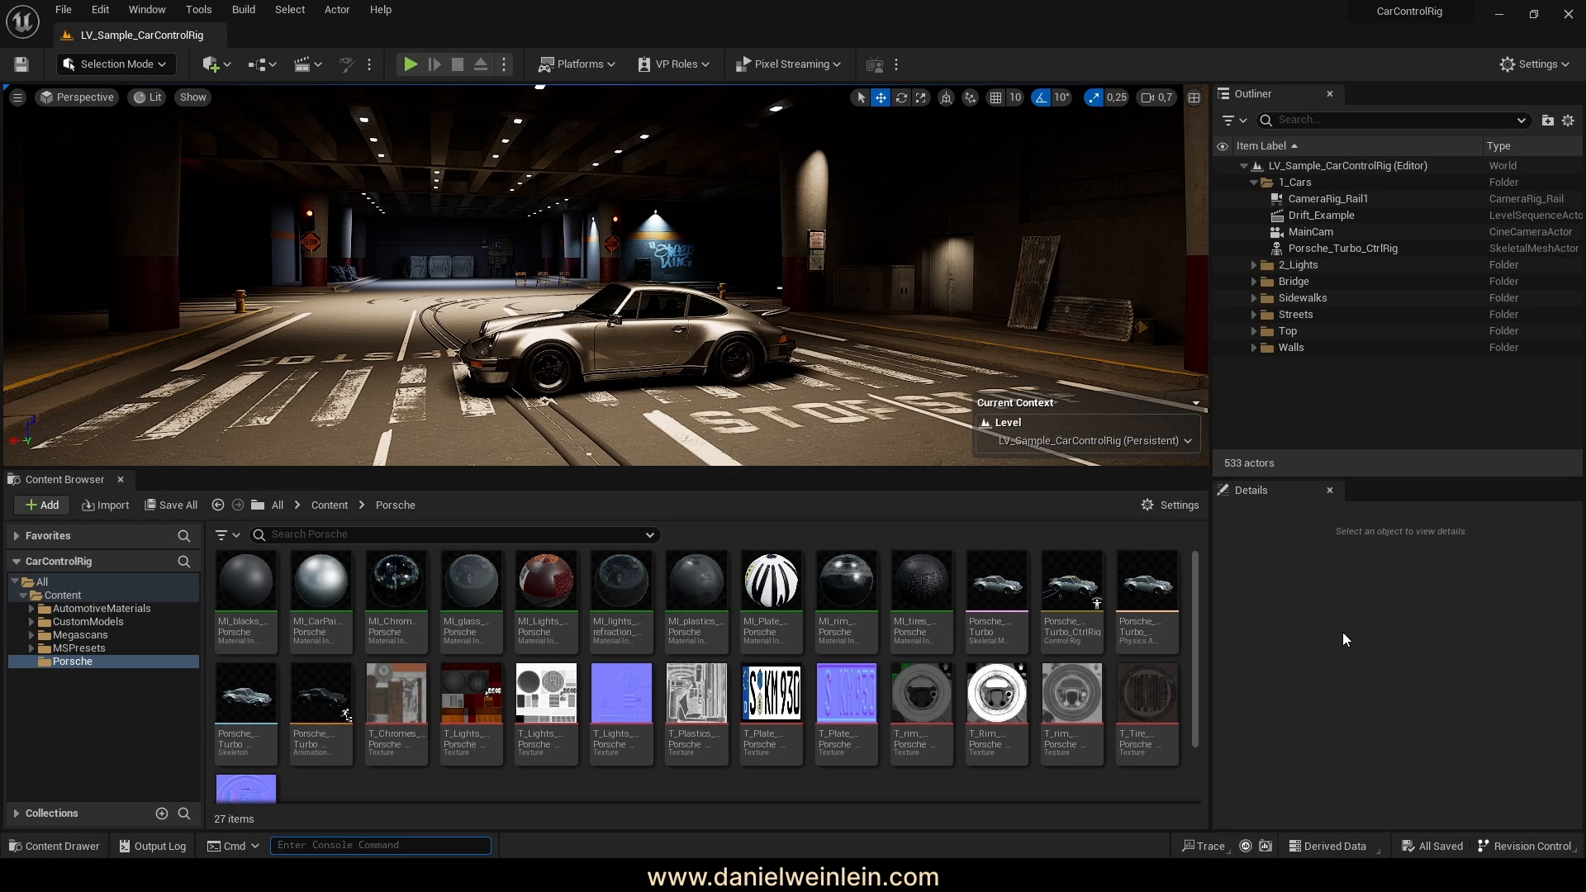
Duplicate Porsche_Turbo_CtrlRig as Porsche_Turbo_CtrlRig_procedural and save the new asset
right_click(1075, 585)
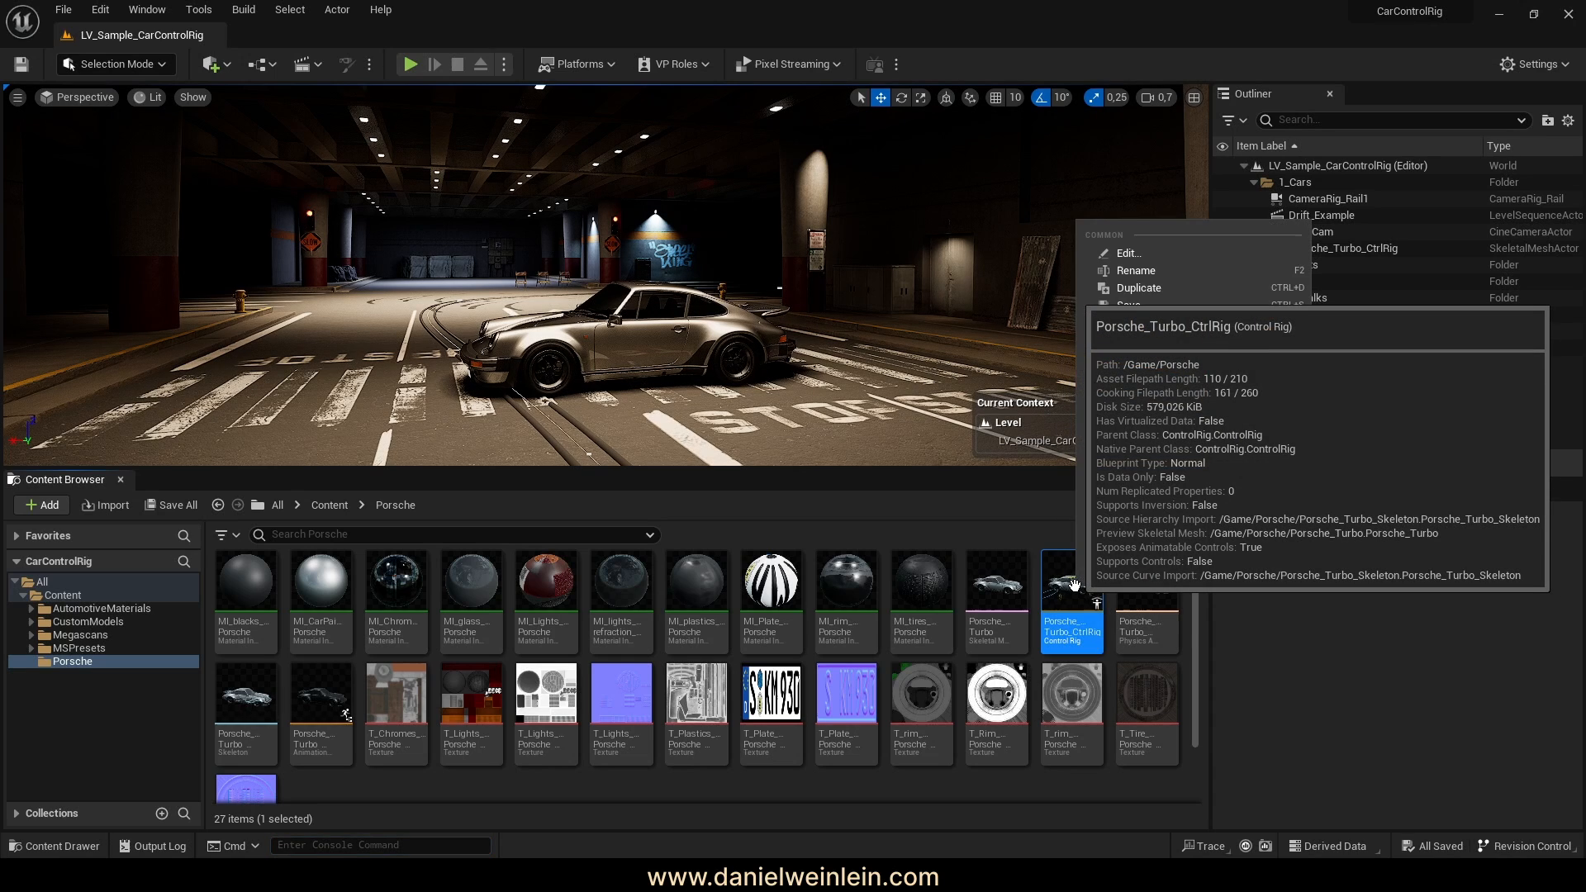
click(1165, 283)
key(End)
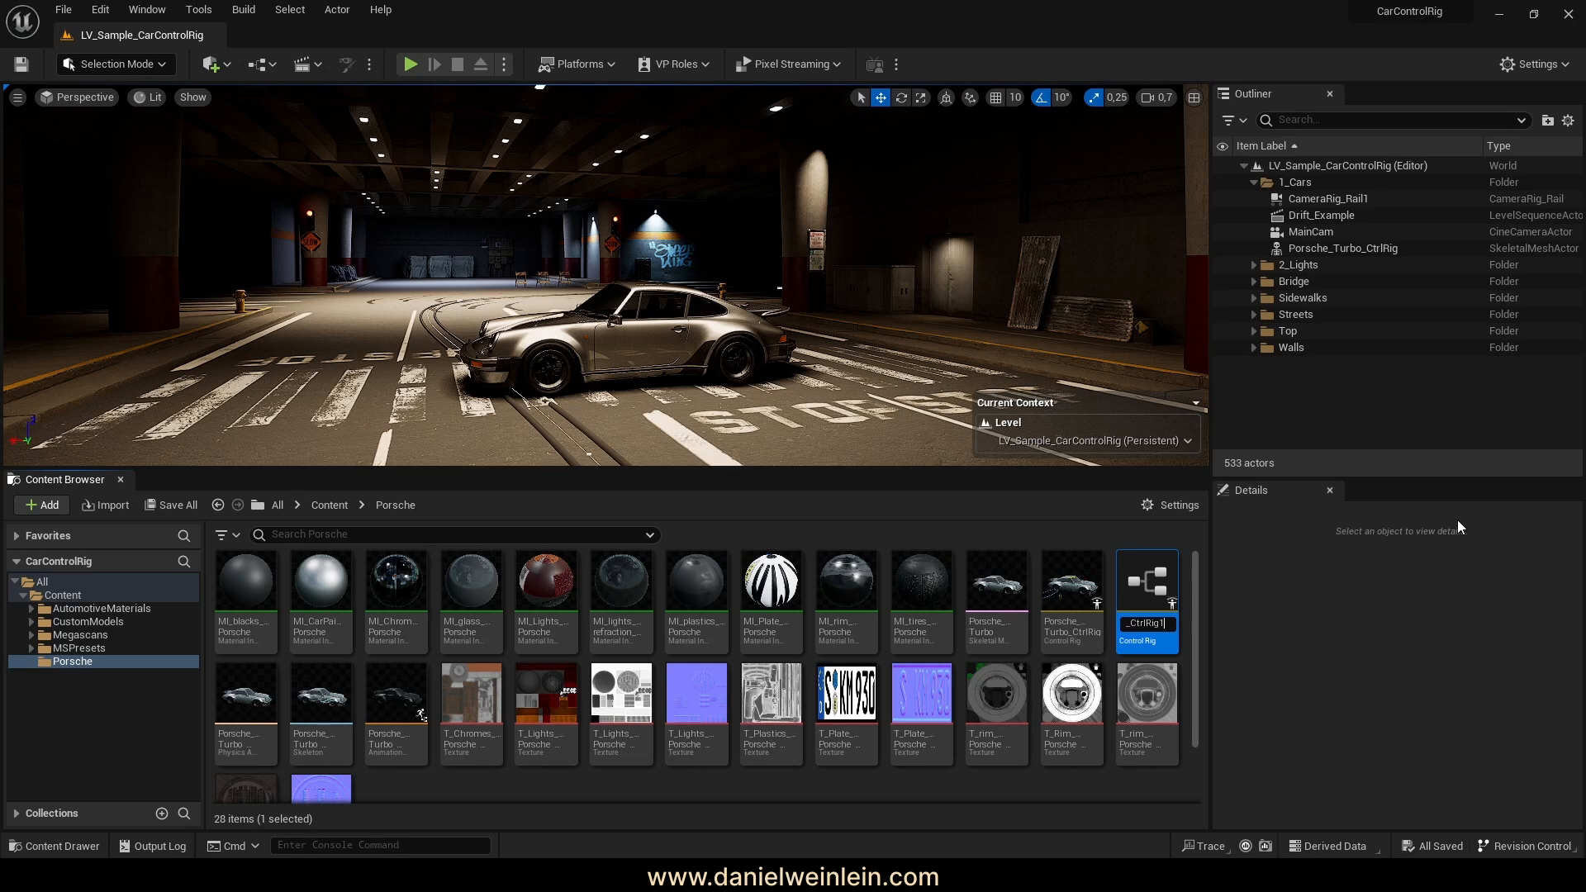
key(BackSpace)
text(_proce)
text(dural)
key(Return)
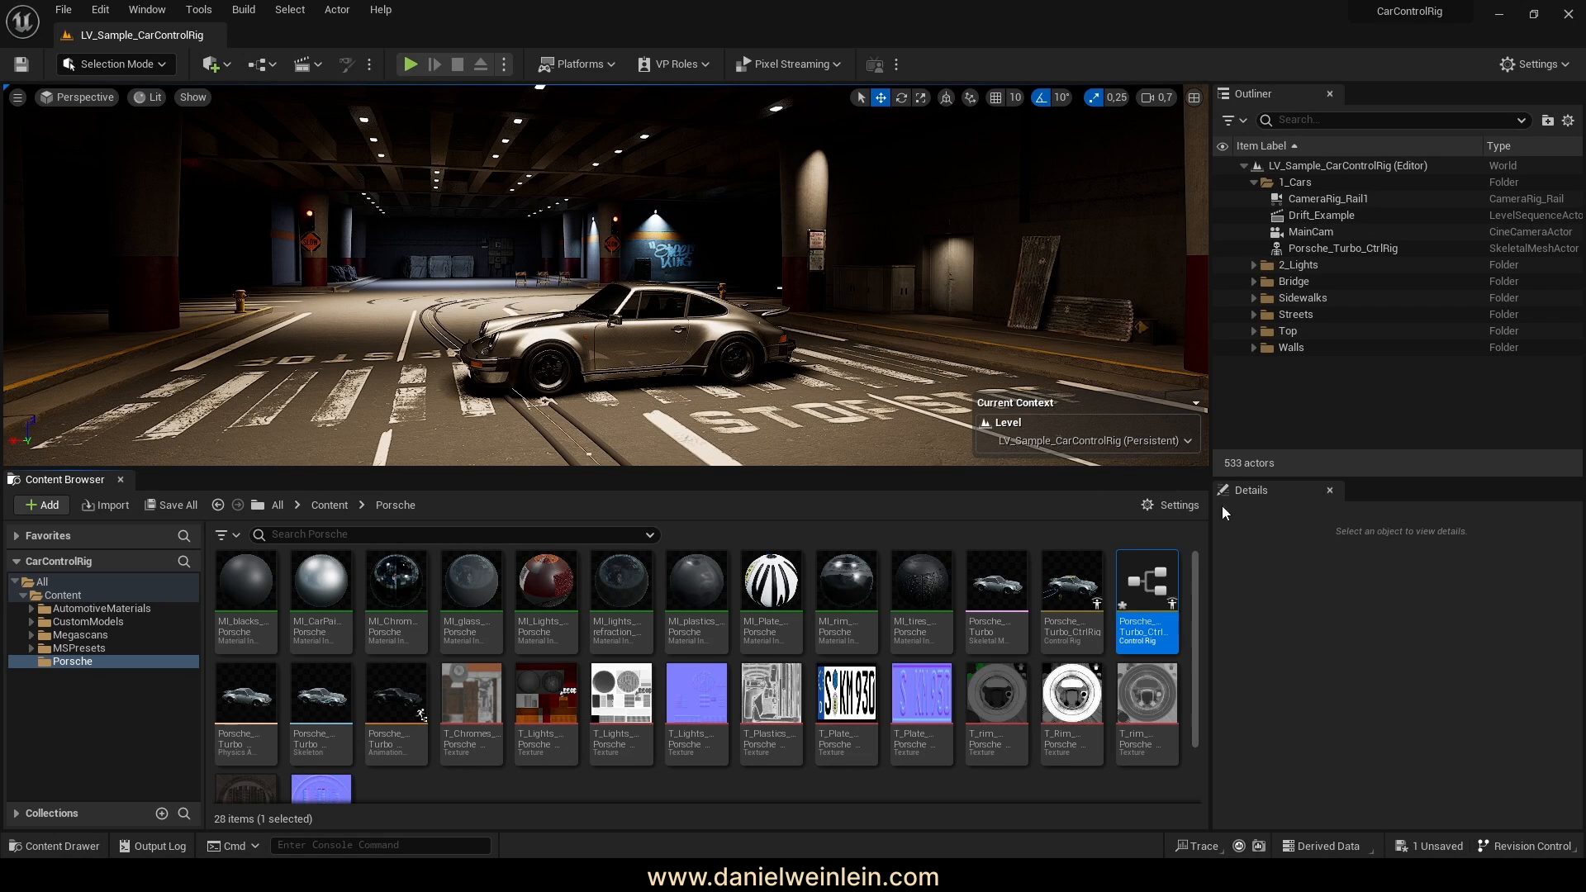
click(171, 505)
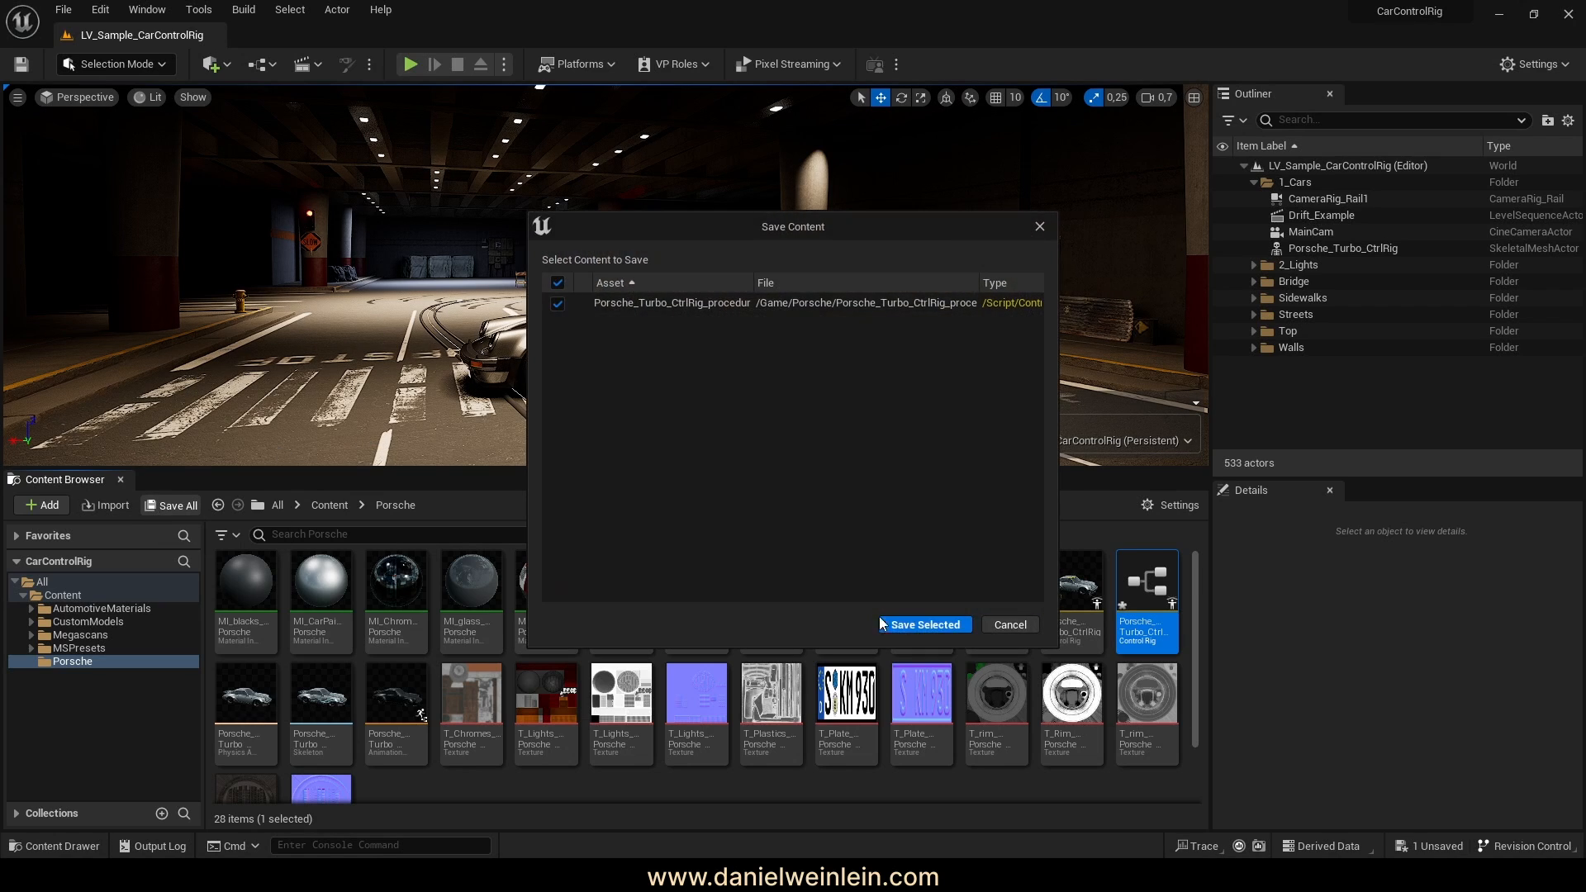
click(936, 627)
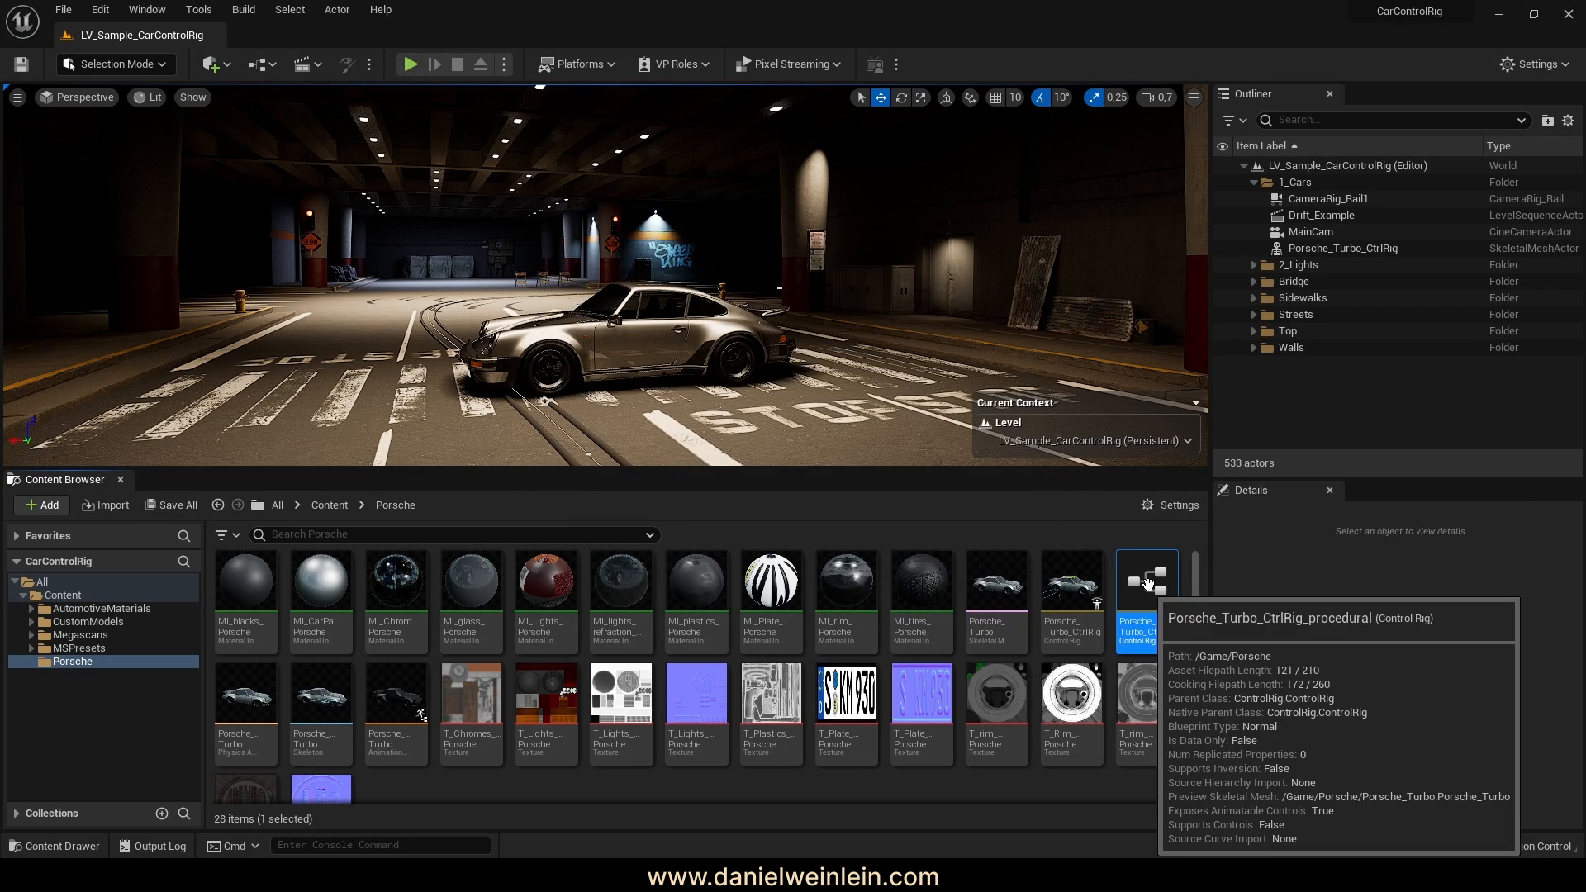
Open Porsche_Turbo_CtrlRig_procedural in the Control Rig editor and browse its Rig Hierarchy
double_click(1148, 585)
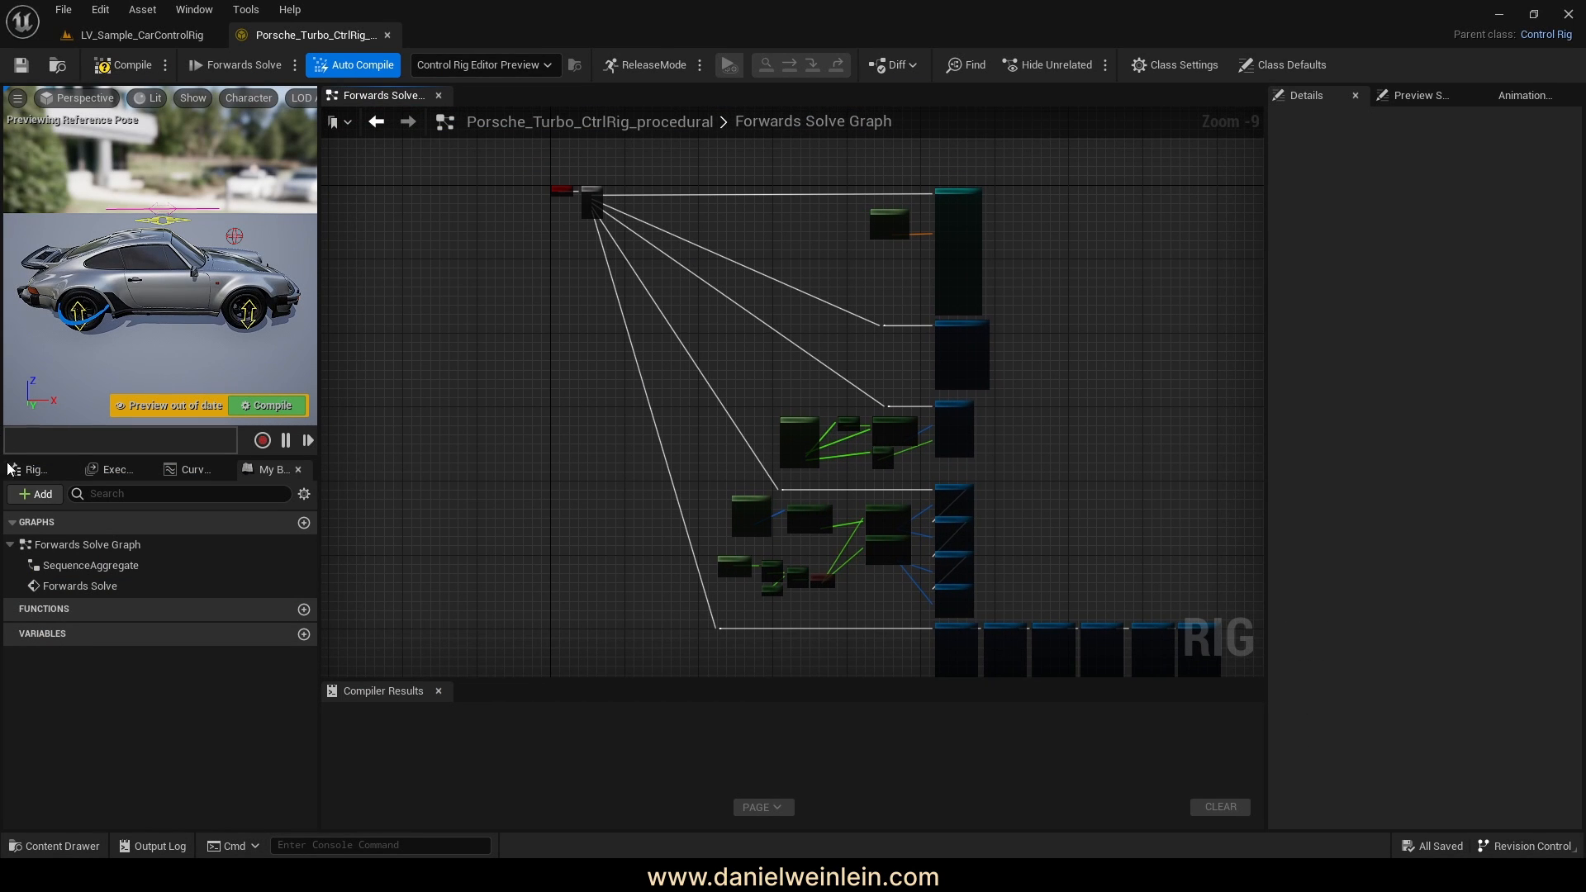
click(35, 469)
scroll(189, 628, down, 1)
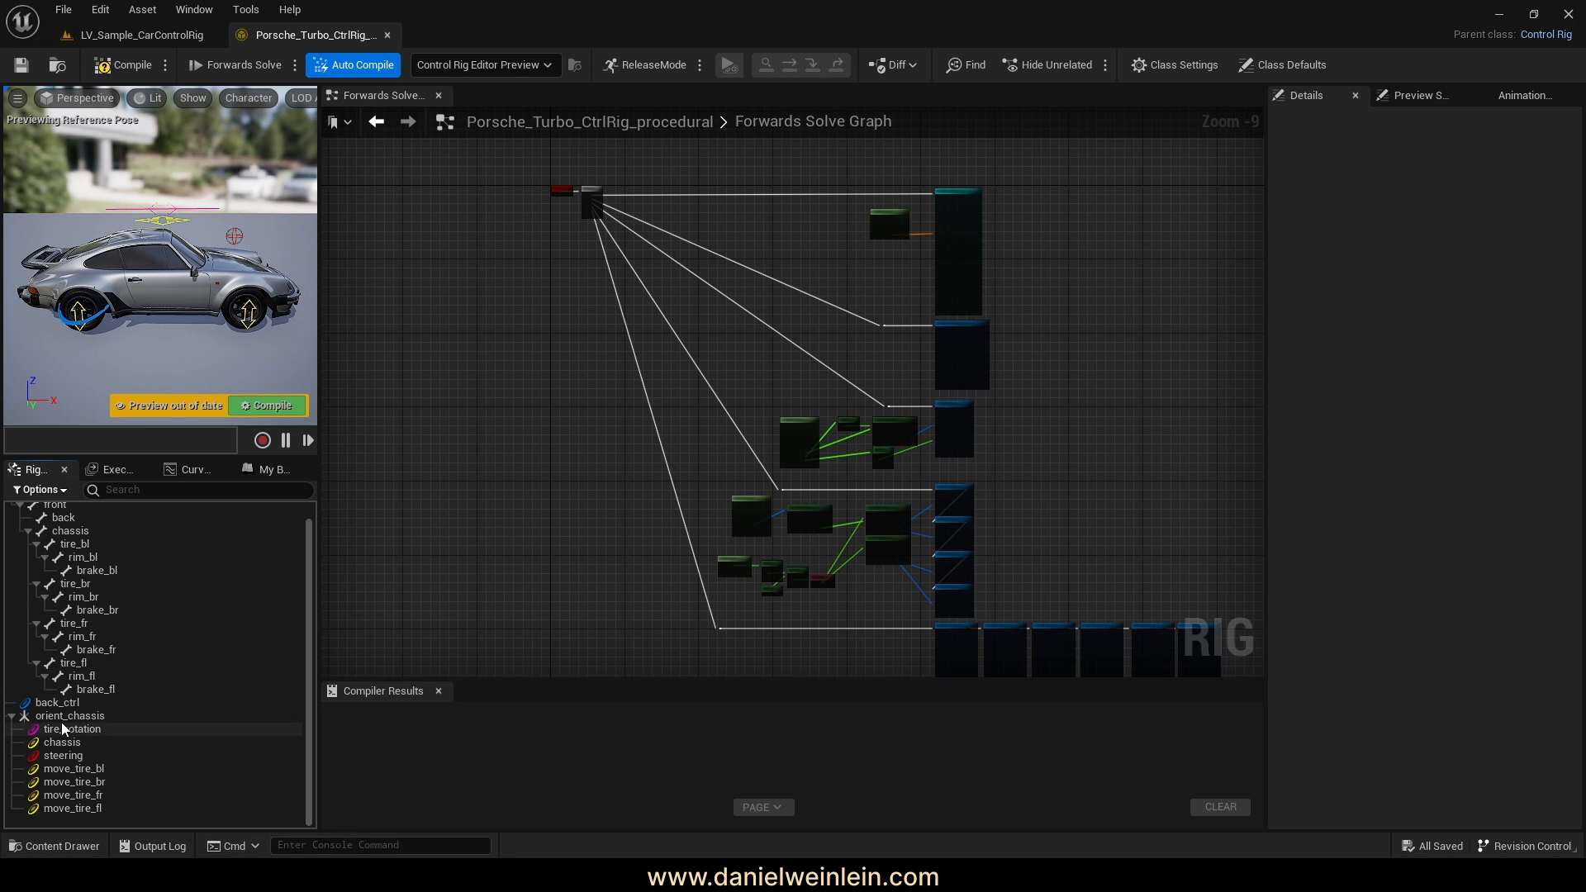
scroll(106, 632, up, 1)
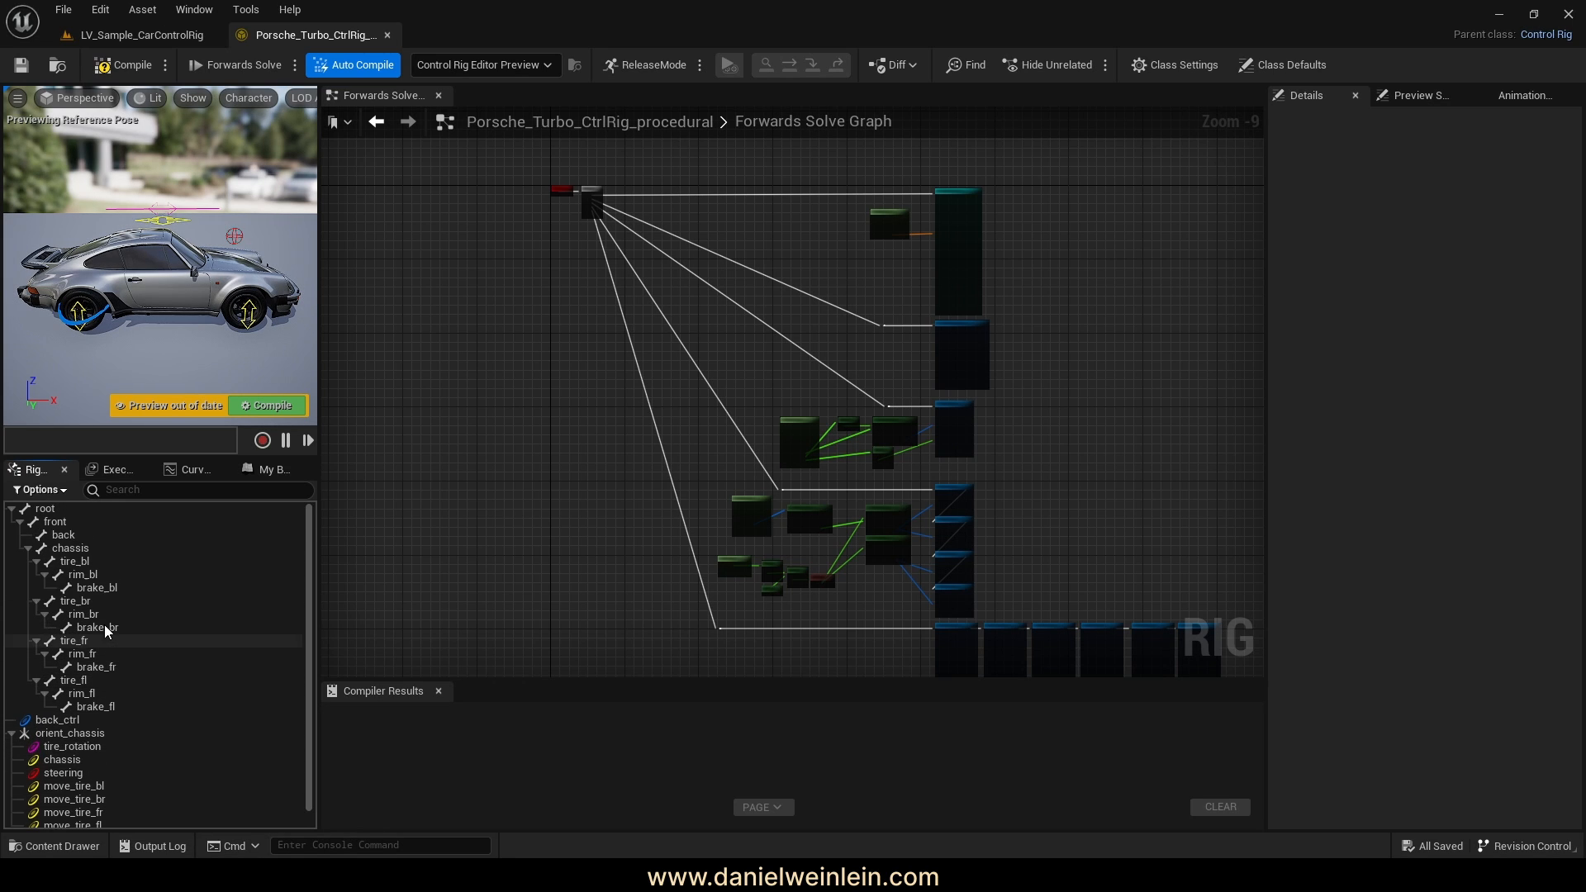
click(66, 544)
right_click(66, 541)
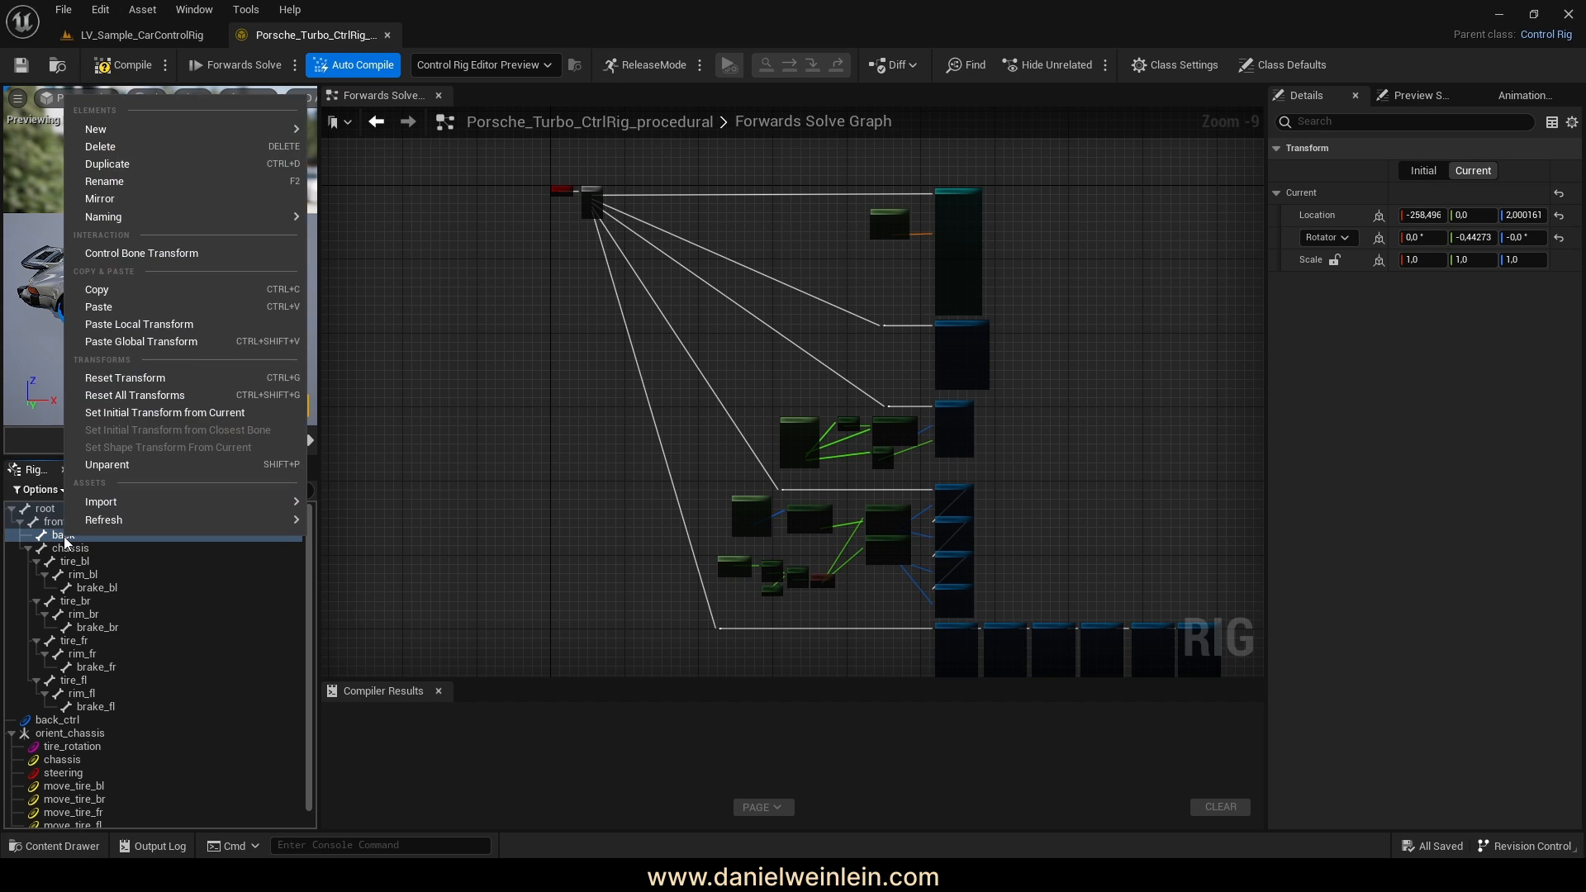
mouse_move(193, 127)
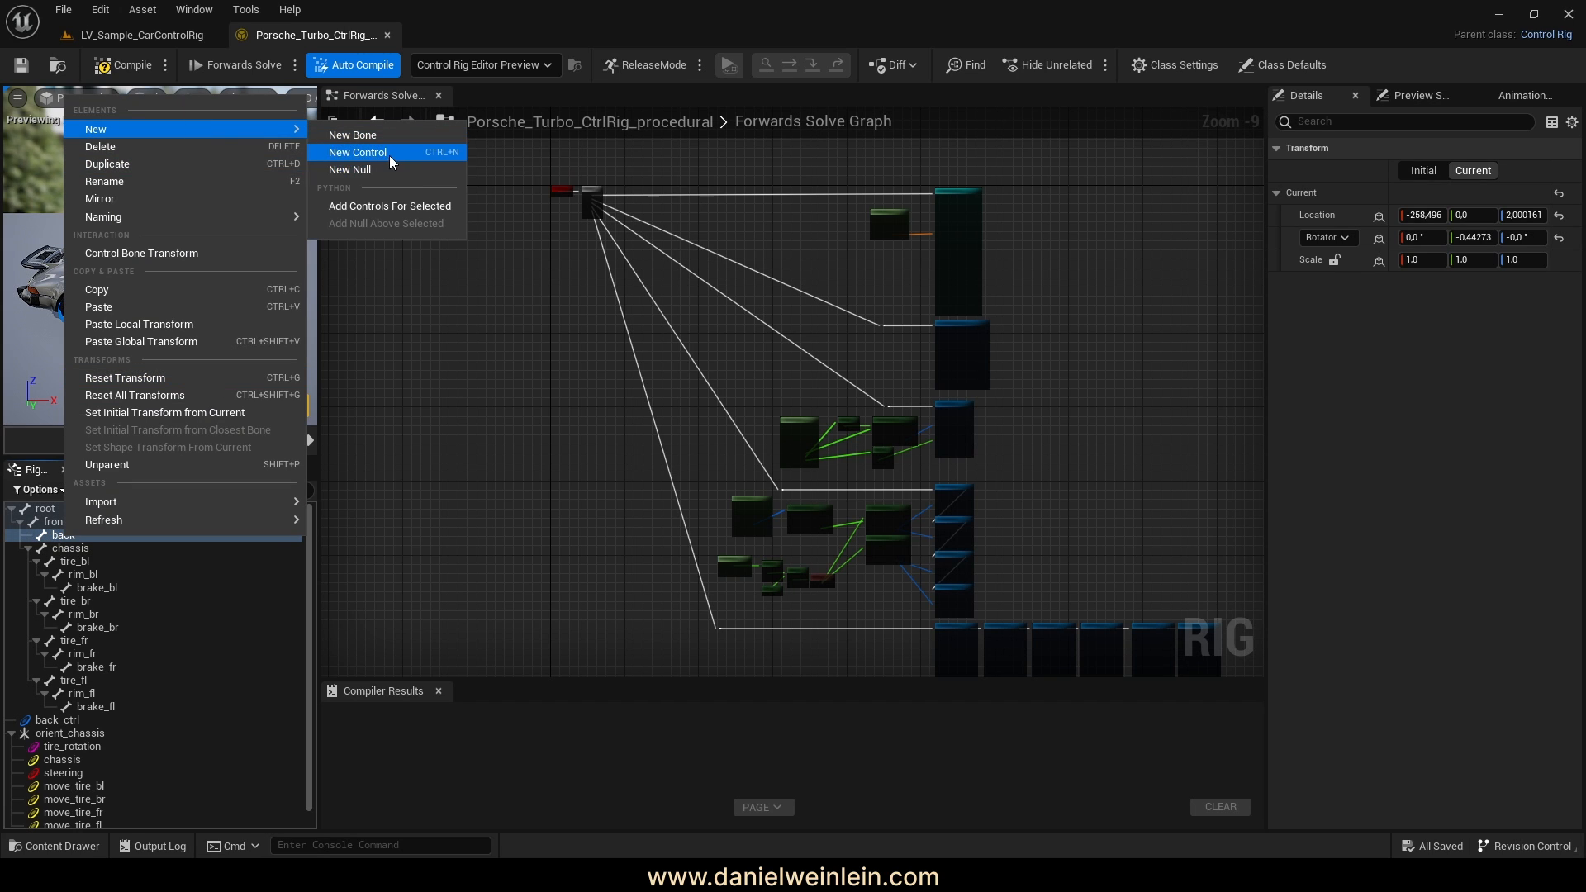
click(478, 439)
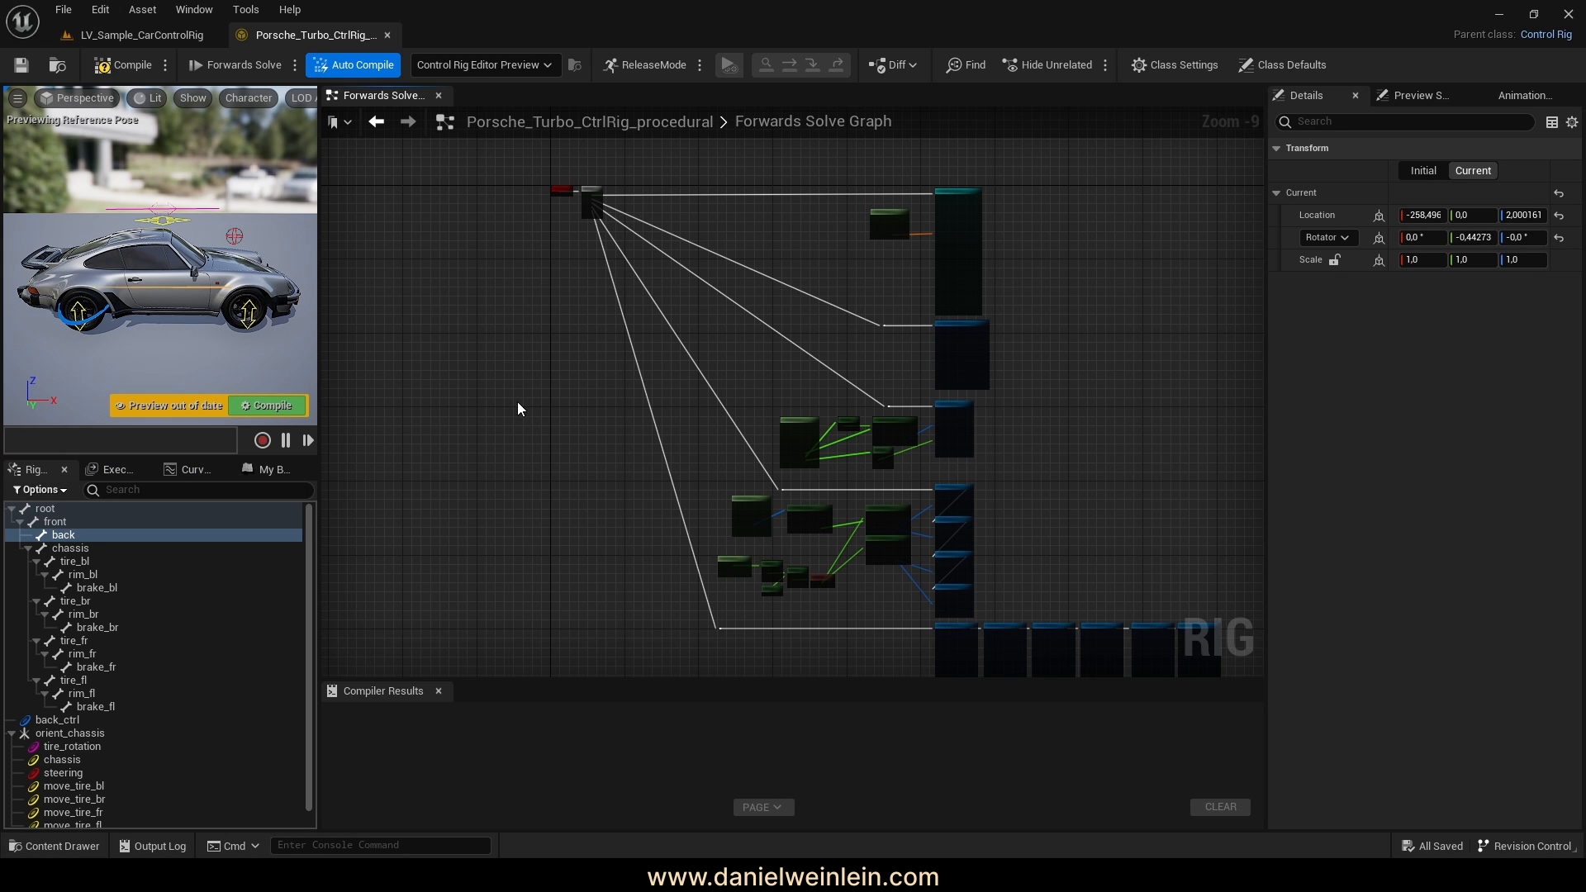
Compile the rig and frame the Forwards Solve and Sequence nodes in the graph
right_drag(517, 401, 625, 375)
scroll(136, 679, down, 1)
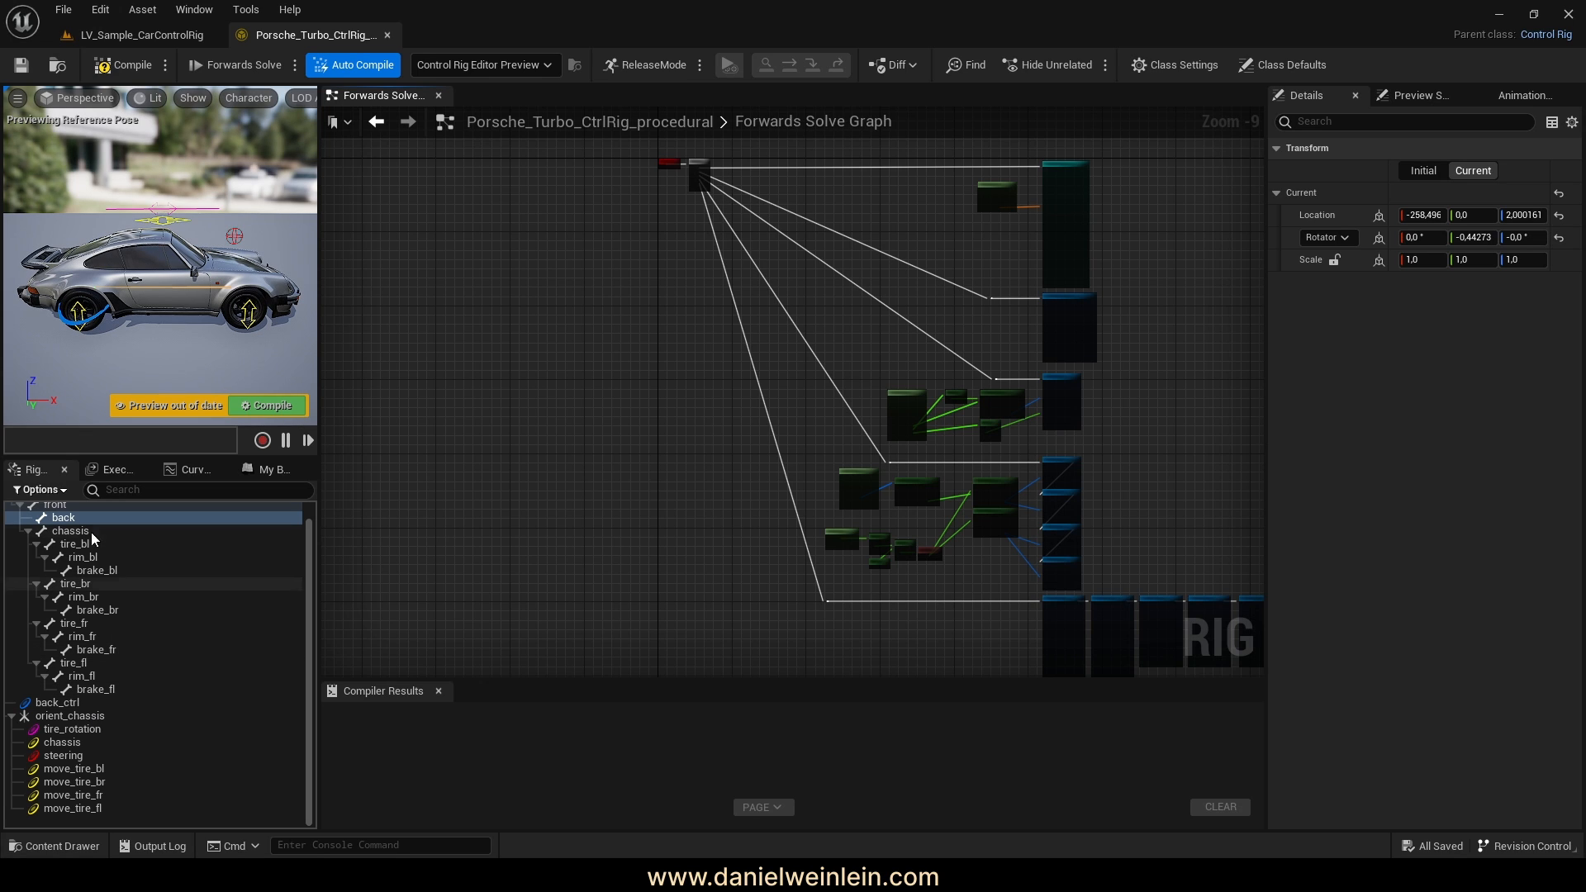
click(265, 407)
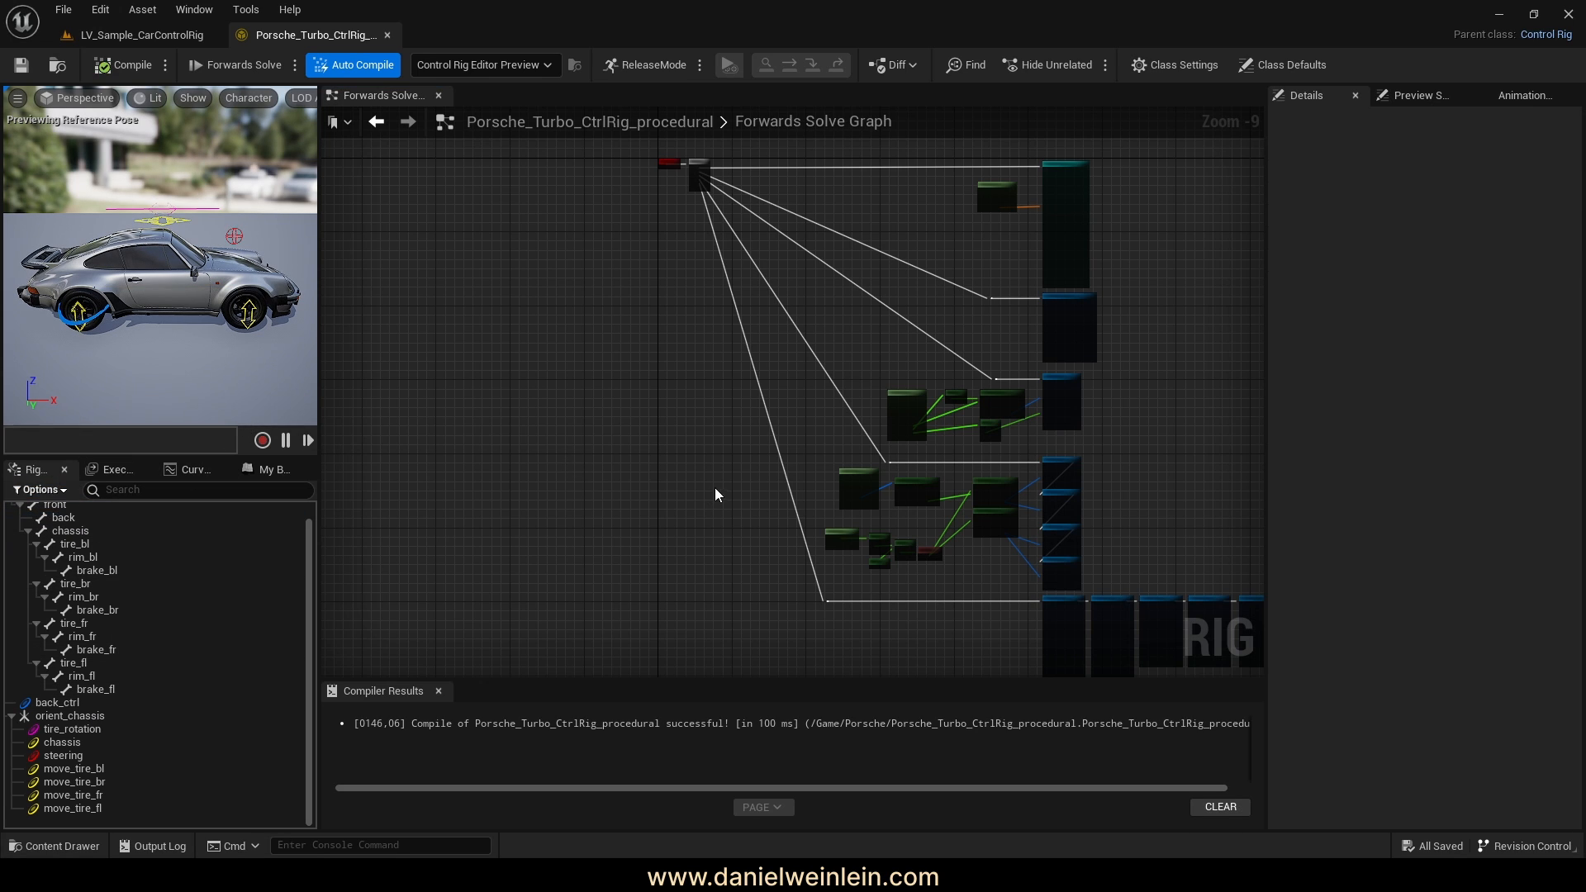
right_drag(715, 487, 635, 483)
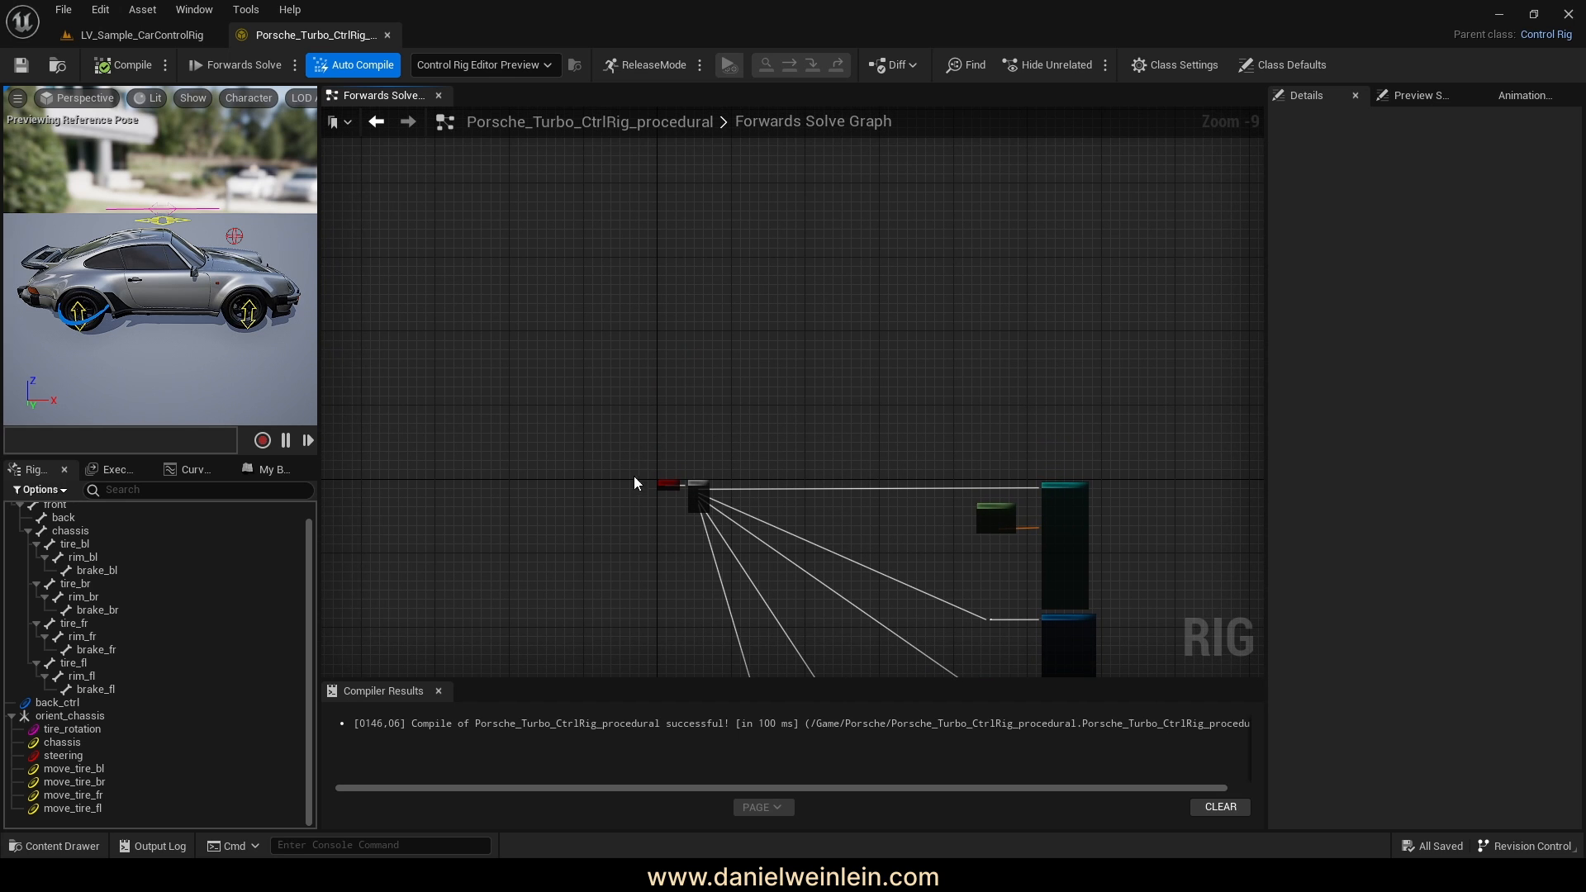
scroll(576, 514, up, 6)
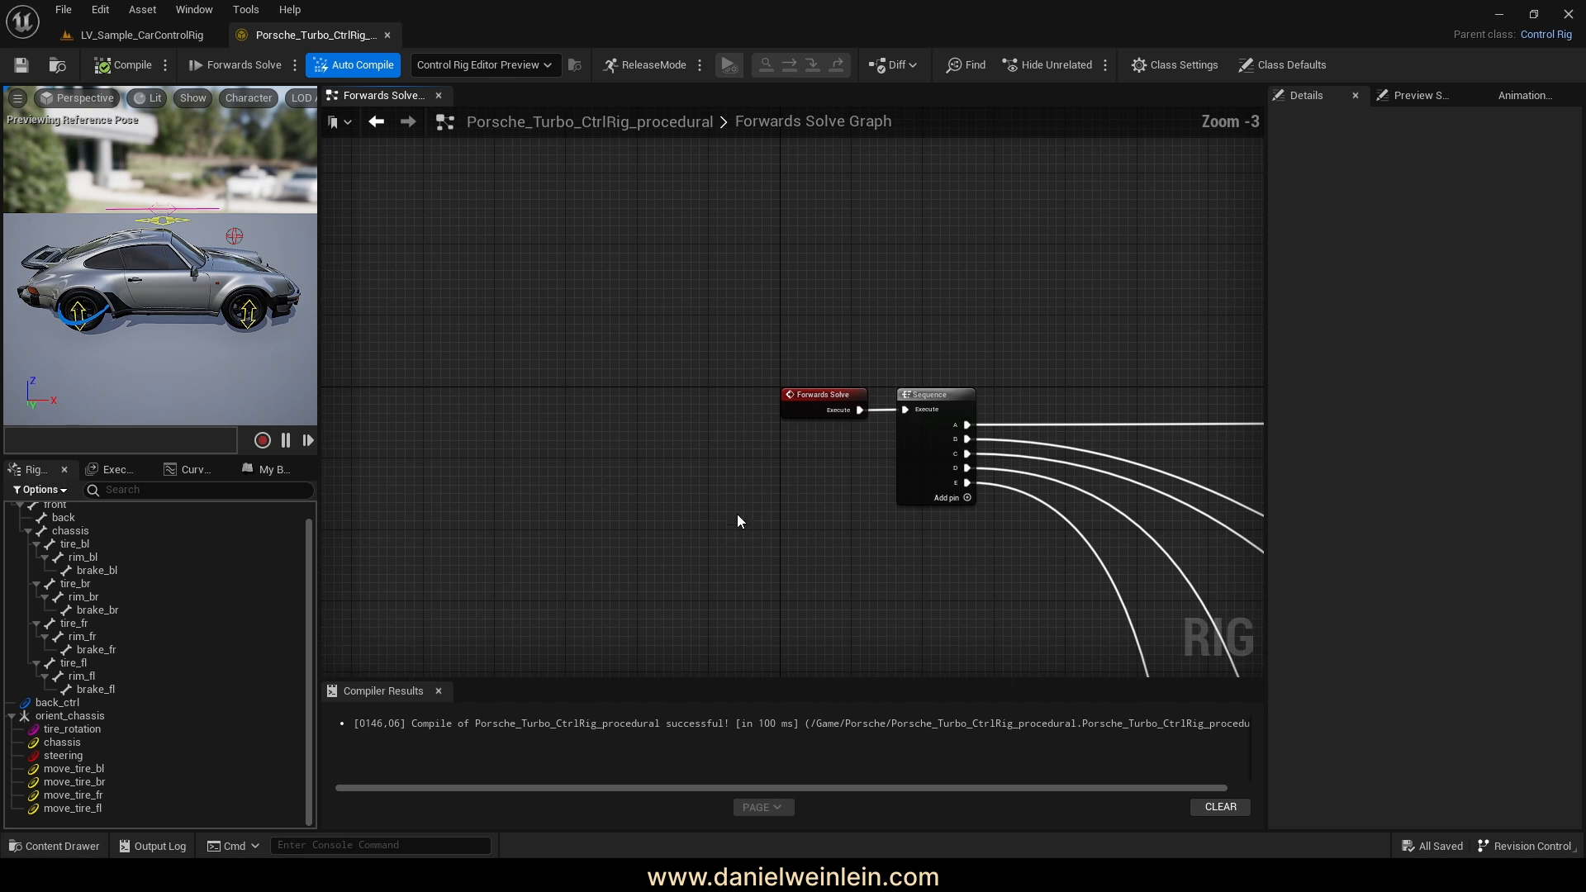
right_drag(737, 513, 566, 507)
Break the Forwards Solve Execute wire into Sequence and make room above Forwards Solve
scroll(550, 410, up, 3)
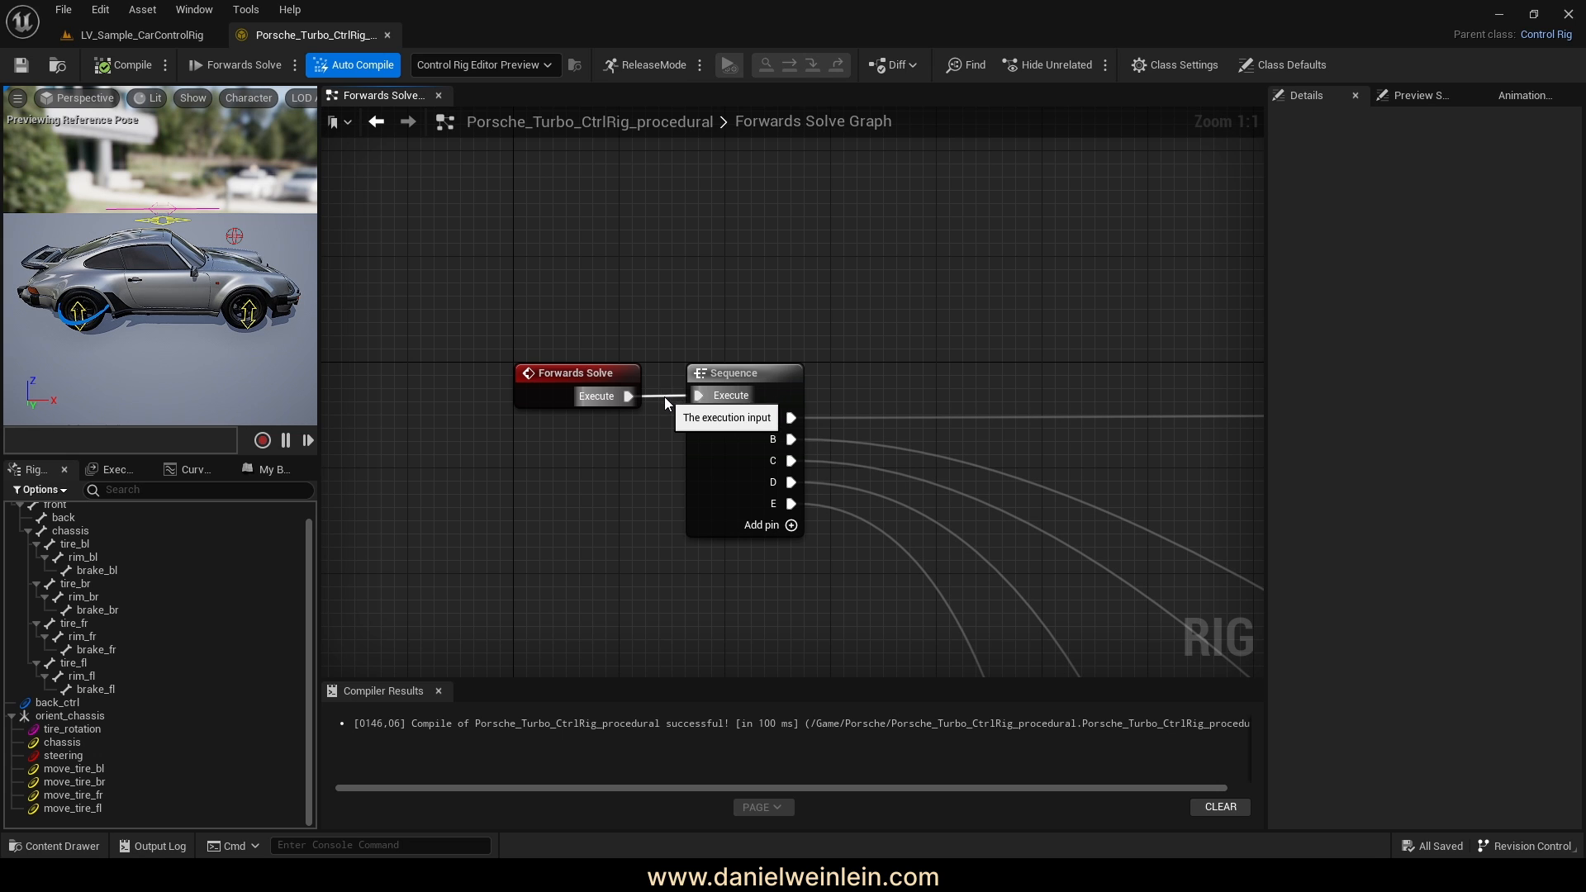
ctrl+drag(664, 396, 631, 458)
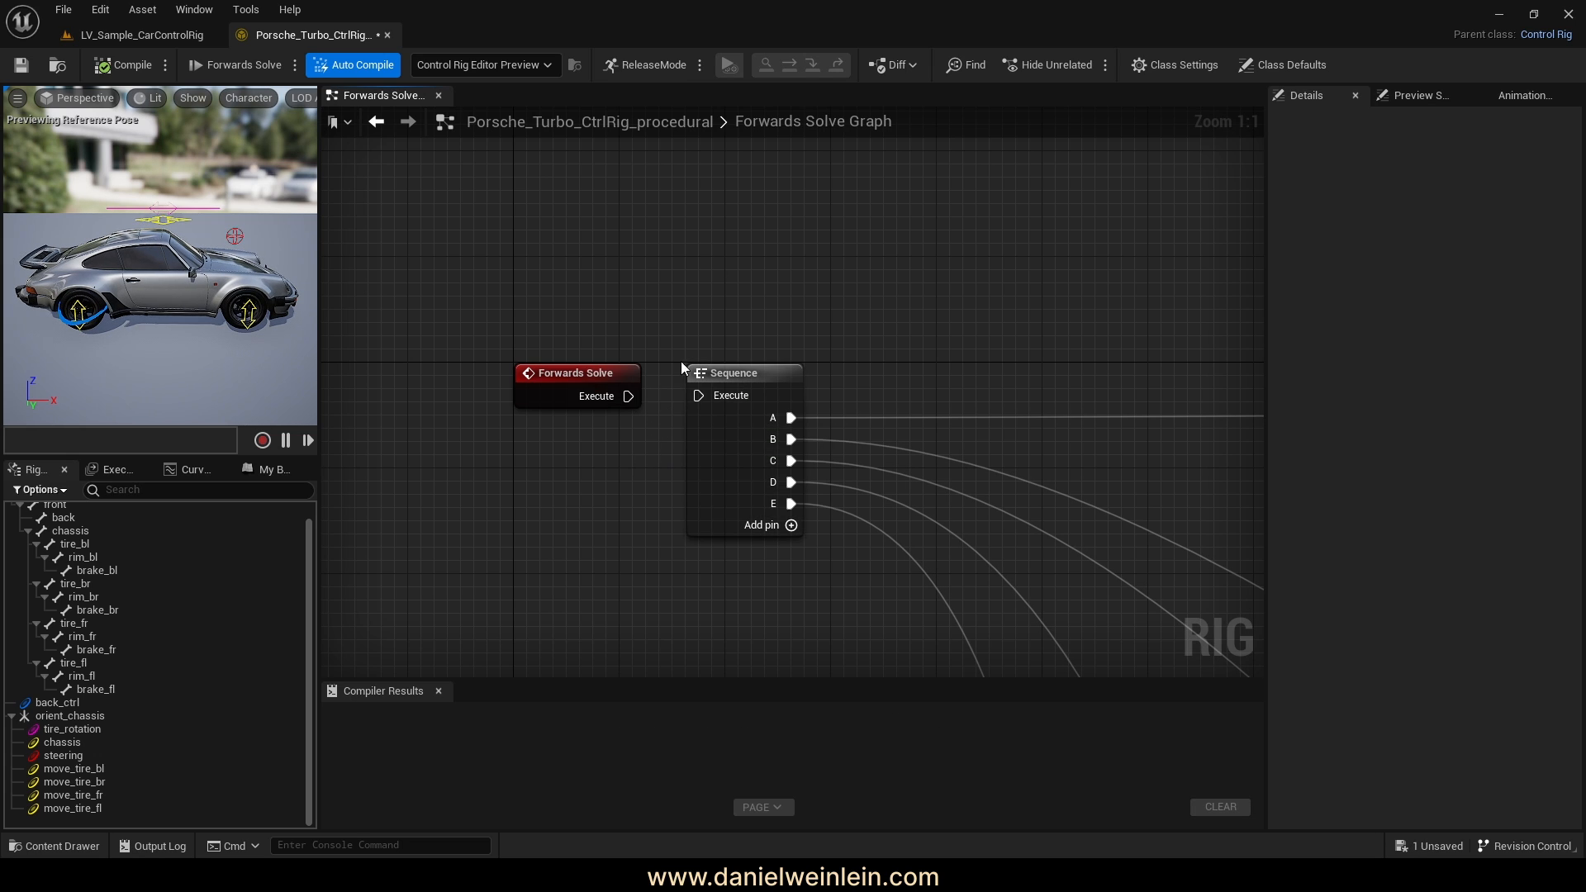
right_drag(730, 249, 733, 298)
scroll(518, 317, down, 3)
mouse_move(611, 435)
right_down()
mouse_move(579, 377)
mouse_move(606, 465)
right_up()
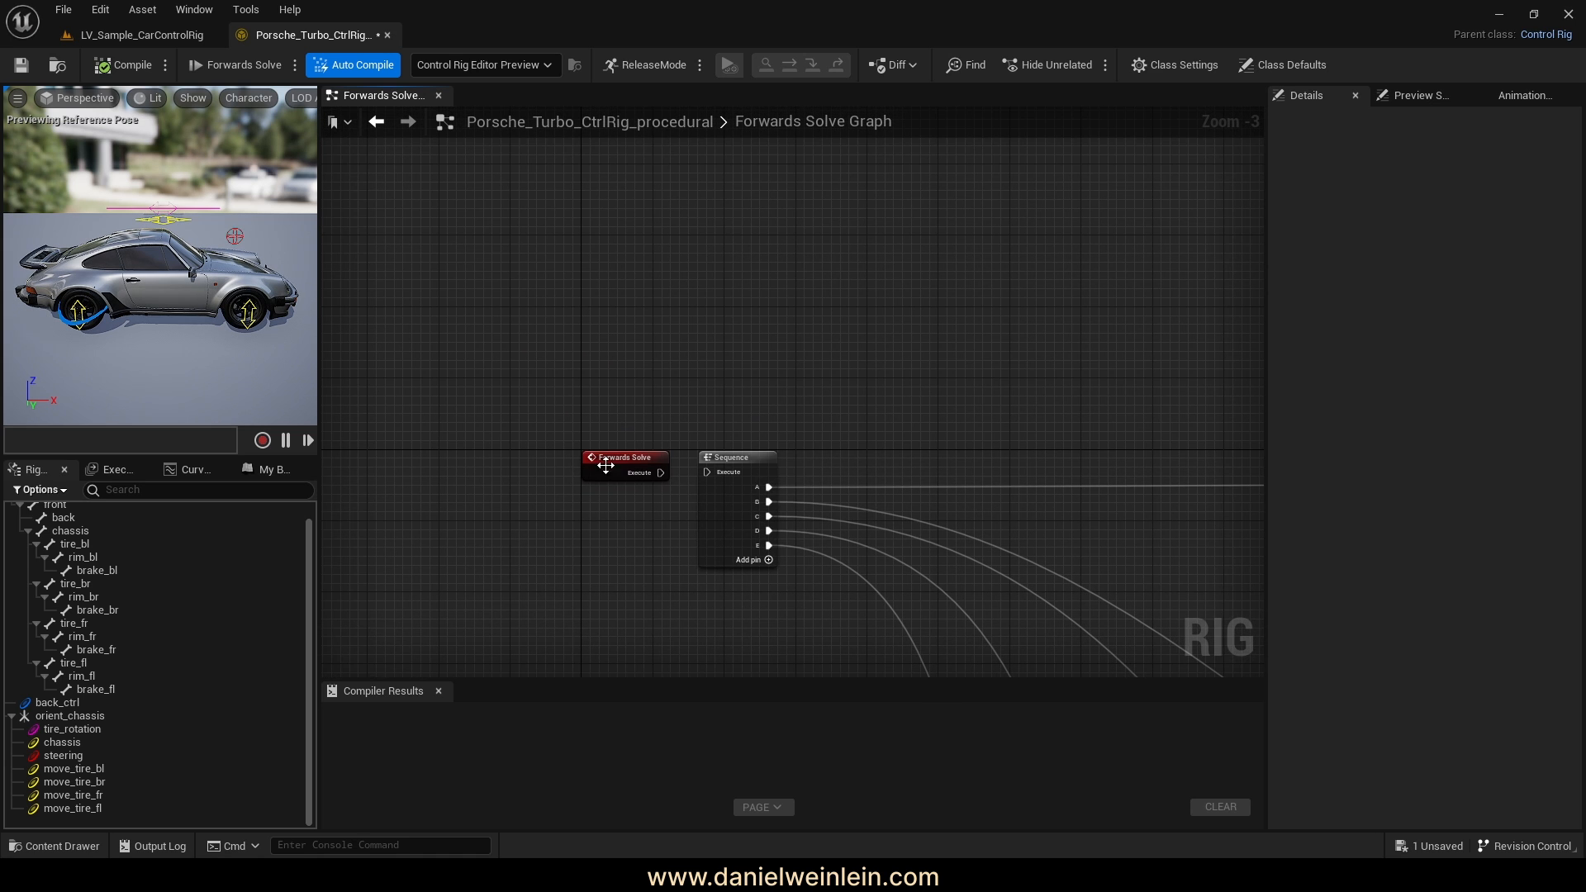
right_drag(694, 306, 756, 382)
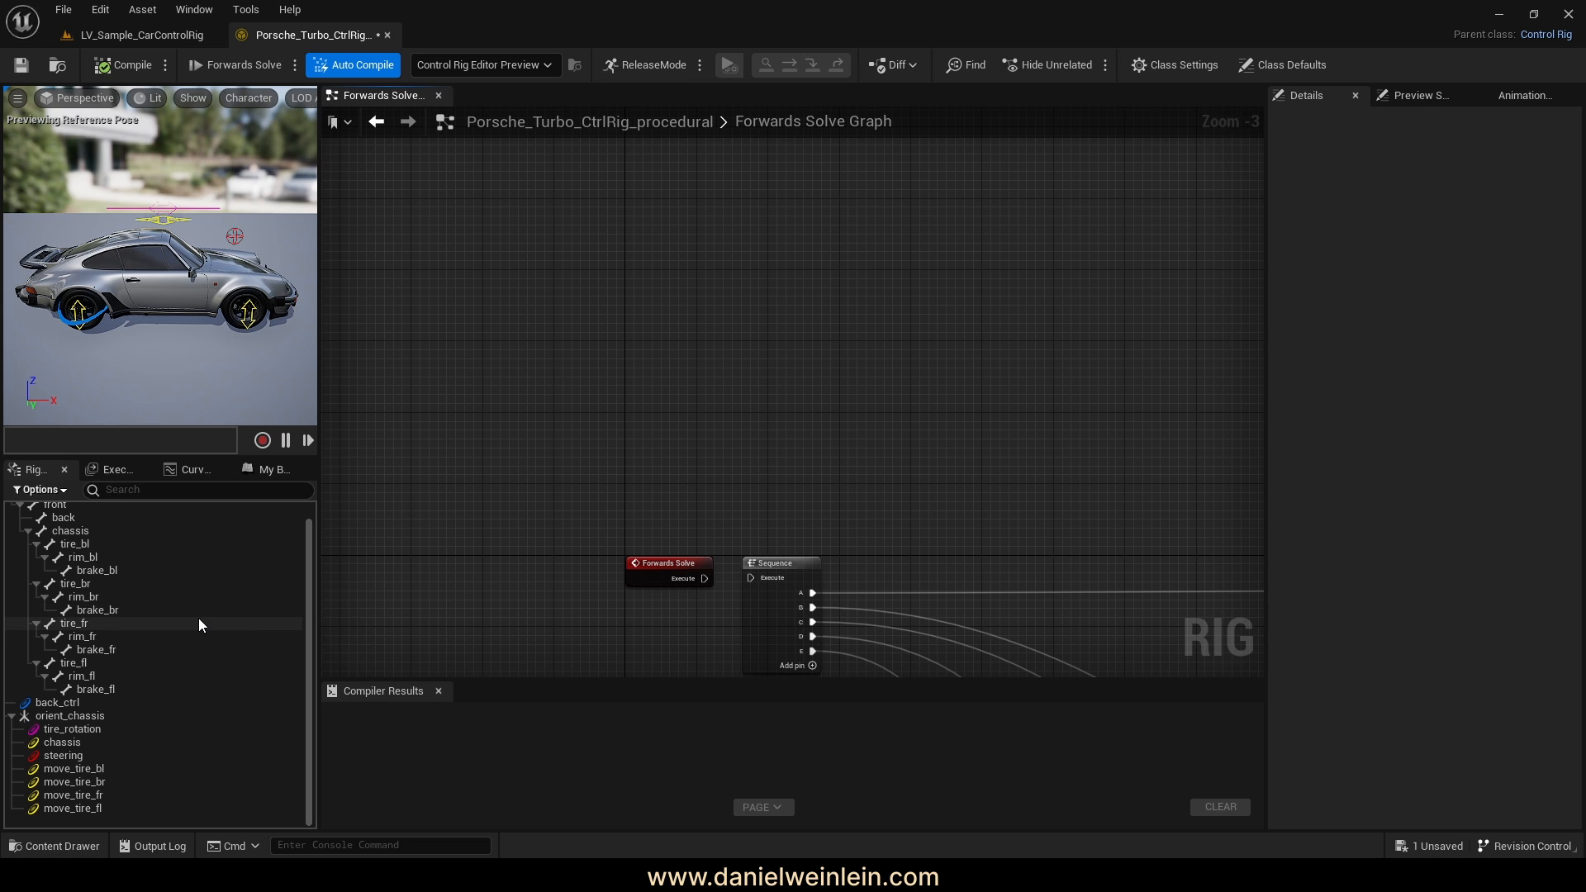
right_drag(812, 411, 859, 361)
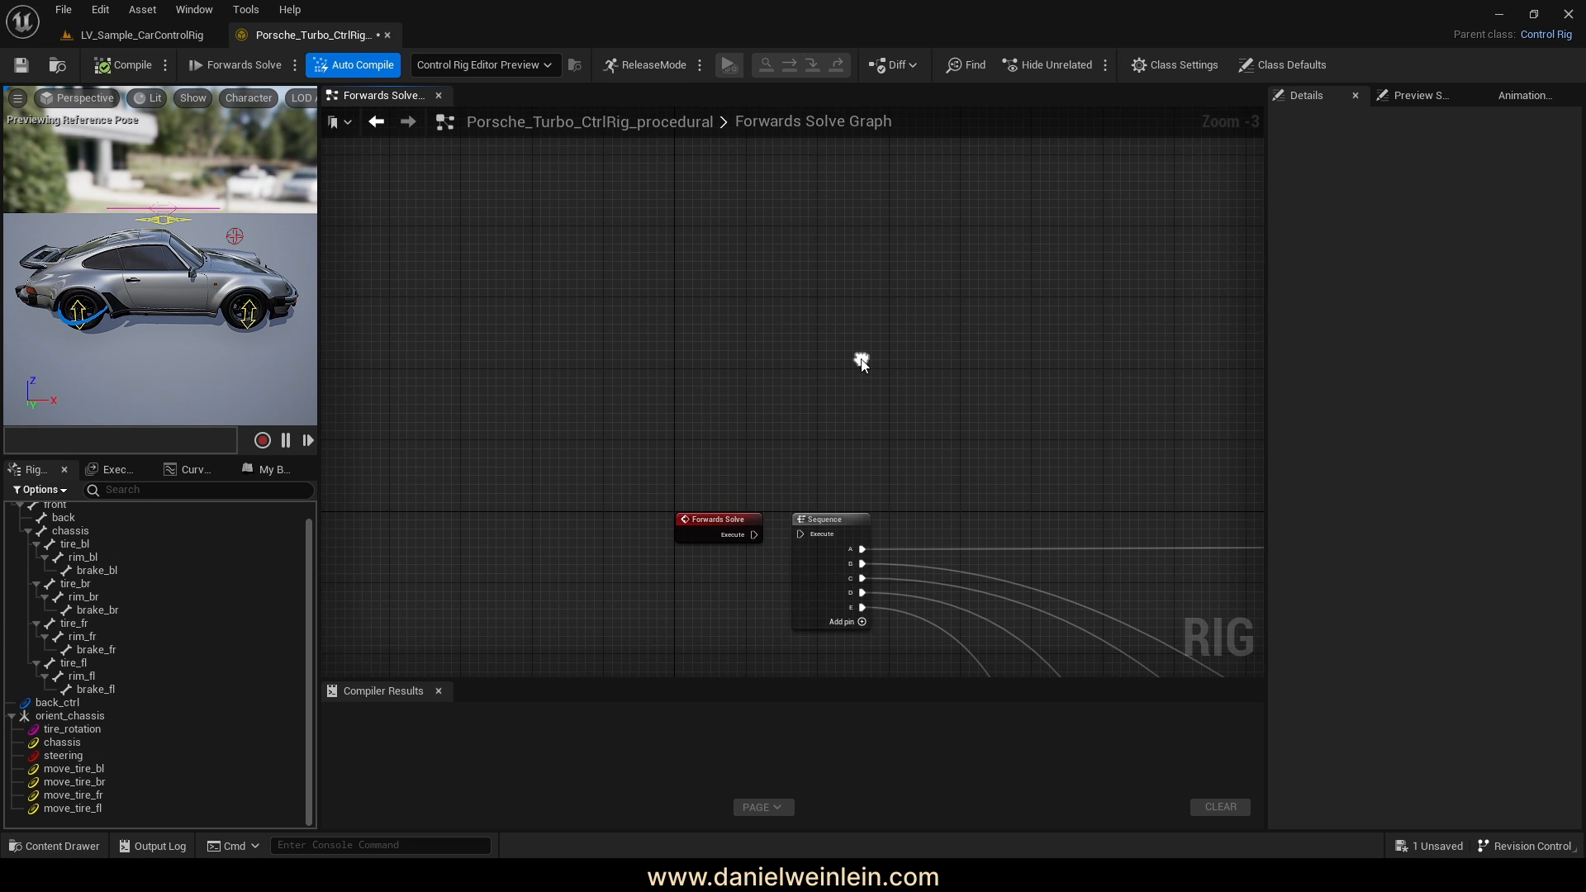
Add a Construction Event node found by searching 'constr', then recompile the rig
right_click(724, 337)
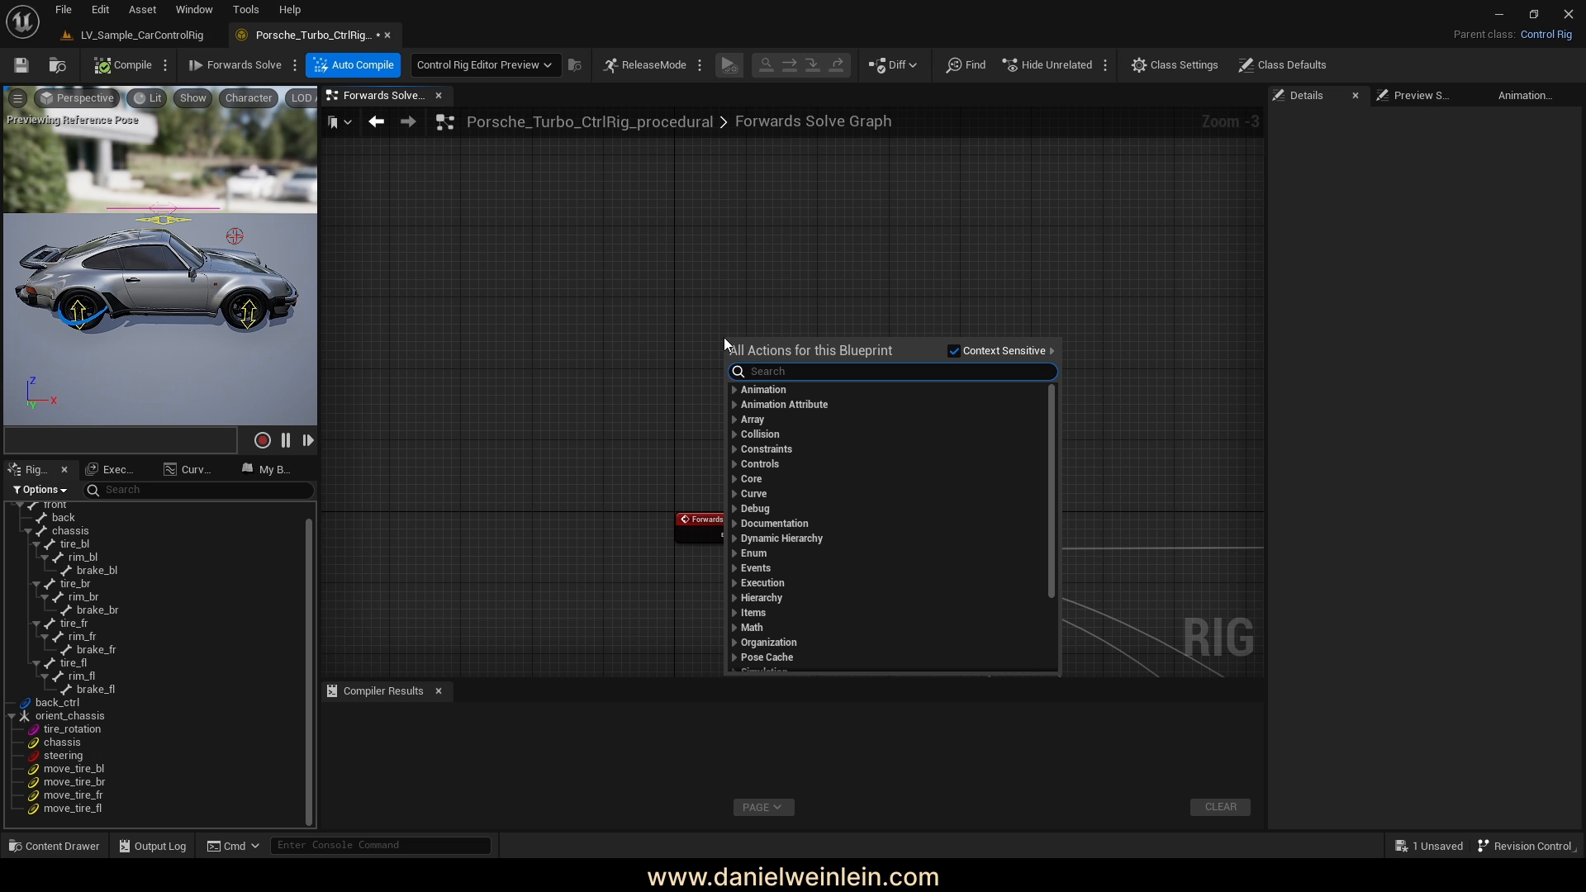
text(constr)
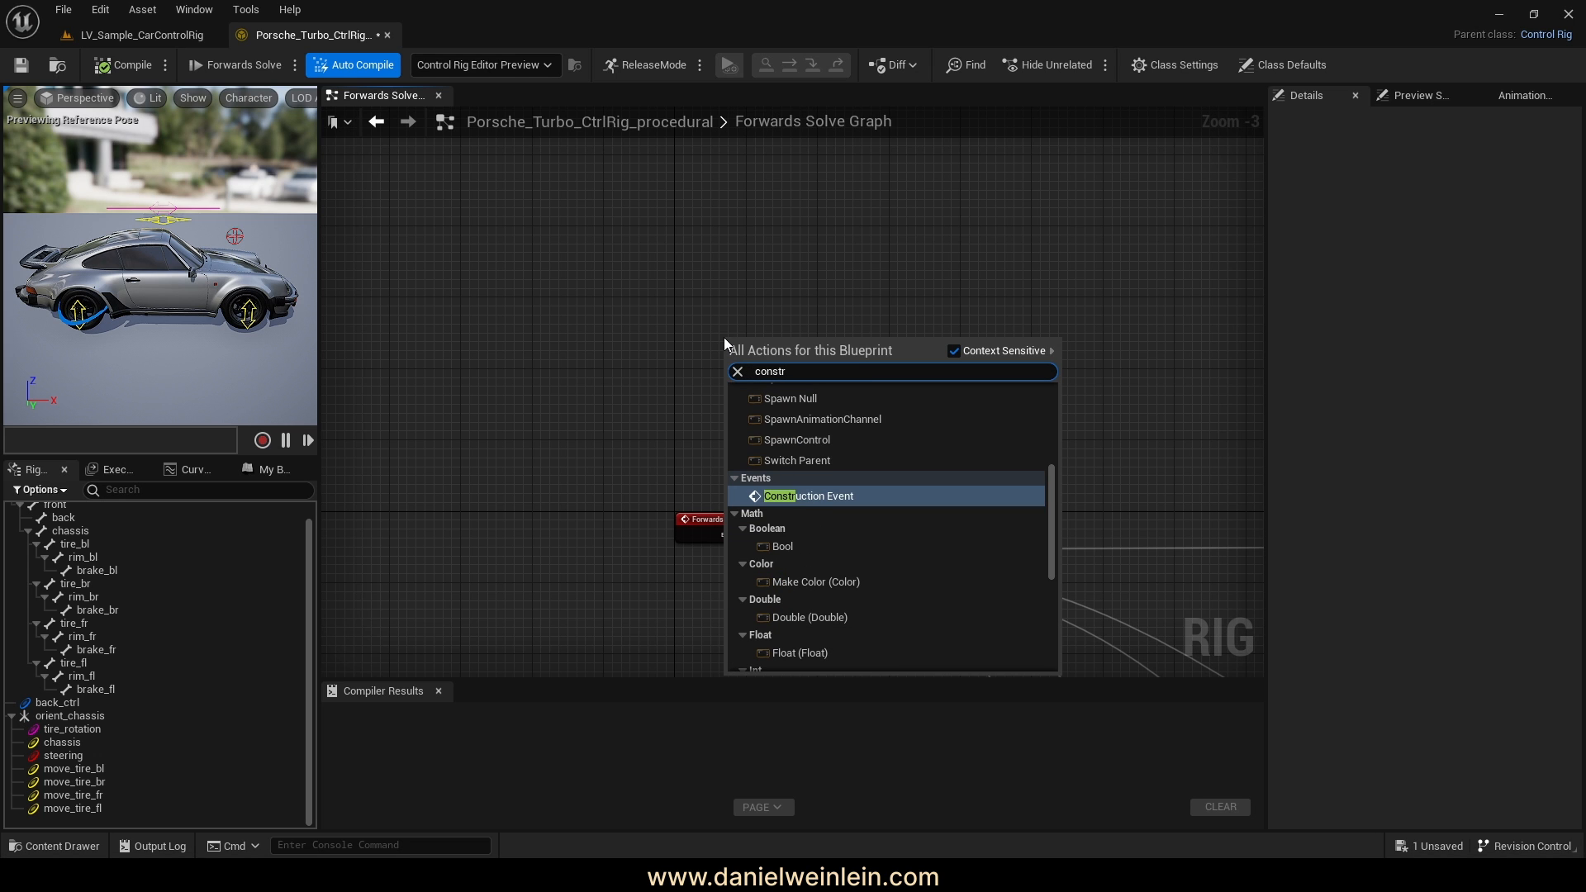
click(849, 499)
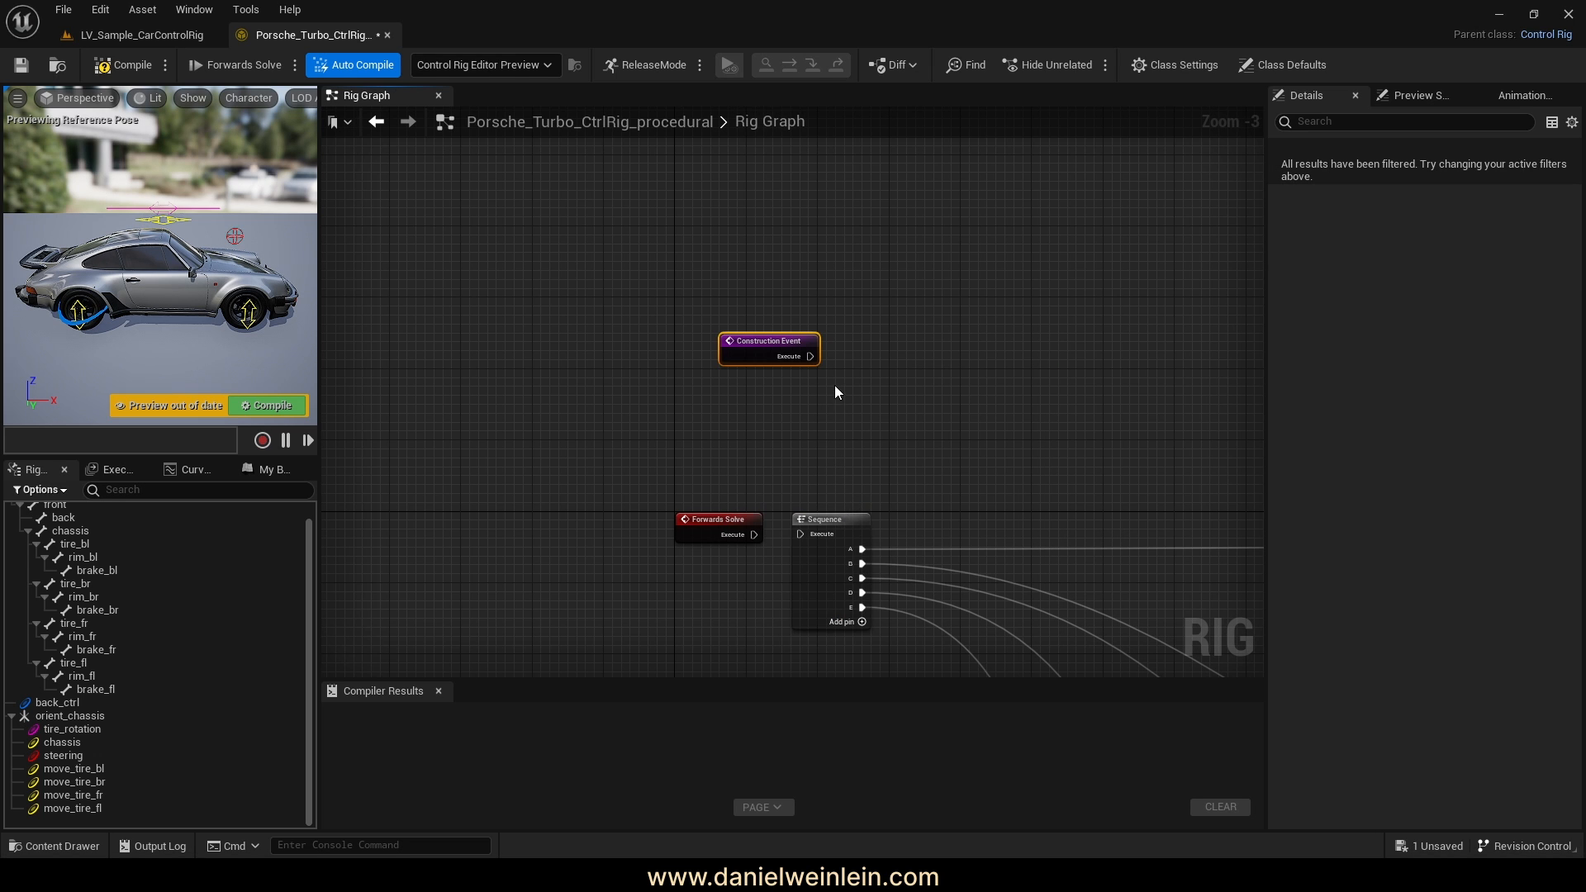
scroll(835, 383, up, 3)
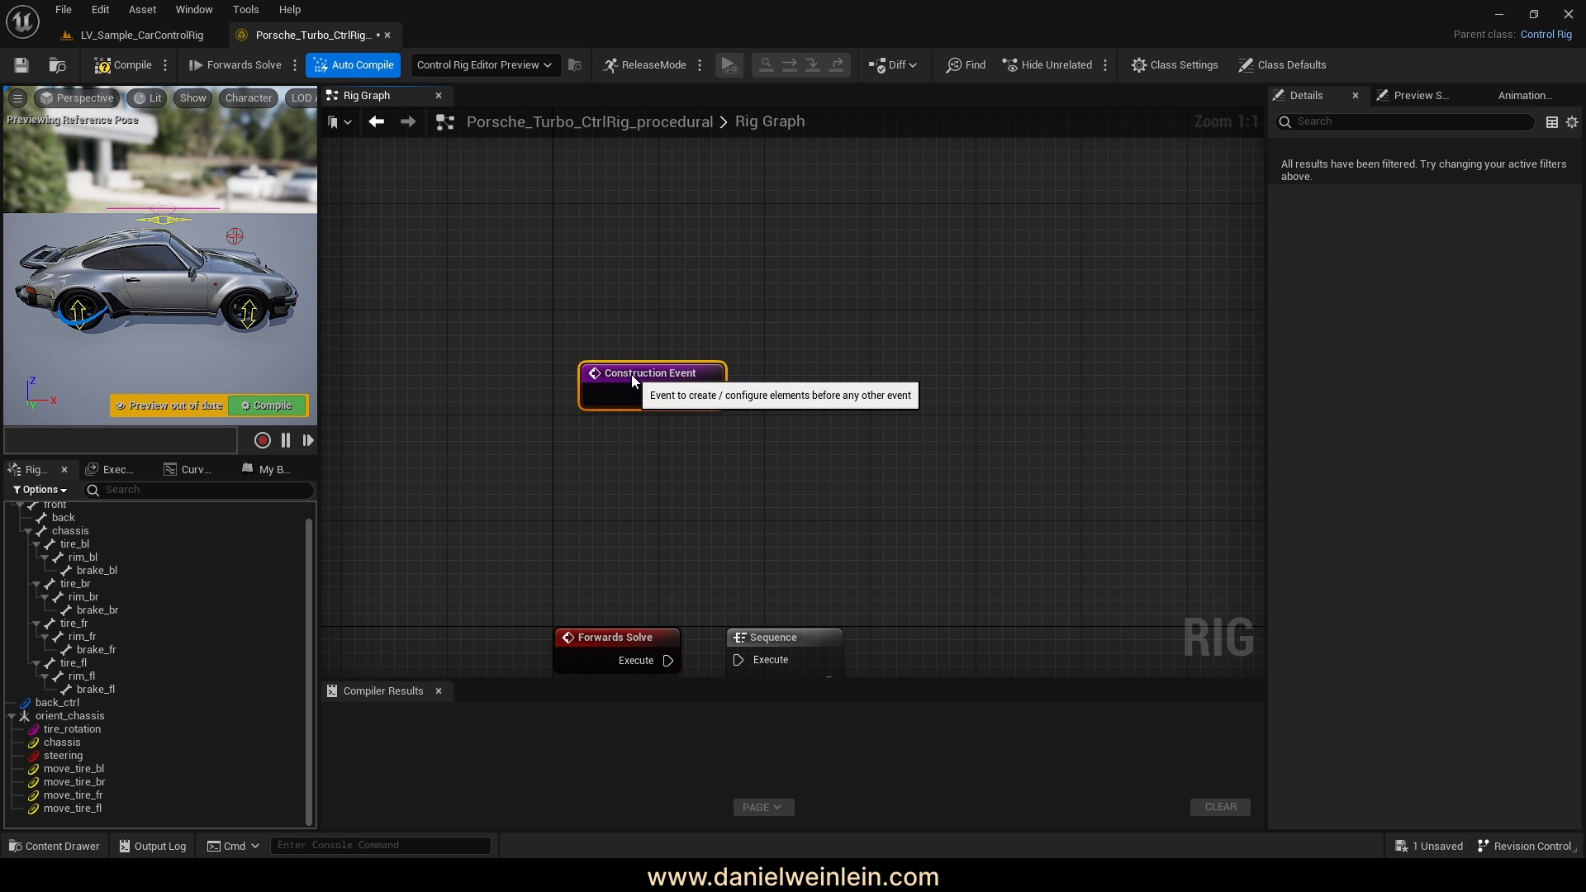
click(252, 405)
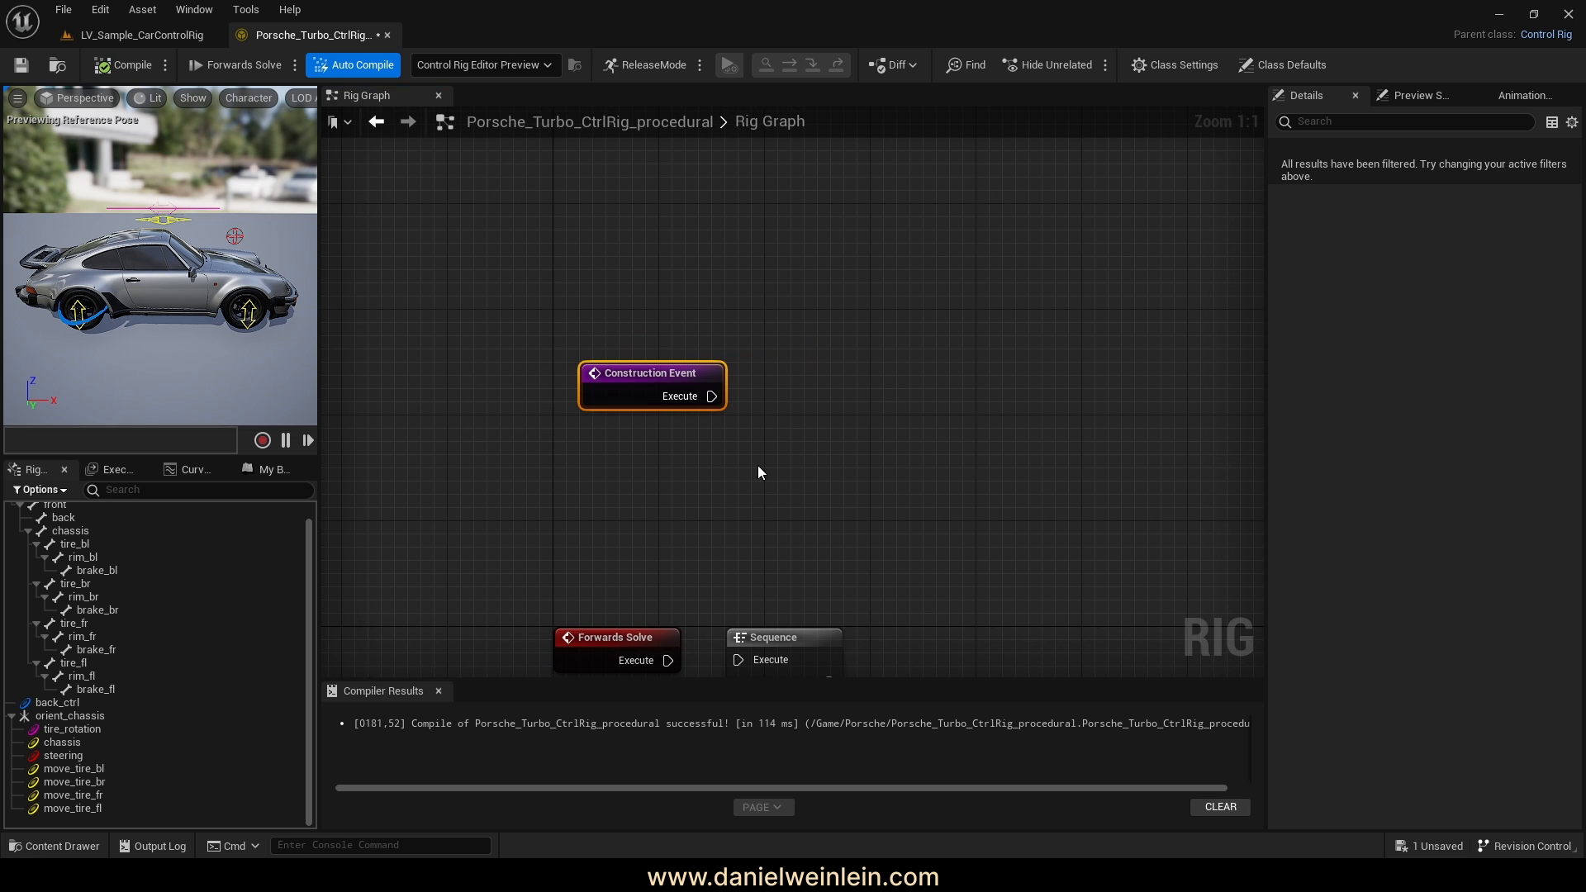
right_drag(758, 472, 712, 418)
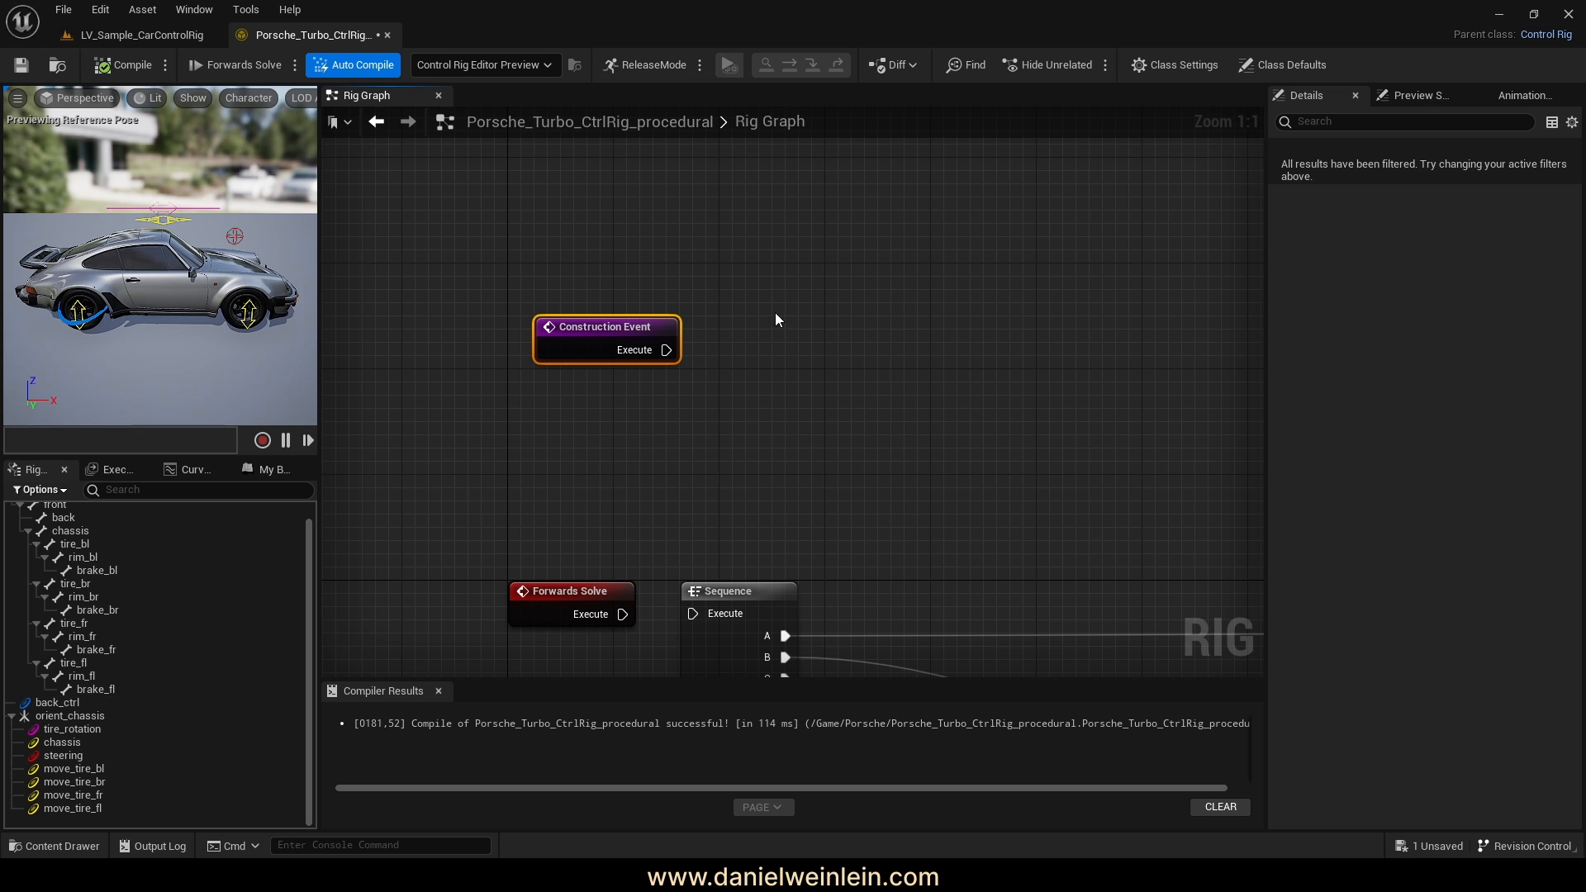
Wire a new SpawnControl node from Construction Event's Execute pin and position both nodes
drag(678, 357, 793, 356)
text(spawn)
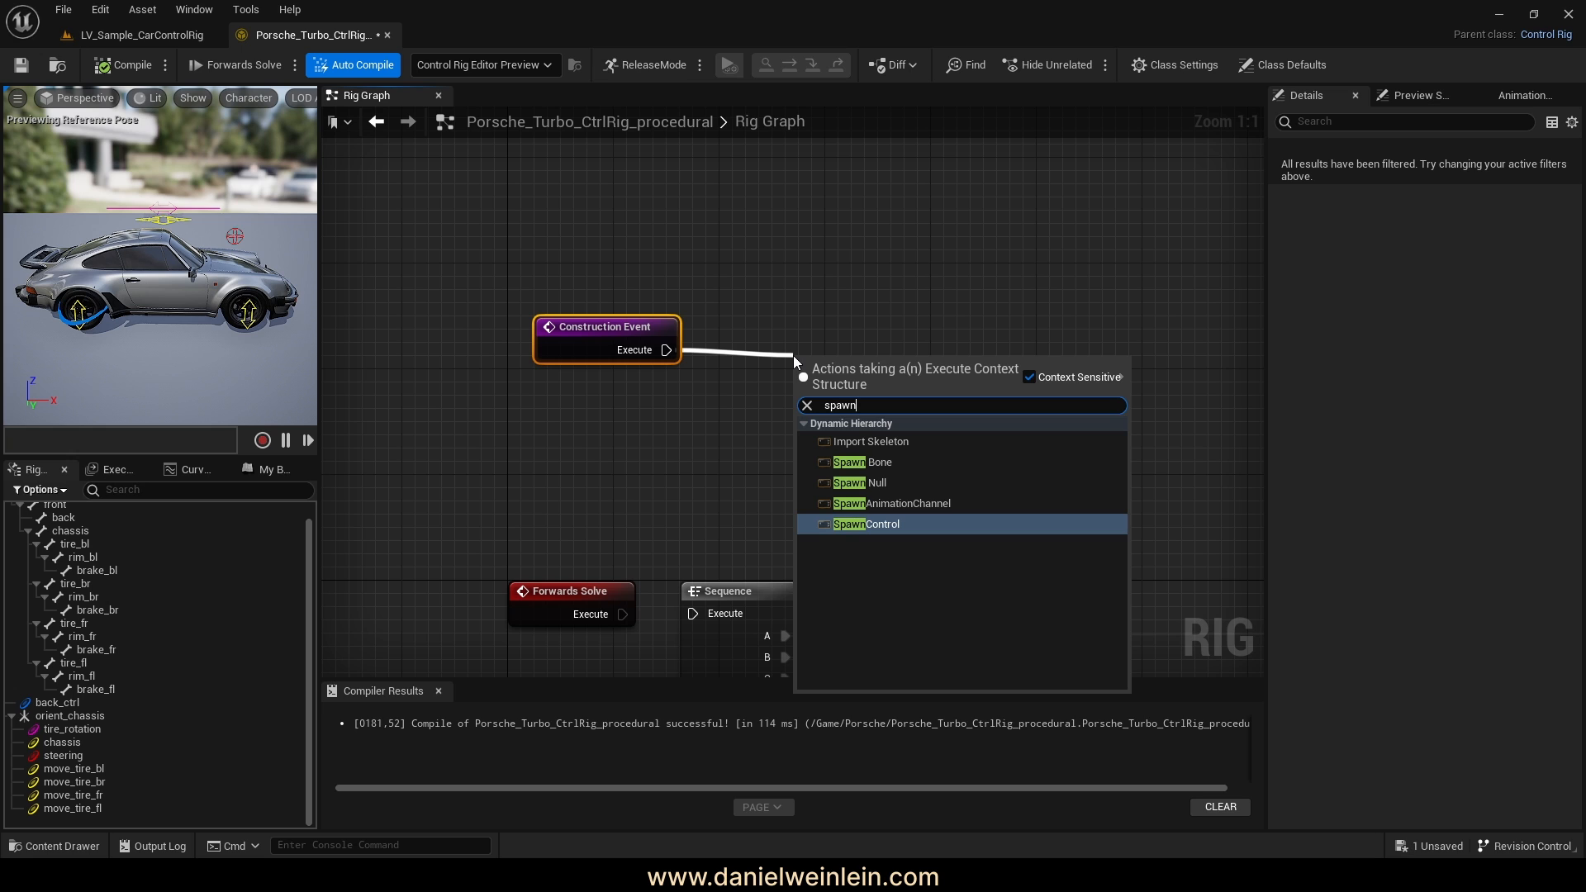
click(858, 524)
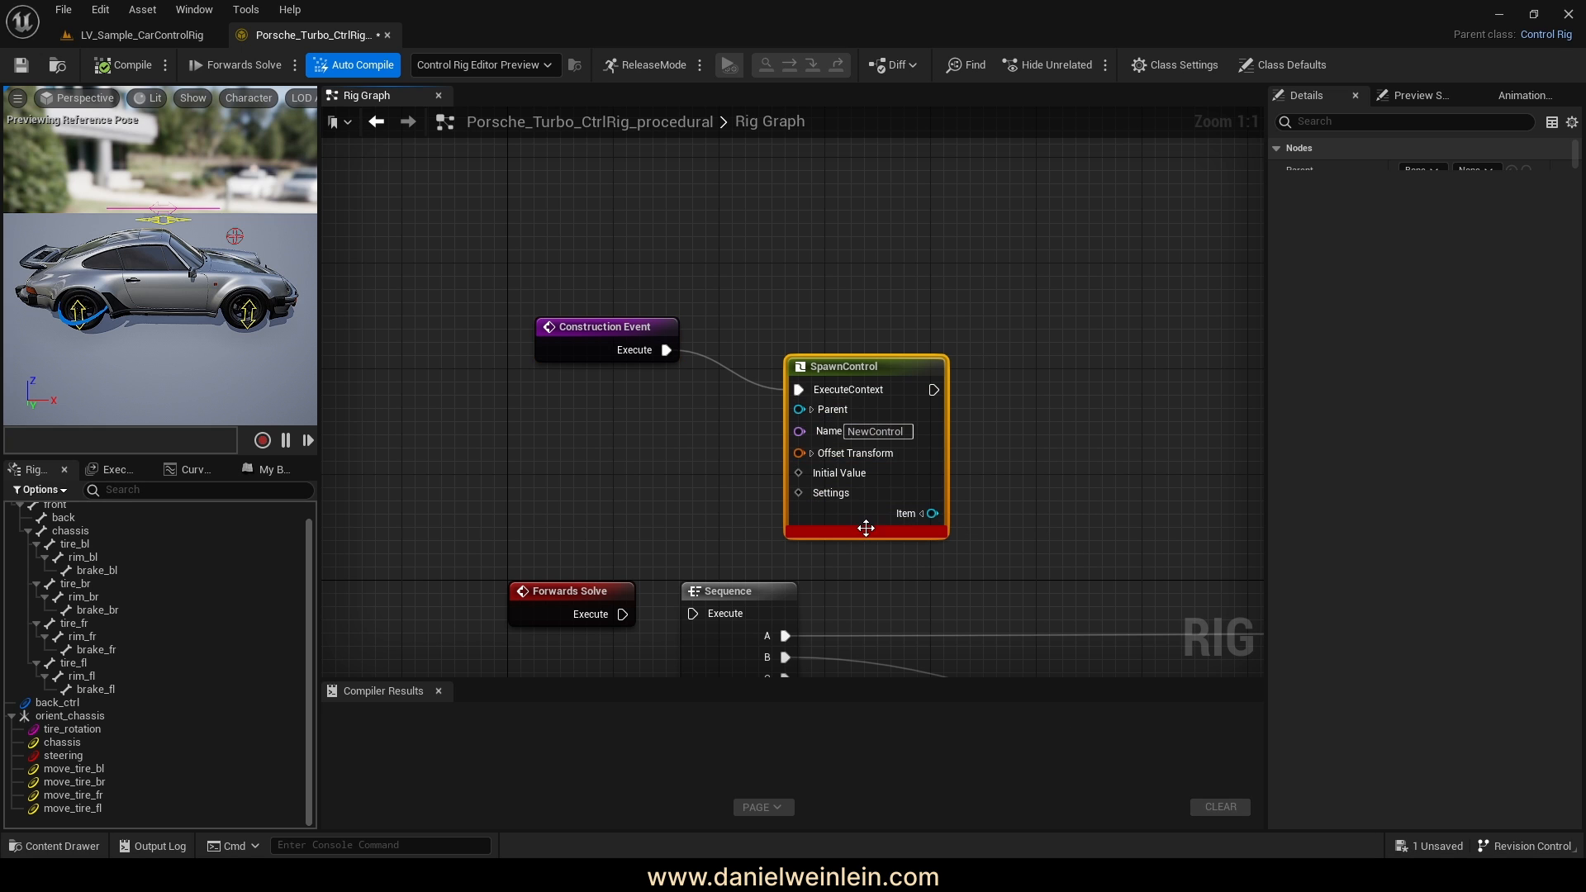
drag(855, 376, 856, 335)
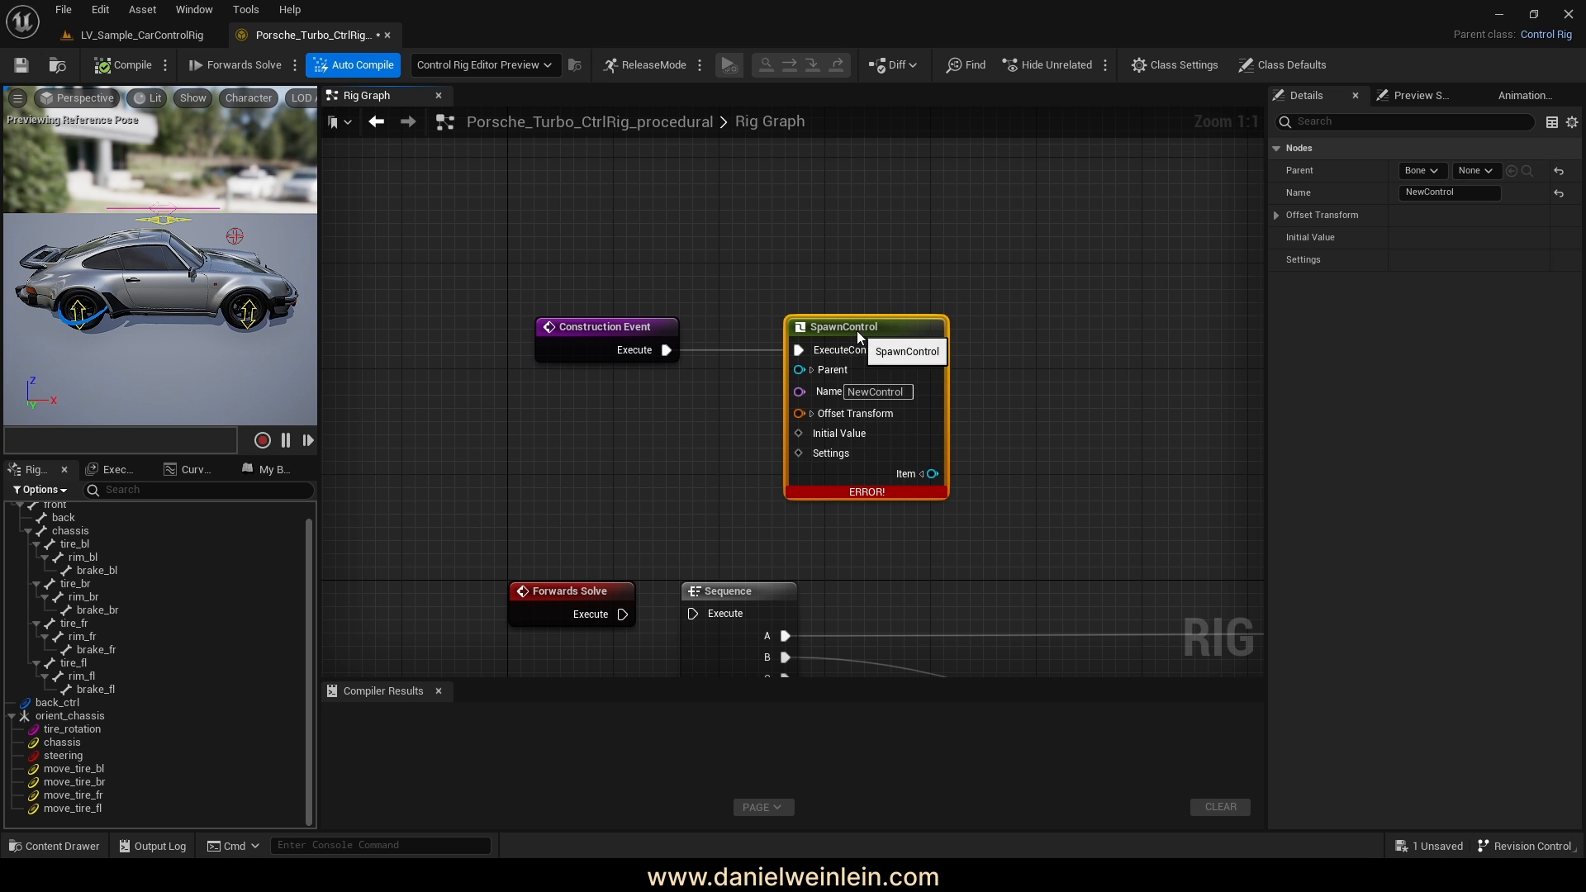
right_drag(1105, 359, 1011, 358)
drag(939, 446, 483, 276)
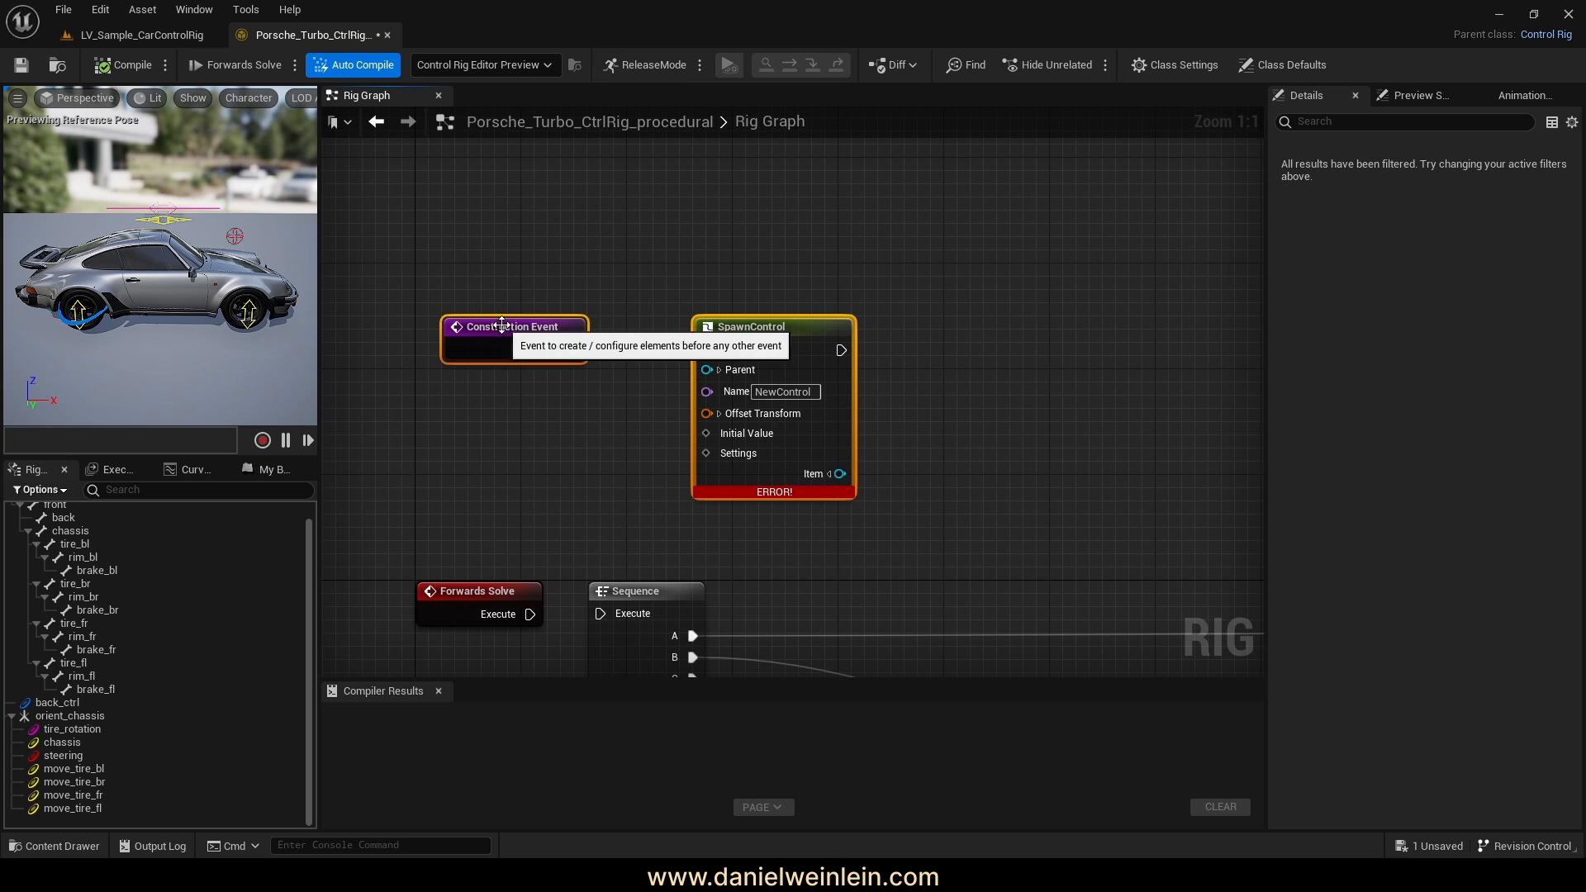
drag(497, 330, 485, 264)
right_drag(645, 220, 674, 294)
click(958, 311)
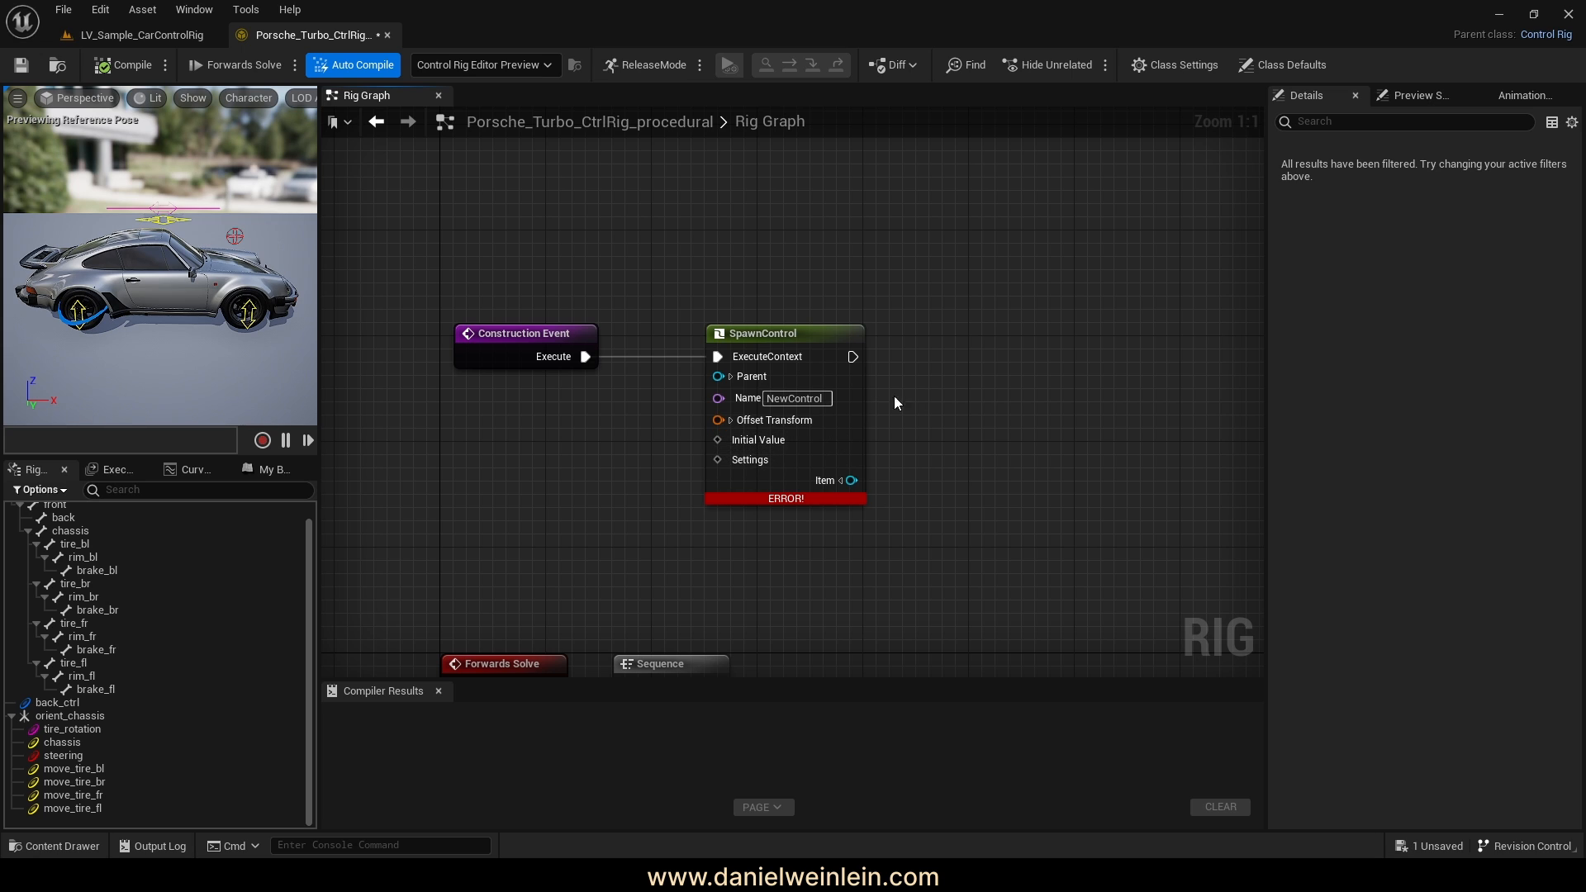
right_drag(917, 413, 933, 389)
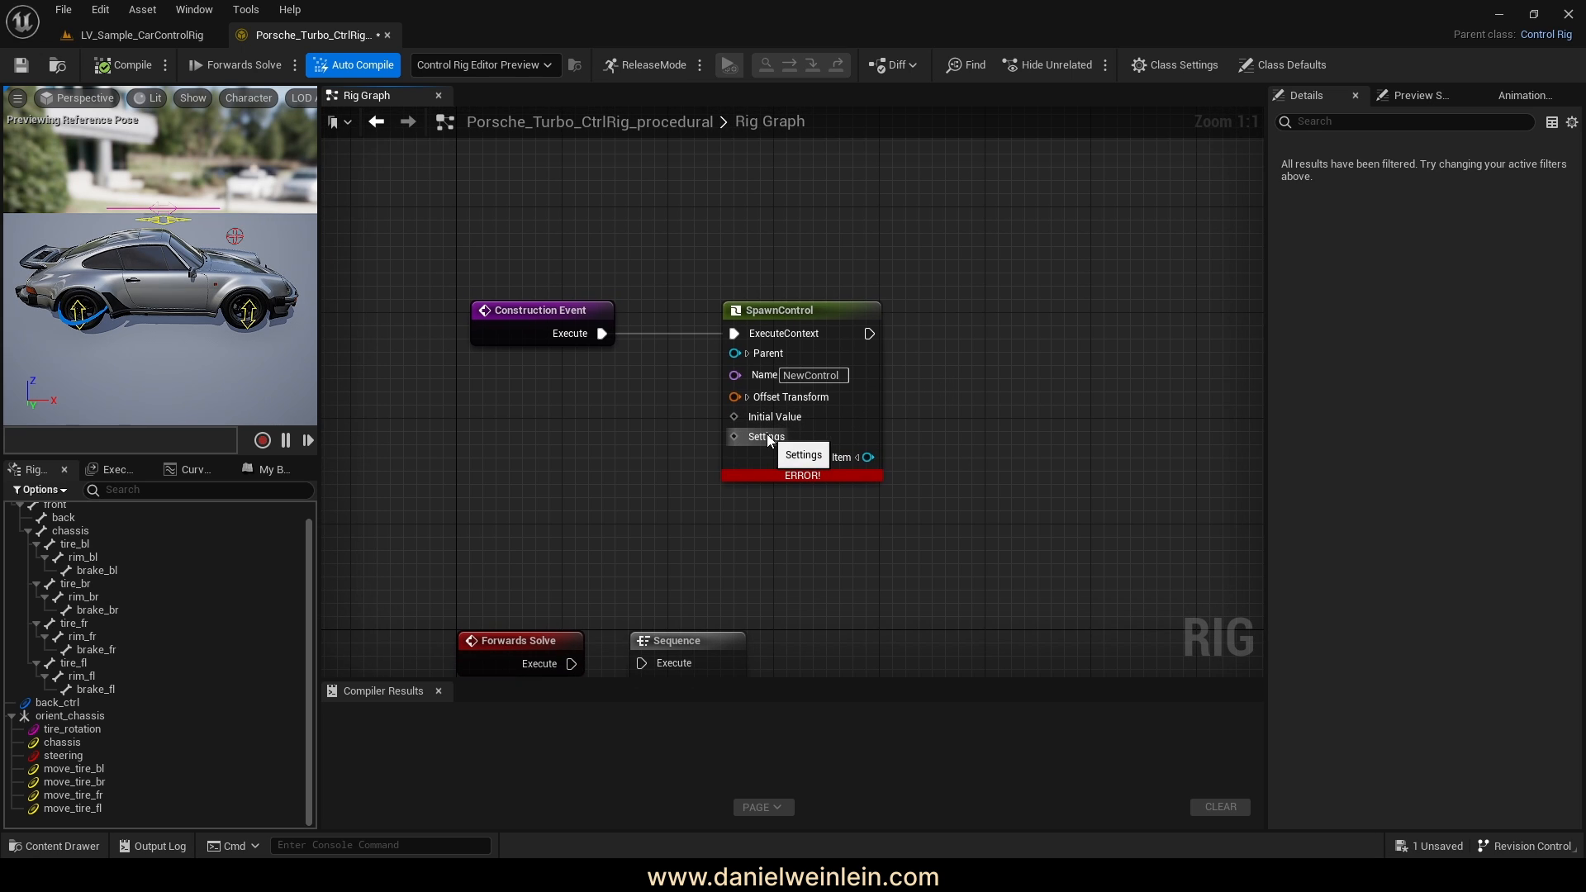
Review the Settings type options, test-move back_ctrl in the viewport, then recompile
right_click(765, 434)
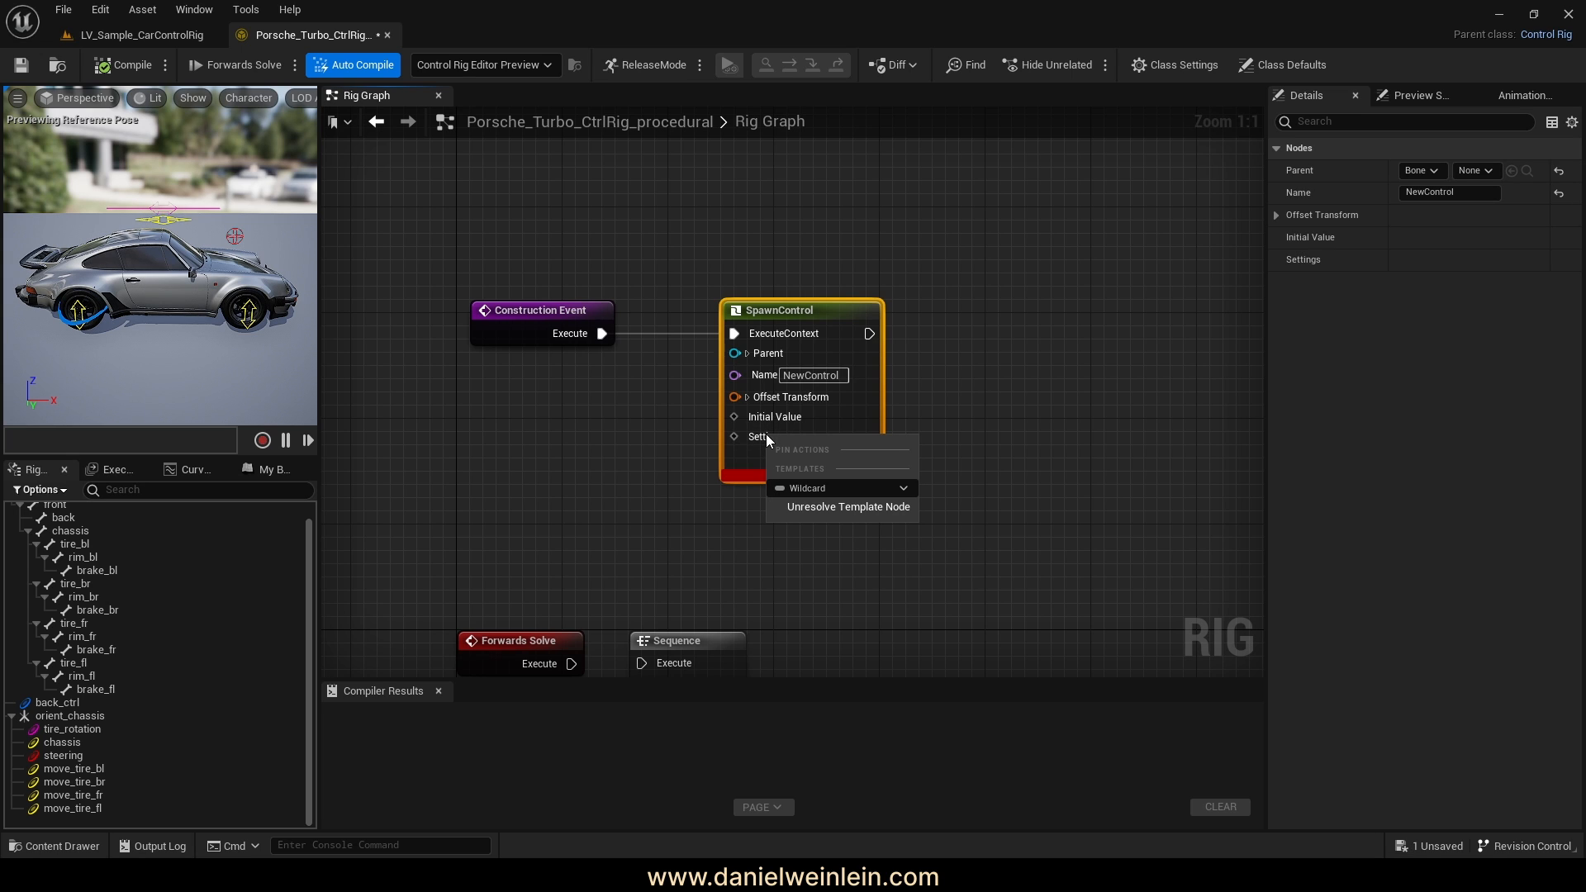
click(827, 490)
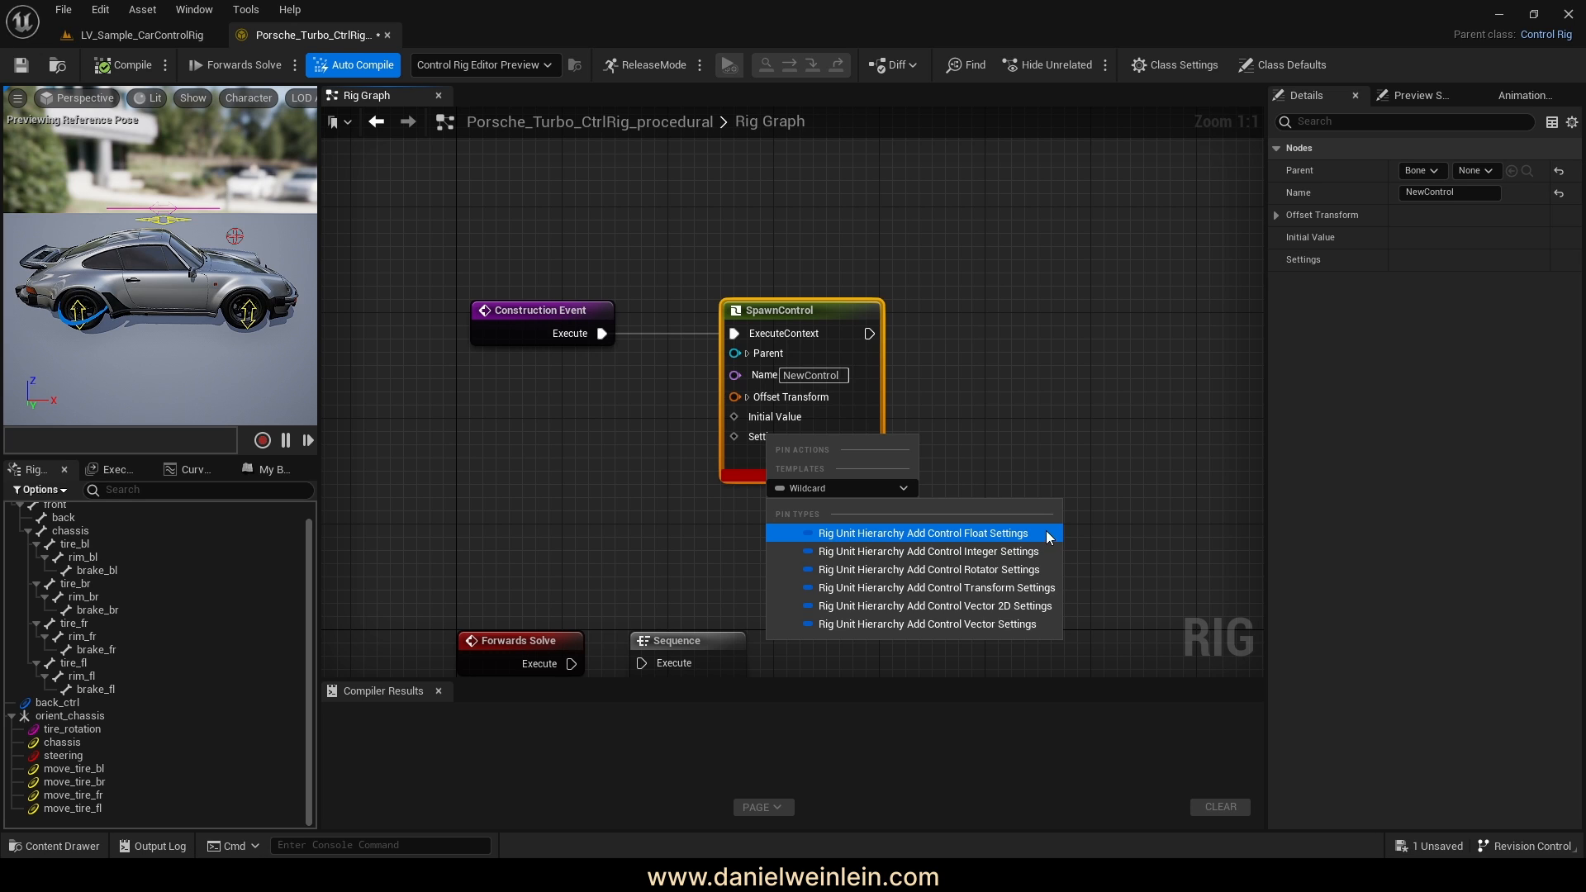
click(51, 704)
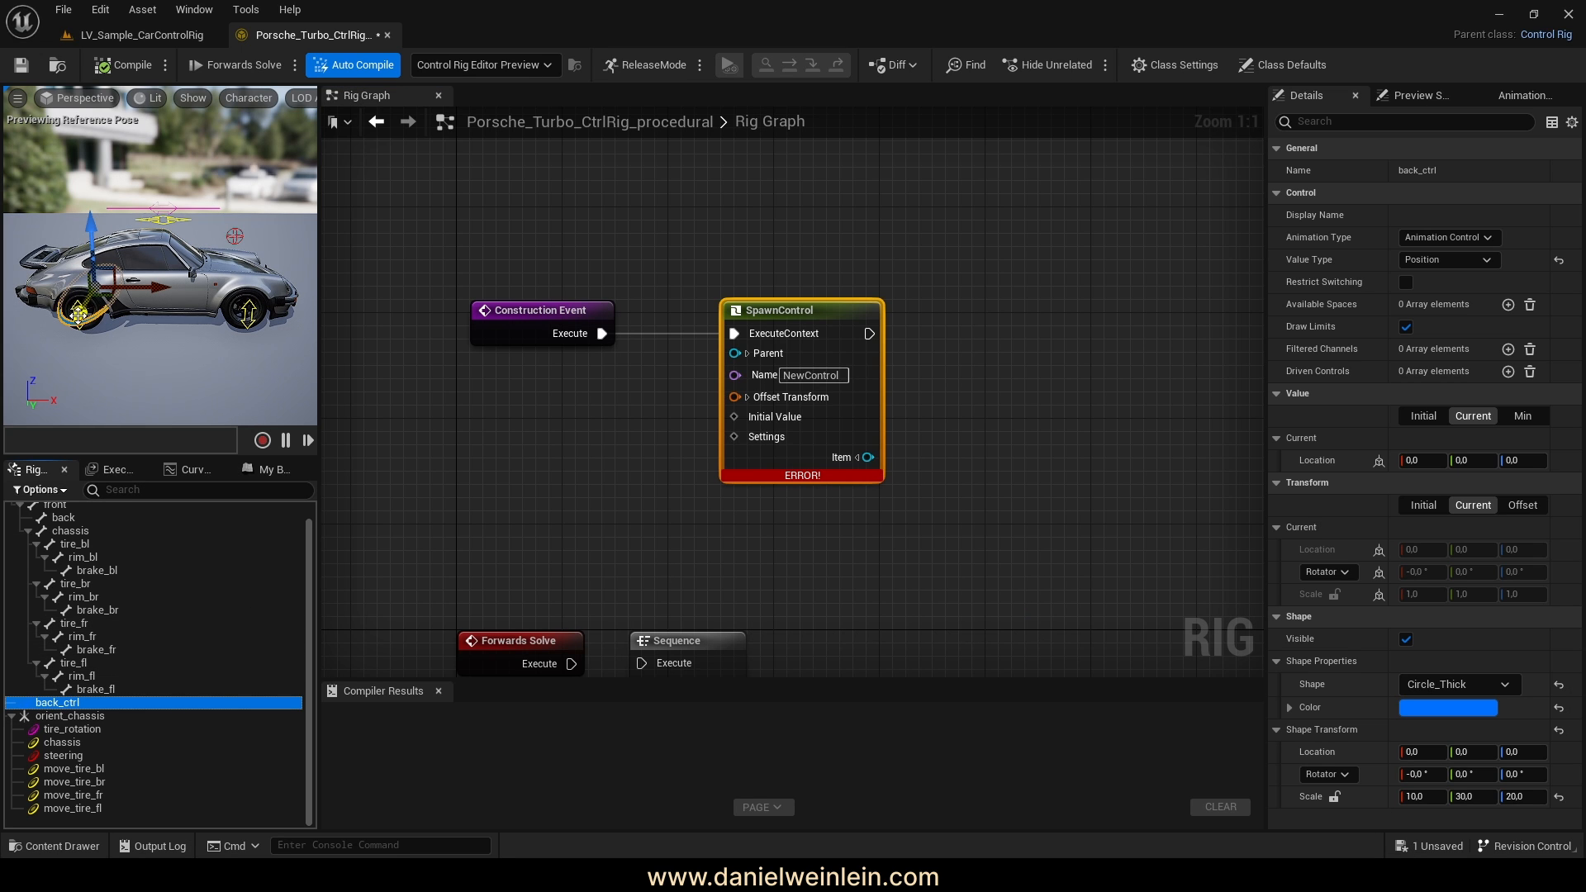
mouse_move(80, 314)
mouse_down()
mouse_move(70, 334)
mouse_move(83, 310)
mouse_up()
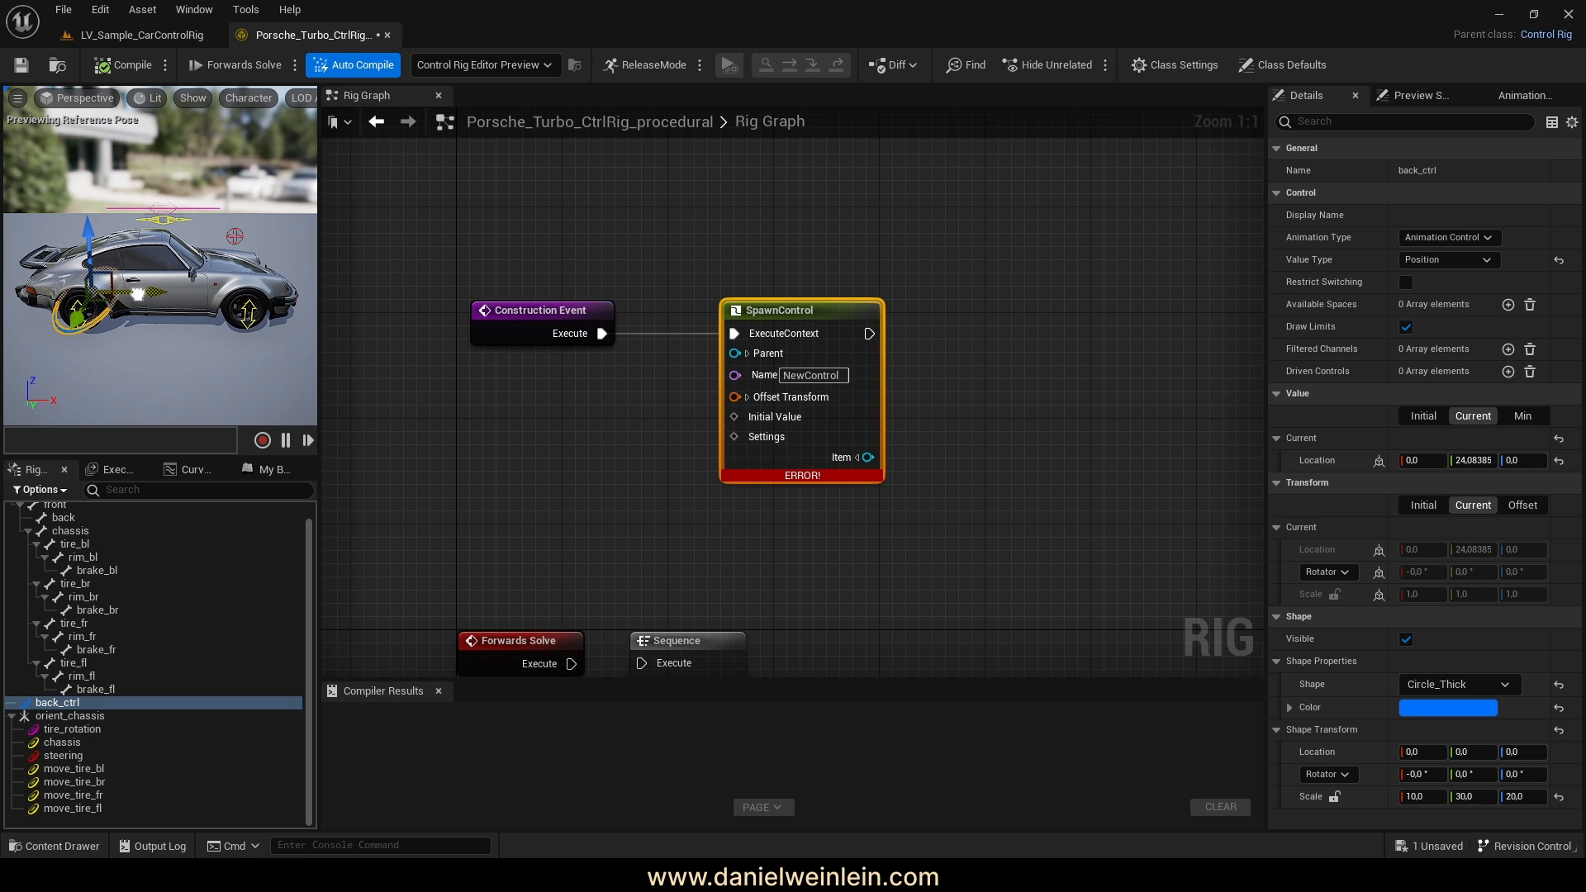
drag(87, 231, 88, 216)
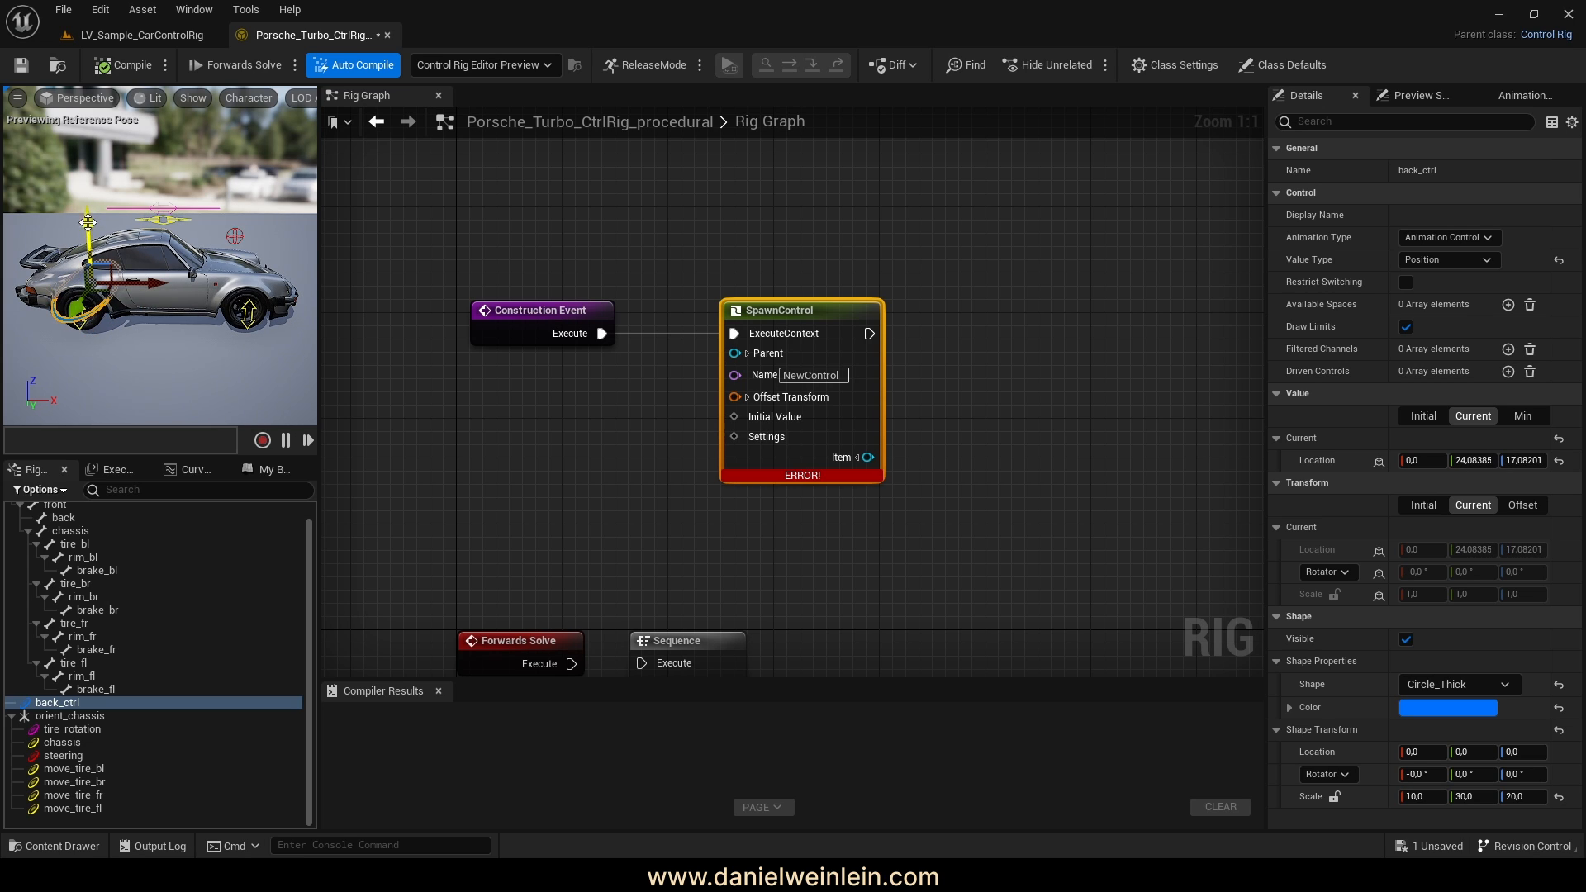
click(117, 64)
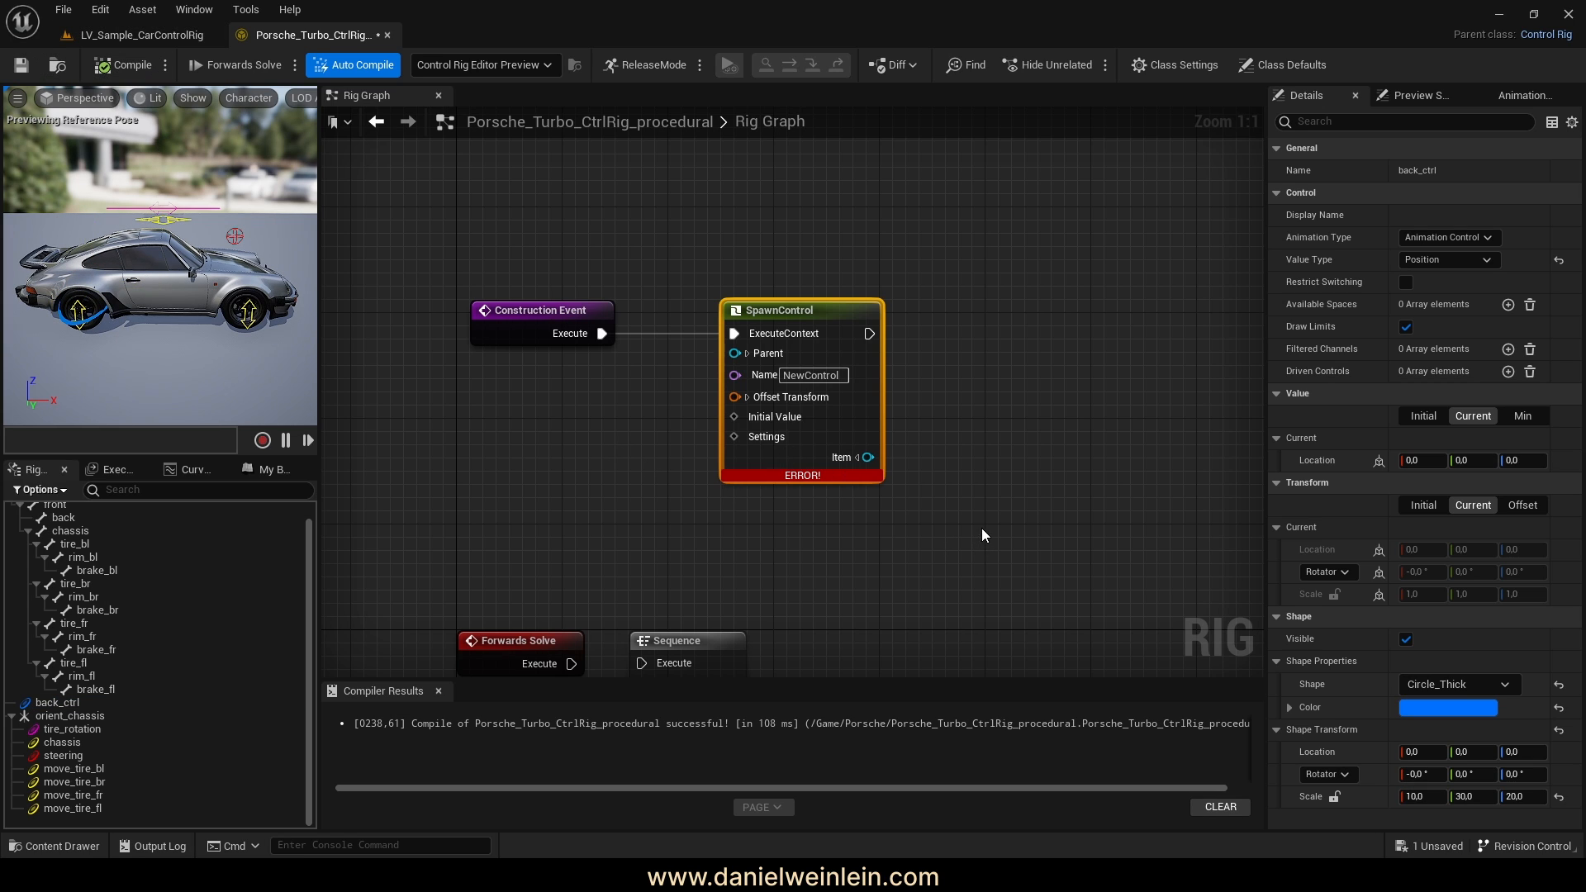
Set the SpawnControl Settings type to Rig Unit Hierarchy Add Control Transform Settings
right_click(768, 435)
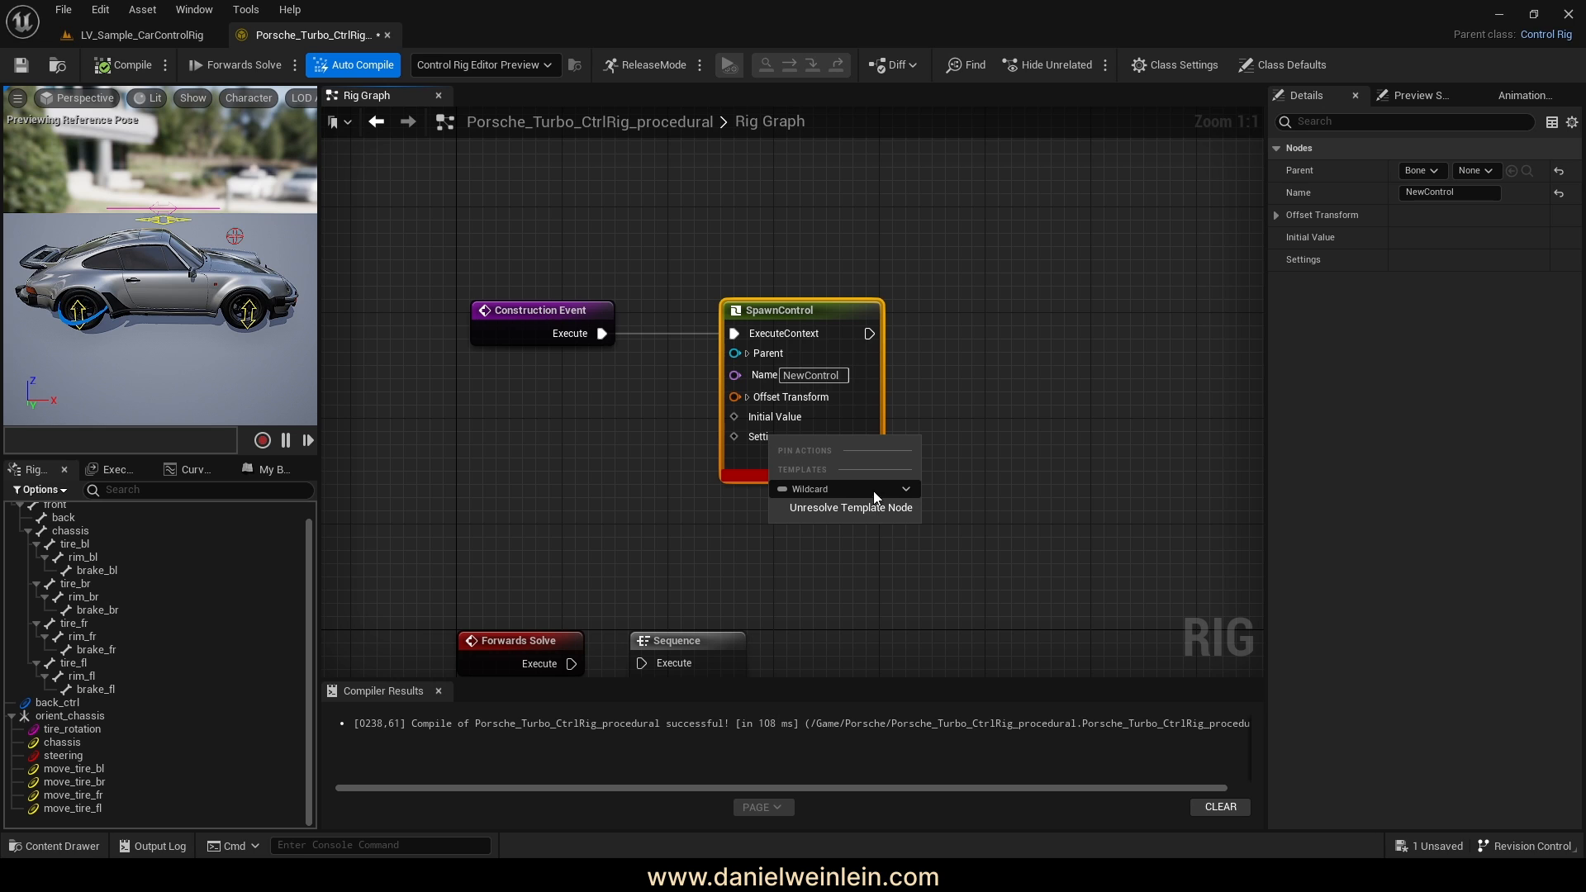
click(862, 490)
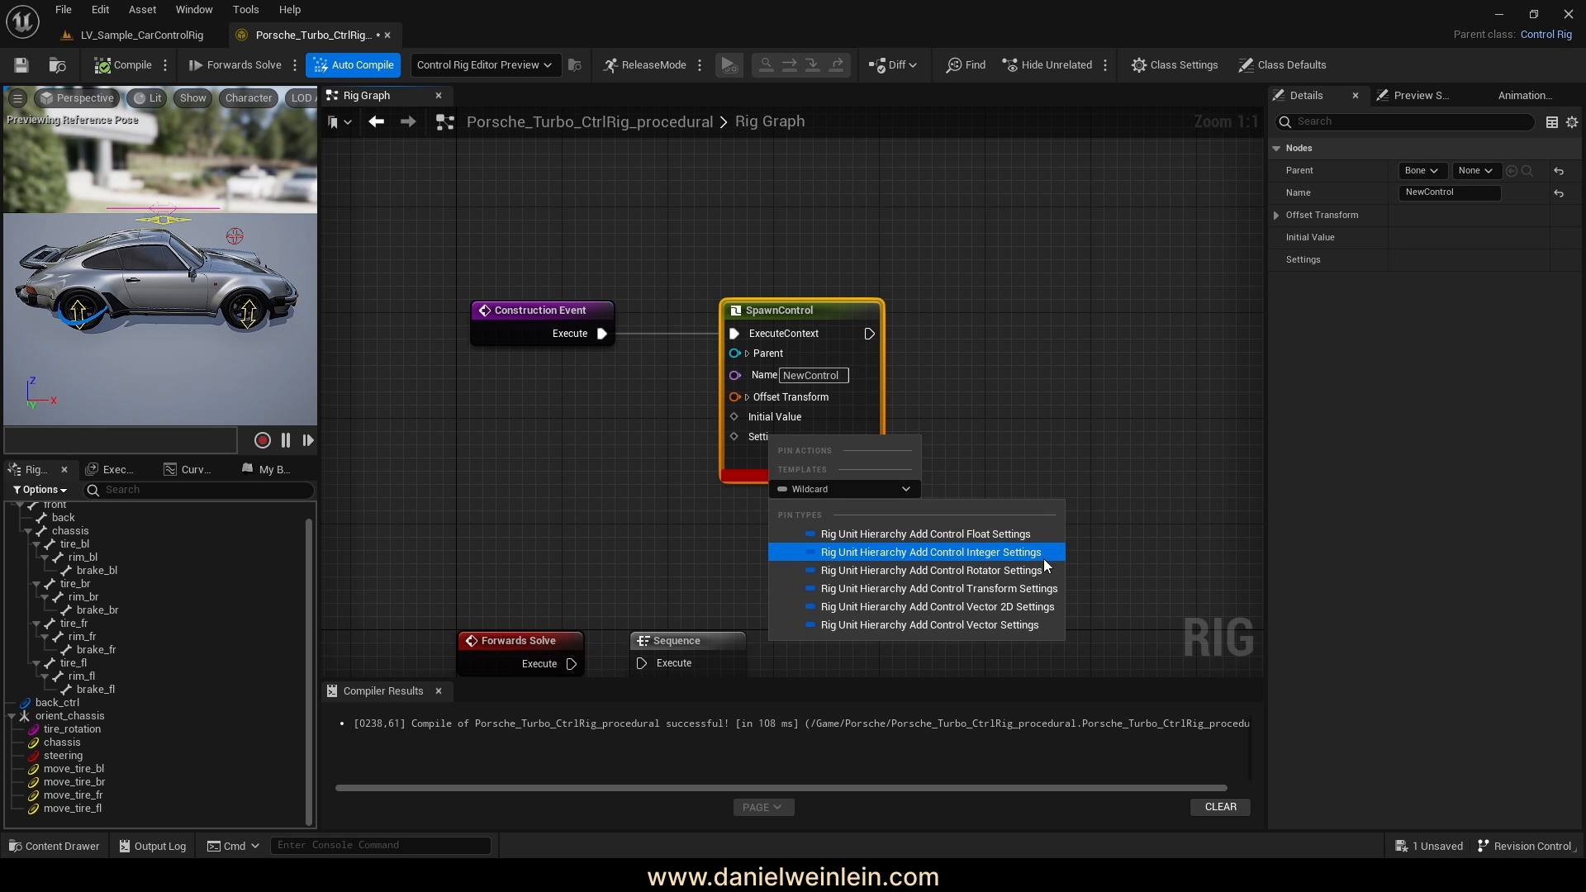
click(1013, 587)
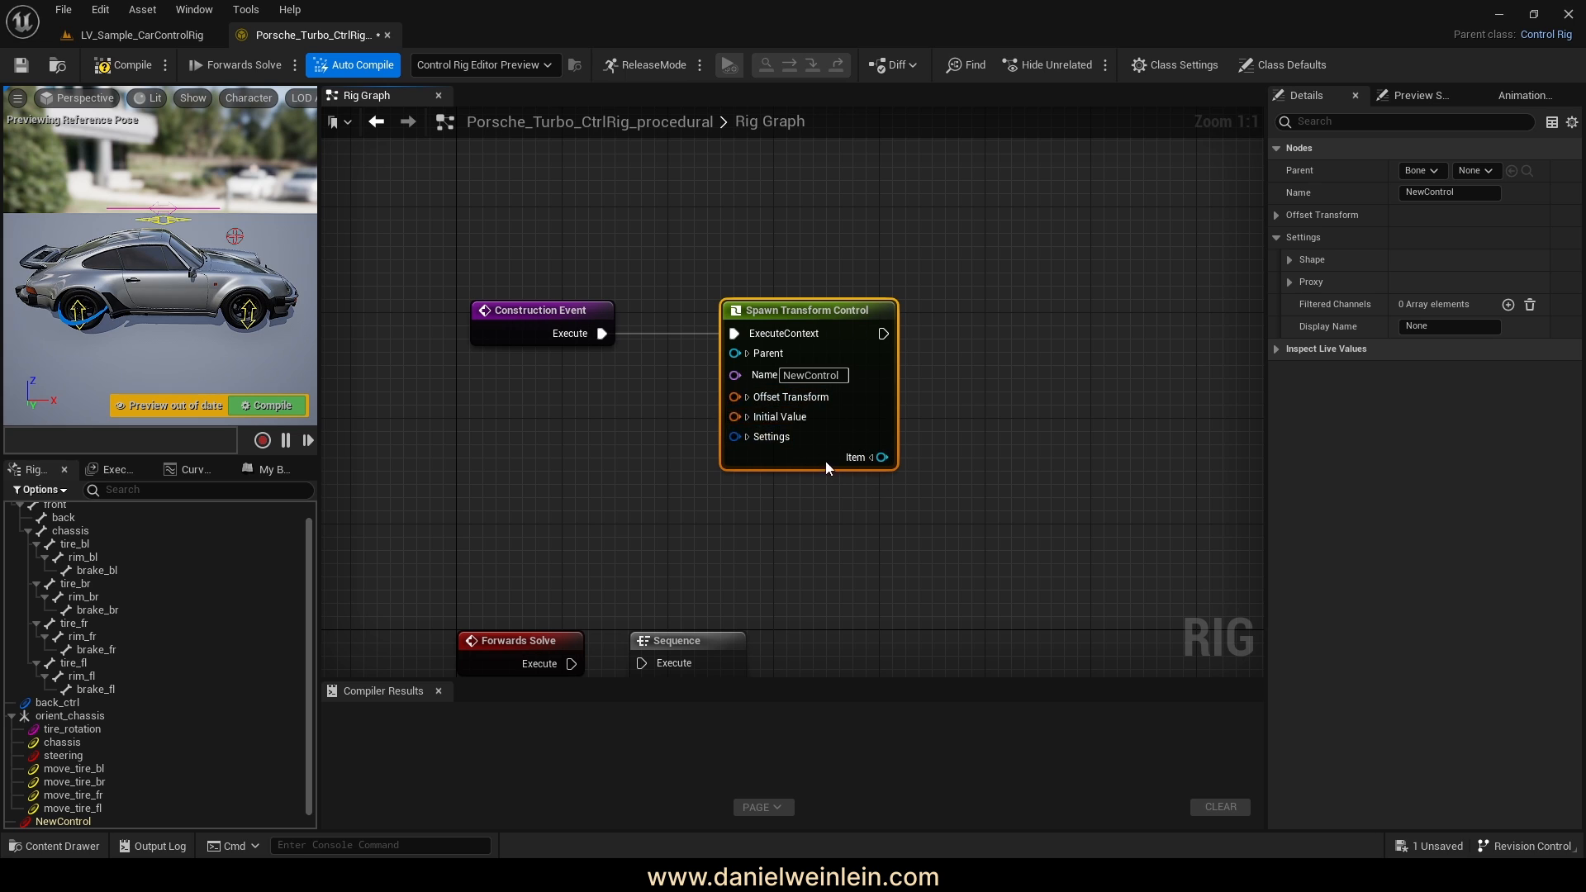
Nudge the Spawn Transform Control node and recompile so the preview is up to date
drag(775, 308, 788, 309)
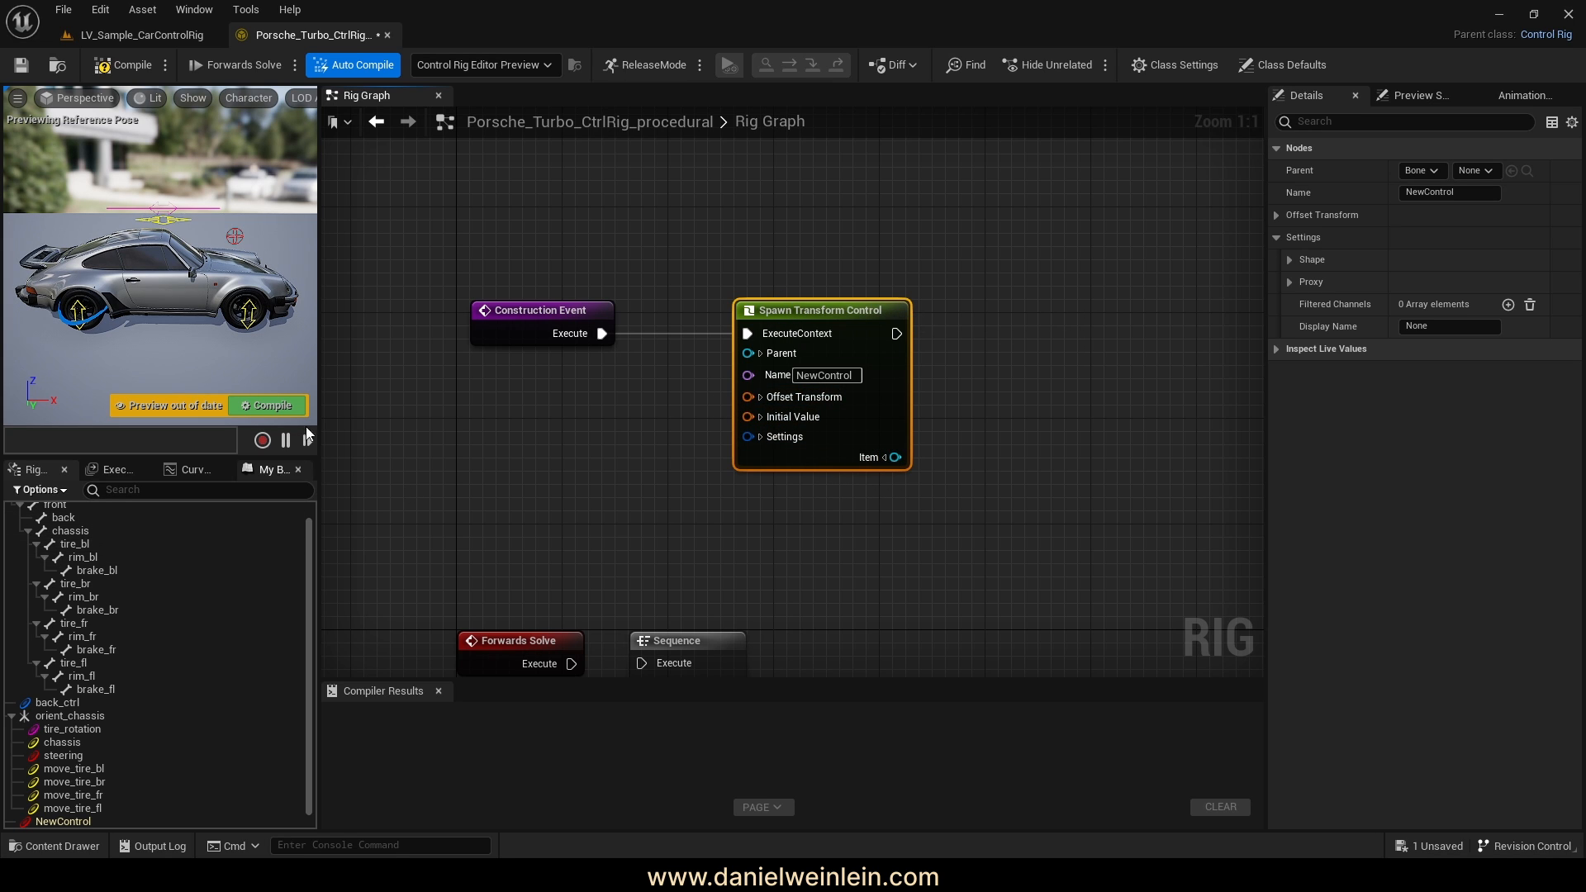
click(272, 406)
right_drag(670, 553, 752, 509)
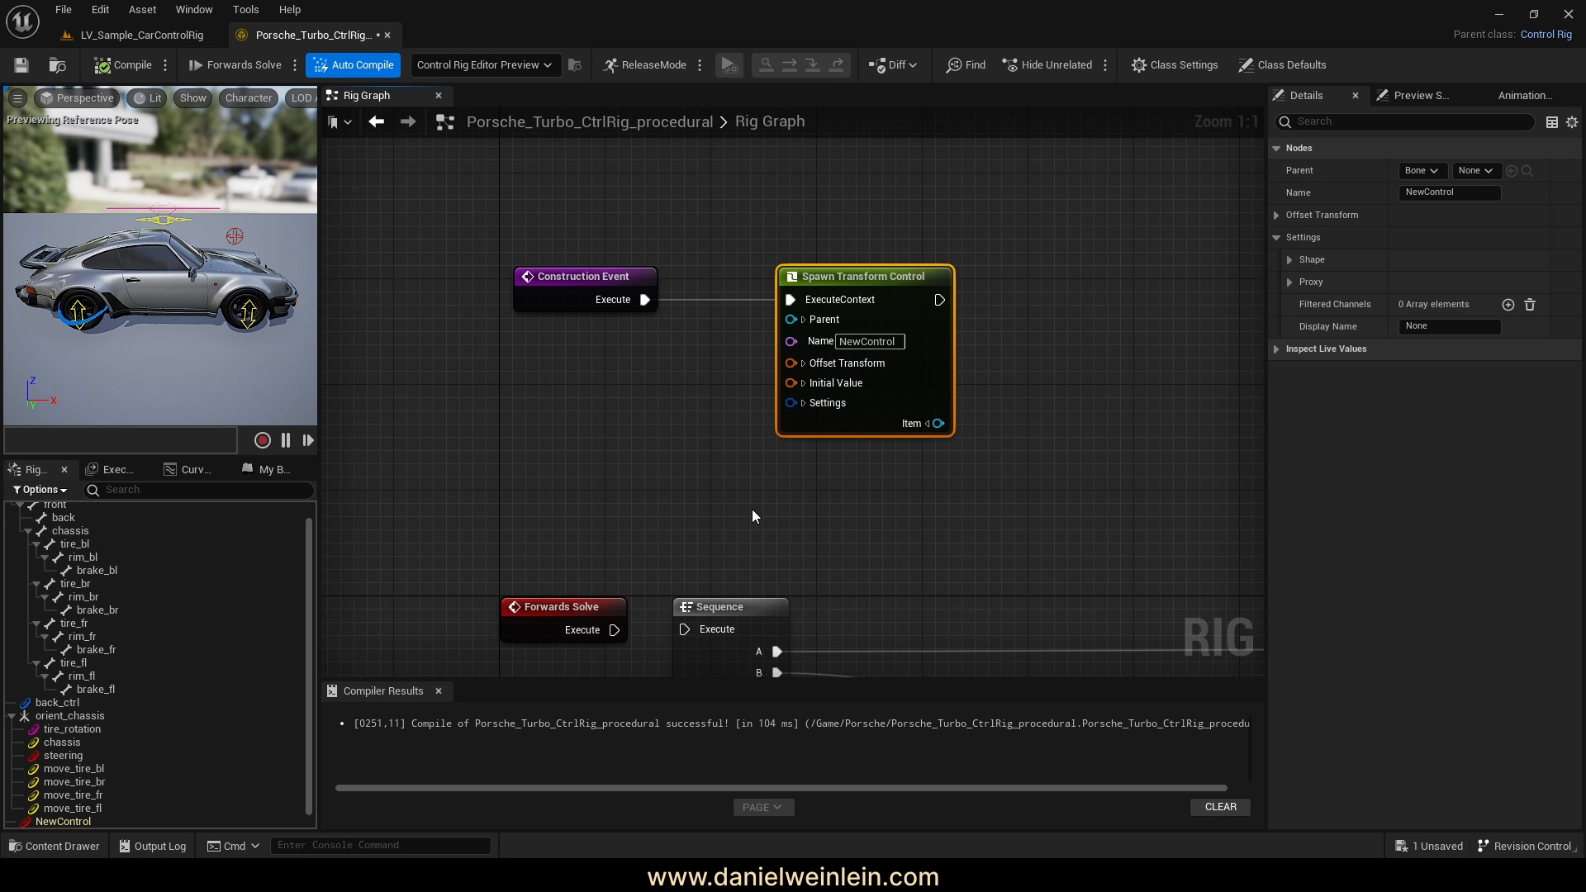
scroll(203, 730, down, 1)
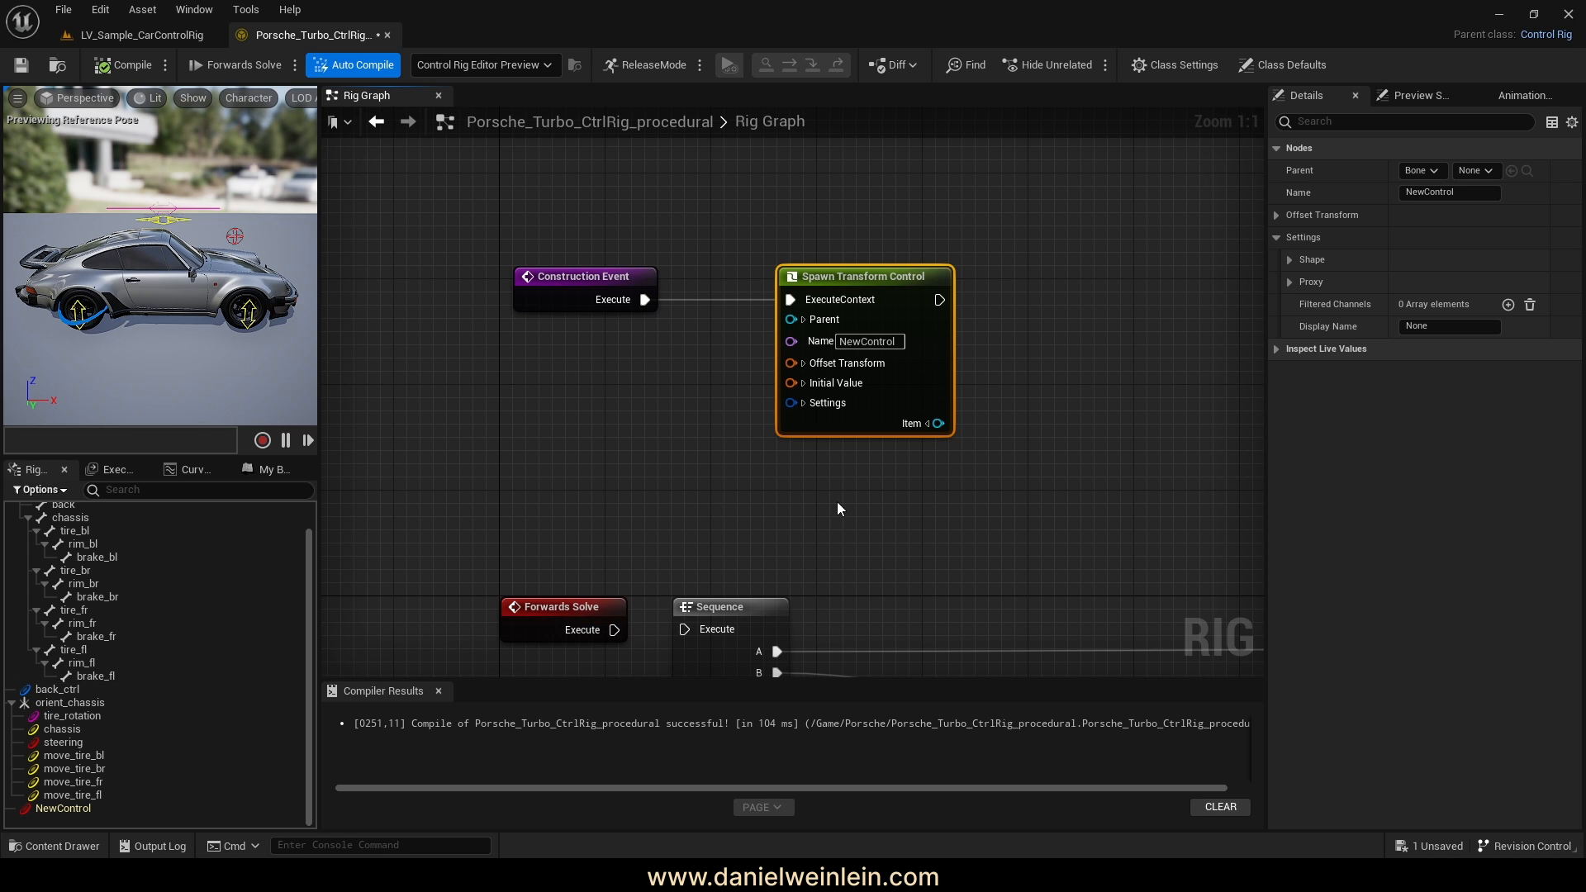
right_drag(908, 284, 874, 297)
click(864, 355)
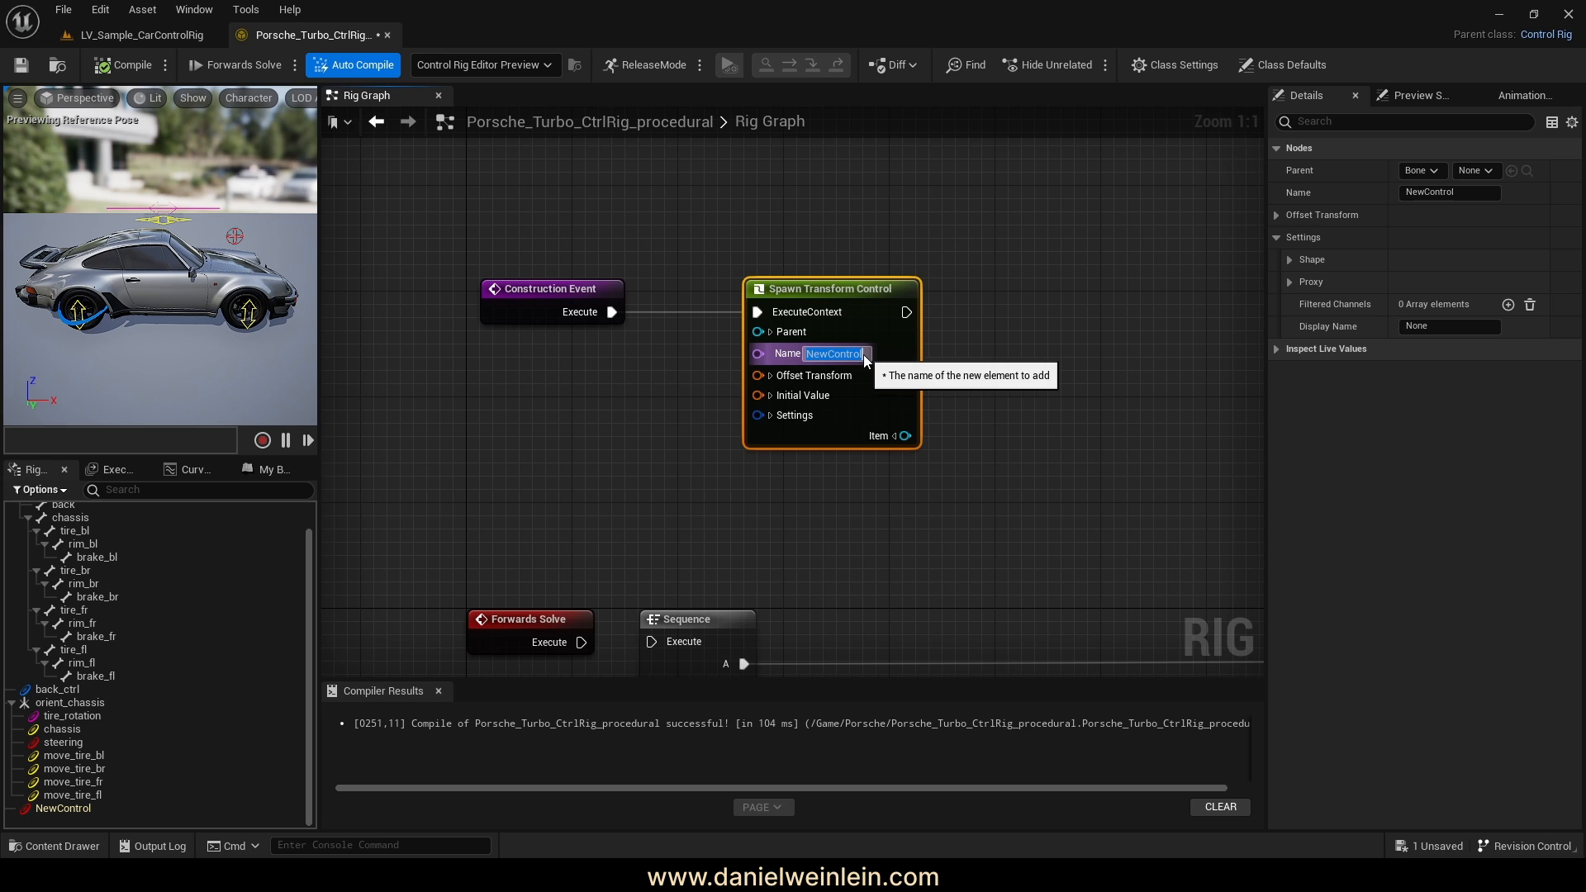
Rename the spawned control from NewControl to back_ctrl
text(back_)
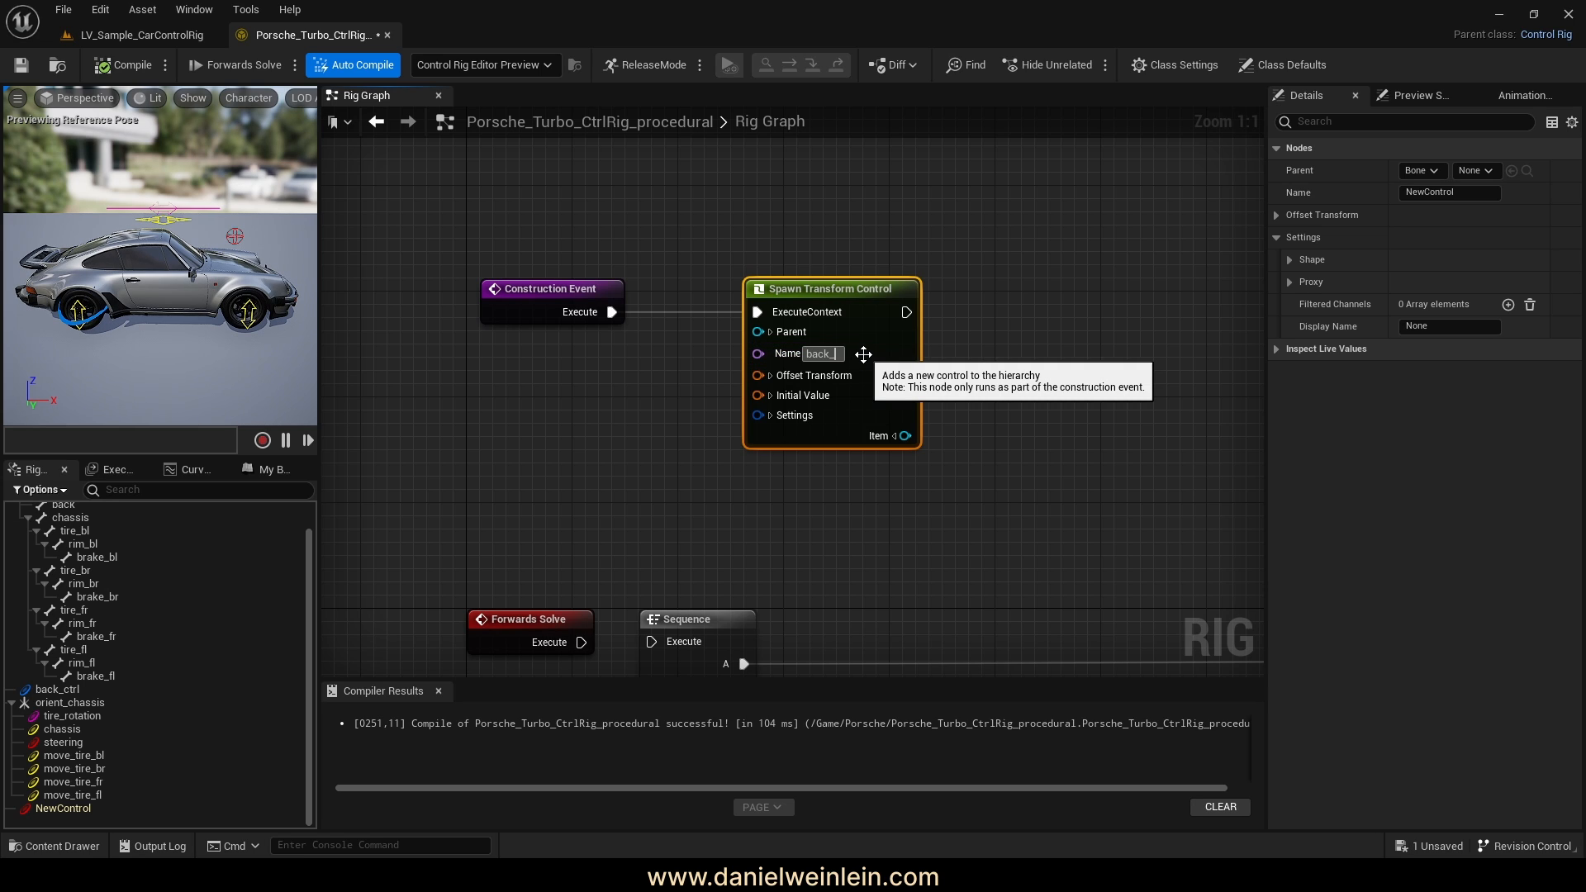
text(ctrl)
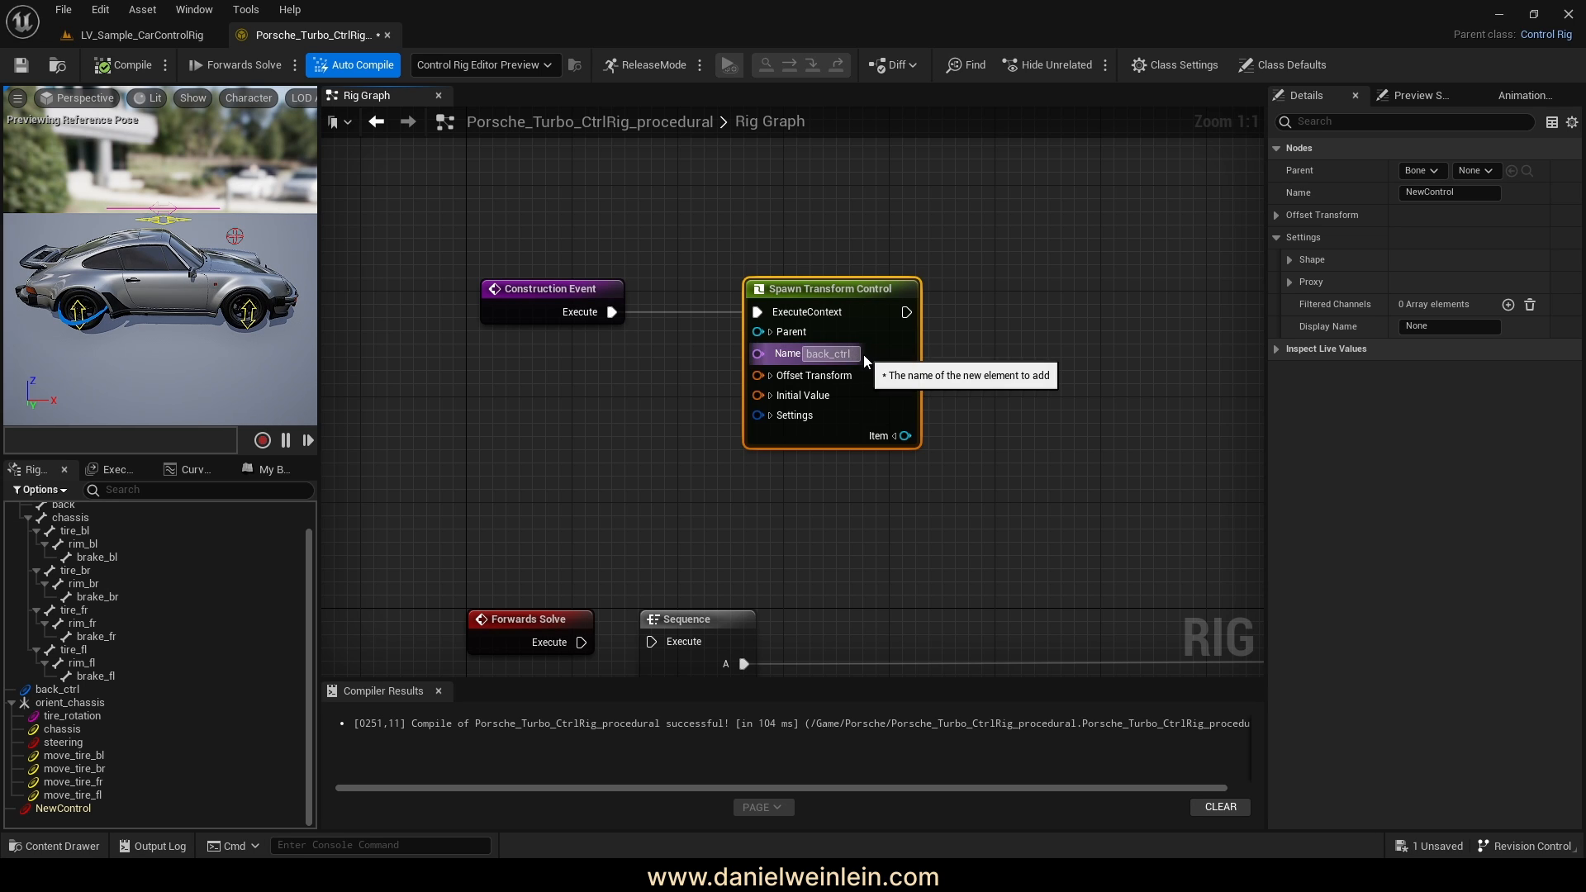
key(Return)
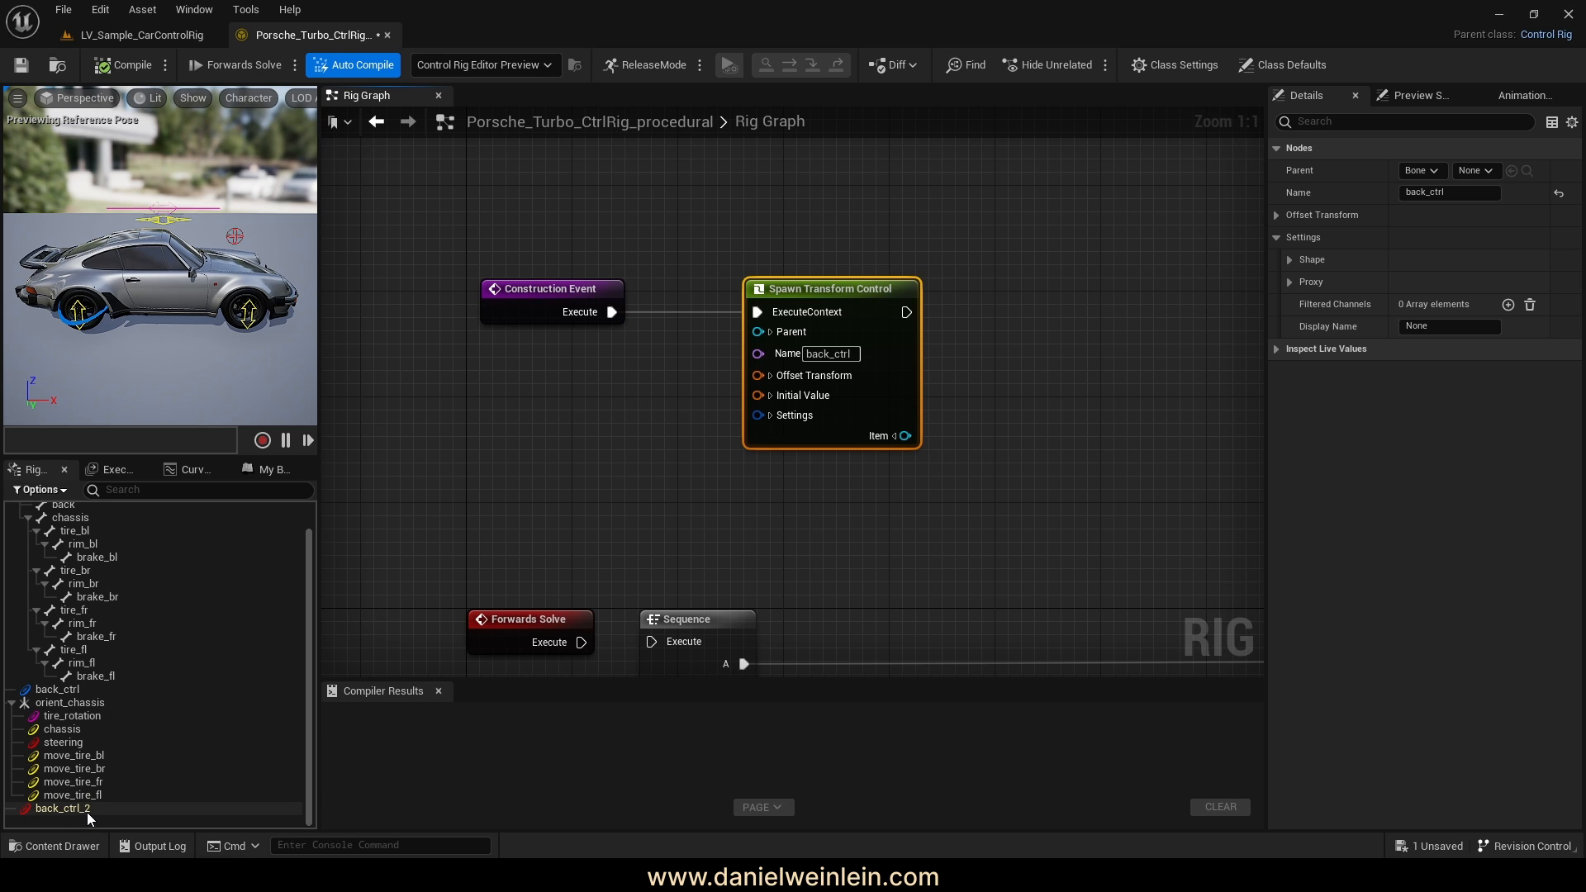
Zoom out and pan across the rig graph to review Forwards Solve and Sequence
right_drag(921, 509, 906, 432)
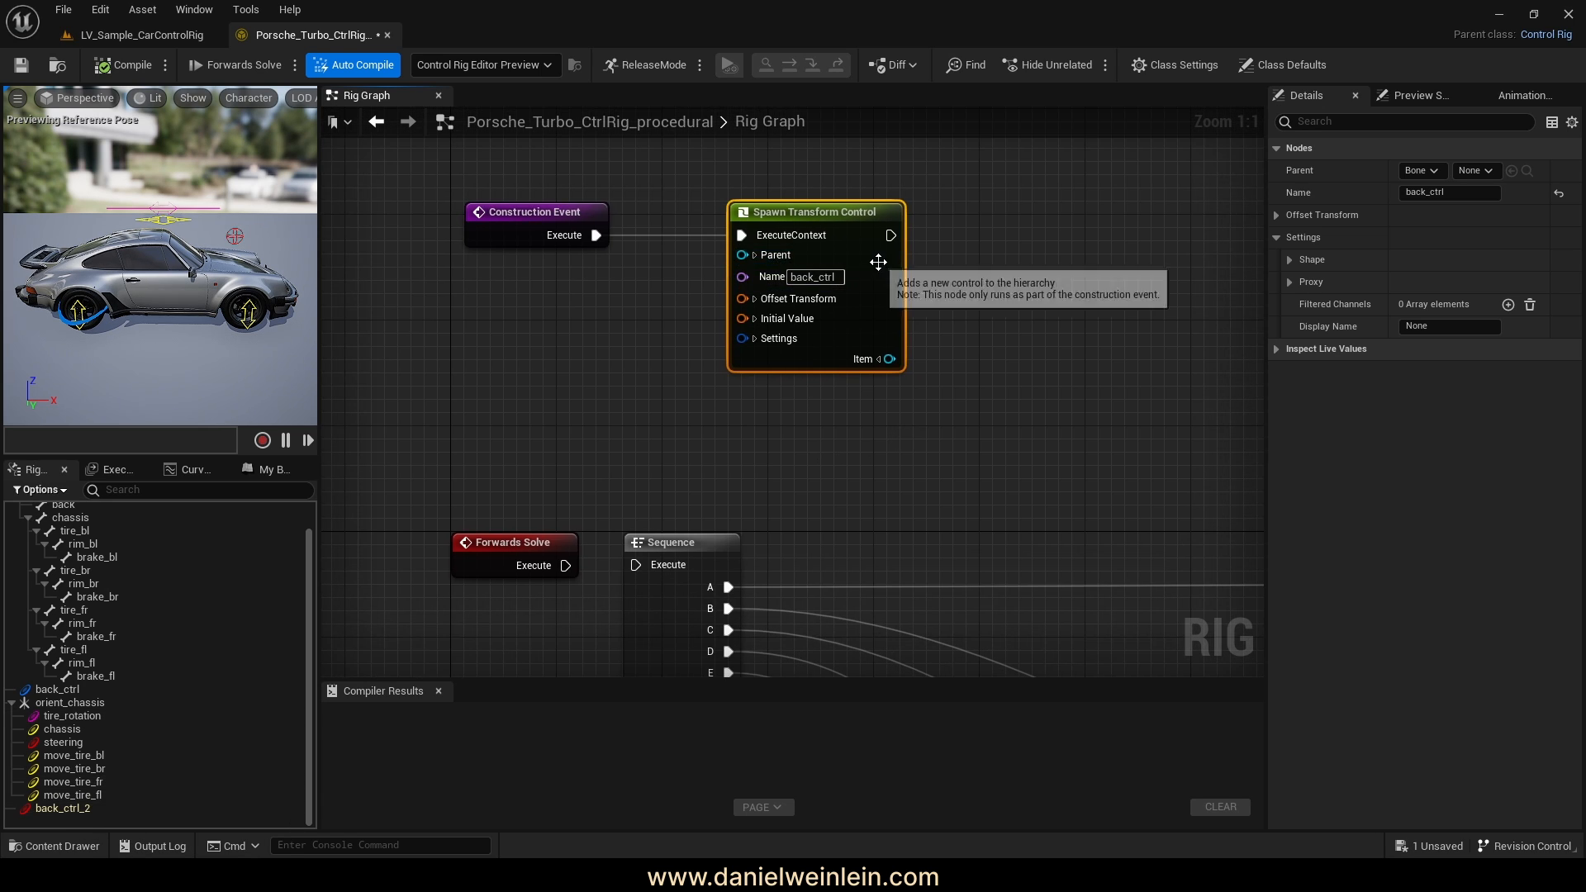
right_drag(919, 260, 888, 265)
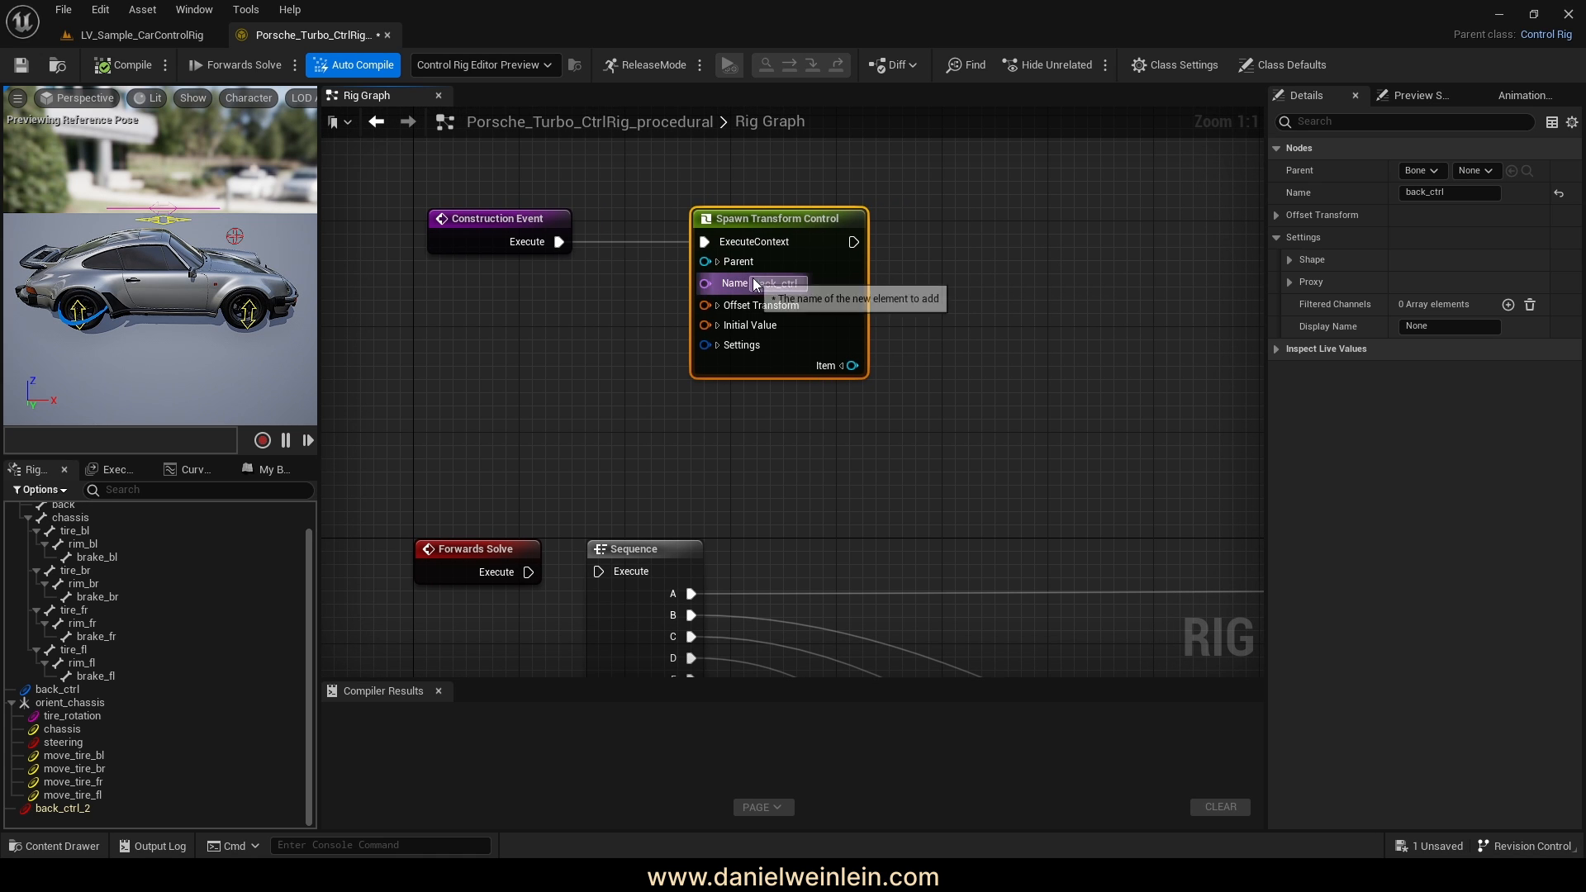
right_drag(1024, 521, 929, 334)
scroll(631, 335, down, 5)
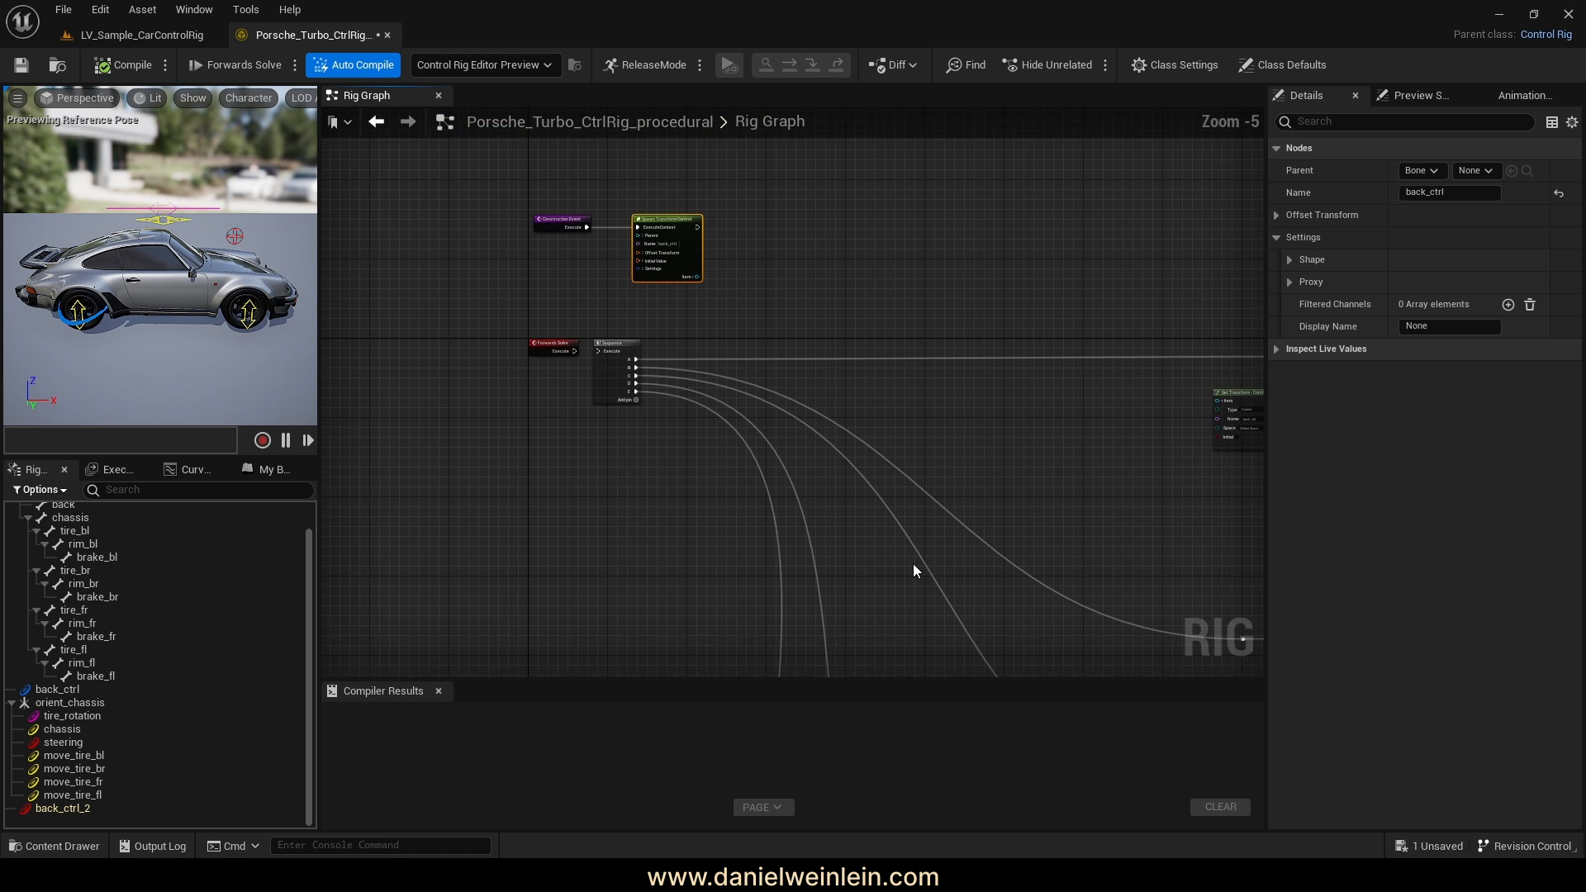
right_drag(987, 587, 718, 408)
right_drag(905, 579, 1030, 623)
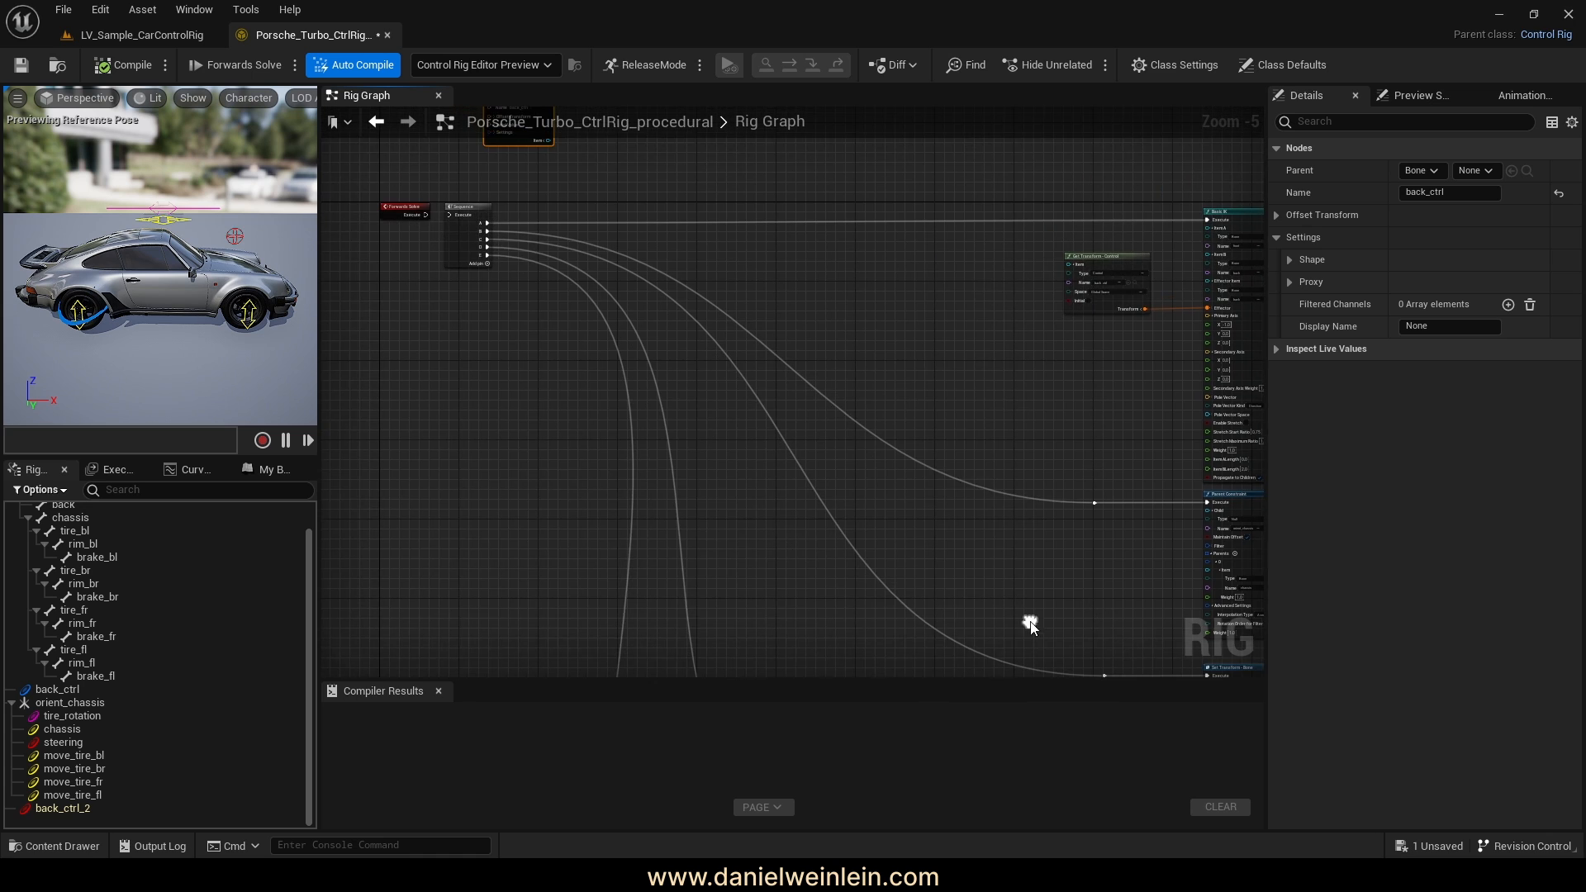
right_drag(569, 242, 699, 297)
scroll(539, 261, up, 5)
scroll(992, 359, down, 5)
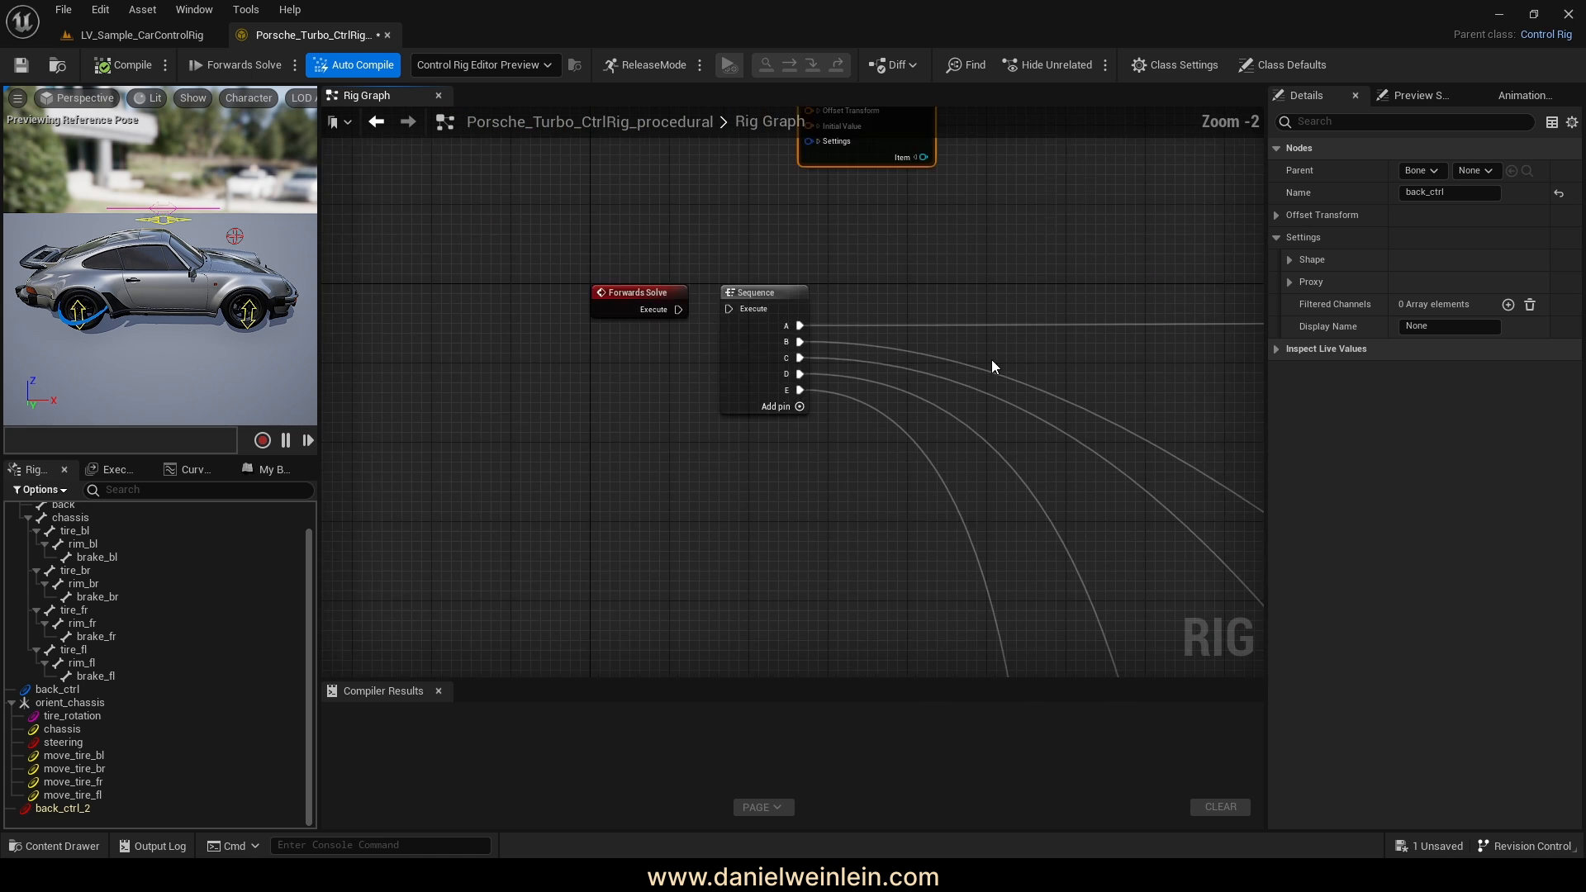
right_drag(895, 352, 895, 443)
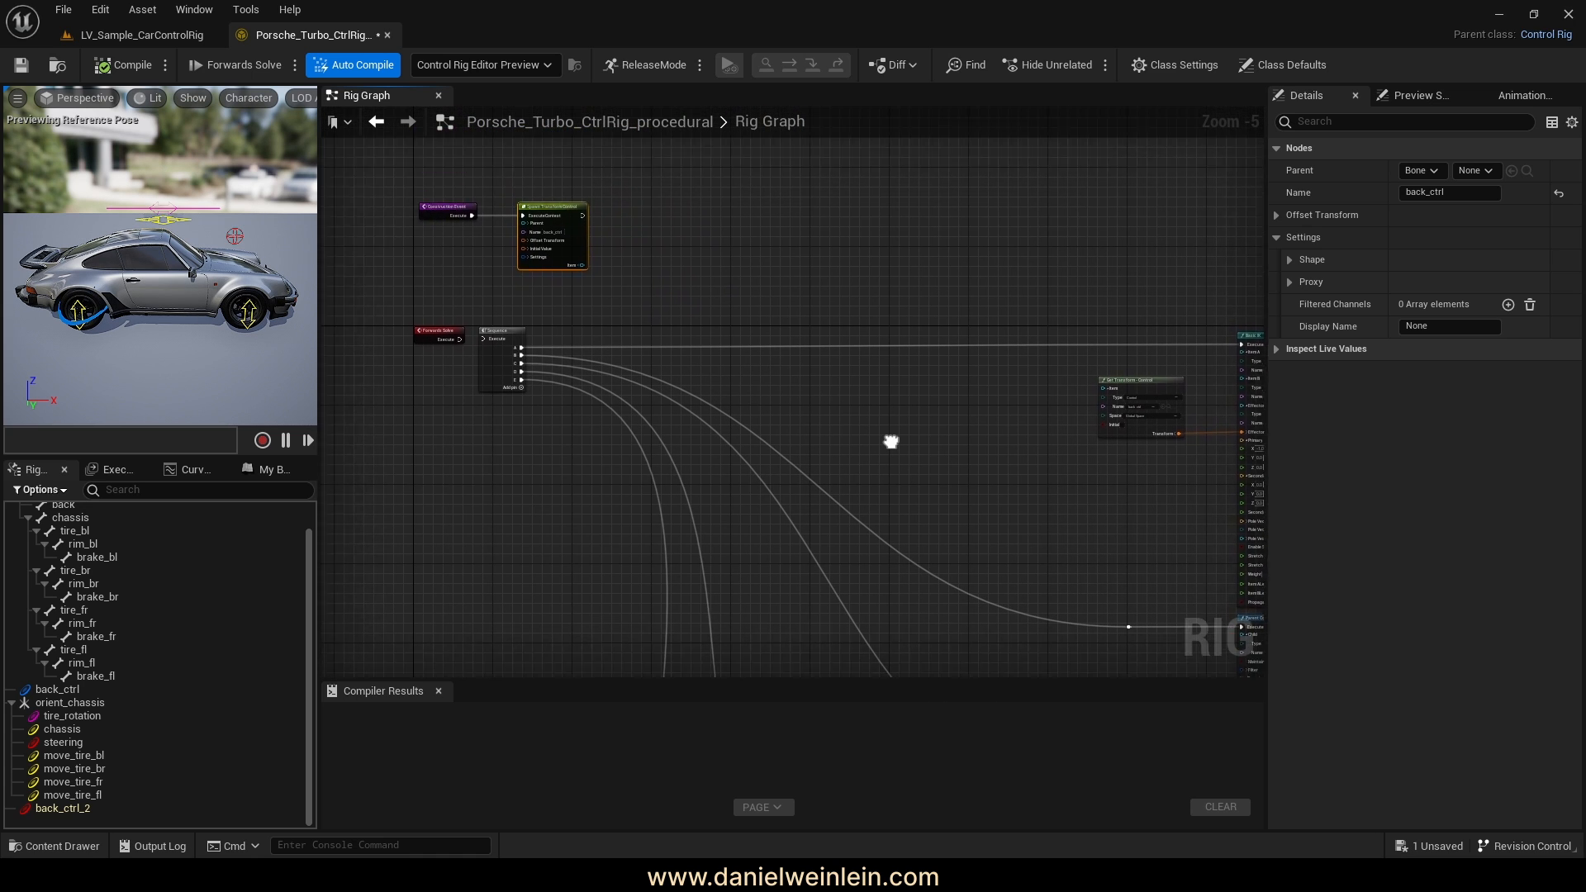
scroll(541, 389, up, 4)
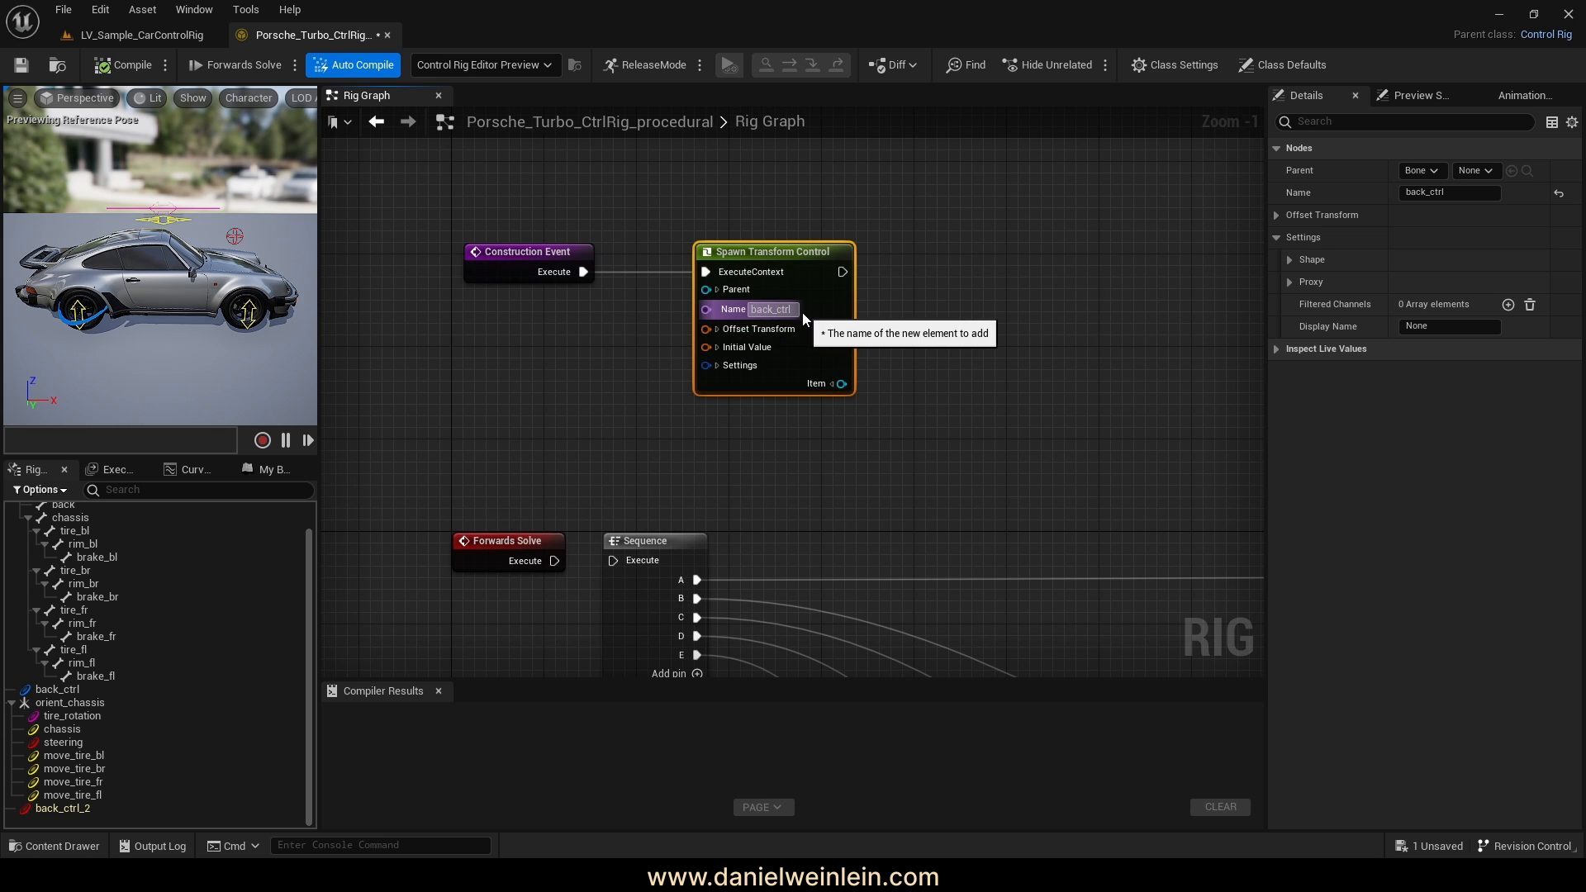
Frame Spawn Transform Control and expand its Parent pin to show Type and Name
right_drag(974, 591, 760, 433)
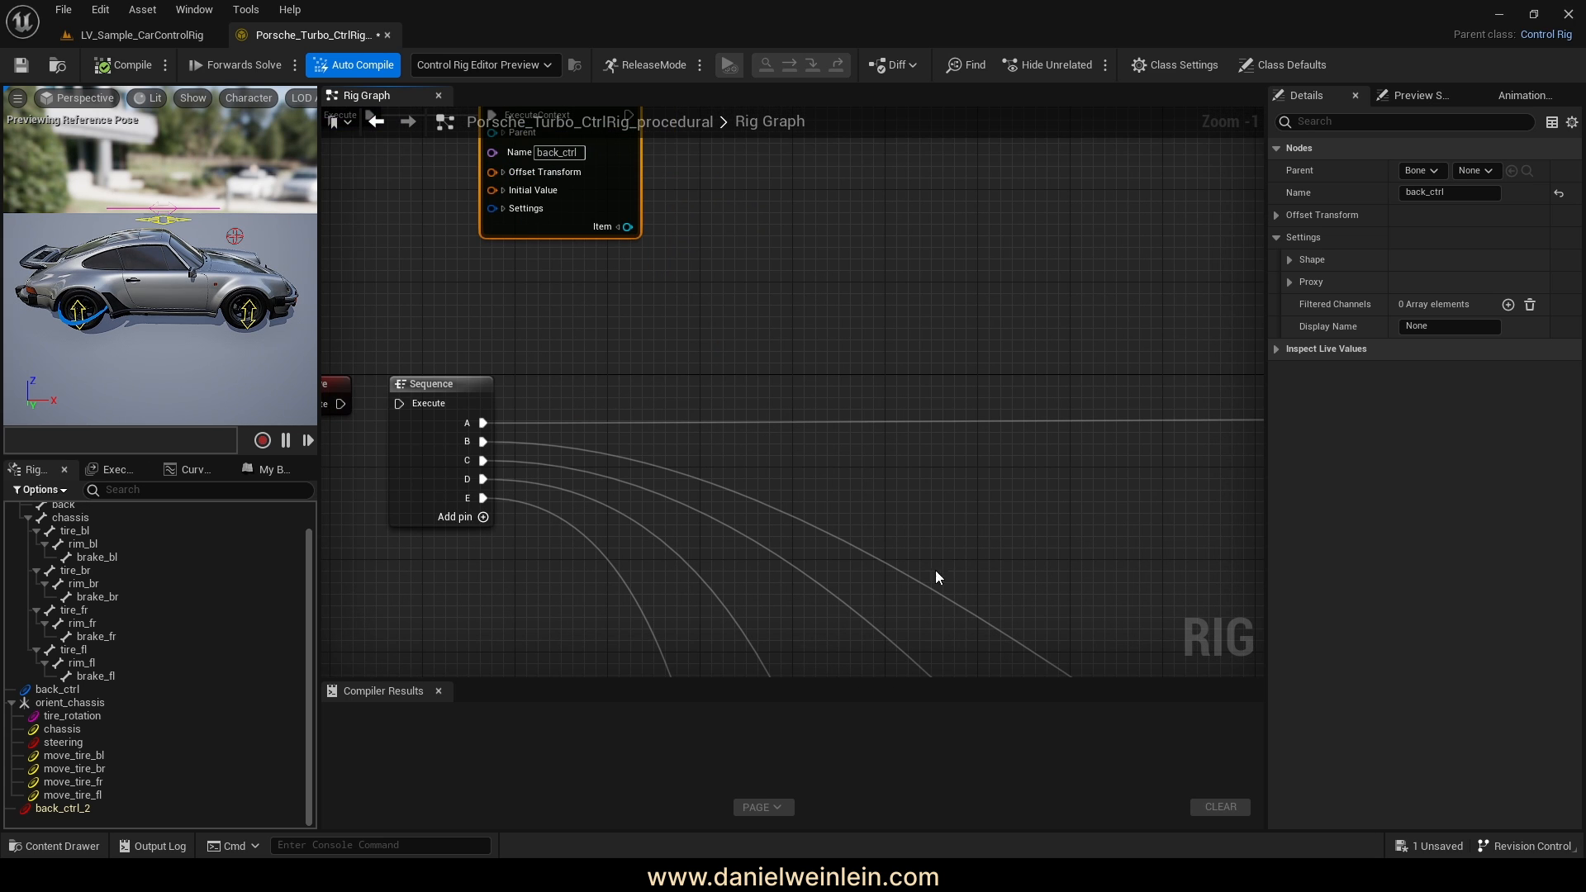
right_drag(579, 425, 799, 420)
right_drag(609, 251, 650, 425)
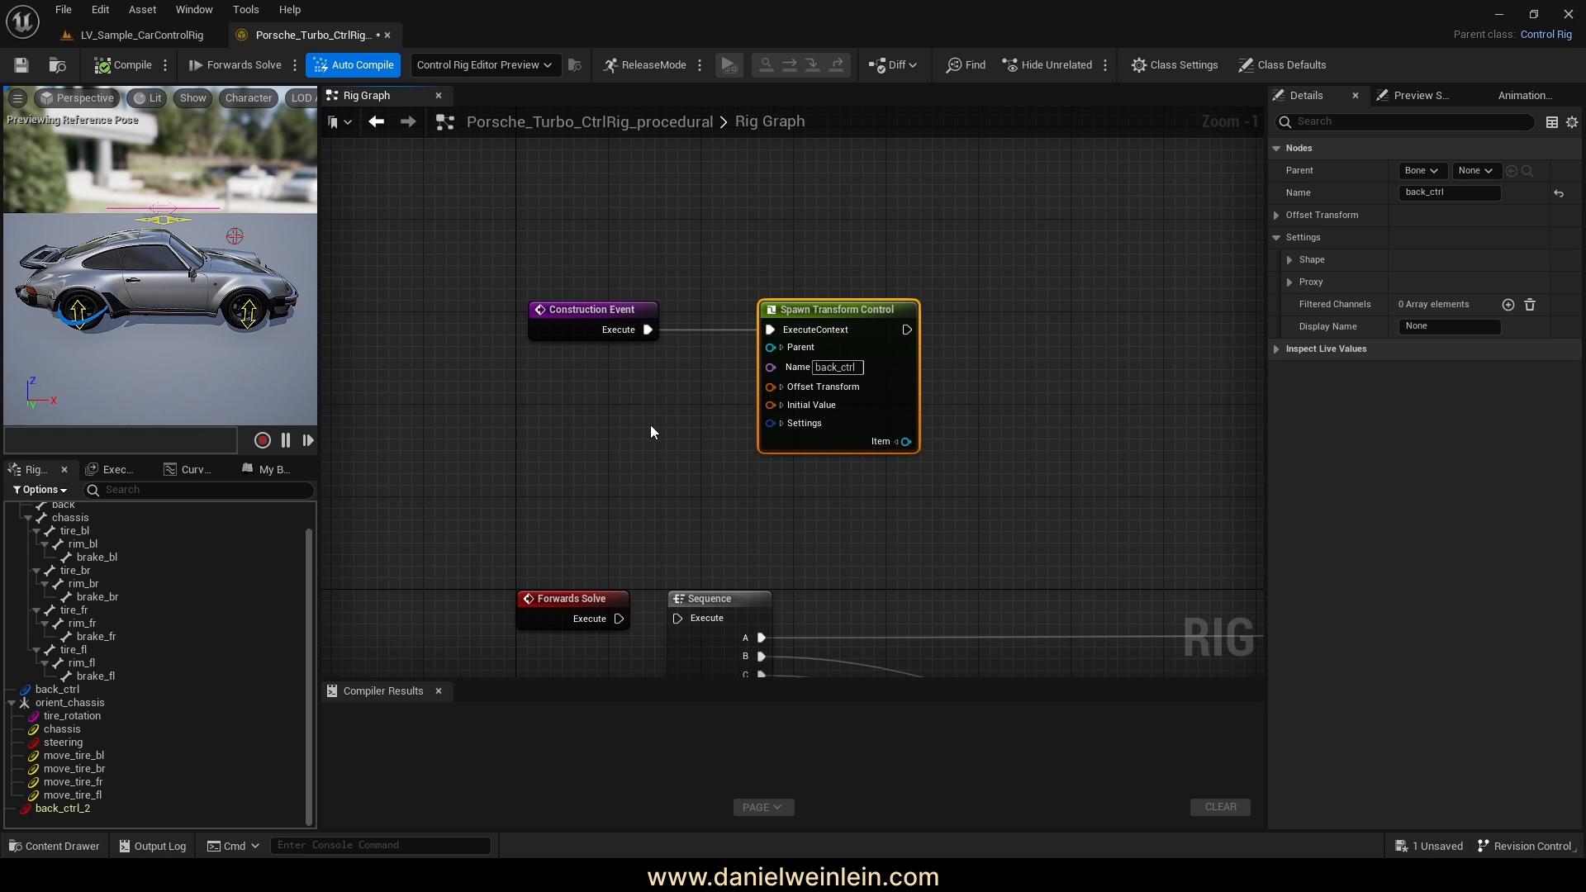
scroll(677, 404, up, 1)
click(797, 338)
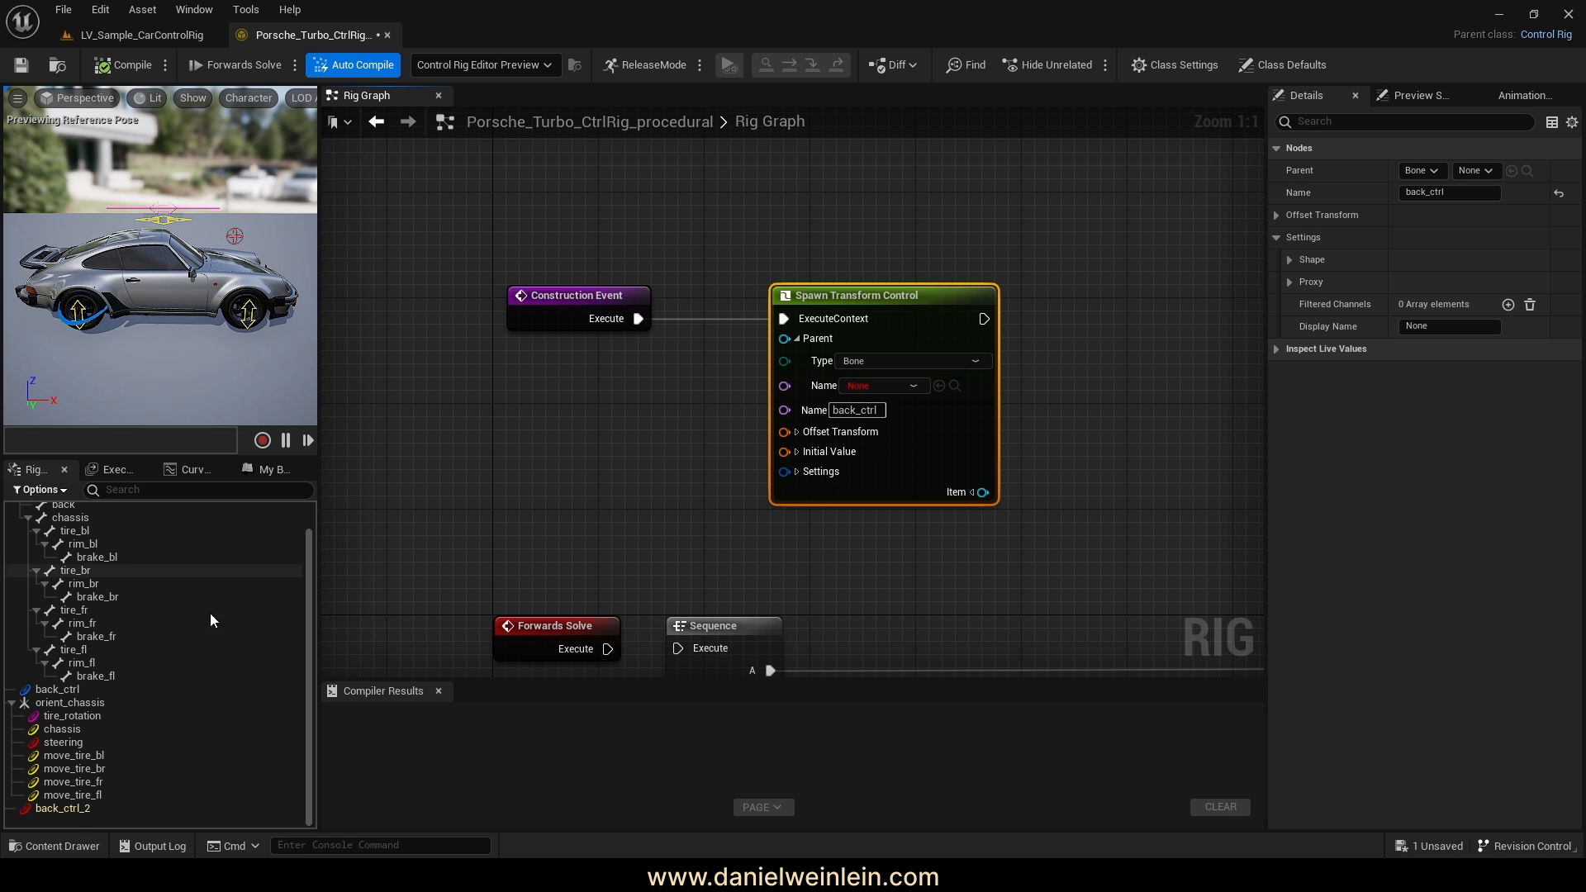
scroll(68, 702, up, 3)
Set the Spawn Transform Control's Parent type to None
click(14, 510)
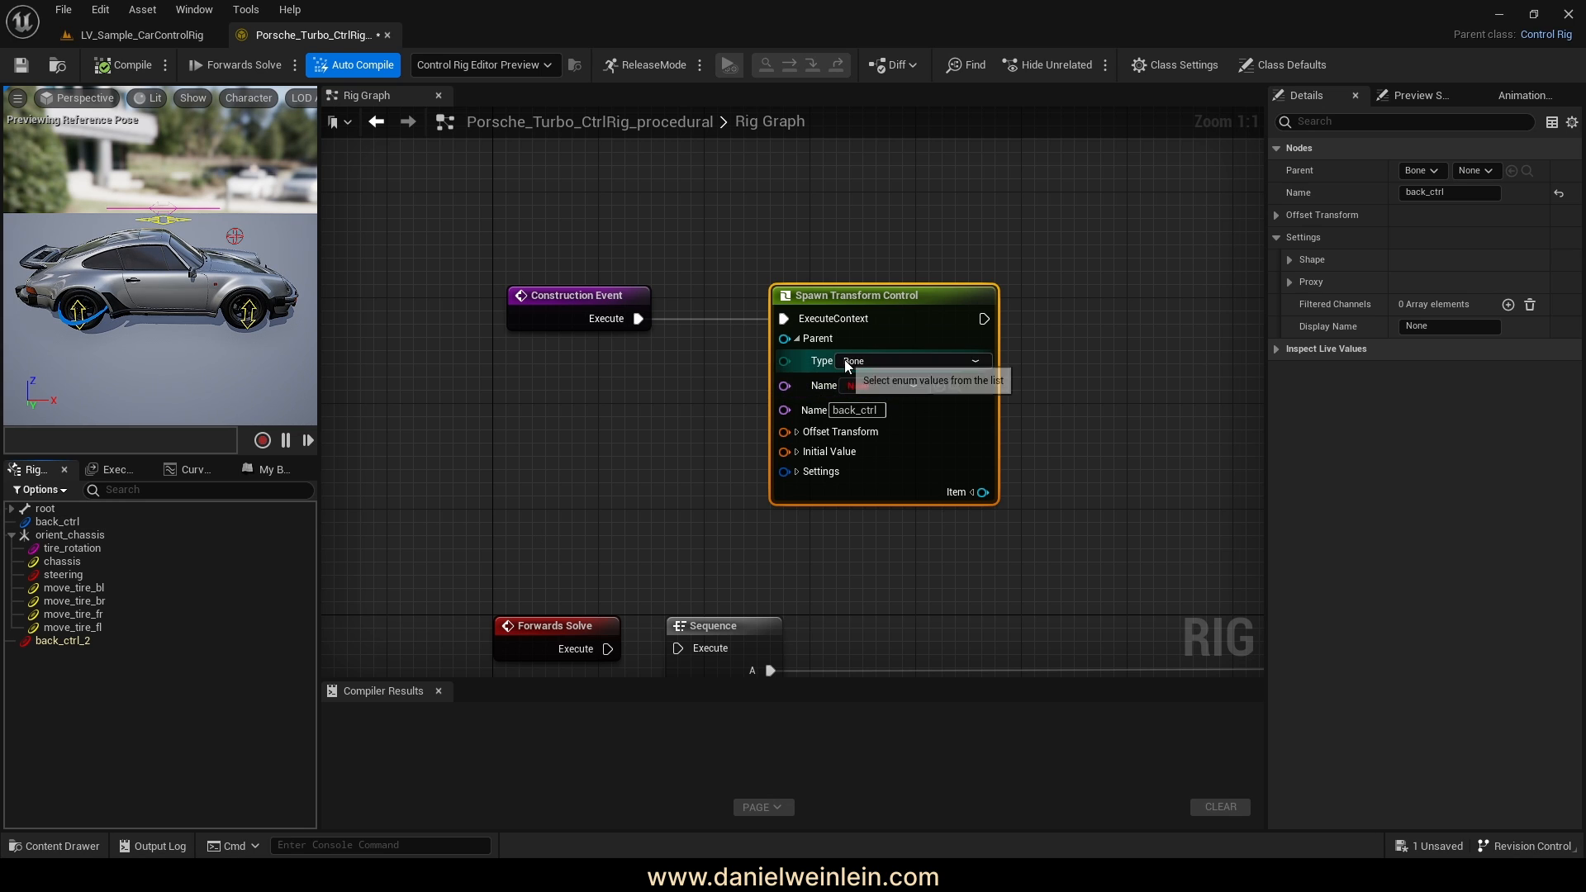
click(886, 358)
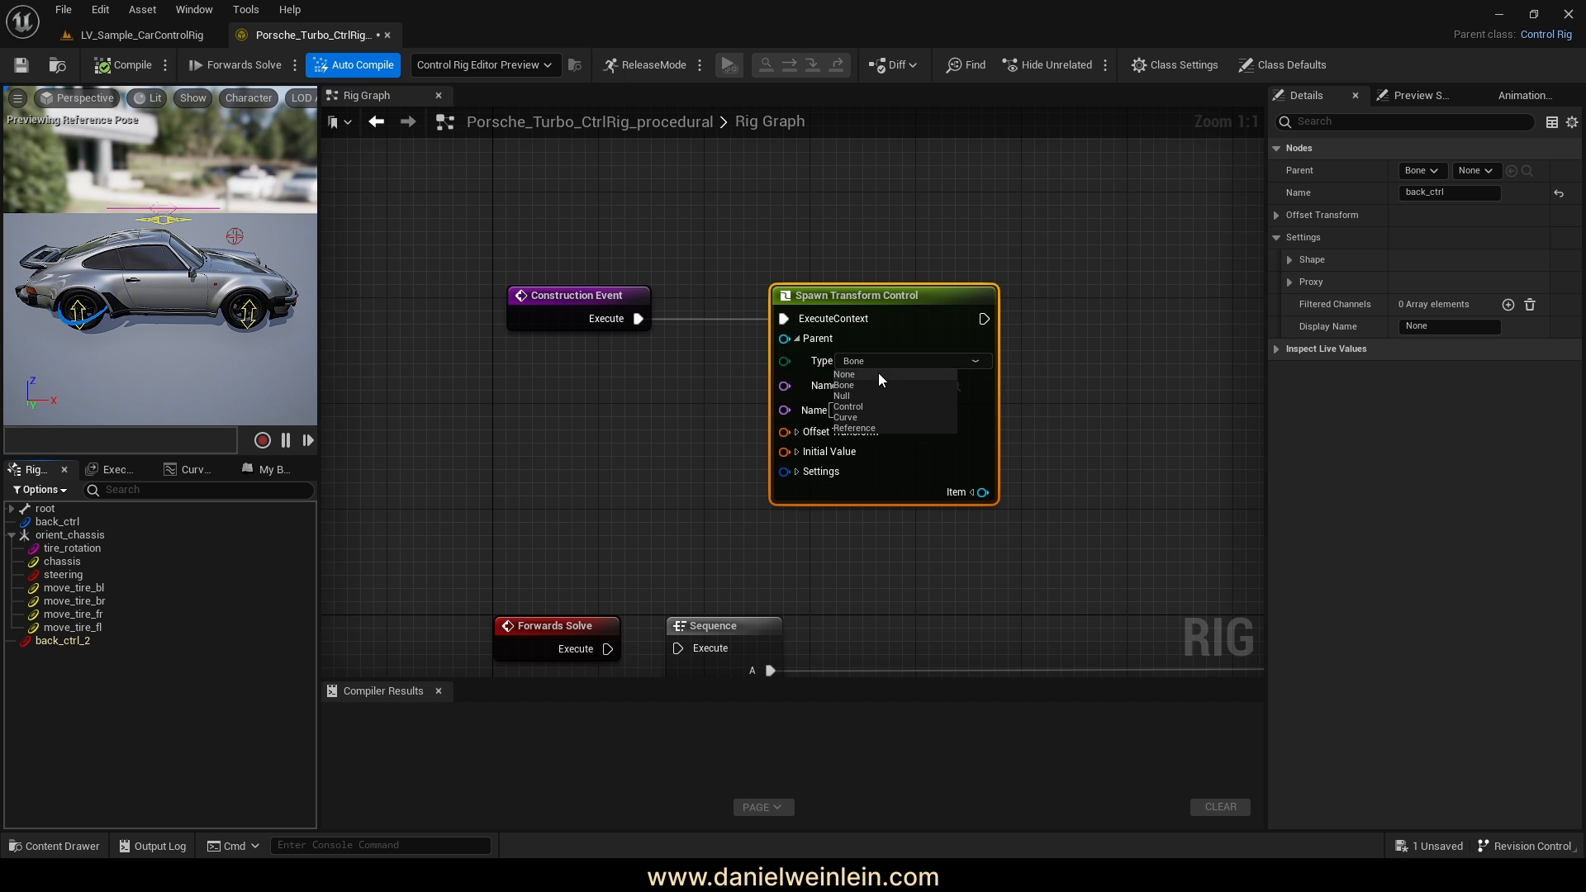
click(879, 374)
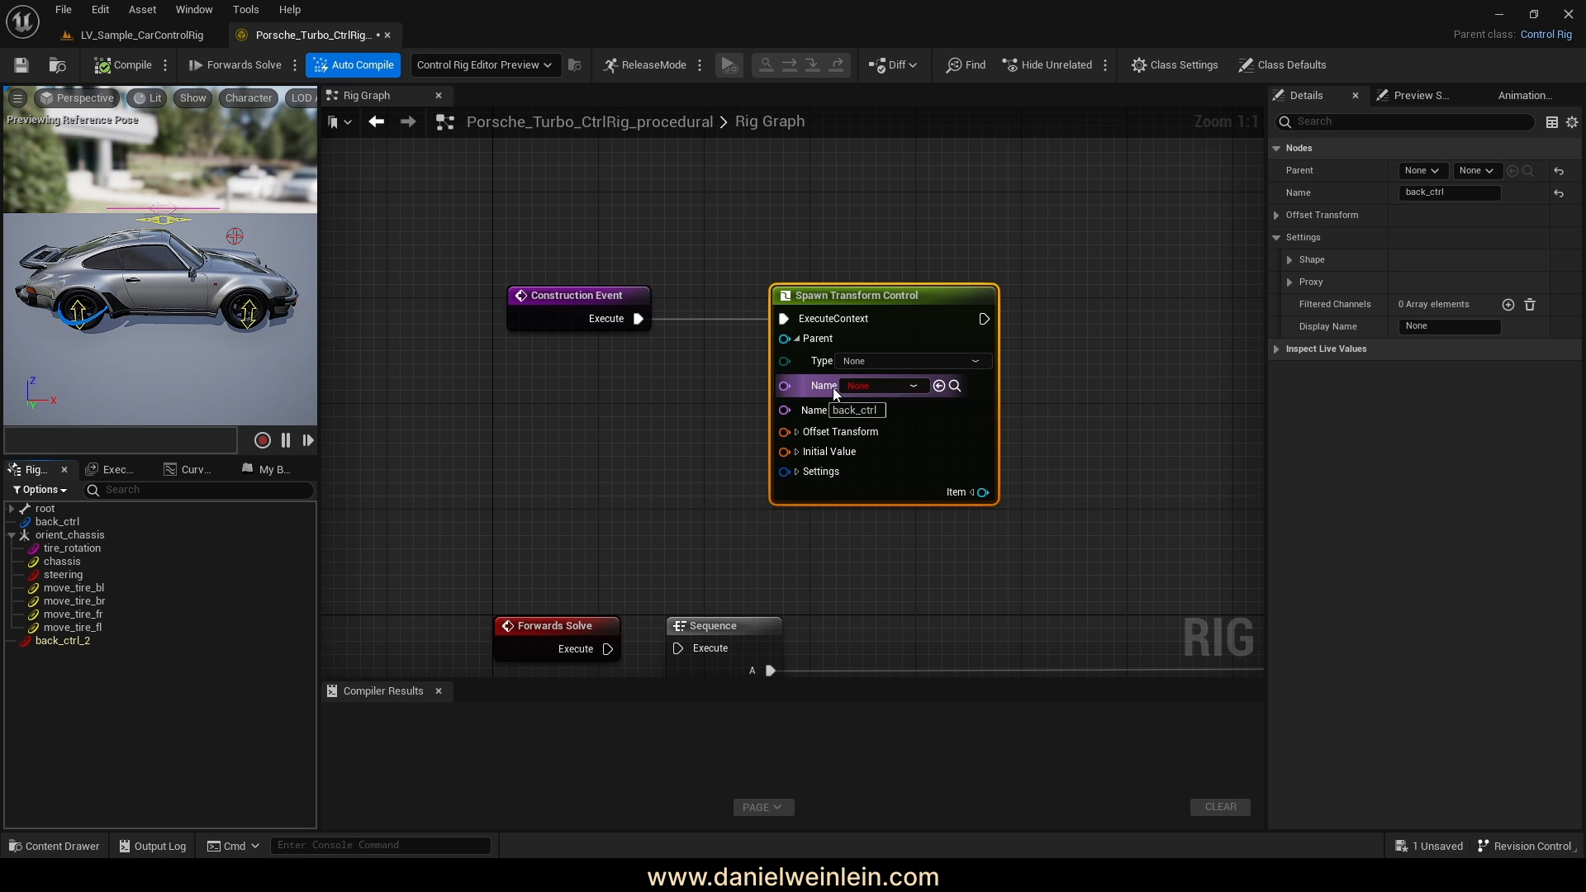
right_drag(1087, 489, 1087, 415)
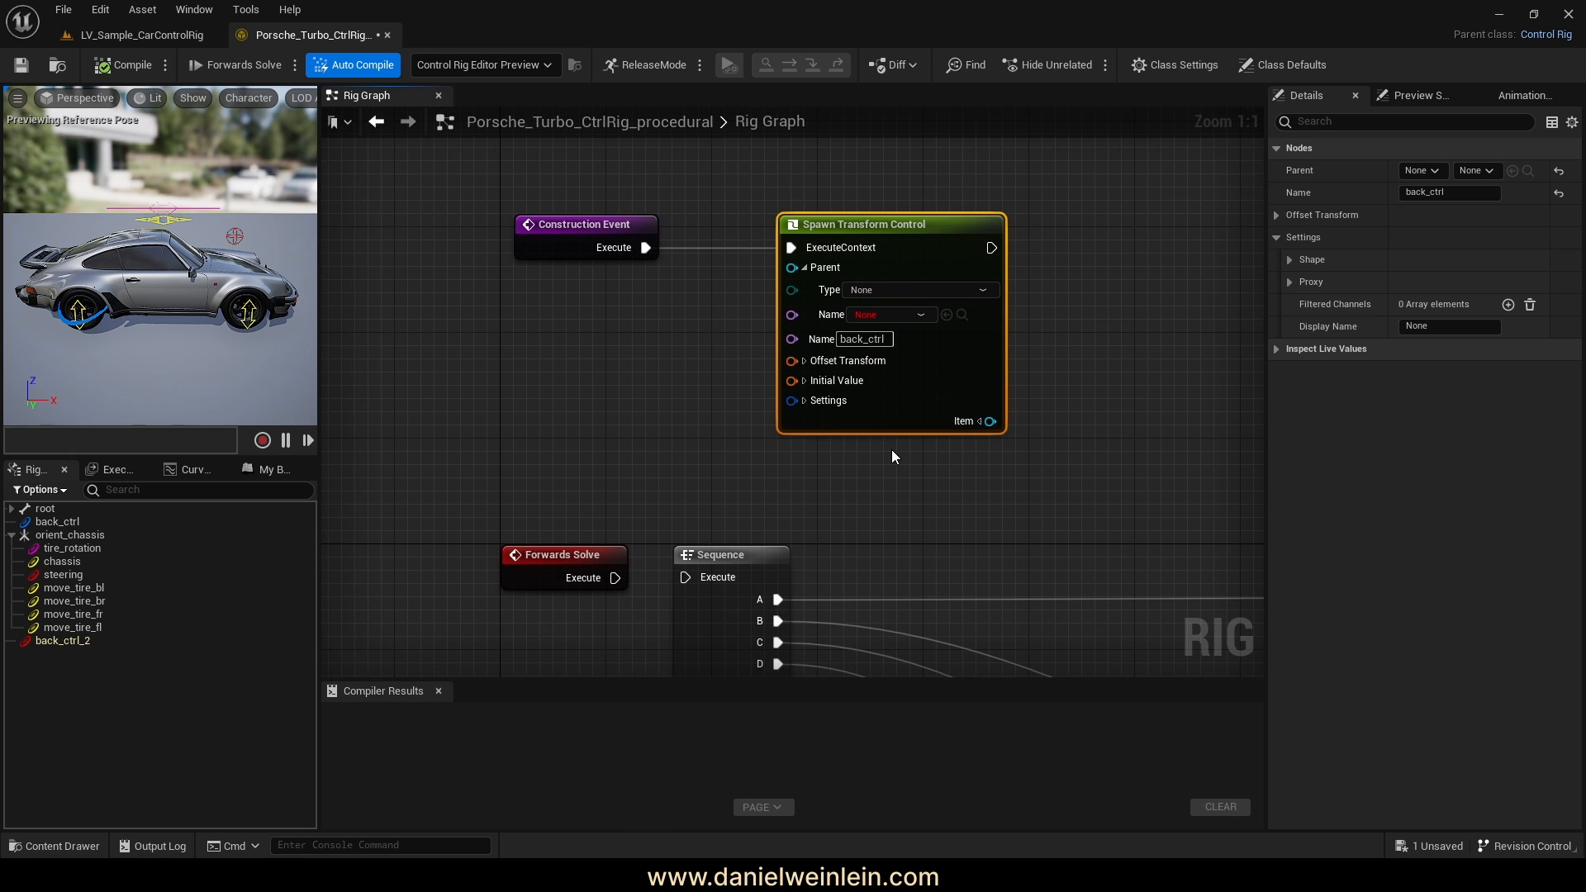
right_drag(622, 454, 657, 475)
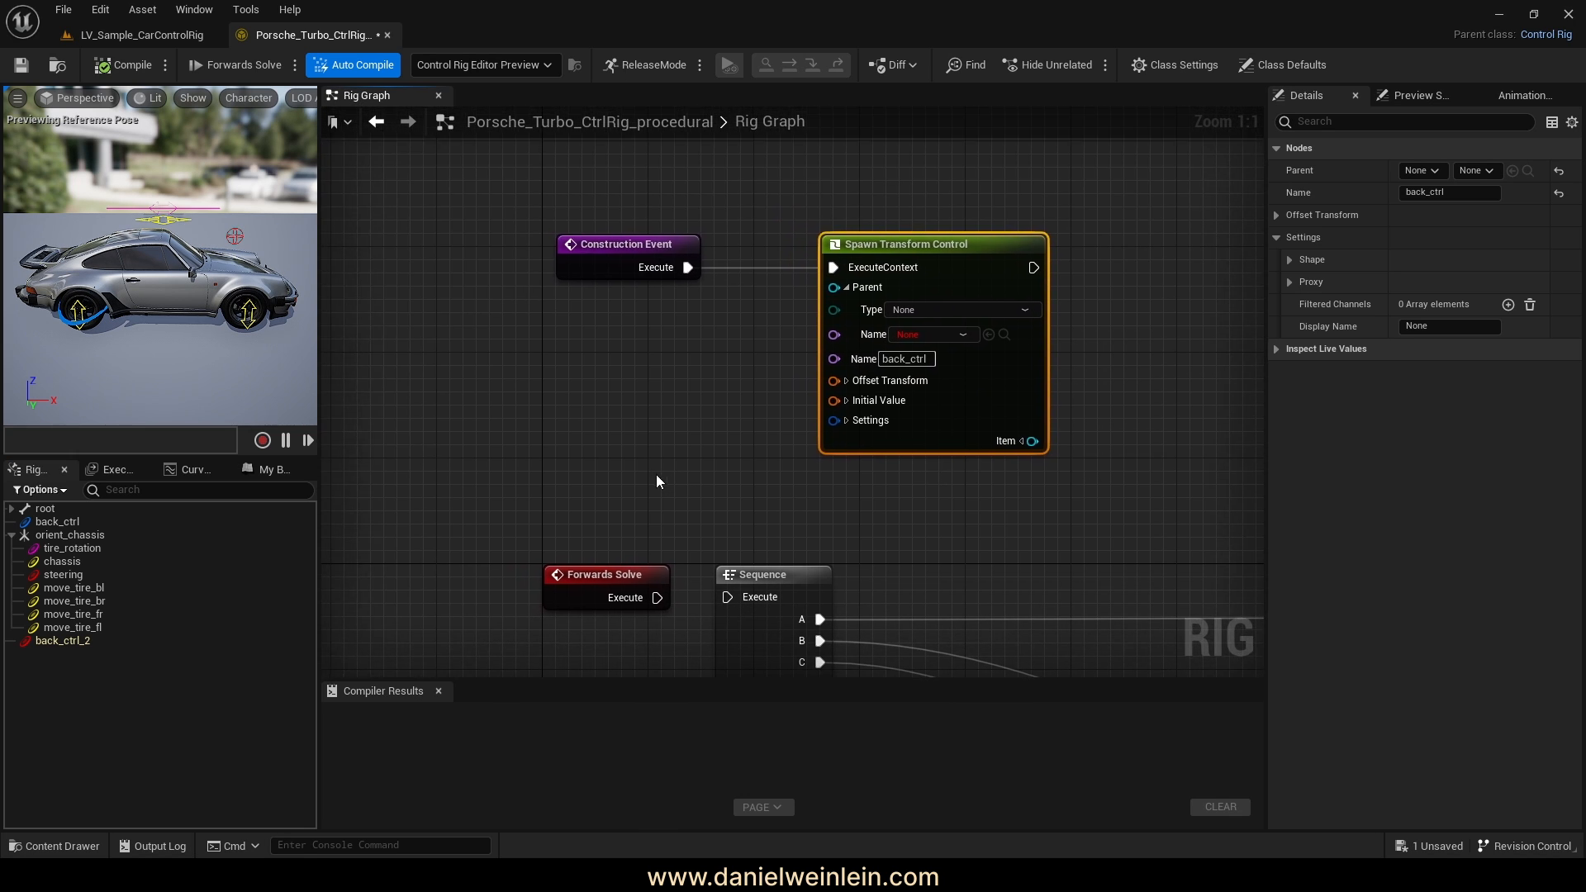
Expand root in the hierarchy and drop the back bone onto the graph as a Get Transform node
click(43, 522)
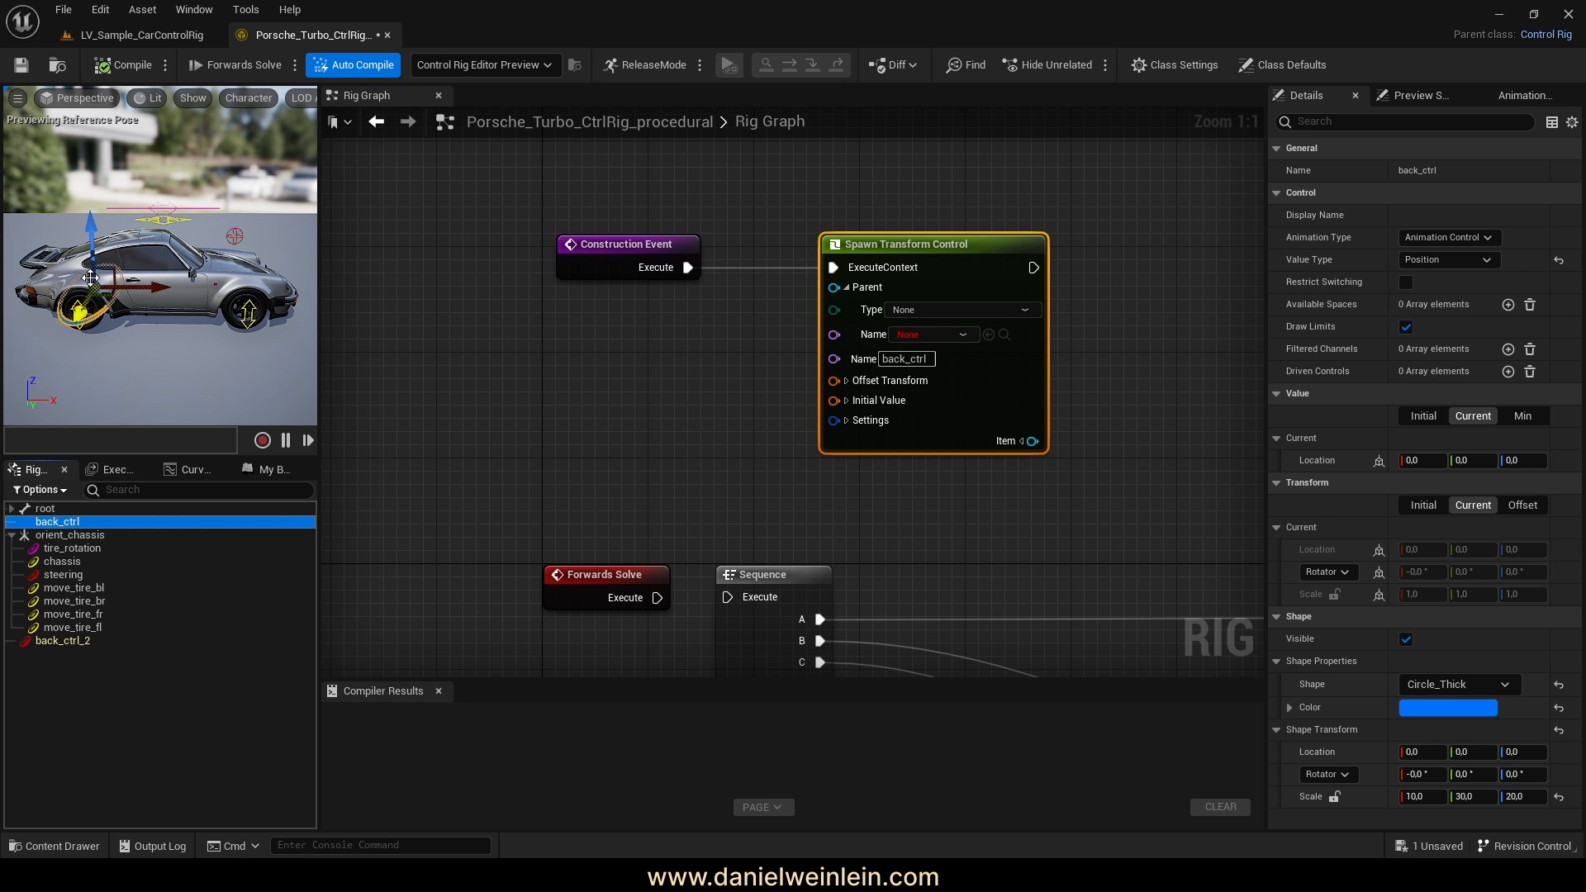
click(11, 508)
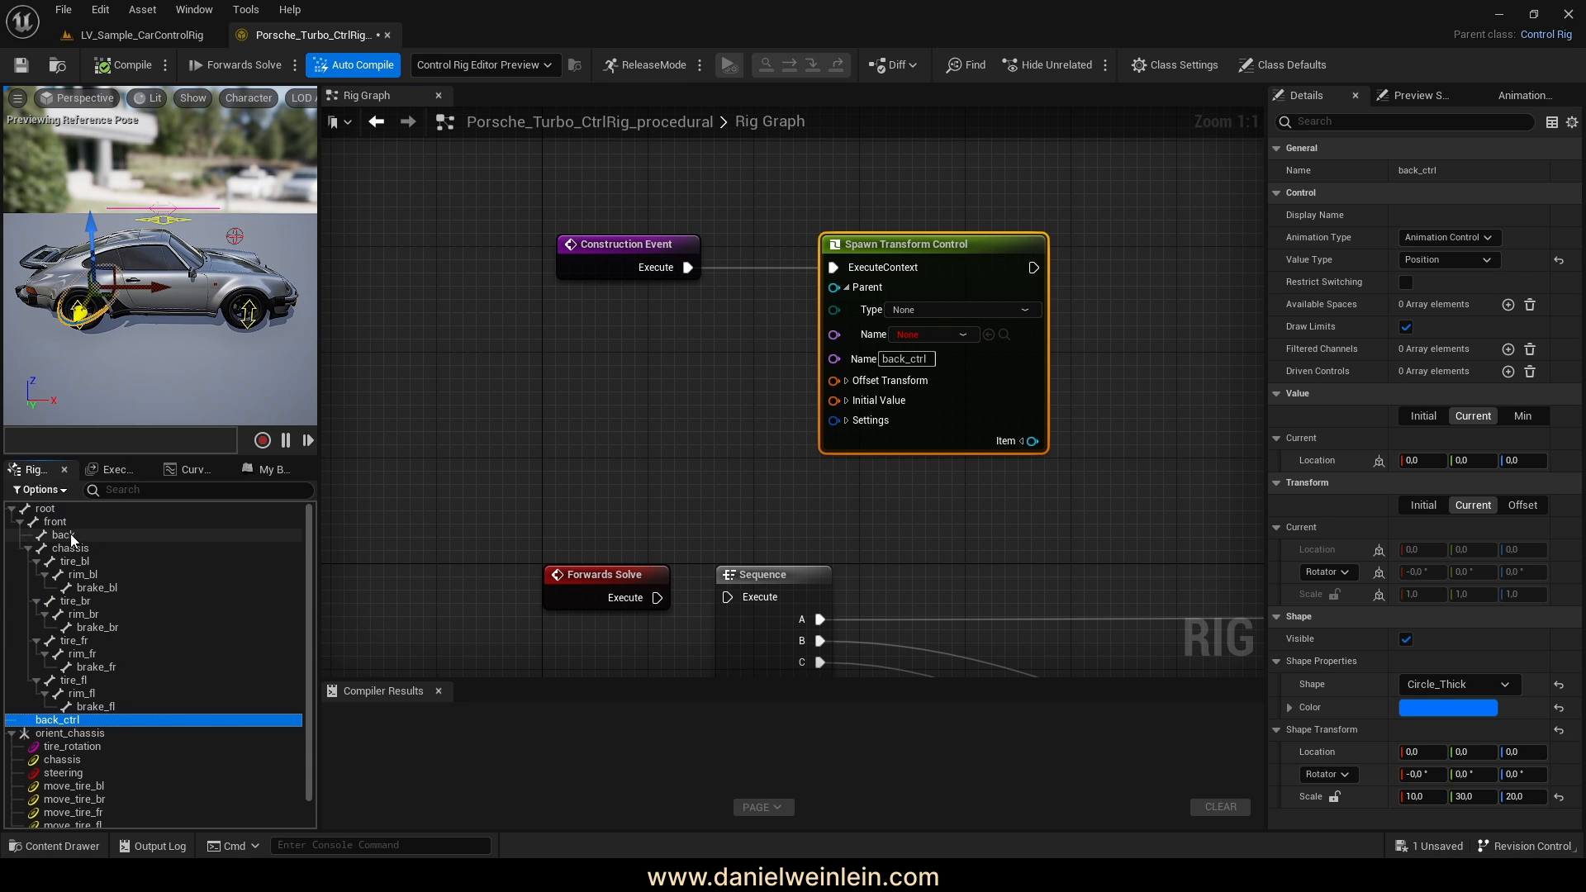
click(64, 536)
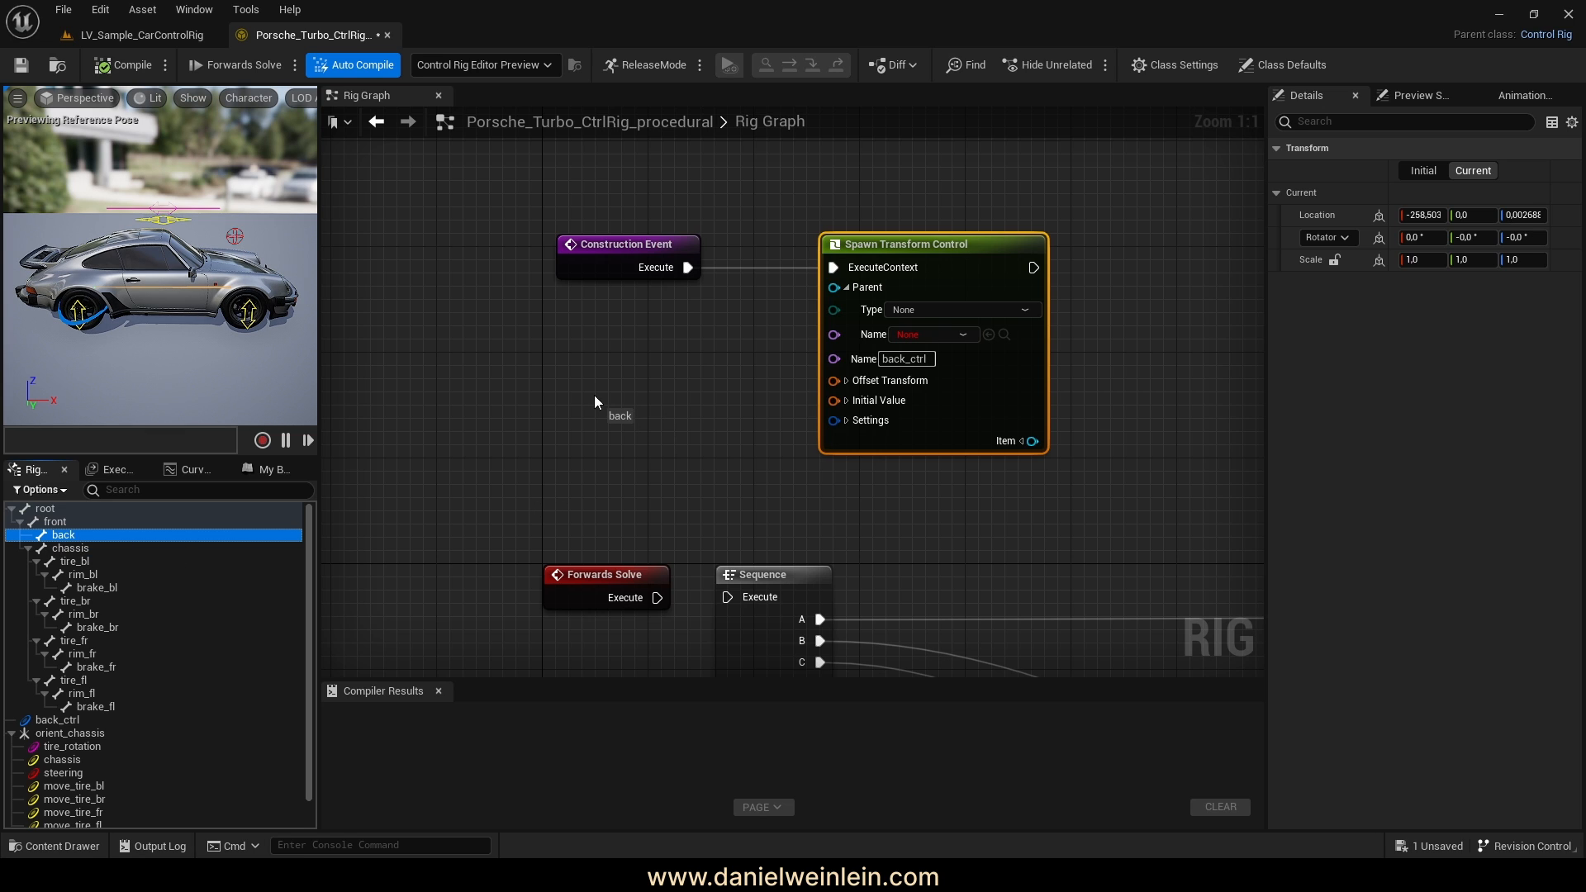
drag(595, 401, 587, 398)
Wire a back-bone Get Transform node into Offset Transform, then select back_ctrl_2 to check it
click(634, 433)
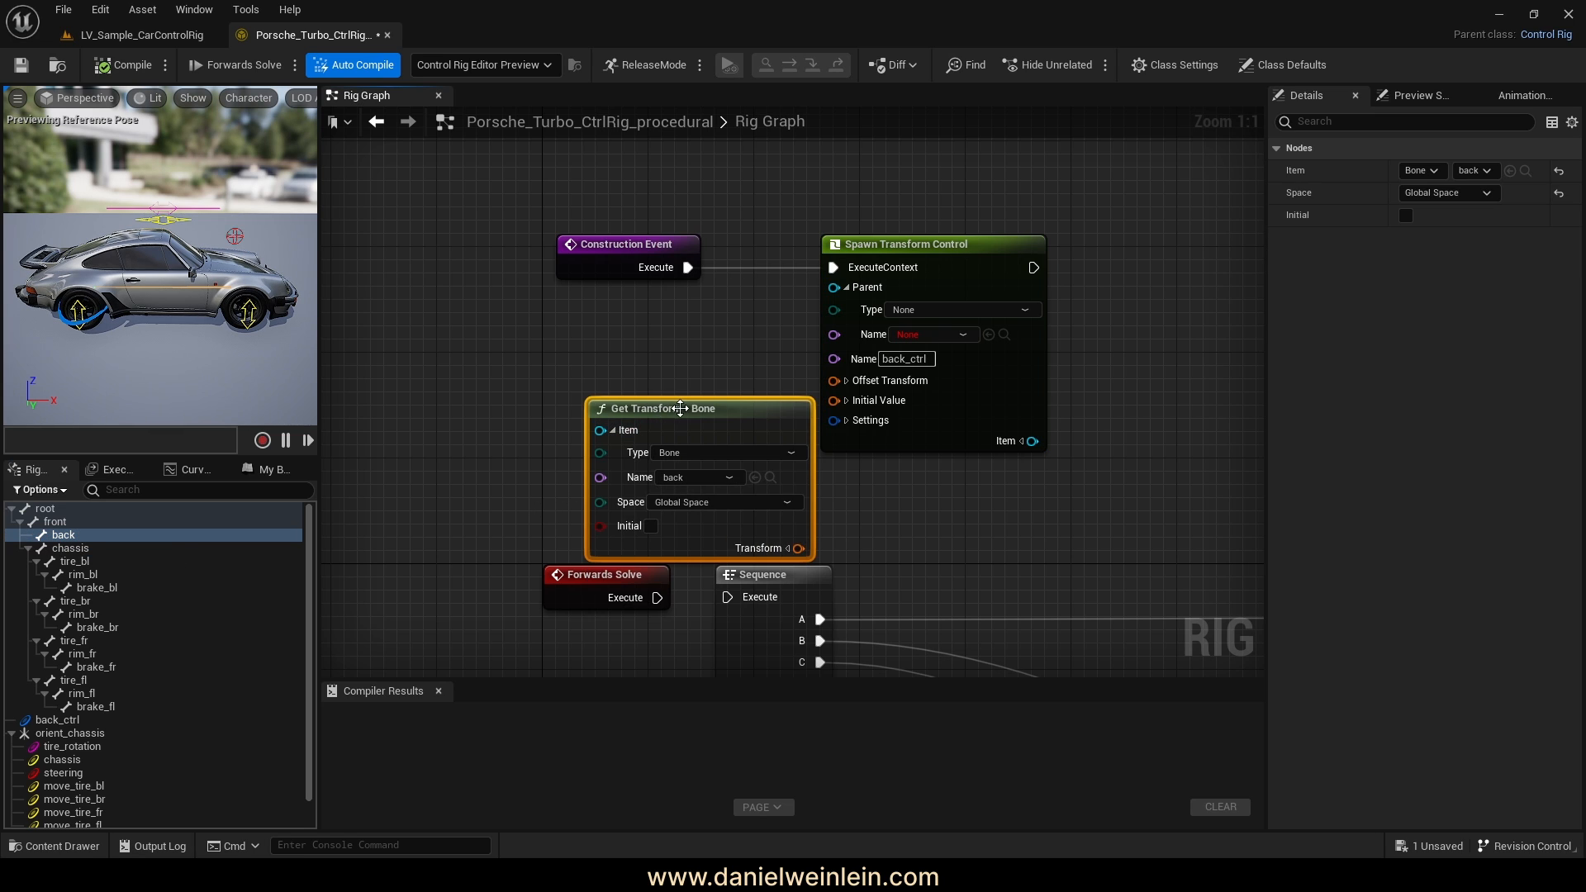
drag(679, 408, 597, 336)
right_drag(793, 408, 868, 430)
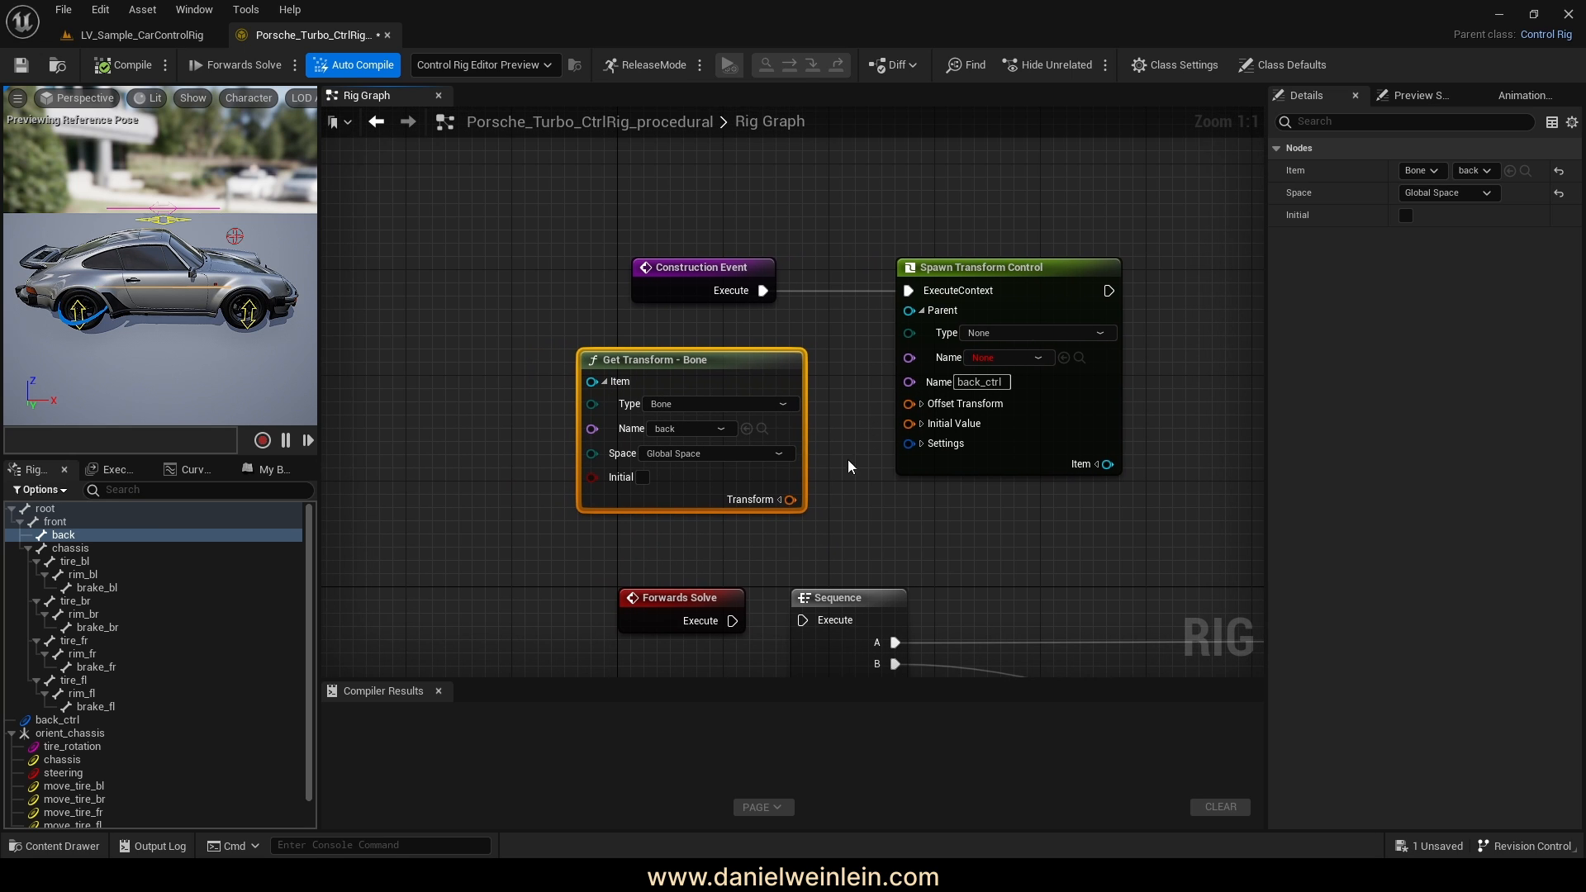
drag(789, 500, 914, 403)
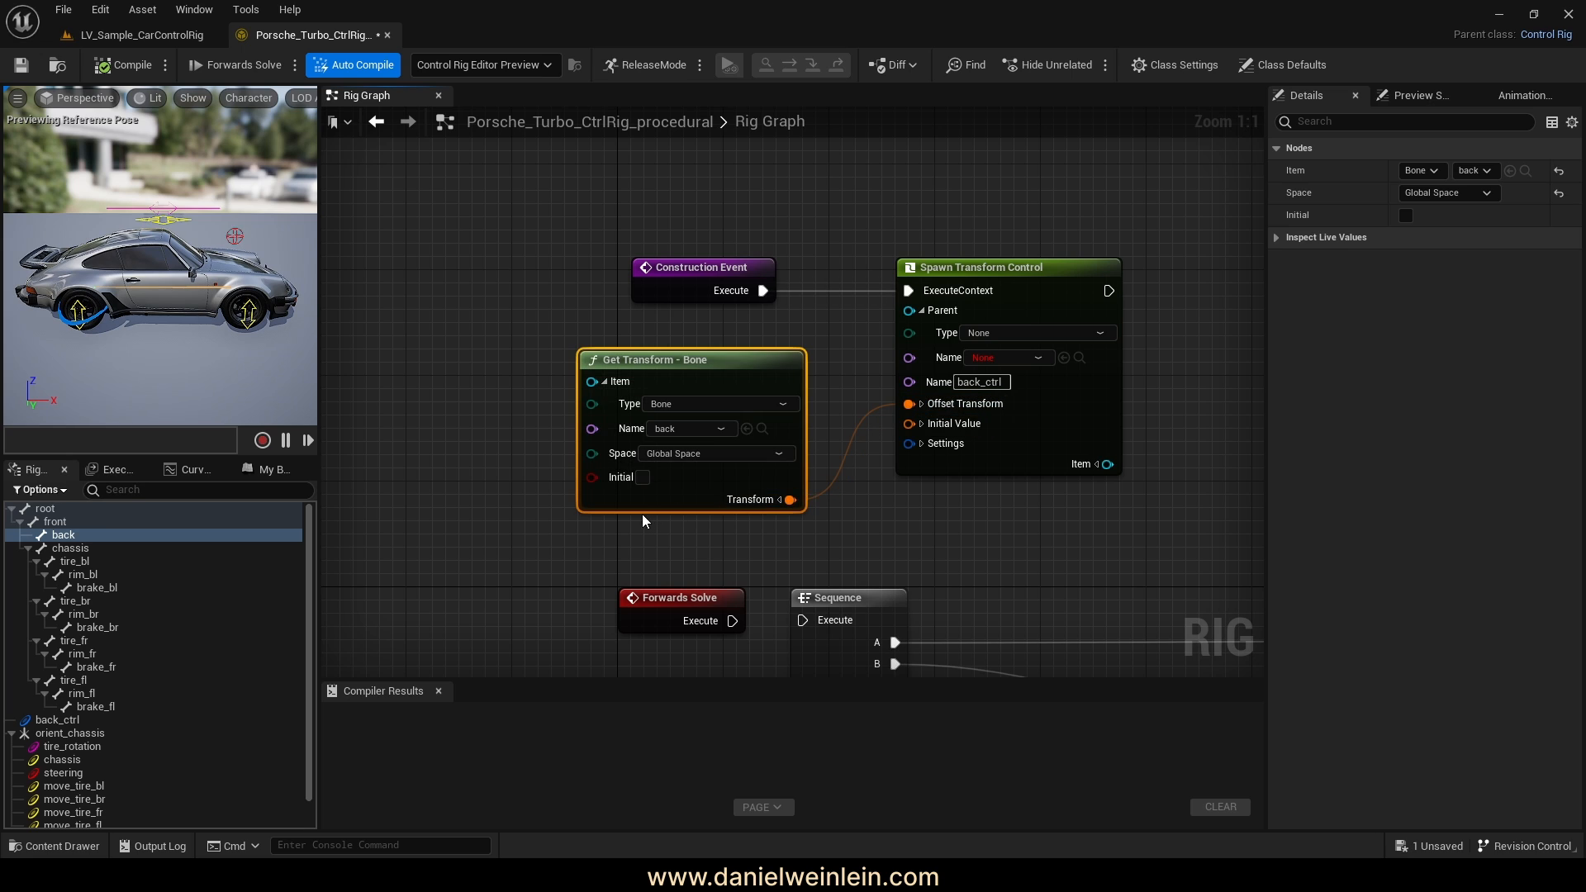
scroll(63, 818, down, 1)
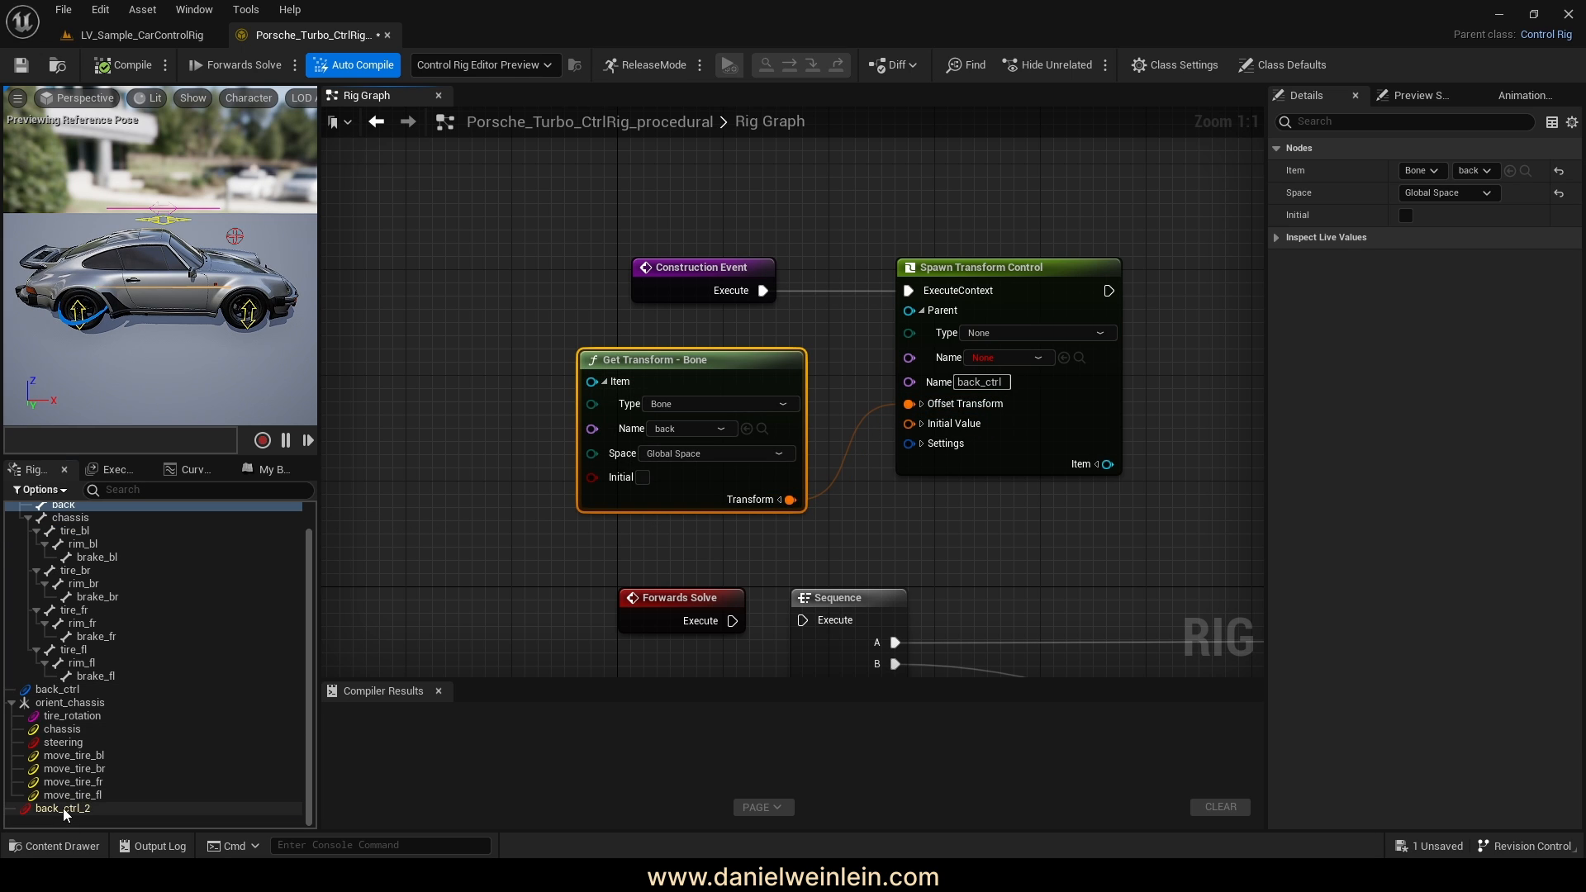
click(63, 808)
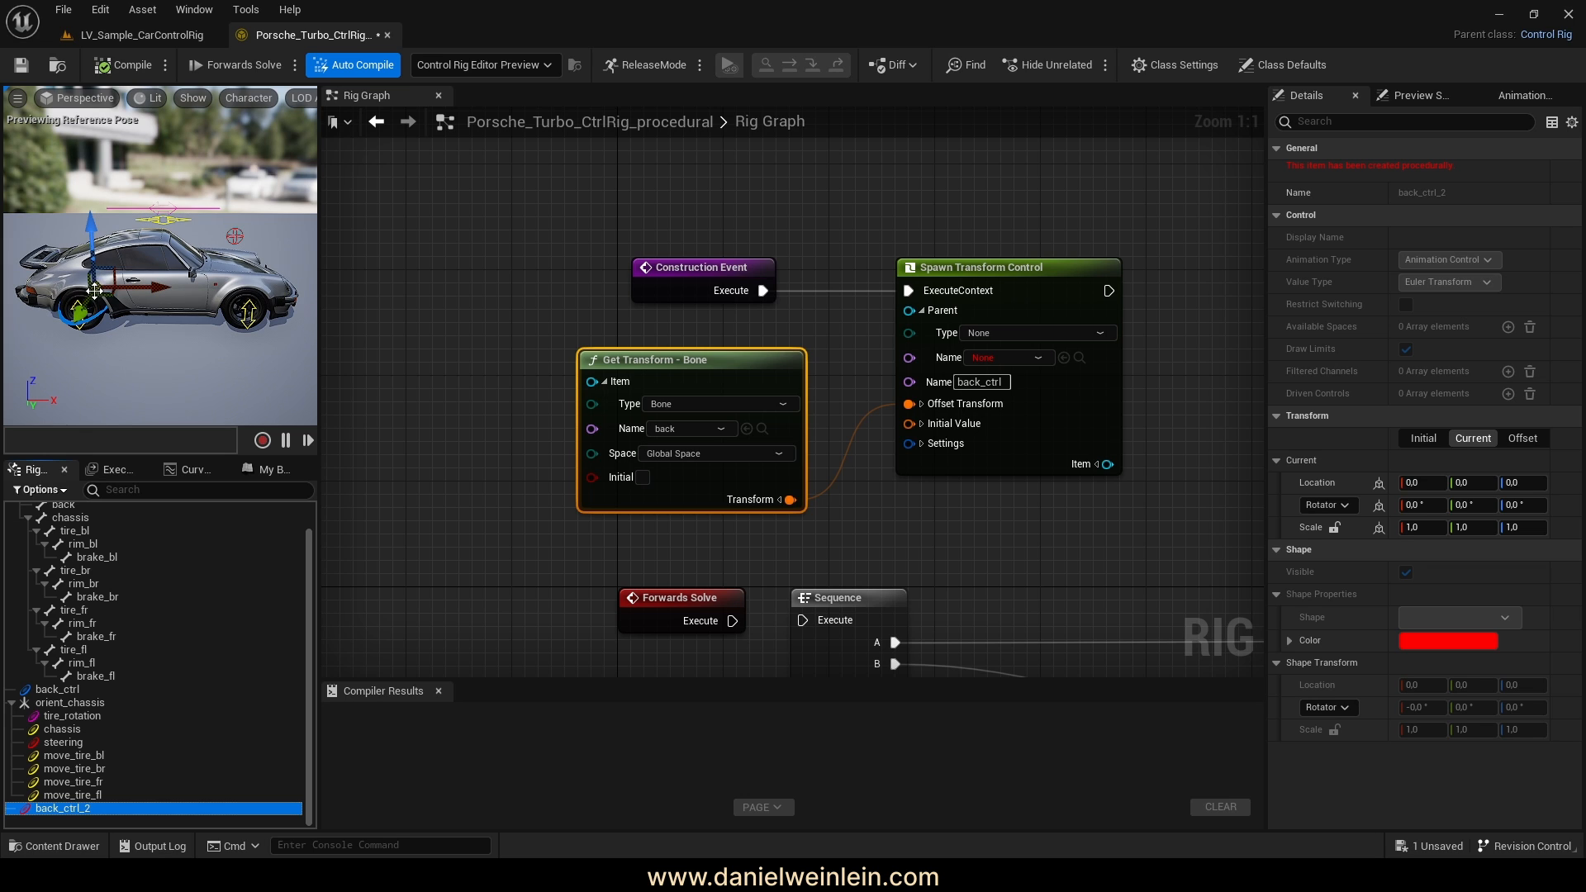
Expand the spawn node's Settings and Shape pins and switch the shape's Visible on
scroll(67, 546, up, 1)
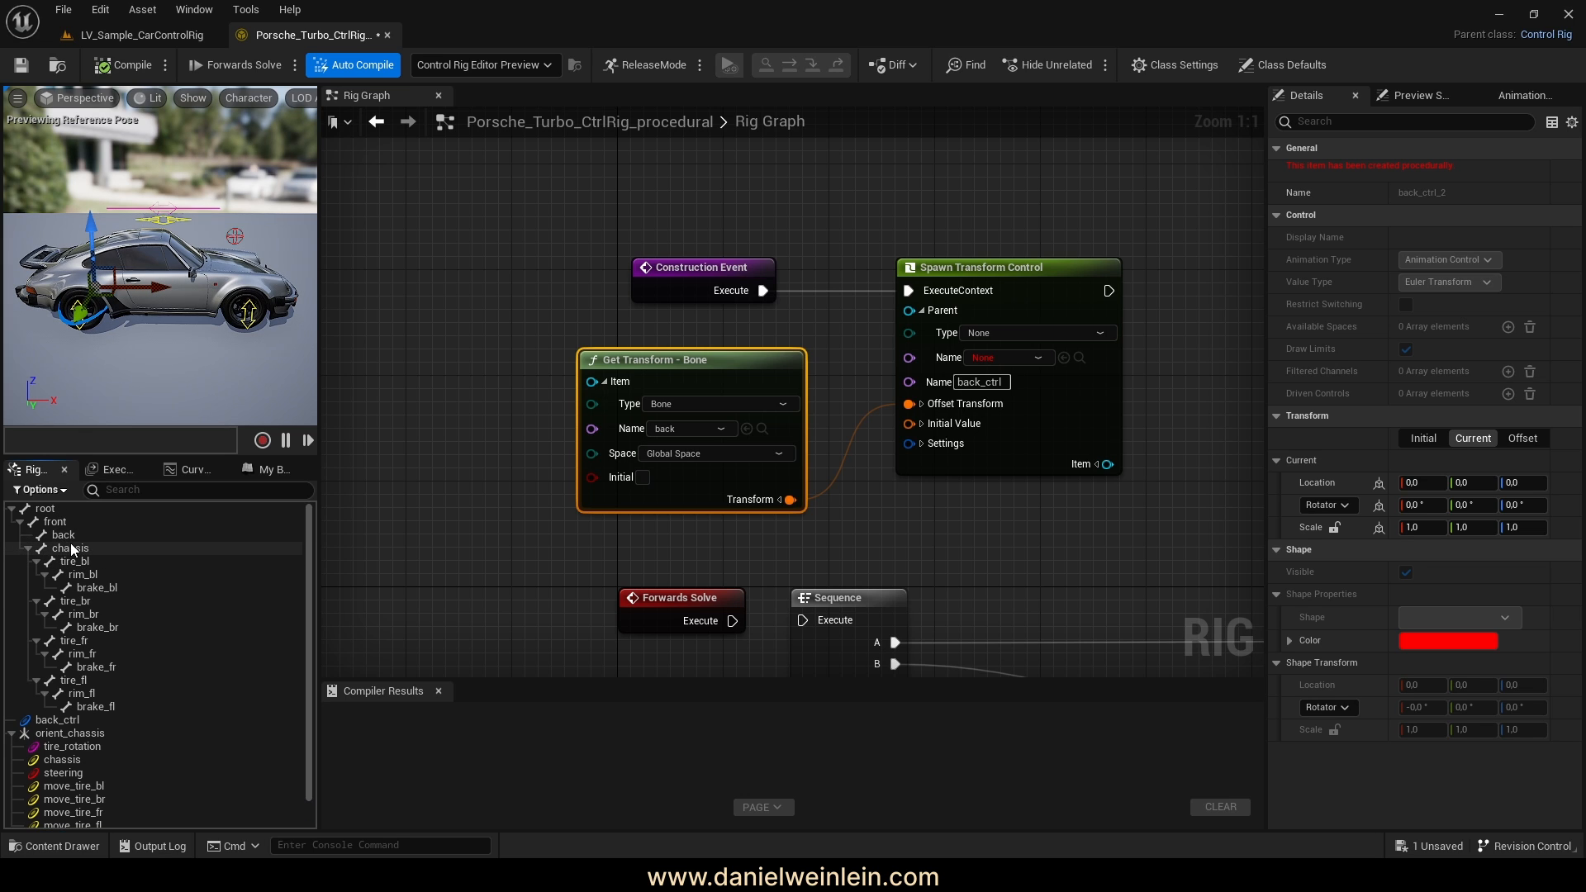
right_drag(857, 474, 830, 364)
click(835, 420)
click(835, 409)
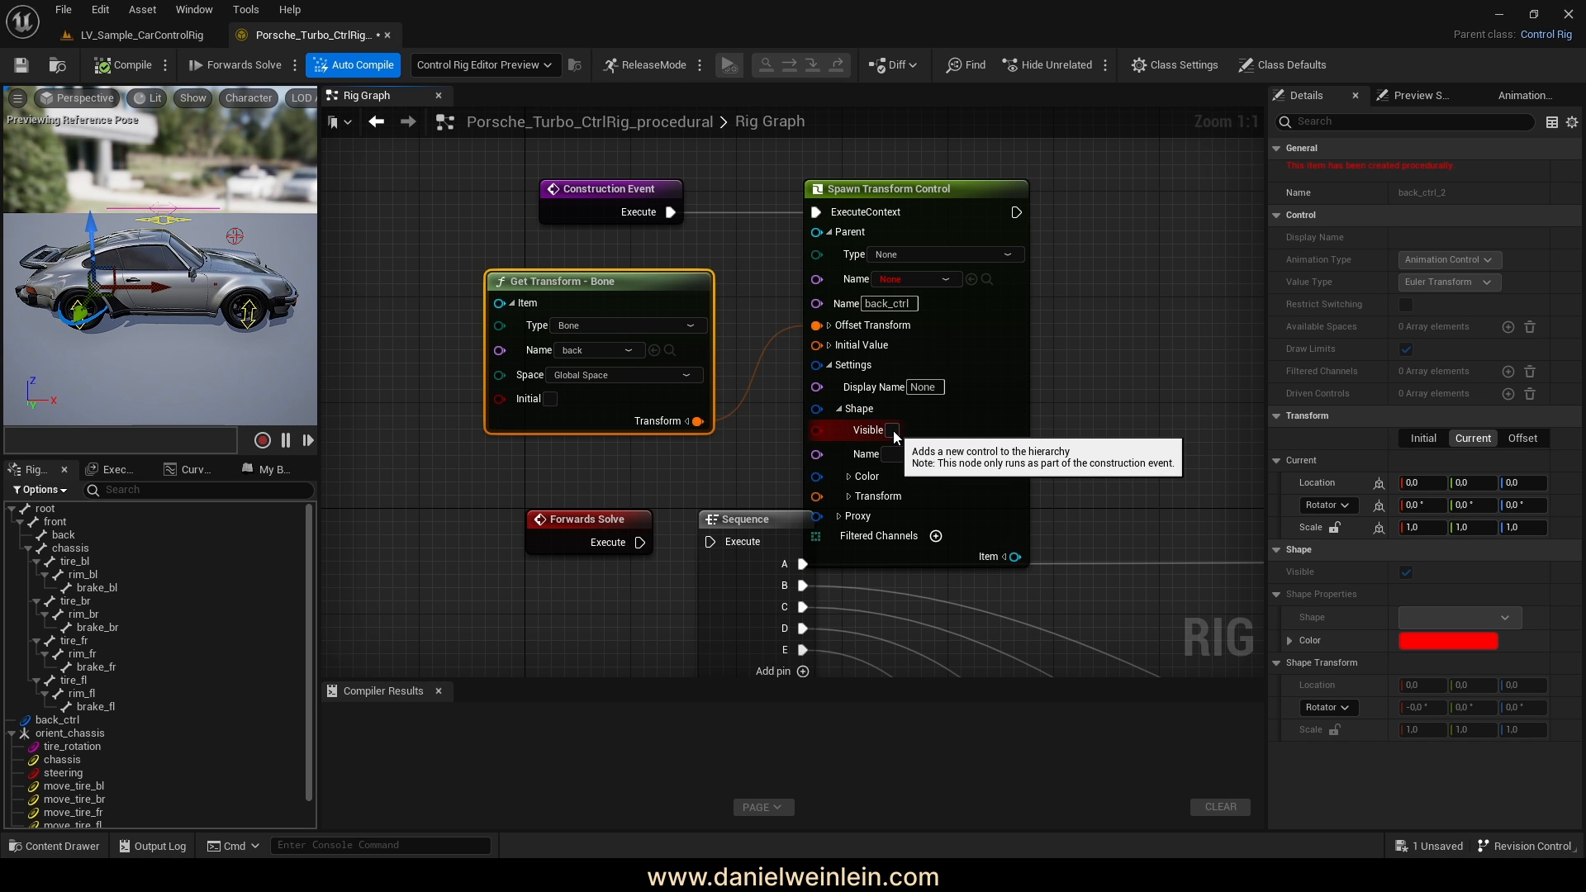
click(894, 430)
Select the three construction nodes and move them up to tidy the graph
right_drag(1112, 462, 1121, 579)
drag(1120, 579, 662, 193)
scroll(687, 249, down, 3)
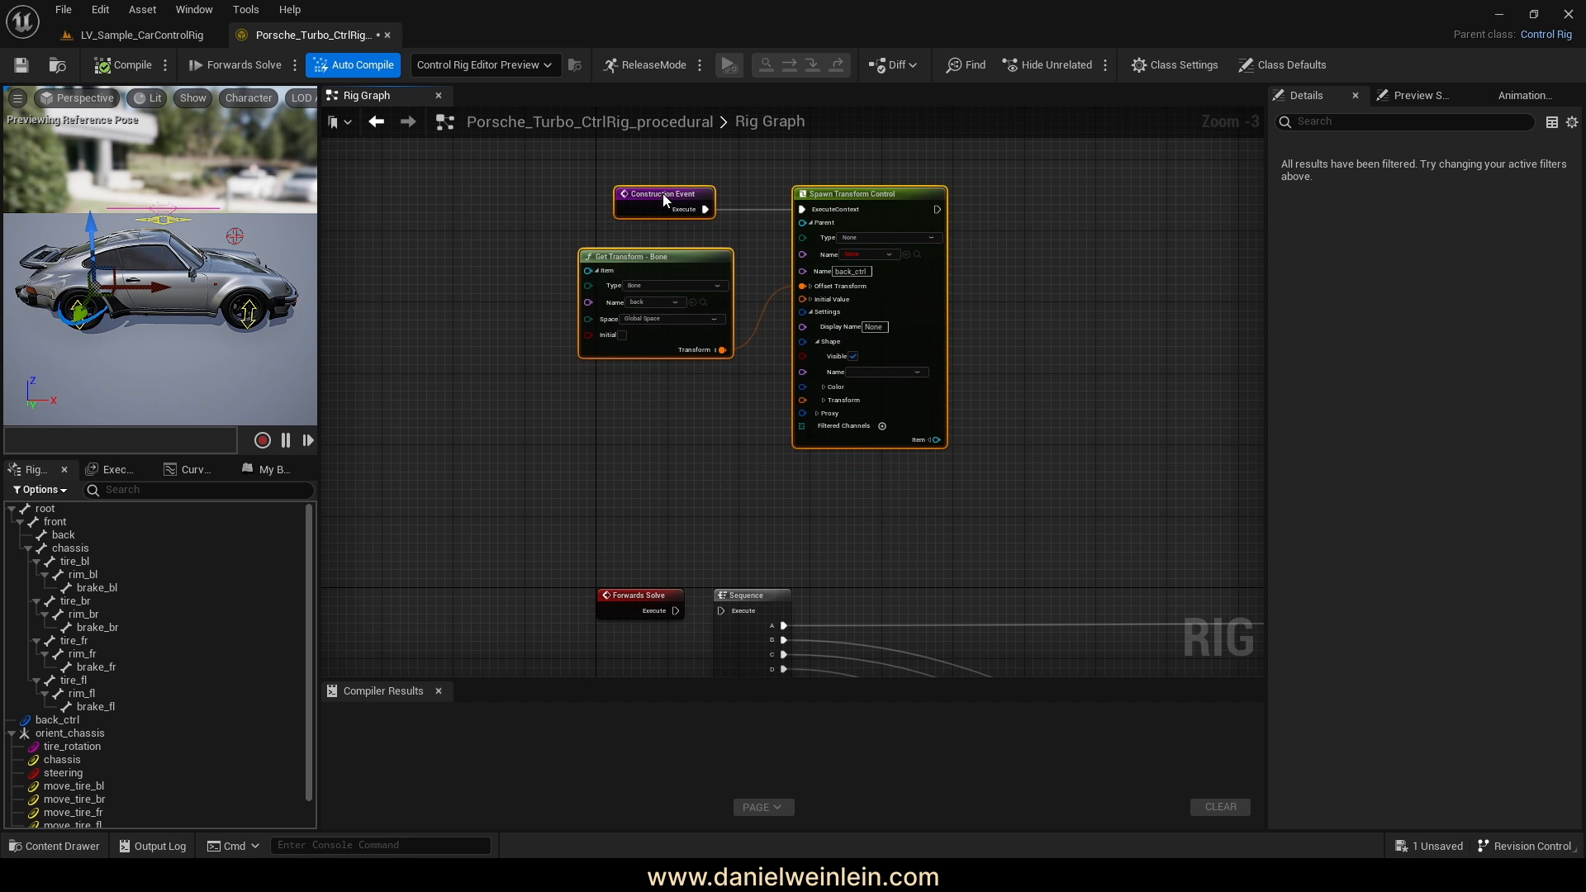
scroll(965, 378, up, 3)
right_drag(994, 333, 1044, 394)
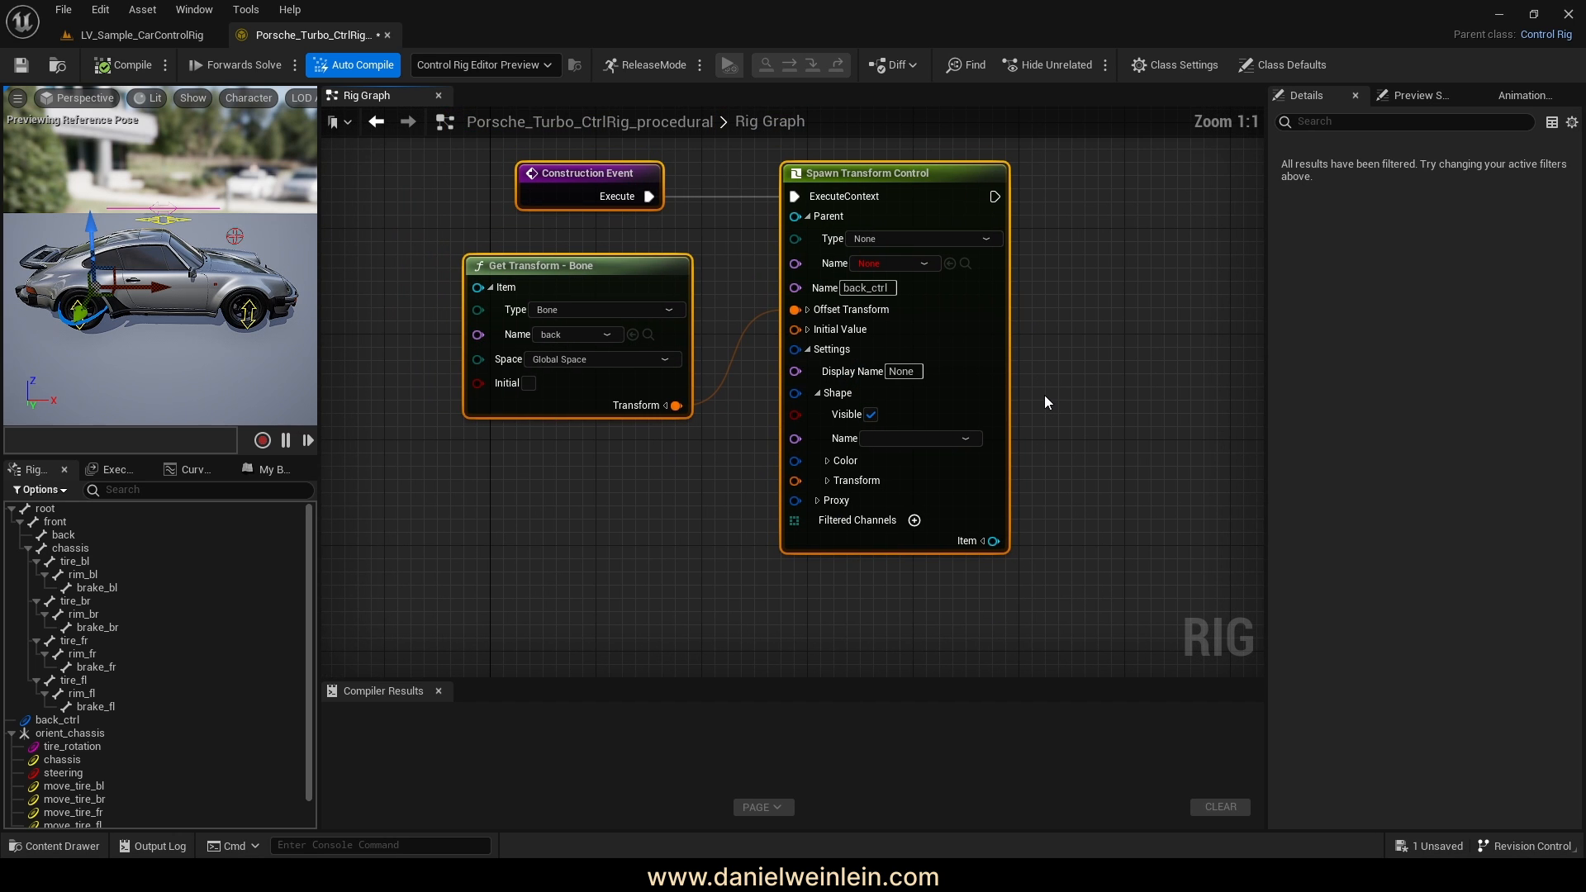
click(1051, 503)
Set the shape Color's blue channel to 1.0
click(828, 462)
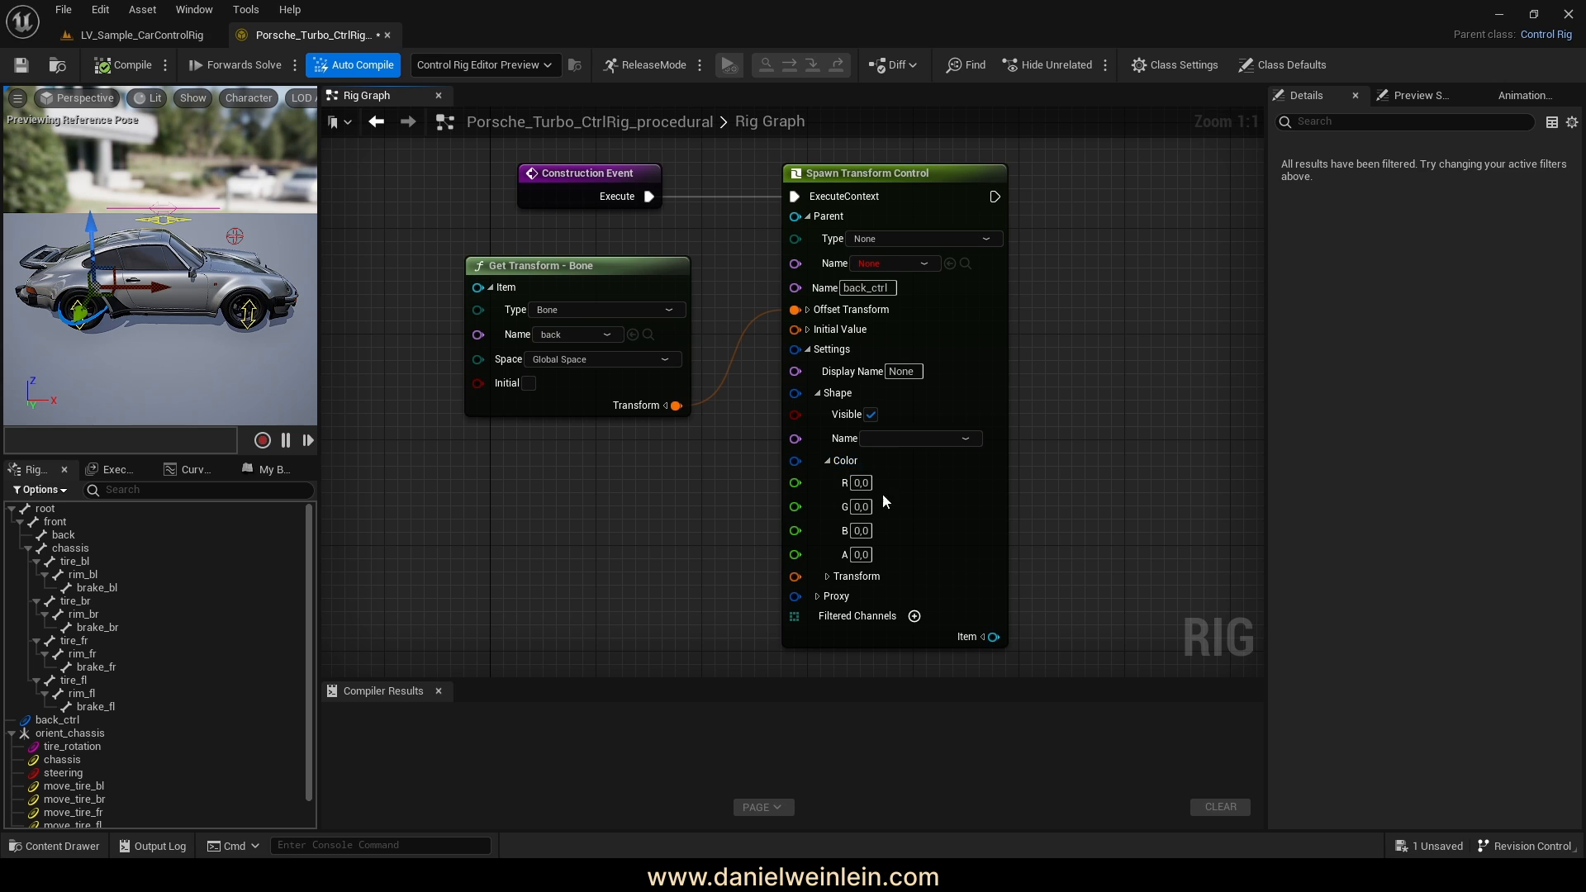
click(870, 531)
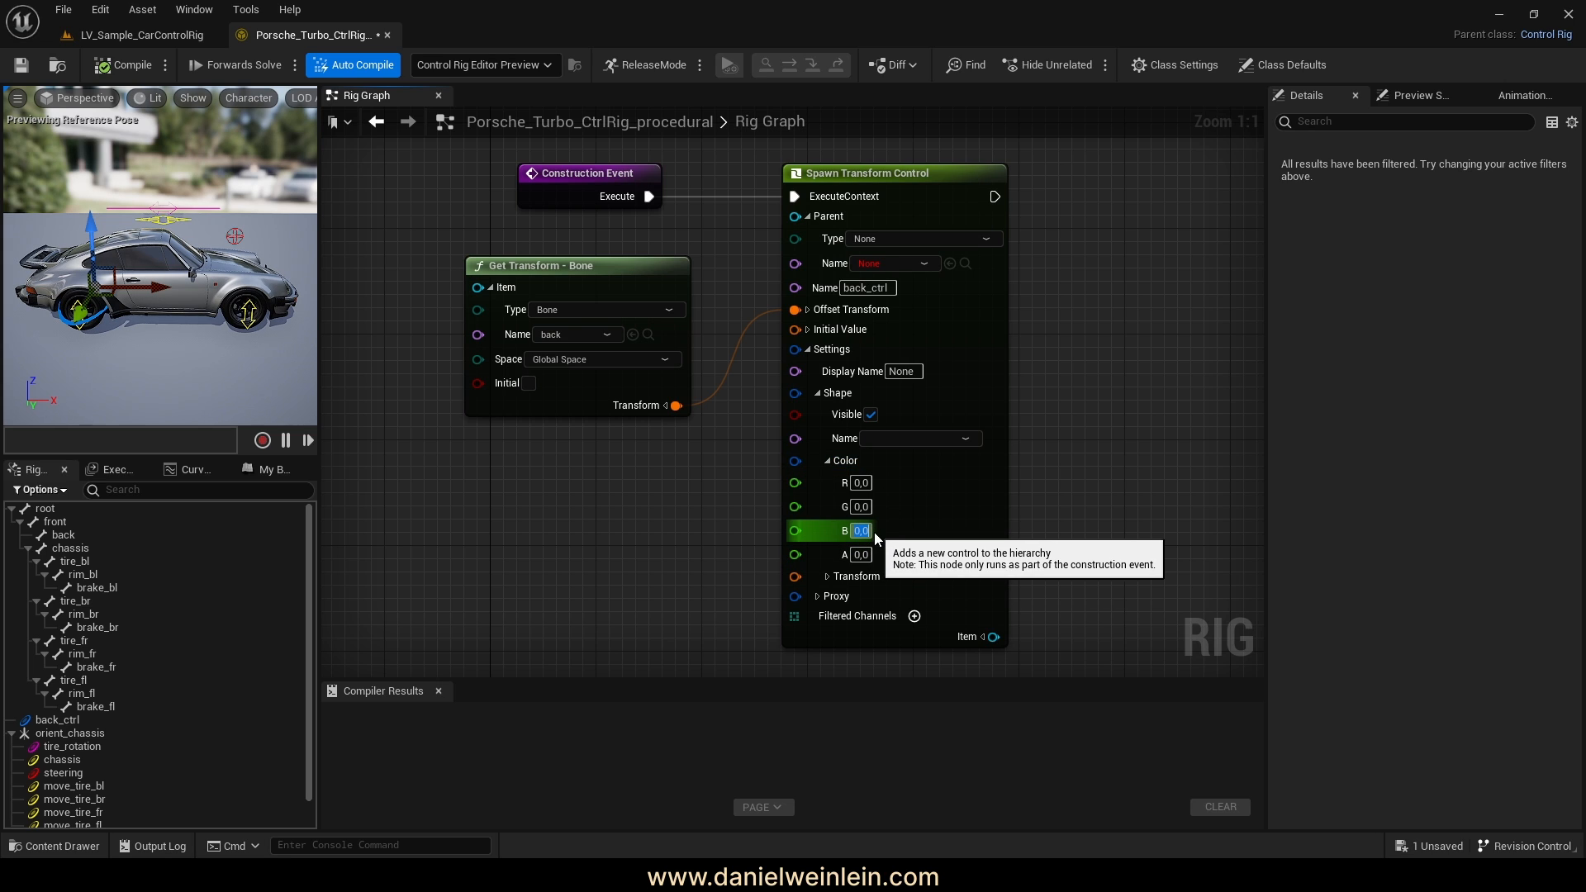
text(1)
key(Return)
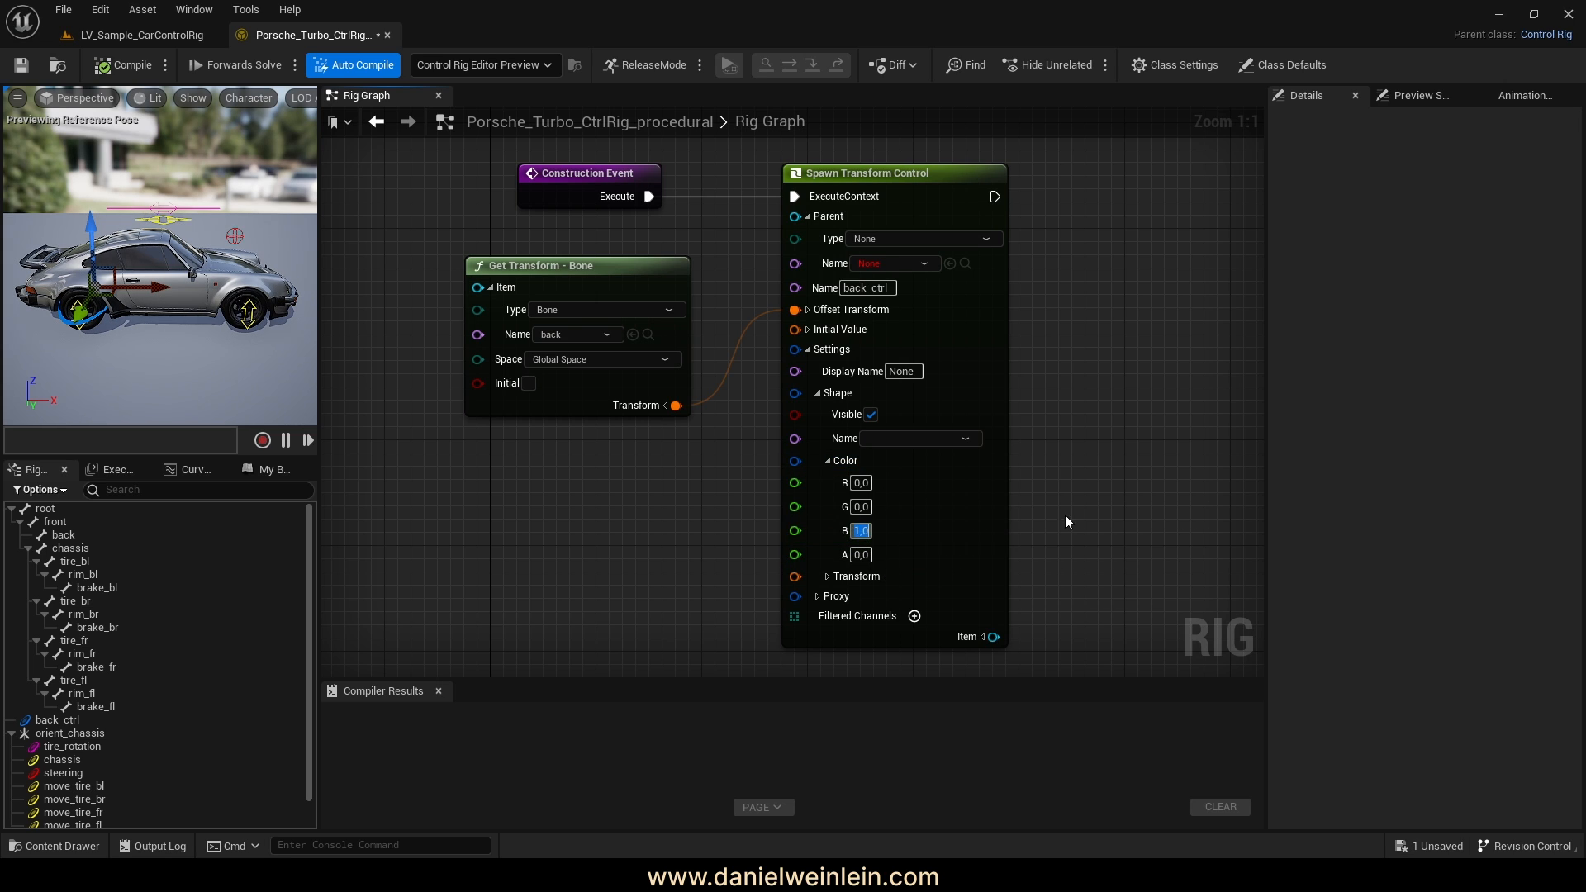
Set the shape Transform's Scale 3D to 10, 30, 10
click(826, 575)
right_drag(1069, 561, 1077, 419)
click(843, 495)
click(887, 518)
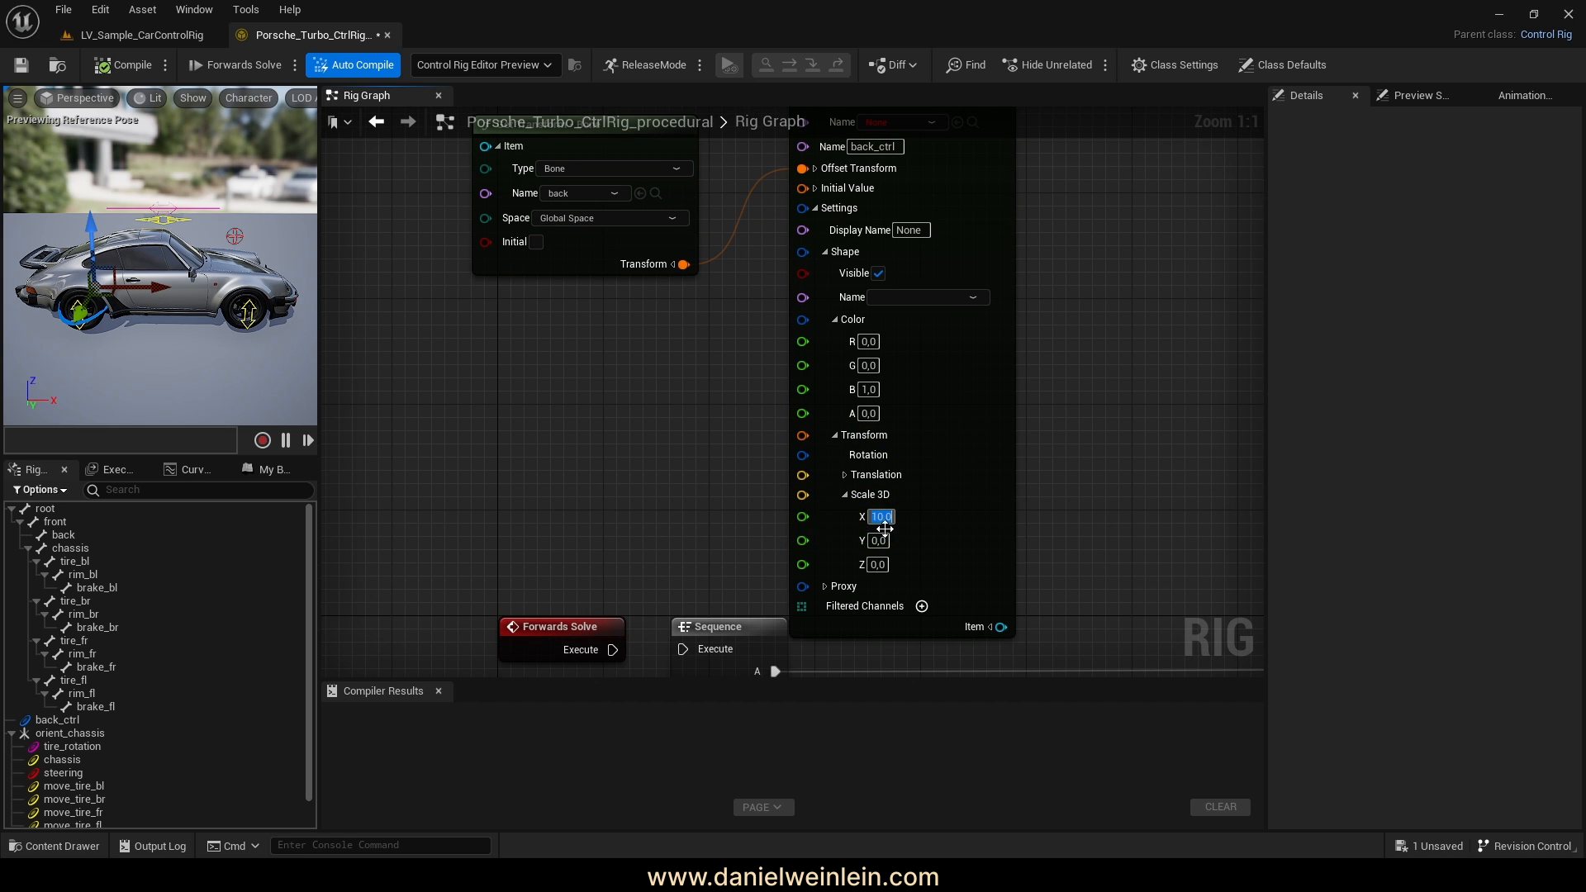
click(878, 541)
text(30)
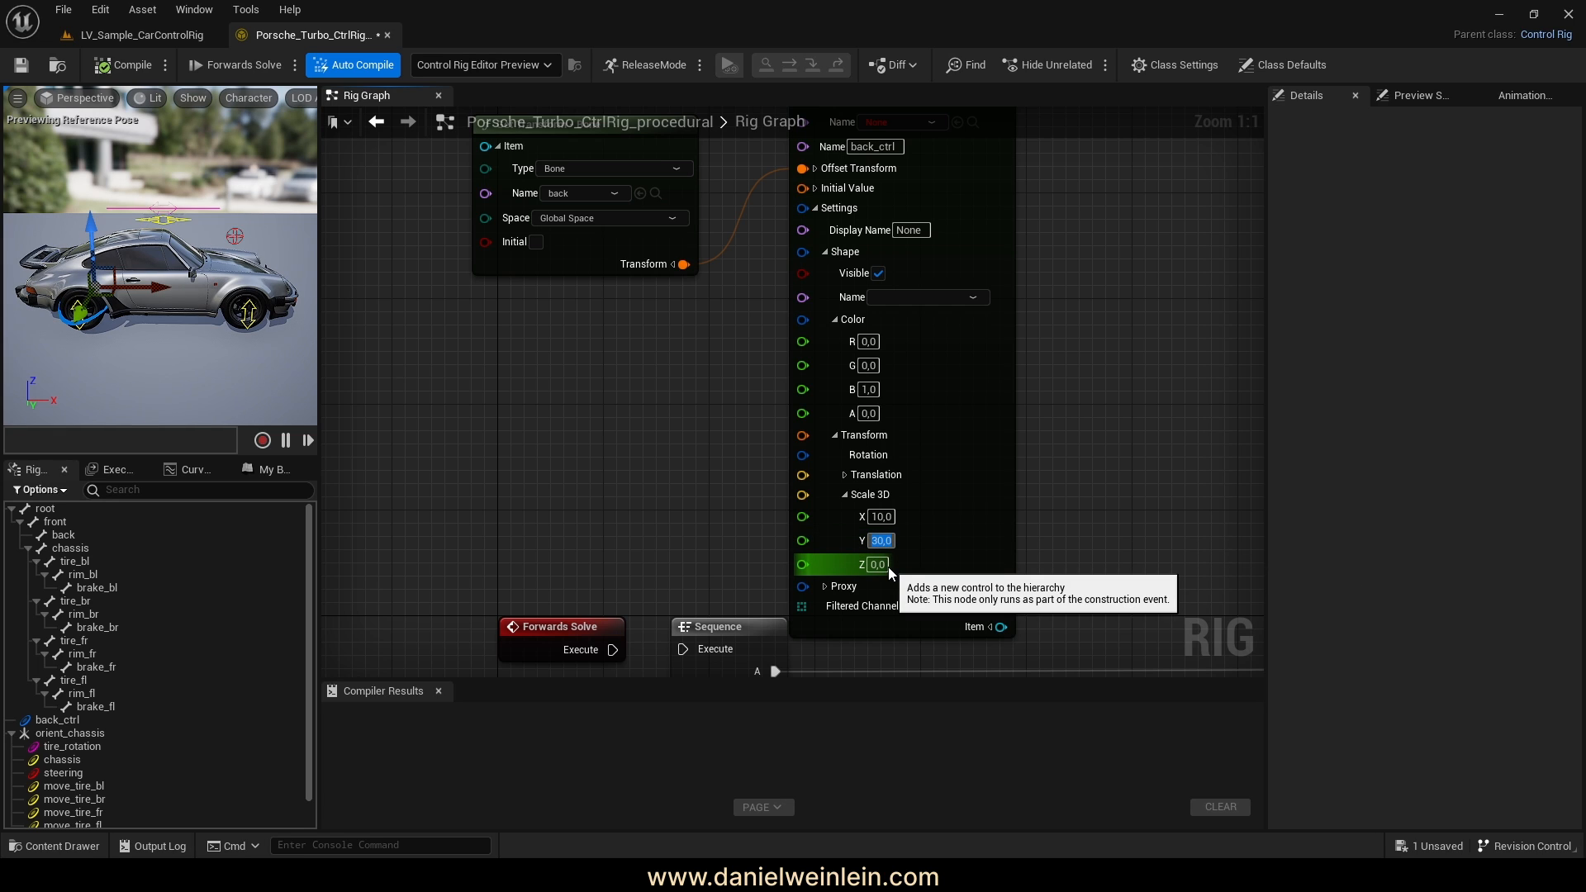
click(880, 565)
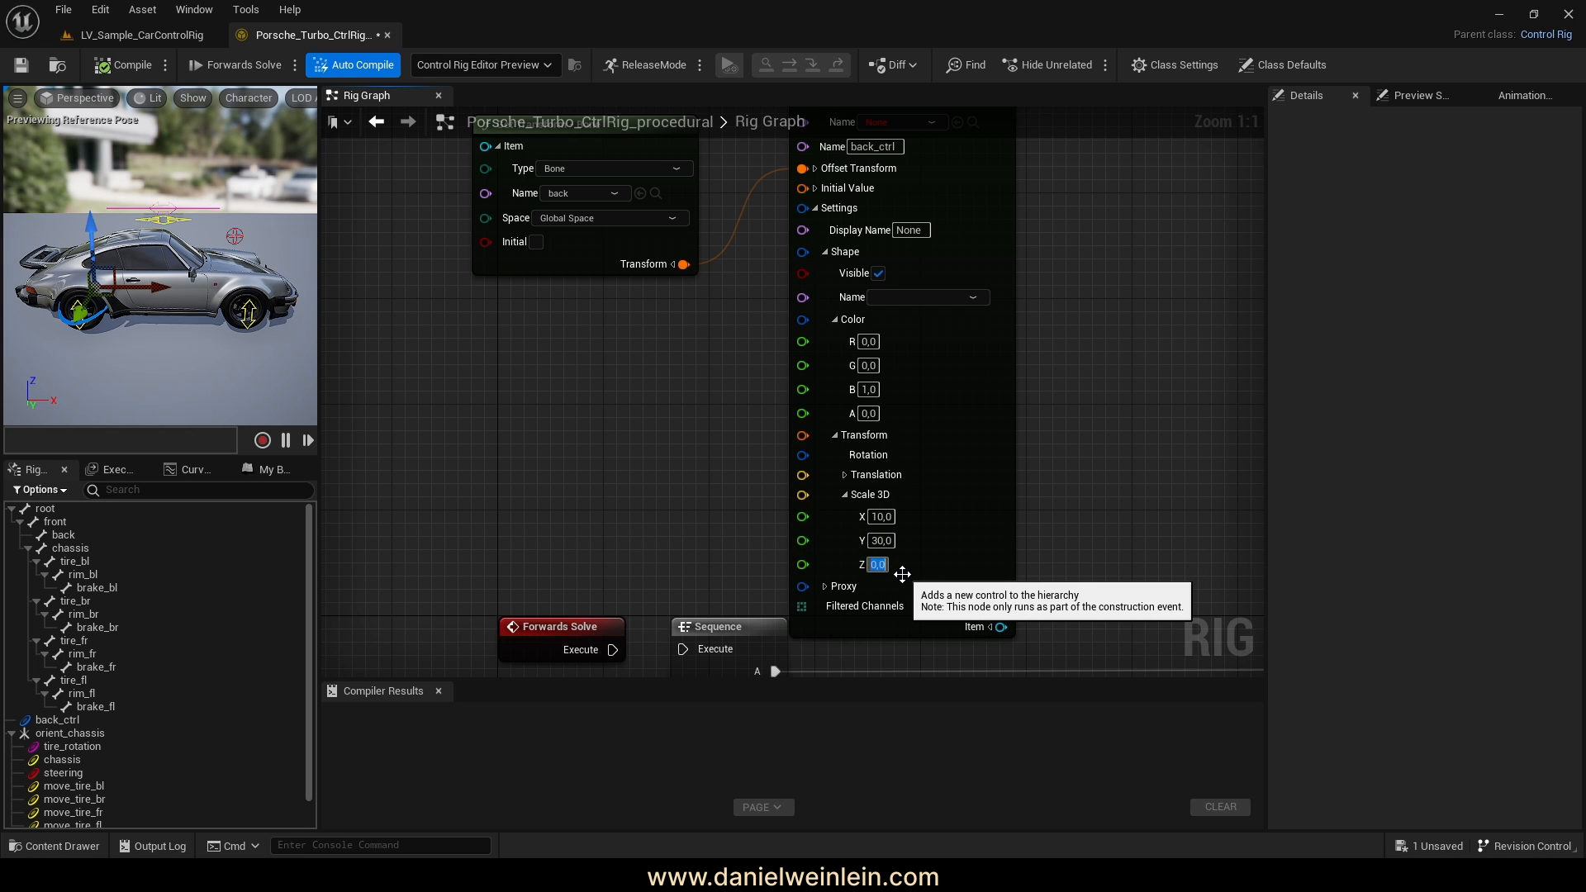
click(1138, 388)
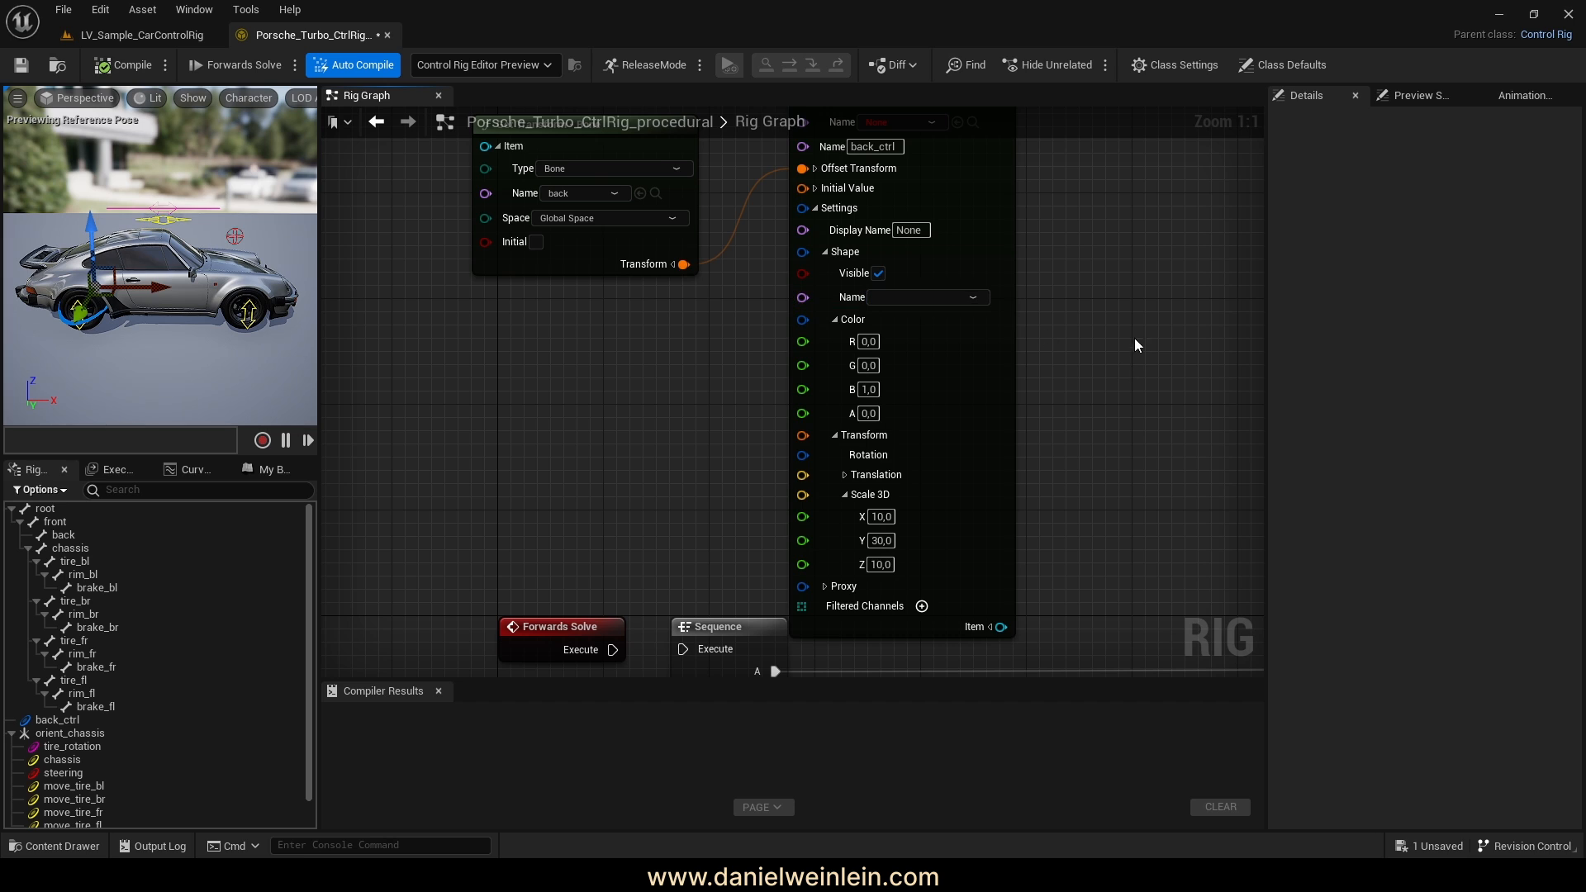
Choose Circle_Thick as the control shape and compile the rig
right_drag(1133, 339, 1105, 397)
click(877, 355)
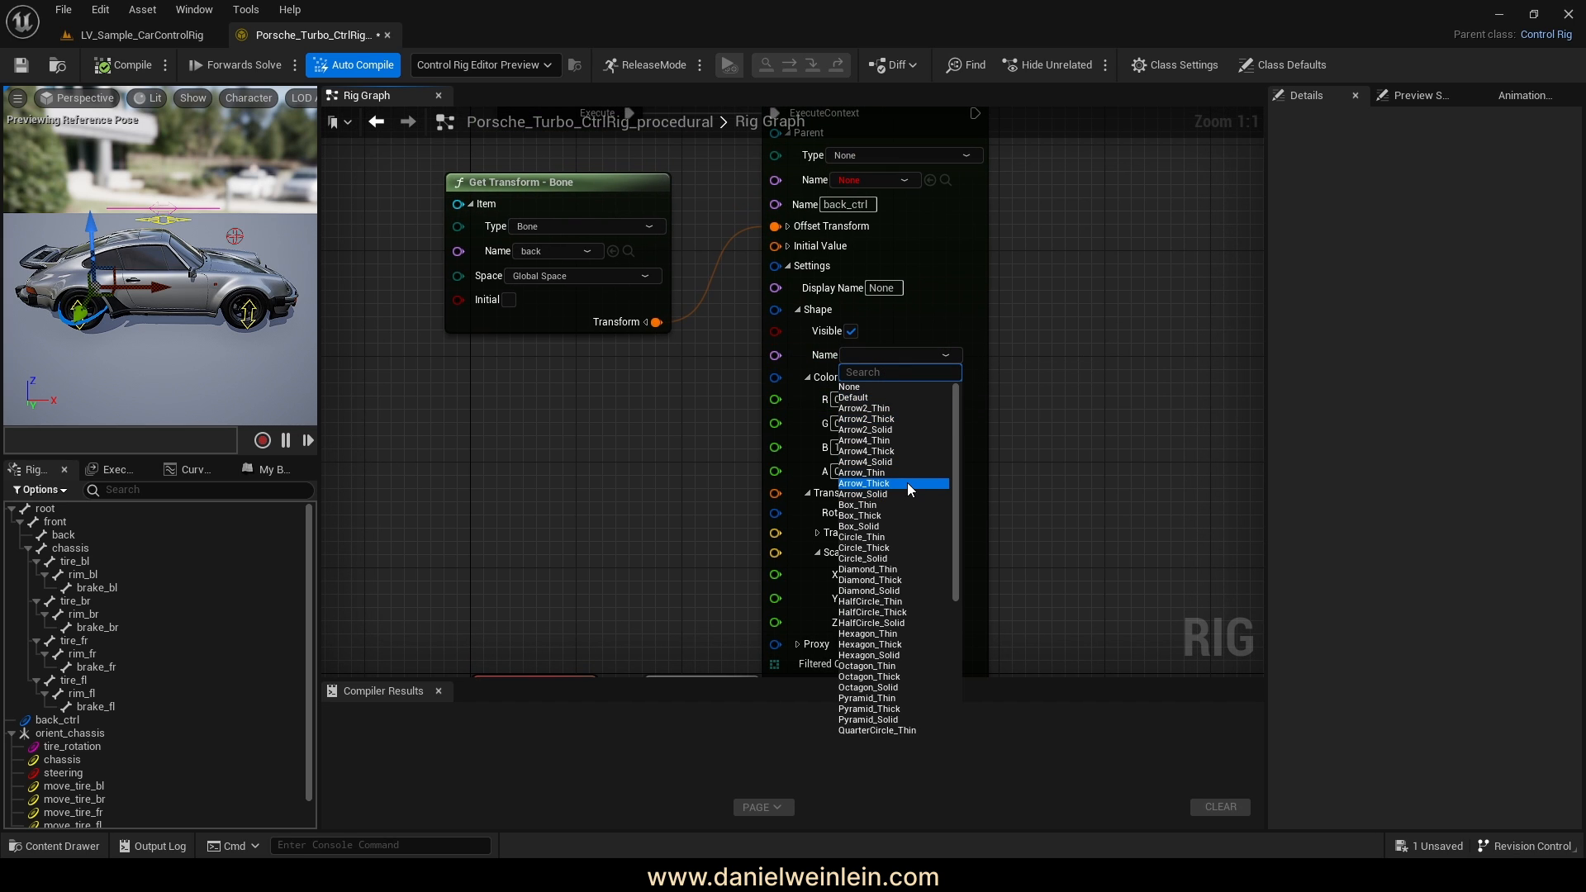
click(897, 549)
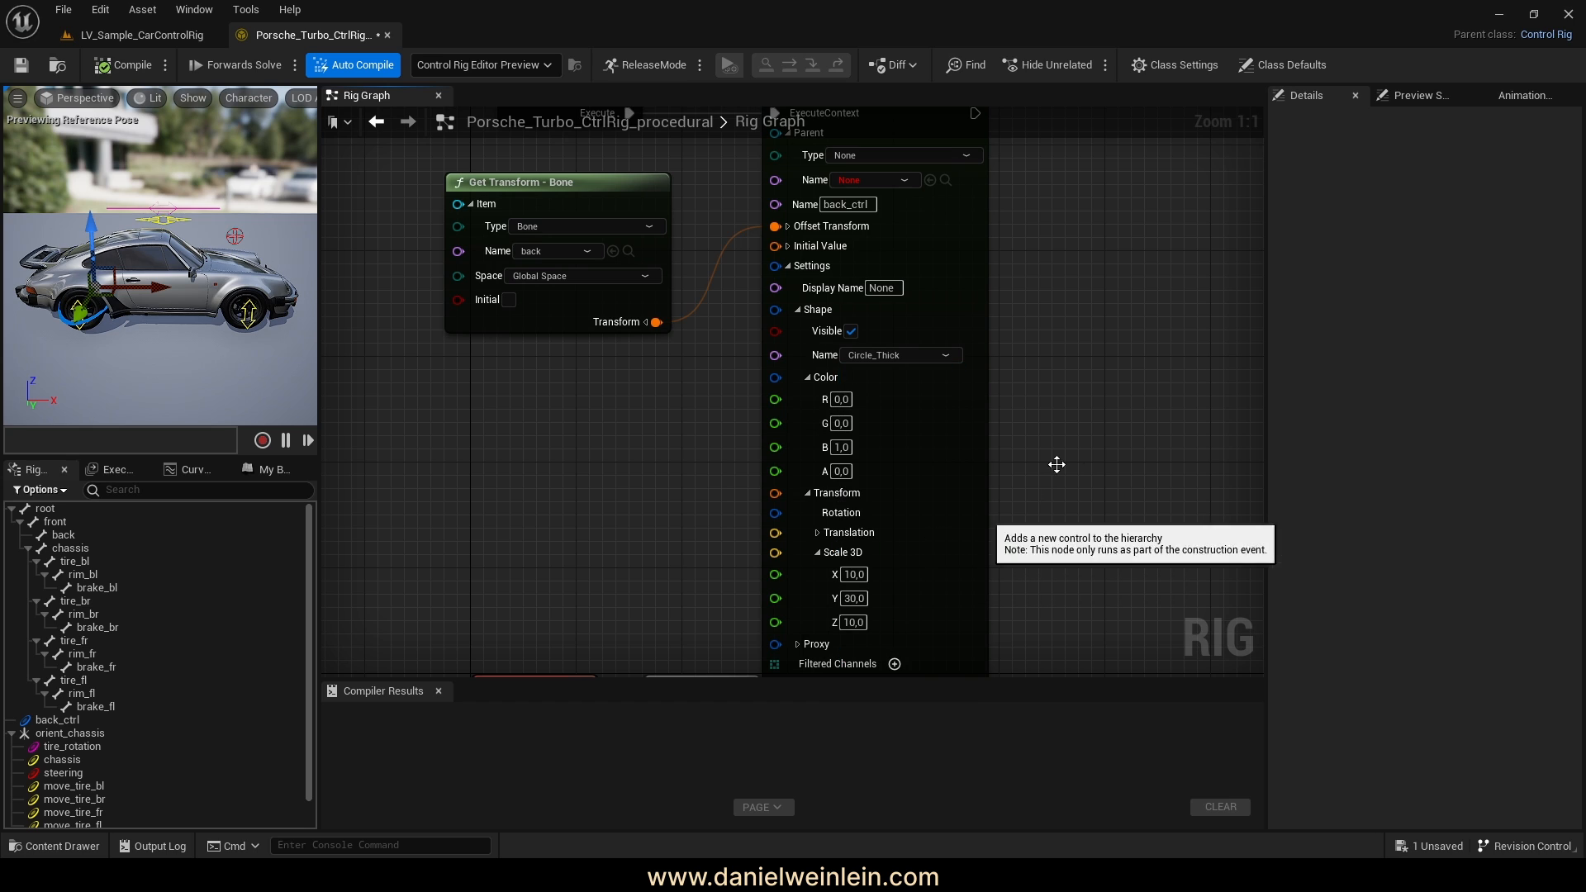
right_drag(1038, 447, 1076, 447)
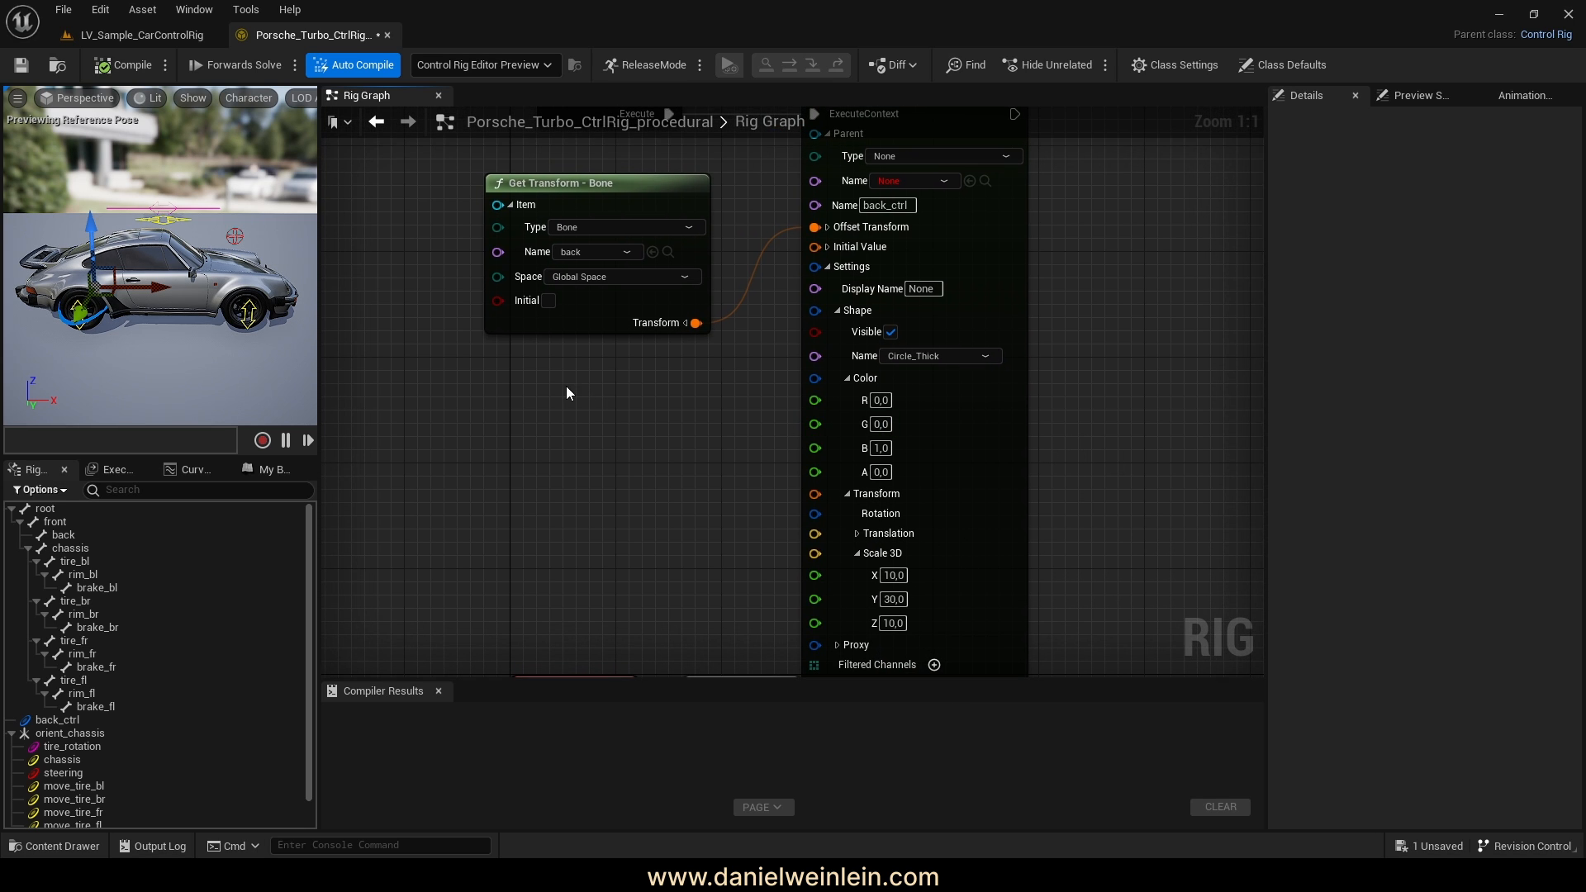
click(122, 65)
Widen the viewport and frame the back_ctrl_2 control at the rear wheel
drag(319, 273, 570, 273)
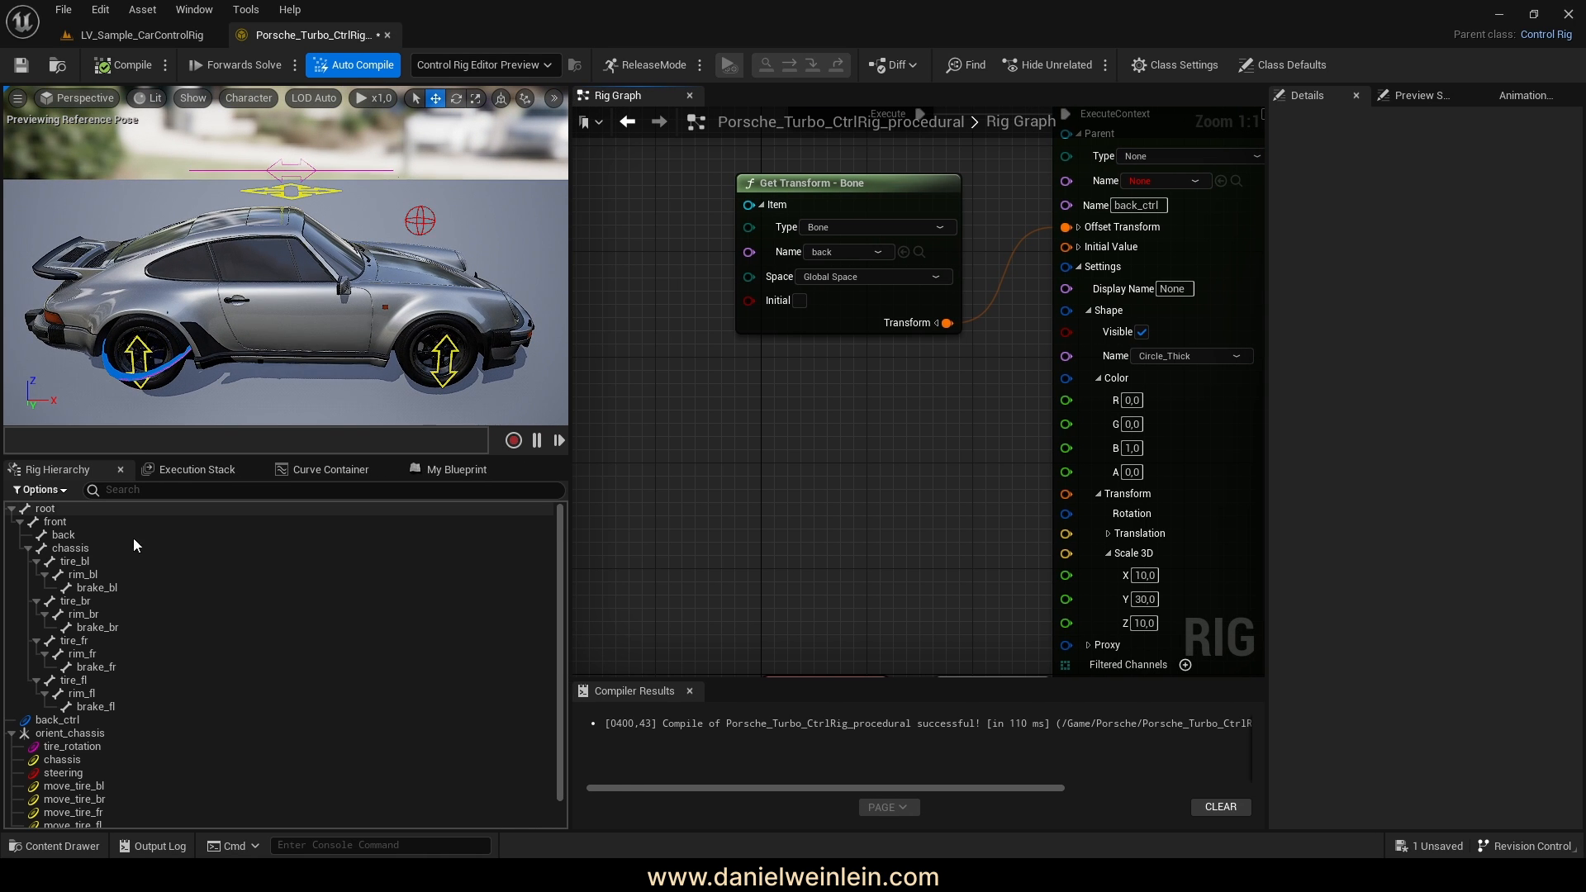
scroll(132, 586, down, 1)
click(81, 808)
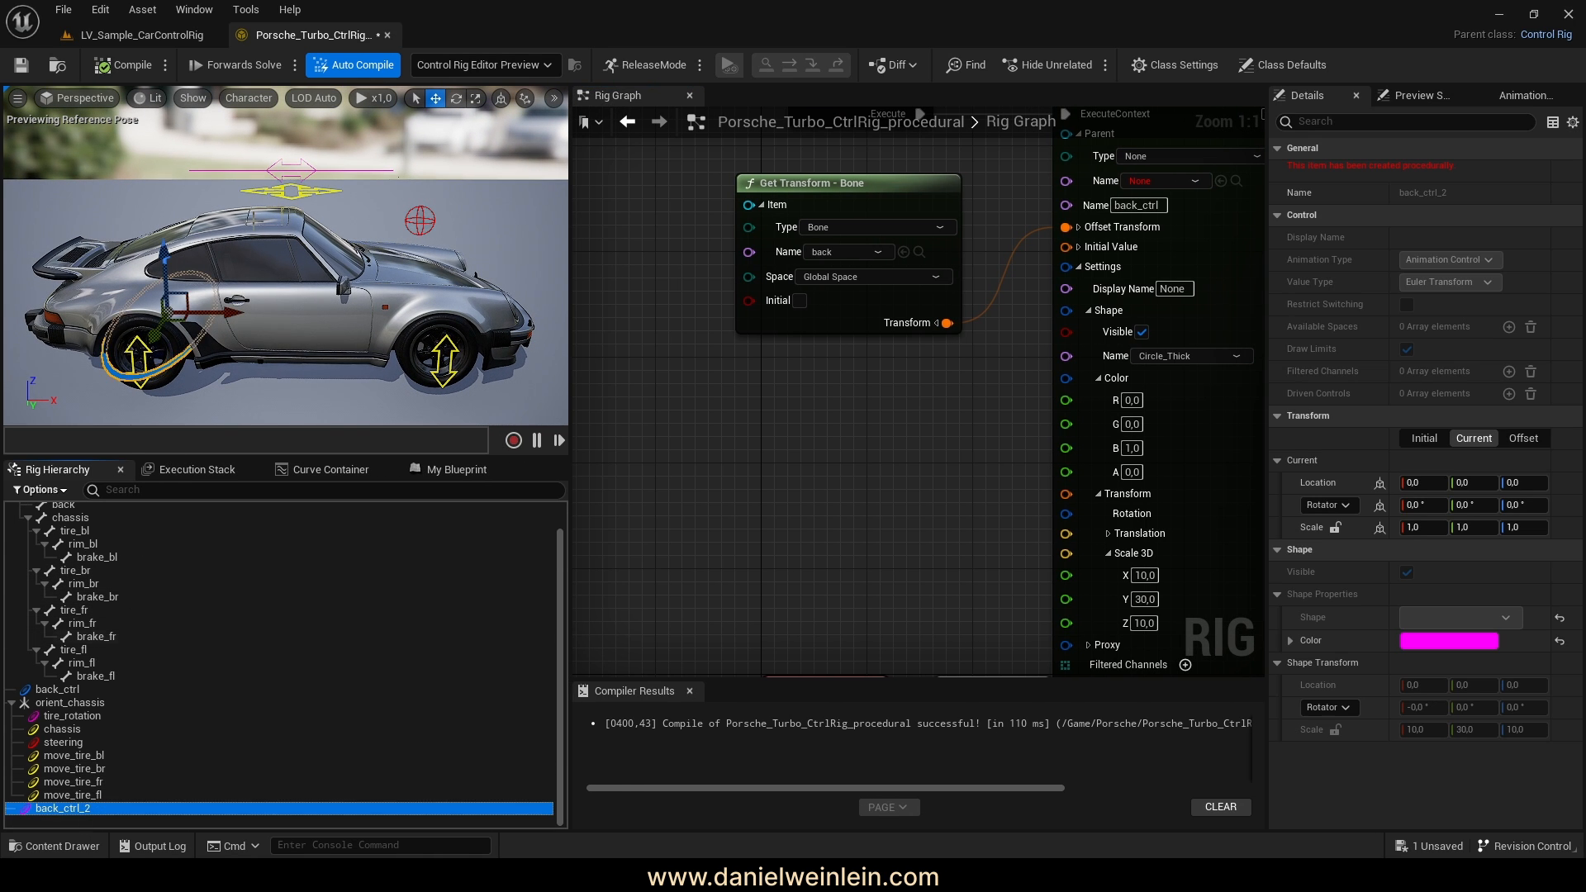
key(f)
mouse_move(285, 273)
right_down()
mouse_move(355, 256)
mouse_move(306, 256)
mouse_move(317, 297)
mouse_move(322, 248)
mouse_move(276, 252)
mouse_move(281, 281)
right_up()
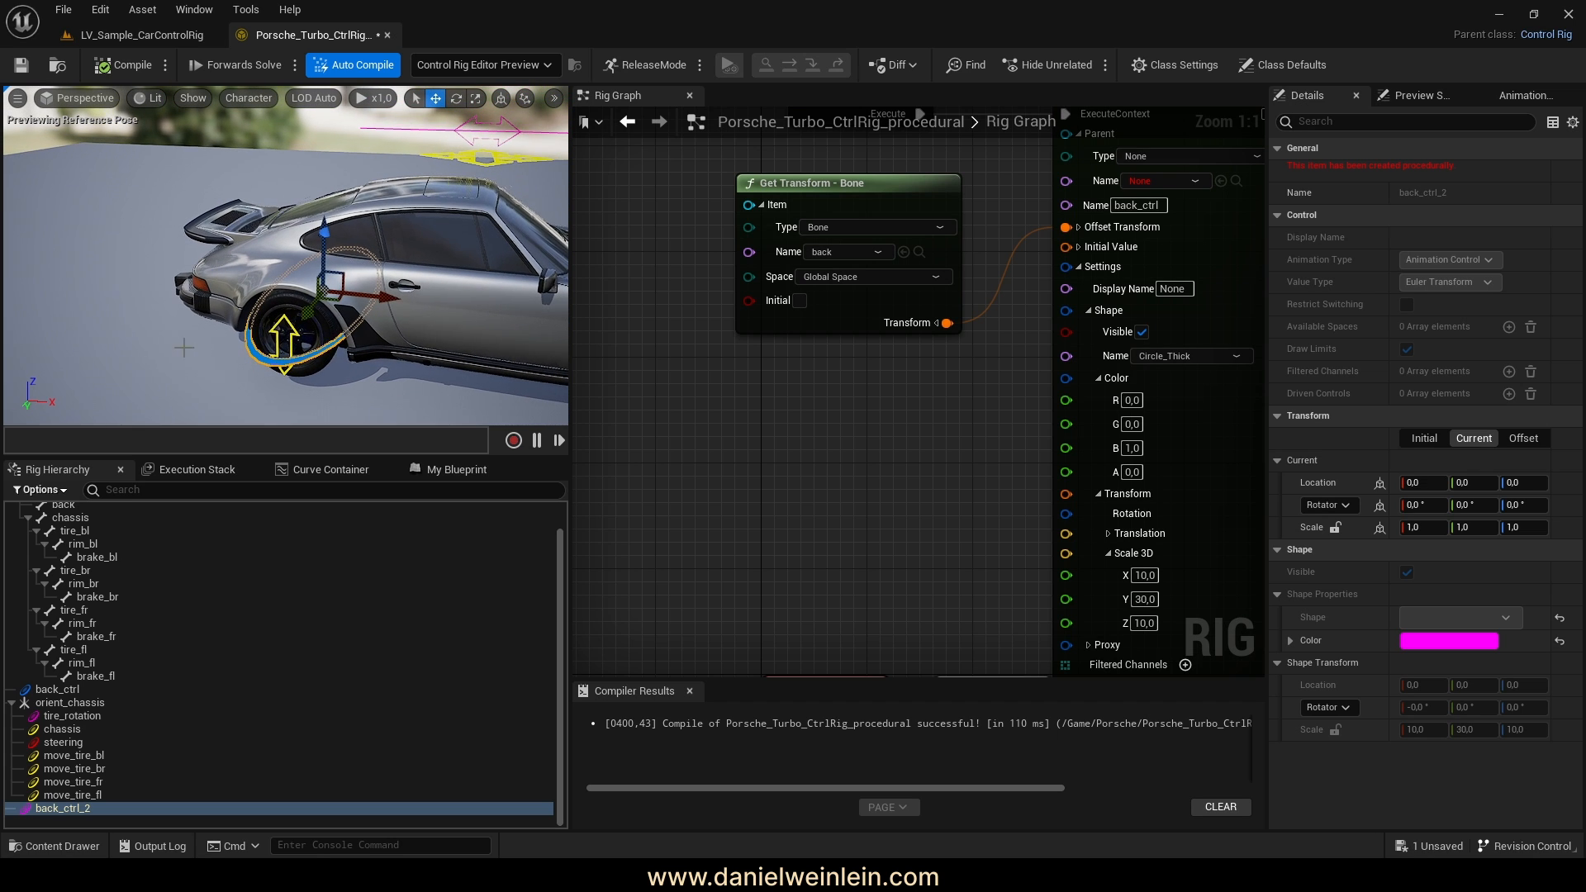
Delete the old back_ctrl control, then compile and save the rig
click(56, 691)
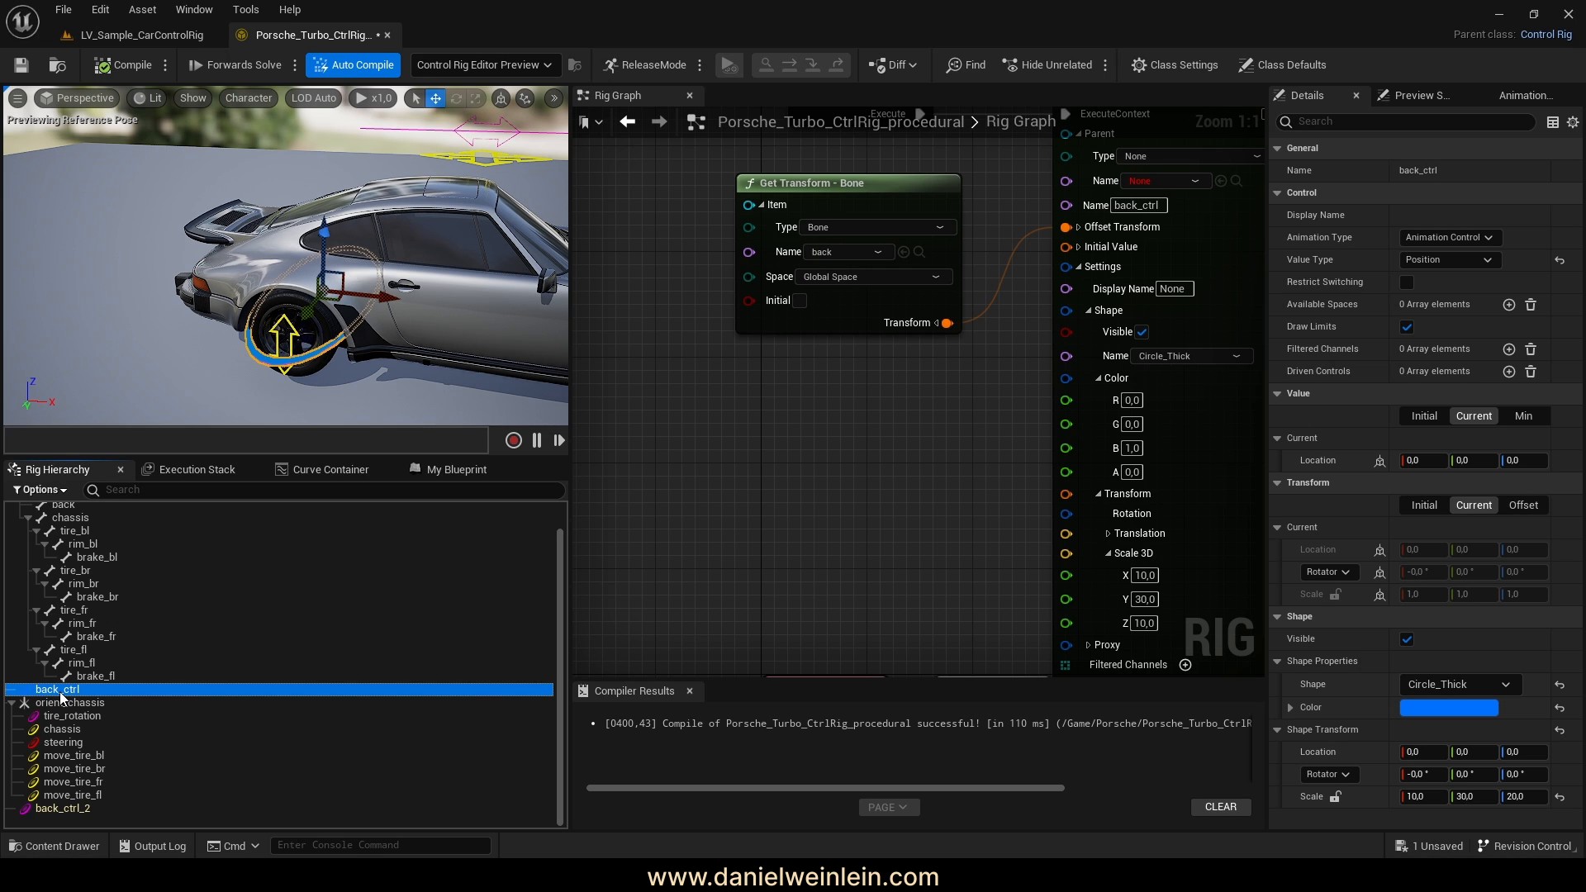
key(Delete)
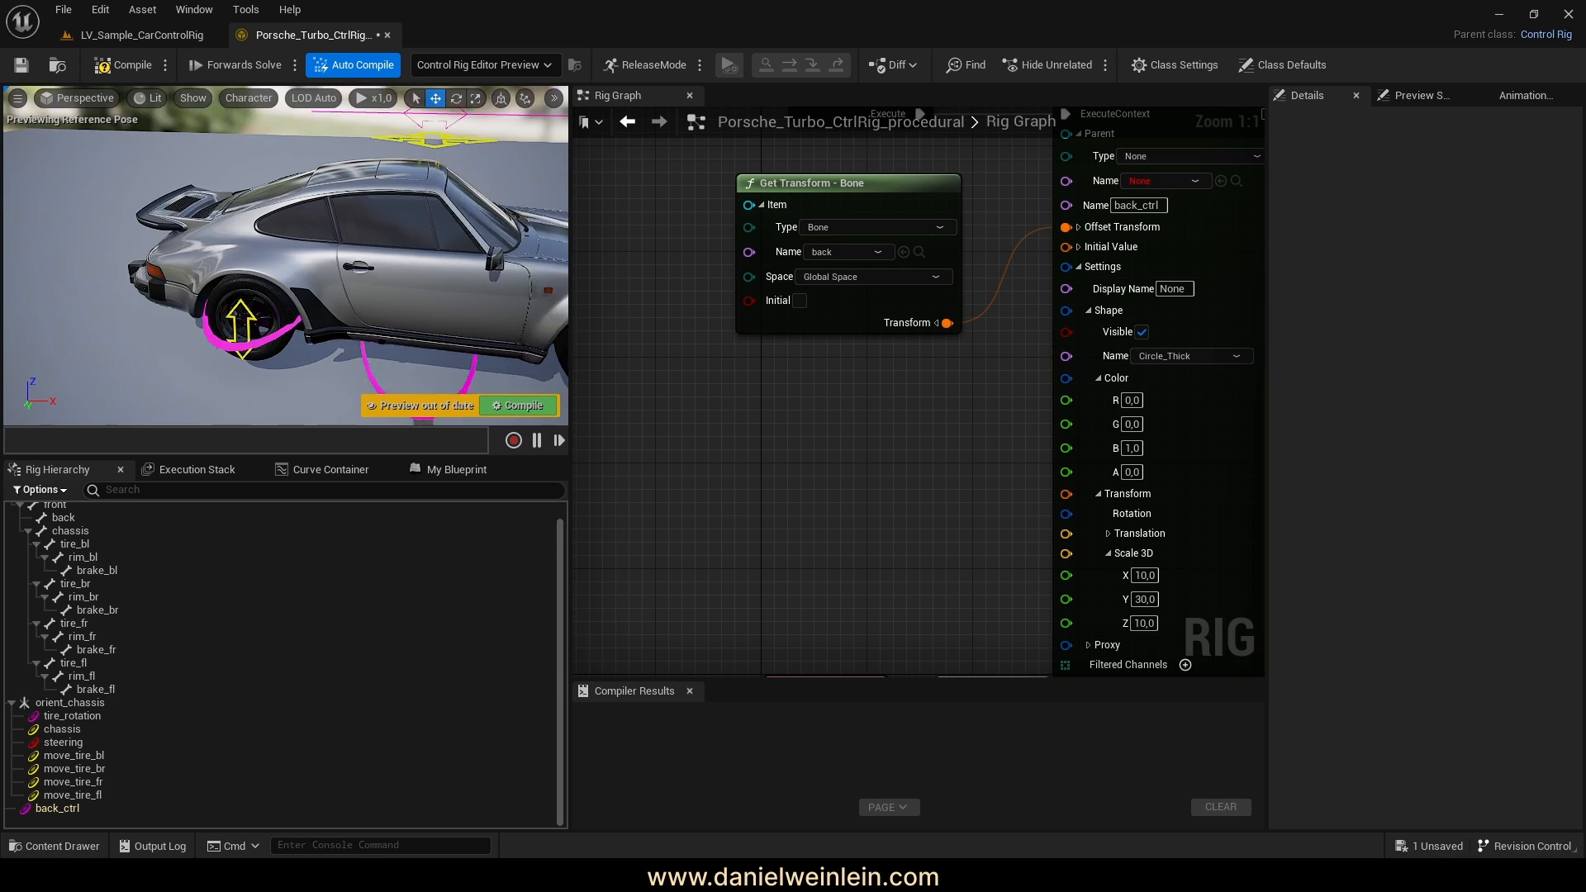
right_drag(239, 314, 251, 304)
click(115, 66)
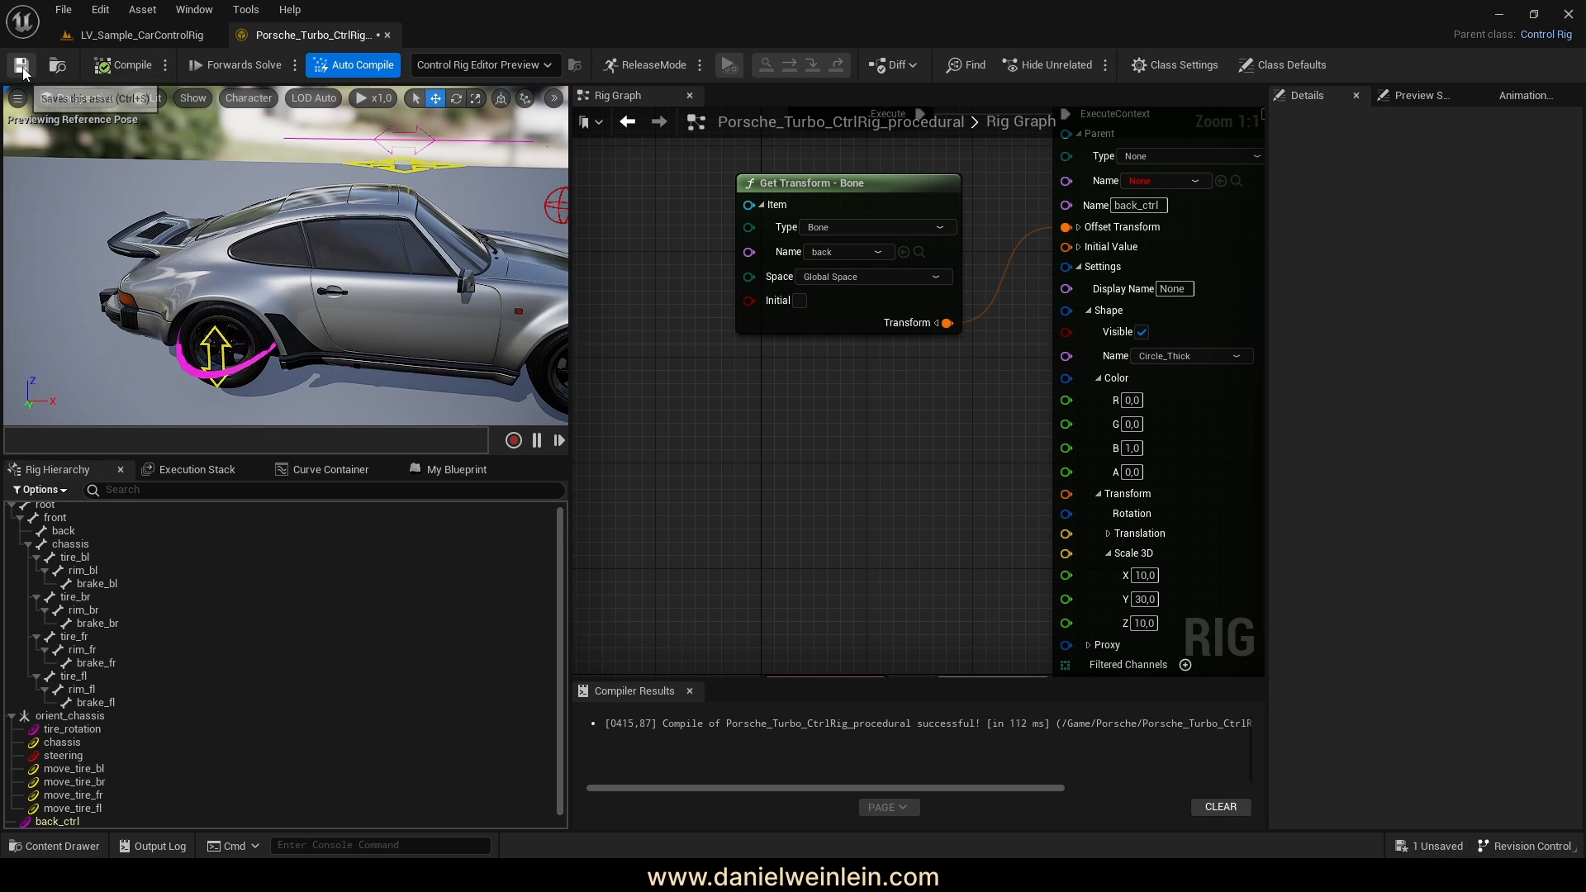
right_drag(934, 517, 735, 484)
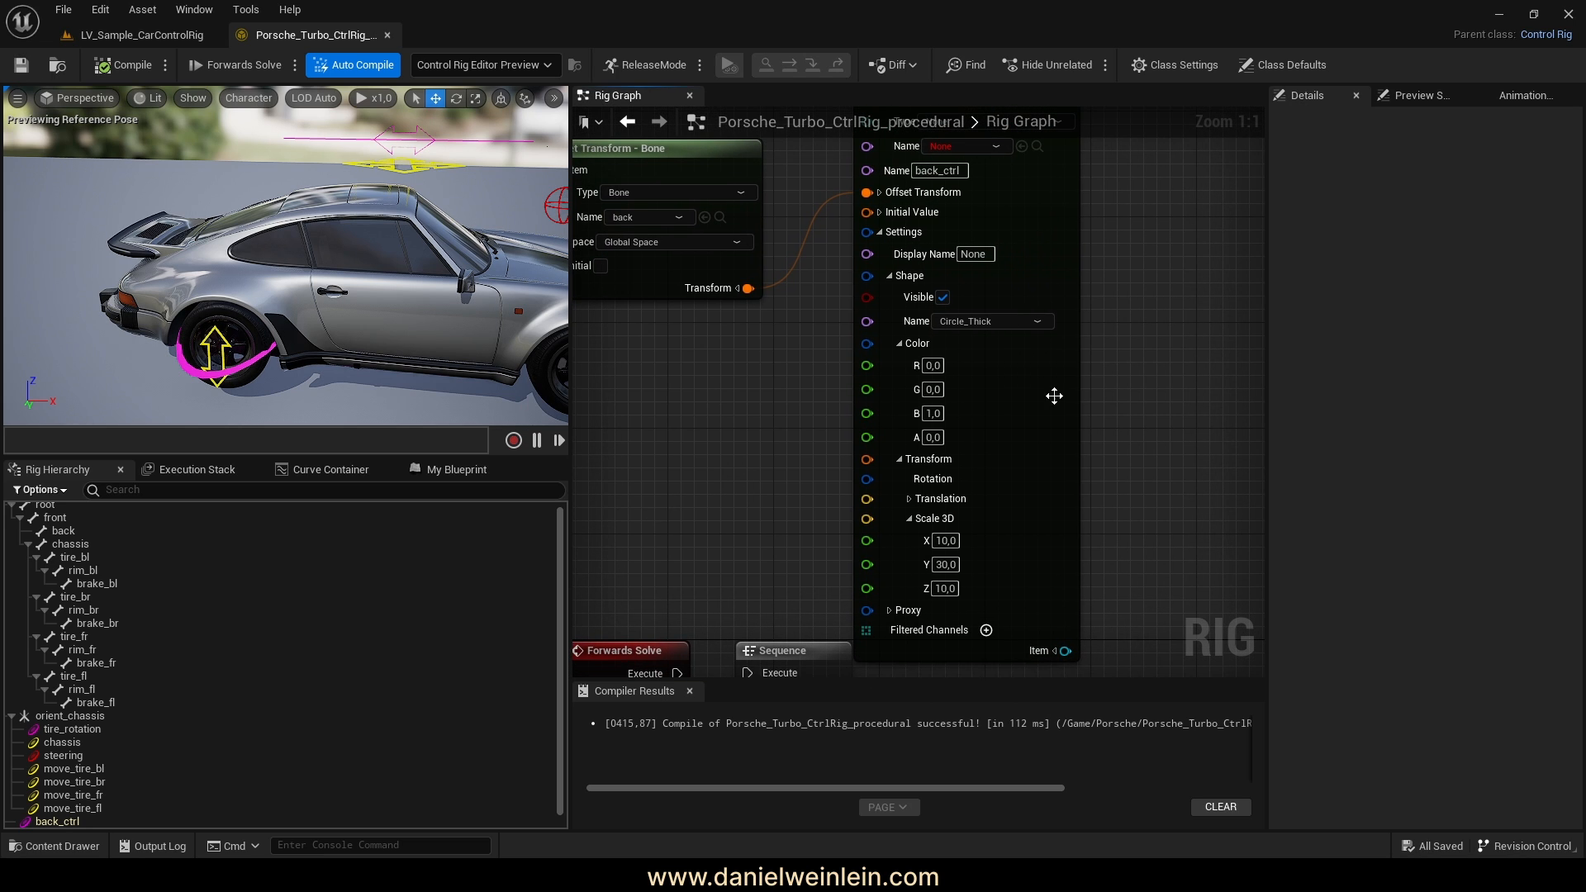
click(932, 365)
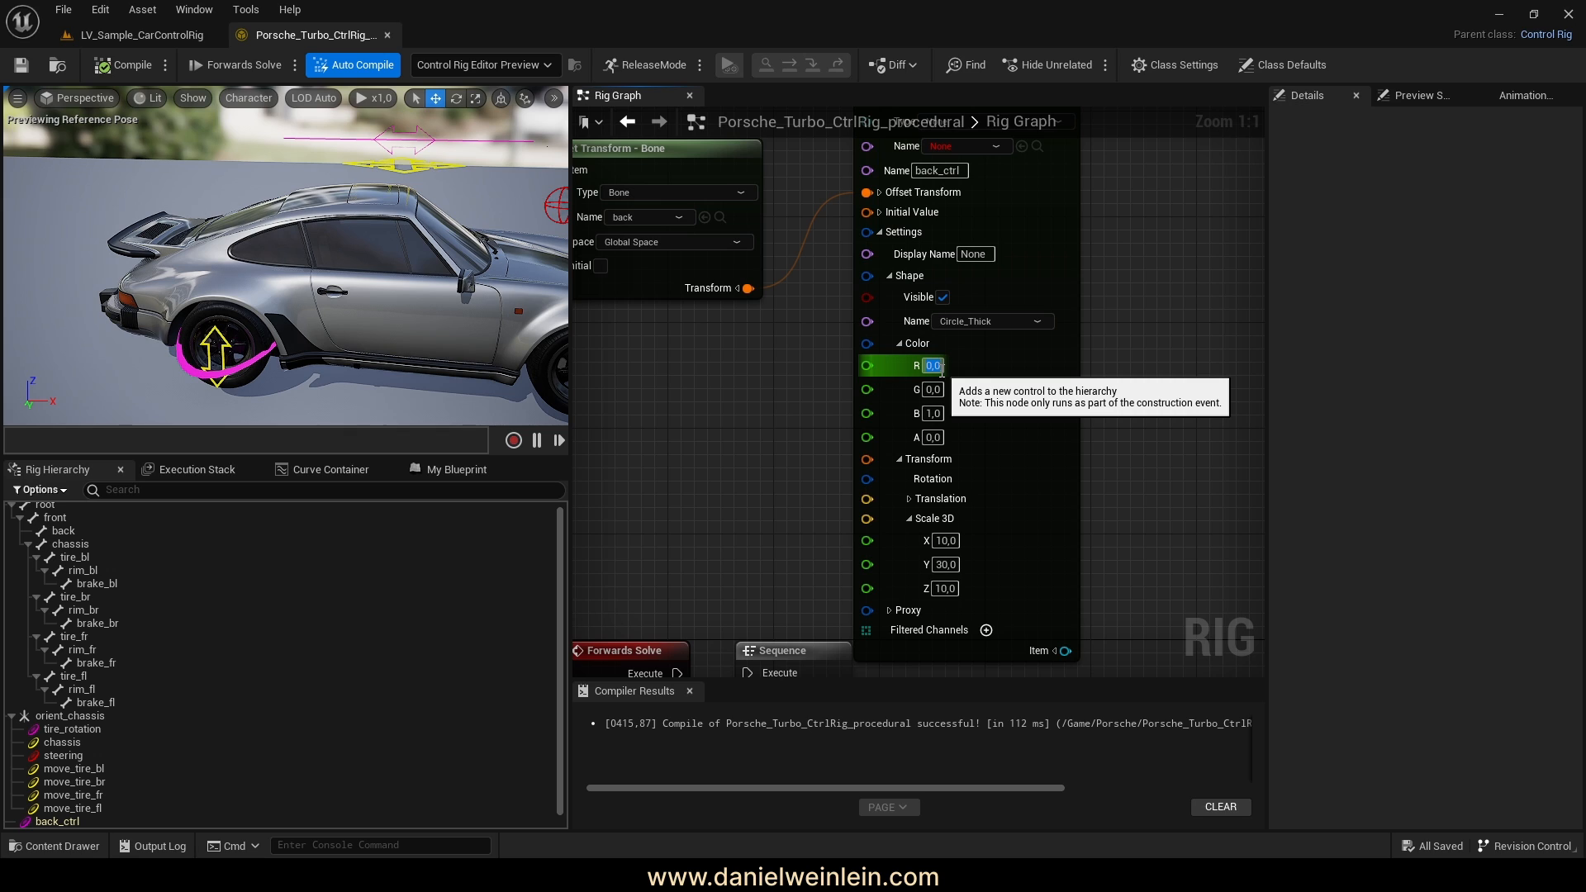
Try colour values R 5, G 0.05, B 0.5 and save the rig
text(05)
click(941, 392)
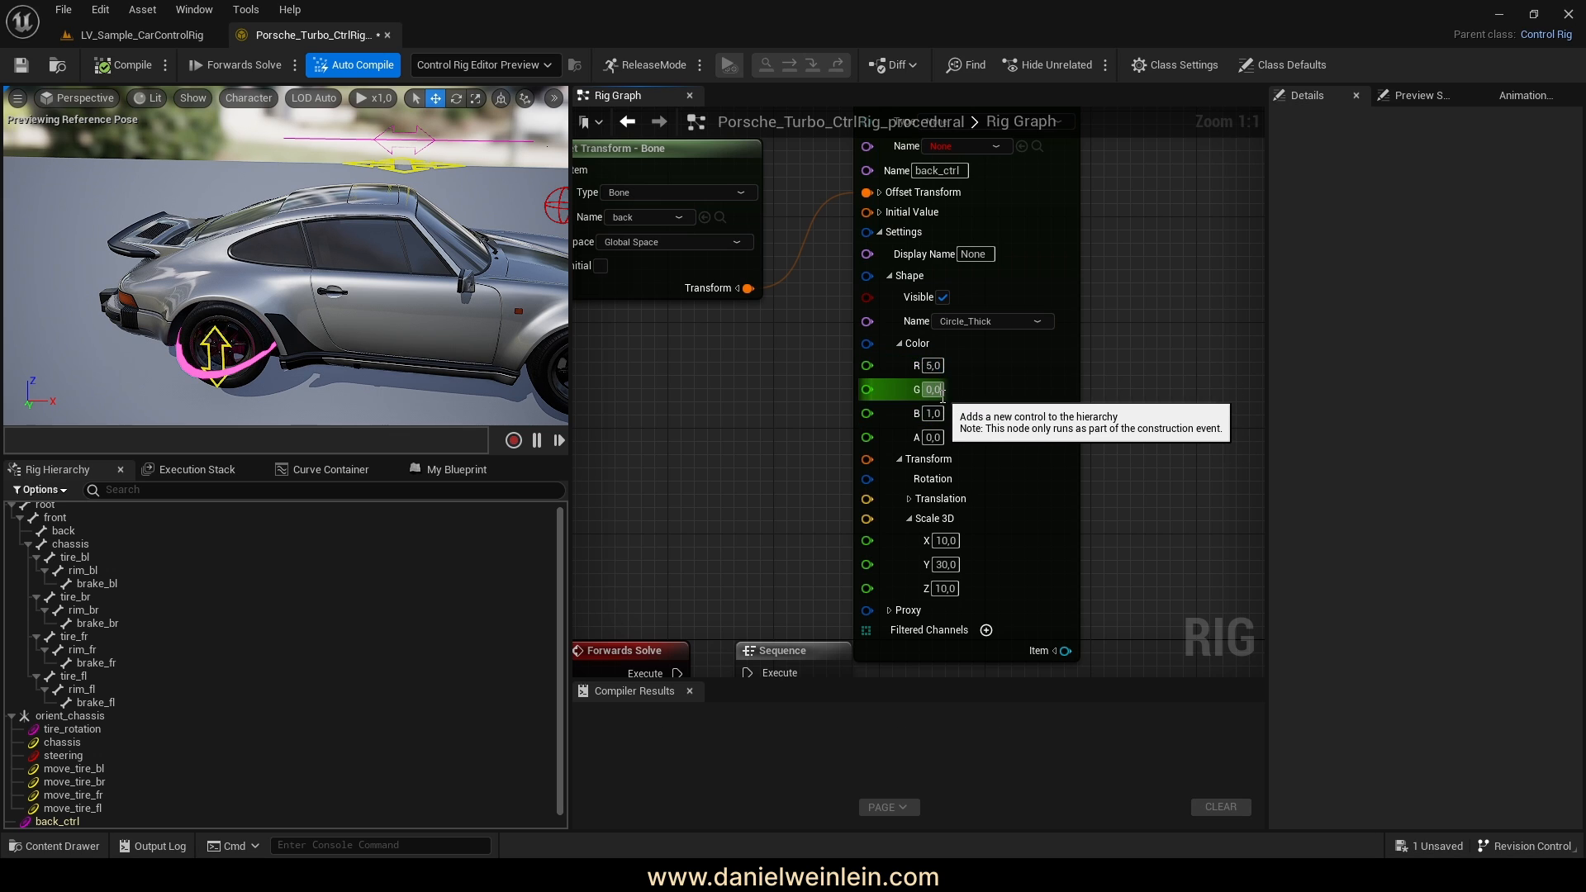
key(Return)
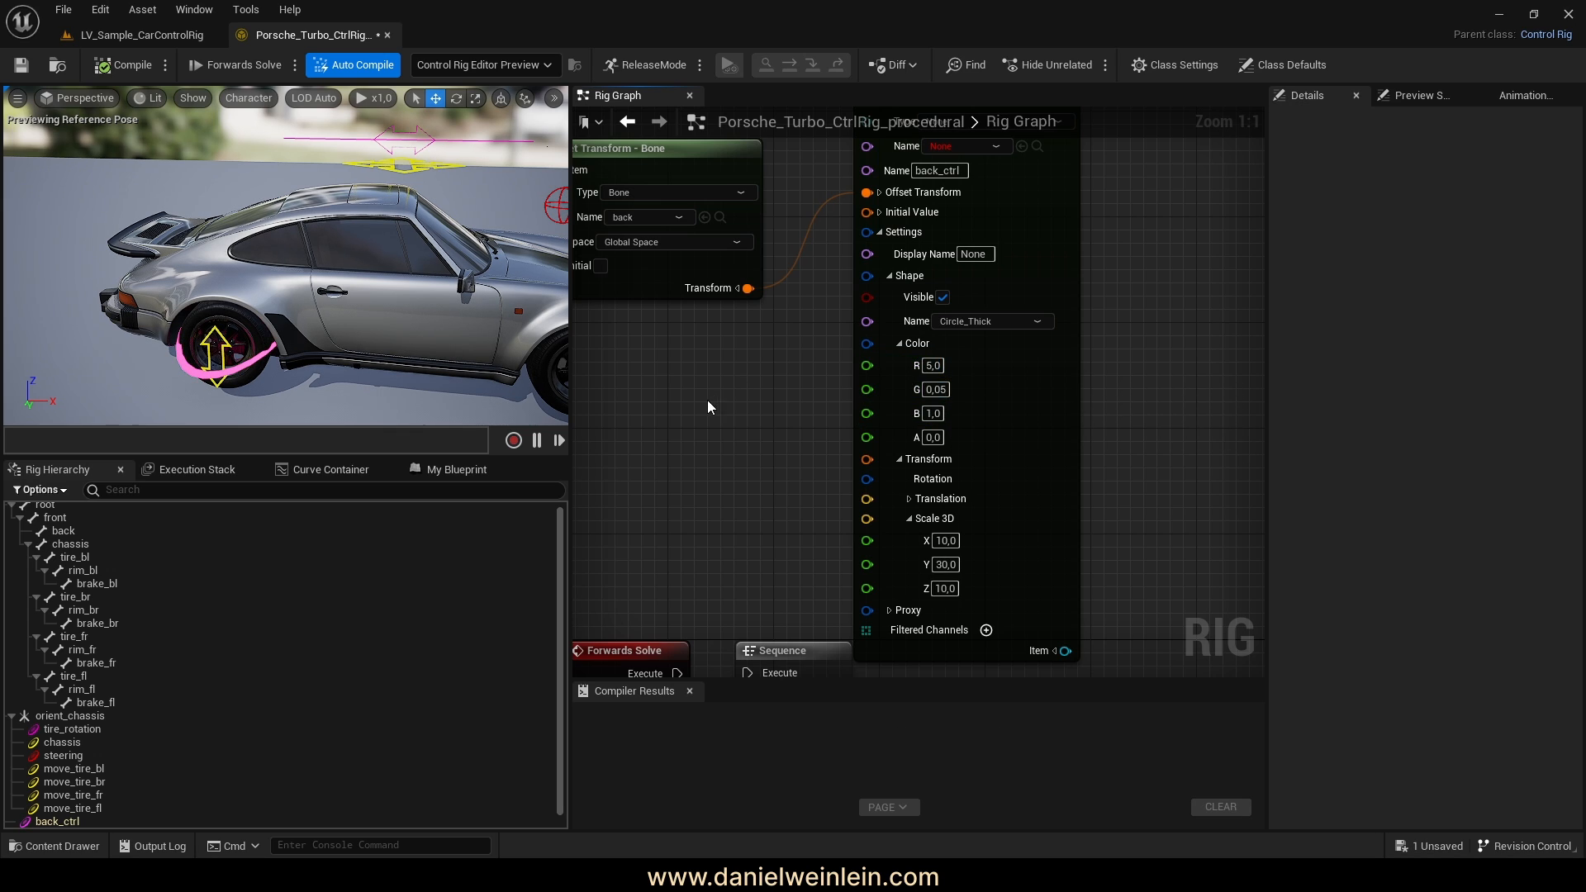
click(933, 414)
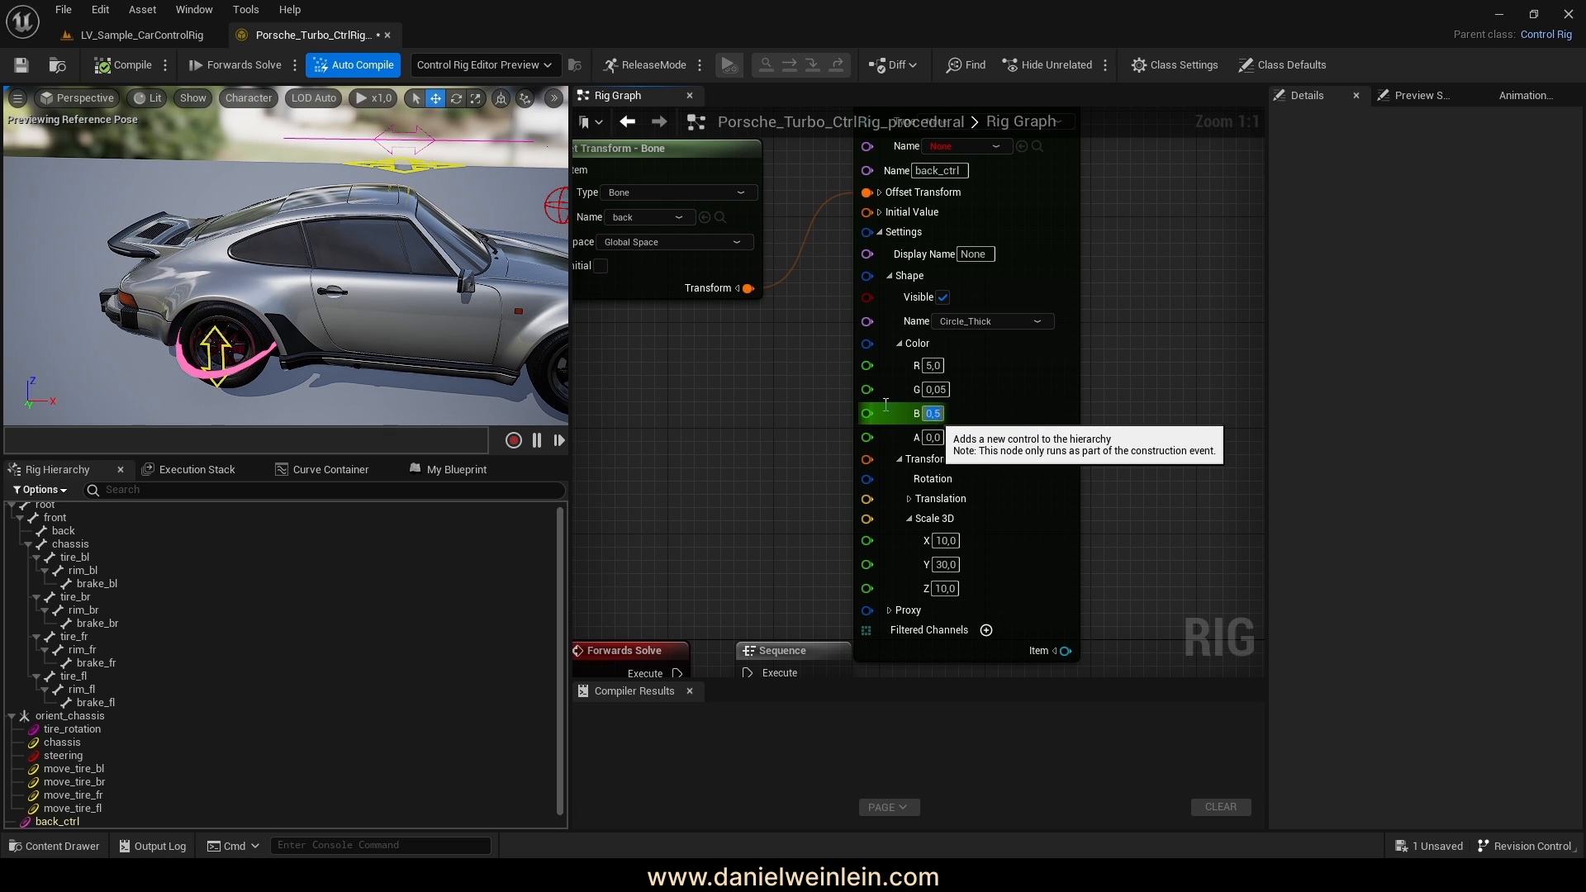
key(Return)
click(21, 67)
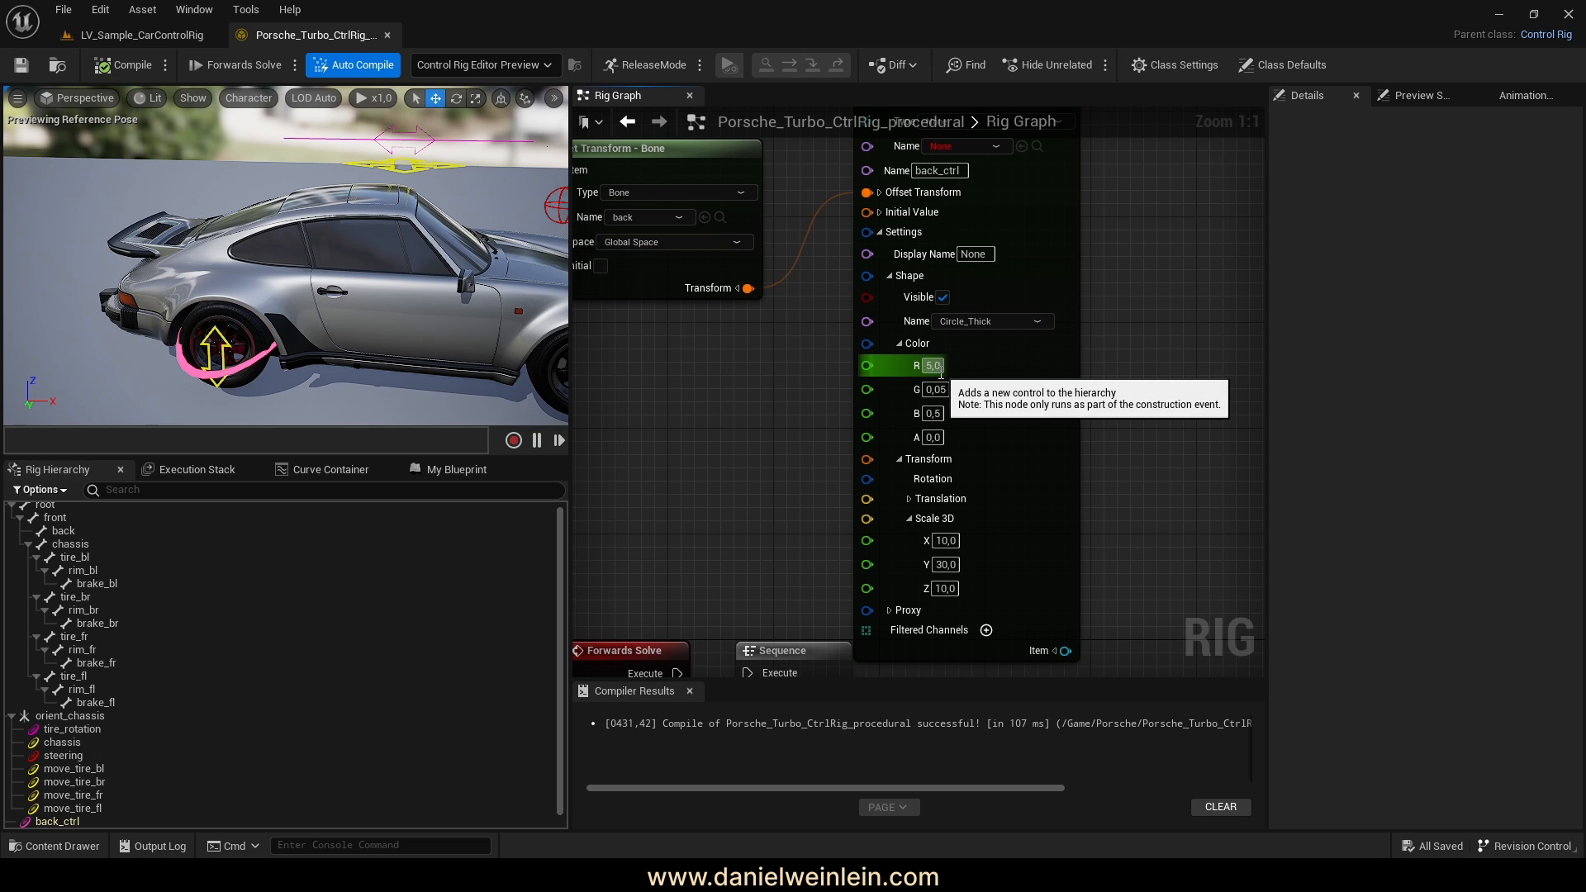
Set the colour to pure blue (R 0, G 0, B 1) and compile and save
text(0)
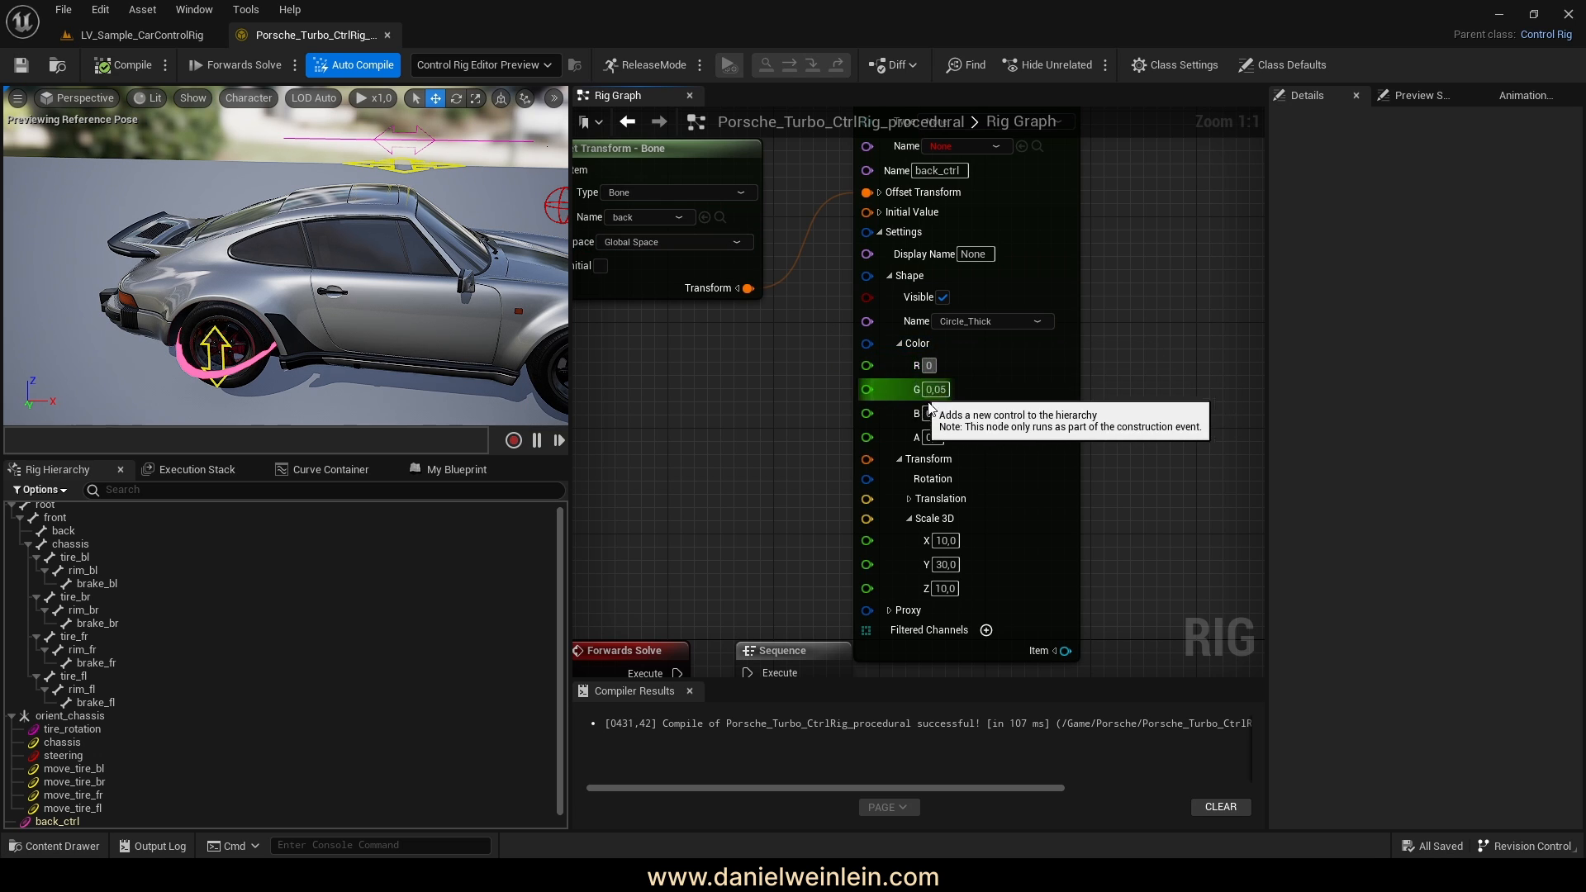
click(947, 390)
text(0)
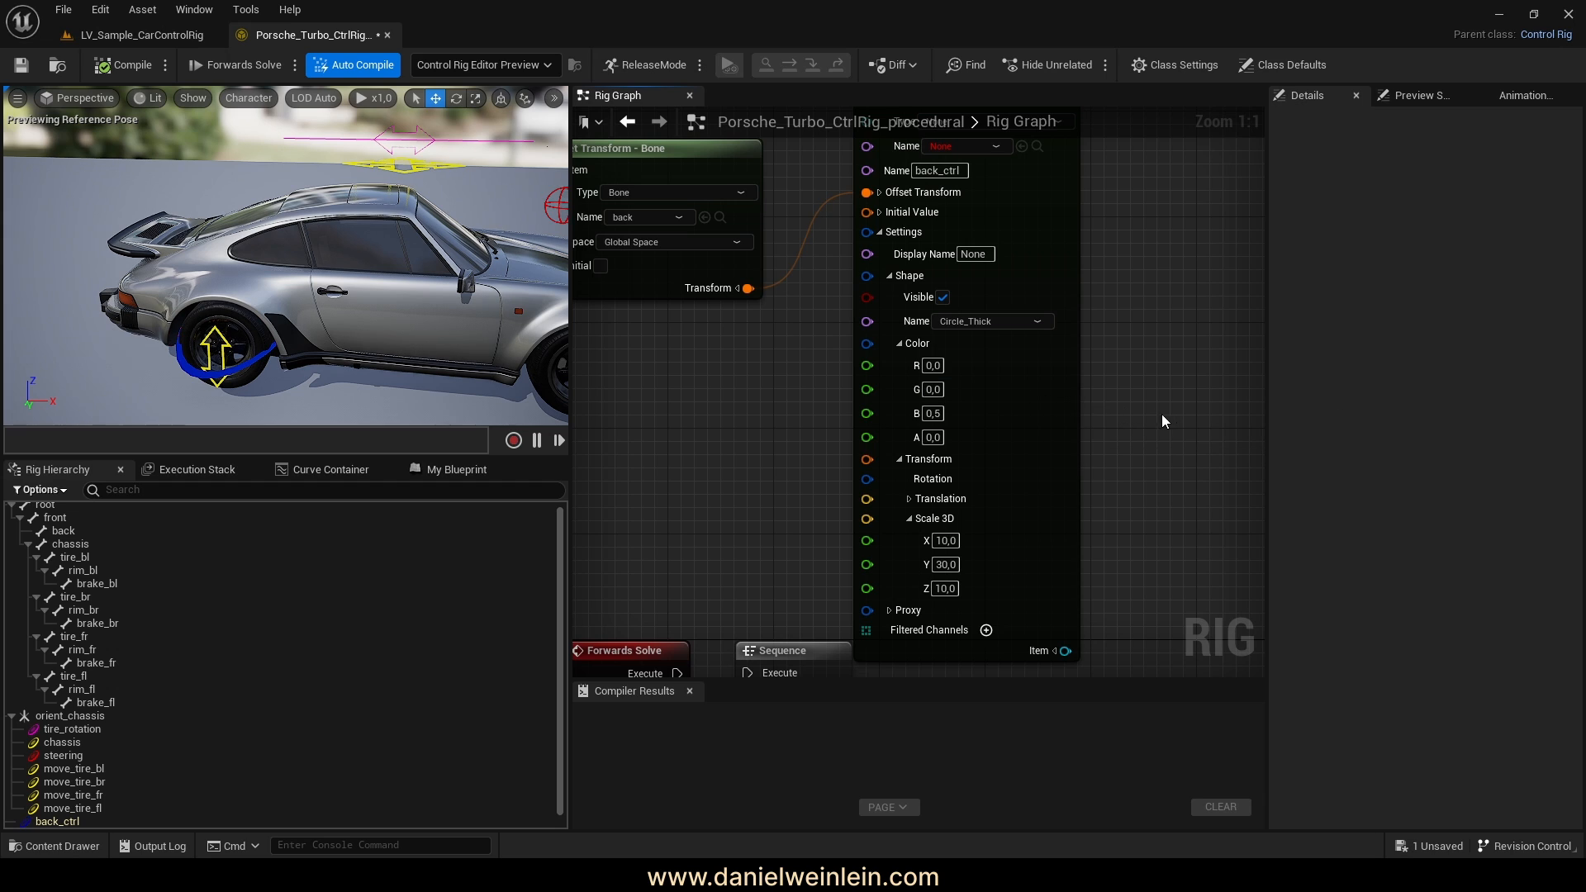
click(934, 413)
text(1)
click(1152, 439)
click(124, 64)
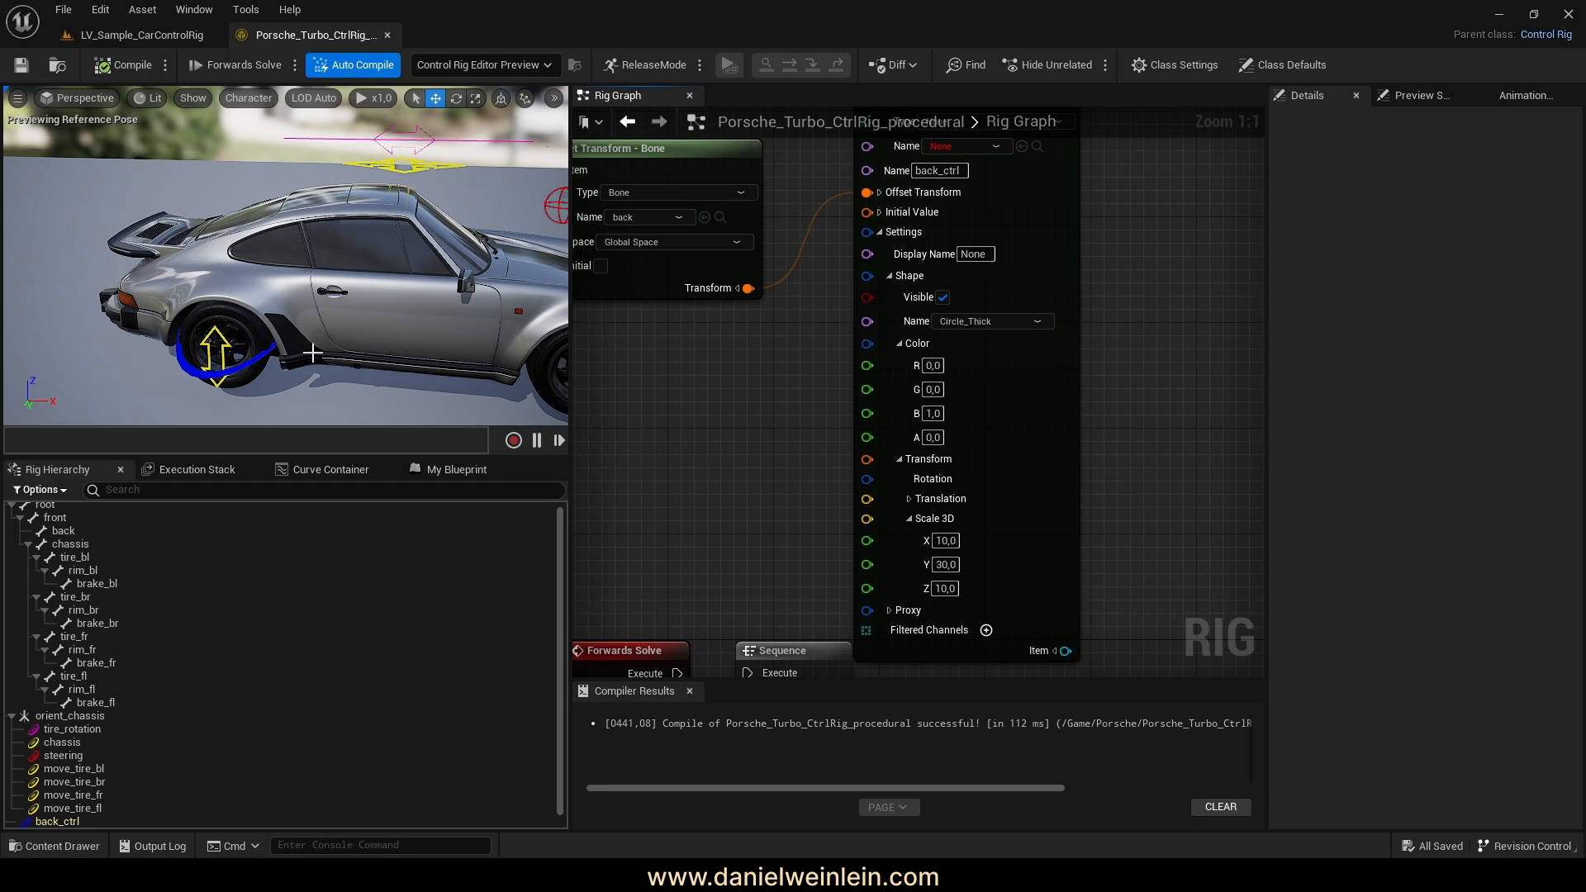
right_drag(1137, 398, 1097, 412)
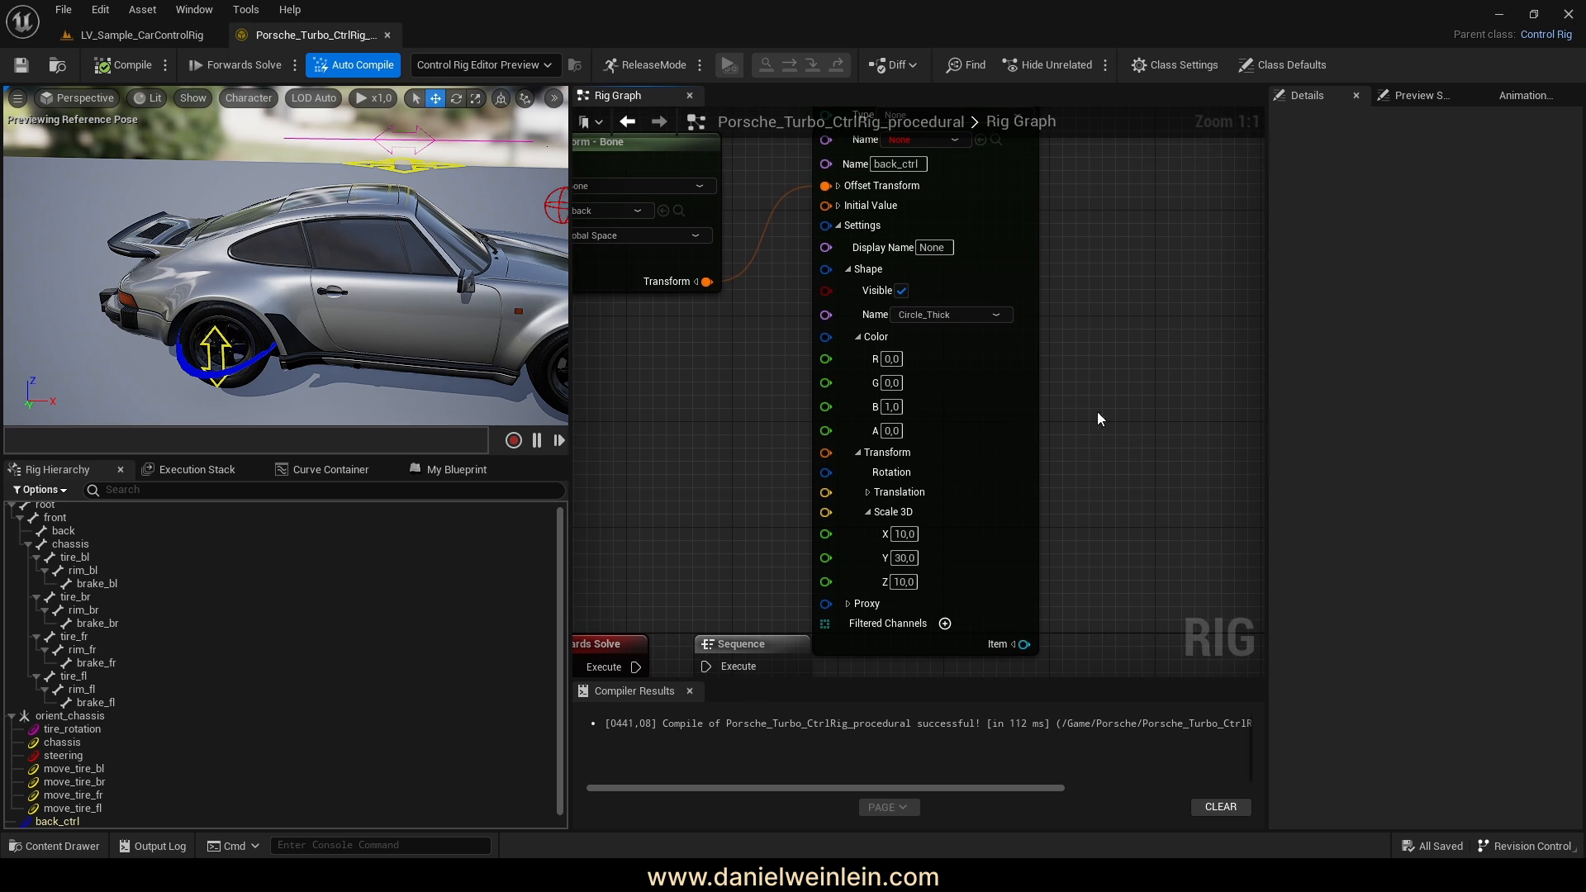
click(857, 337)
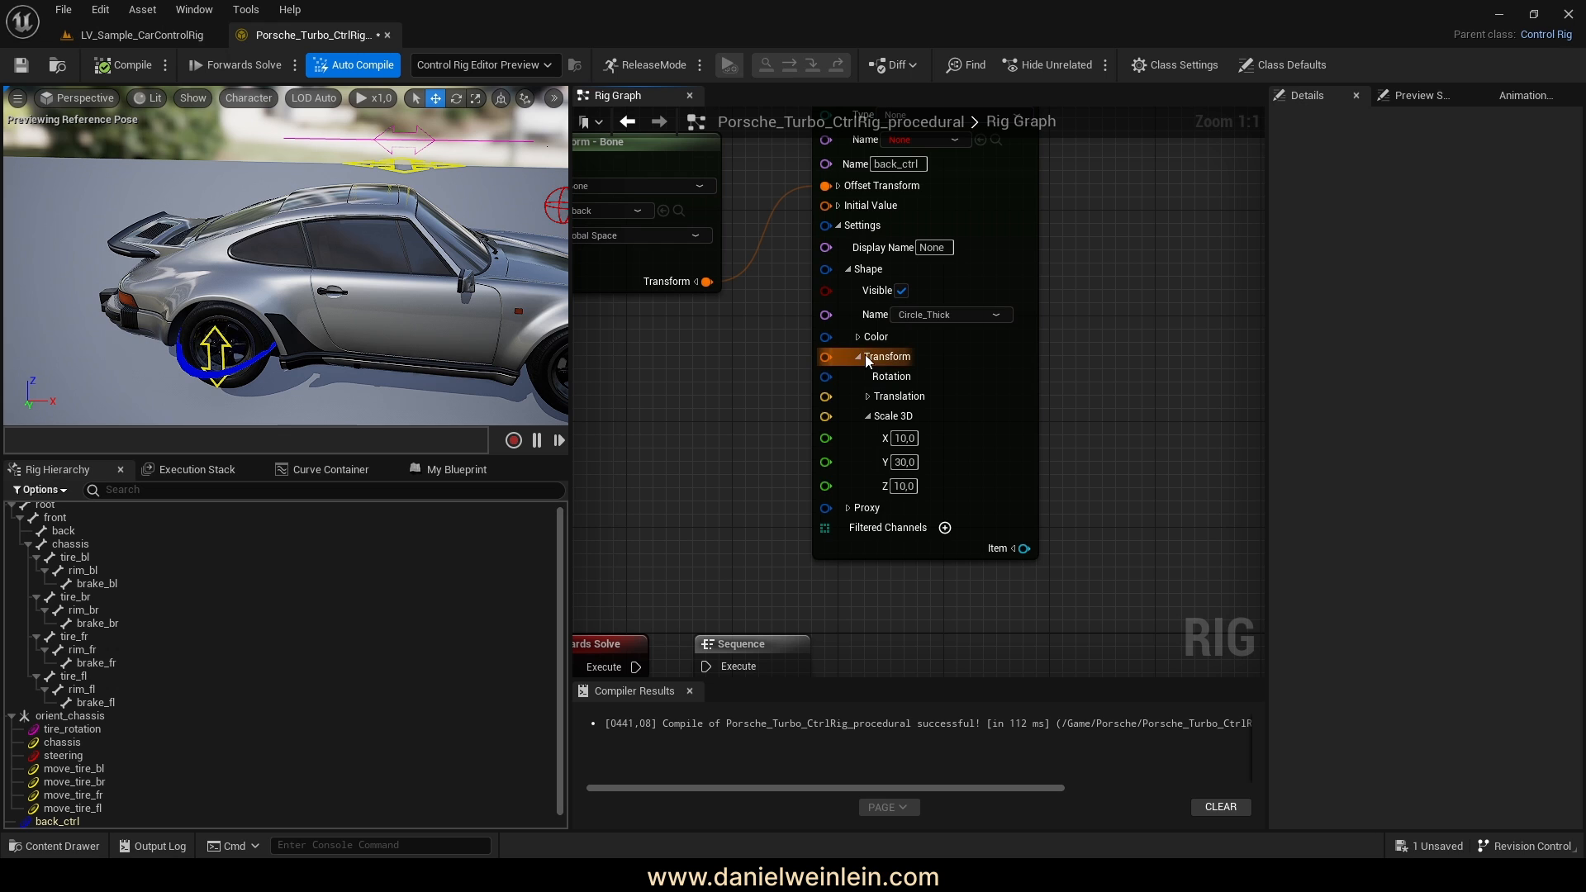
Collapse the Transform pins, zoom out, and drag an execution wire to search 'spawn'
click(857, 355)
right_drag(1047, 418, 873, 580)
scroll(279, 636, down, 1)
right_drag(951, 309, 1007, 323)
scroll(1005, 322, down, 2)
right_drag(1072, 374, 1025, 374)
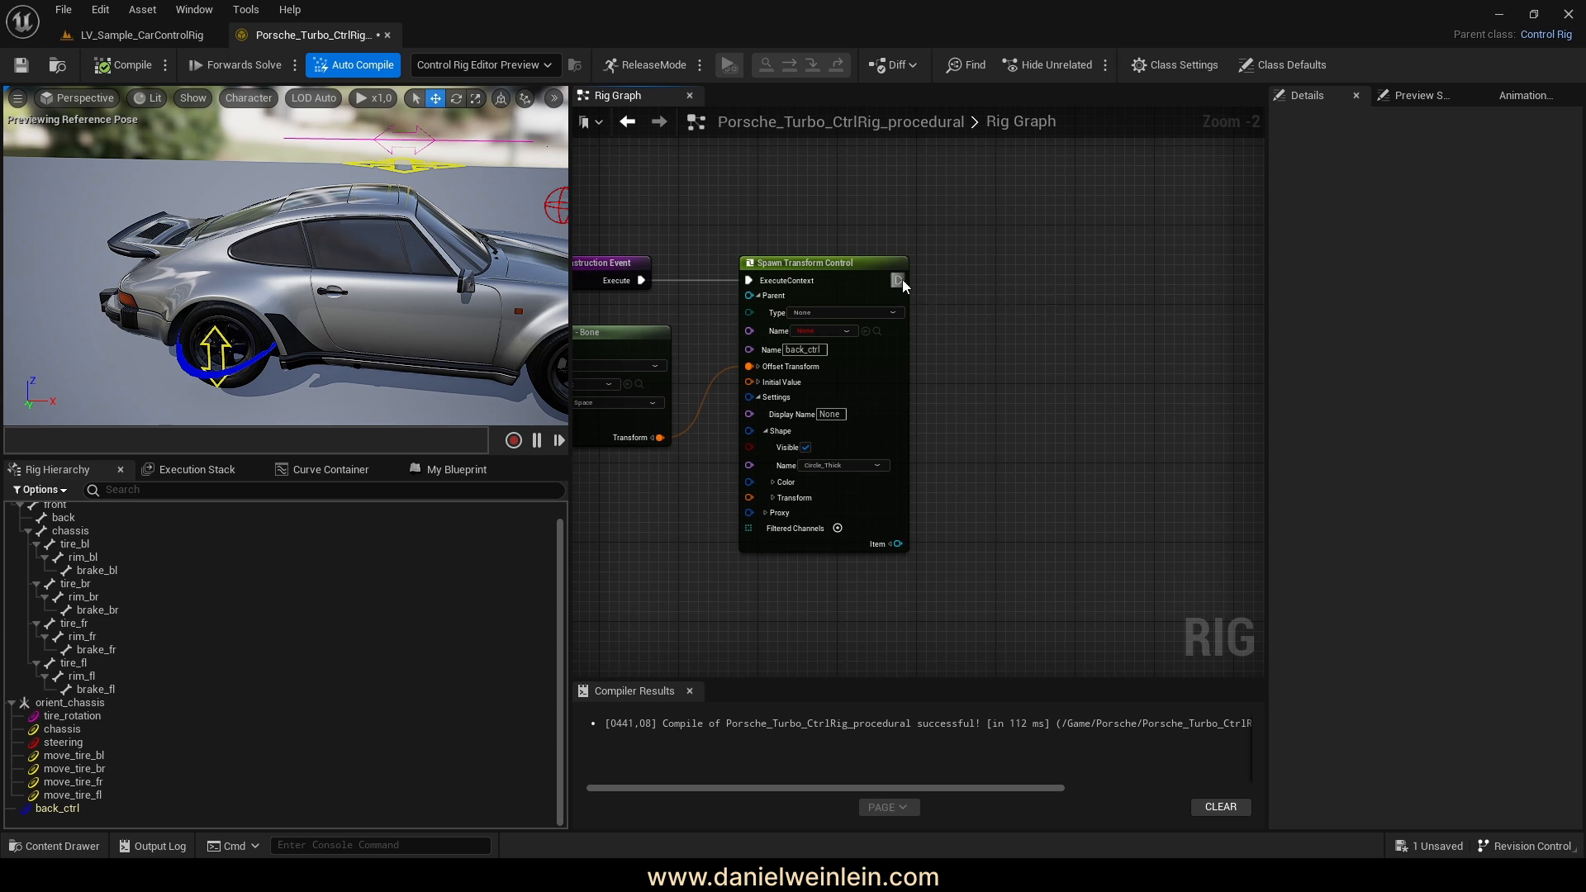
drag(900, 280, 989, 315)
text(spawn)
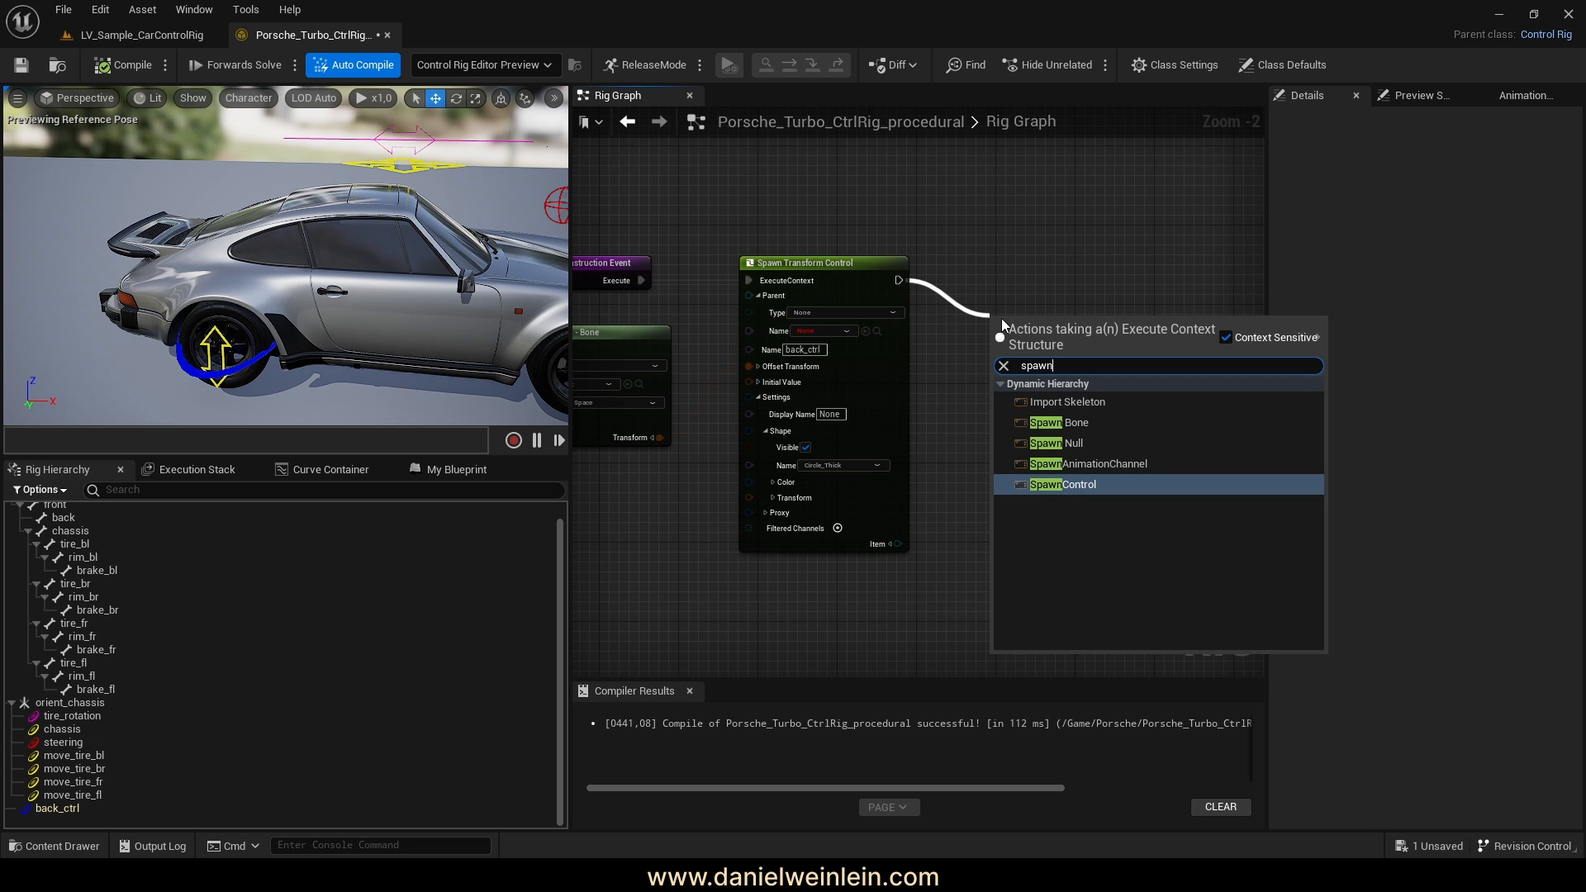
Add a Spawn Null aligned after the control and set its Parent Type to None
click(1073, 443)
right_drag(1070, 378, 915, 398)
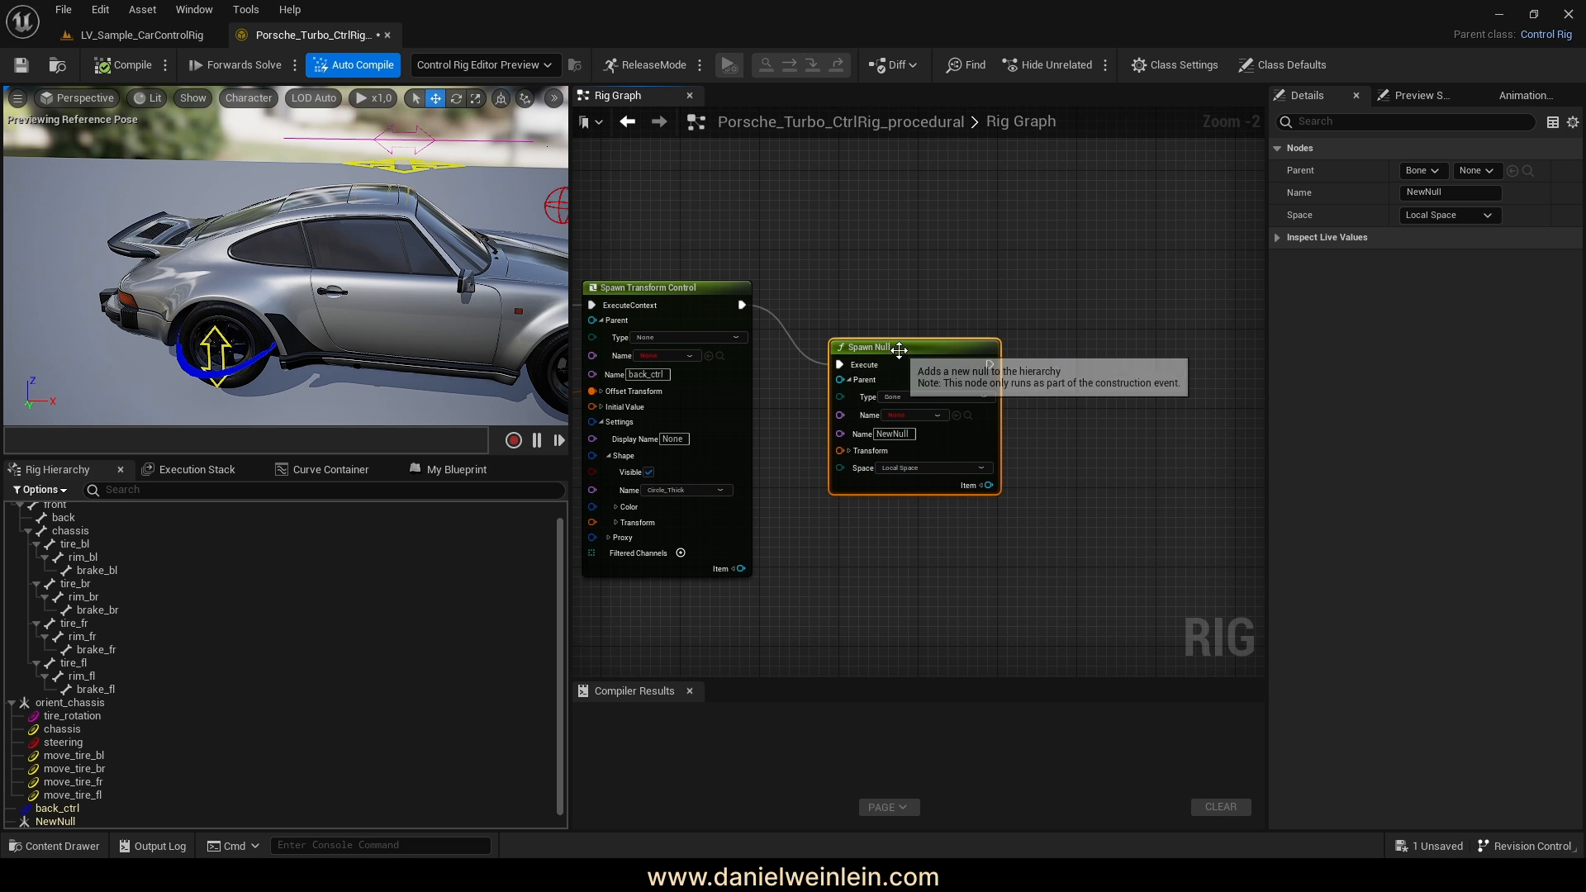
drag(906, 348, 924, 292)
scroll(1069, 380, up, 2)
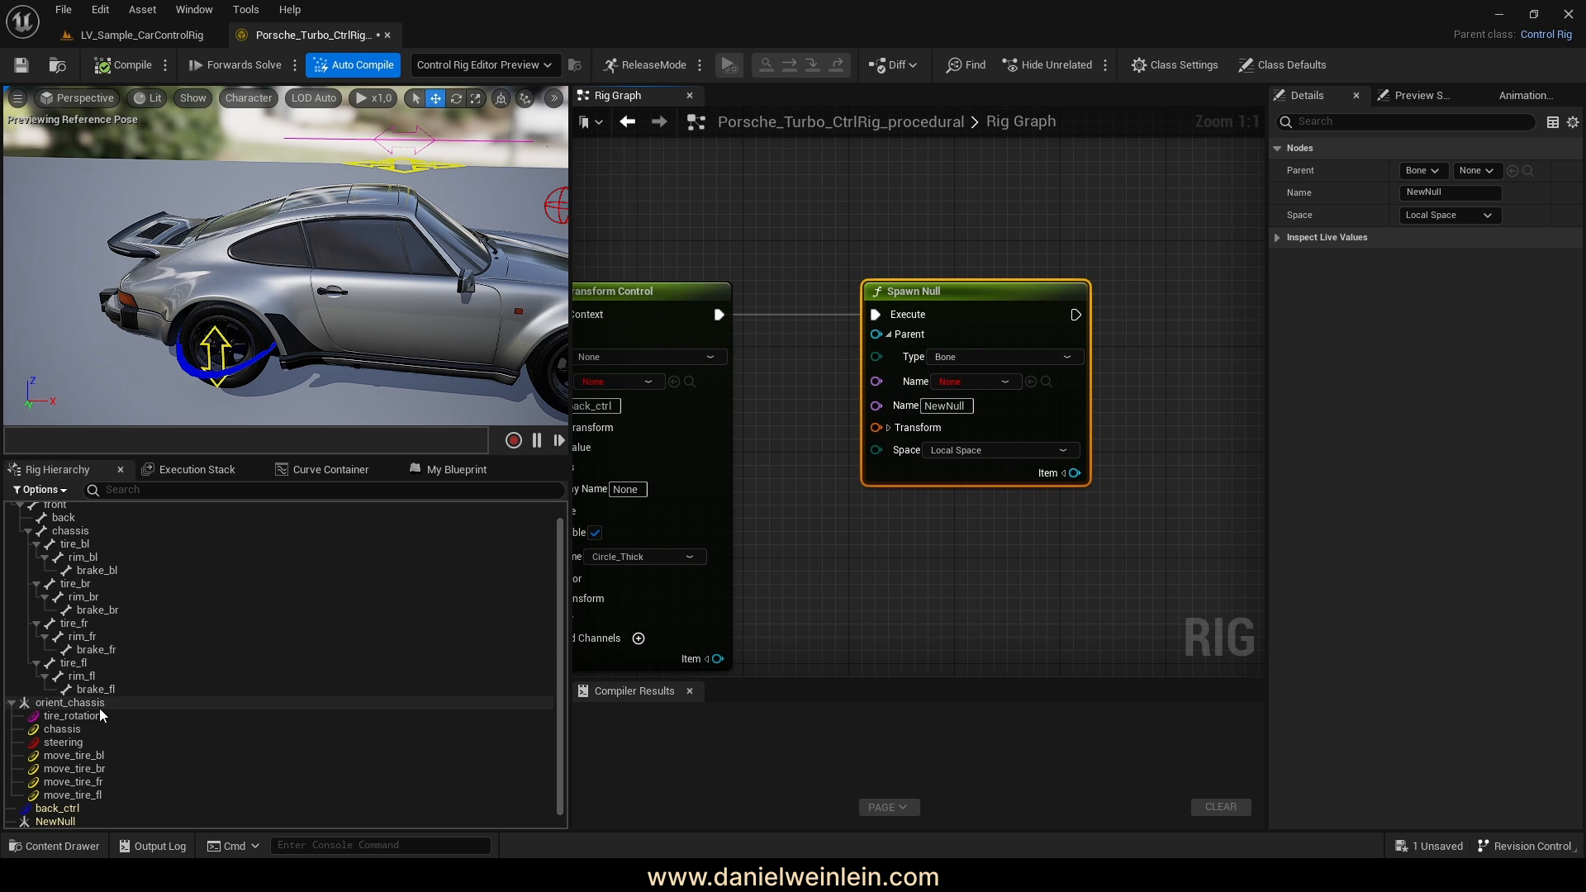
click(980, 358)
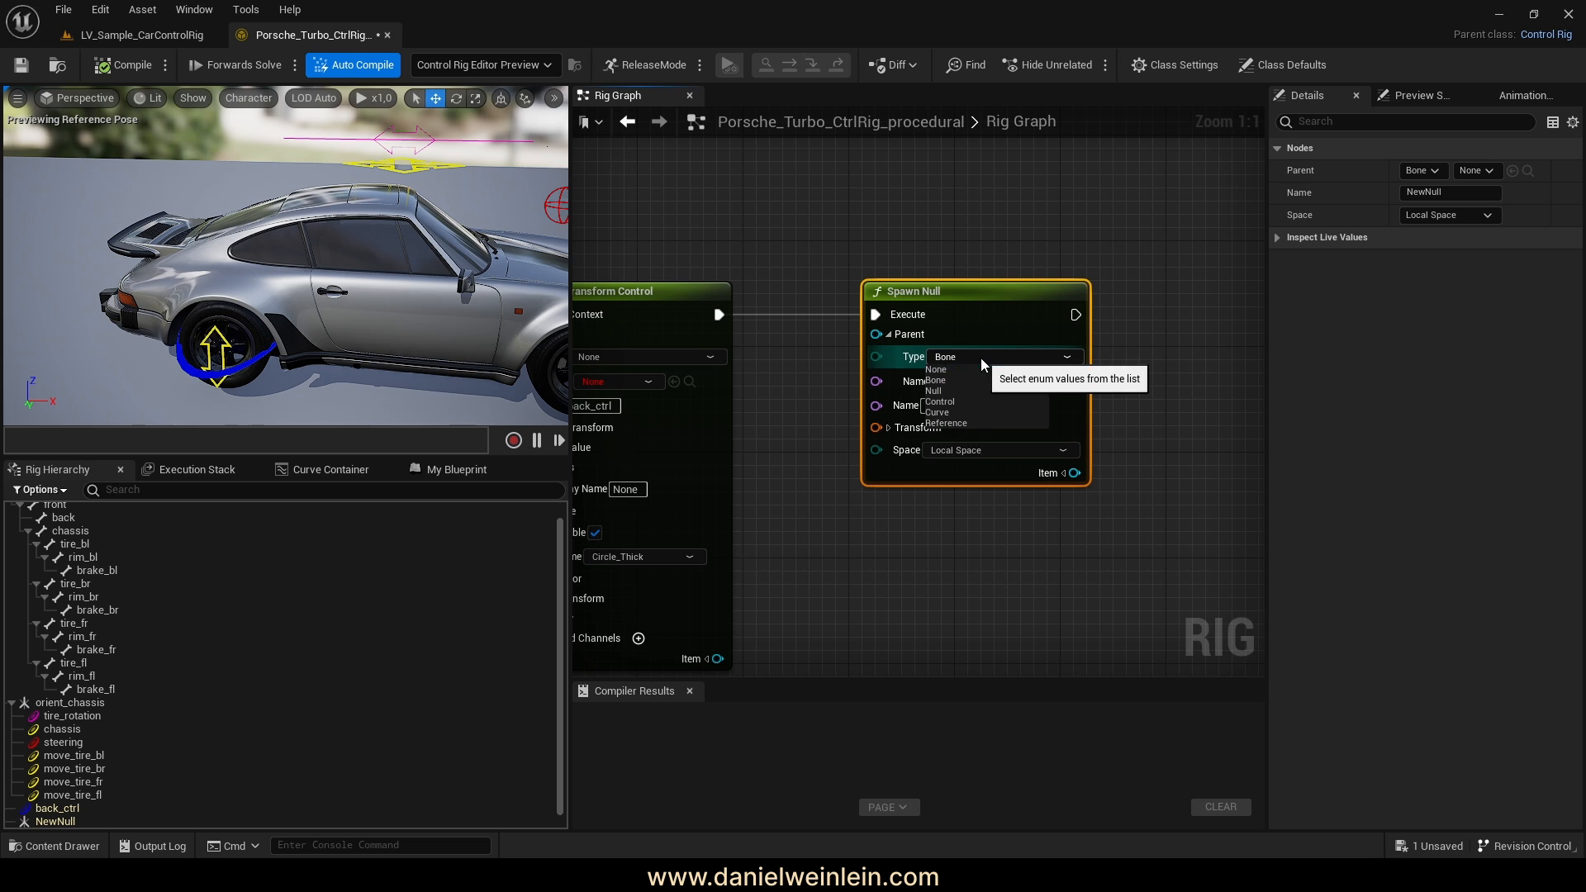
click(936, 370)
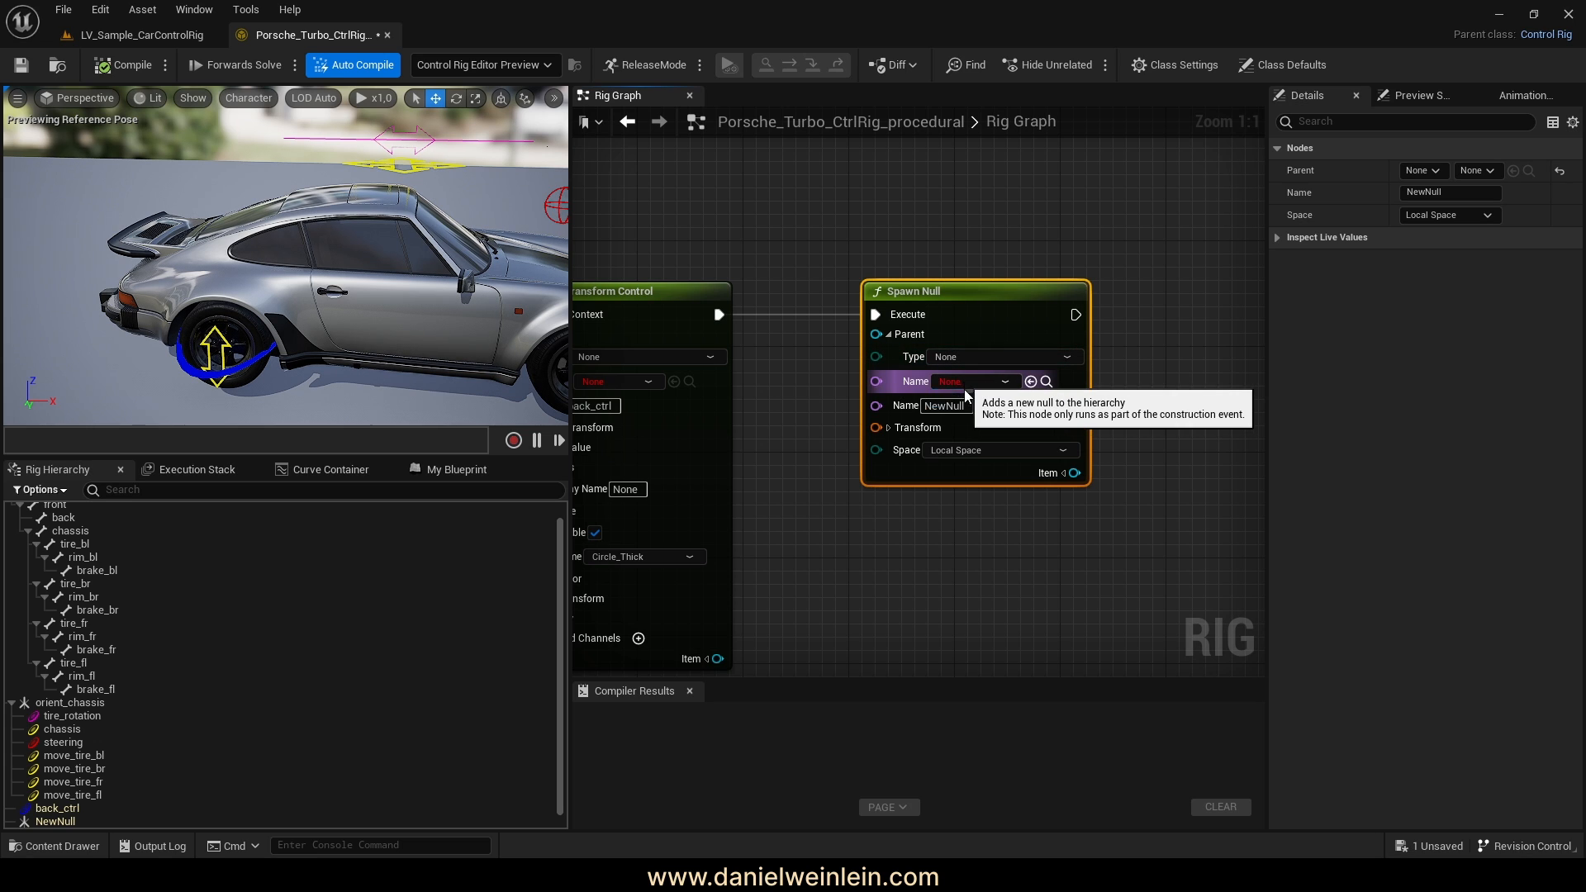
Rename the null to orient_chassis and move the node further right
click(943, 406)
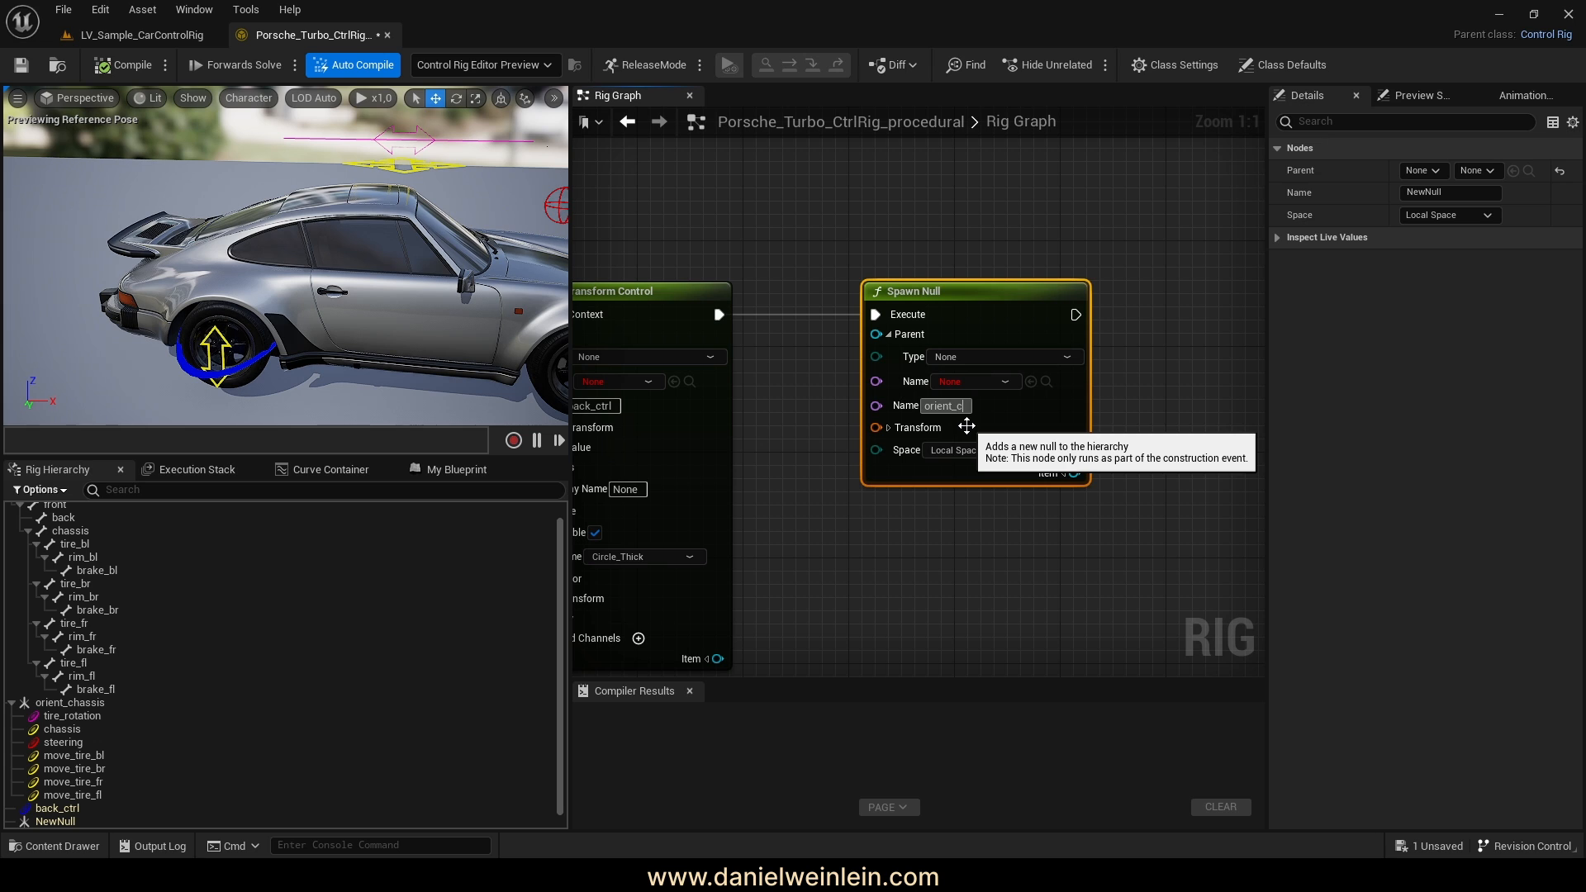
text(orient_chassis)
key(Return)
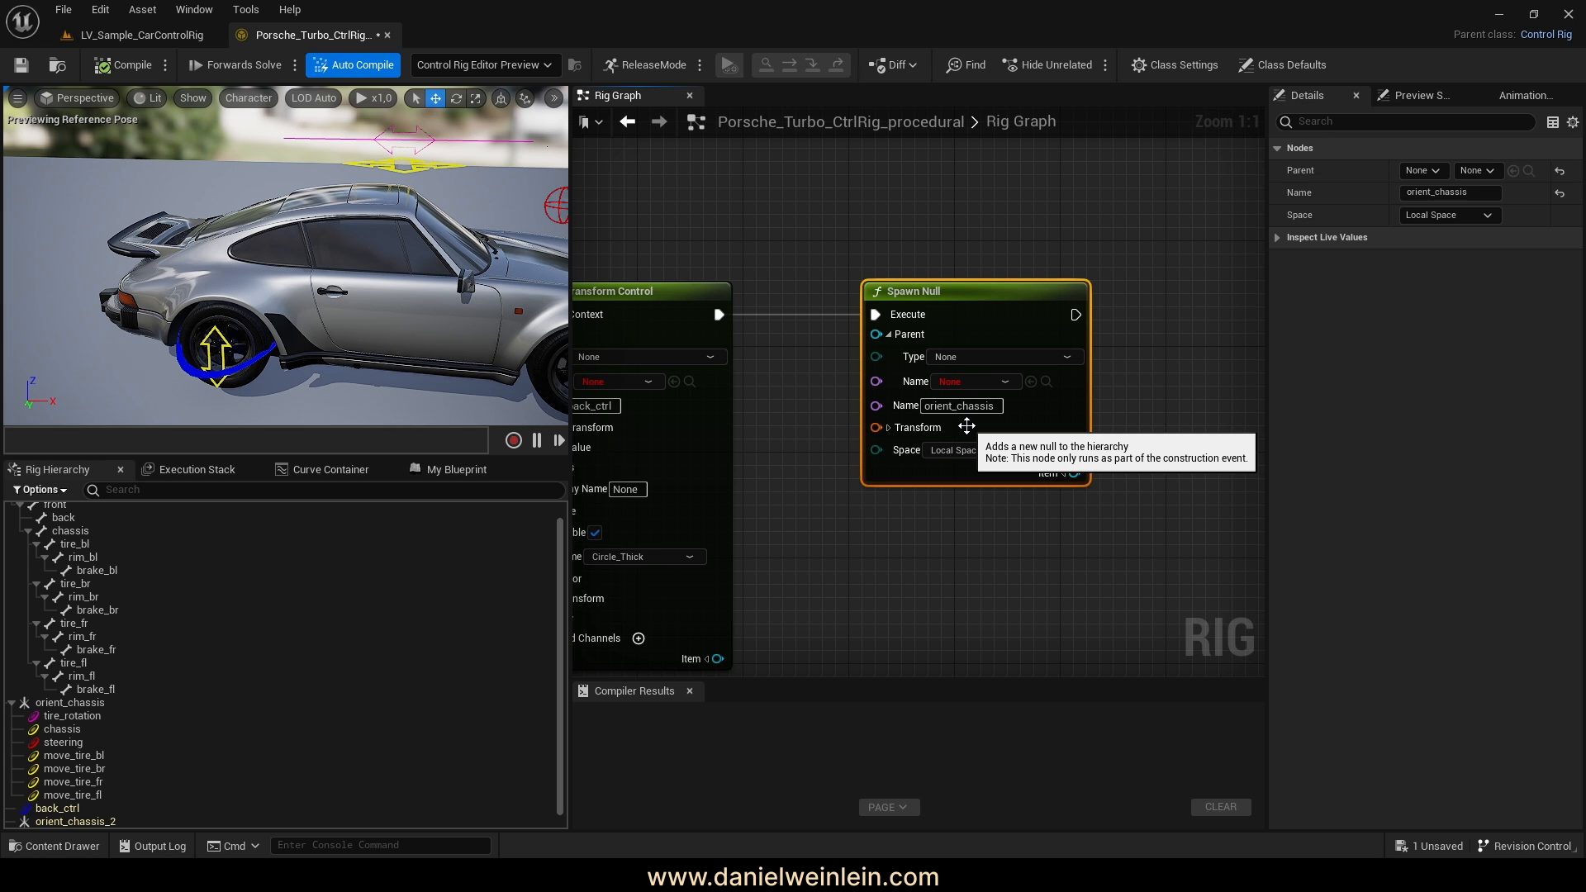
click(1070, 567)
right_drag(1063, 561, 1089, 485)
drag(965, 218, 1031, 220)
scroll(135, 677, up, 2)
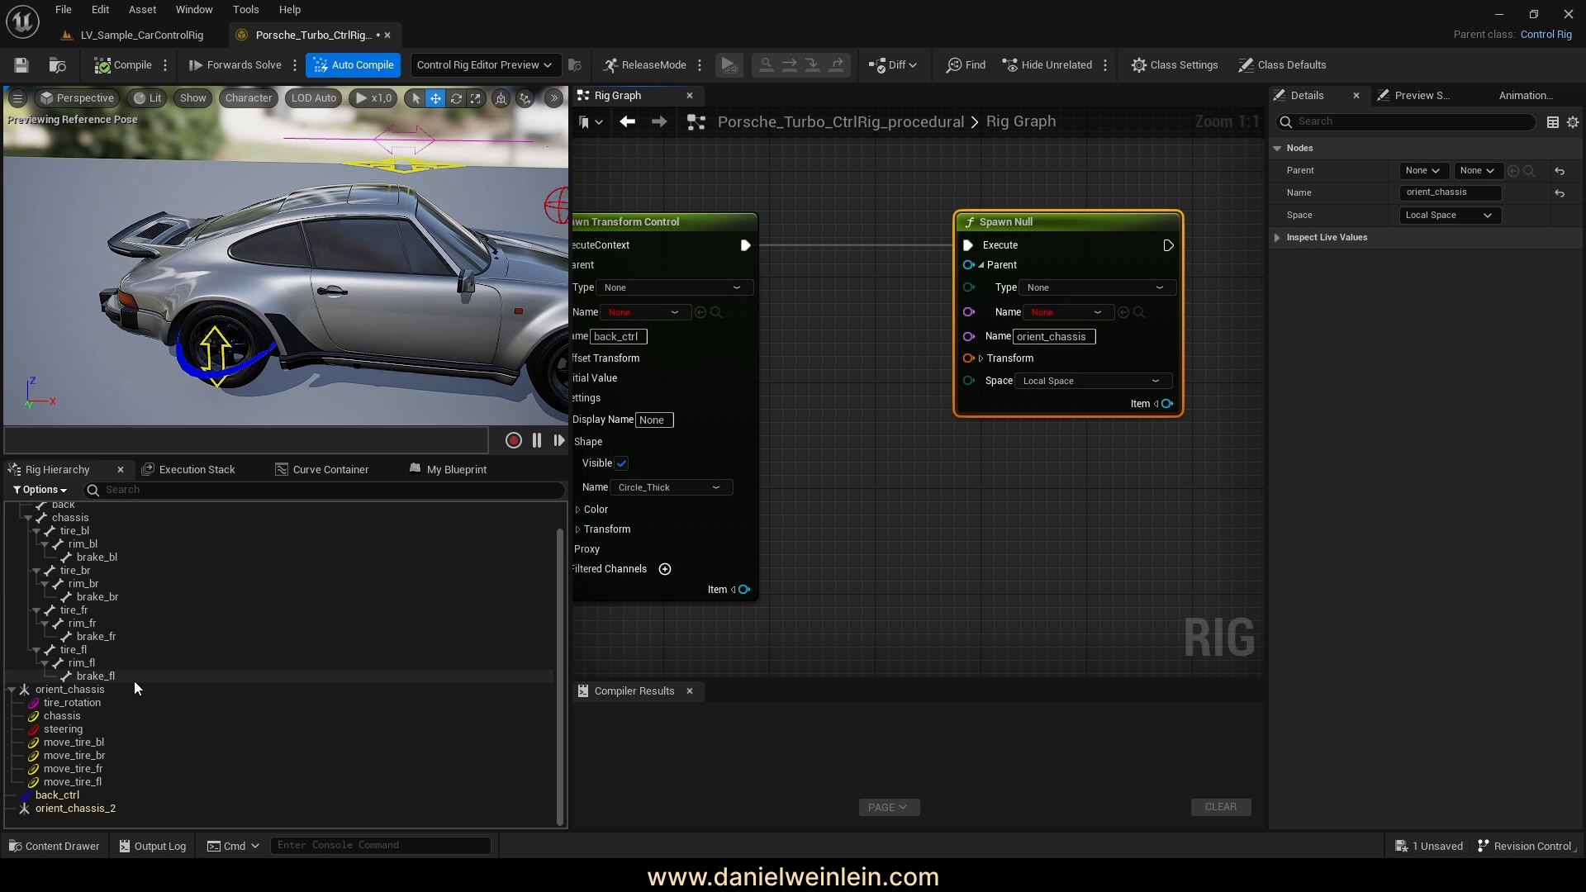
click(59, 550)
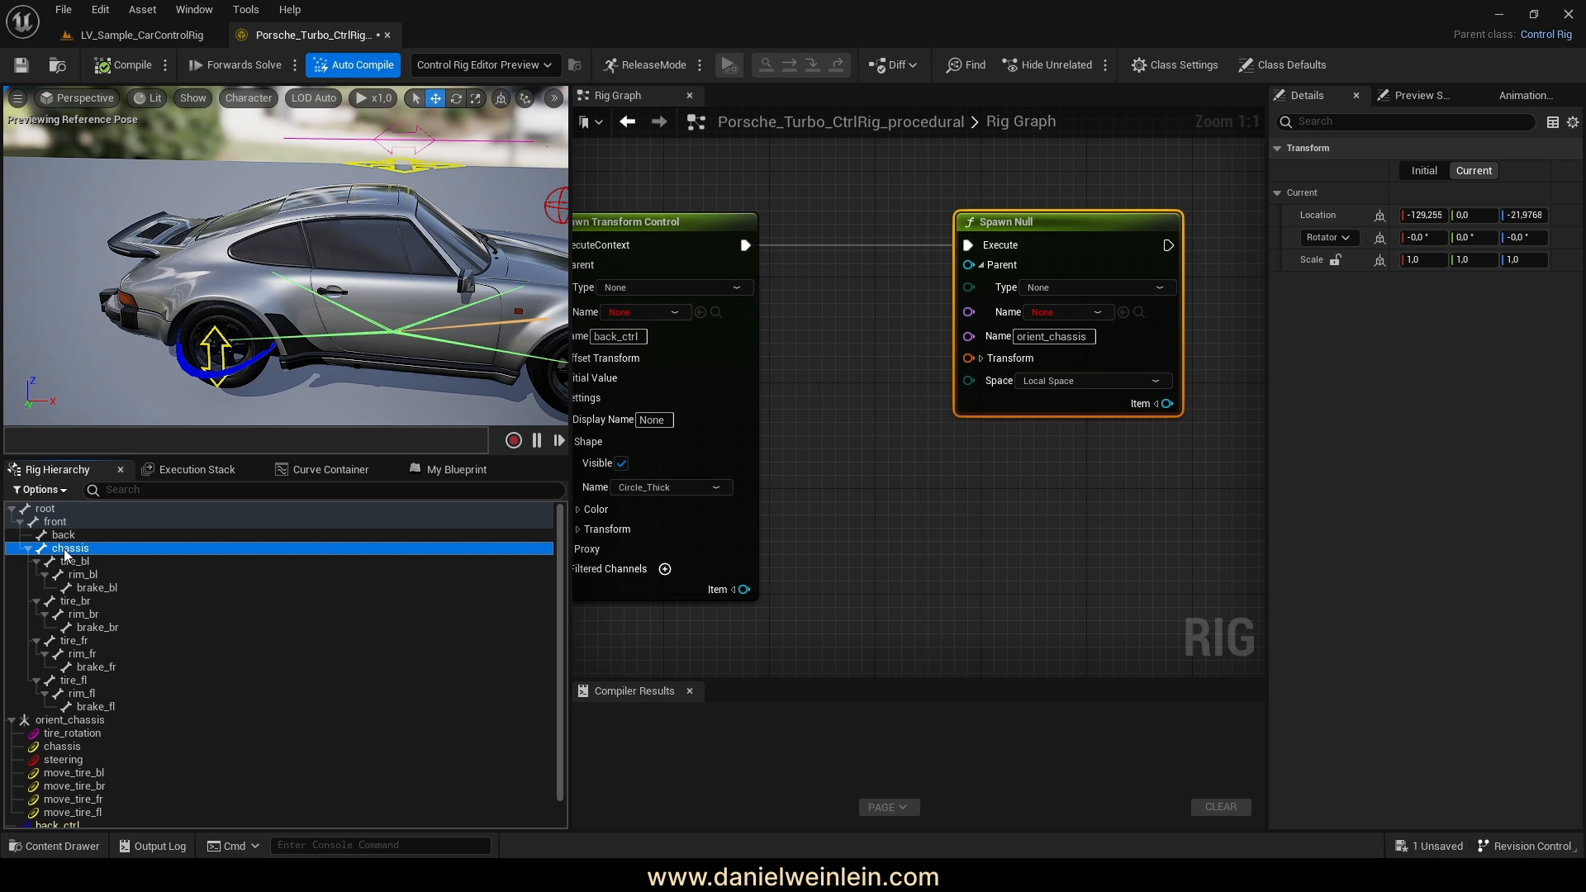
Add a chassis-bone Get Transform node wired into the Spawn Null's Transform pin
drag(64, 555, 816, 426)
click(884, 434)
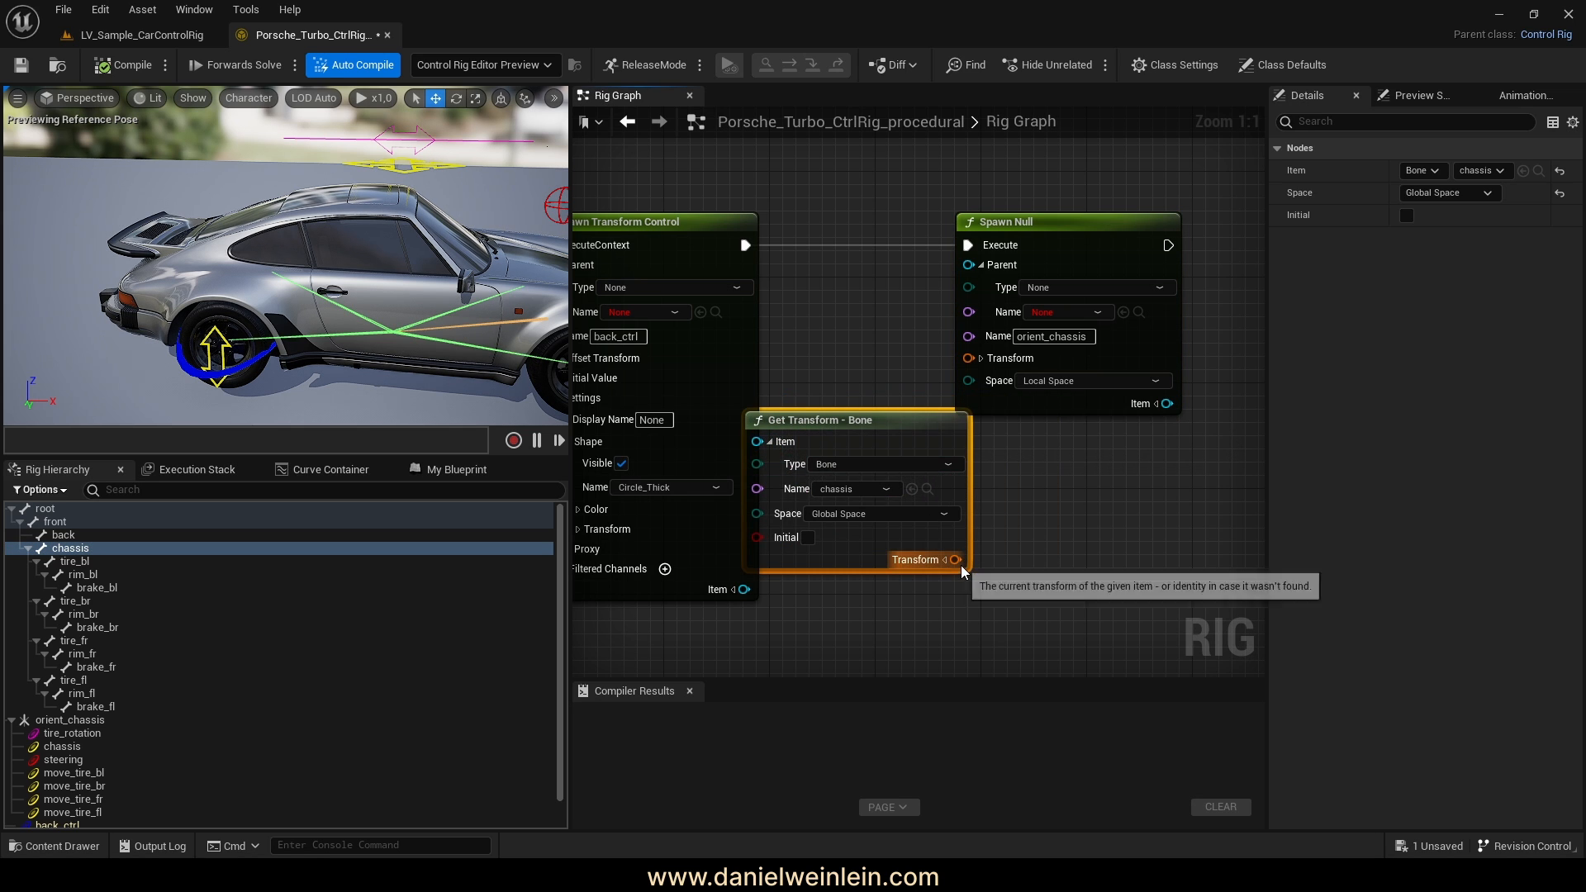
drag(955, 559, 968, 355)
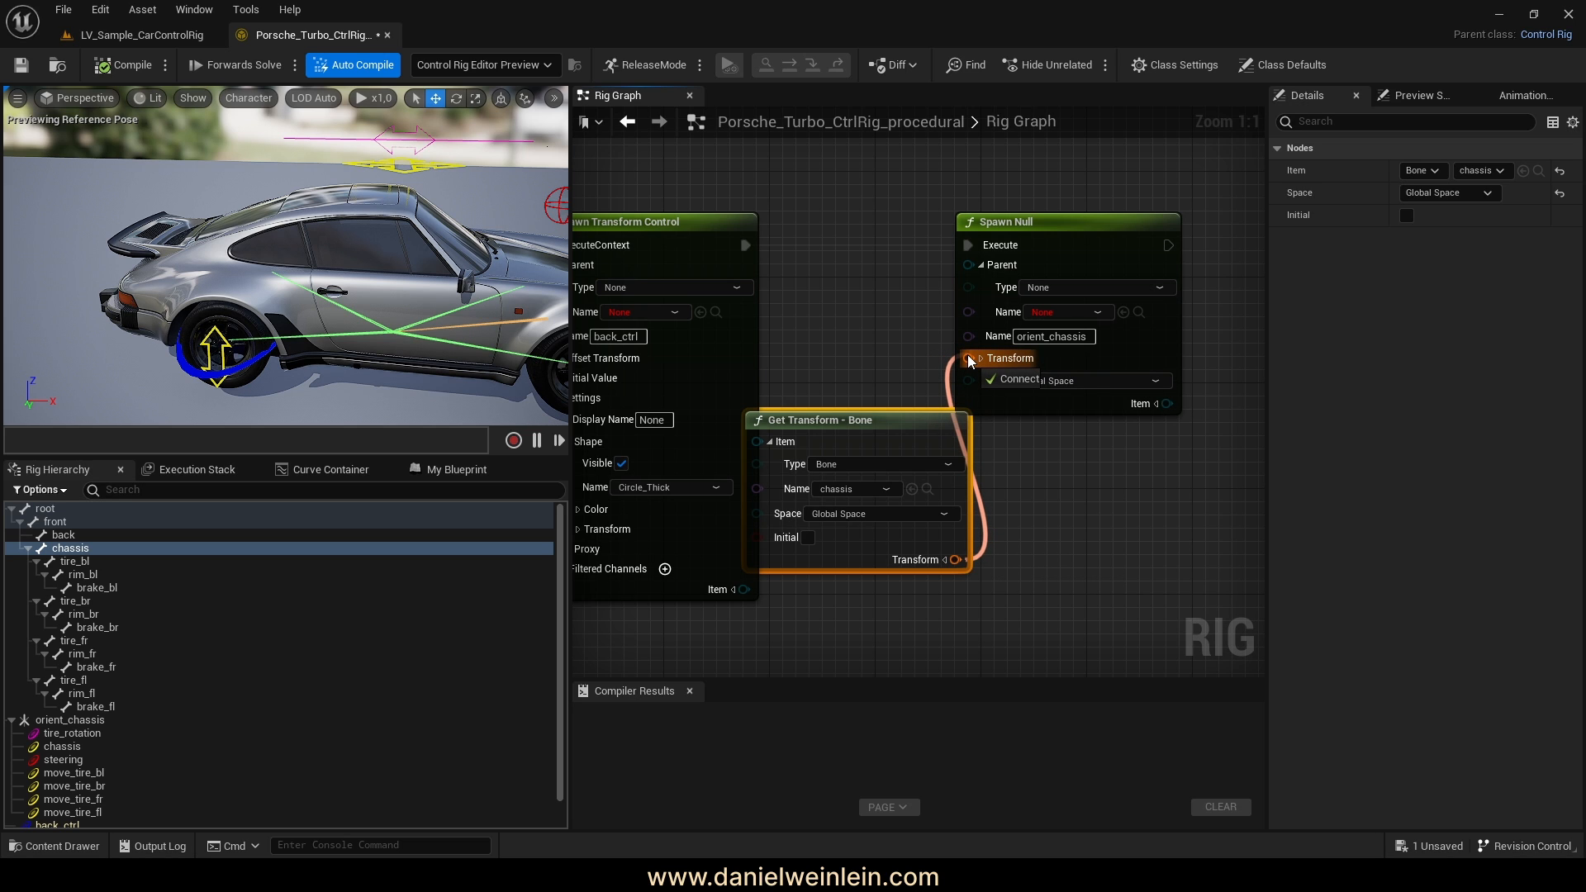
drag(874, 429, 857, 458)
click(782, 454)
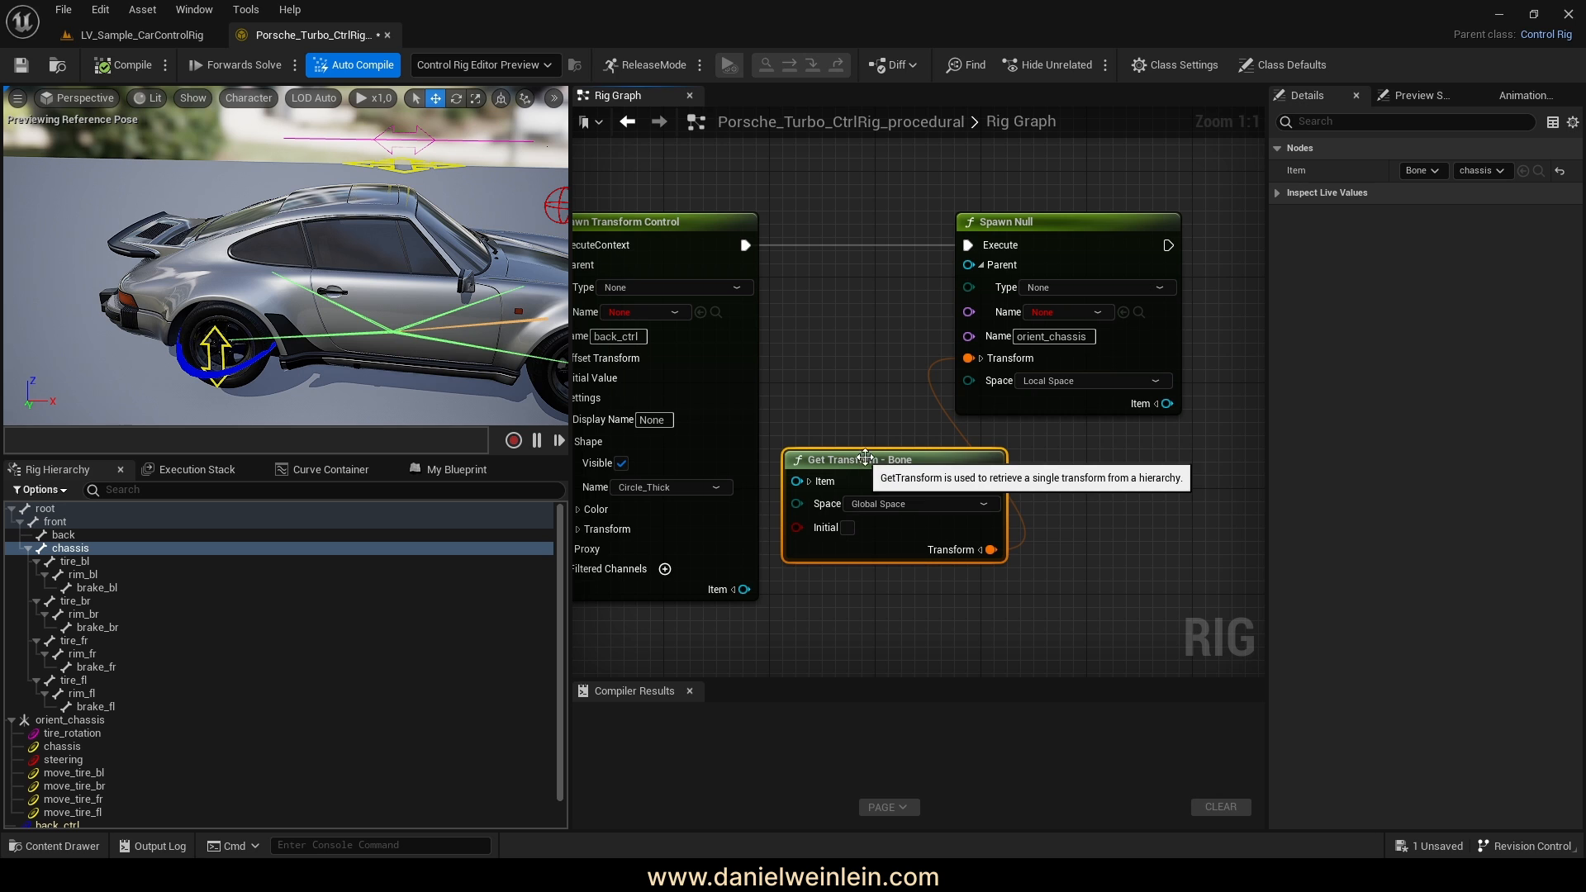
right_drag(1092, 458, 985, 453)
Move the Spawn Null right, then select orient_chassis_2 and view the whole car
right_click(962, 457)
key(Escape)
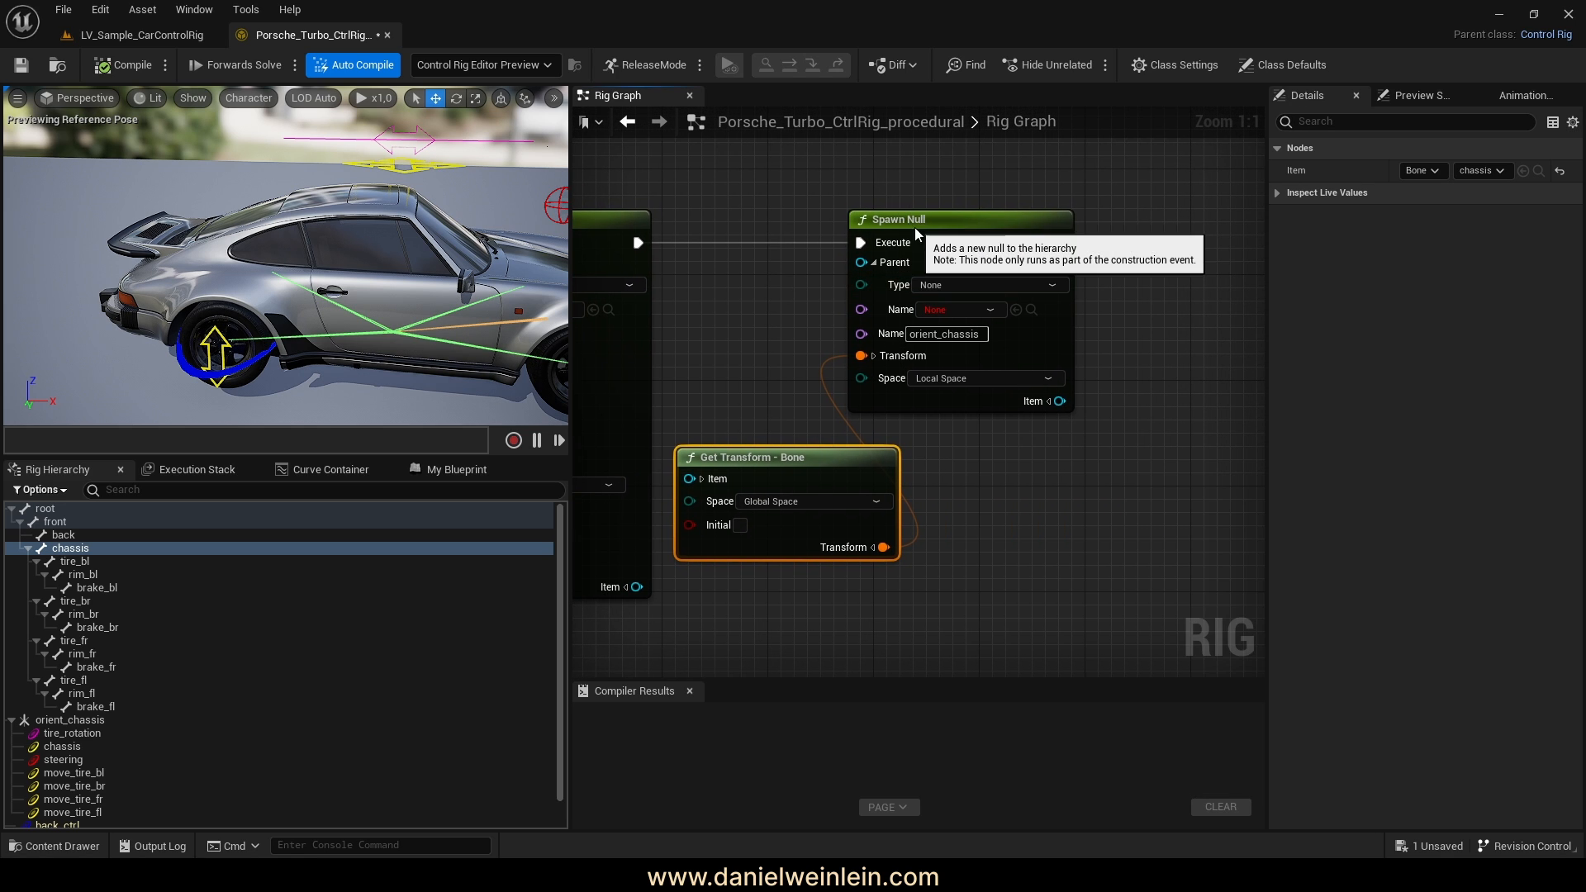
drag(911, 236, 989, 236)
scroll(73, 669, down, 1)
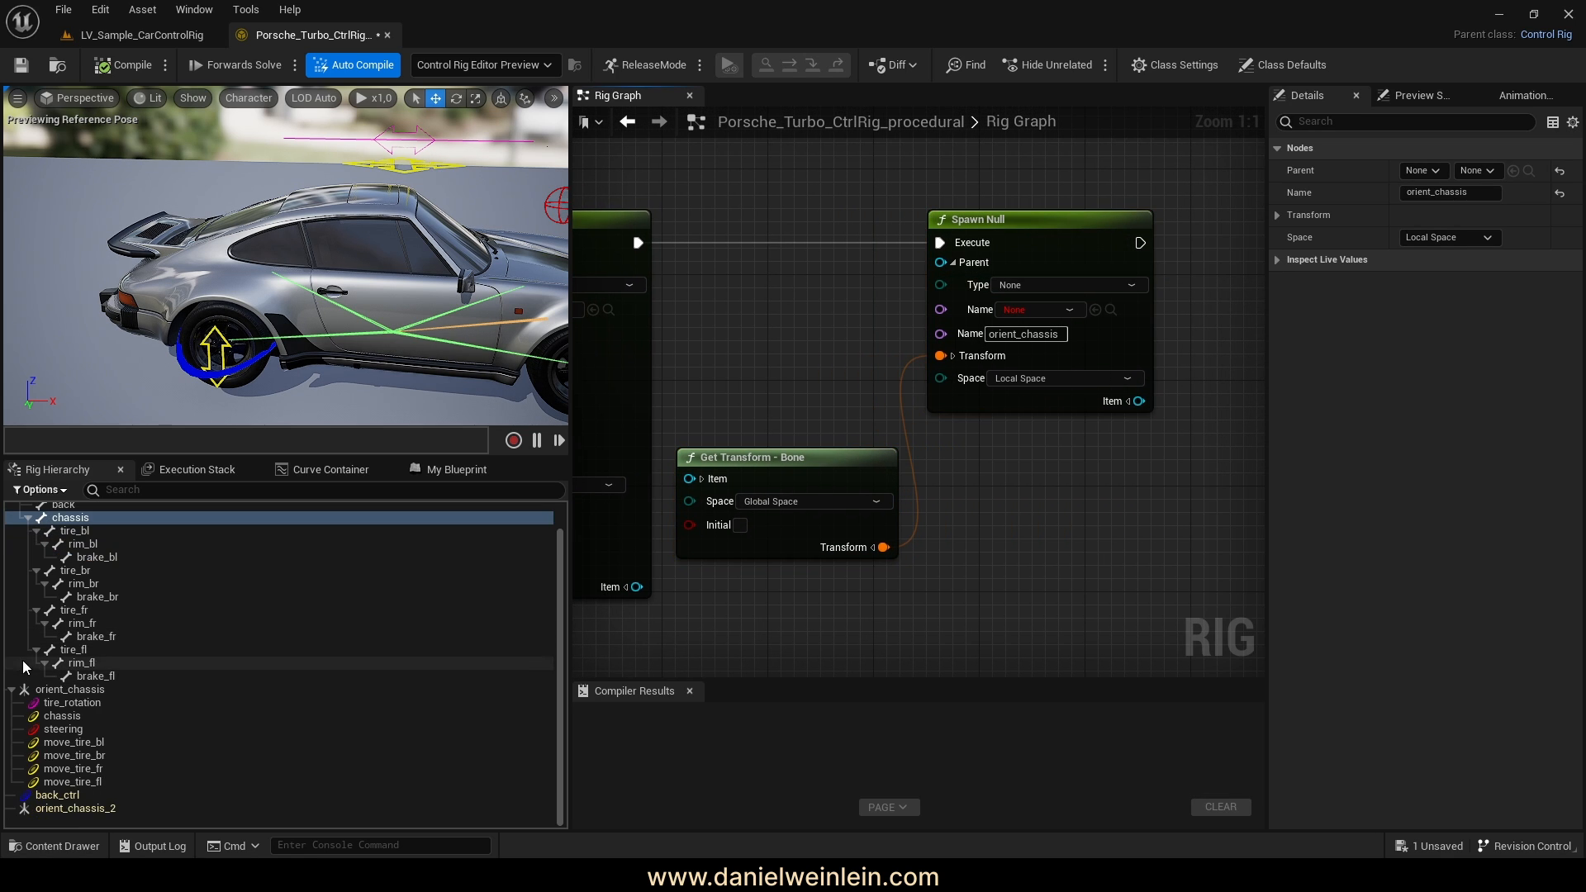
click(73, 808)
right_drag(262, 356, 342, 316)
Preview the Construction Event solve mode and fly the camera around the car
key(s)
key(w)
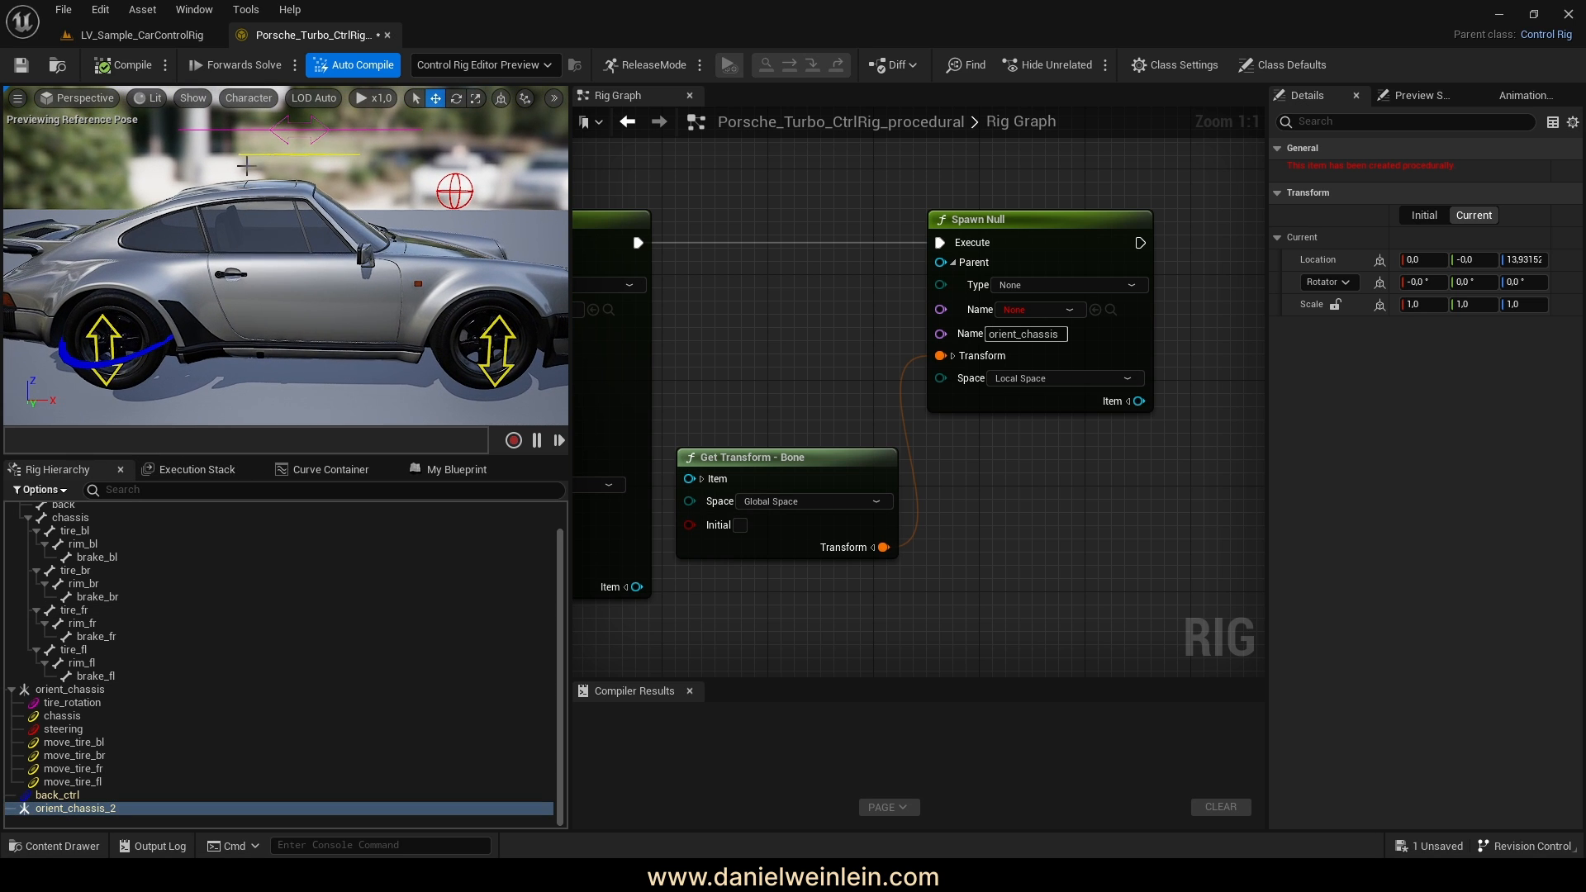
click(295, 65)
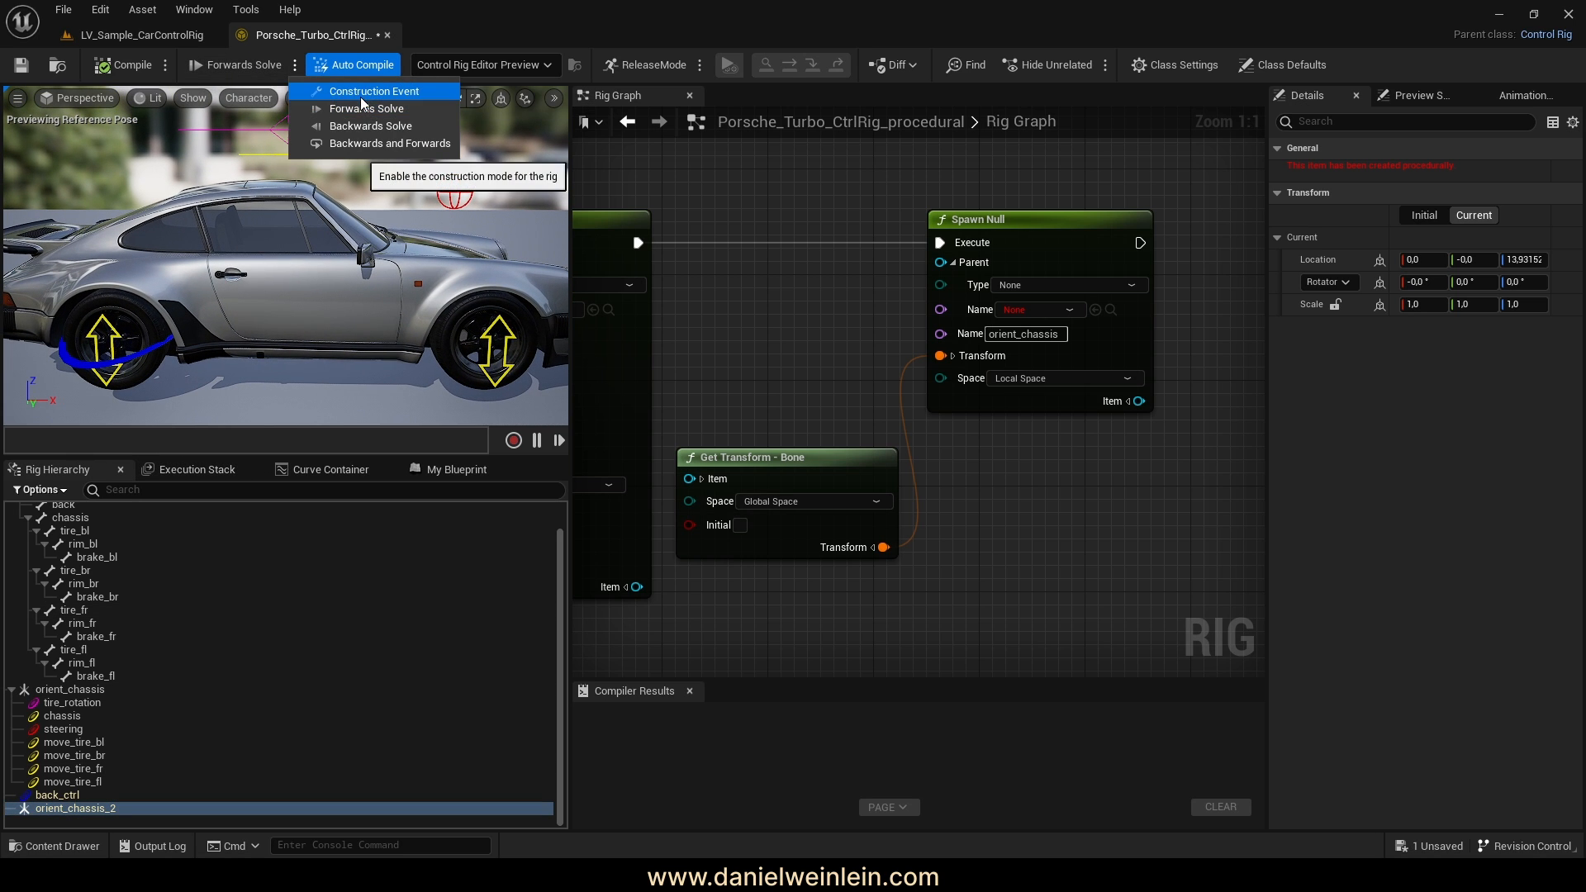
click(350, 95)
right_drag(368, 274, 417, 318)
key(w)
key(w)
key(a)
Check back_ctrl and orient_chassis in the viewport, then switch back to Forwards Solve
click(57, 795)
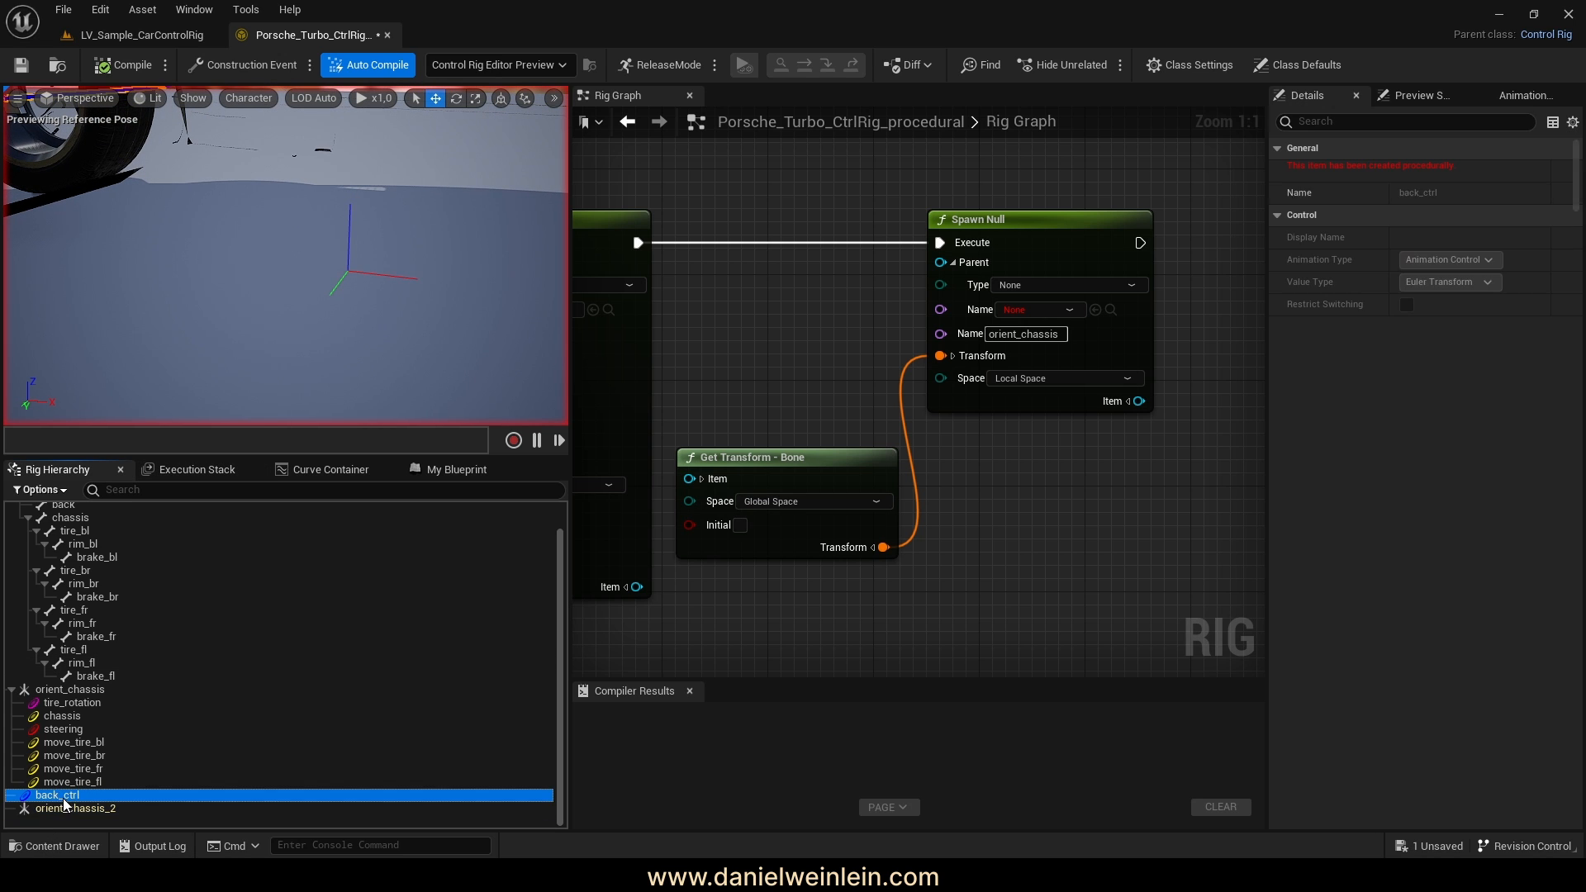
click(70, 808)
key(s)
right_drag(296, 249, 276, 224)
key(s)
key(w)
key(w)
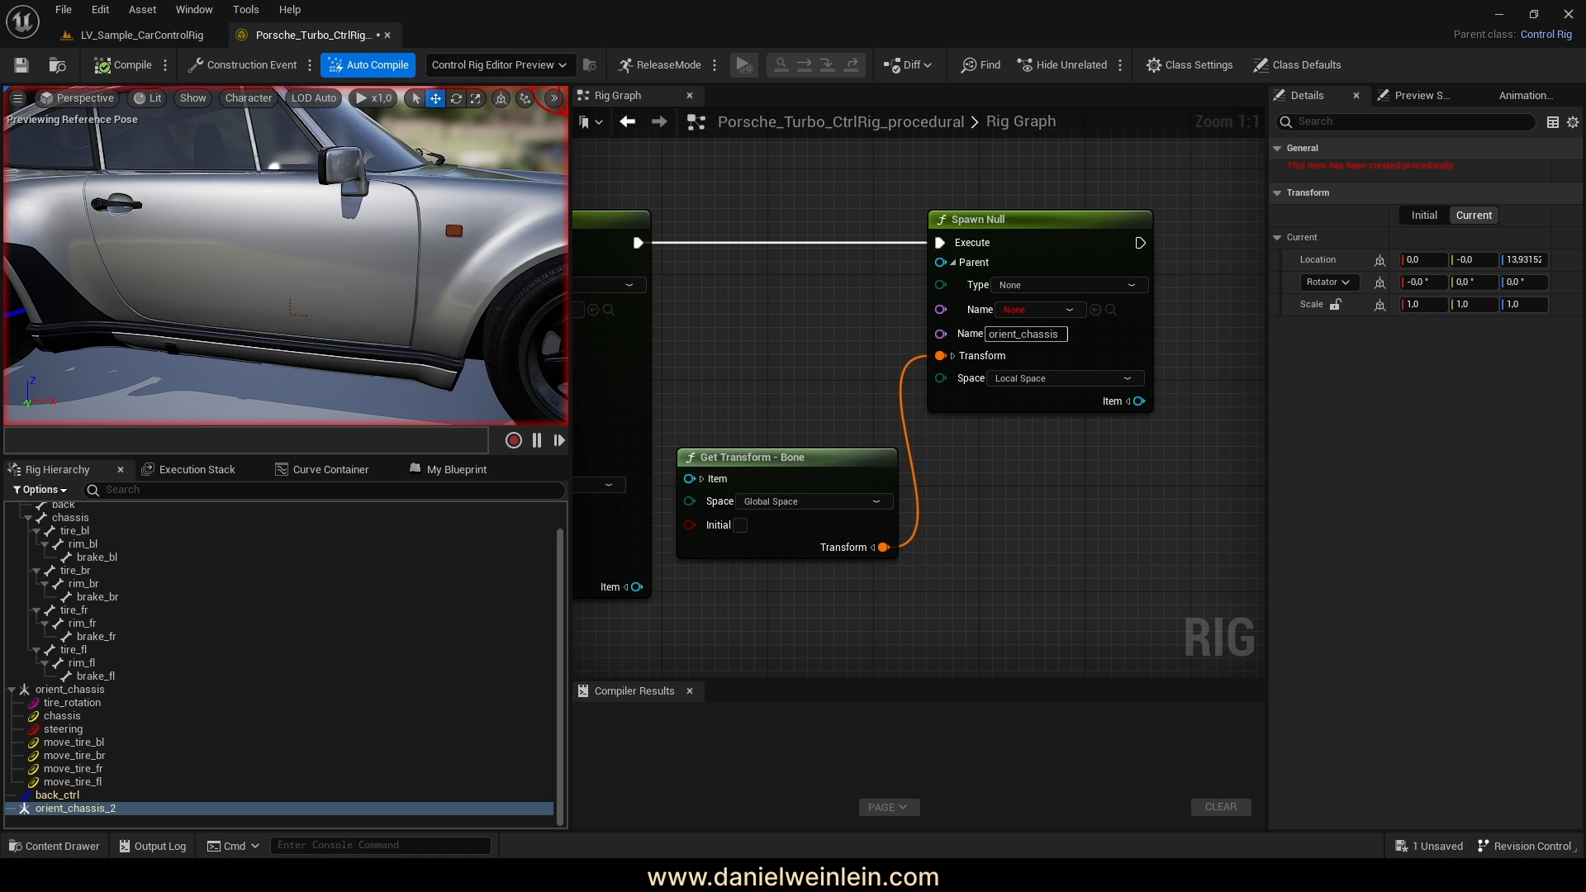
click(308, 66)
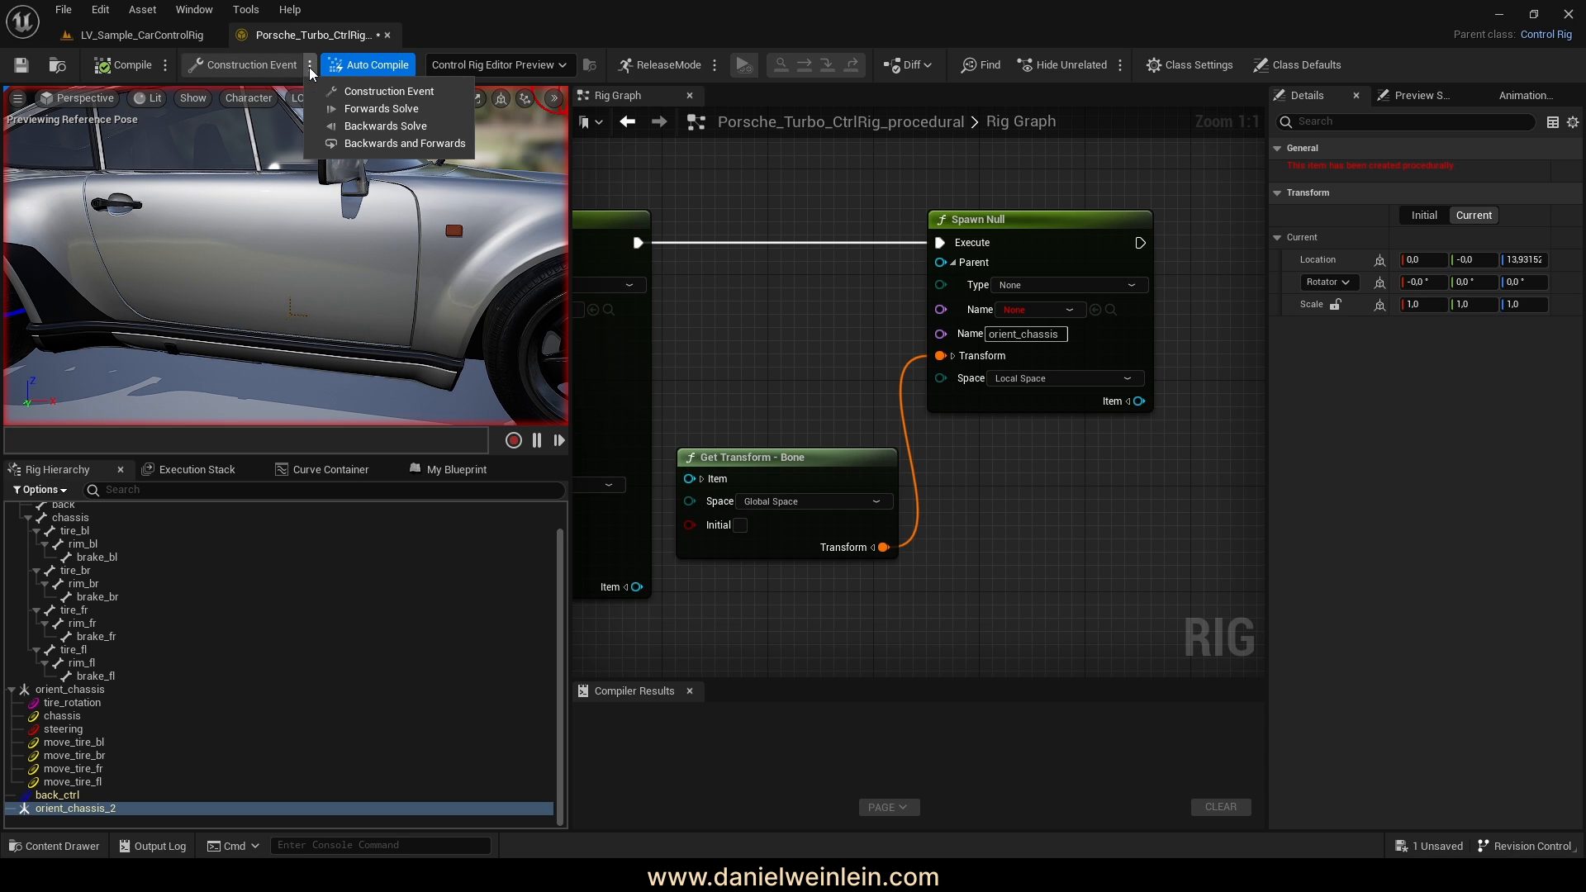
click(381, 108)
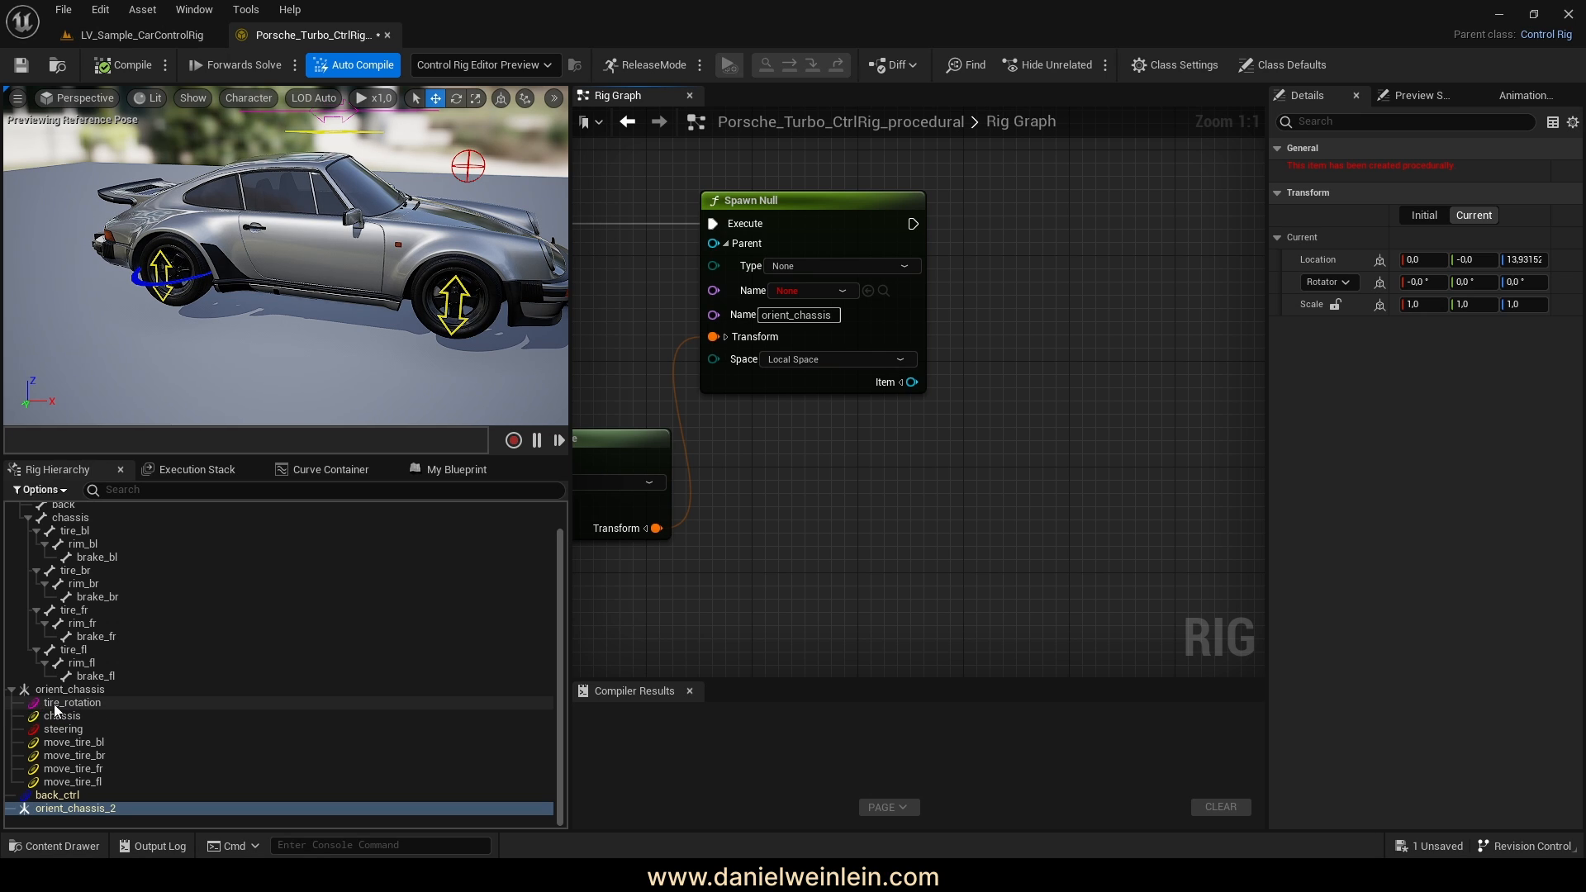
Review tire_rotation's settings and drag a wire from Spawn Null's Execute to the action list
right_drag(1147, 422, 1085, 446)
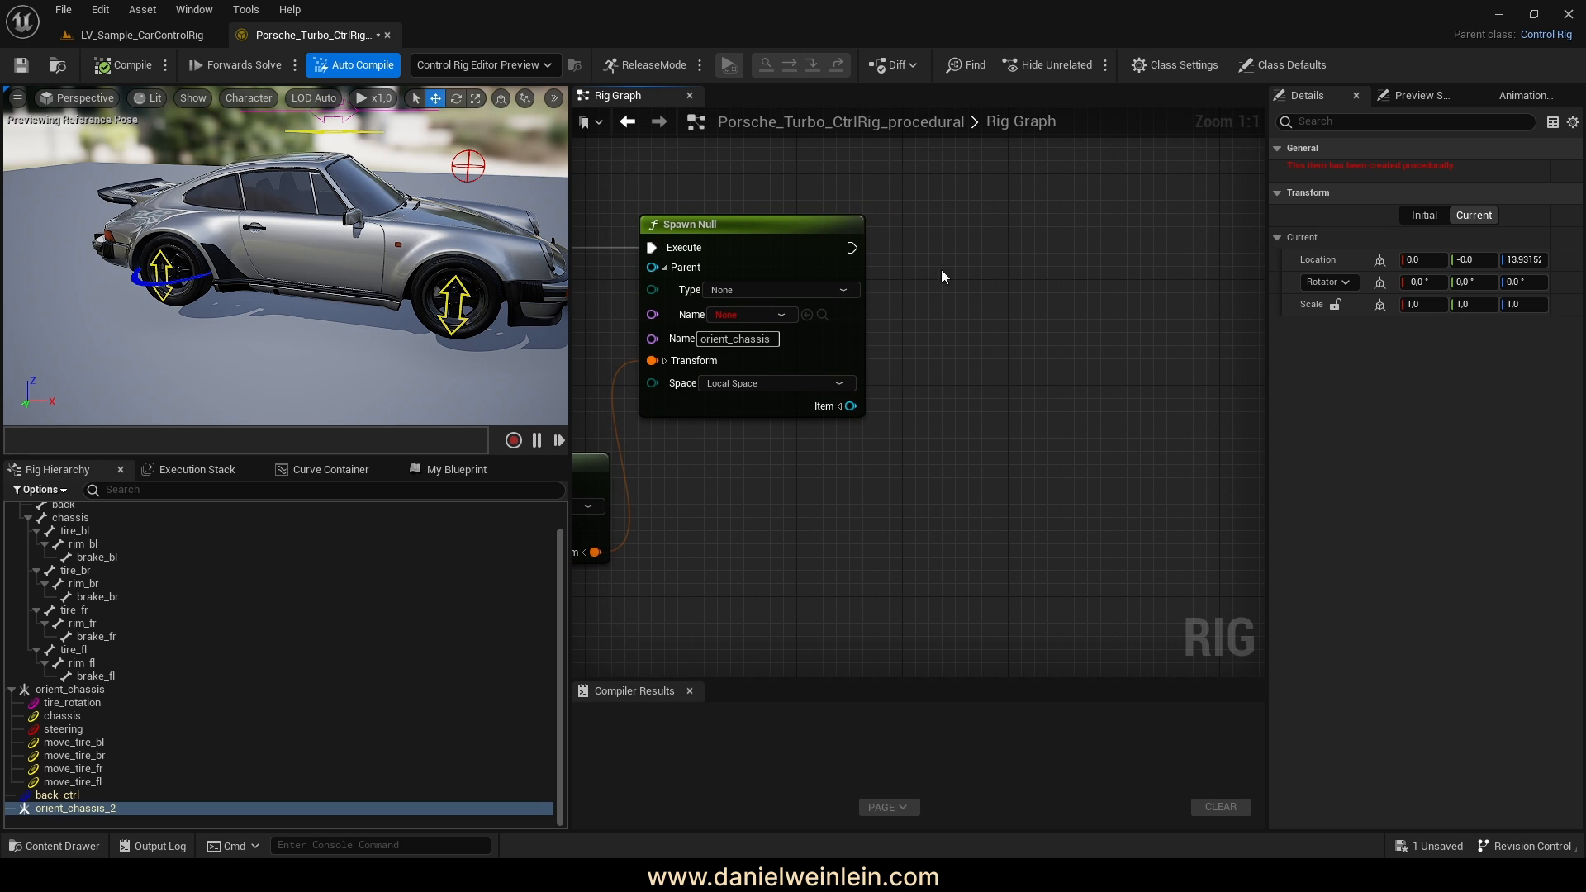
right_drag(267, 278, 276, 235)
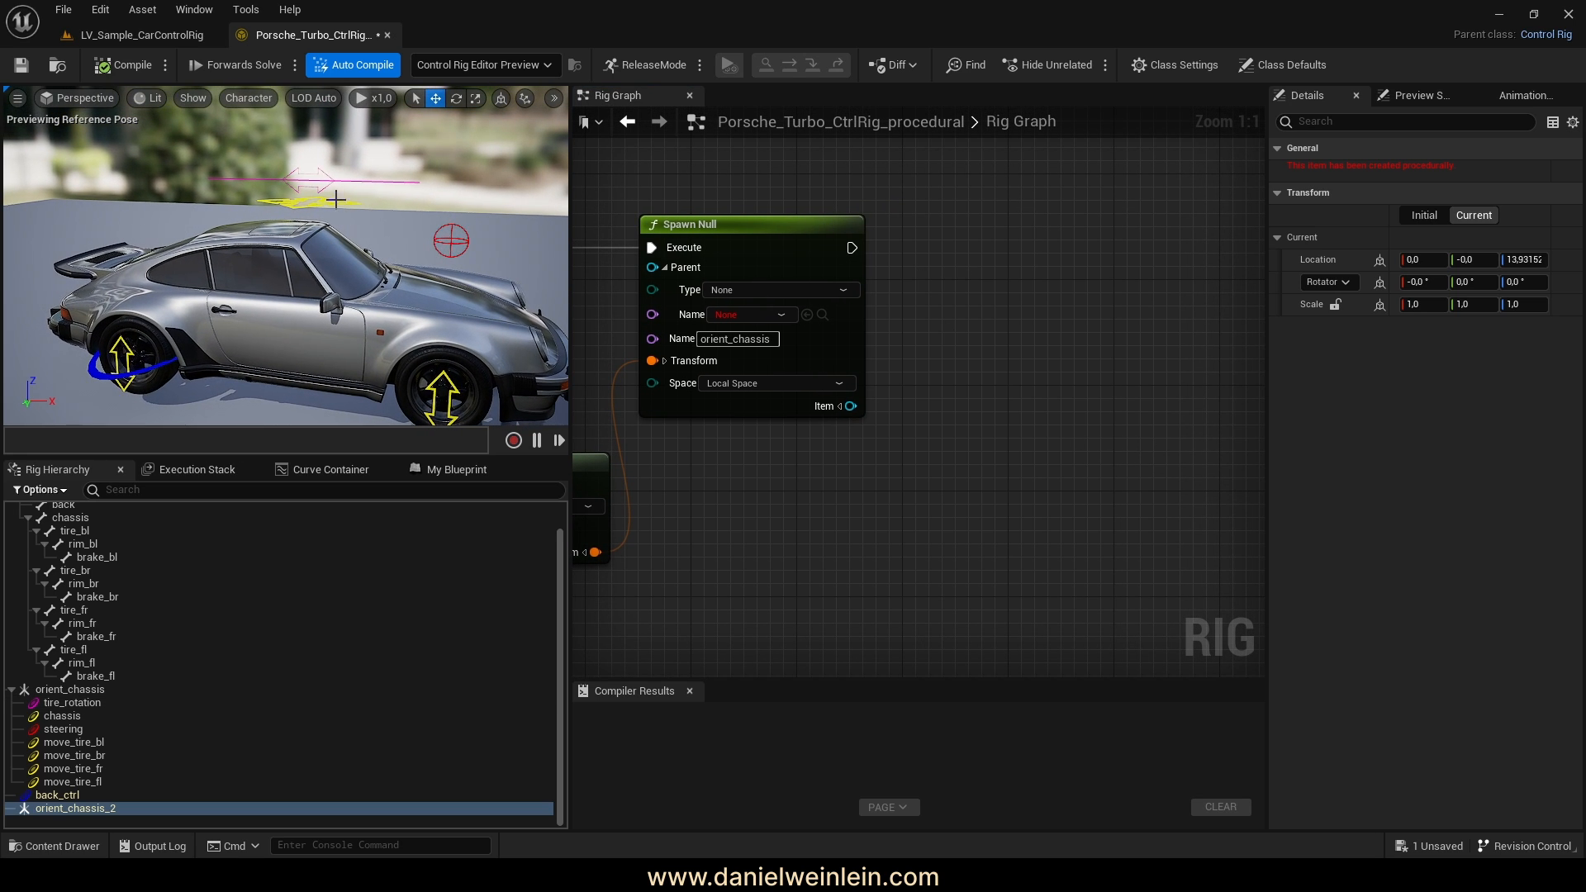
click(63, 703)
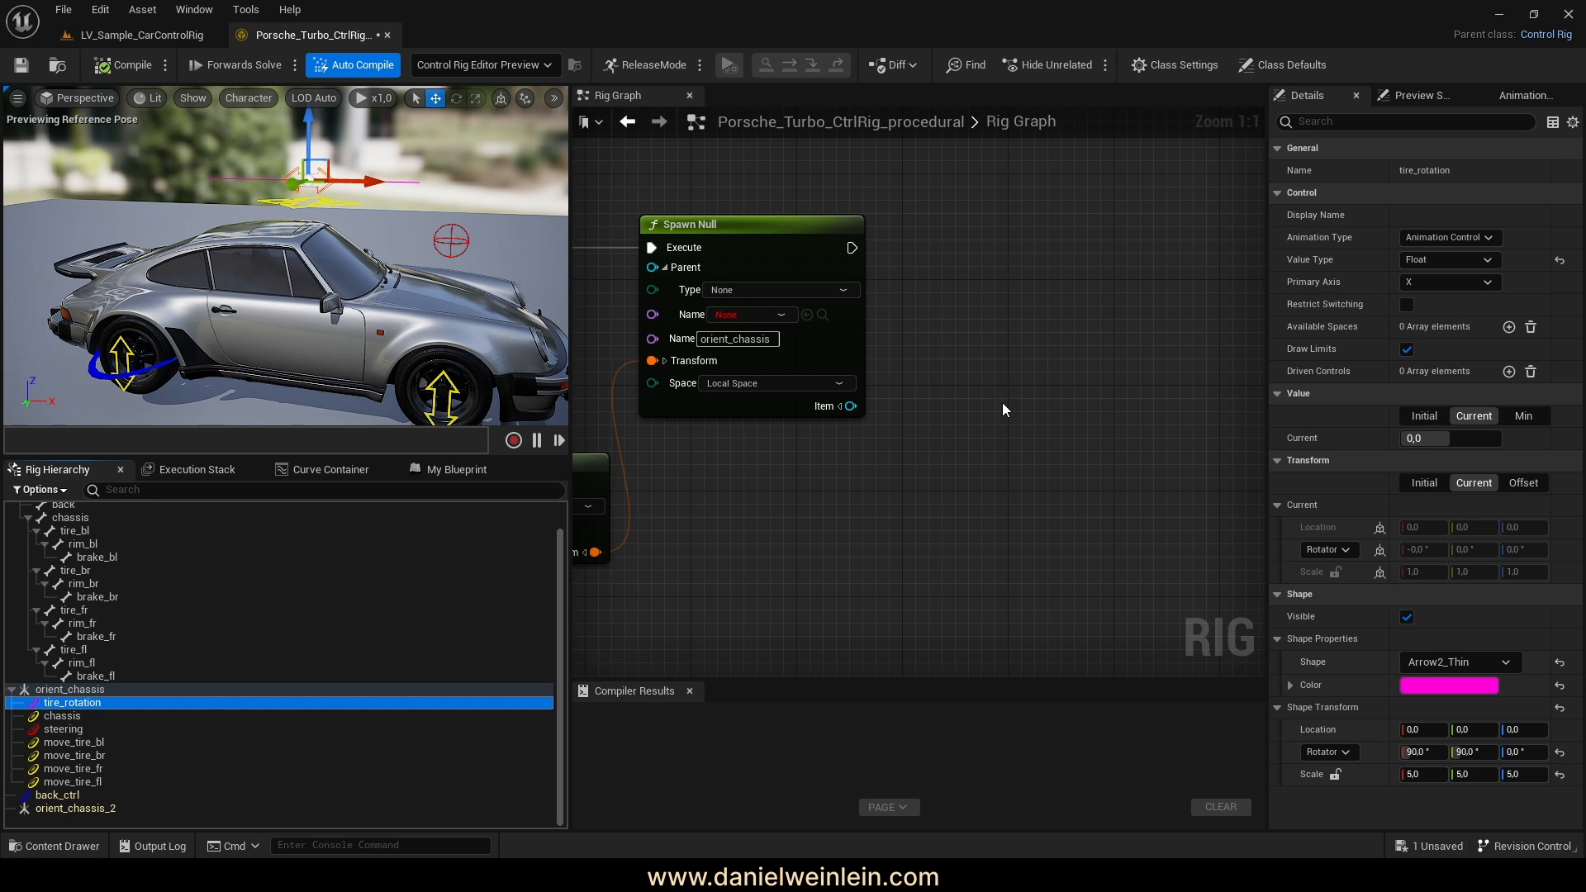
right_drag(834, 209, 761, 241)
drag(777, 280, 890, 374)
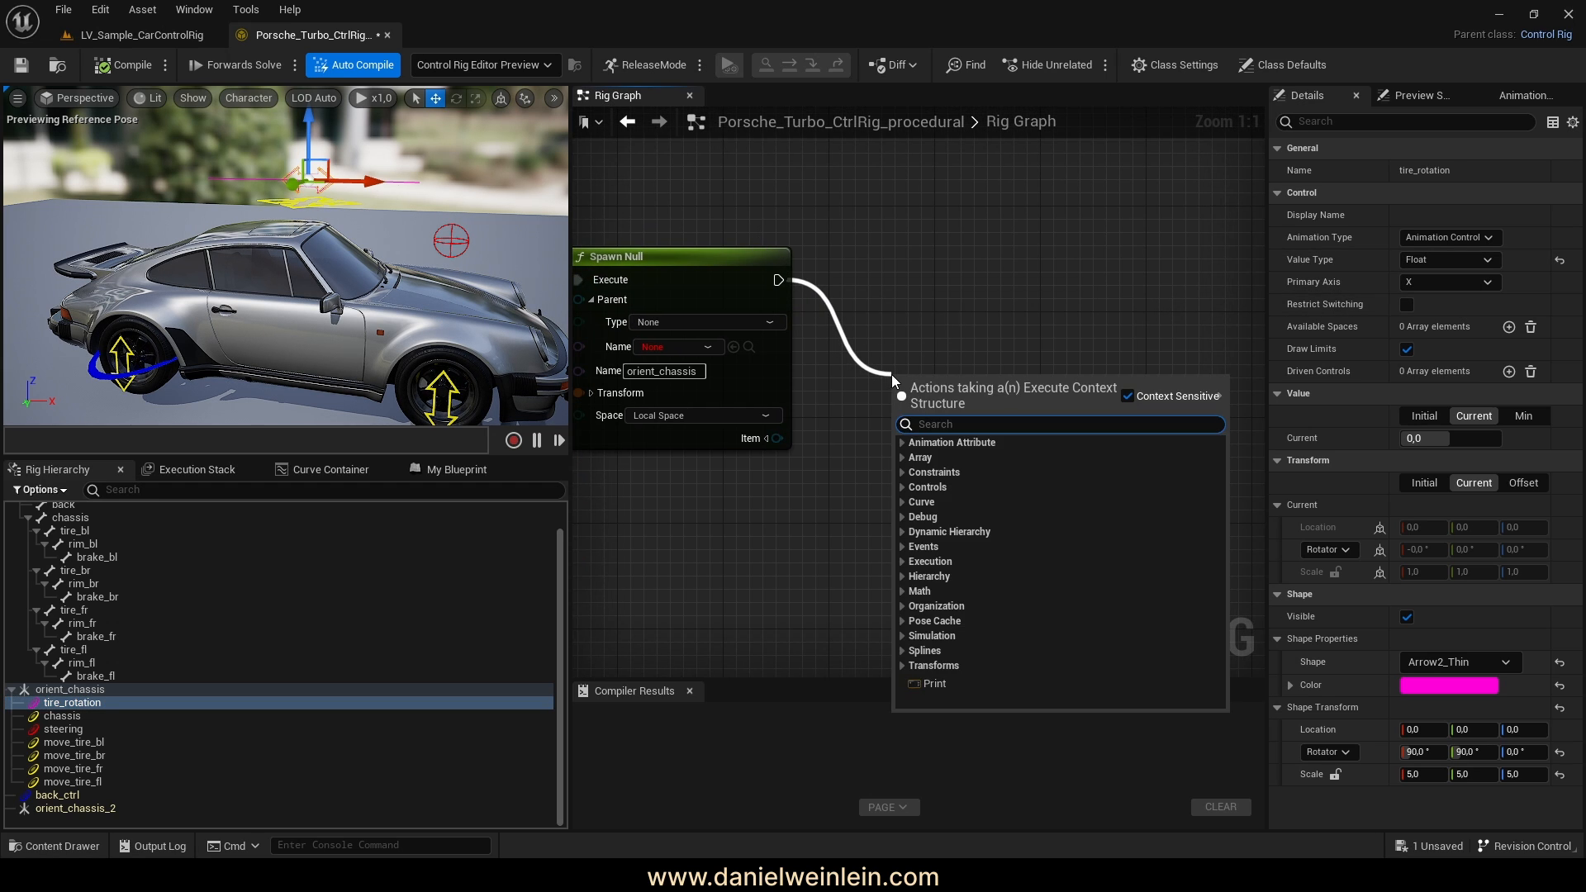
Add a SpawnControl node after Spawn Null and switch its Settings to Float Settings
text(sp)
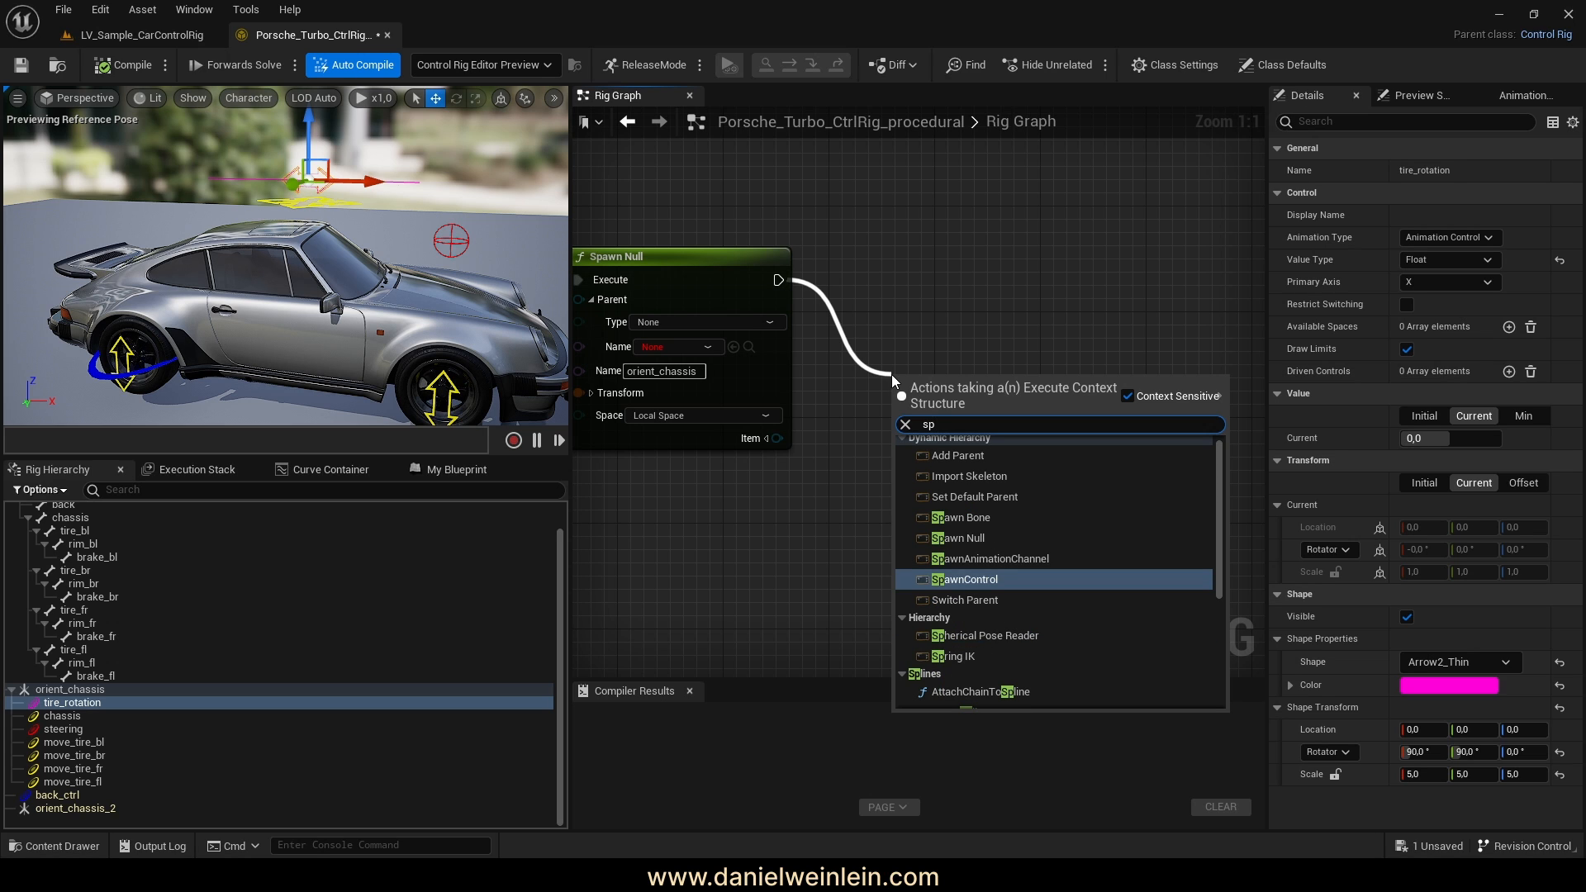
text(awn)
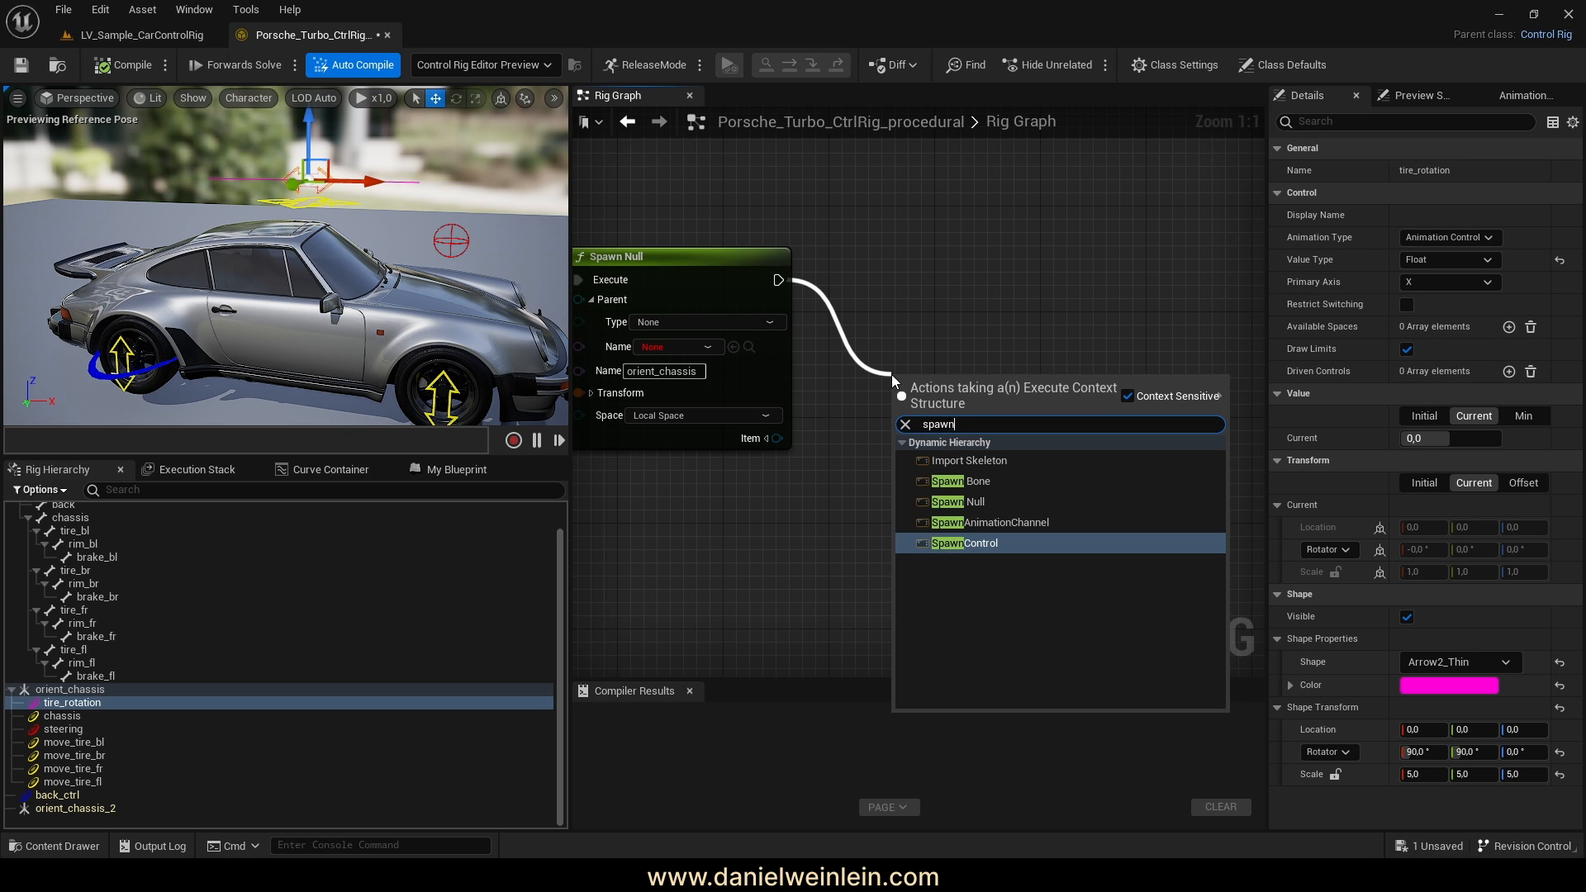
click(964, 542)
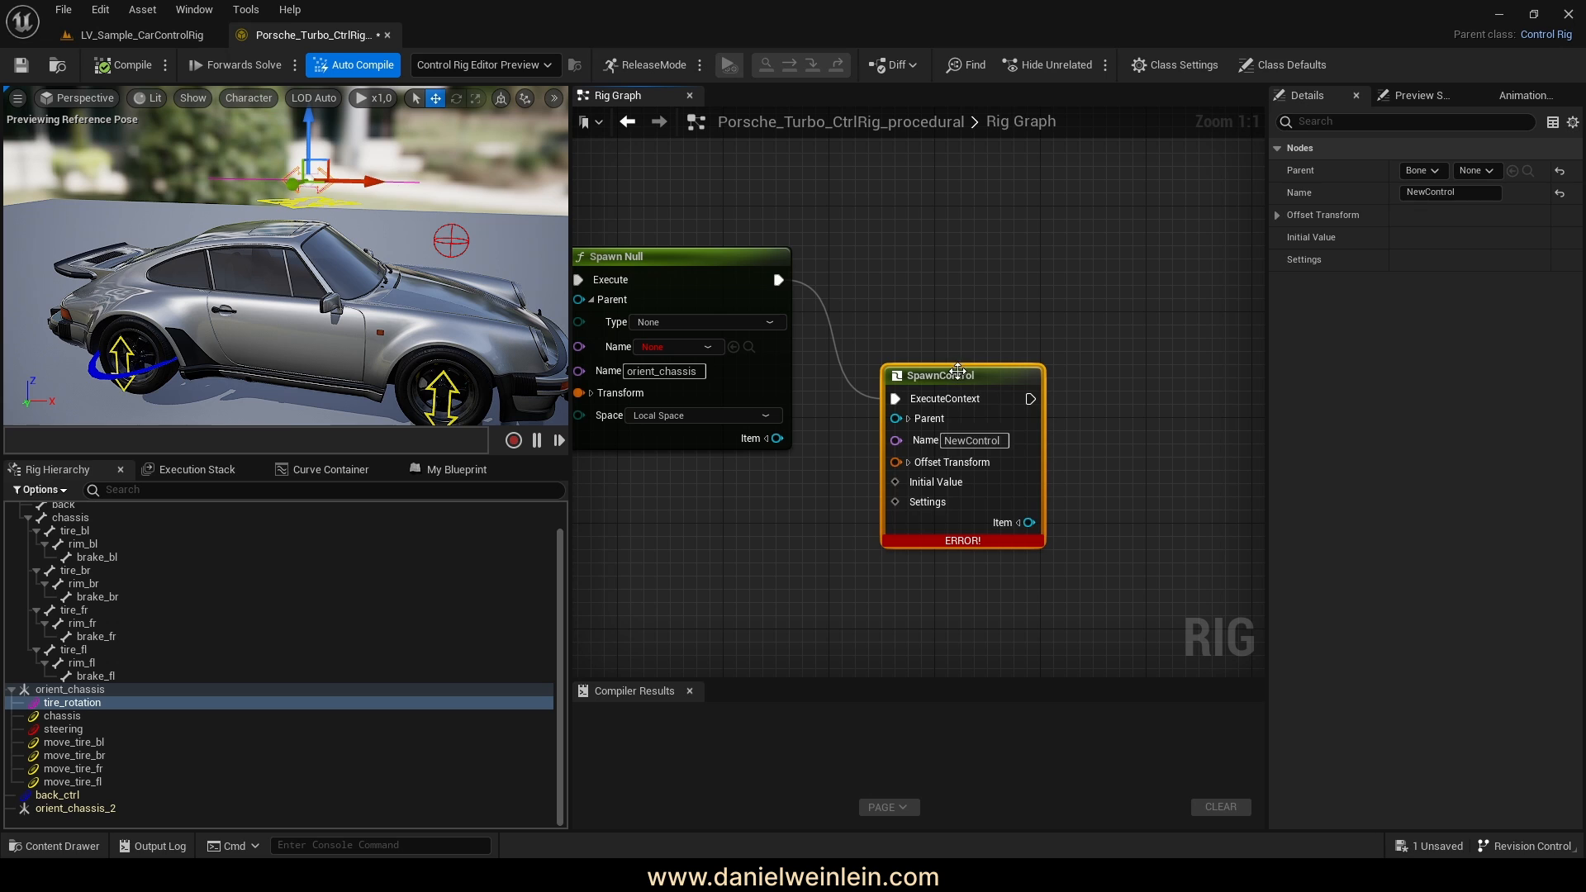
drag(962, 388, 993, 275)
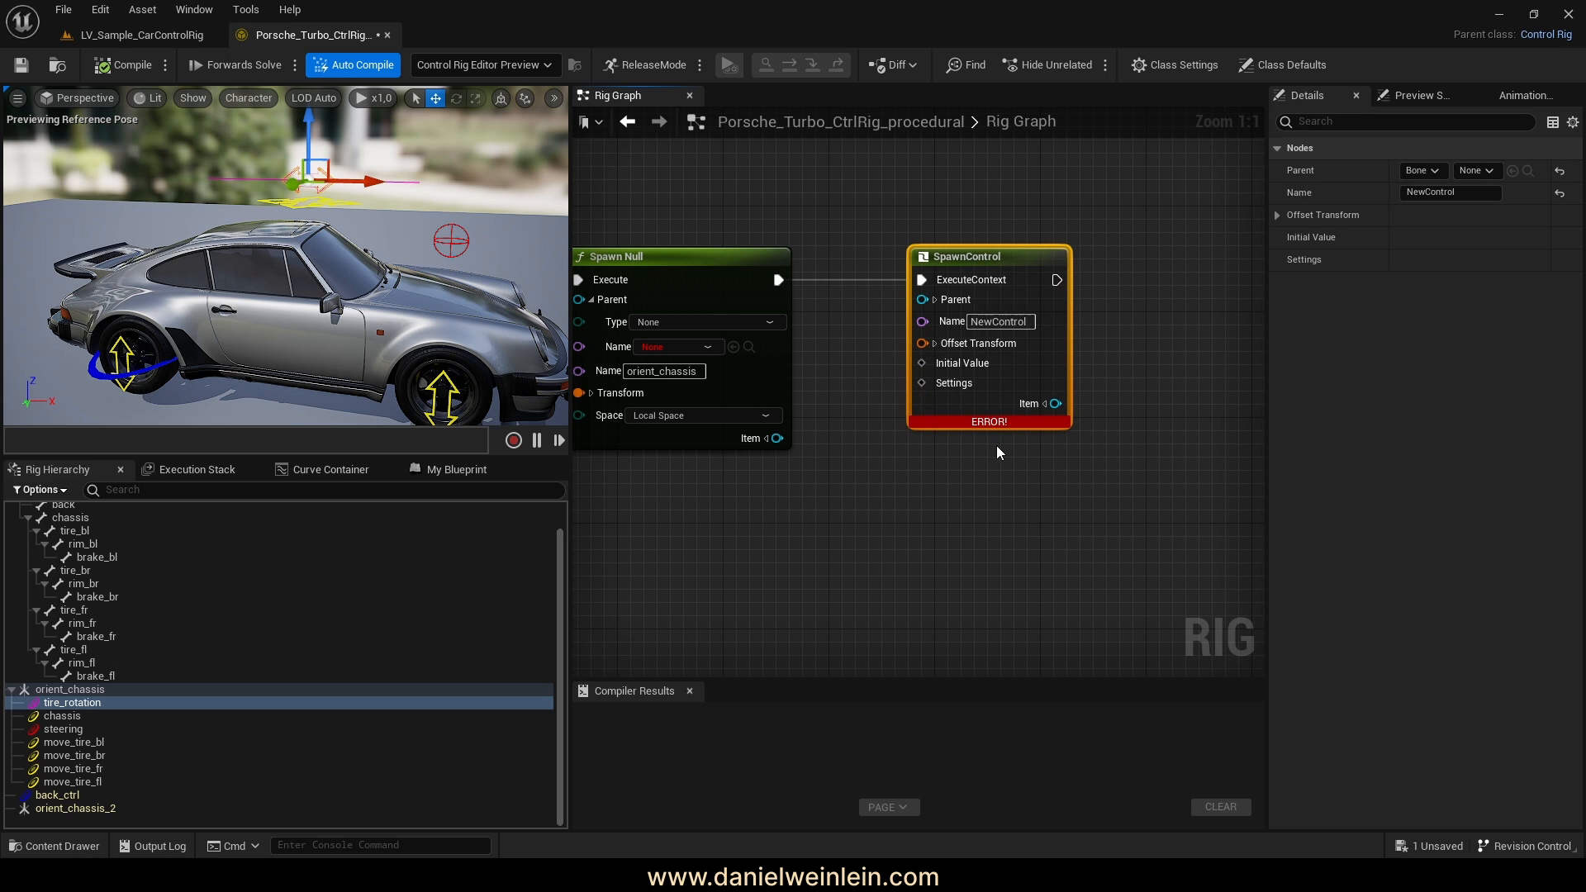
right_click(960, 390)
click(1042, 440)
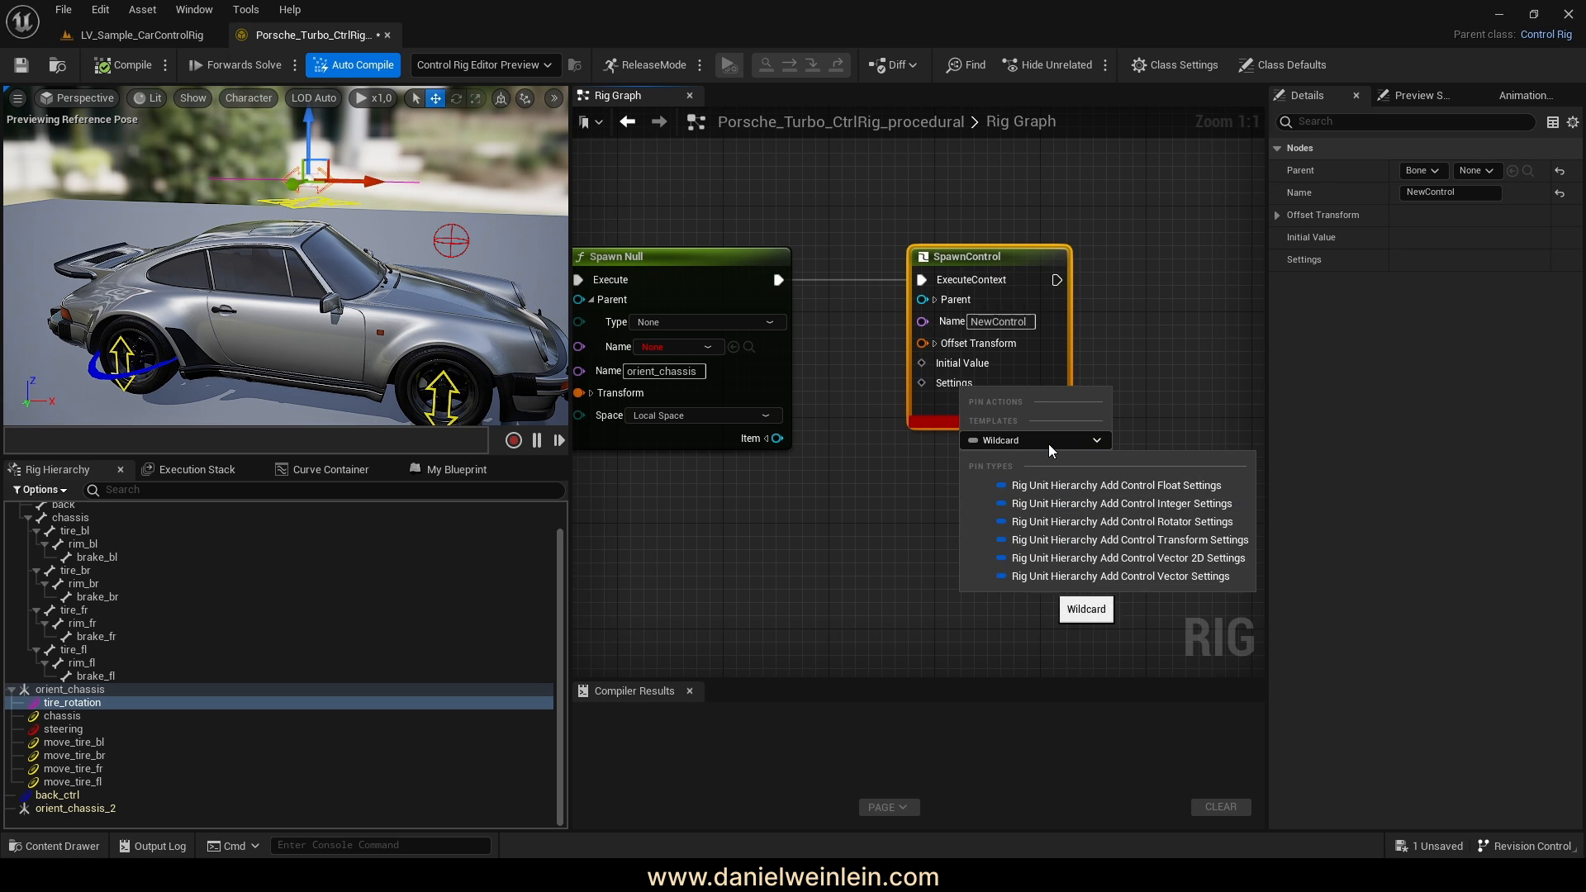
click(1170, 487)
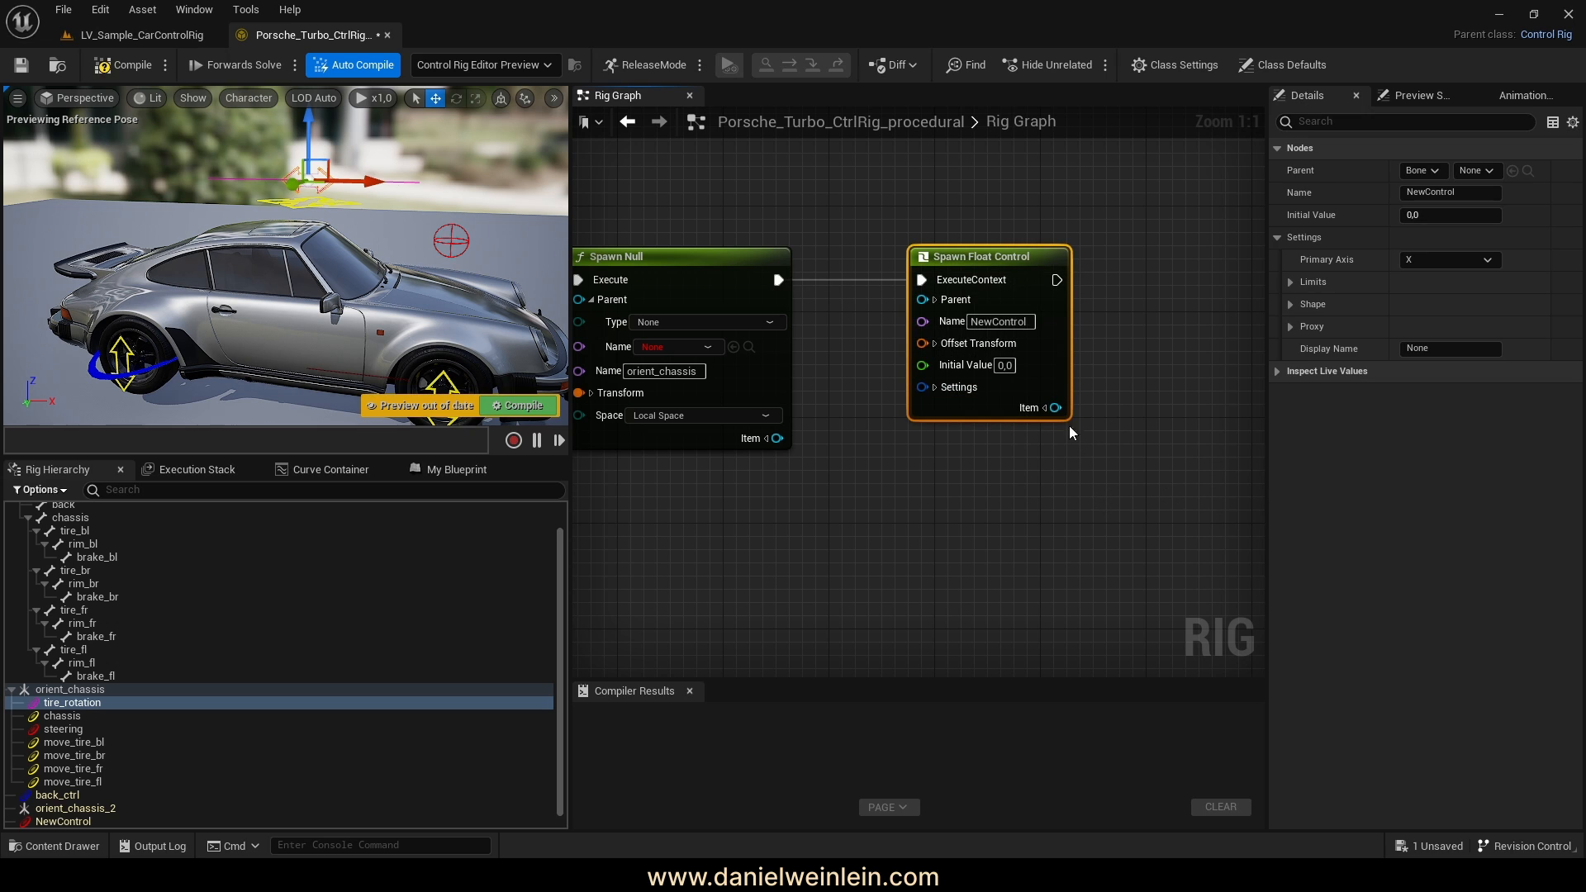
Name the Spawn Float Control tire_rotation
drag(978, 261, 1031, 261)
click(1077, 324)
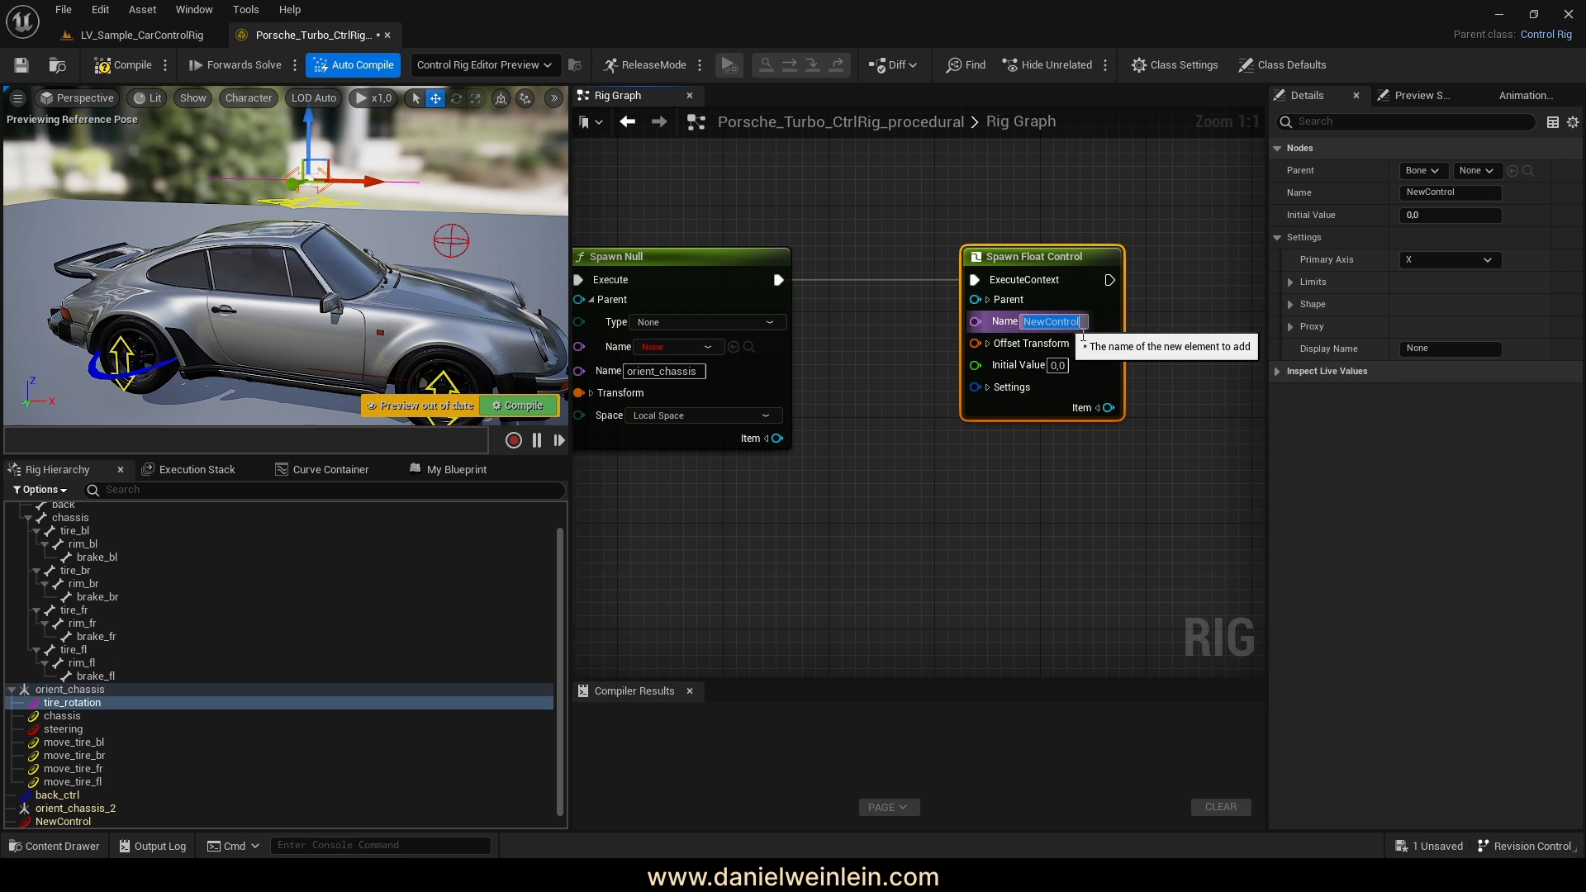
text(tire)
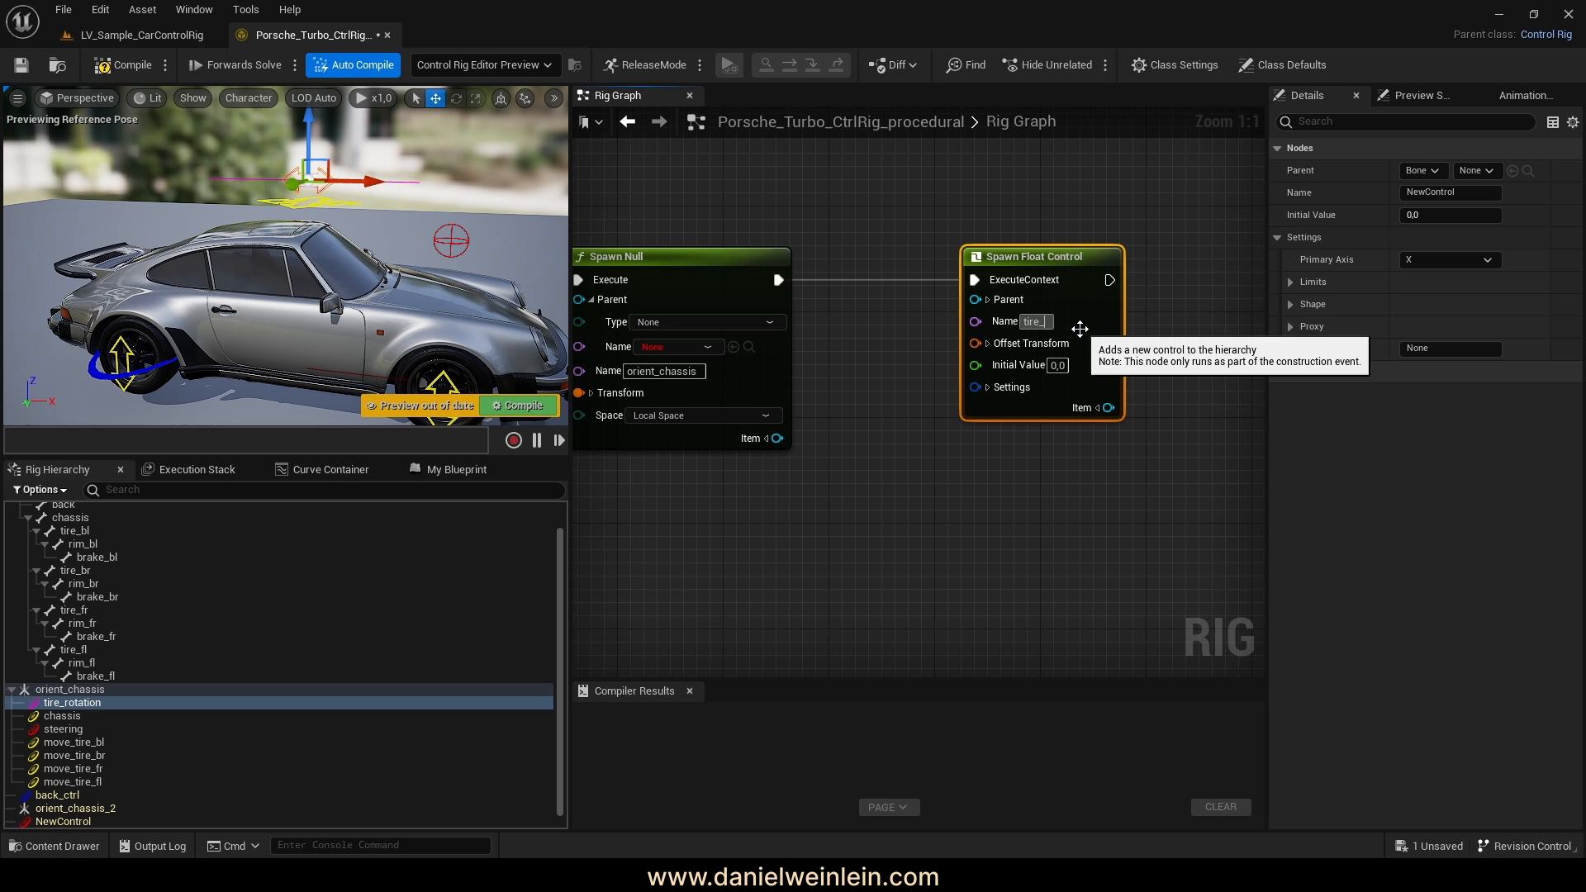
text(_rotati)
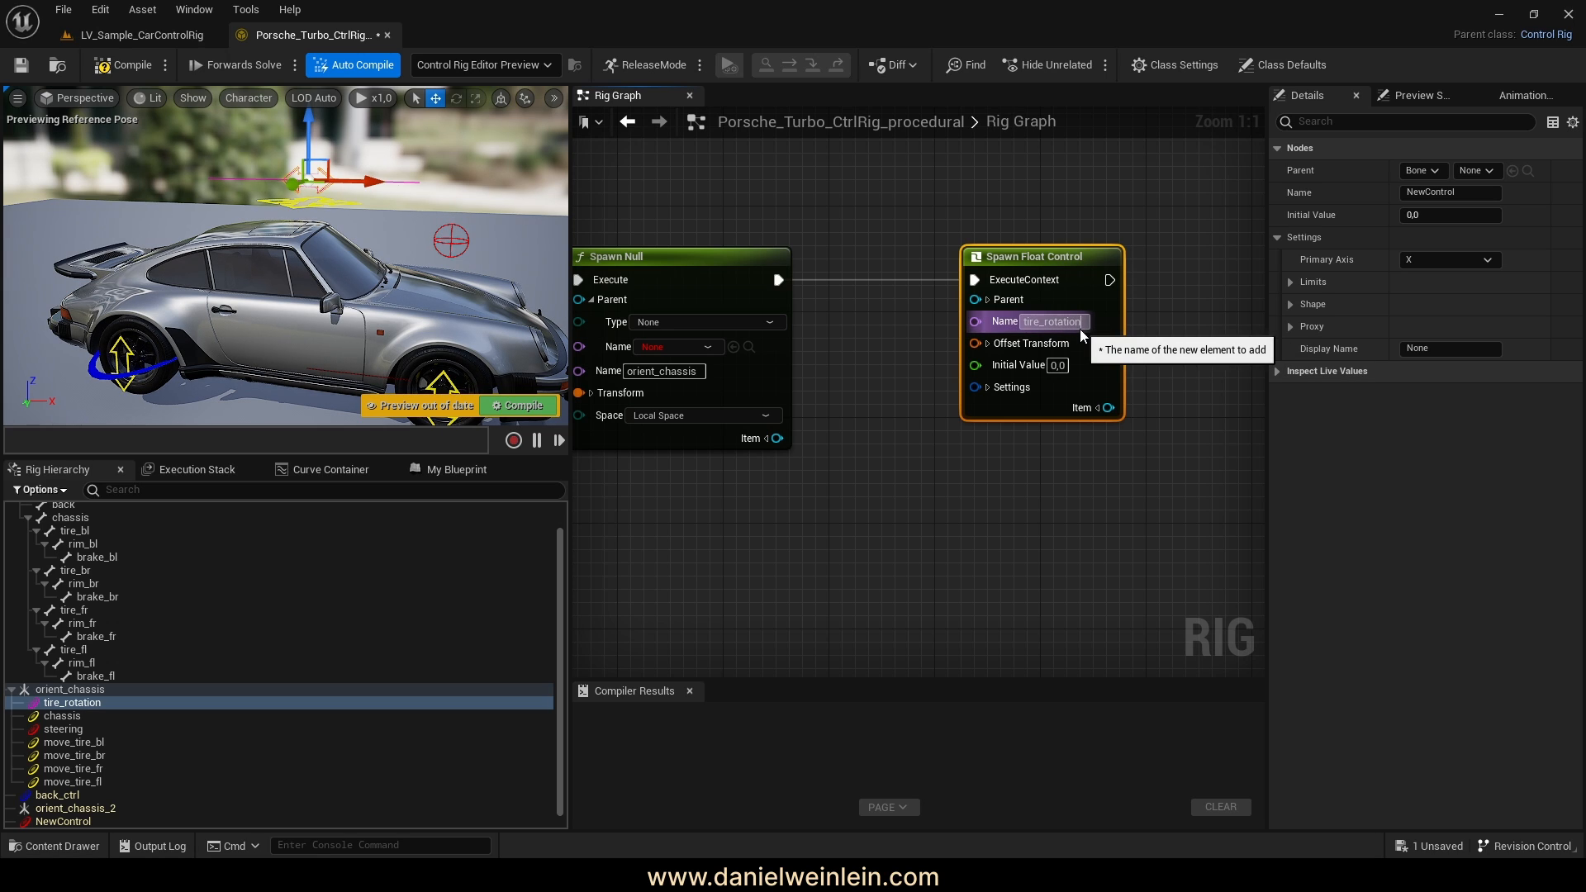
text(on)
key(Return)
right_drag(1104, 485, 1070, 484)
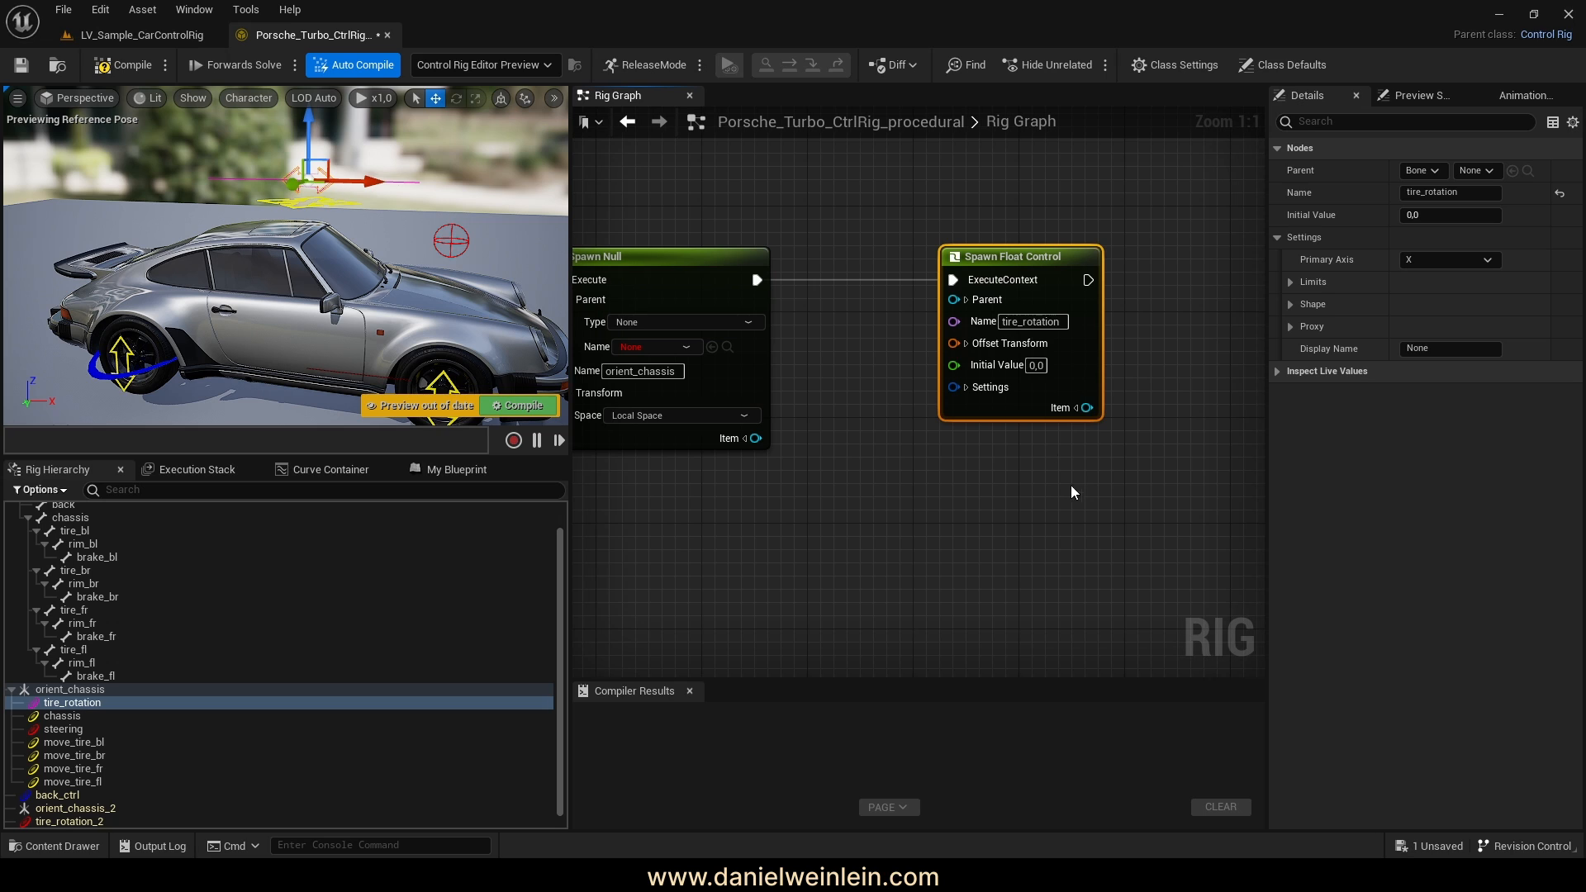
Set the tire_rotation control's Parent type to Null
scroll(290, 652, down, 1)
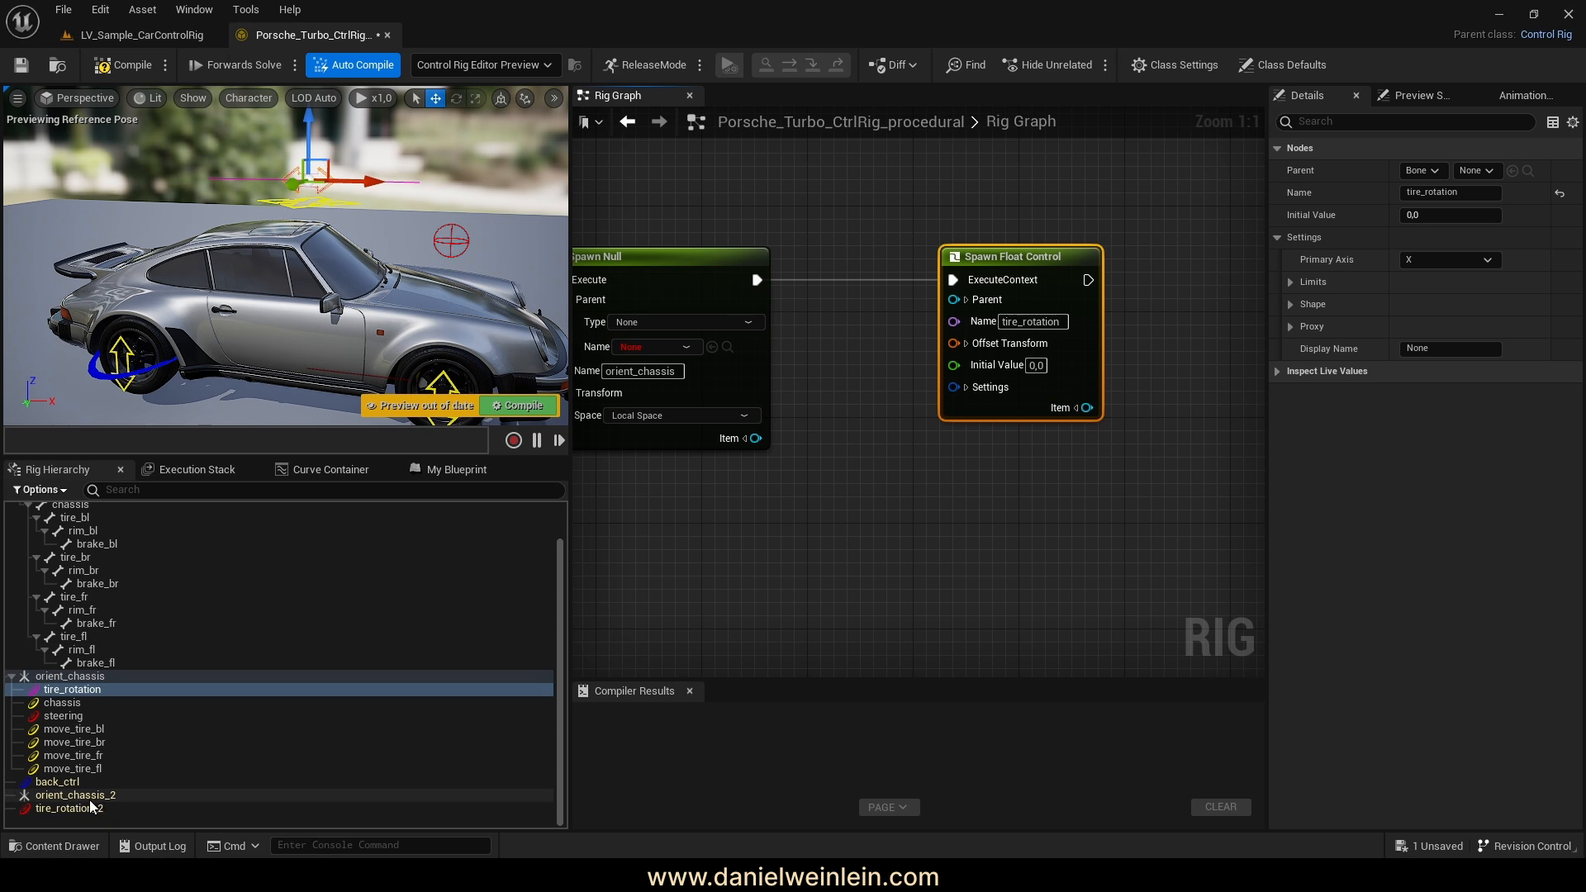
click(966, 299)
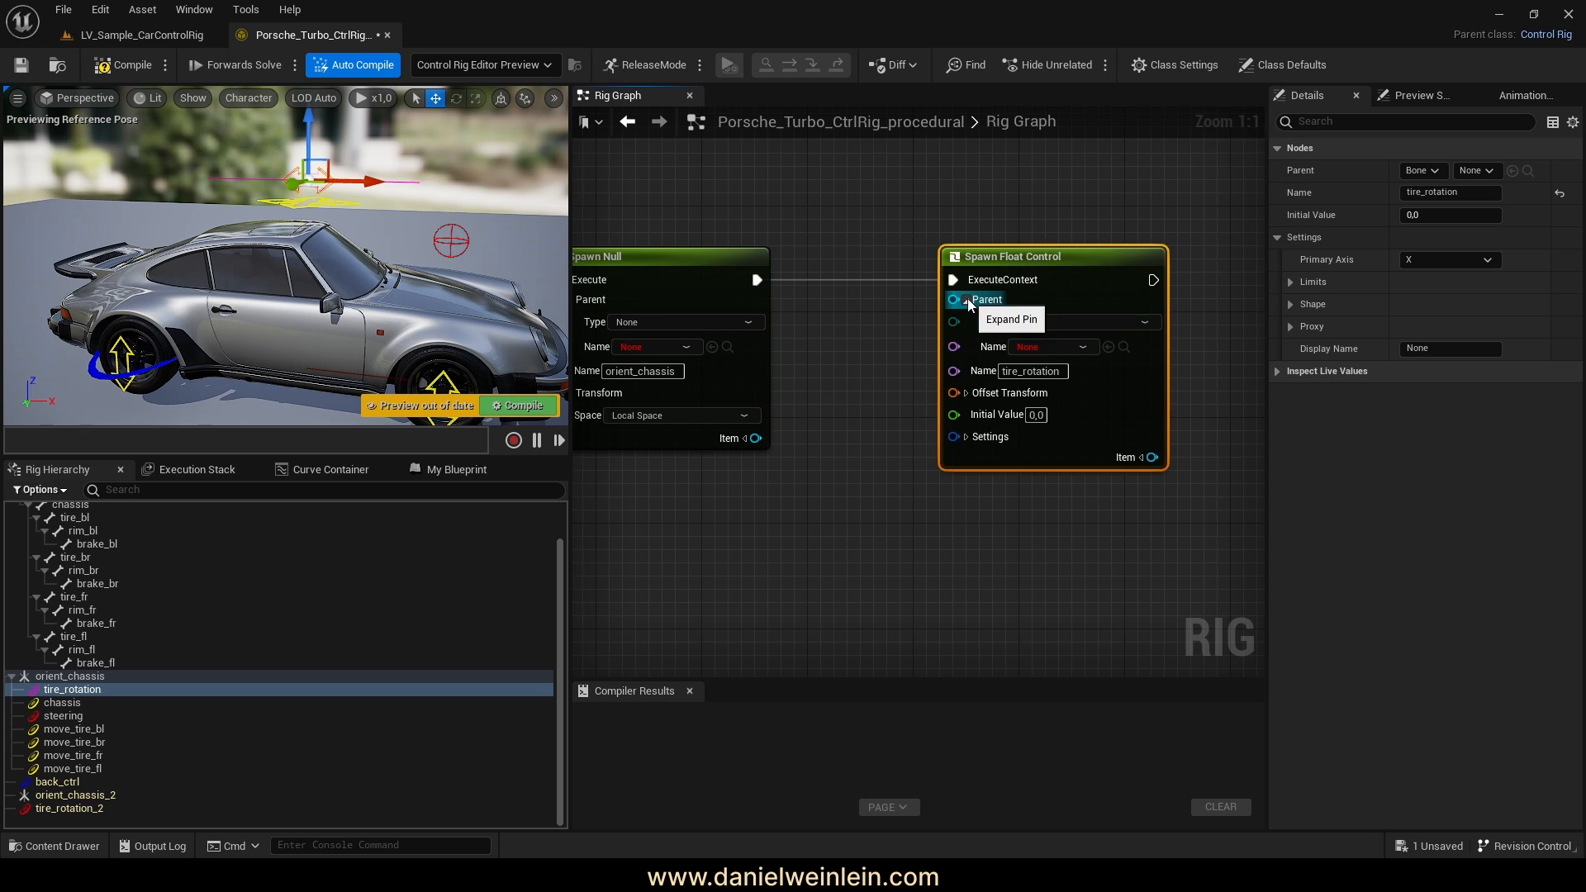
click(1033, 322)
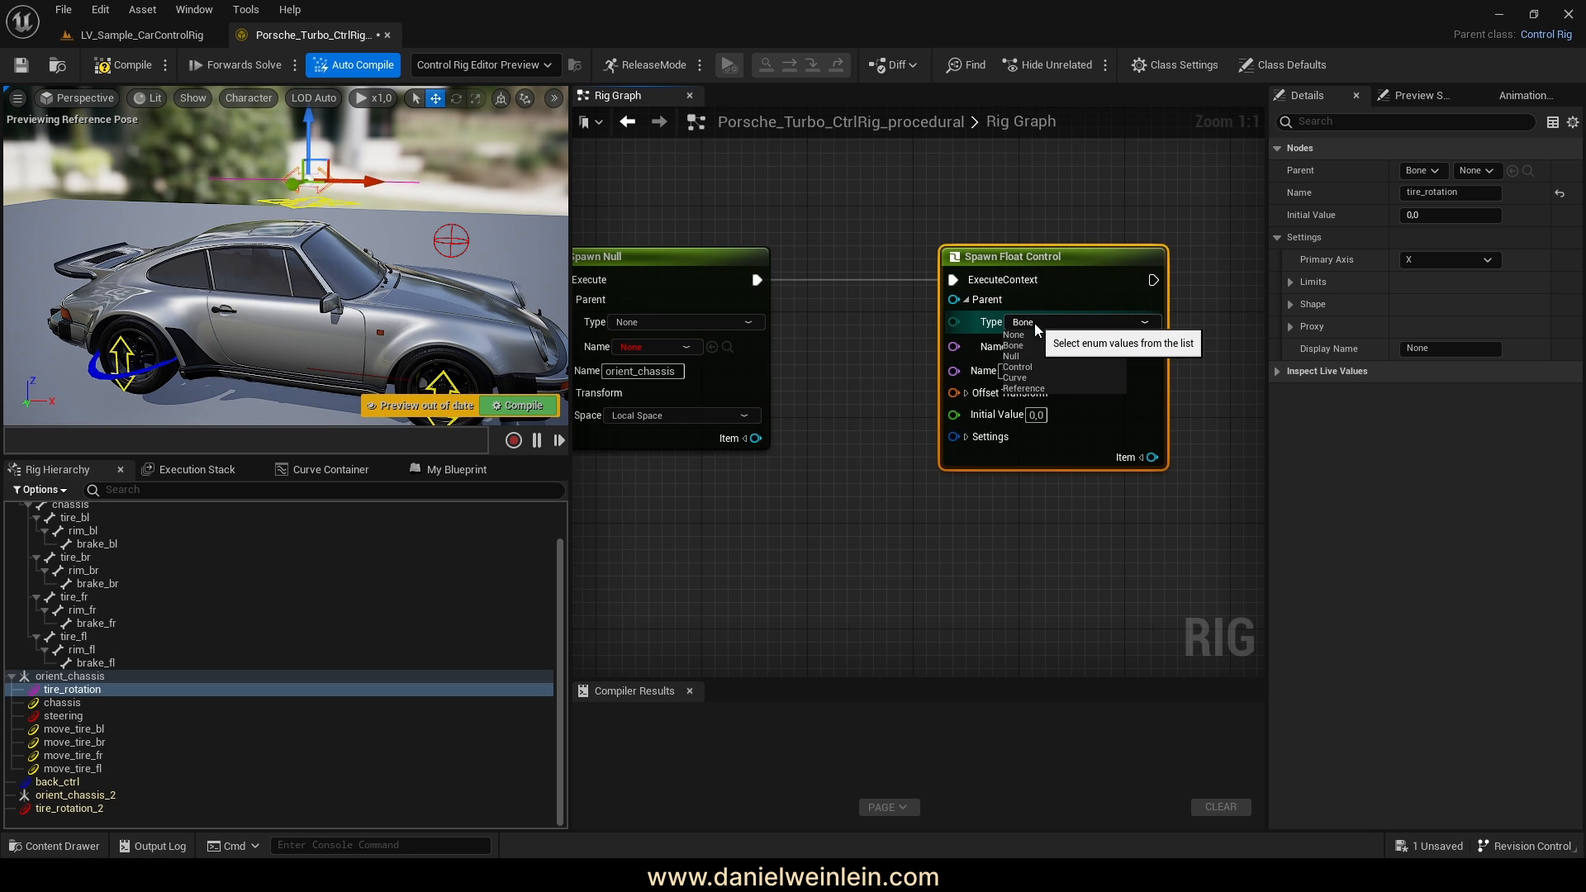
click(1028, 355)
Wire Spawn Null's Item Name output into the control's Parent Name pin
right_drag(844, 358, 890, 412)
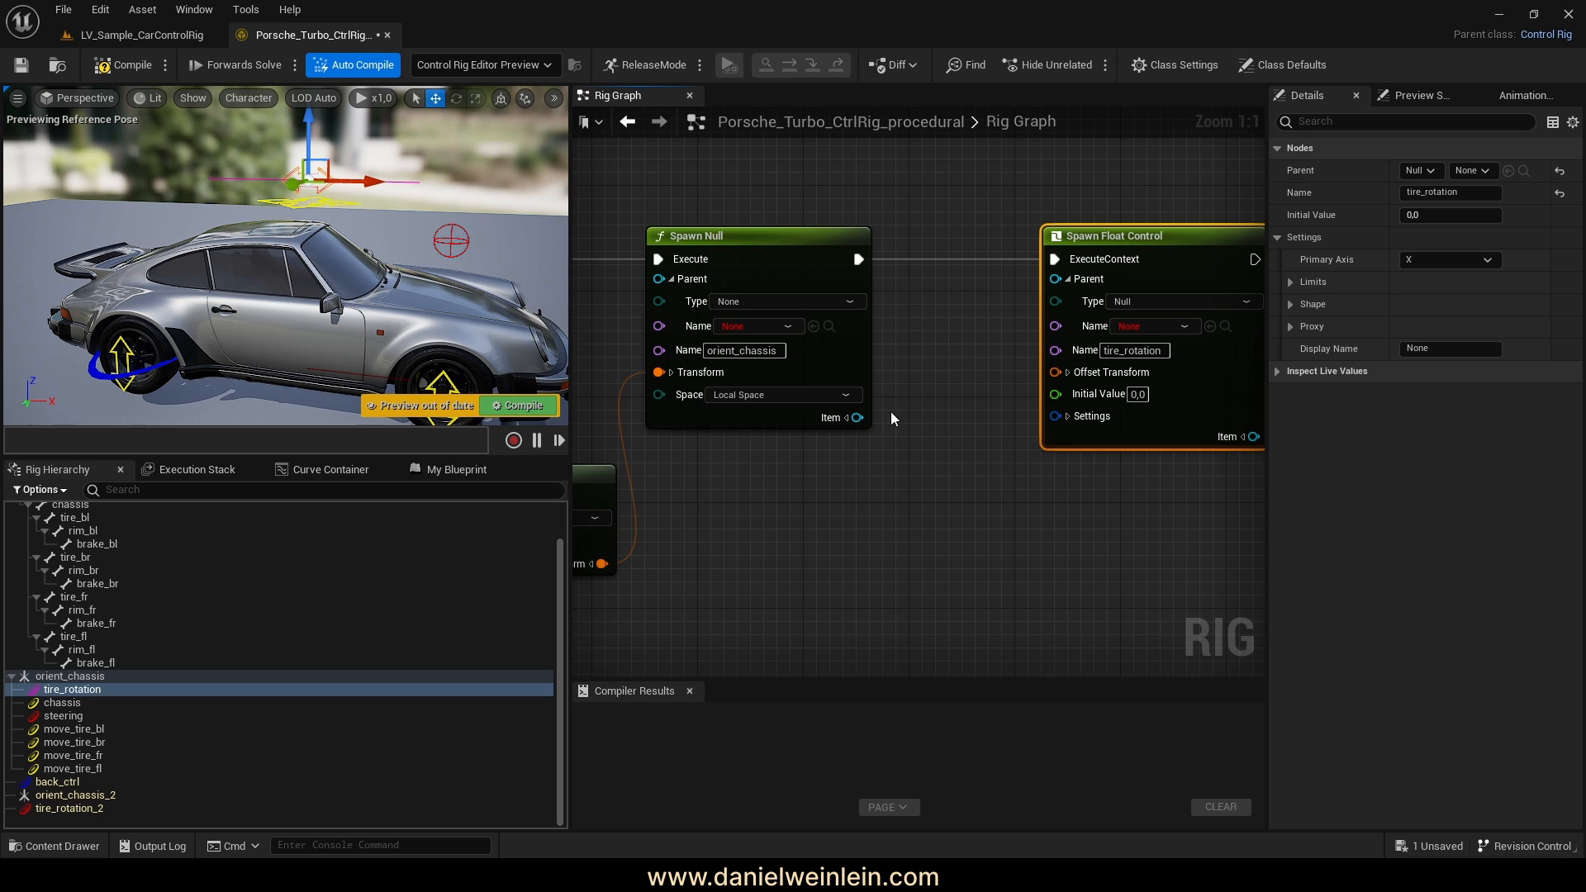
click(846, 419)
right_drag(720, 196, 816, 250)
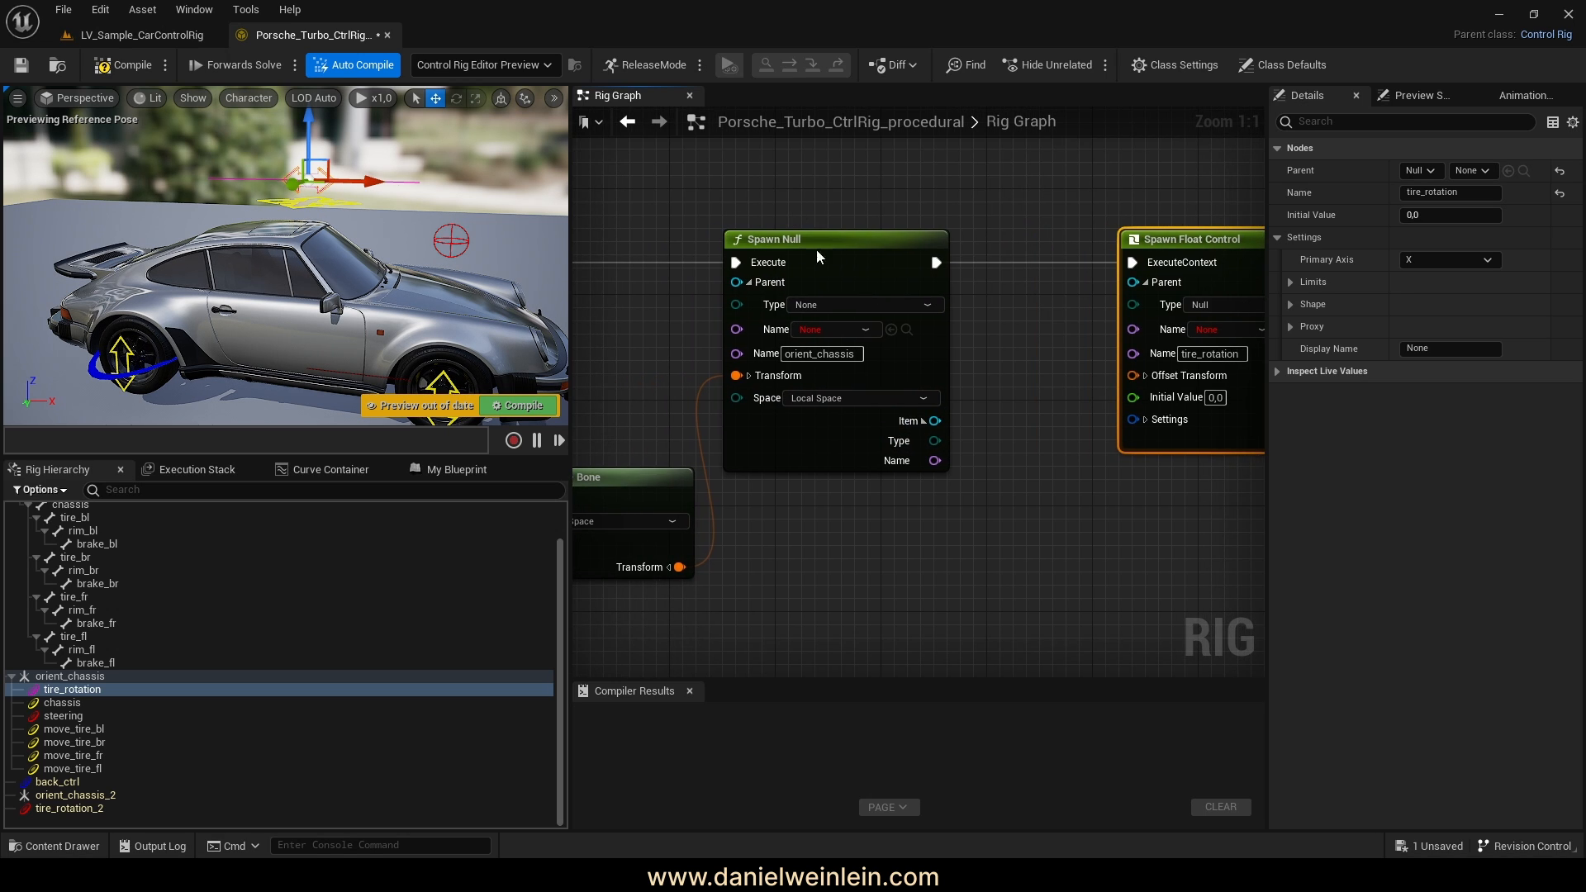
right_drag(1044, 358, 867, 379)
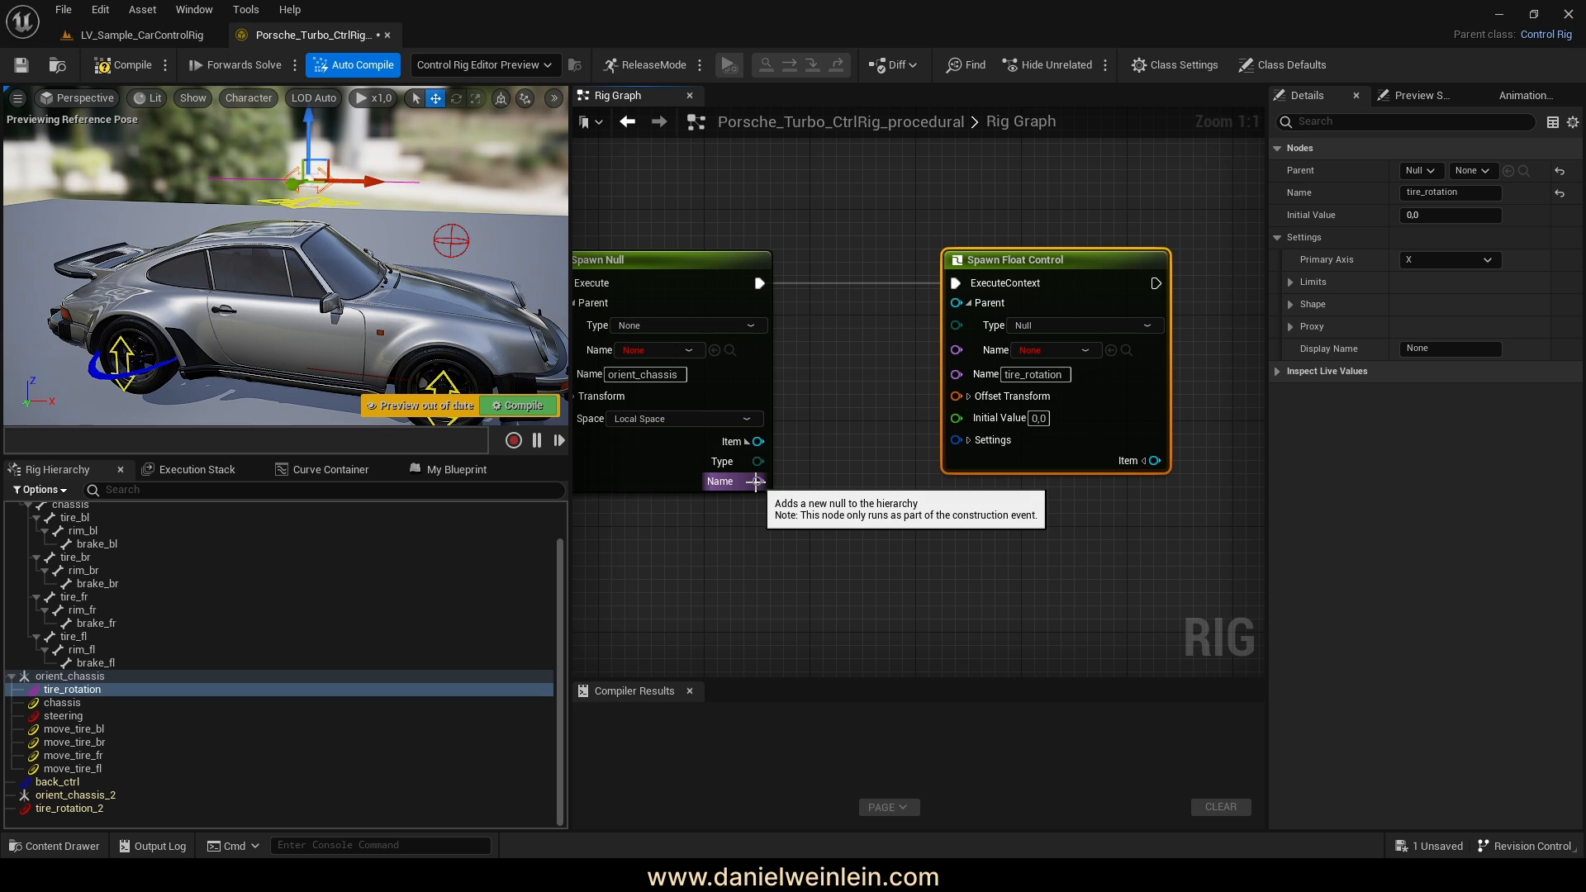
drag(758, 482, 961, 348)
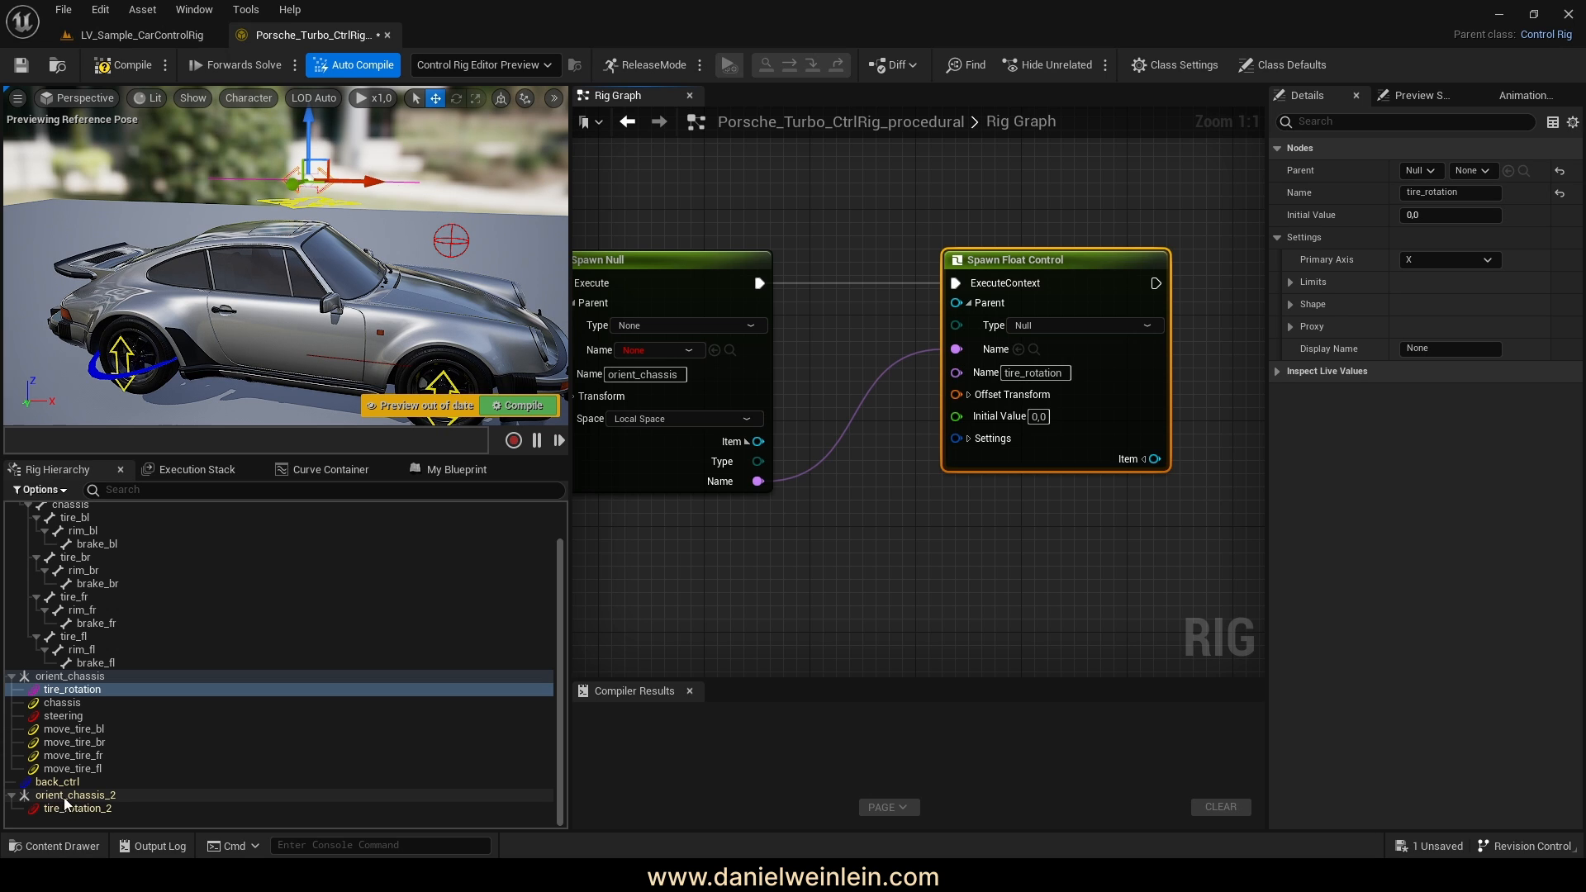
right_drag(1163, 549, 1097, 533)
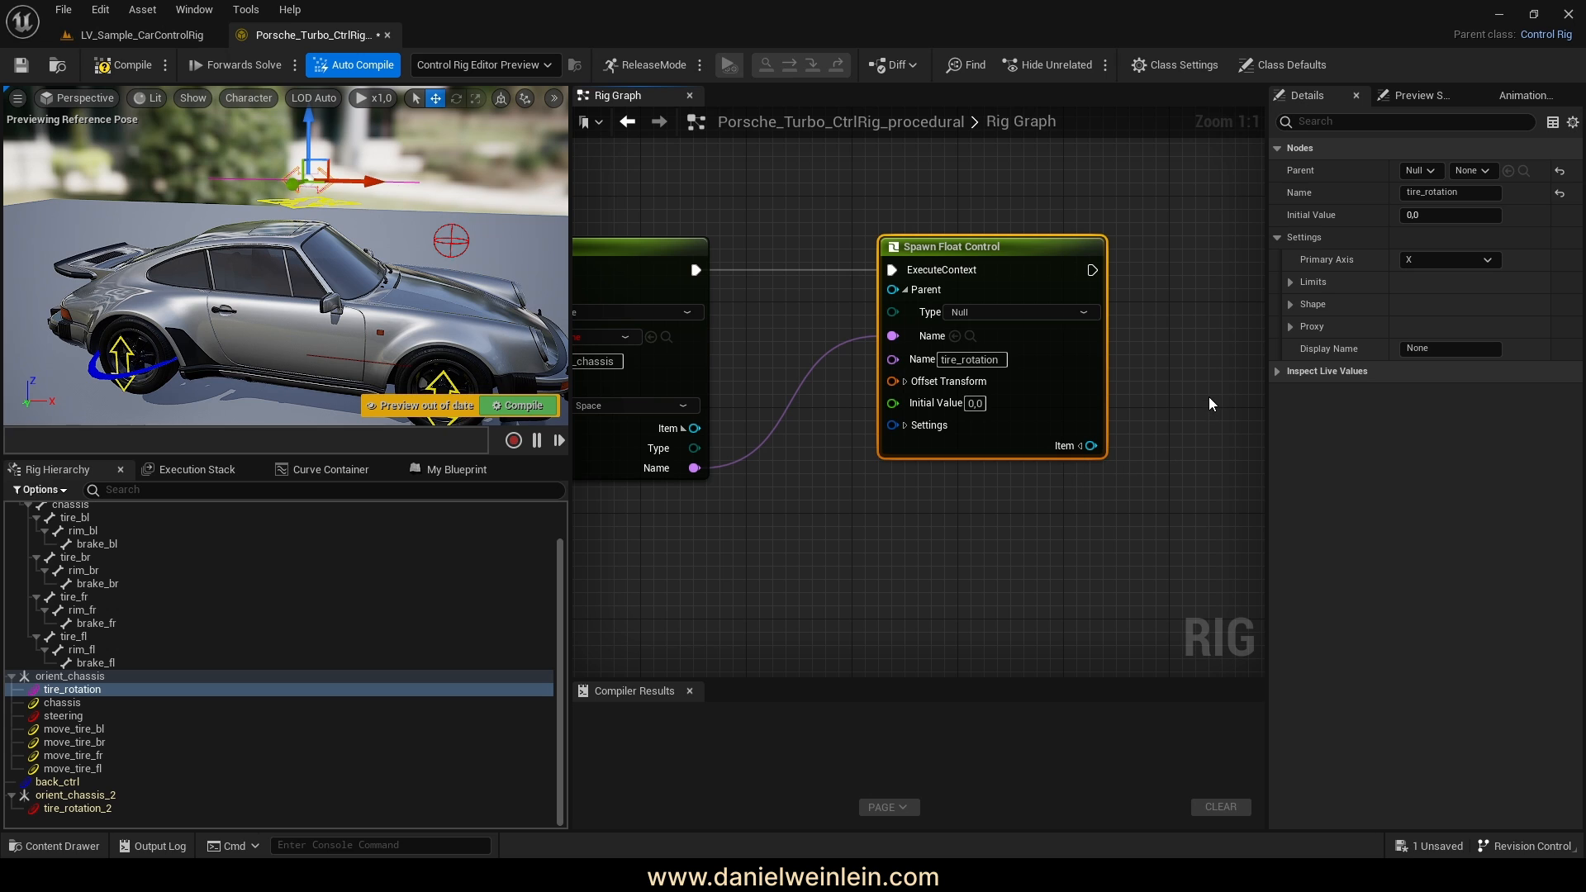
right_drag(1190, 400, 1162, 397)
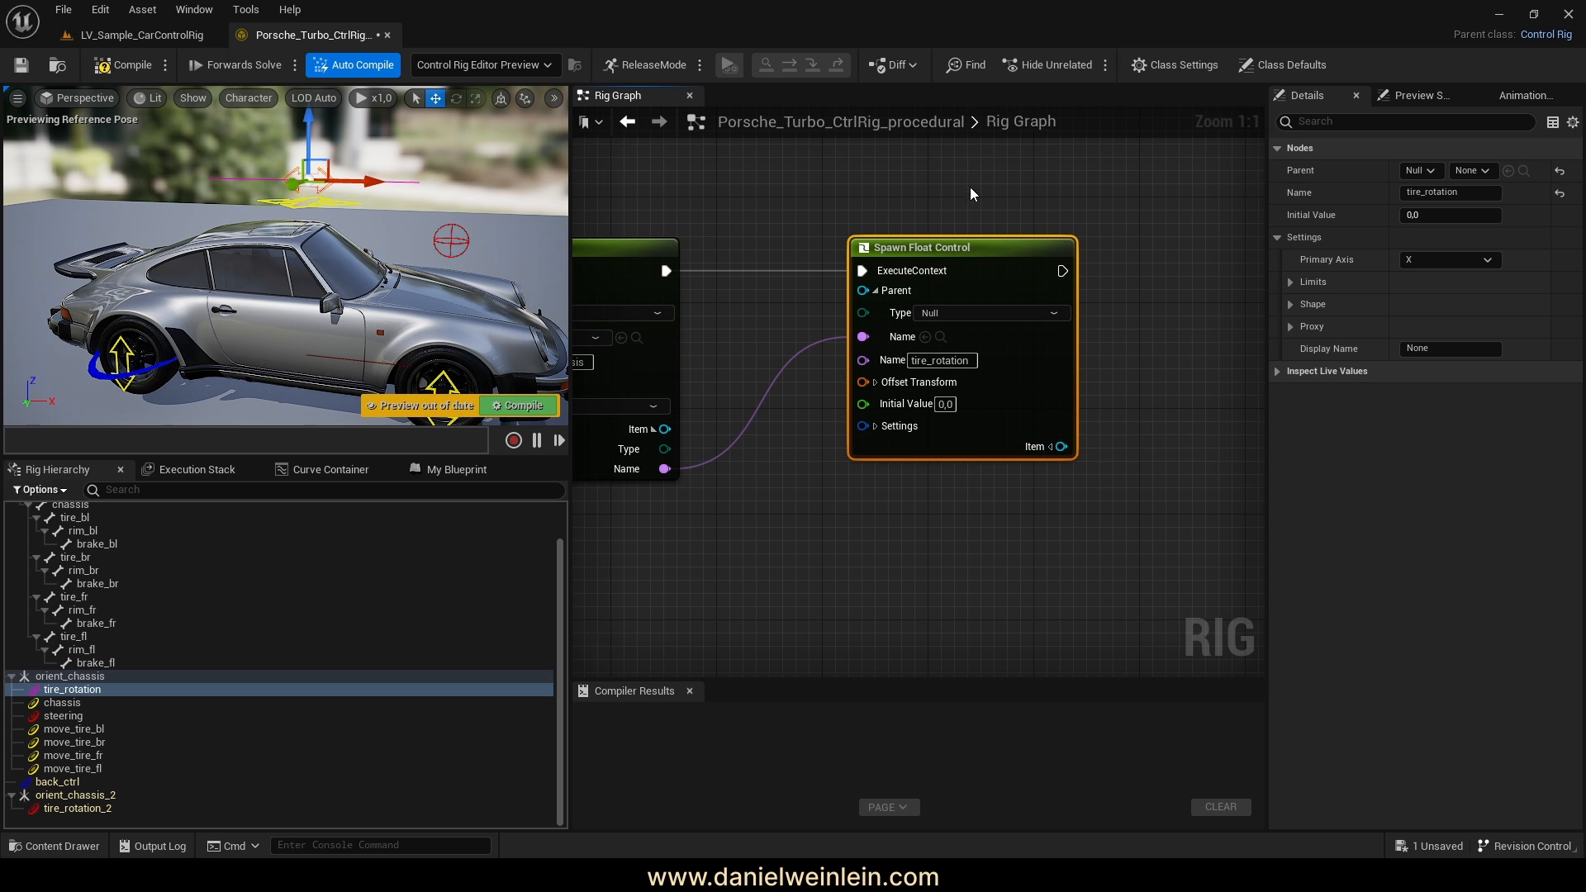
drag(962, 247, 1058, 243)
right_drag(903, 489, 938, 458)
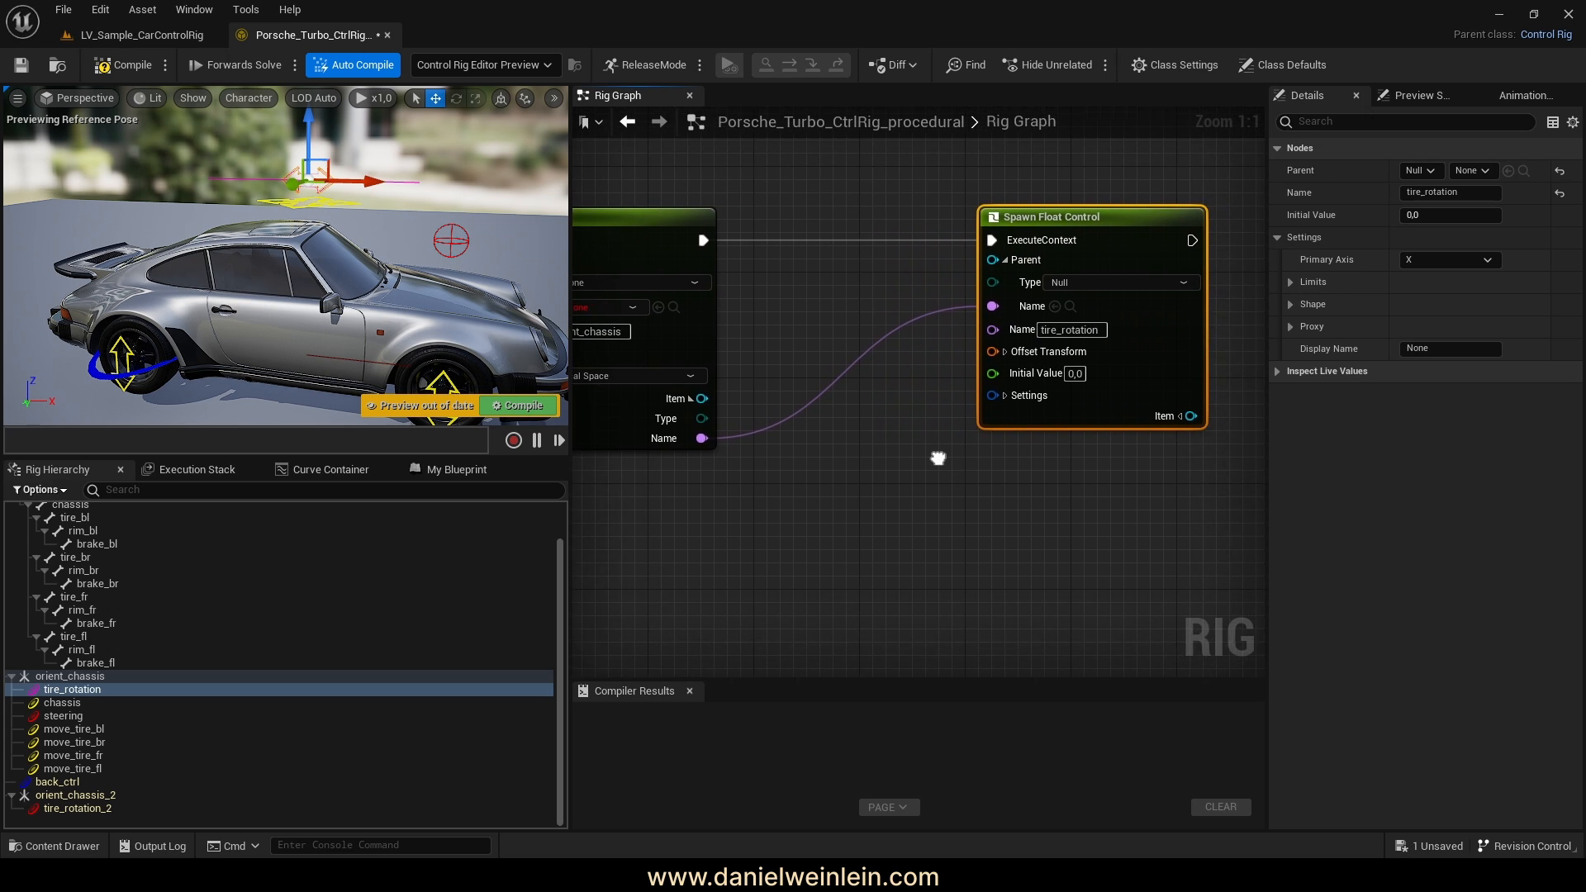
click(1005, 352)
Drop the chassis bone into the graph as a Get Transform - Bone node
right_drag(815, 472, 905, 449)
scroll(877, 469, down, 2)
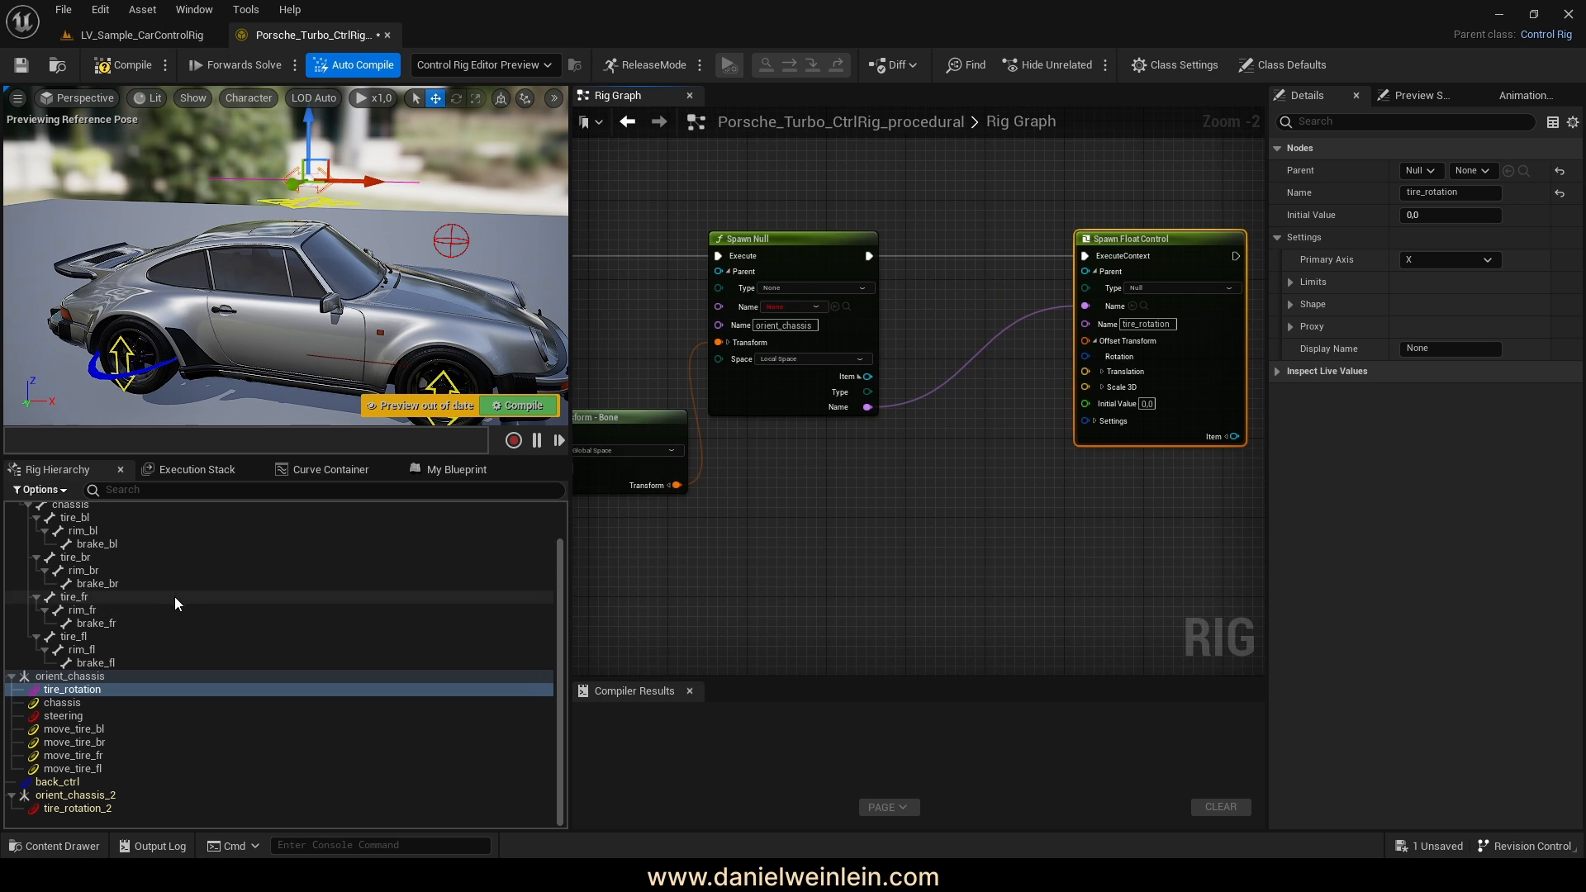
scroll(175, 597, up, 2)
click(68, 548)
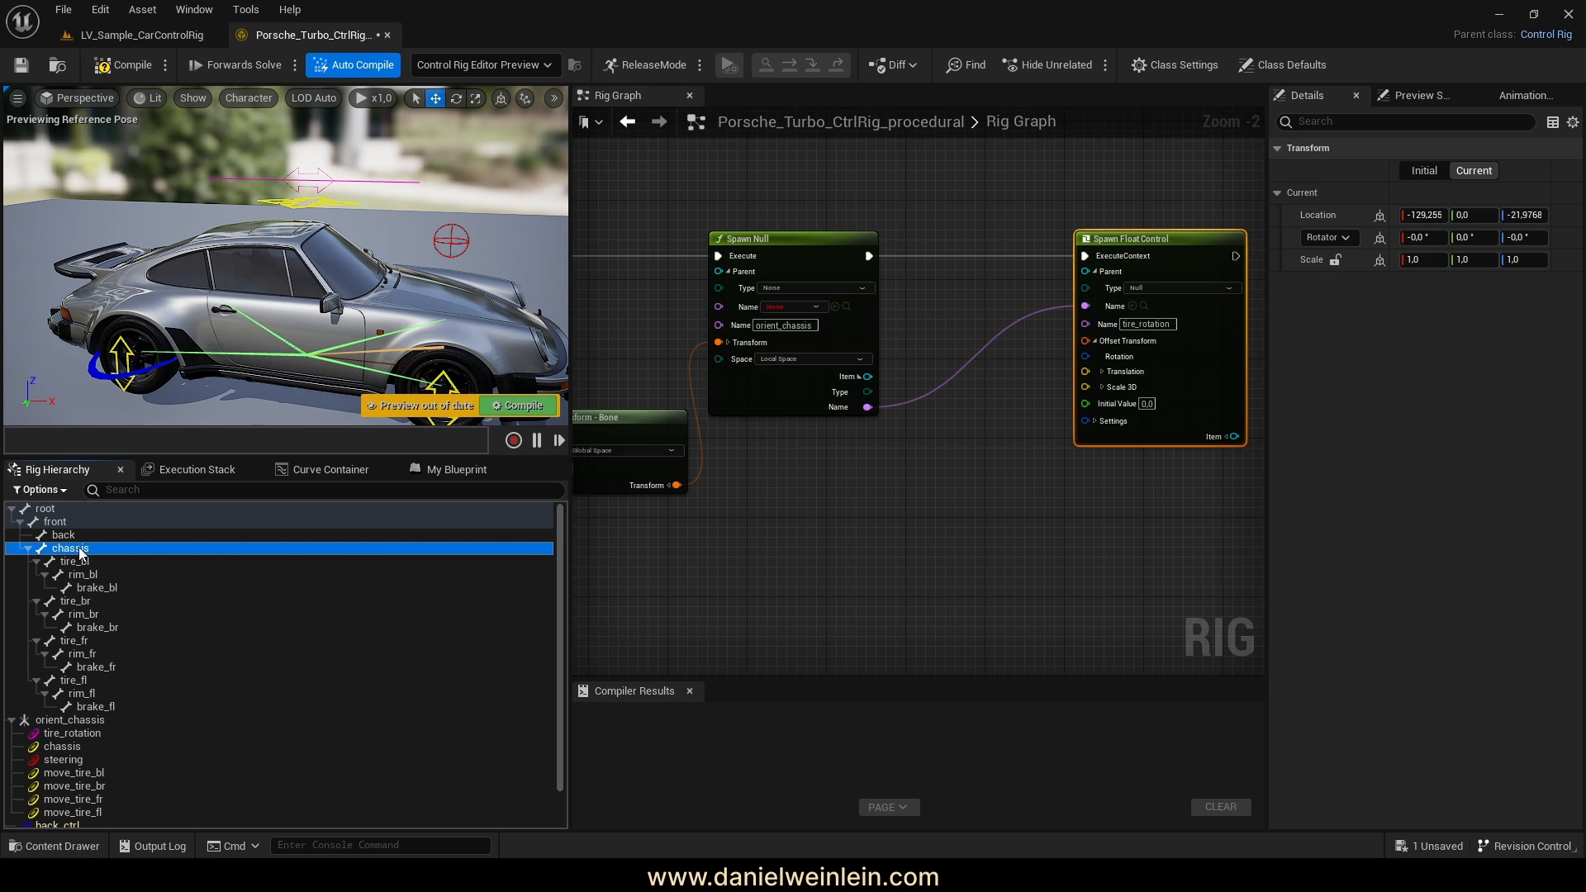
drag(80, 553, 825, 541)
drag(855, 476, 914, 439)
click(920, 489)
right_drag(1026, 487, 878, 511)
Connect the bone's rotation and scale to the control's offset Rotation and Scale 3D
click(729, 477)
scroll(890, 542, up, 2)
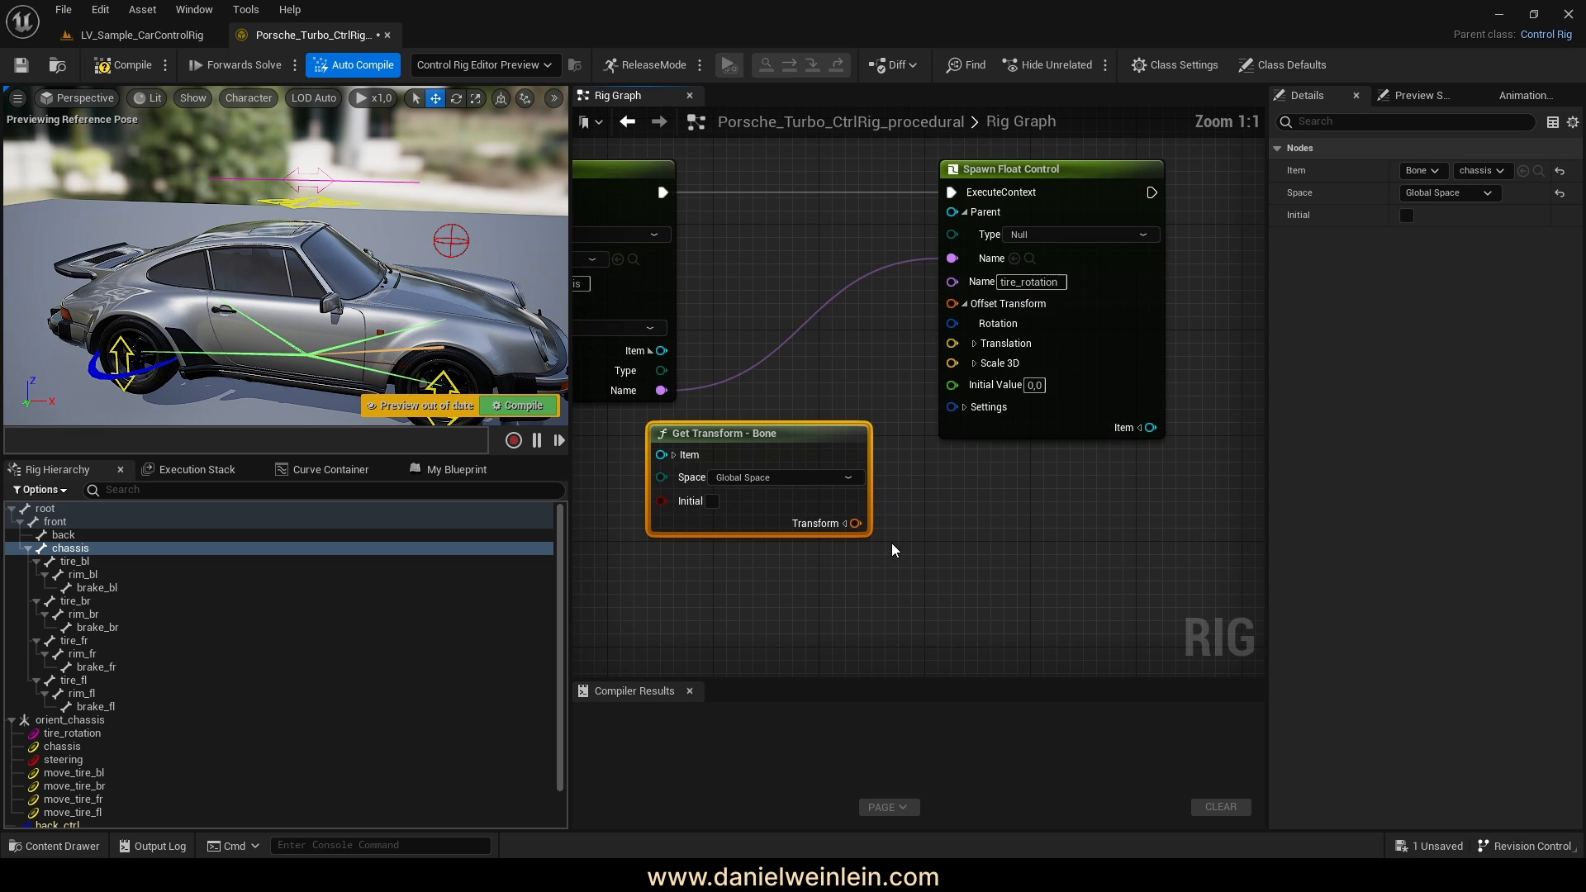
click(869, 533)
right_drag(894, 559, 873, 557)
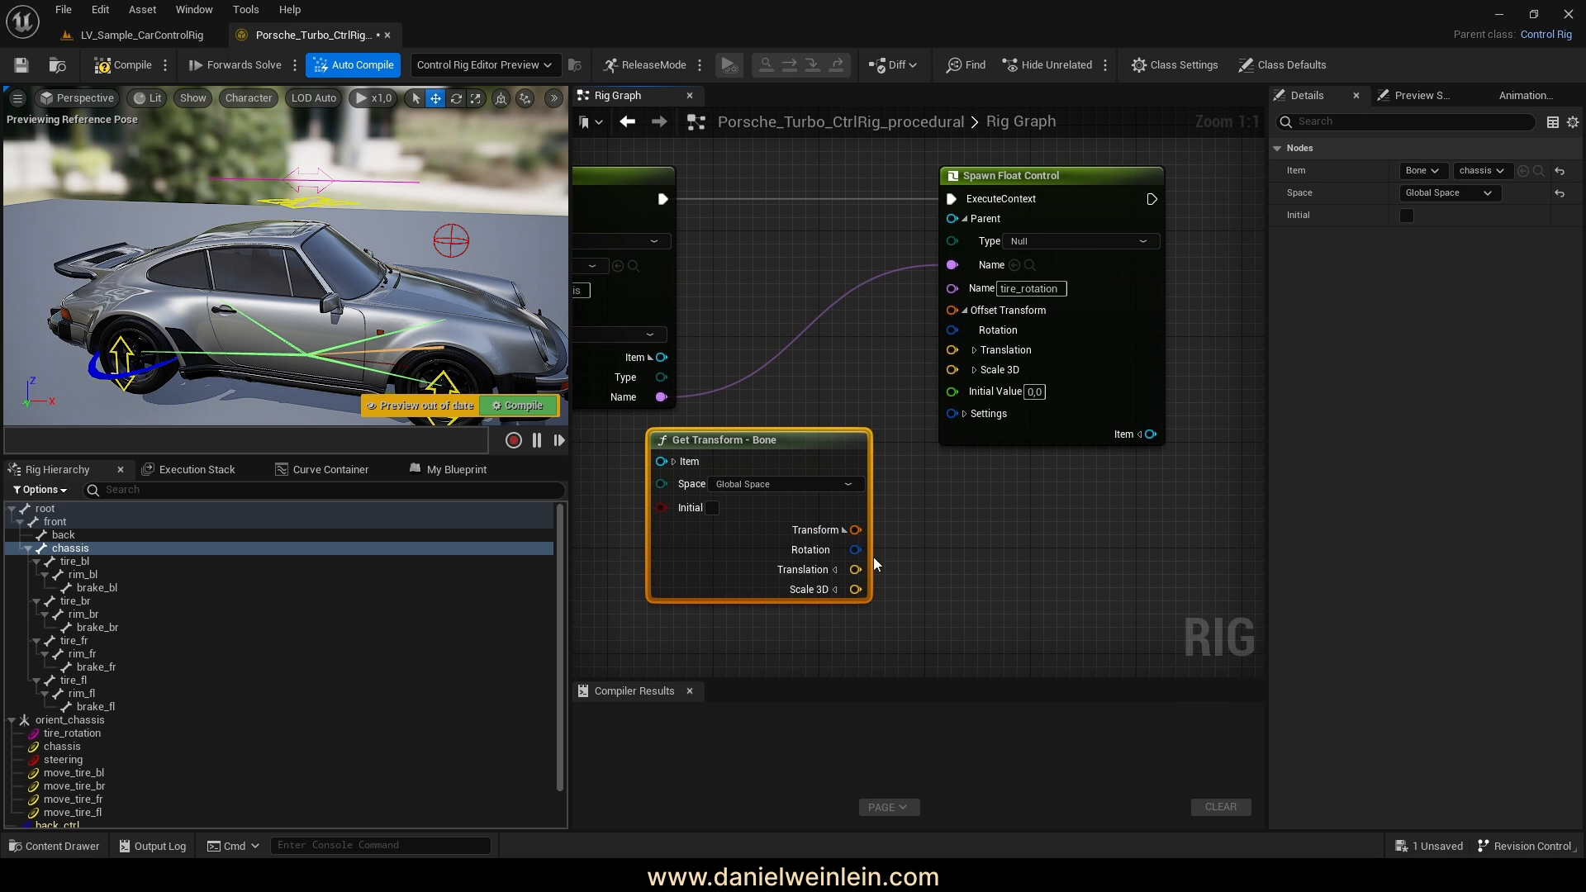
drag(855, 549, 856, 589)
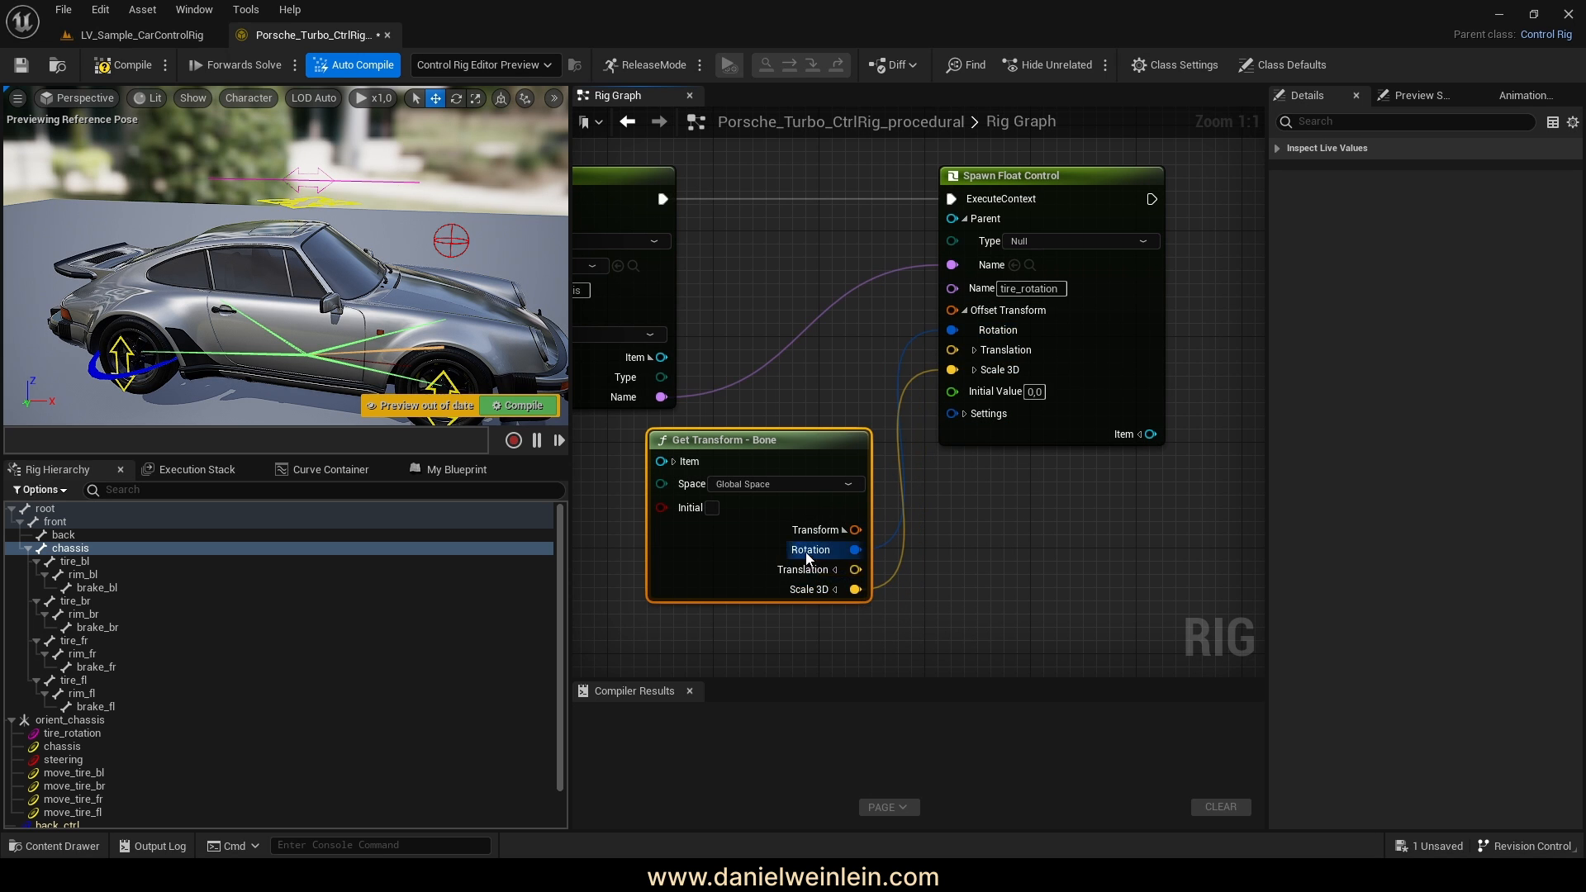
Wire the bone's Translation X and Y into the control's offset Translation X and Y
click(834, 569)
click(974, 350)
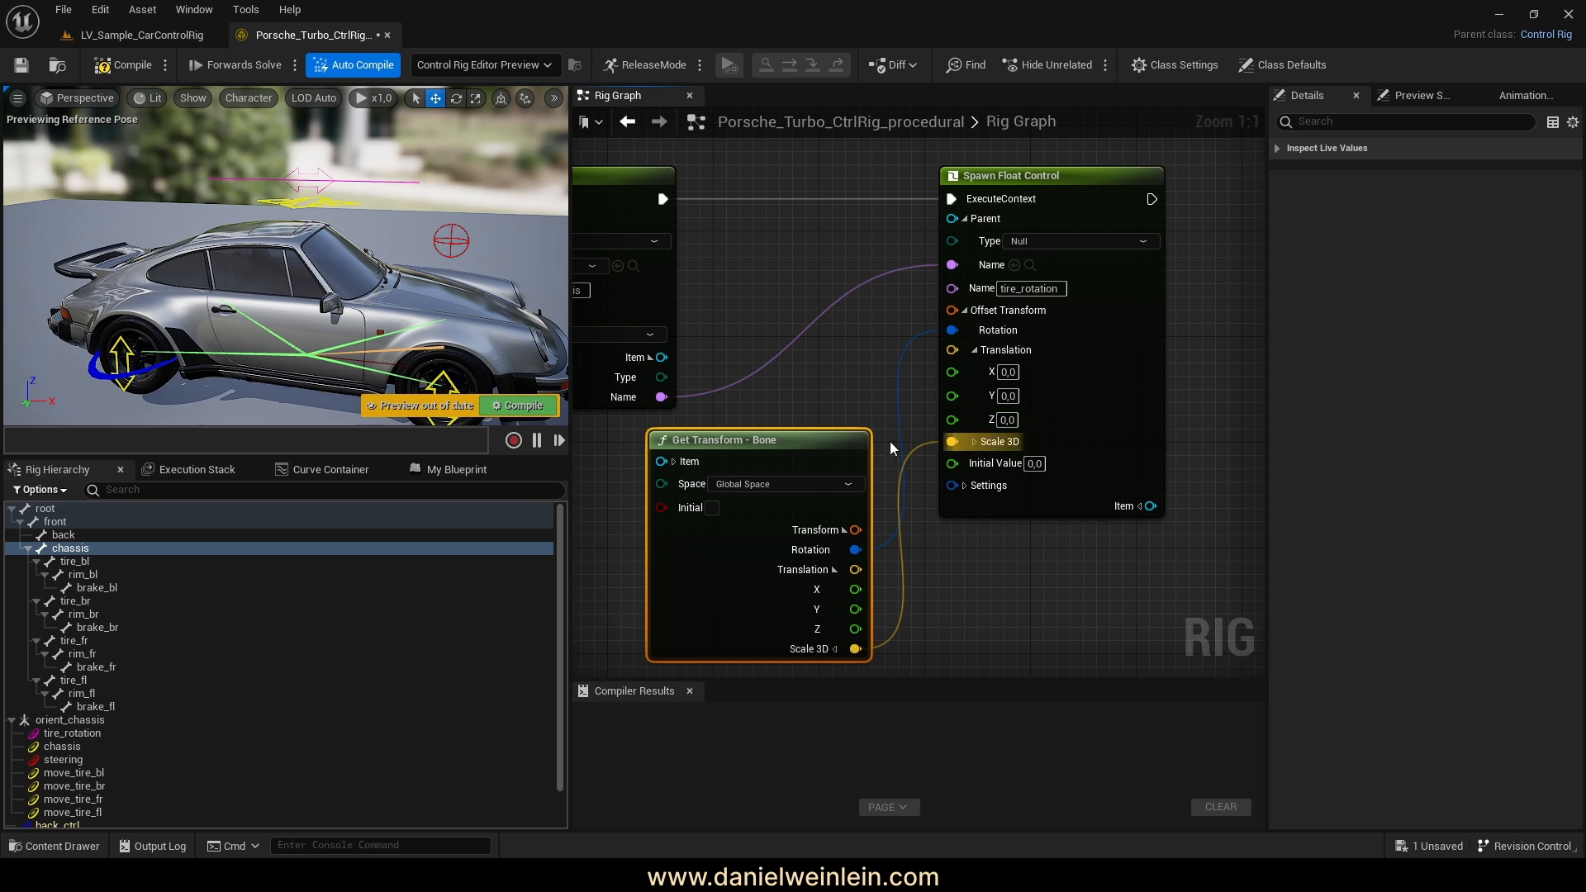
drag(857, 589, 949, 393)
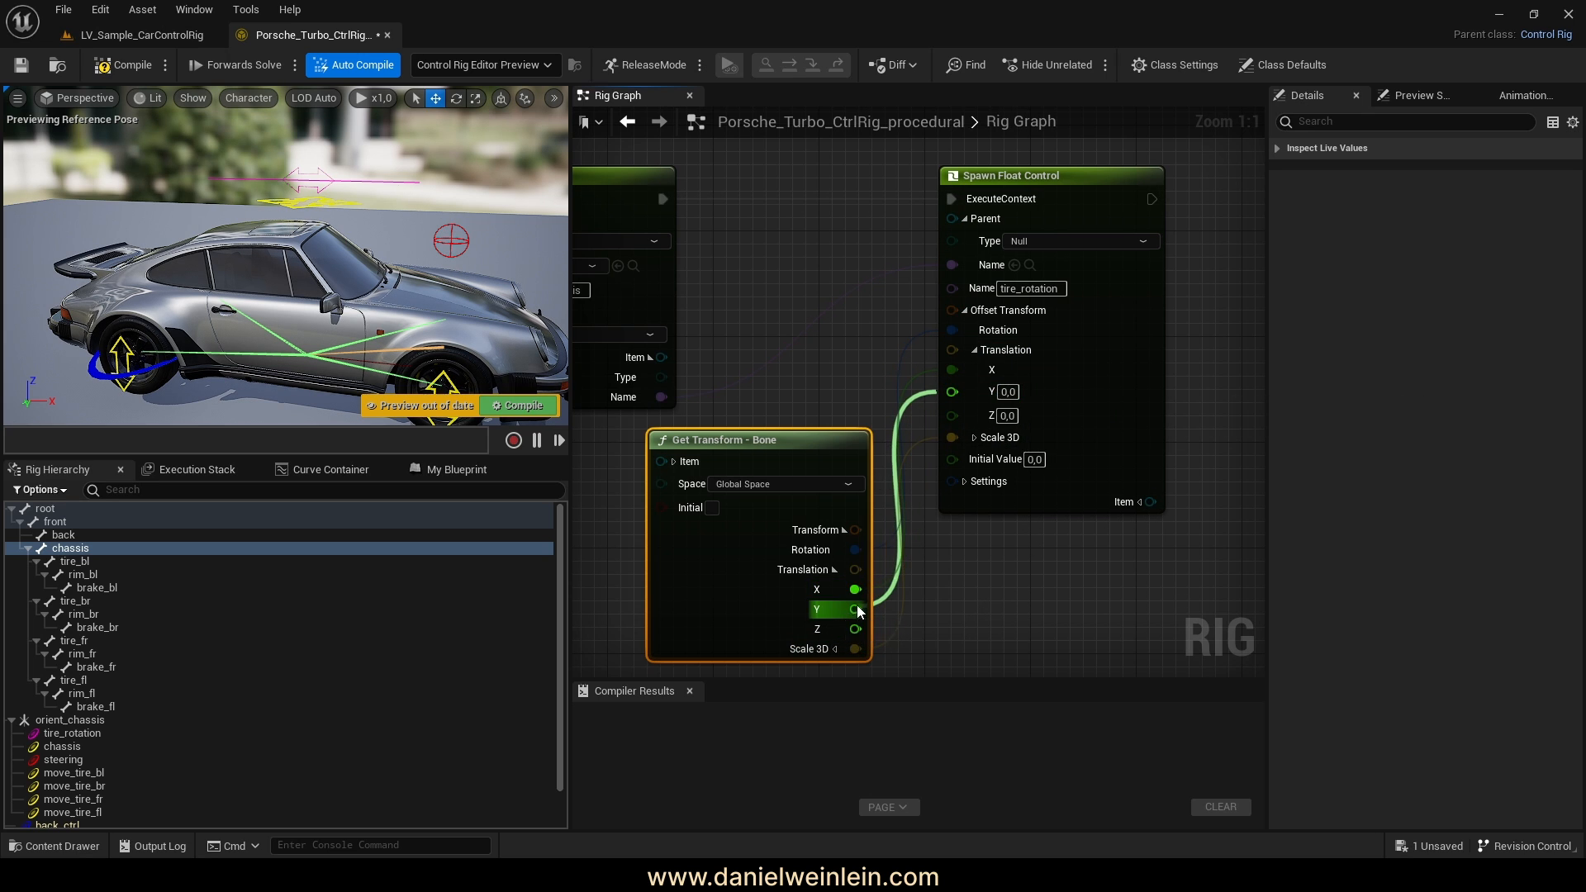
drag(799, 436, 745, 438)
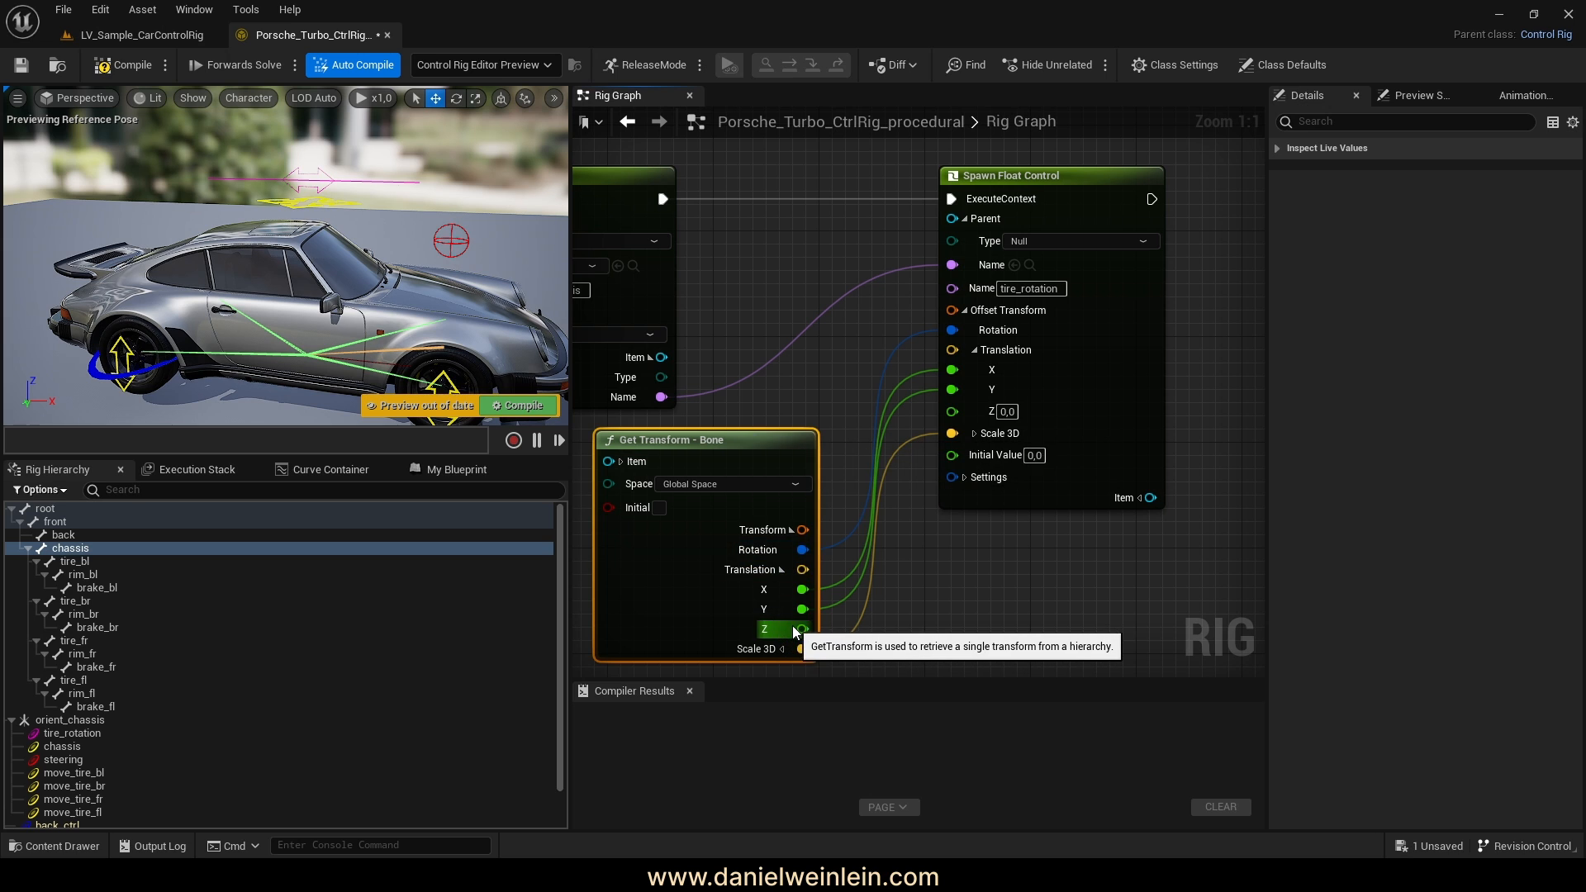
alt+drag(333, 239, 277, 345)
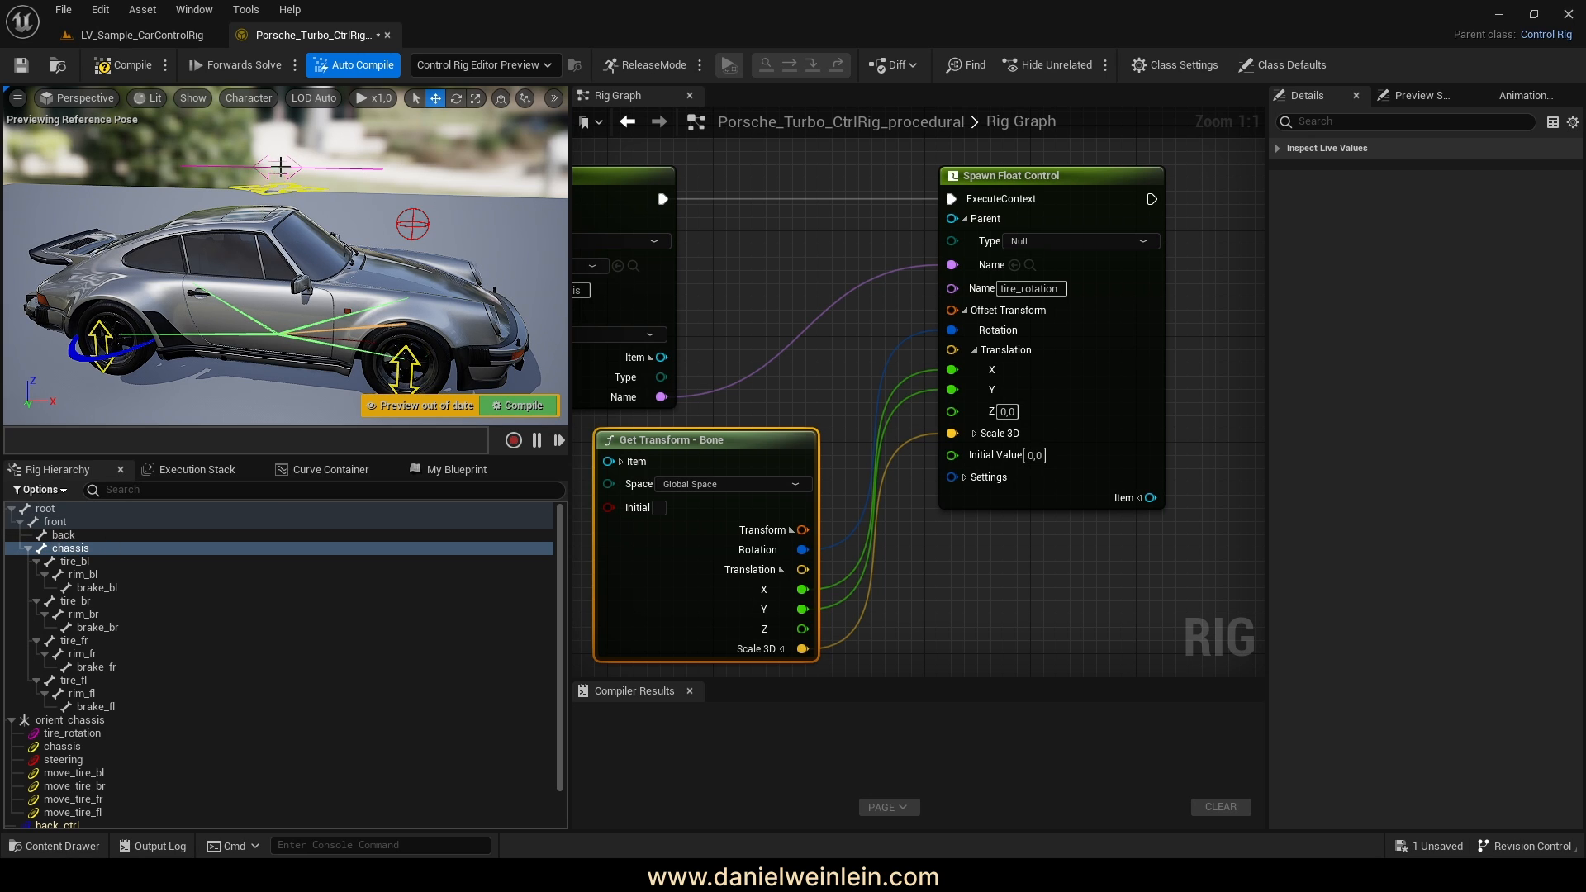
right_drag(972, 566, 1006, 561)
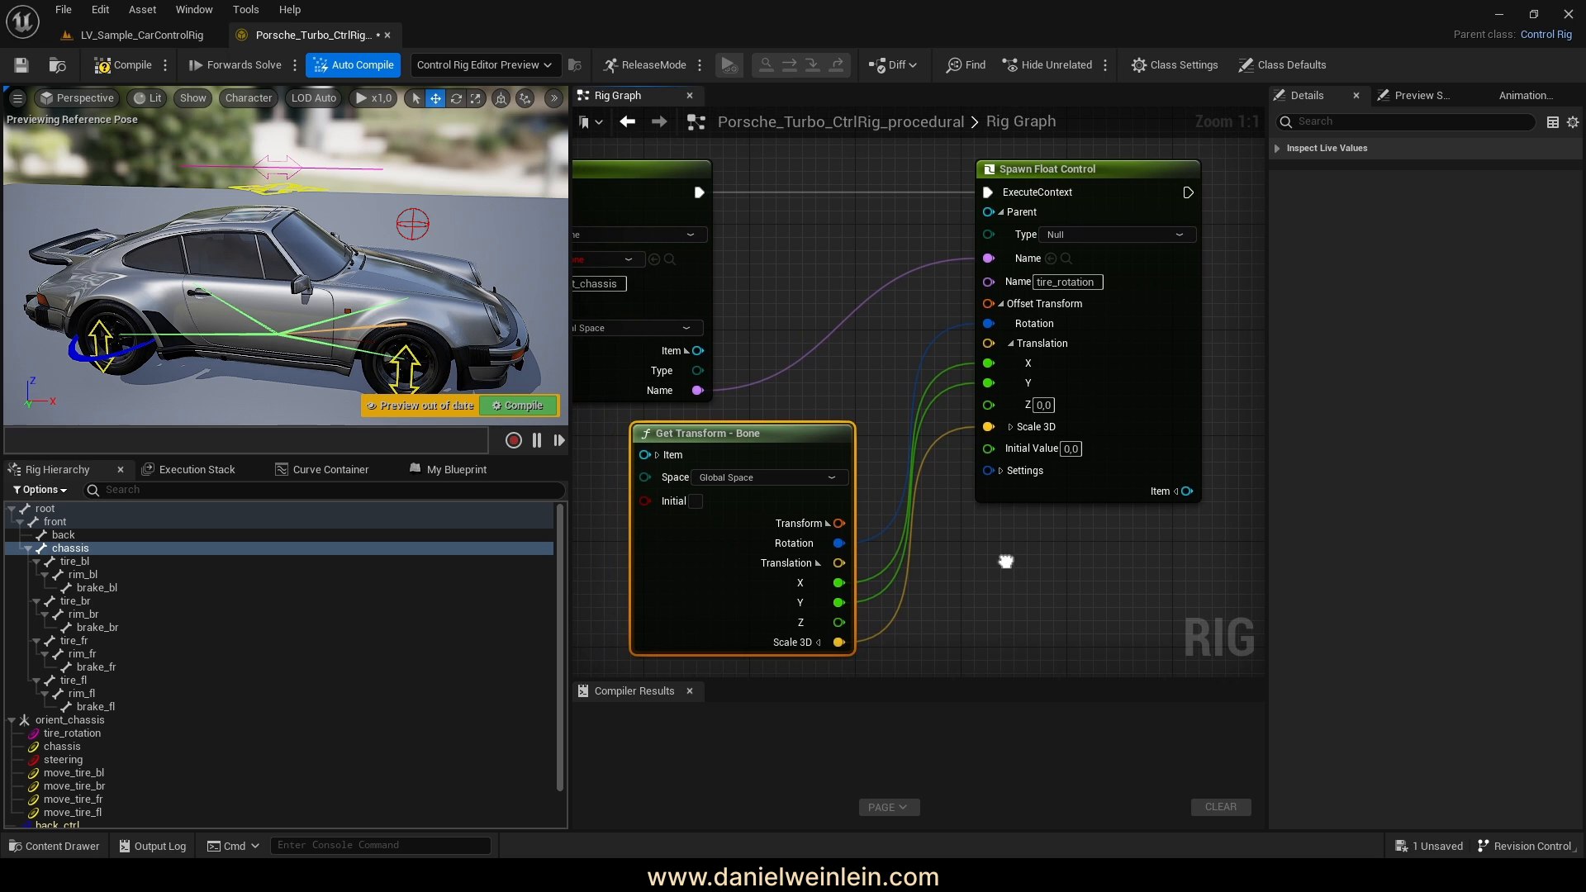
right_drag(792, 391, 836, 387)
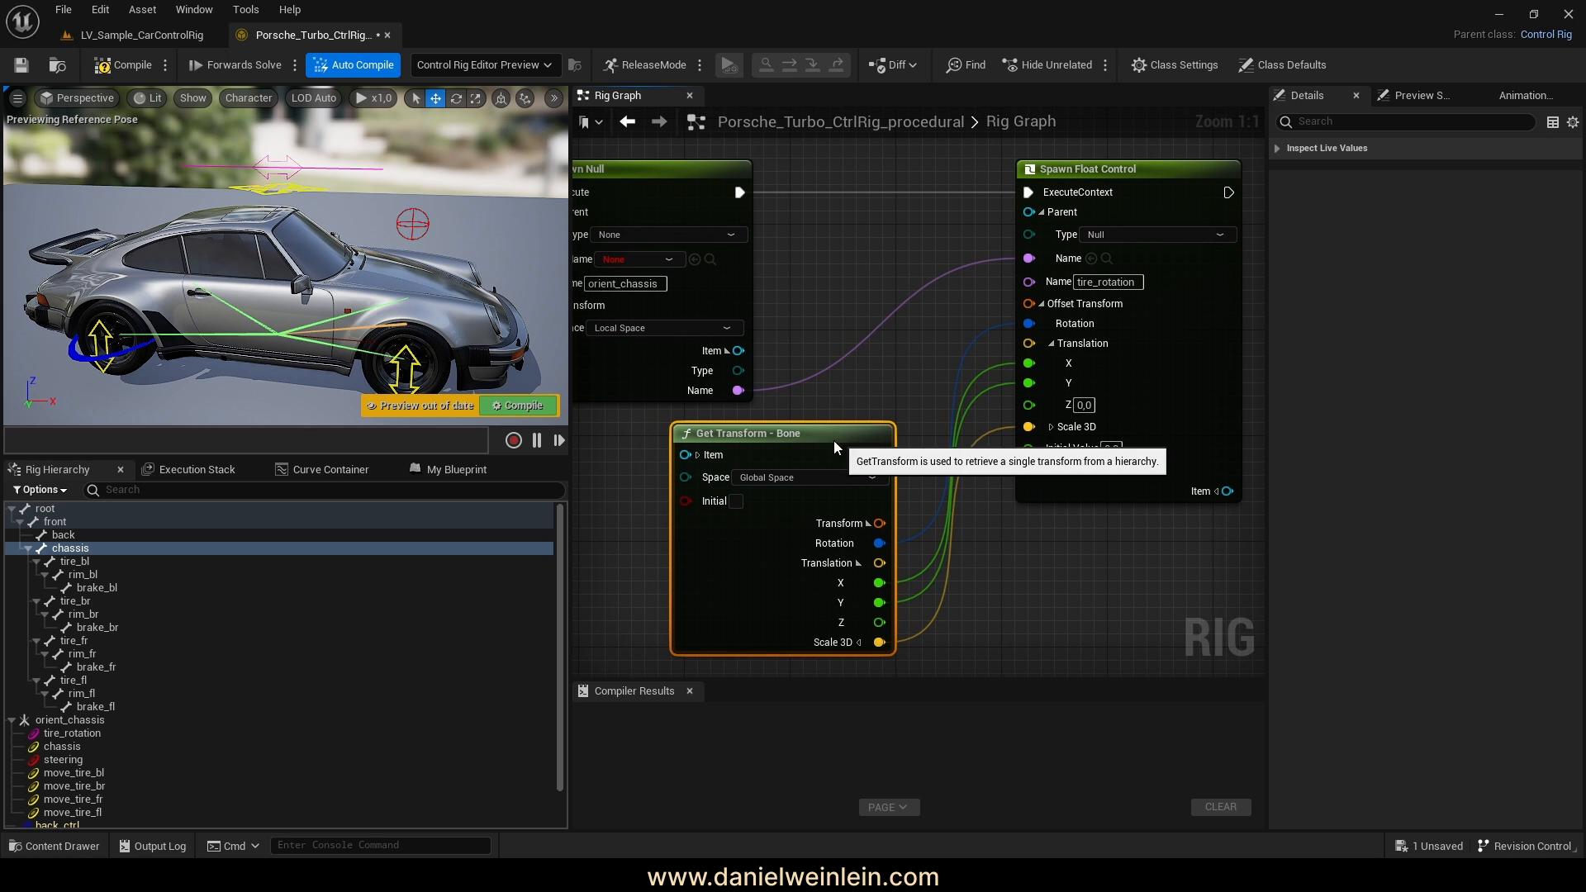
drag(834, 440, 783, 438)
right_click(850, 384)
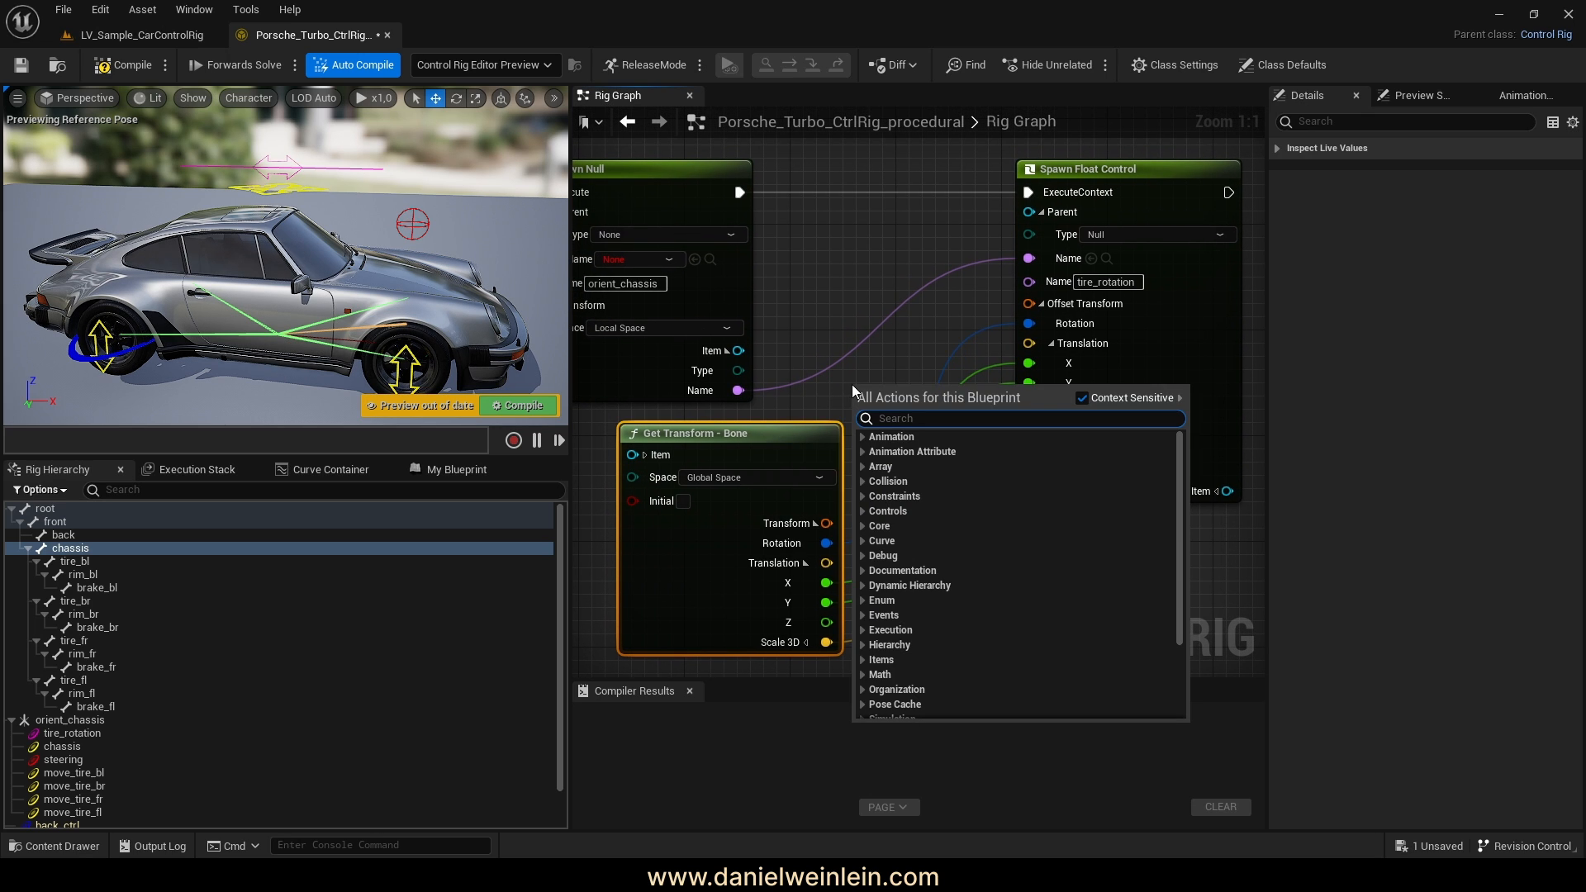
Add an Add node taking the bone's Z translation into B, with its Result driving Translation Z
text(add)
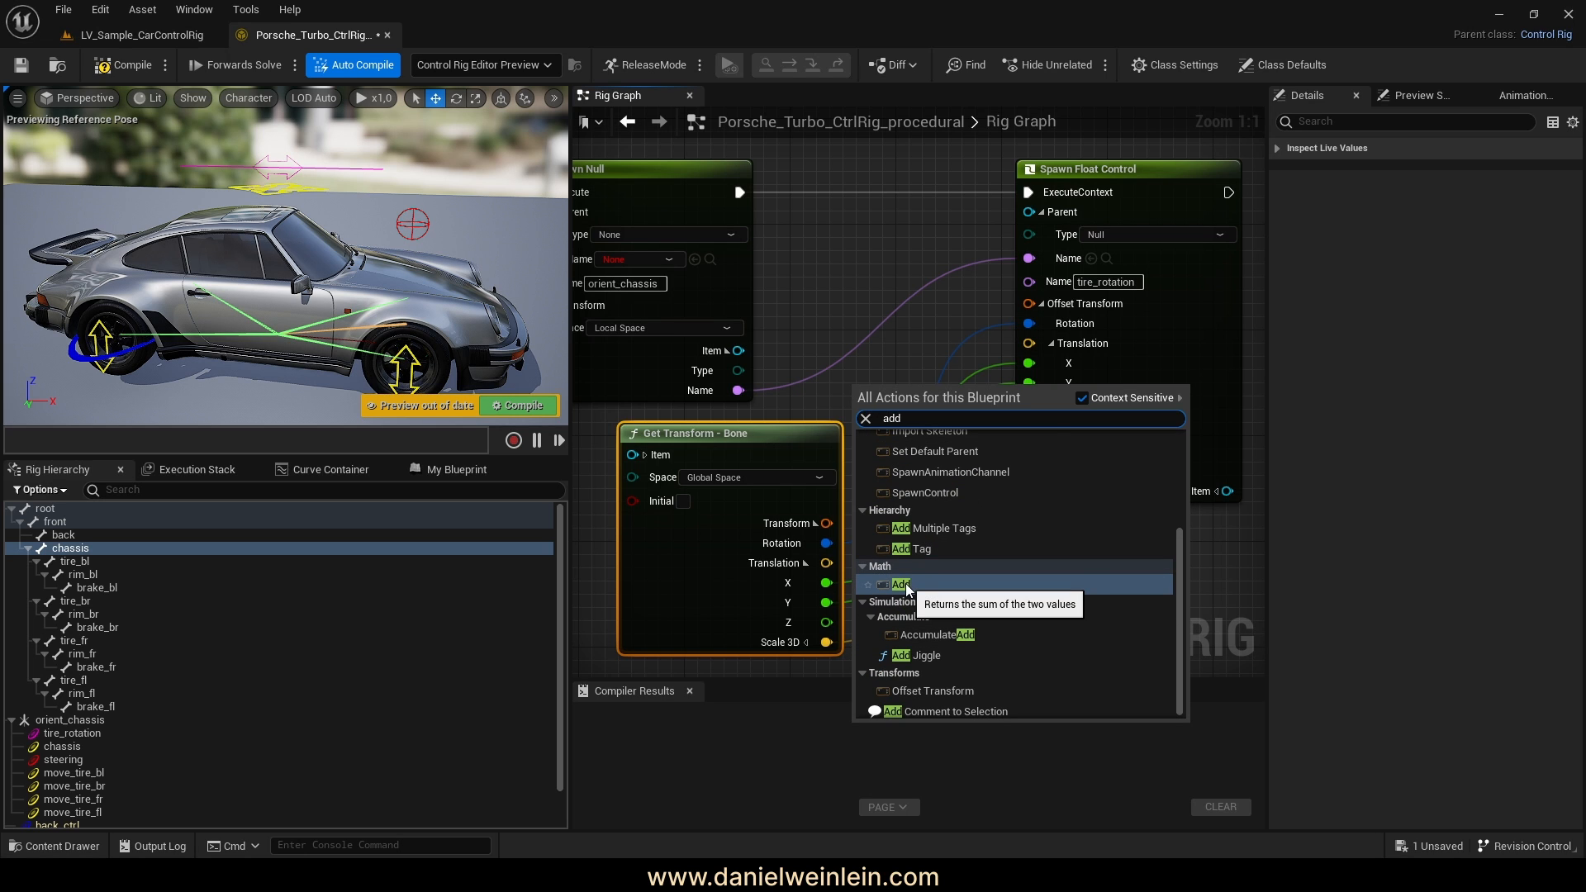
click(1003, 578)
drag(931, 394, 944, 301)
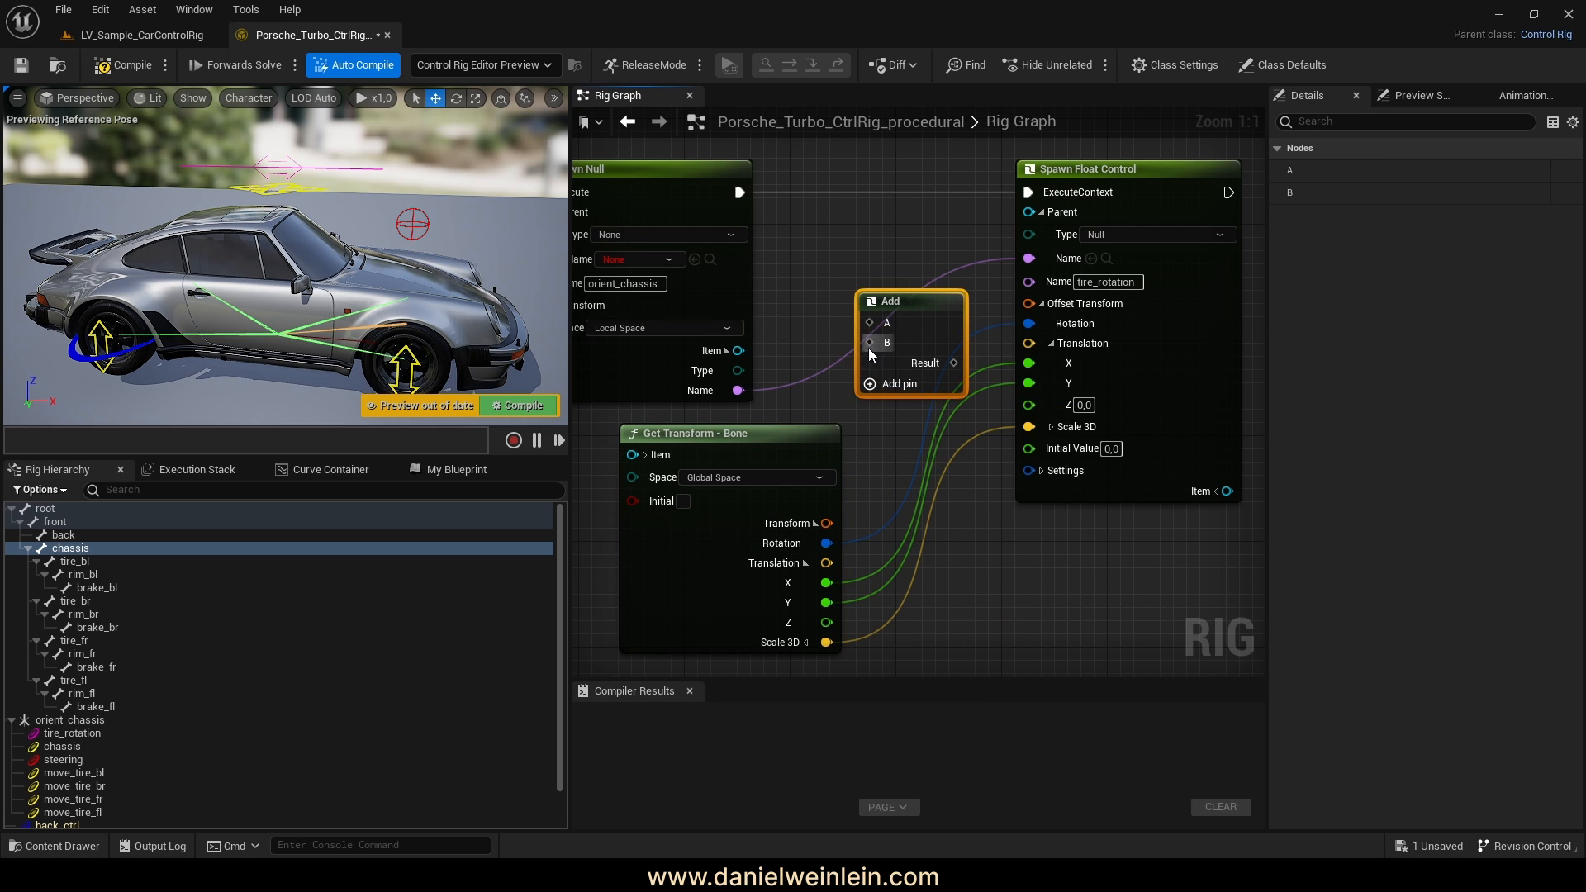
drag(869, 344, 827, 621)
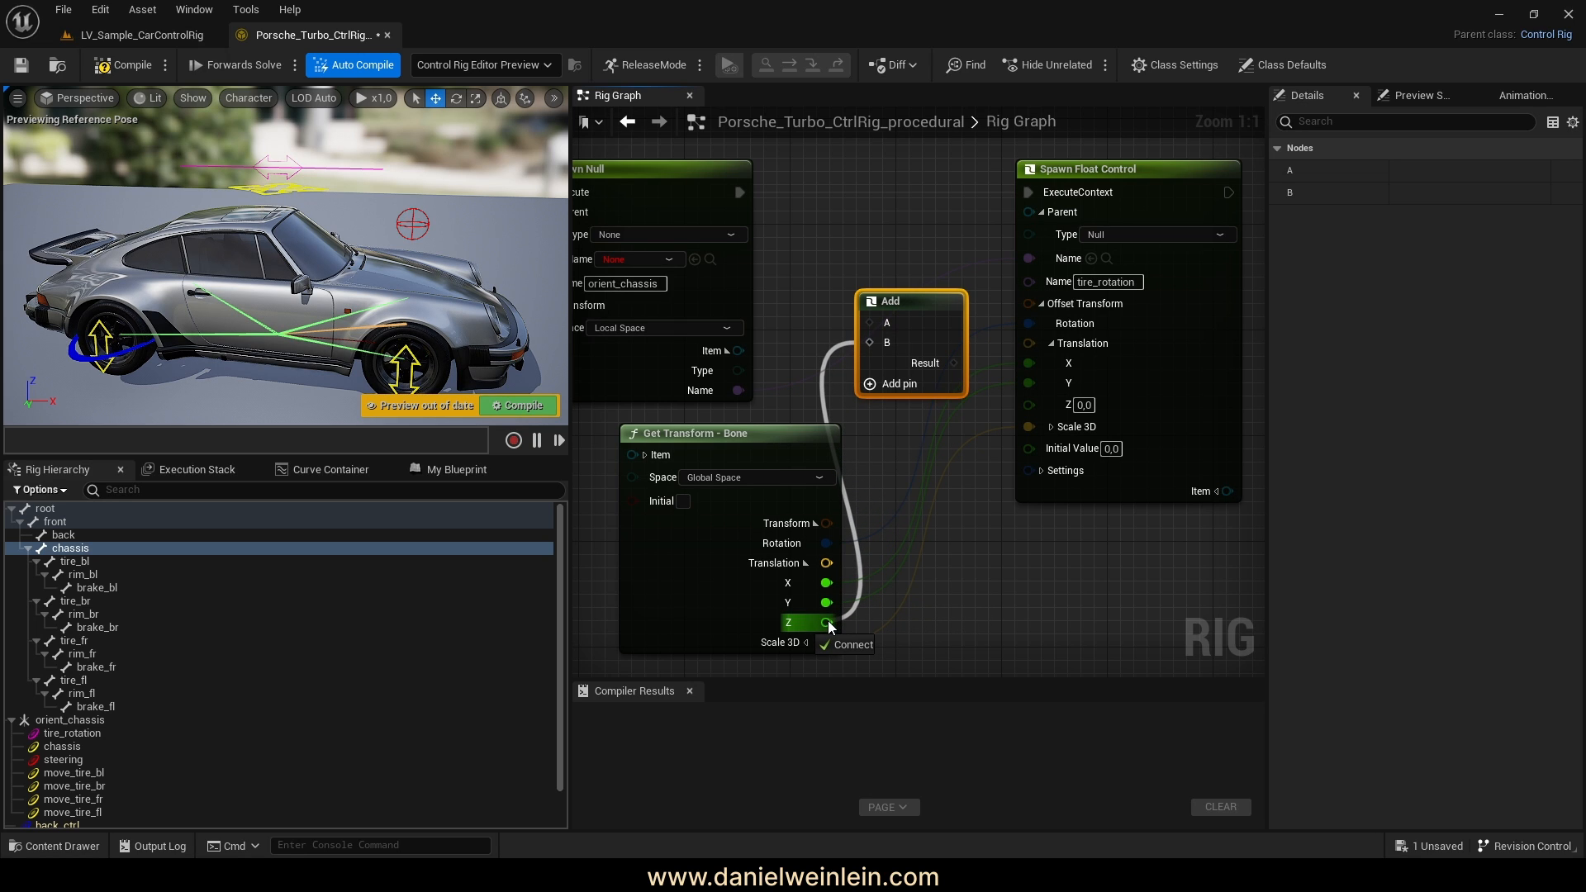
drag(827, 621, 827, 621)
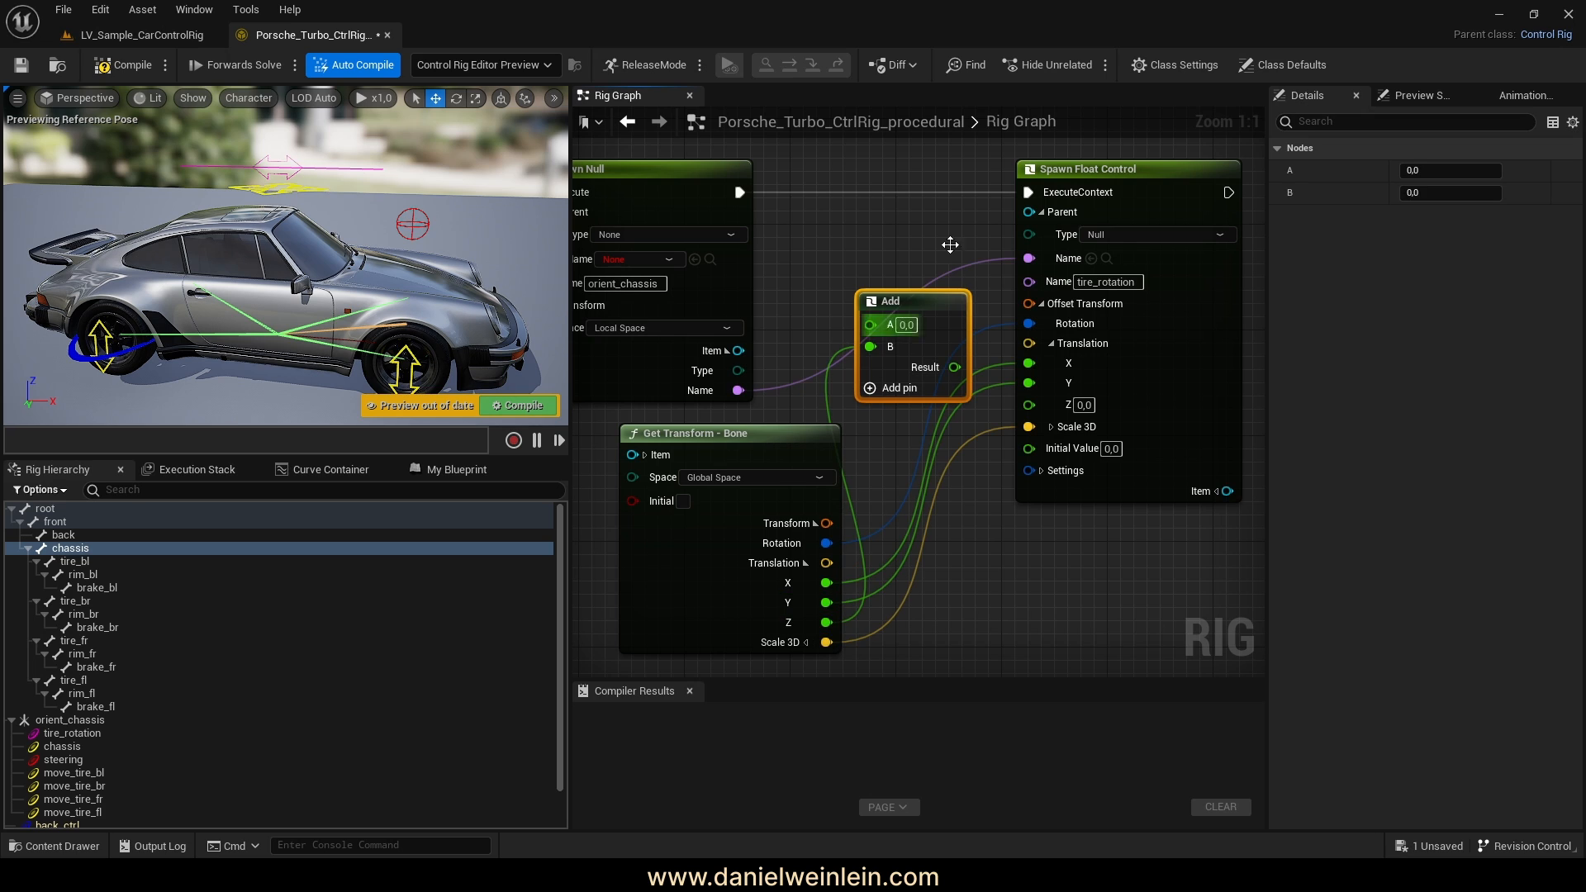
drag(954, 366, 1029, 404)
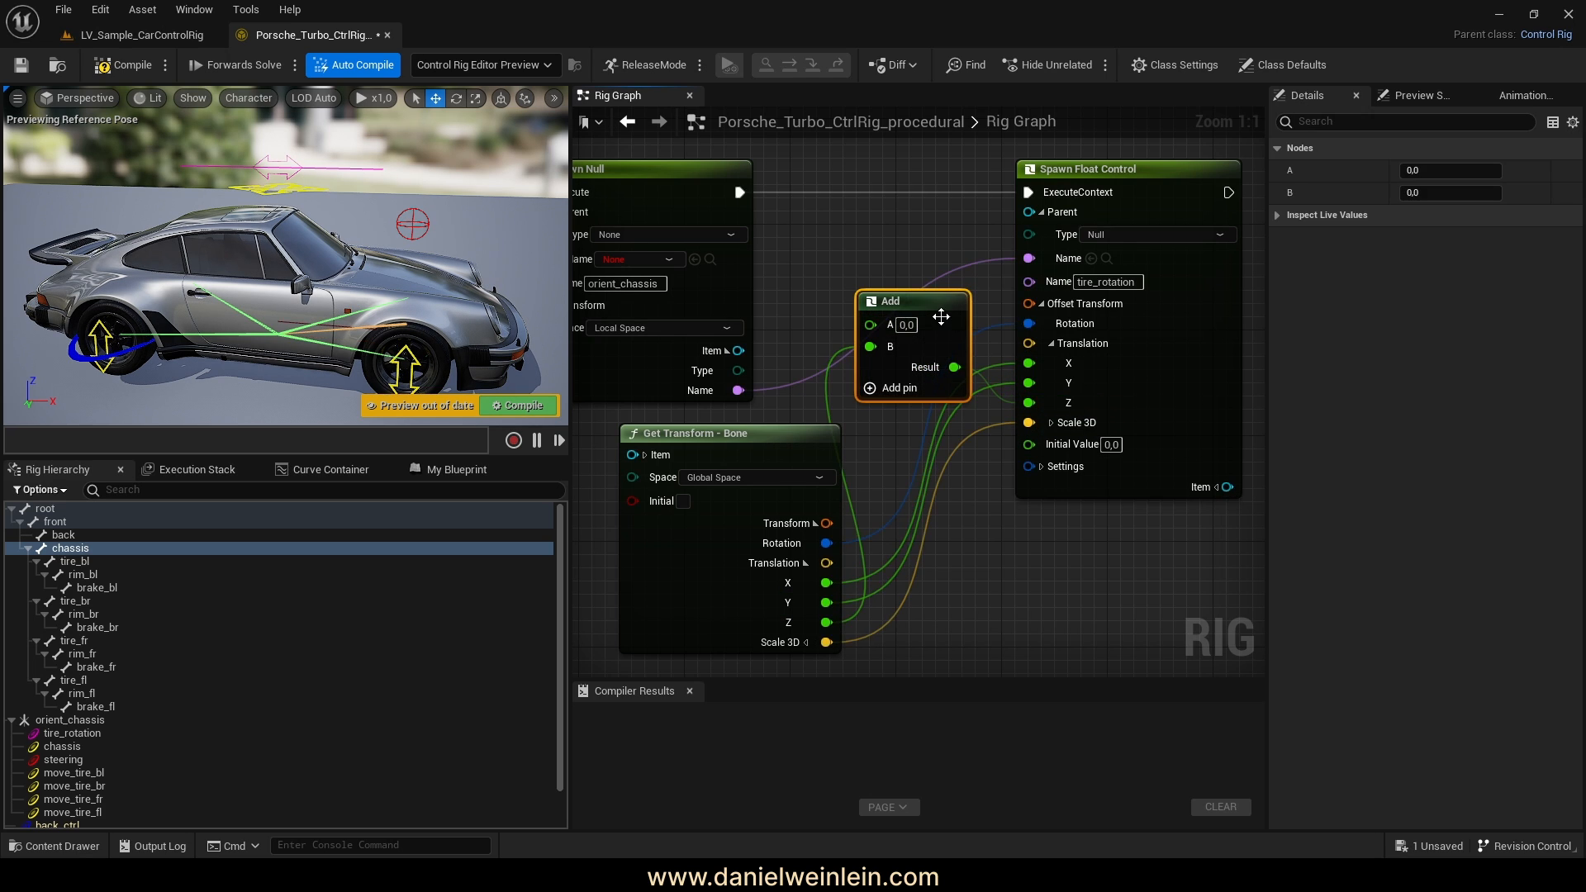
drag(913, 342, 939, 342)
Set the Add node's A value to 150
click(935, 328)
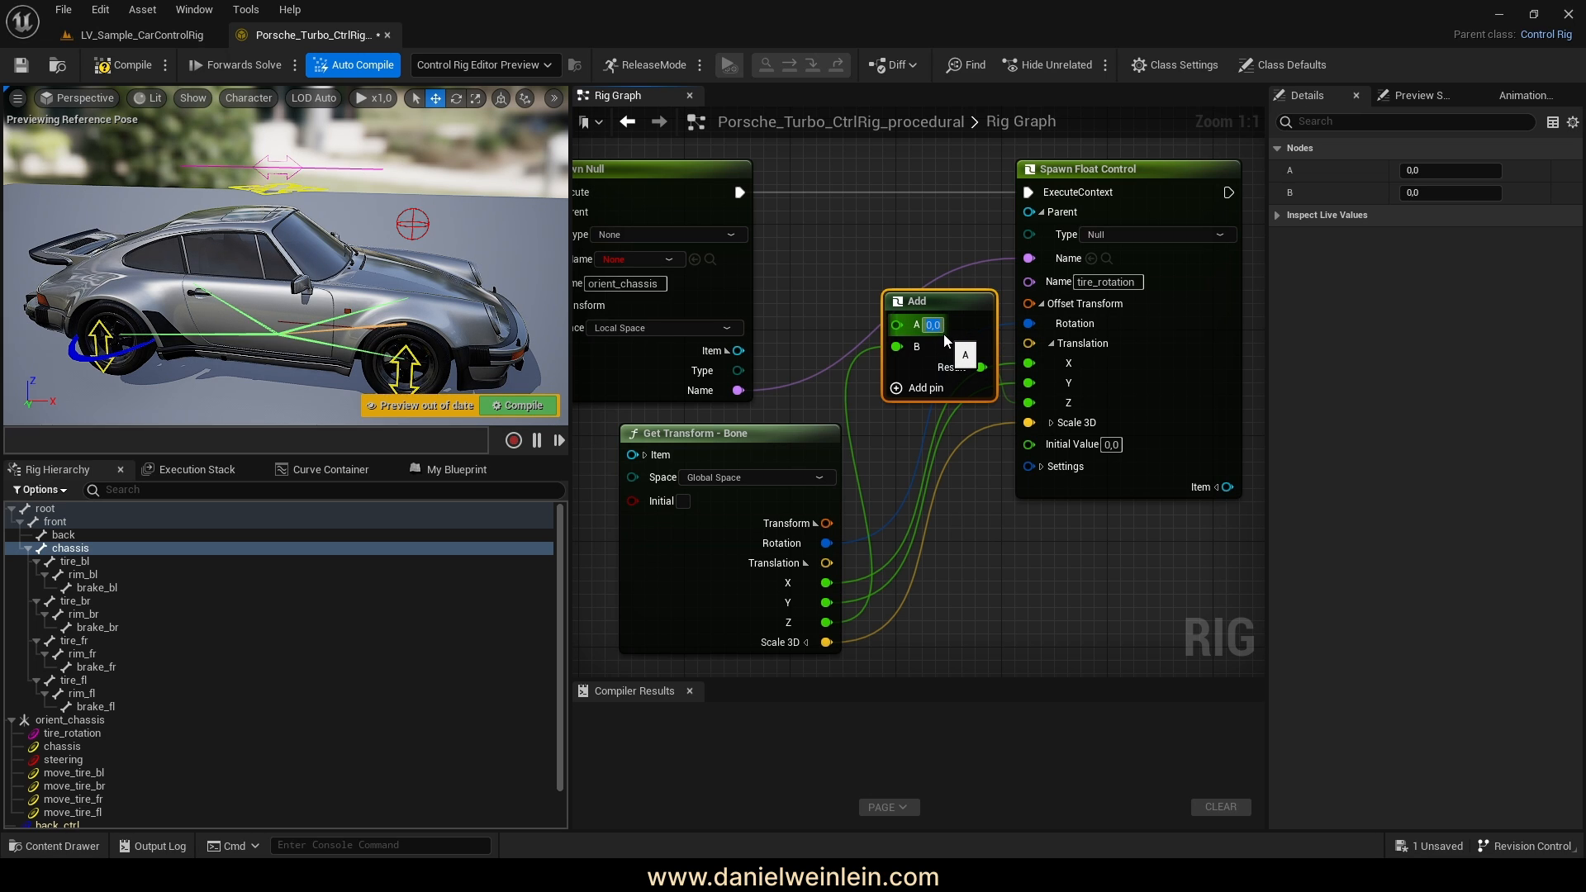
text(1)
key(Return)
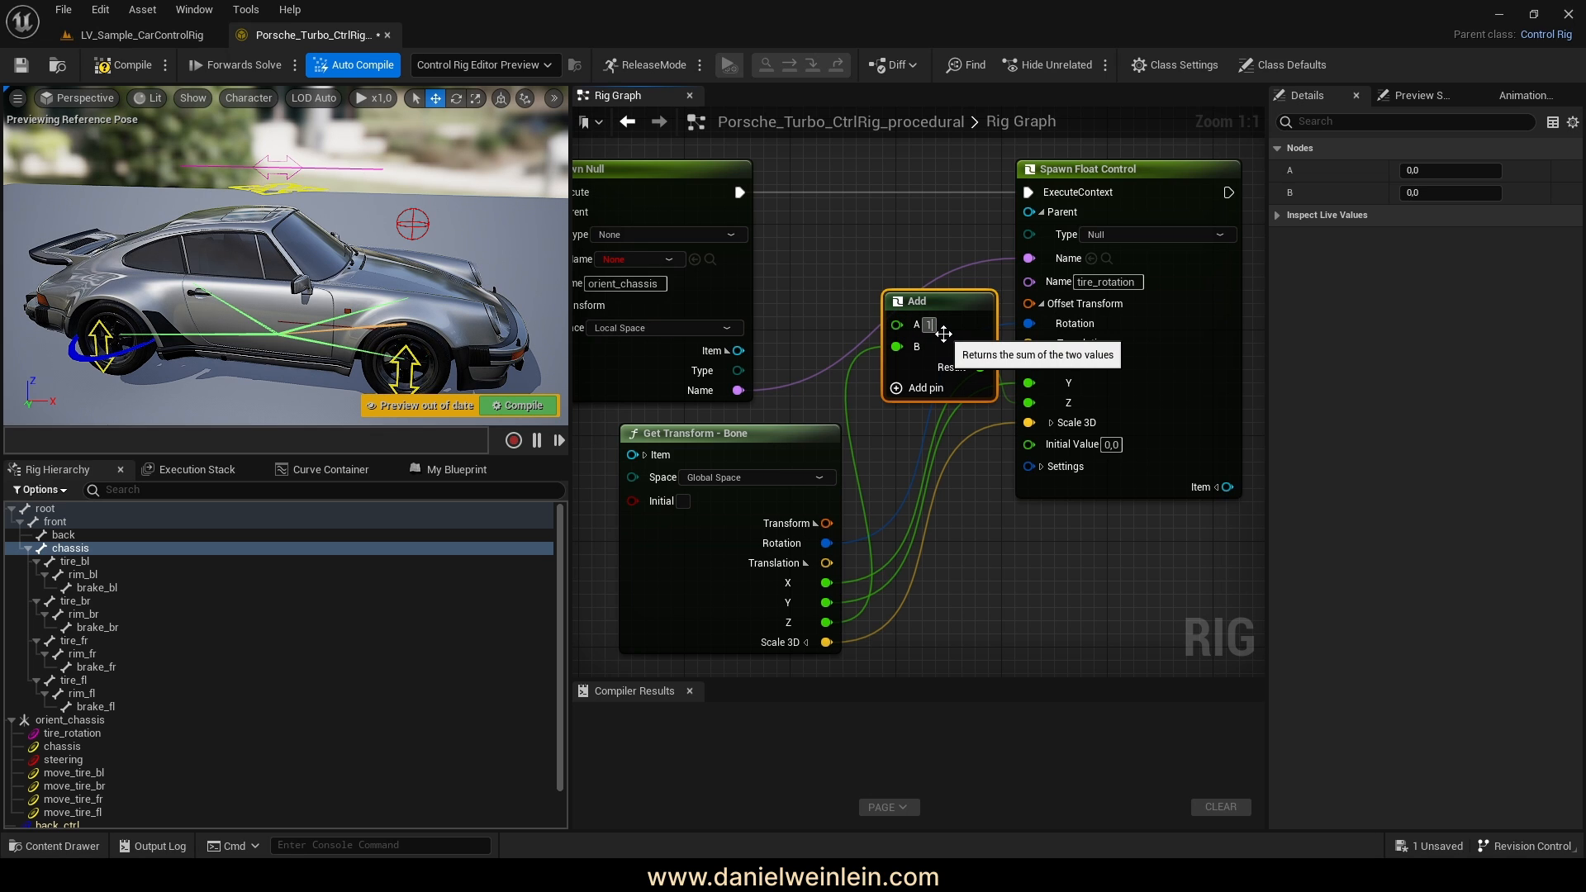
text(2)
text(0)
key(Return)
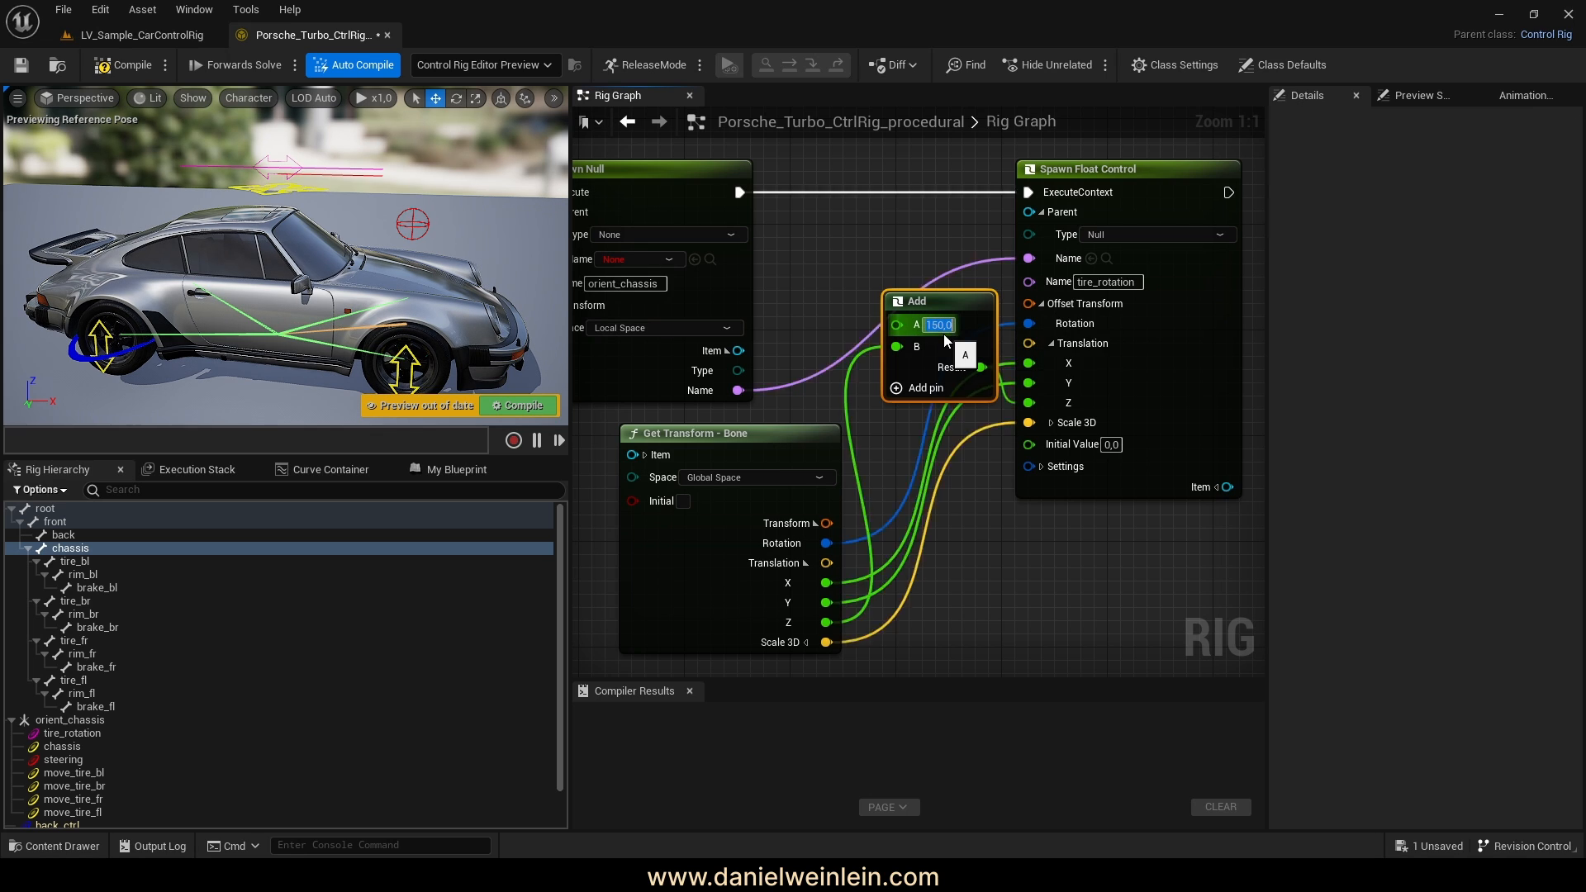
right_drag(253, 178, 271, 170)
key(w)
key(w)
right_drag(243, 282, 243, 281)
key(e)
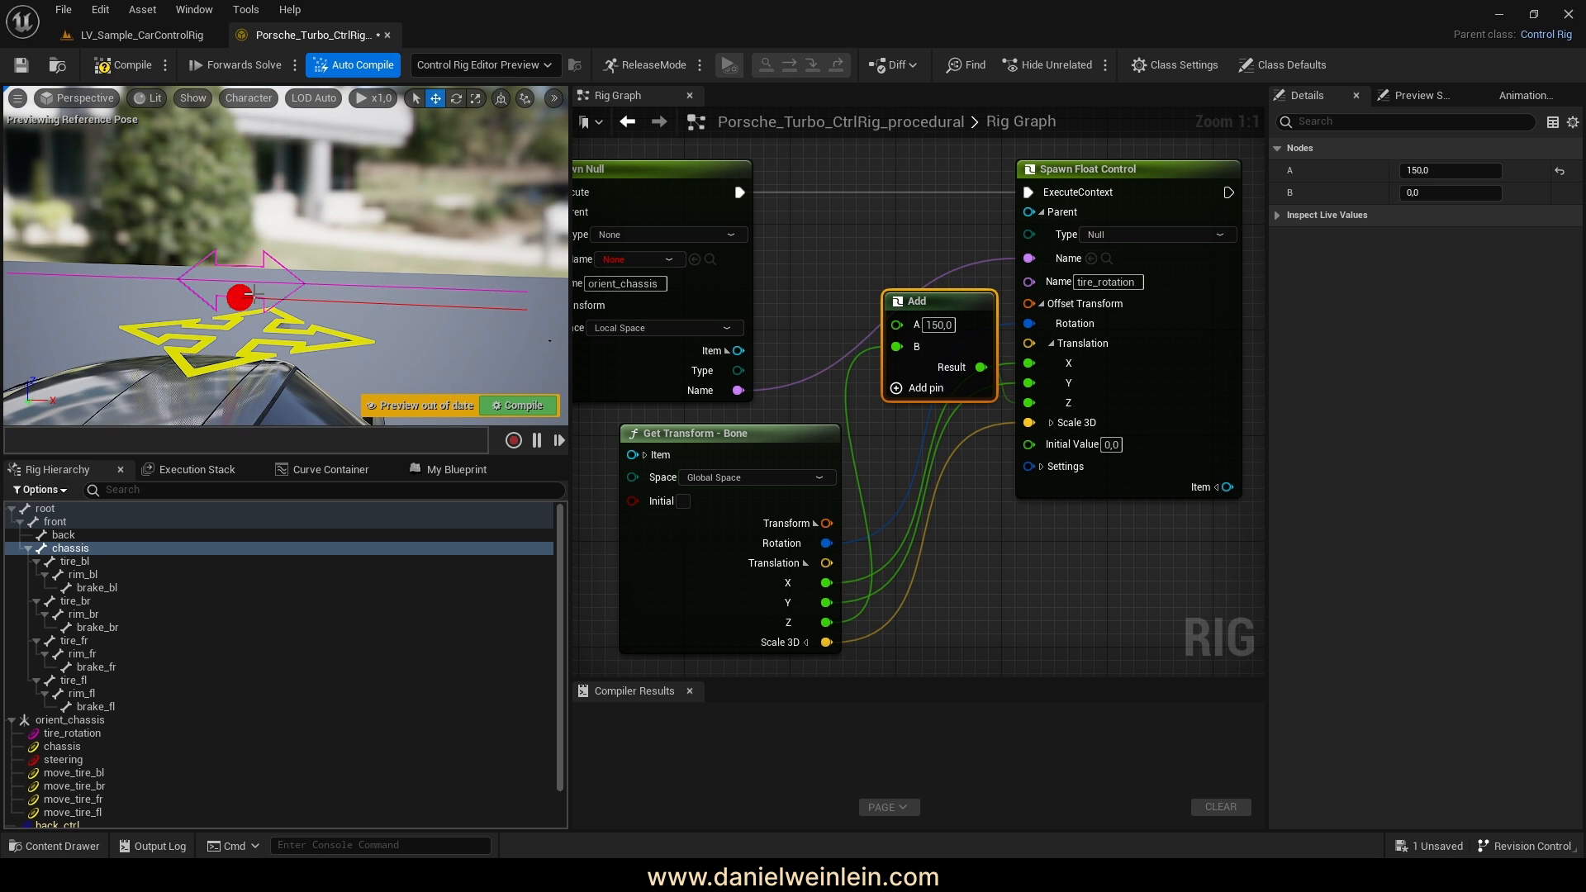
right_drag(1158, 588, 1069, 534)
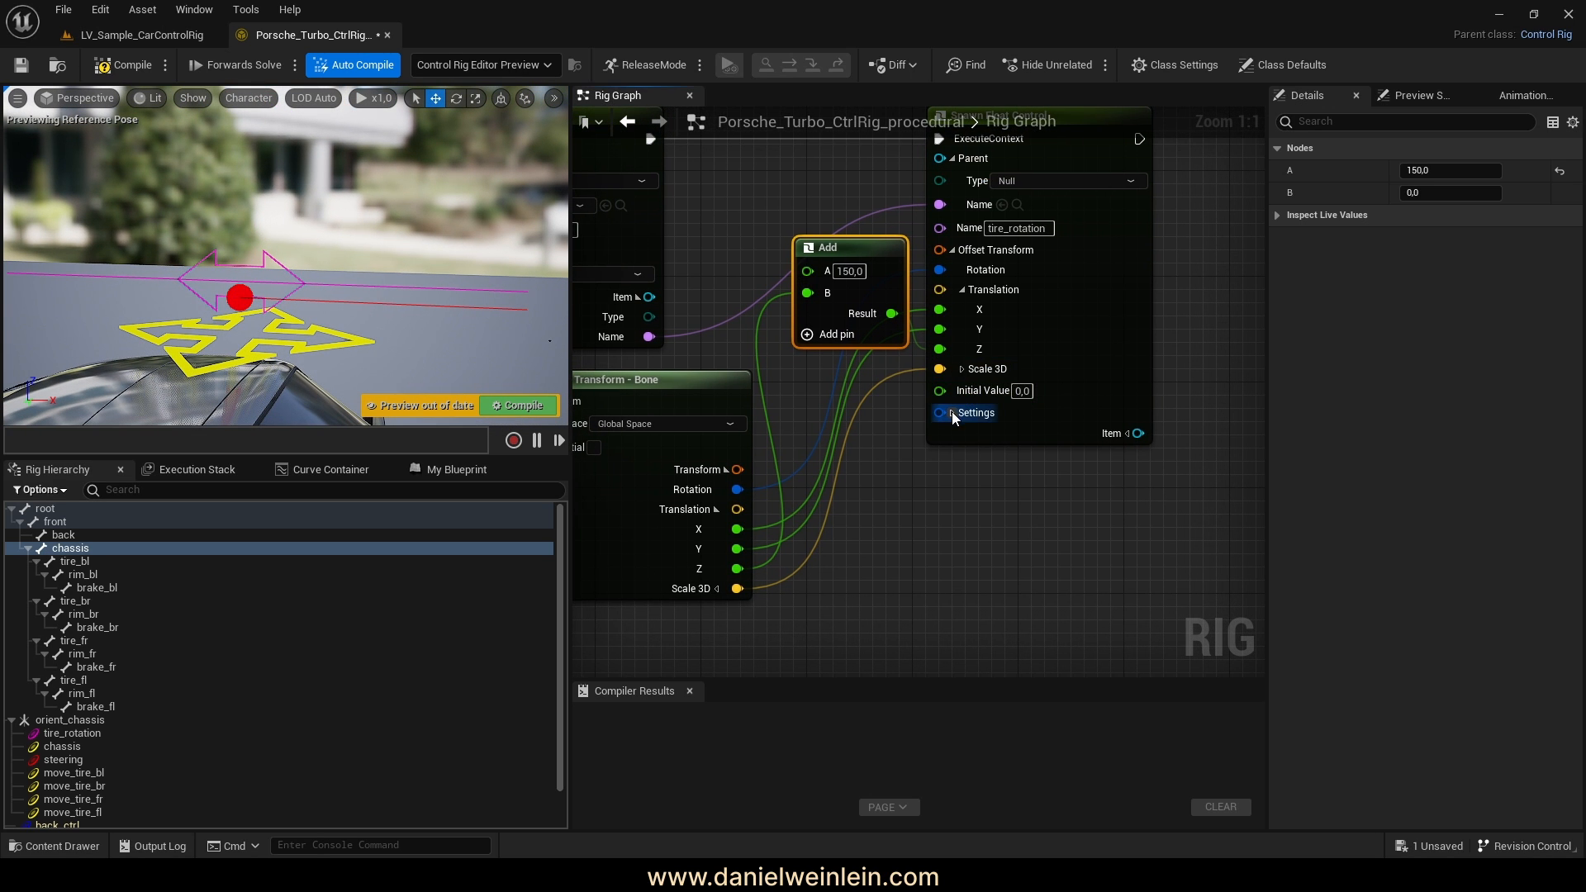
click(951, 412)
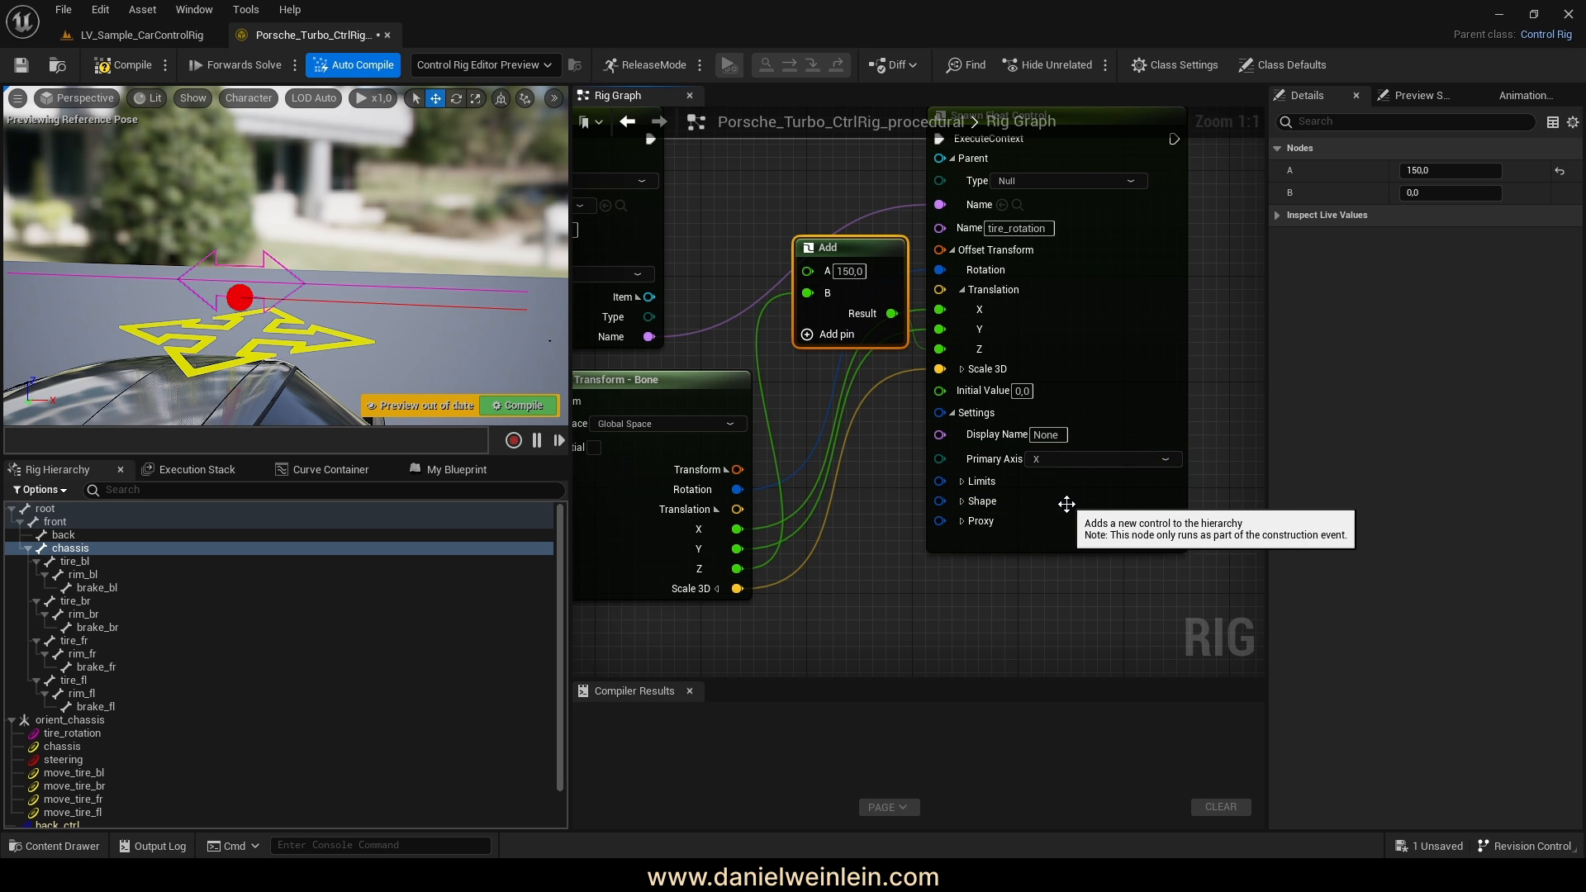
Enable minimum and maximum limits of -100 and 100 on tire_rotation, with Draw Limits on
right_drag(1196, 418, 1105, 421)
right_drag(1013, 258, 973, 296)
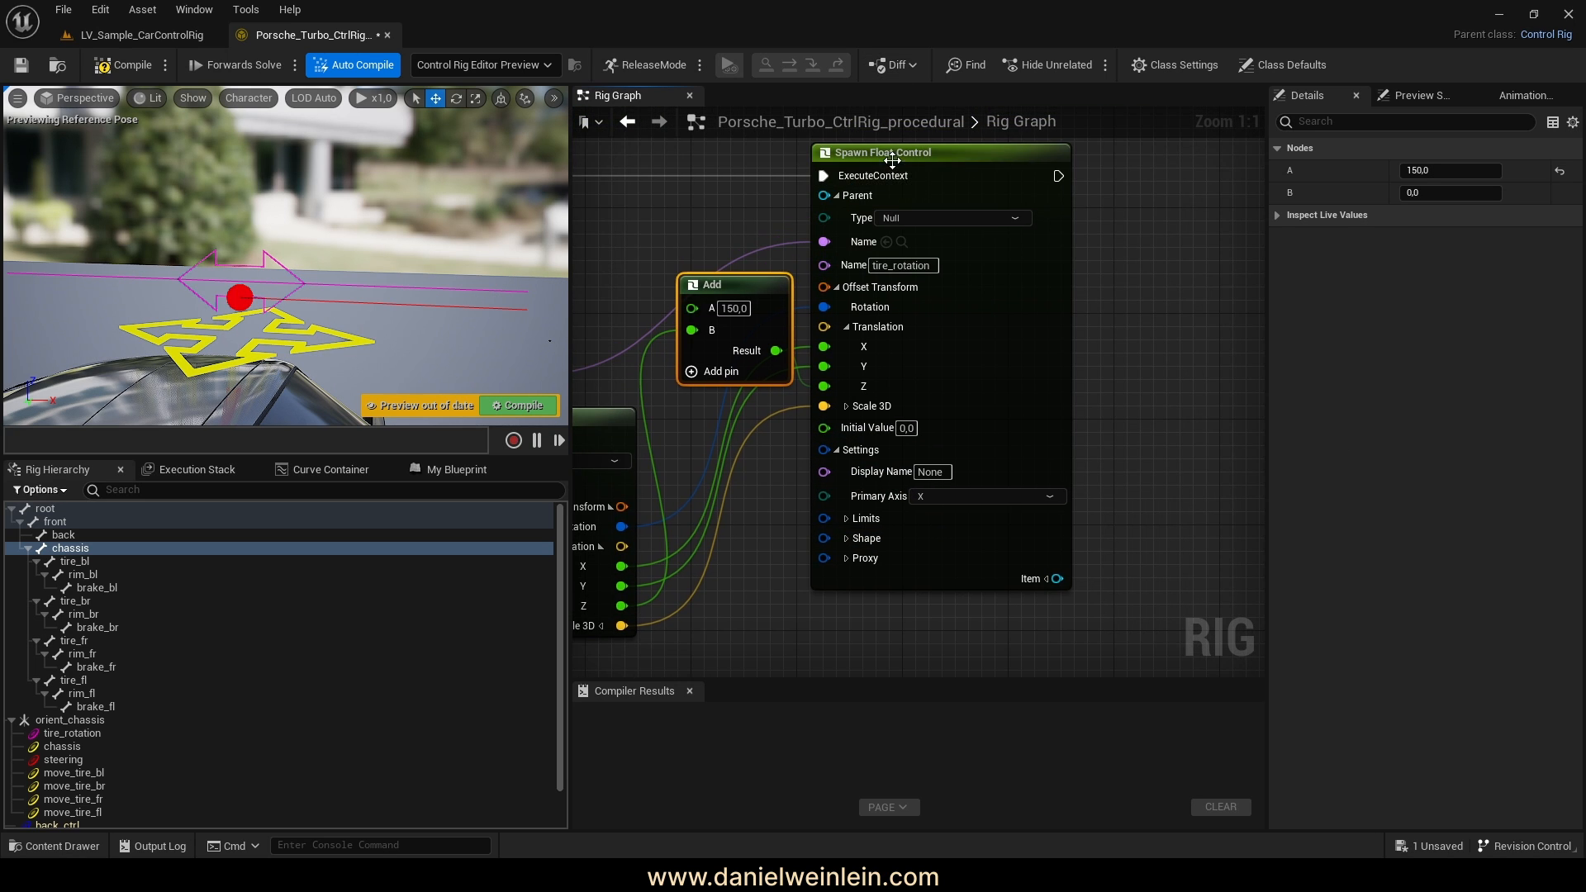
click(916, 152)
drag(917, 152, 930, 152)
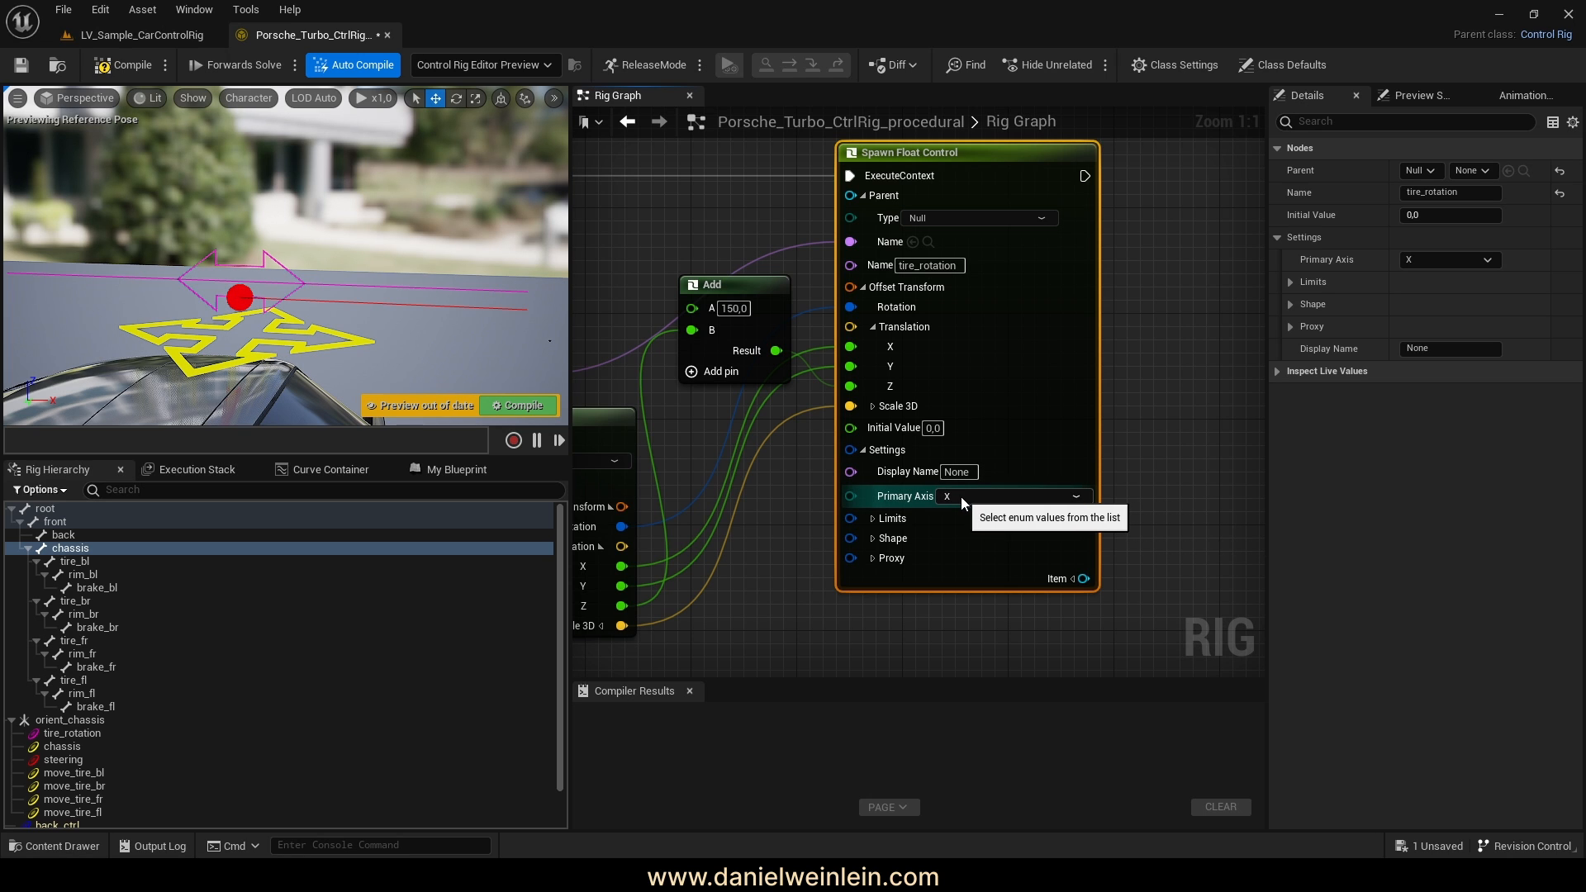
click(874, 518)
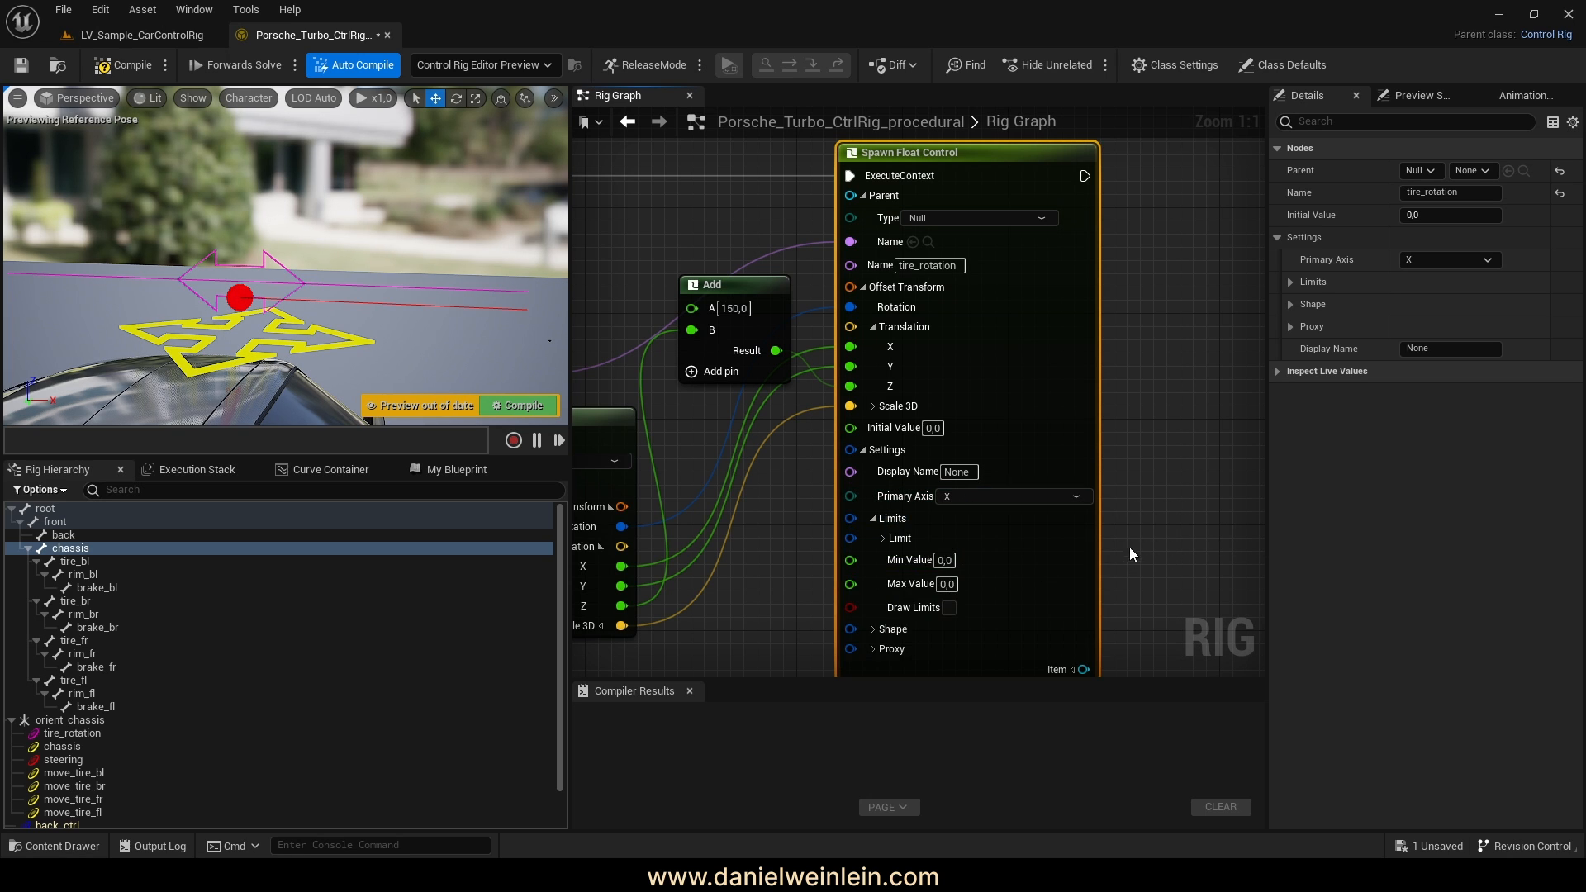
right_drag(850, 532, 861, 434)
click(892, 439)
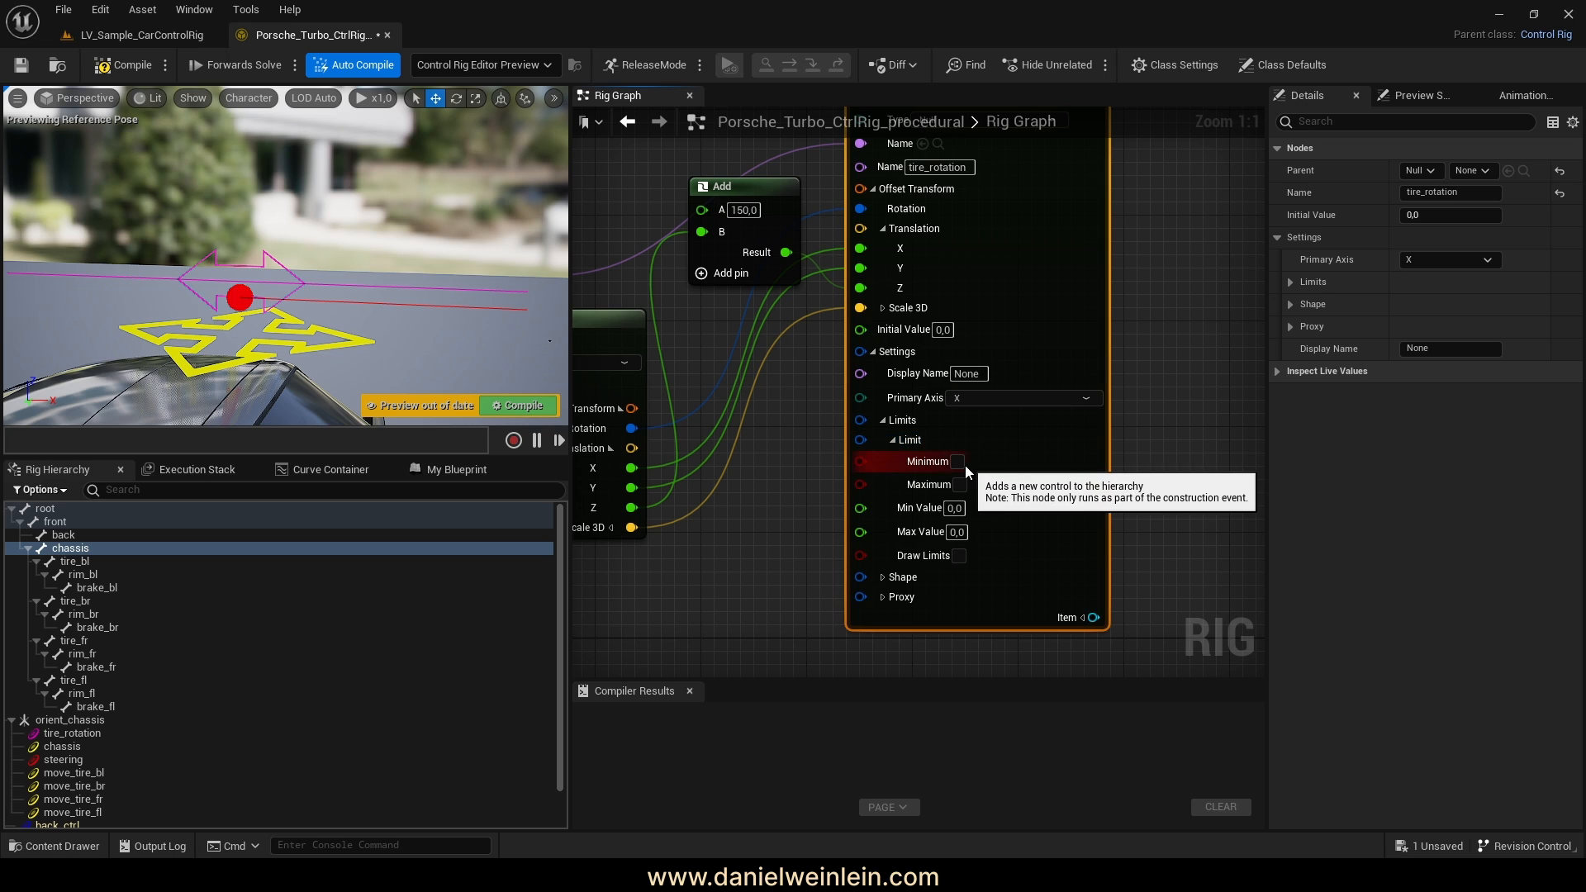
click(958, 462)
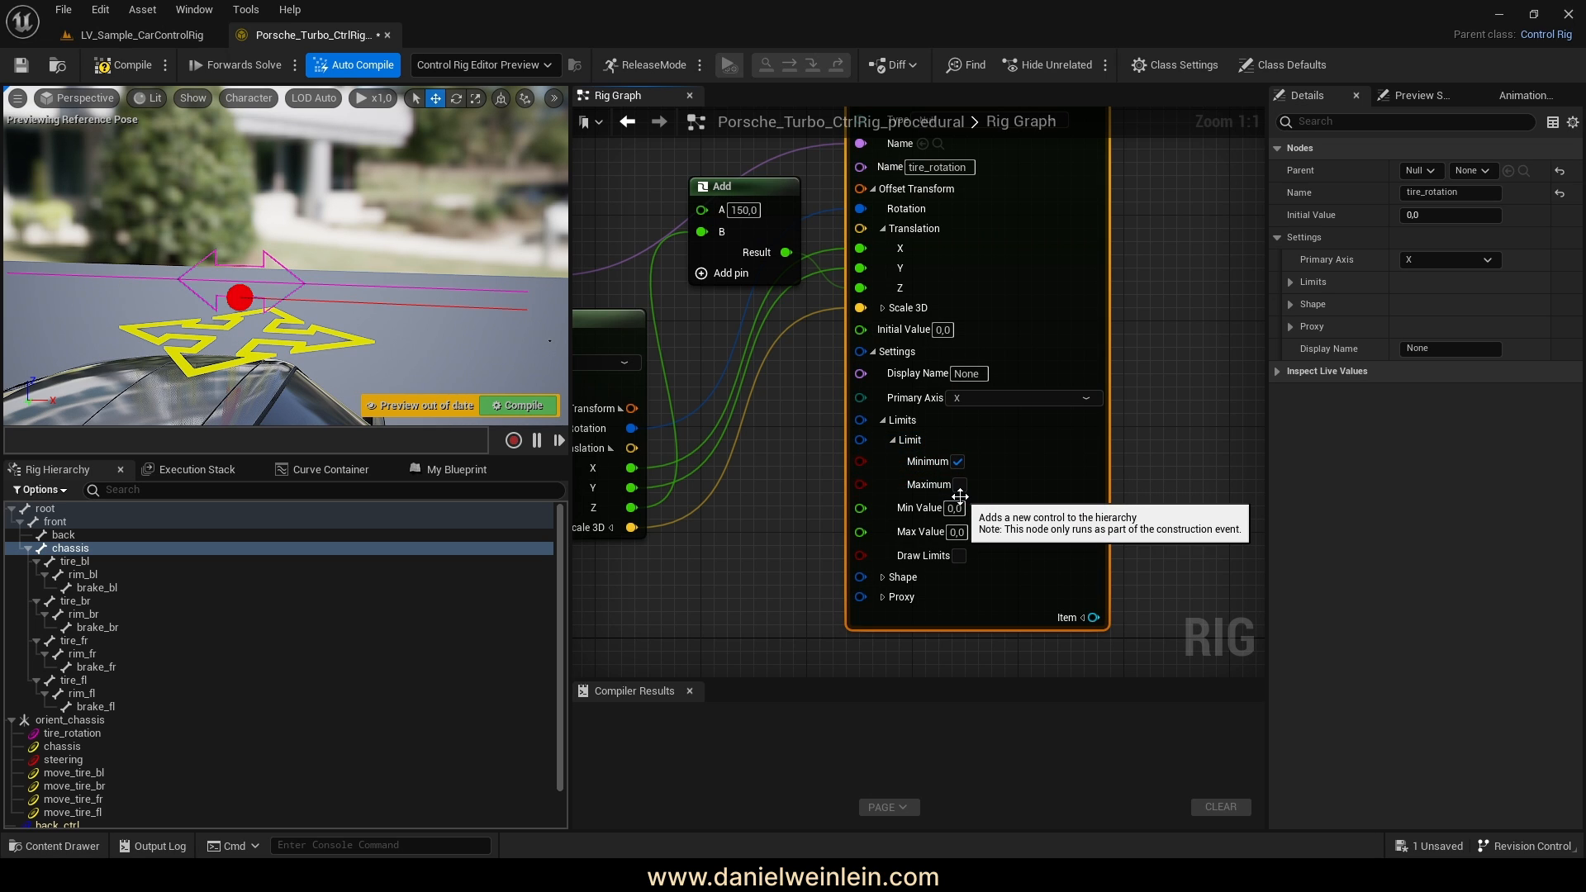
click(960, 485)
click(956, 510)
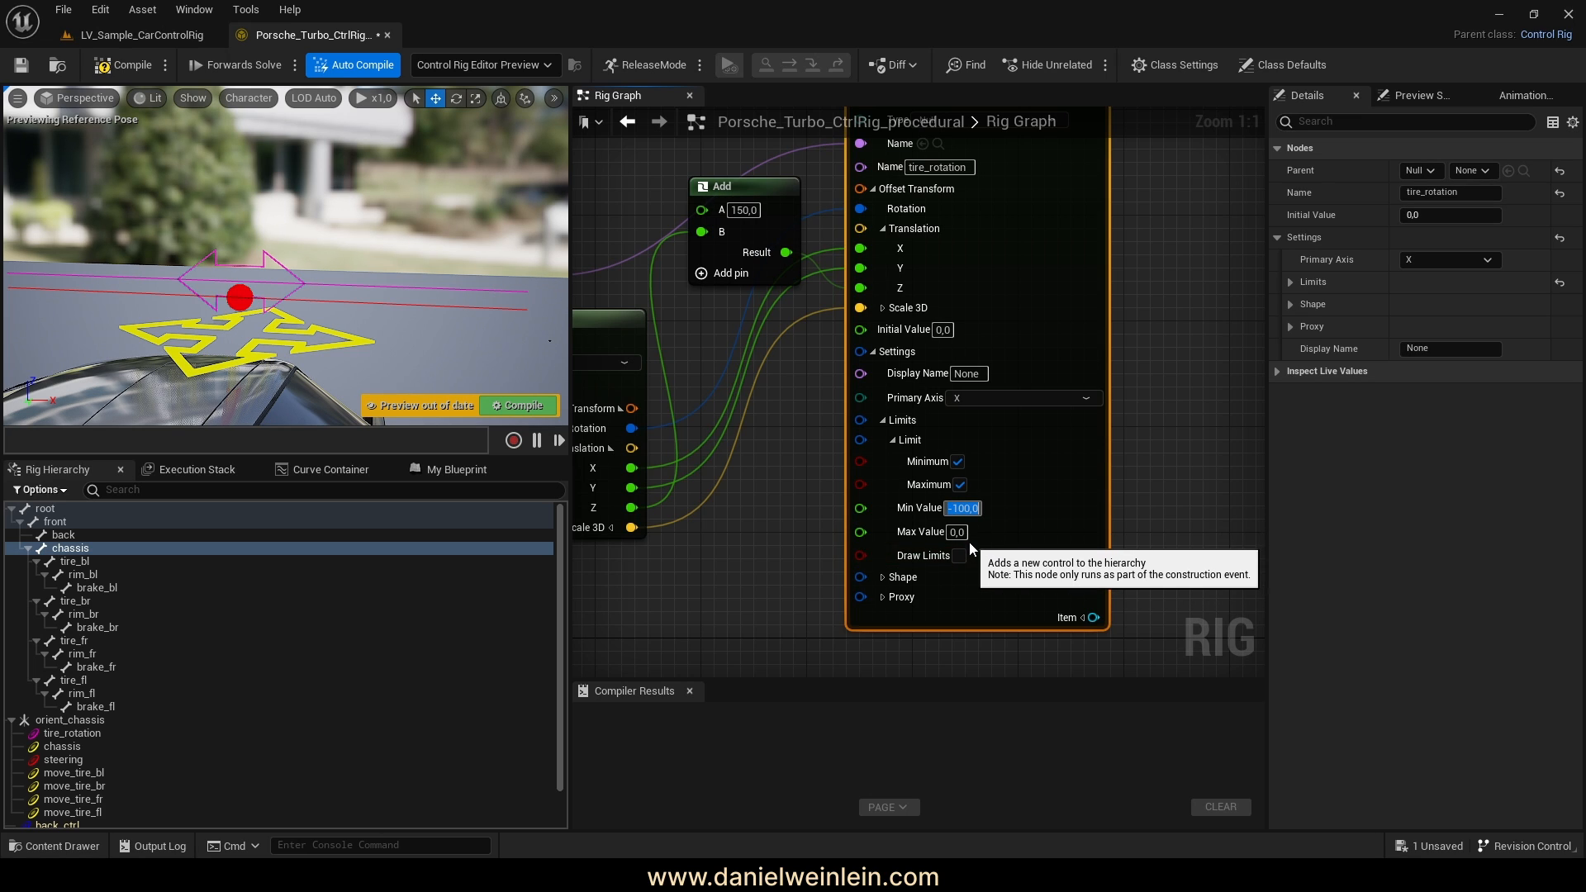
key(Tab)
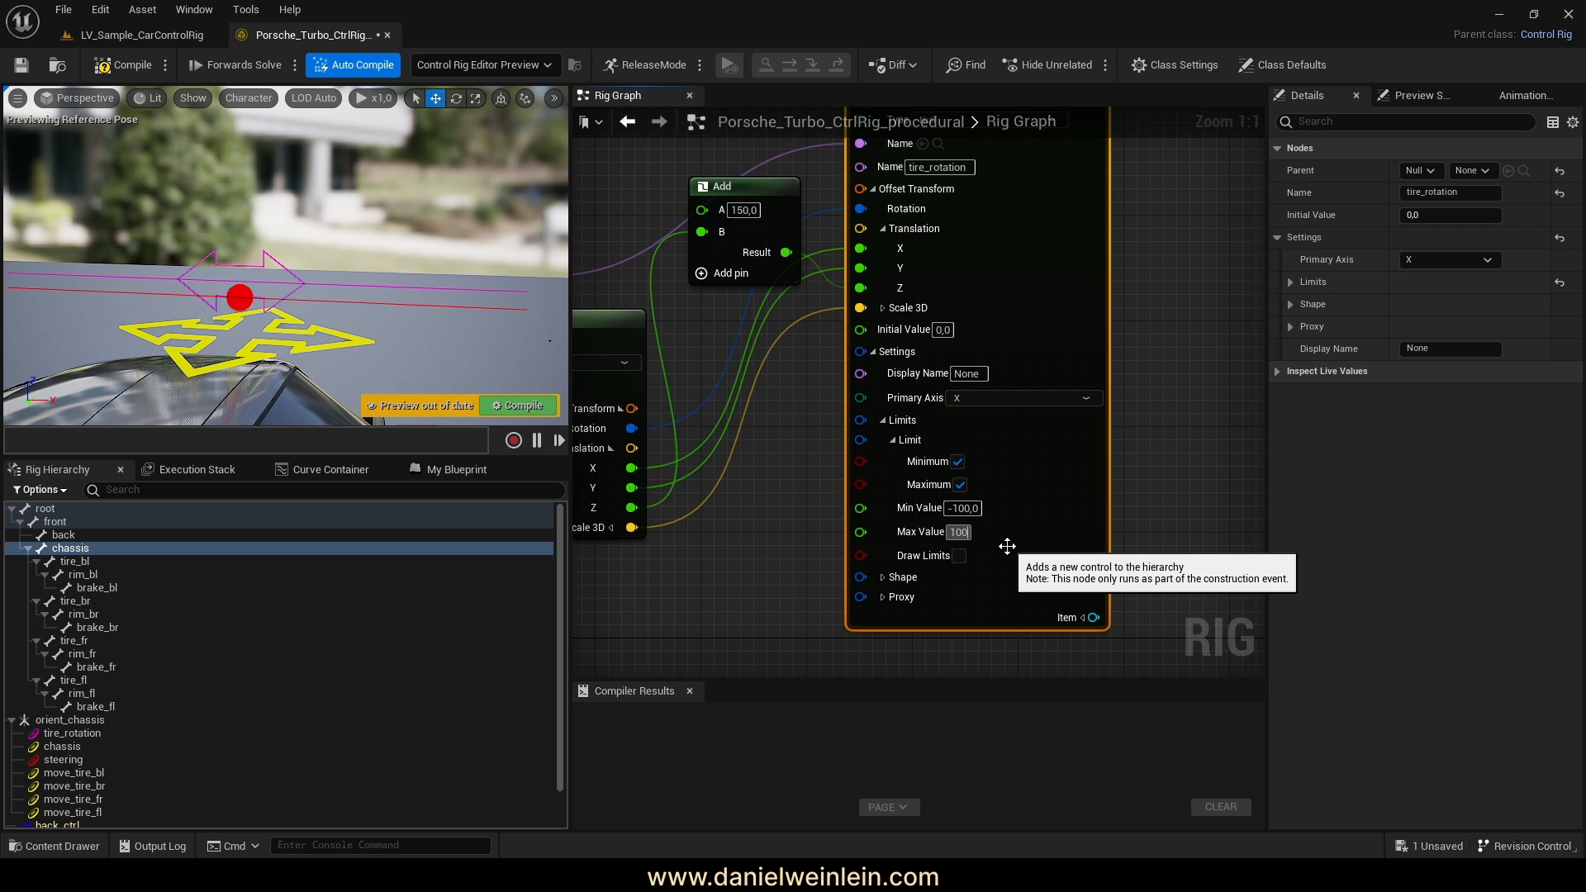
click(959, 556)
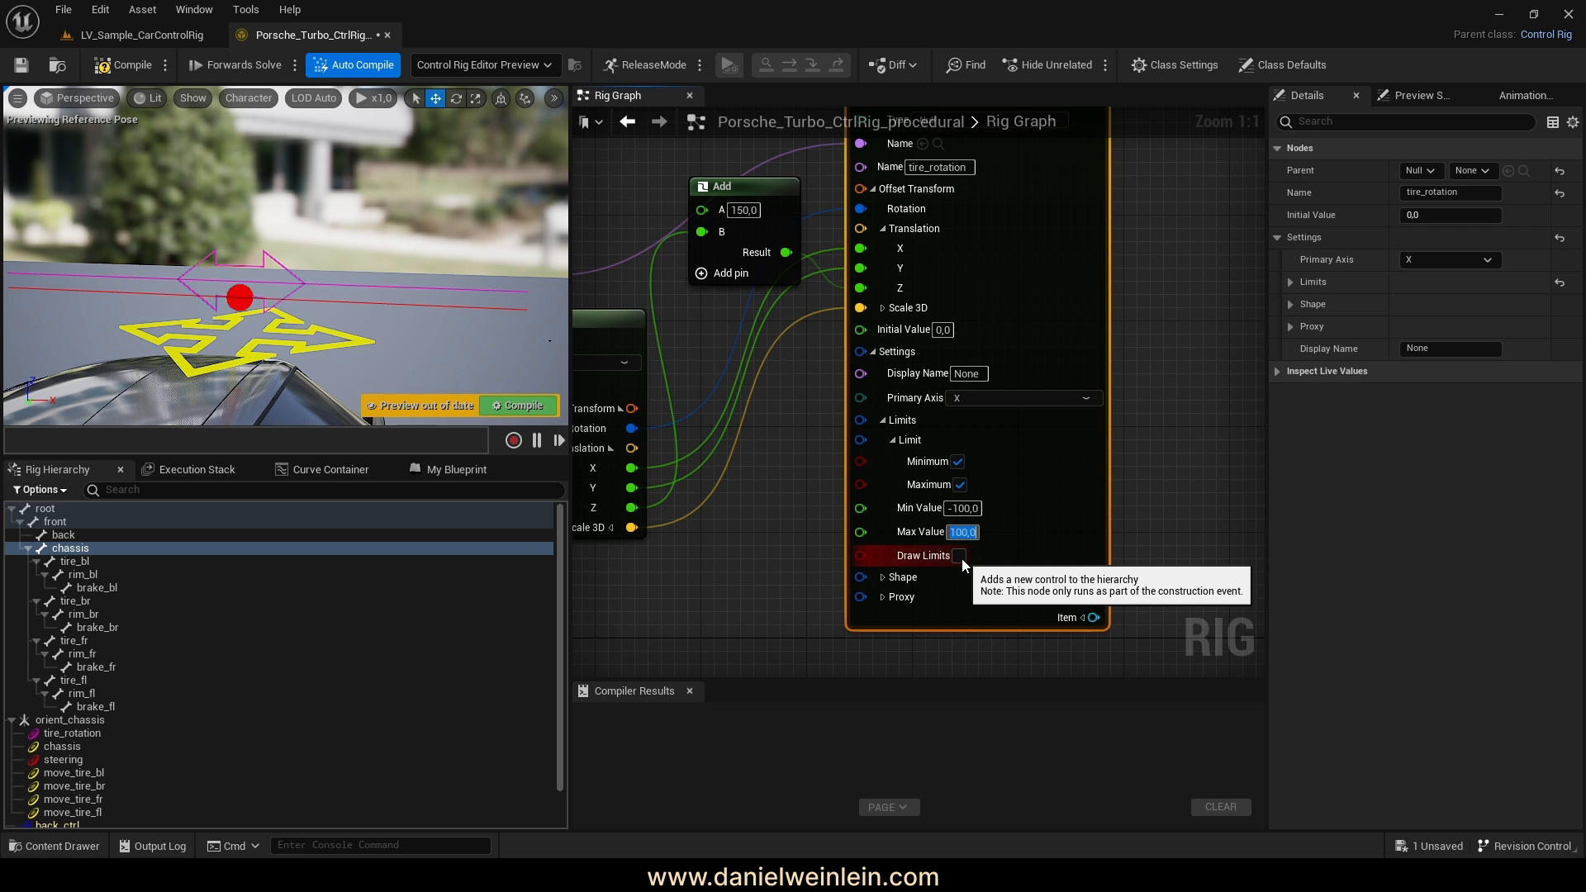
Give the tire_rotation control the Arrow2_Thick shape
click(882, 576)
right_drag(955, 586, 948, 523)
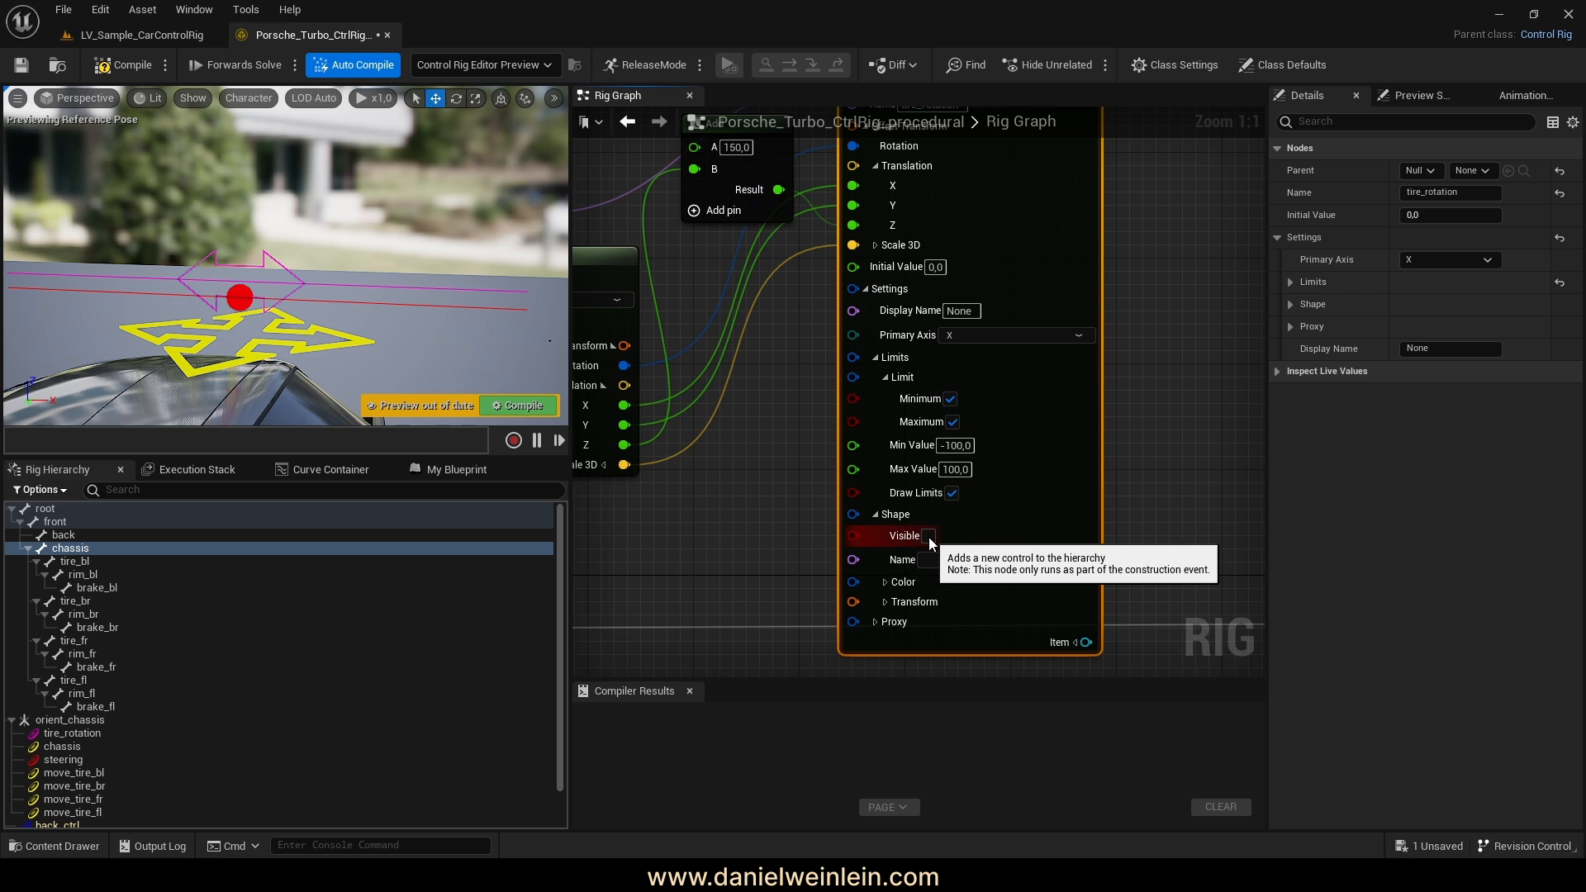
click(955, 560)
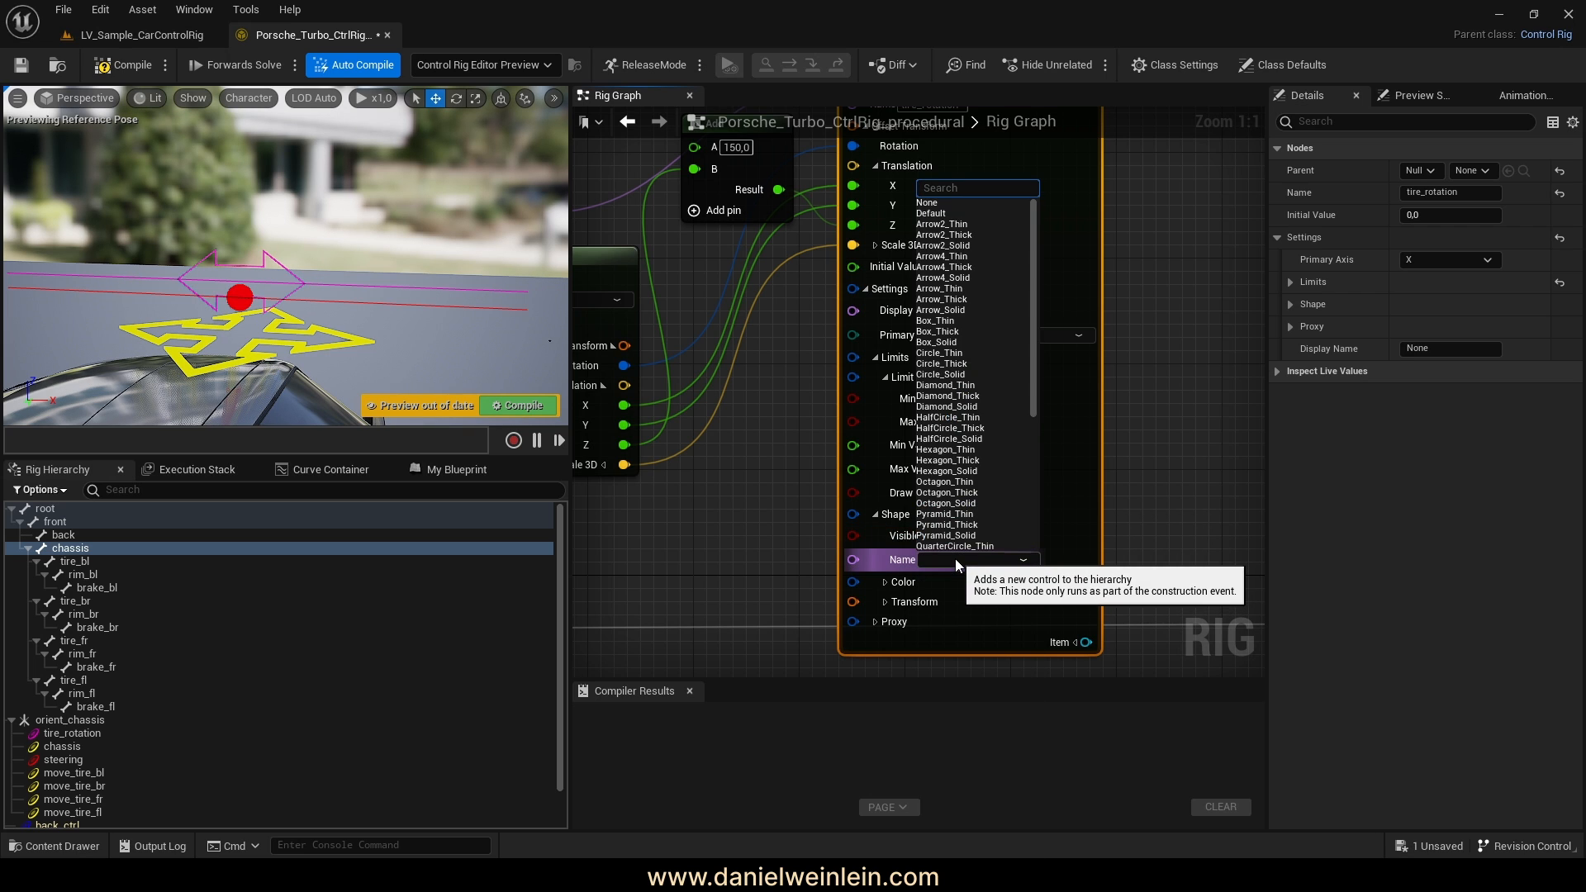
click(979, 235)
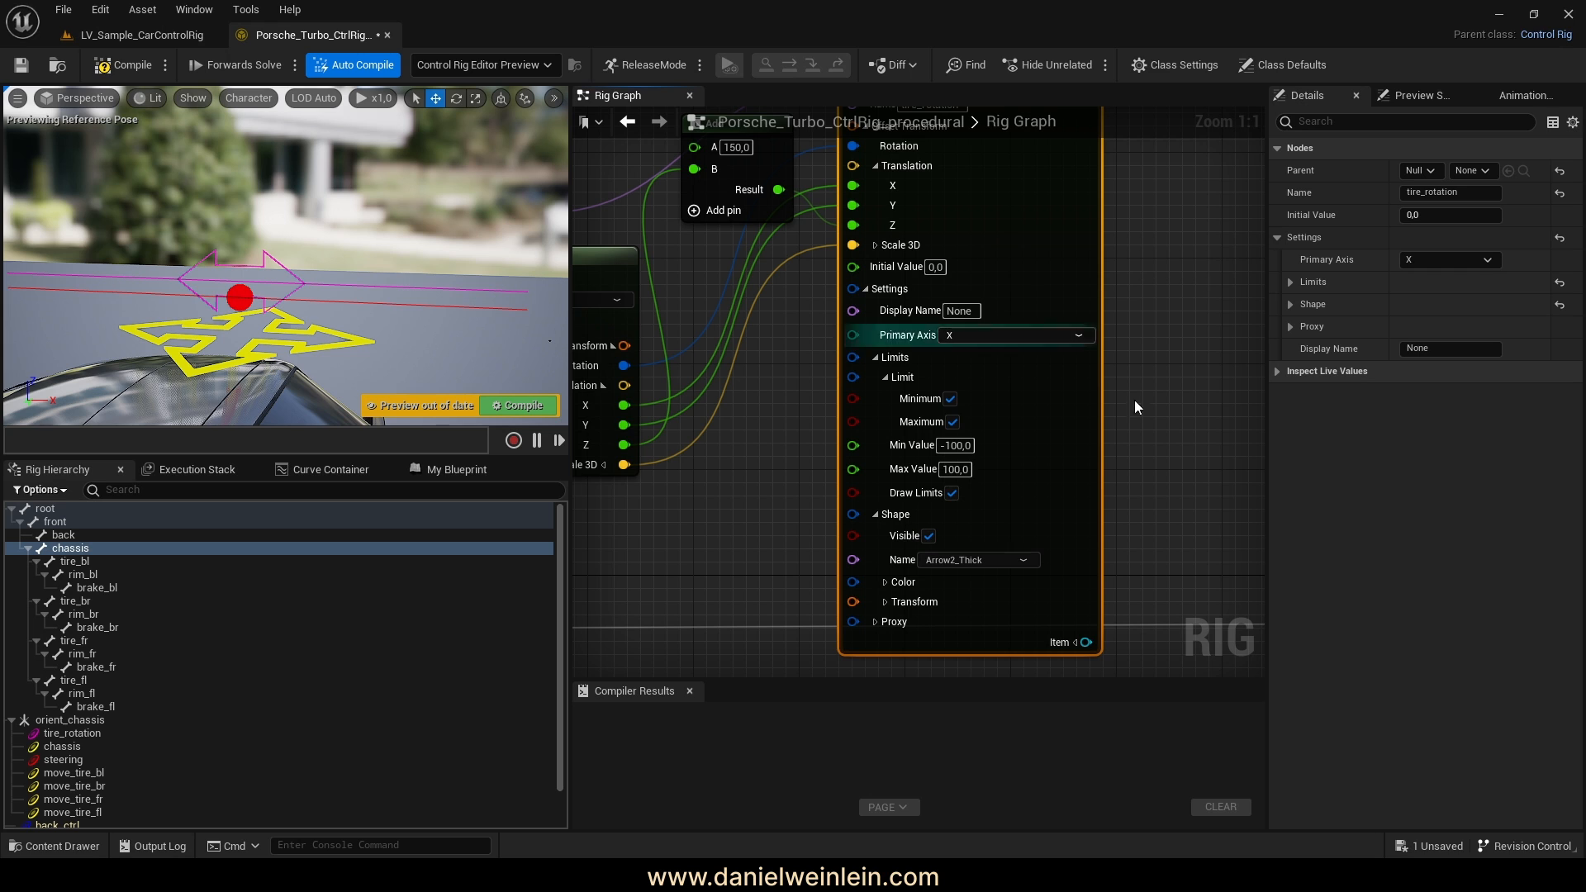
Compile and save the rig
click(115, 64)
click(20, 64)
right_drag(309, 282, 283, 348)
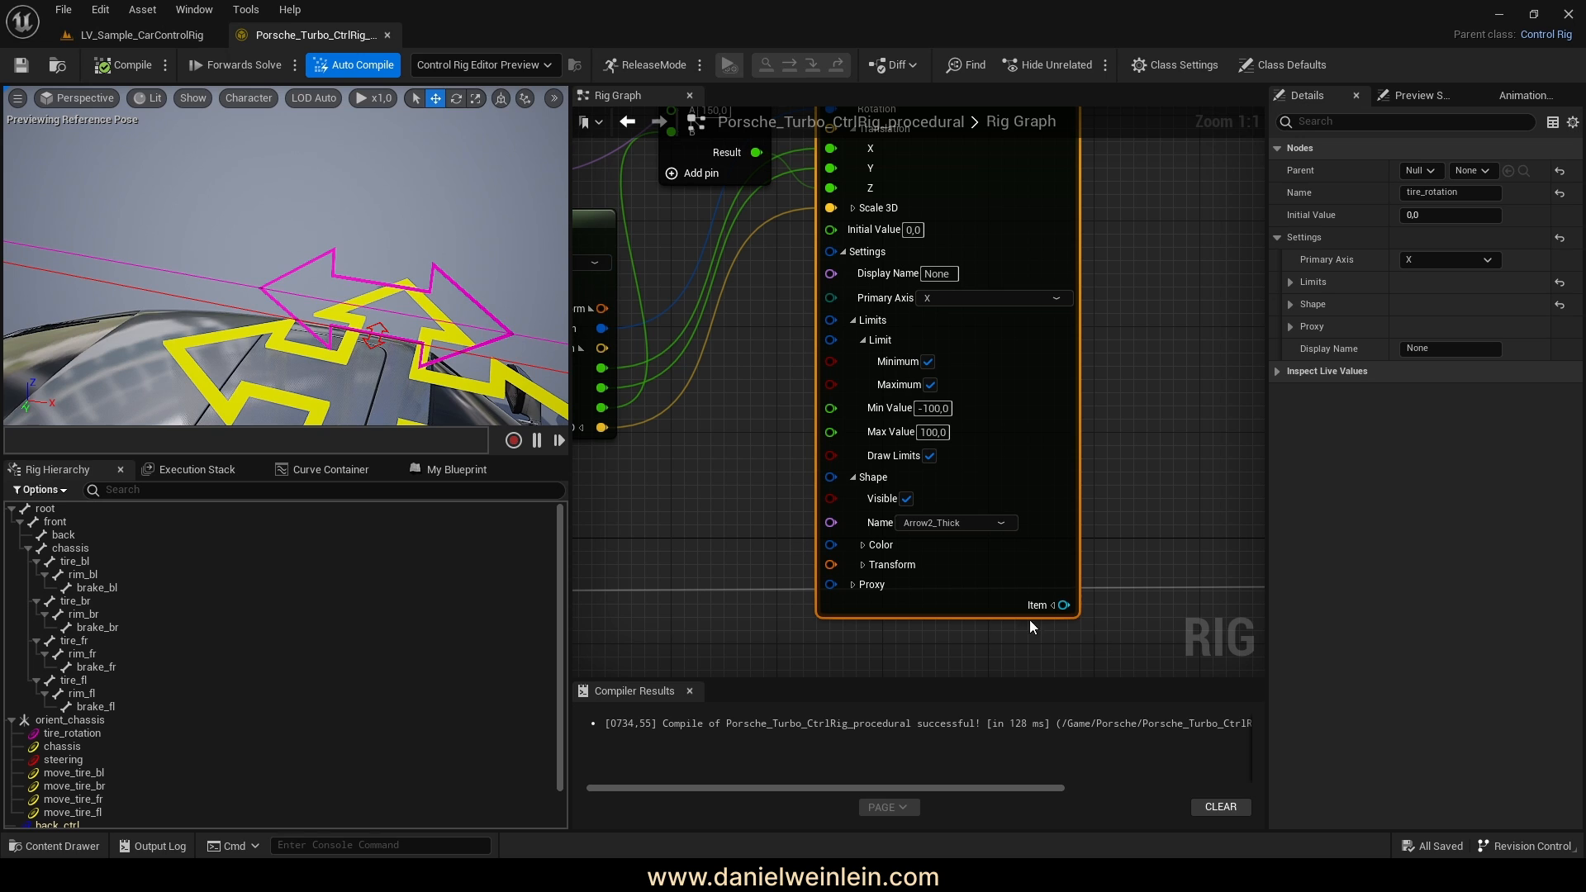
click(863, 566)
right_drag(1166, 542, 1189, 421)
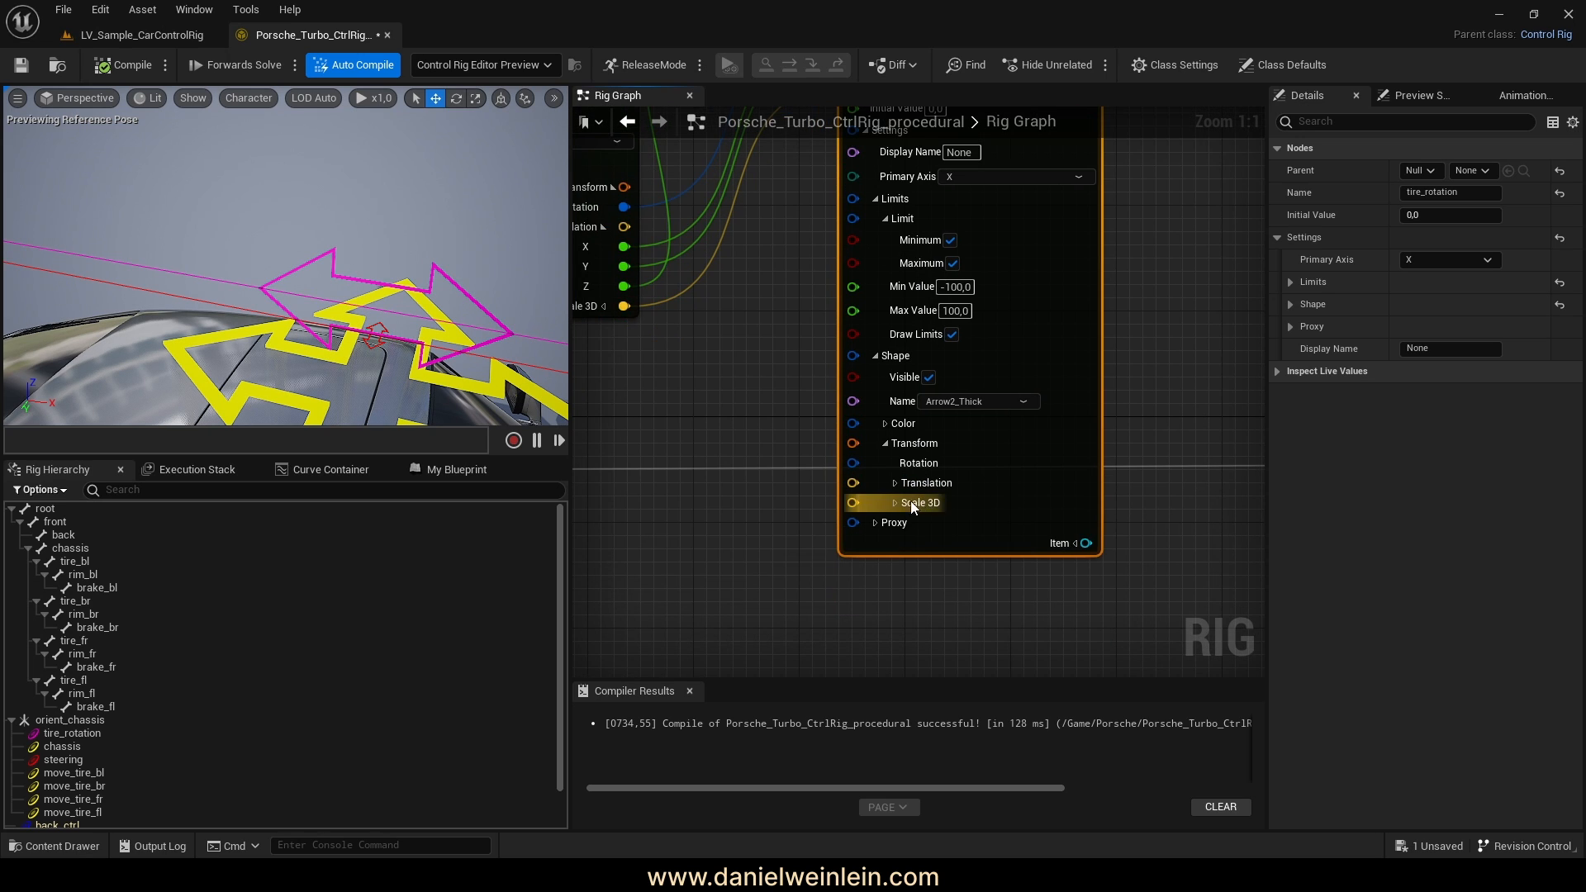
Set the arrow shape's Scale 3D to 5,0 on X, Y and Z
click(893, 503)
click(928, 525)
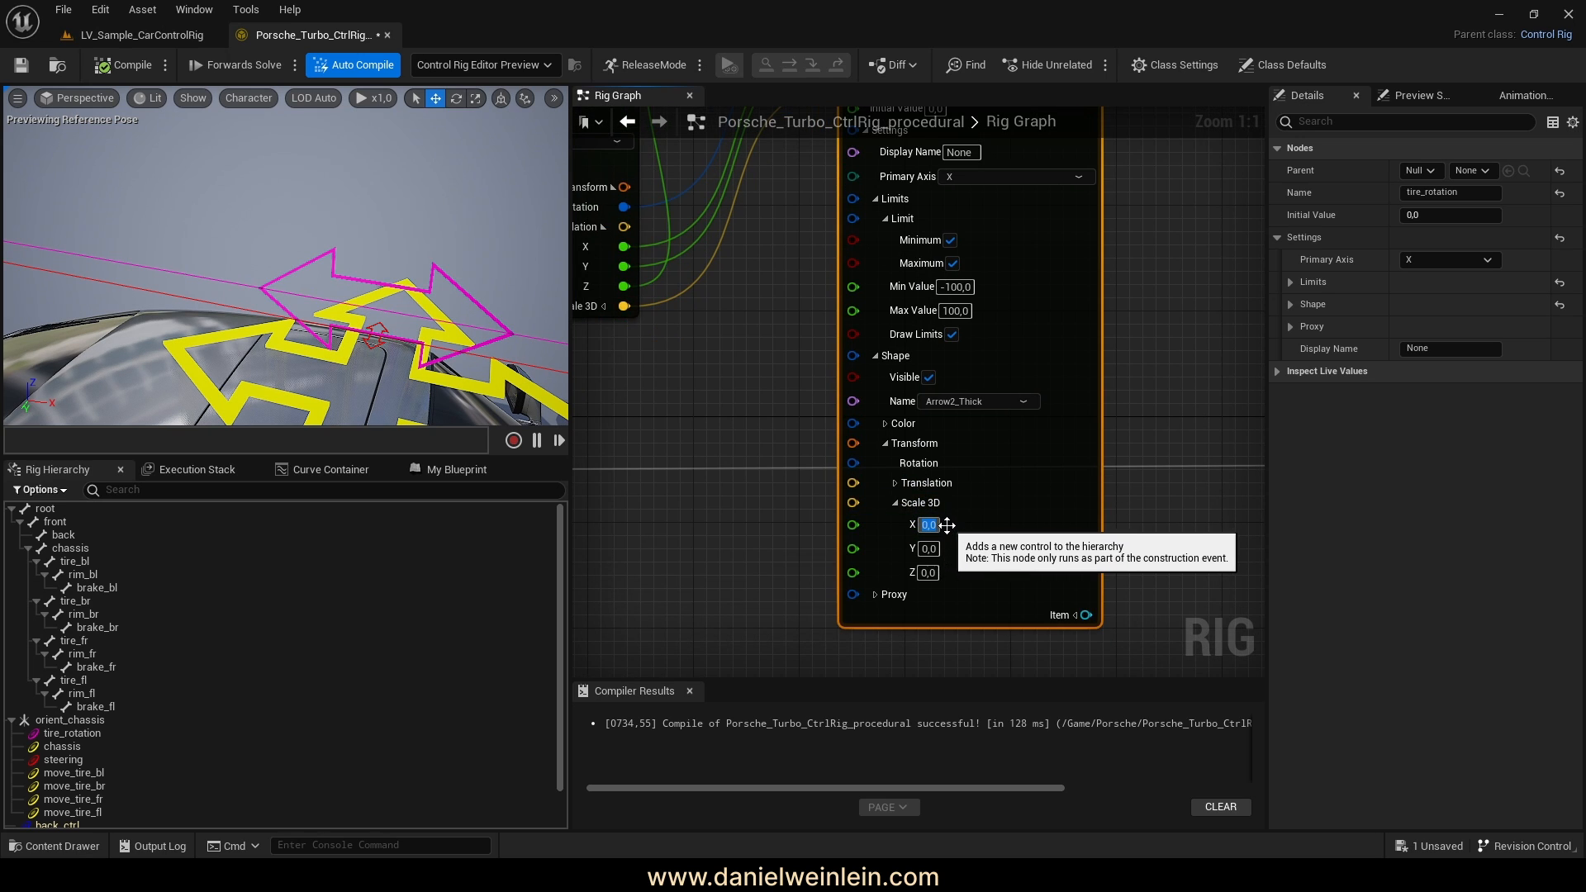
text(5)
key(Return)
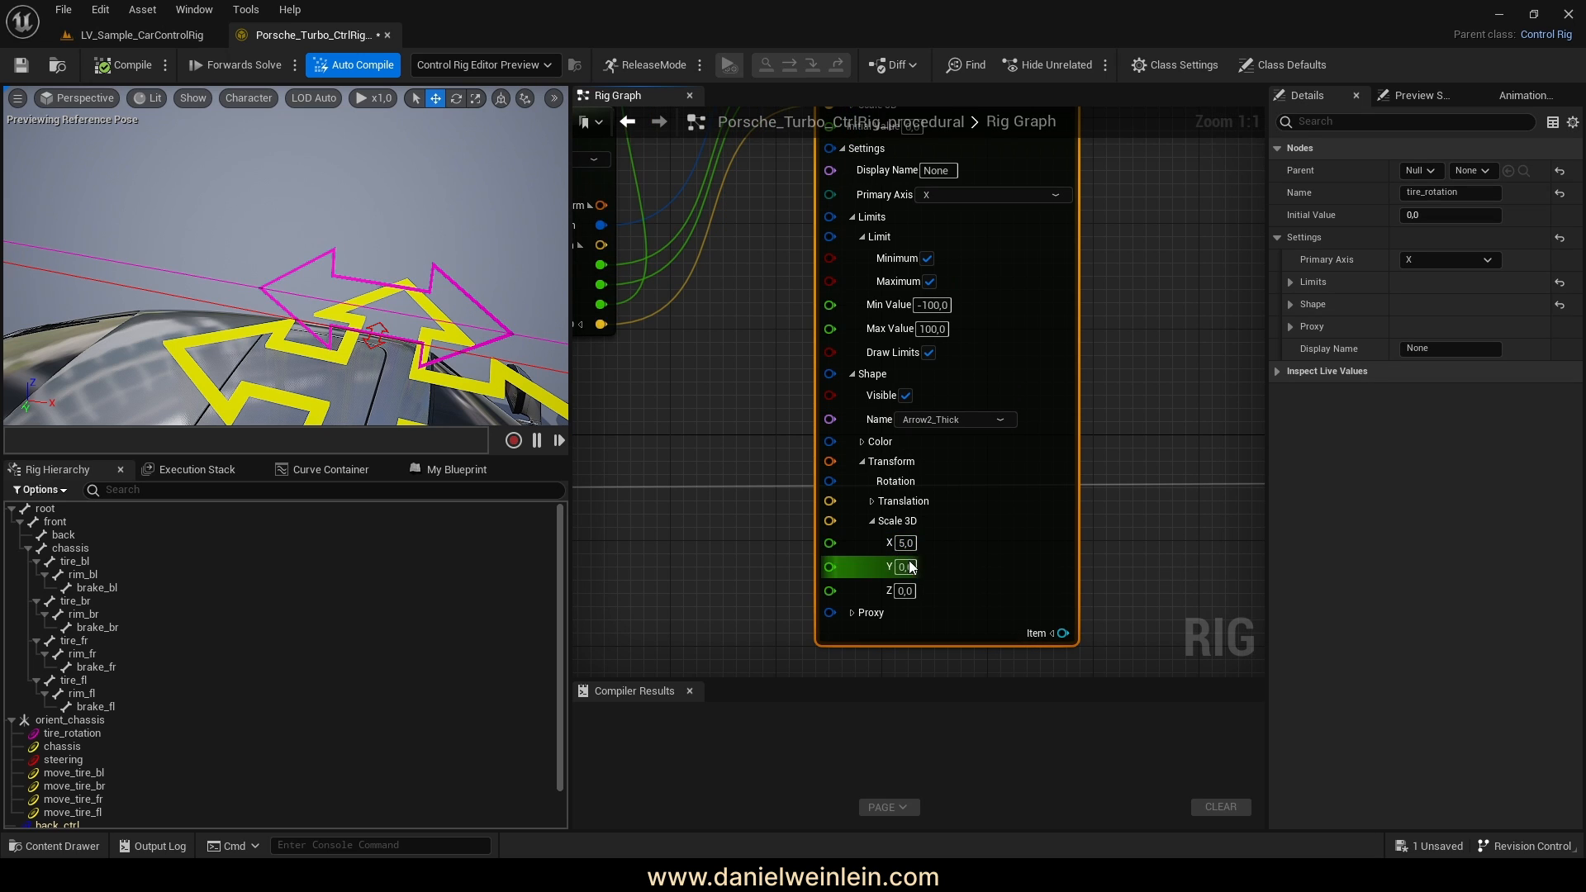
click(908, 569)
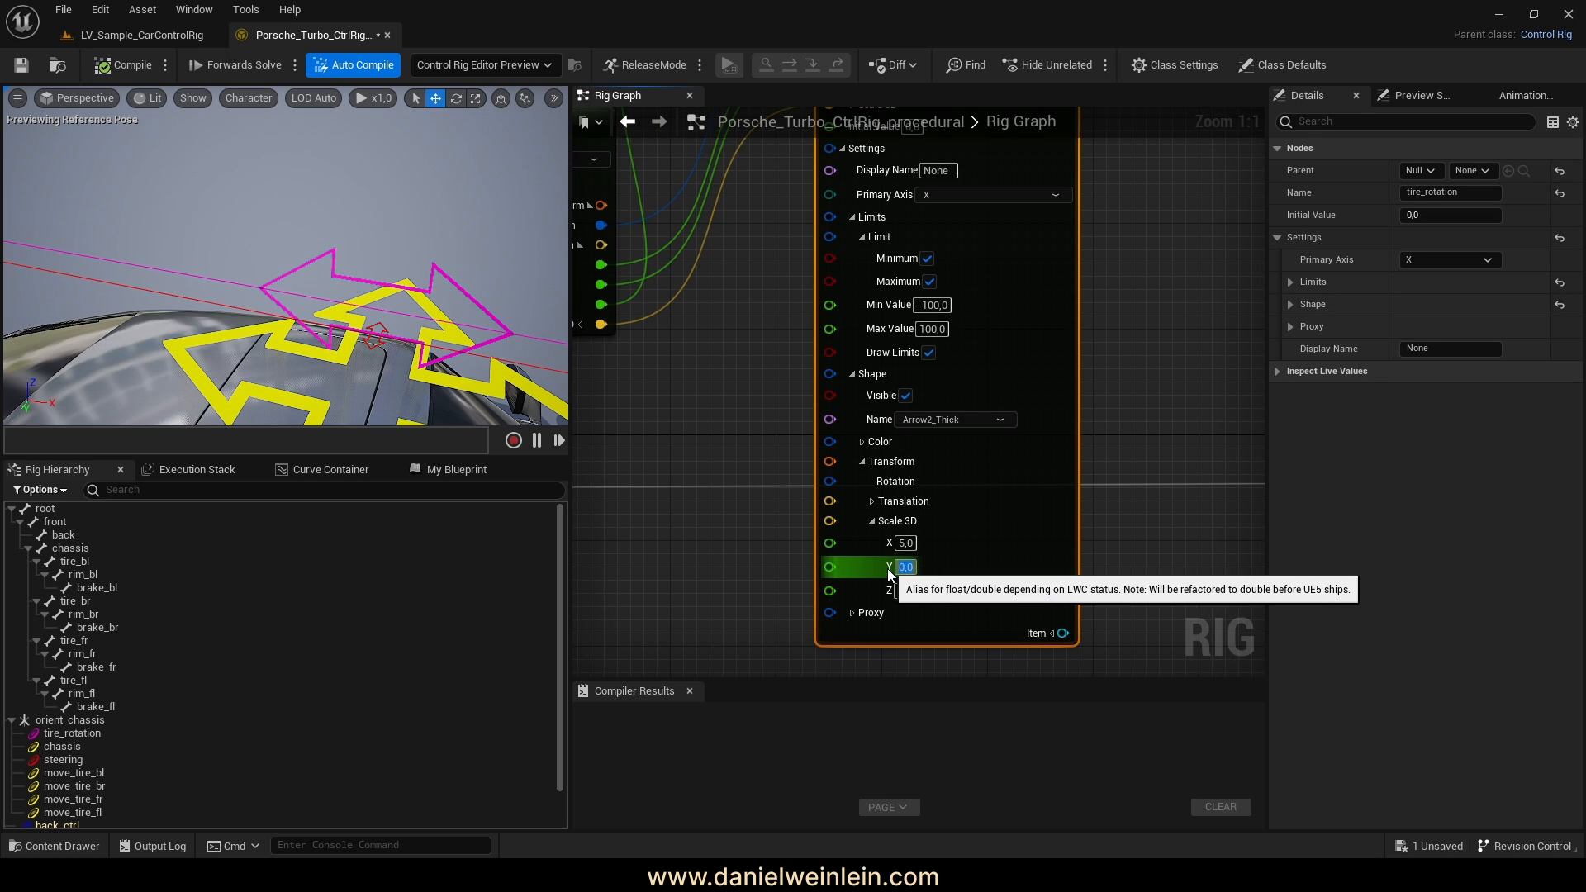
click(906, 591)
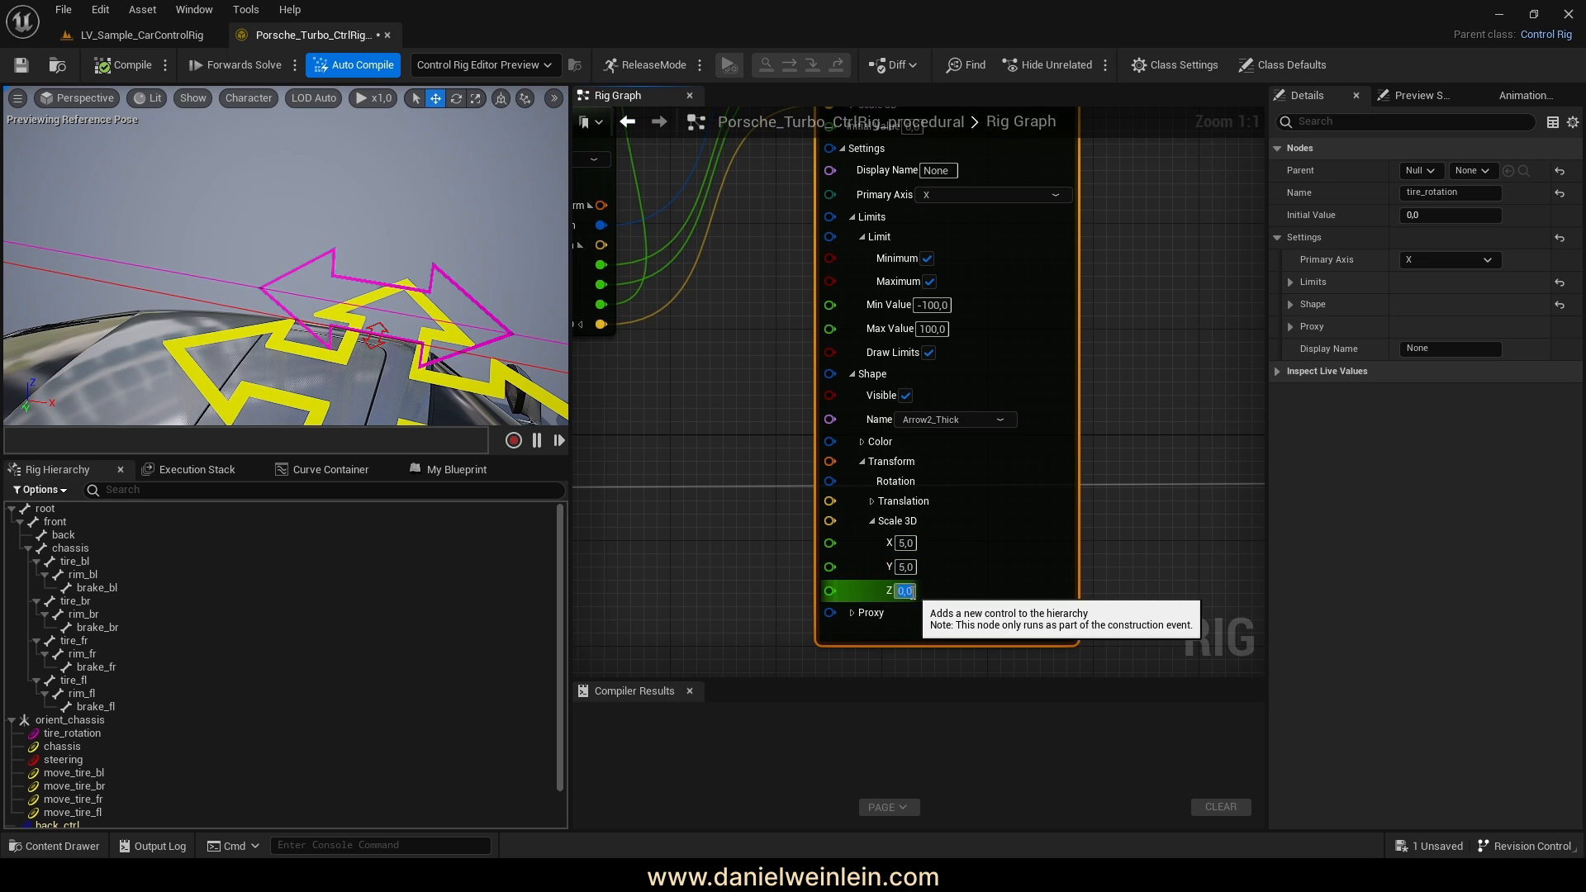
Recompile the rig and move the construction nodes up
click(132, 66)
scroll(895, 459, down, 5)
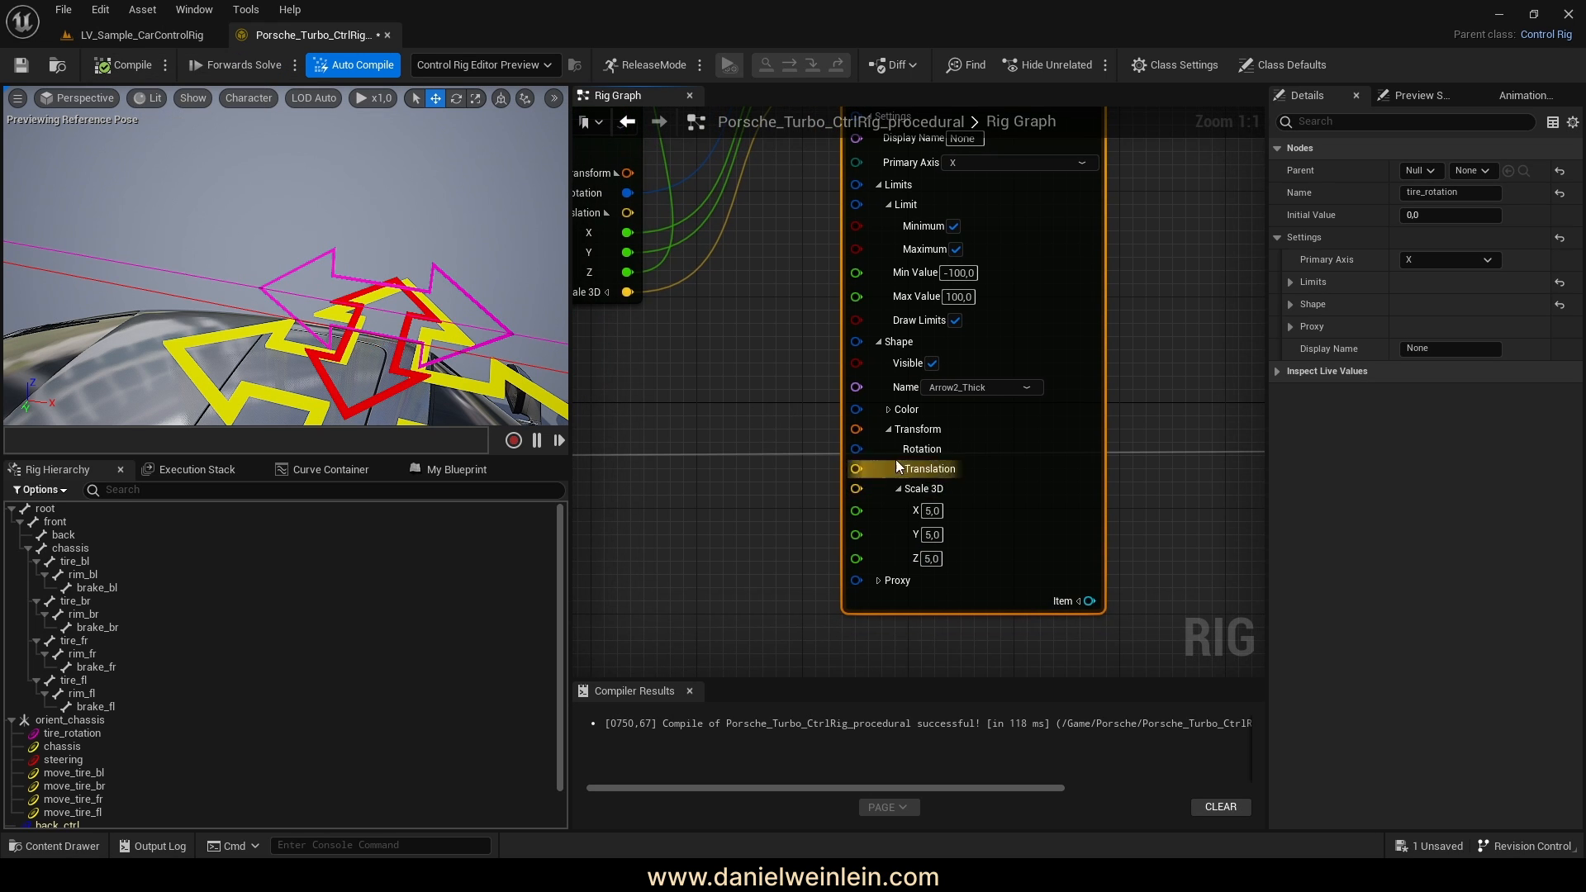
scroll(1049, 469, down, 3)
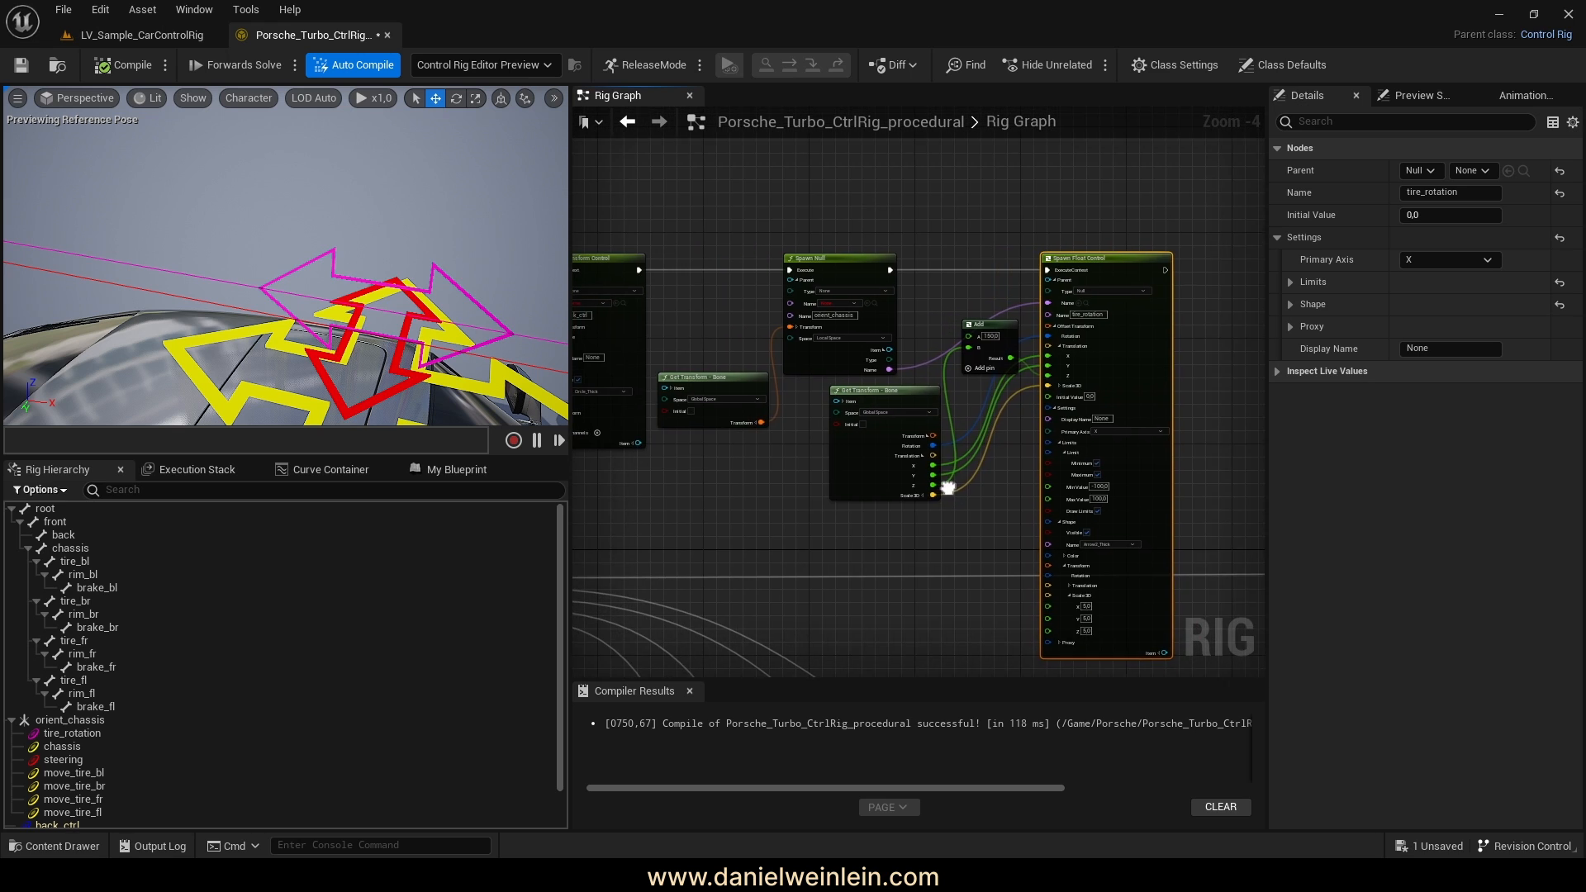
drag(704, 356, 724, 288)
scroll(1003, 363, up, 4)
scroll(1003, 378, up, 4)
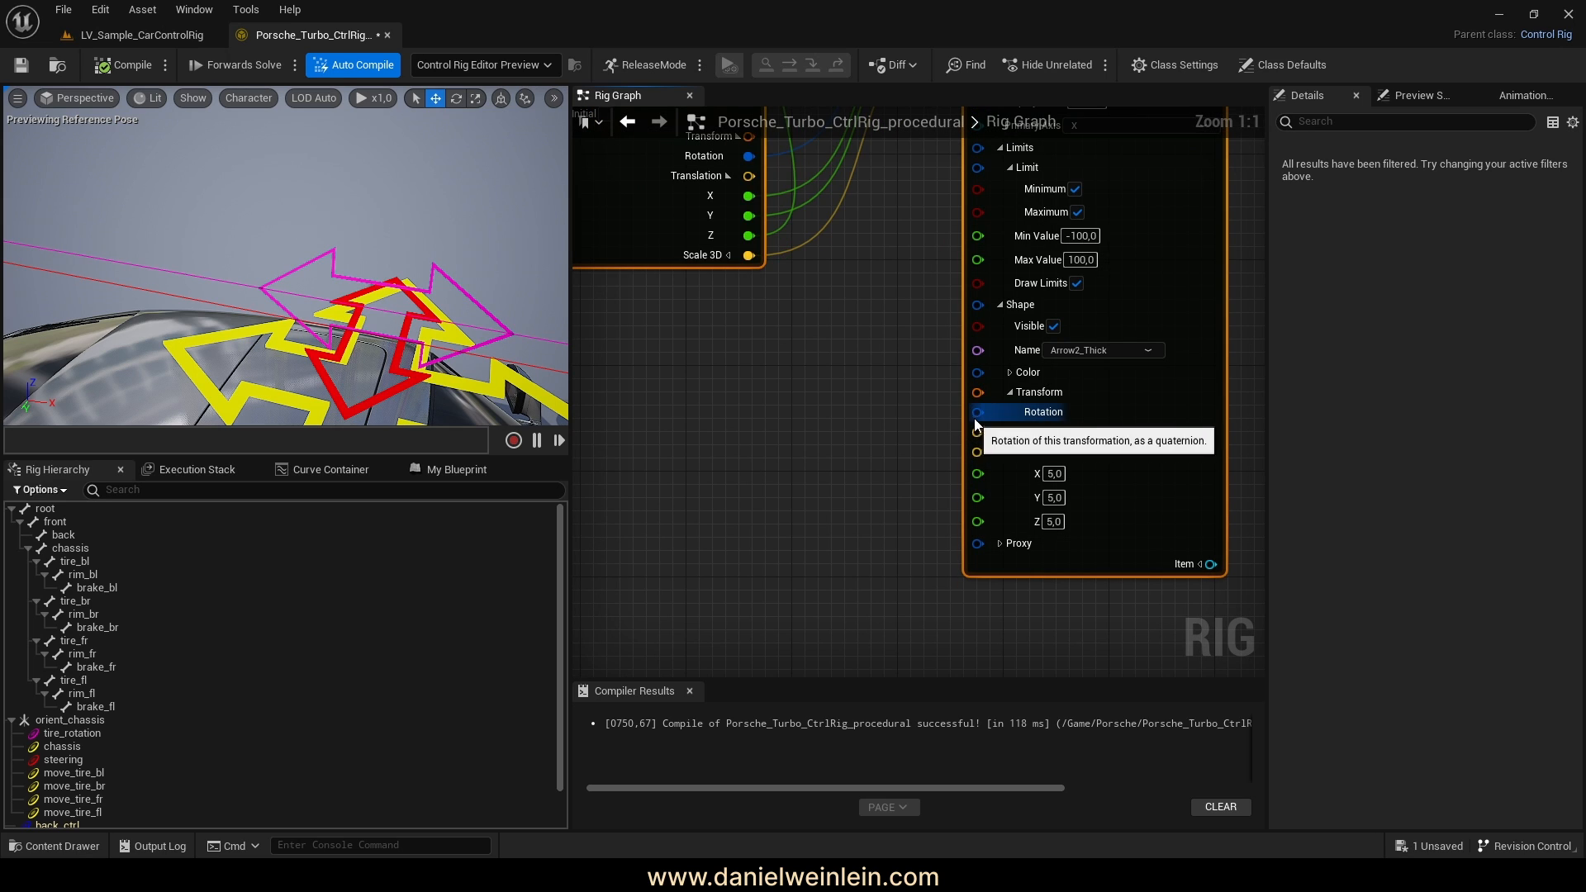
drag(978, 411, 899, 434)
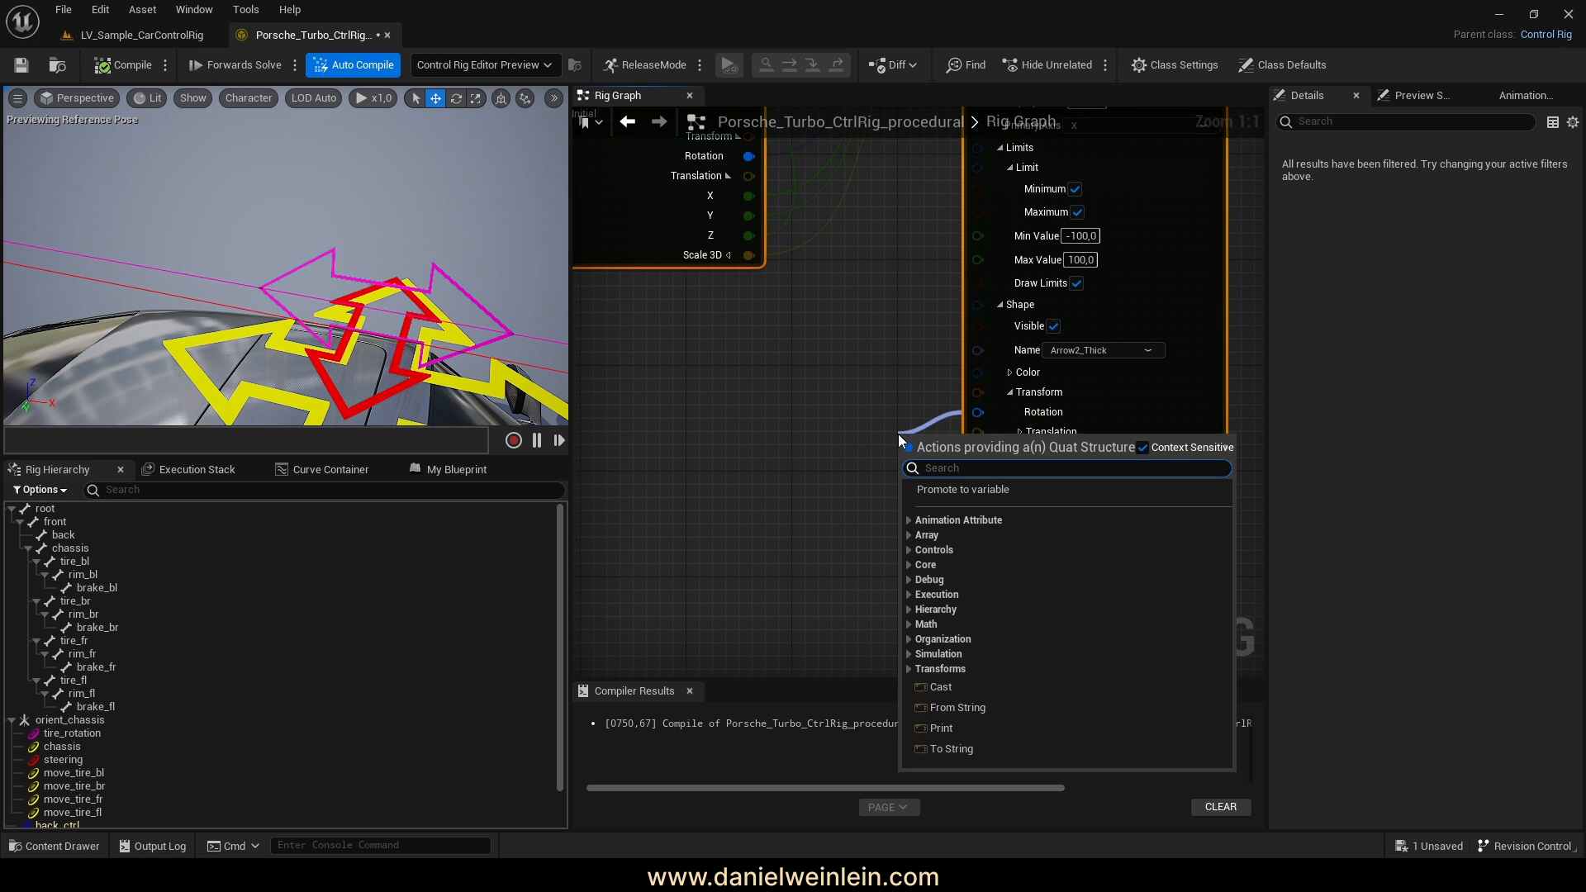
Add a From Euler node feeding the arrow shape's Rotation
text(eu)
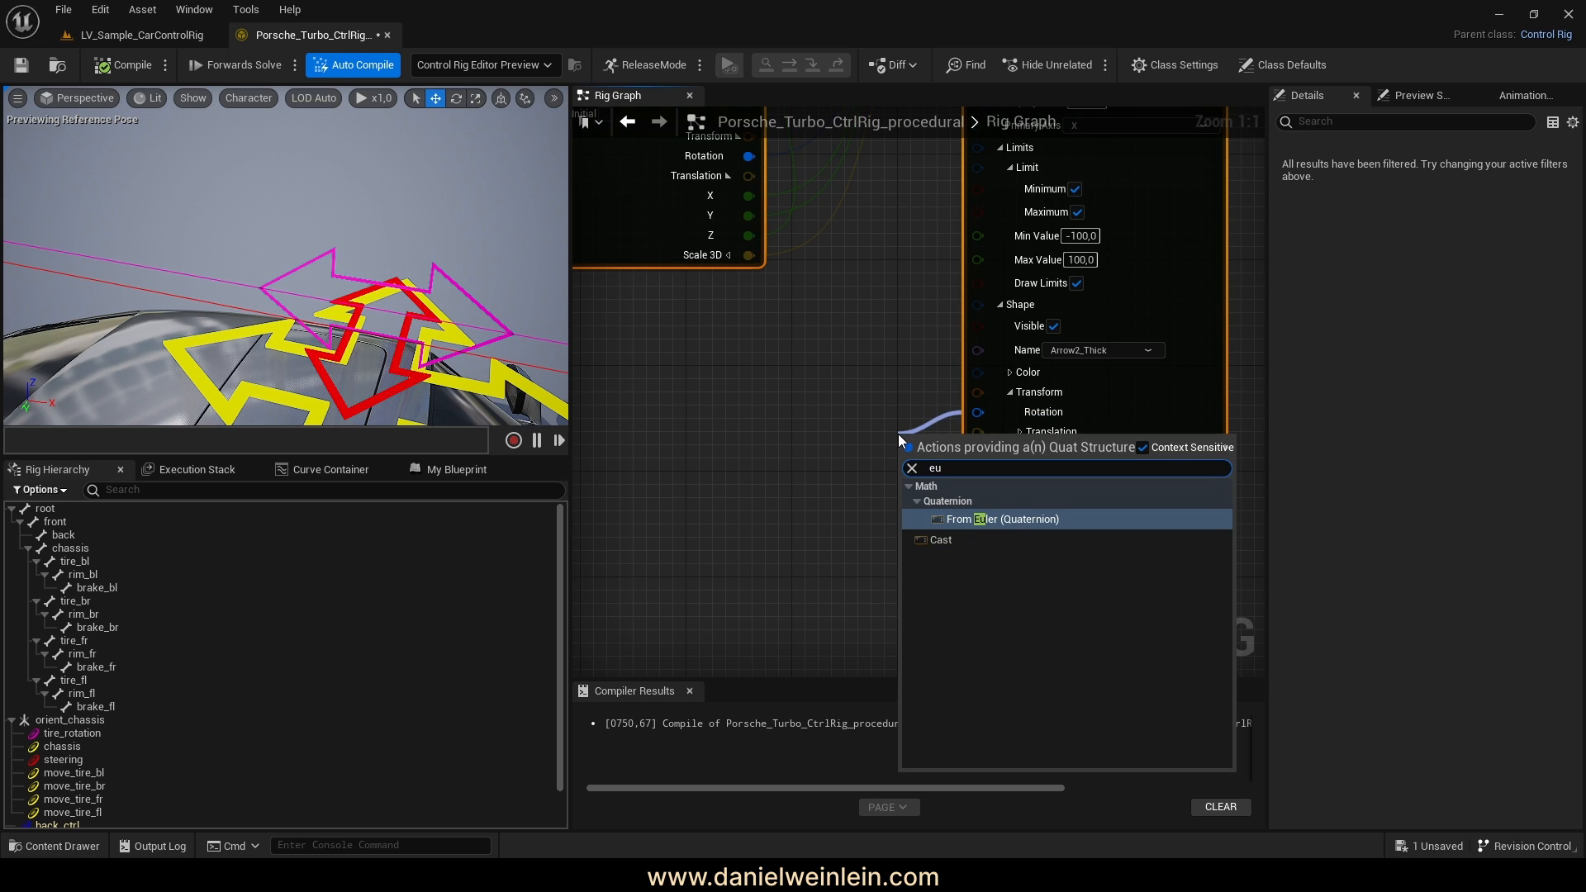
click(1049, 518)
drag(940, 456, 697, 404)
click(659, 424)
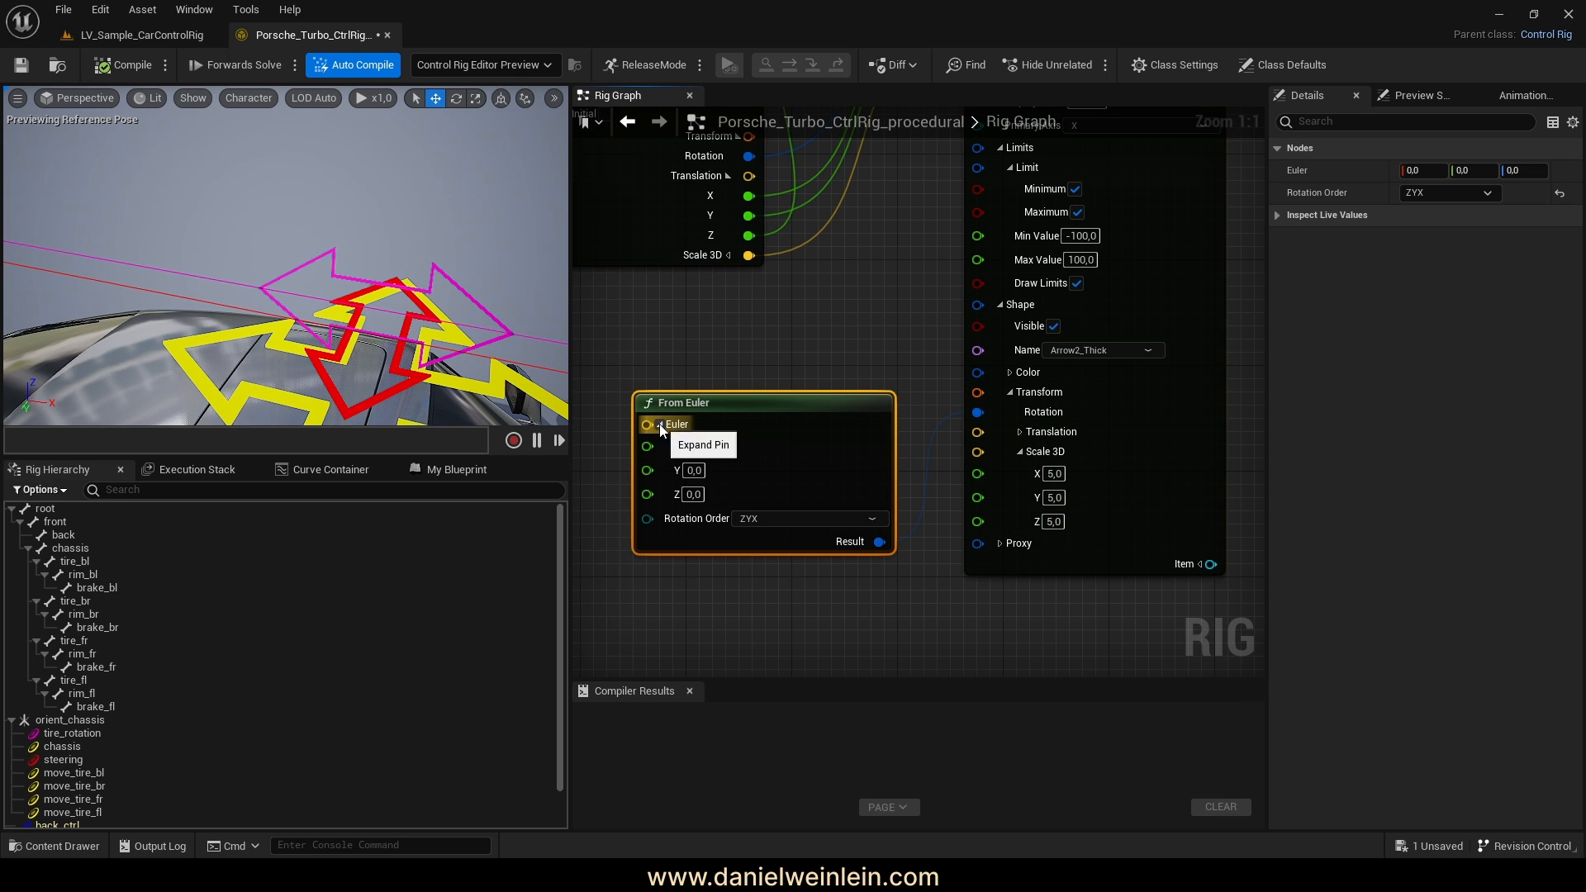
Set the Euler angles to X 90 and Z 90, then recompile the rig
click(698, 451)
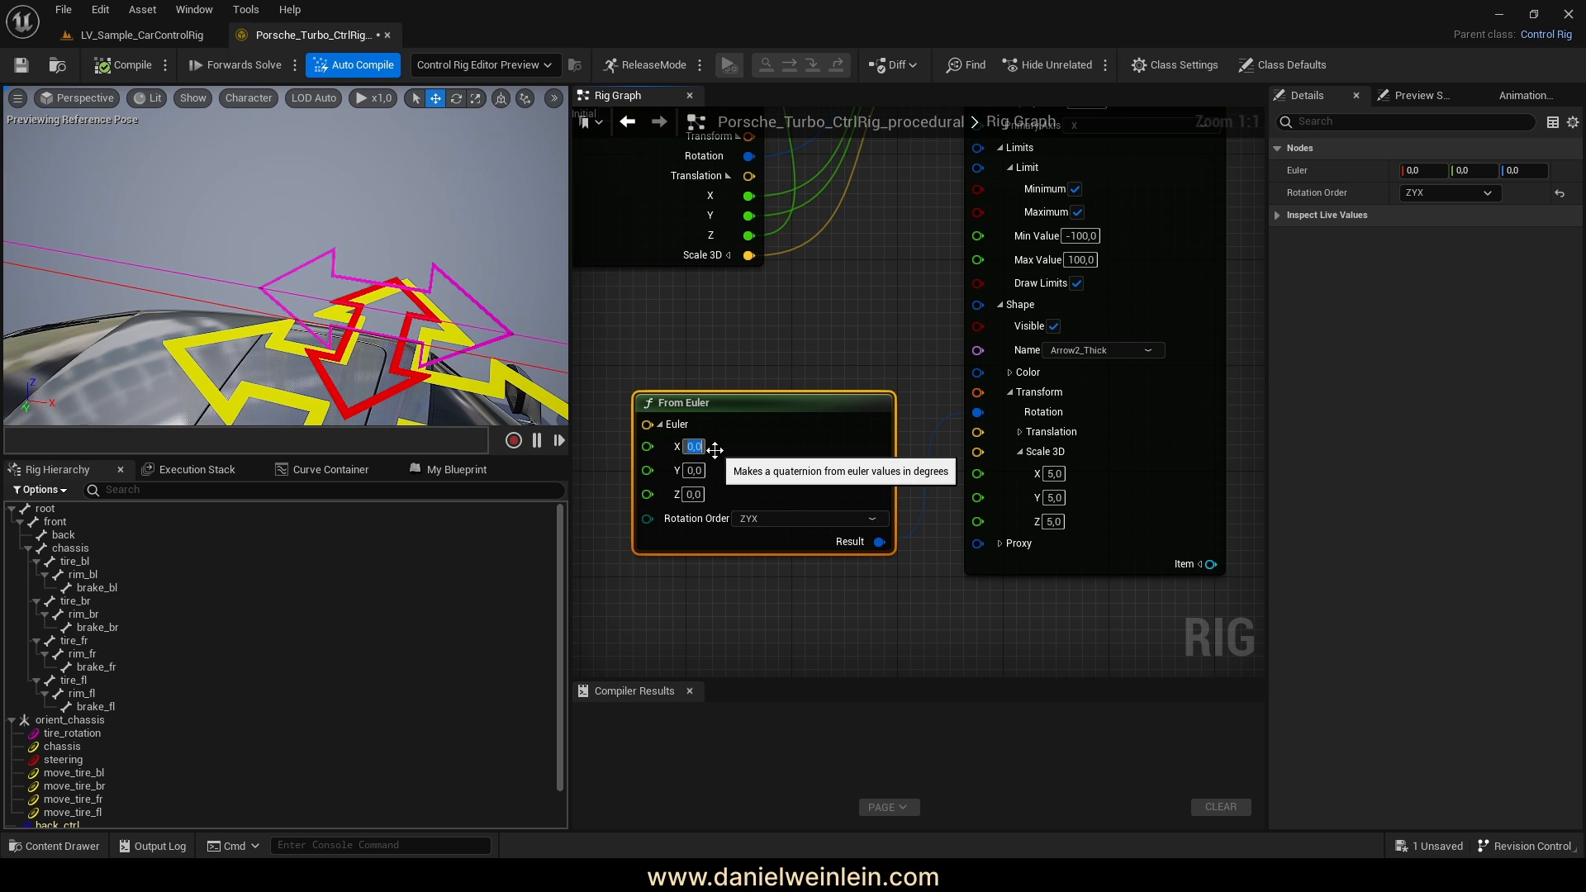
click(698, 496)
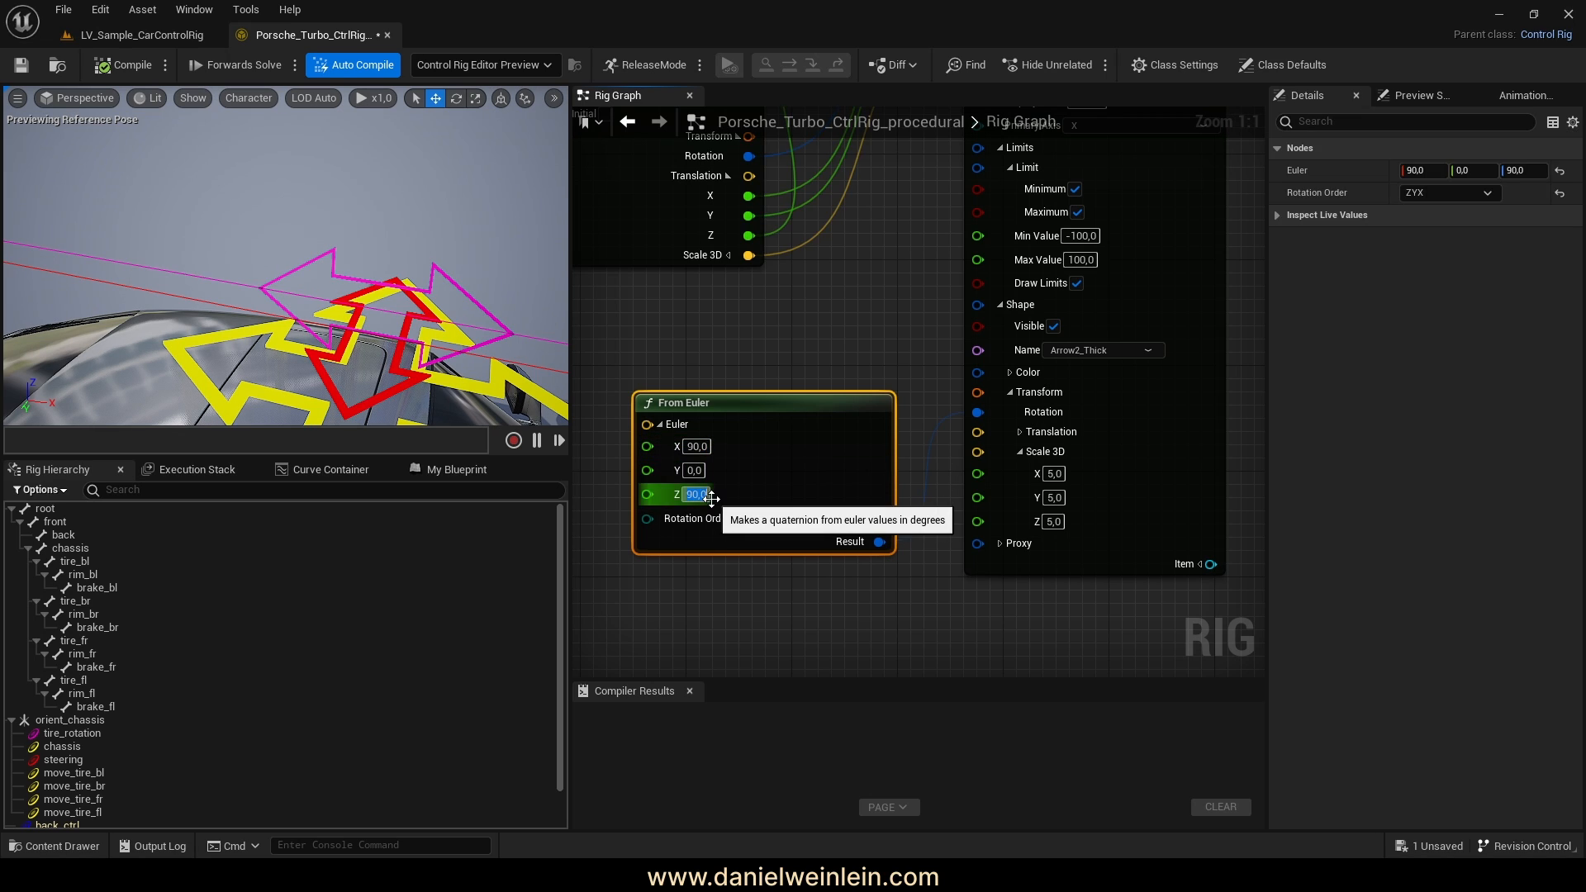
click(126, 63)
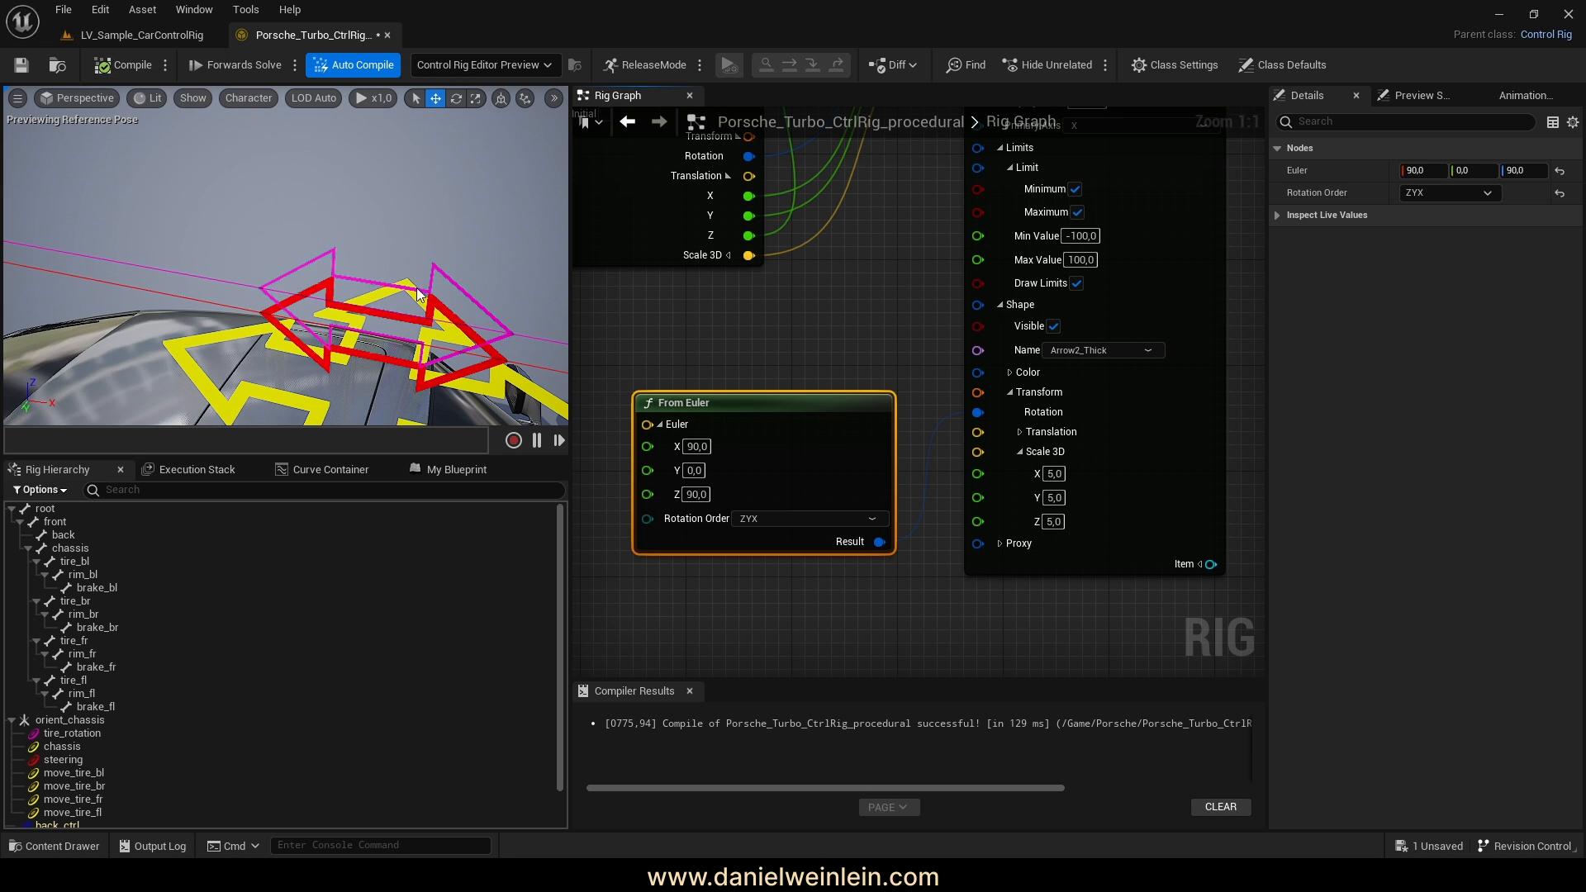
right_drag(371, 333, 394, 304)
key(s)
key(w)
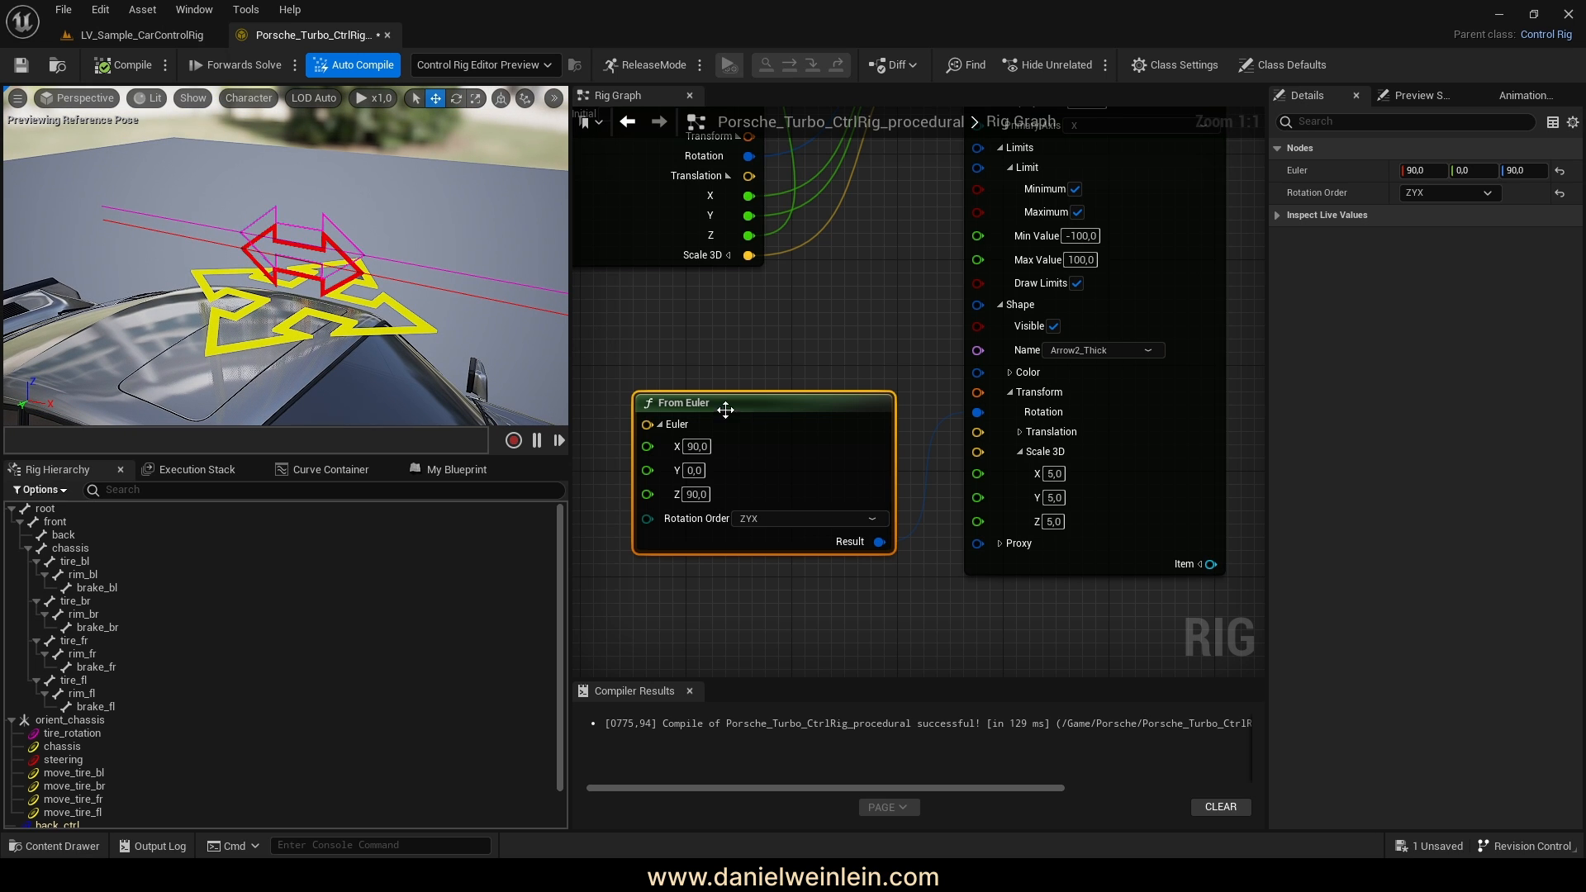
click(659, 425)
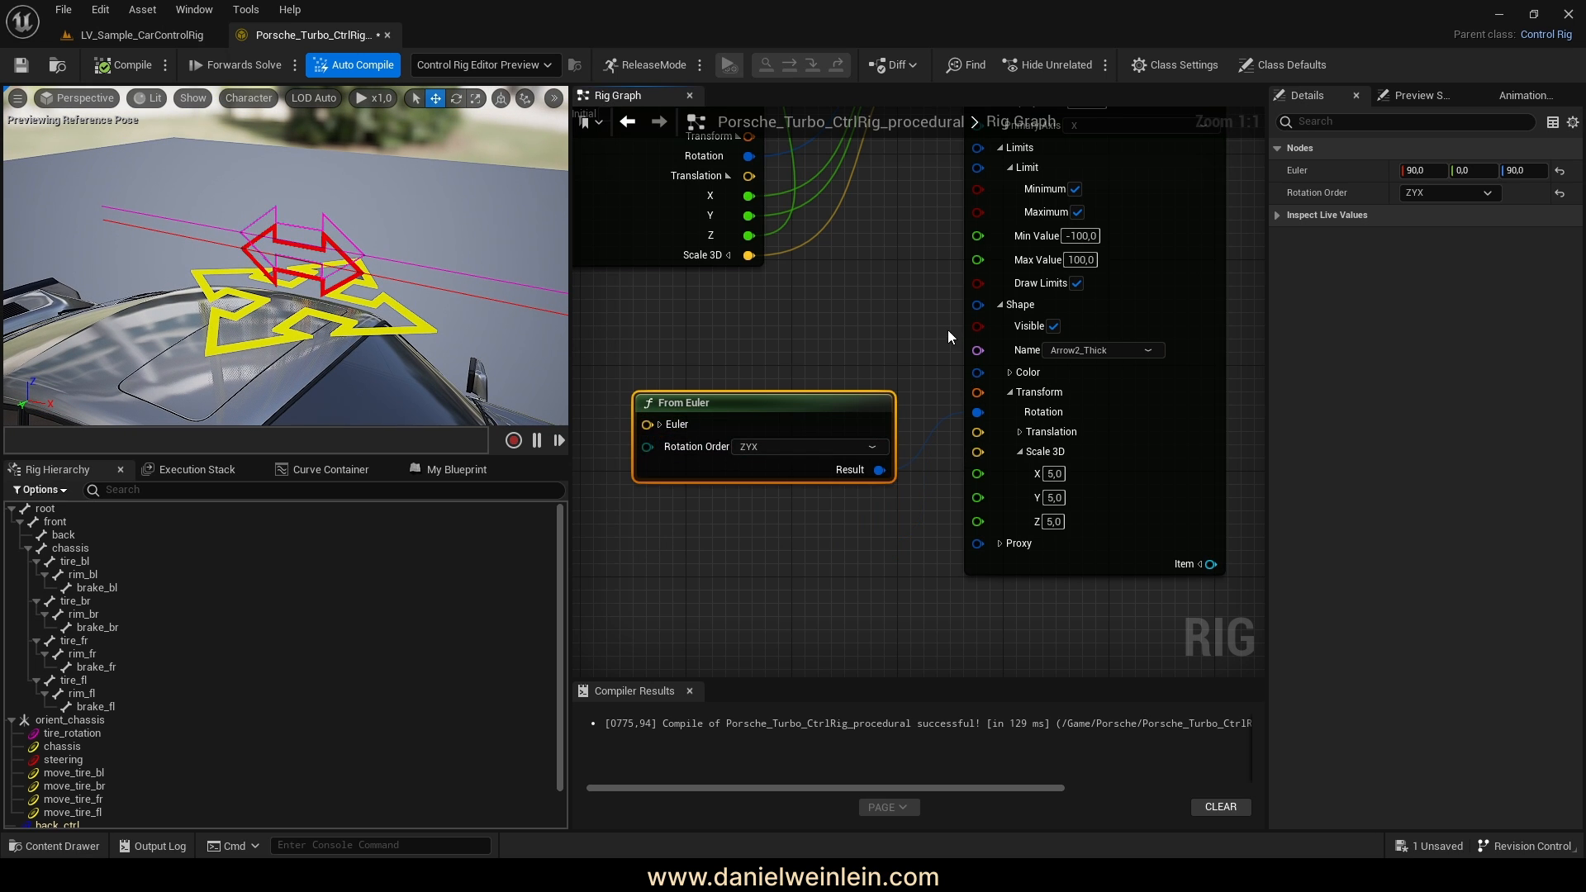
Set the tire_rotation shape Color to R 0,5, G 0,0, B 0,5
click(994, 413)
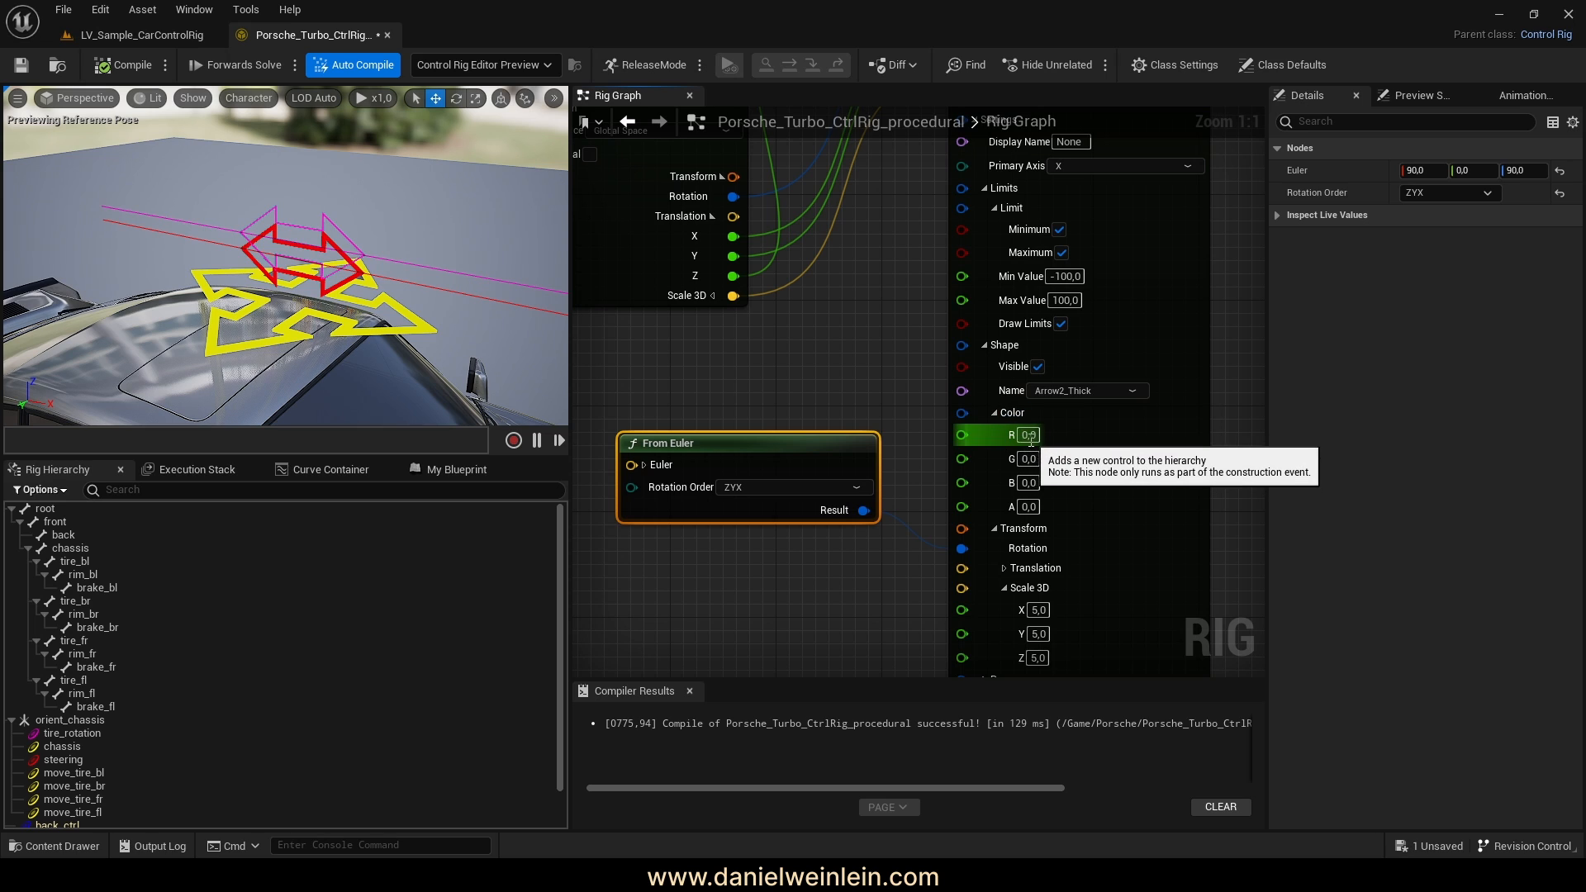
click(1030, 437)
text(0,5)
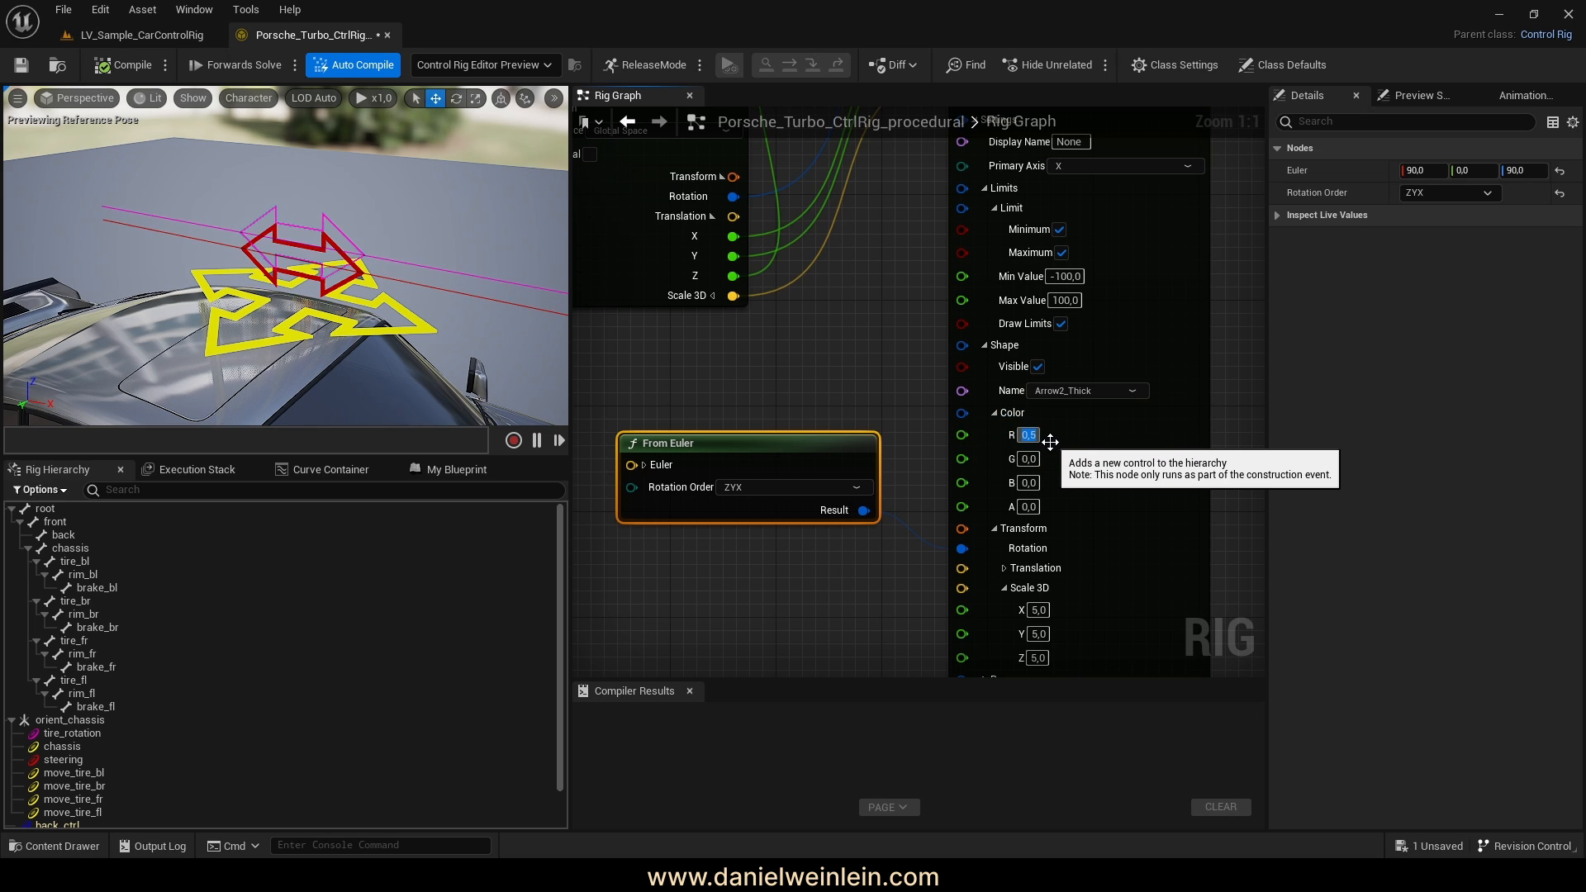
click(1032, 459)
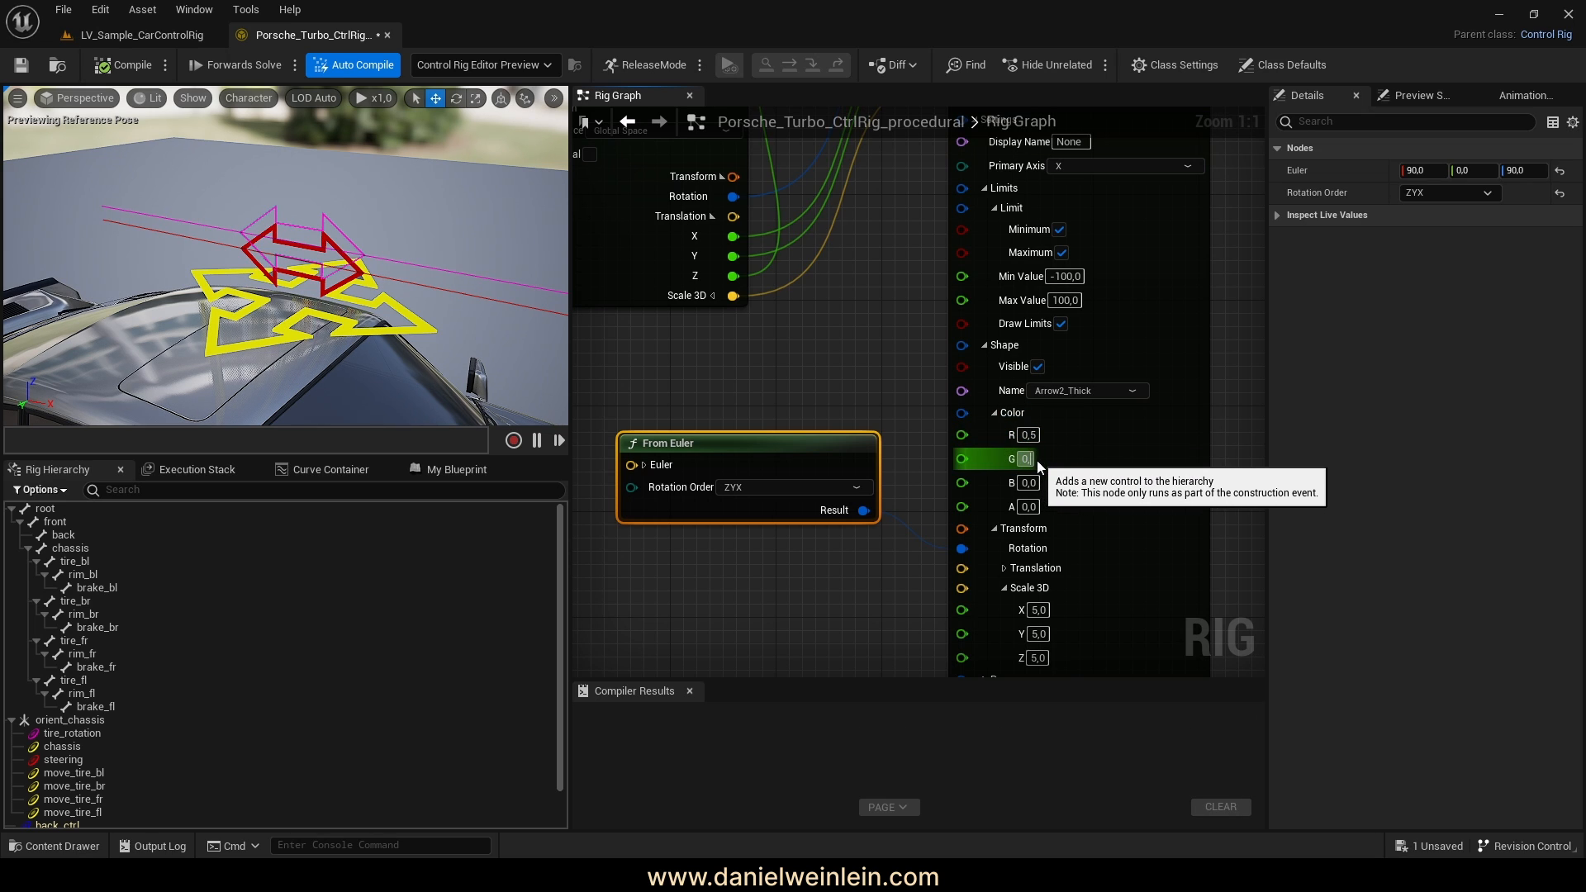
click(1036, 483)
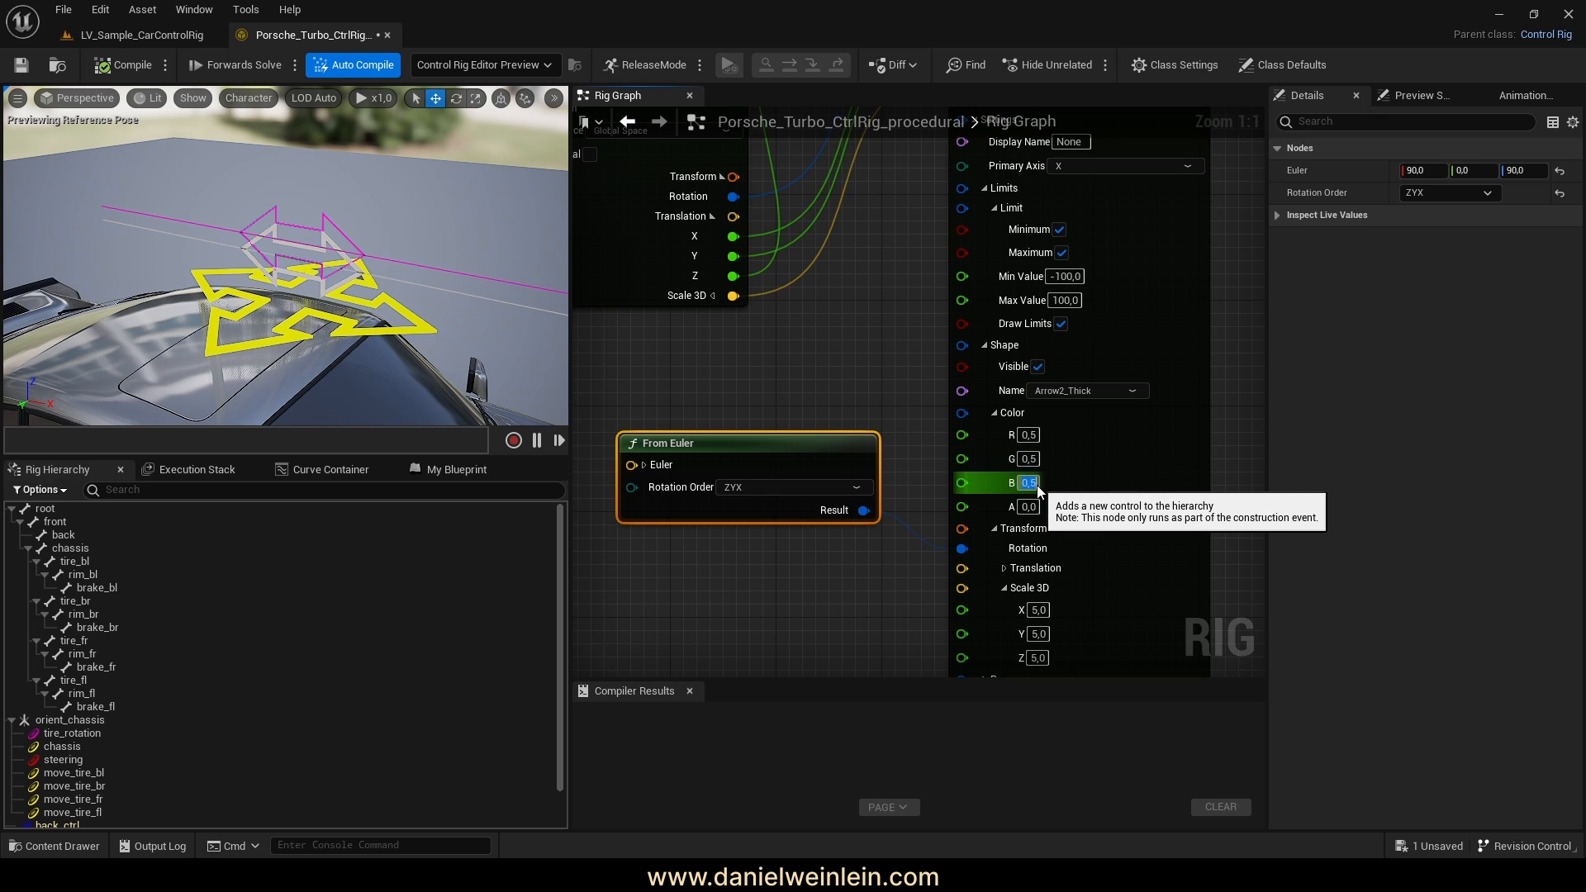
click(1032, 461)
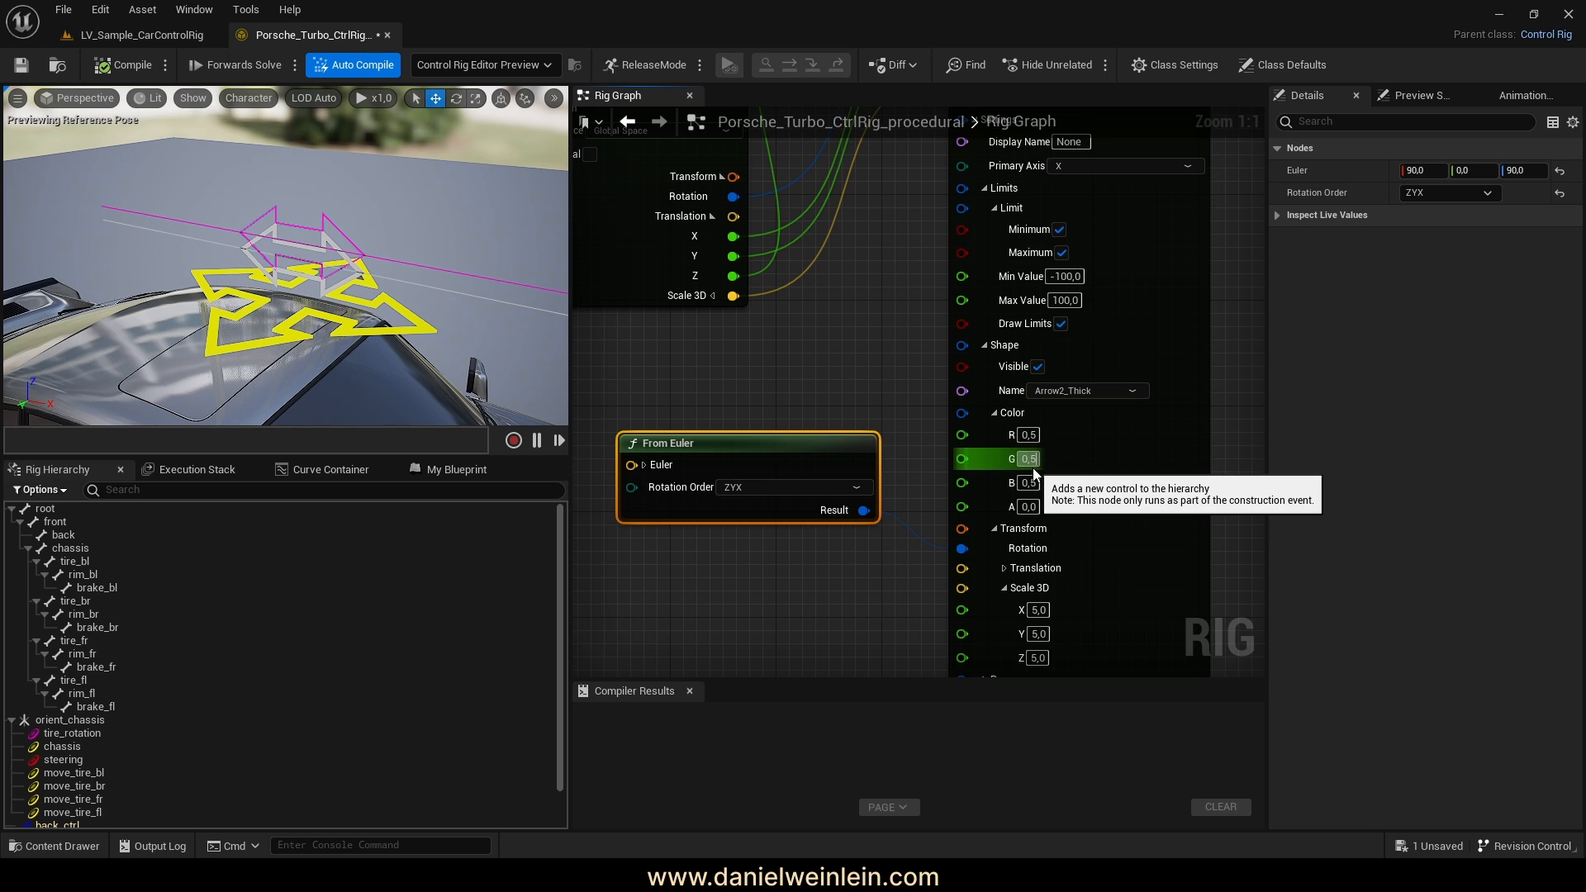
key(BackSpace)
text(0)
key(Return)
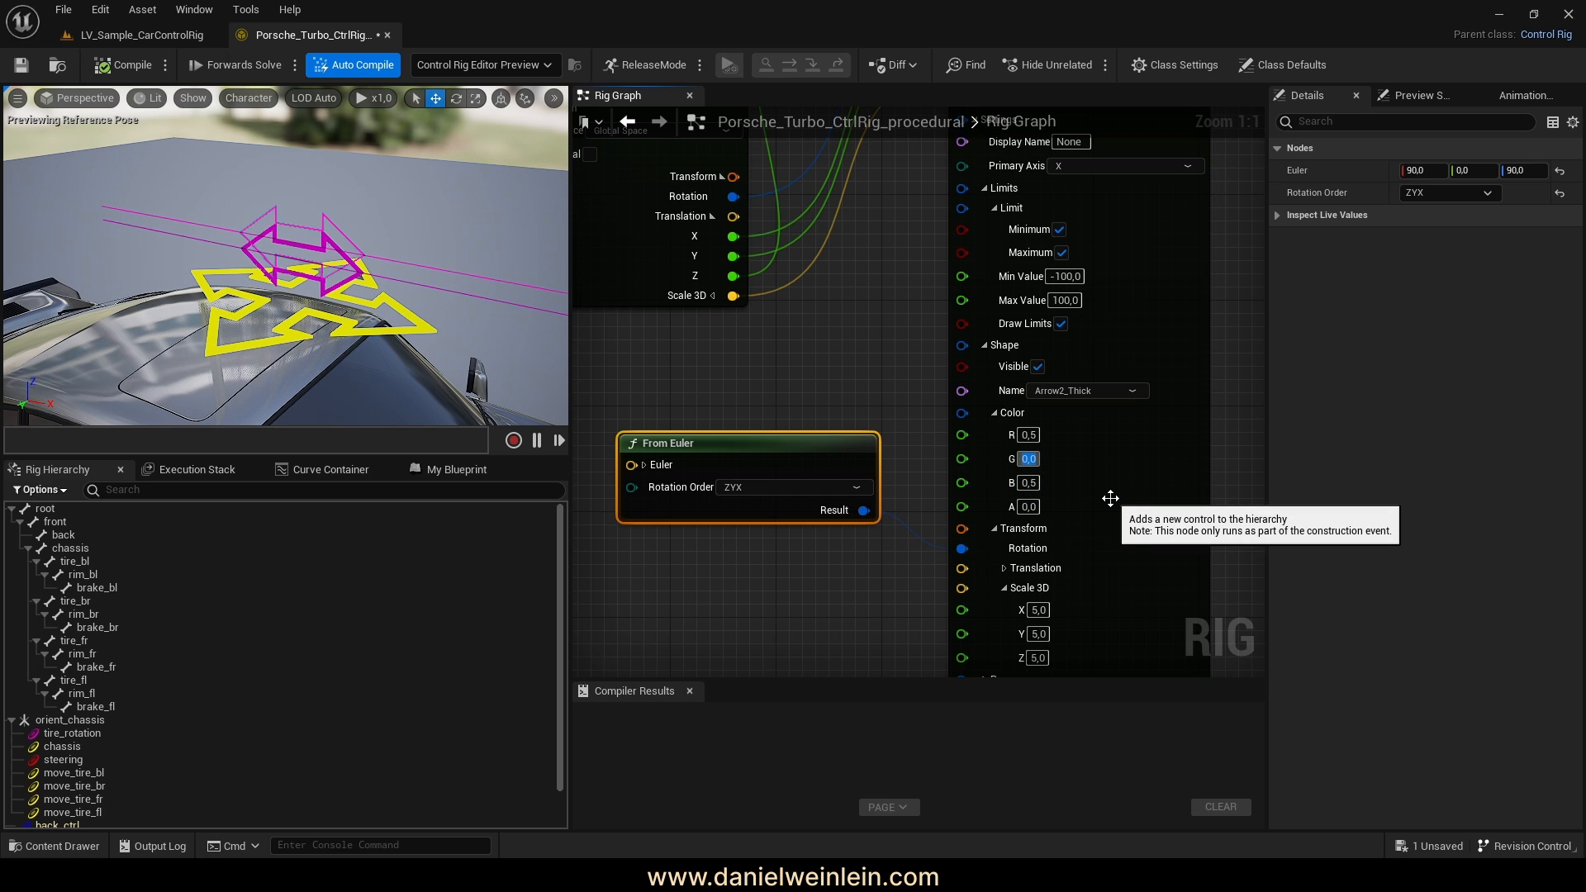
right_drag(1103, 503, 1017, 496)
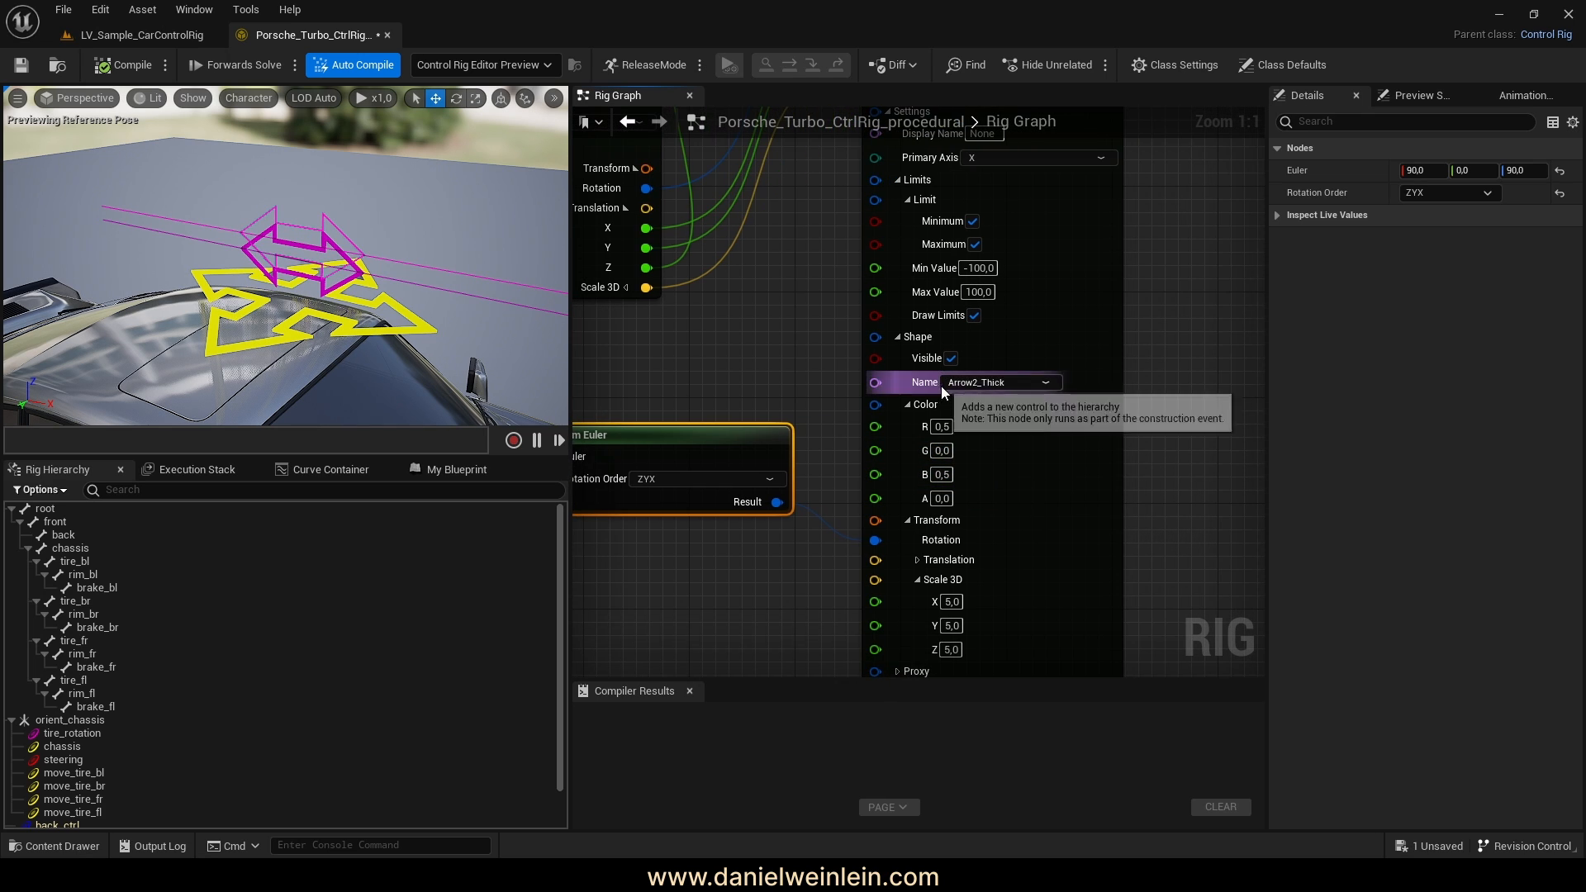
Collapse the Settings pin, move From Euler up and nudge Spawn Float Control right
right_drag(1152, 421, 1149, 508)
scroll(1149, 507, down, 2)
right_drag(1118, 378, 1105, 432)
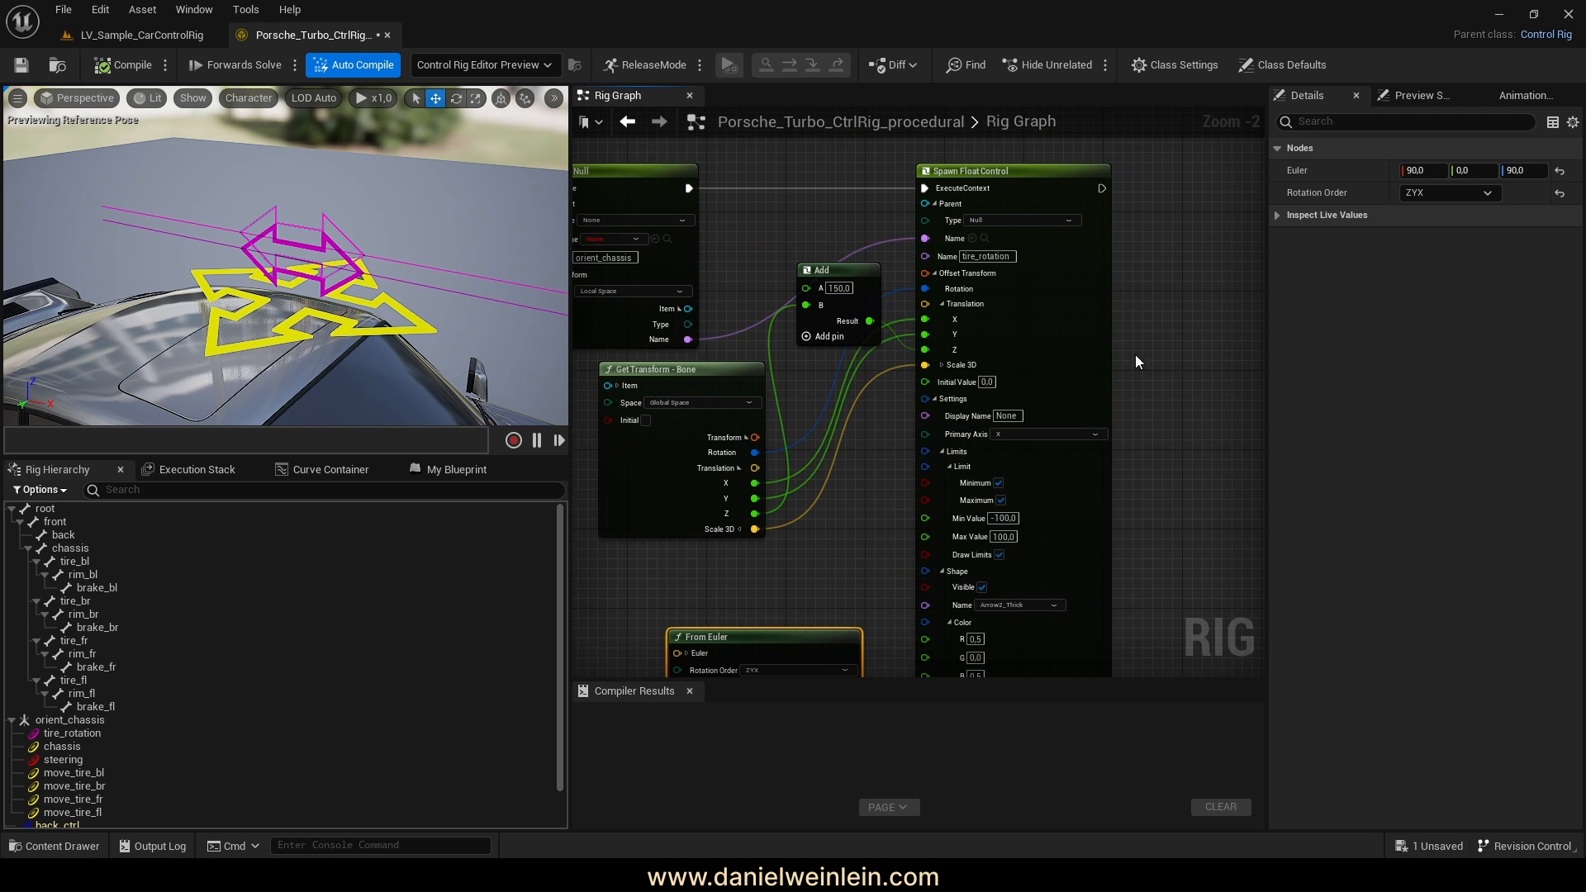
scroll(1024, 537, up, 1)
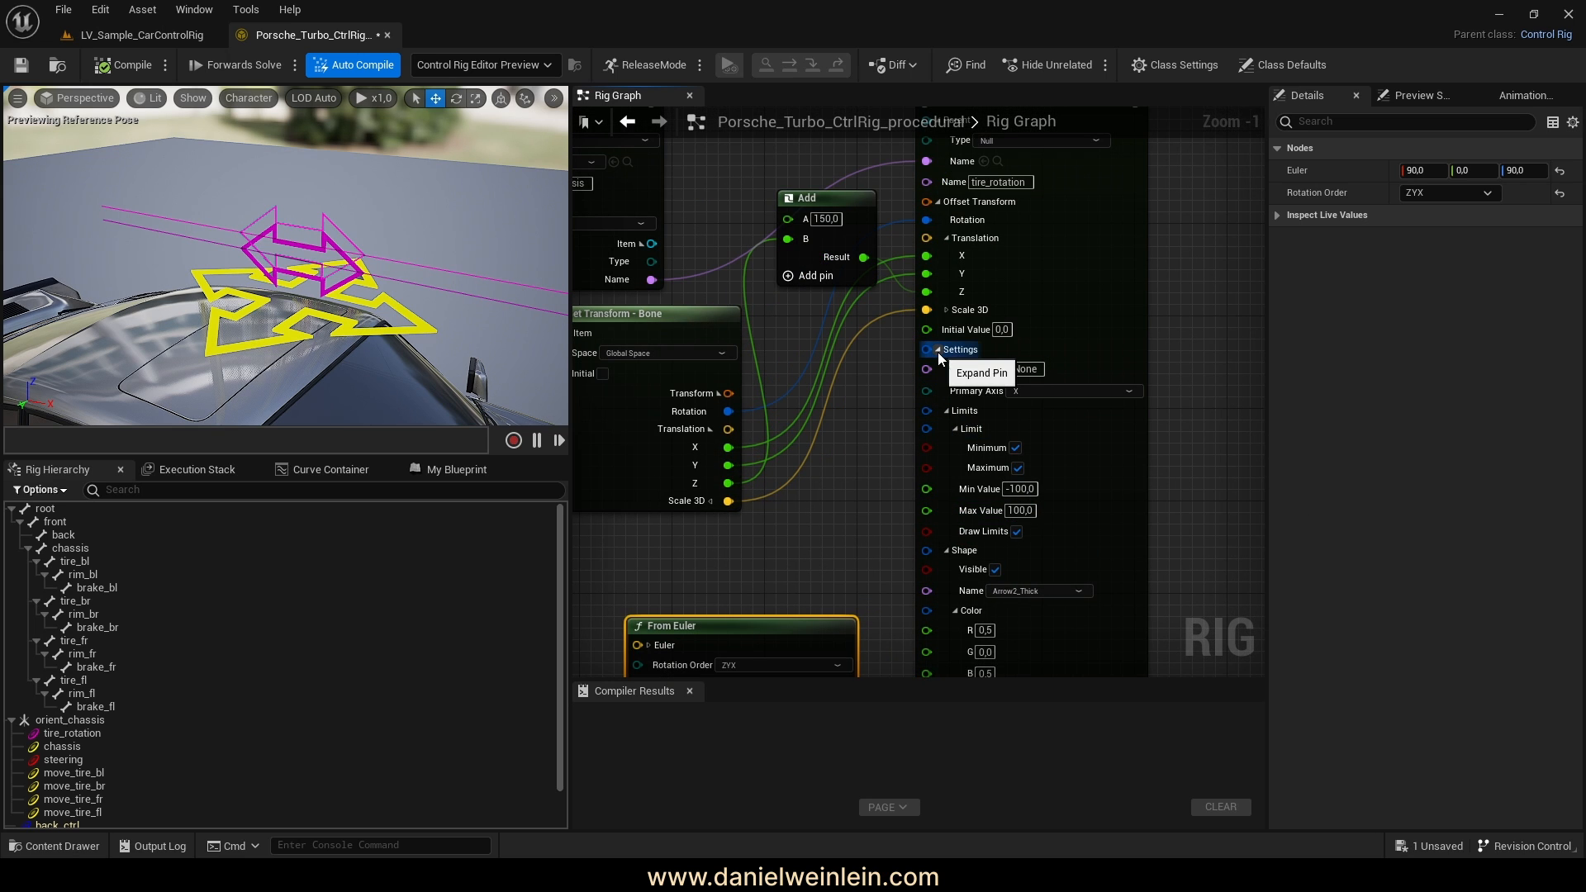
click(938, 350)
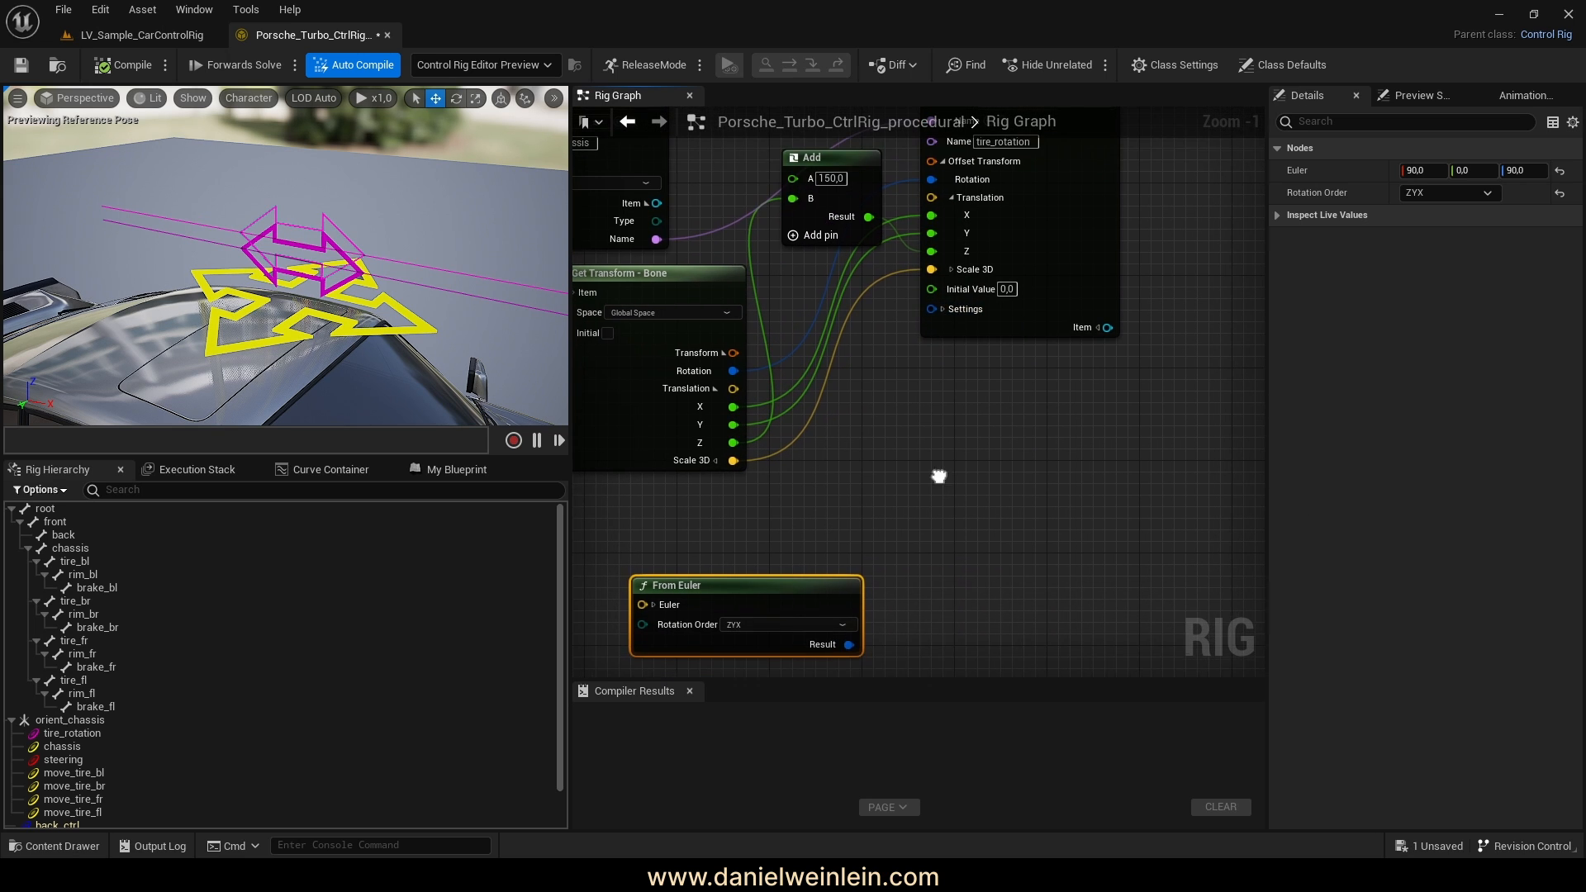
drag(815, 598, 818, 516)
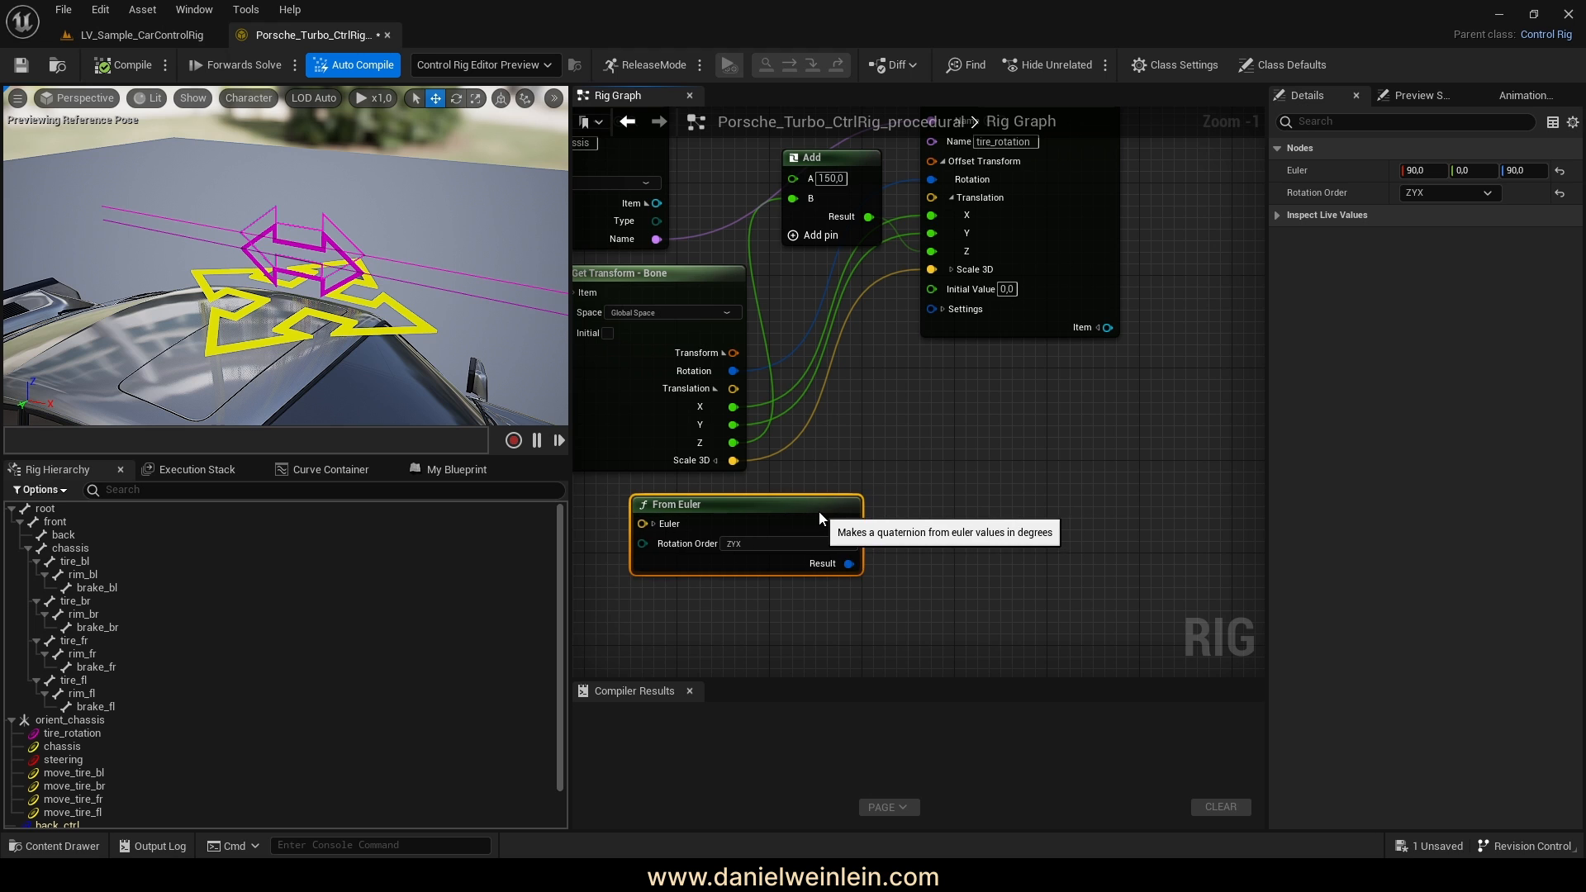
right_drag(949, 366, 966, 453)
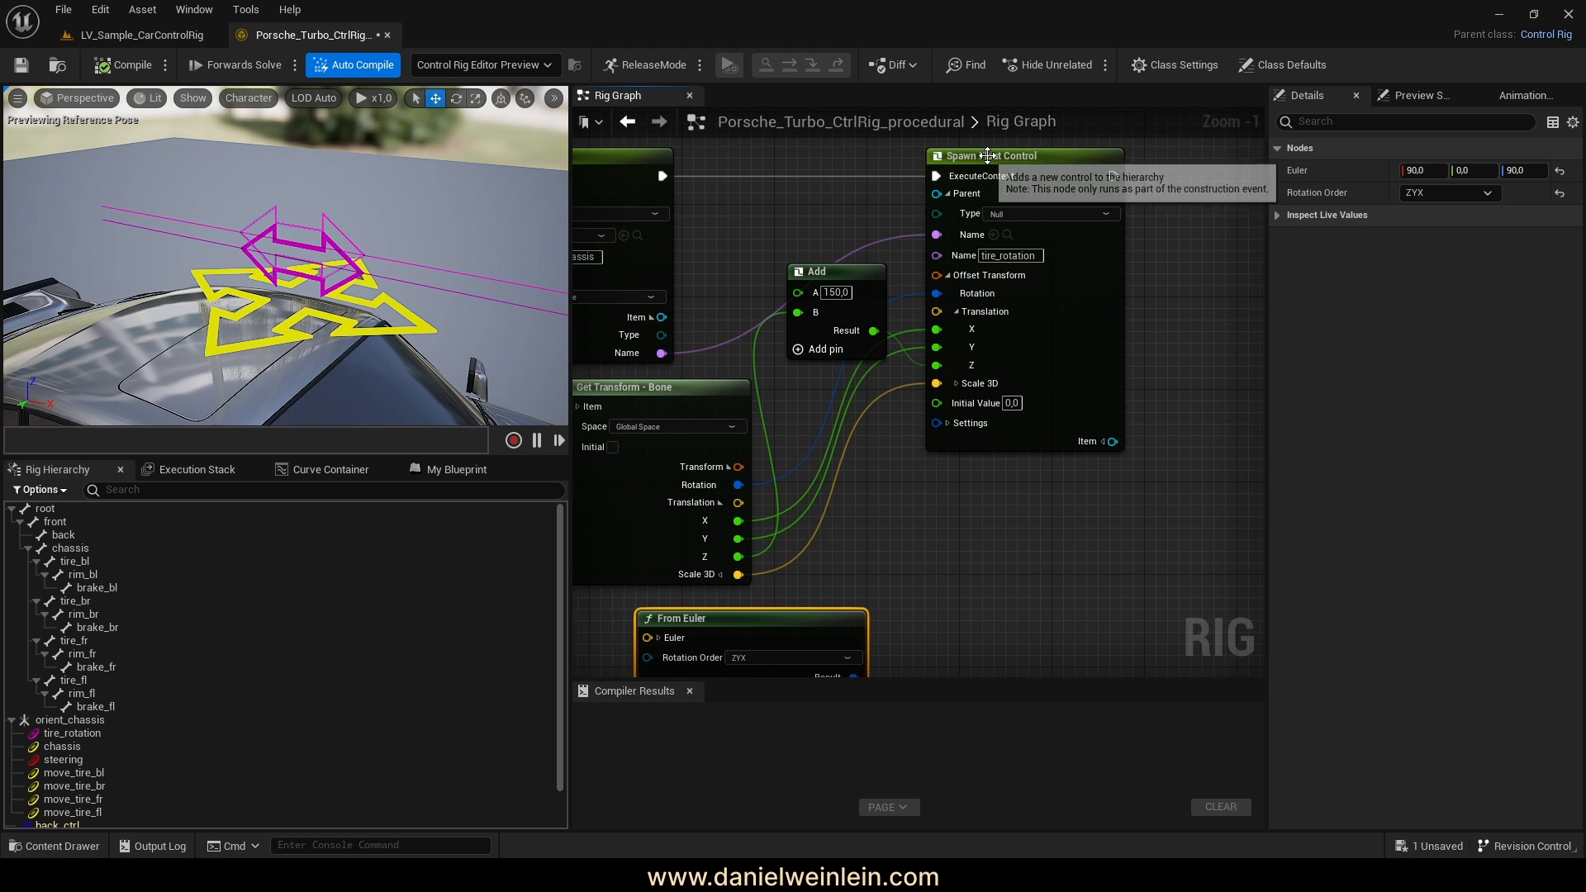
click(1013, 161)
drag(1013, 160, 1042, 158)
right_drag(853, 597, 975, 503)
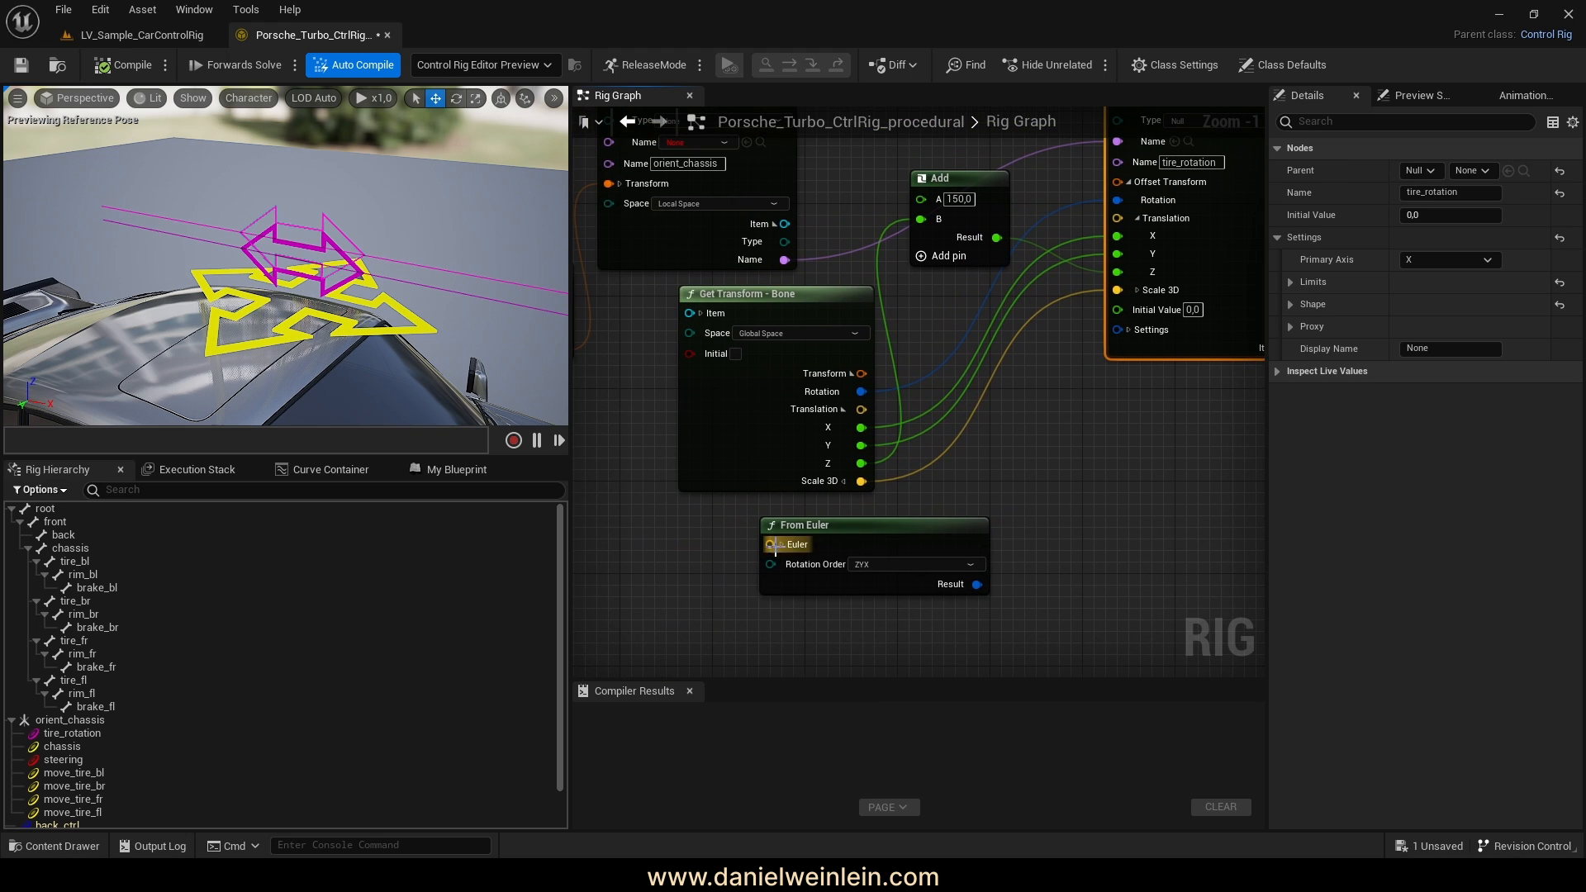
right_drag(690, 408, 756, 555)
Drag an execution wire from Spawn Float Control and search for 'spawn'
click(789, 440)
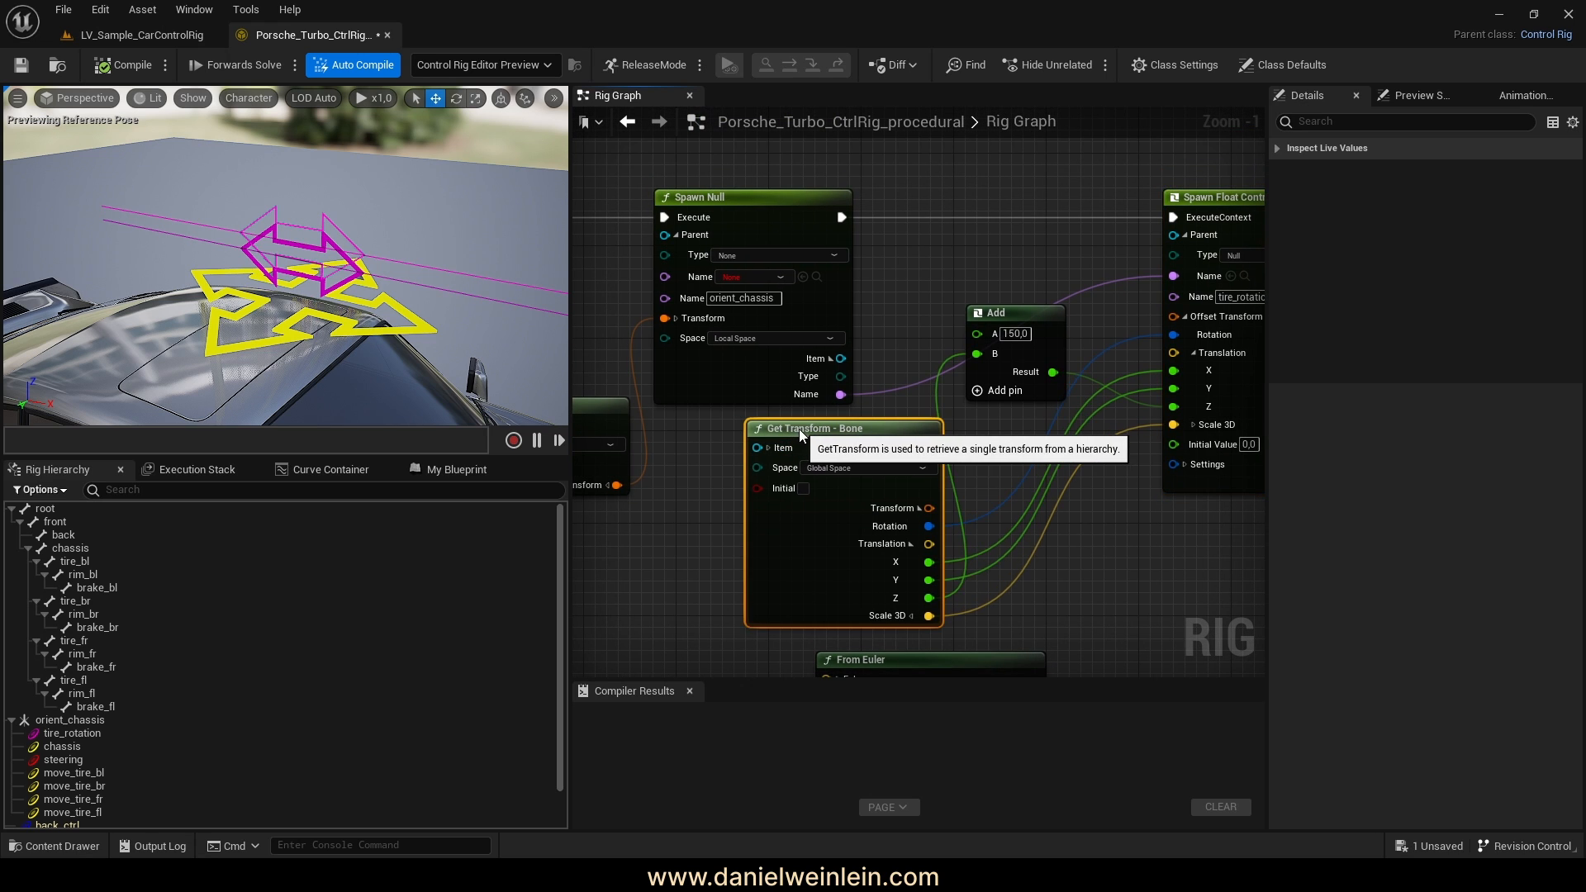
click(1044, 315)
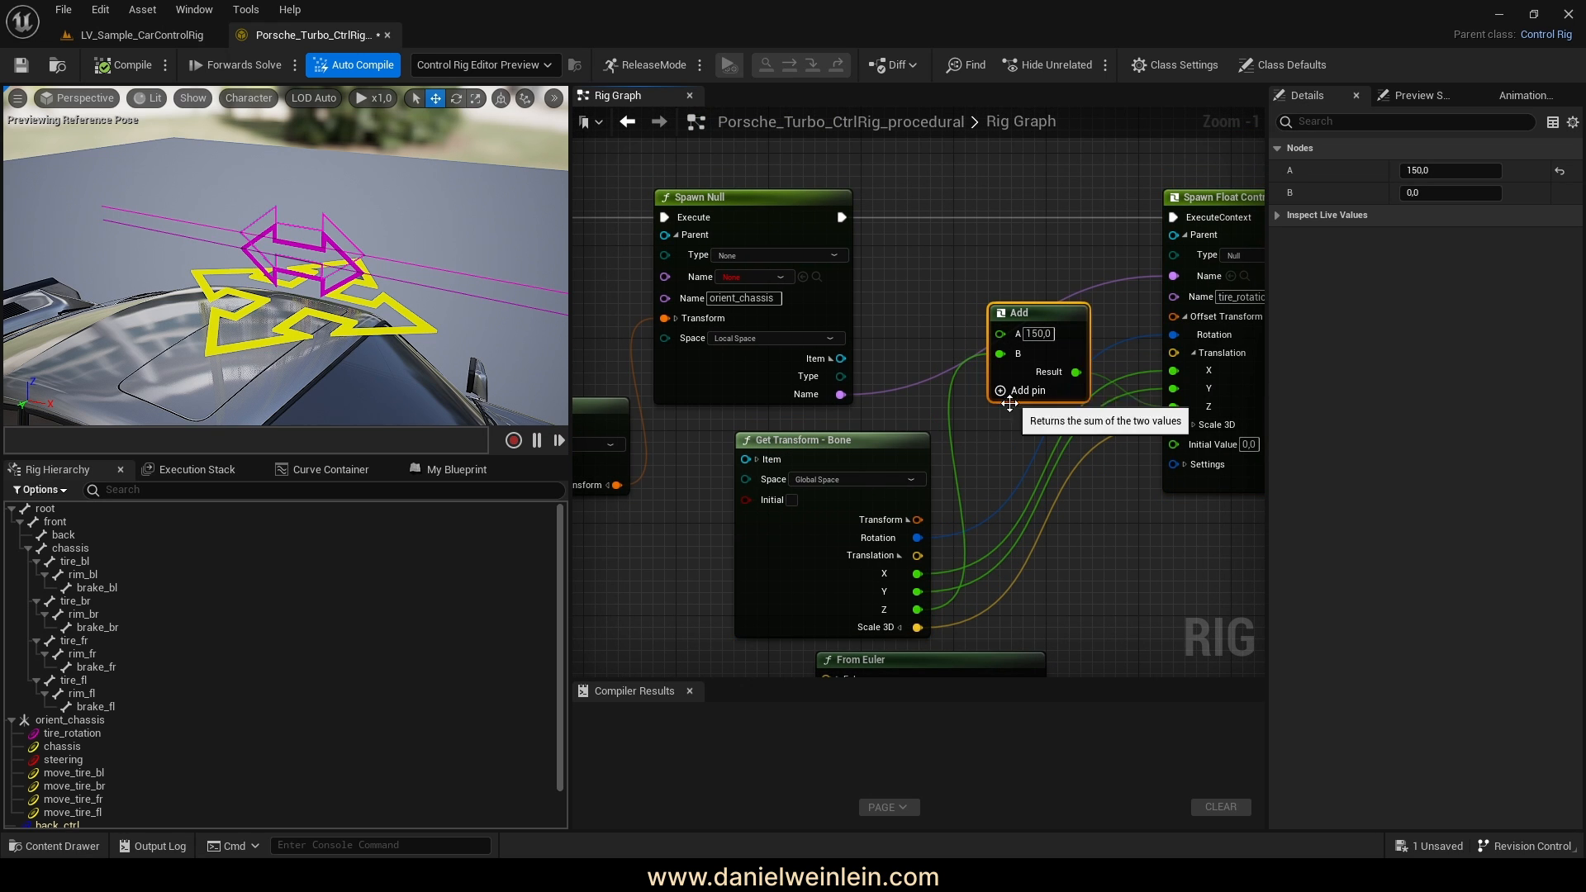
right_drag(1010, 434, 841, 403)
scroll(840, 403, down, 5)
right_drag(949, 460, 829, 478)
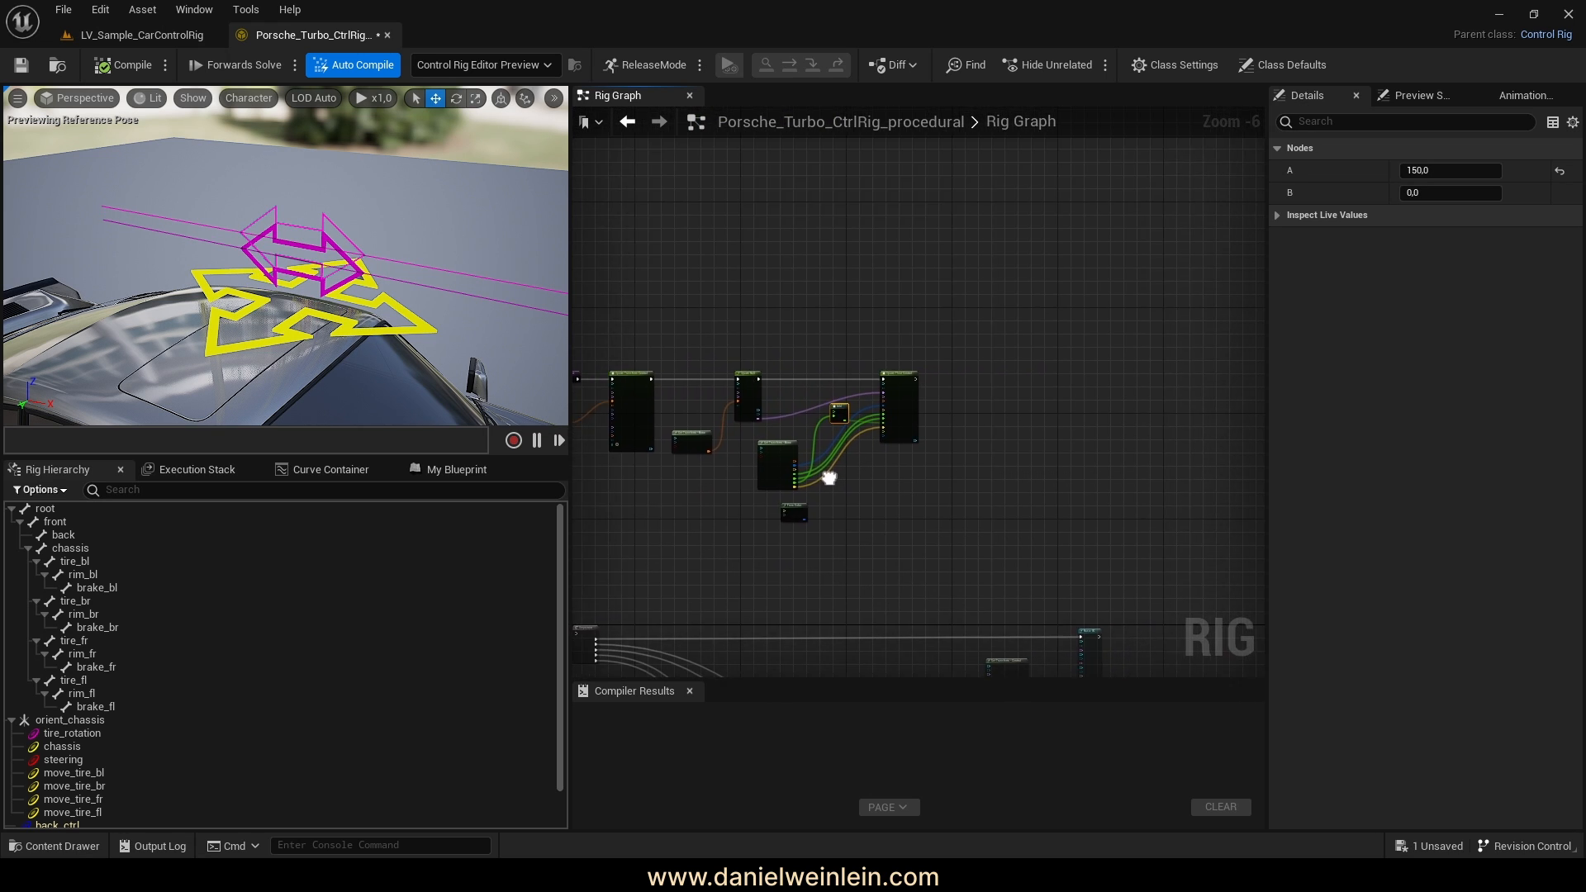
right_drag(285, 280, 281, 318)
scroll(132, 714, down, 2)
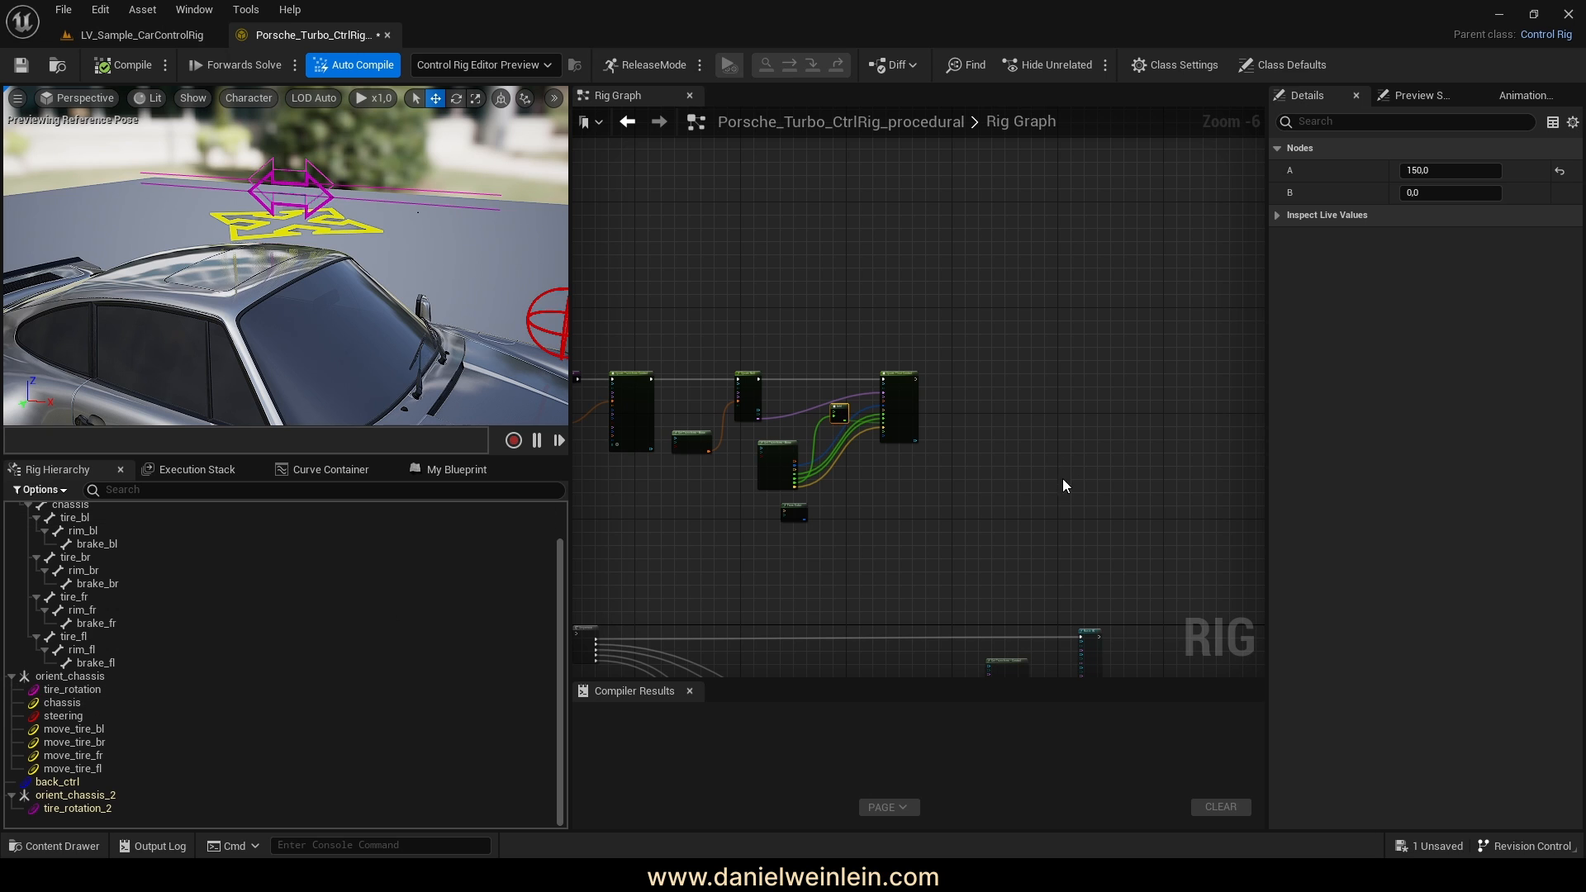
scroll(978, 434, up, 3)
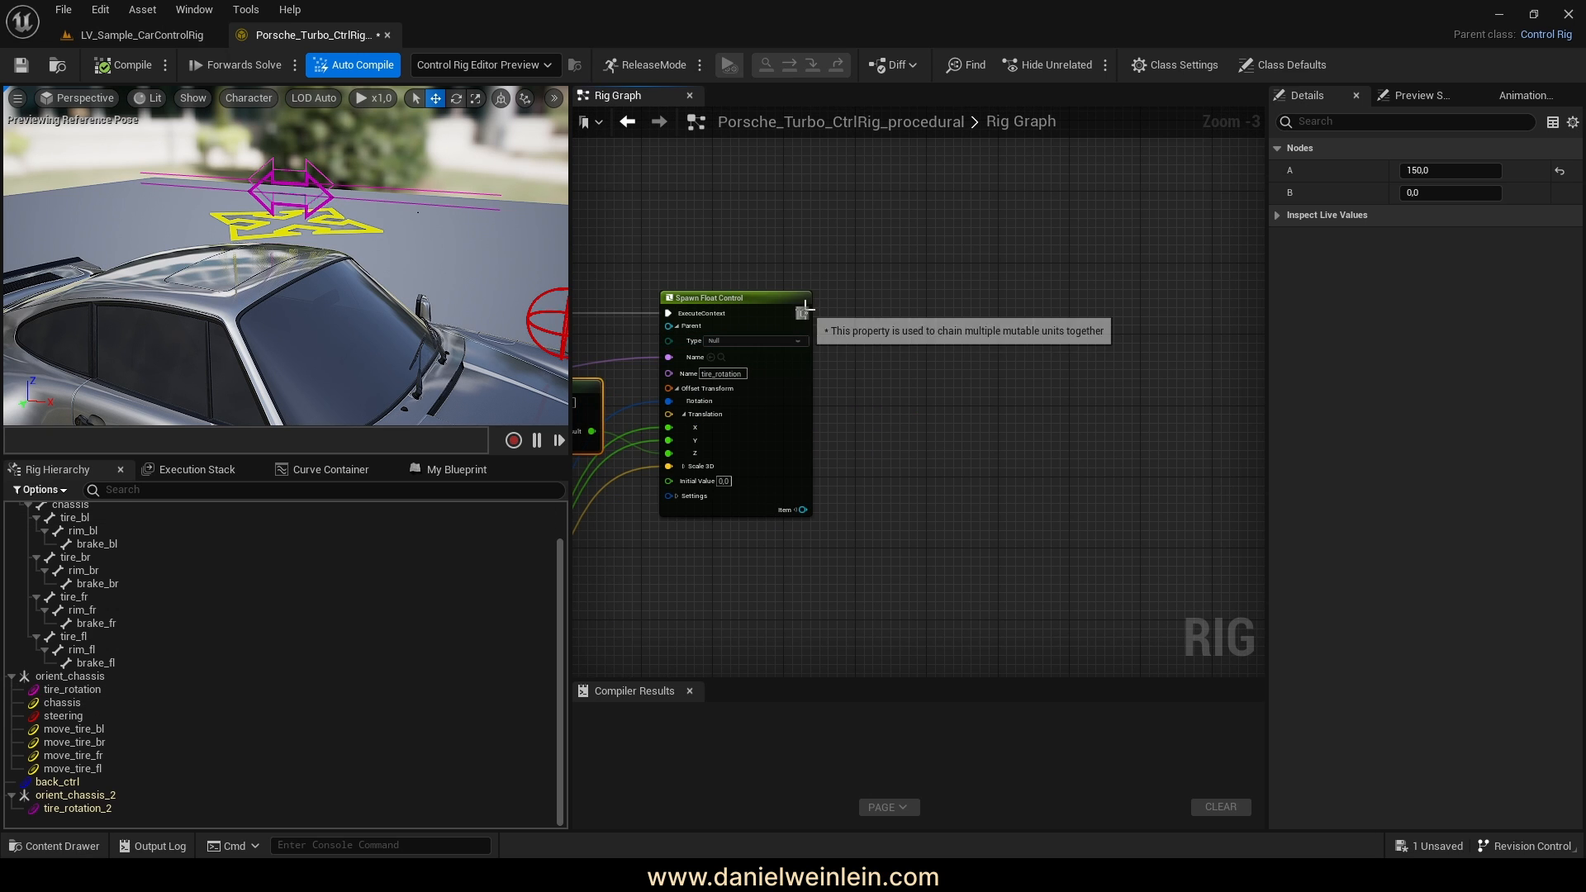
drag(804, 313, 889, 365)
text(spawn)
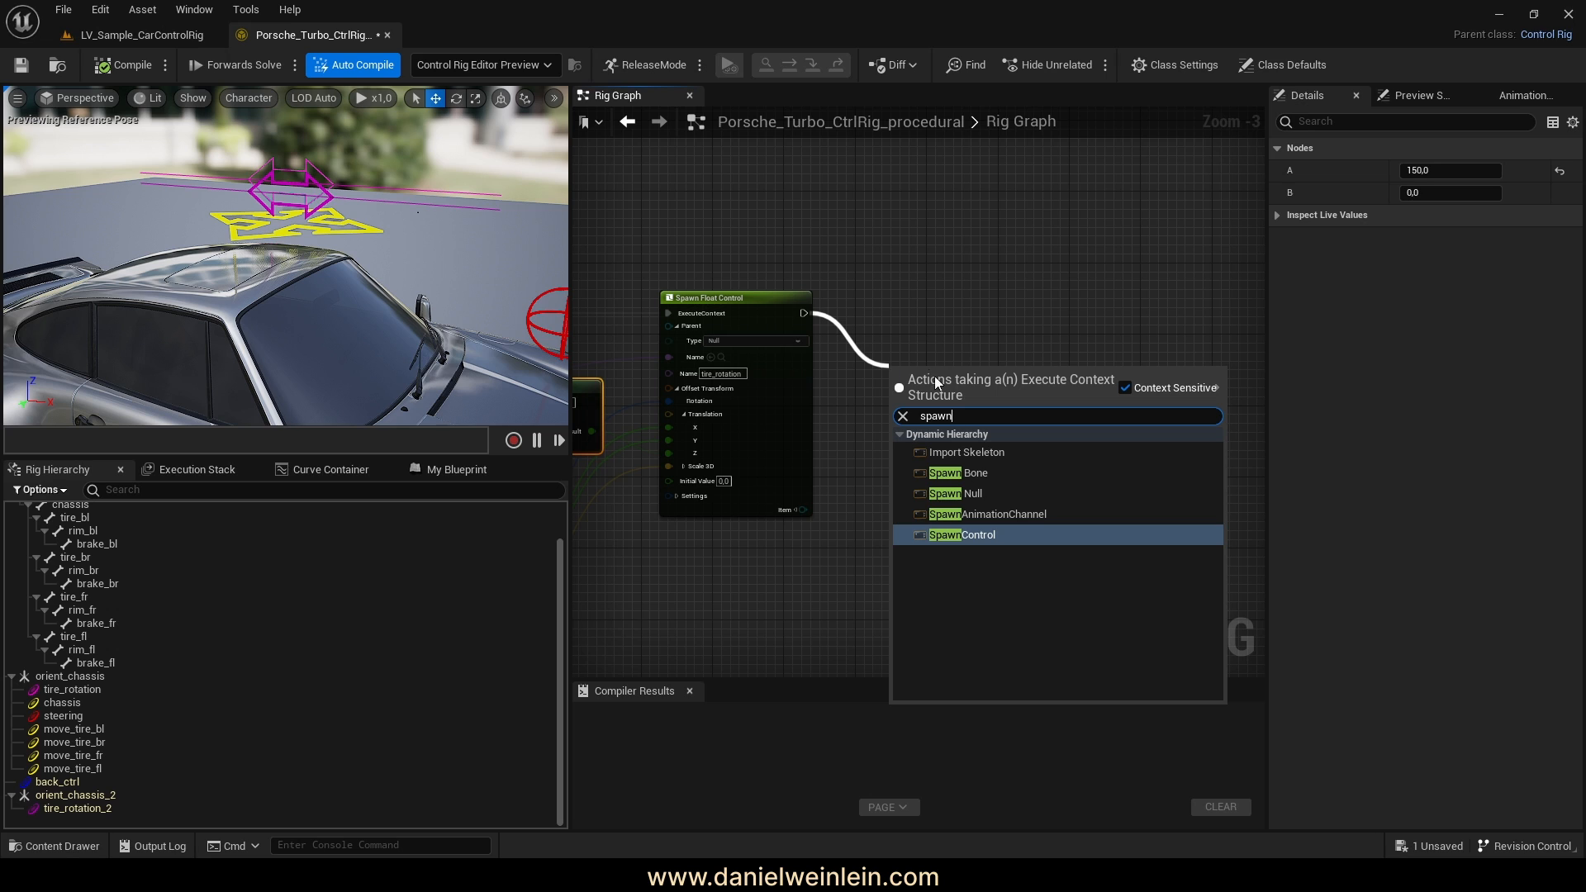
Add a SpawnControl node after the tire_rotation float control
click(978, 534)
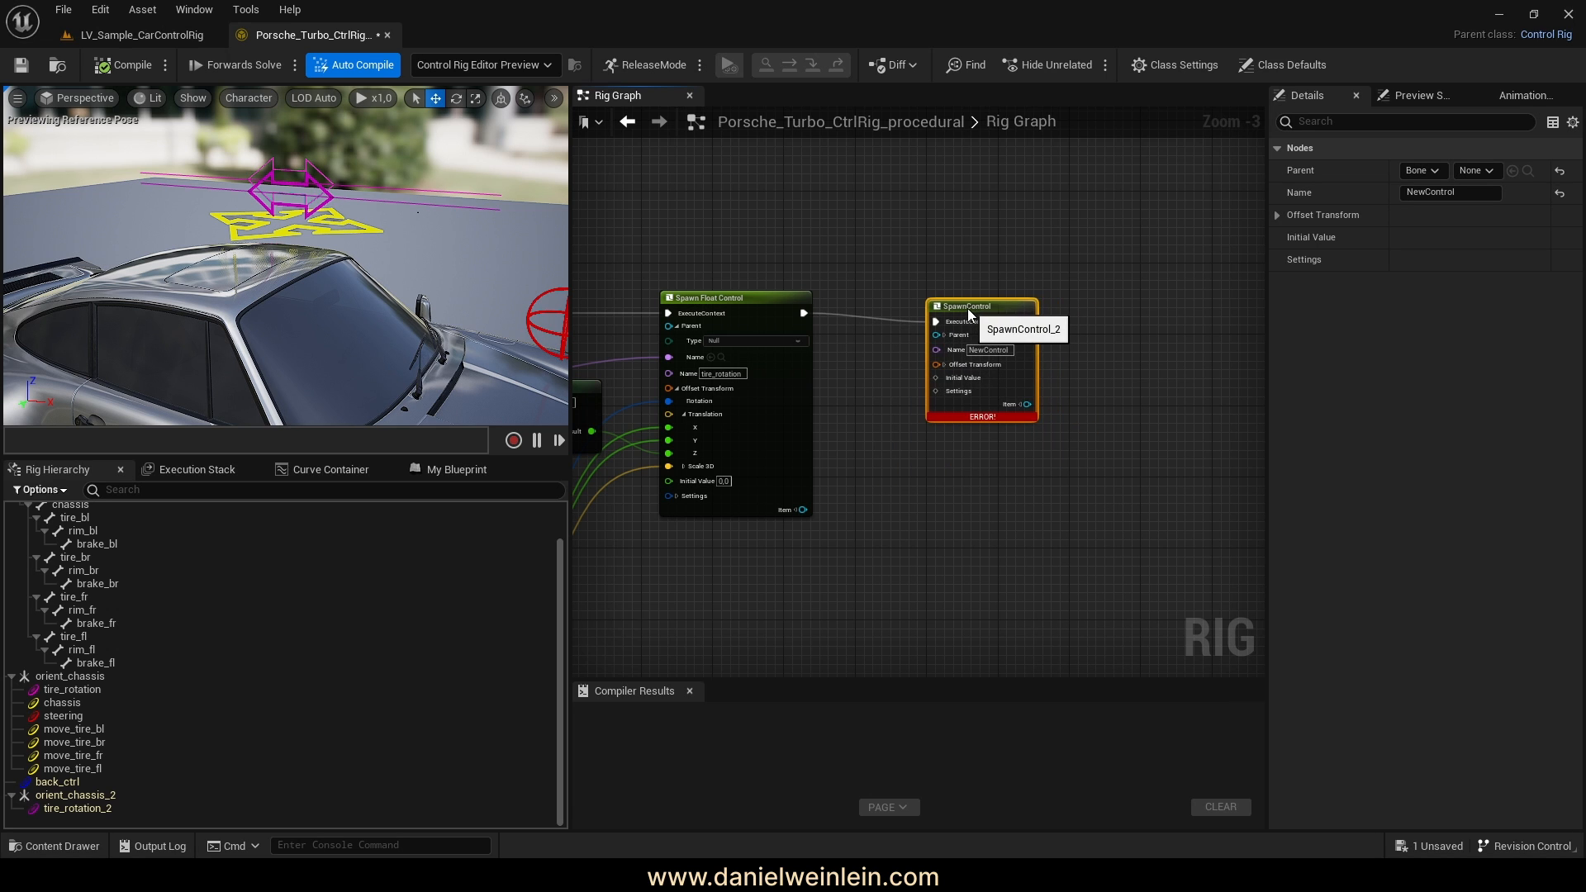
drag(986, 309, 976, 300)
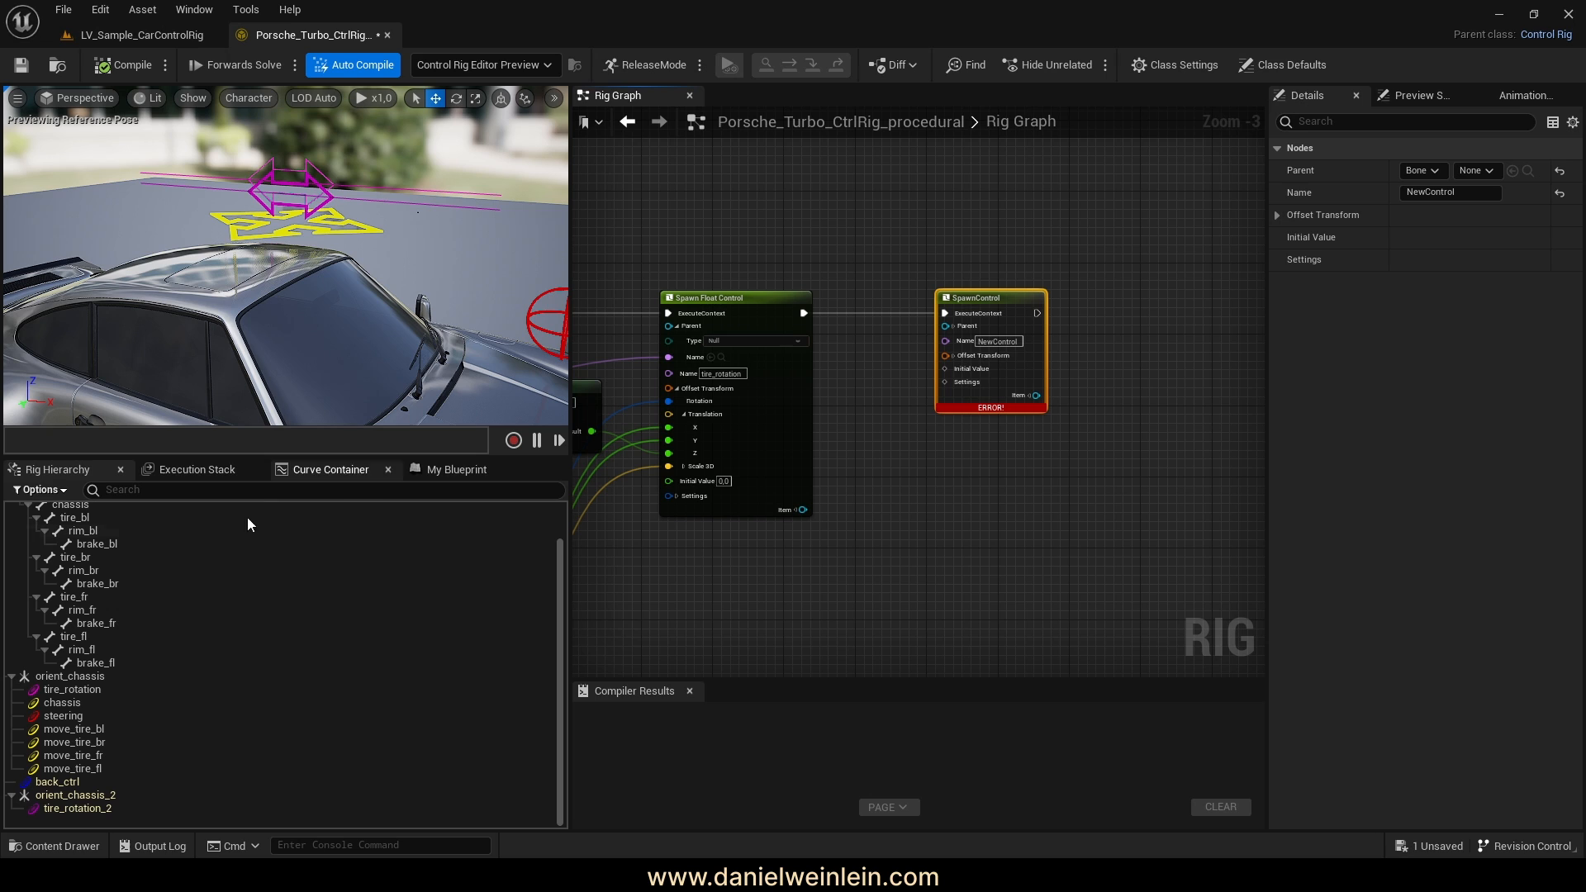
click(73, 703)
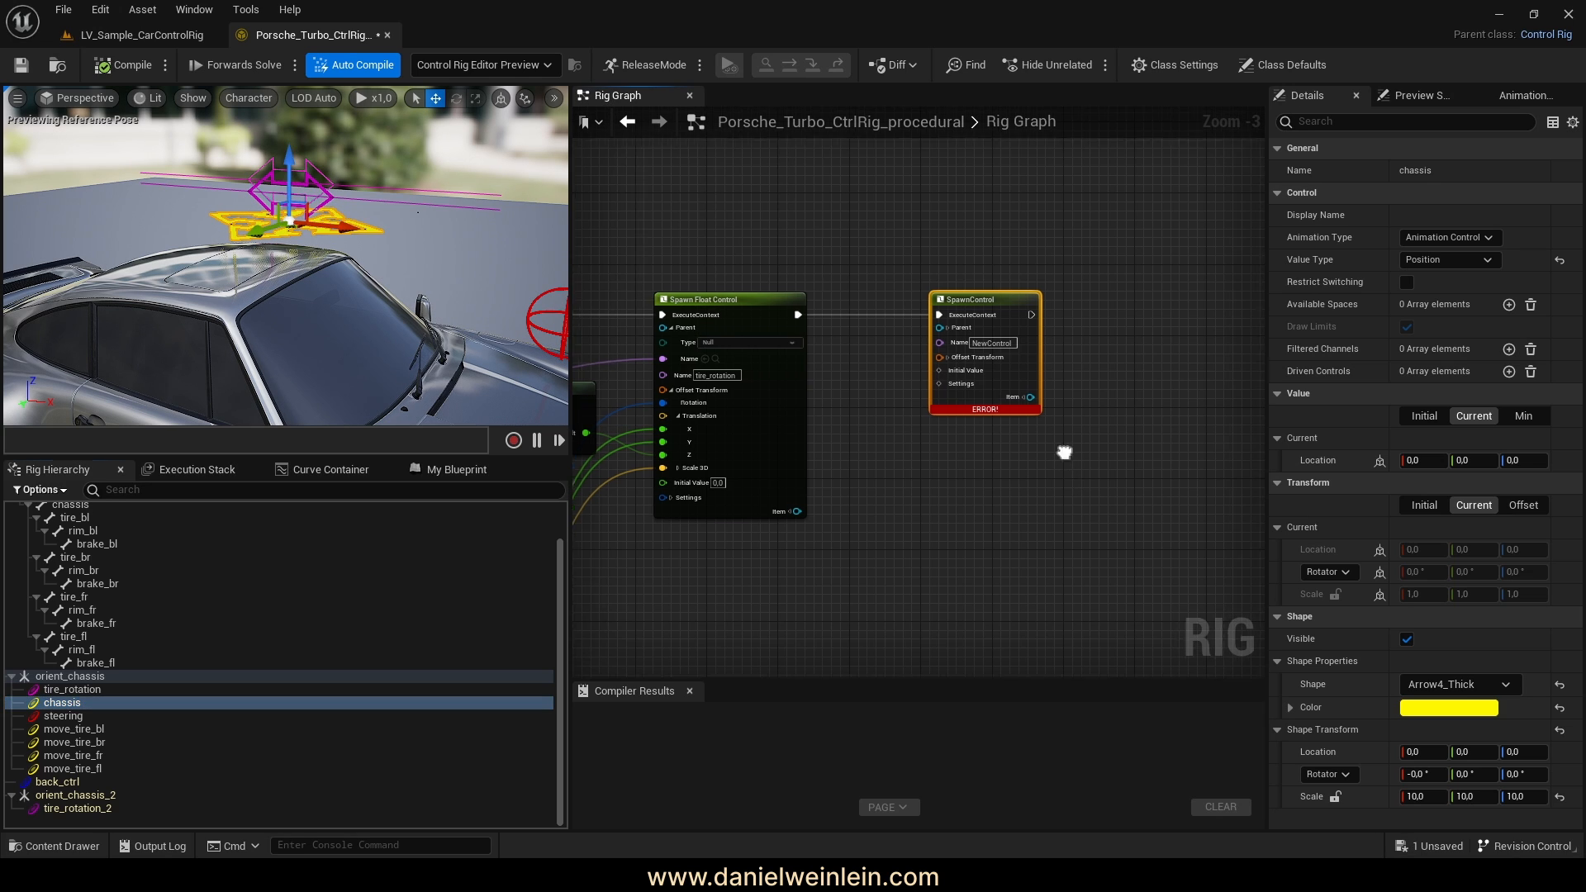
scroll(1057, 446, up, 3)
Change the node's Settings type to Rig Unit Hierarchy Add Control Transform Settings
right_click(882, 386)
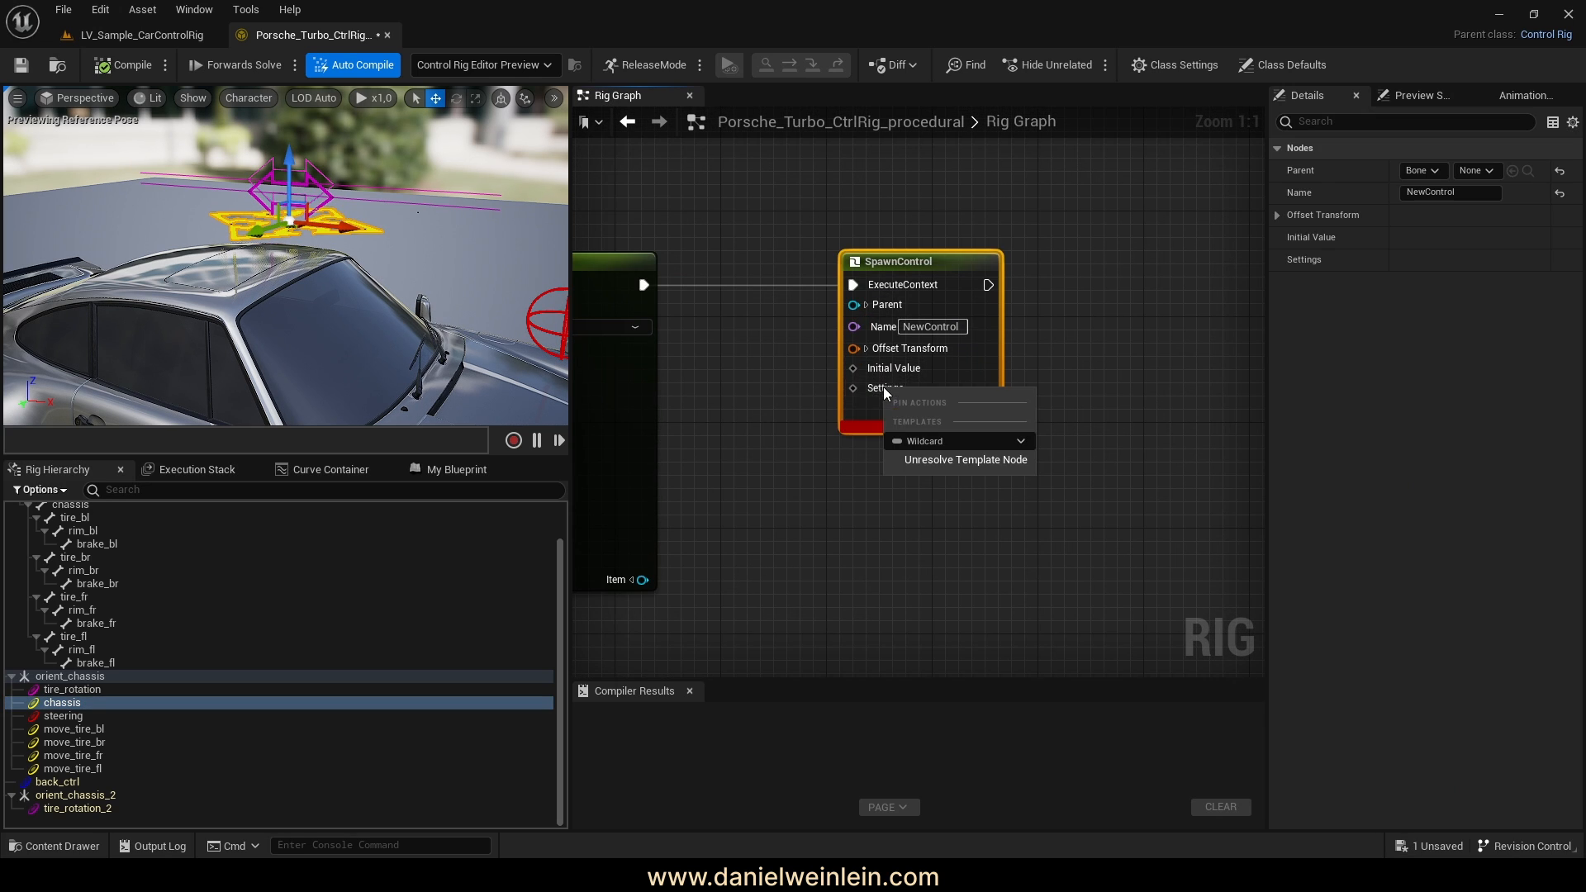
click(936, 437)
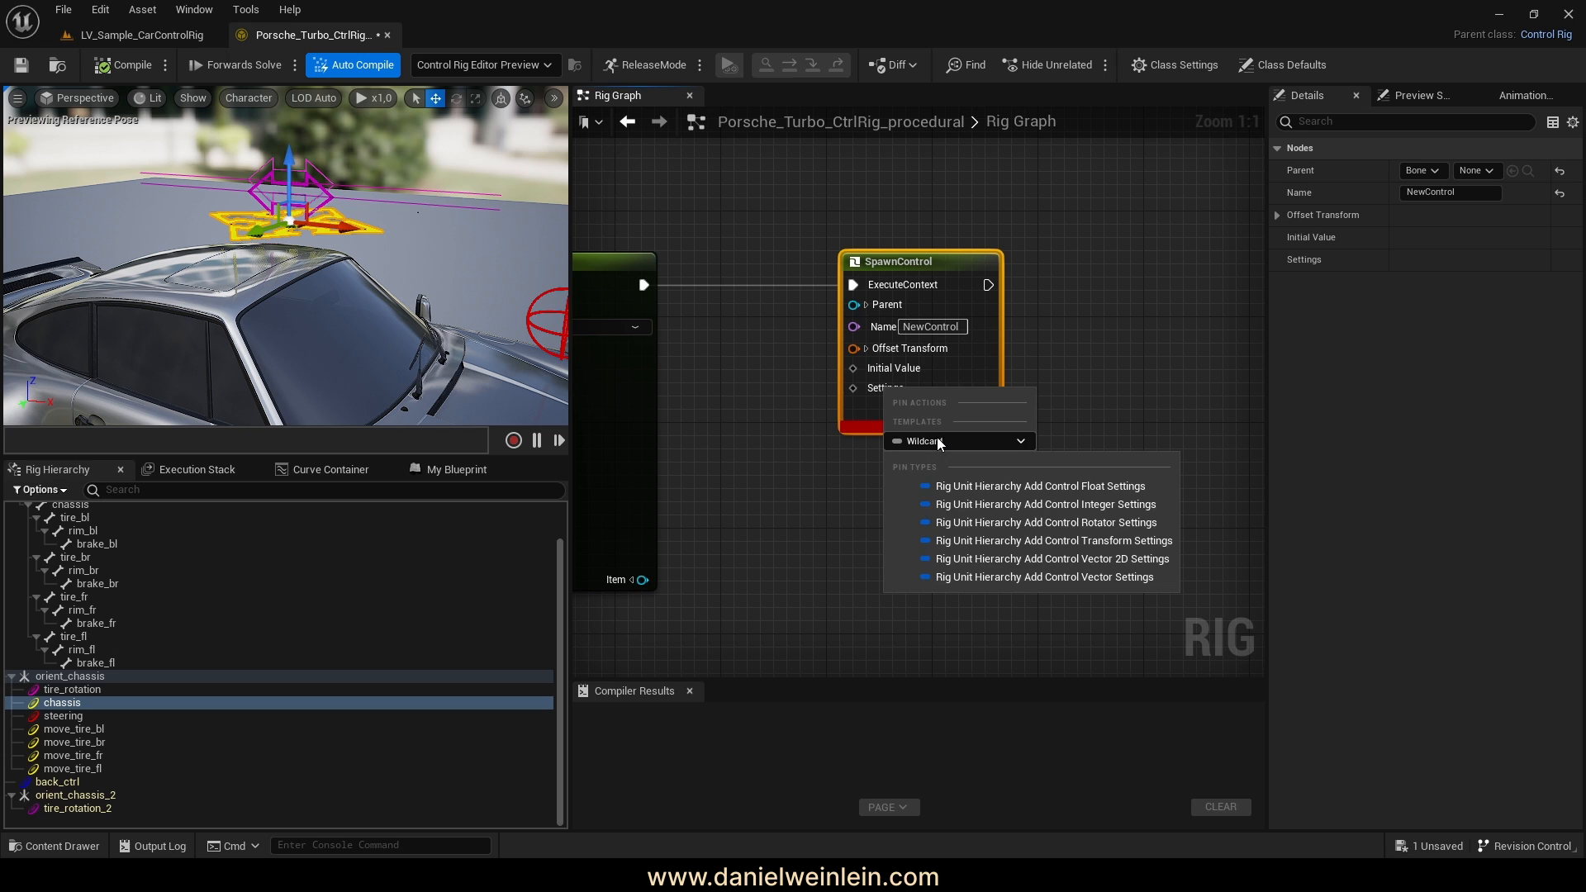
click(1140, 540)
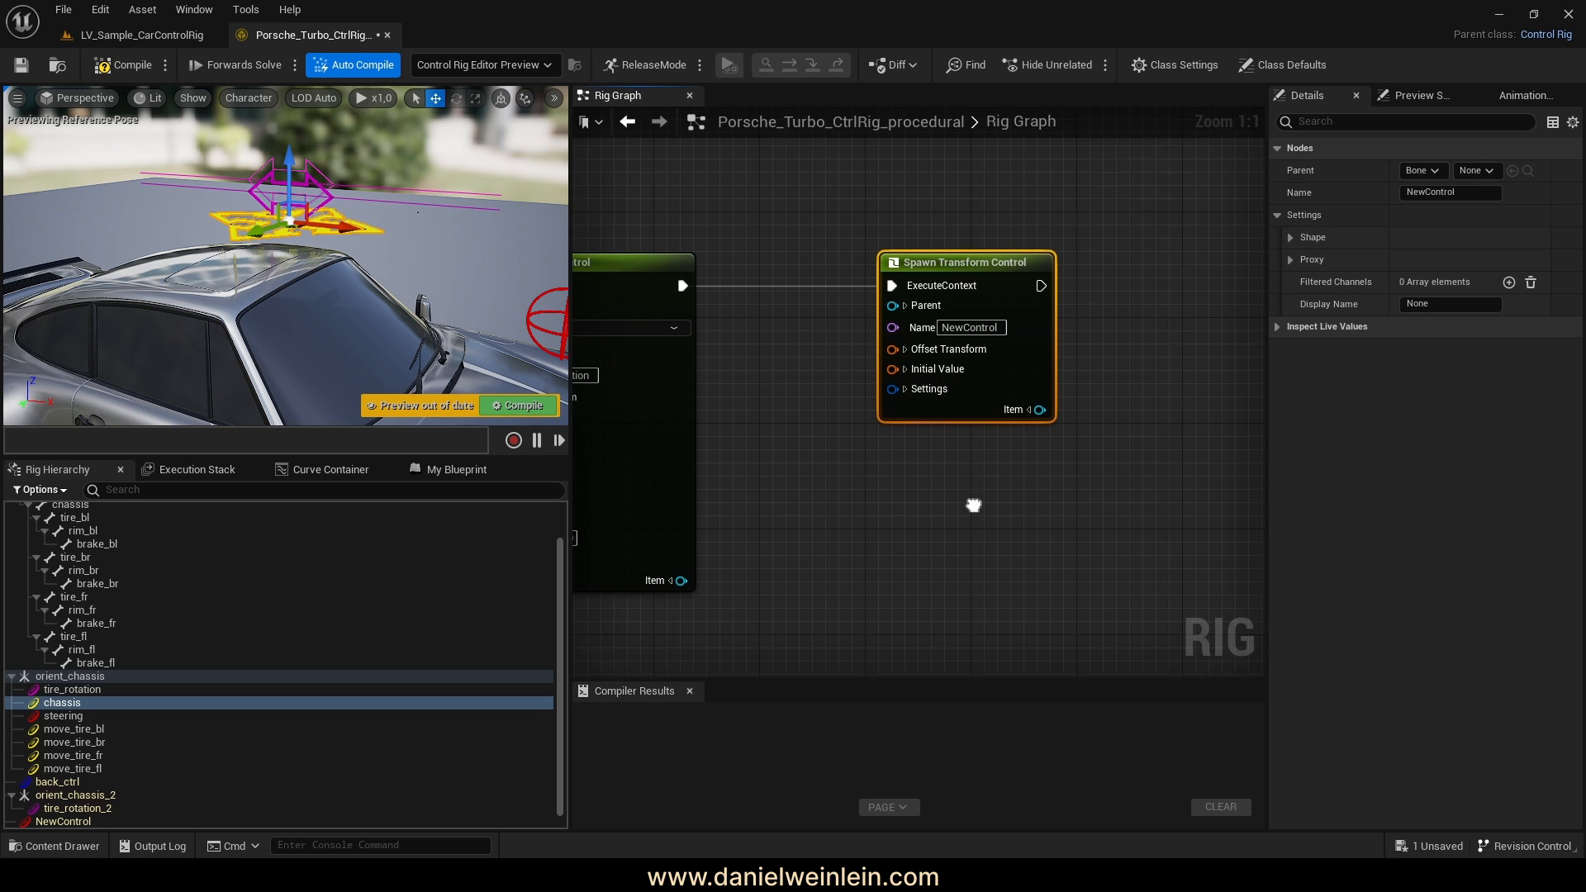
click(983, 328)
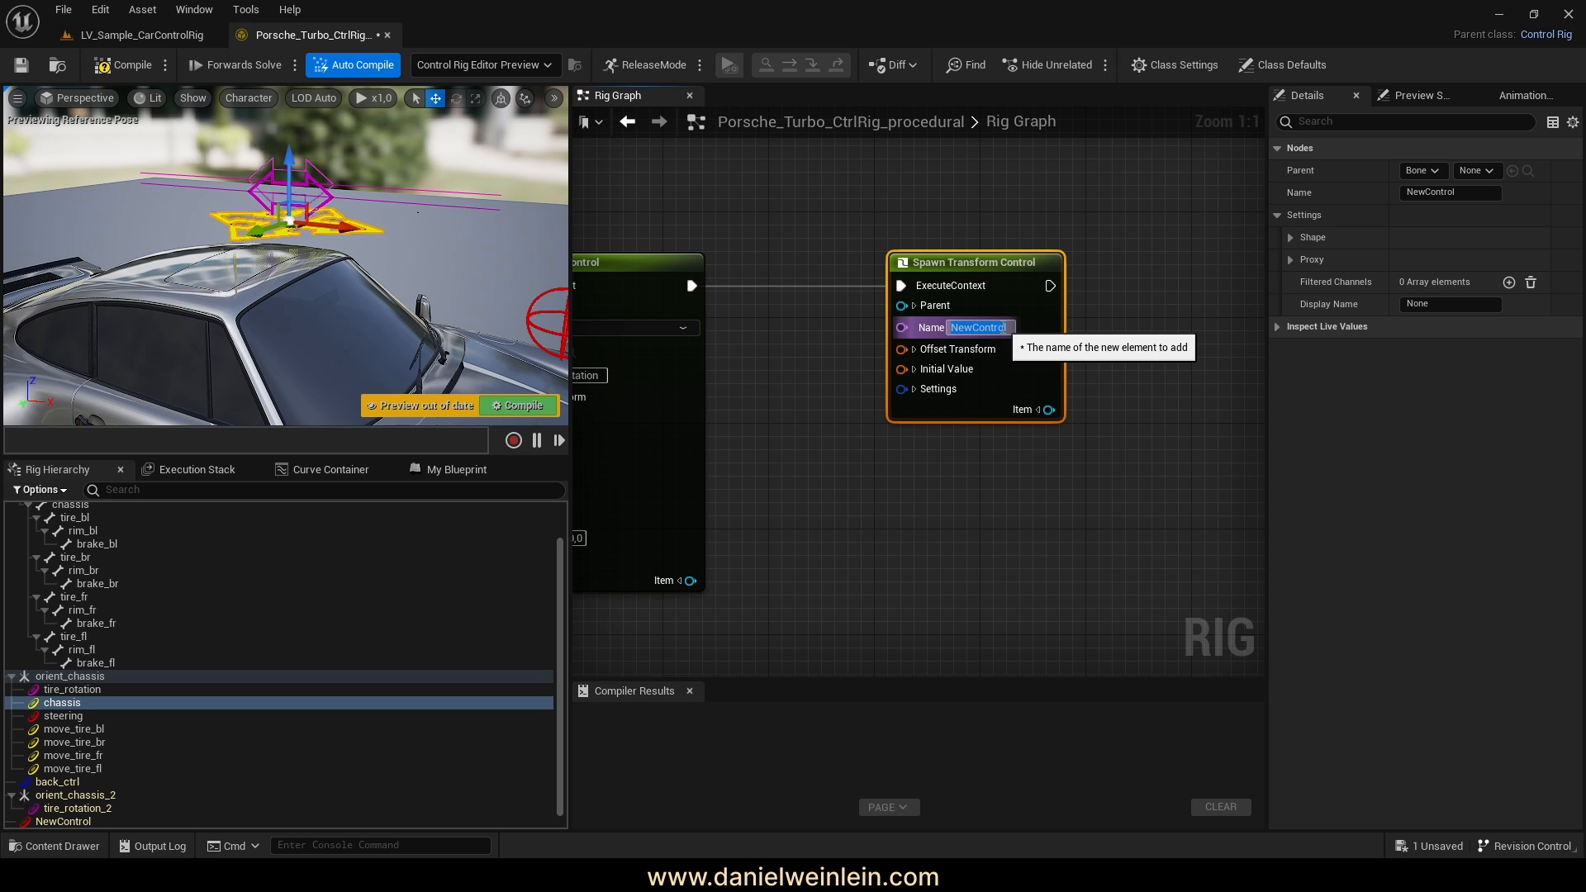
Name the Spawn Transform Control 'chassis' and set its parent type to Null
text(chassi)
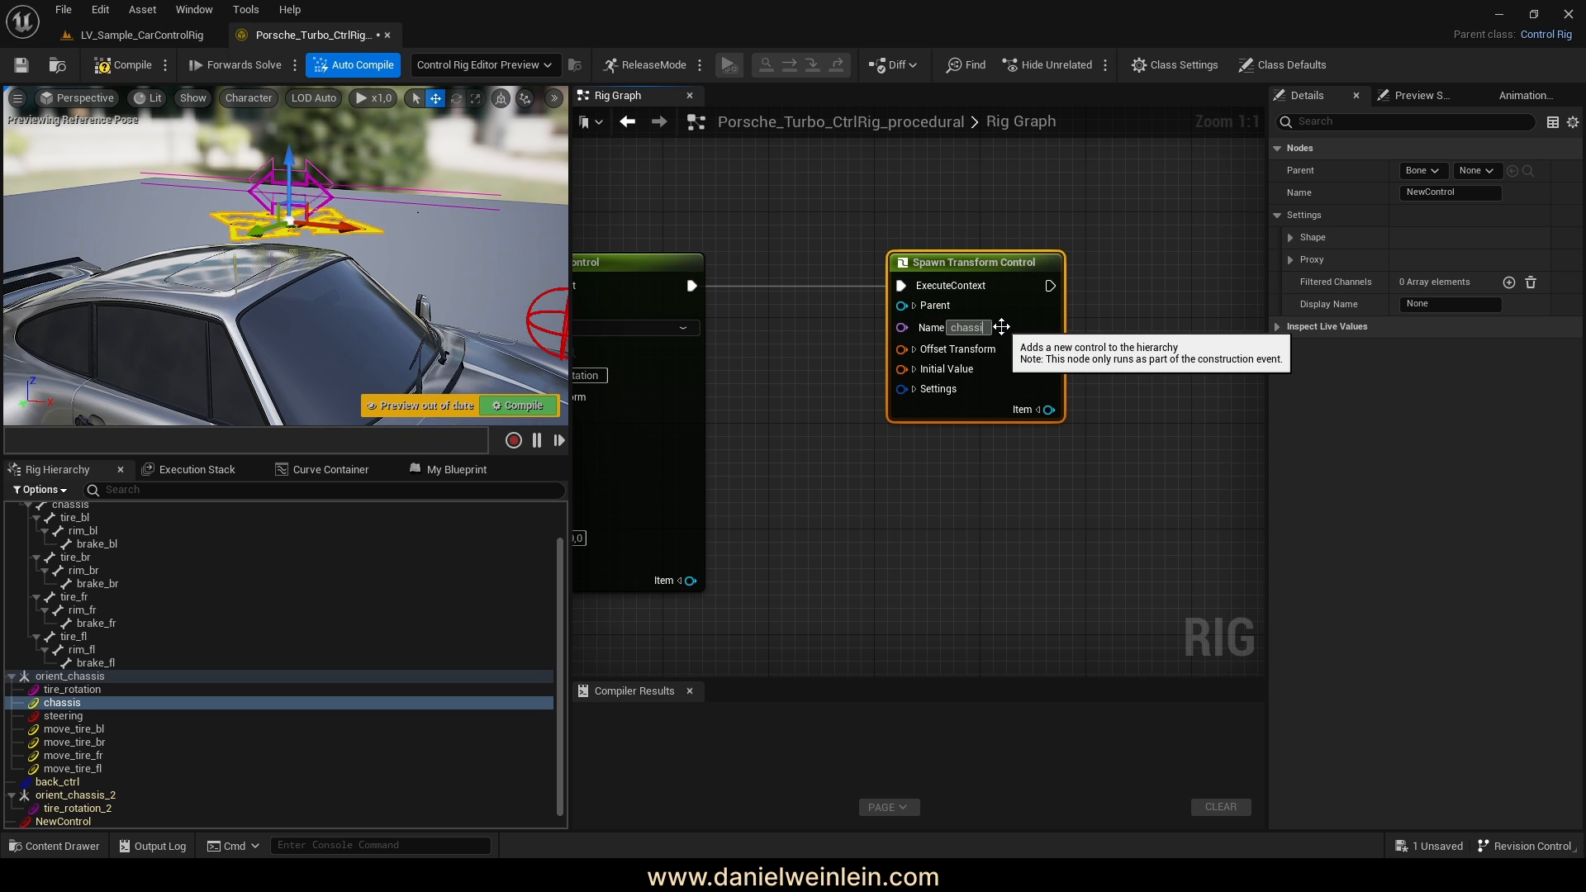
text(s)
key(Return)
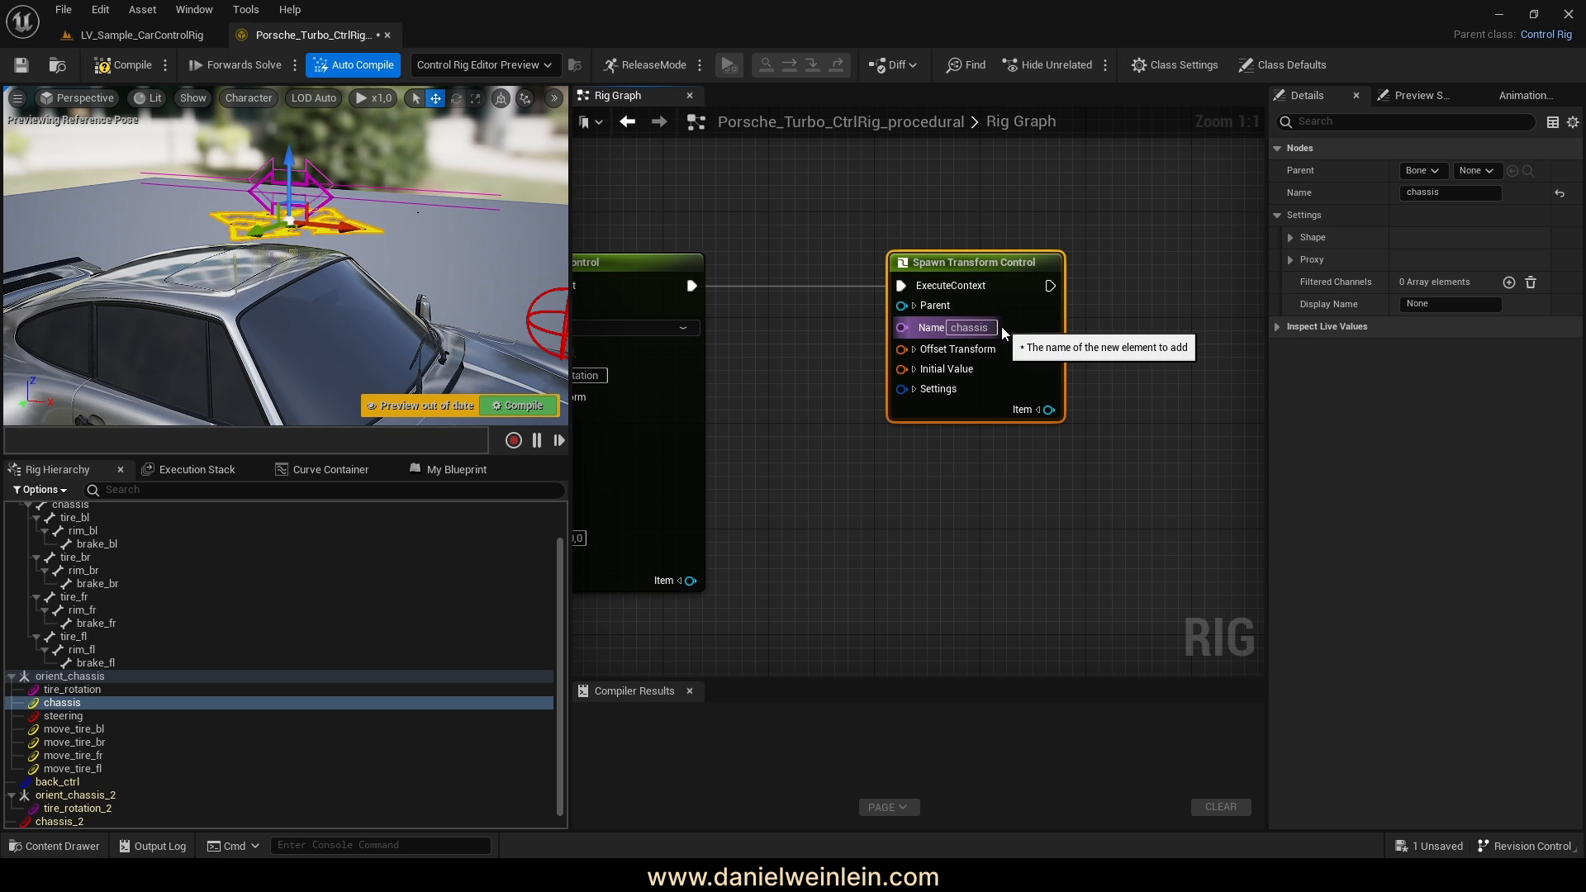
click(913, 306)
scroll(99, 669, down, 1)
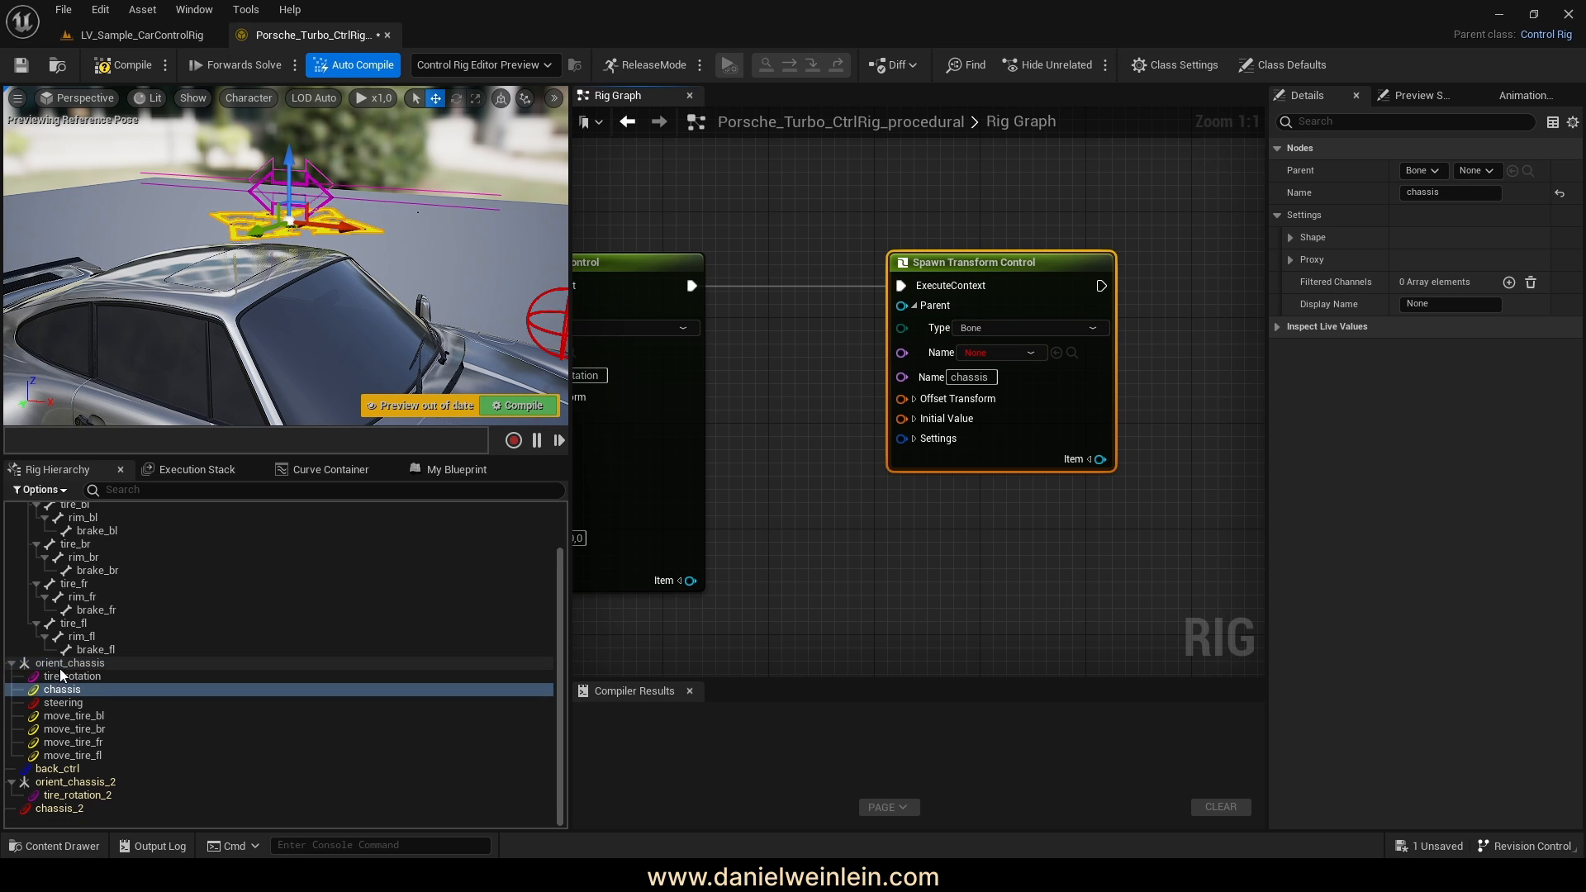
click(1009, 327)
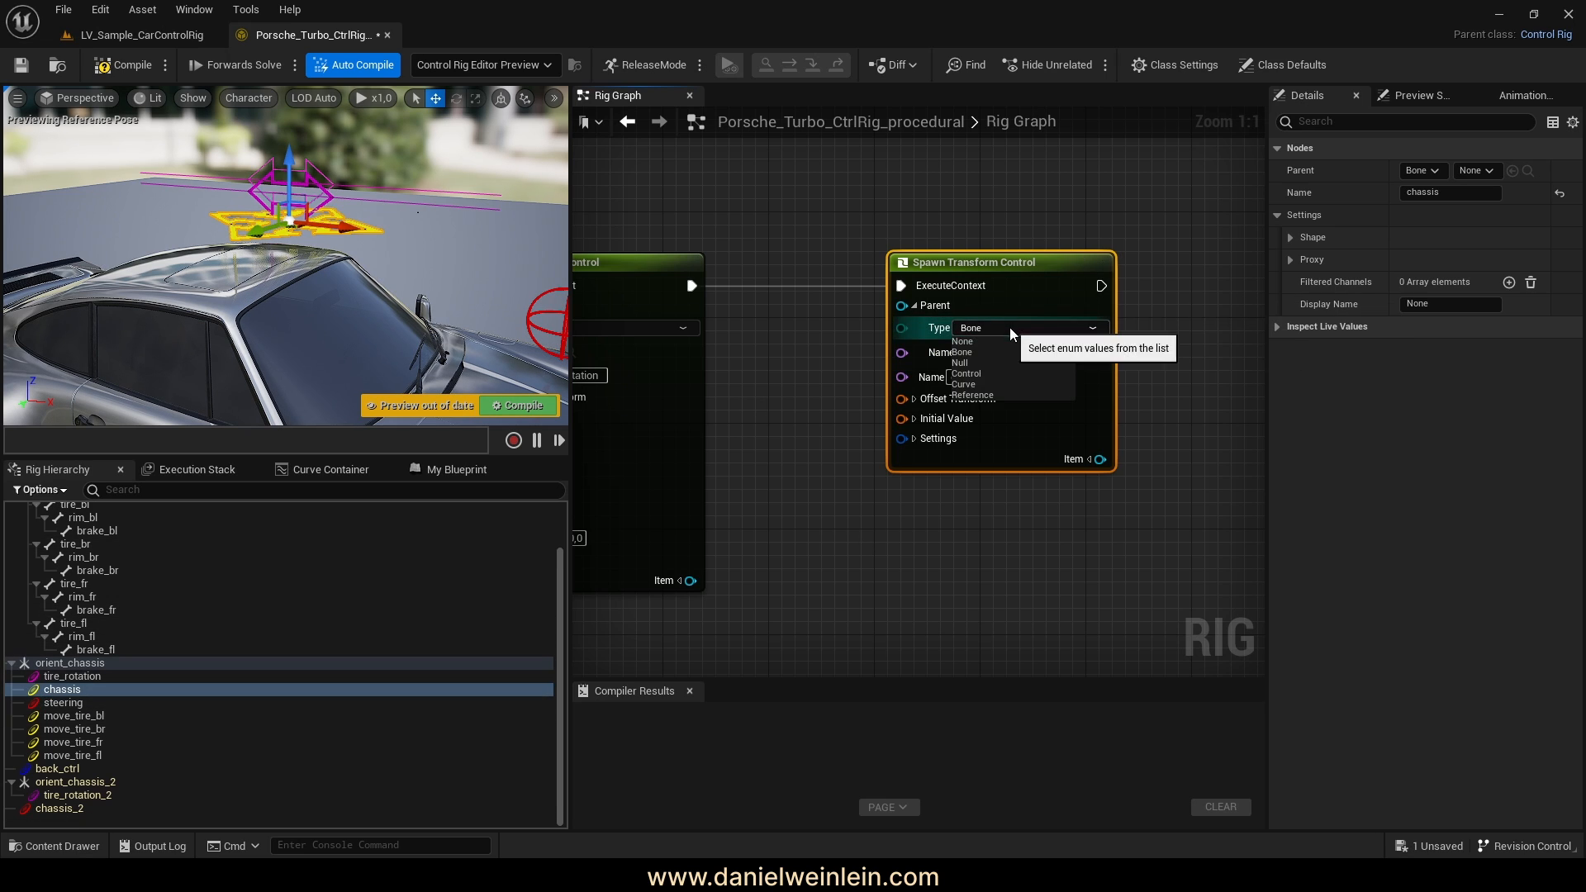
click(963, 362)
Wire Spawn Null's Name output into the control's Parent Name pin, removing a misconnected wire
scroll(1033, 415, down, 3)
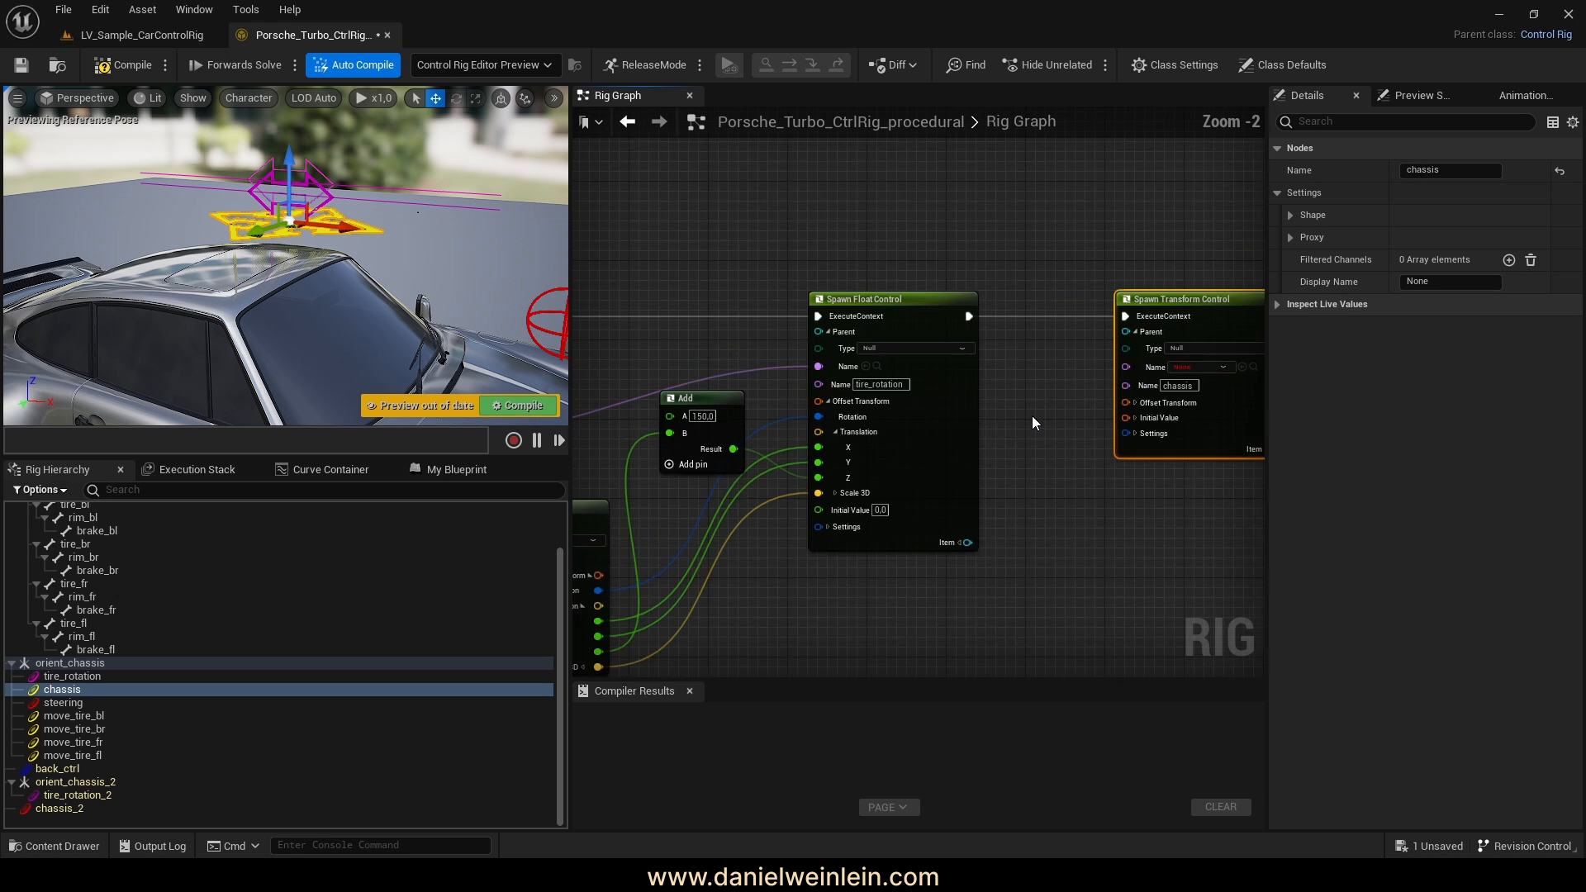
right_drag(1032, 414, 1078, 391)
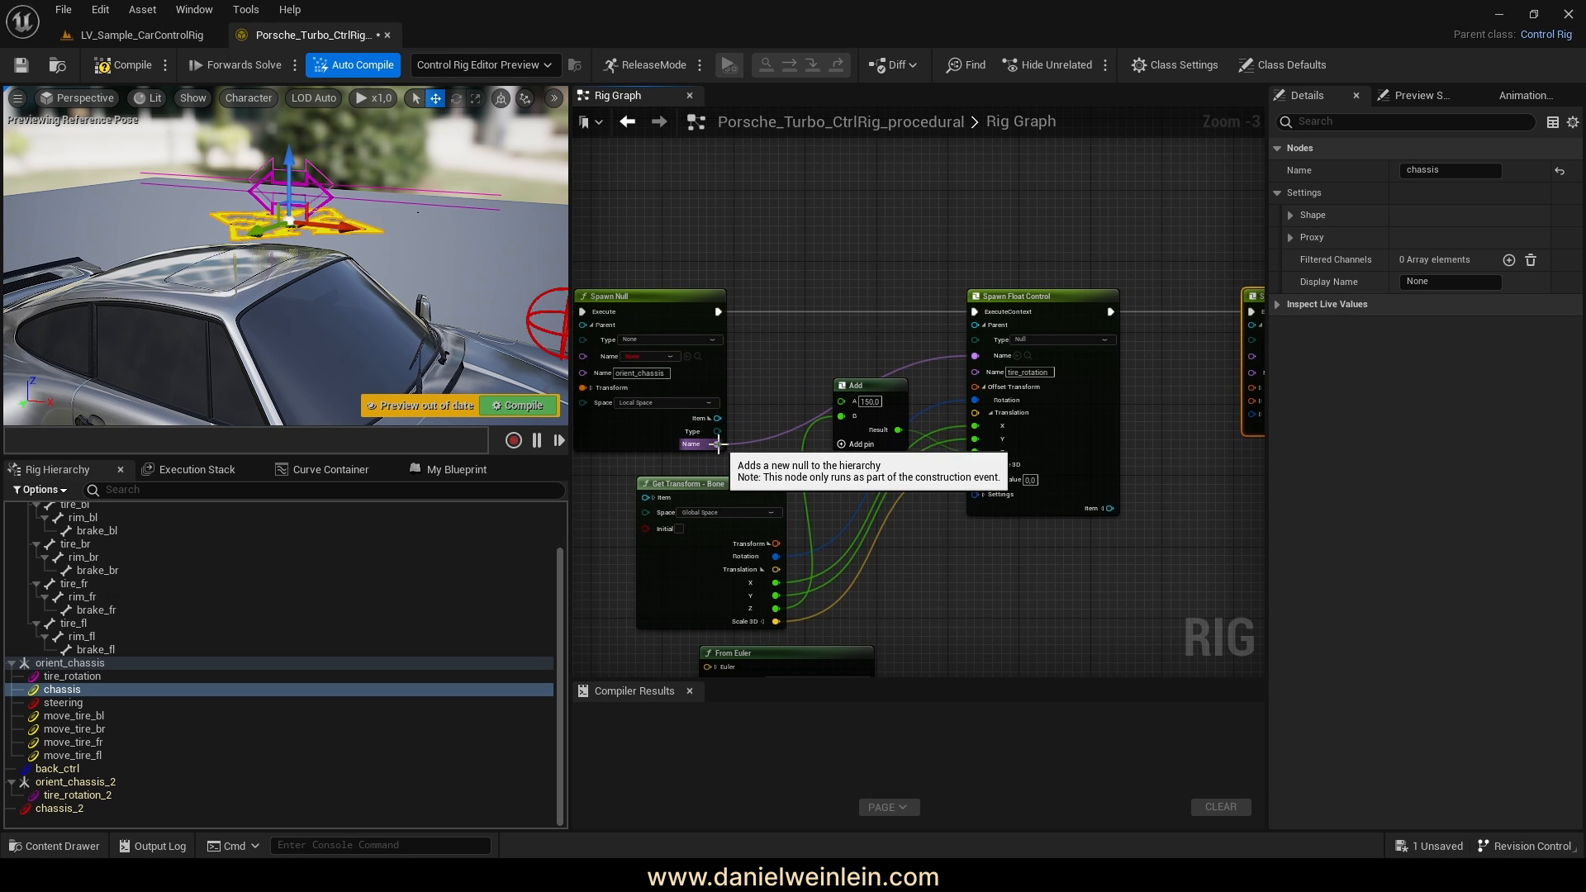
drag(717, 444, 1138, 374)
right_drag(1121, 497, 984, 501)
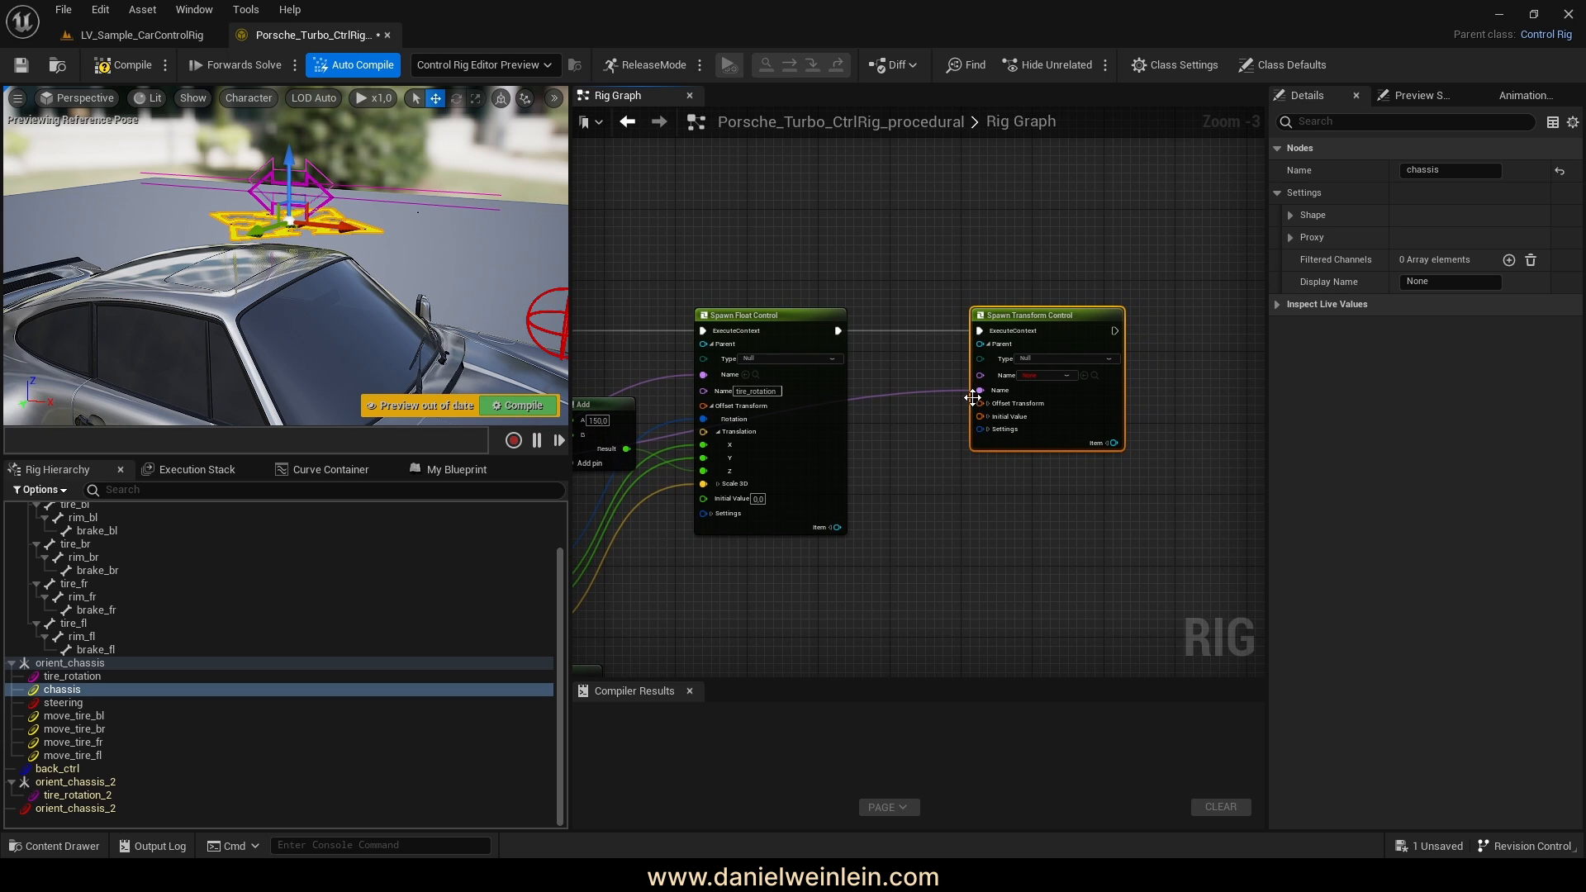
click(940, 391)
click(897, 508)
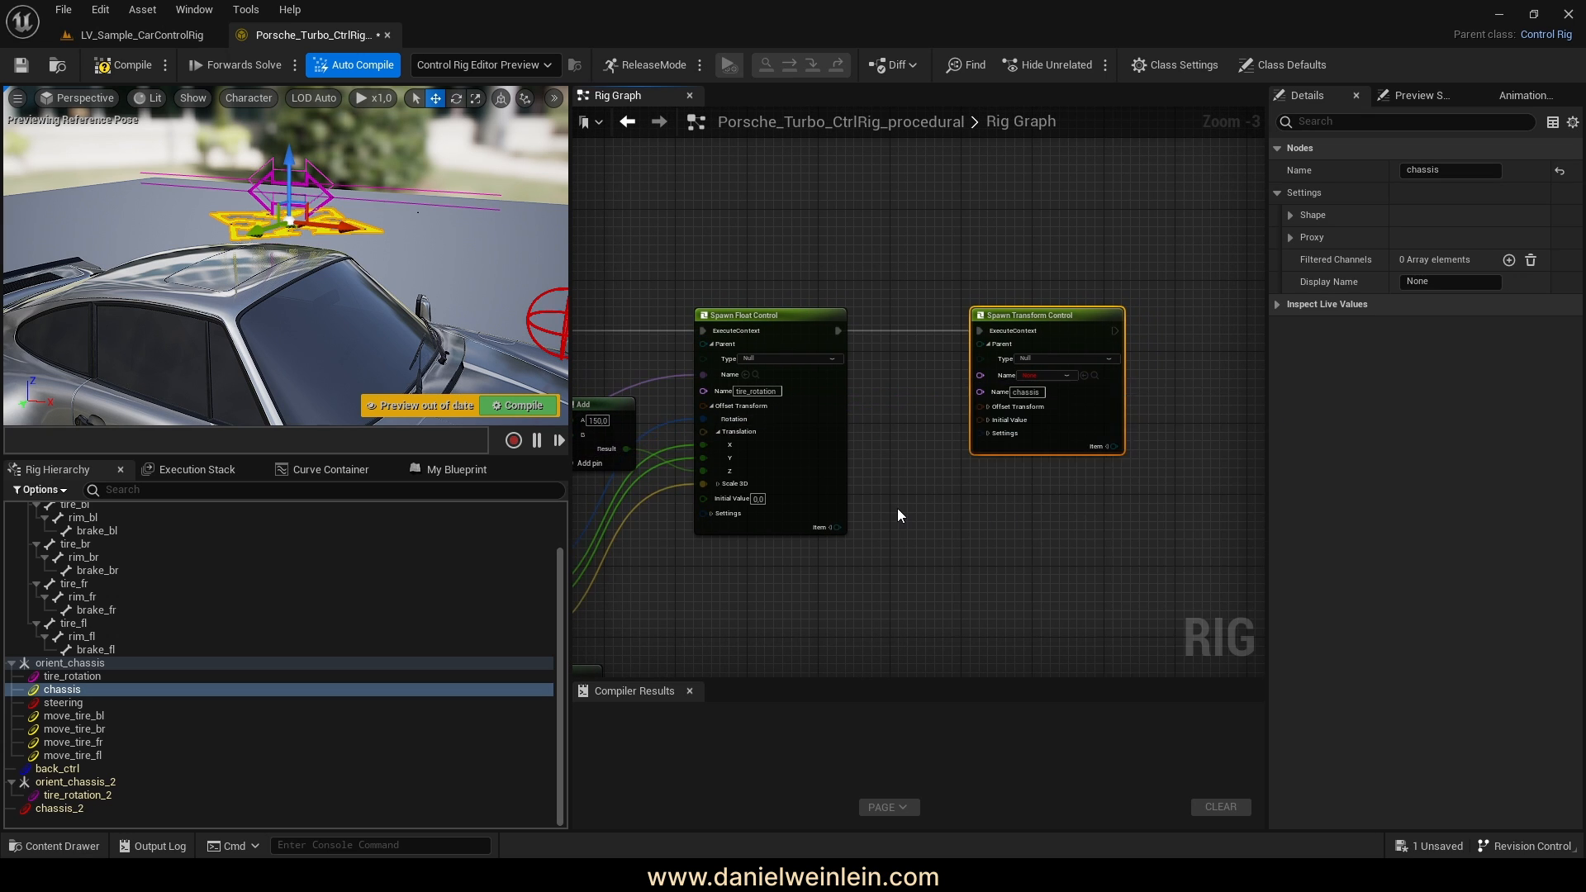
right_drag(913, 536, 1075, 517)
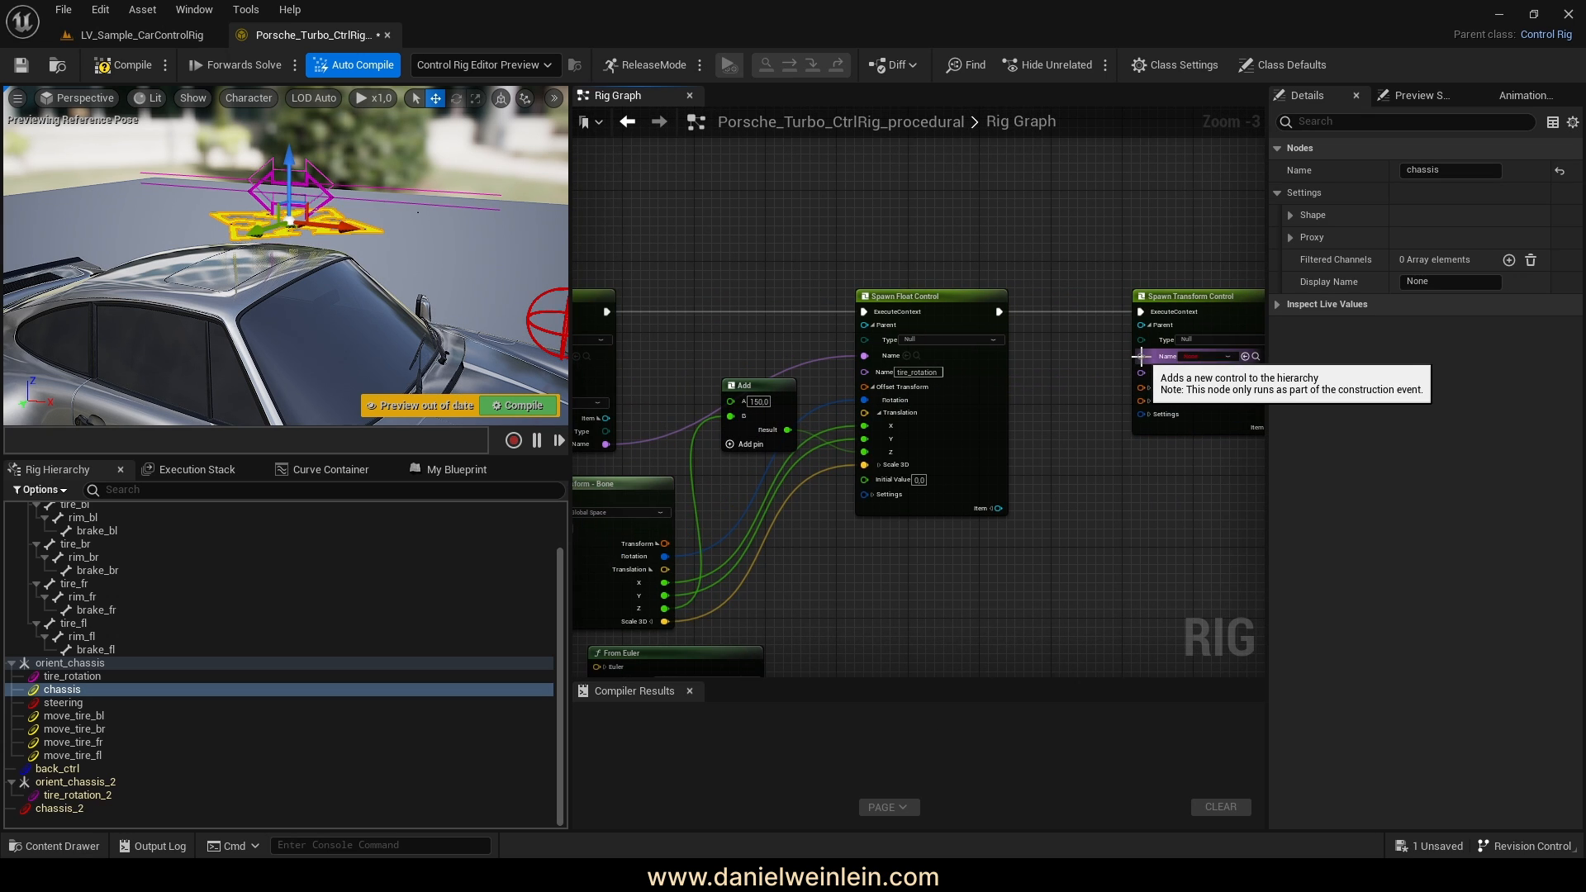
right_drag(1078, 371, 1039, 371)
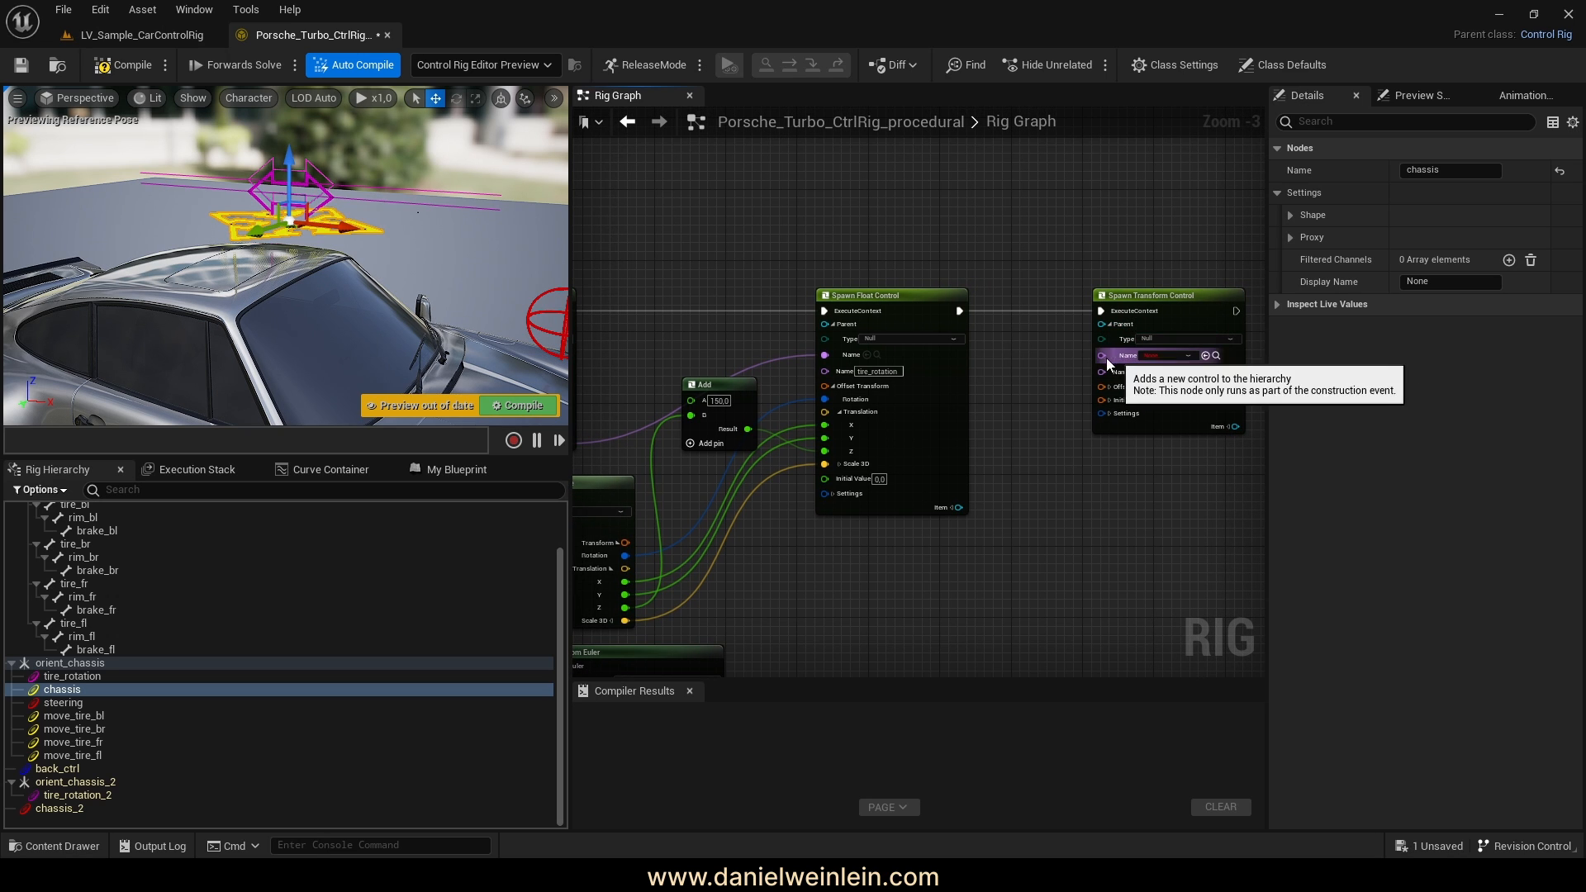
drag(1101, 357, 861, 444)
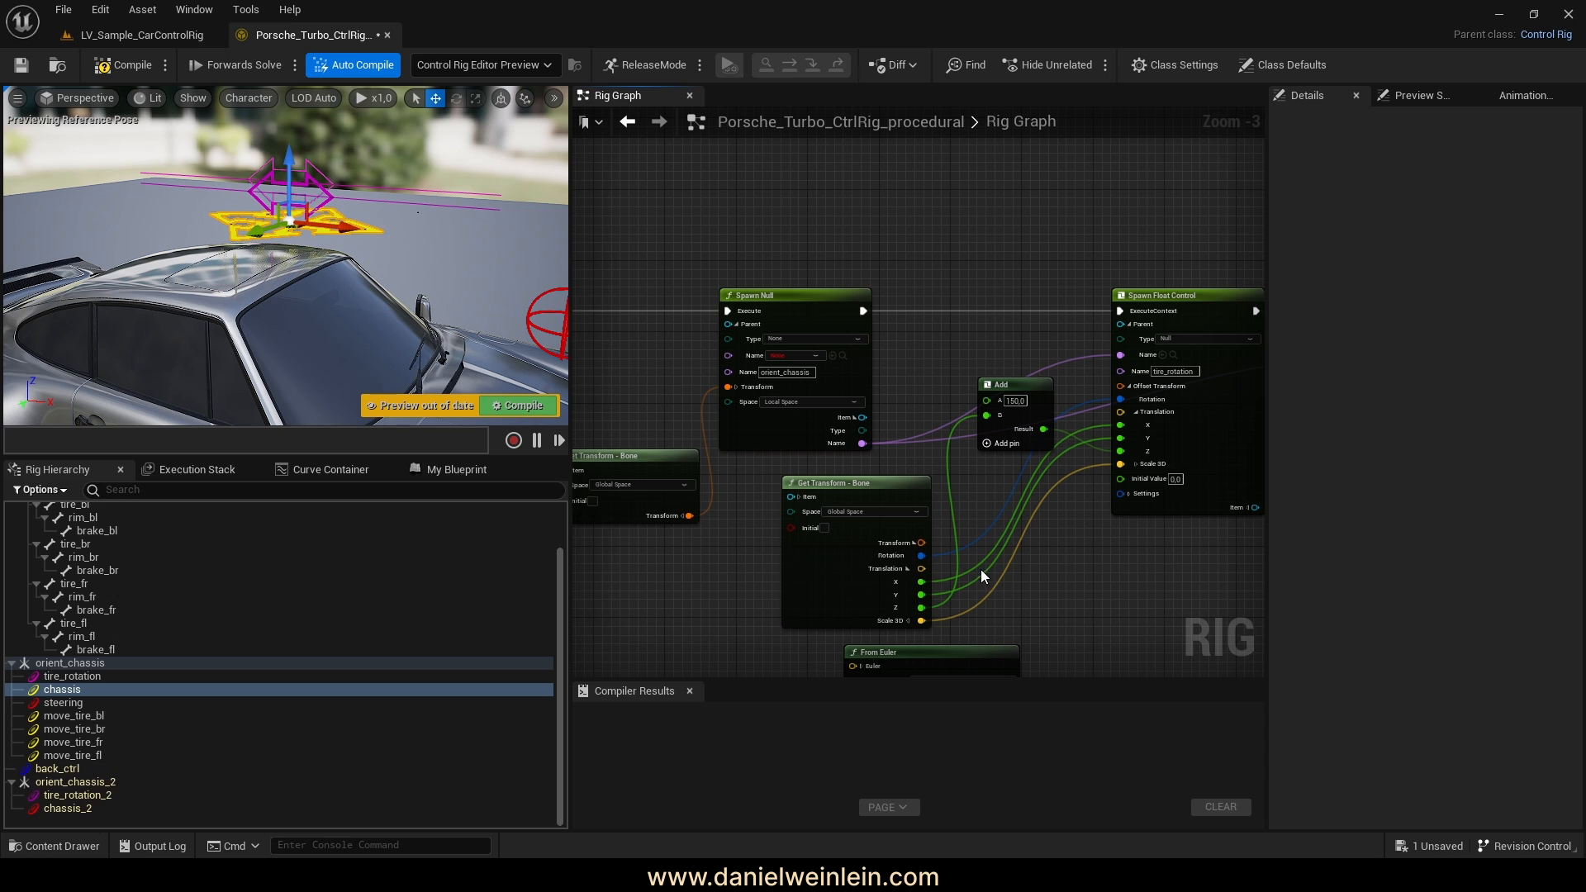
Review the graph and the car's side and wheels, then select the chassis bone to check its transform
right_drag(979, 568, 688, 544)
scroll(943, 474, up, 3)
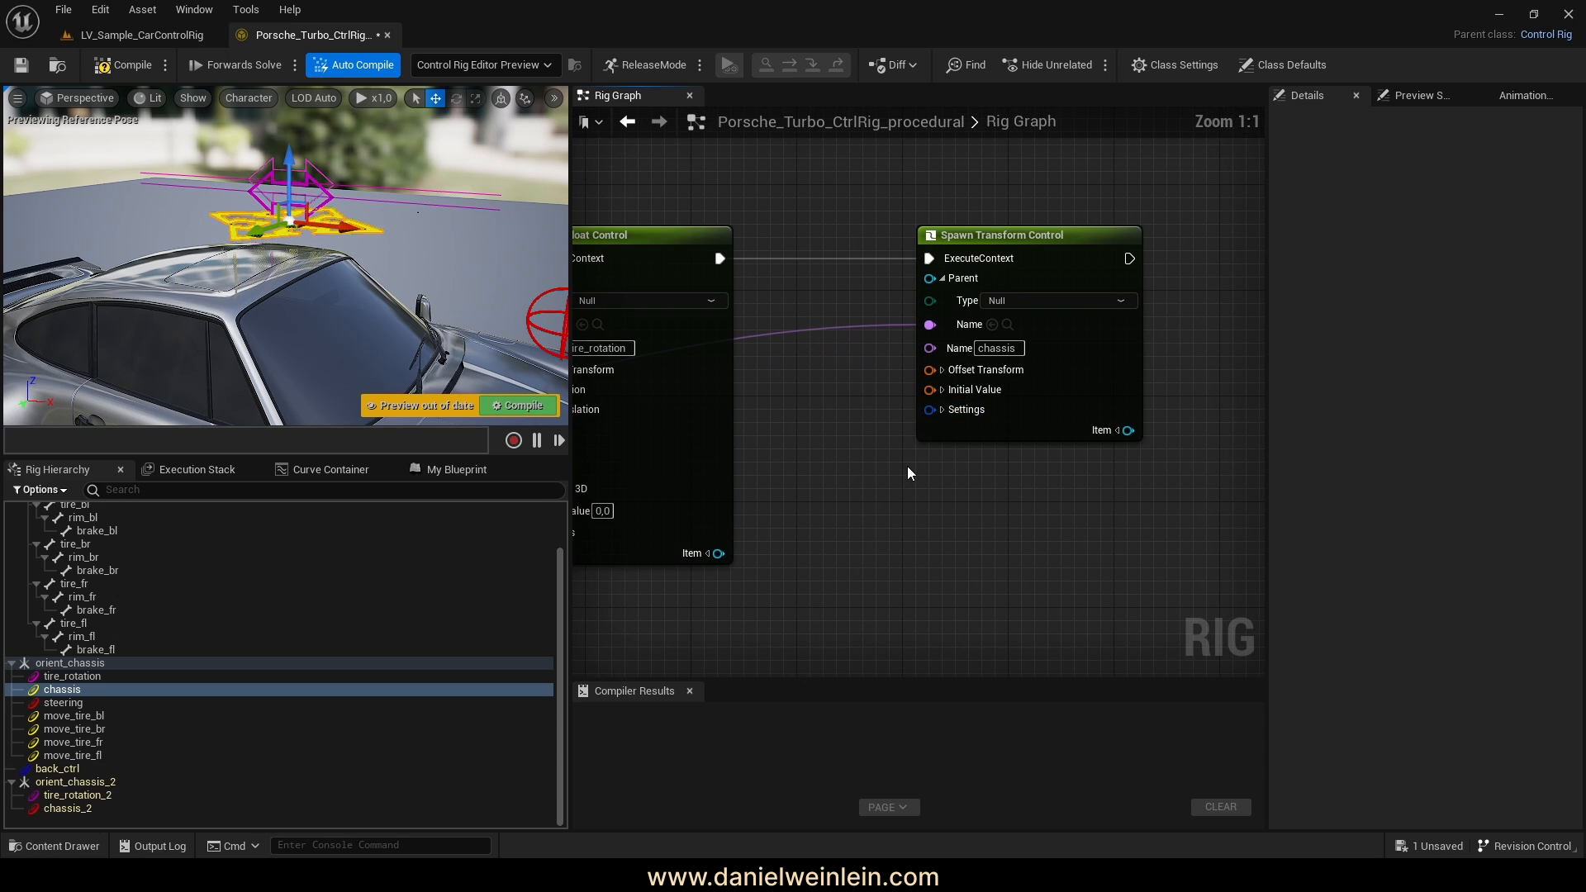
right_drag(935, 474, 963, 440)
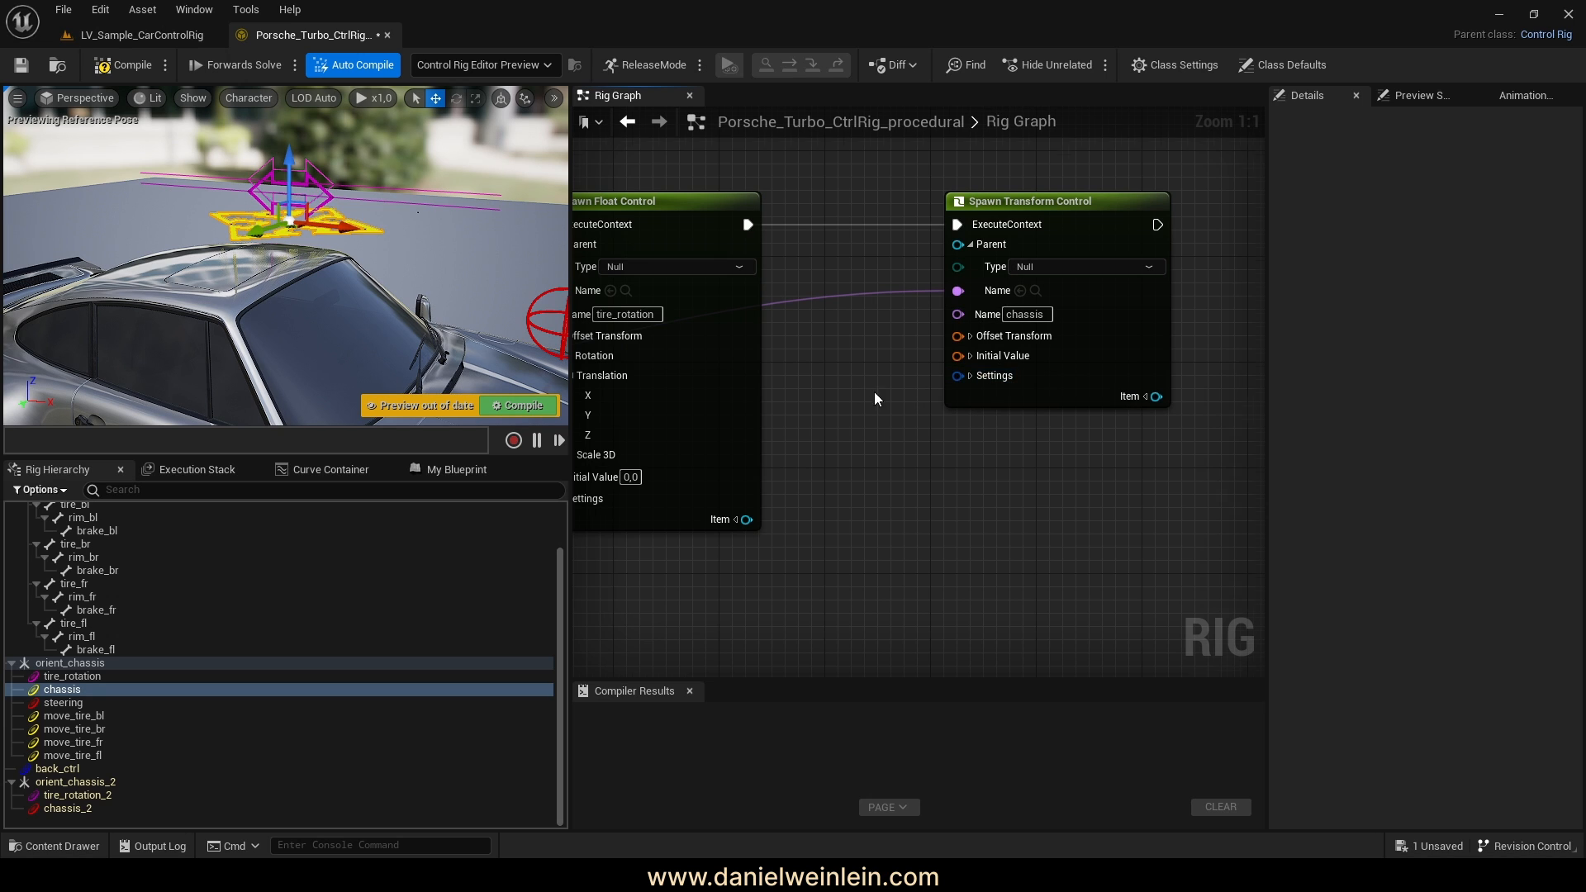
right_drag(874, 391, 884, 397)
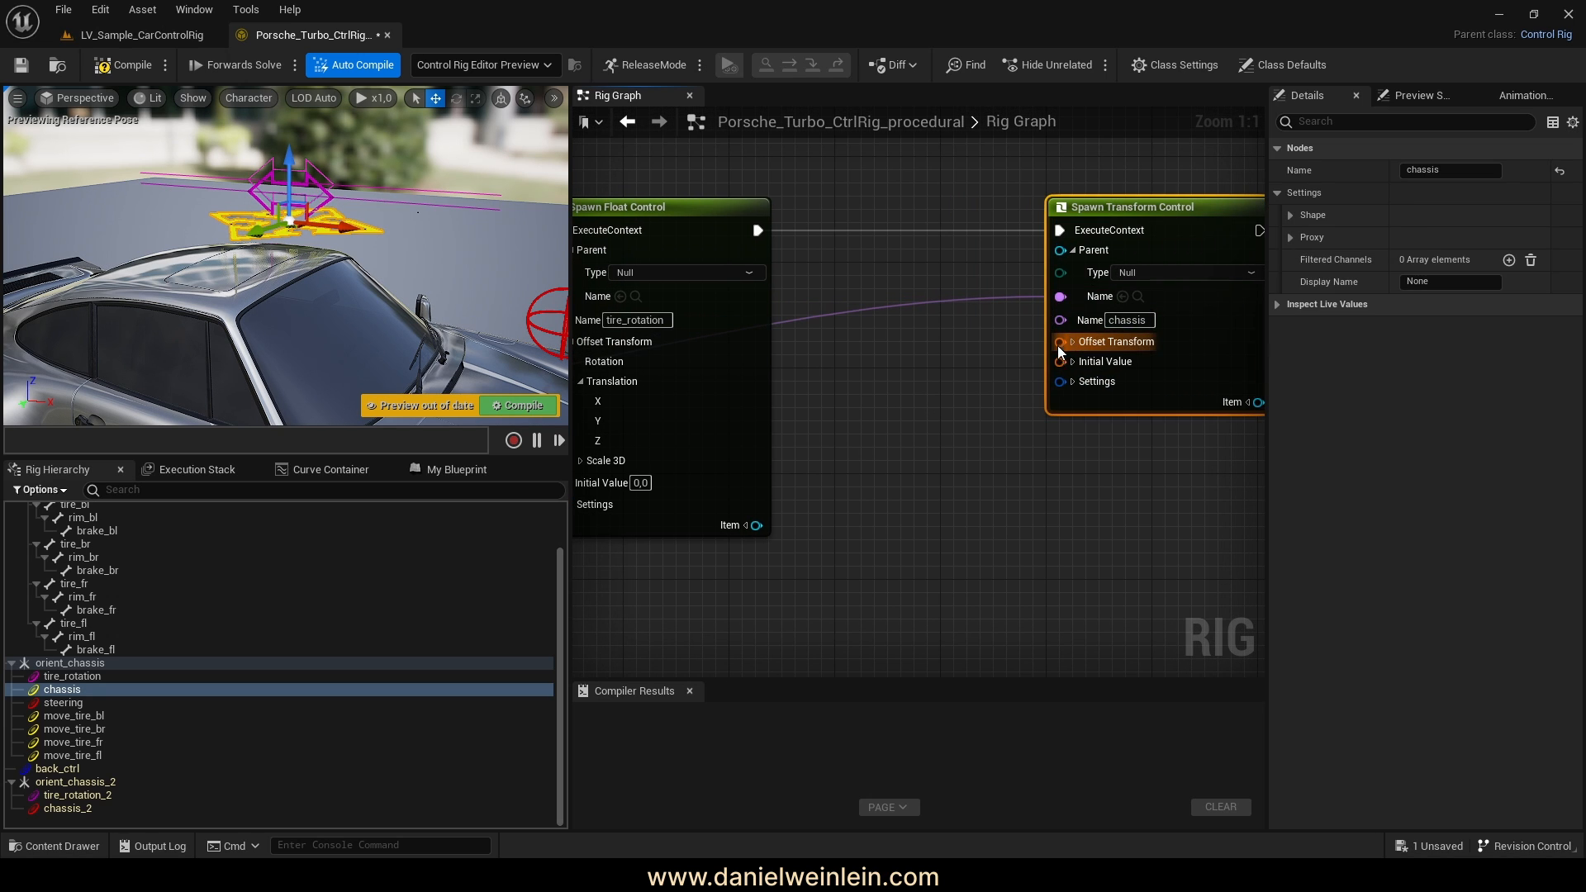
right_drag(871, 462, 878, 450)
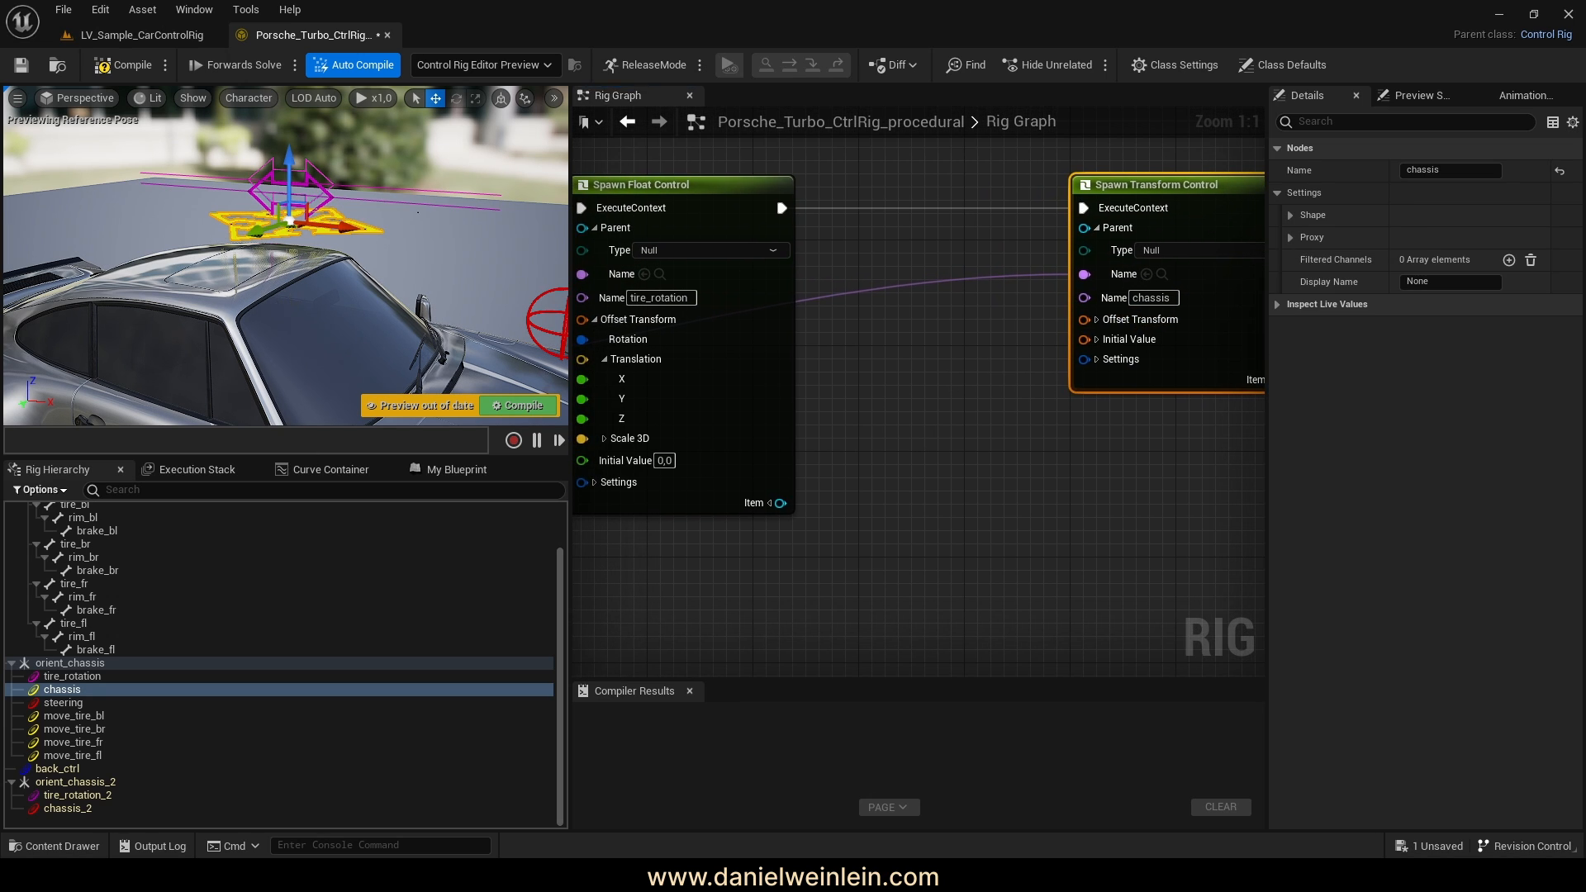
right_drag(289, 265, 314, 263)
scroll(63, 549, up, 2)
click(64, 549)
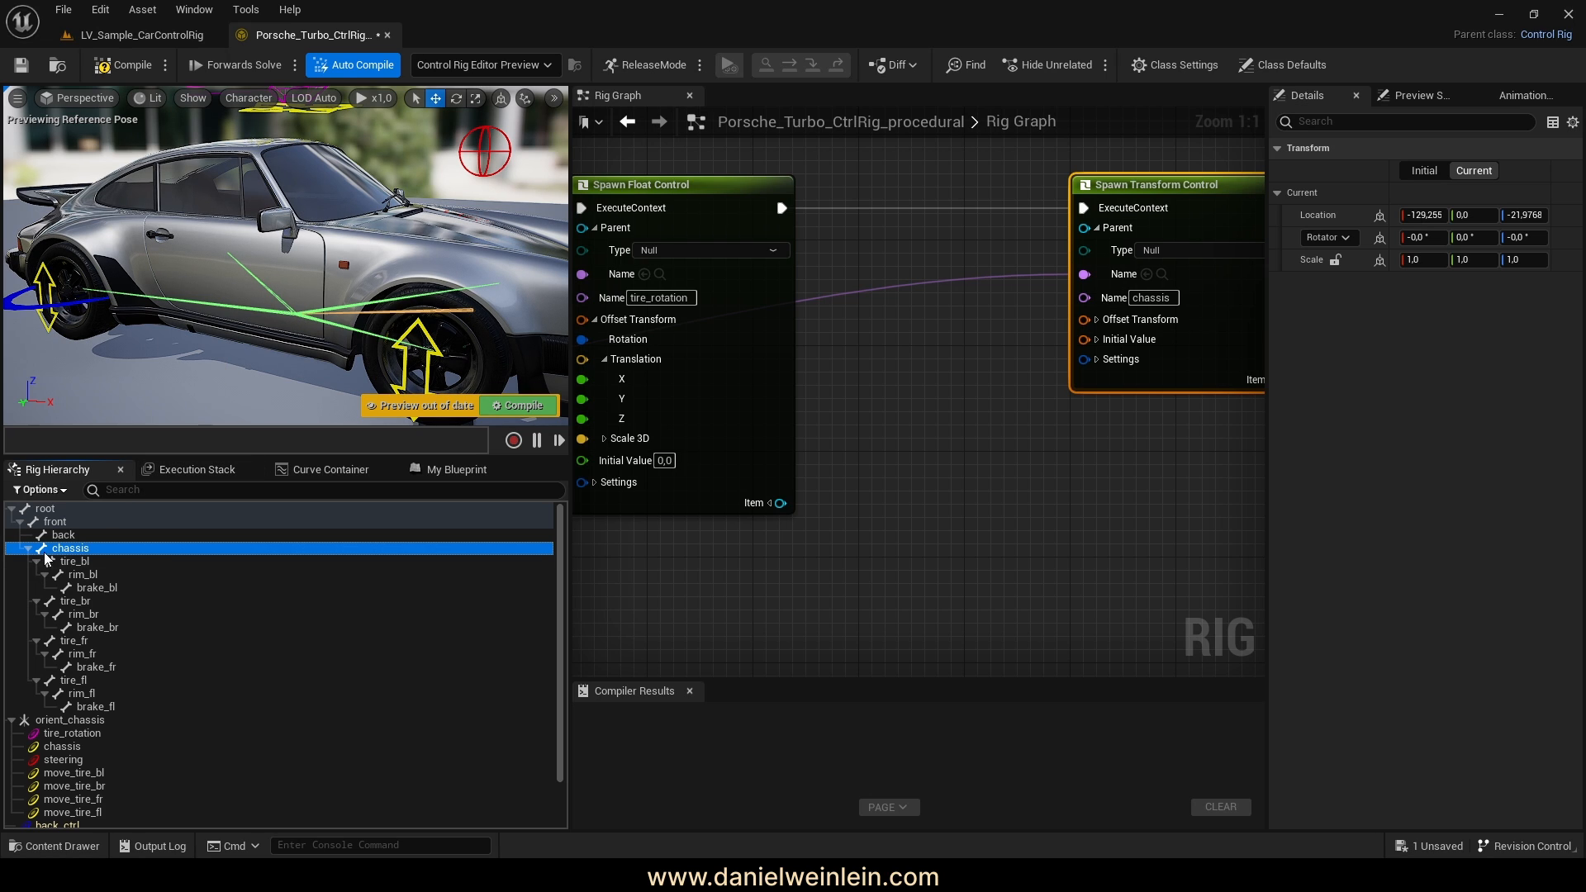
Add a Get Transform - Bone node for chassis and wire it into the chassis control's Offset Transform
drag(861, 391, 863, 393)
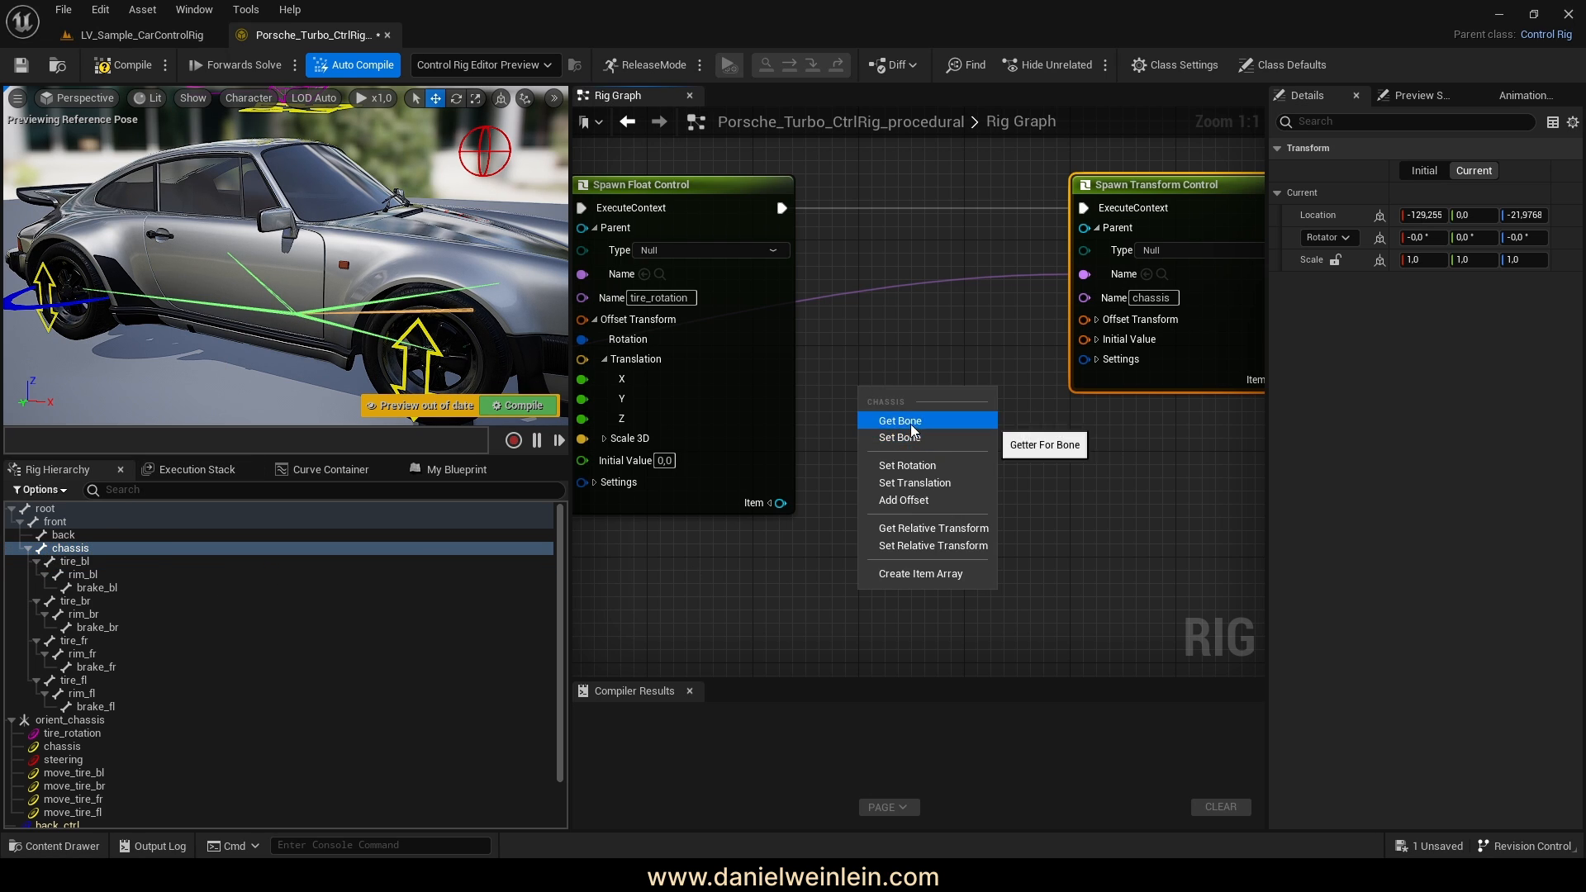
click(896, 418)
drag(960, 388, 893, 361)
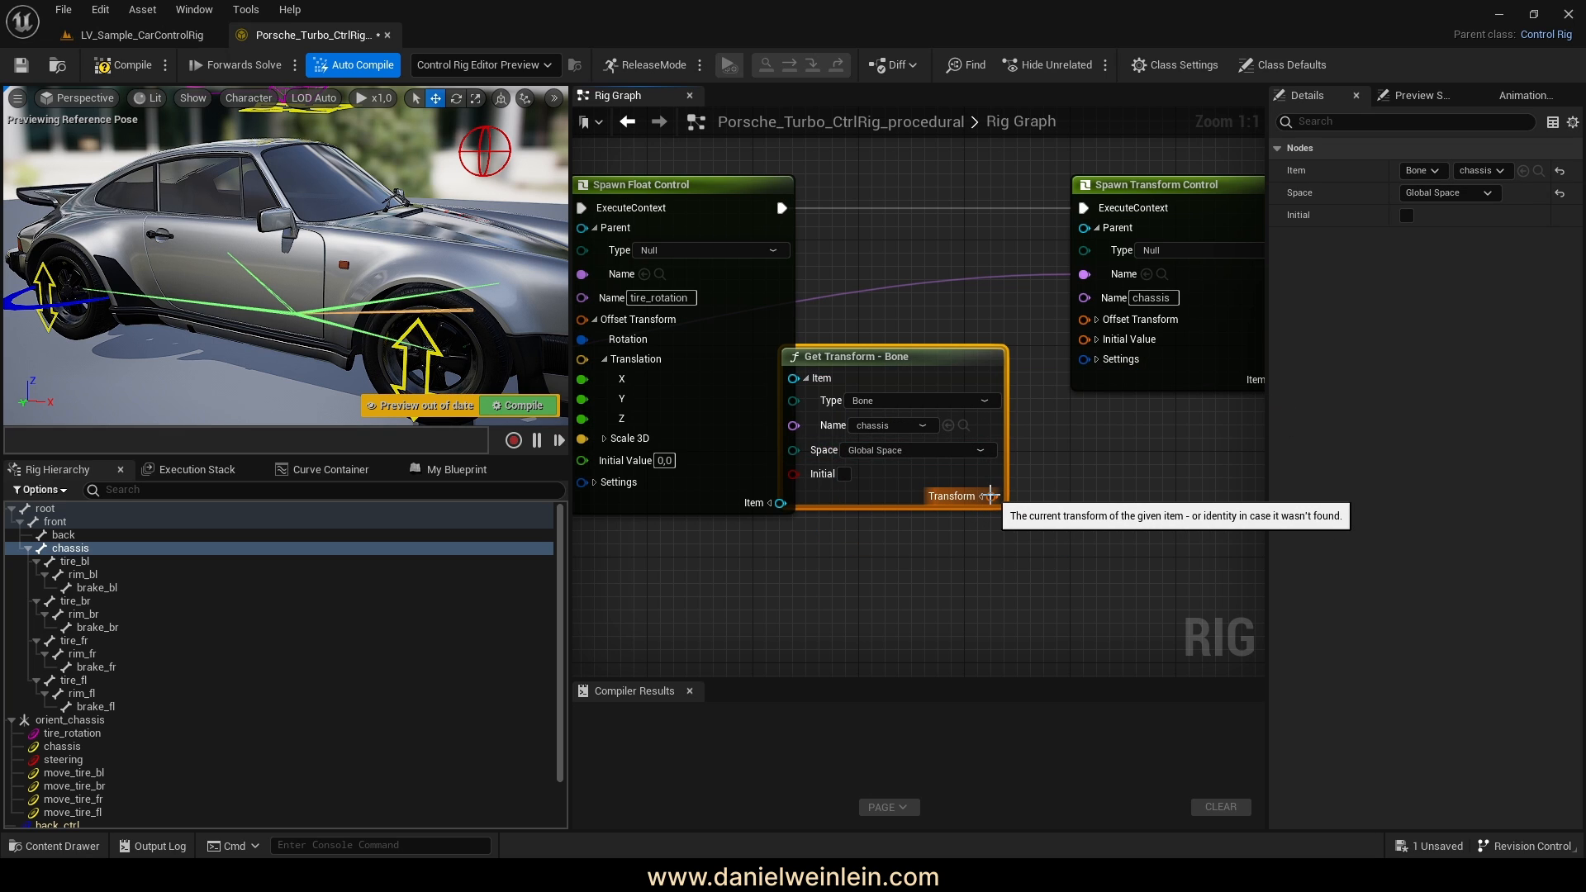
drag(988, 495, 1064, 479)
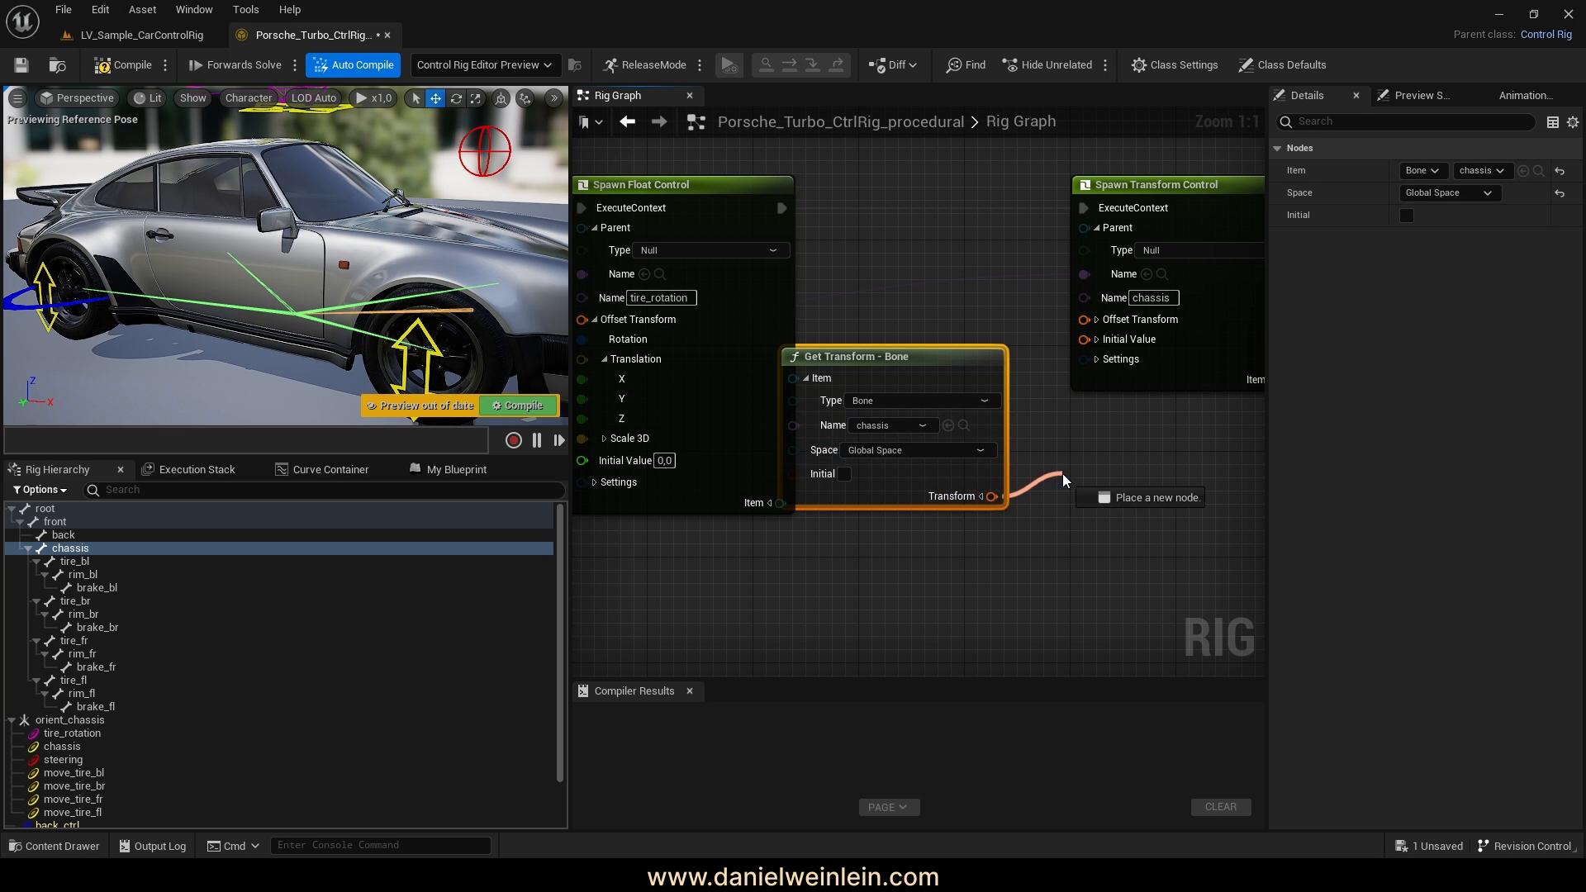
drag(1064, 336, 1084, 323)
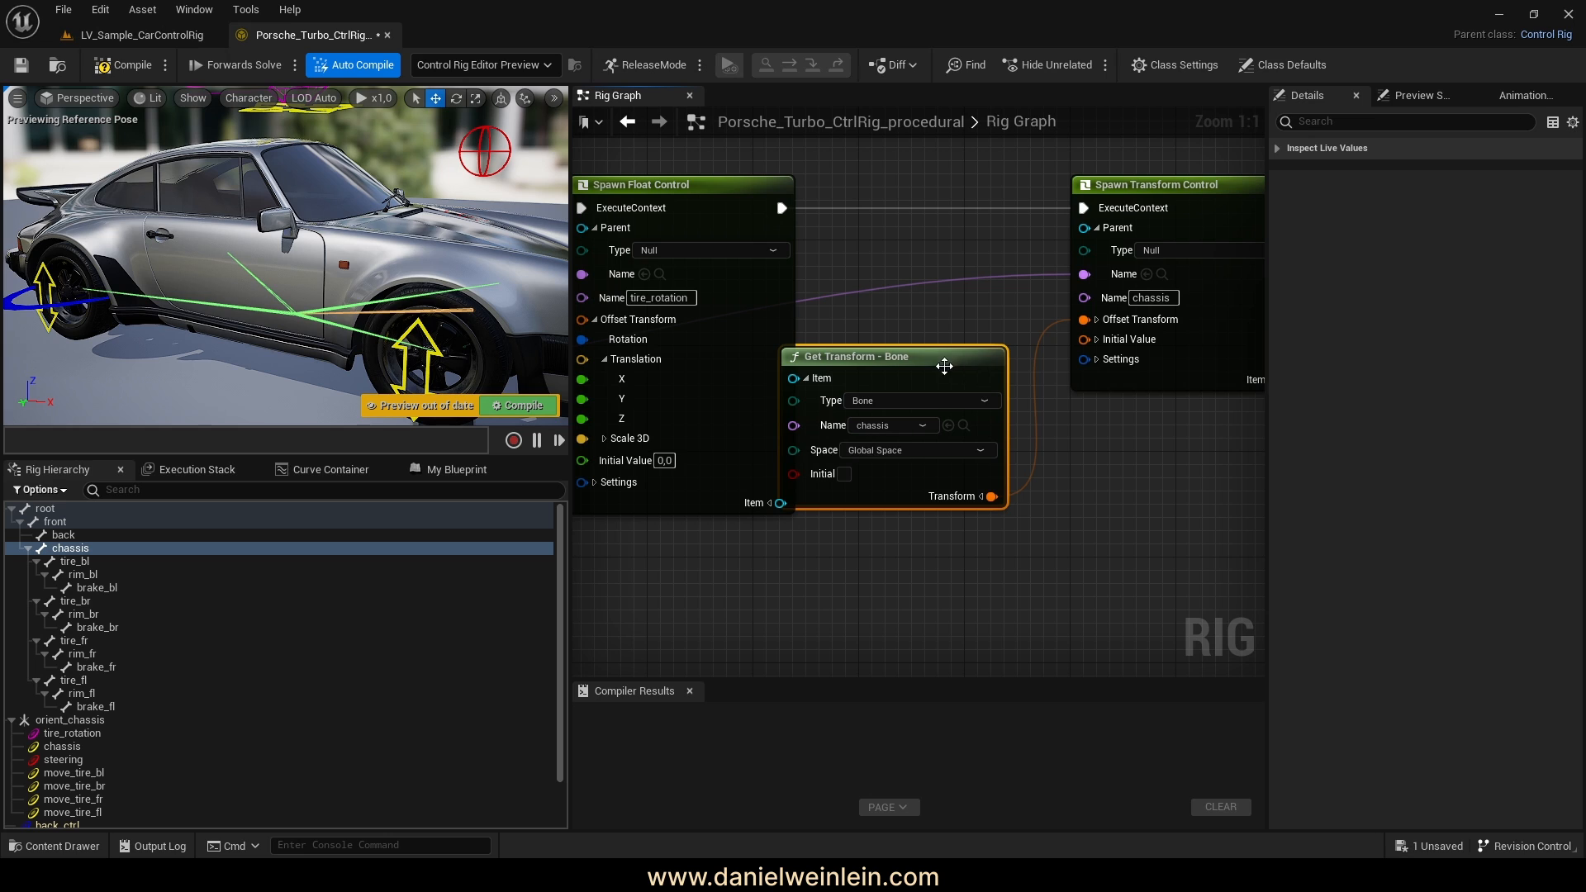
drag(934, 365, 973, 369)
scroll(78, 768, down, 2)
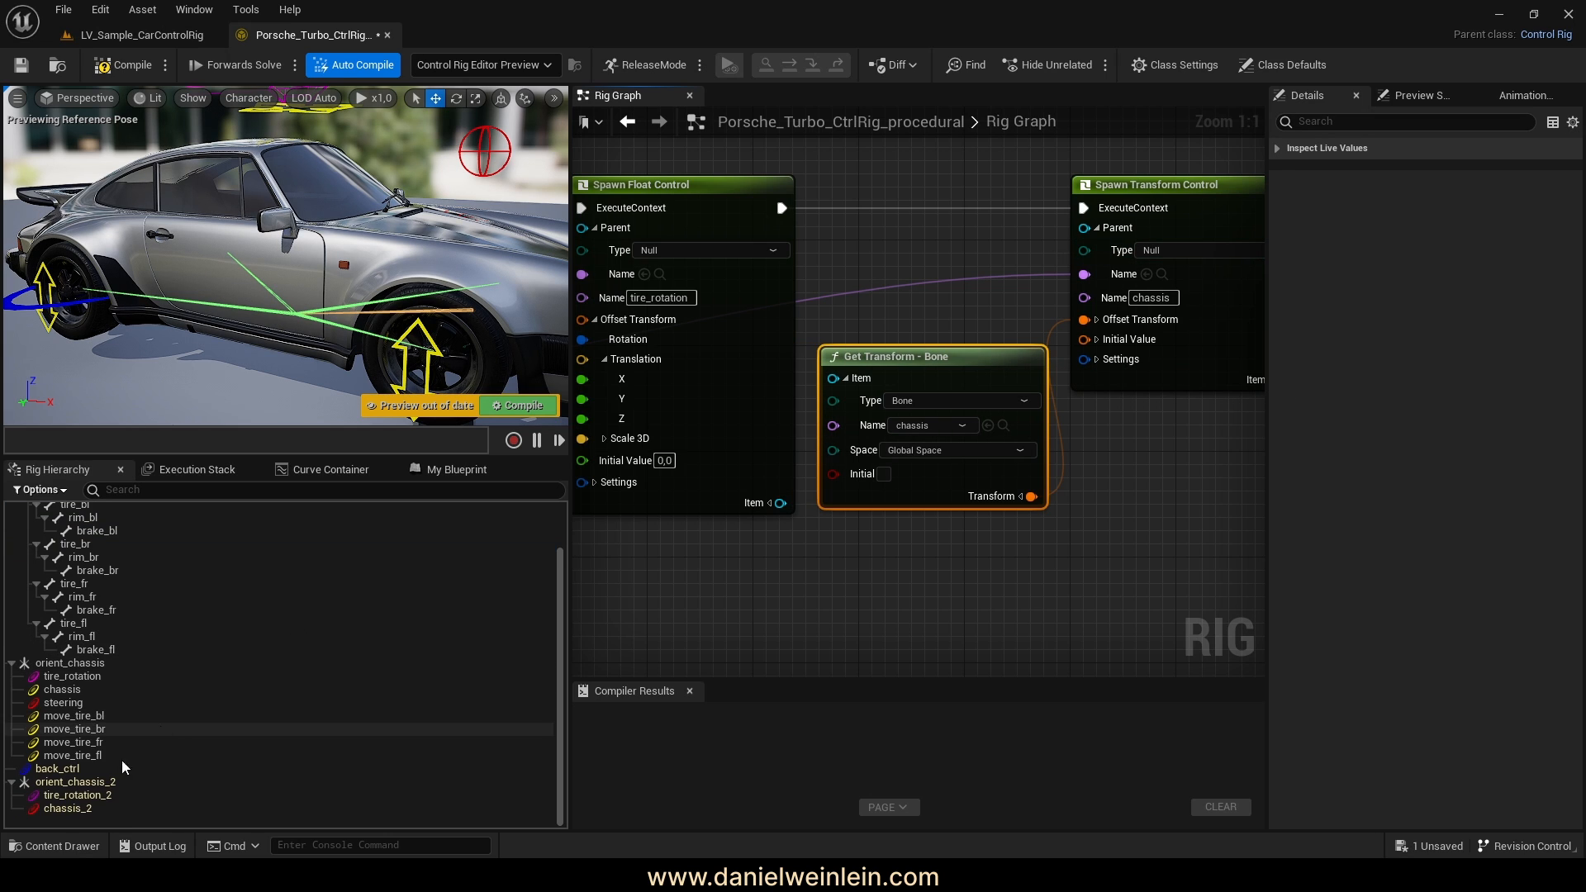
Select the new chassis_2 control and inspect it on the car's side in the preview
click(70, 809)
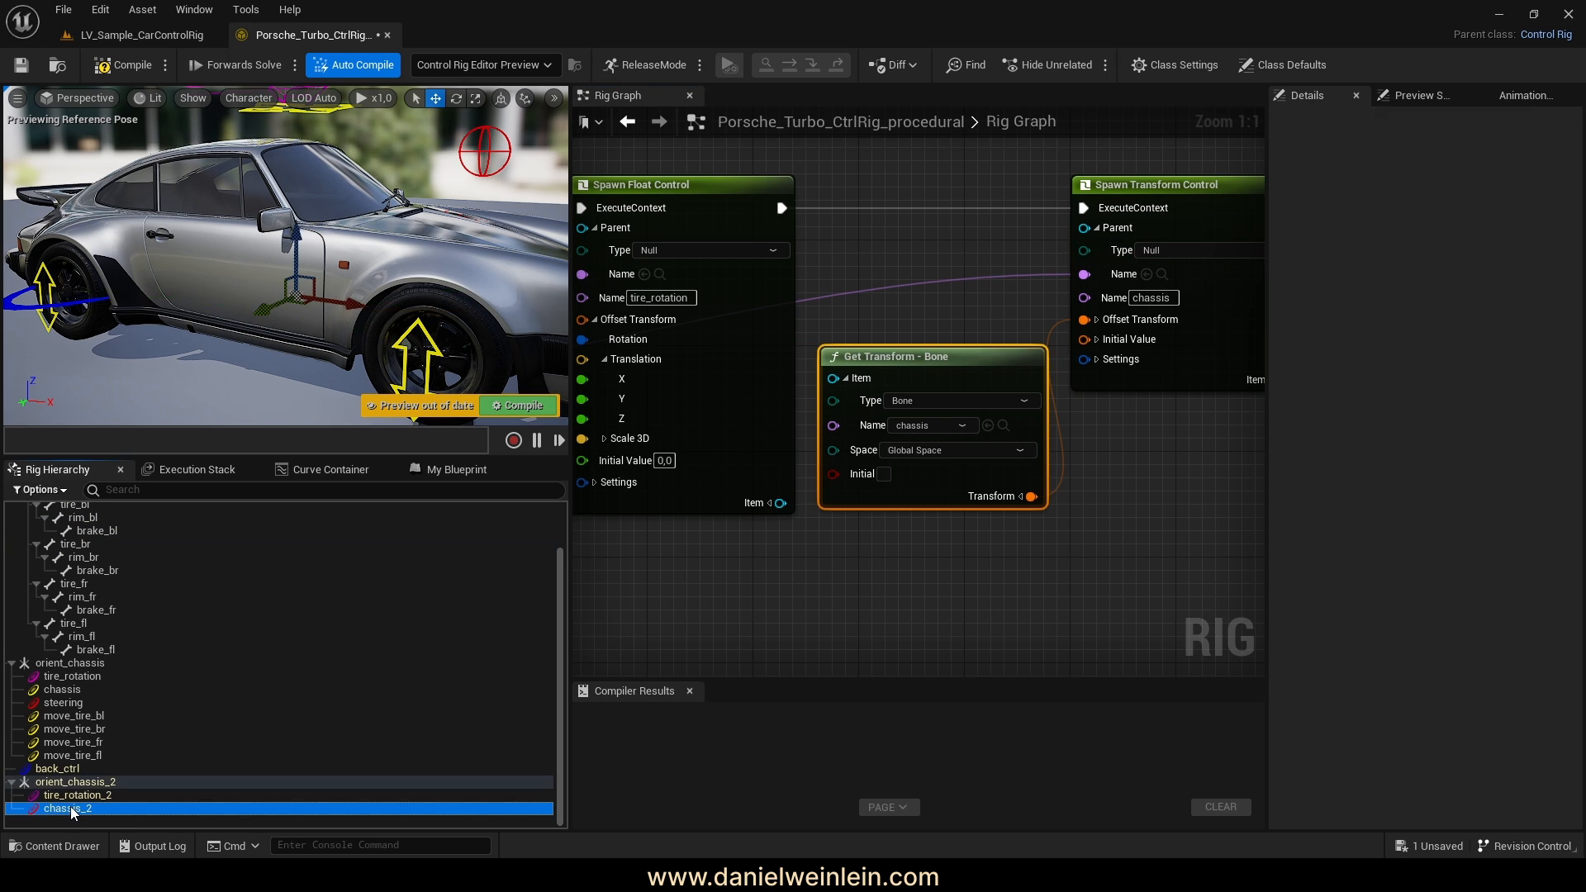
right_drag(266, 333, 358, 323)
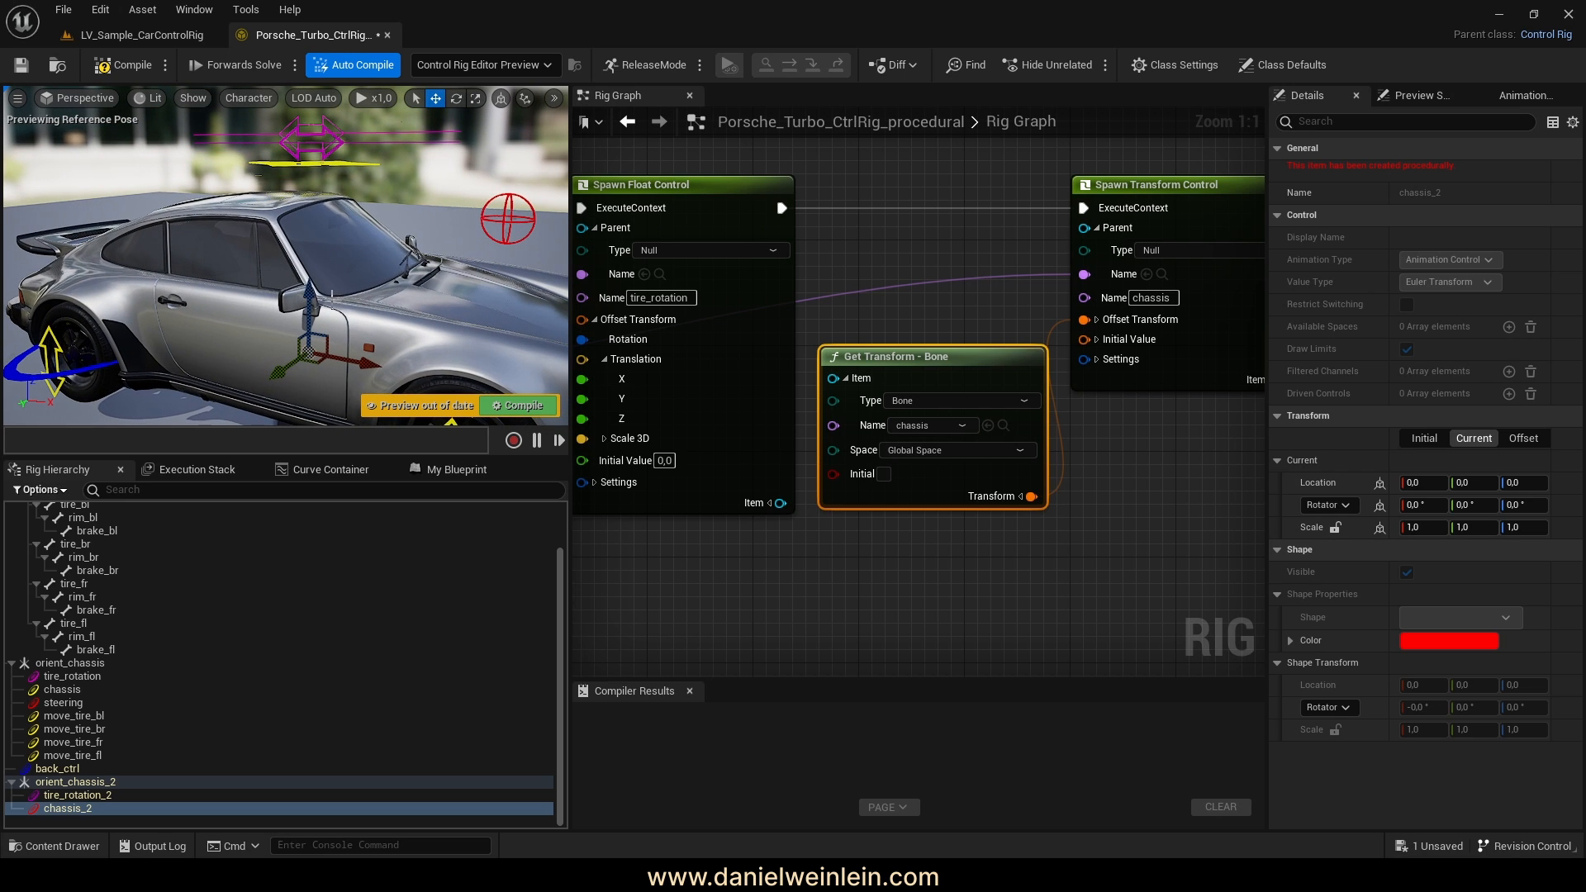
right_drag(1100, 540, 989, 409)
scroll(991, 557, down, 1)
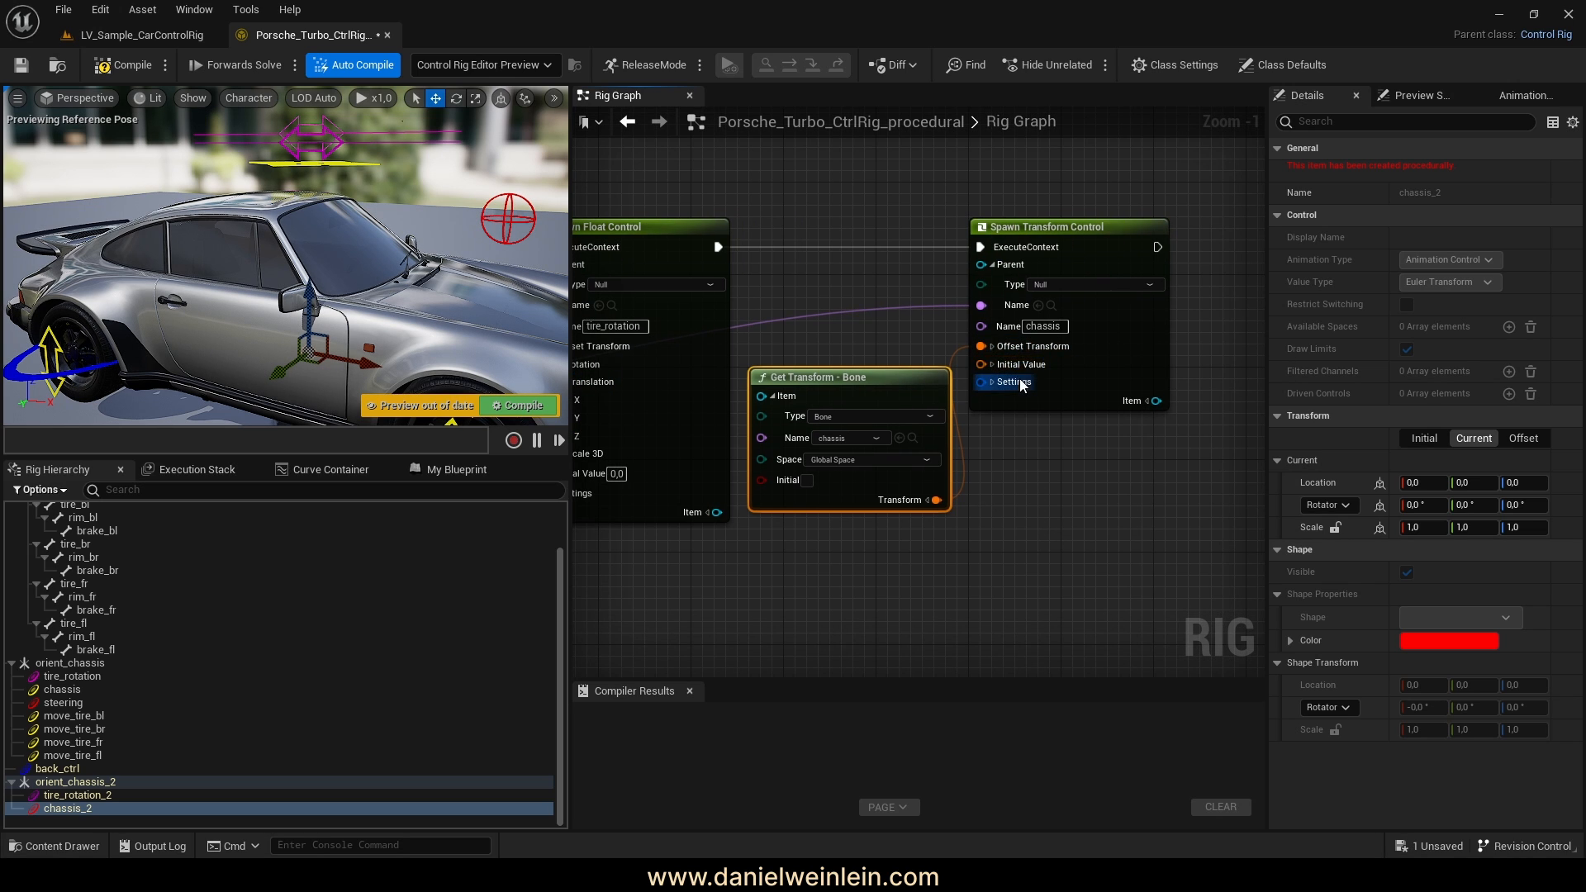
Shift the chassis spawn node right and move the Add node down to tidy the graph
drag(1052, 226, 1099, 231)
right_drag(1102, 502, 1159, 470)
right_drag(1046, 482, 1068, 487)
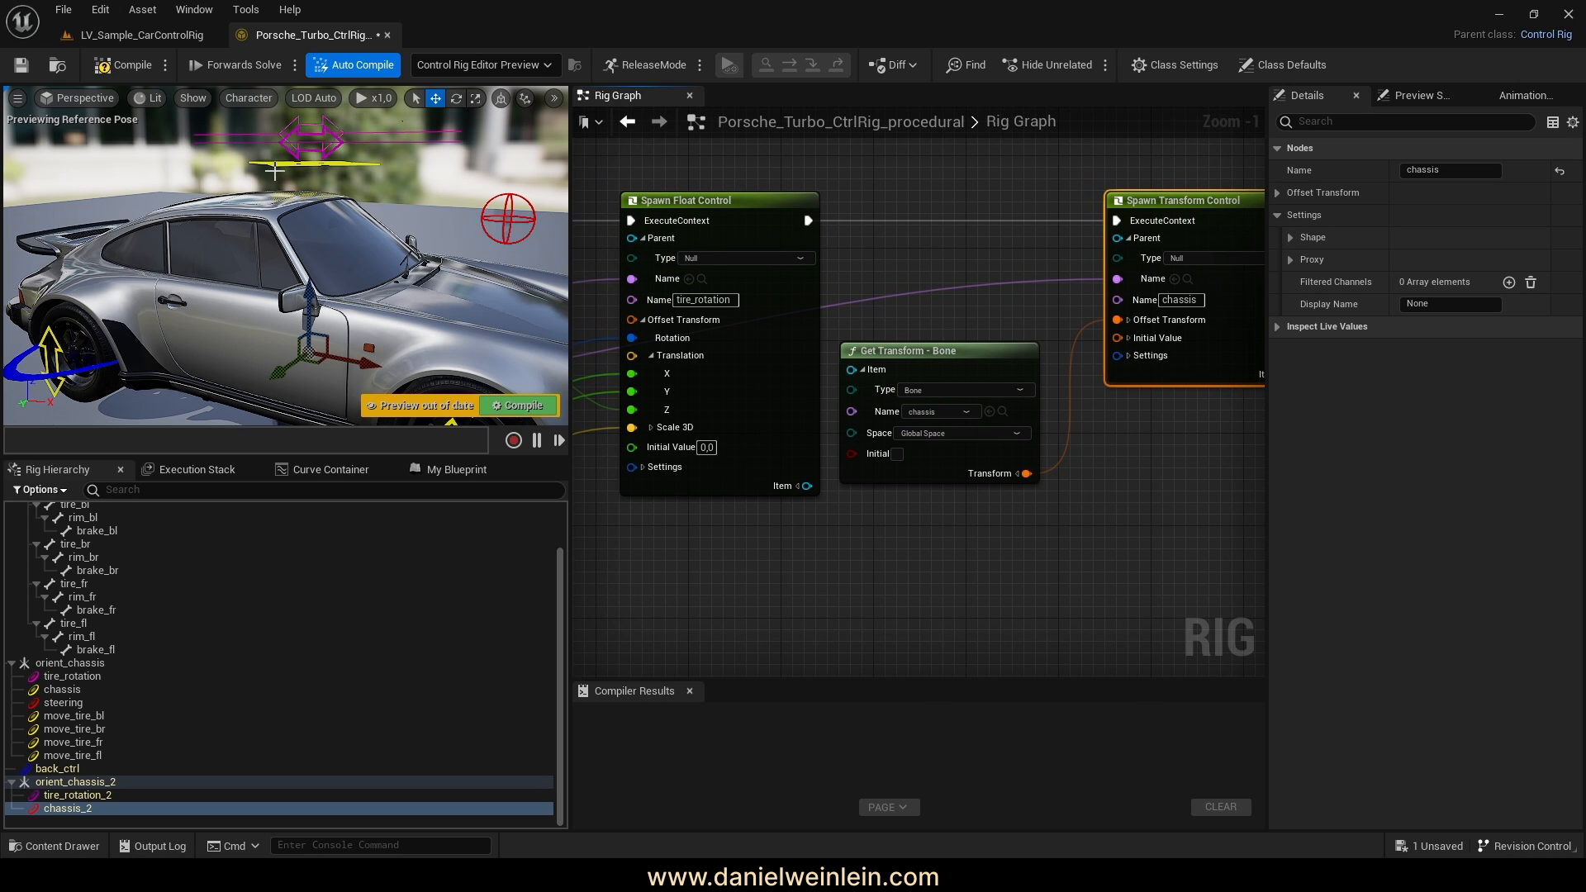
right_drag(683, 223, 870, 236)
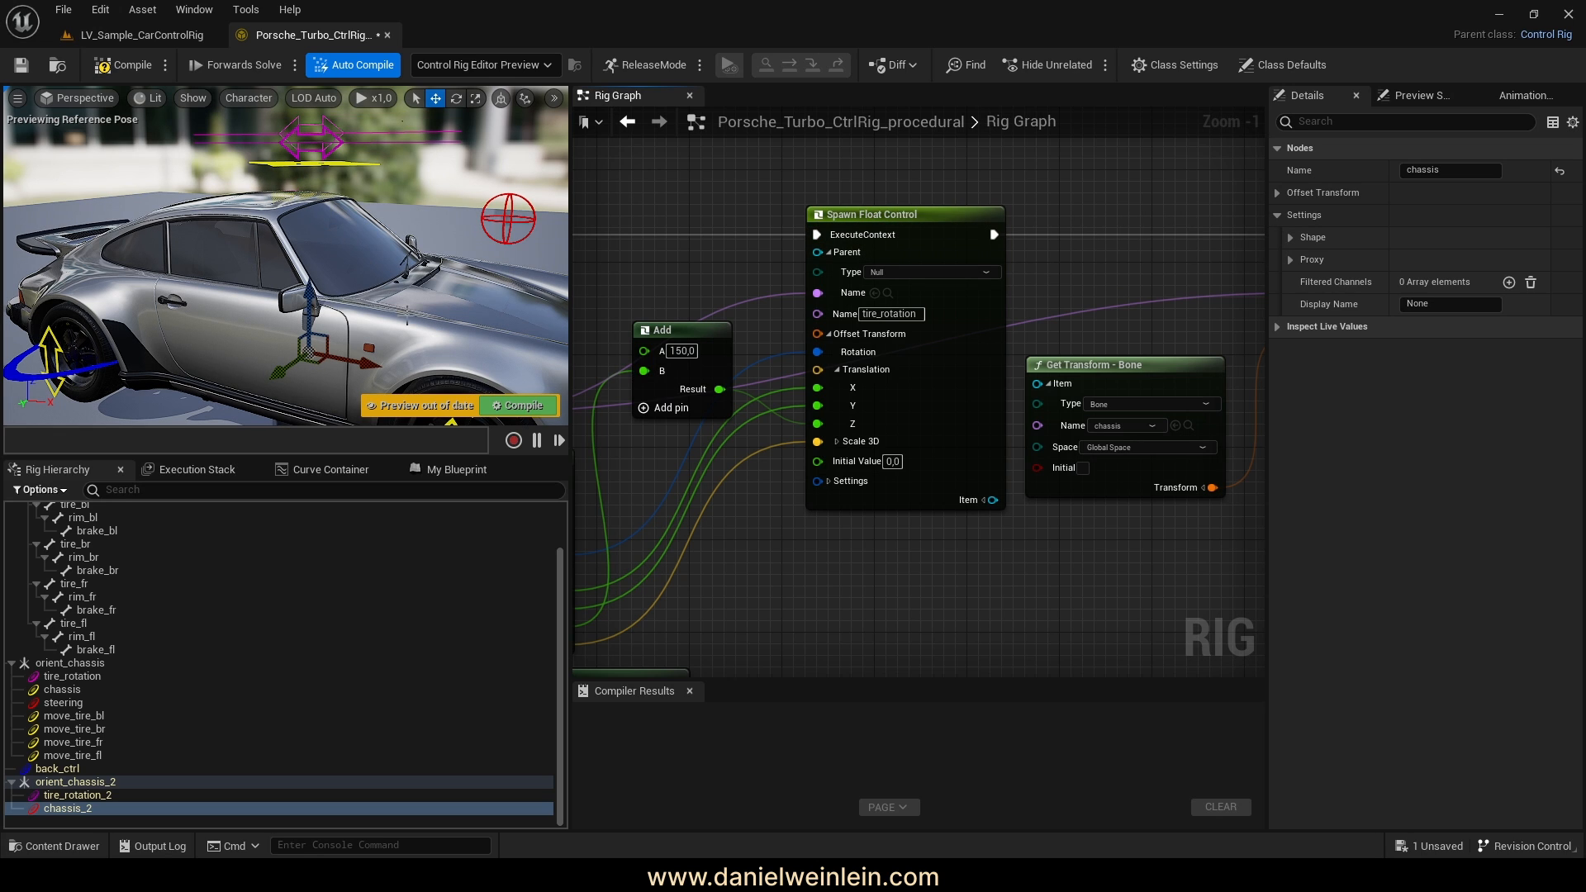
right_drag(787, 561, 893, 558)
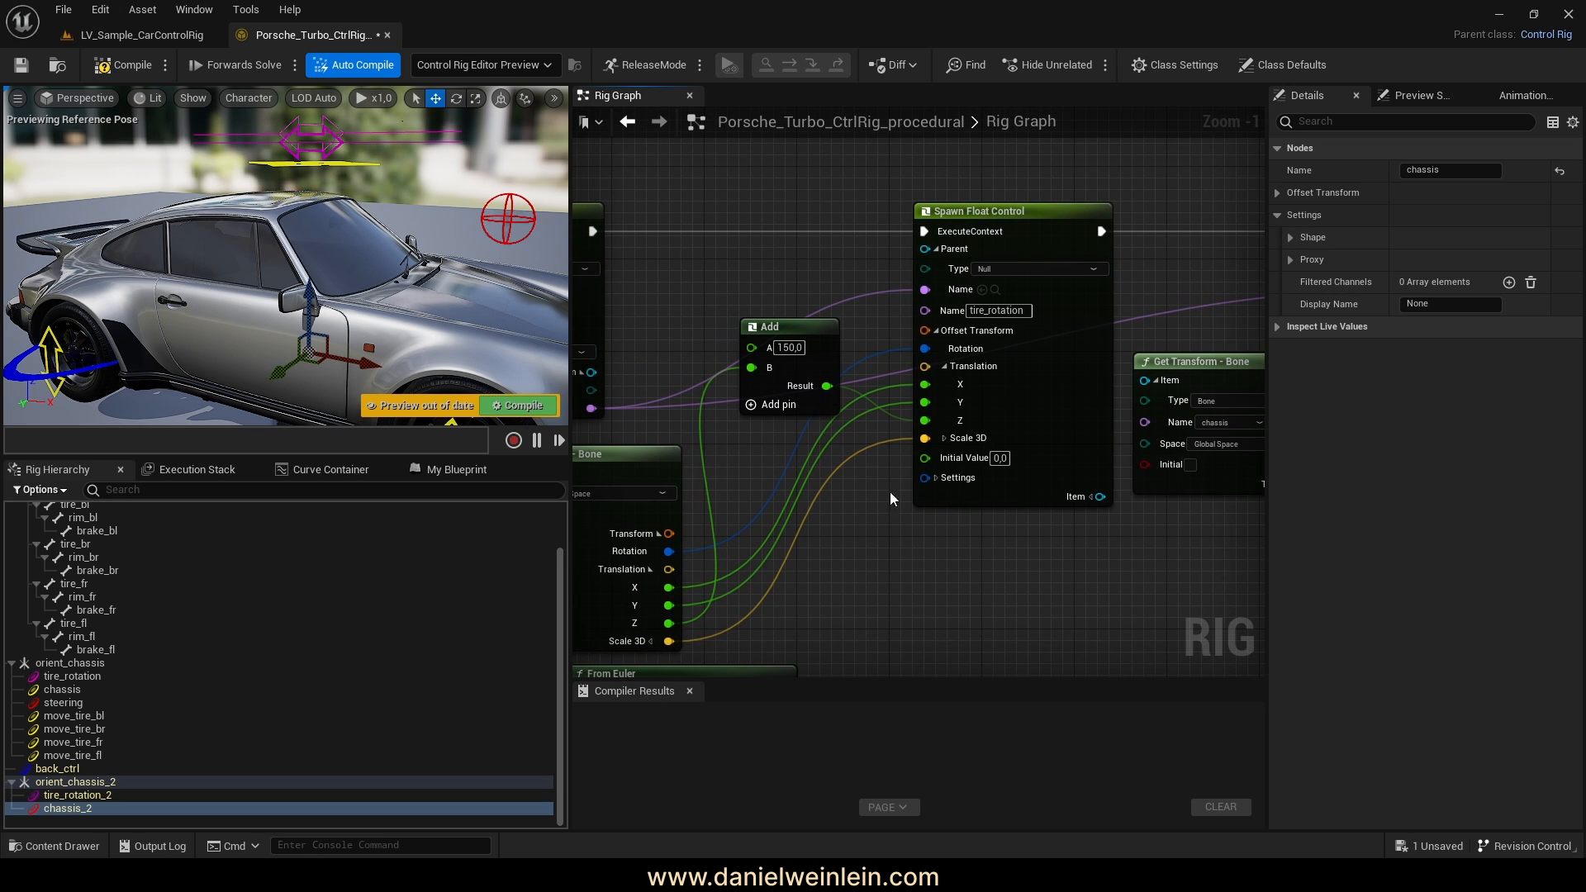
drag(777, 324, 775, 348)
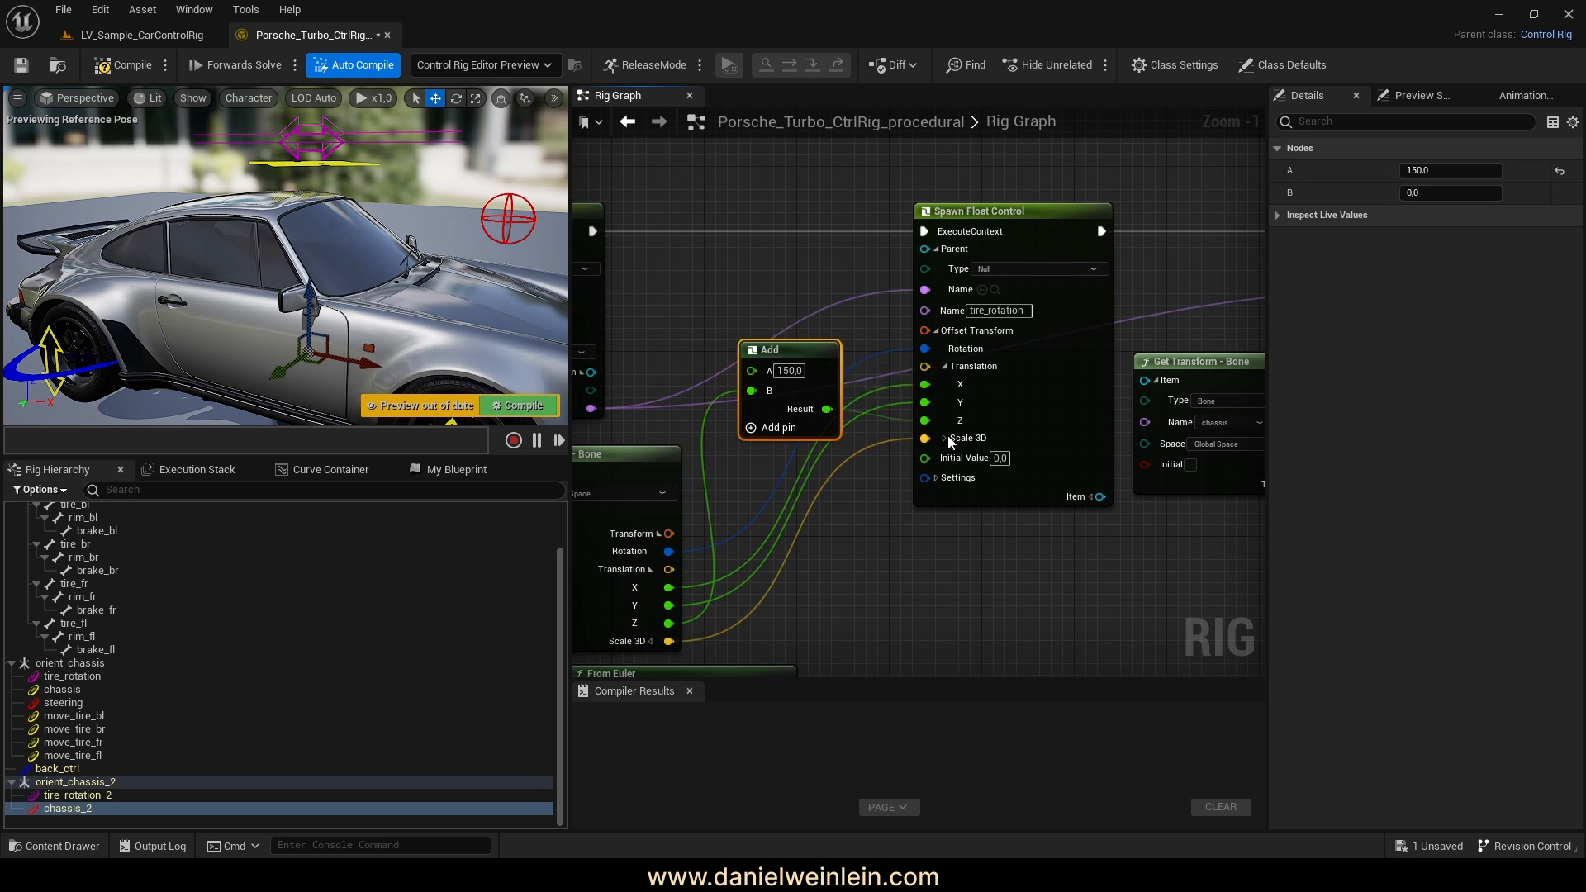
Expand the tire_rotation control's Settings pin to review its inputs, collapsing the shape transform
click(936, 477)
right_drag(940, 598, 966, 383)
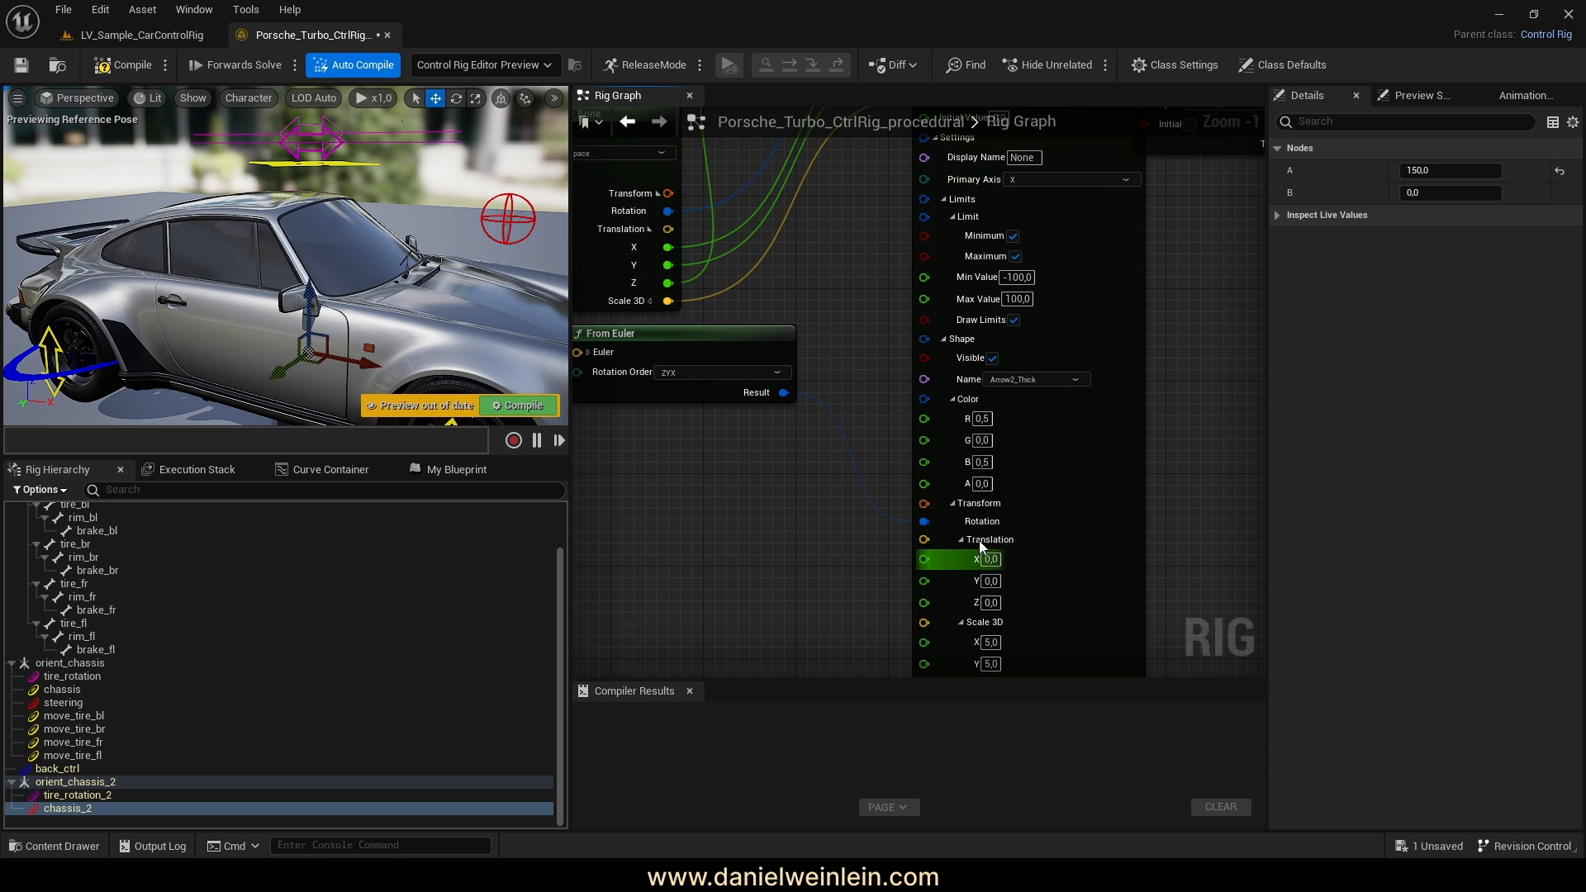
click(954, 505)
right_drag(1135, 338, 1136, 536)
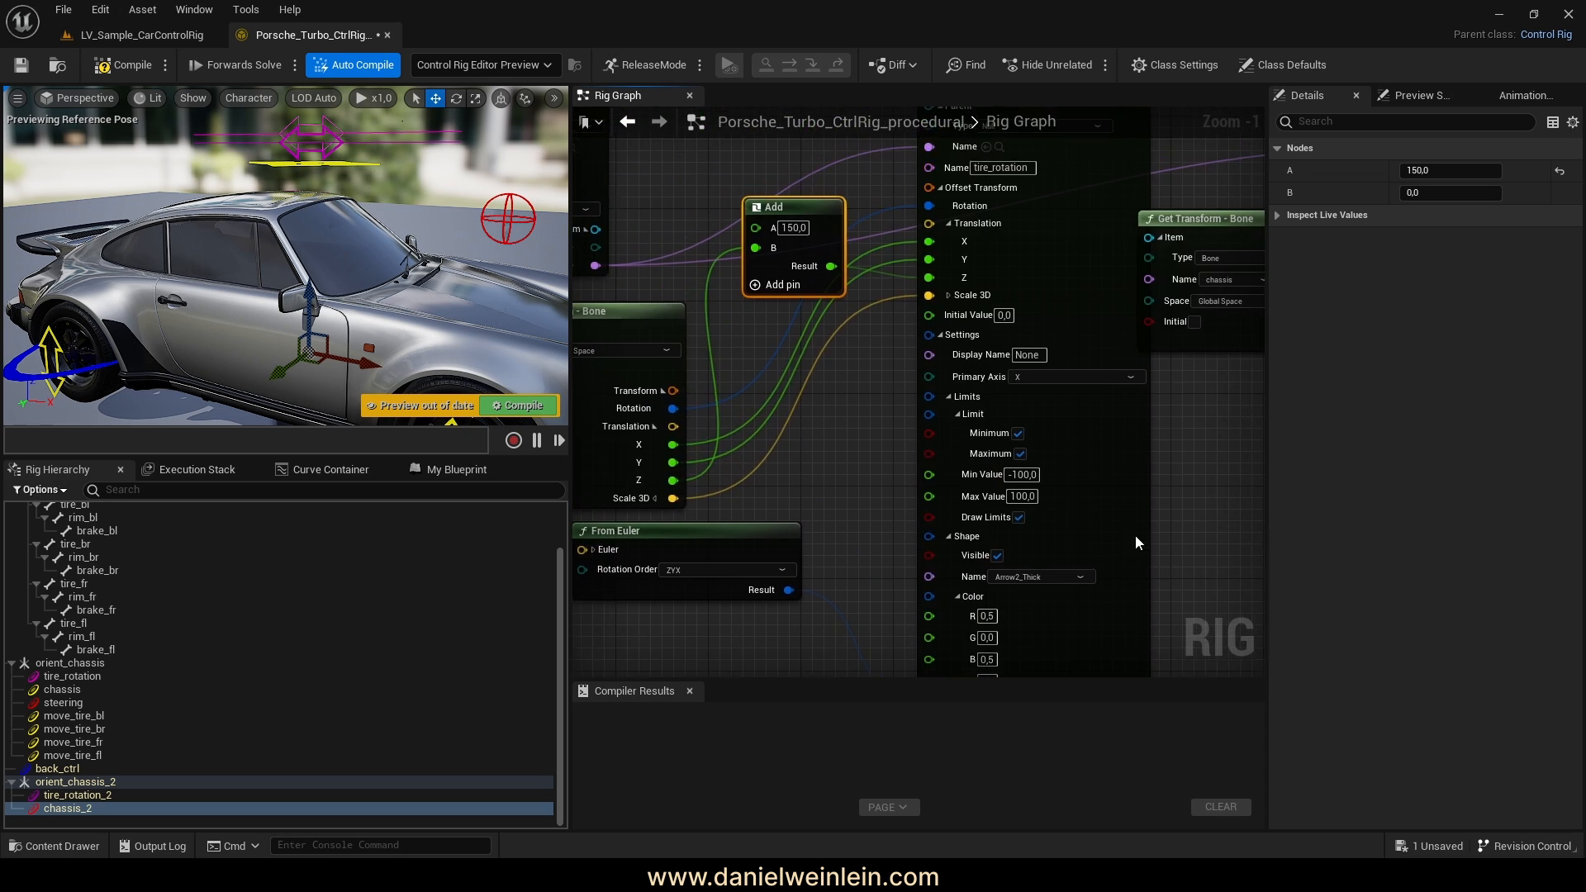
right_drag(843, 436, 884, 537)
Reposition the Add, Get Transform - Bone and chassis Spawn Transform Control nodes
drag(843, 313, 845, 349)
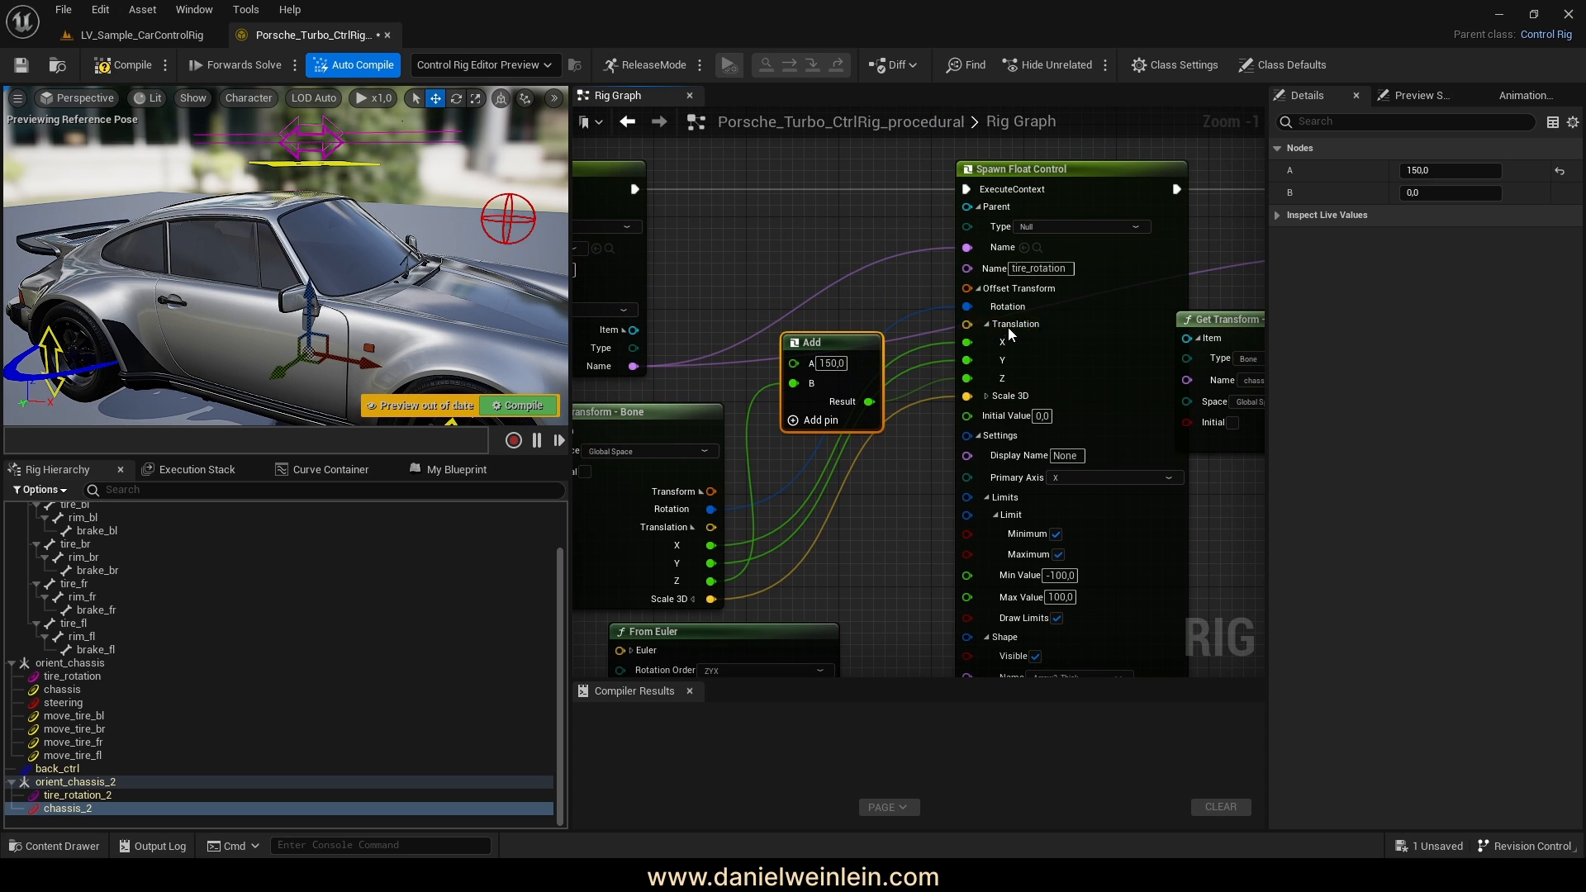
right_drag(906, 473, 756, 468)
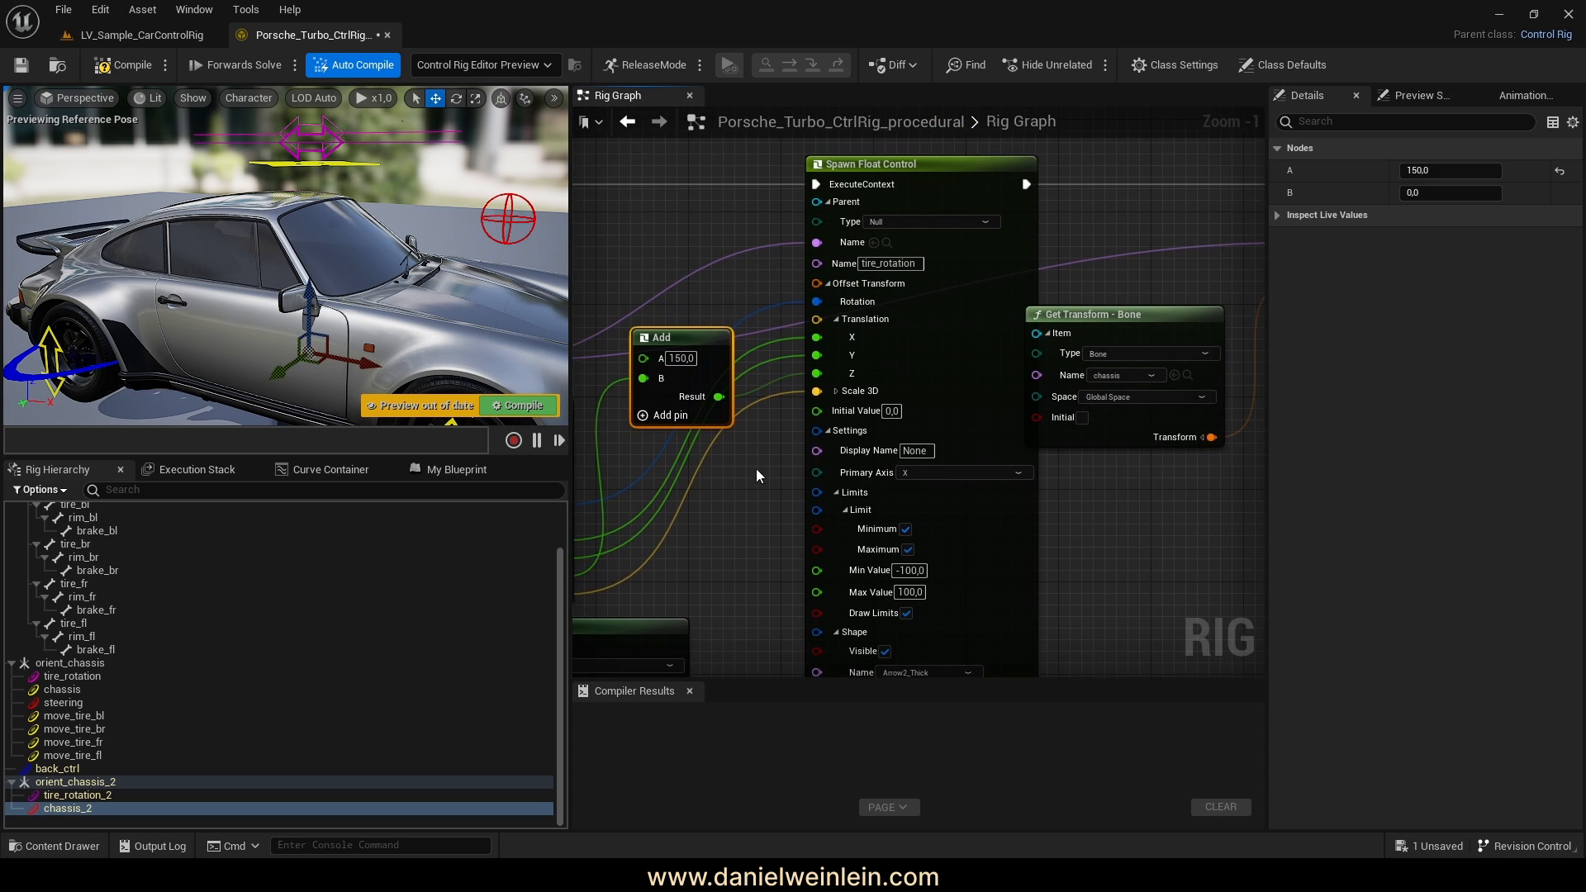
right_drag(1201, 509, 892, 527)
right_drag(947, 274, 918, 358)
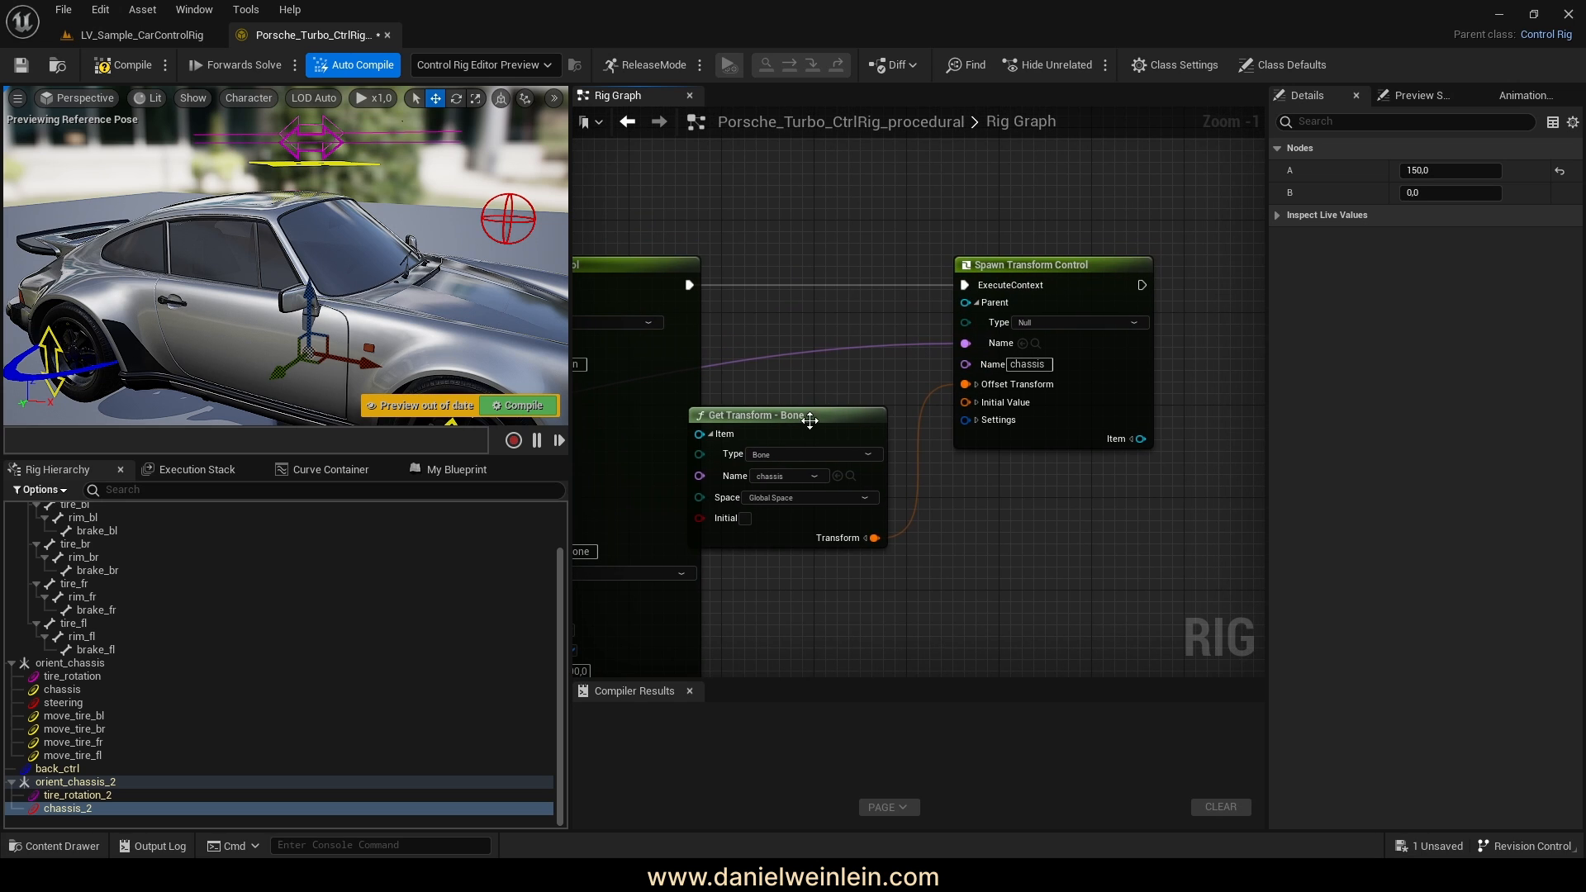
drag(796, 420, 817, 420)
drag(1027, 271, 1094, 271)
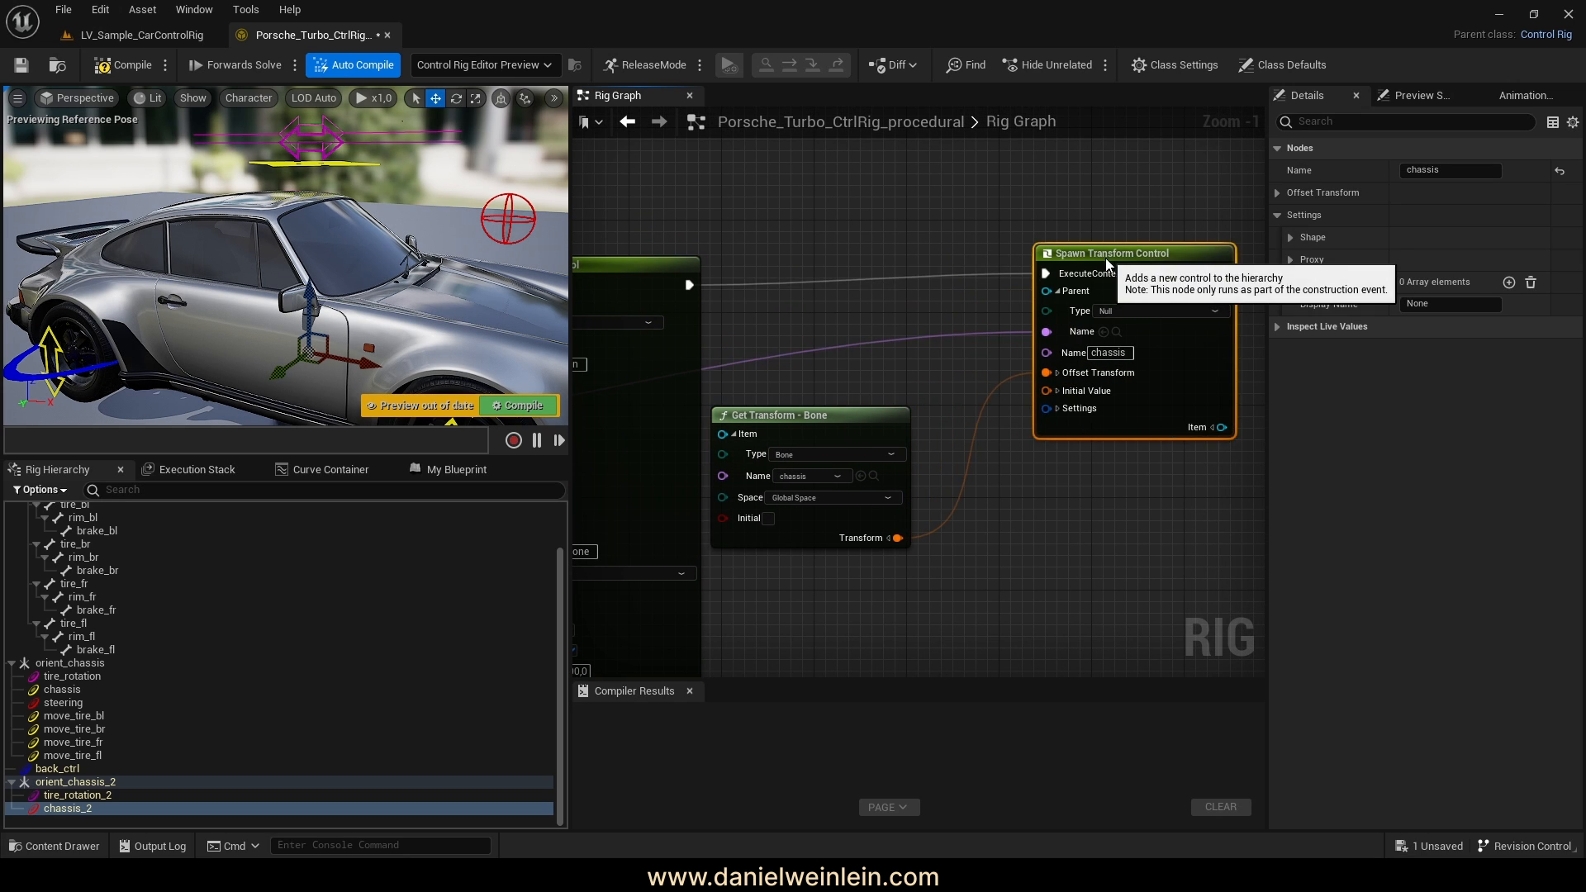
right_drag(1090, 480, 974, 462)
Make the chassis control's shape visible and set it to Arrow4_Thick
click(938, 402)
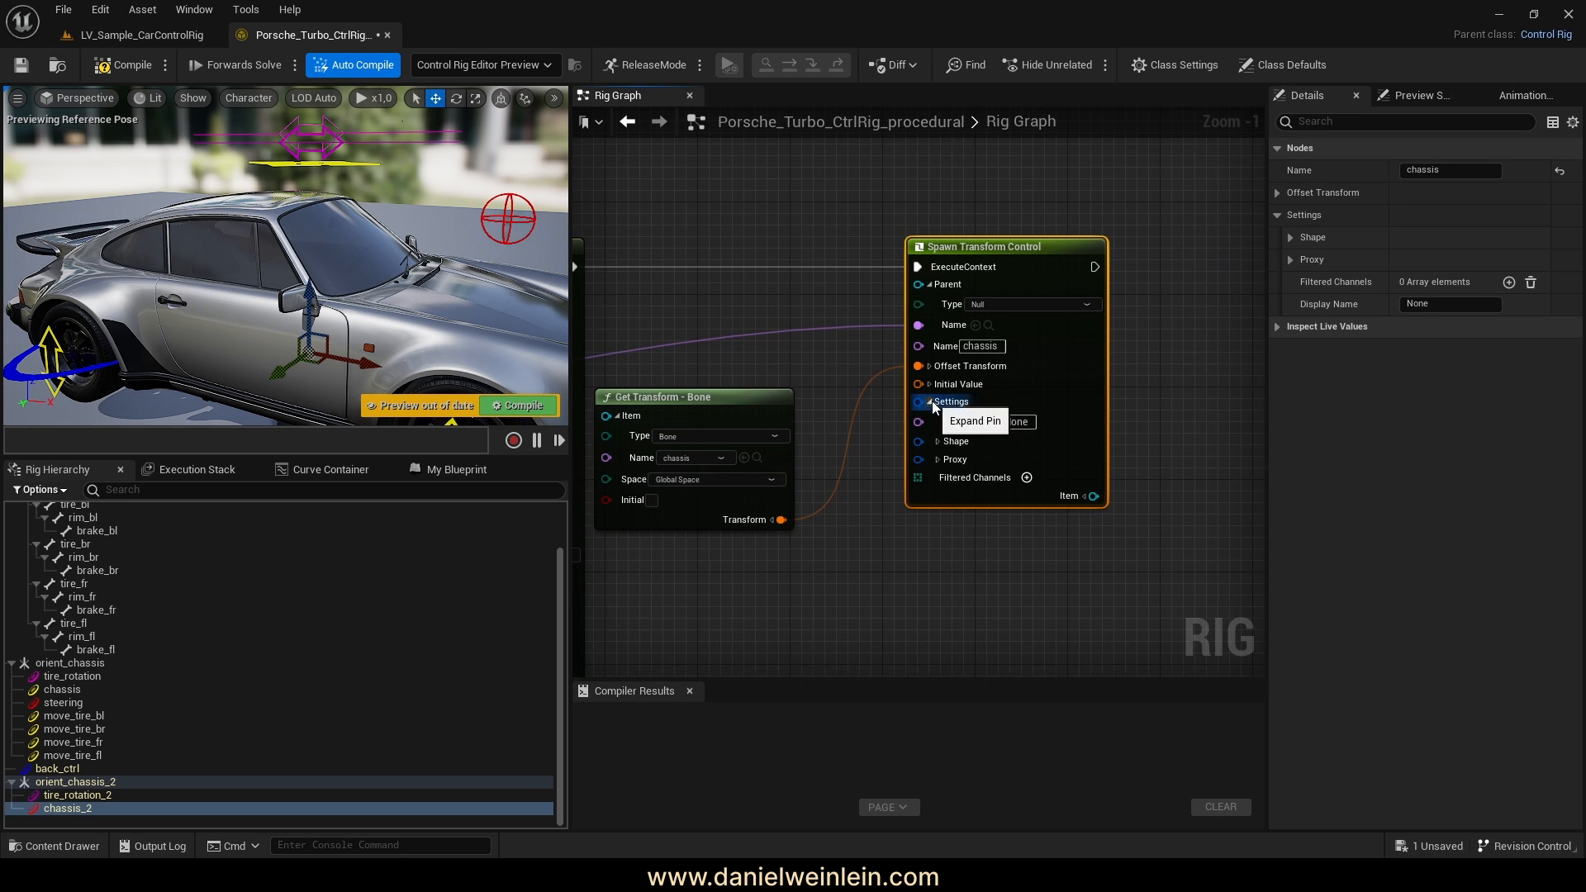
click(938, 442)
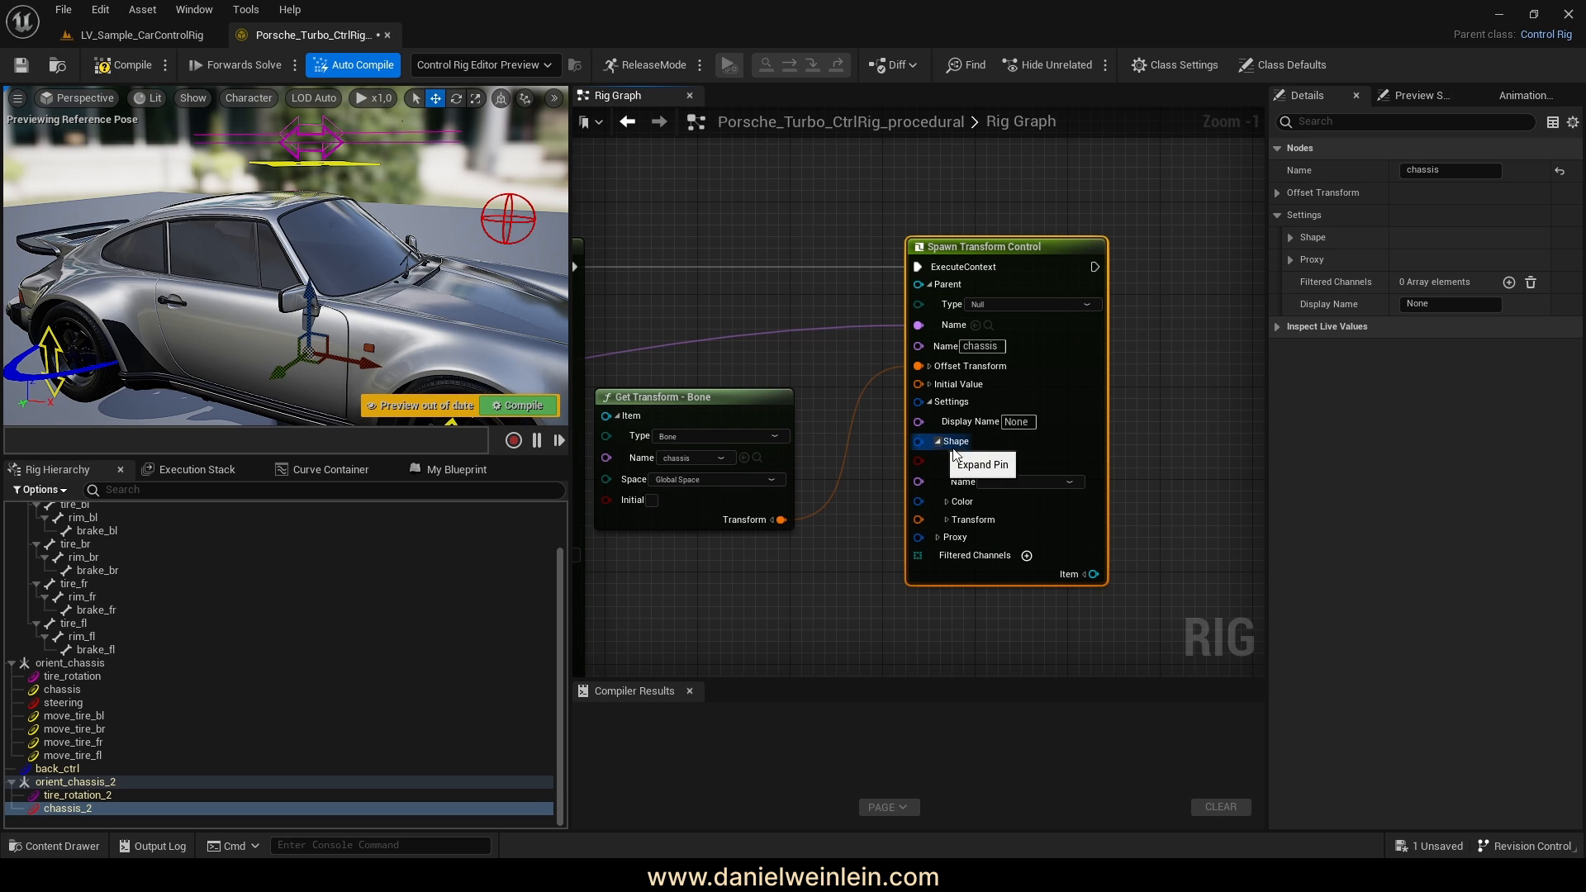
right_drag(997, 483, 979, 434)
click(968, 412)
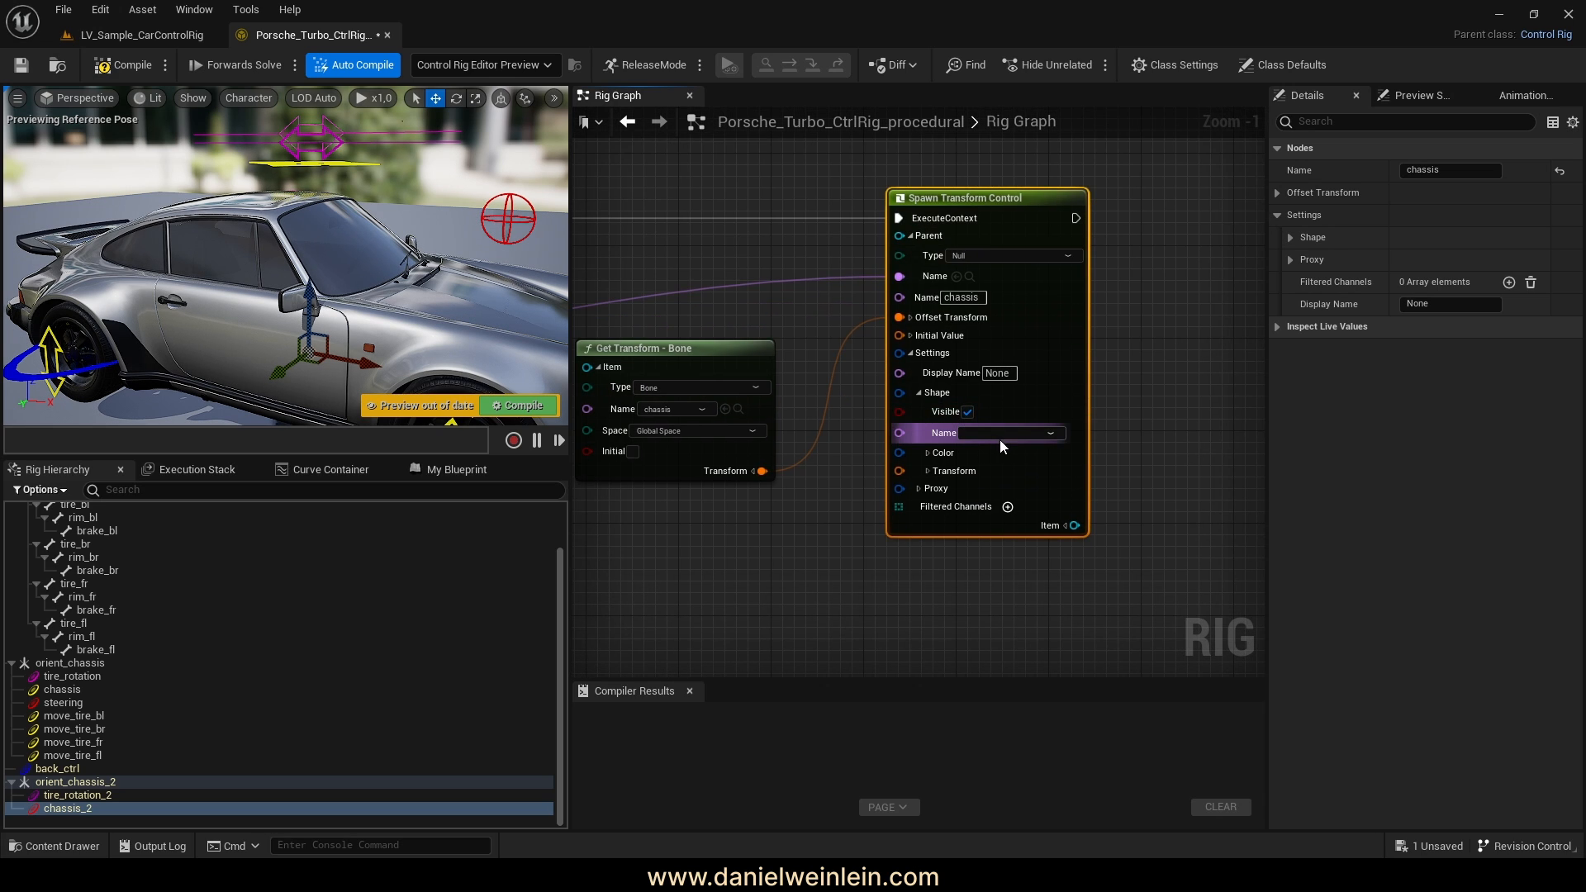
click(995, 433)
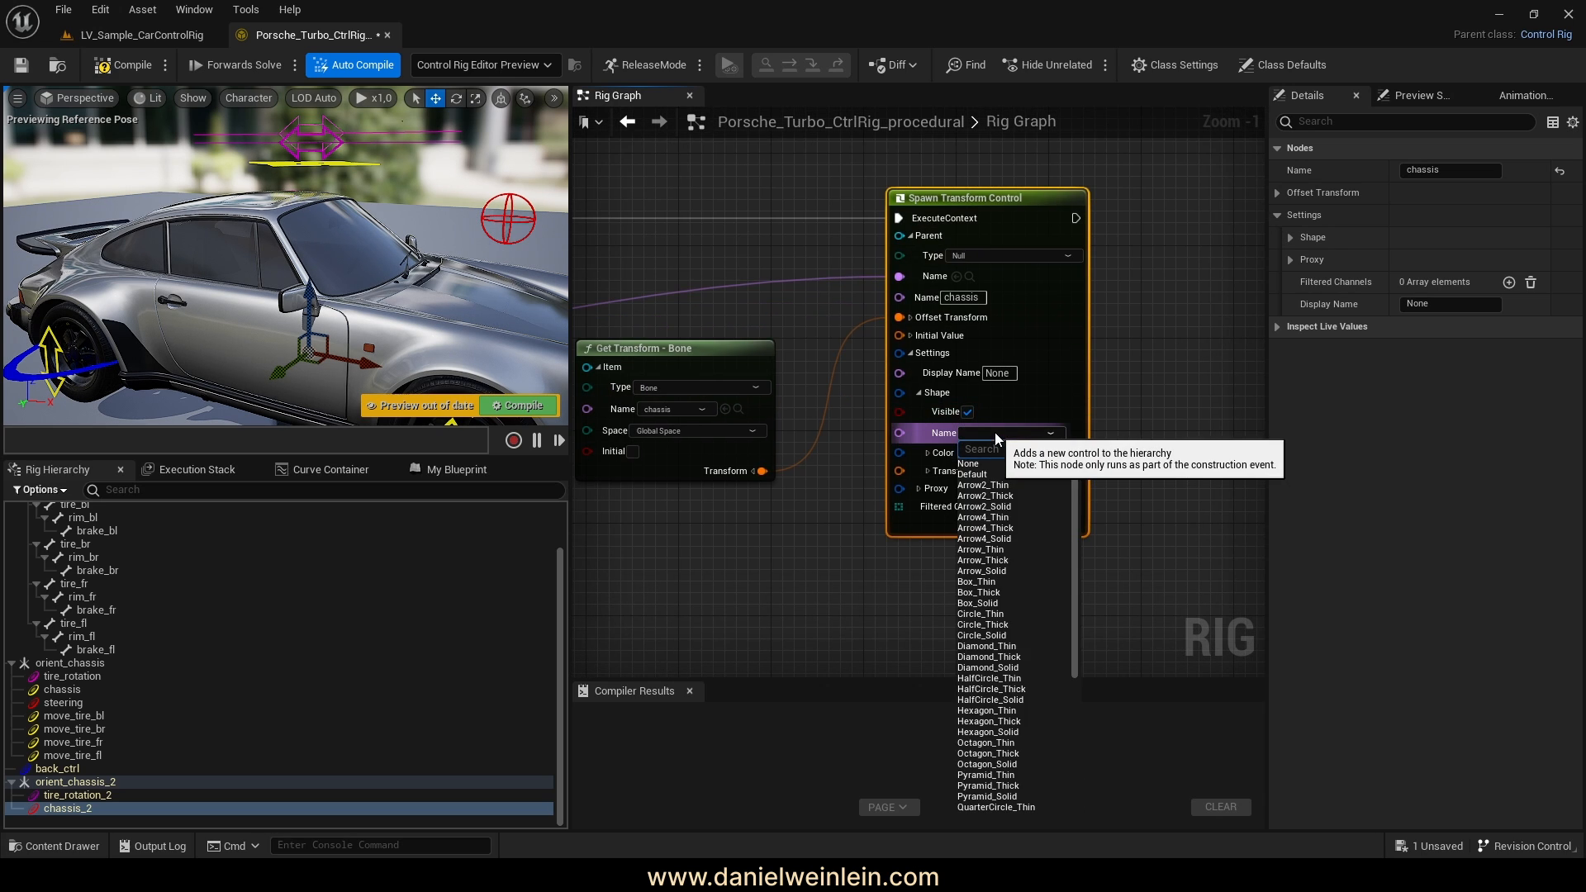
click(1013, 529)
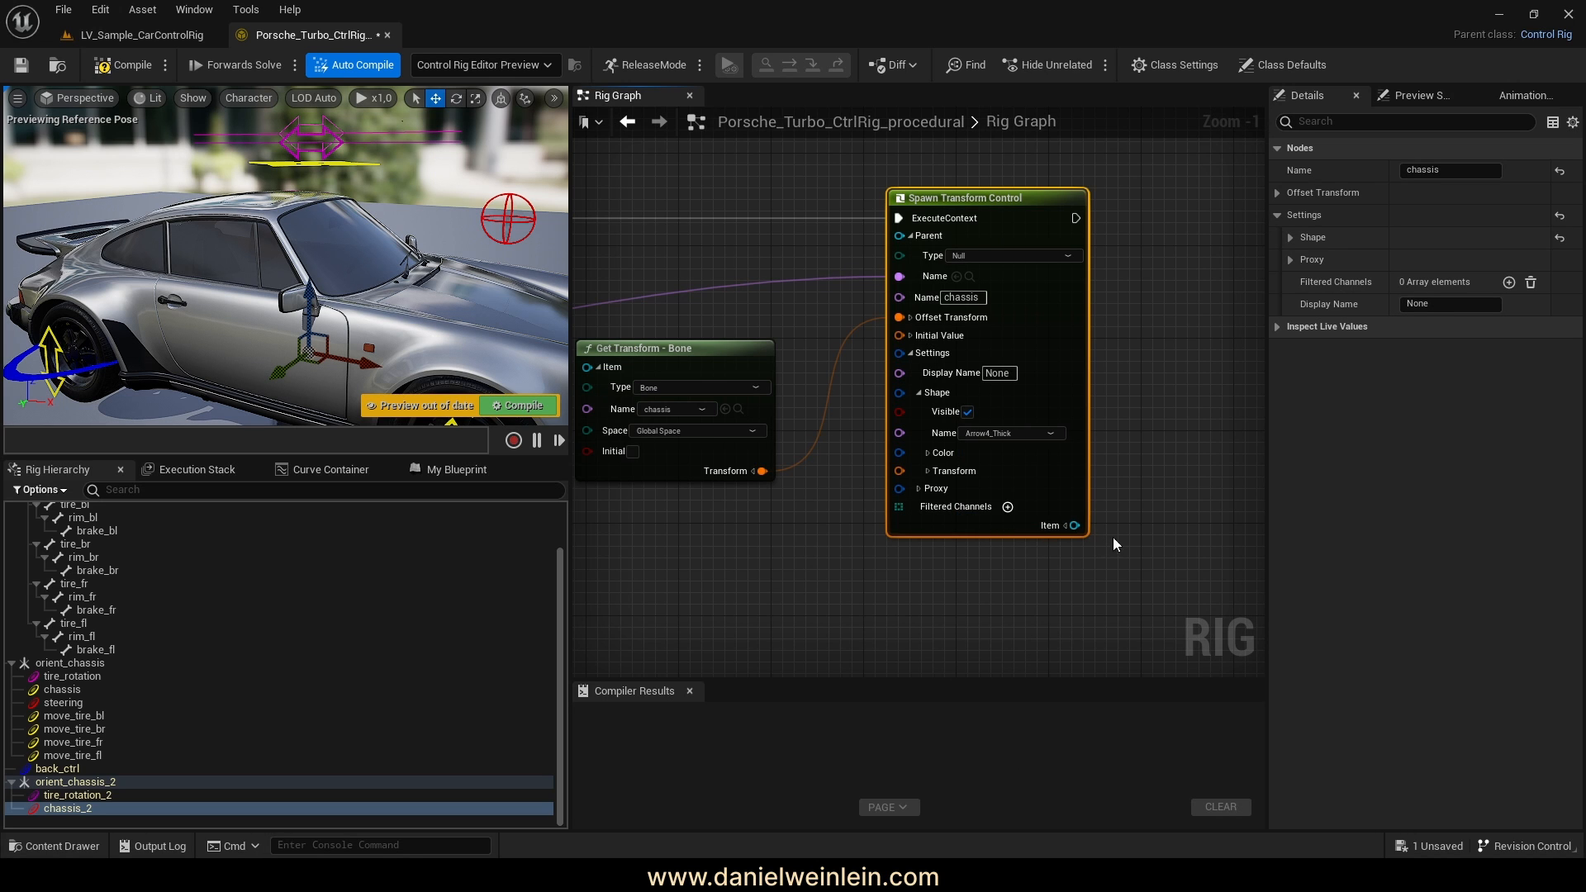
Colour the chassis shape yellow with red 1 and green 1, then compile
right_drag(1112, 537, 1085, 501)
click(900, 417)
drag(922, 438, 969, 441)
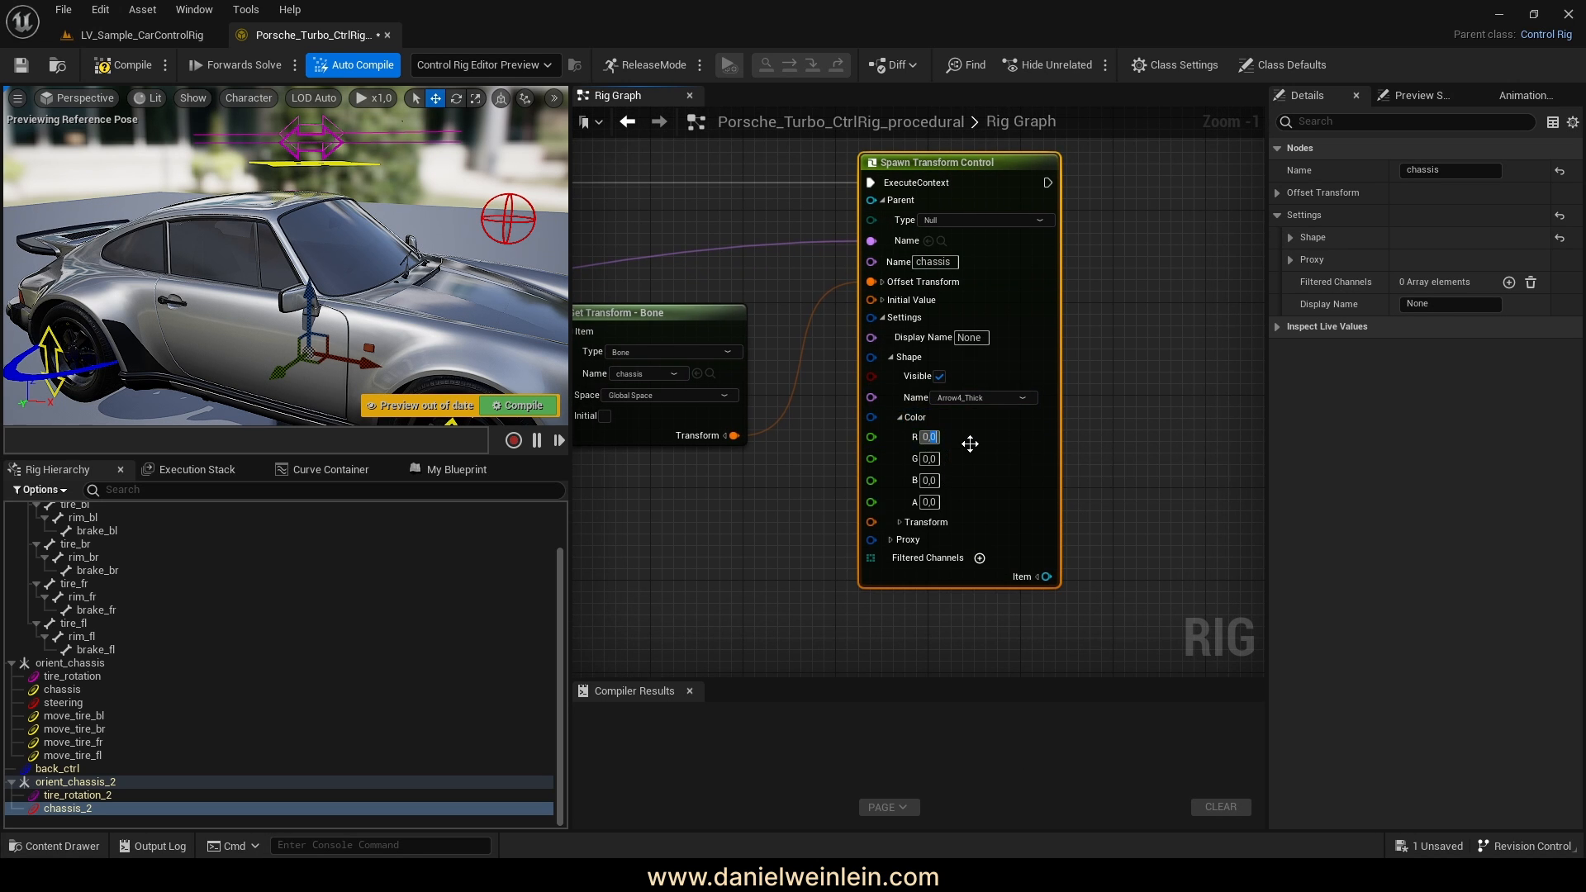
text(1)
click(934, 460)
text(1)
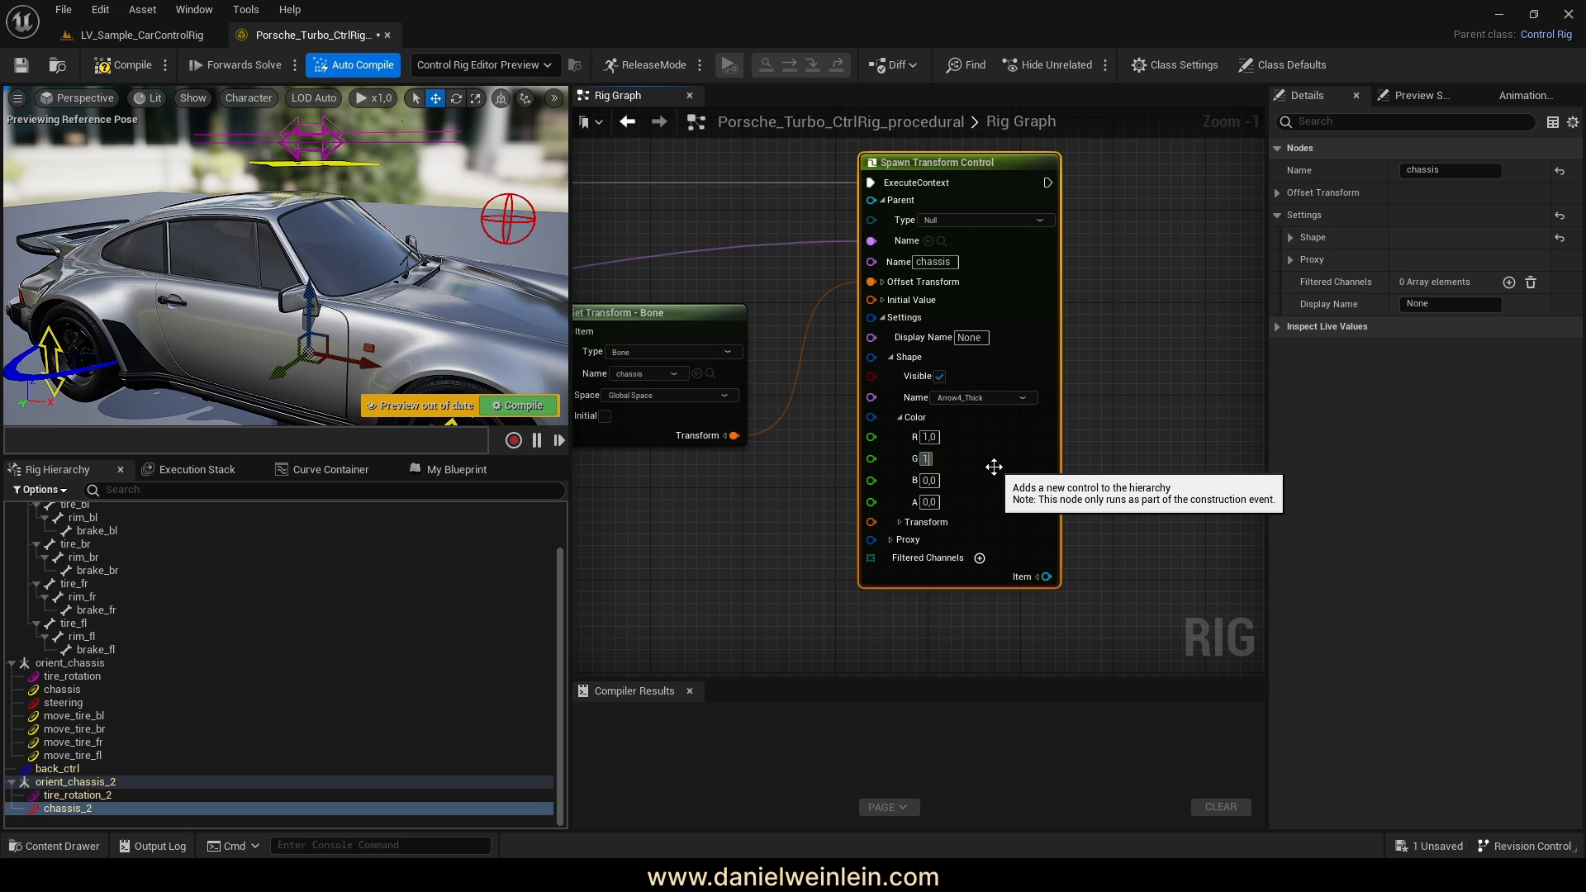
key(Return)
click(1140, 467)
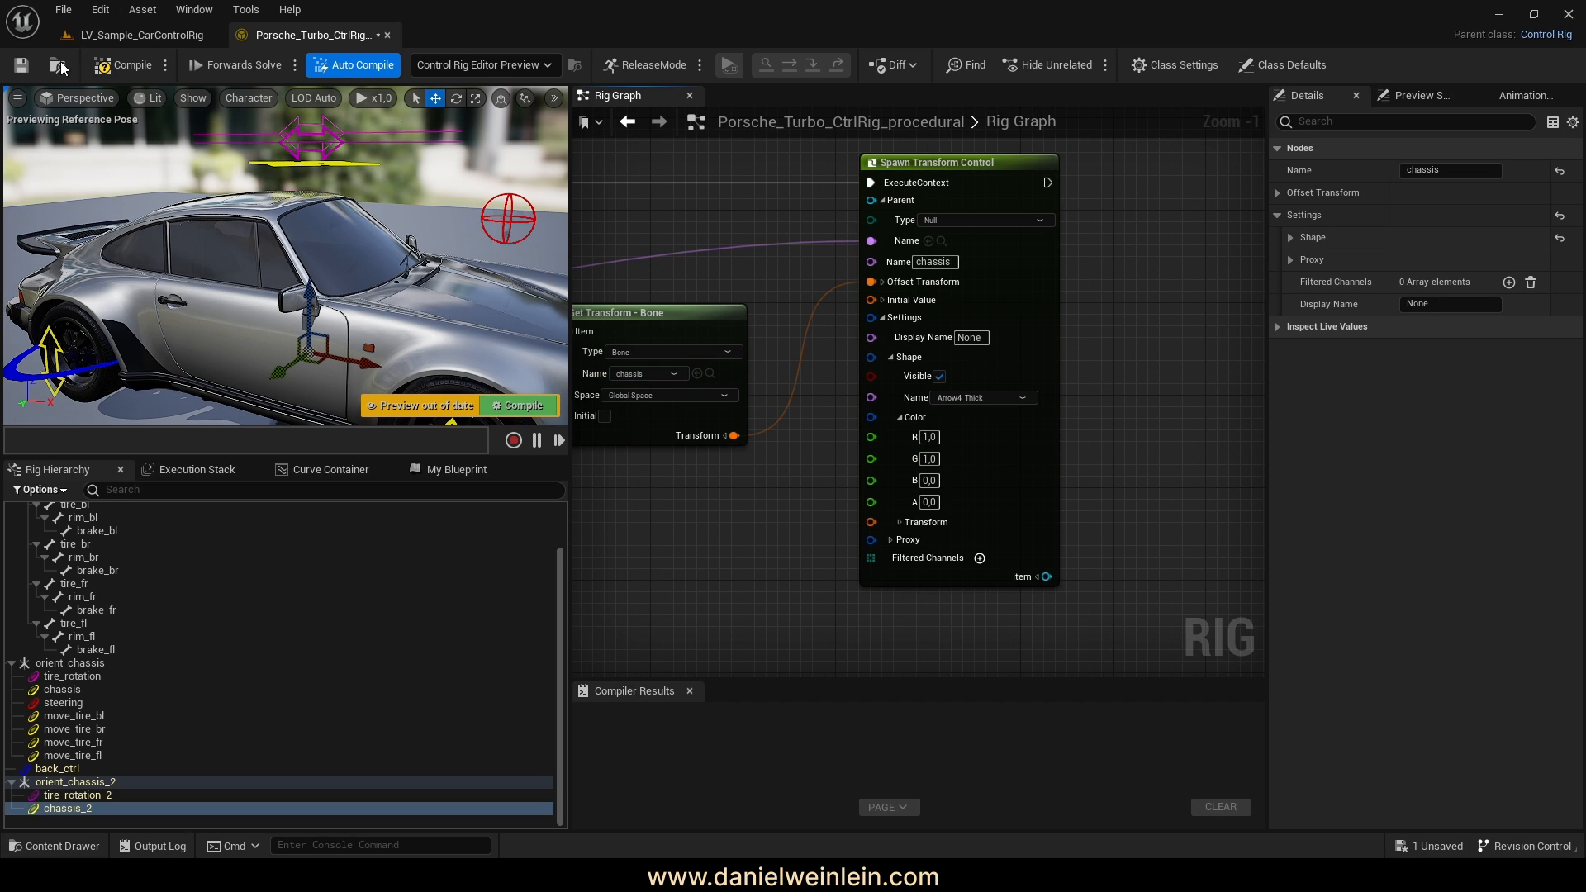
click(122, 64)
Set the chassis shape's Scale 3D to 10 on X, Y and Z and recompile
click(898, 522)
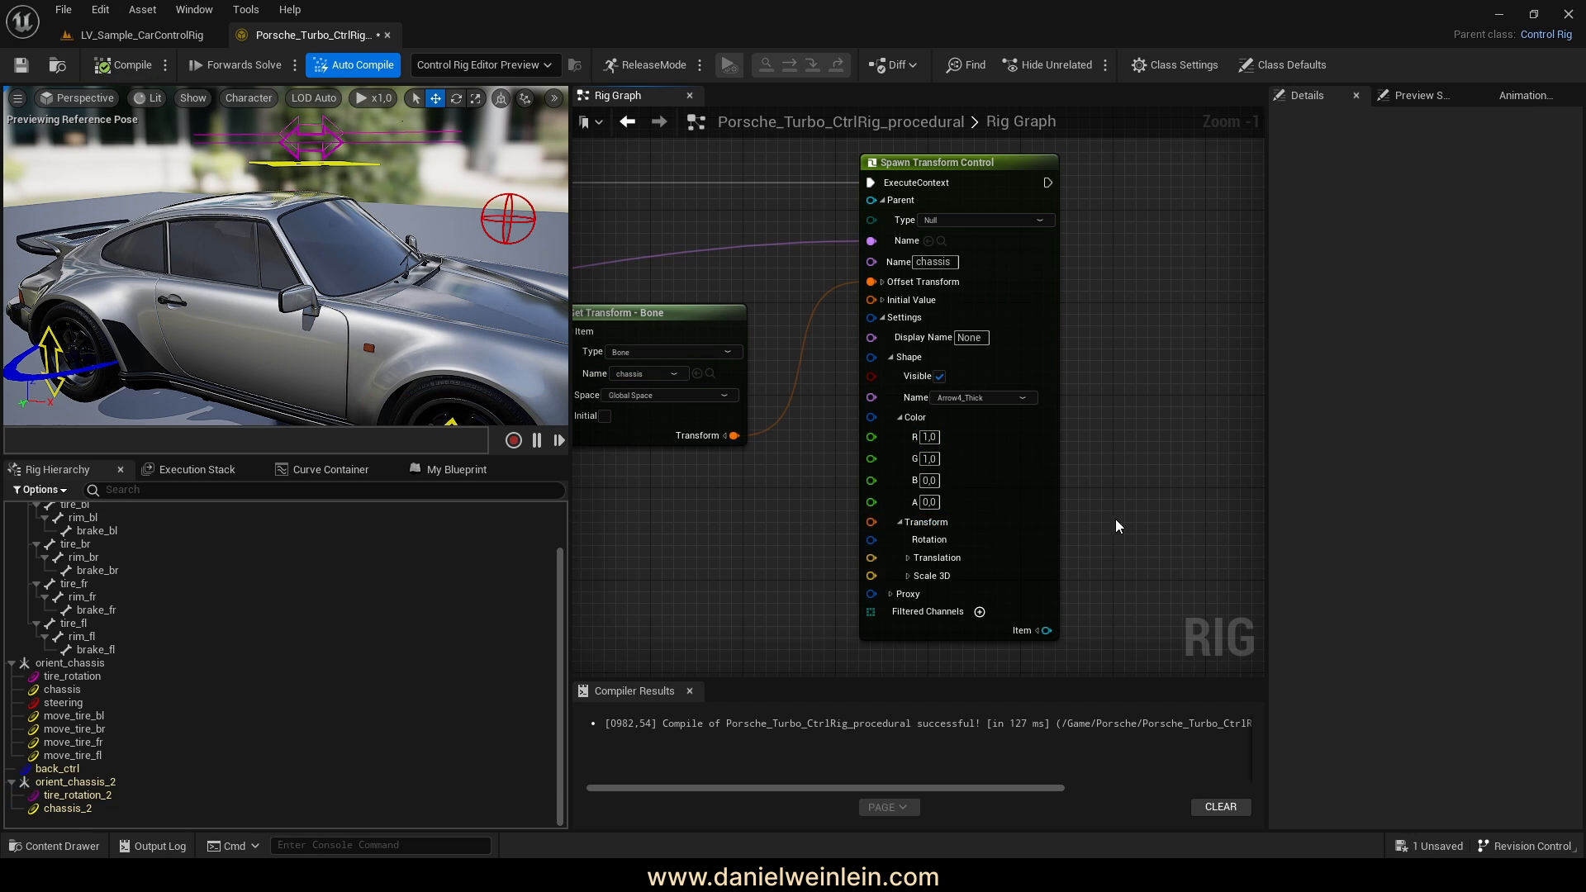
right_drag(1117, 526, 976, 463)
click(925, 468)
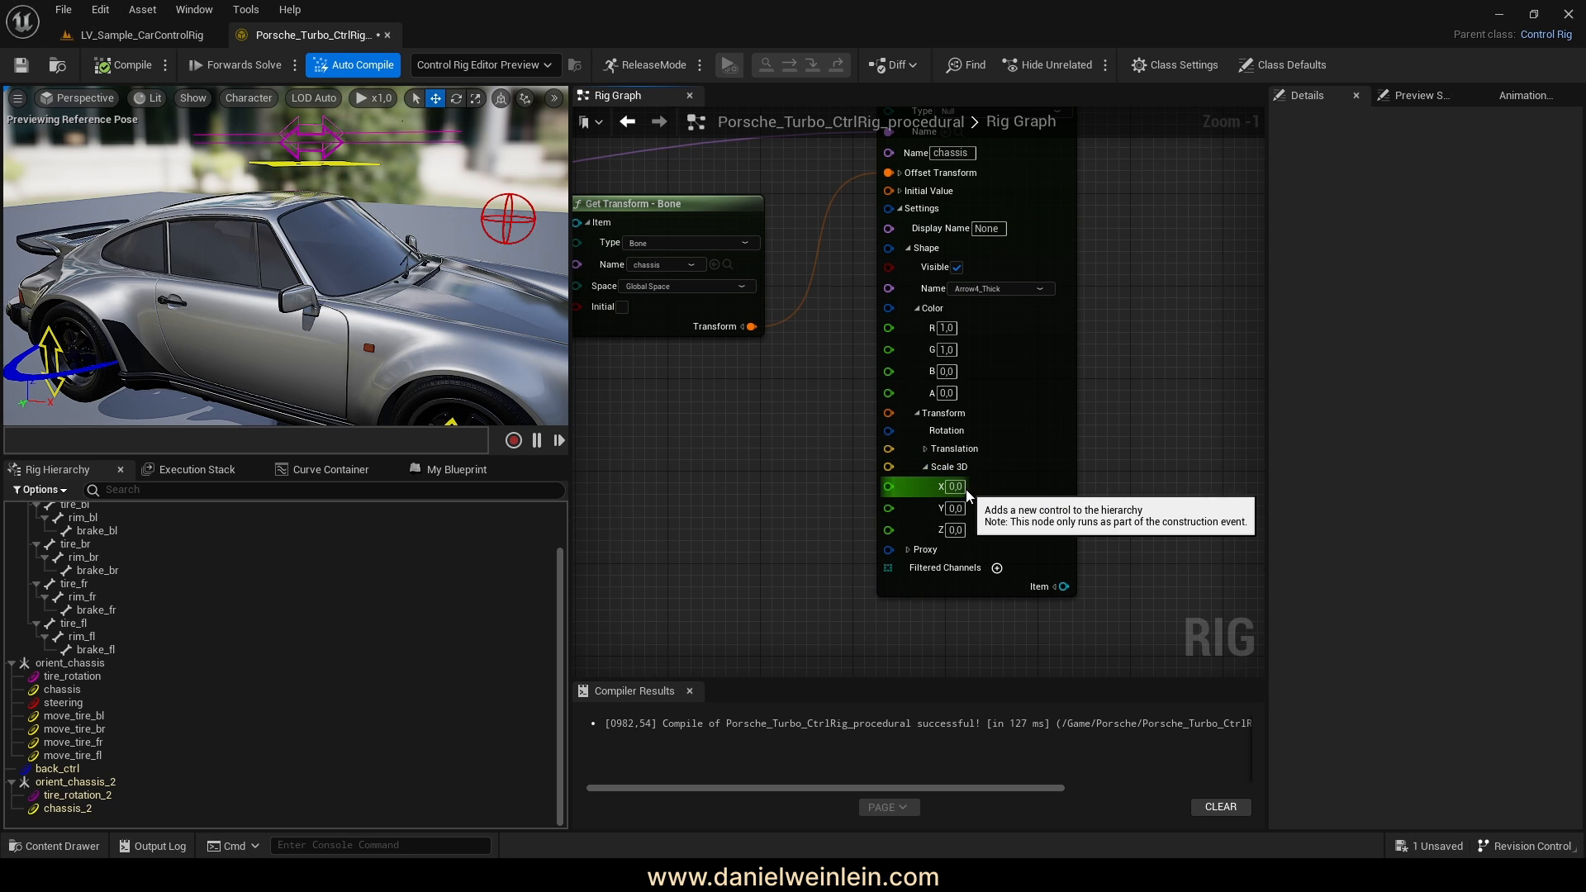
click(964, 489)
text(10)
click(960, 511)
text(10)
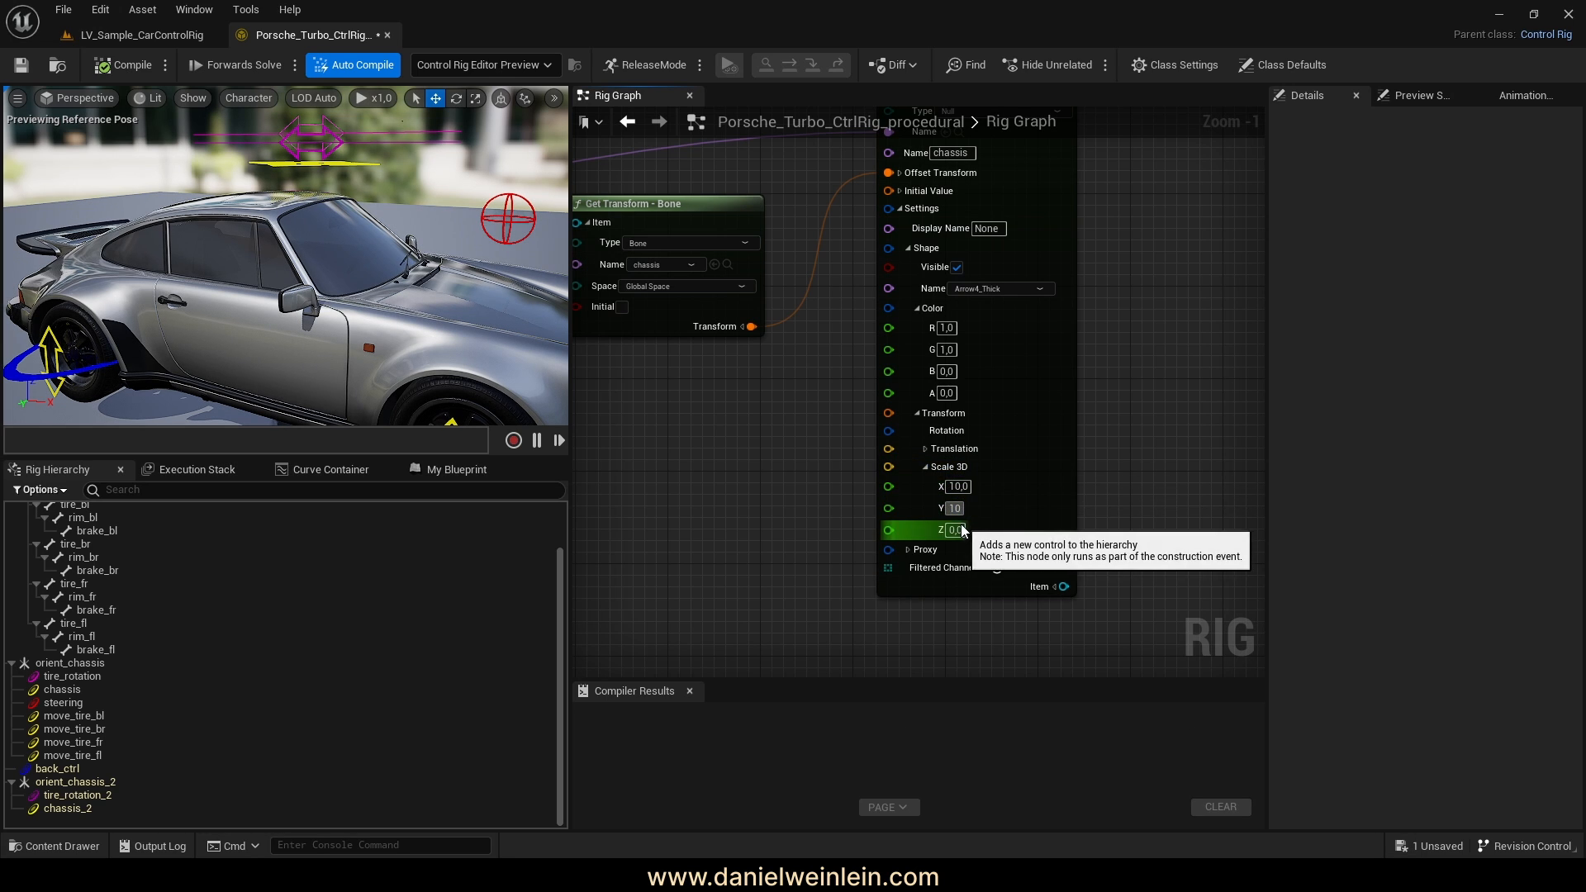
click(963, 529)
text(10)
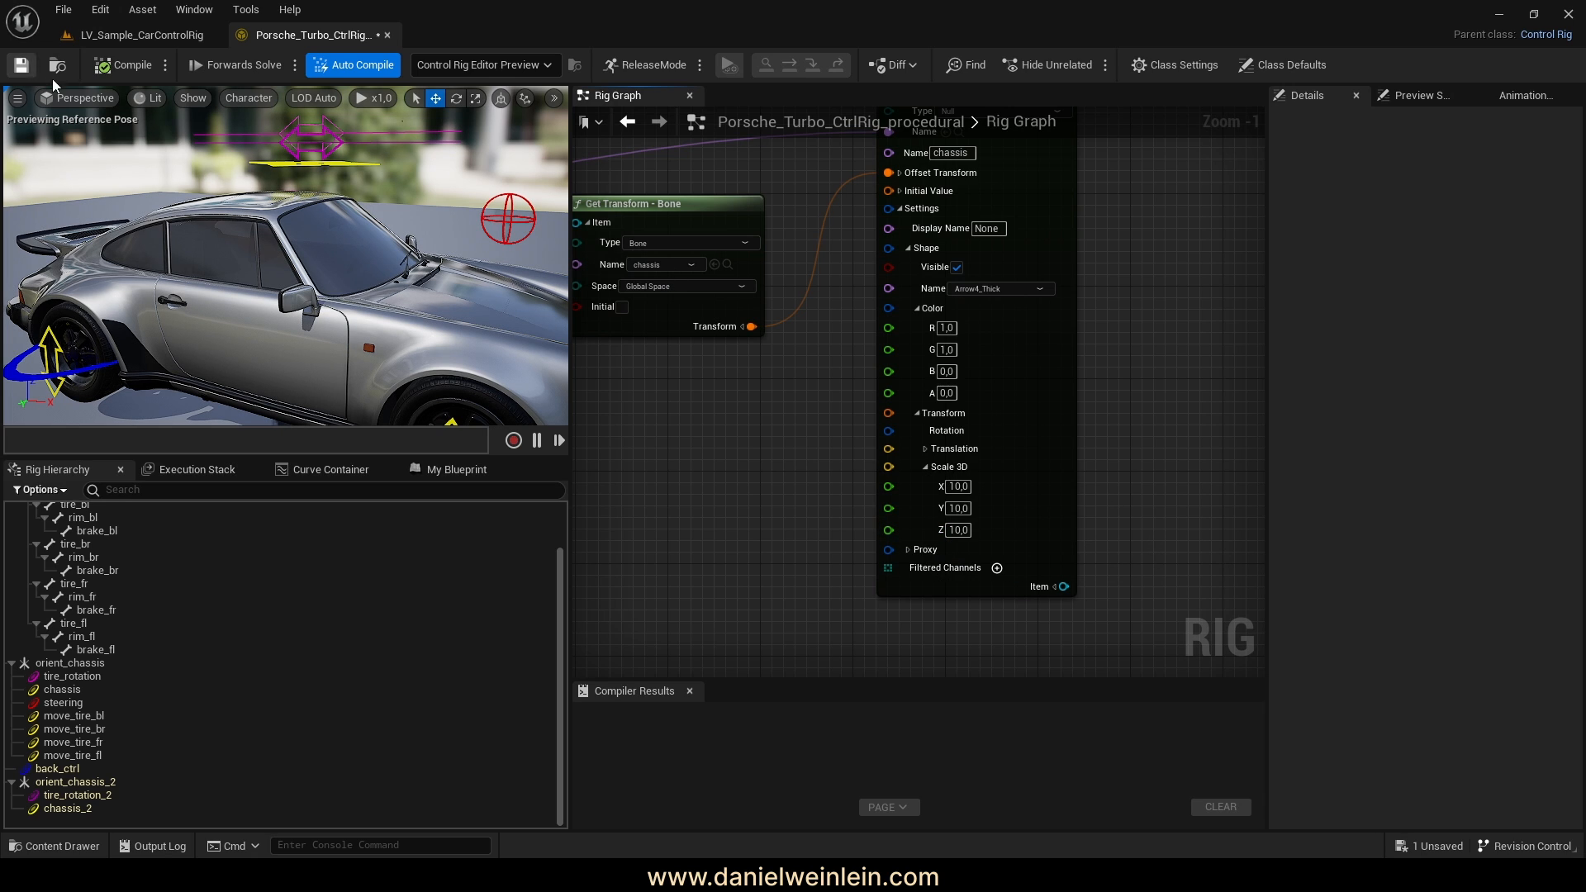
click(120, 66)
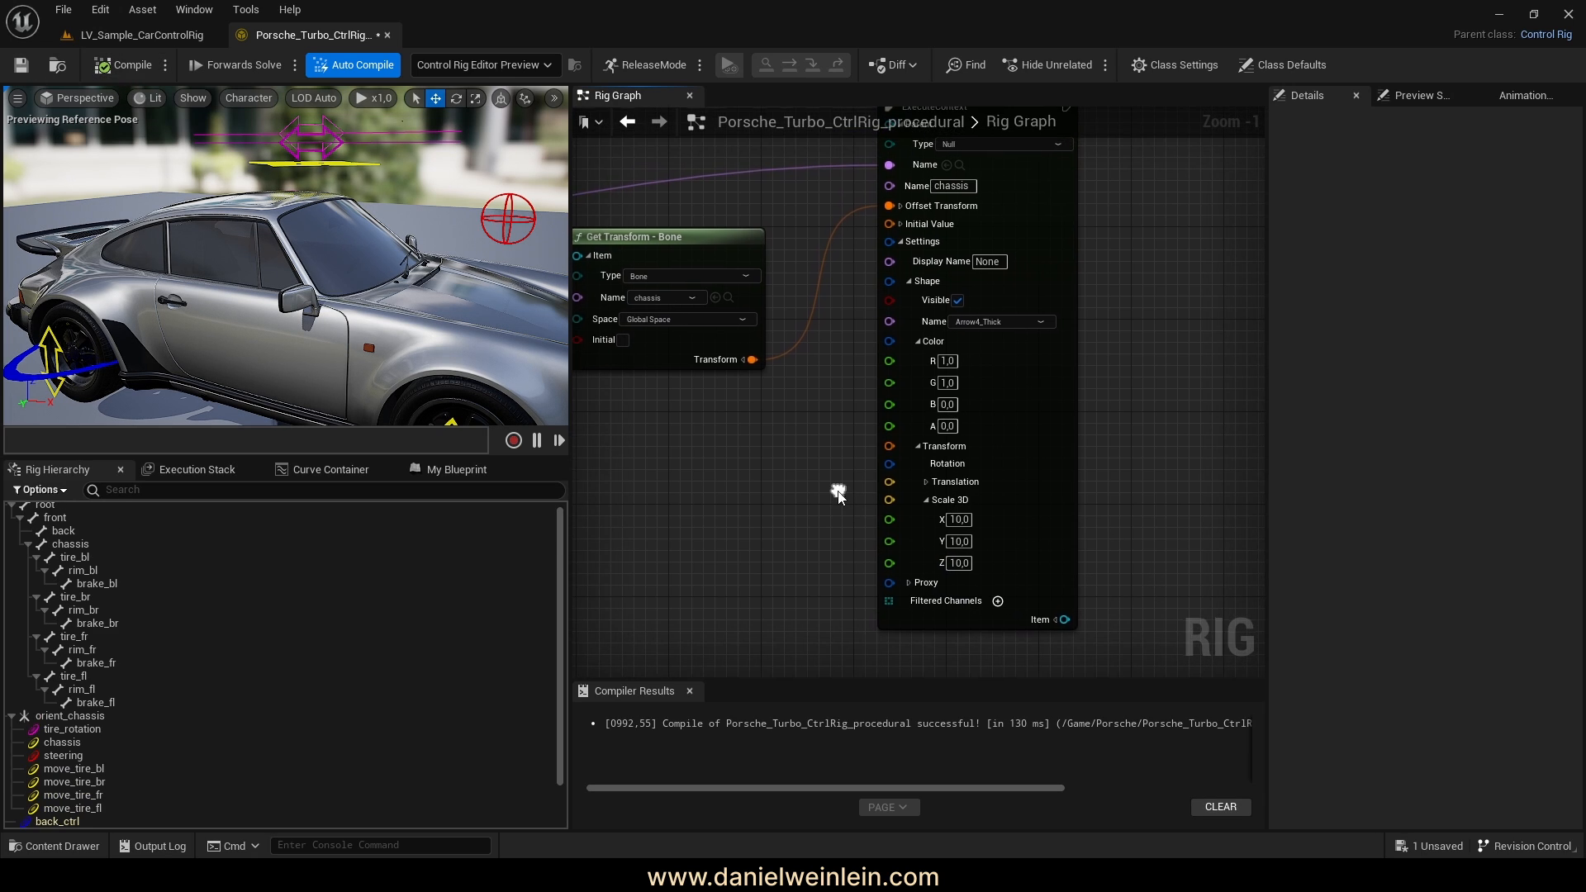
Set the chassis shape's Translation Z to 130, recompile, and check the arrow above the roof
click(926, 483)
right_drag(1113, 510, 1140, 451)
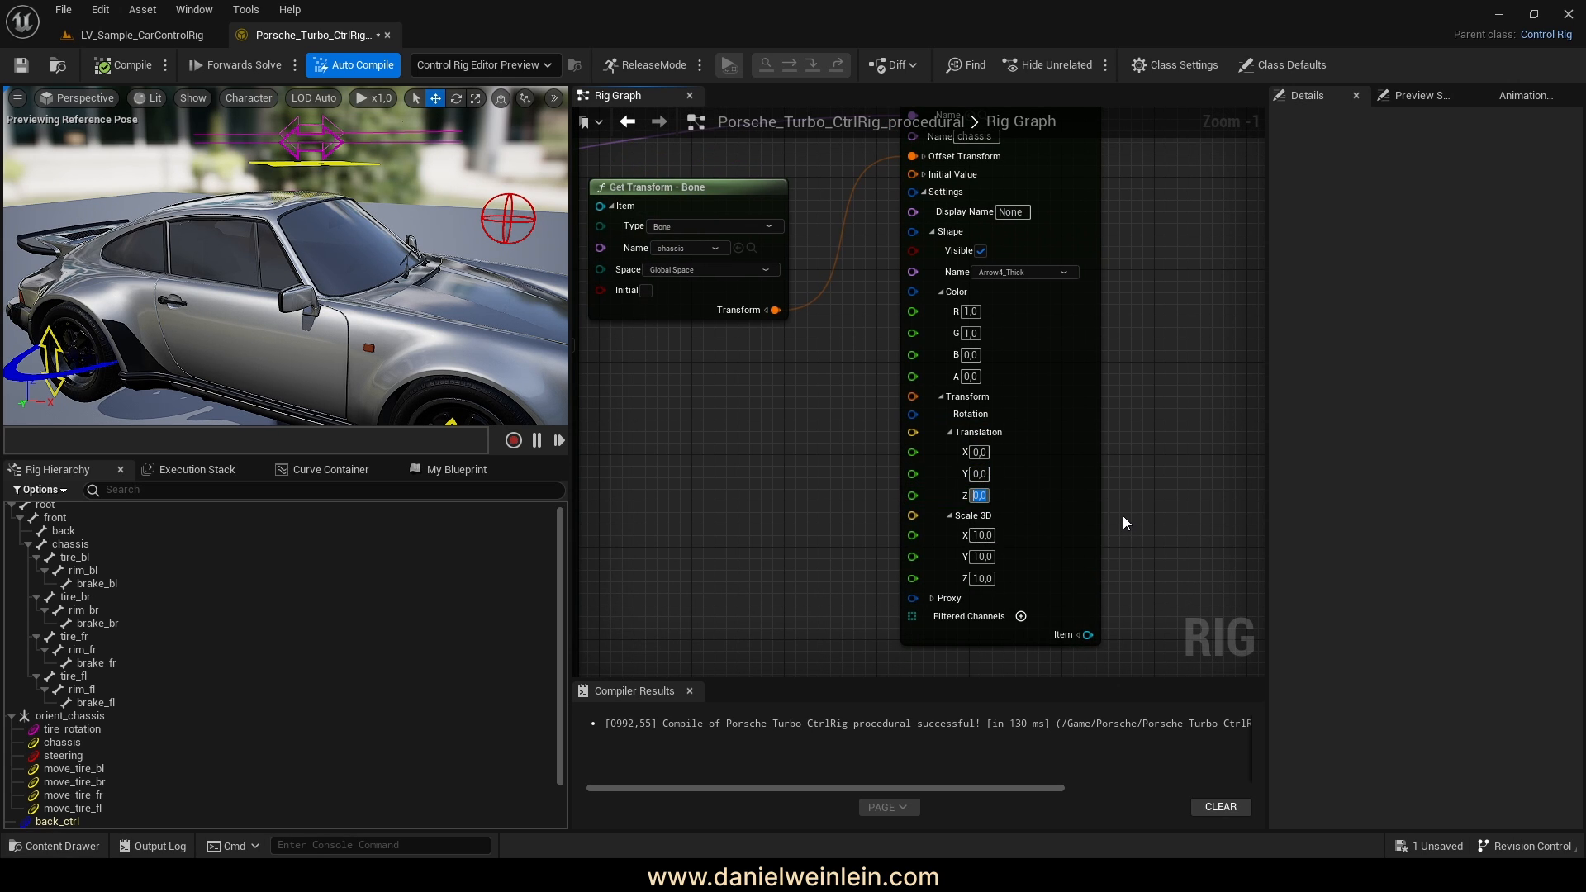
text(130)
key(Return)
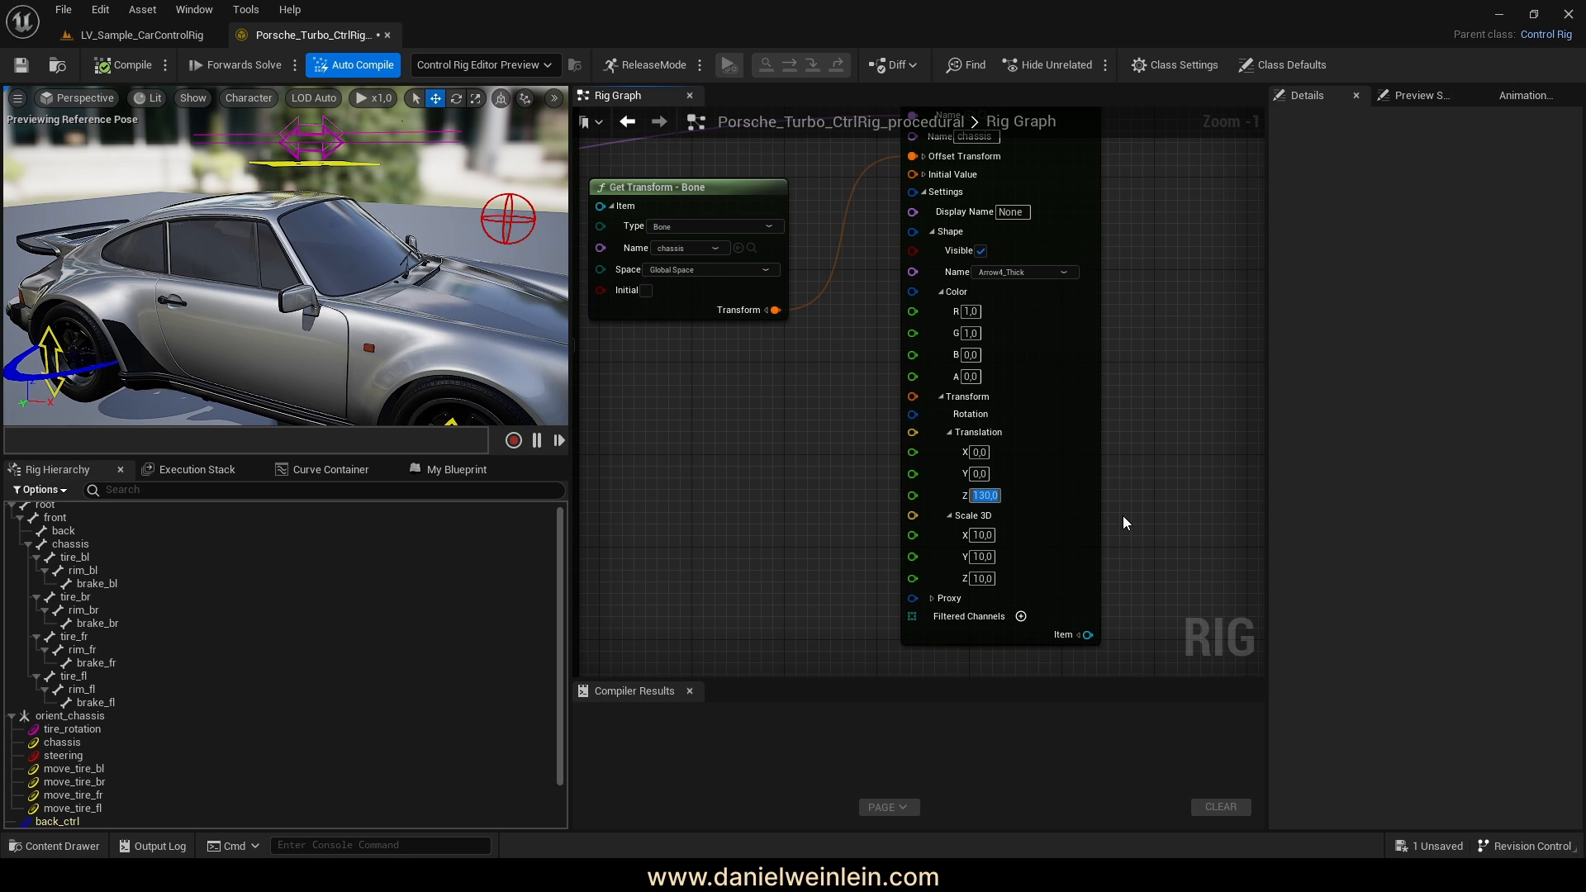
click(126, 71)
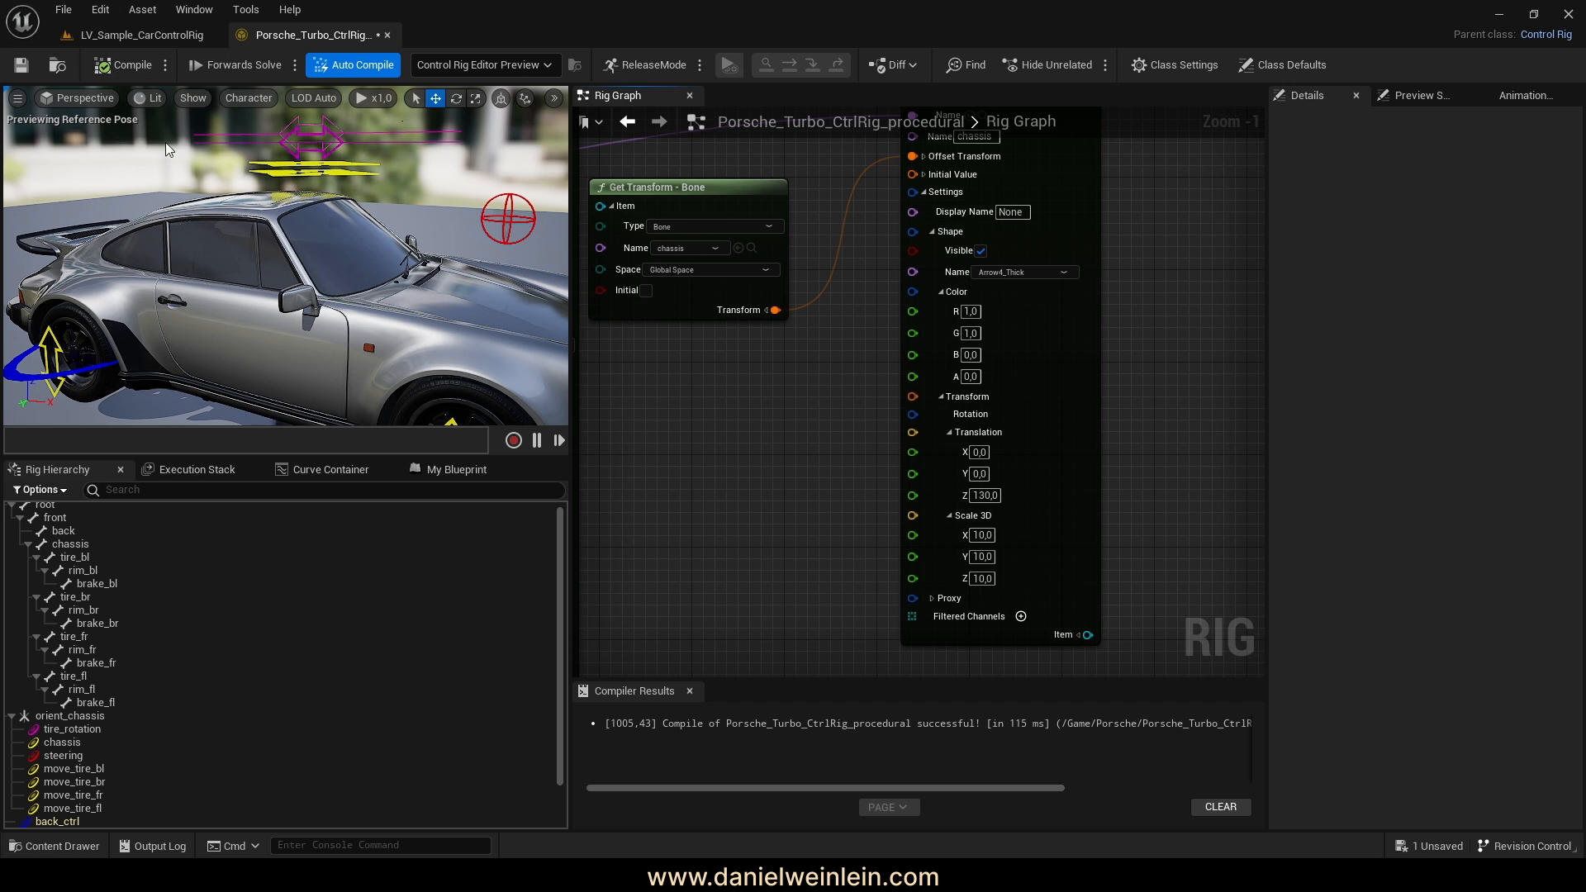
right_drag(285, 256, 371, 332)
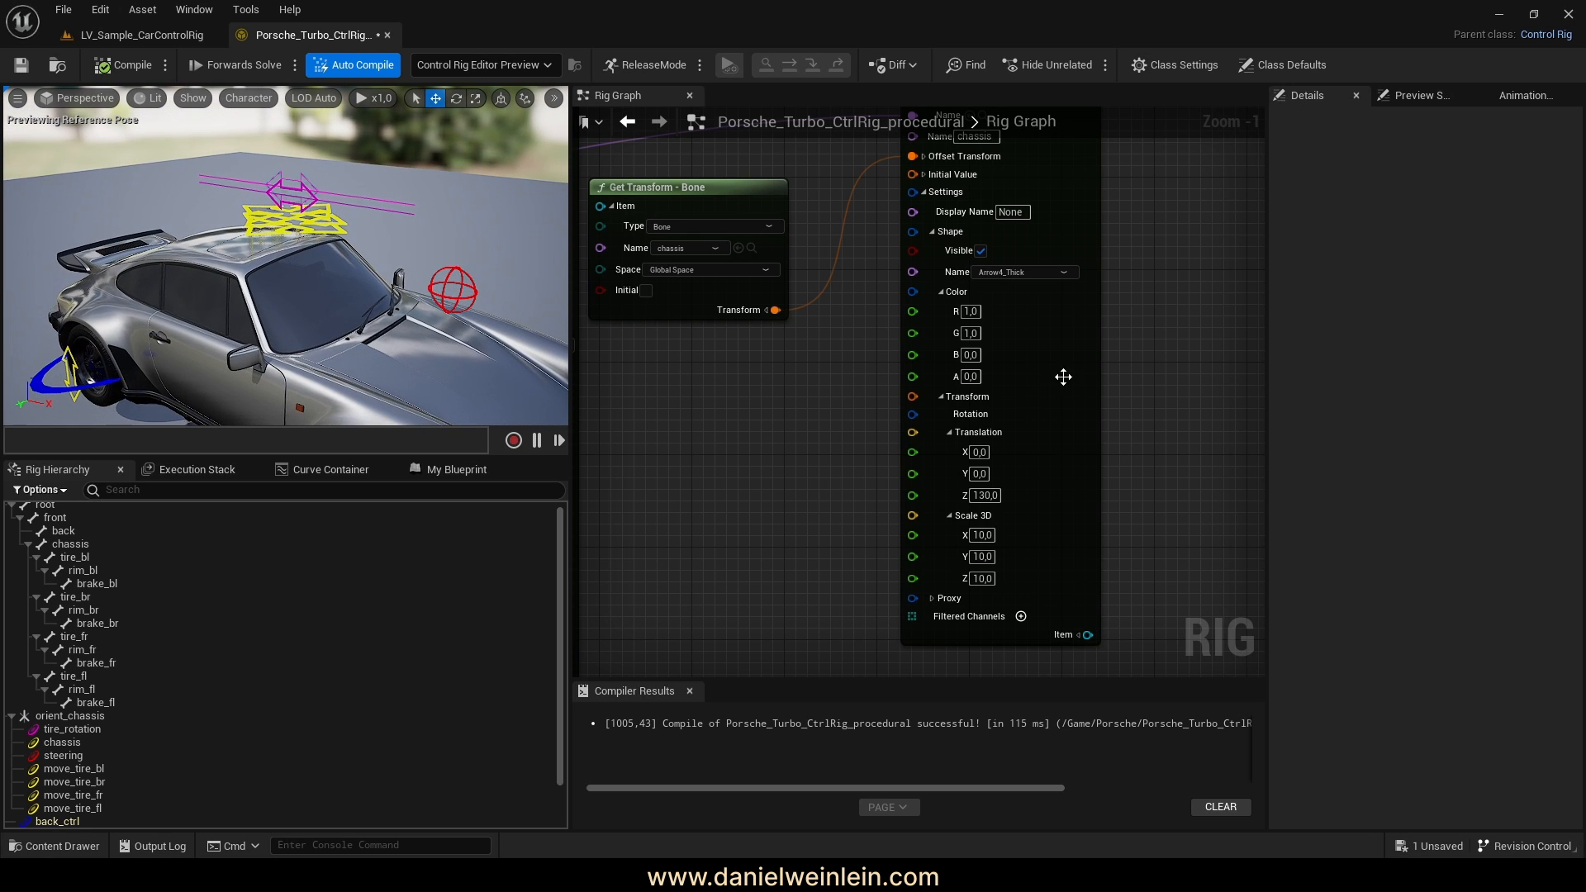
right_drag(1143, 310, 1112, 455)
right_drag(1066, 305, 1068, 227)
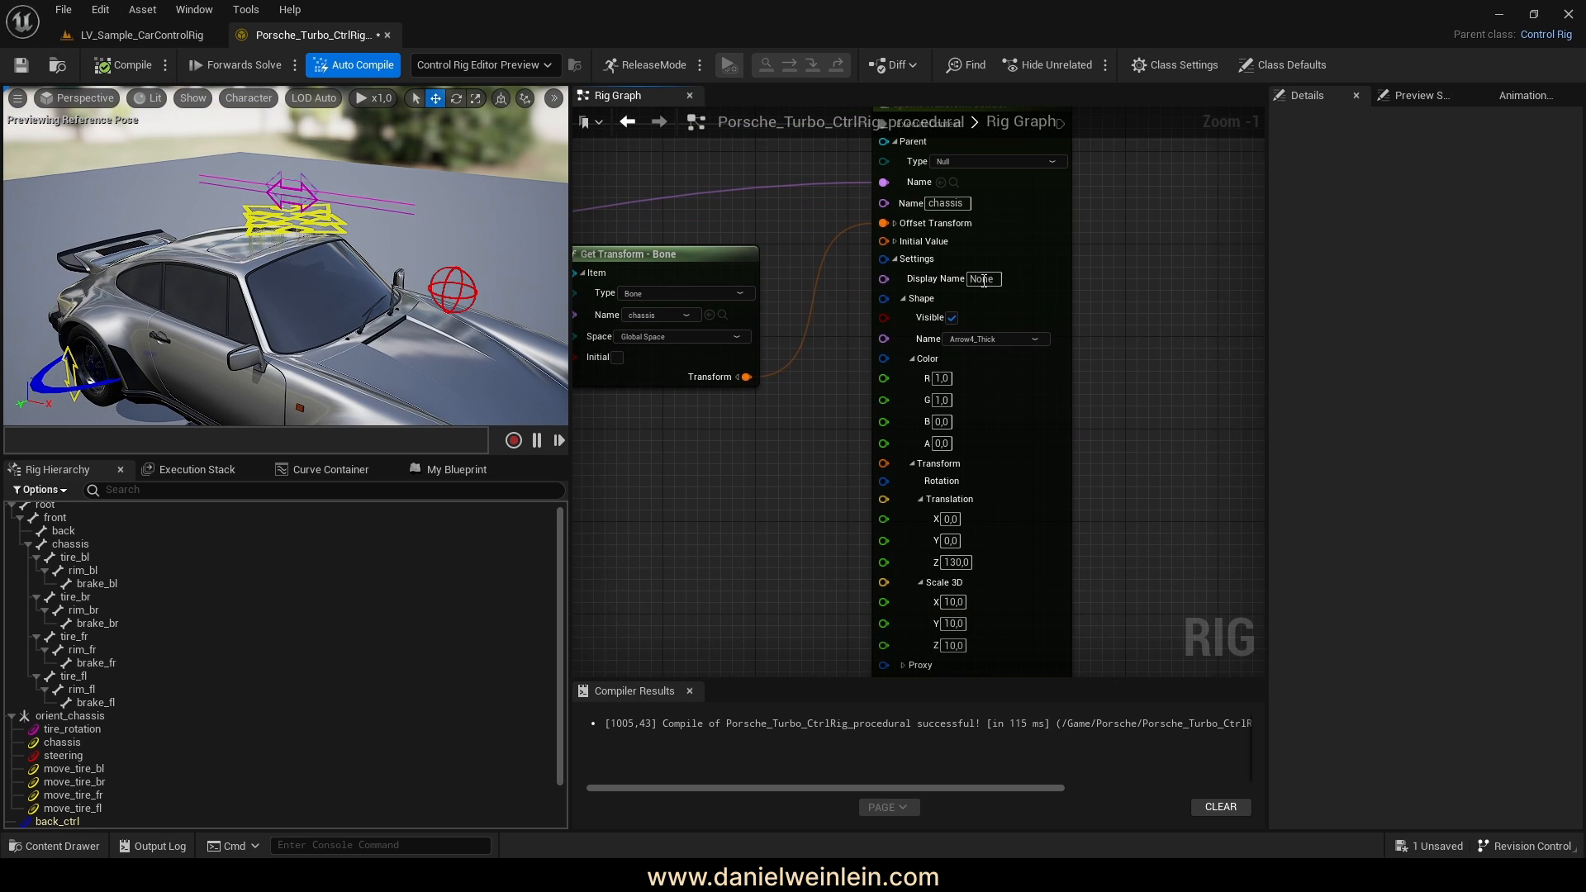
click(905, 297)
right_drag(1005, 380, 1004, 506)
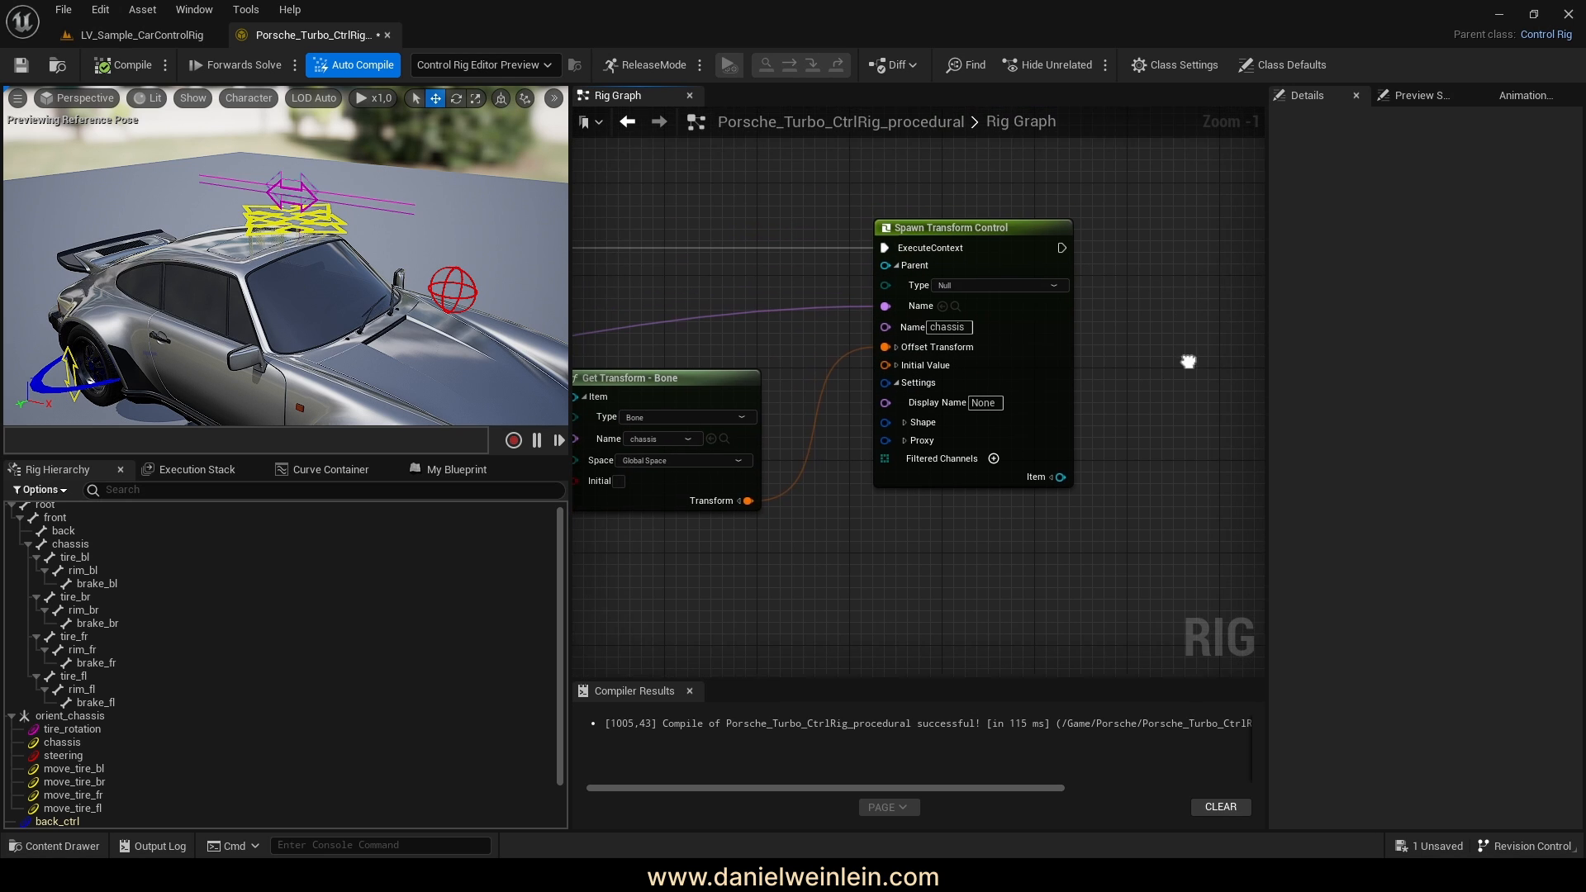
Make room after the chassis control and chain a new SpawnControl node from its execution output
drag(956, 234, 919, 232)
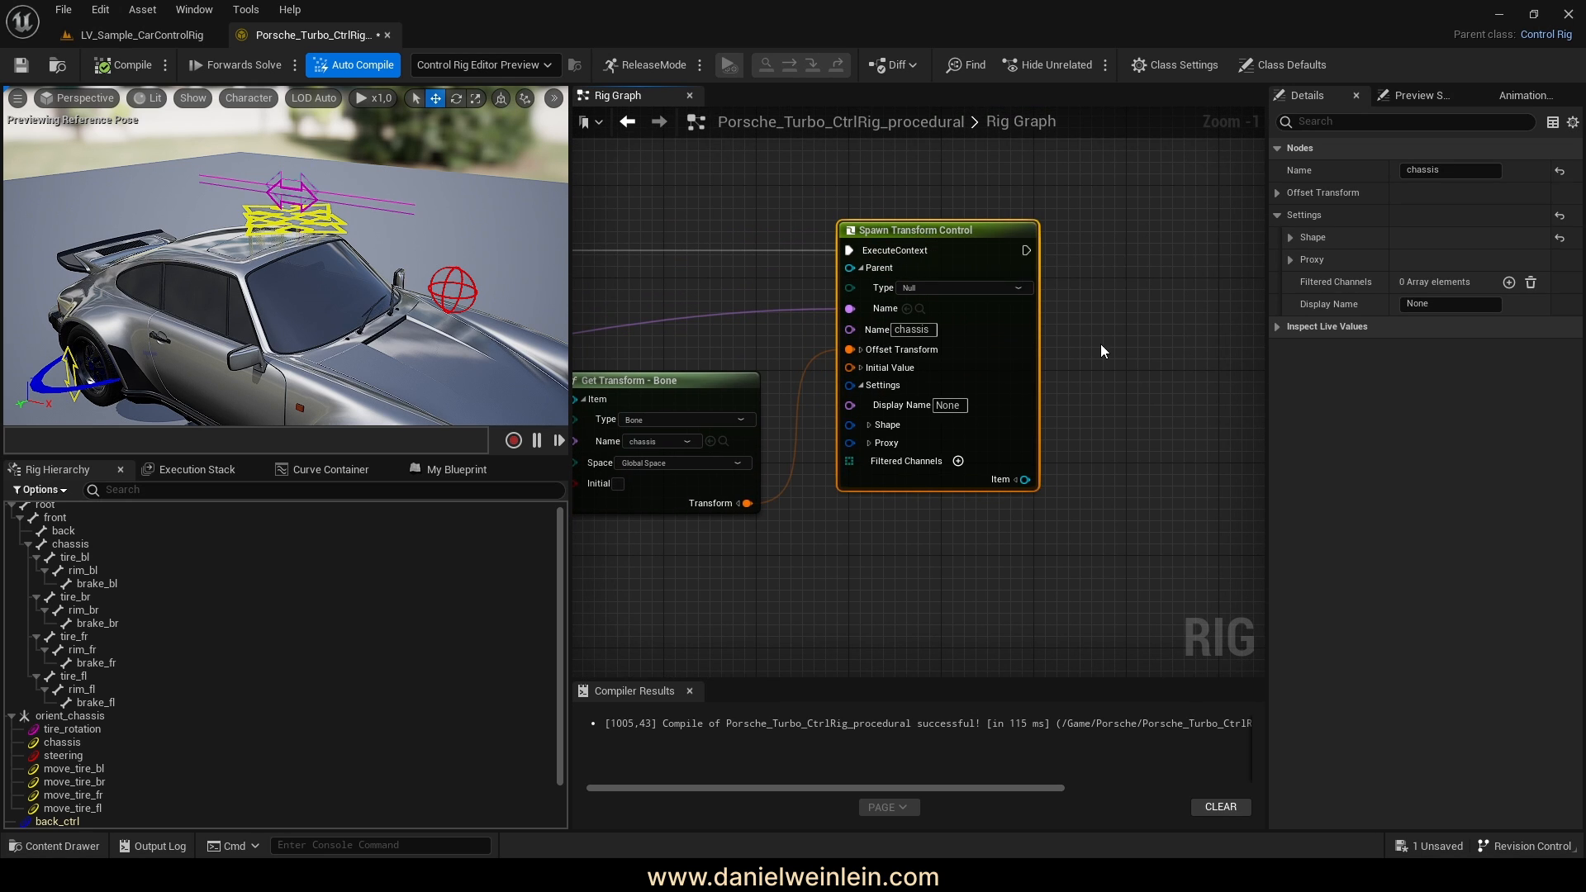
right_drag(980, 392, 1081, 369)
drag(768, 365, 791, 353)
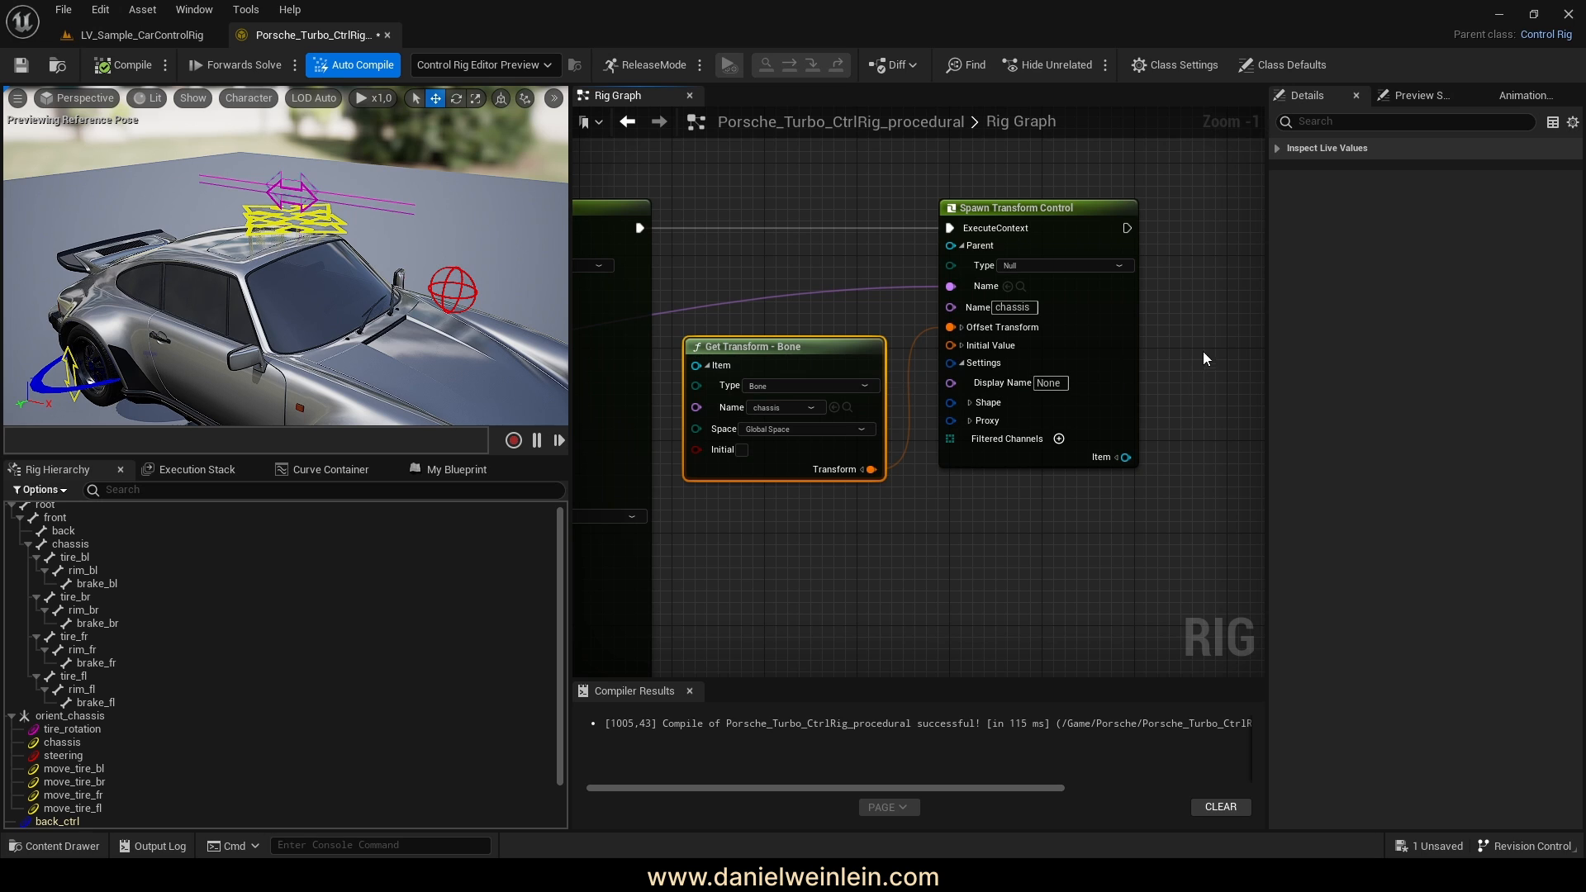
right_drag(1006, 295, 890, 309)
right_drag(1086, 361, 955, 330)
scroll(122, 687, down, 2)
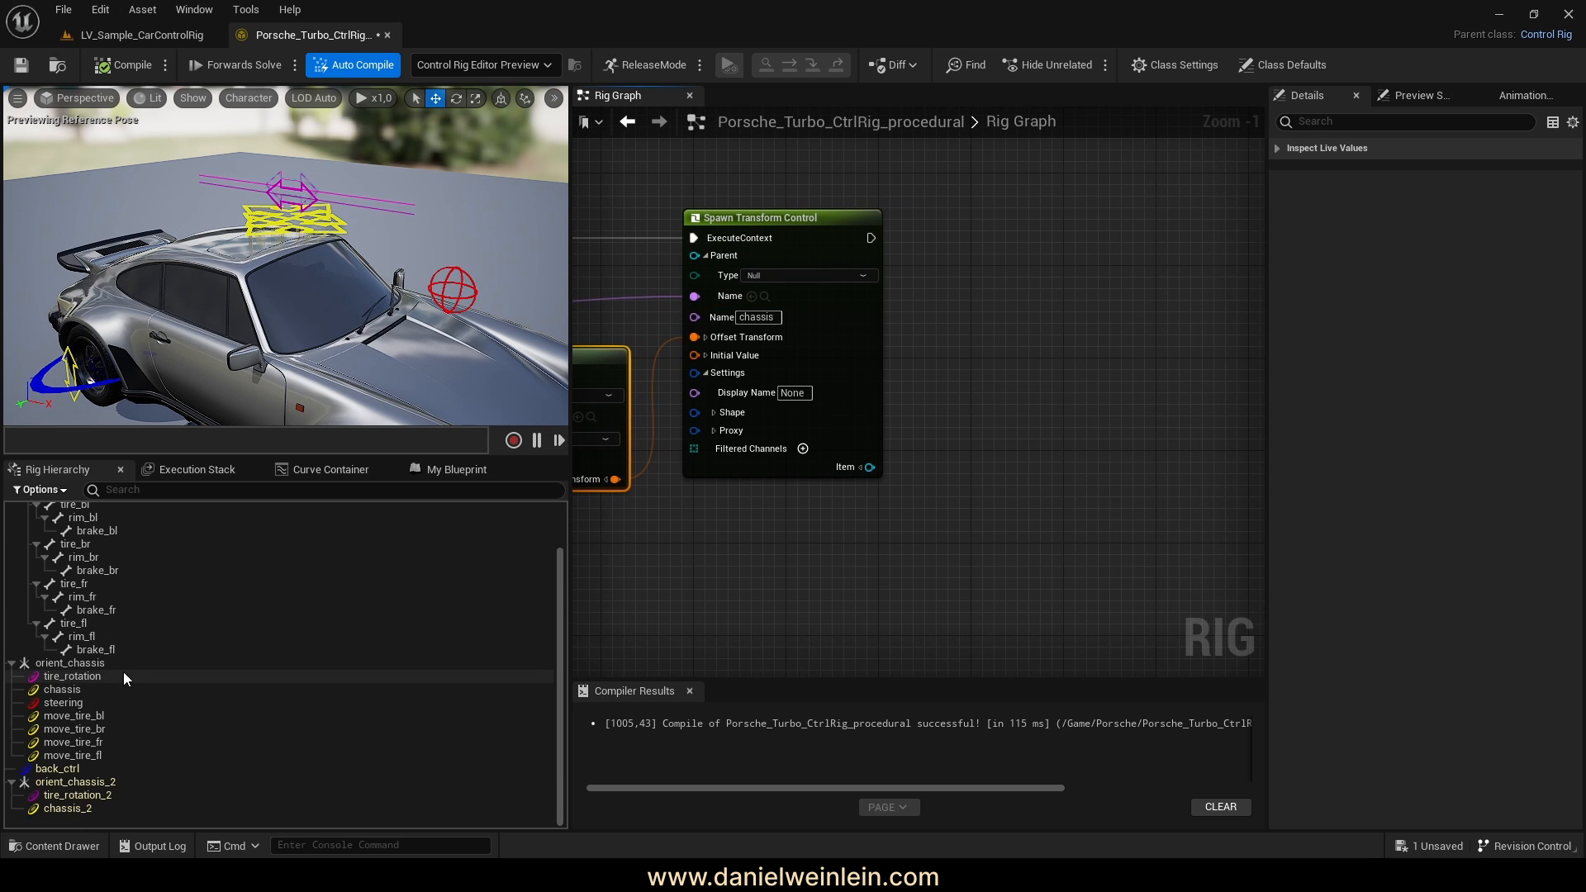
right_drag(935, 316, 844, 335)
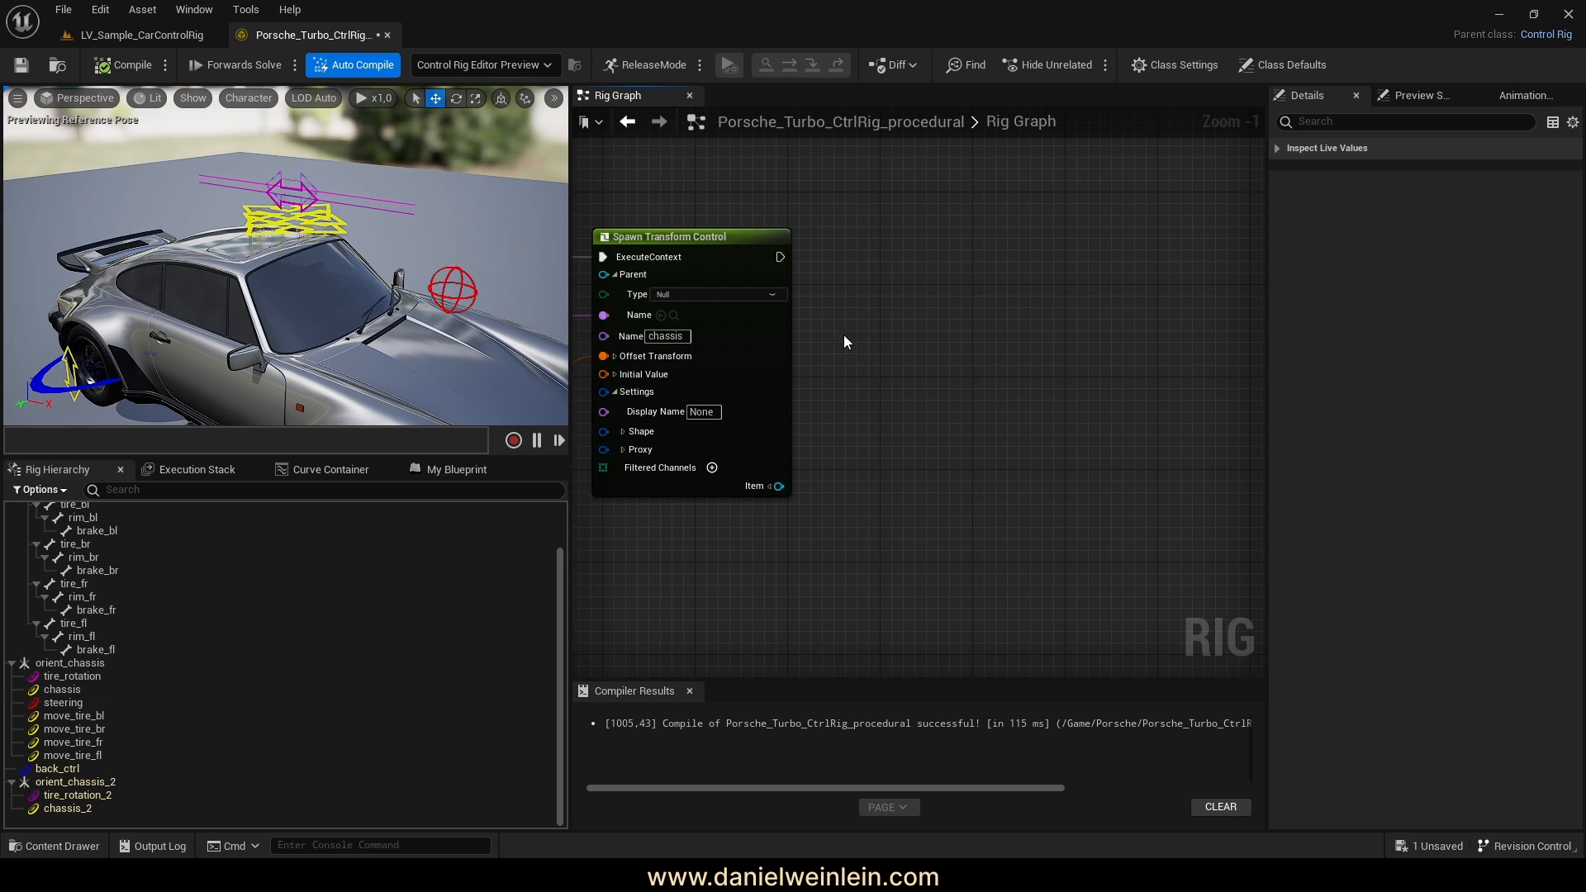
drag(780, 257, 860, 314)
text(sp)
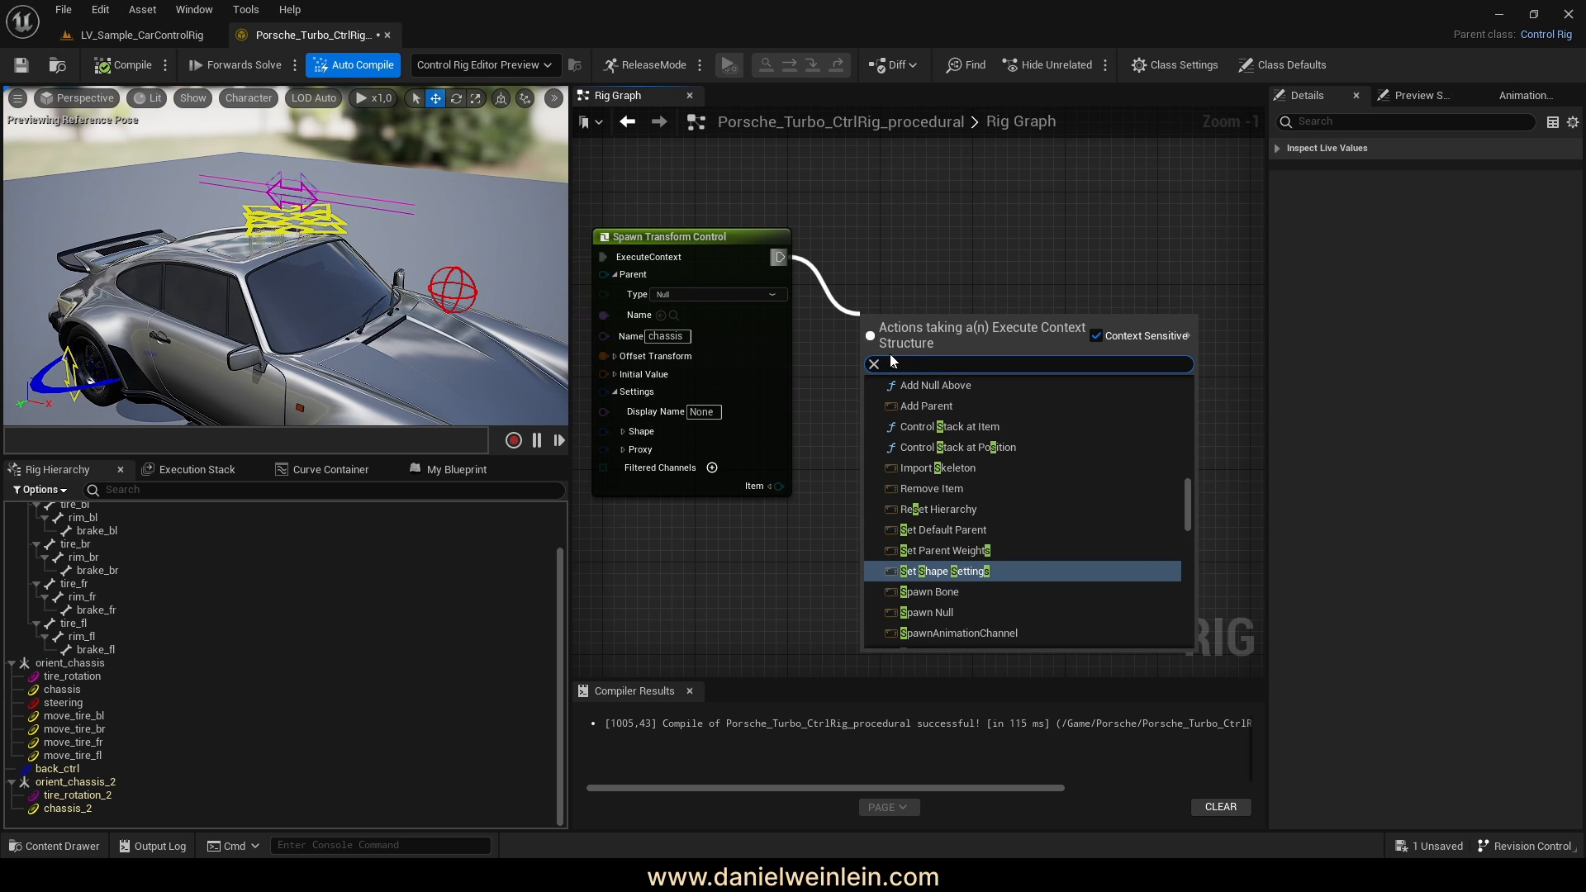
text(aw)
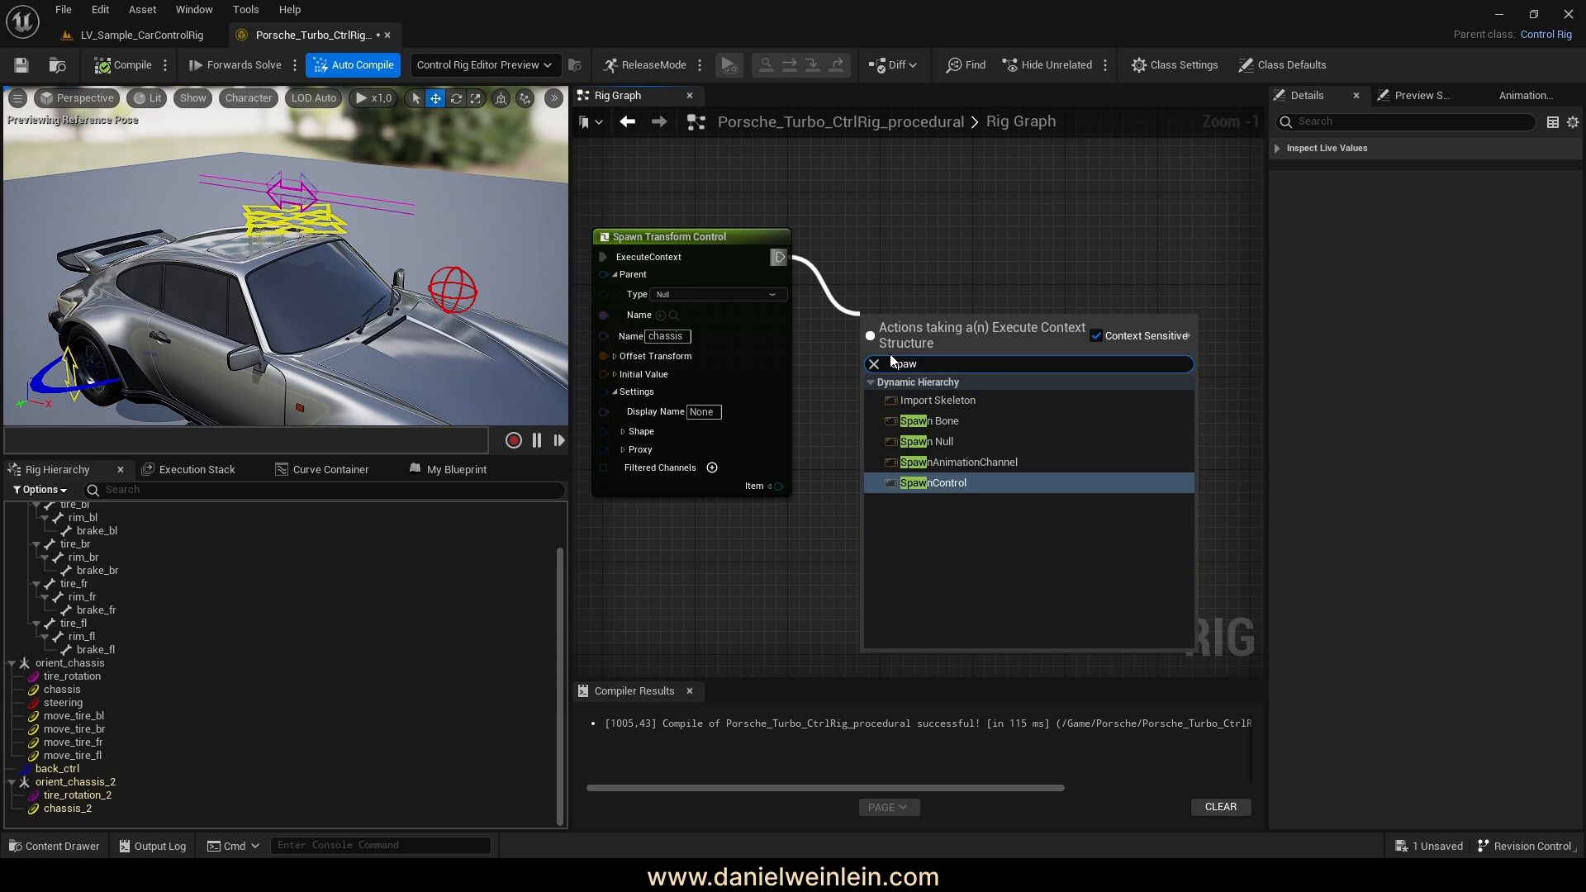
click(961, 483)
drag(937, 309, 1019, 243)
Make the new SpawnControl a Rotator control named steering
click(453, 312)
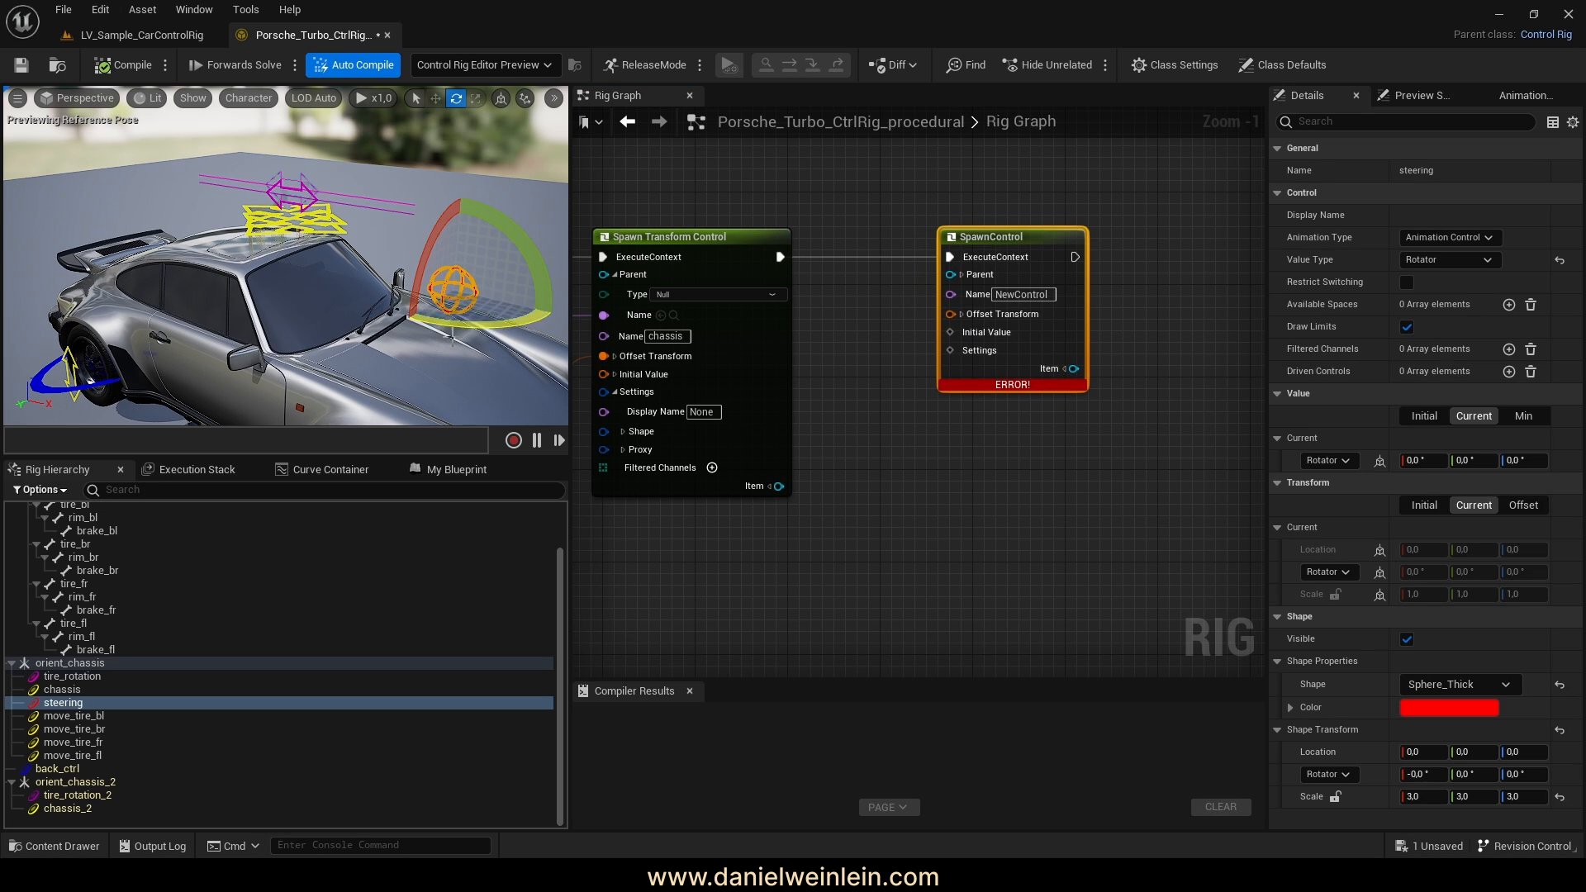
right_drag(461, 348, 505, 356)
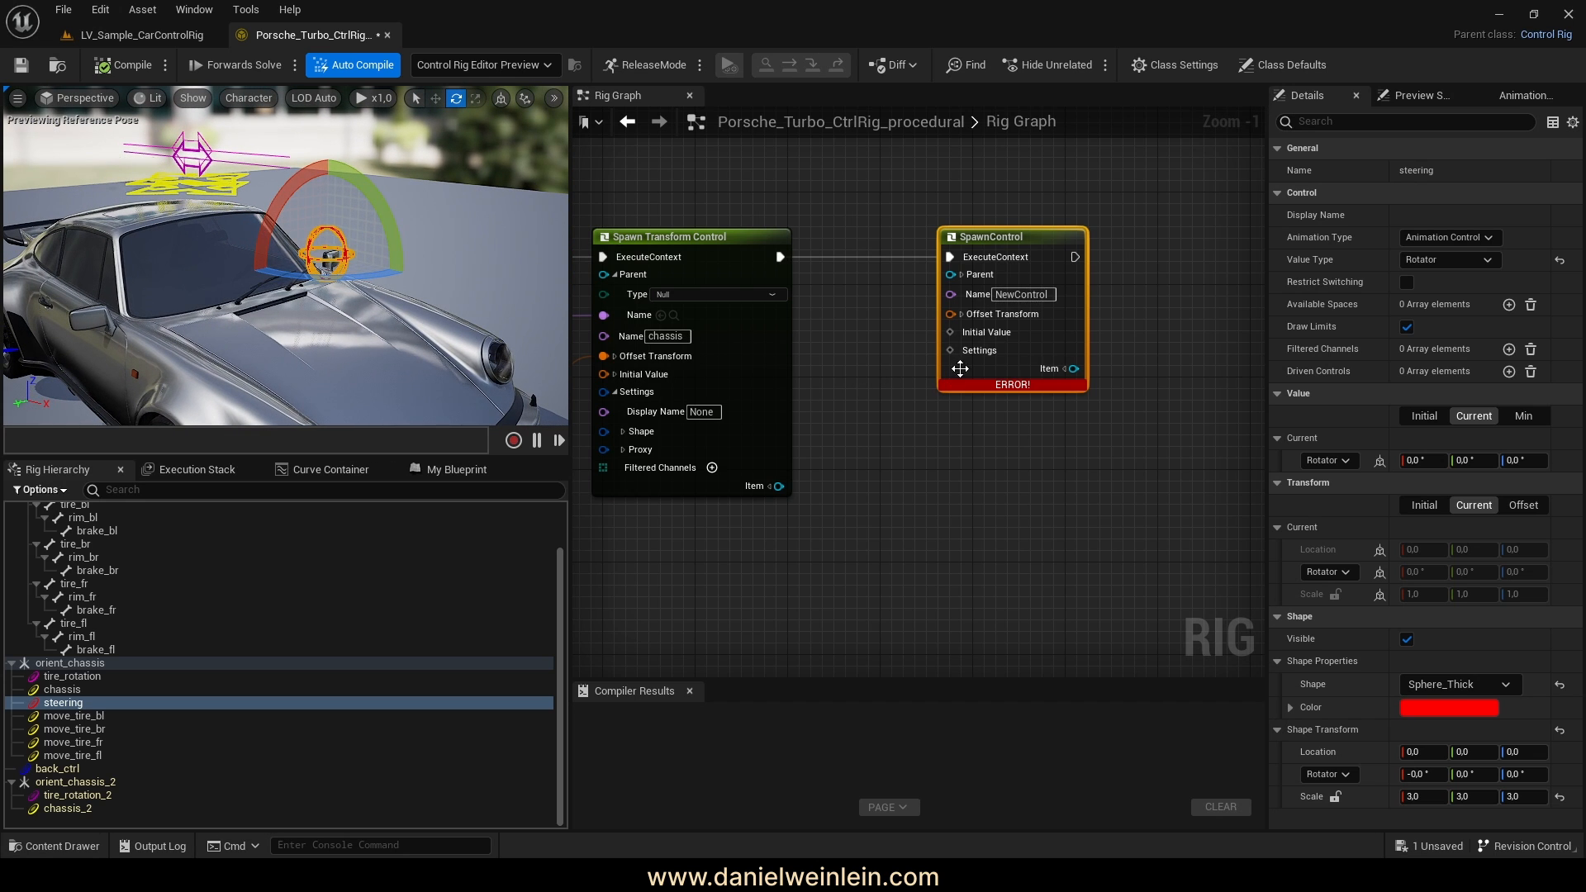
click(967, 355)
right_click(971, 360)
click(1009, 408)
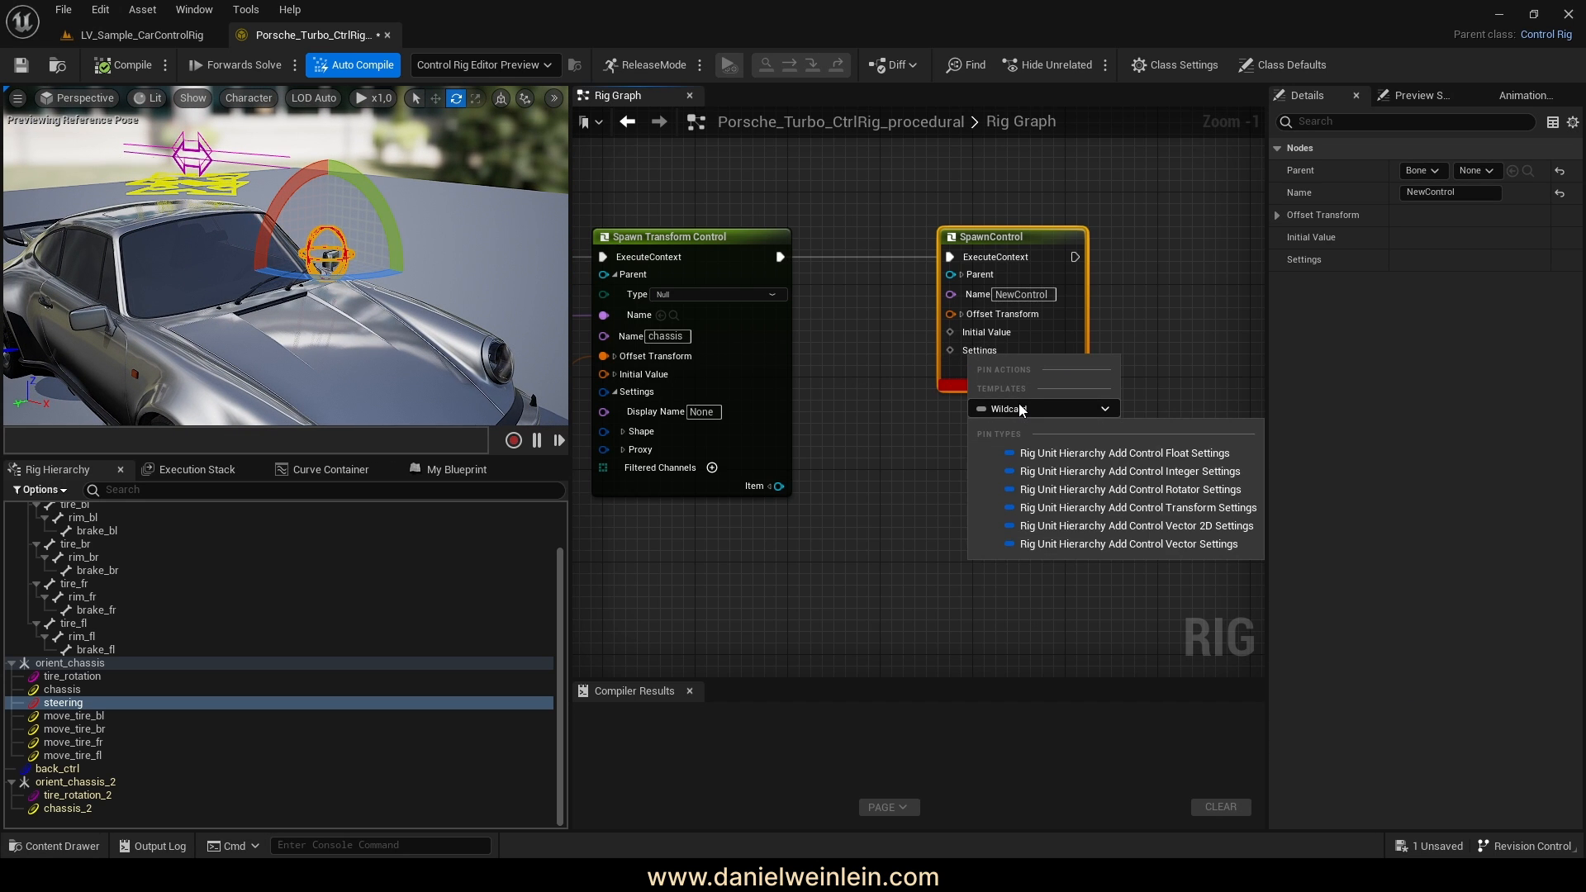
click(1192, 491)
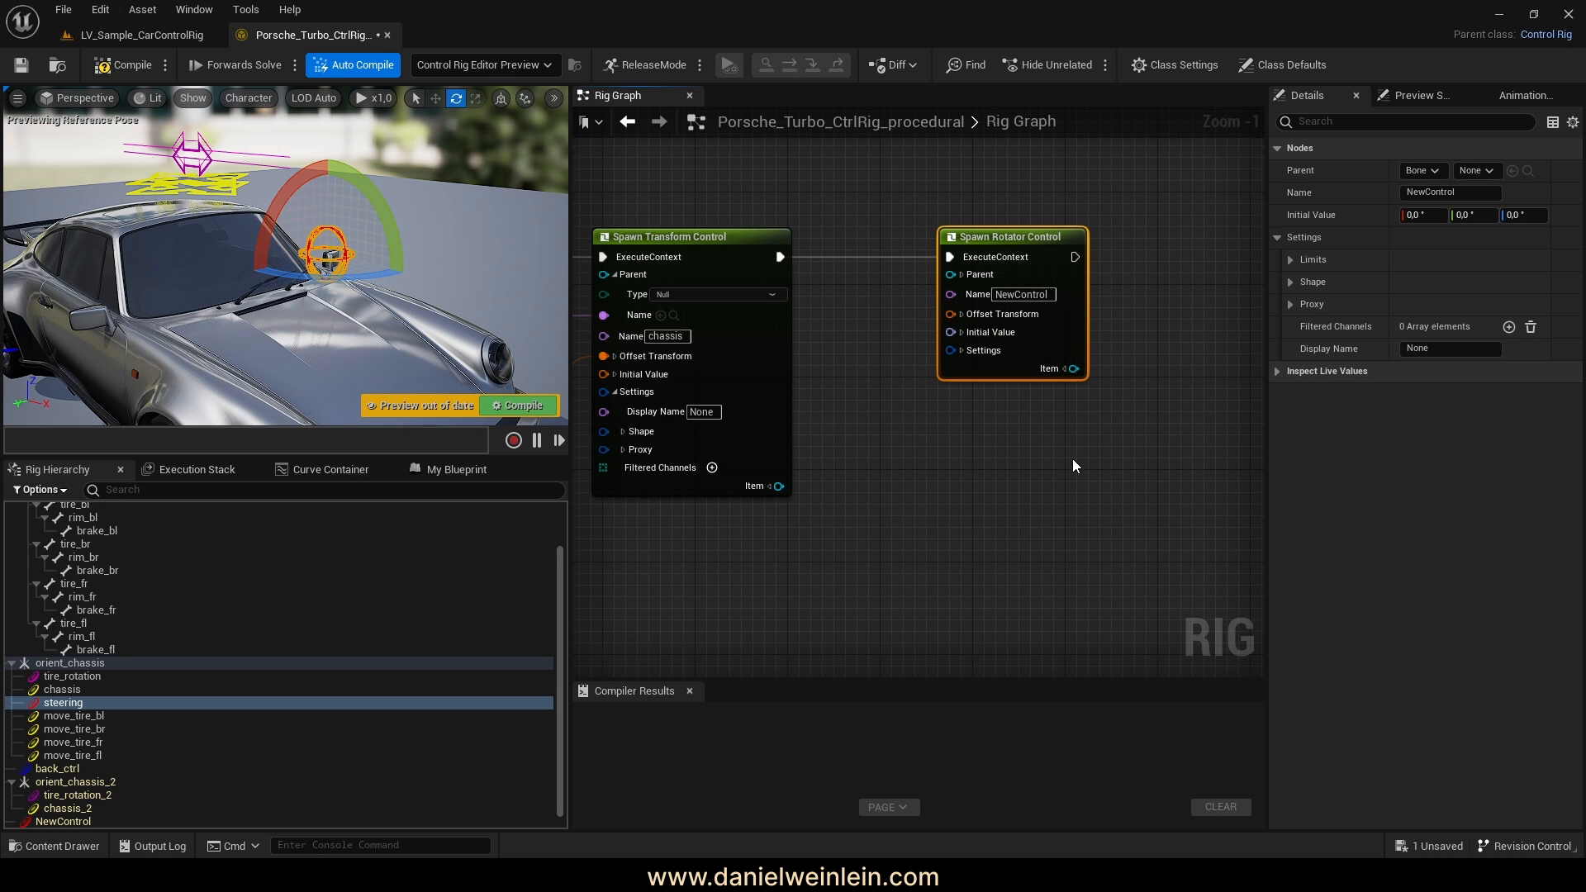
click(1031, 296)
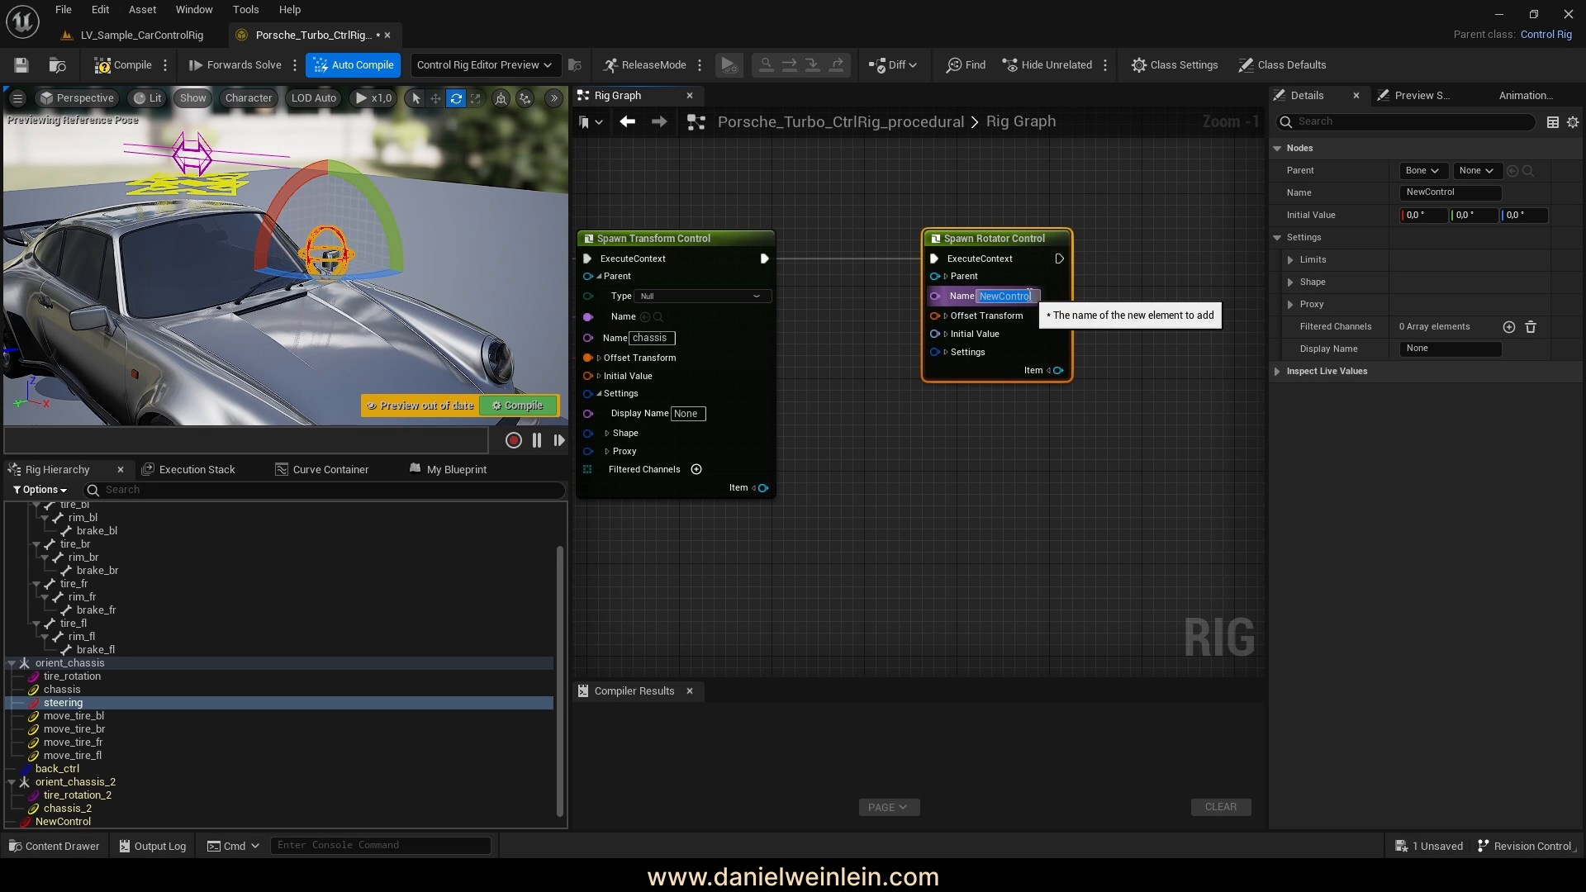
text(stee)
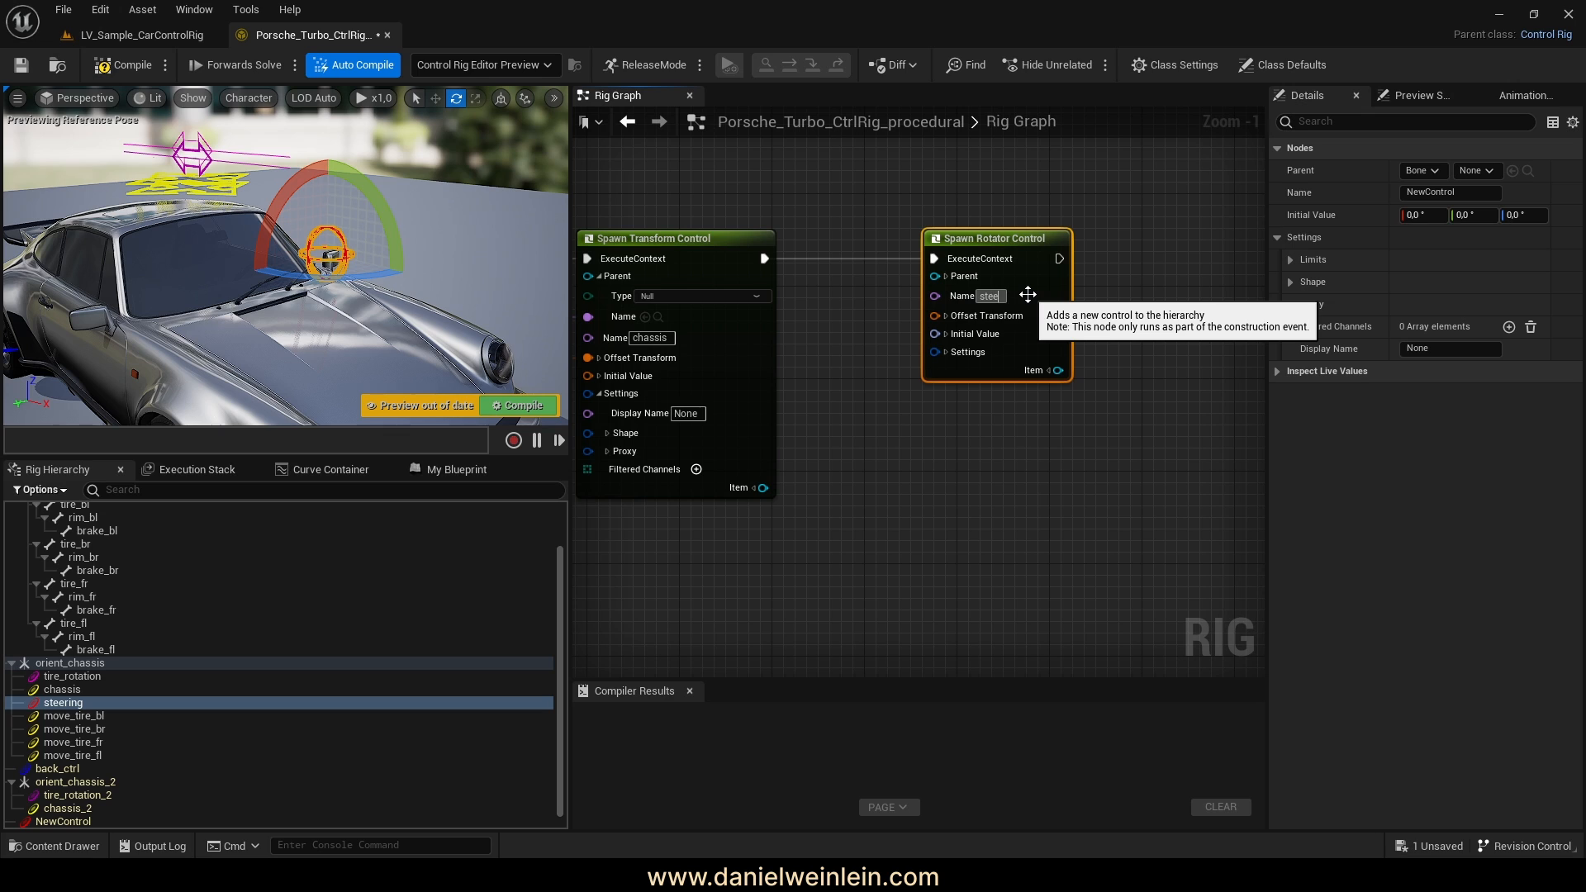
text(ring)
key(Return)
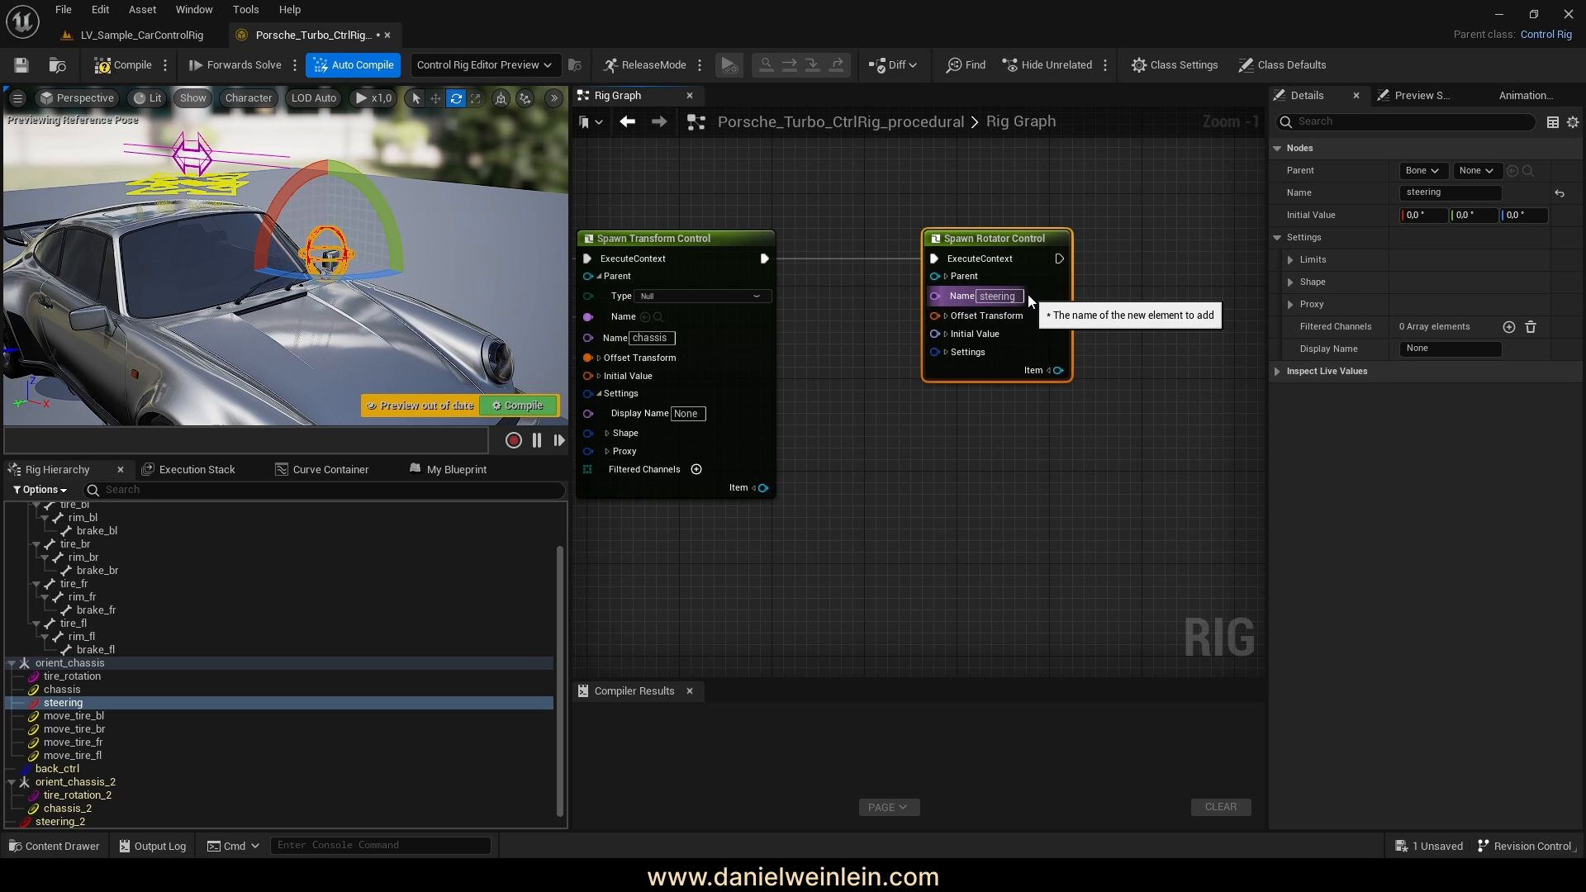
Set the steering control's parent type to Null and wire Spawn Null's Name into Parent Name
click(946, 276)
drag(967, 239, 990, 240)
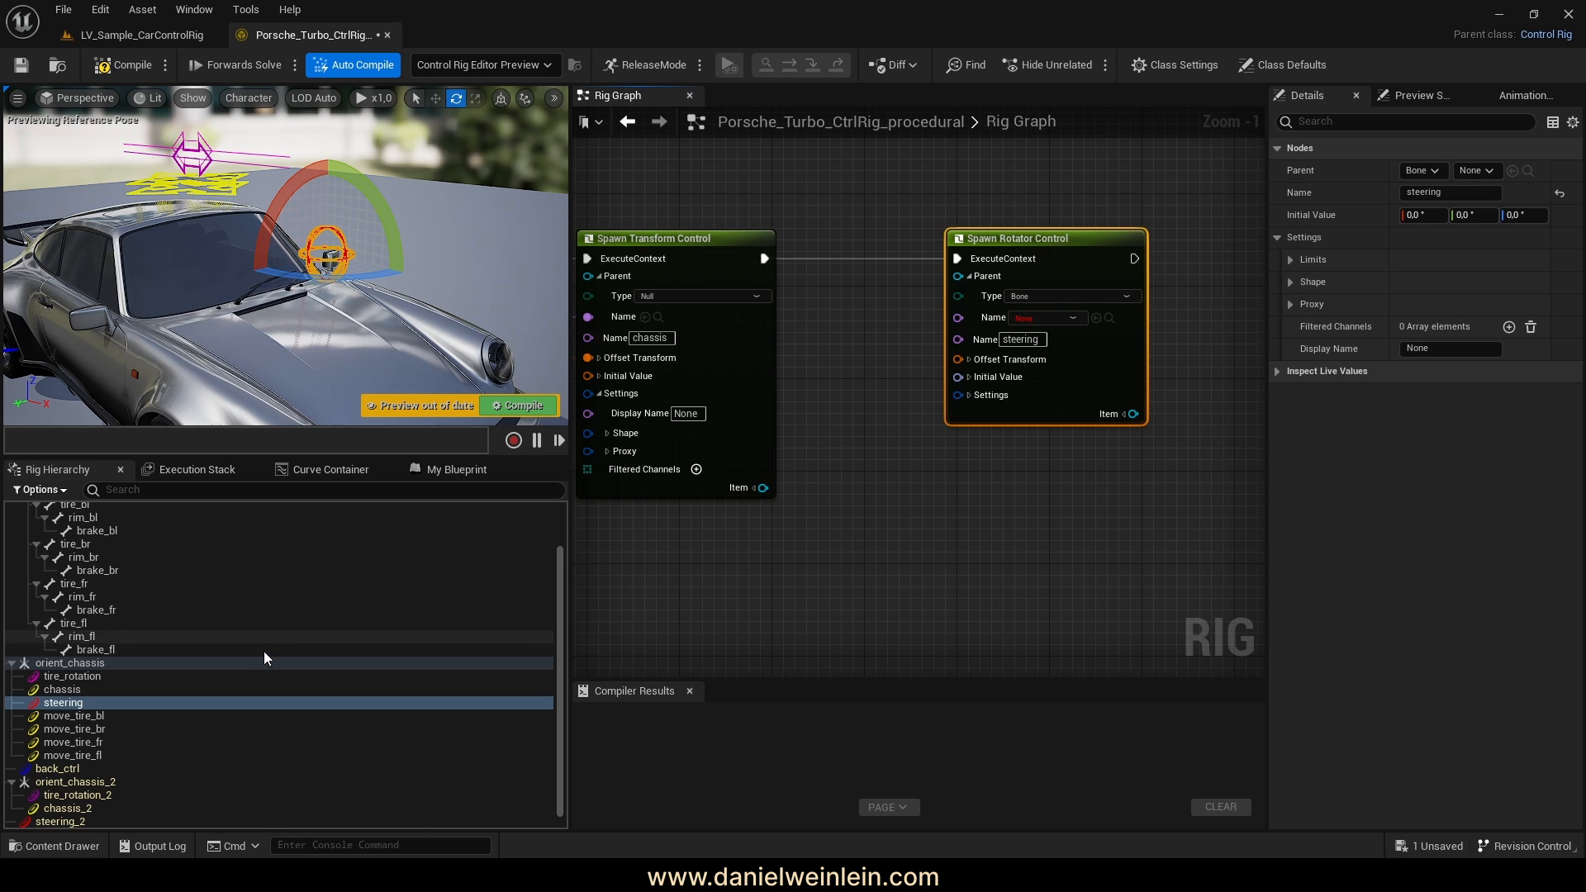
scroll(265, 659, down, 1)
right_drag(1015, 474, 1094, 483)
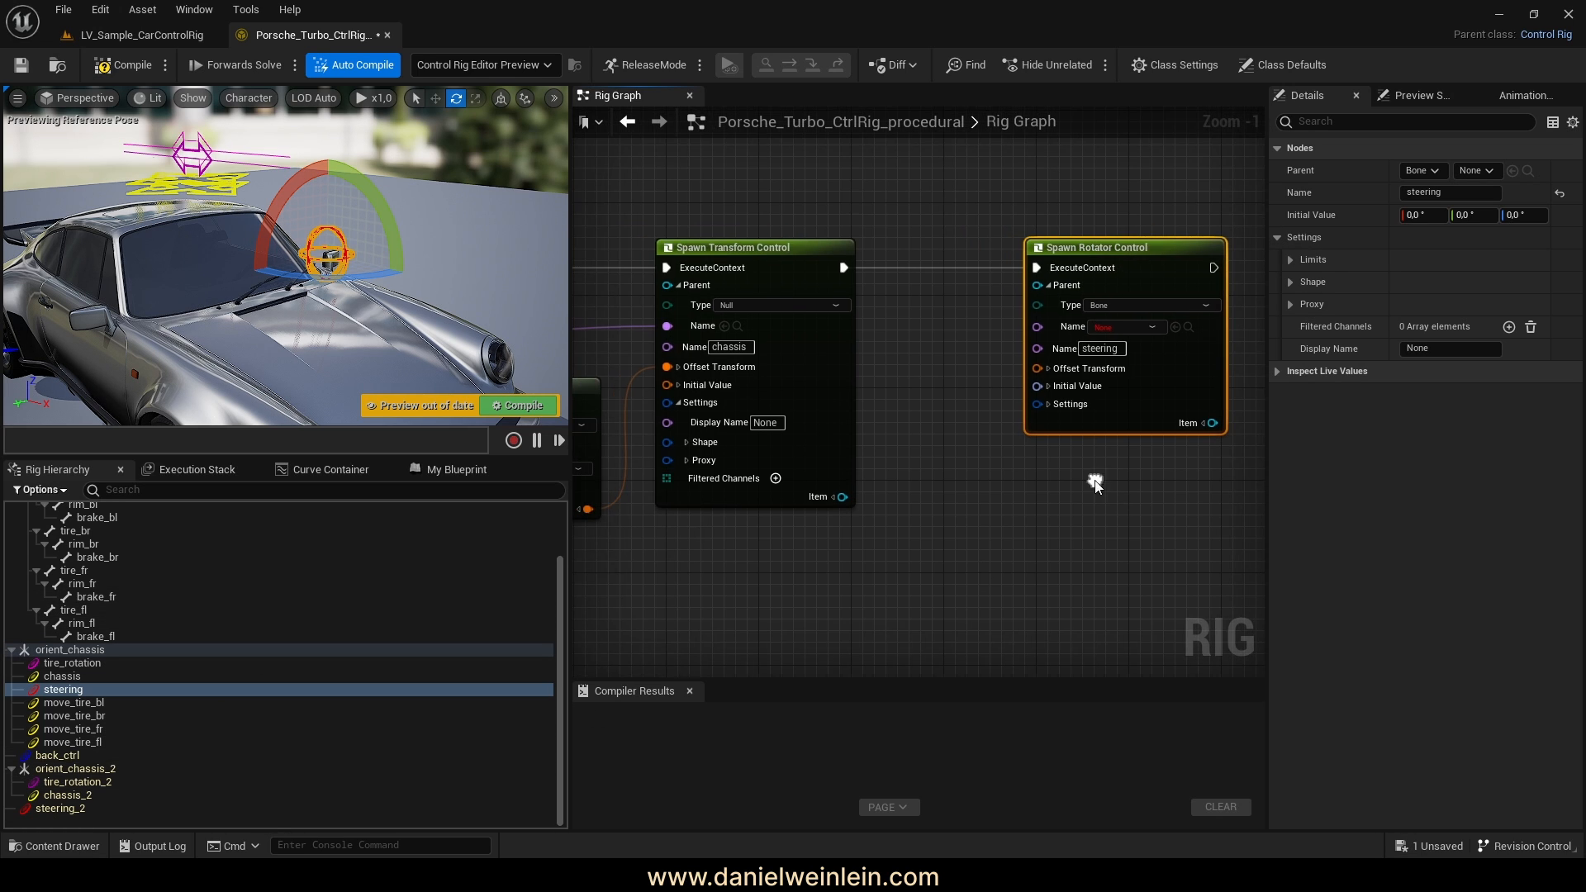
click(1131, 308)
click(1103, 339)
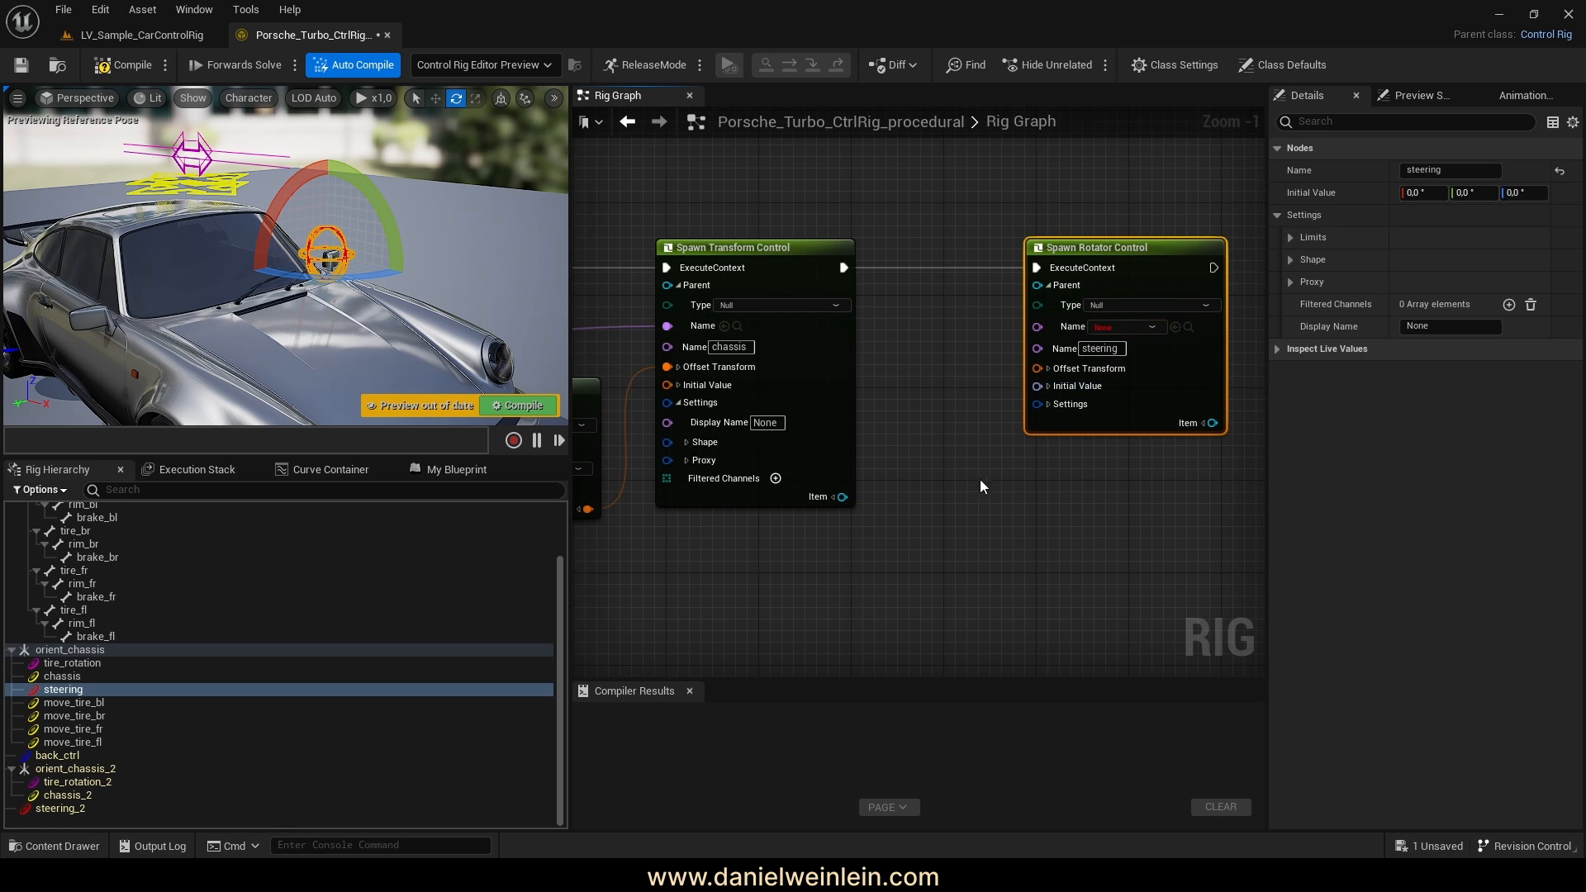
scroll(1102, 347, down, 3)
drag(1101, 359, 887, 424)
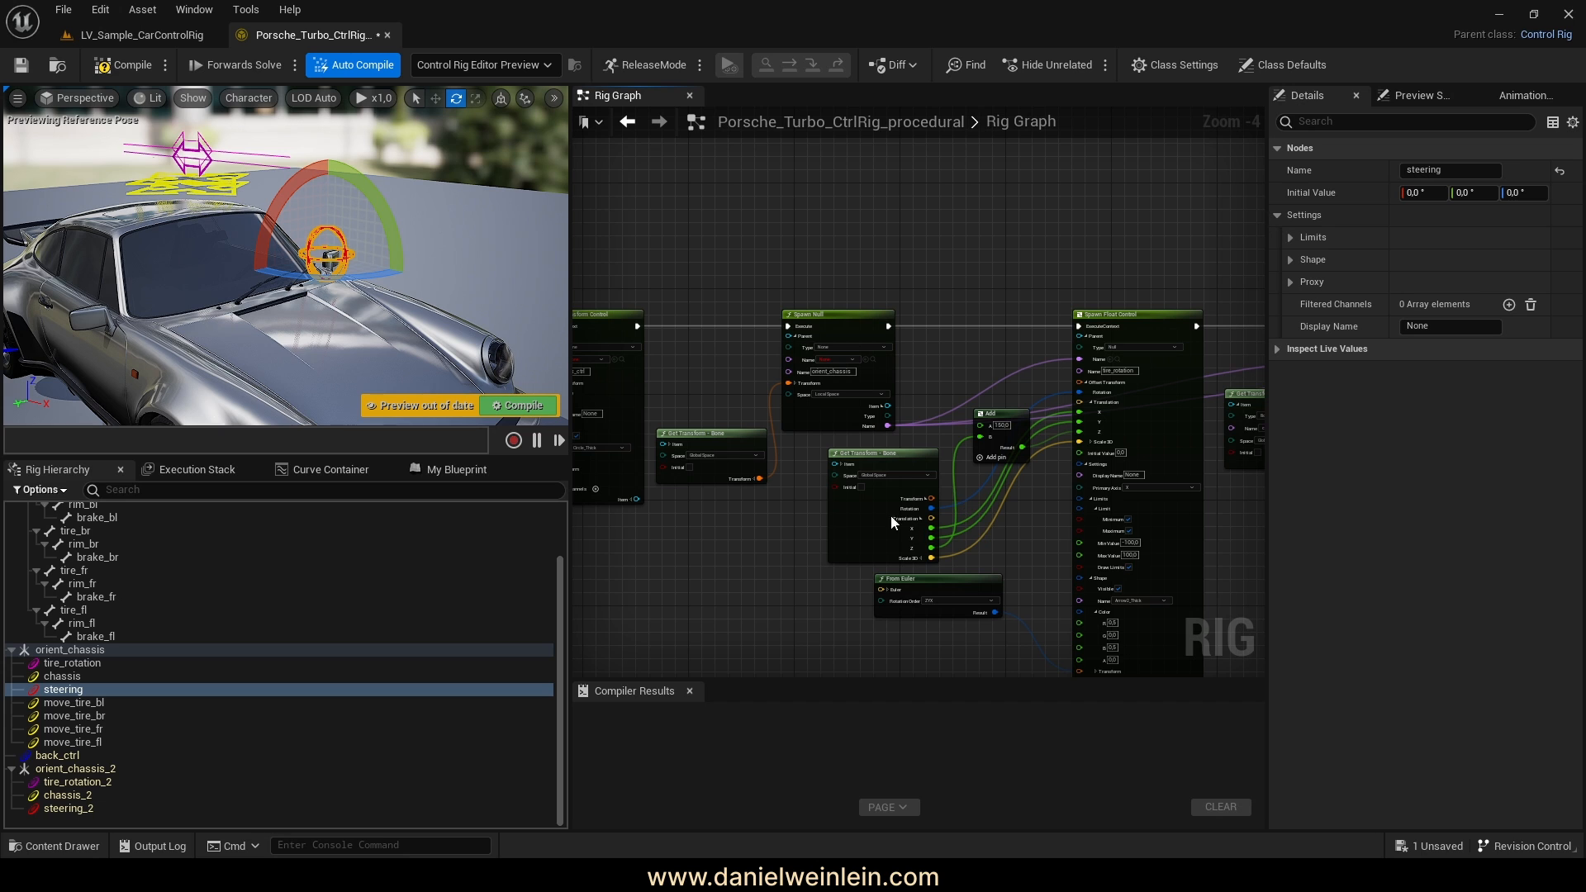
right_drag(936, 544, 749, 564)
scroll(1033, 372, up, 4)
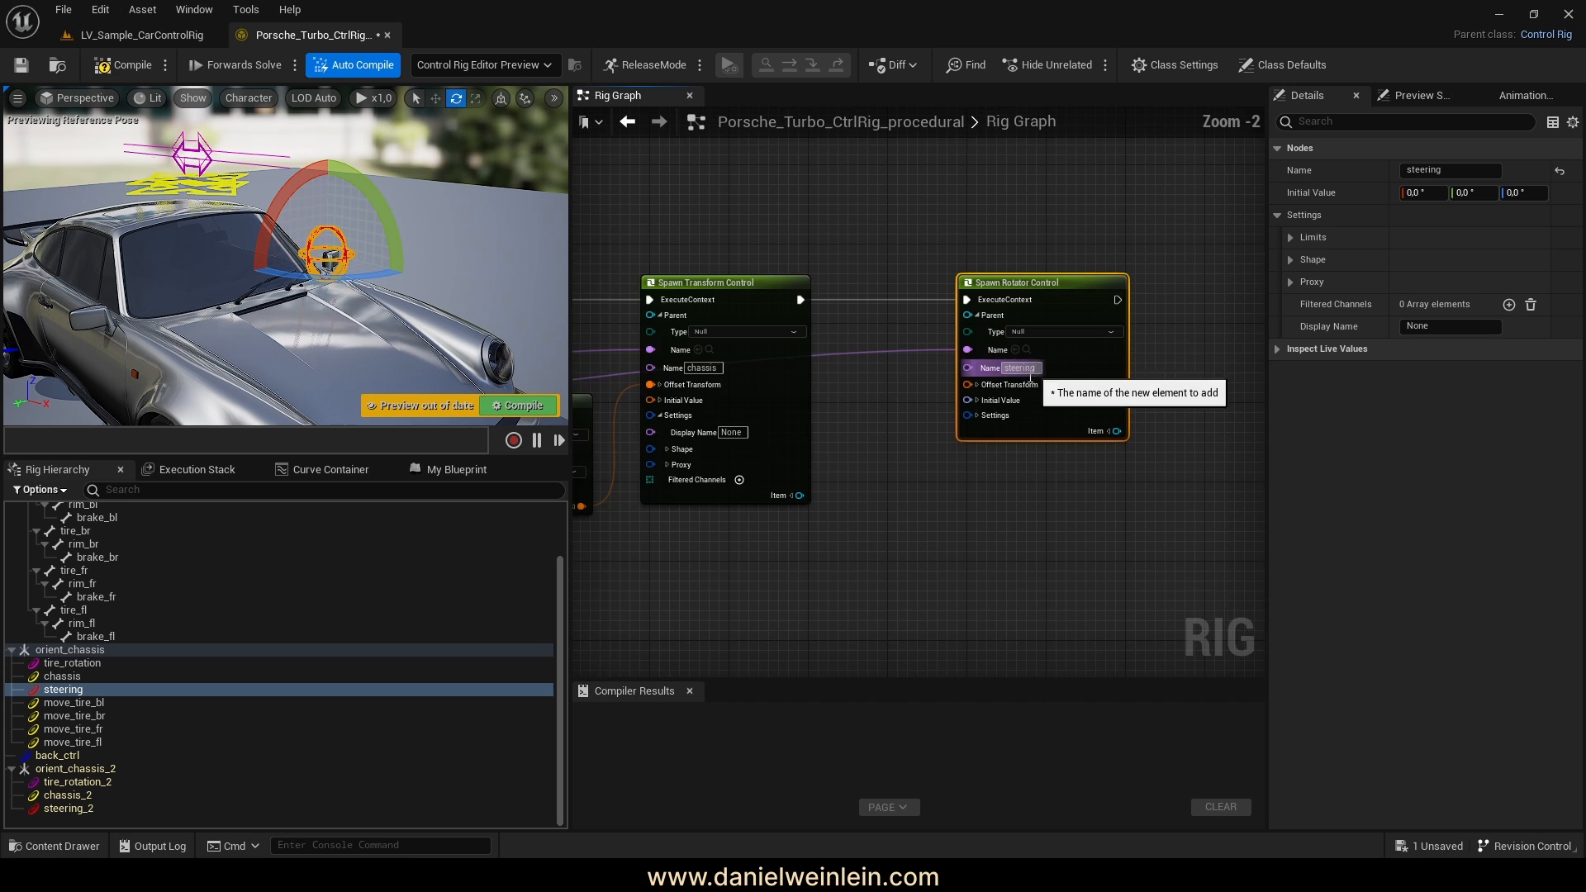
scroll(175, 613, up, 3)
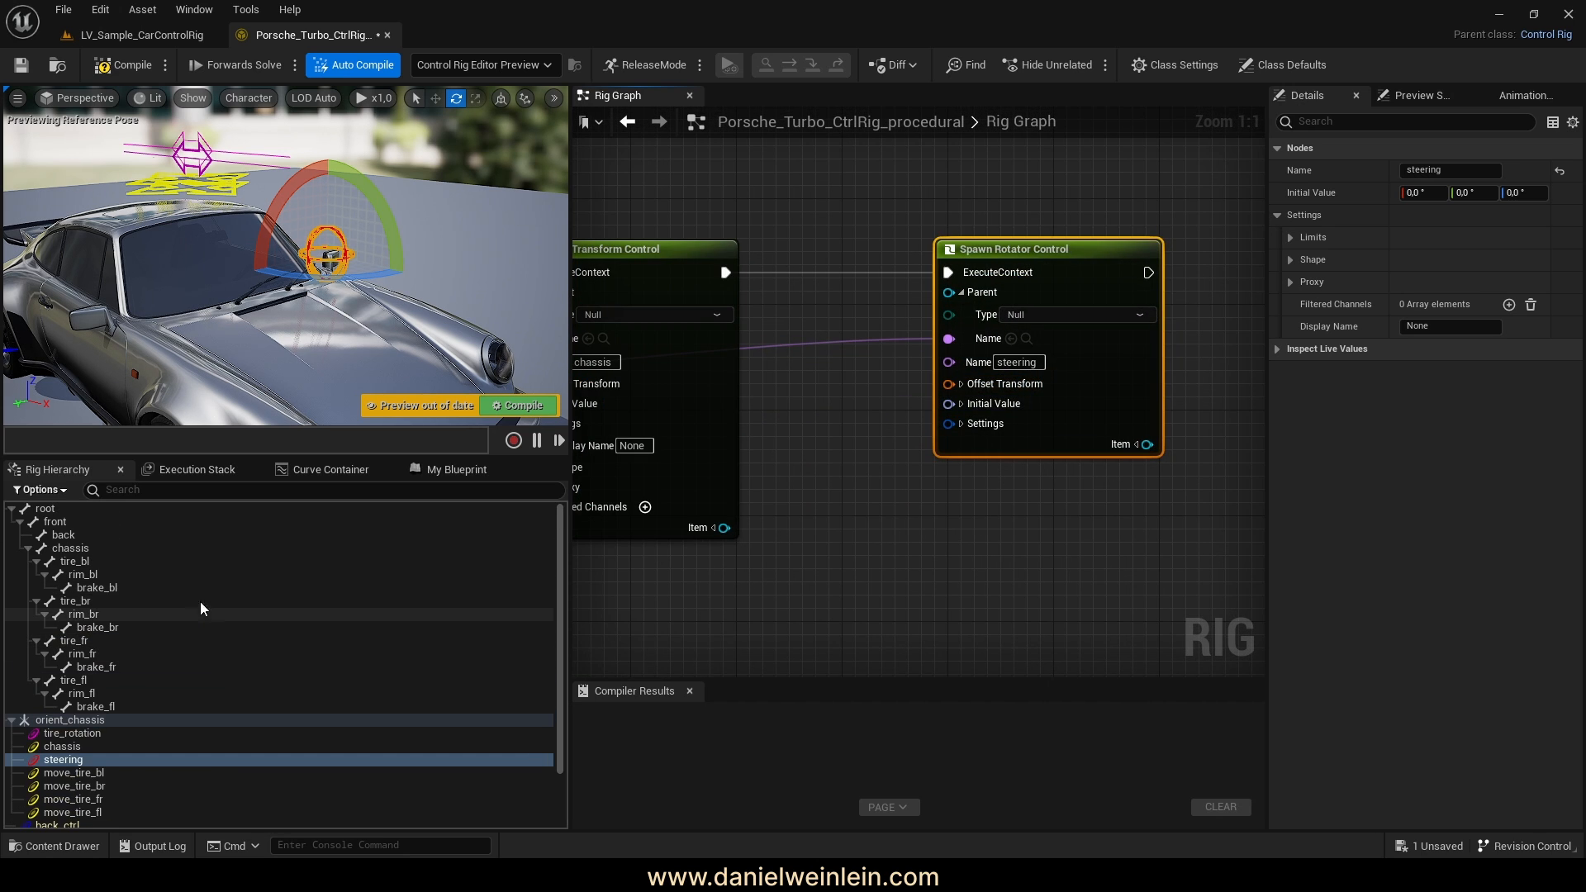
mouse_move(248, 331)
right_down()
mouse_move(276, 351)
mouse_move(291, 324)
mouse_move(268, 309)
right_up()
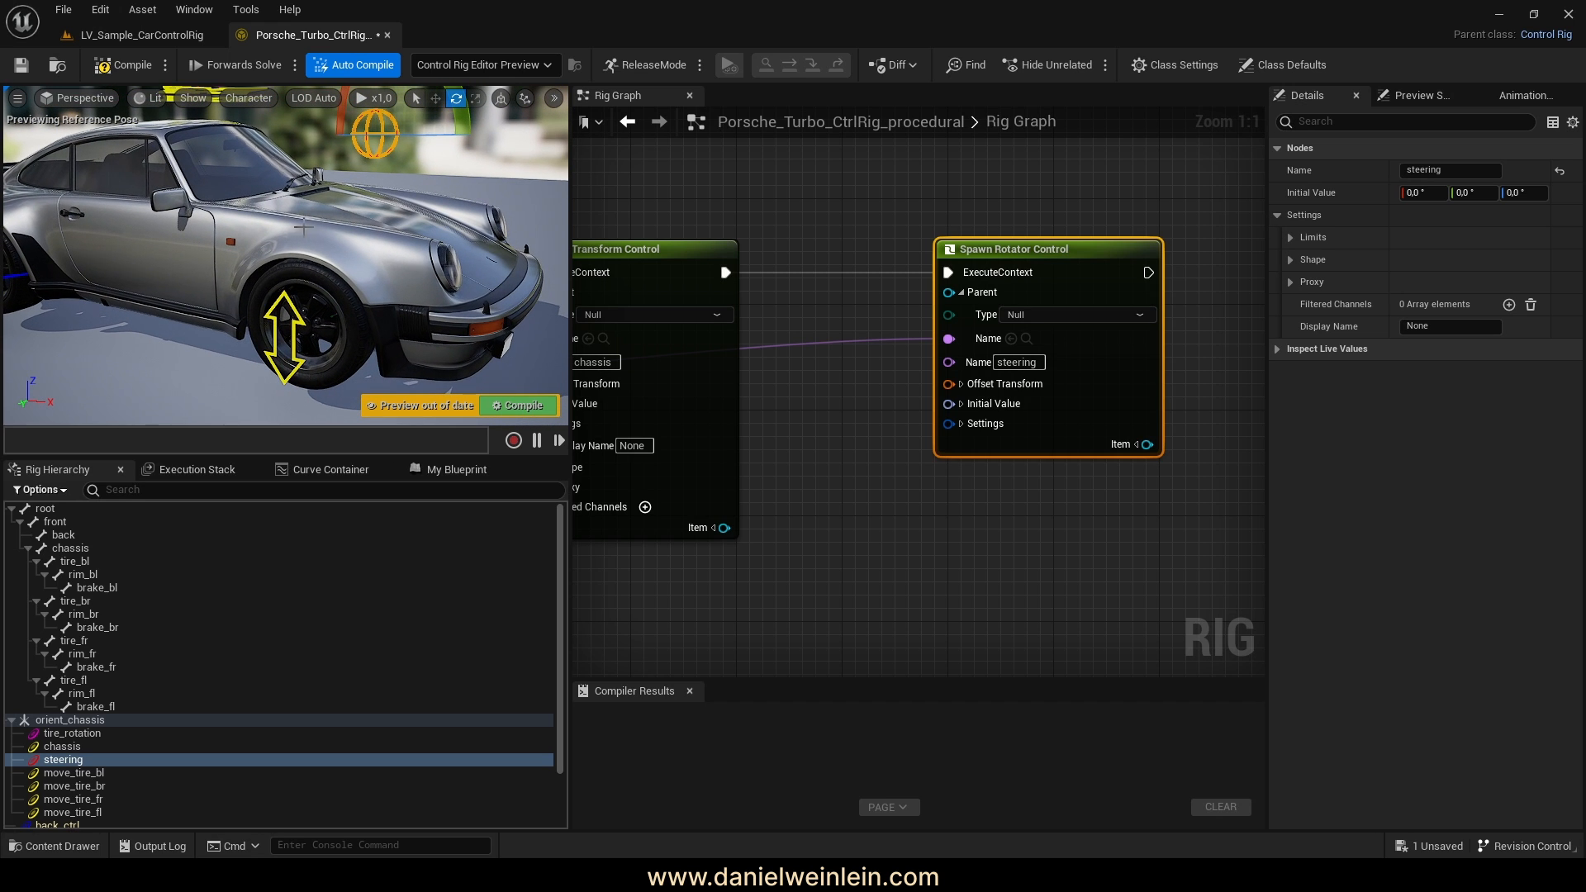
Wire a Get Transform - Bone node for front into steering's Offset Transform, then expand its Settings and Shape
click(54, 522)
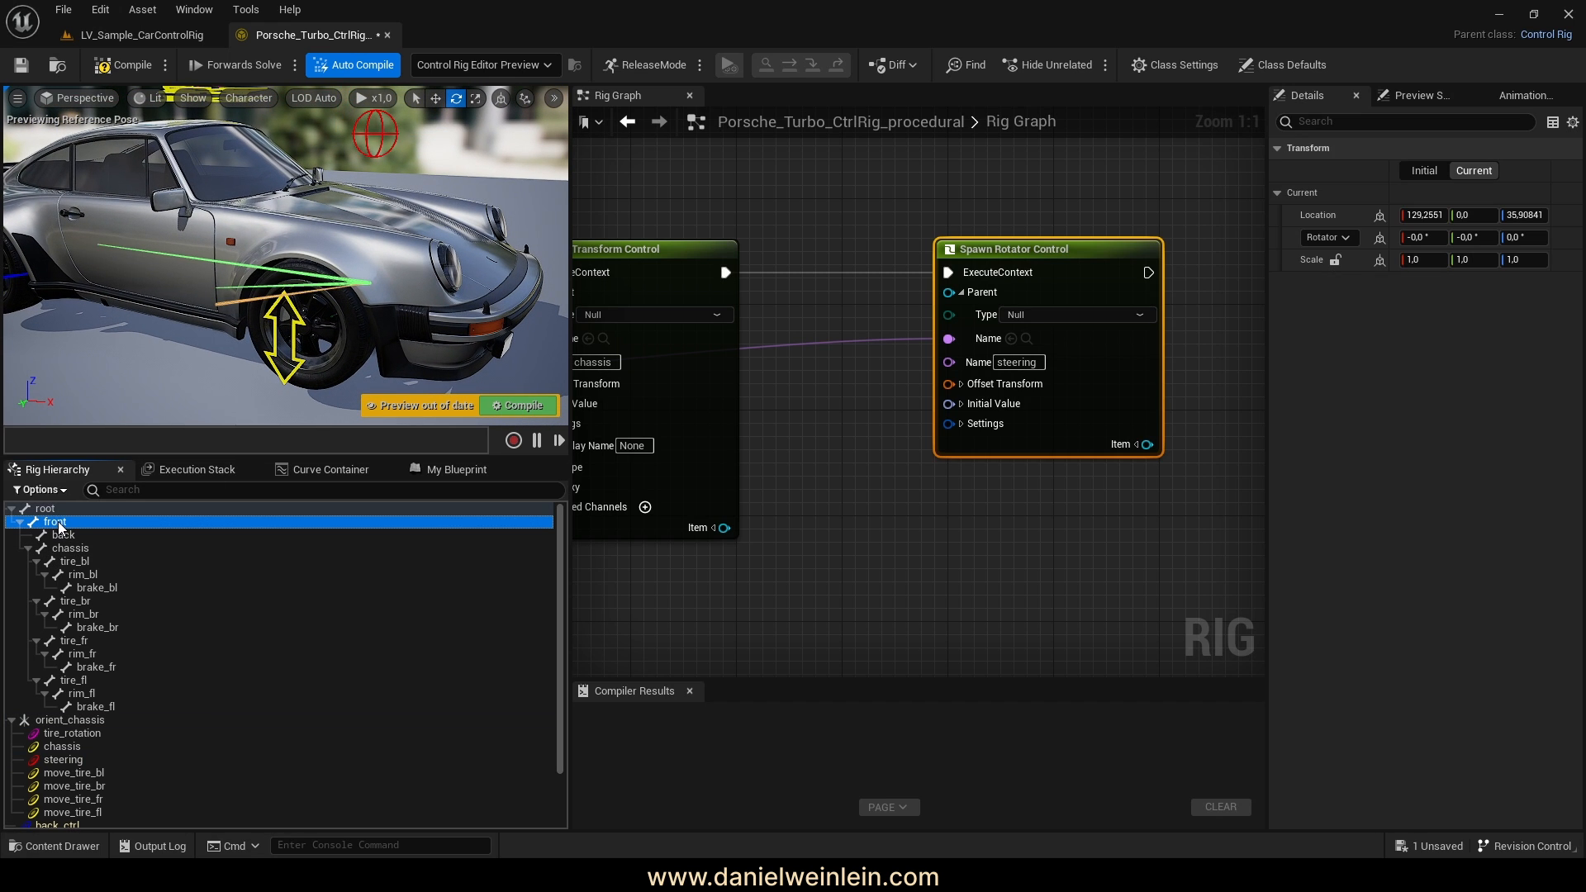
drag(807, 440, 697, 408)
click(835, 465)
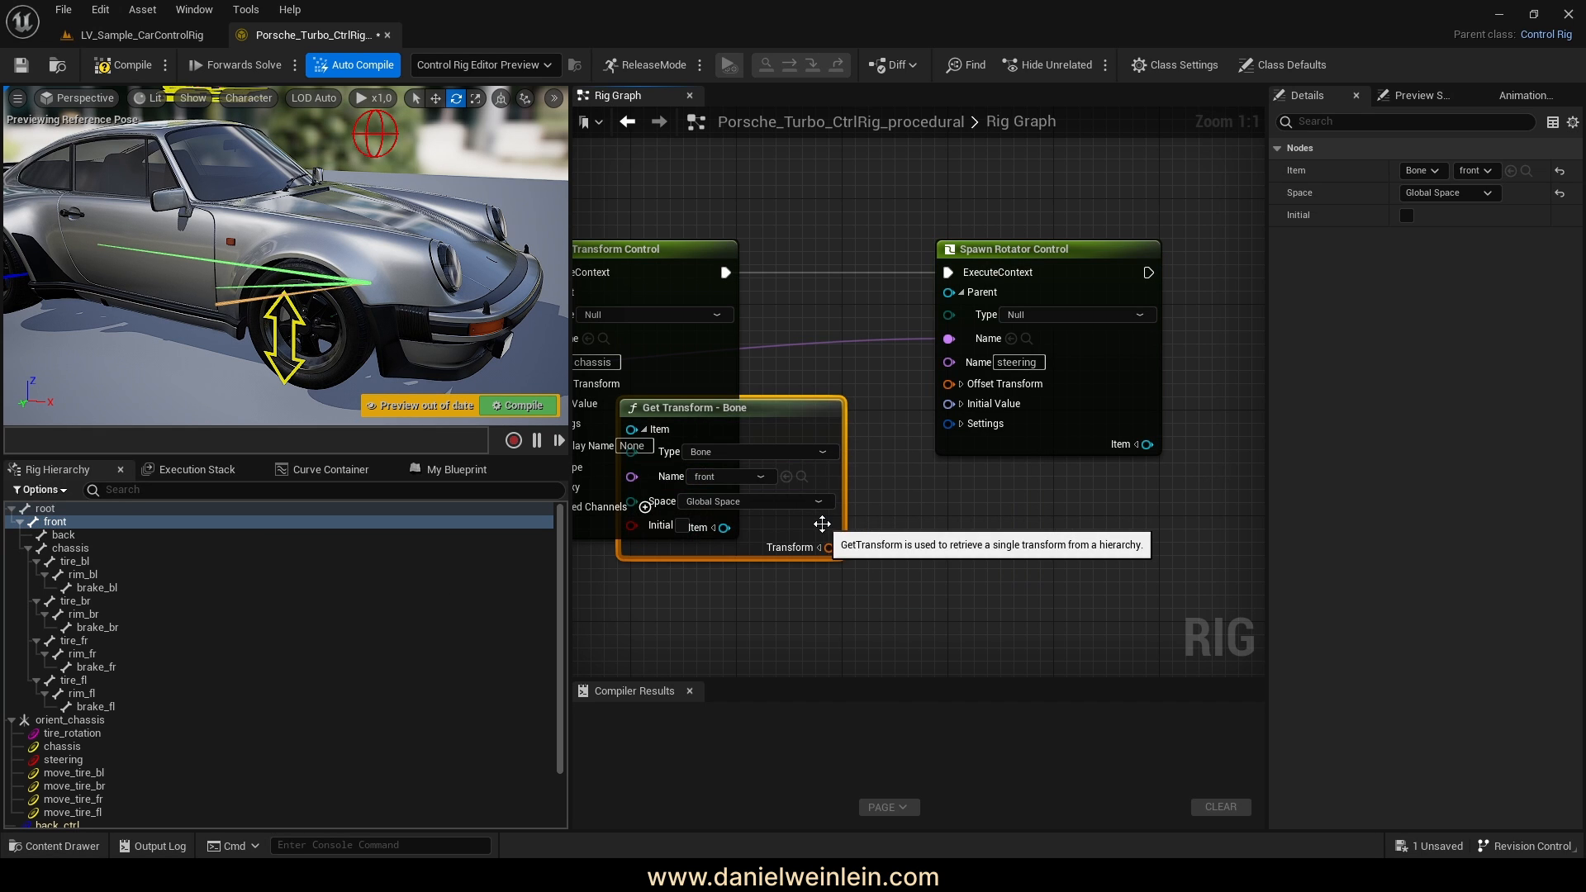
drag(829, 547, 948, 386)
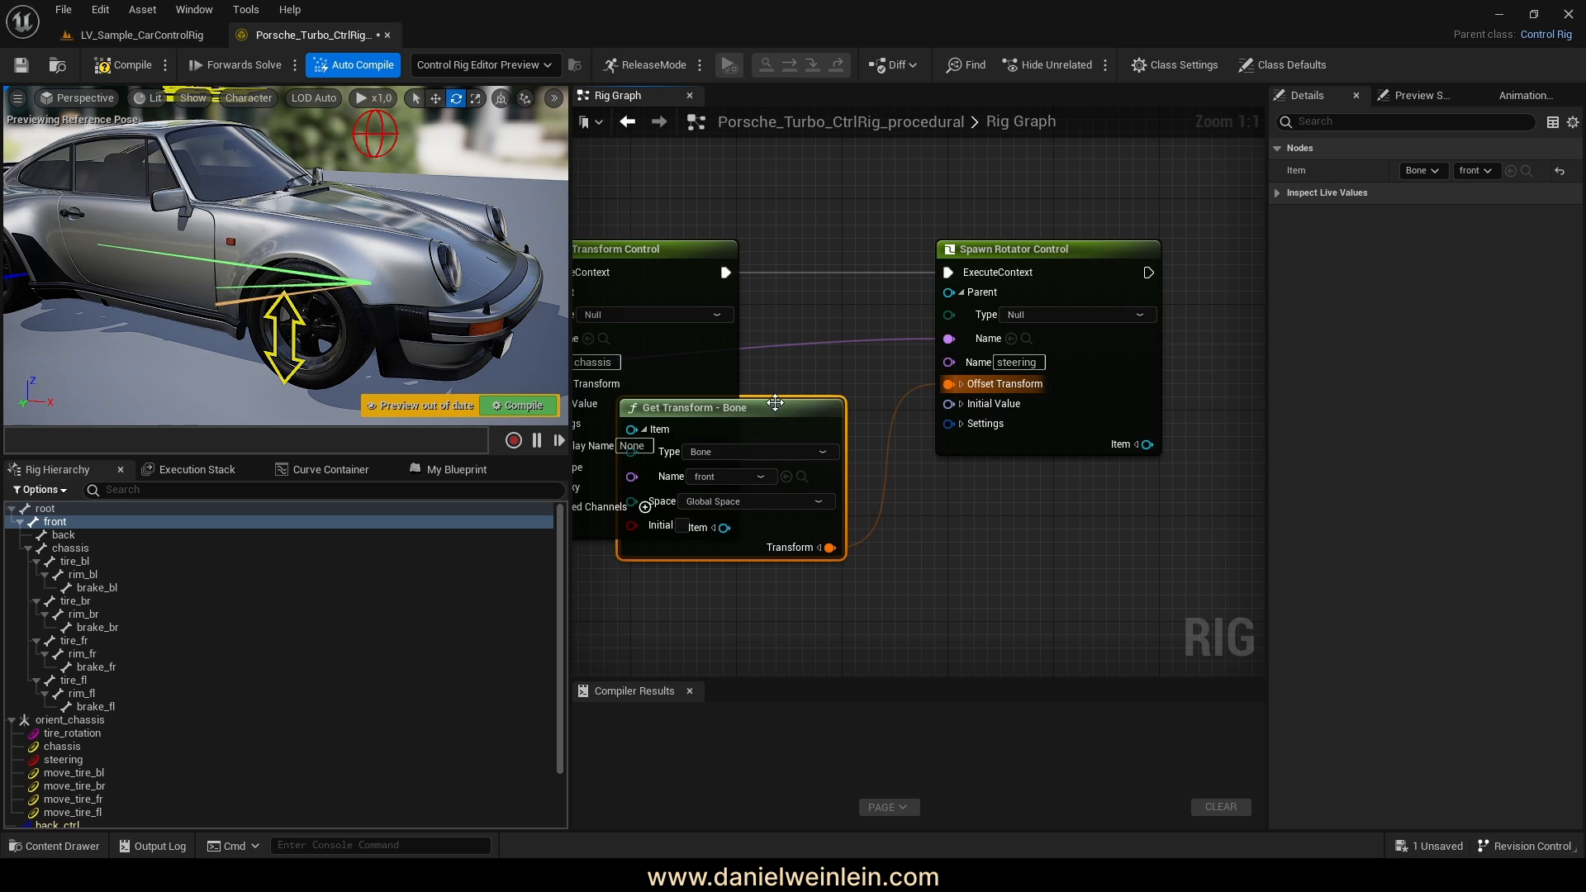
drag(762, 407, 843, 417)
drag(1045, 250, 1149, 249)
drag(806, 430, 869, 430)
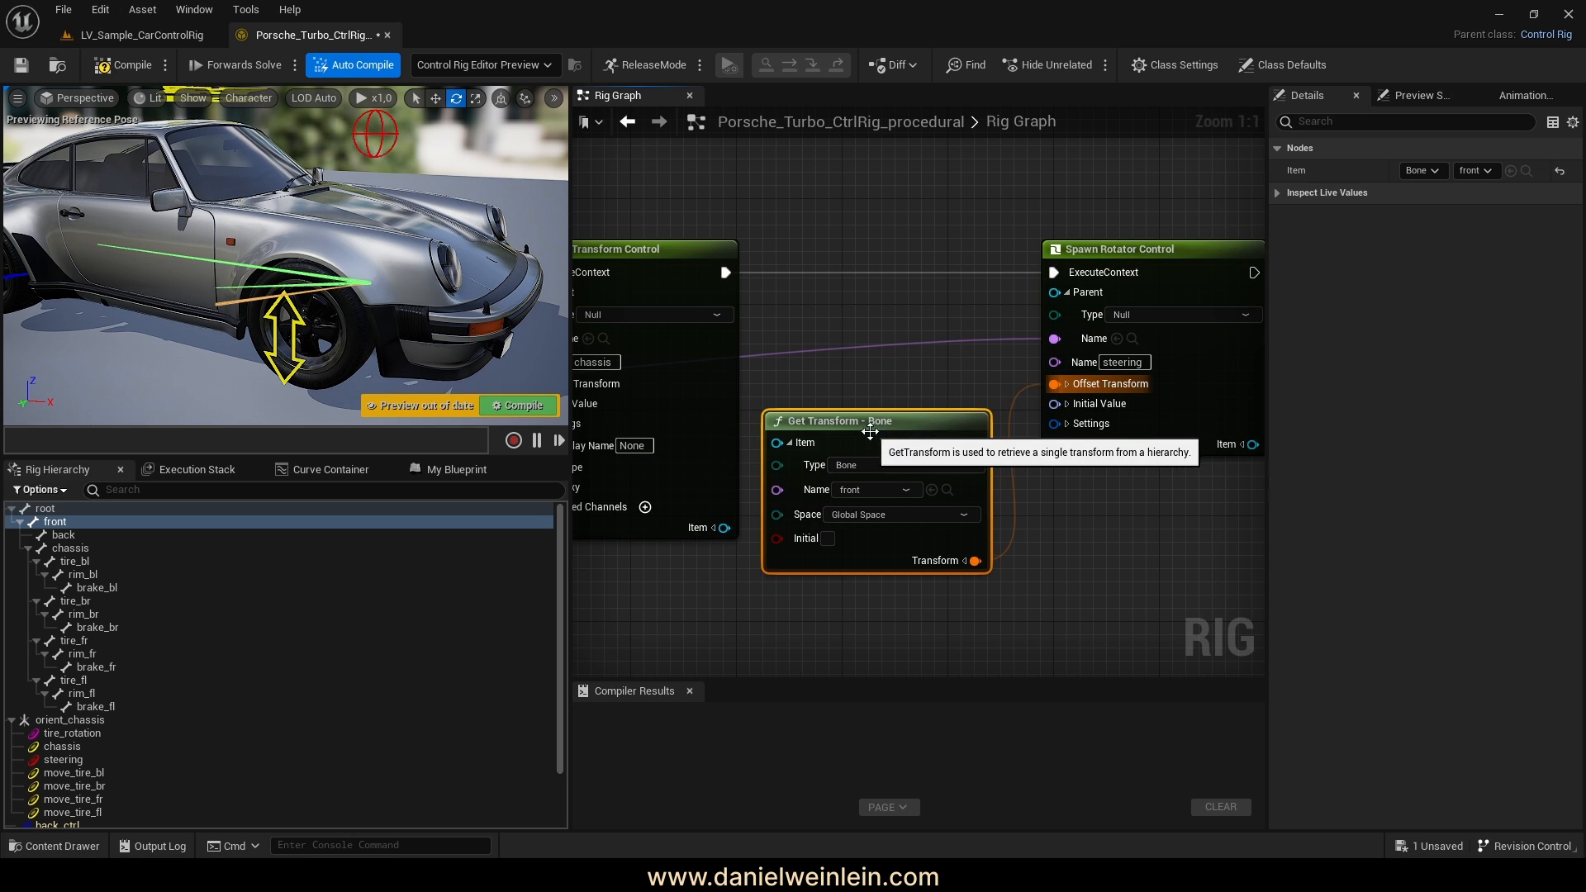
right_drag(870, 430, 736, 379)
click(931, 373)
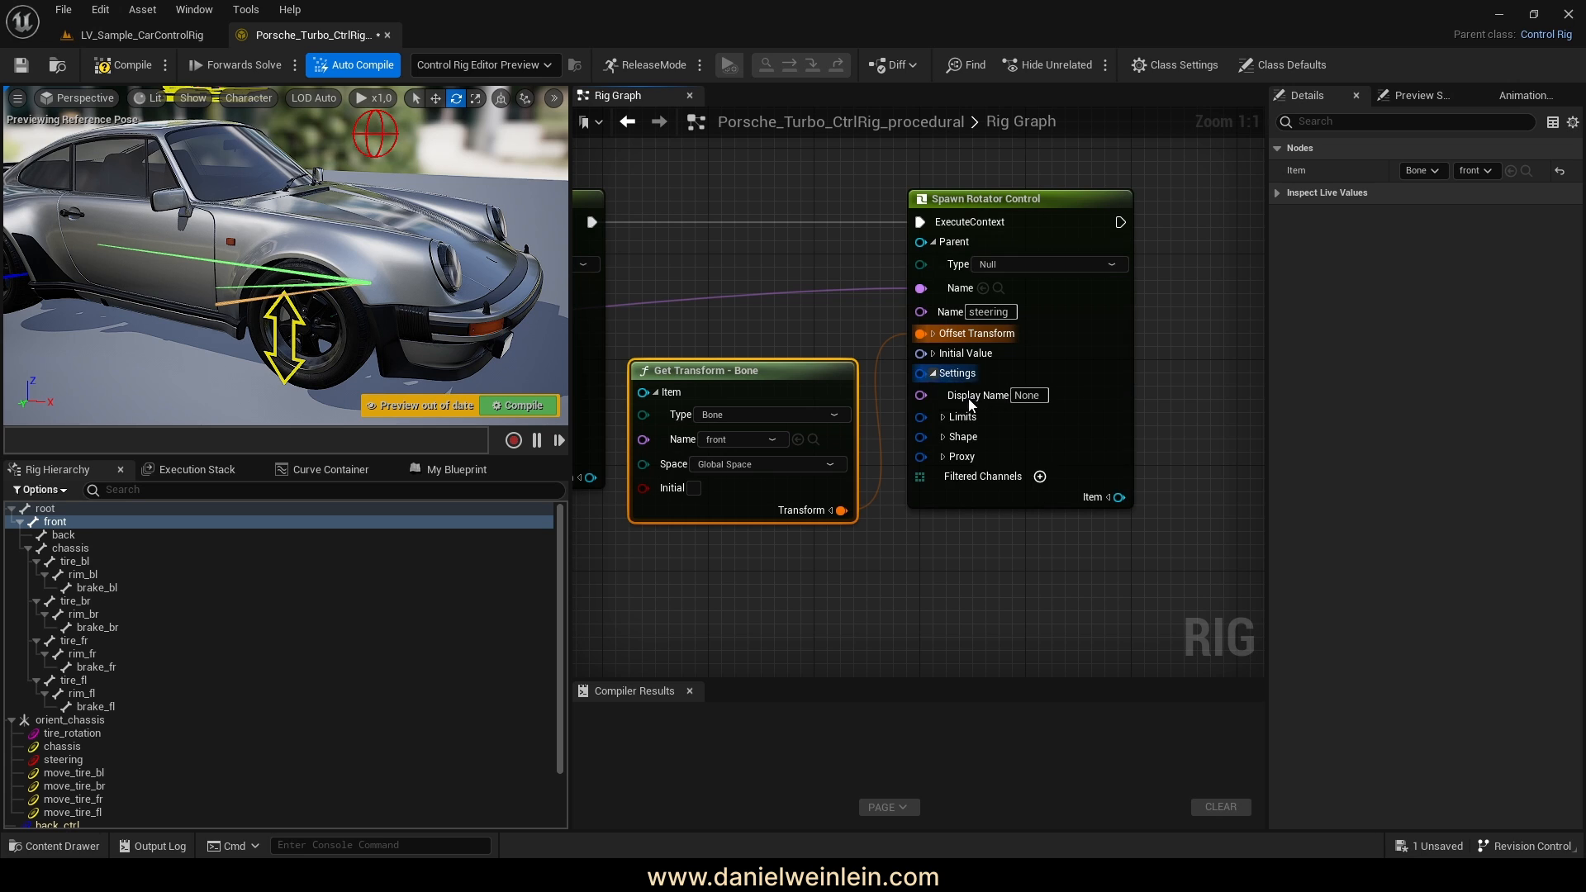
click(941, 437)
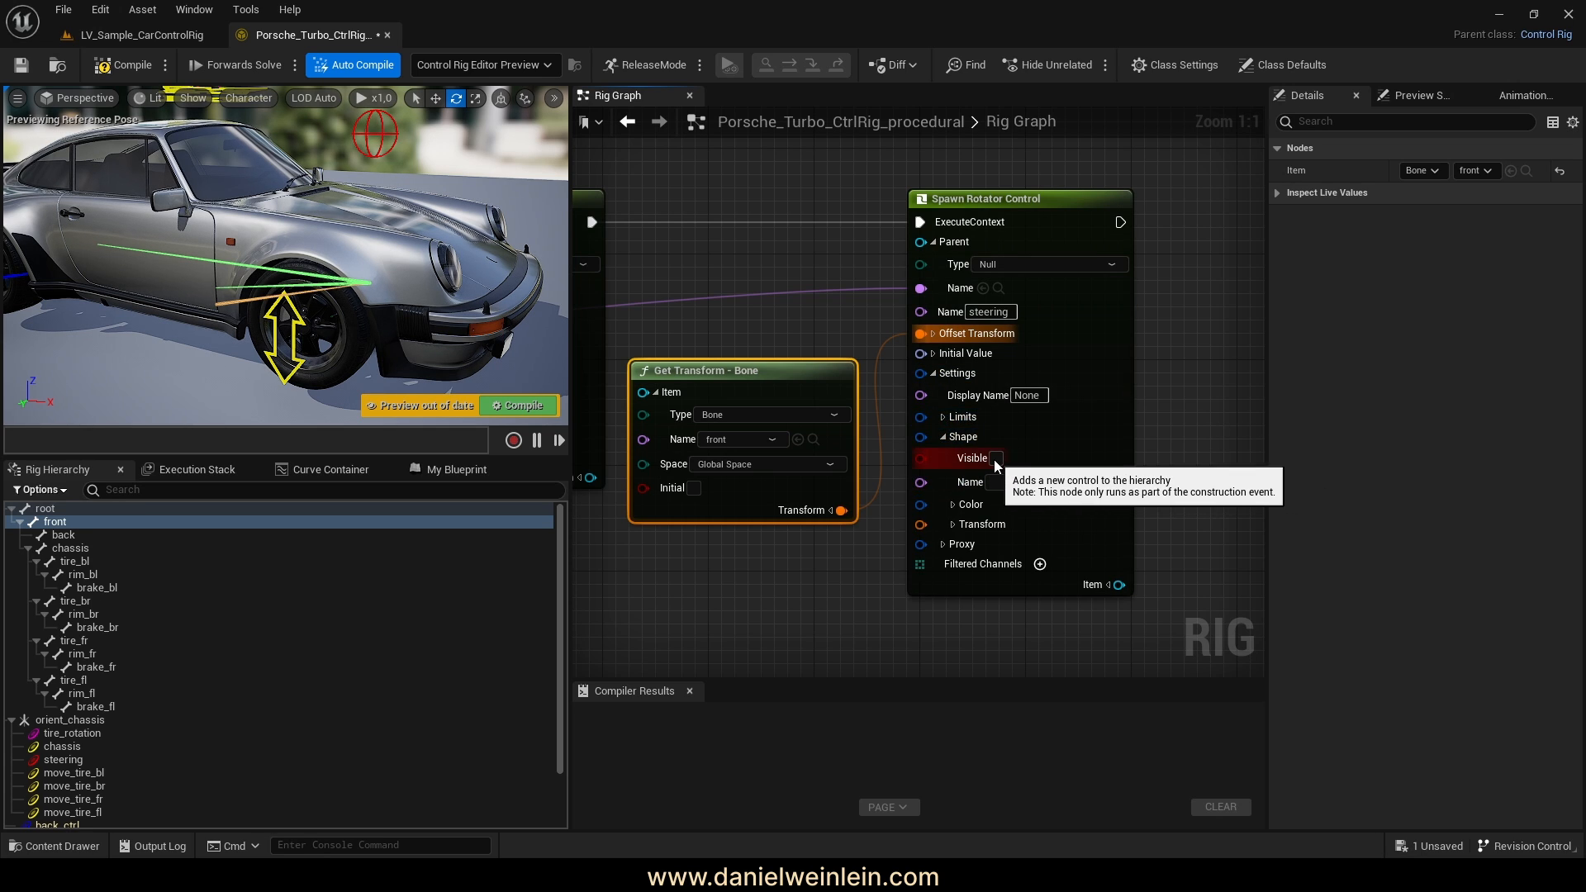
Give the steering control a Sphere_Thick shape with Scale 3D of 3 on all axes
click(1034, 482)
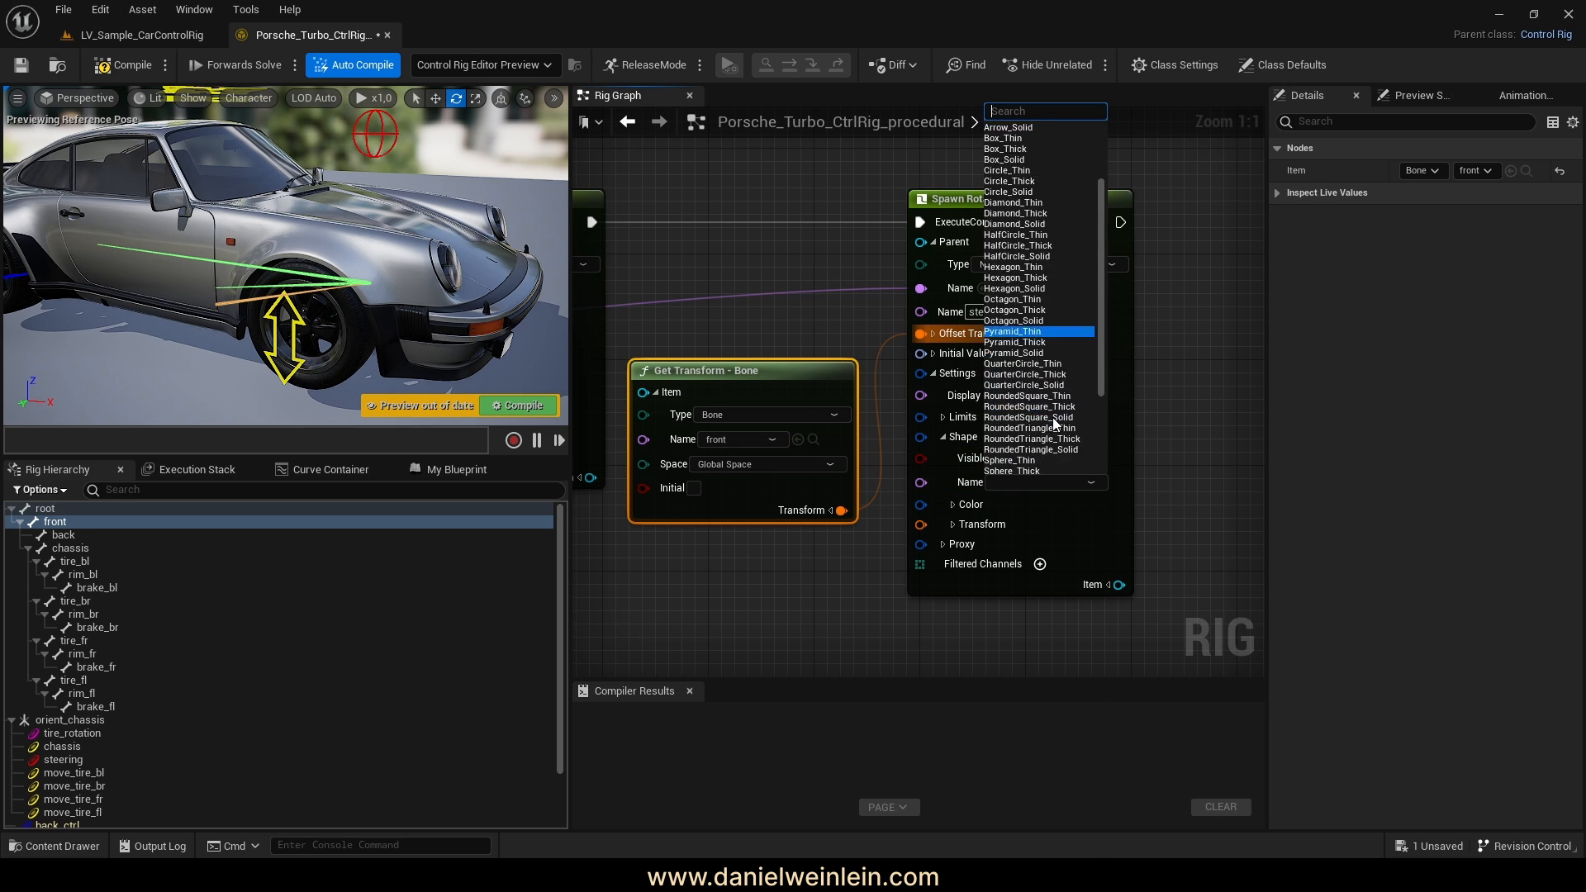
scroll(1052, 423, down, 4)
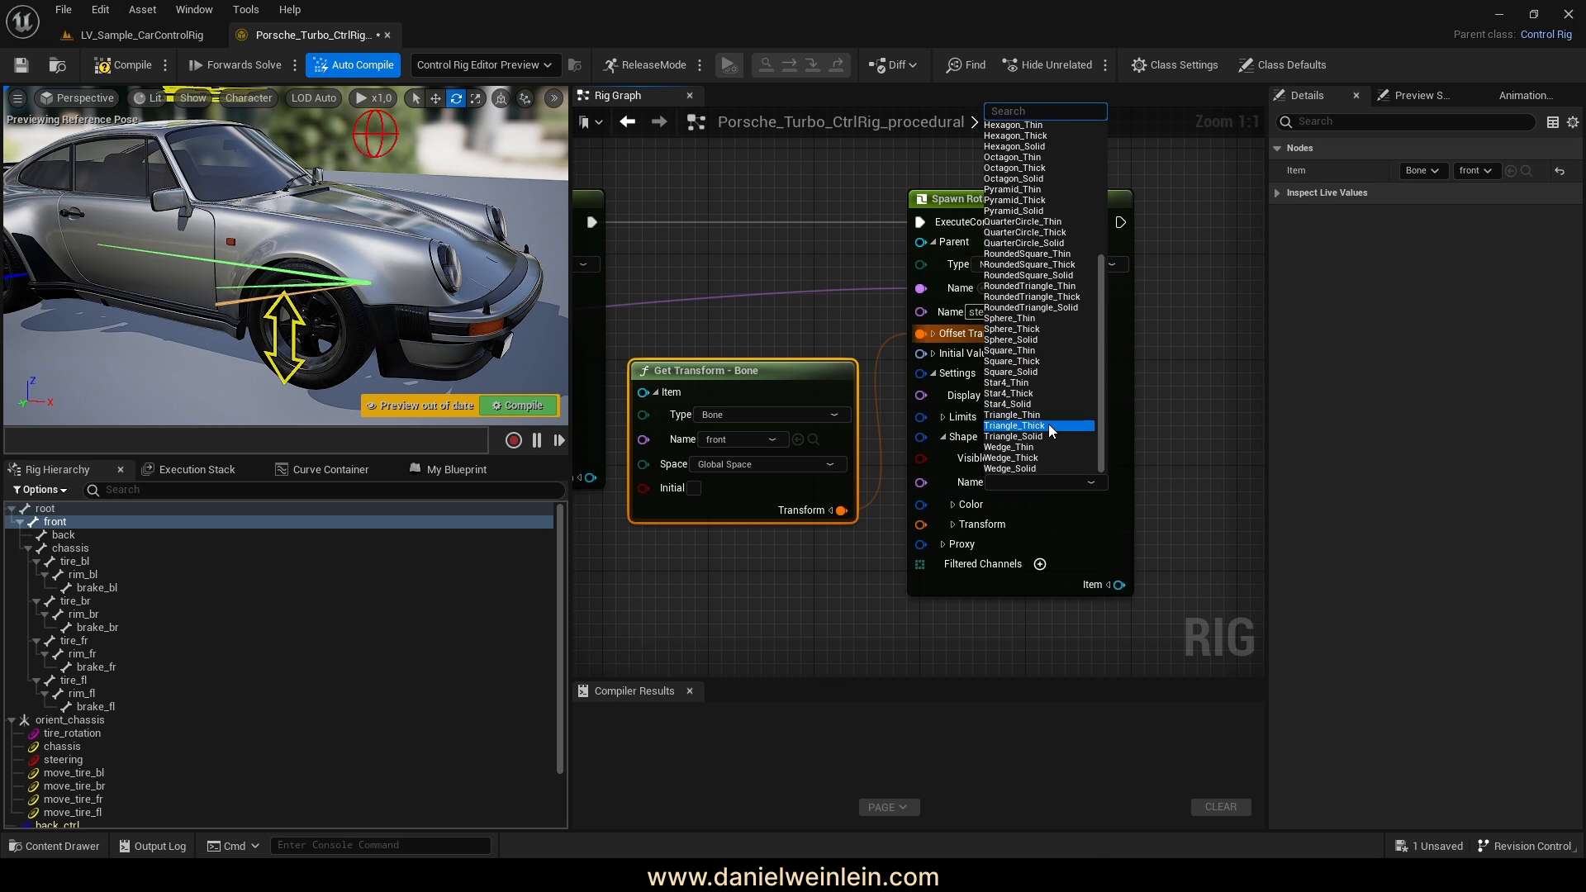
click(1032, 329)
click(979, 525)
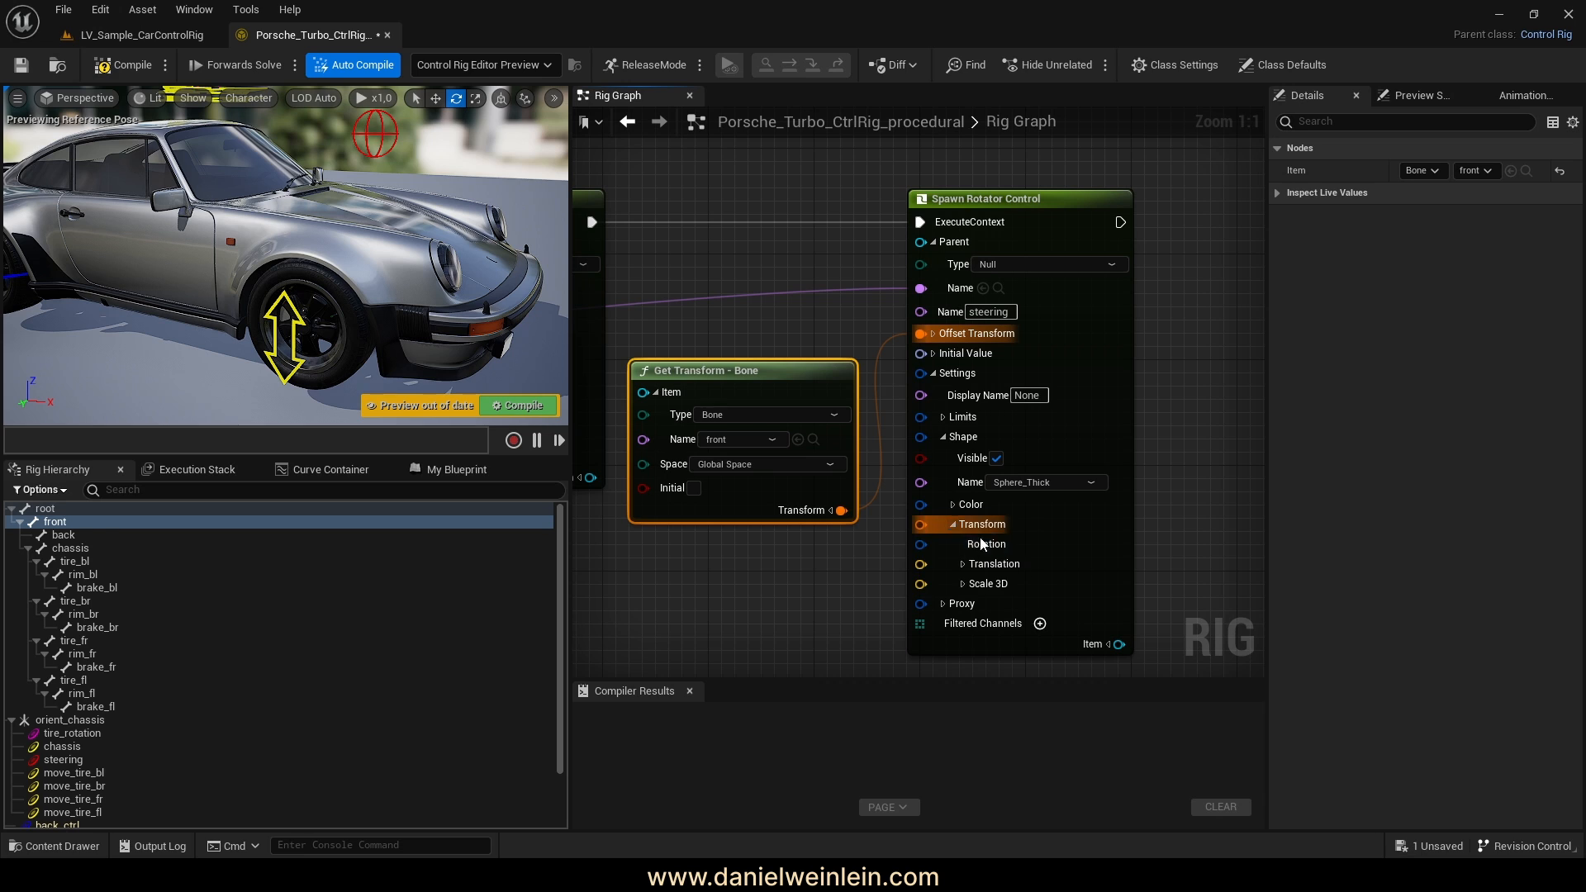
click(962, 584)
text(3)
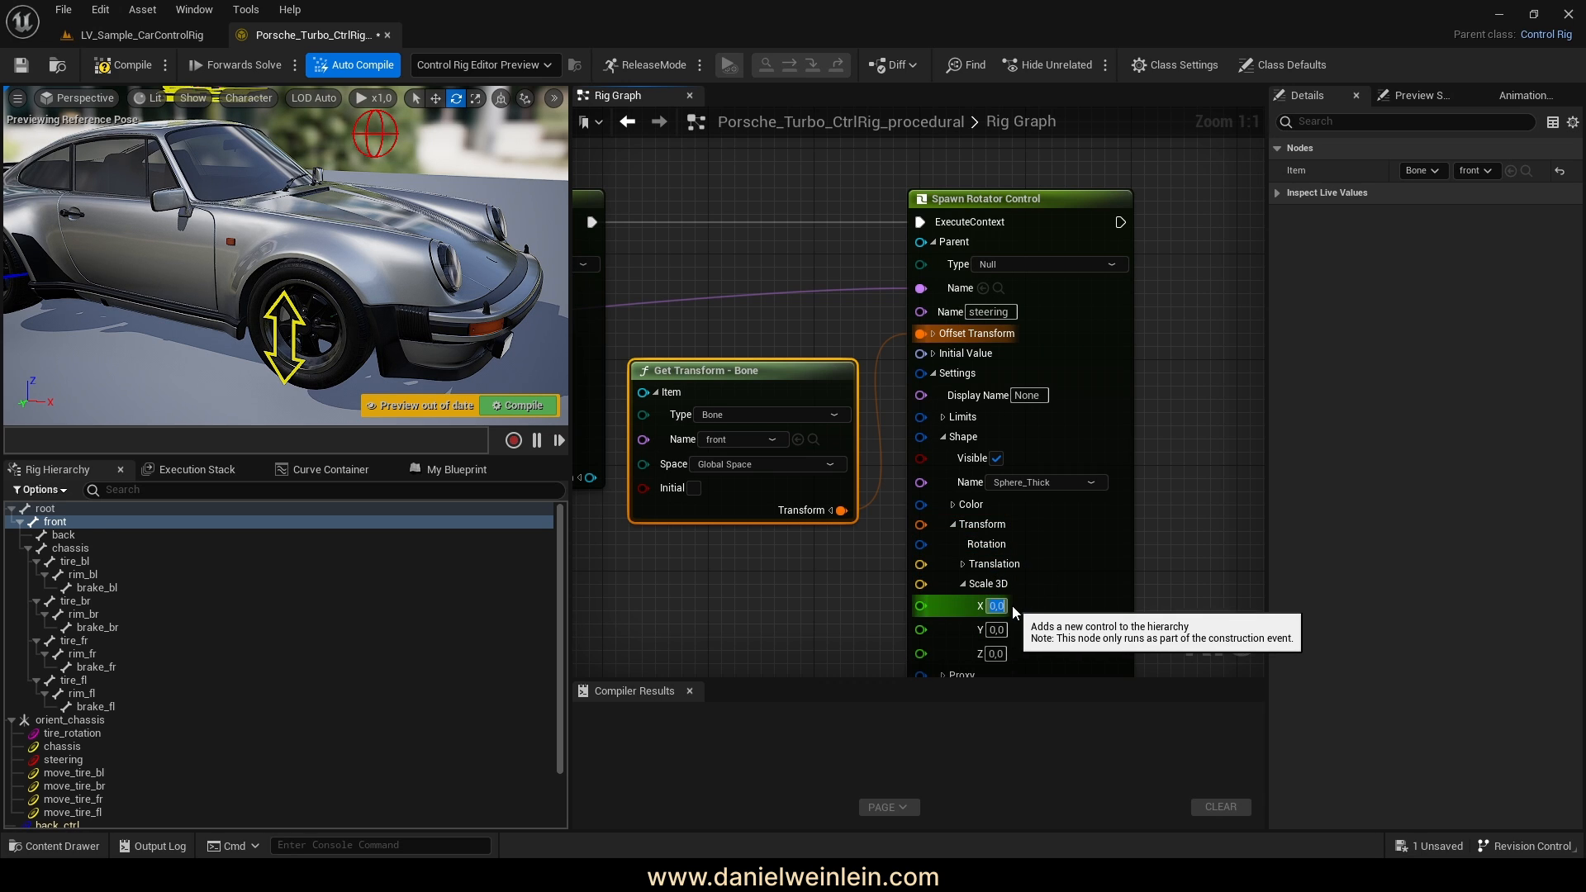
key(Tab)
text(3)
click(995, 653)
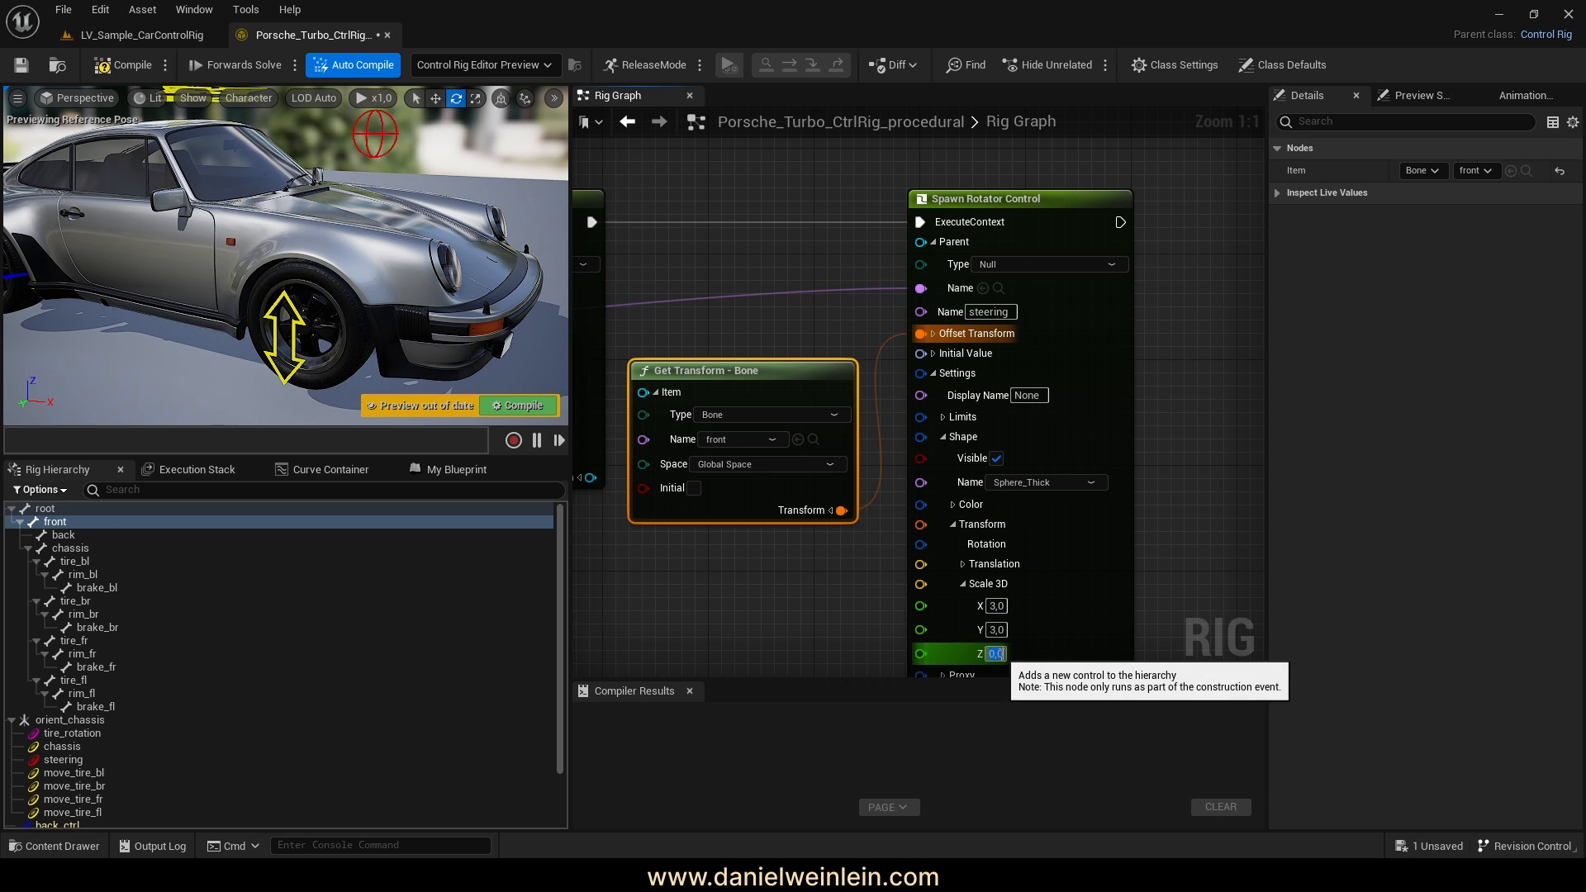
text(3)
key(Return)
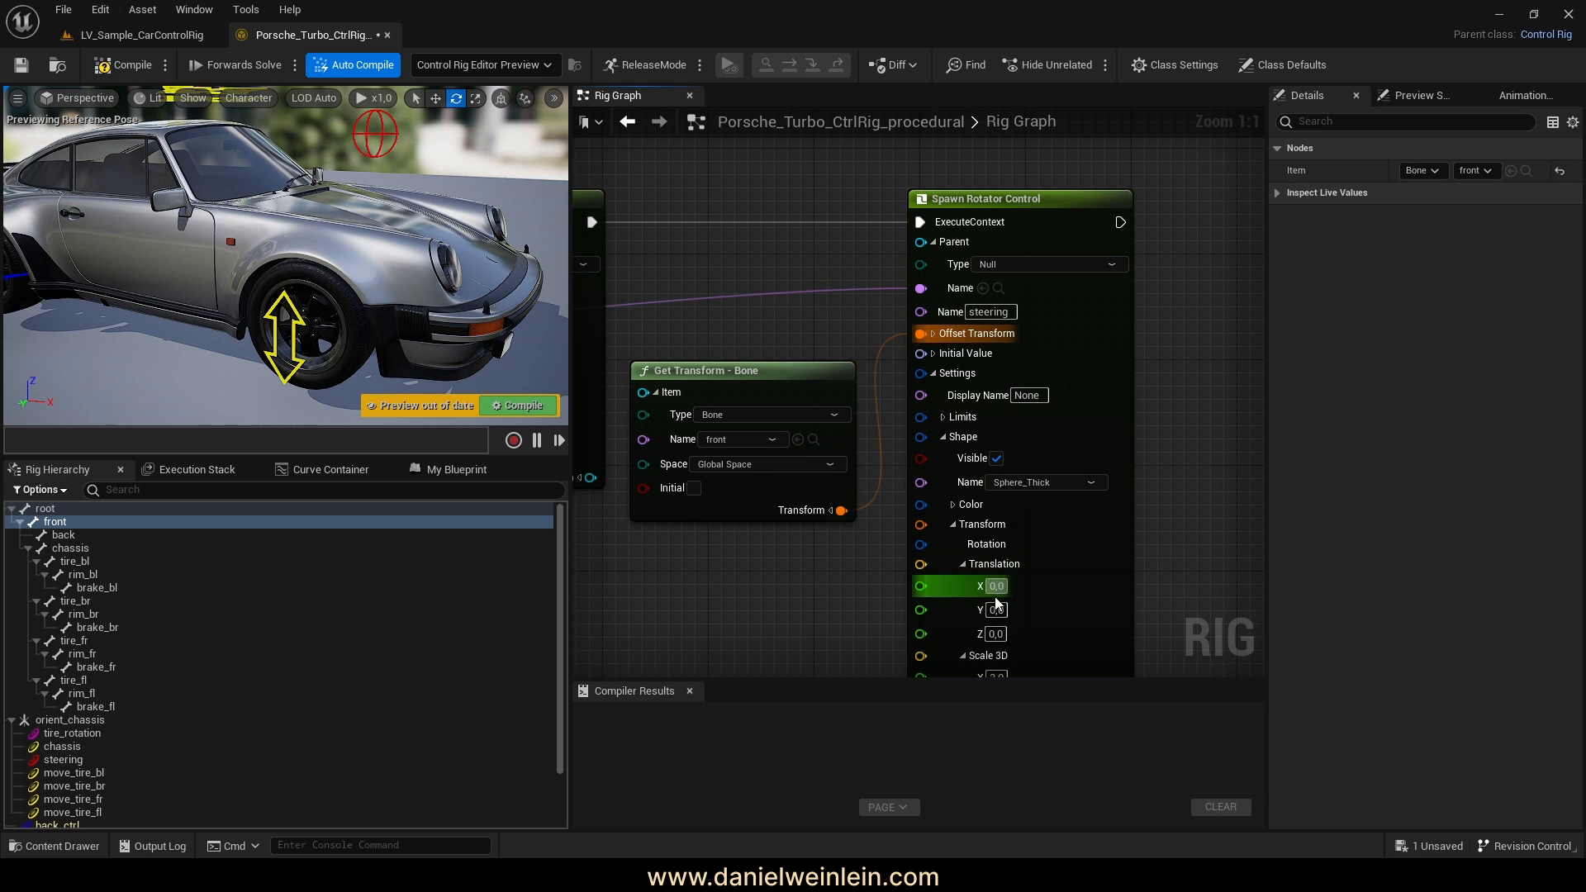
Raise the steering shape to Translation Z 80 and save the rig
click(999, 633)
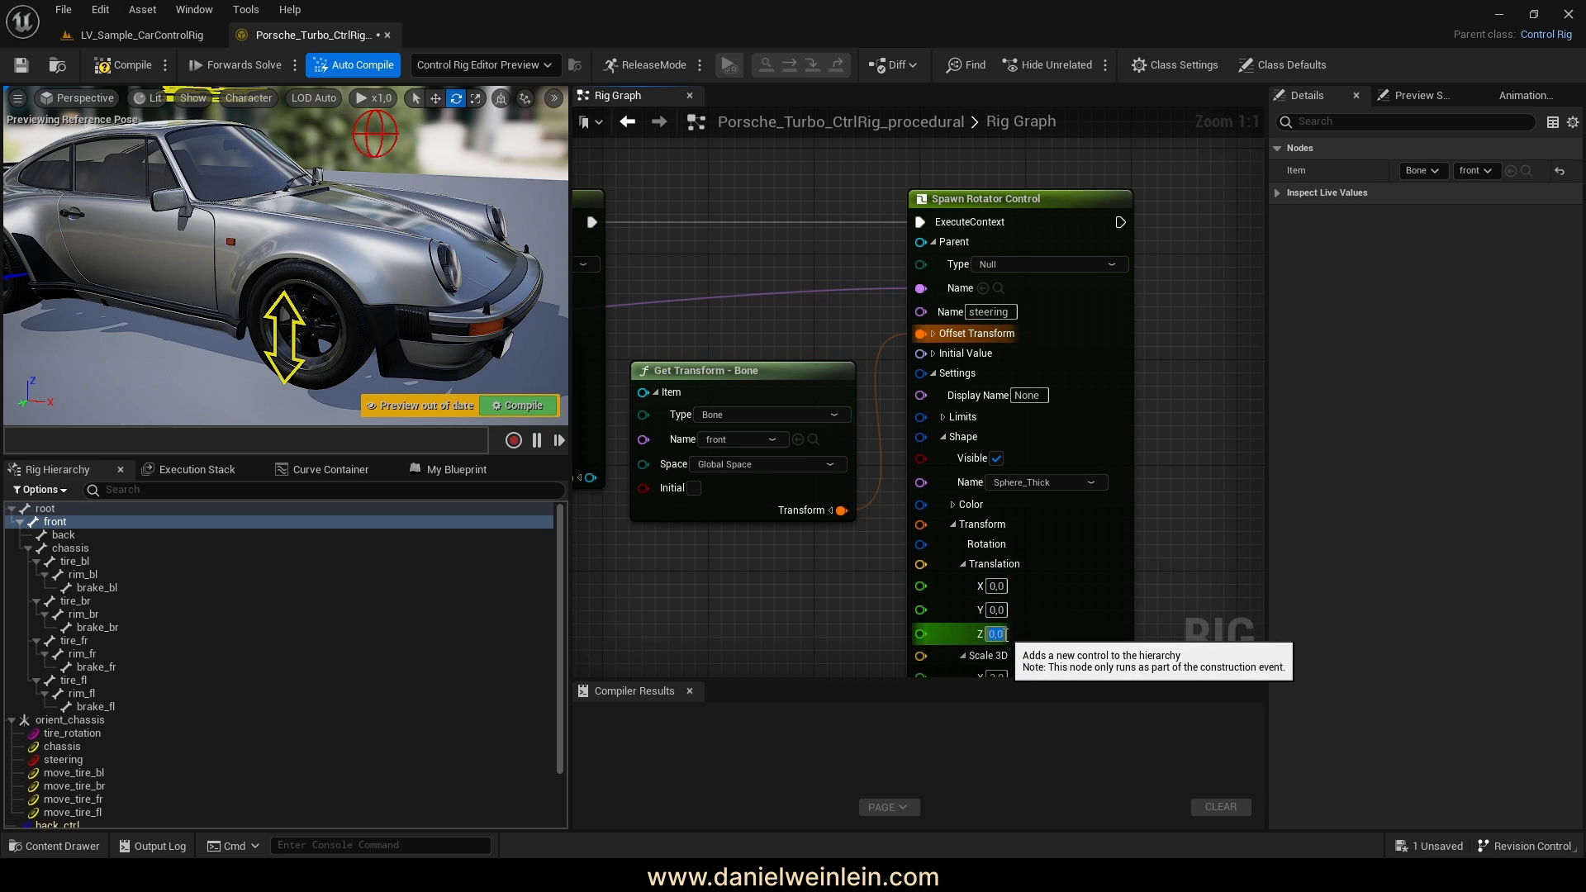
text(80)
key(Return)
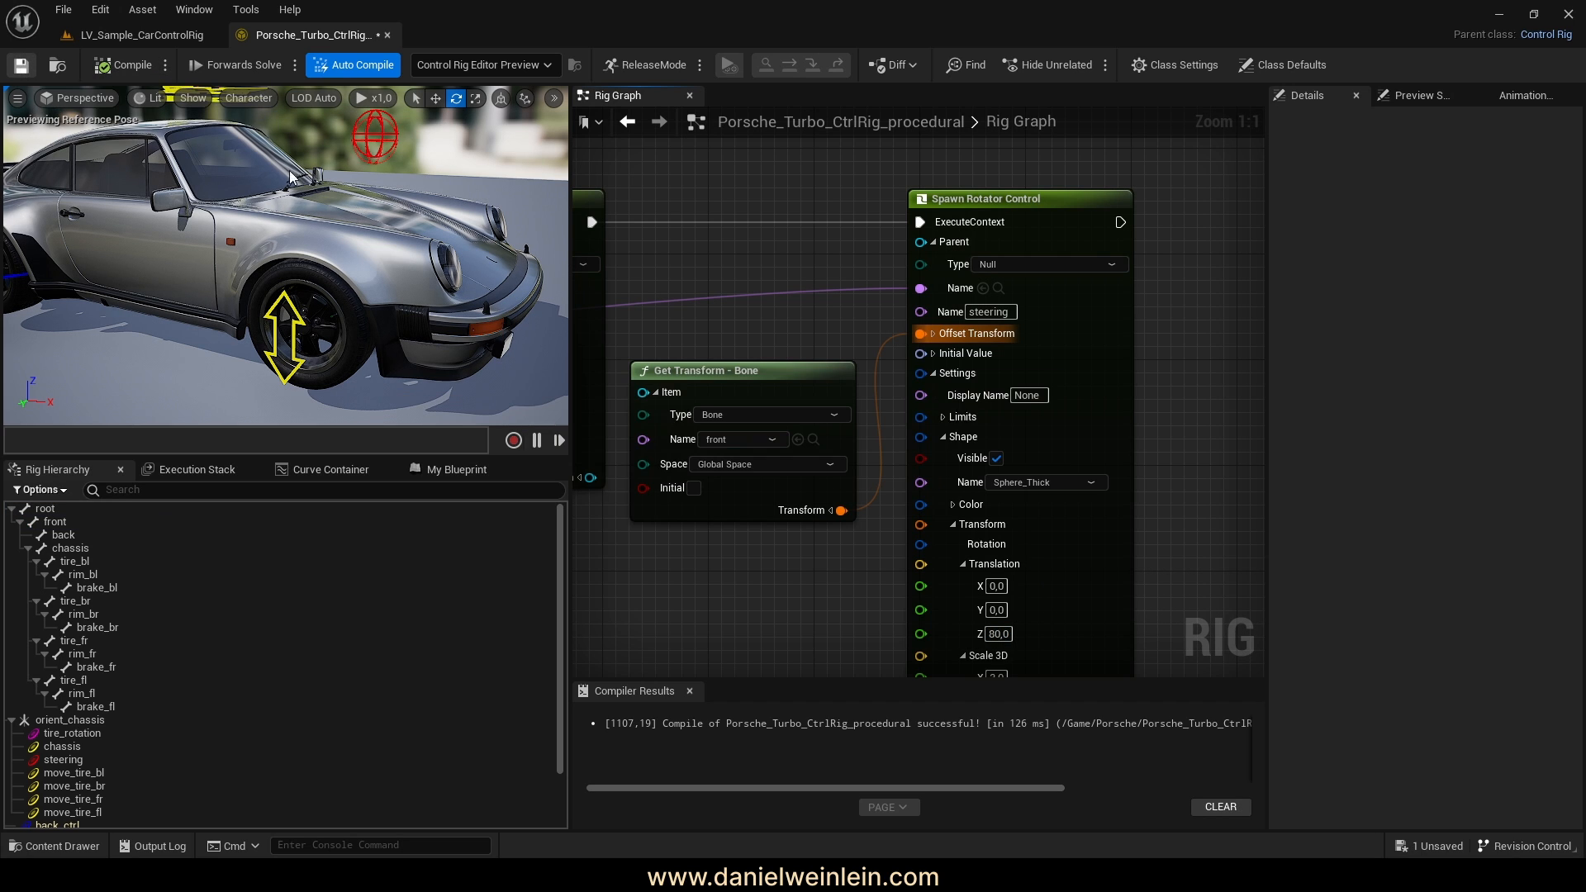
key(ctrl+s)
key(f)
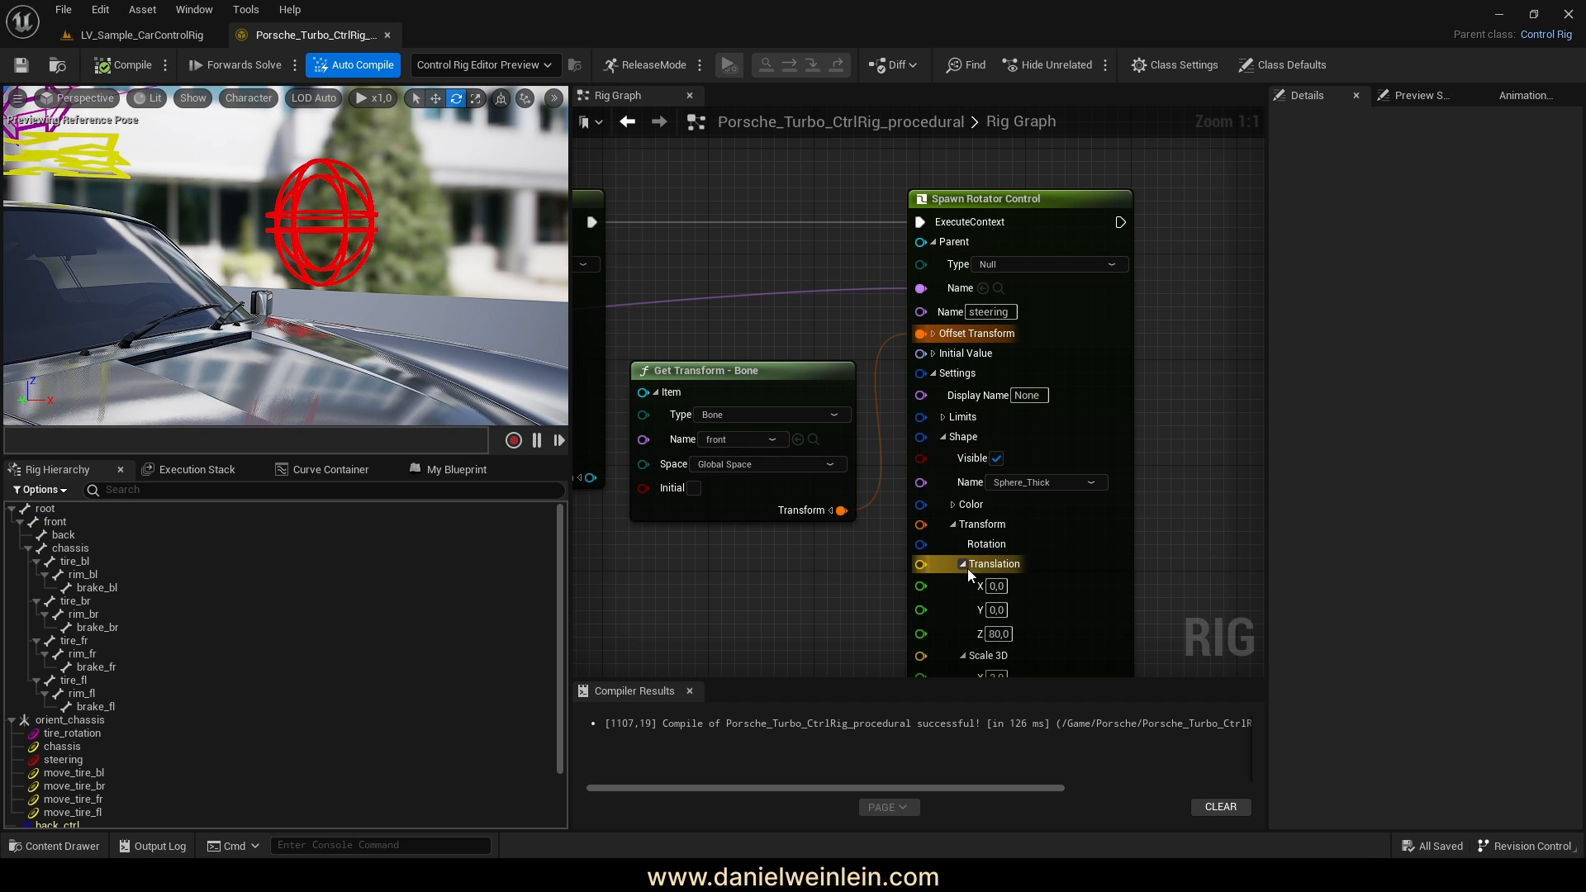
Collapse the steering control's pins and compile the rig
click(952, 504)
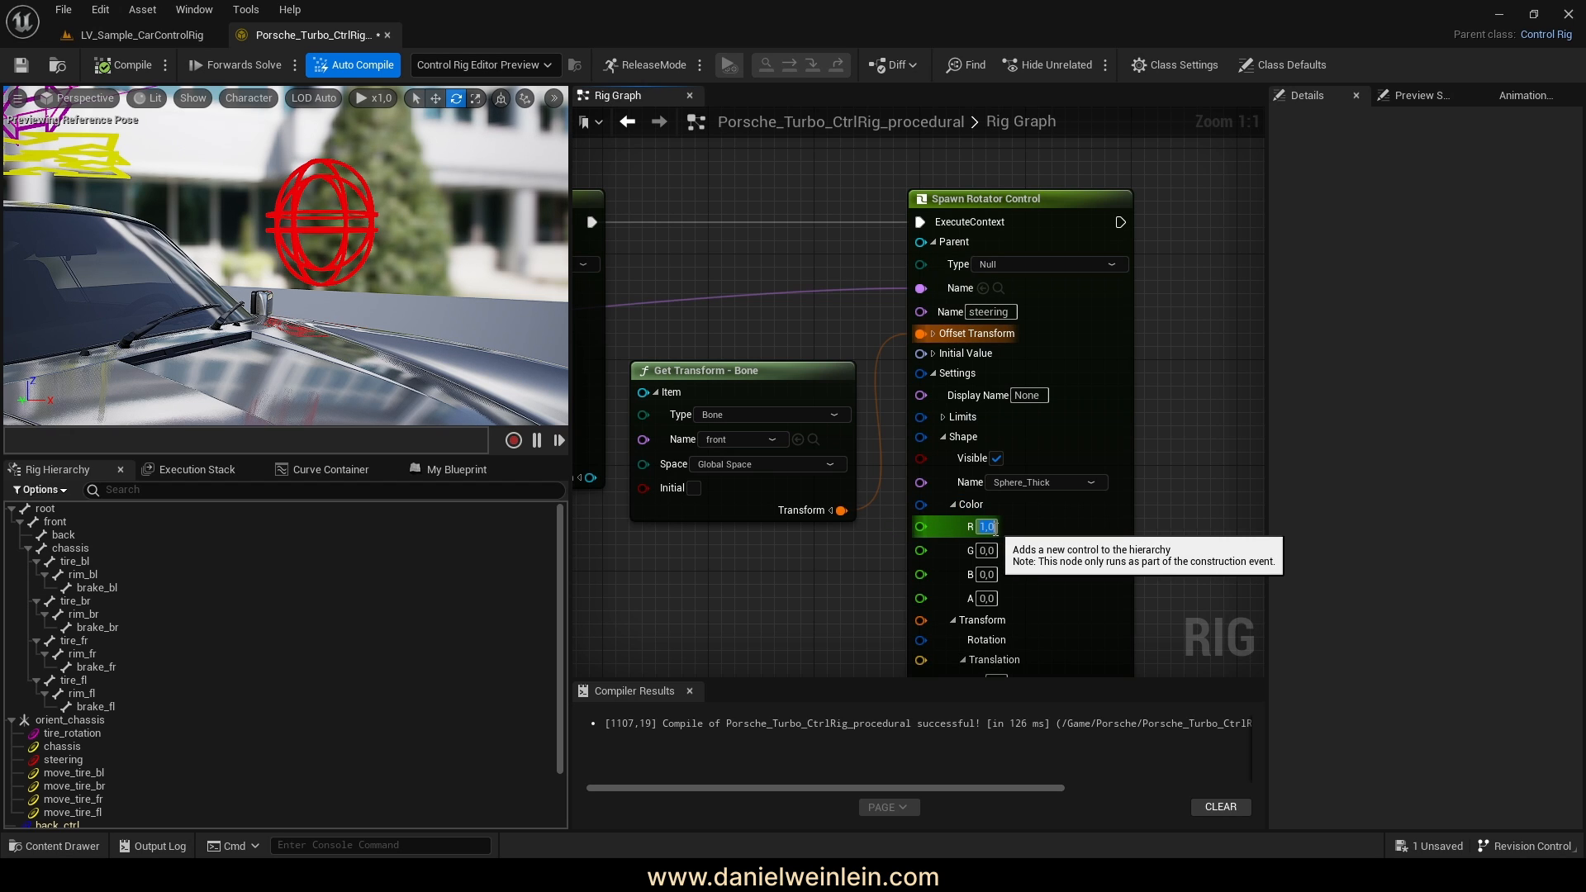
click(954, 504)
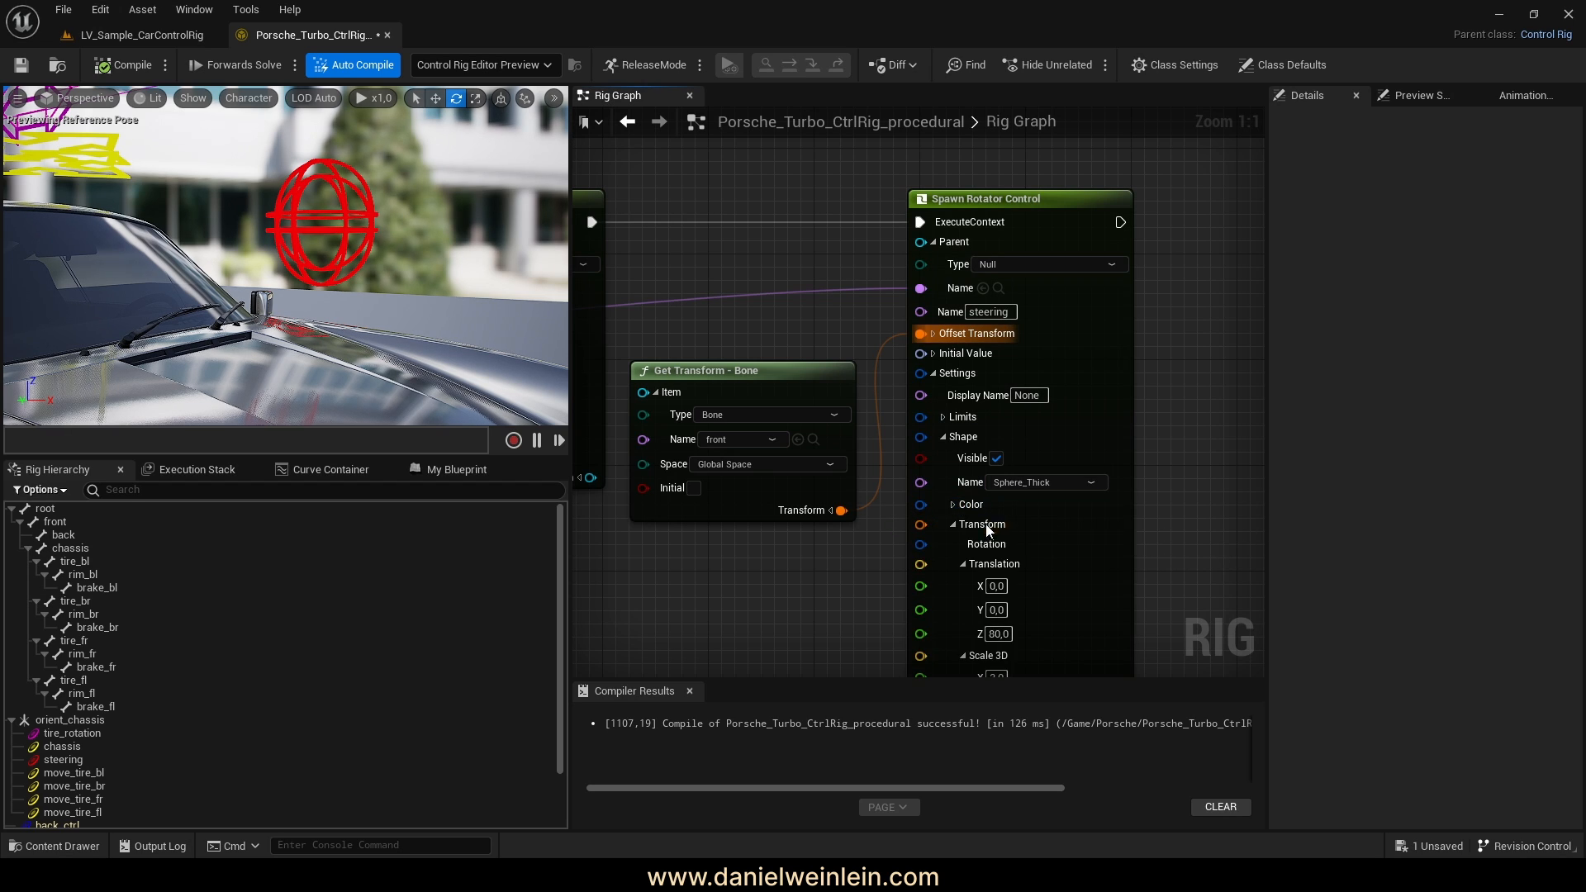
click(954, 524)
click(934, 373)
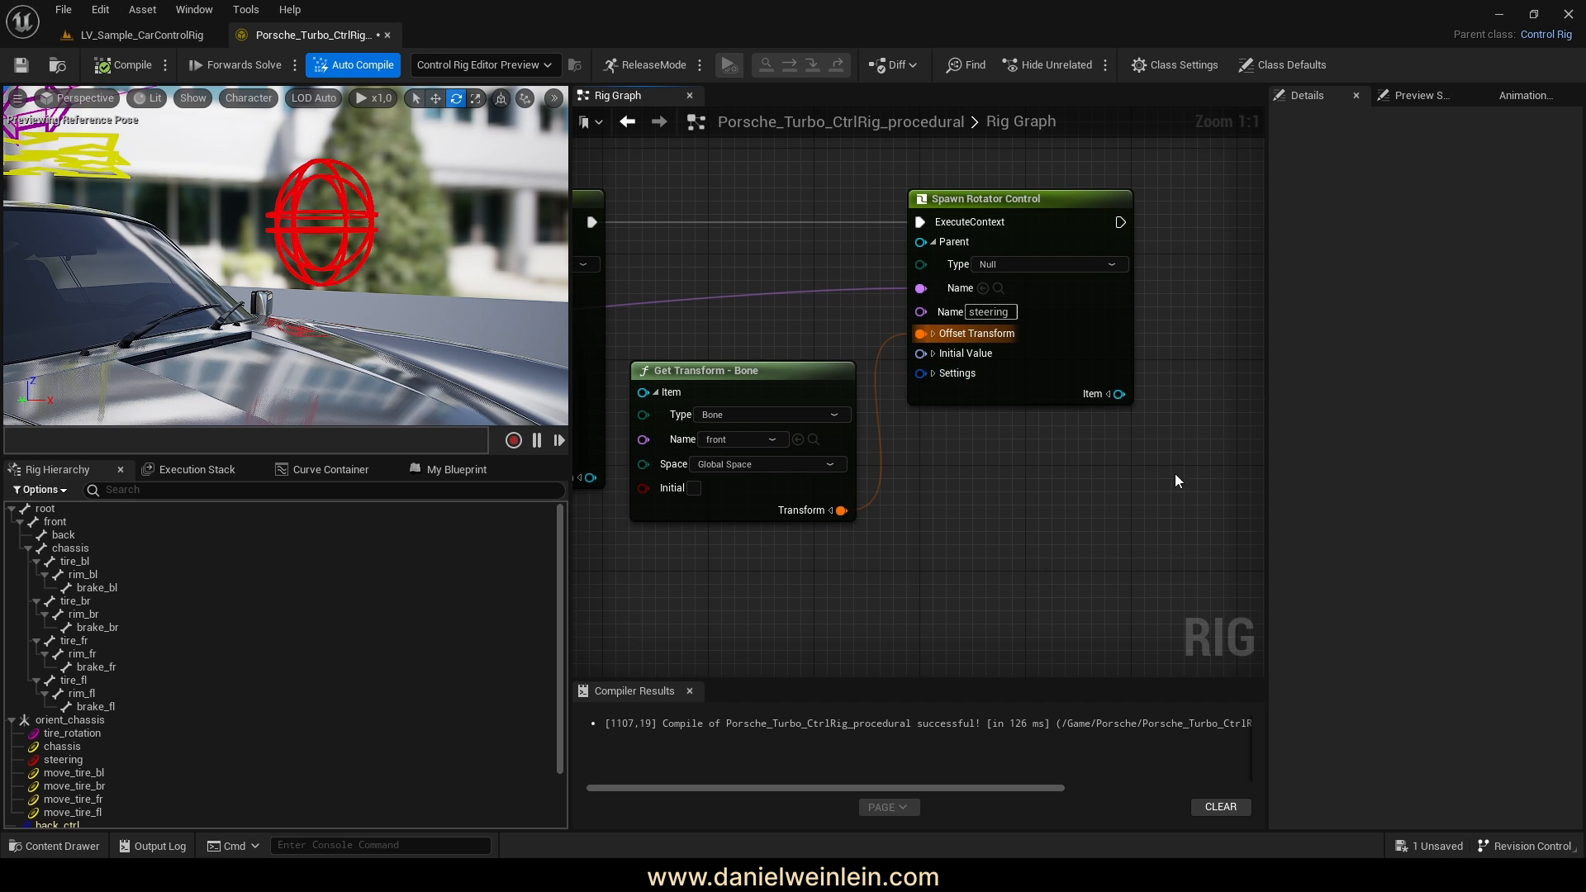
right_drag(1177, 481, 1158, 530)
click(92, 63)
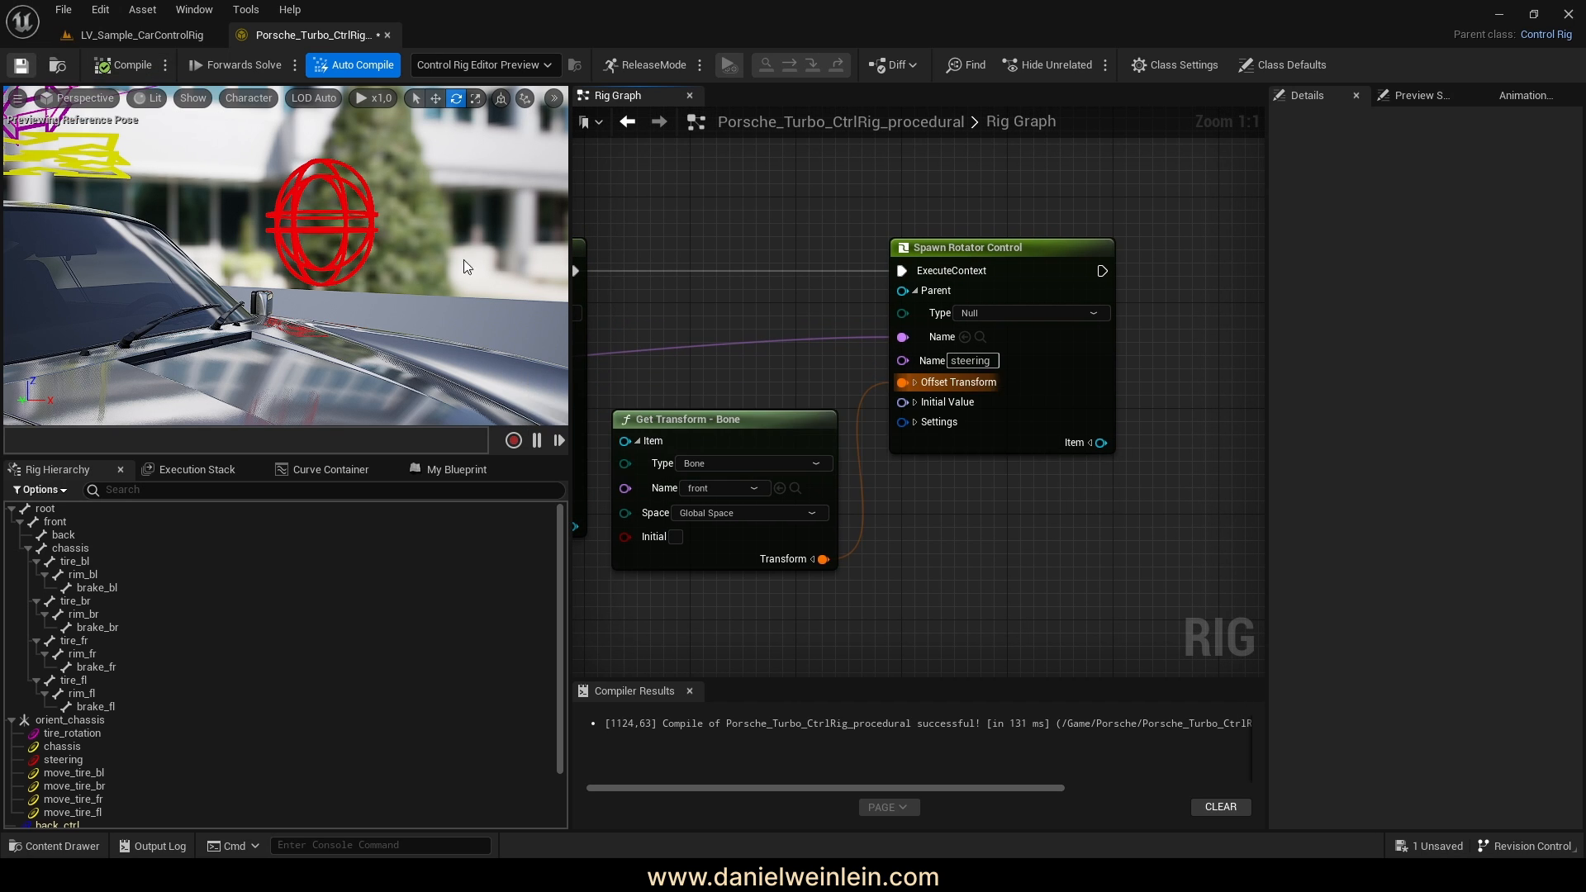
right_drag(463, 259, 417, 272)
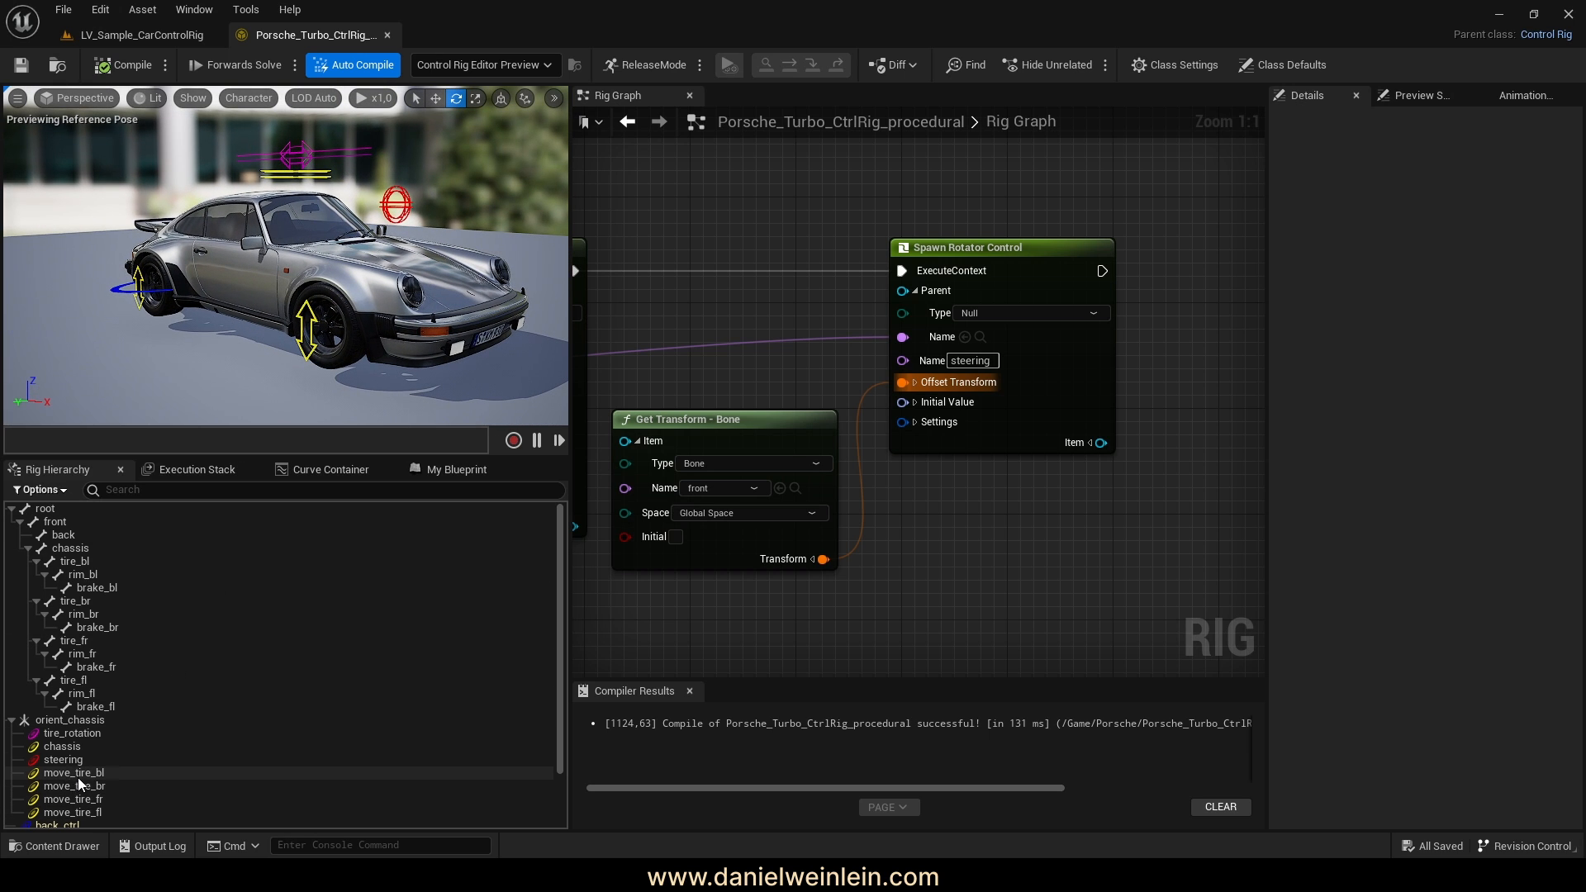
Chain a new SpawnControl node after the steering rotator control
right_drag(1121, 598, 810, 603)
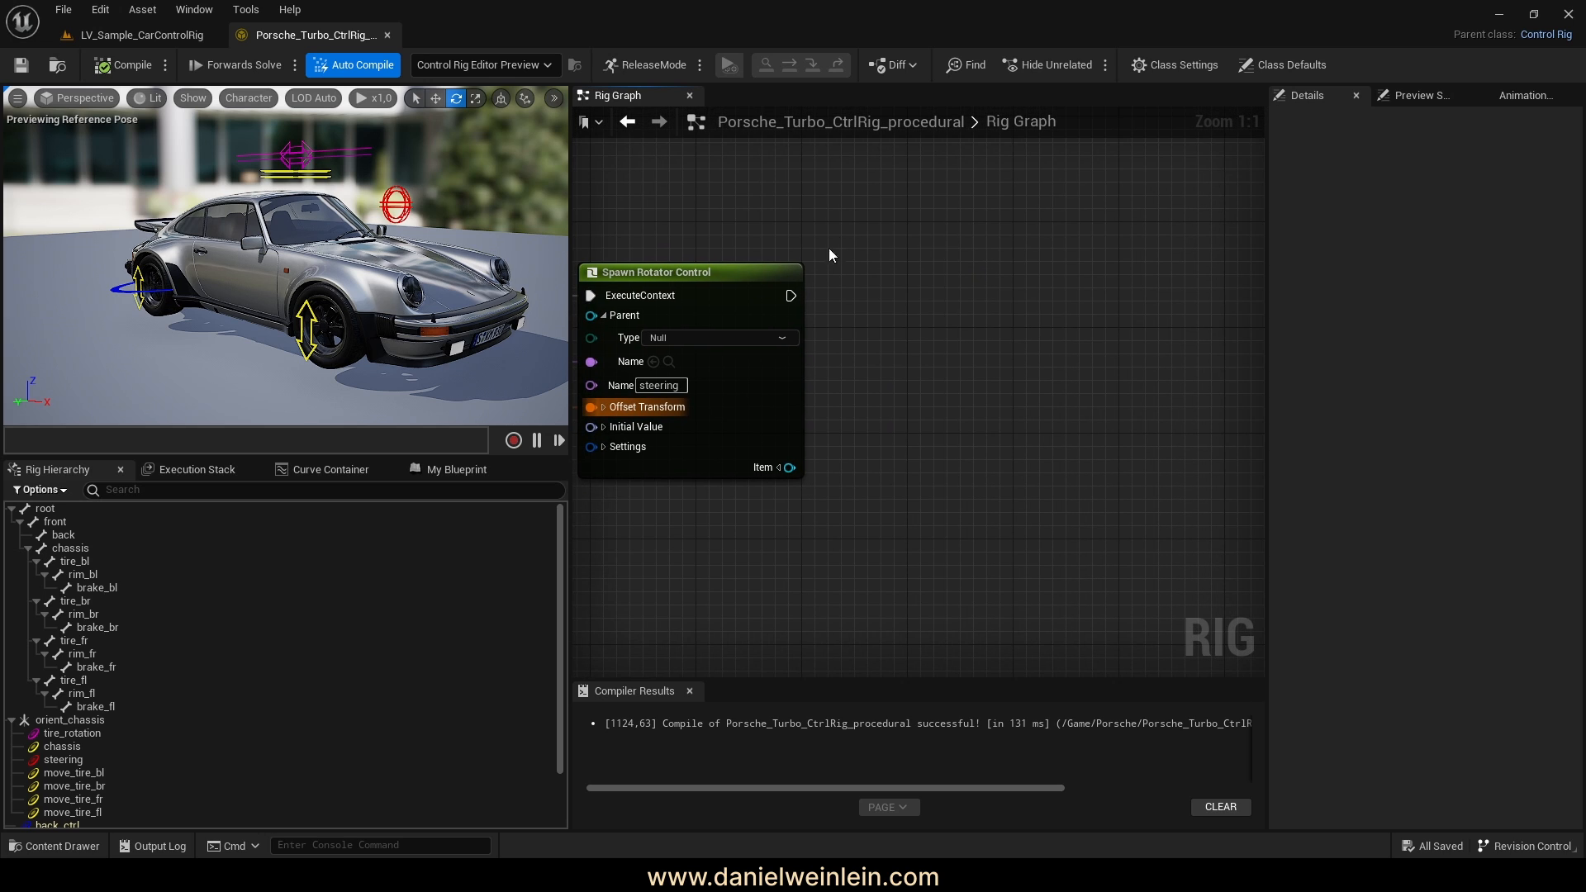
drag(790, 295, 916, 349)
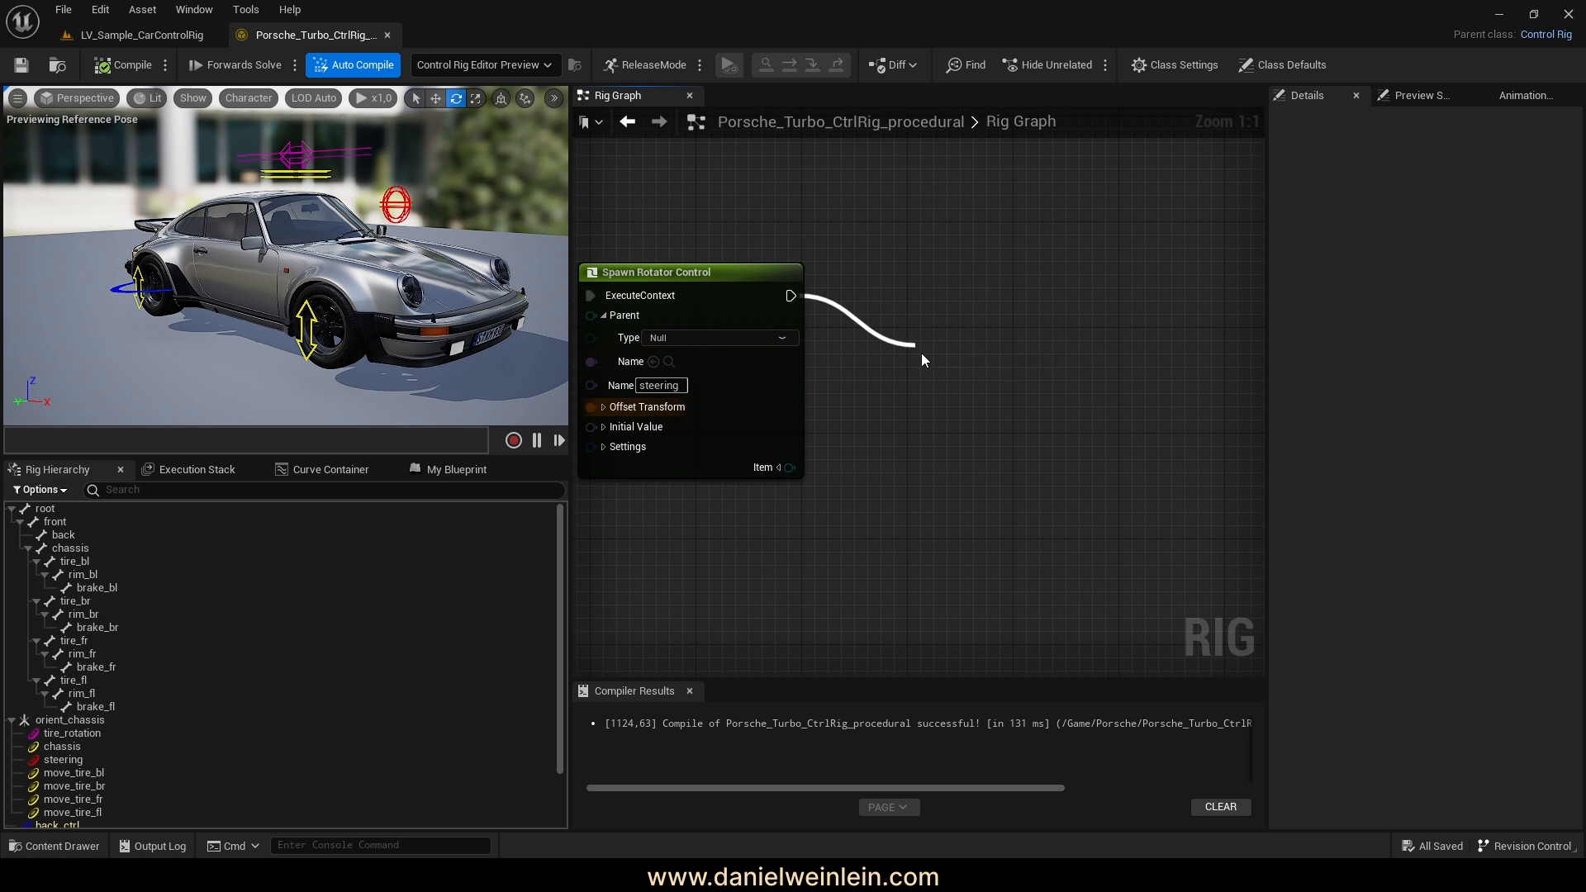
text(spa)
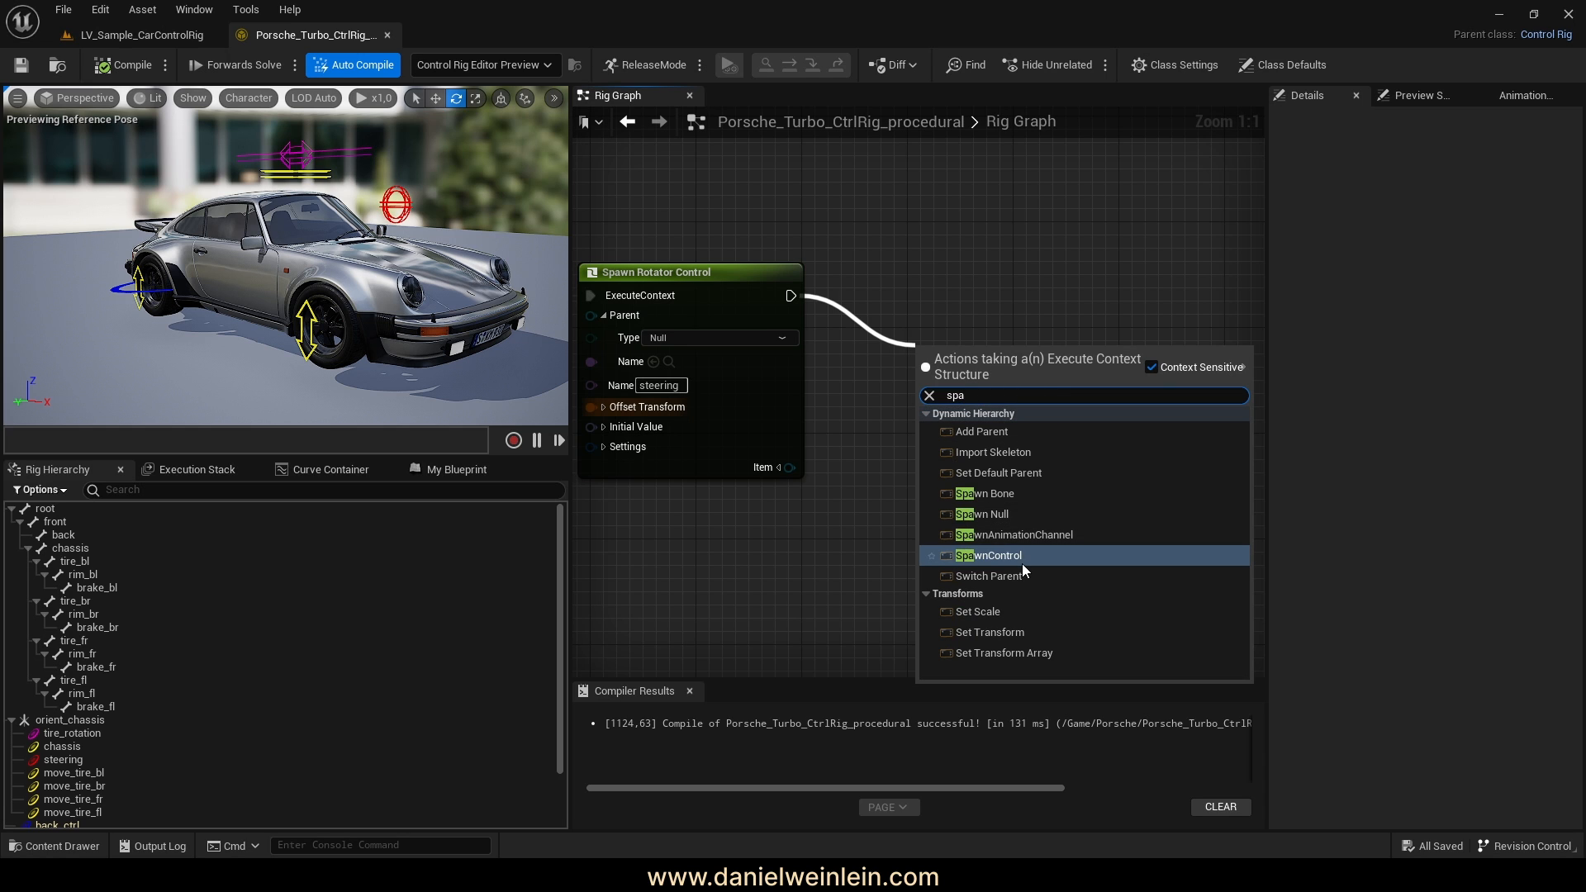
click(1023, 556)
drag(885, 356, 1008, 279)
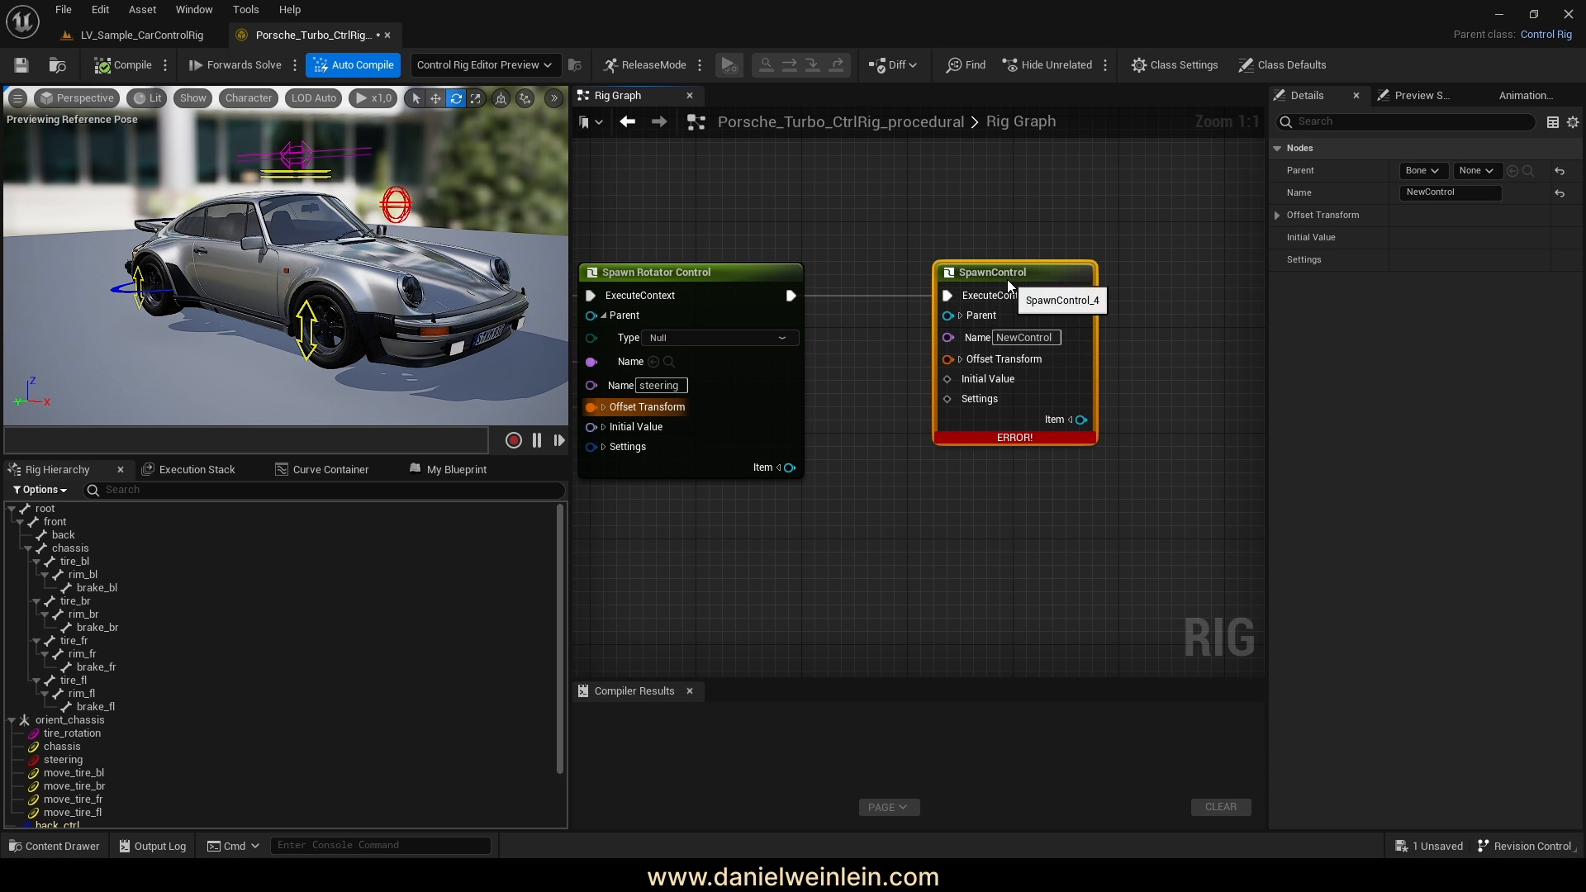
Select move_tire_bl with the translate tool and view the rear-left wheel from behind
click(183, 774)
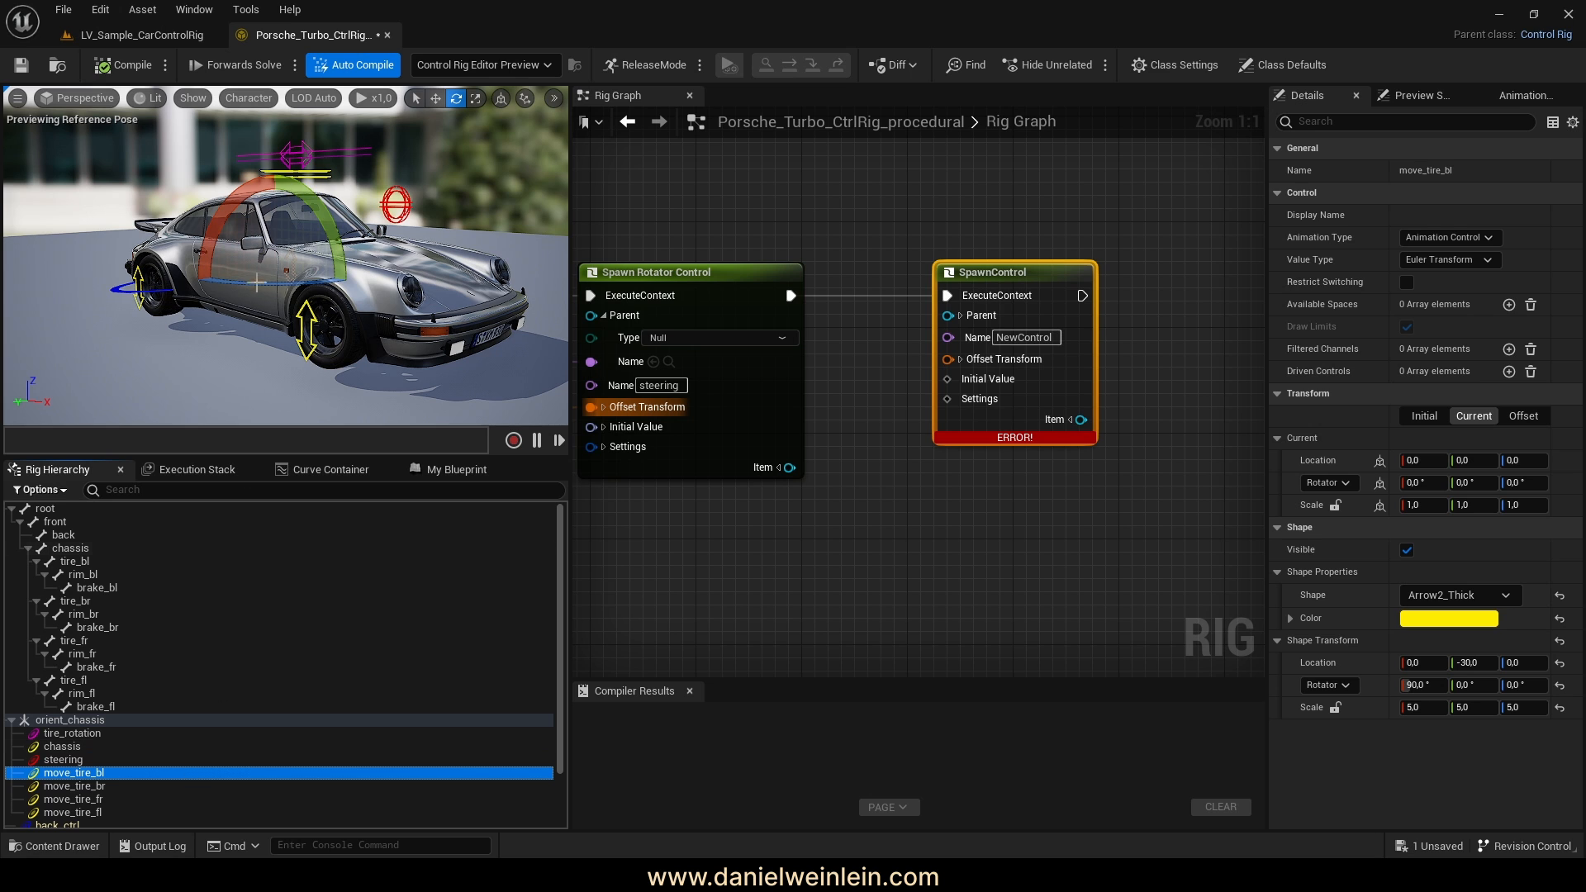
click(435, 97)
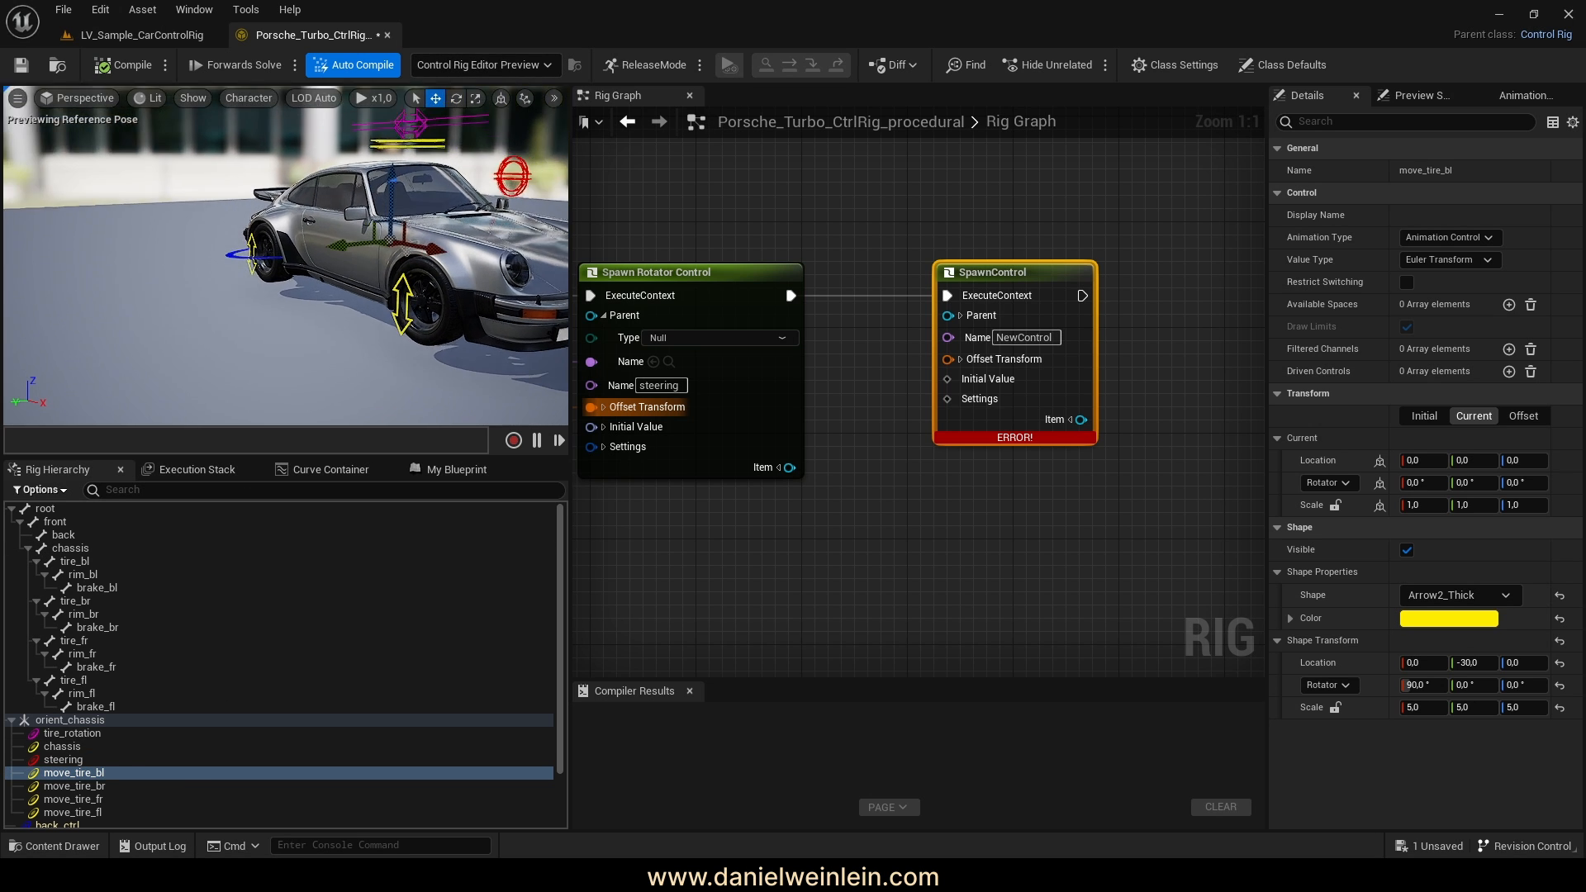
right_drag(347, 256, 148, 256)
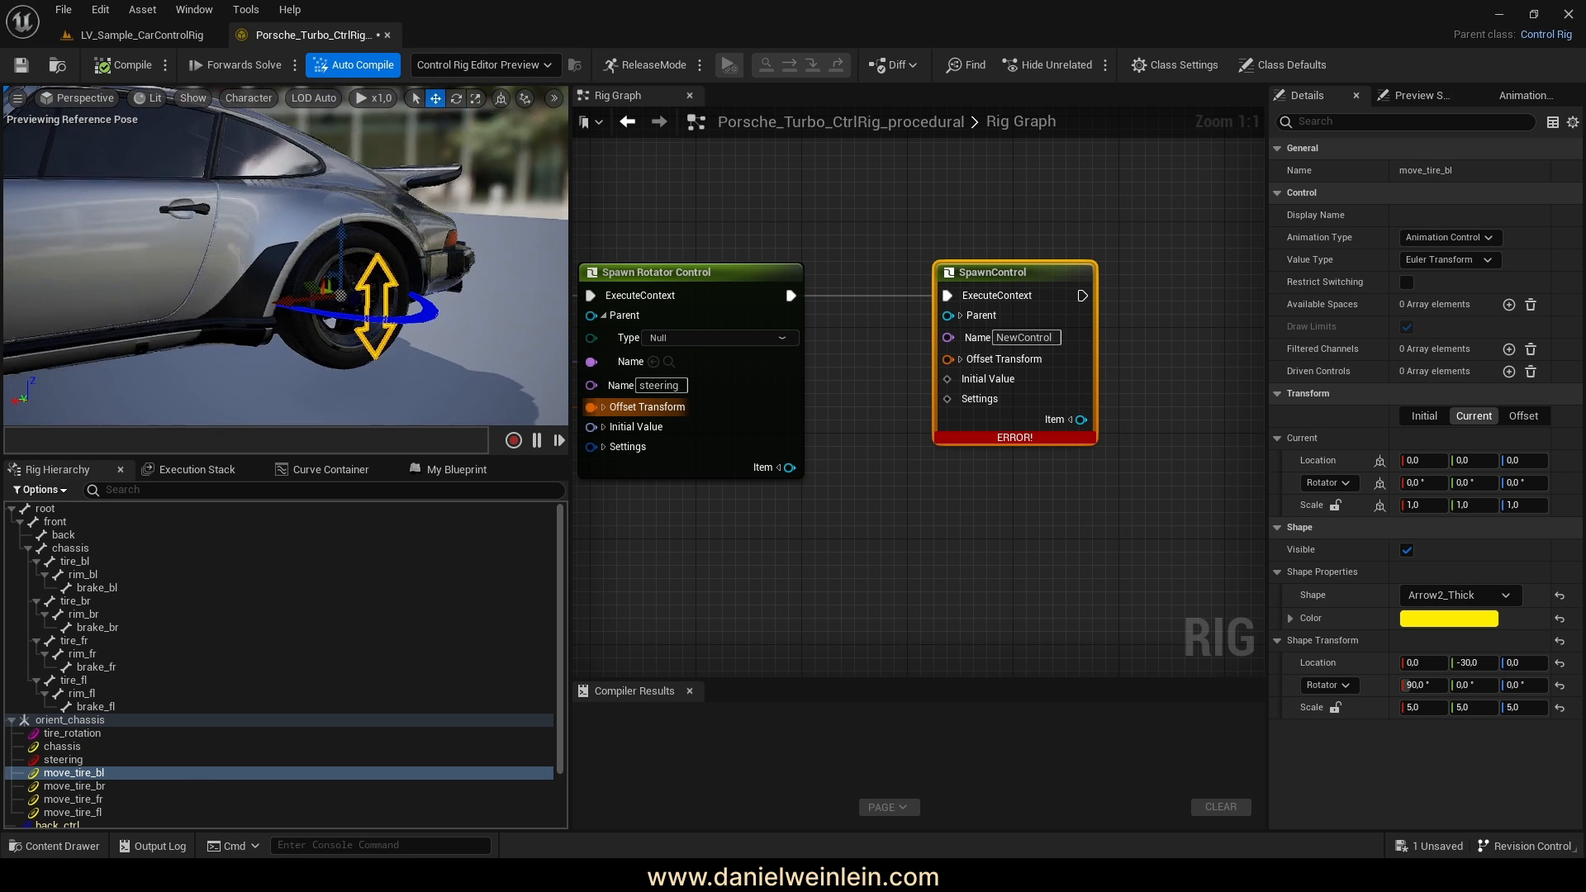
right_drag(307, 226, 330, 230)
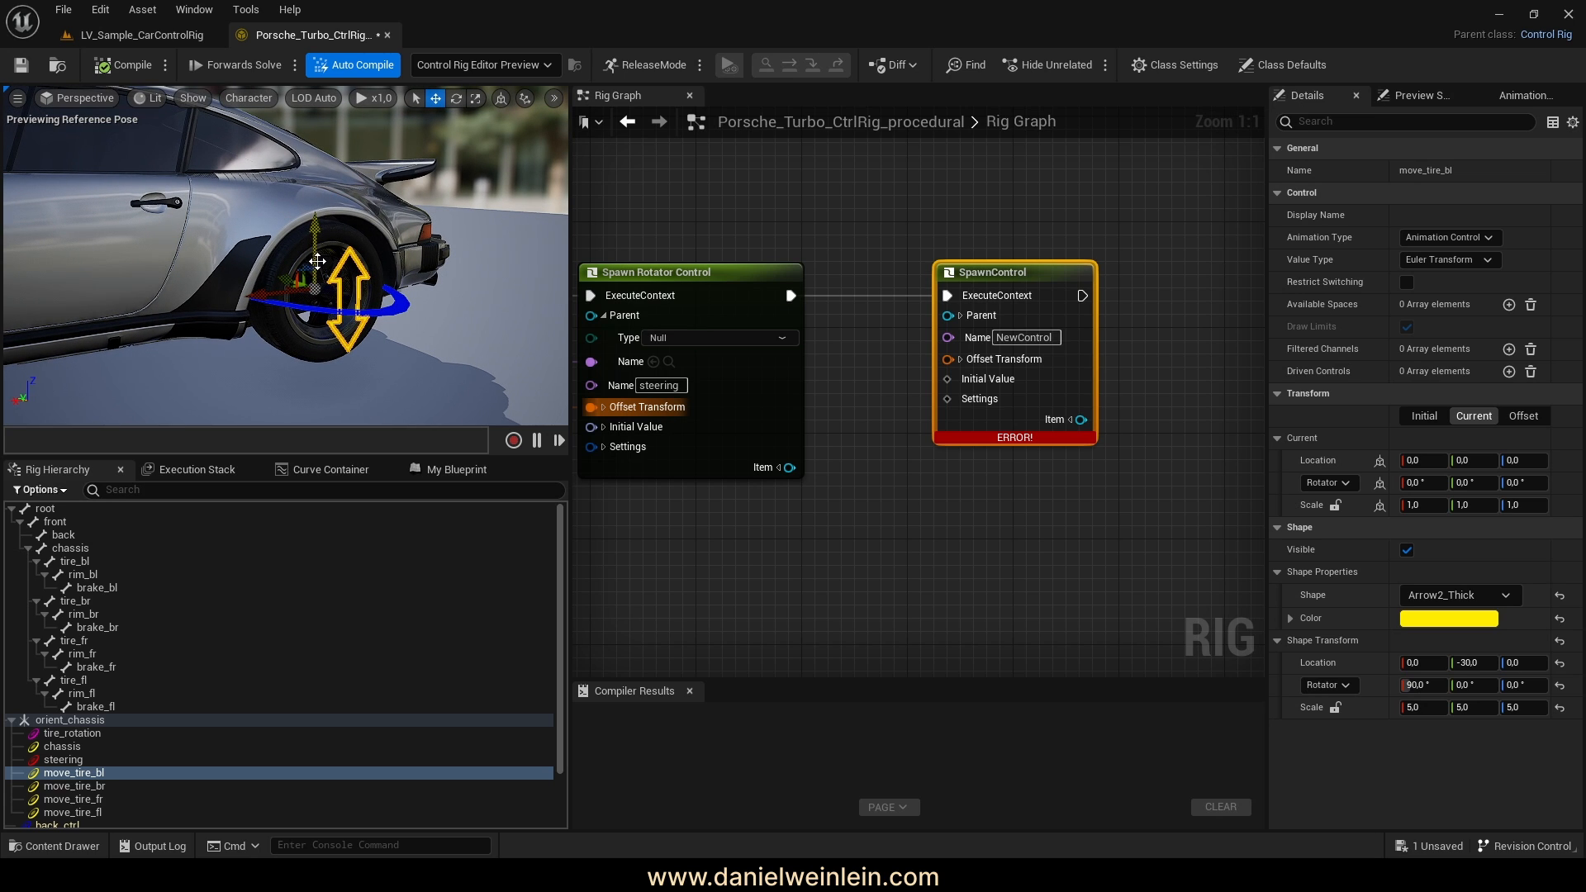
right_drag(369, 296, 331, 326)
Convert the new node to a Spawn Transform Control named move_tire
right_click(970, 401)
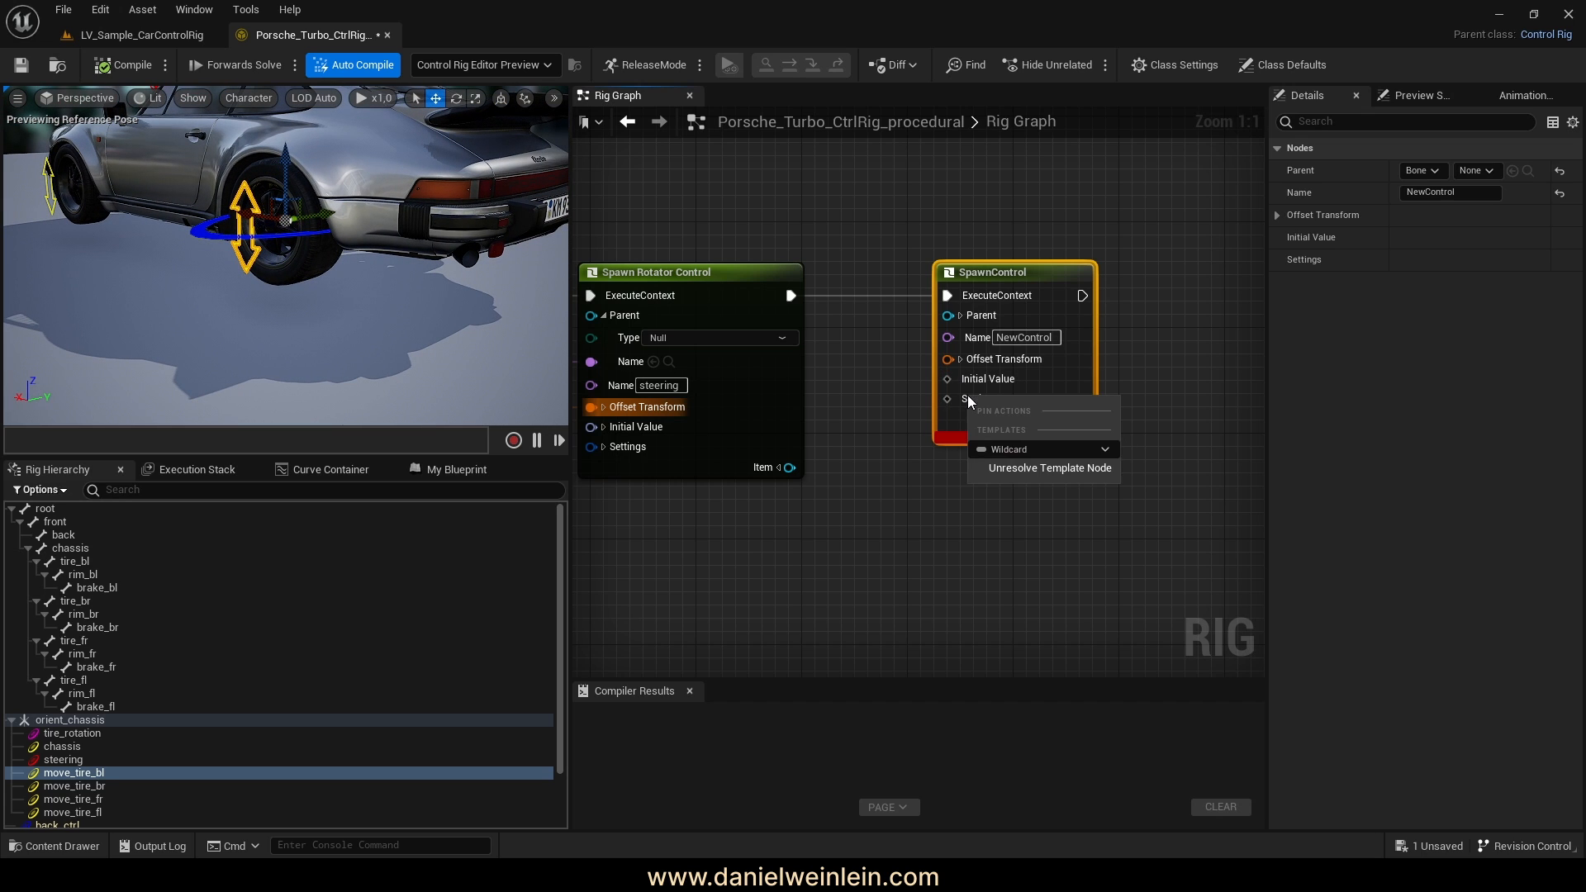
click(1036, 448)
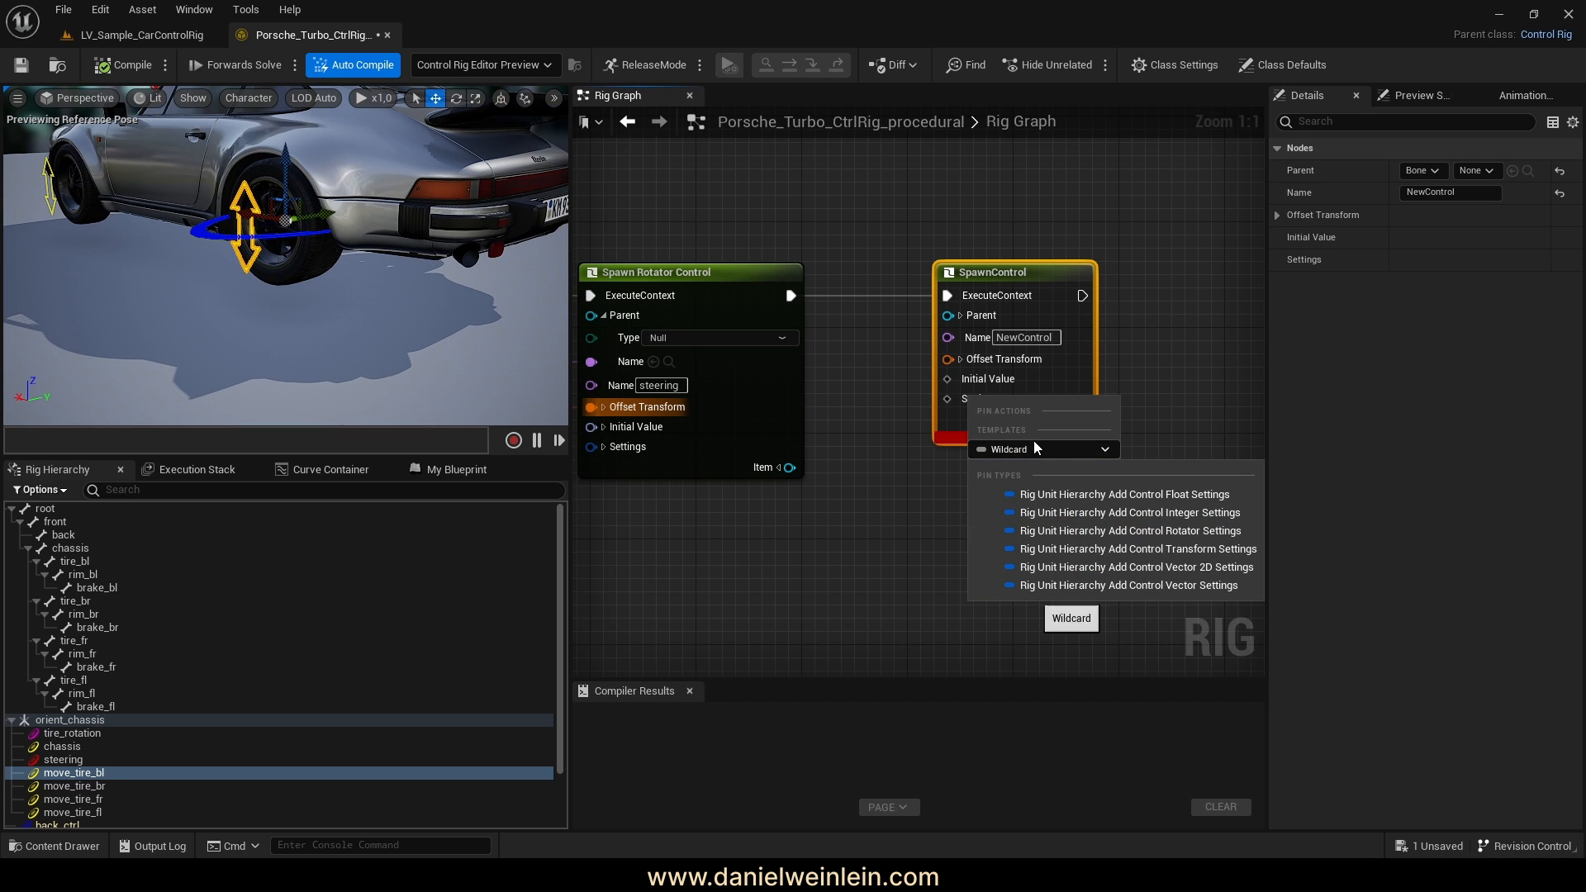
click(1200, 551)
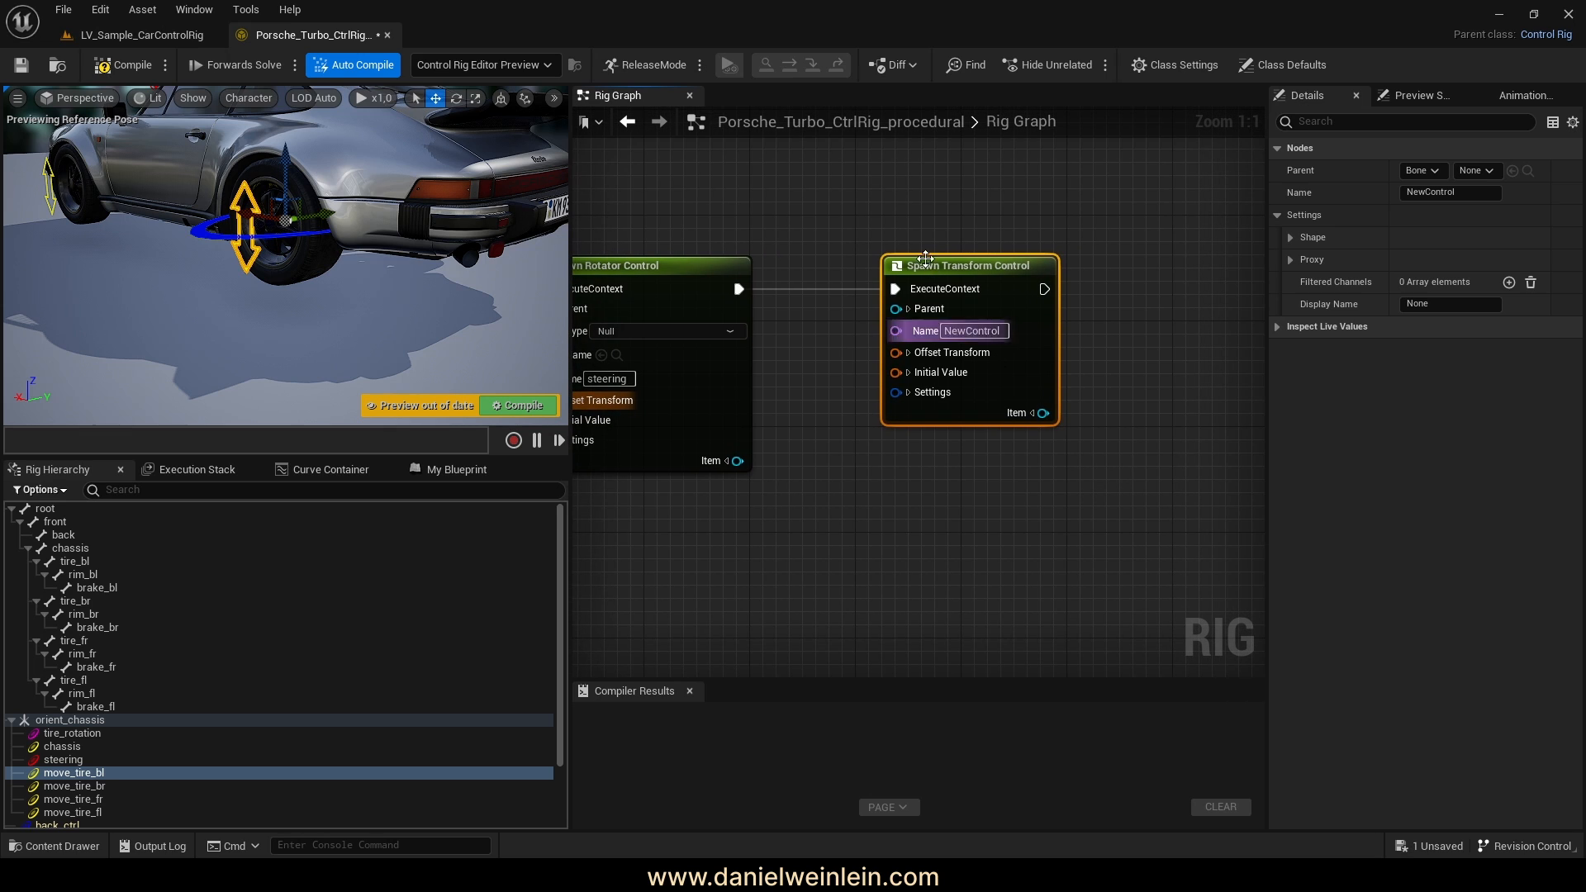
scroll(191, 704, down, 2)
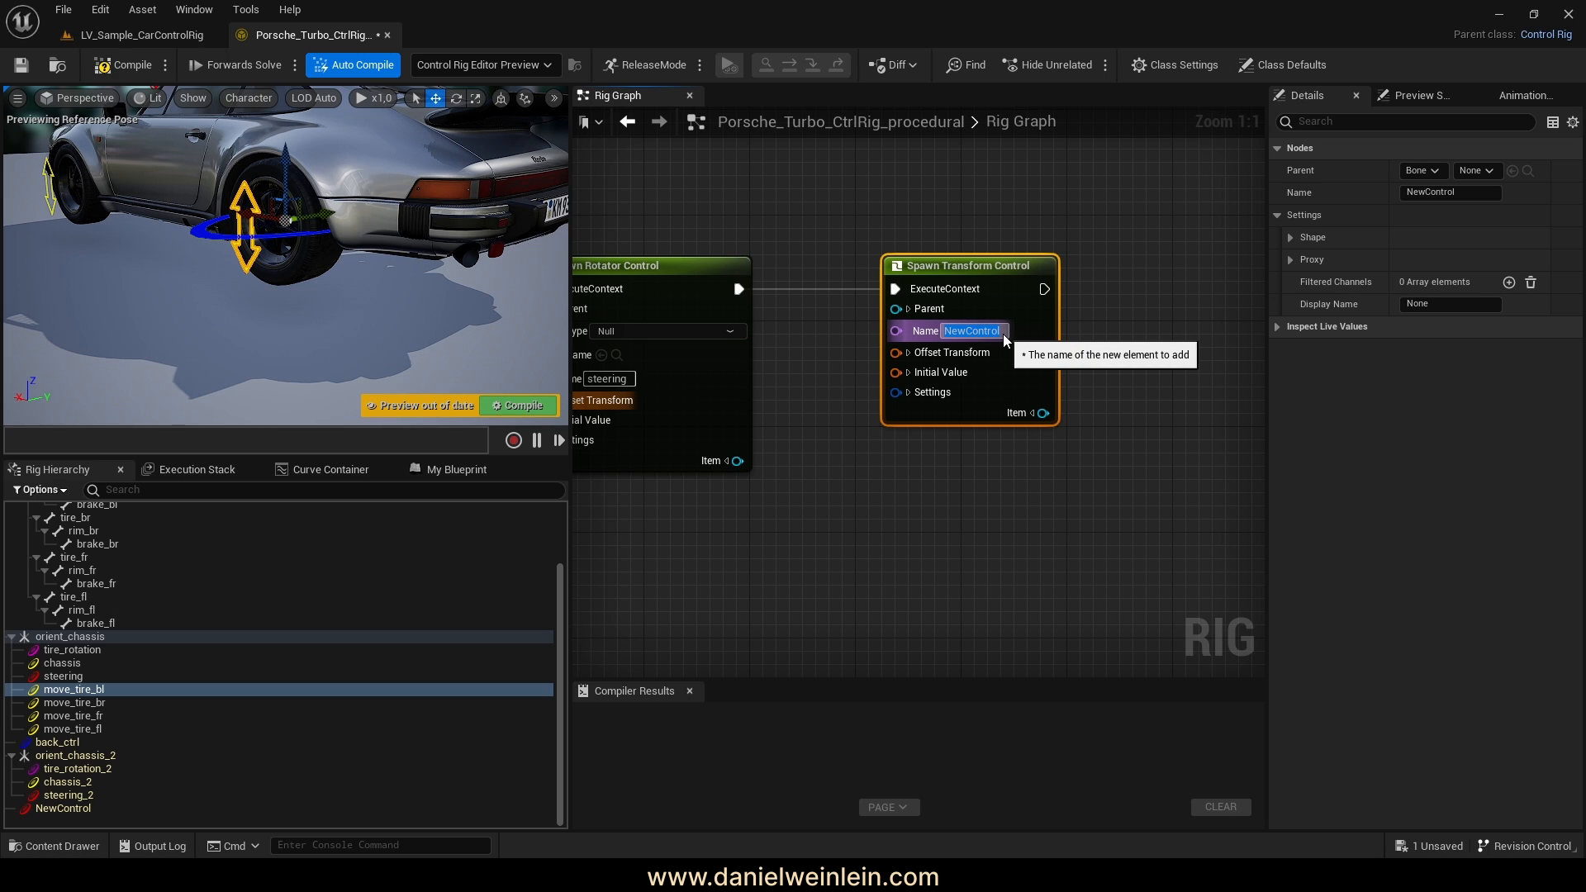
text(move)
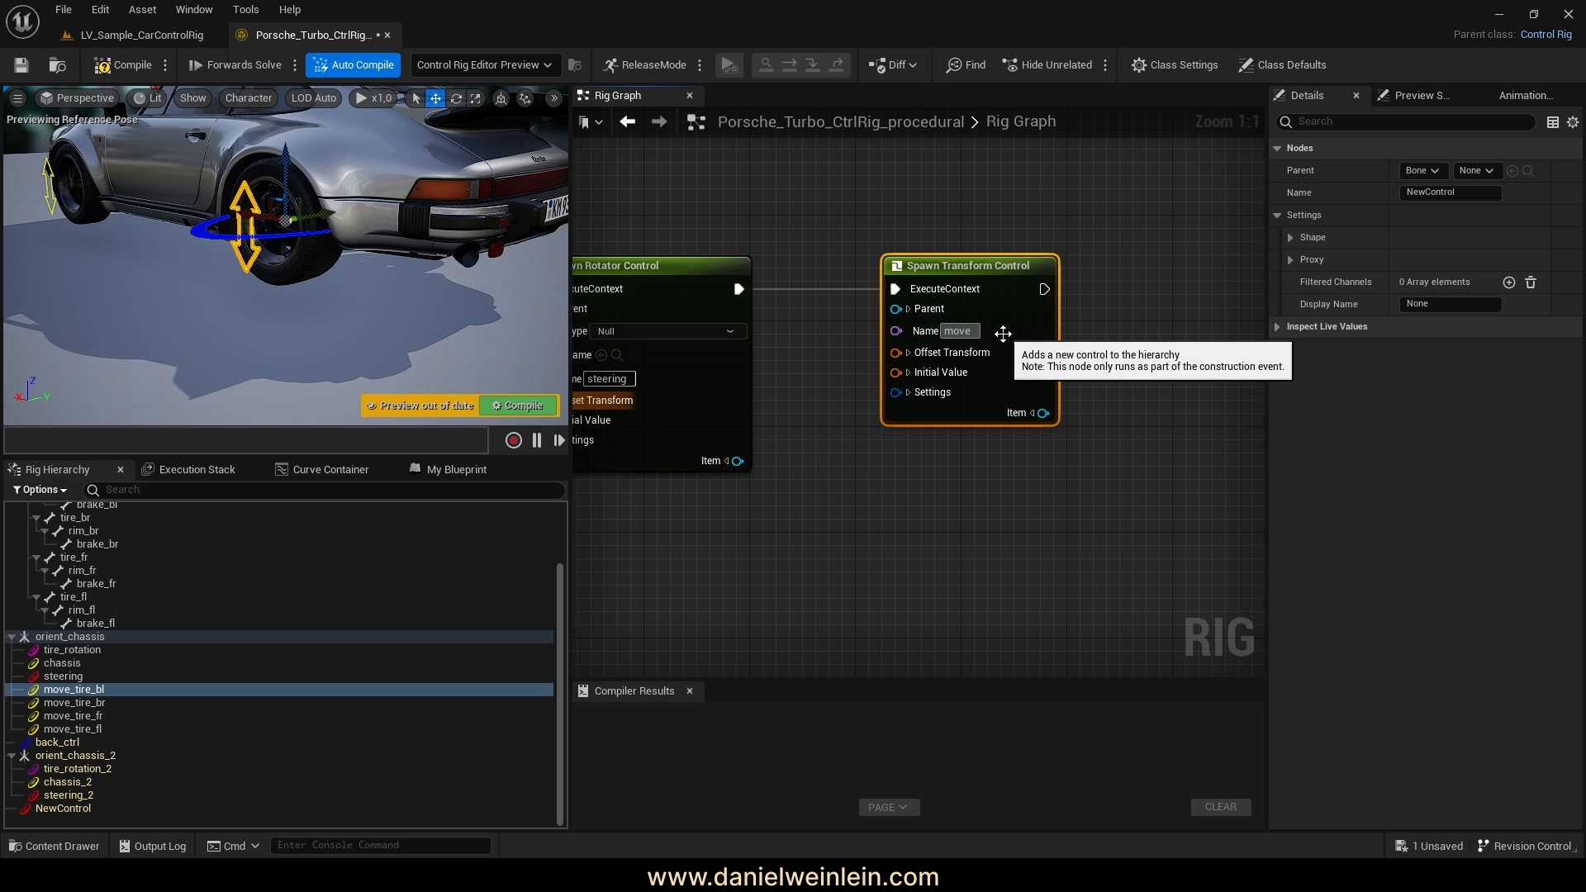
text(_tire)
key(Return)
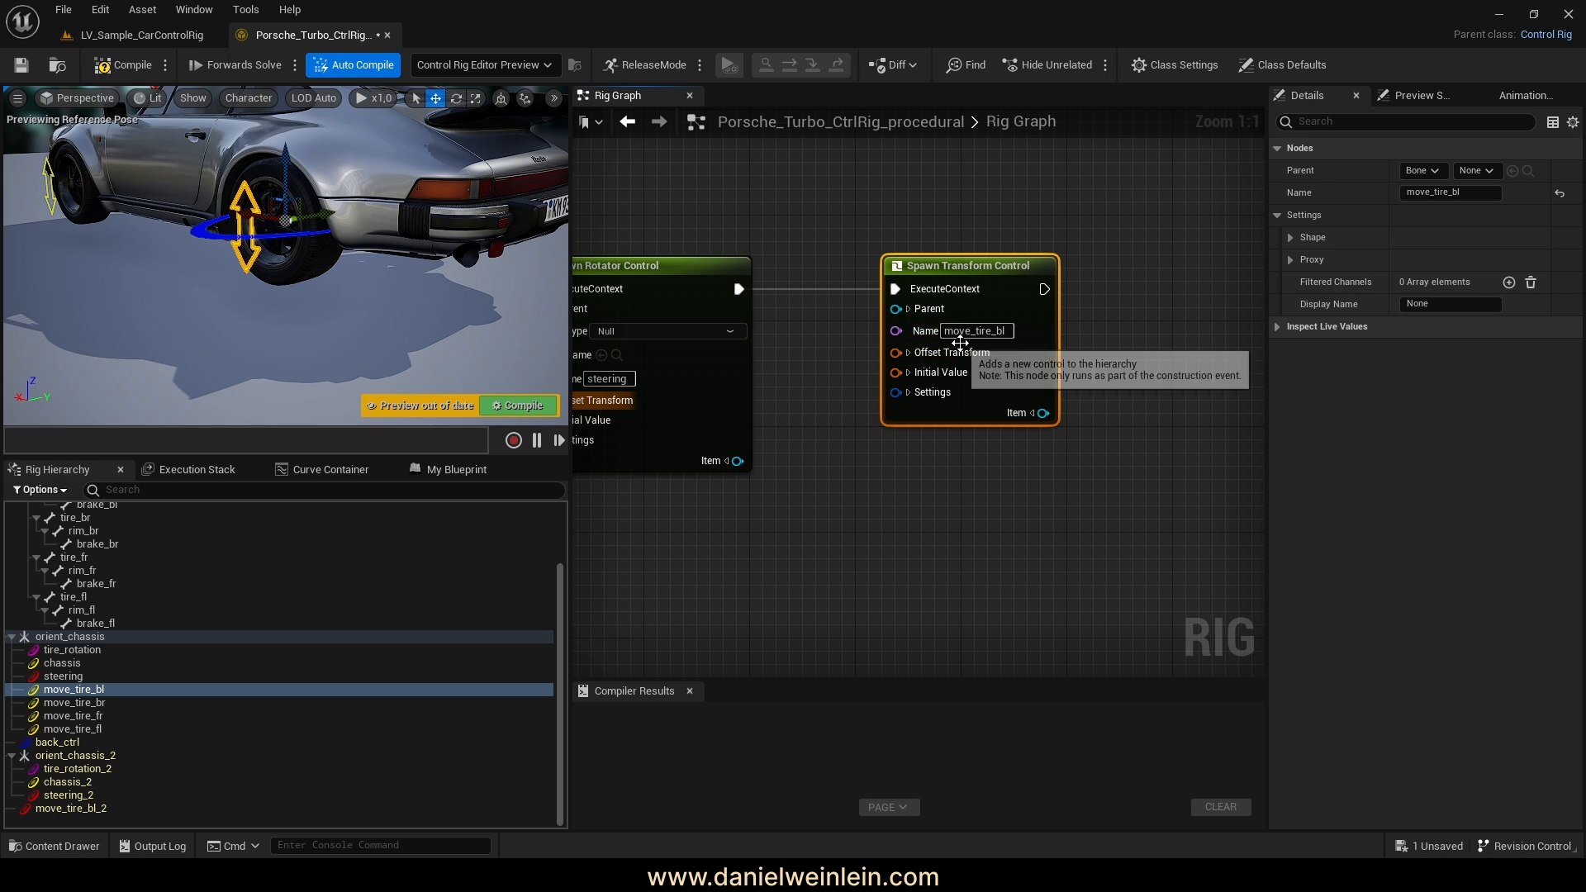
Expand the control's Parent settings and drag a link from its name input
right_drag(835, 368, 854, 380)
click(933, 327)
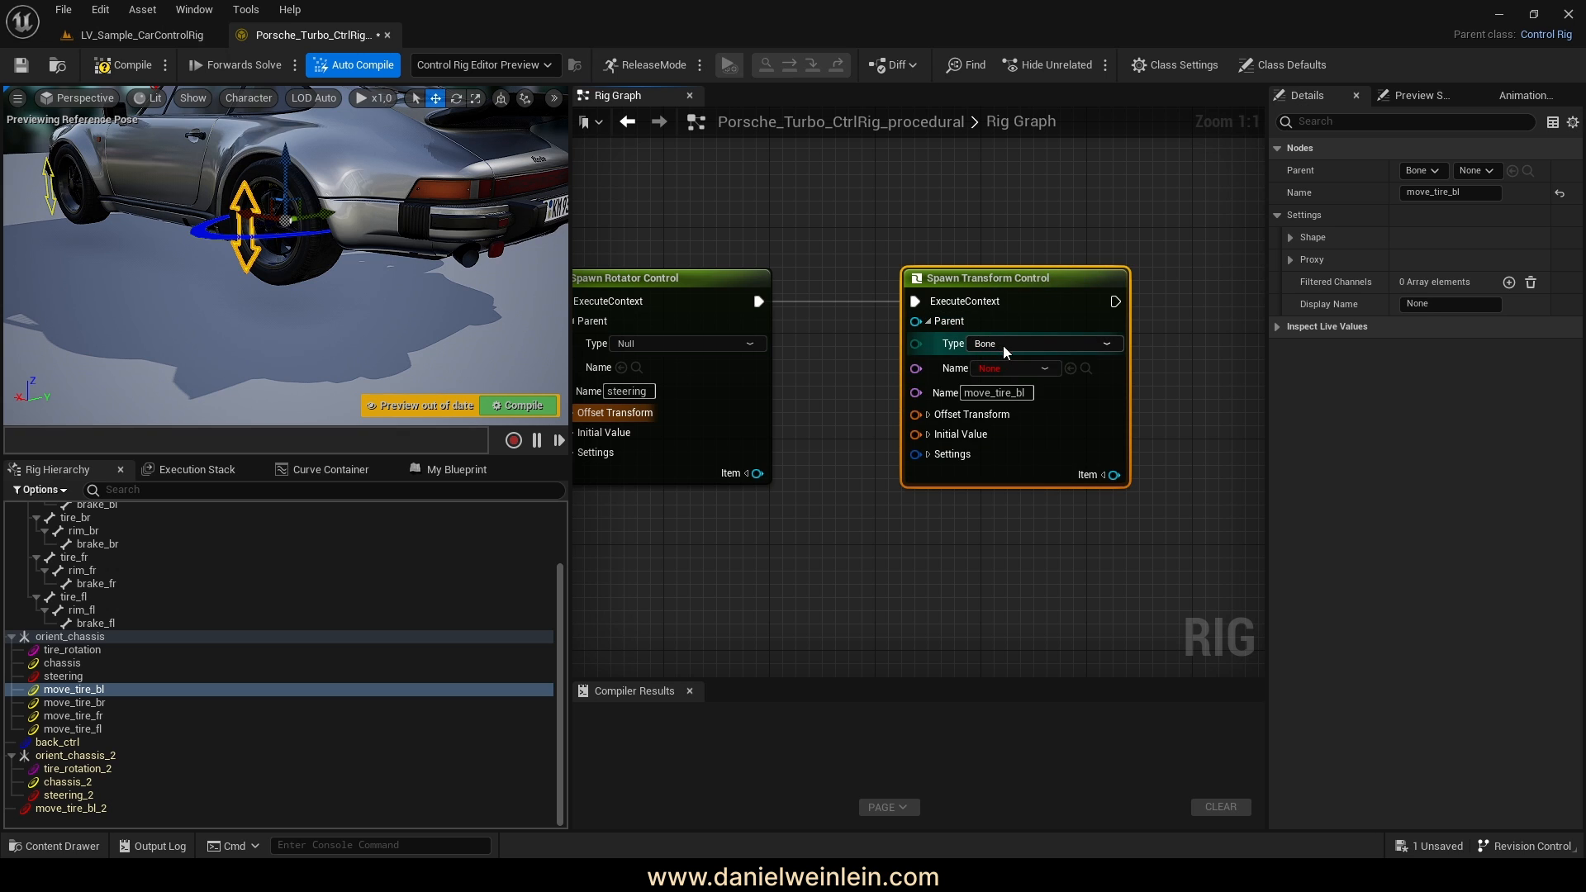
right_drag(929, 432, 967, 429)
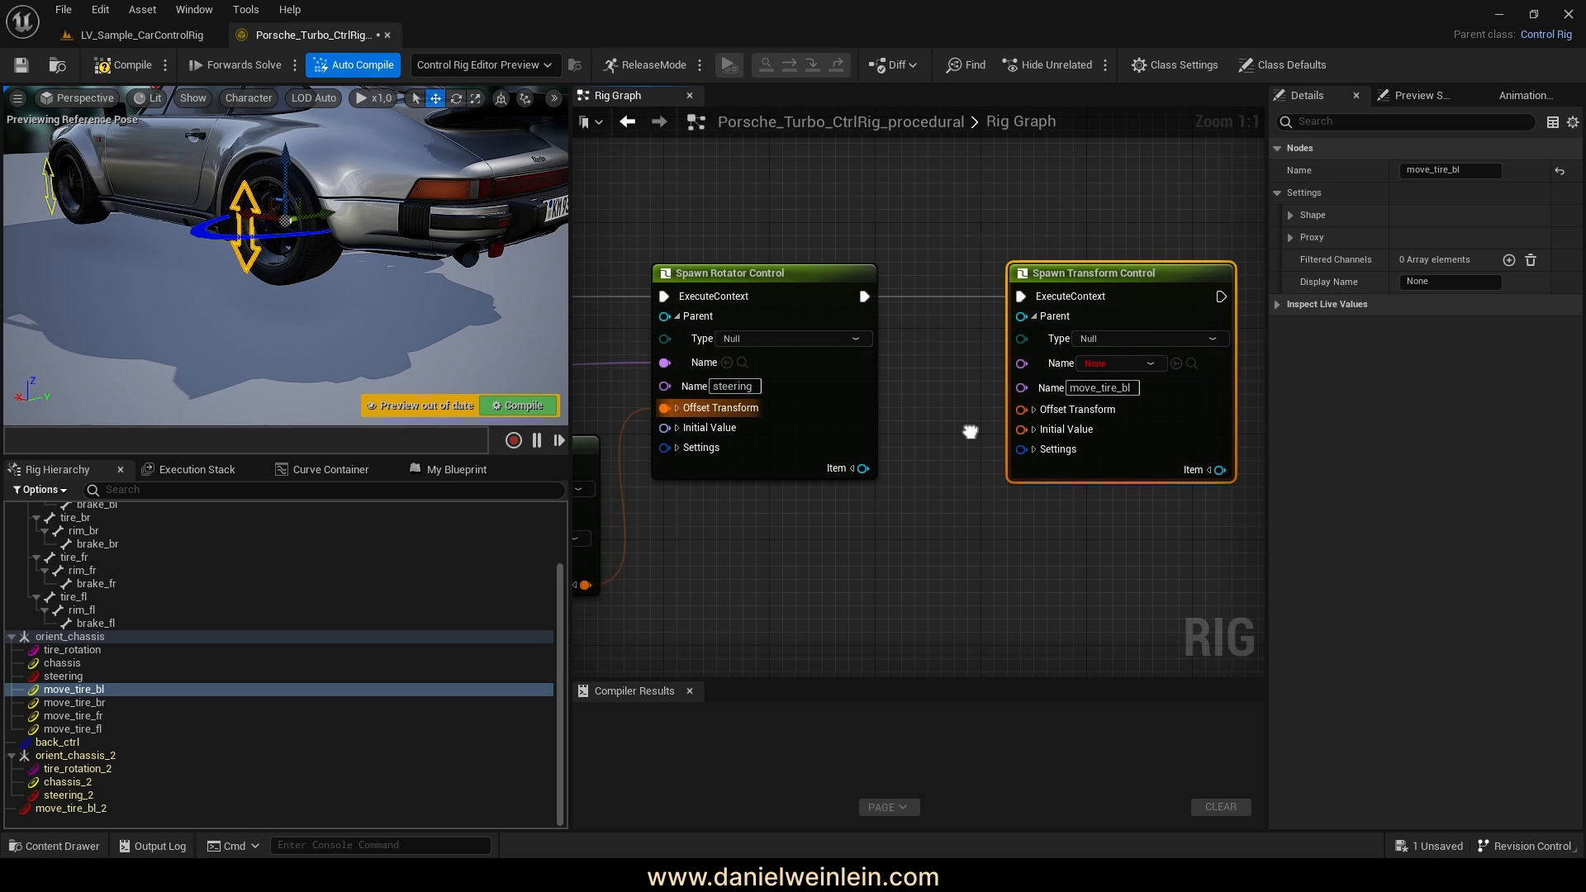
drag(1028, 362, 883, 501)
Move the move_tire_bl spawn node right, clear of the steering node, and select the tire_bl bone
right_drag(1032, 518, 618, 527)
right_drag(1140, 479, 804, 443)
scroll(1073, 443, down, 4)
right_drag(1146, 507, 669, 479)
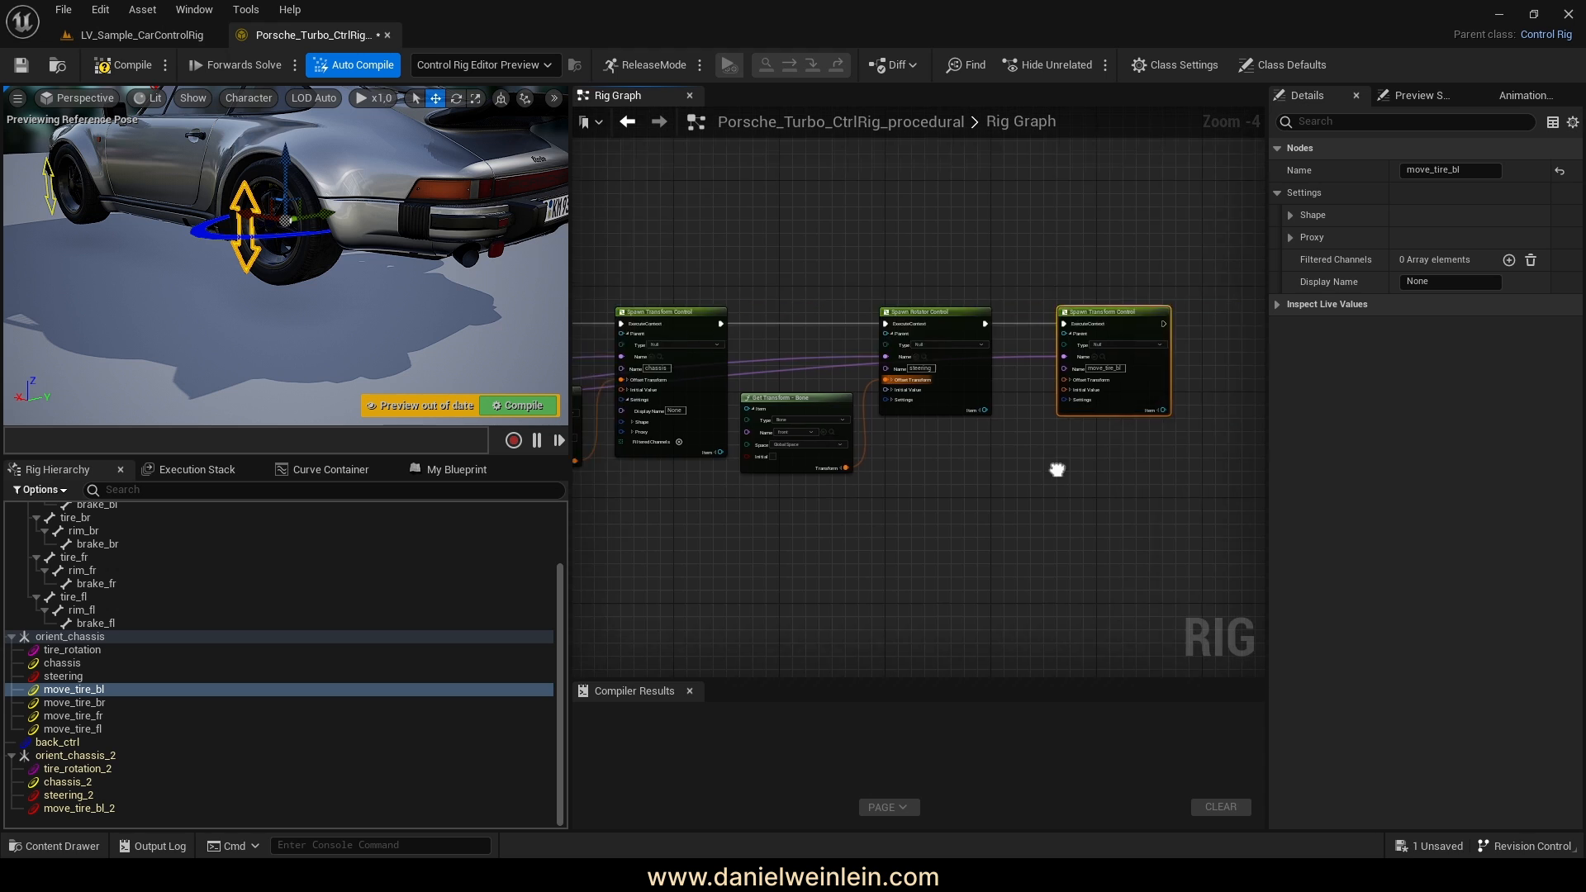
right_drag(1055, 463, 934, 508)
scroll(939, 421, up, 4)
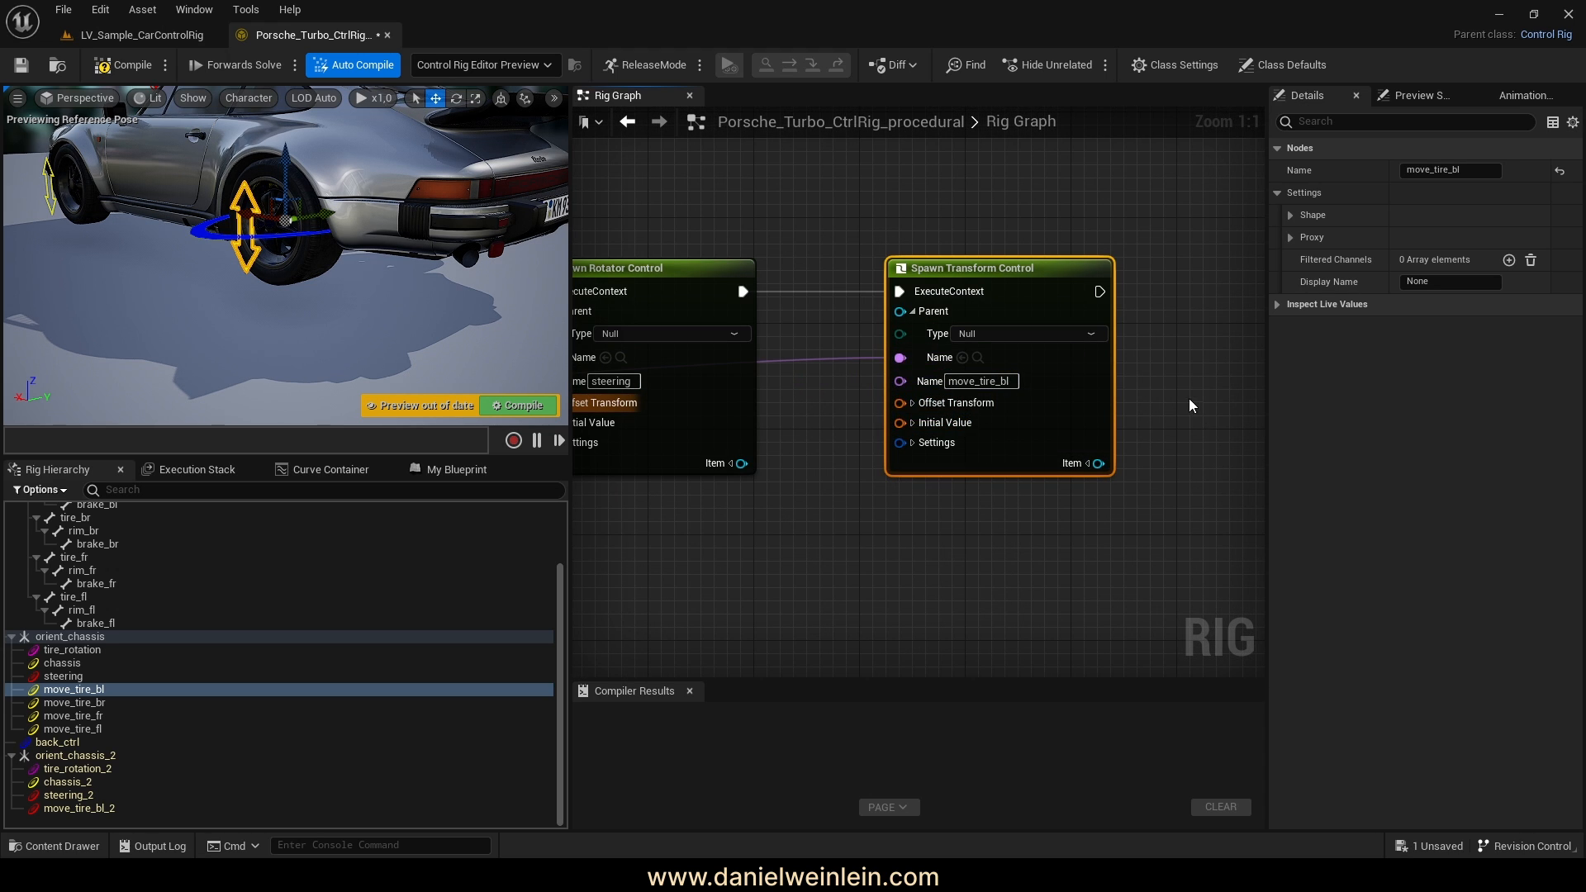
right_drag(1190, 404, 1187, 346)
drag(944, 211, 1026, 219)
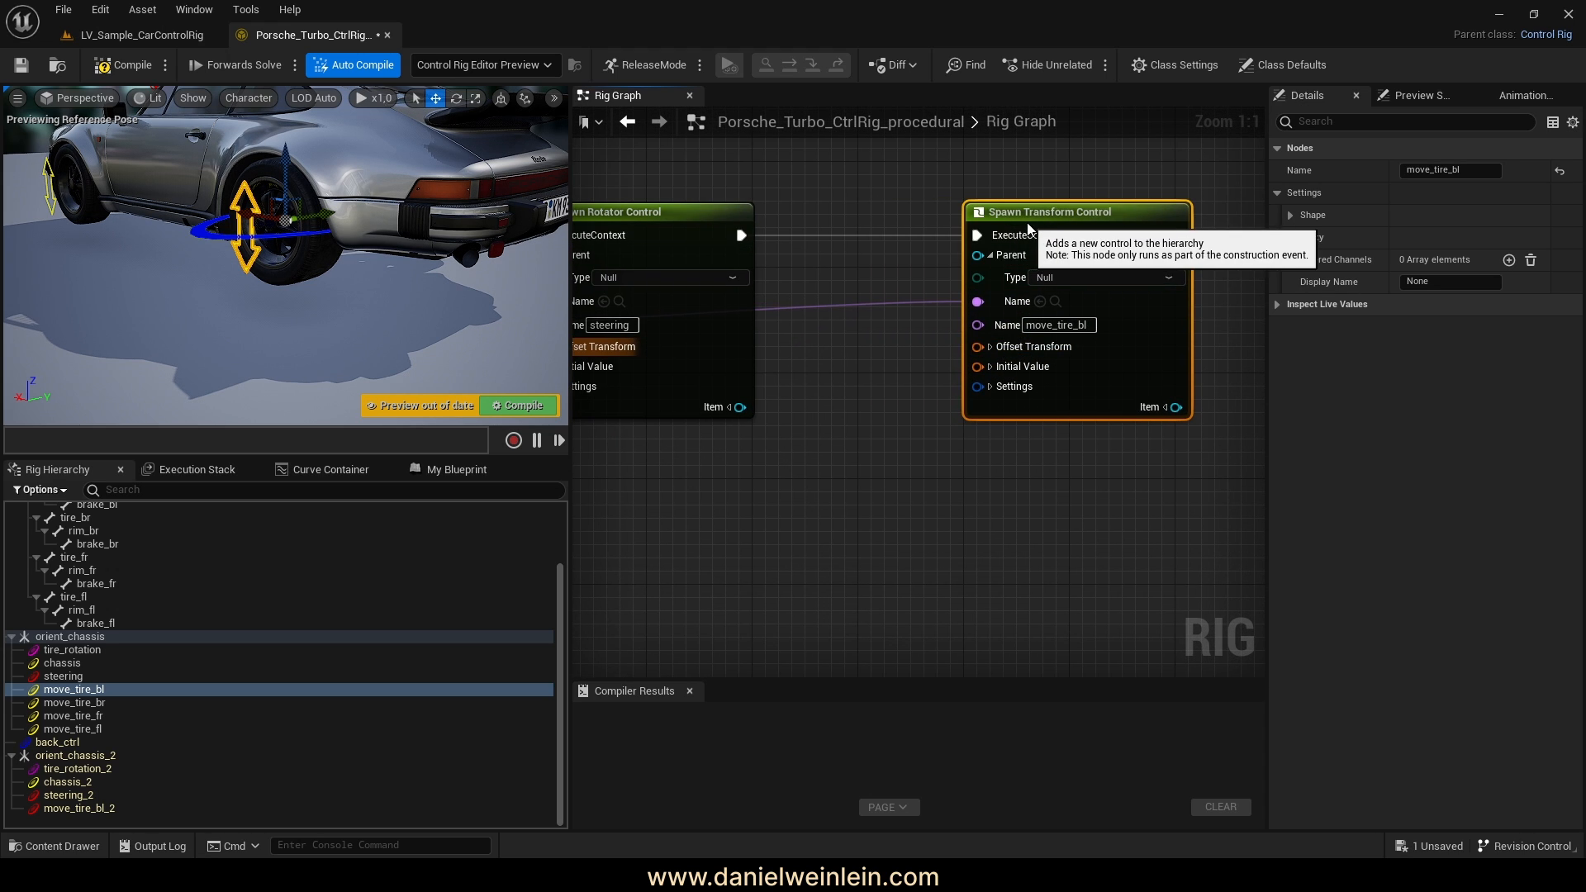
right_drag(1009, 376, 1028, 380)
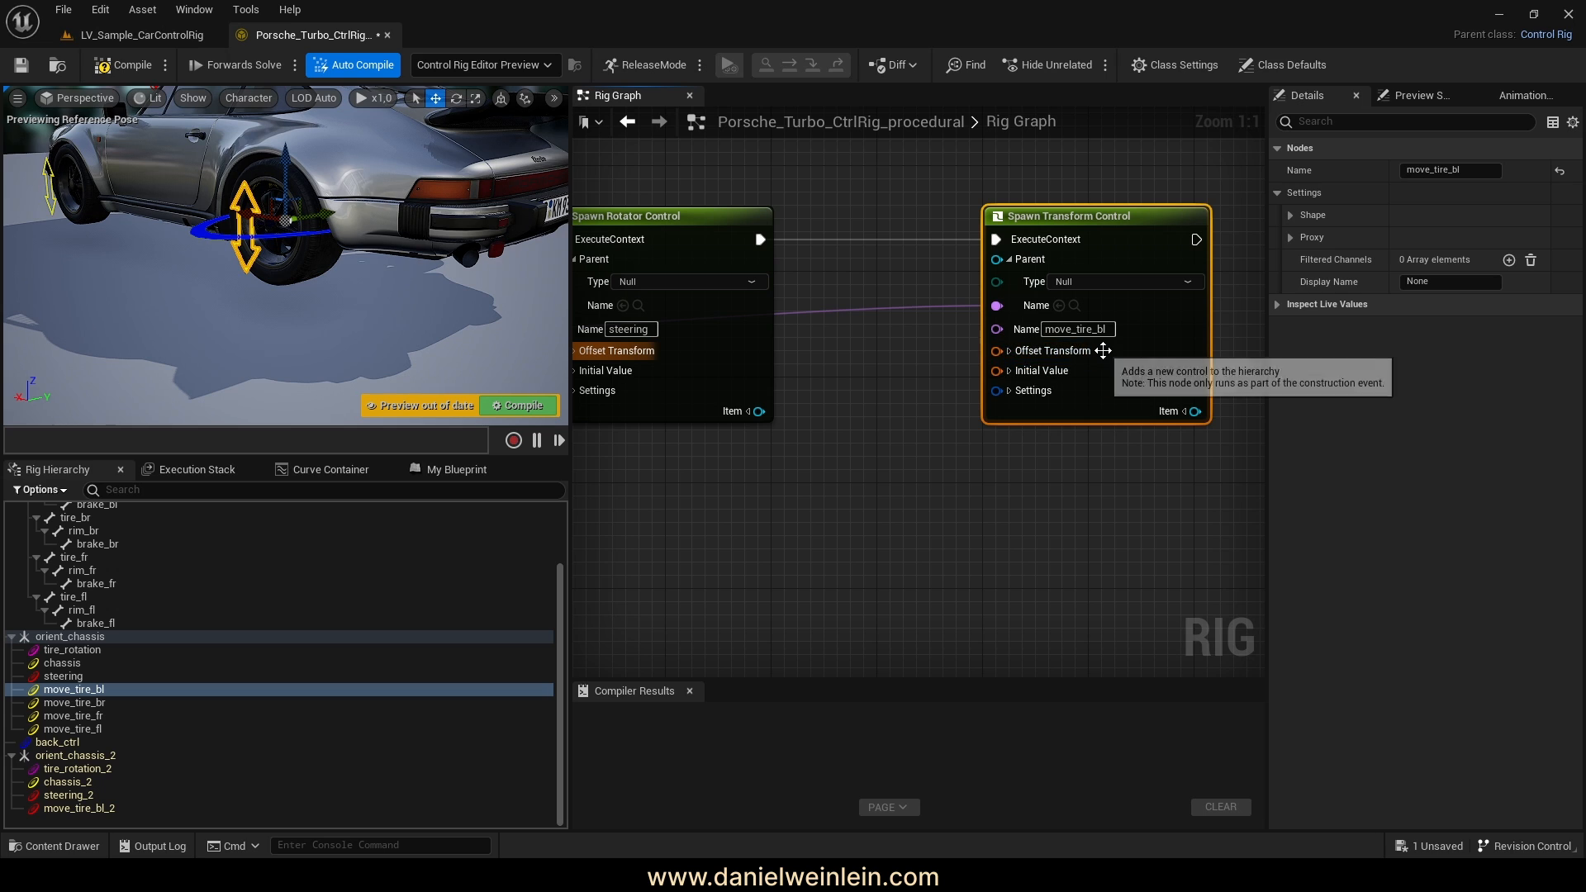
scroll(157, 650, up, 3)
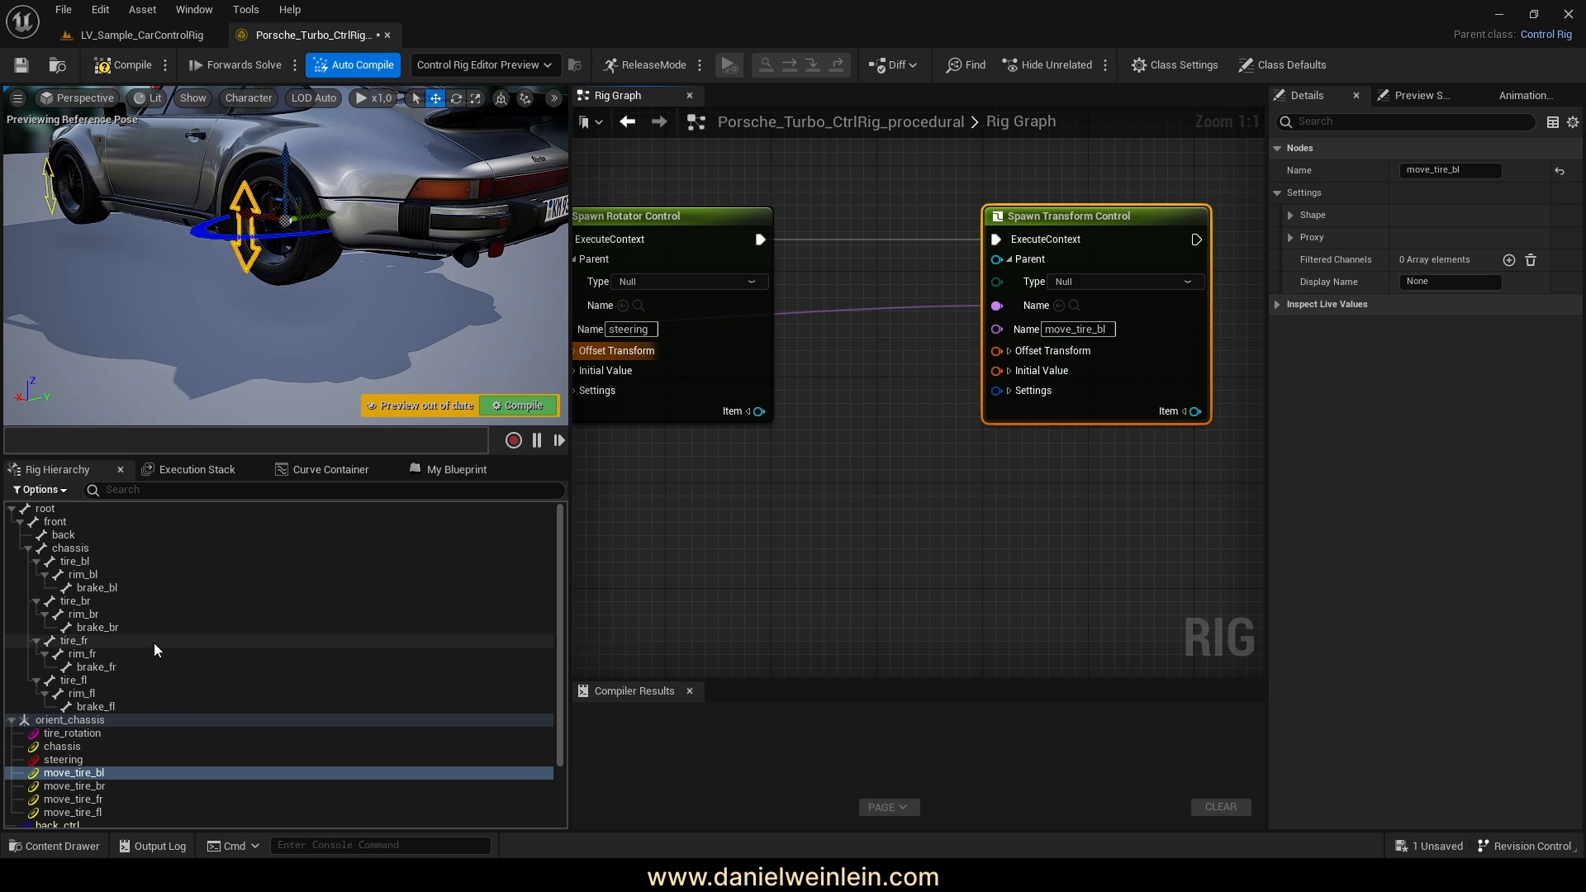
click(75, 565)
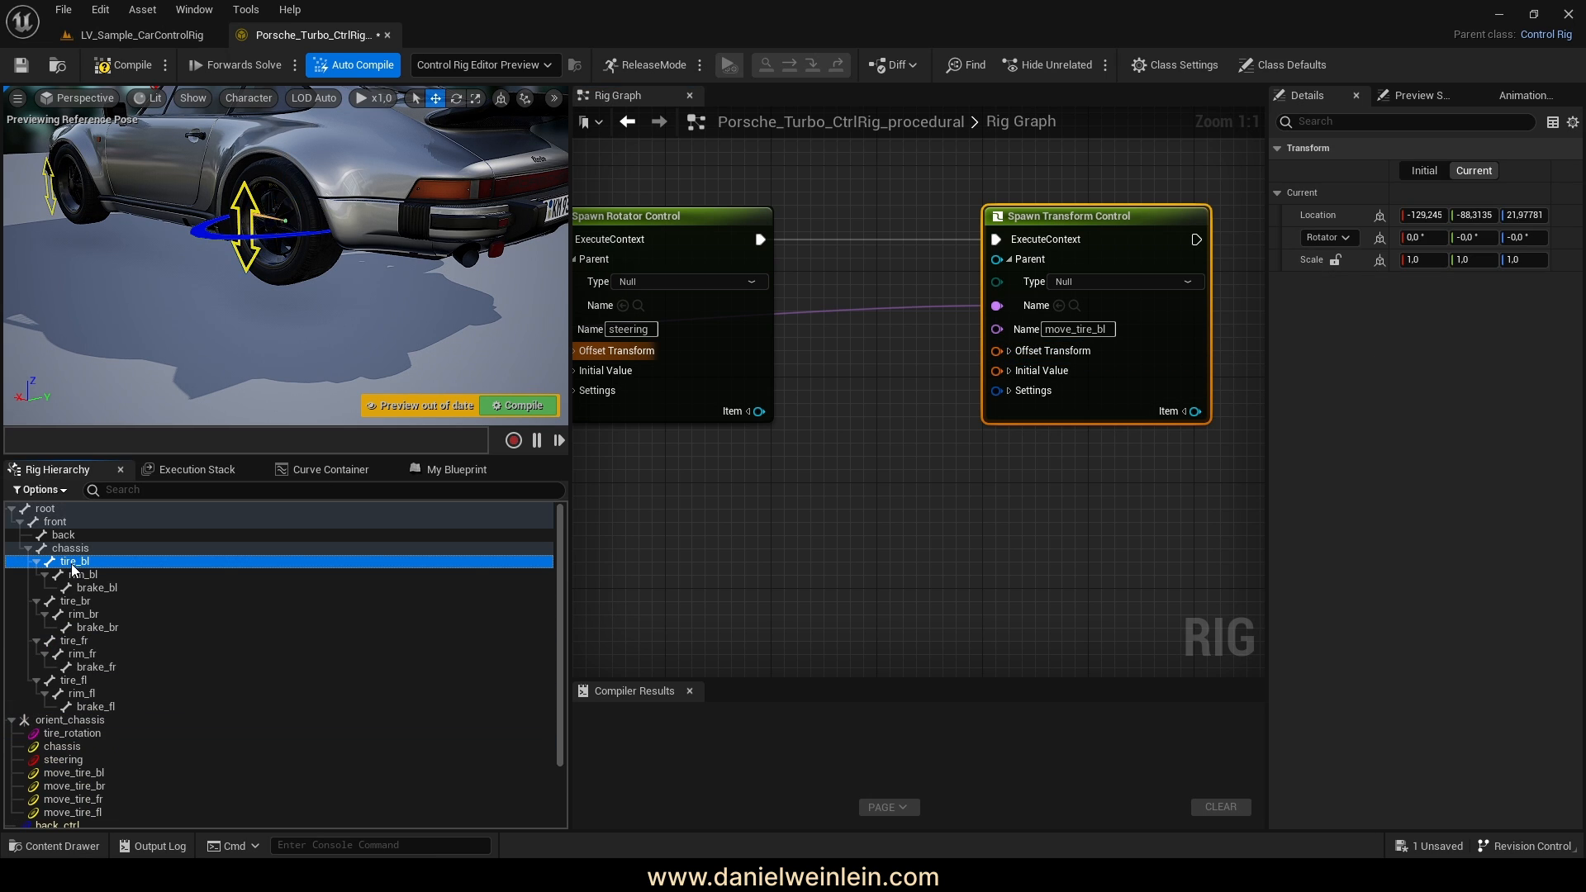
Add a Get Transform node for the tire_bl bone and place it below the spawn node
drag(864, 387, 865, 388)
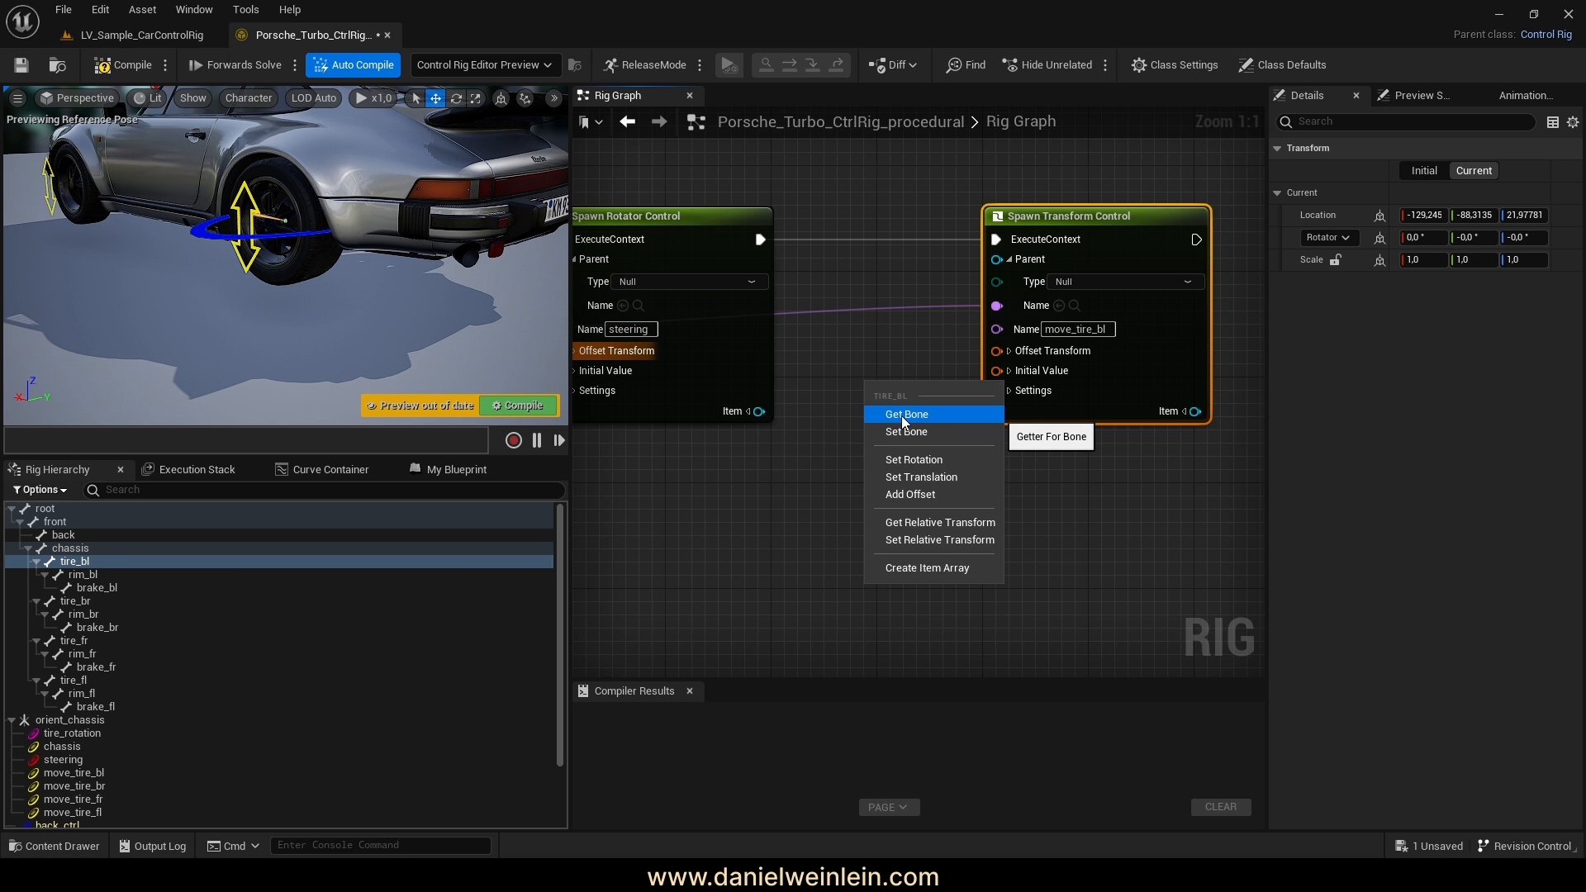
click(900, 415)
right_drag(826, 493, 772, 529)
drag(893, 430, 778, 427)
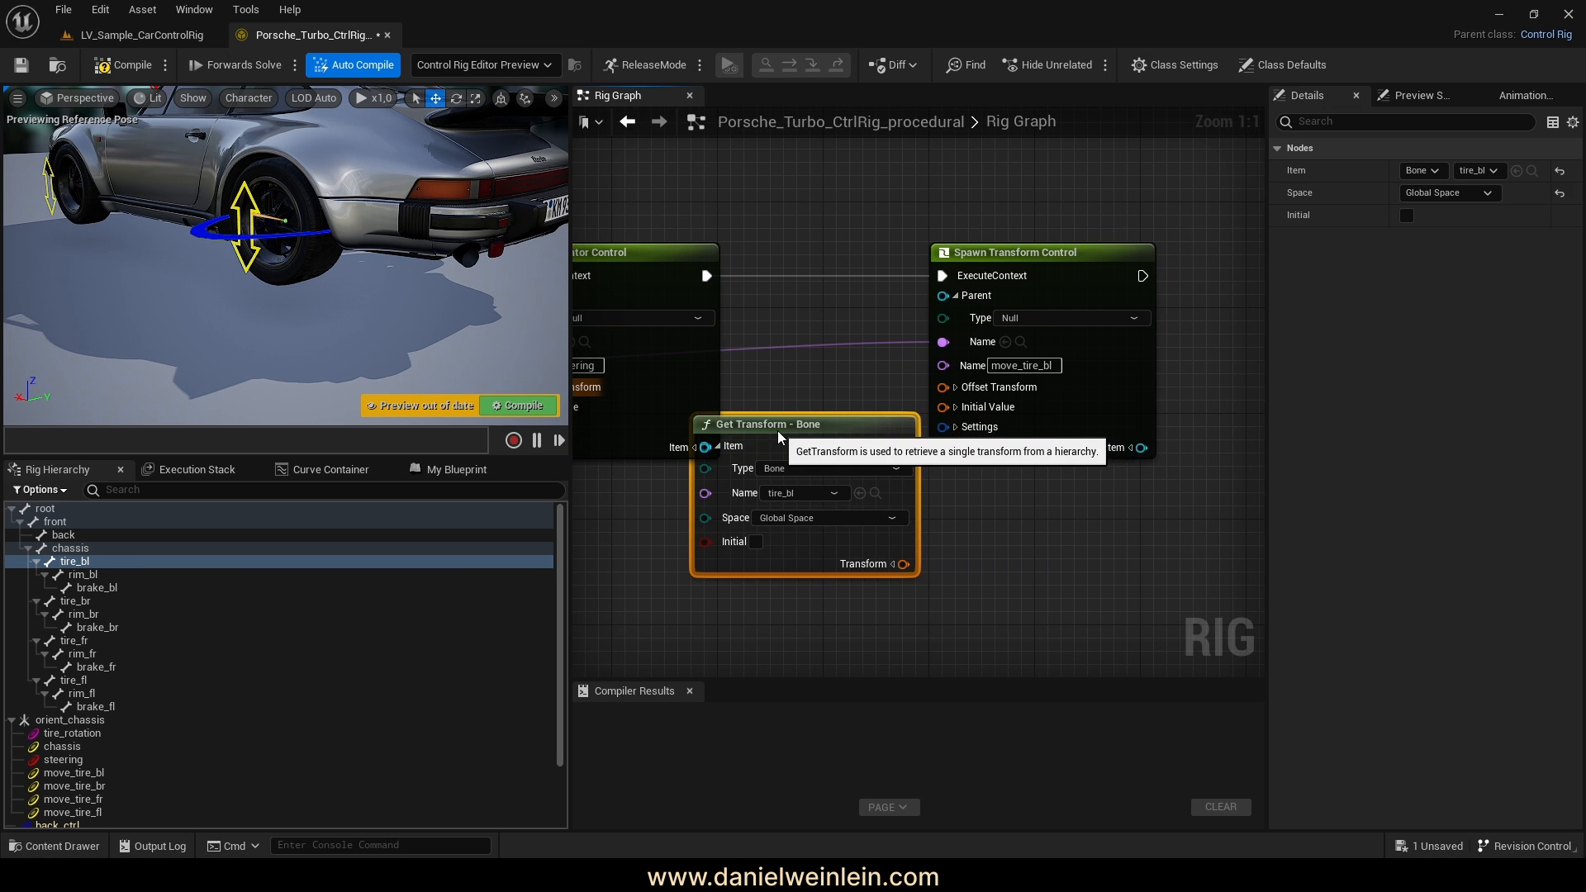
drag(1011, 250, 1156, 237)
drag(809, 508, 900, 495)
Switch the bone read to Local Space, wire it into Offset Transform, and view the rear-left wheel
click(880, 505)
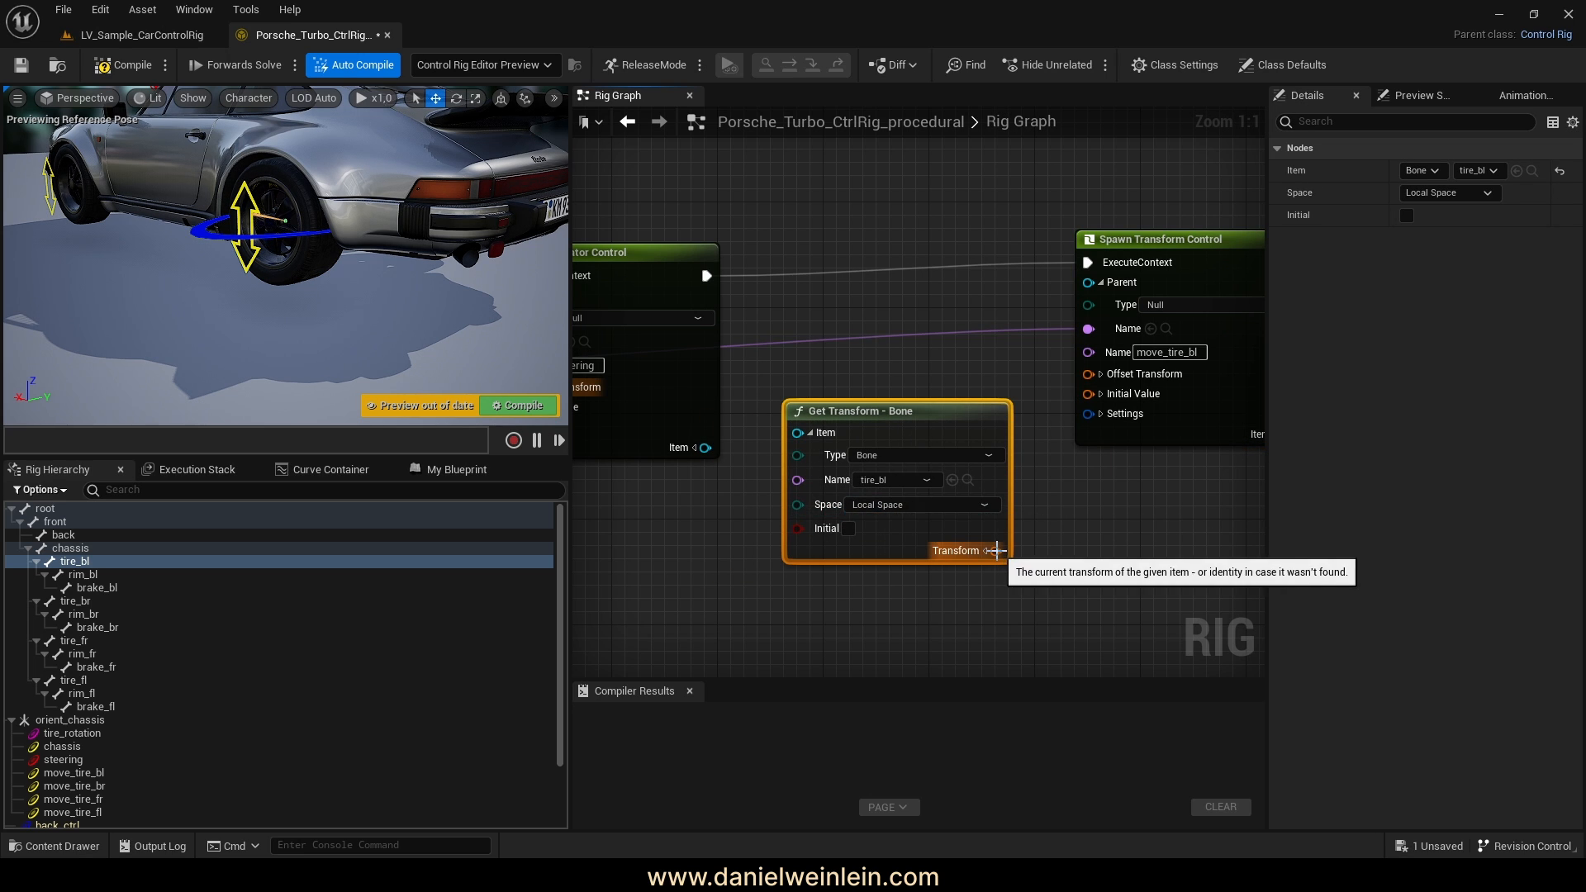
drag(993, 550, 1088, 373)
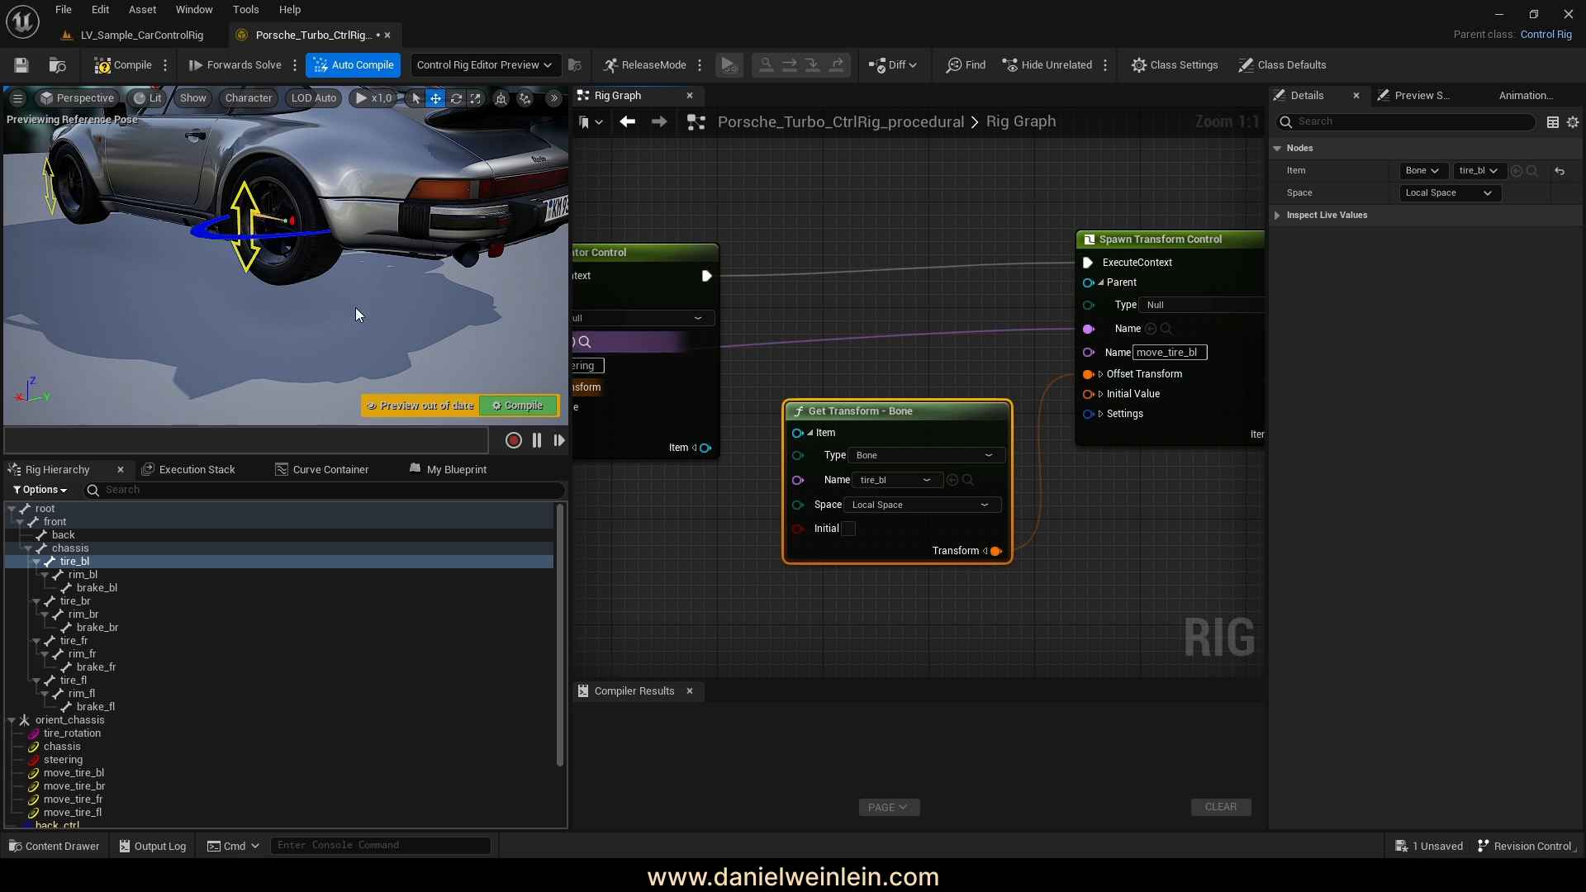
right_drag(358, 315, 400, 351)
key(w)
key(s)
scroll(71, 568, down, 4)
Make the move_tire_bl control shape visible and set it to Arrow2_Thick
click(62, 808)
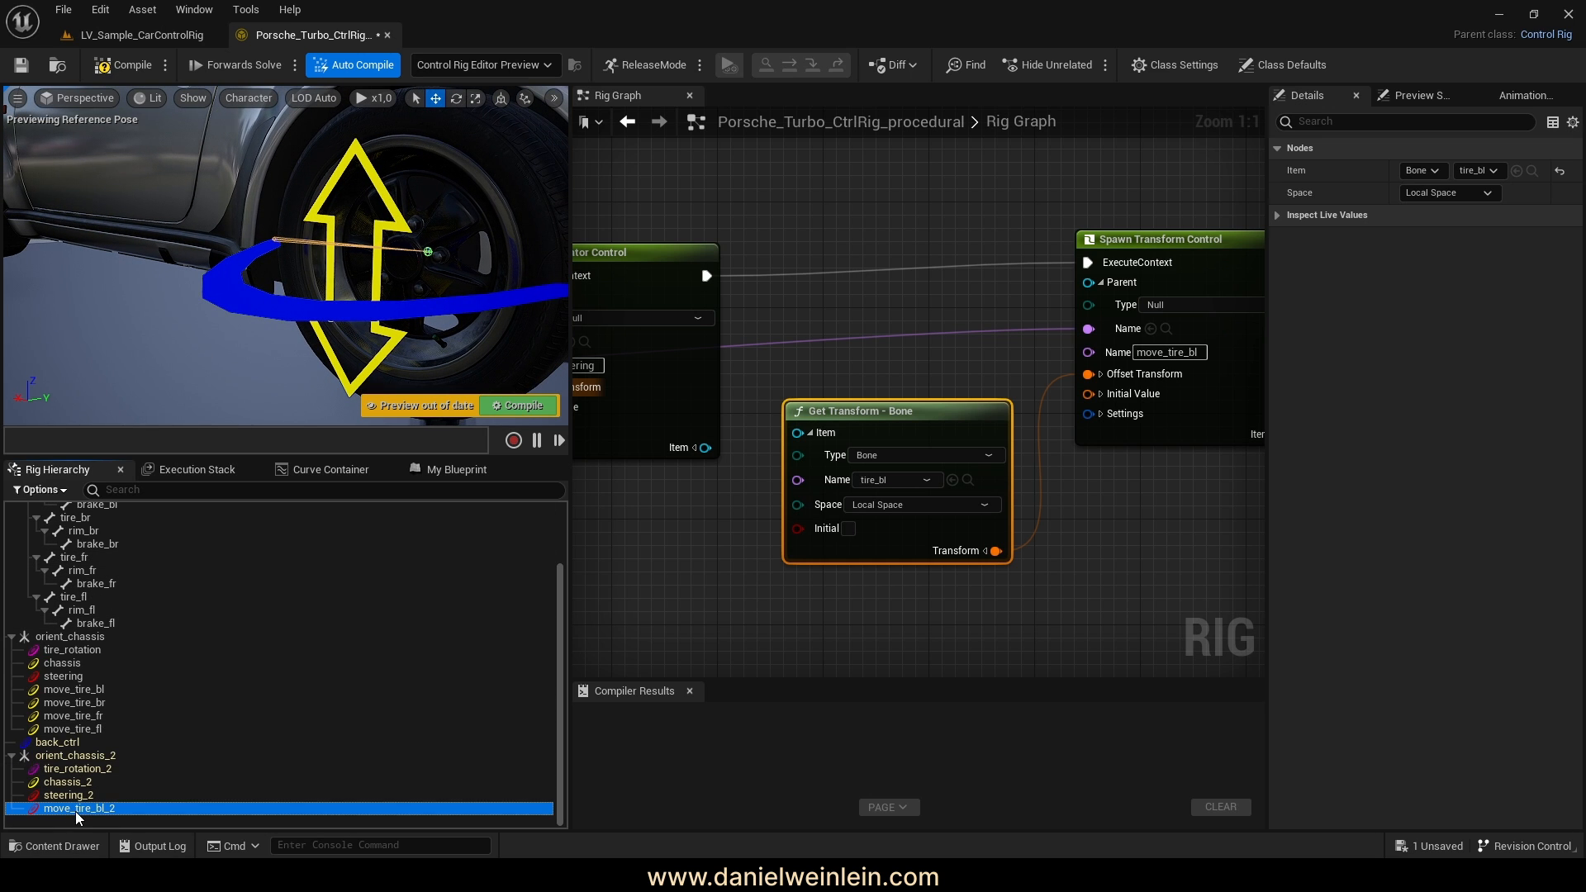
key(s)
mouse_move(419, 266)
right_down()
mouse_move(393, 263)
mouse_move(433, 261)
right_up()
right_drag(1183, 432, 910, 381)
click(828, 365)
click(838, 407)
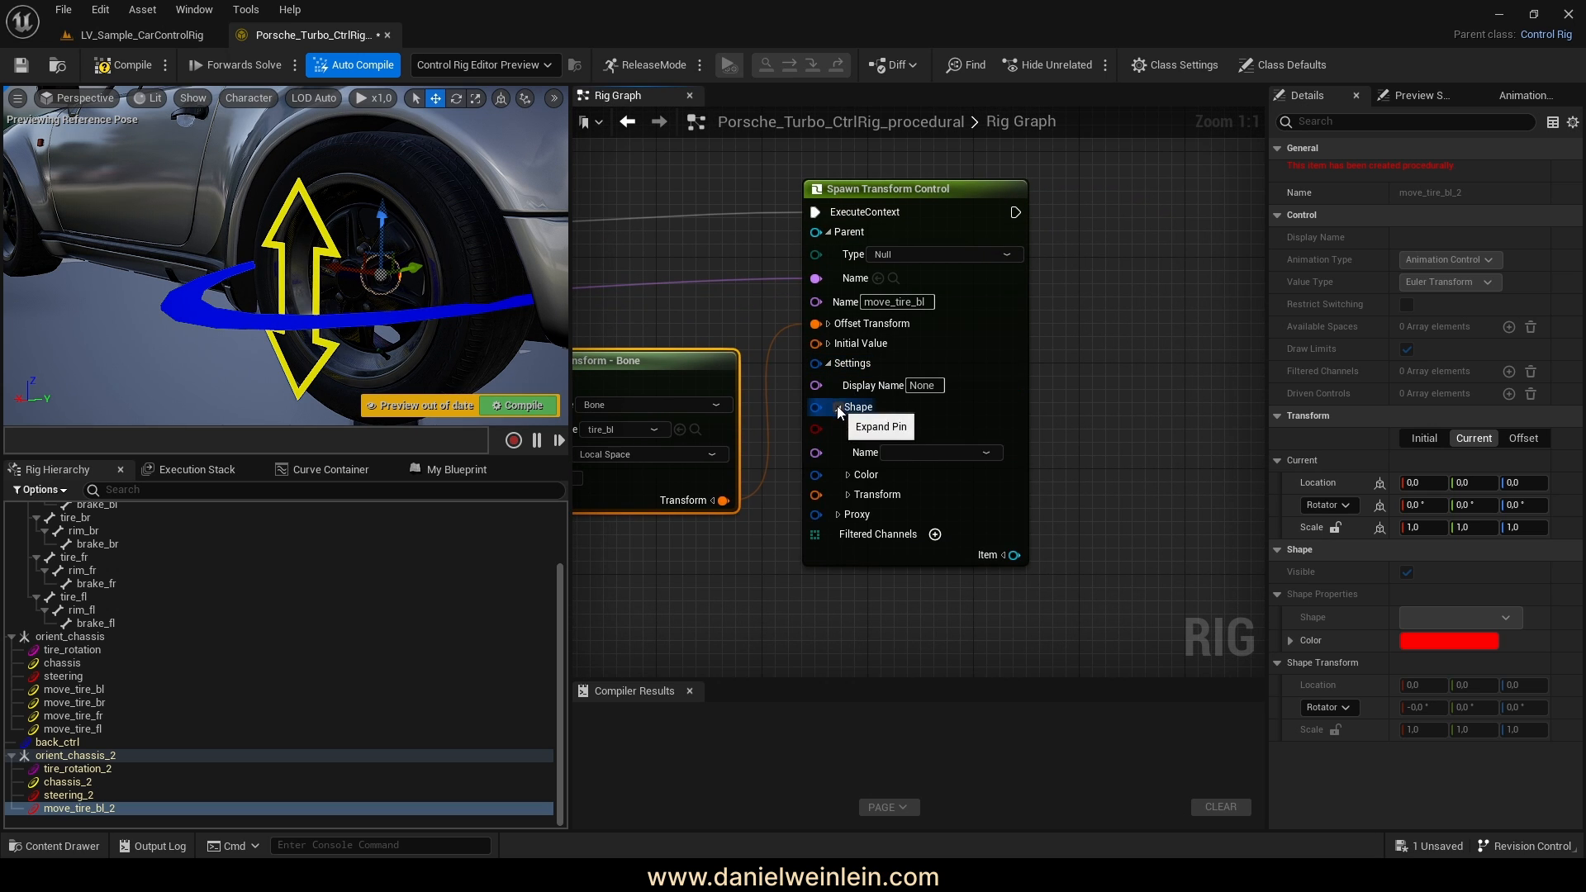
click(891, 429)
click(922, 452)
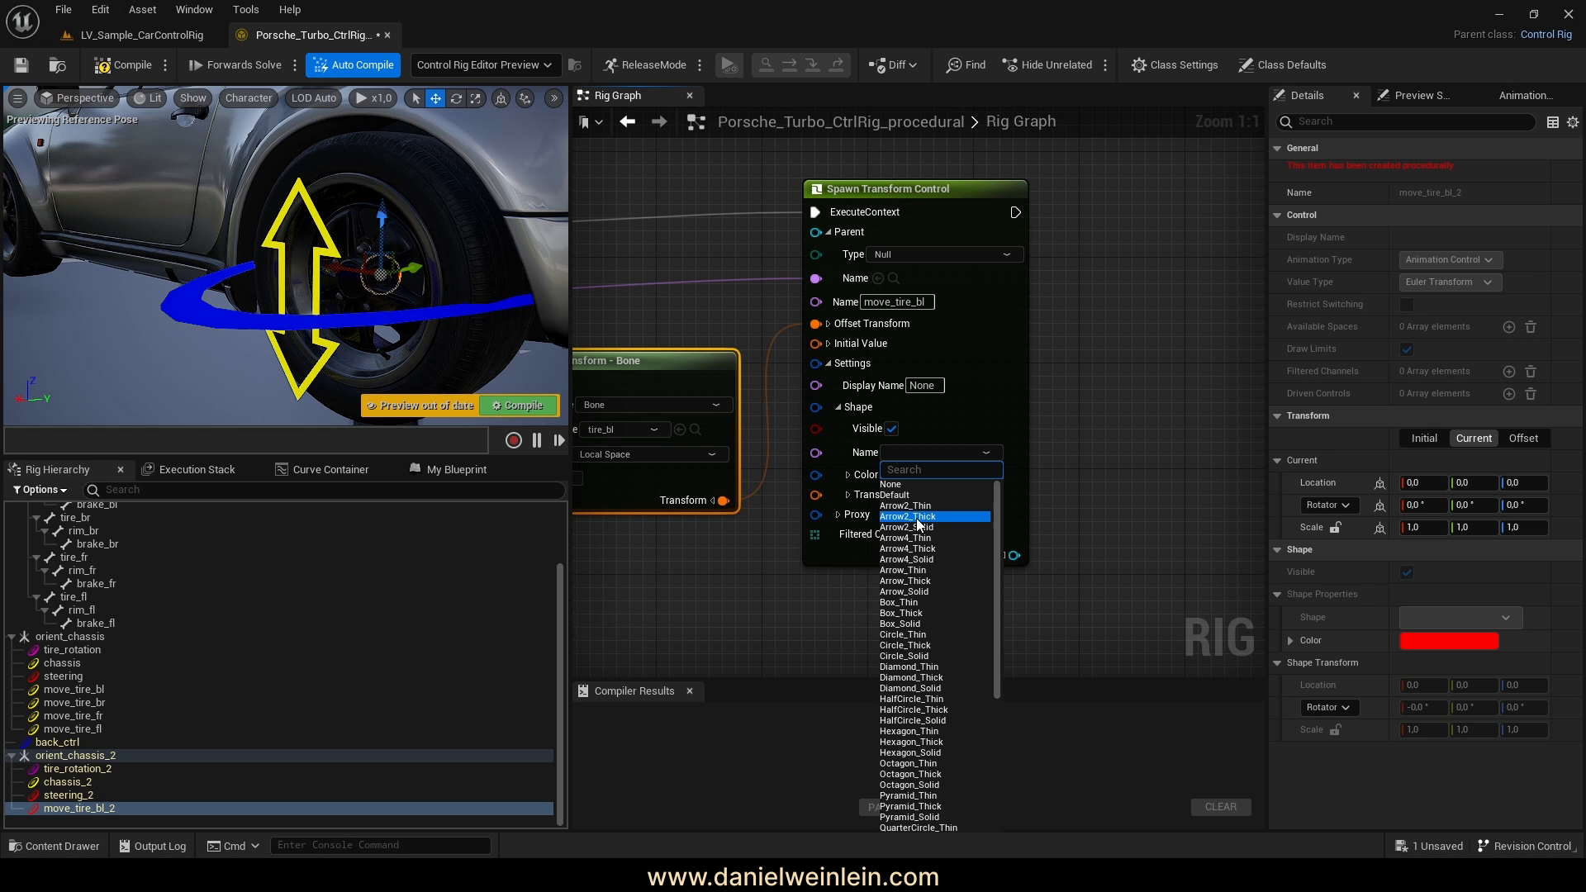
click(908, 516)
Colour the shape yellow by setting red and green to 1
right_drag(1023, 520, 1061, 447)
click(923, 446)
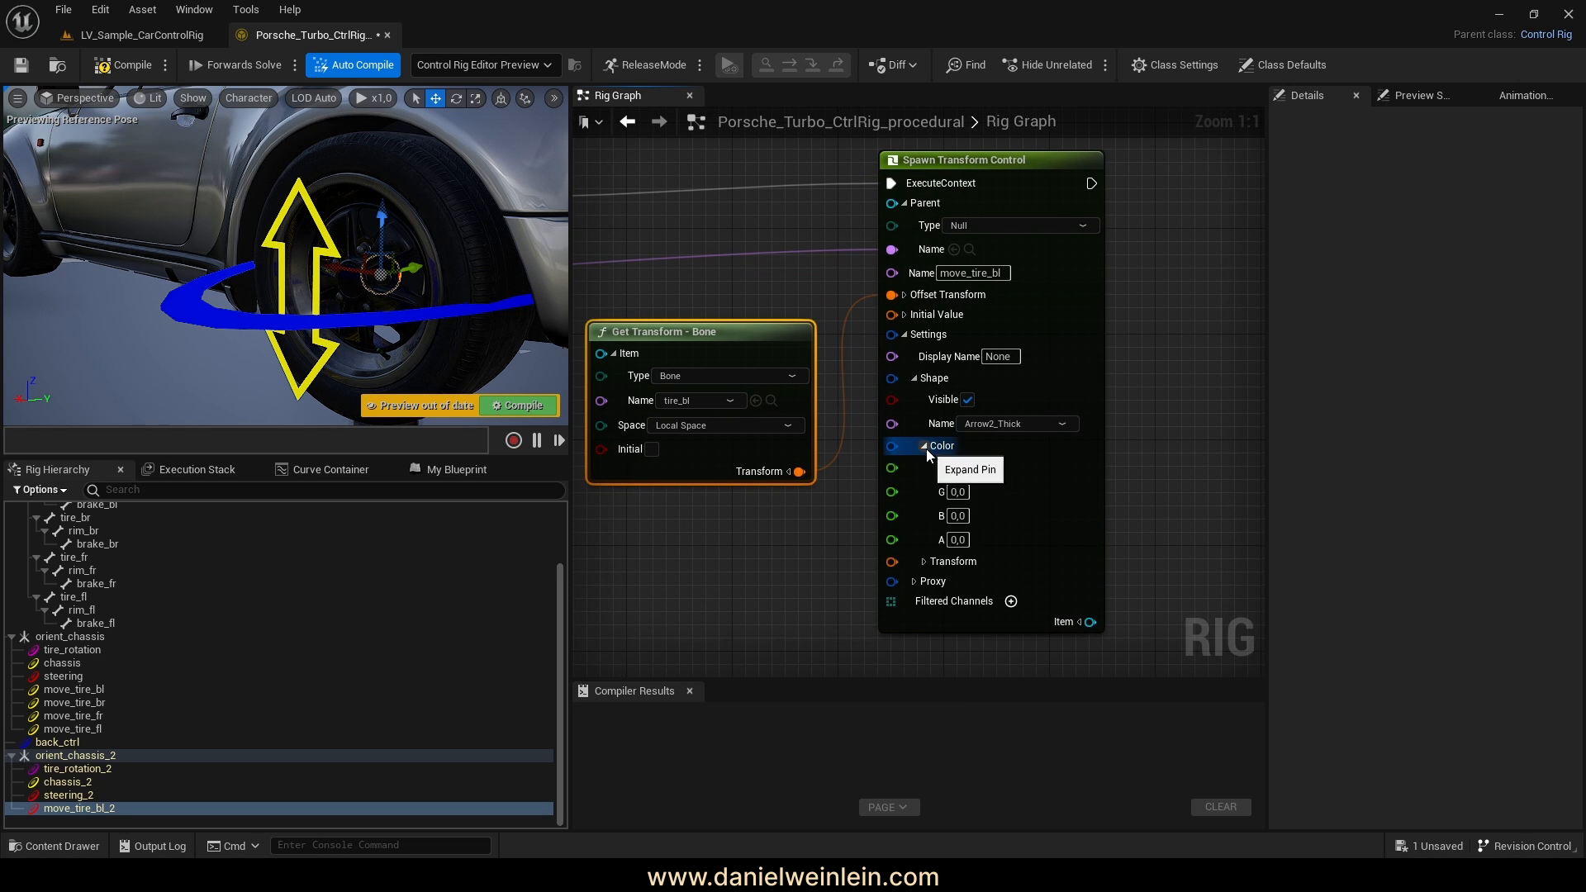
click(958, 467)
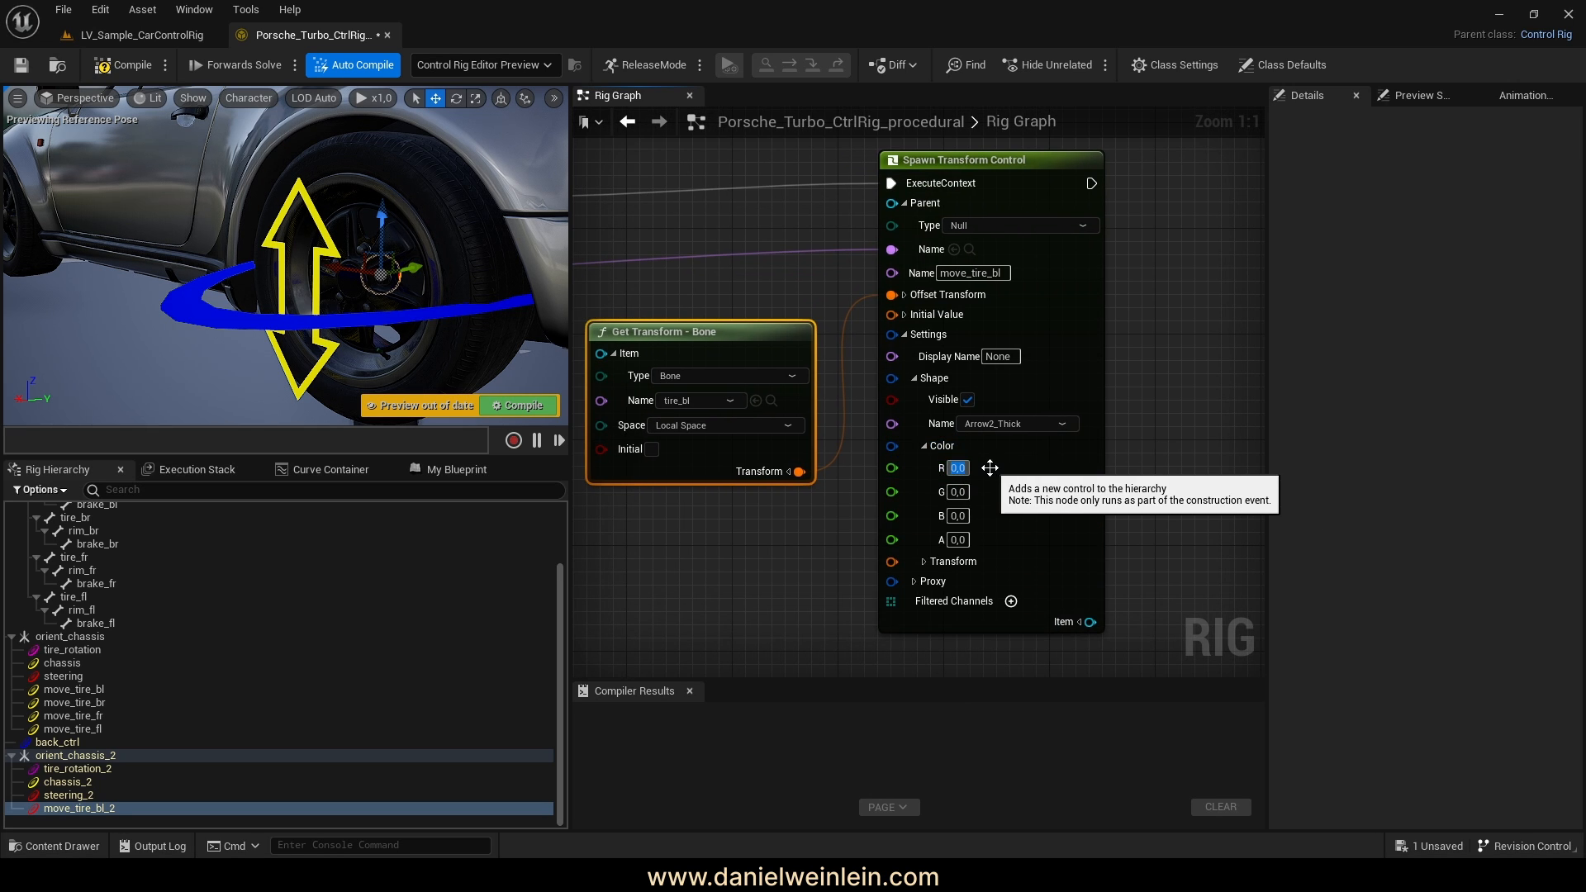
text(1)
key(Tab)
text(1)
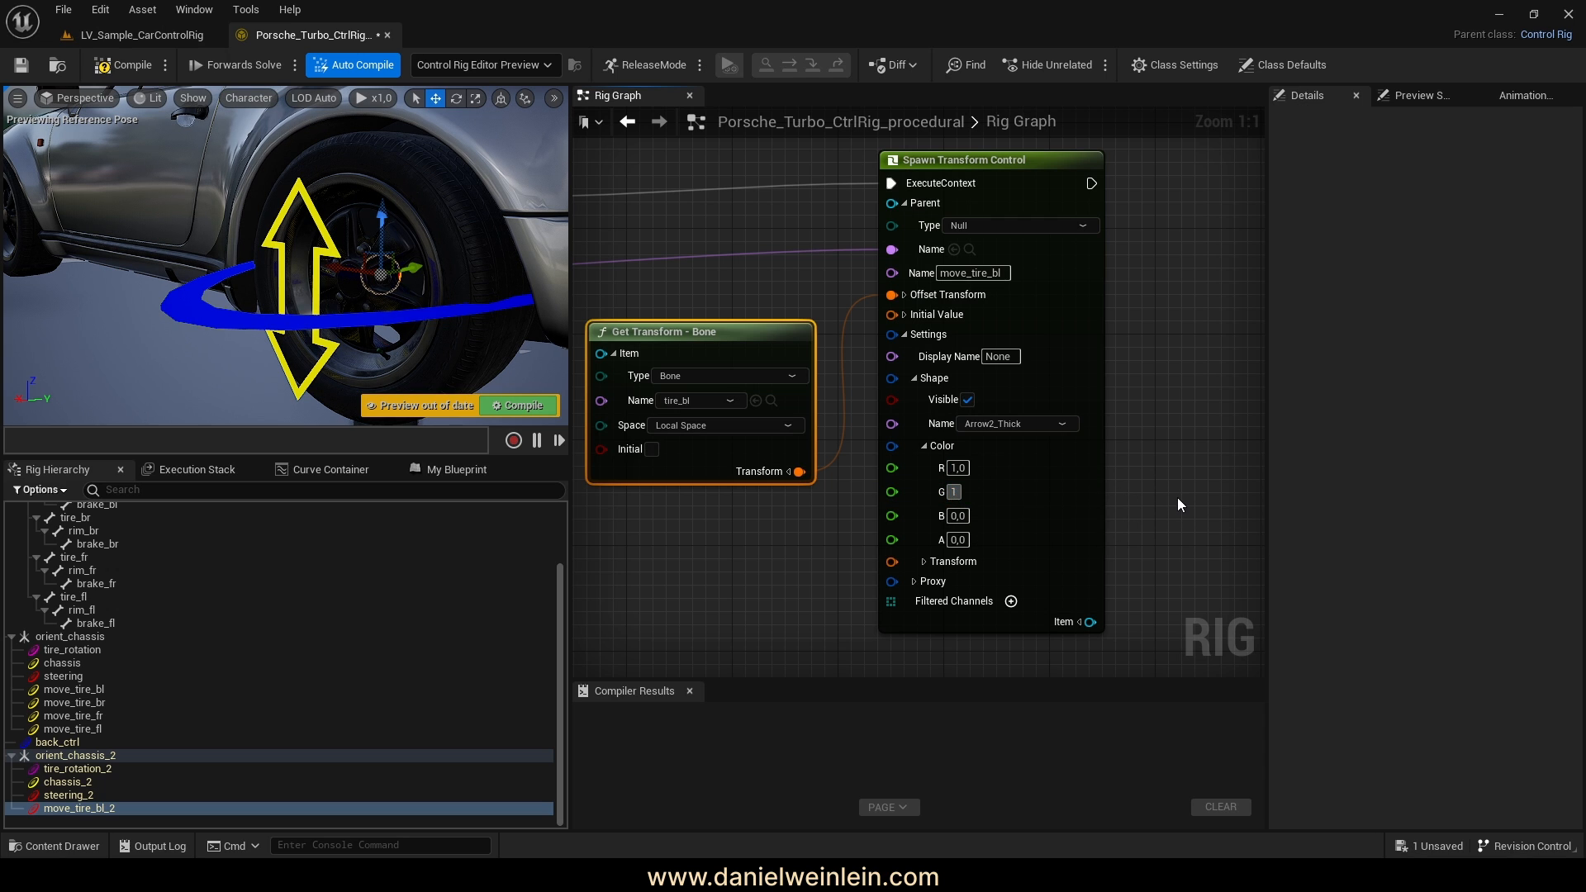
click(1177, 498)
Scale the shape to 5 on X, Y and Z and compile the rig
click(923, 562)
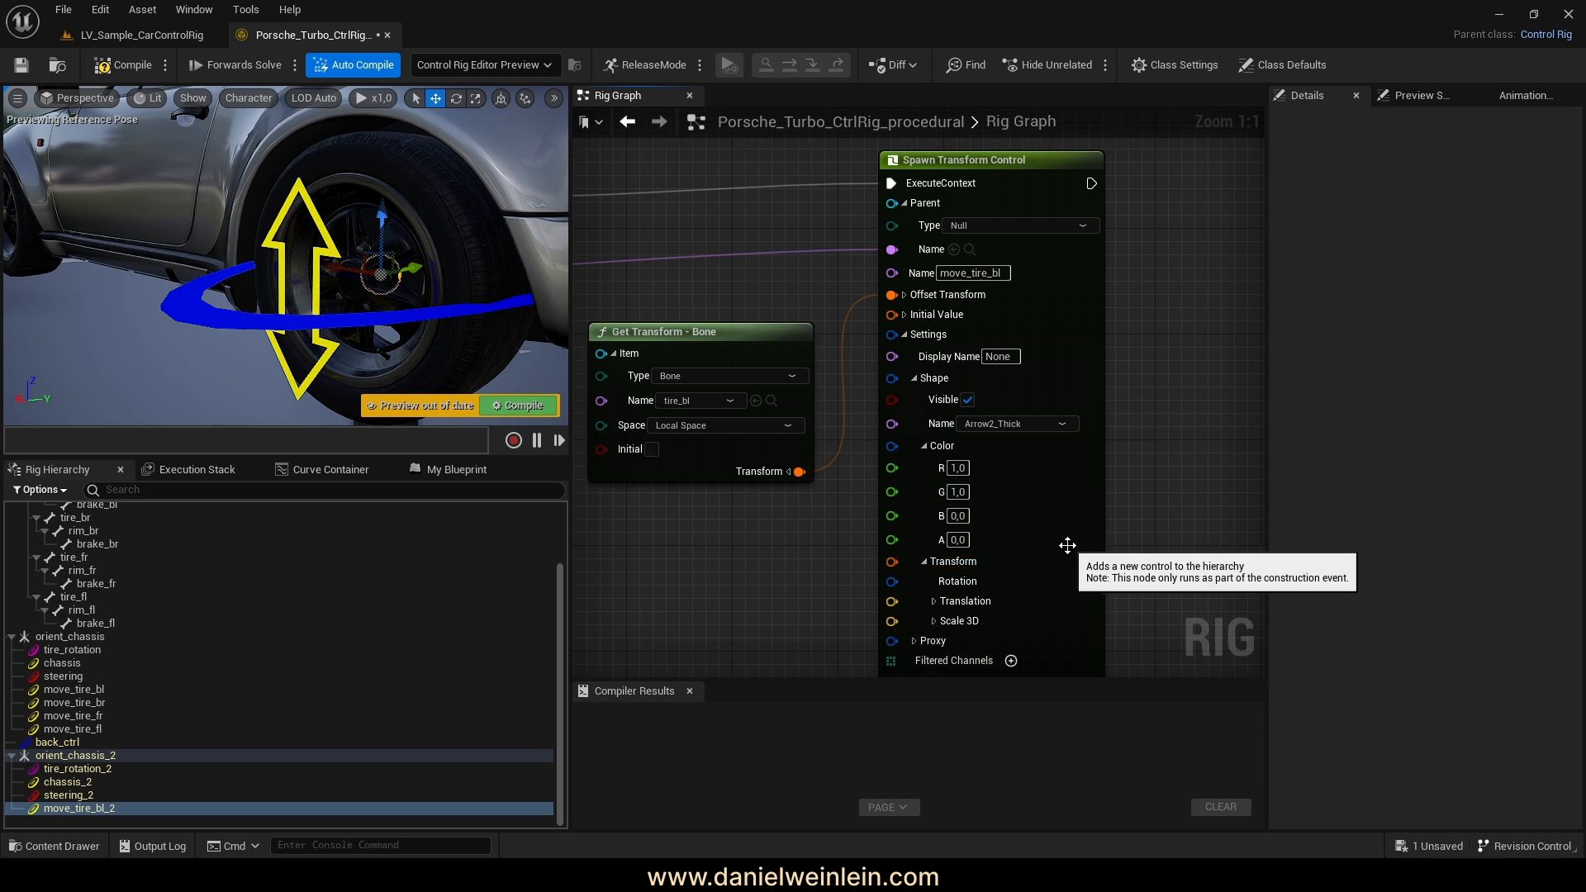
scroll(1069, 546, down, 2)
right_drag(1116, 581, 1097, 434)
scroll(971, 465, up, 2)
click(939, 451)
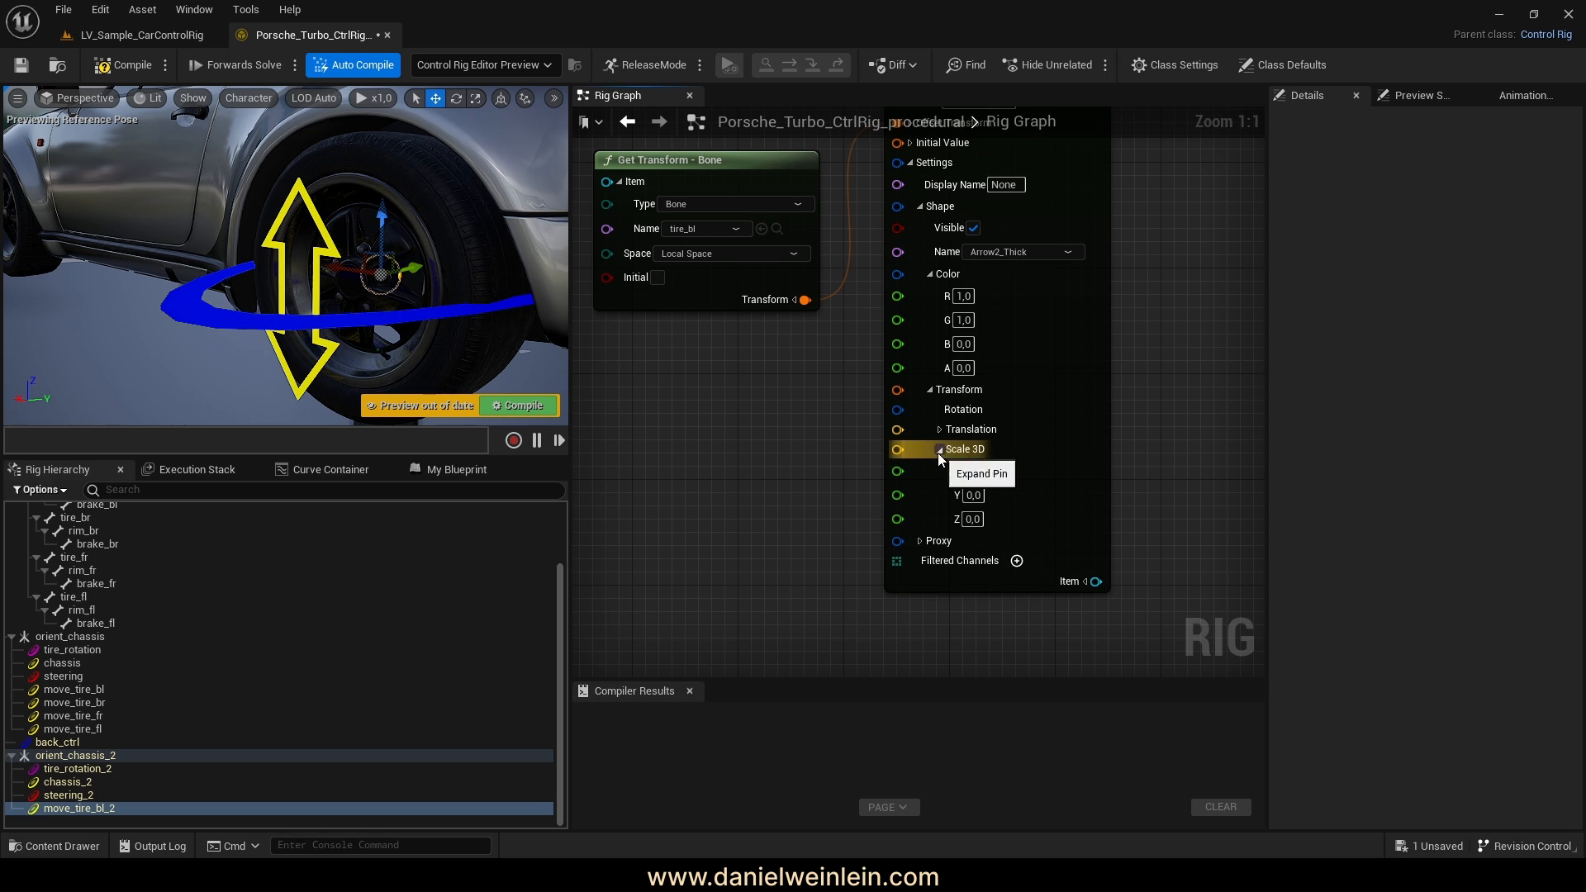
drag(979, 473, 921, 476)
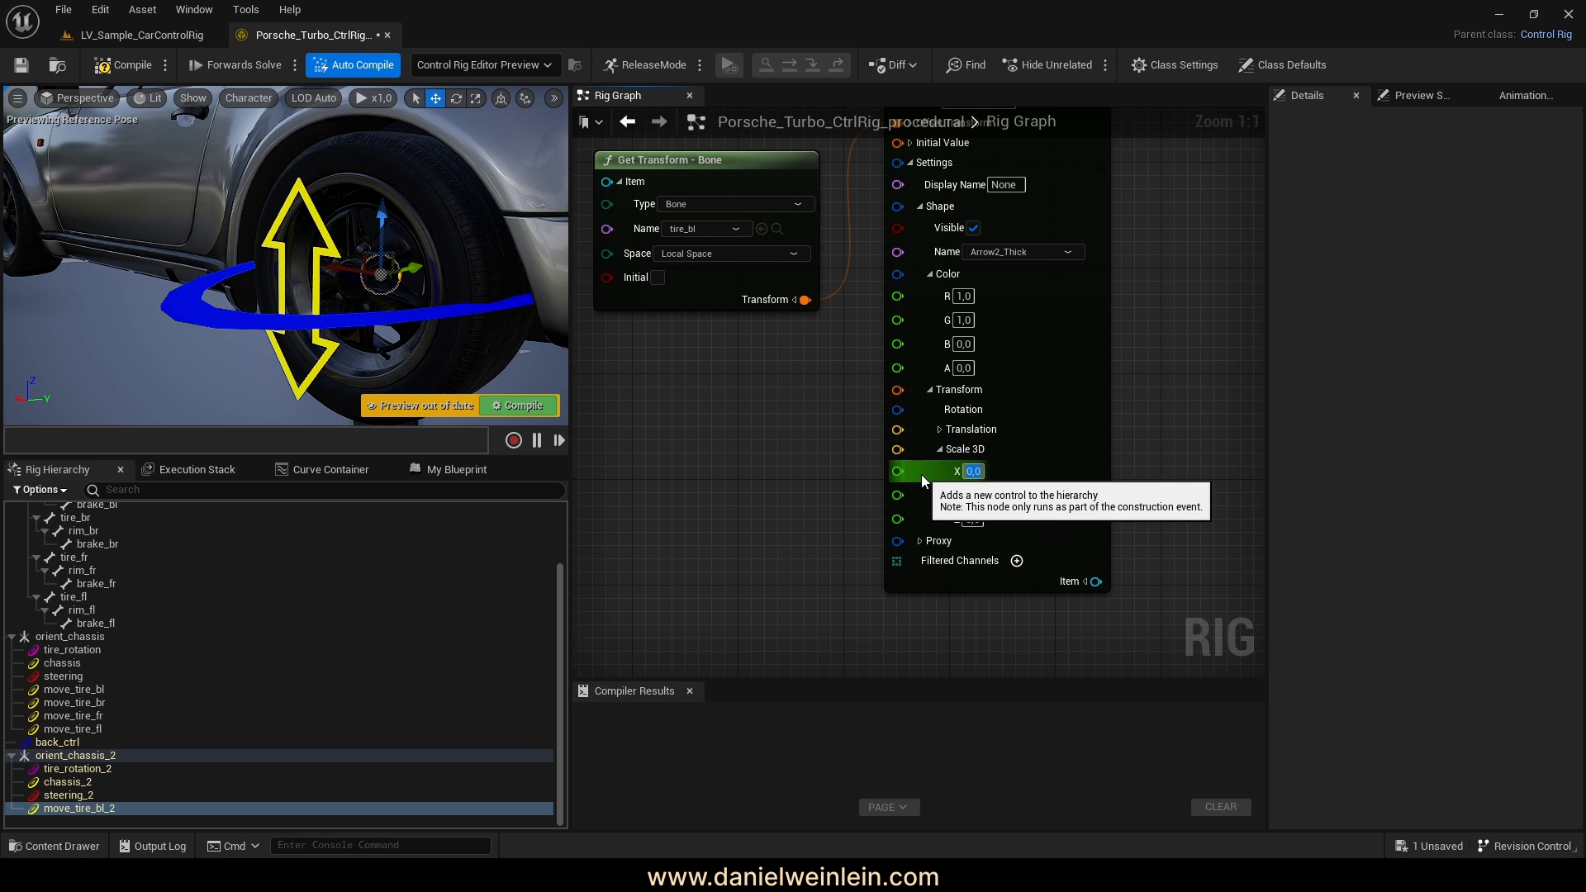
text(5)
key(Tab)
text(5)
key(Tab)
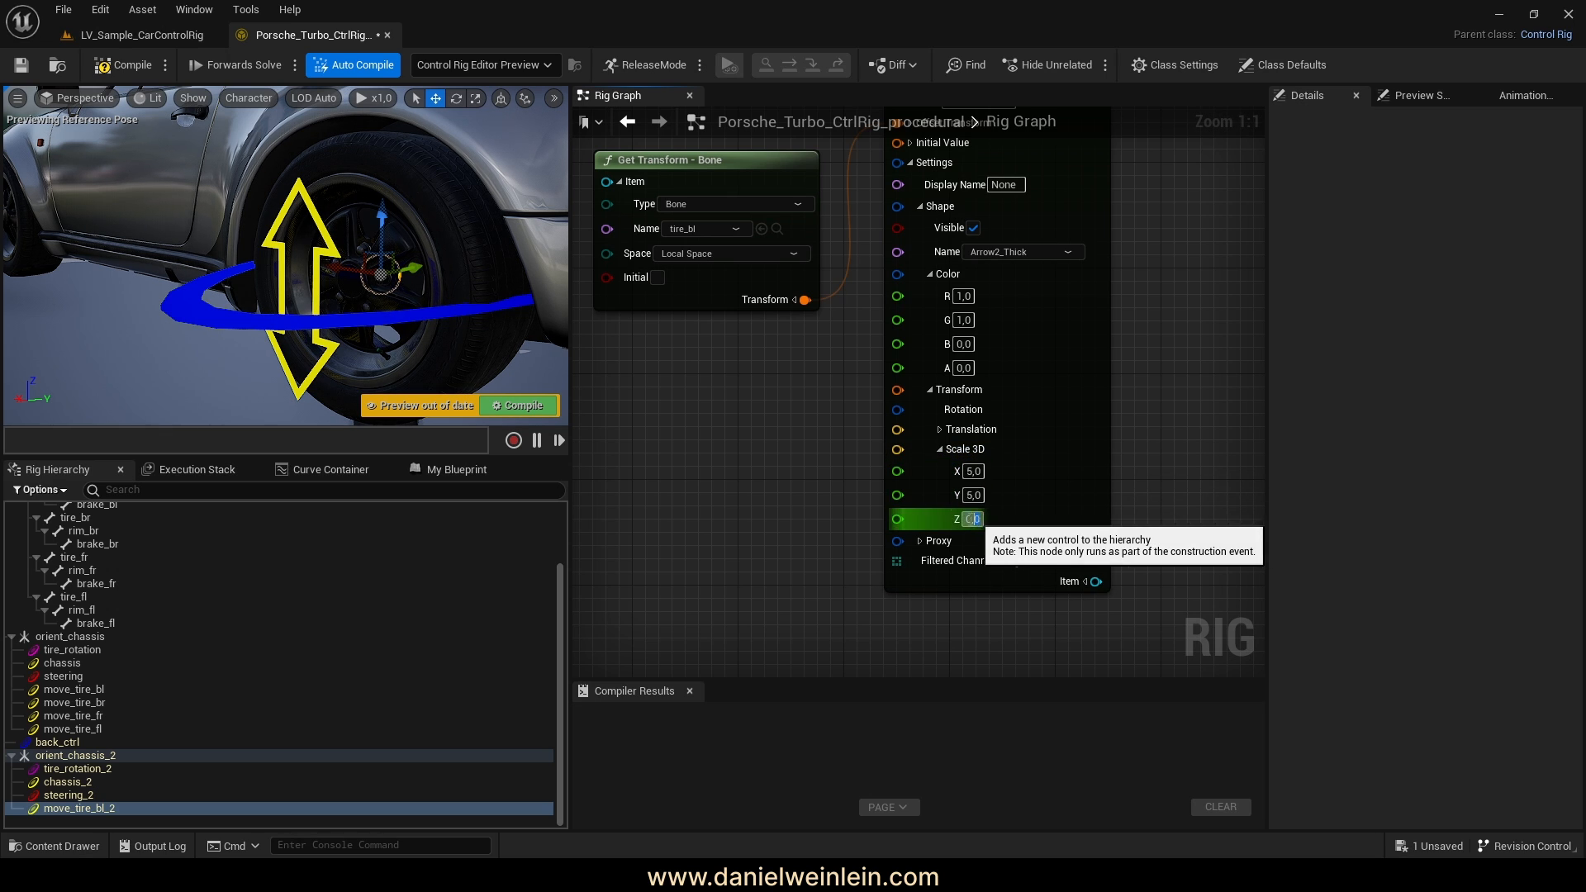
text(5)
click(115, 73)
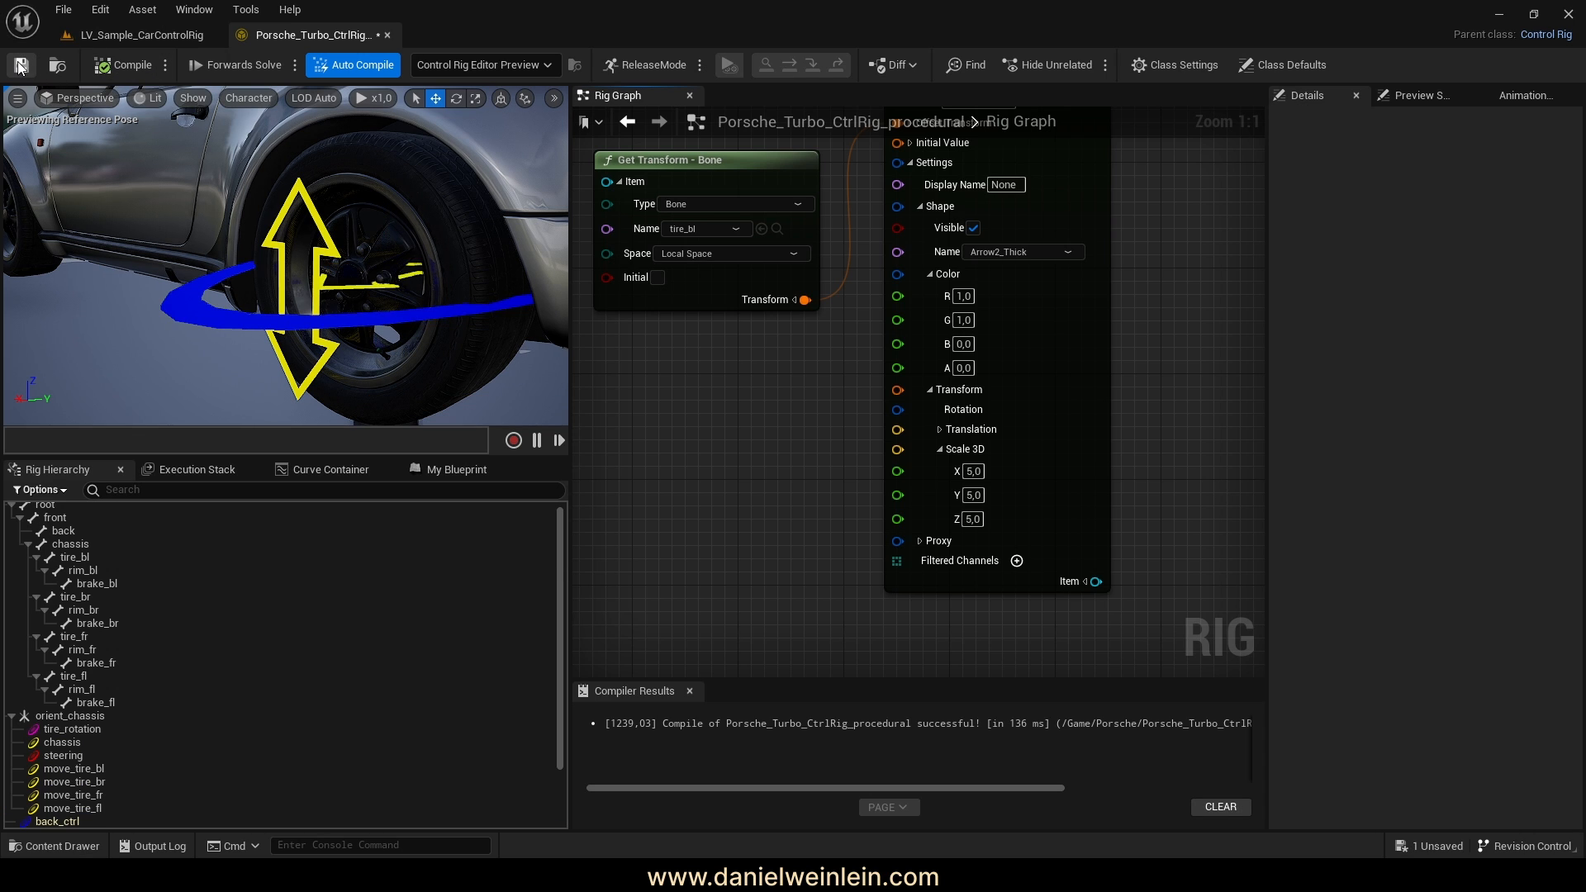
Offset the shape's translation to -30 on Y and compile
right_drag(810, 476, 854, 490)
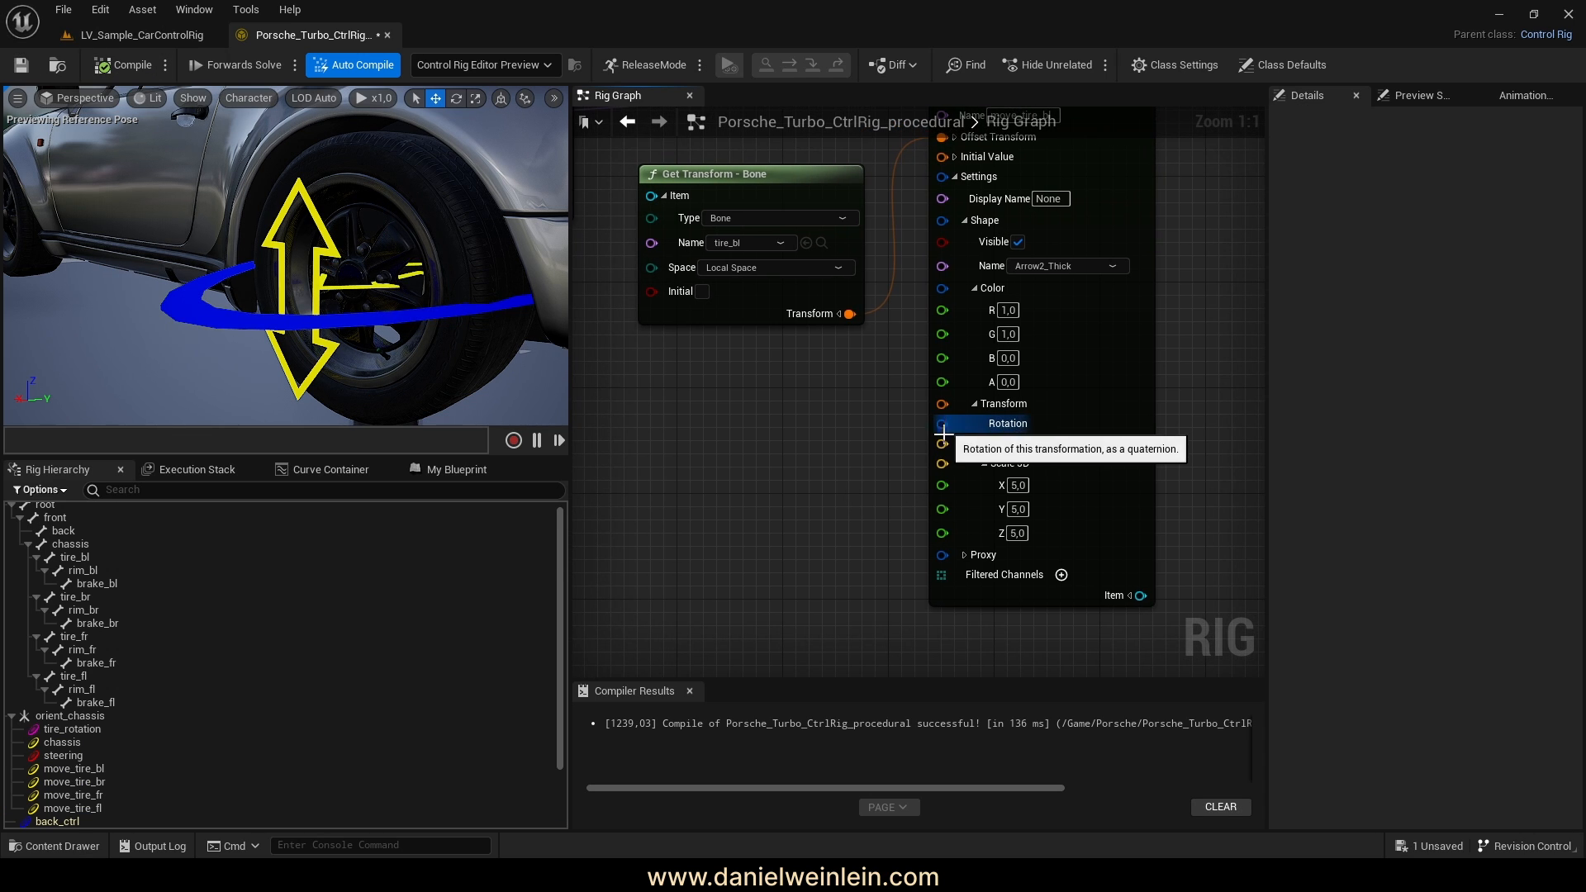
click(985, 444)
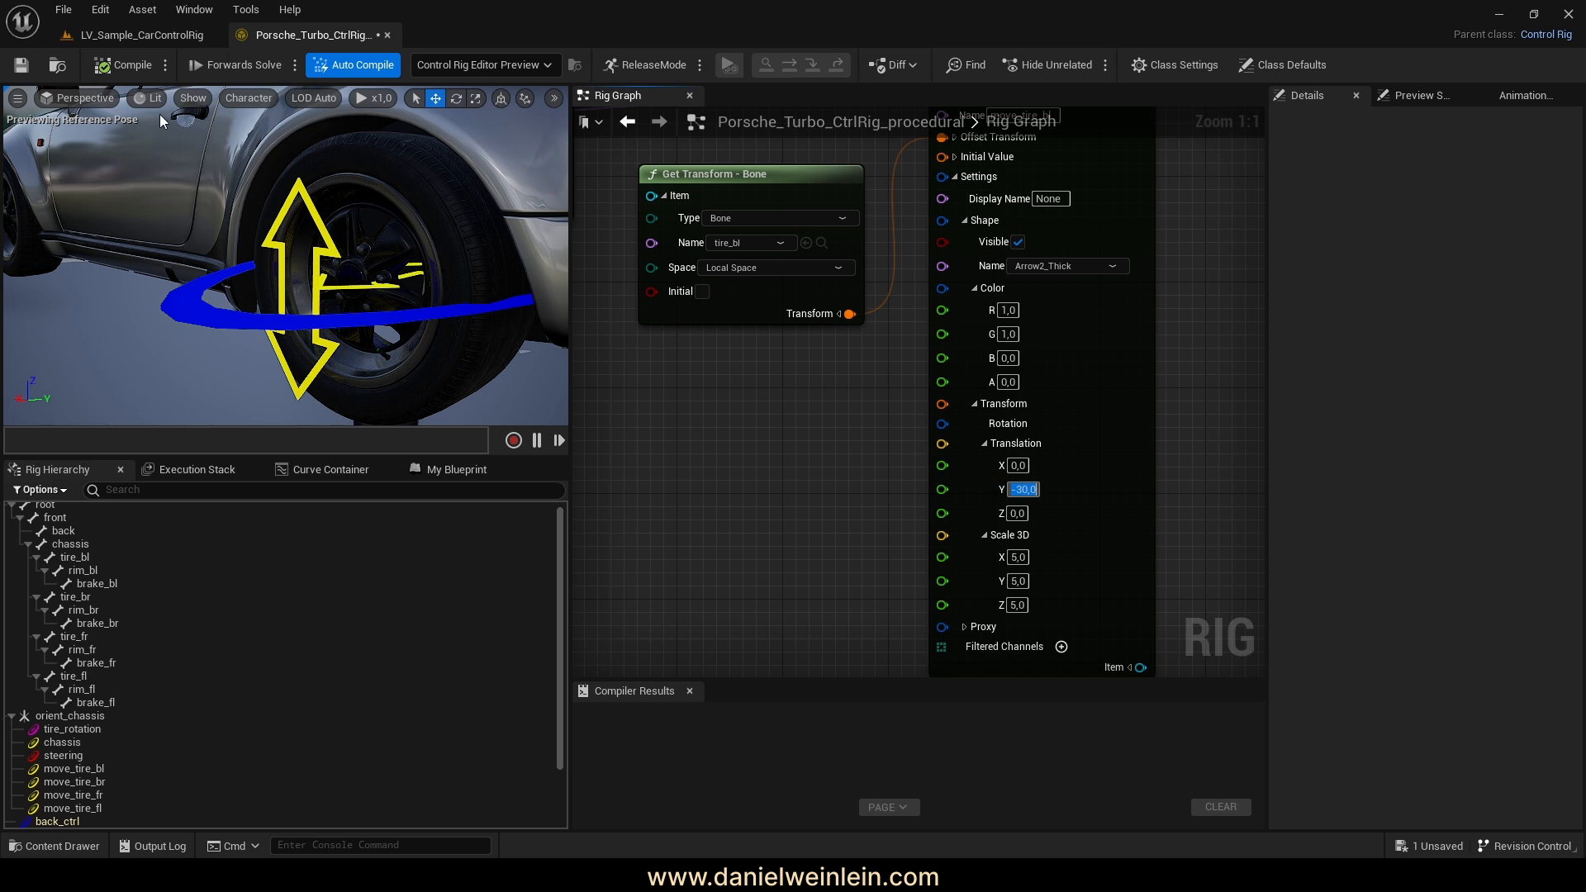
click(122, 66)
right_drag(803, 515, 849, 498)
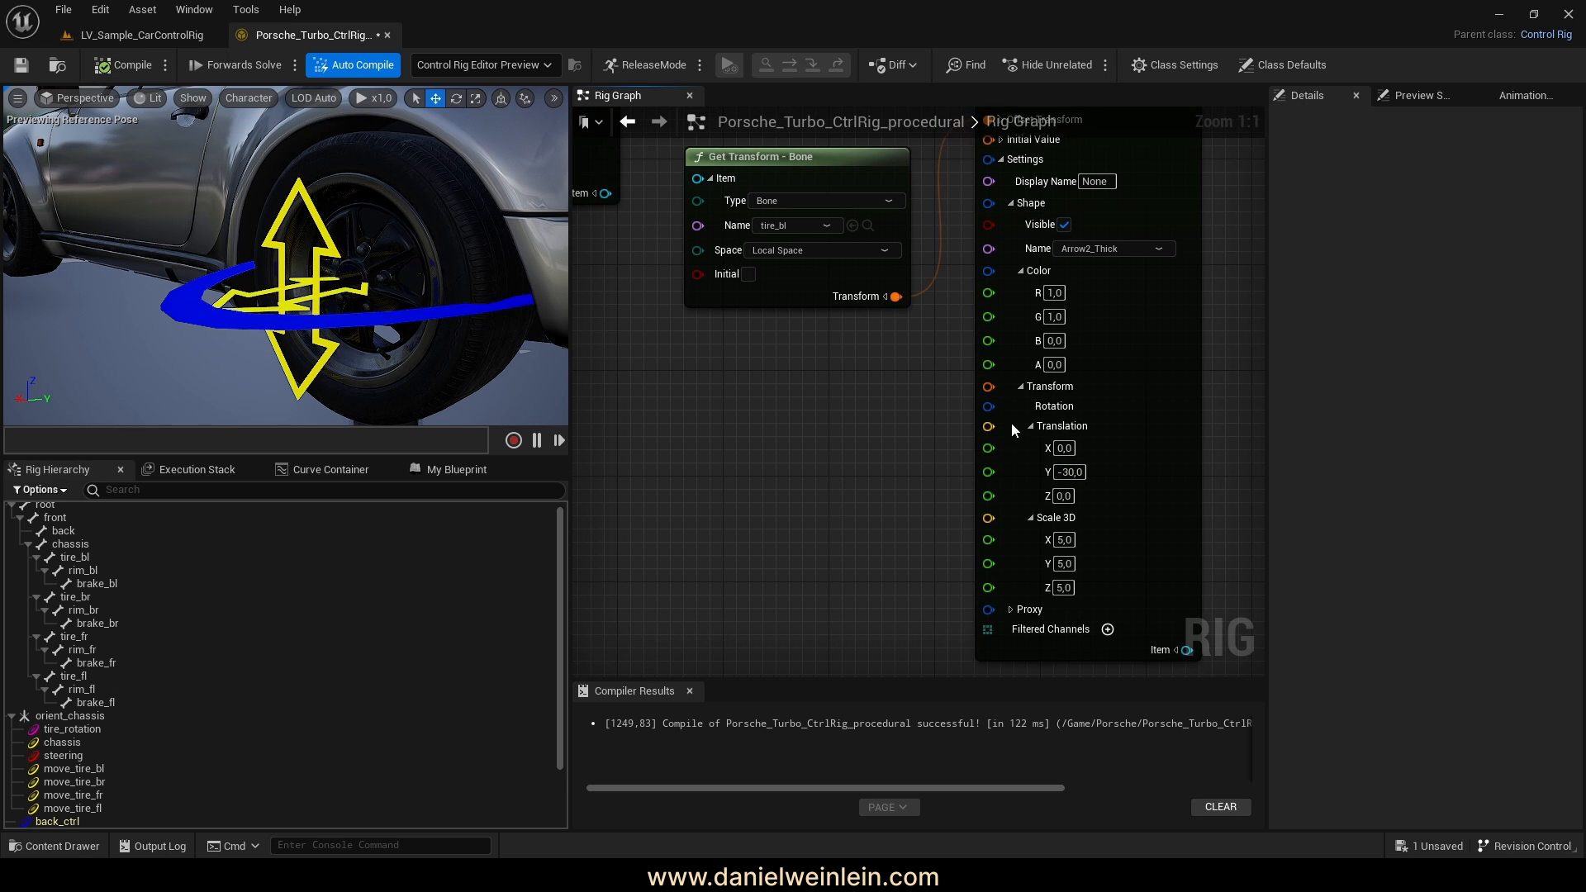
Add a From Euler node rotating the shape 90 degrees on X and recompile
drag(987, 405, 855, 446)
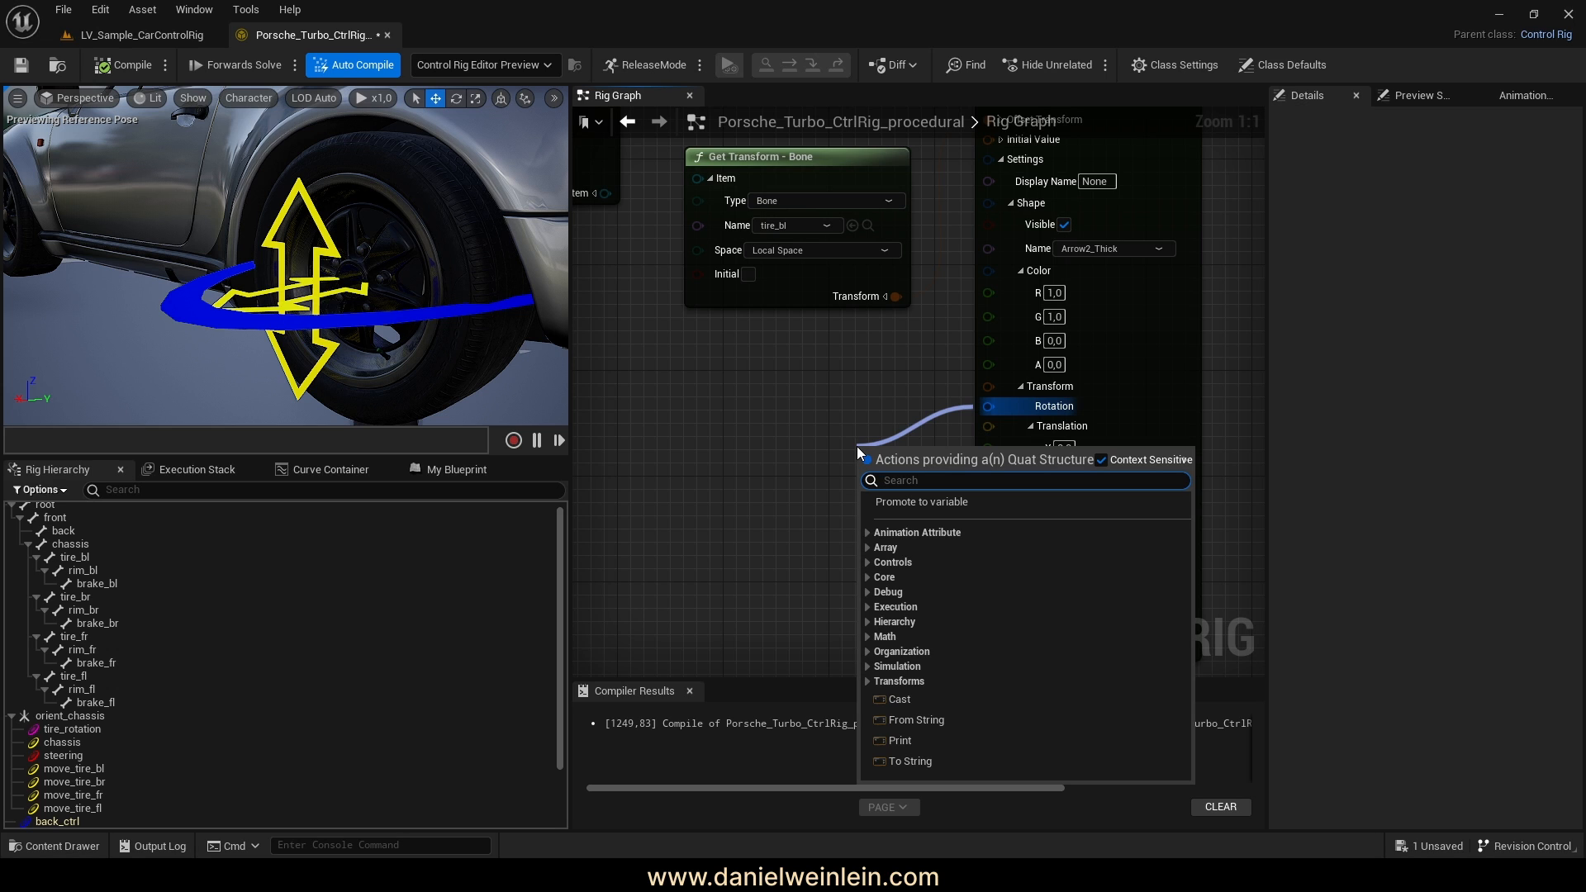
text(eu)
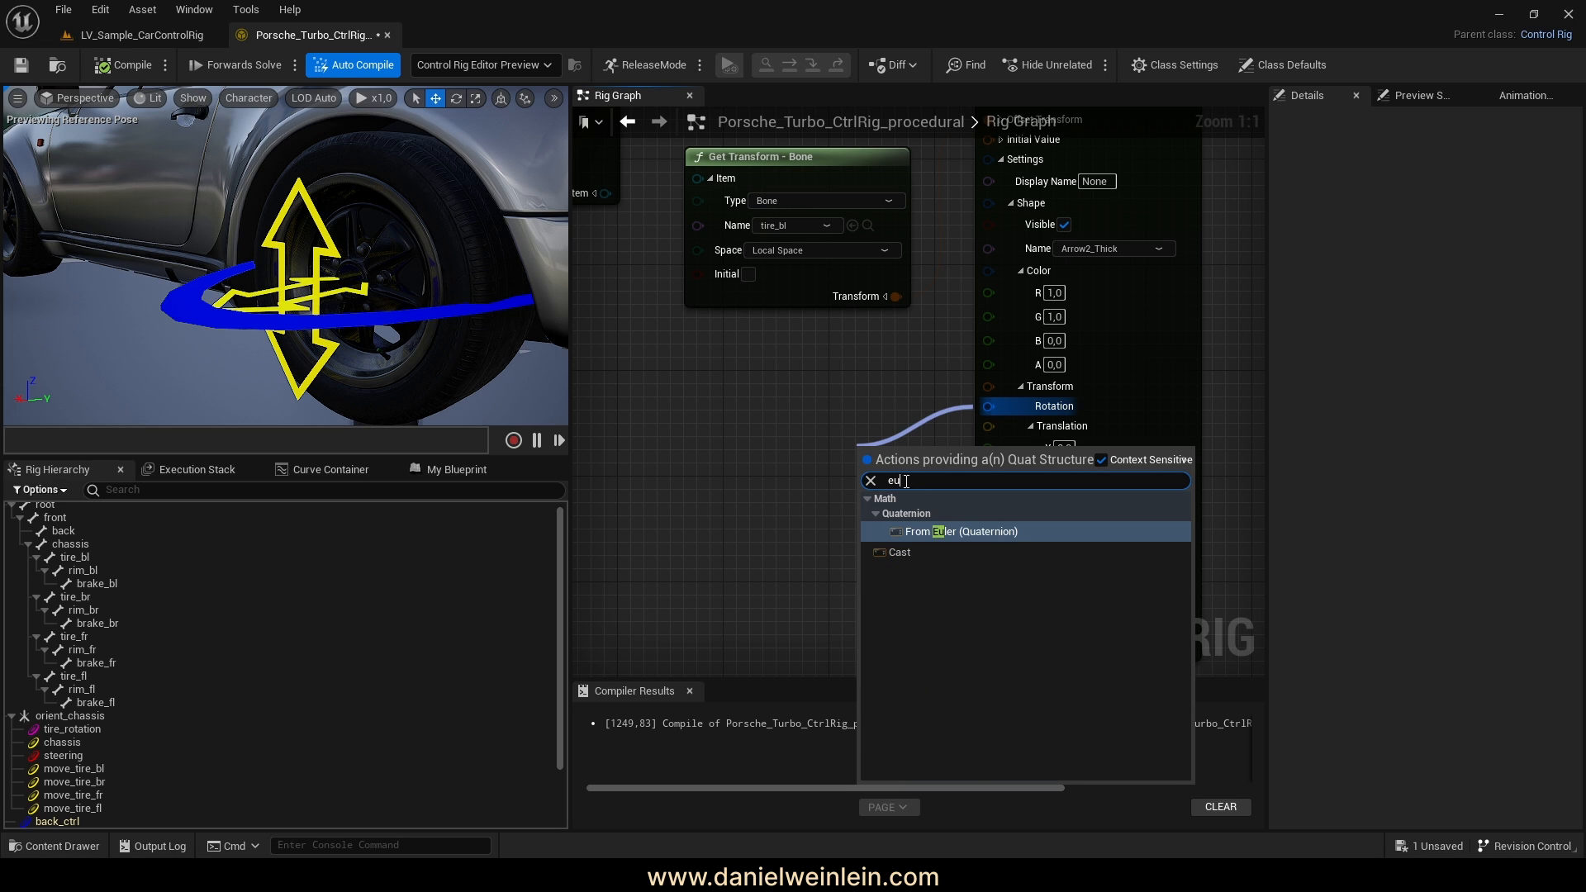
click(961, 531)
drag(907, 454, 677, 399)
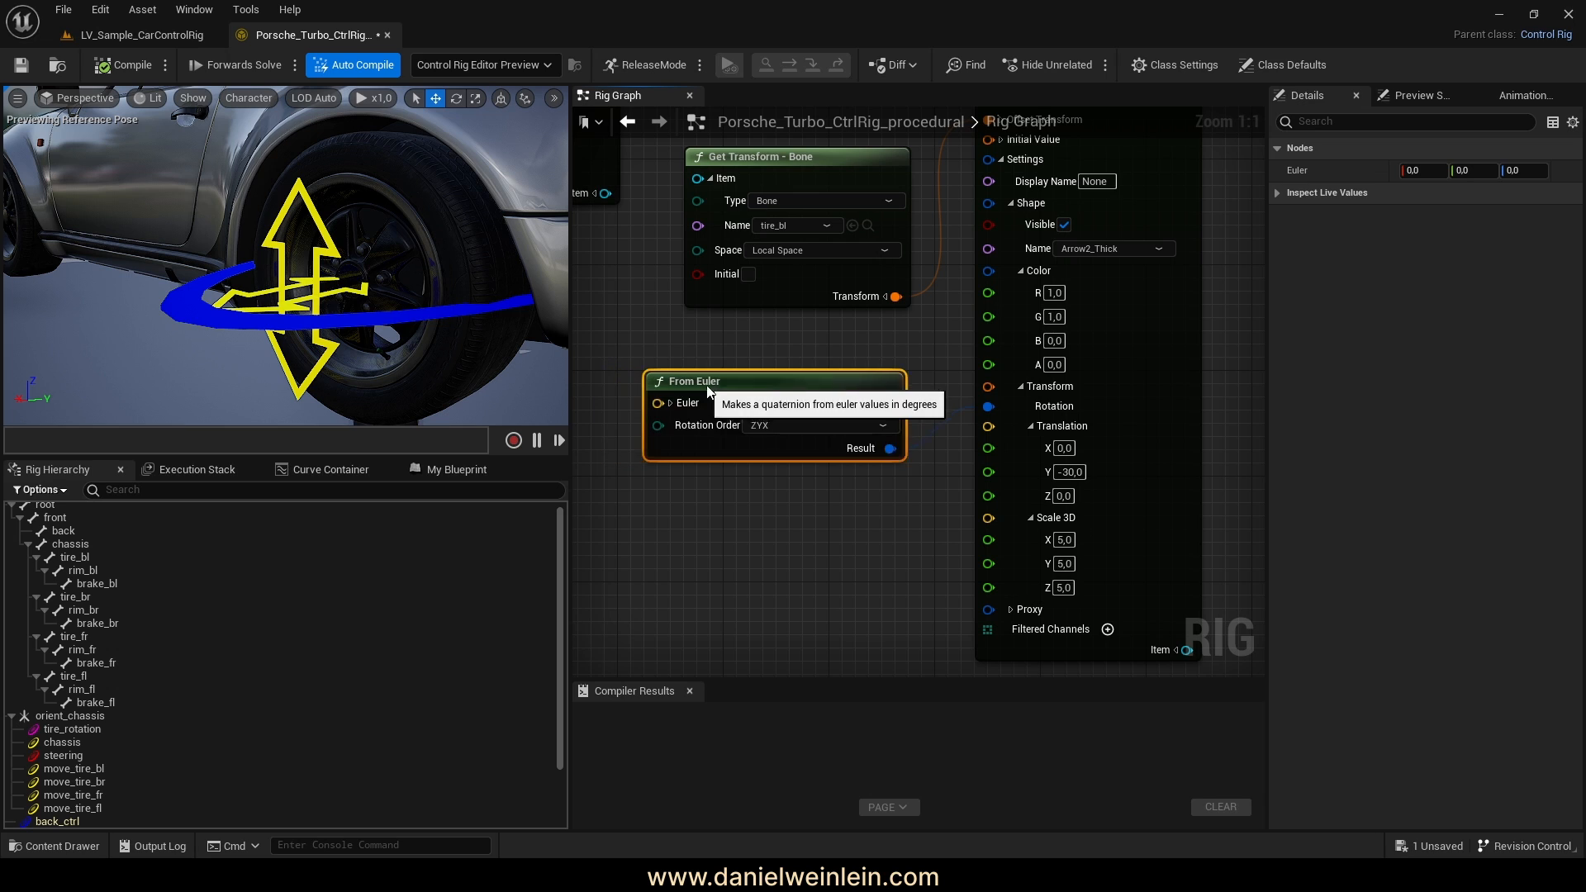
click(672, 417)
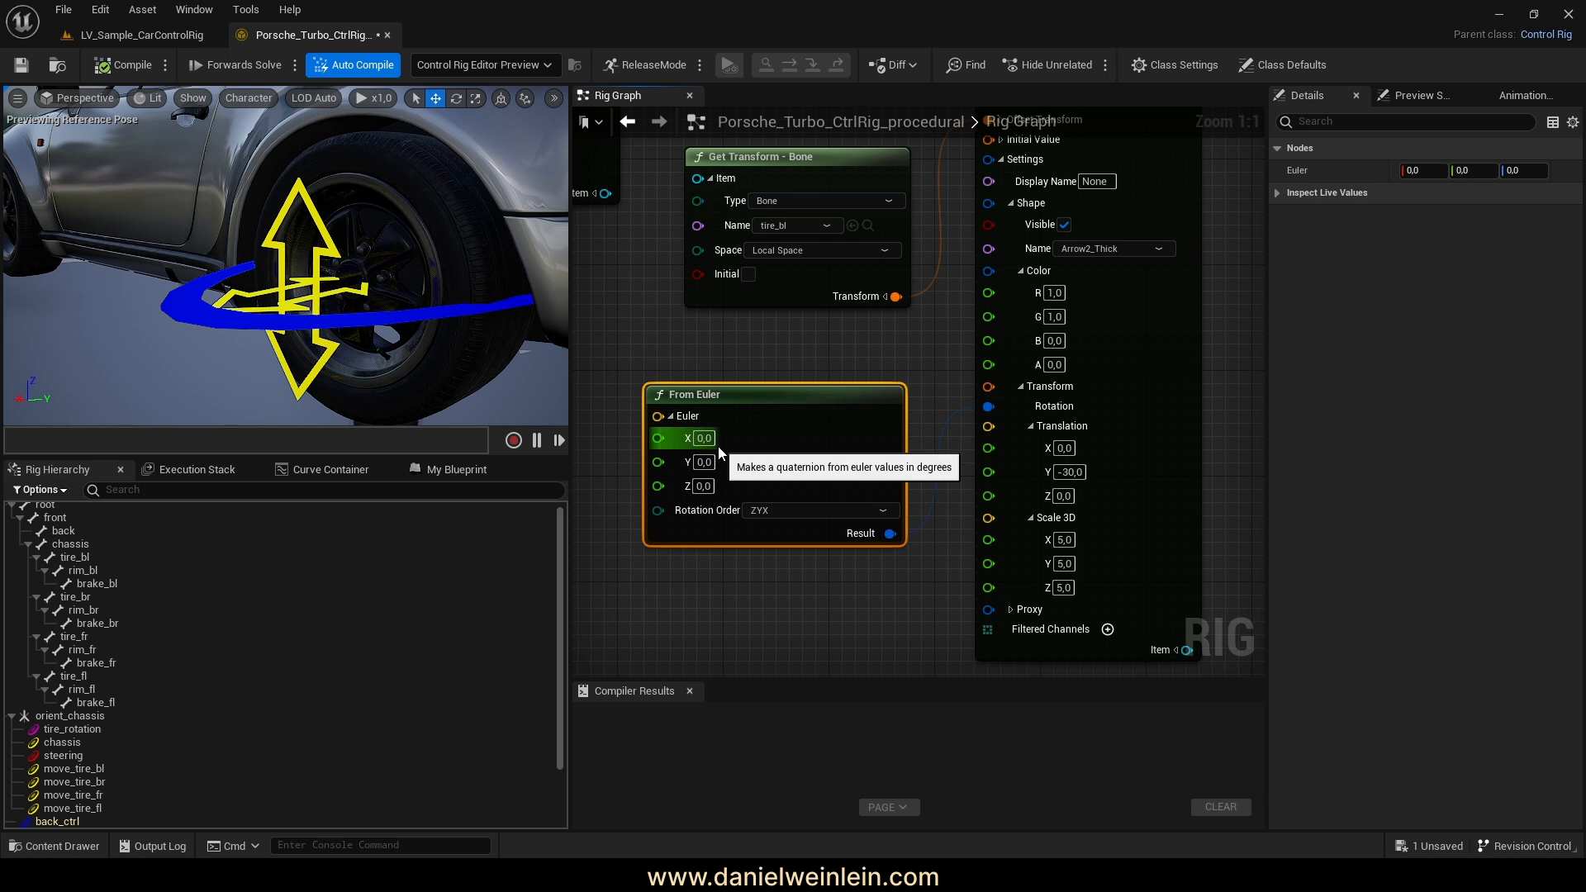
click(714, 439)
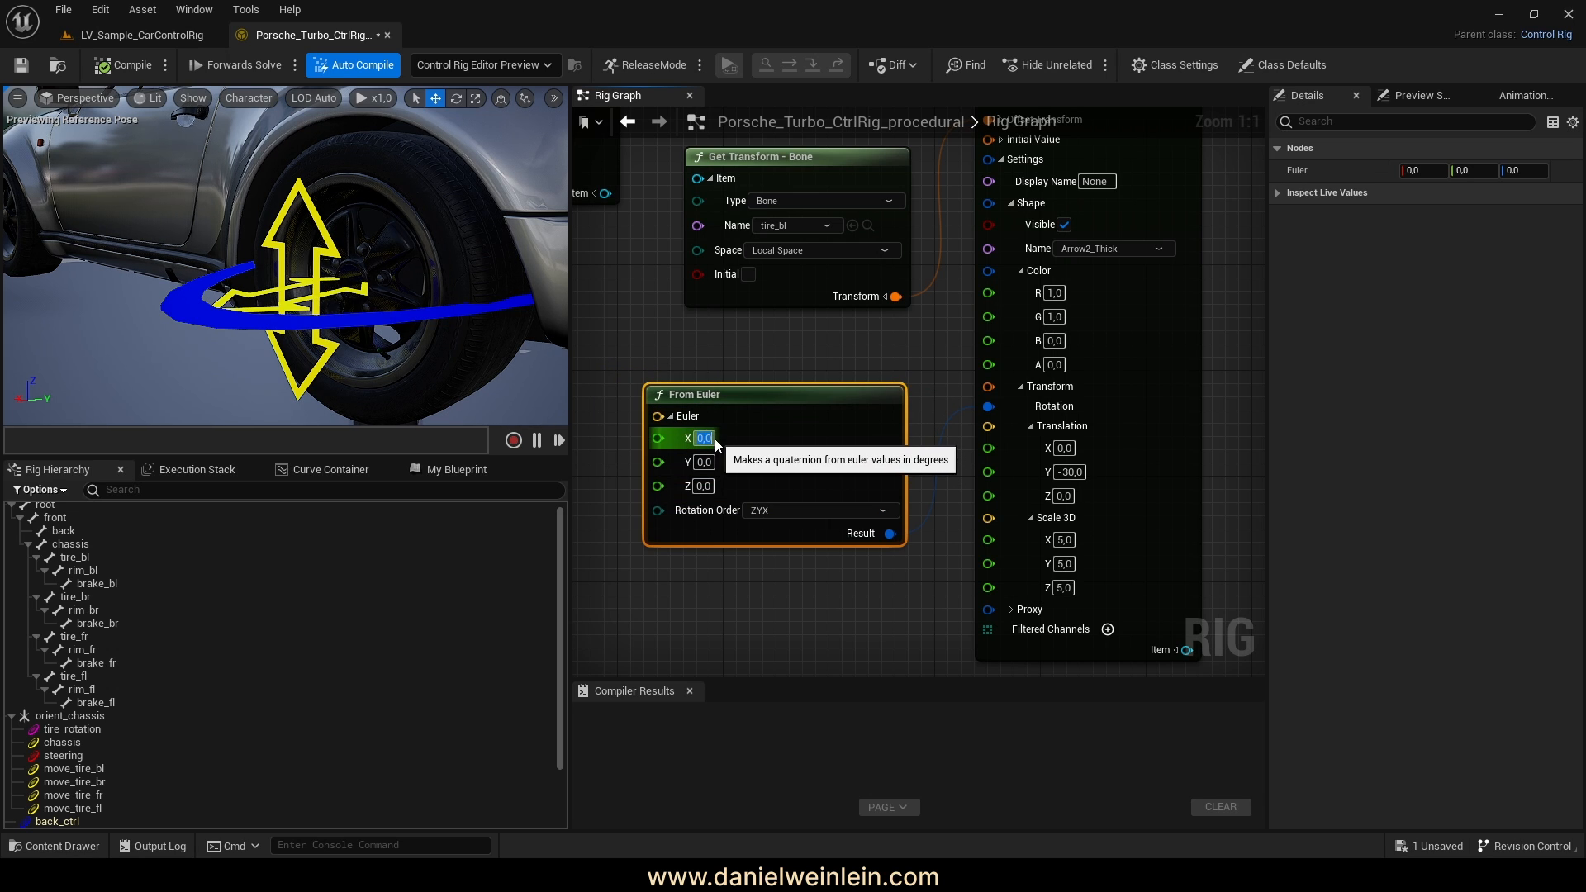
text(90)
key(Return)
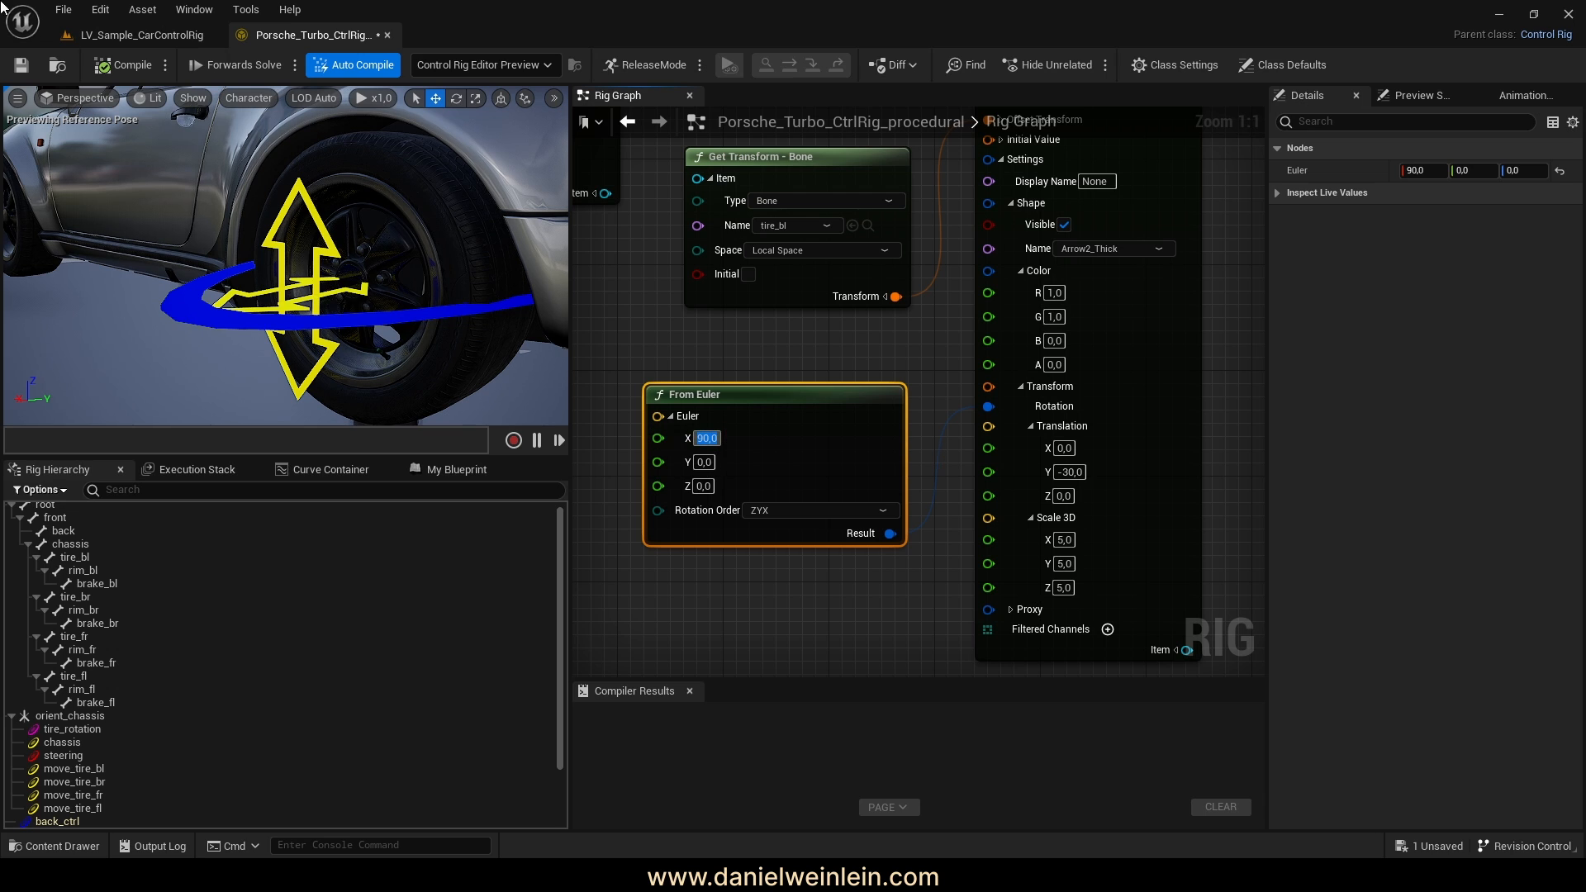
click(114, 67)
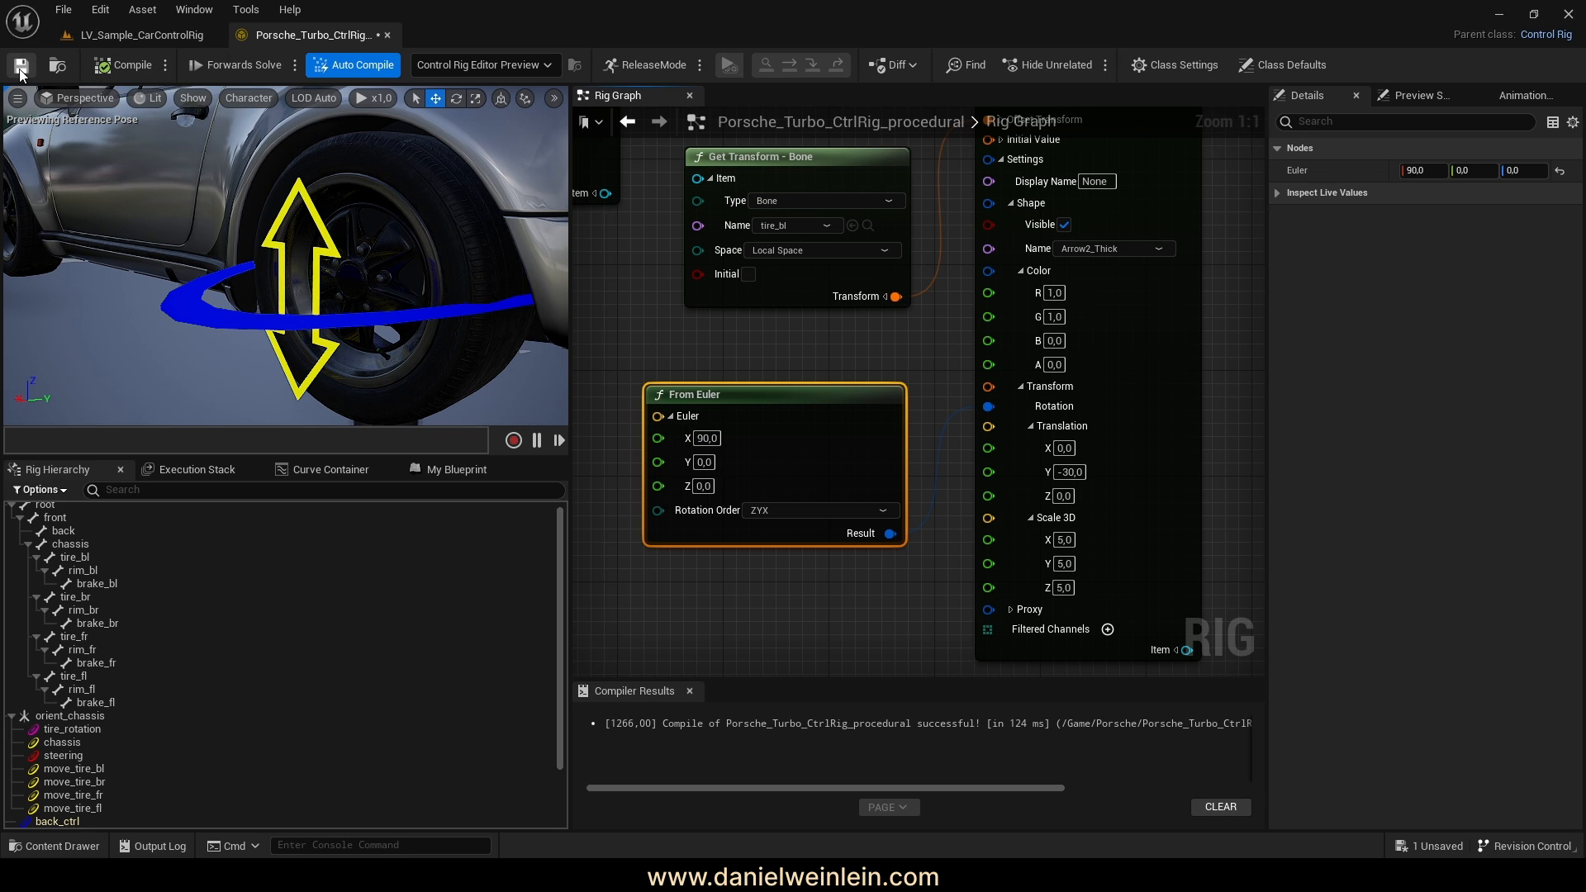
right_drag(911, 666, 927, 630)
Collapse the spawn node's Parent, Color and Transform sections
right_drag(920, 525, 747, 620)
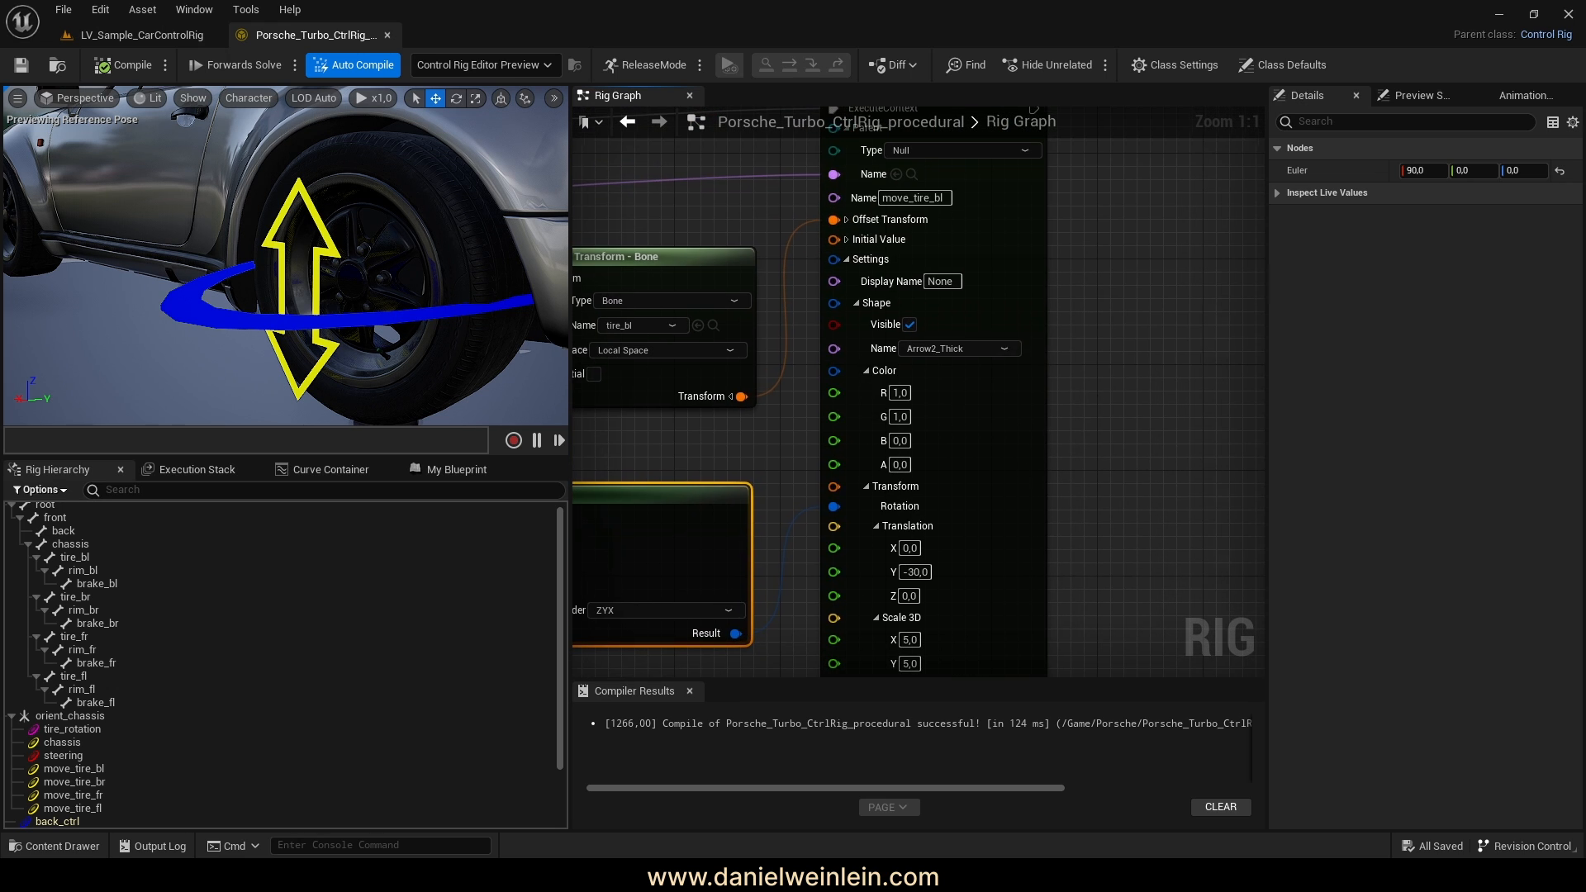
right_drag(1091, 318, 1058, 441)
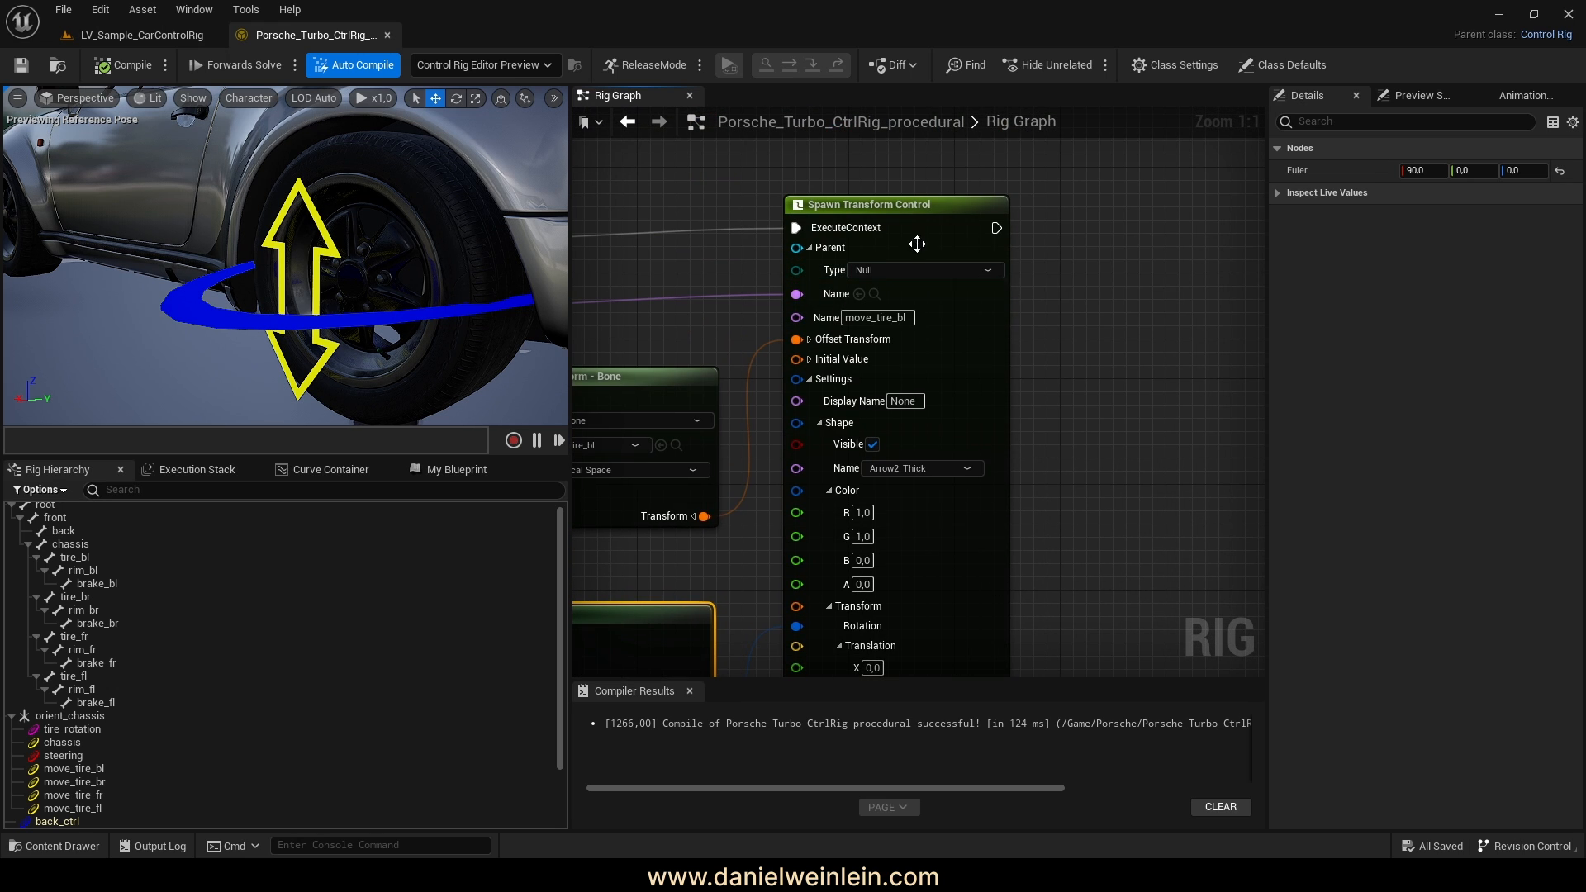
click(811, 250)
right_drag(1043, 311, 1062, 271)
scroll(1062, 271, down, 3)
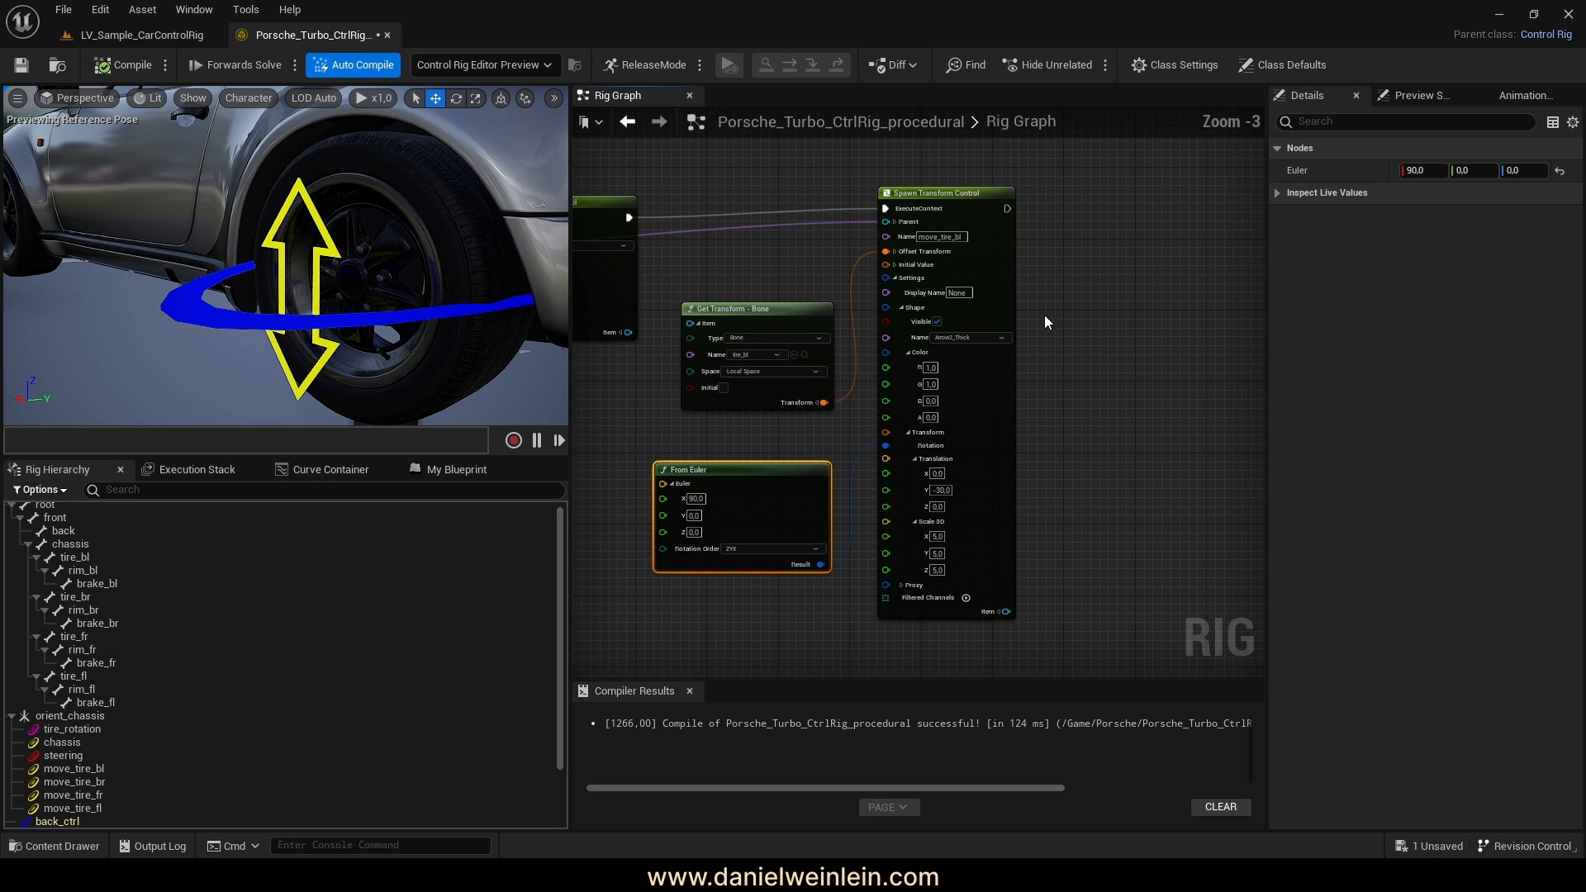
click(911, 354)
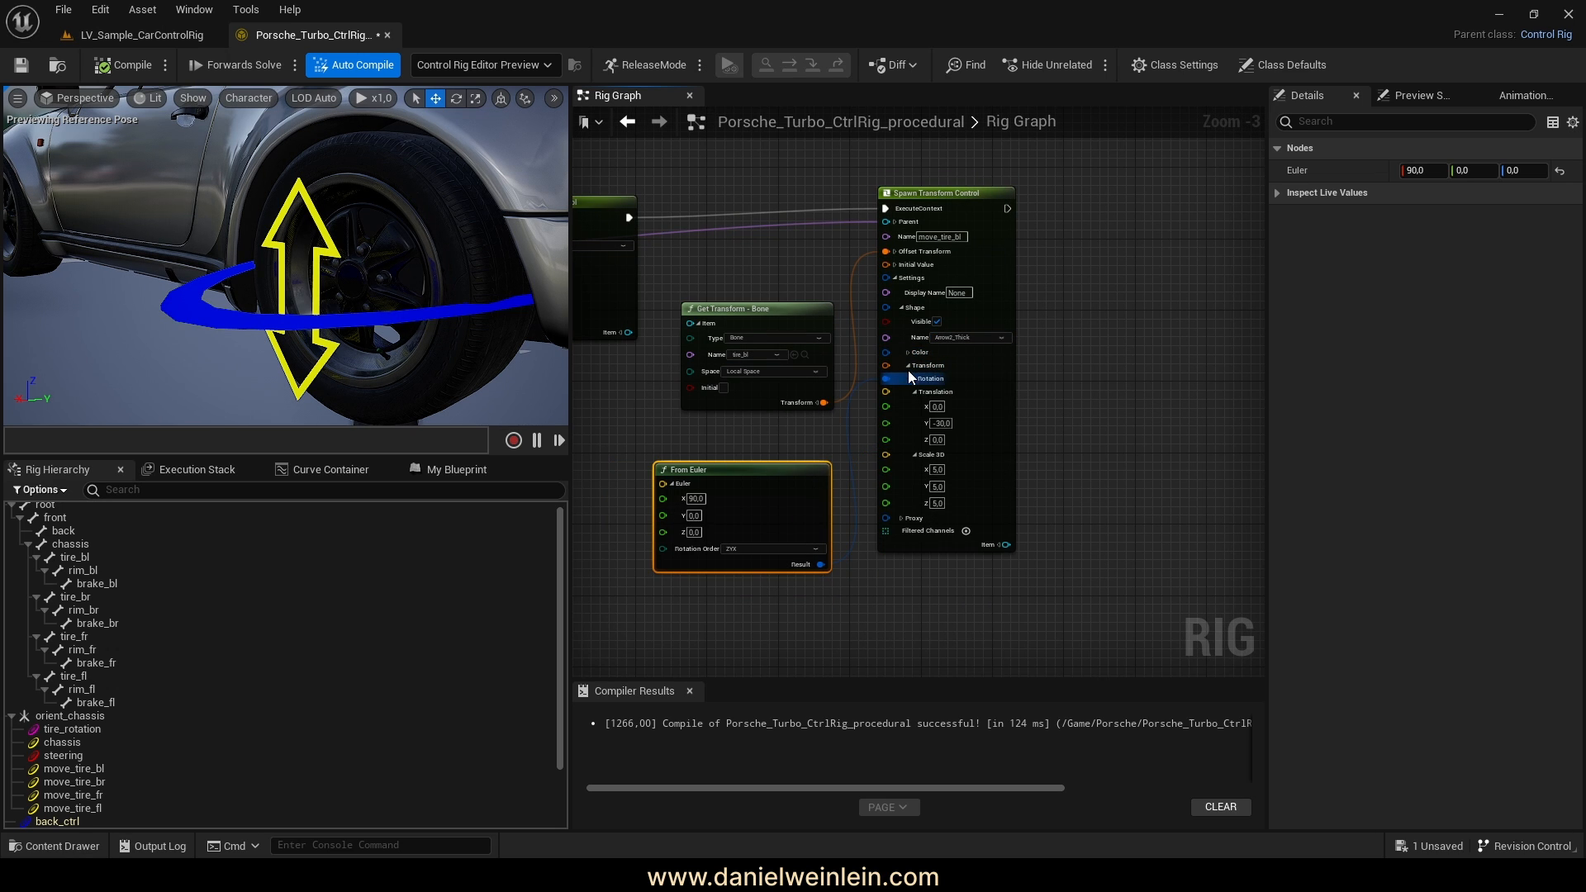
click(908, 366)
right_drag(1078, 359, 1048, 405)
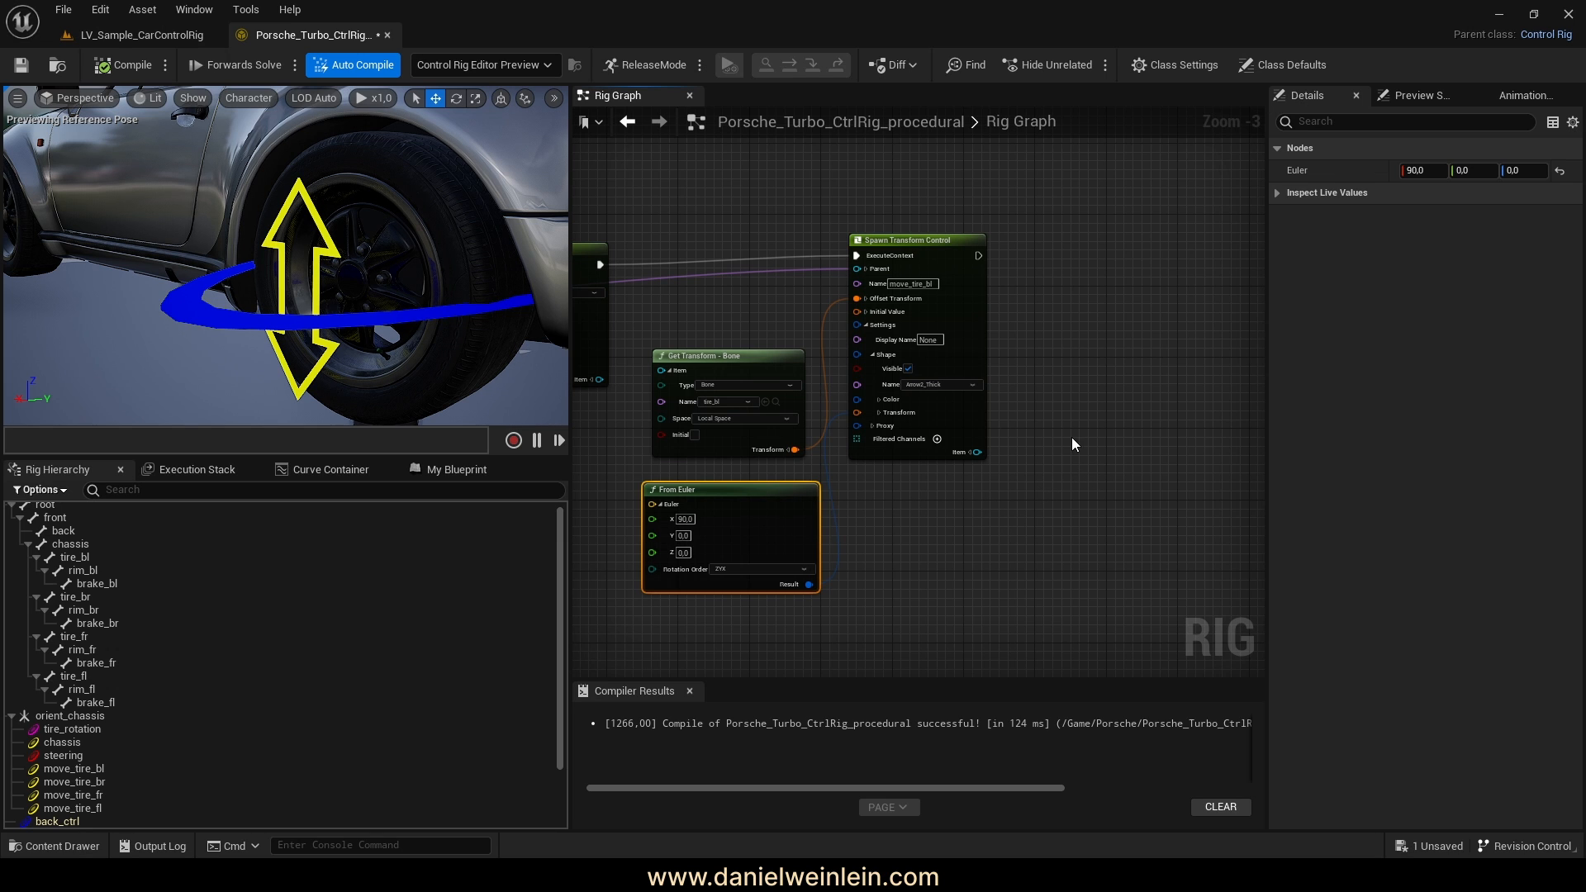
Survey the rig graph, then box-select the three move_tire_bl nodes
click(706, 359)
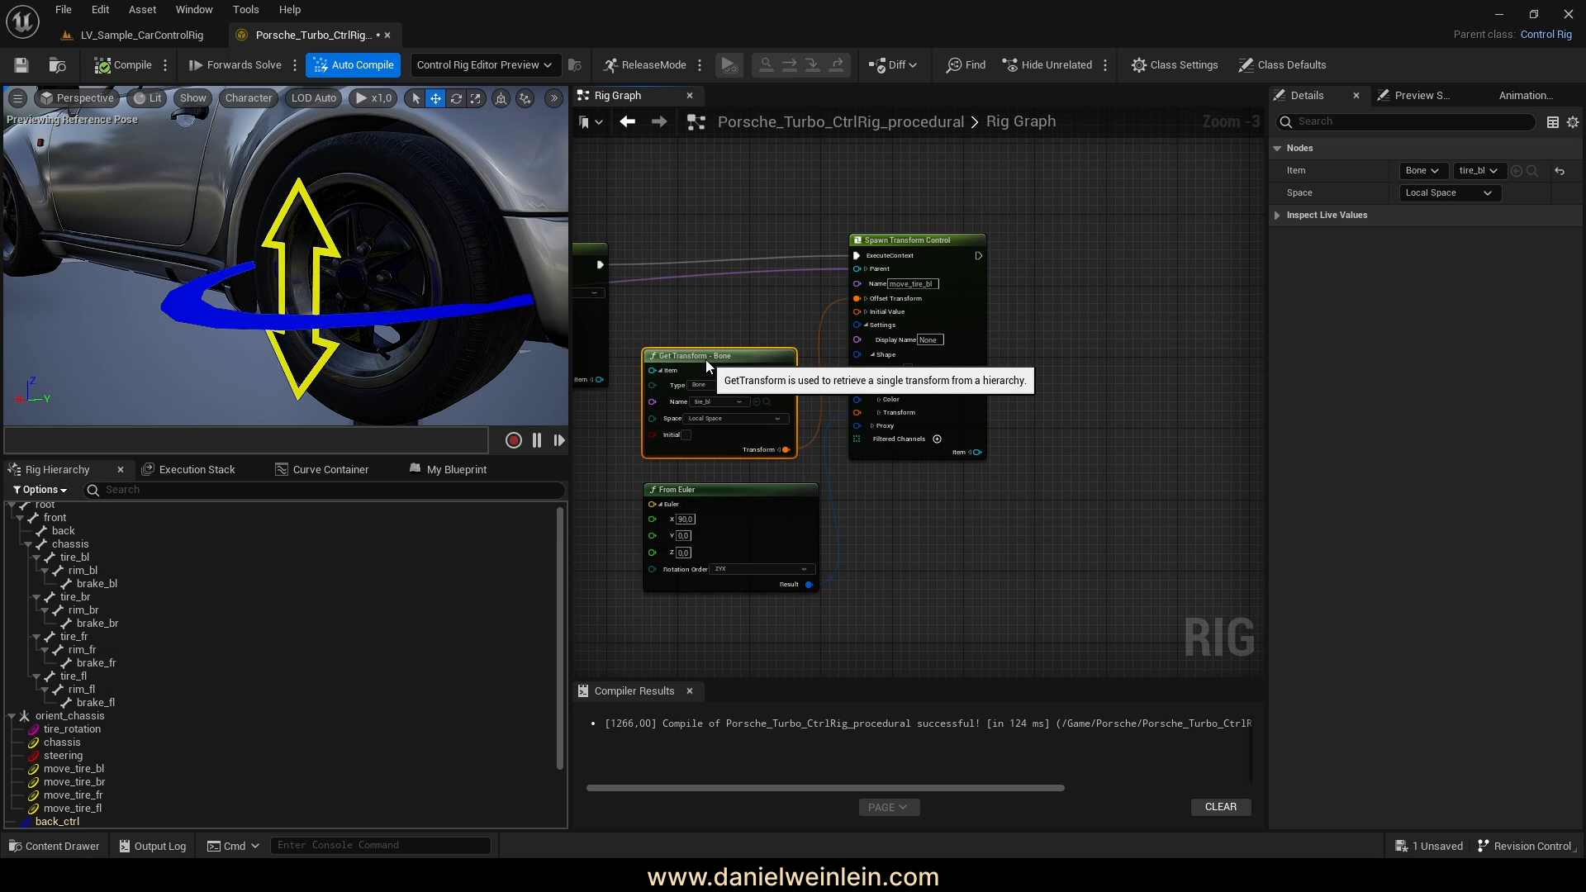
right_drag(962, 579, 1084, 360)
scroll(1084, 357, down, 8)
right_drag(708, 545, 783, 502)
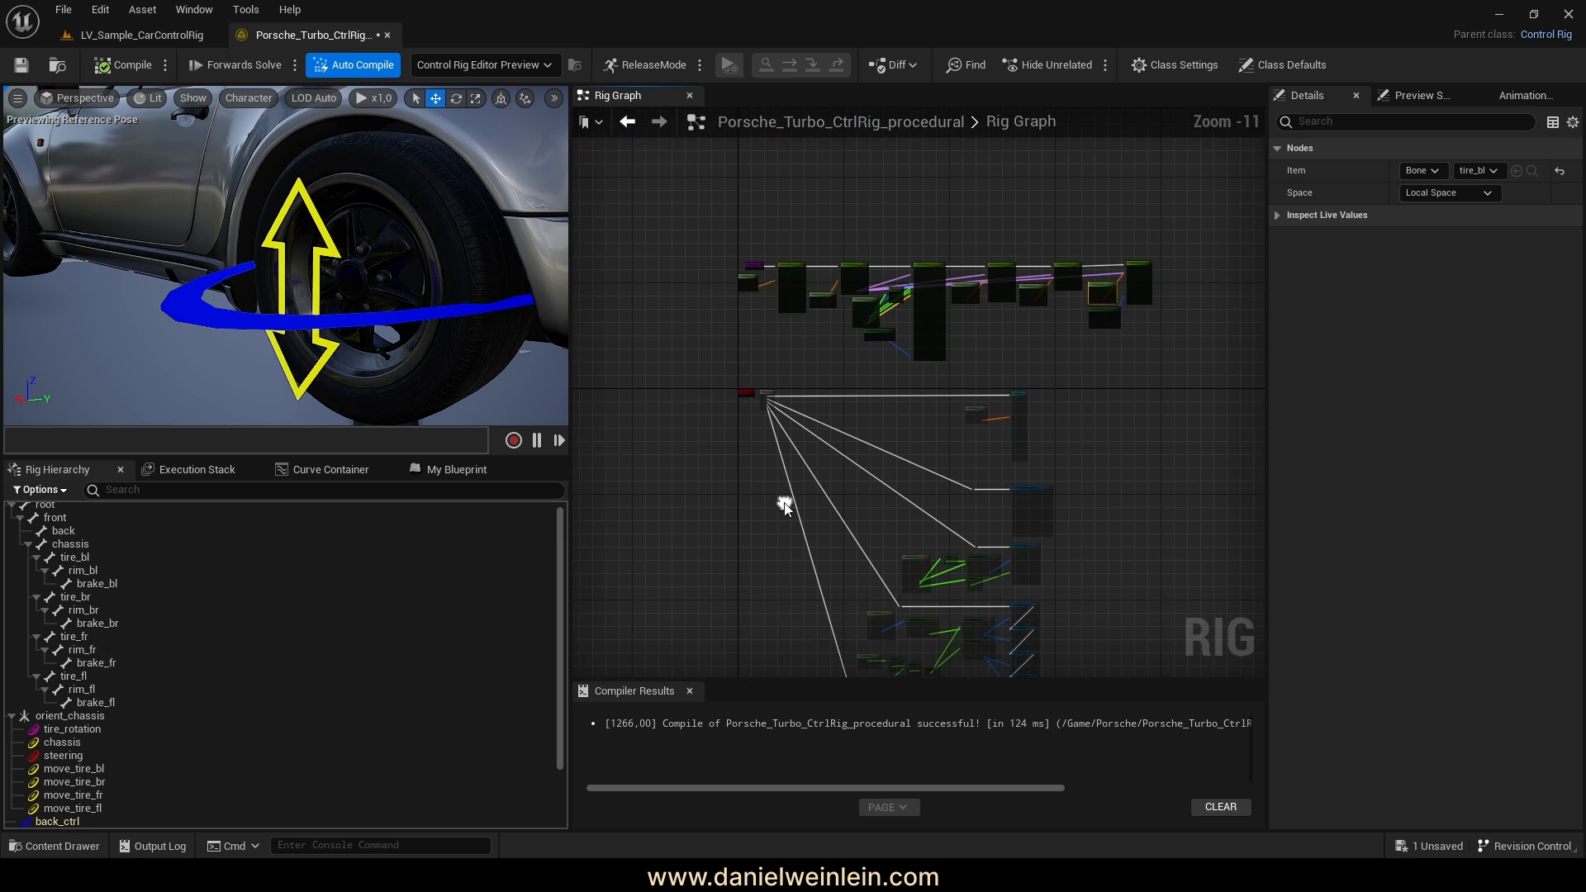
scroll(740, 401, up, 5)
scroll(738, 401, up, 3)
right_drag(1038, 531, 990, 479)
scroll(812, 388, down, 1)
scroll(846, 421, down, 3)
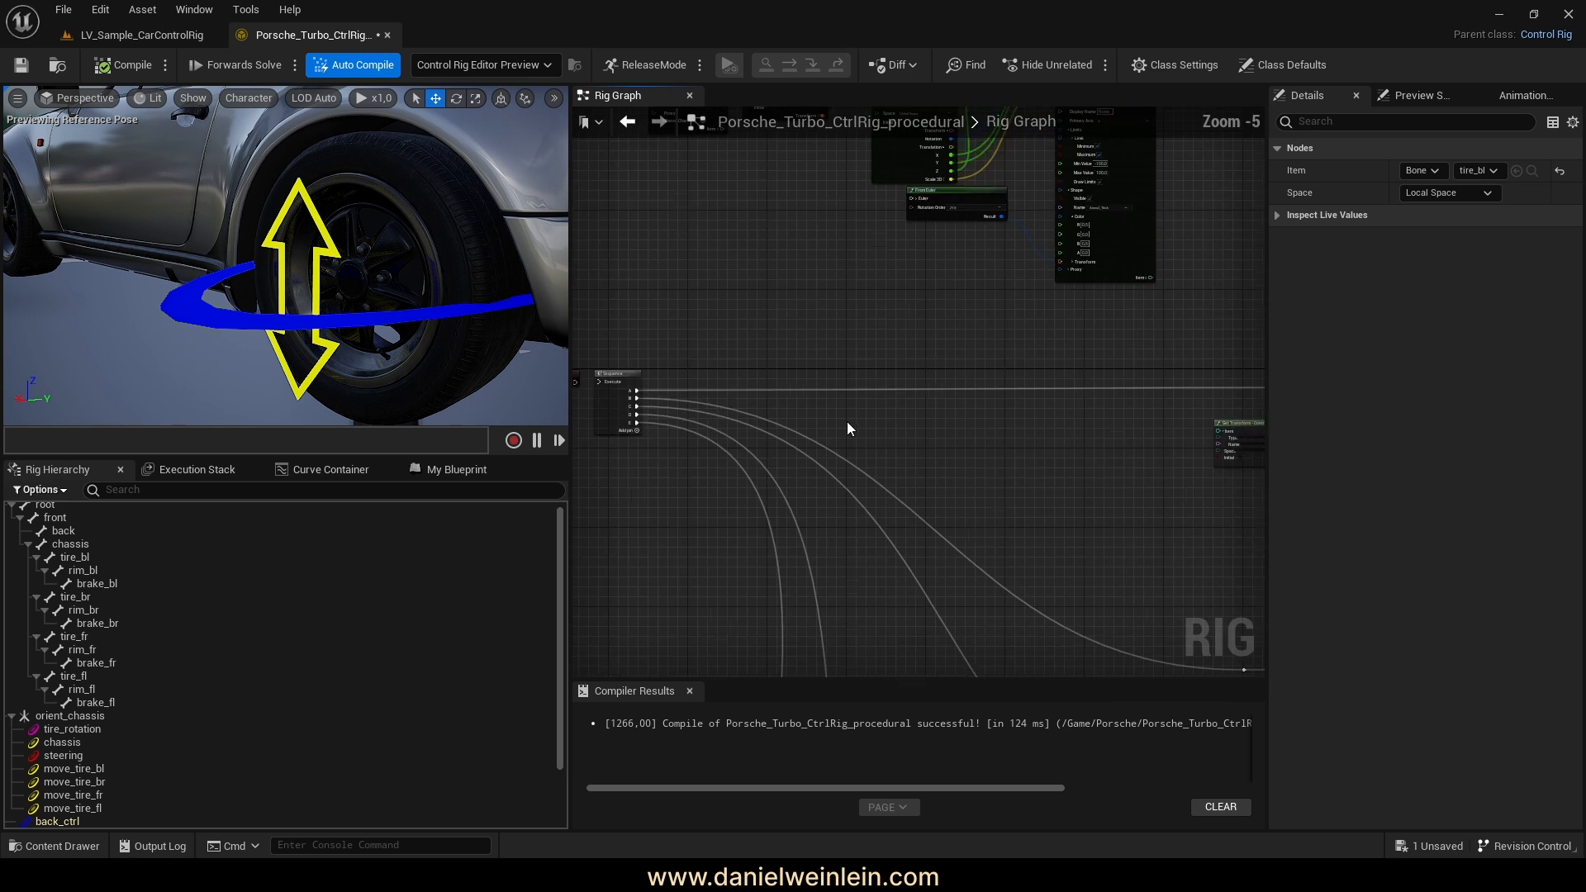
right_drag(1220, 313, 955, 443)
scroll(1001, 335, up, 5)
right_drag(1001, 335, 766, 416)
drag(933, 570, 692, 212)
Paste a copy of the tire node group, wire its execution, and rename the control move_tire_br
key(ctrl+c)
right_drag(1070, 393, 867, 474)
key(ctrl+v)
drag(766, 280, 806, 460)
click(1039, 325)
scroll(938, 398, down, 2)
scroll(1202, 365, up, 3)
right_drag(938, 398, 1153, 354)
scroll(1202, 365, down, 1)
scroll(790, 438, up, 2)
click(830, 393)
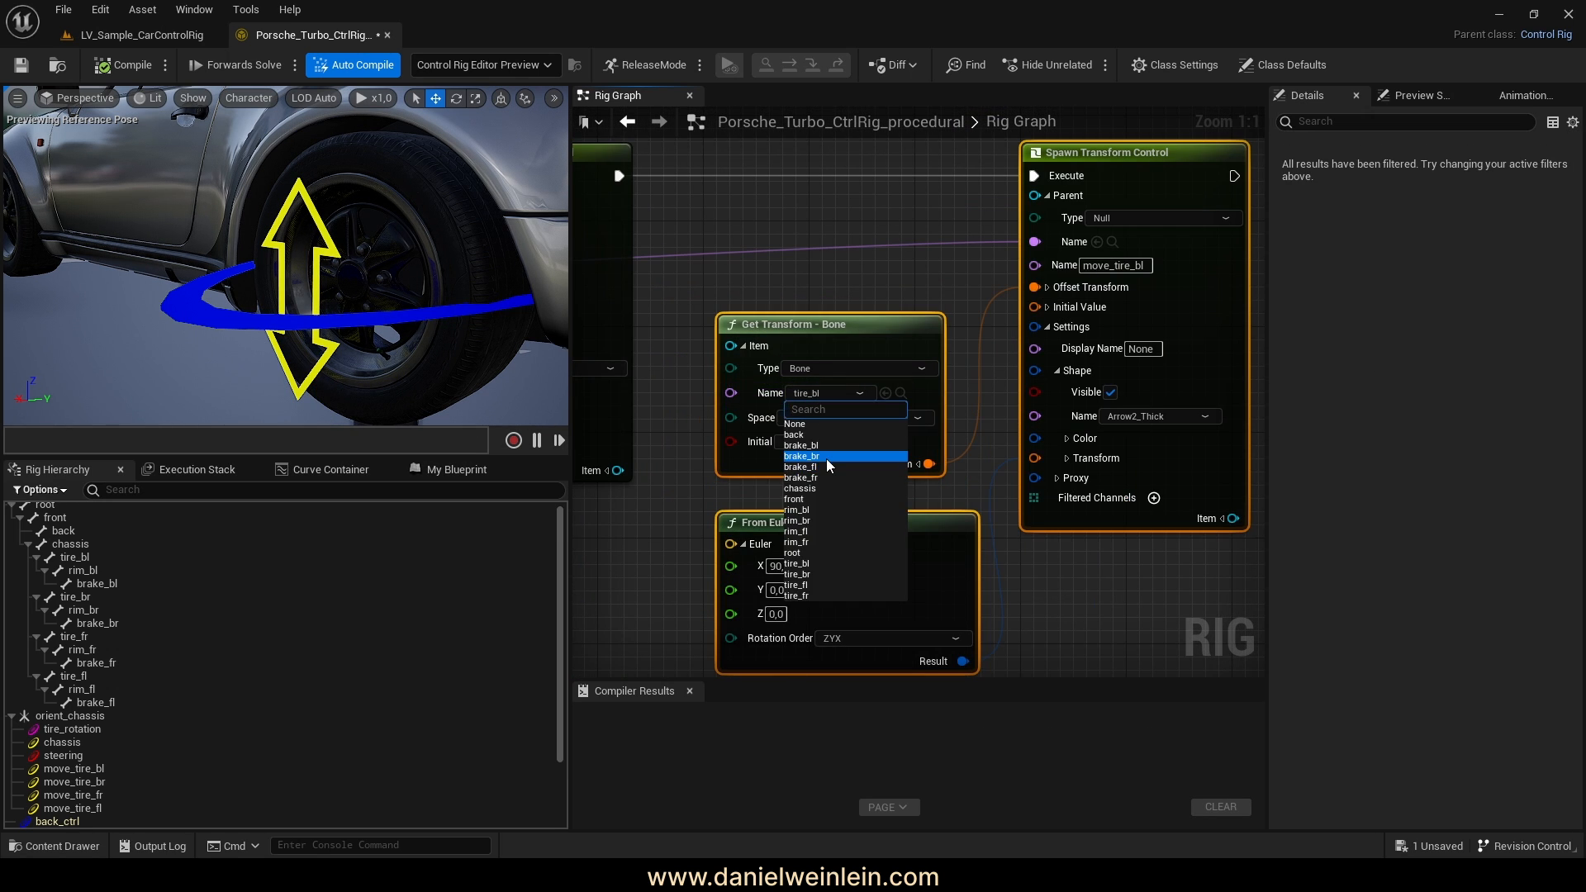
click(826, 458)
drag(1147, 265, 1137, 266)
text(br)
key(Return)
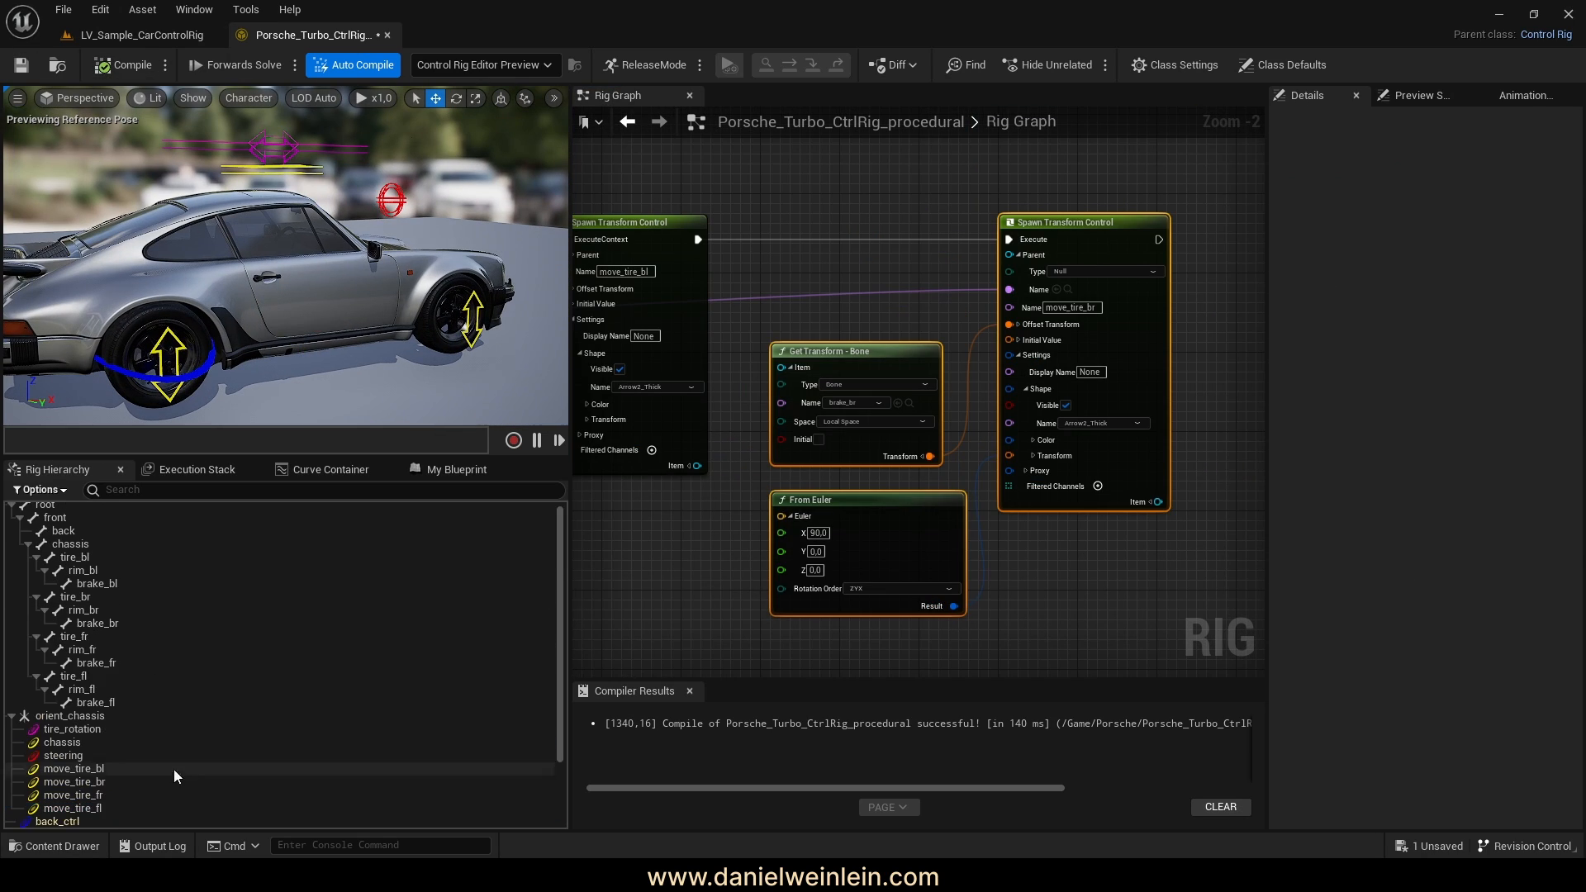
Set the copy's source bone to tire_br and its shape Translation Y to 30
right_drag(840, 492, 884, 477)
click(874, 378)
click(859, 479)
click(1110, 443)
click(1156, 529)
text(30)
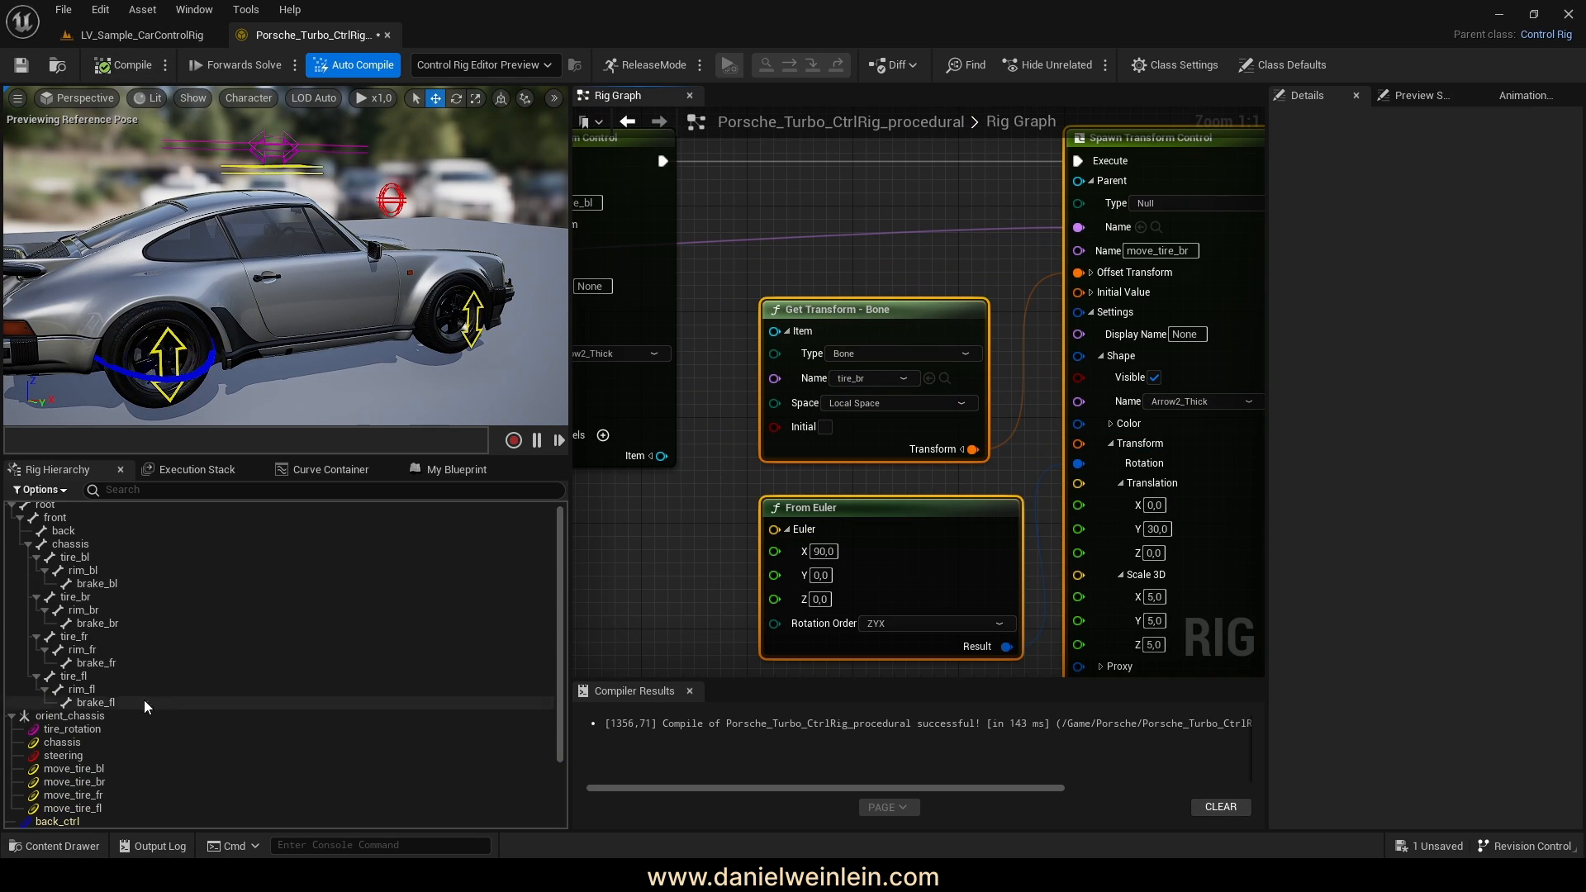
scroll(145, 705, down, 3)
click(91, 808)
Duplicate the node group again for move_tire_fl, wire it in, and save the rig
right_drag(917, 411, 887, 403)
scroll(900, 387, down, 6)
drag(669, 495, 768, 285)
key(ctrl+c)
key(ctrl+v)
scroll(1061, 343, up, 6)
click(818, 388)
drag(754, 344, 1060, 328)
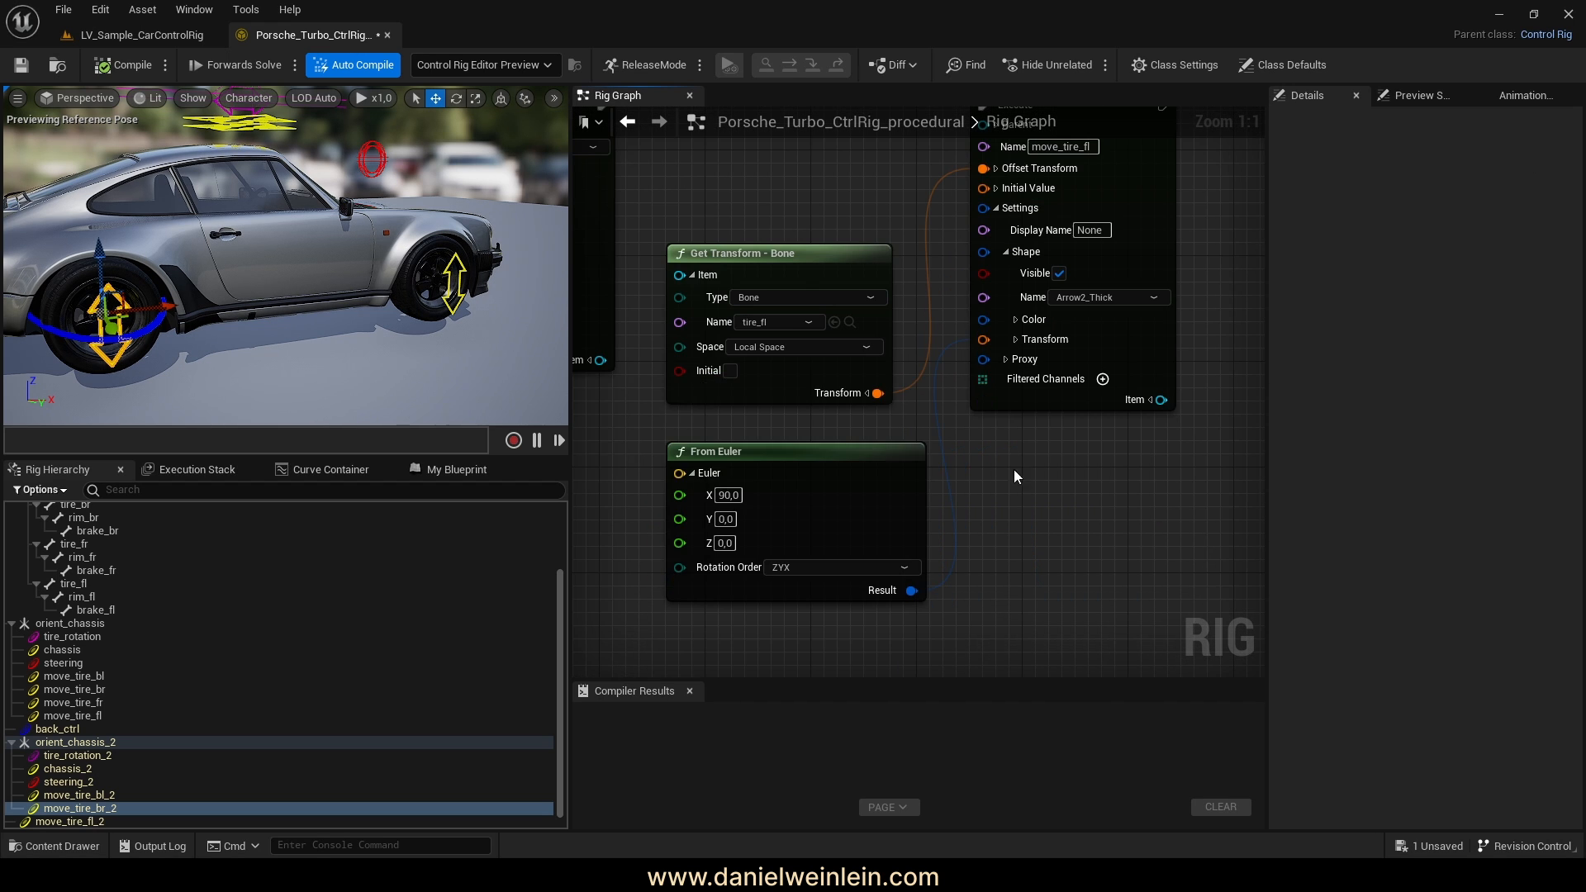
key(ctrl+s)
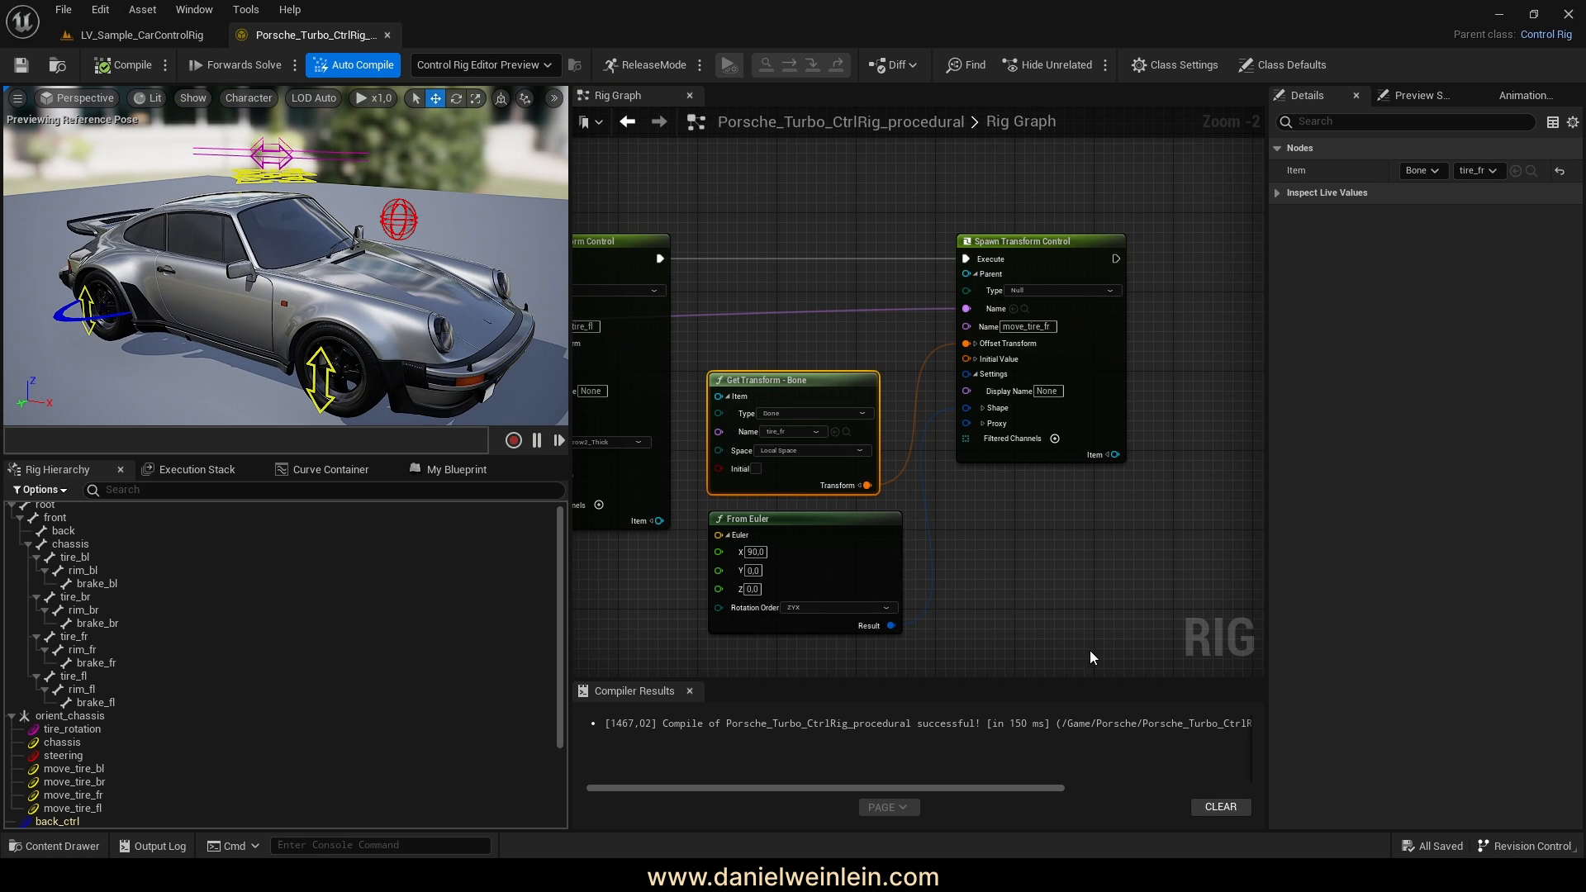
right_drag(1088, 651, 1168, 578)
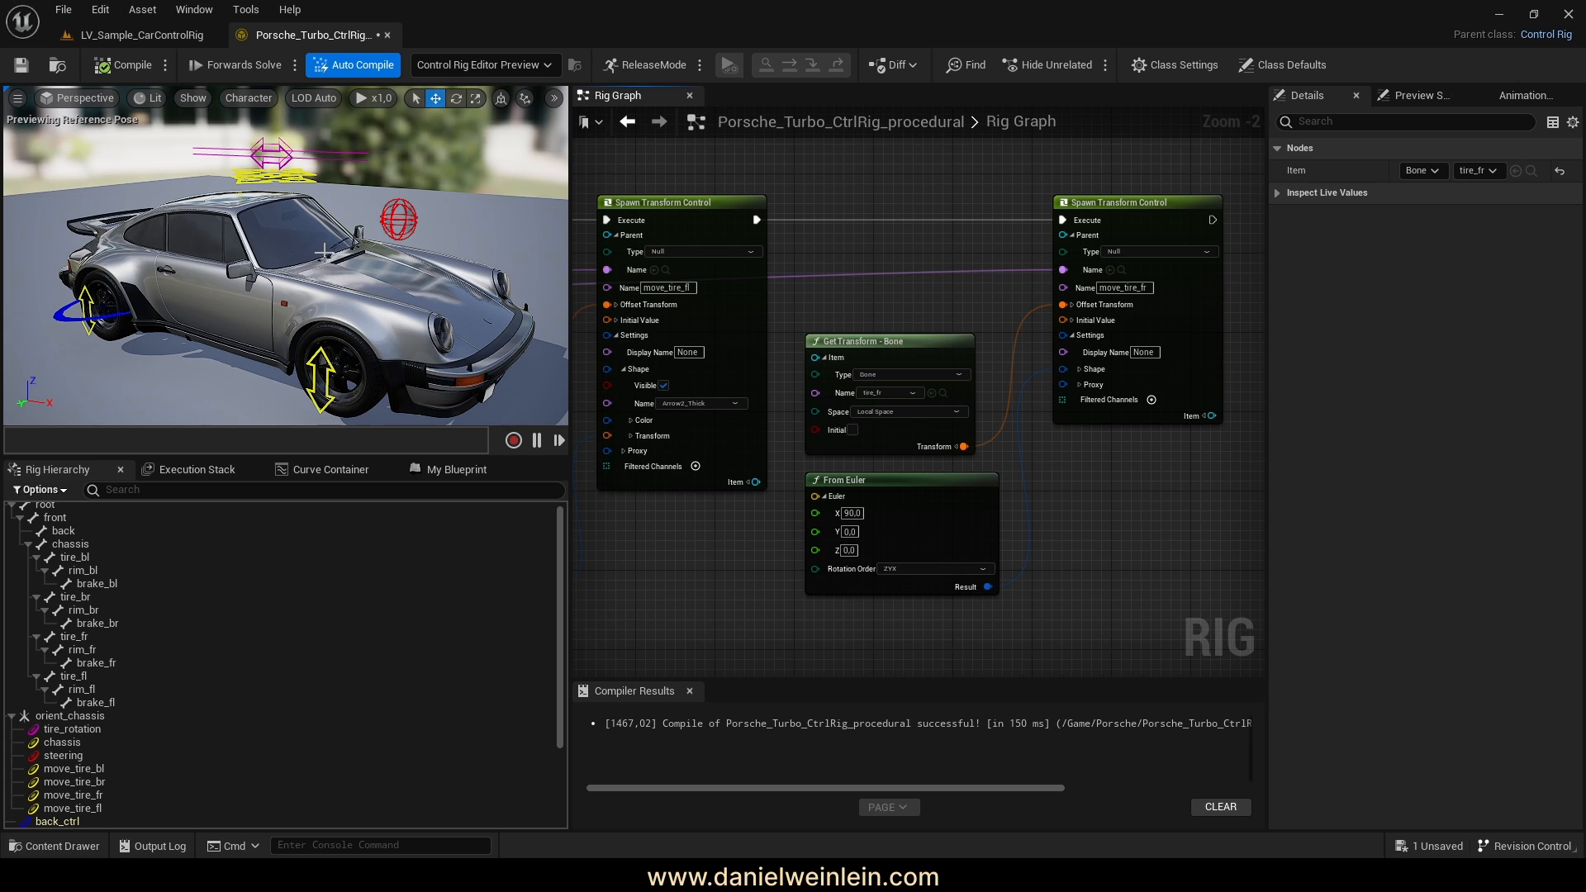
Inspect the tire_rotation_2 control and the procedurally created move_tire spawn node groups
scroll(265, 676, down, 5)
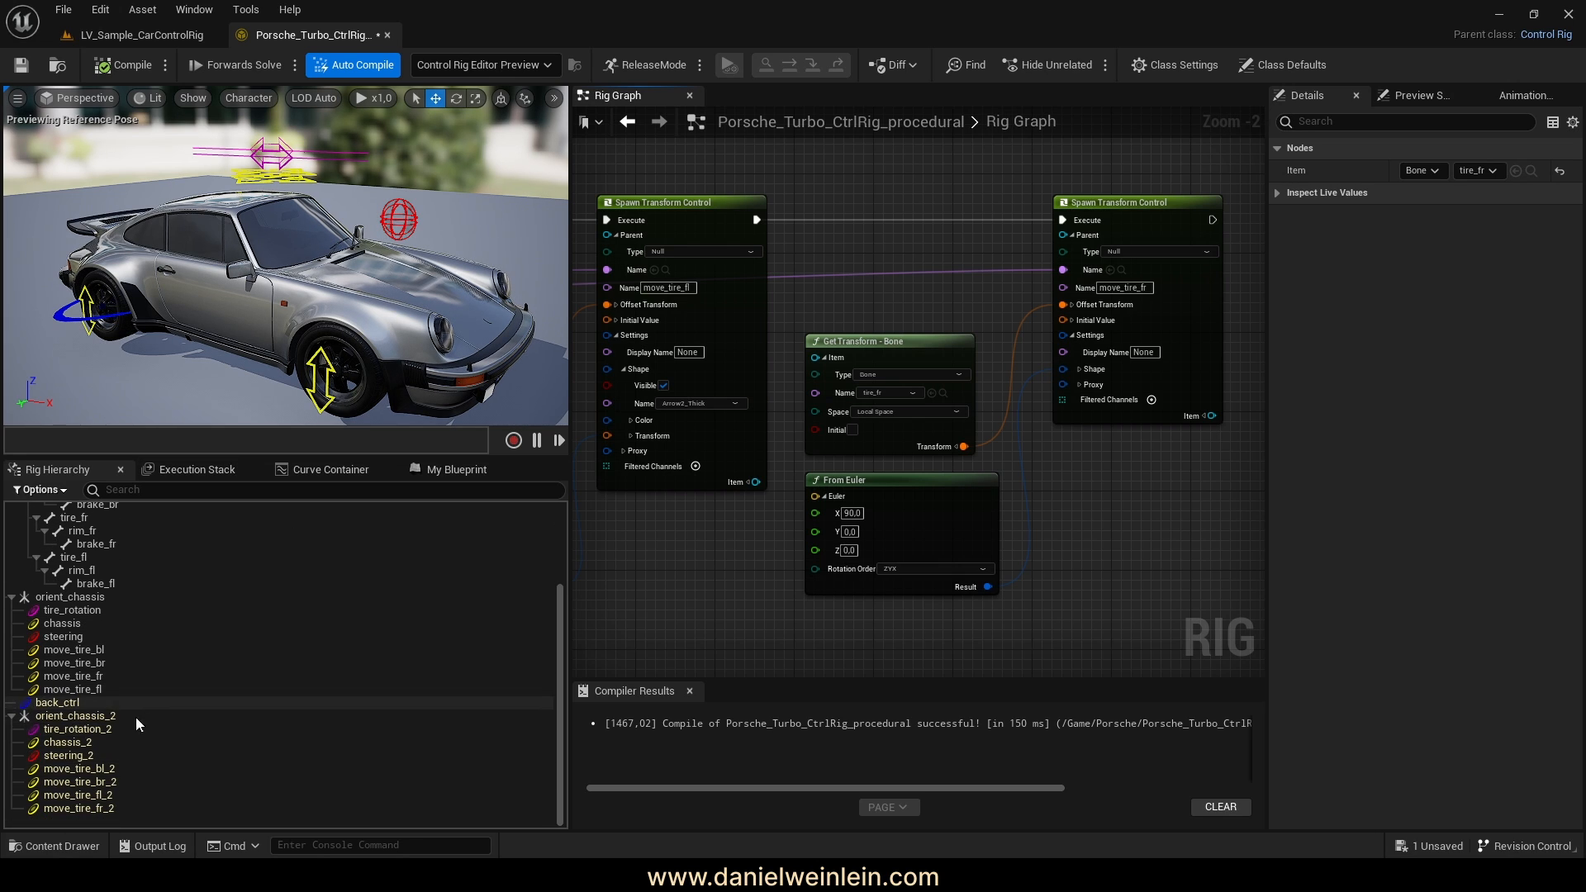
click(72, 729)
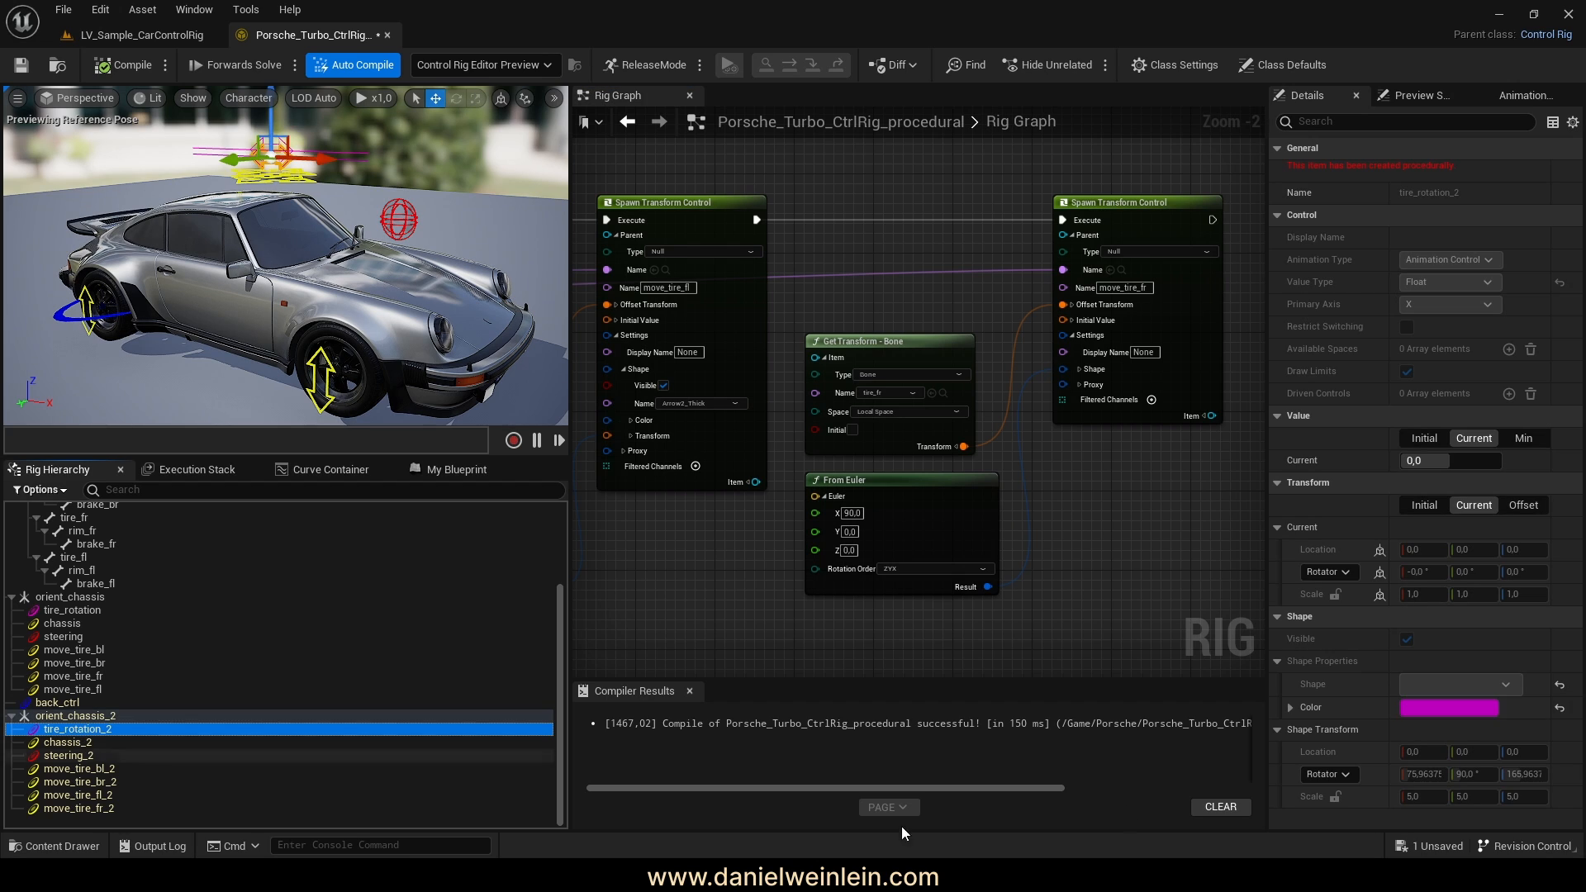
mouse_move(1303, 173)
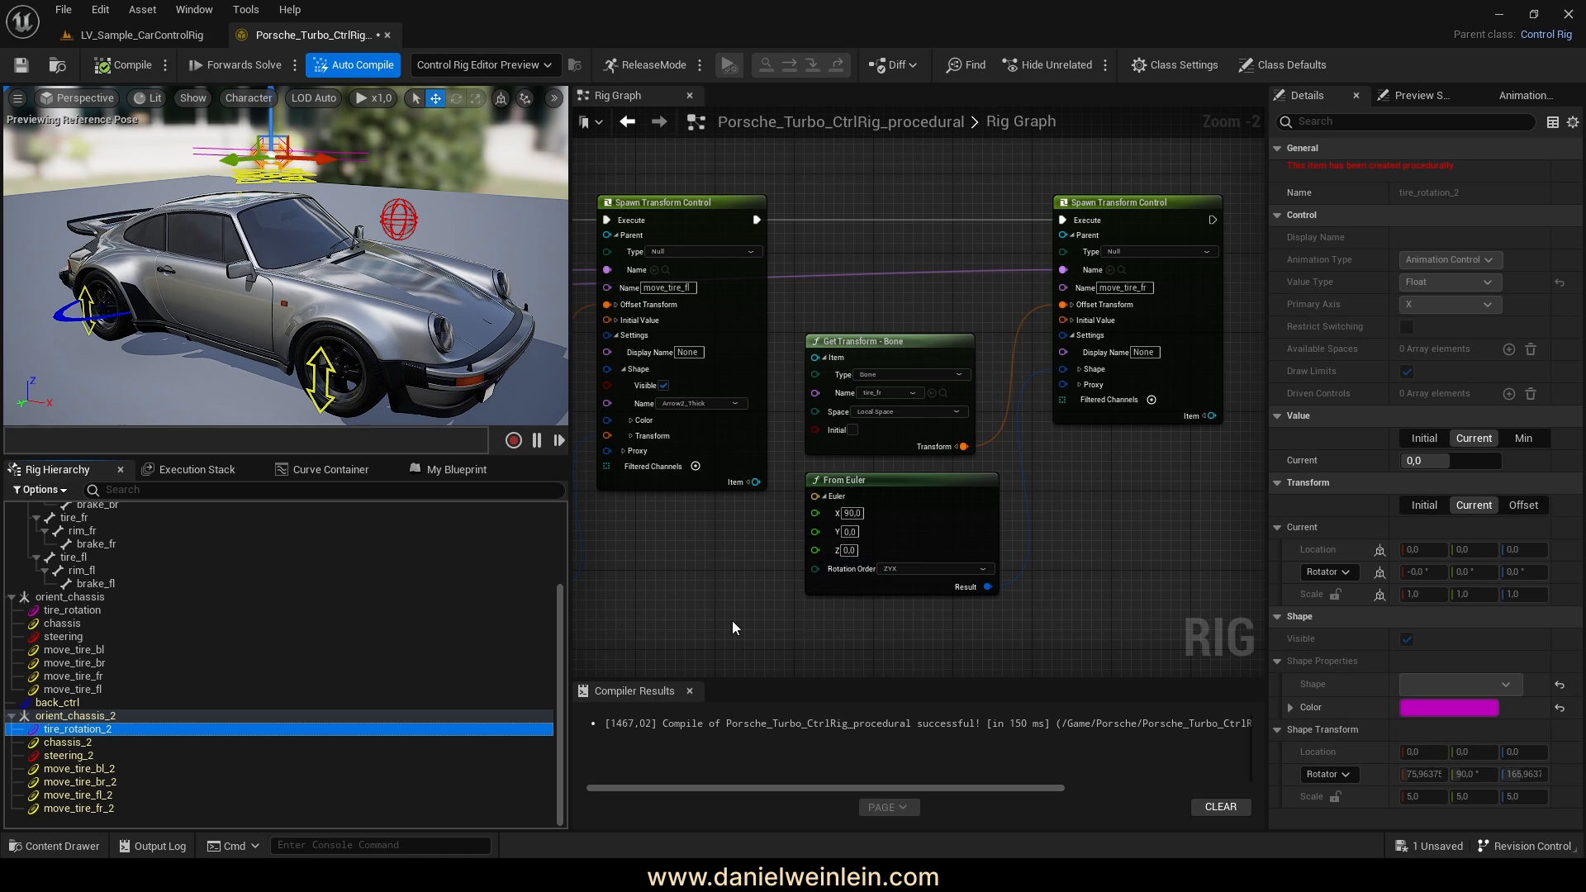
right_drag(771, 276, 1000, 287)
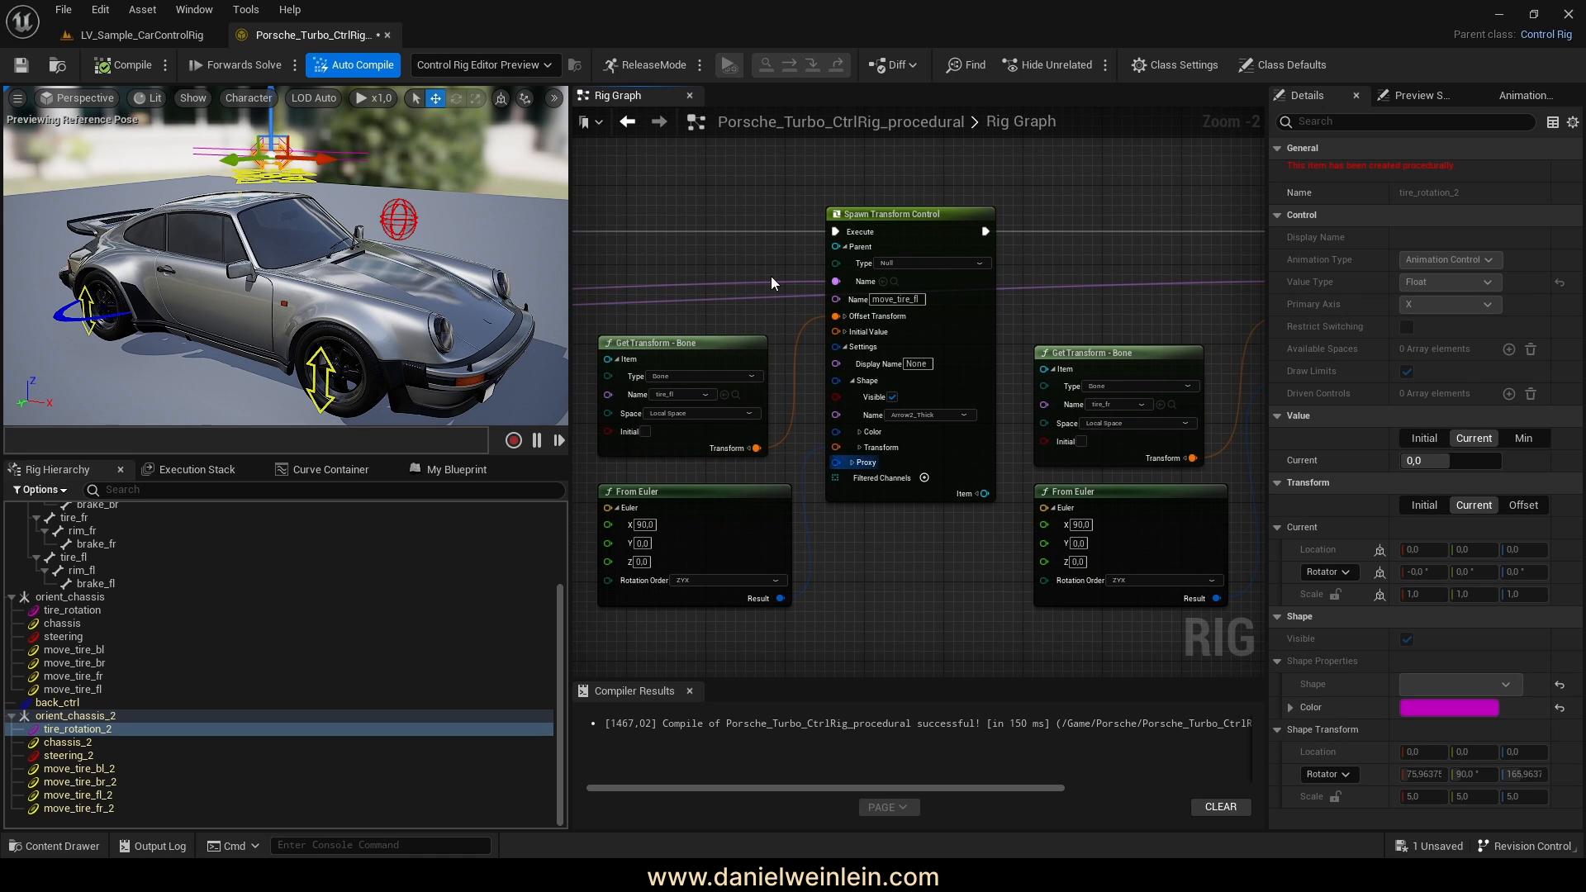
click(919, 240)
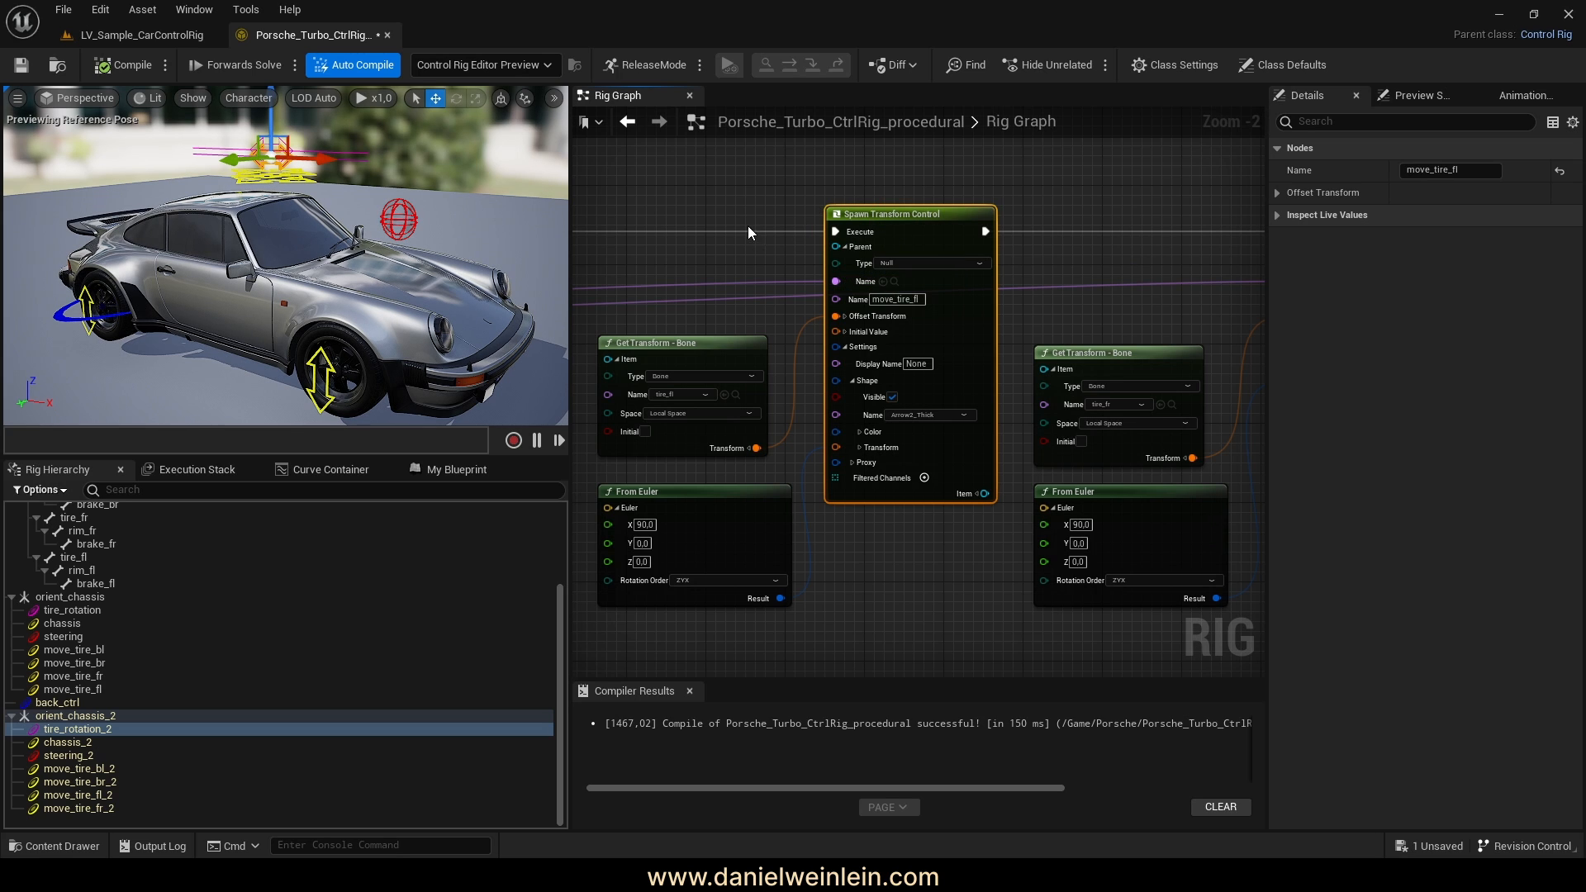
right_drag(669, 234, 1004, 239)
scroll(1004, 239, down, 3)
right_drag(944, 283, 935, 287)
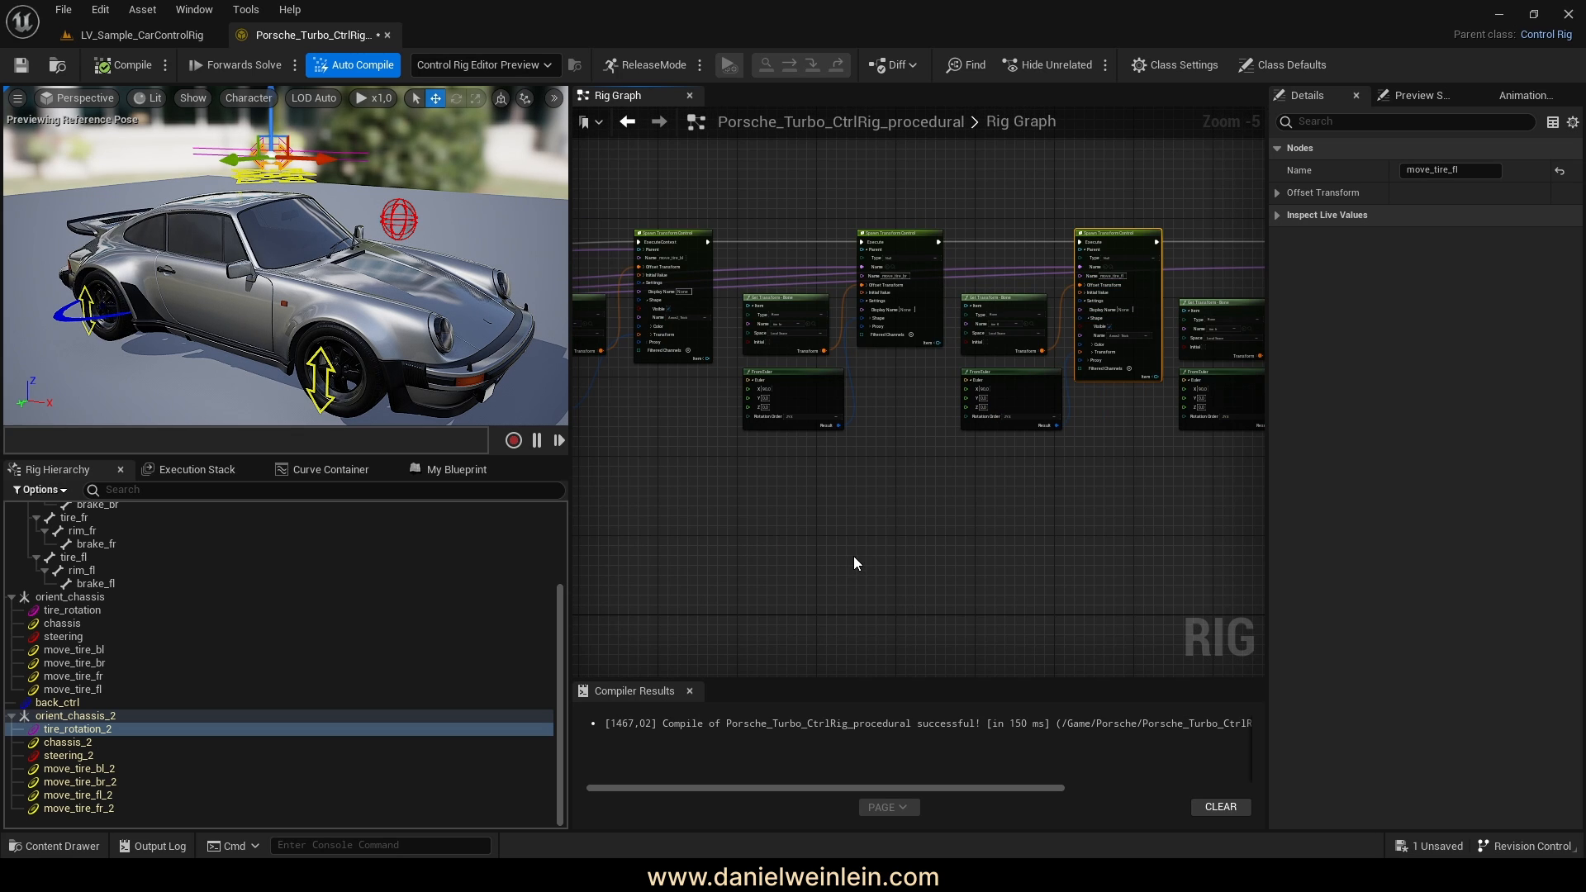
scroll(121, 663, up, 2)
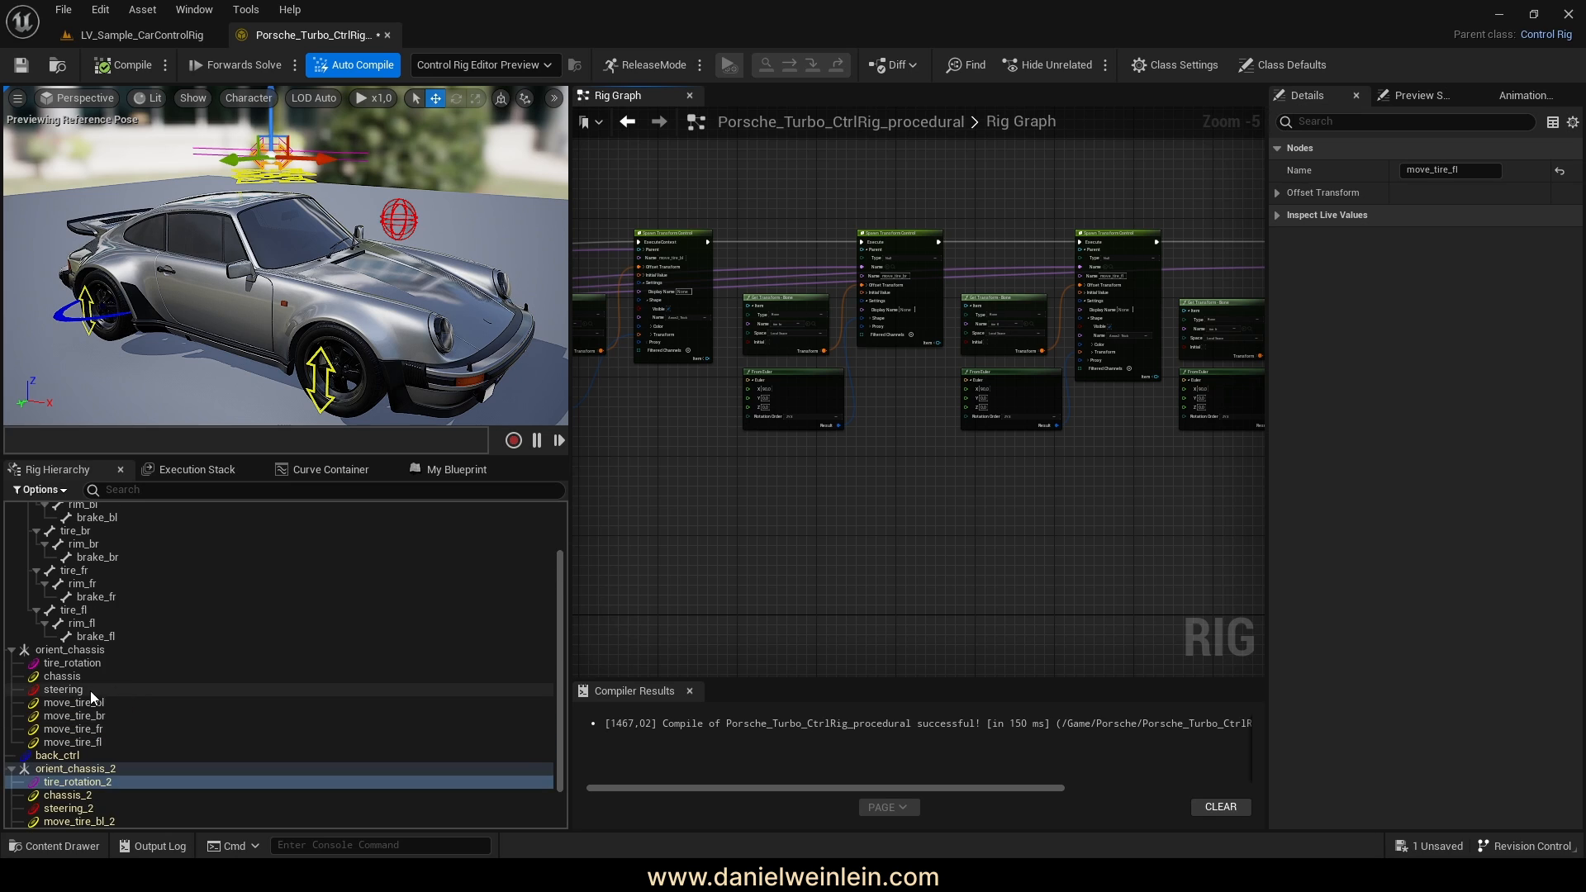
Delete the old orient_chassis, tire_rotation, chassis and steering controls
click(69, 650)
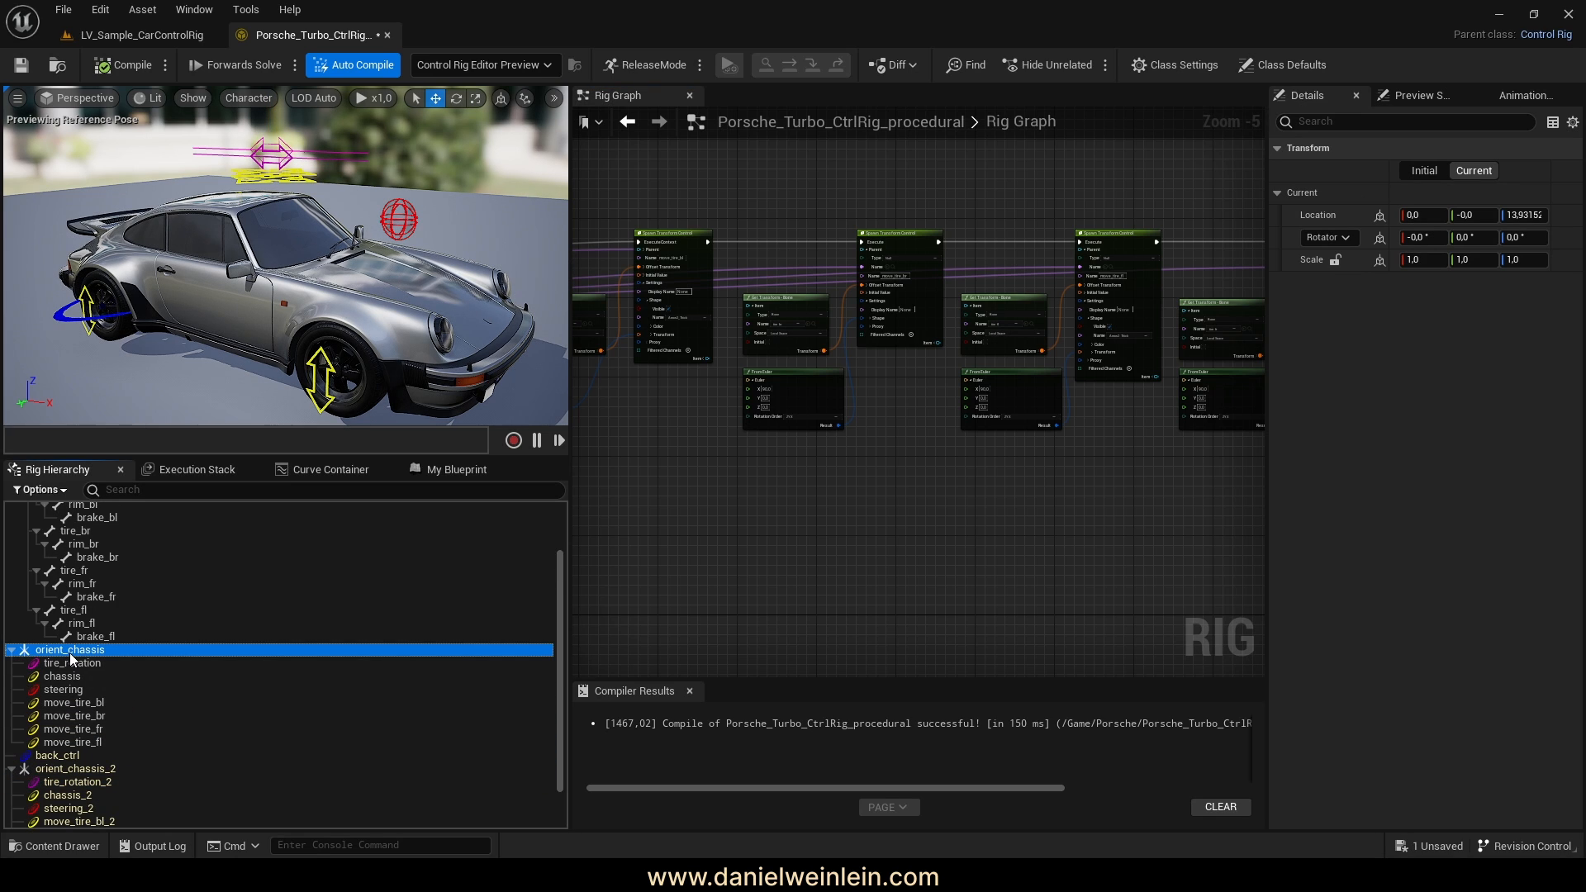
key(Delete)
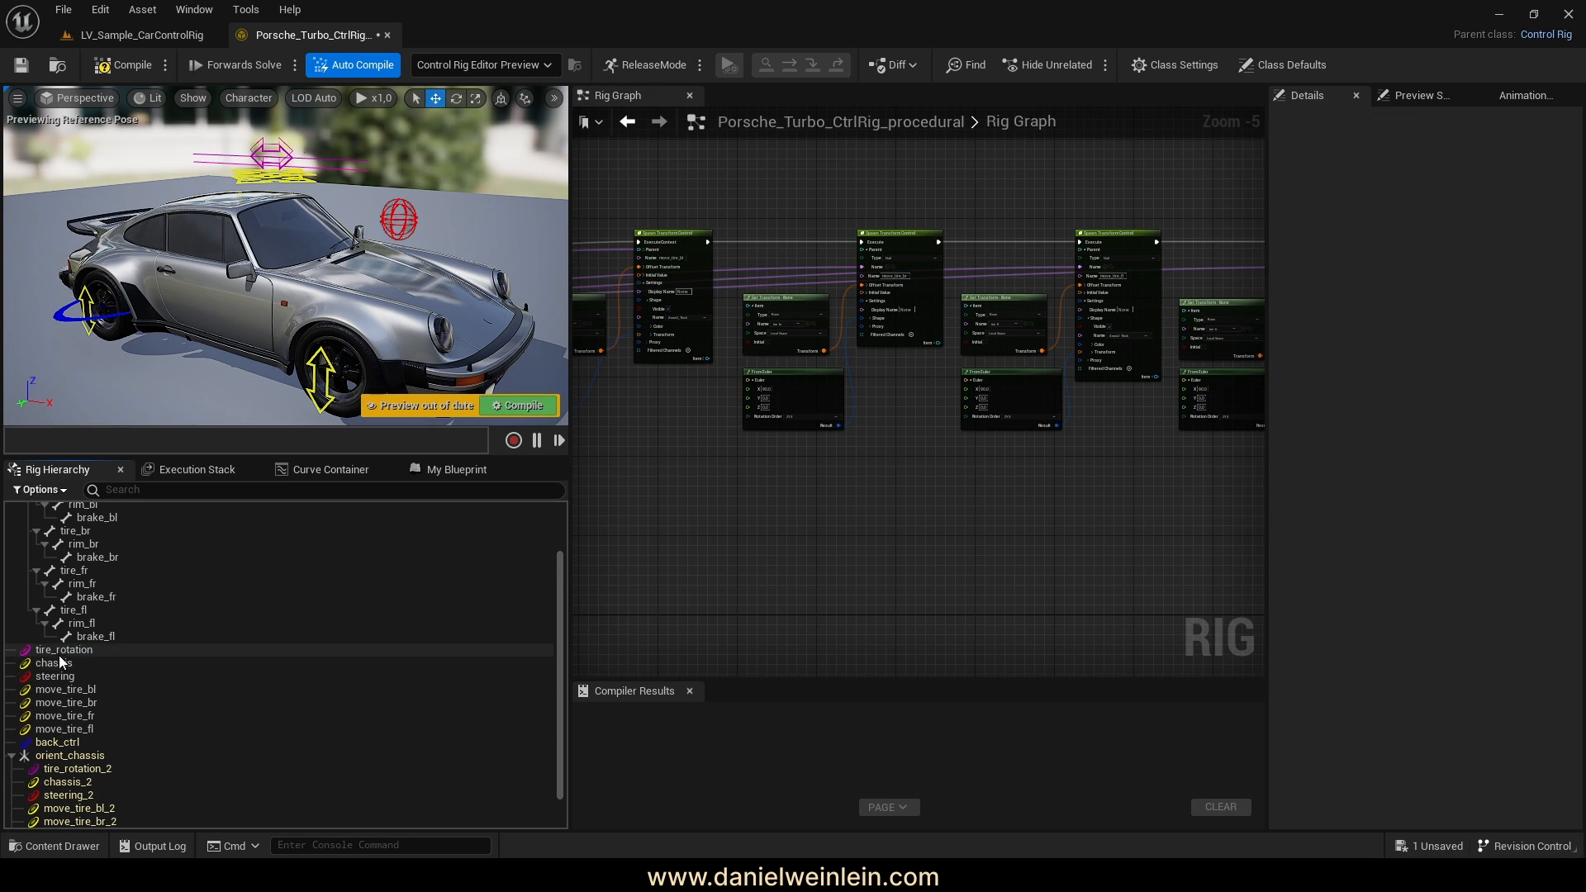
click(58, 656)
key(Delete)
click(57, 652)
key(Delete)
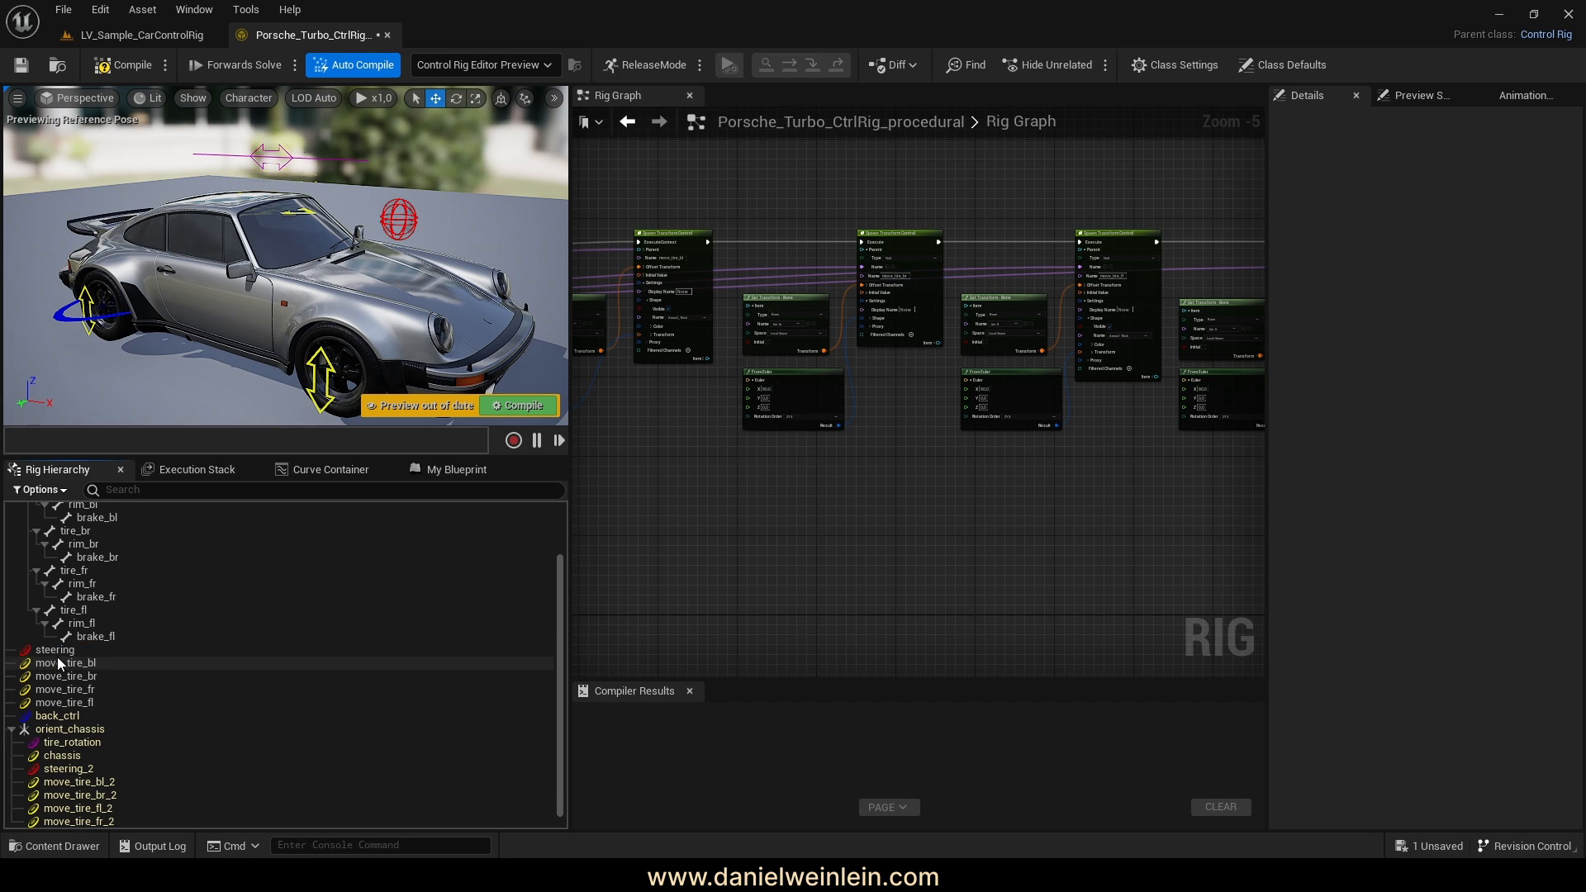
click(57, 654)
key(Delete)
Delete the old move_tire_bl, move_tire_br, move_tire_fr and move_tire_fl controls
click(61, 653)
key(Delete)
click(65, 661)
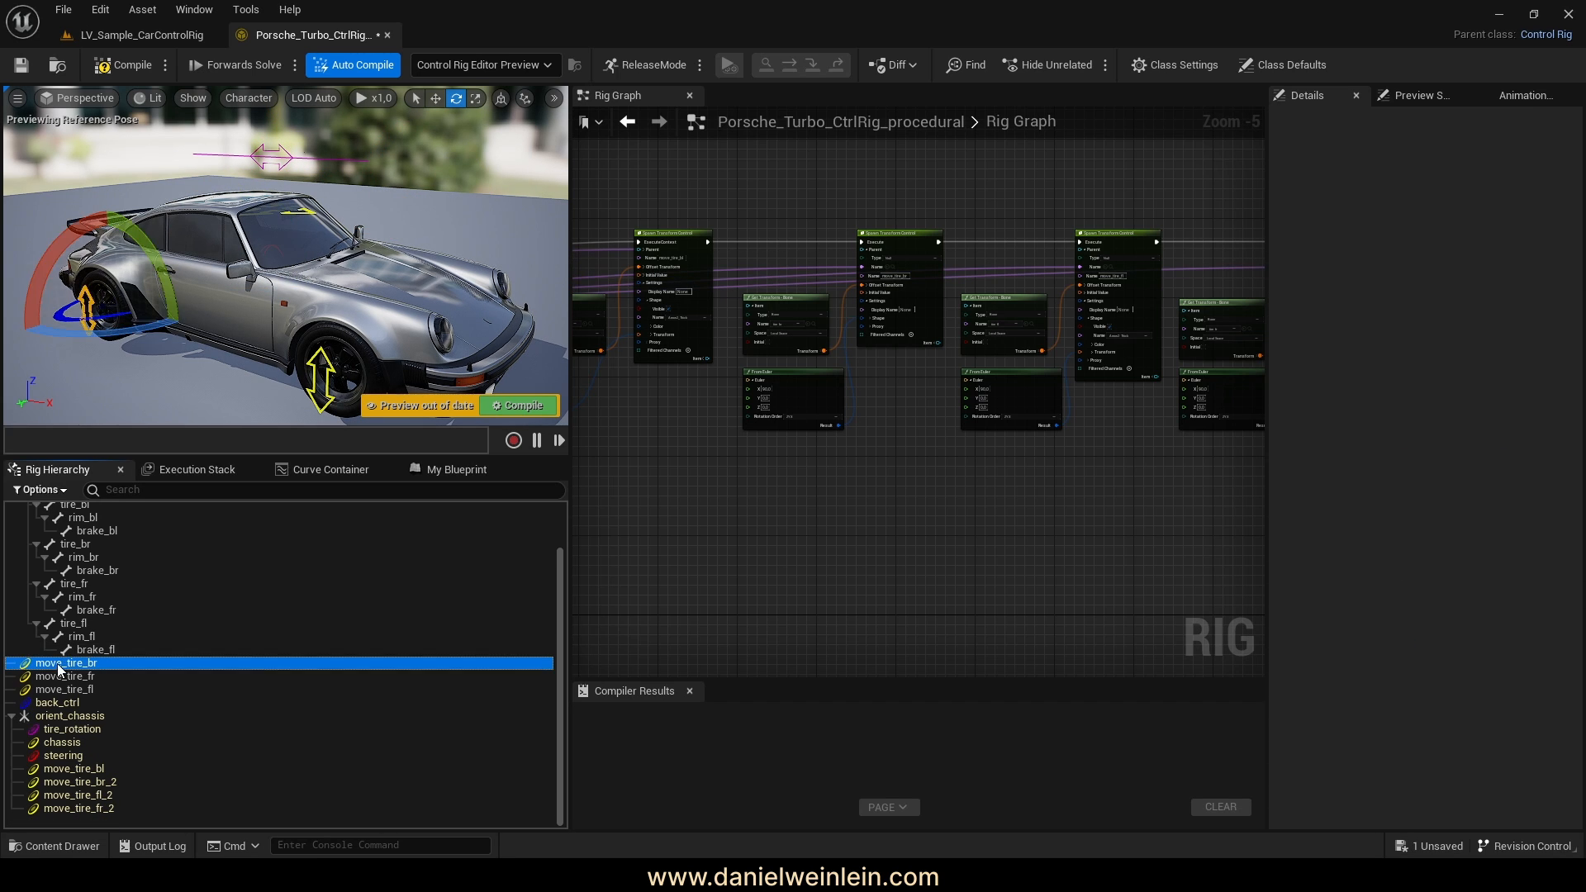
key(Delete)
click(69, 677)
key(Delete)
click(212, 687)
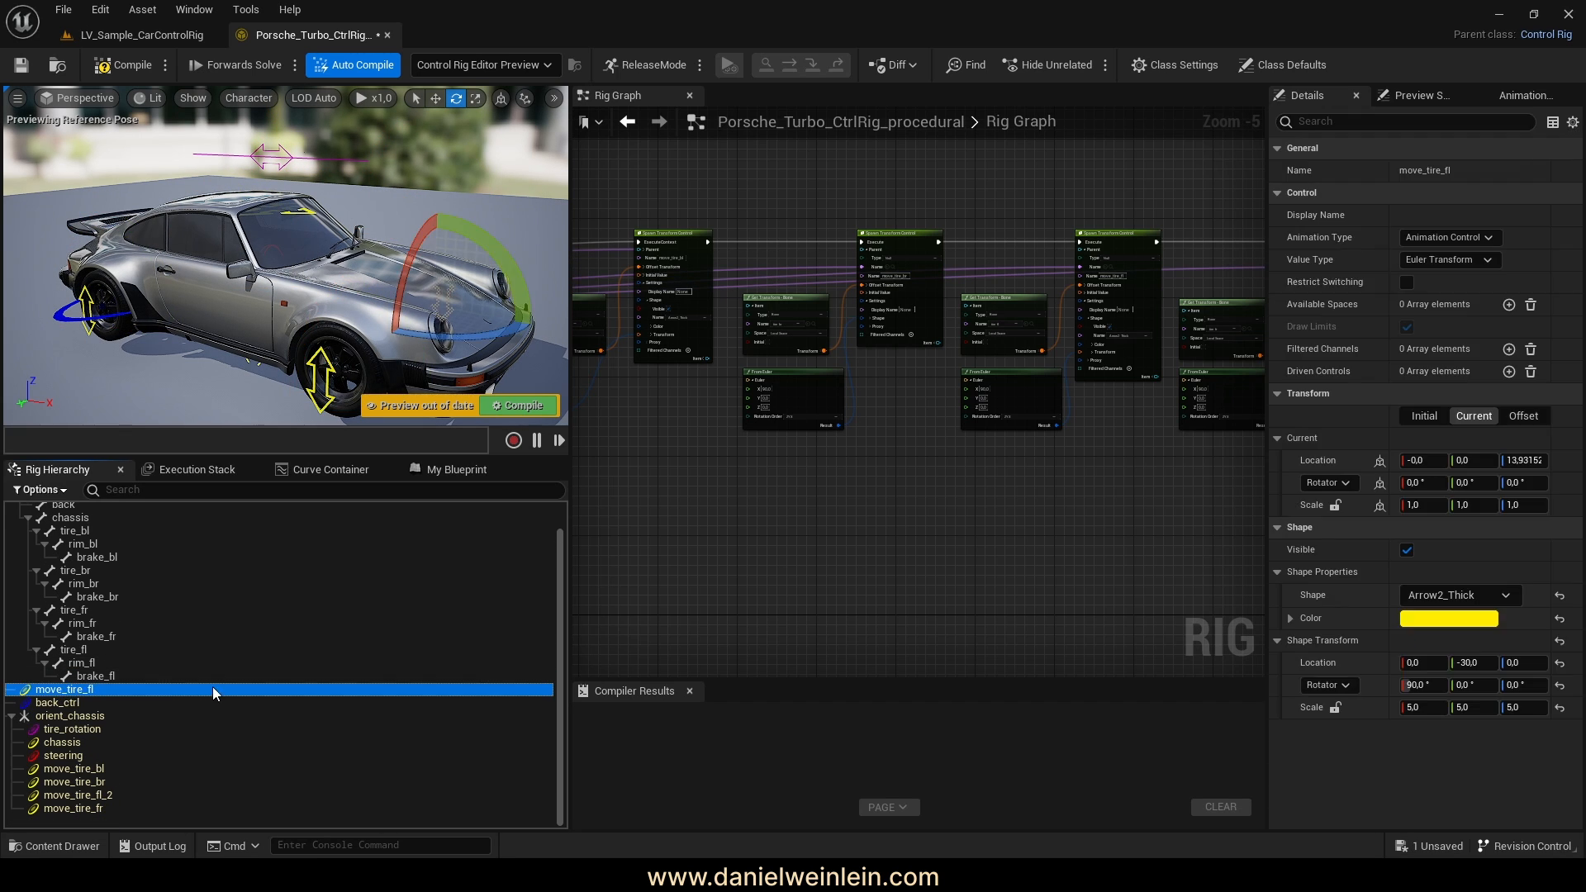
key(Delete)
Recompile the rig and view the car from the front
click(525, 406)
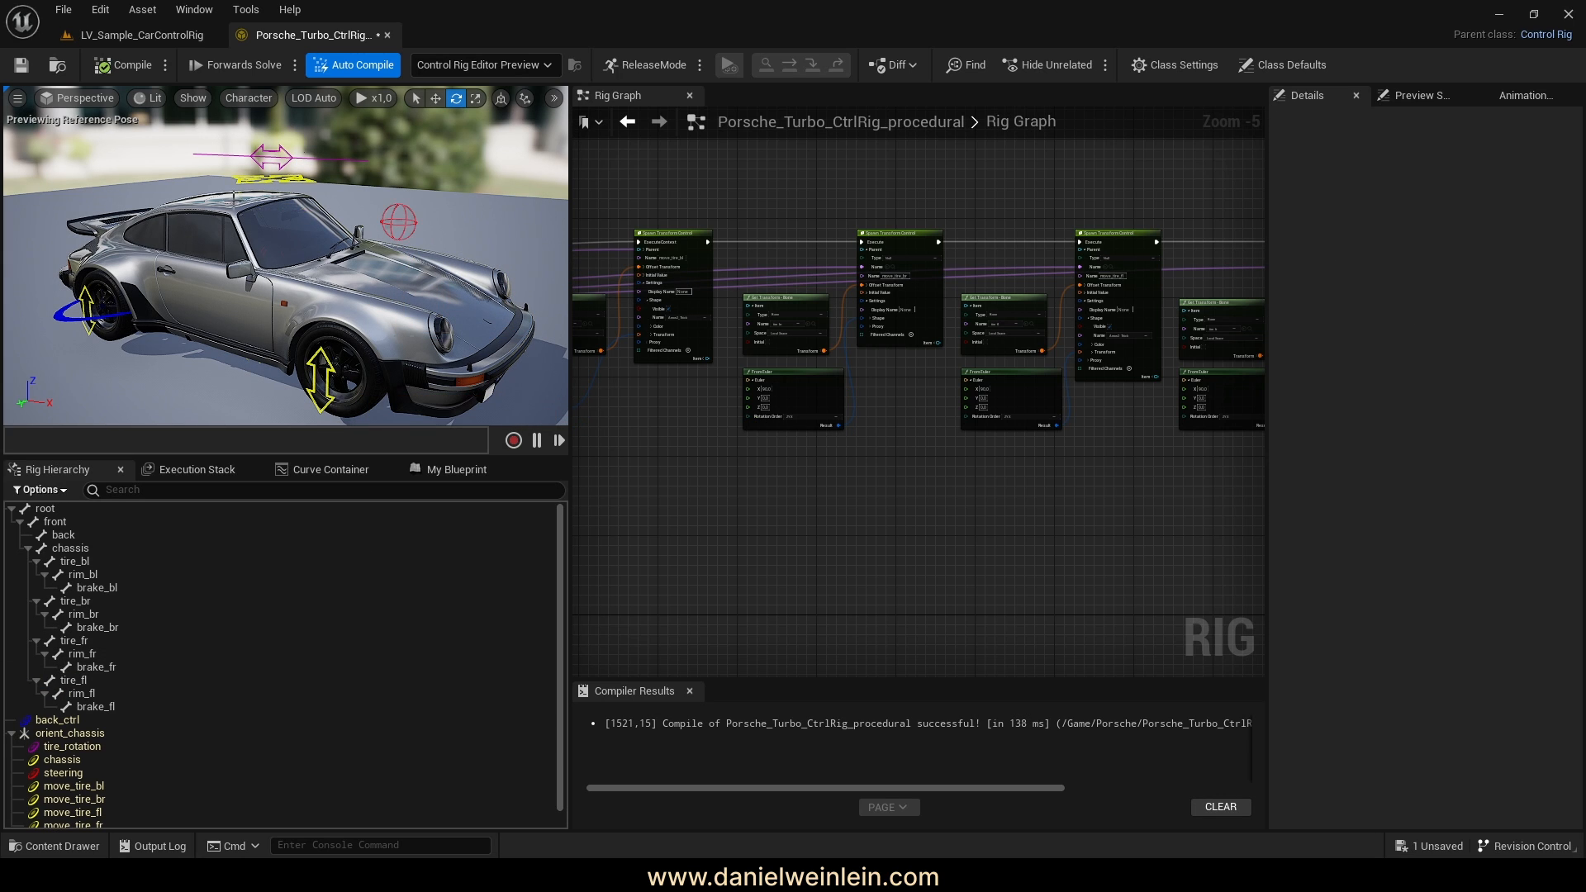
click(126, 66)
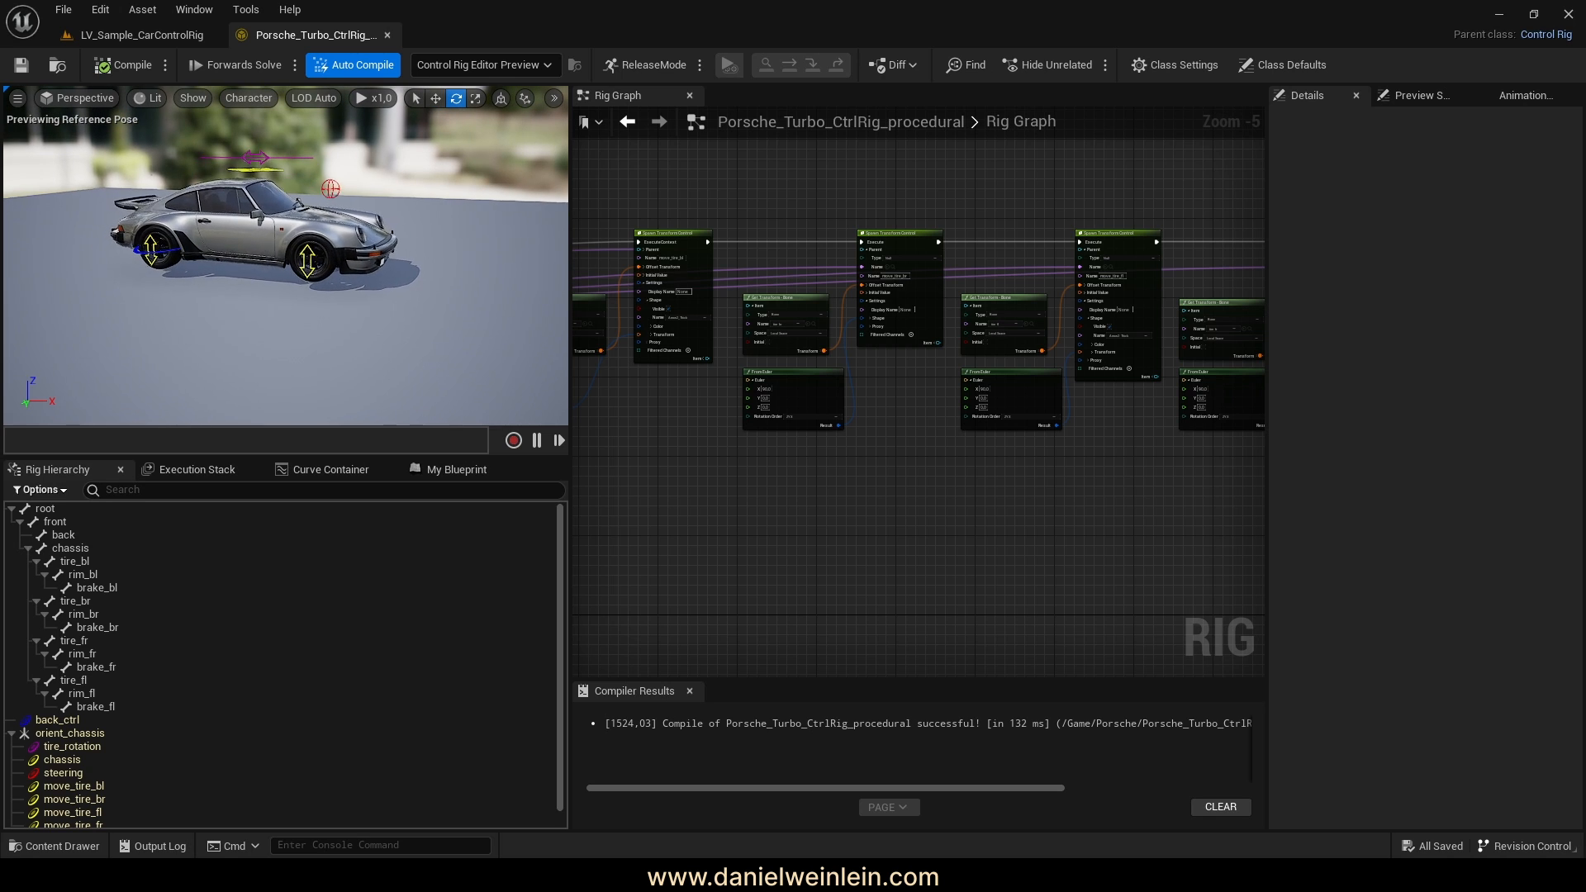
mouse_move(286, 256)
right_down()
mouse_move(70, 250)
mouse_move(303, 253)
right_up()
Break the wires from Sequence outputs A, B, C, D and E
right_drag(804, 559, 970, 422)
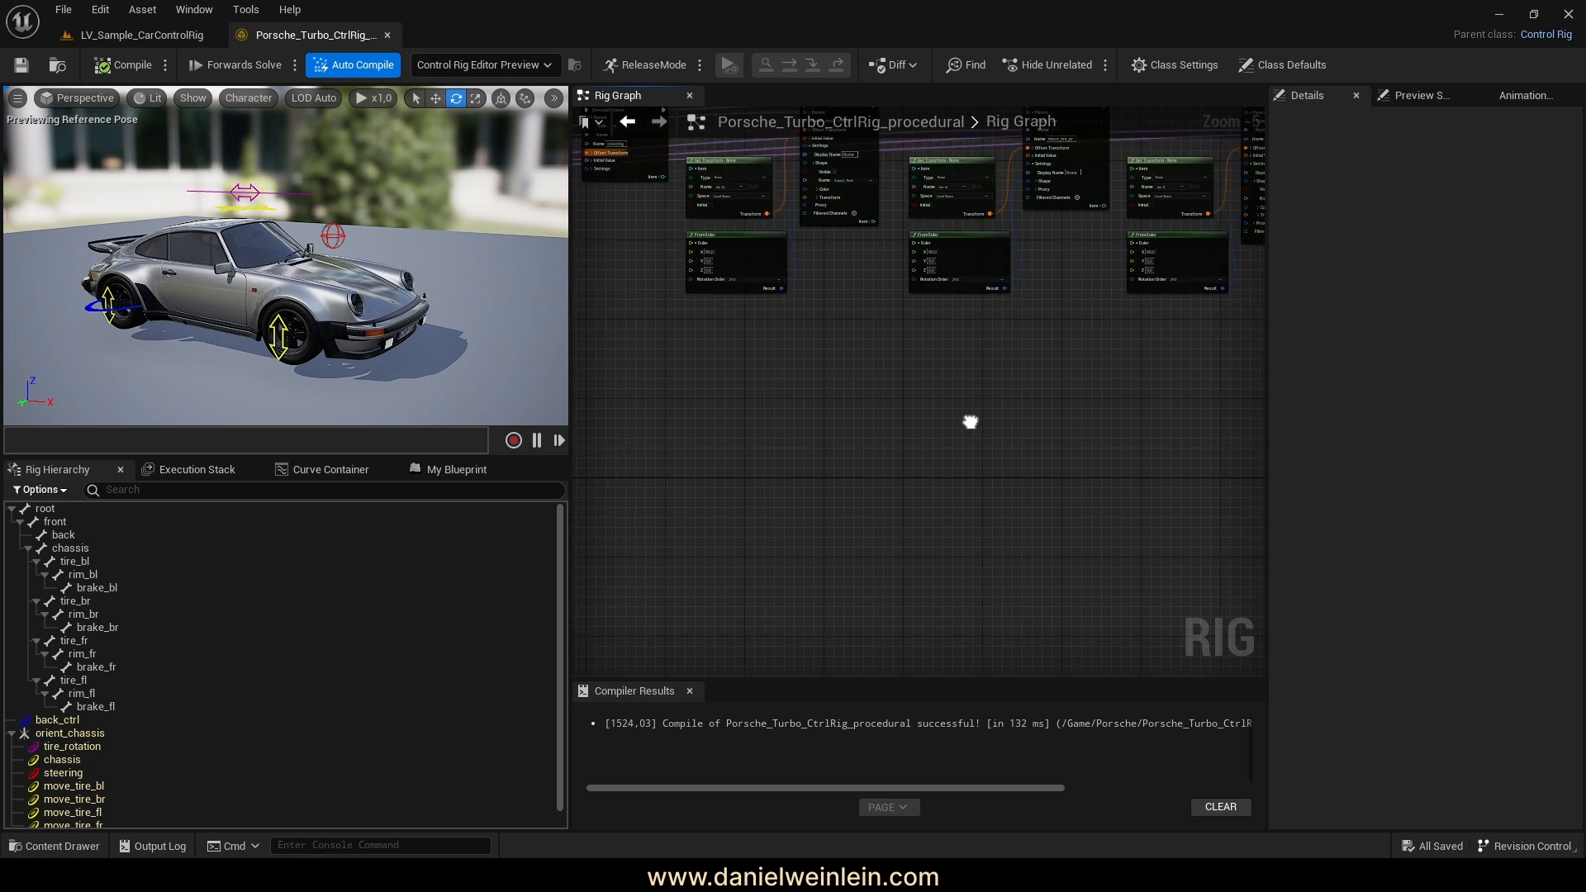
scroll(970, 422, down, 4)
right_drag(751, 380, 724, 425)
scroll(737, 397, up, 8)
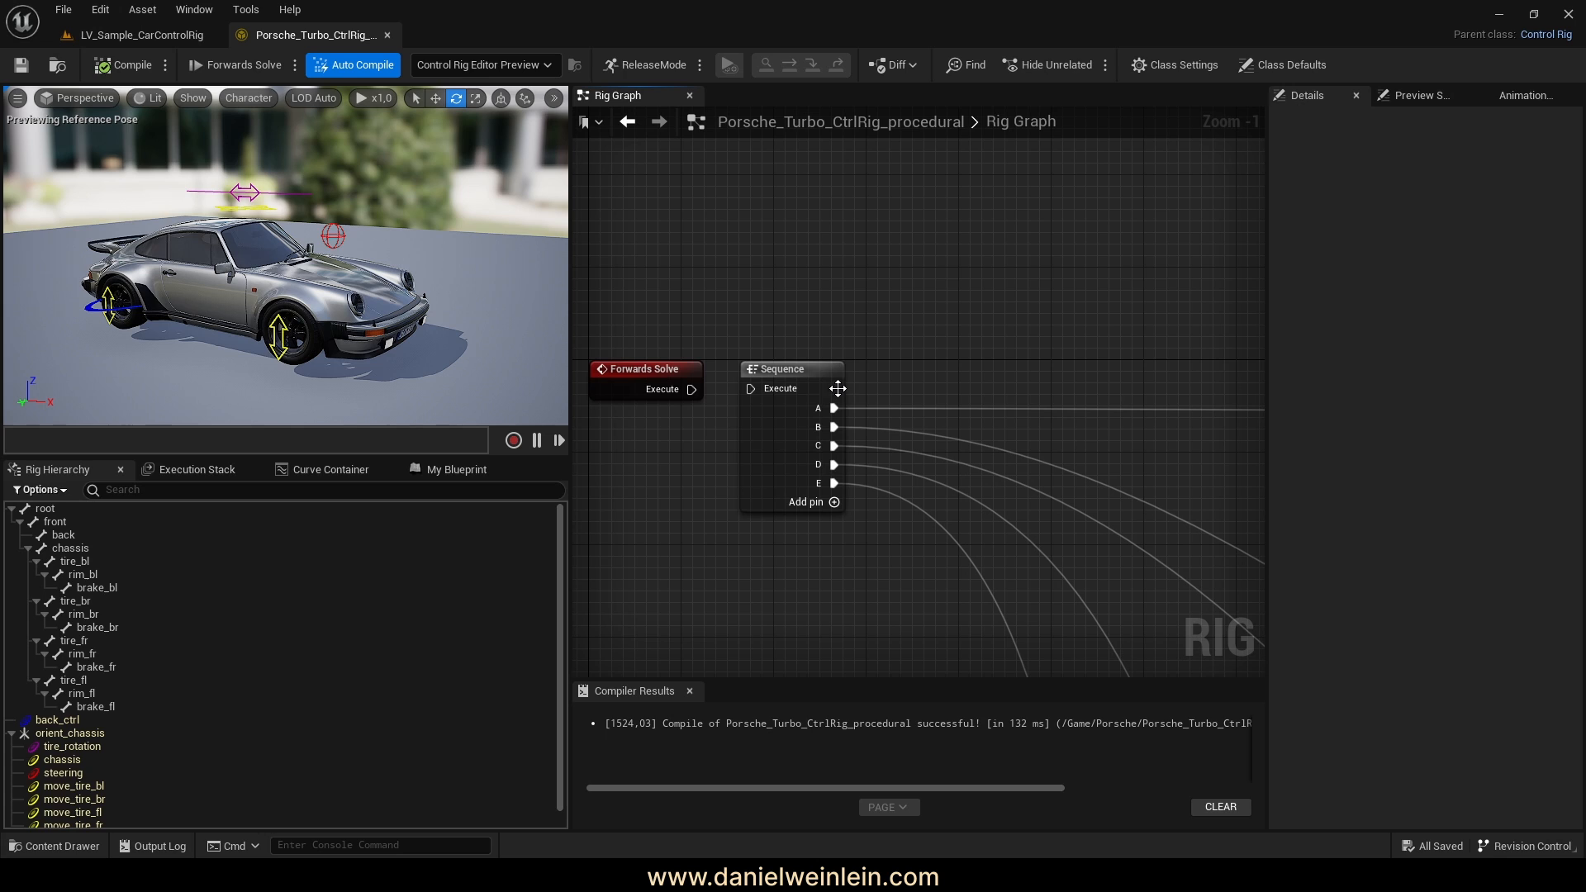
right_drag(869, 355, 861, 304)
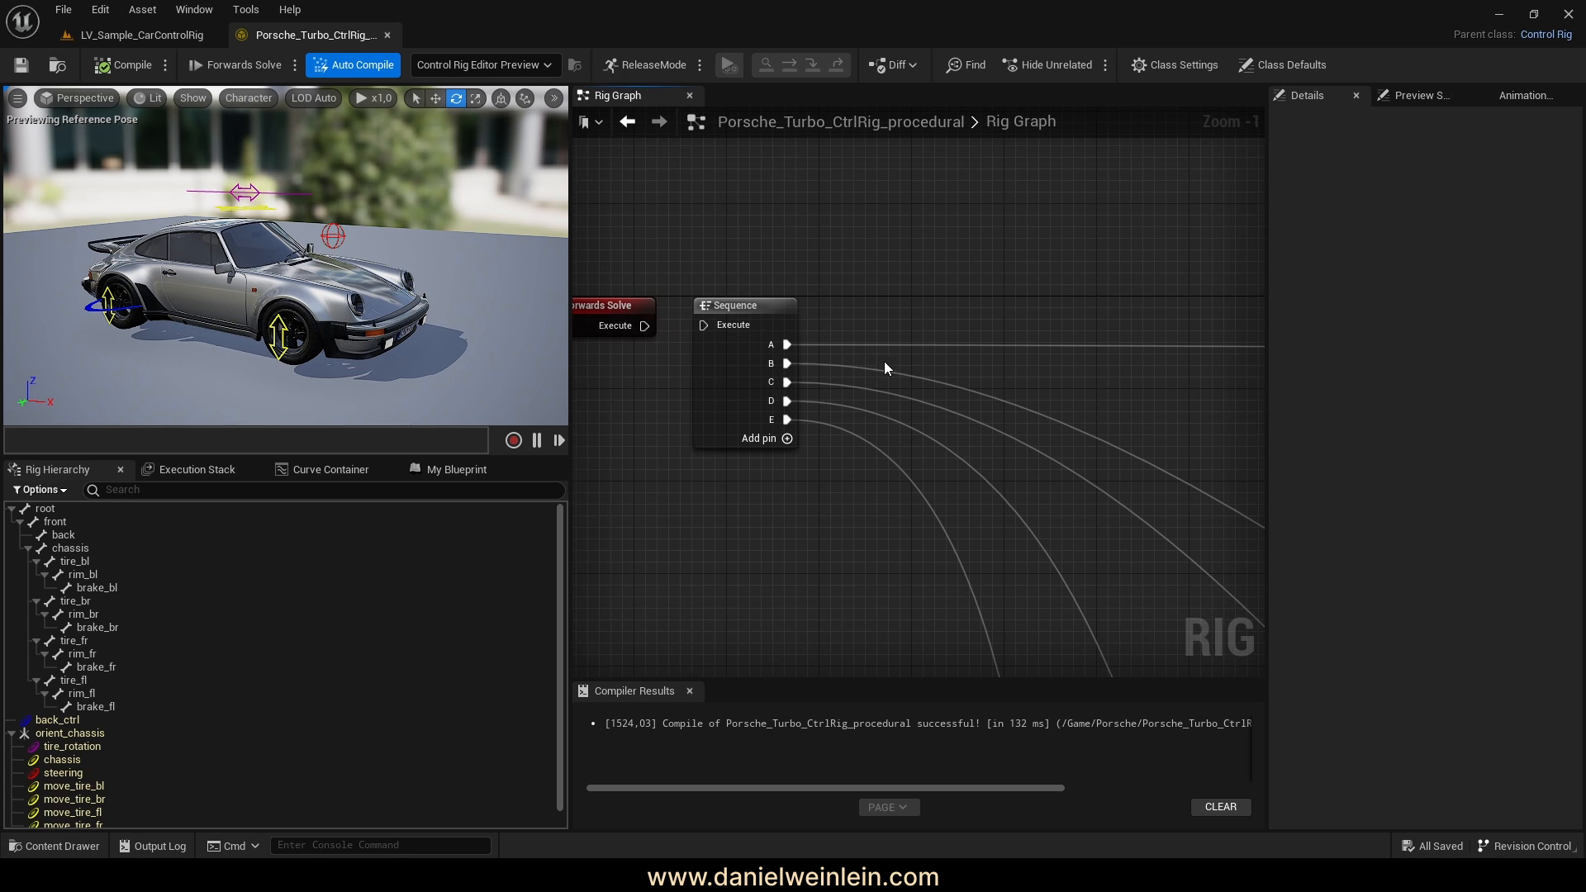
click(822, 346)
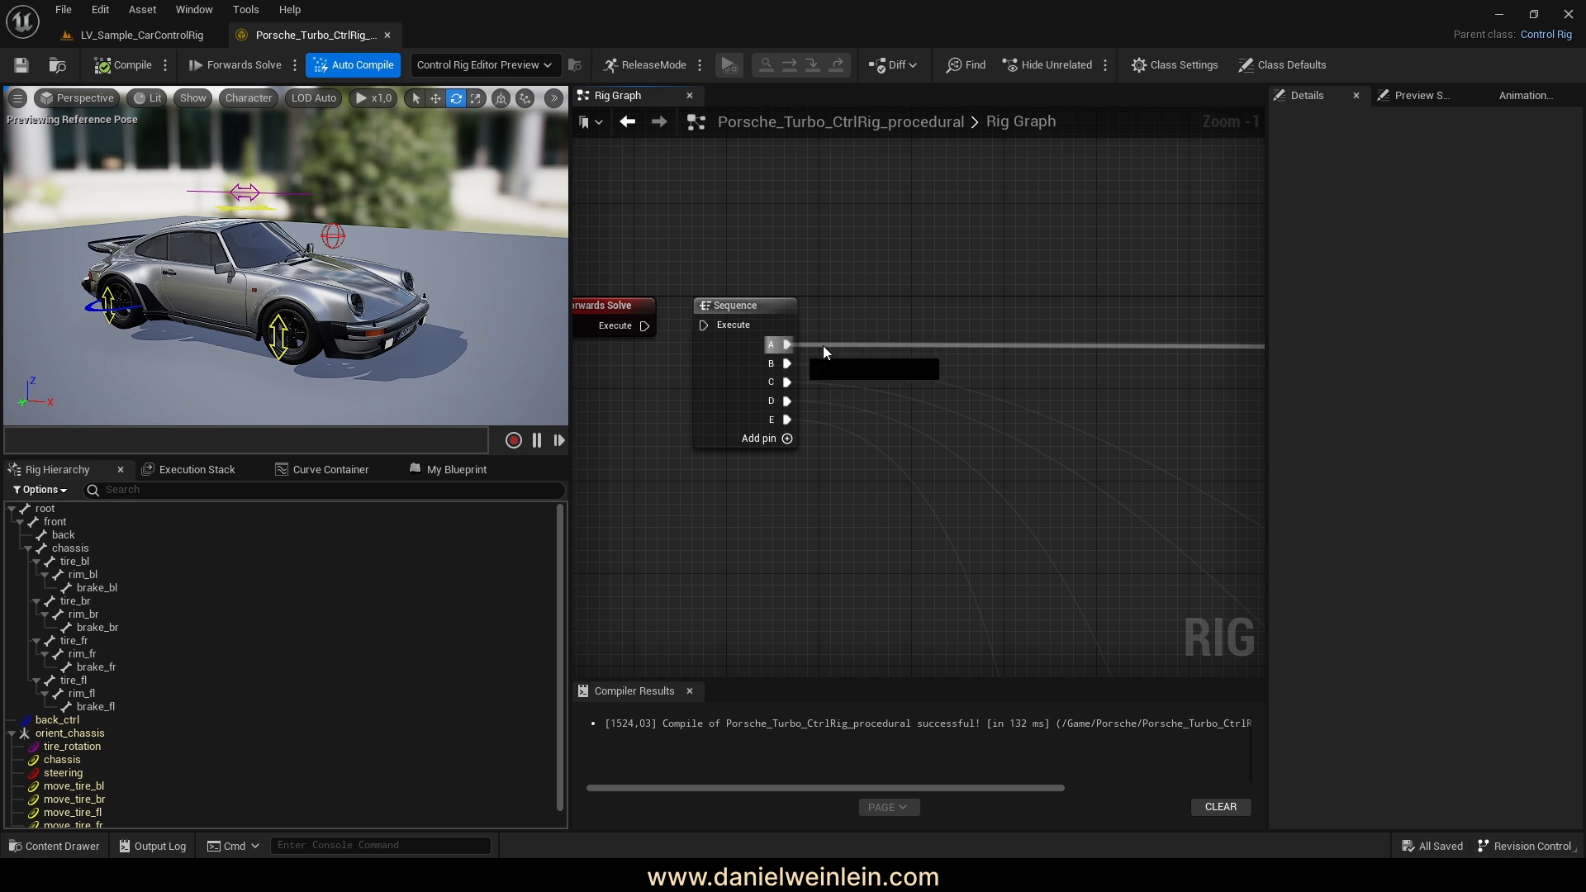
click(847, 286)
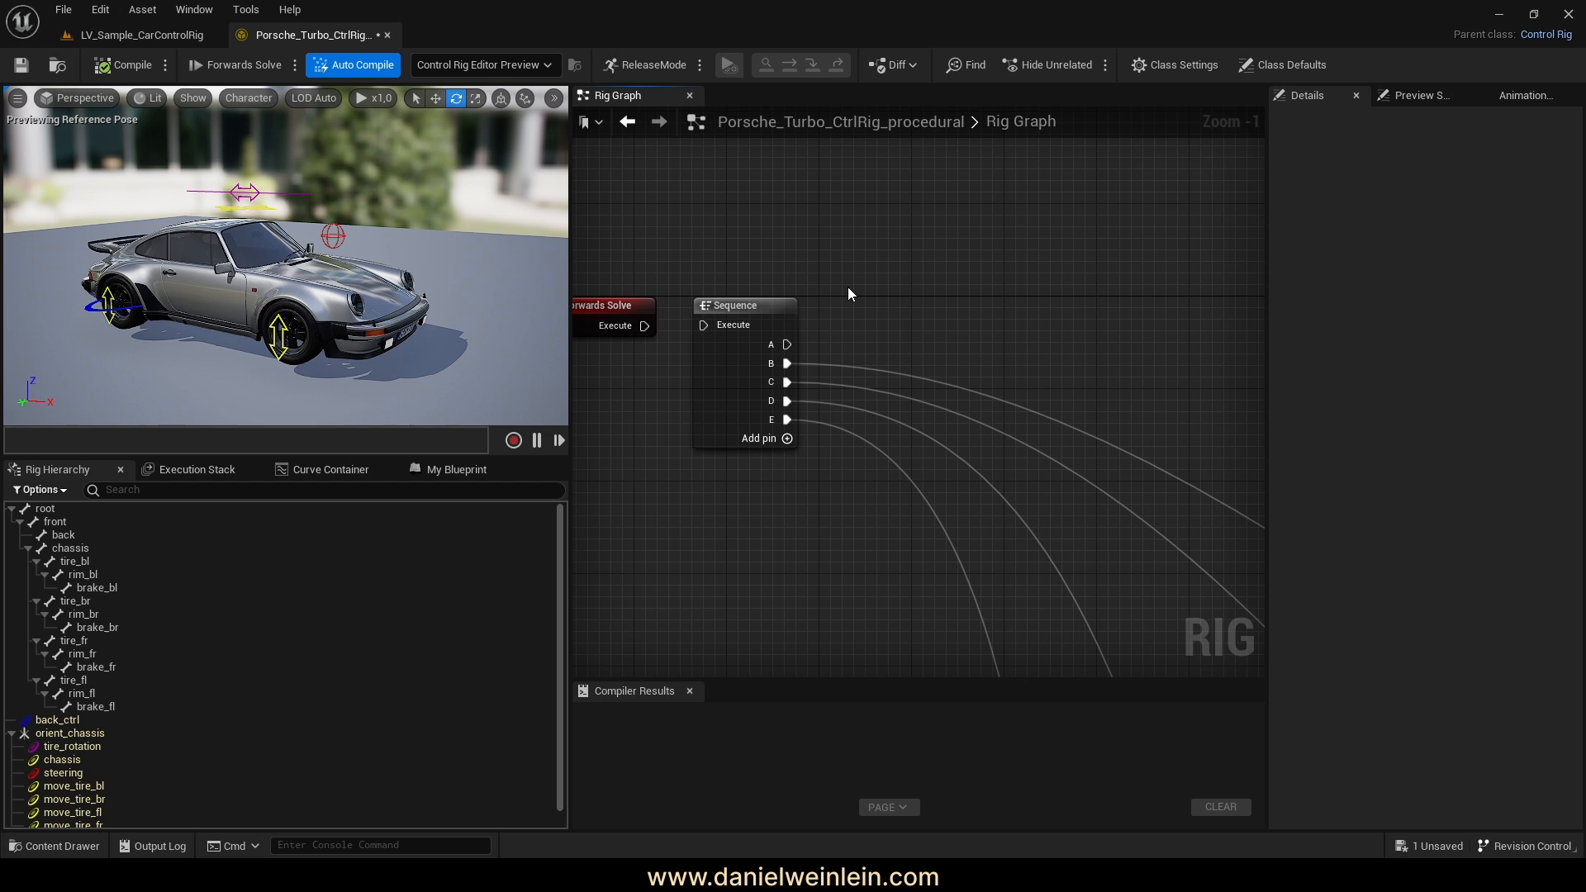
click(821, 365)
click(809, 385)
click(808, 383)
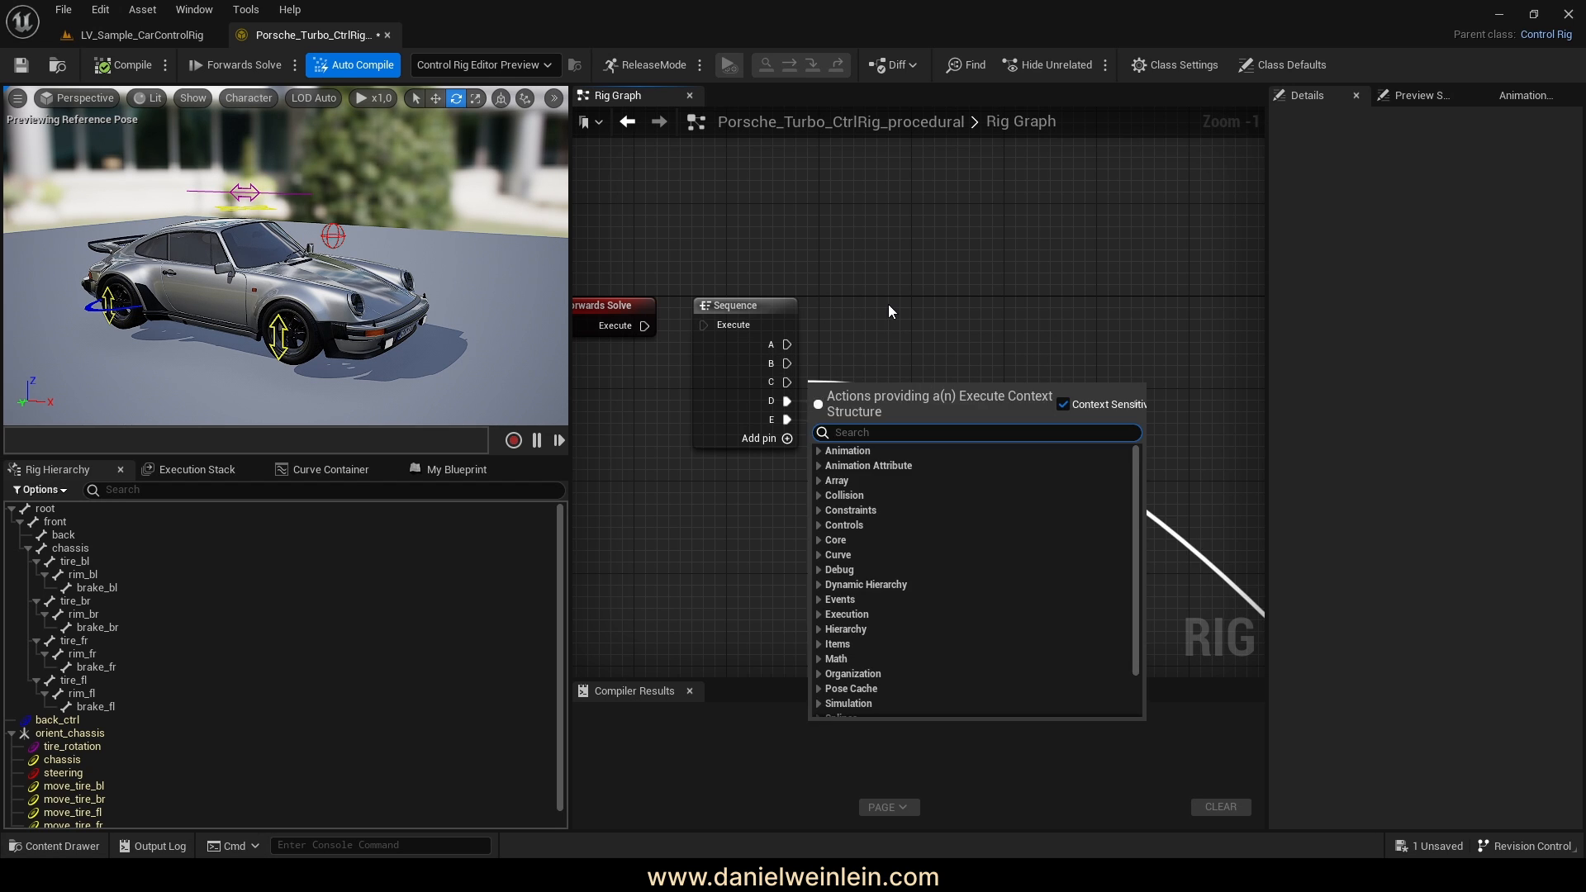
click(889, 304)
click(811, 403)
click(944, 331)
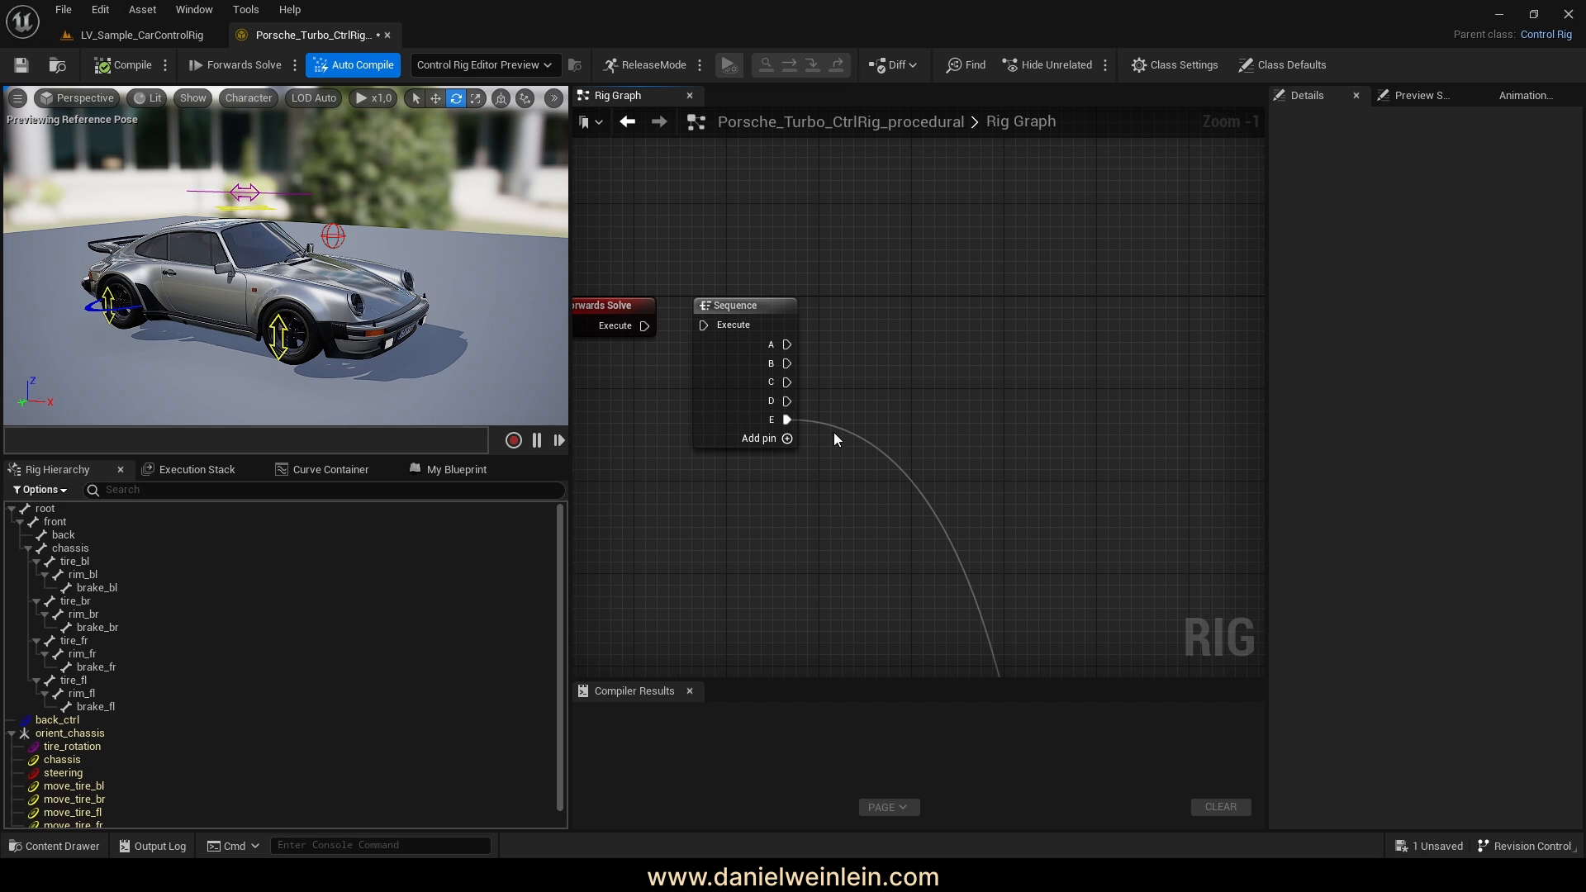
click(805, 421)
click(930, 363)
Reconnect Forwards Solve's Execute to the Sequence node's Execute
right_drag(625, 388, 768, 399)
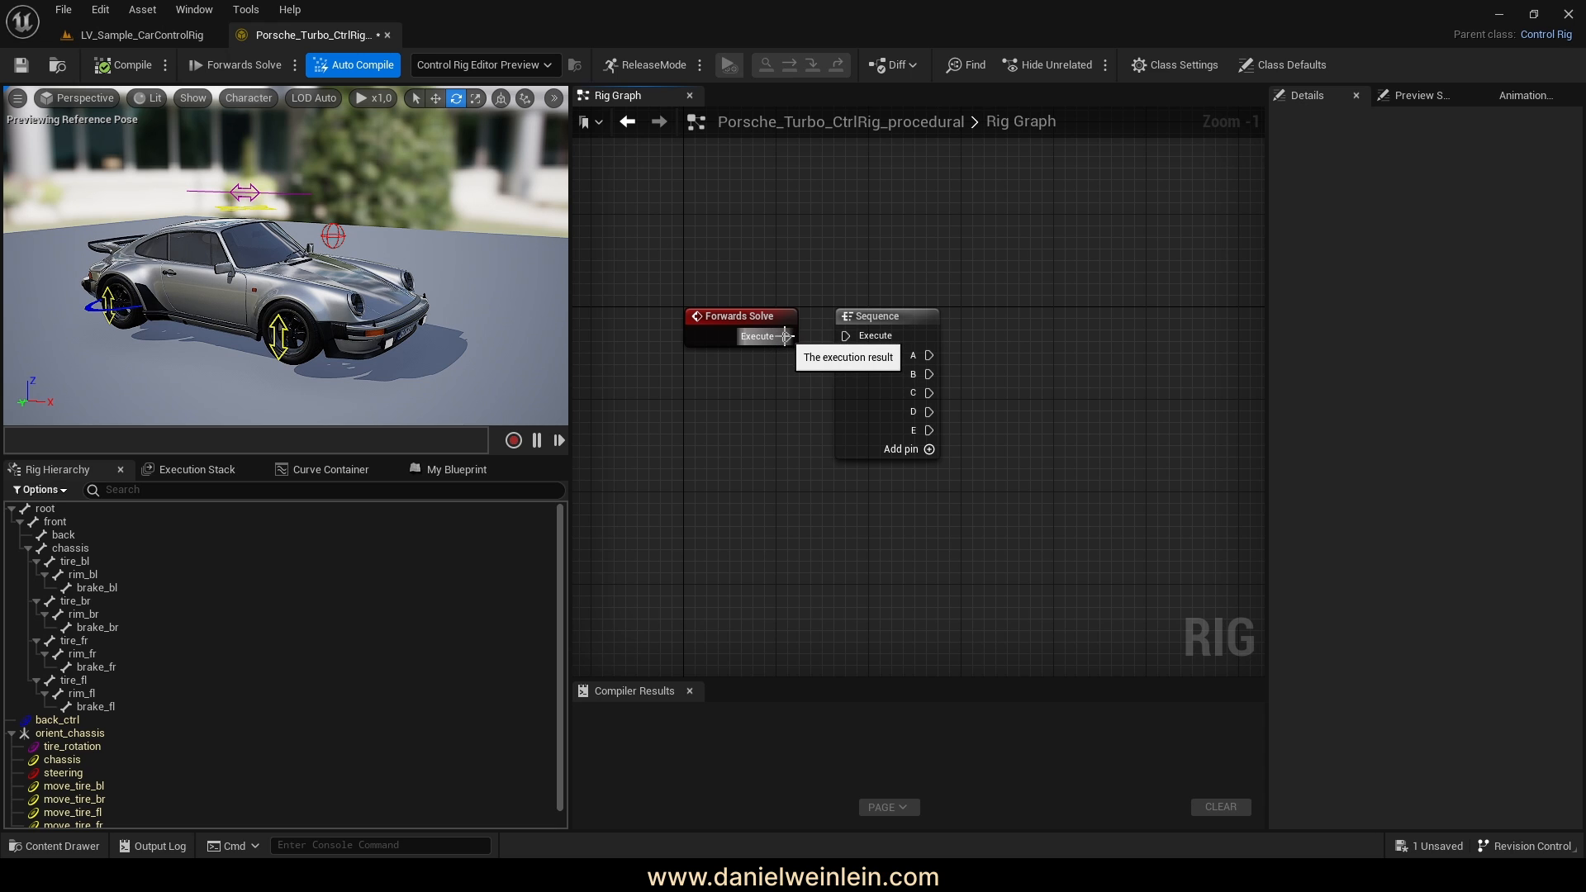
drag(840, 340, 845, 337)
scroll(769, 398, down, 3)
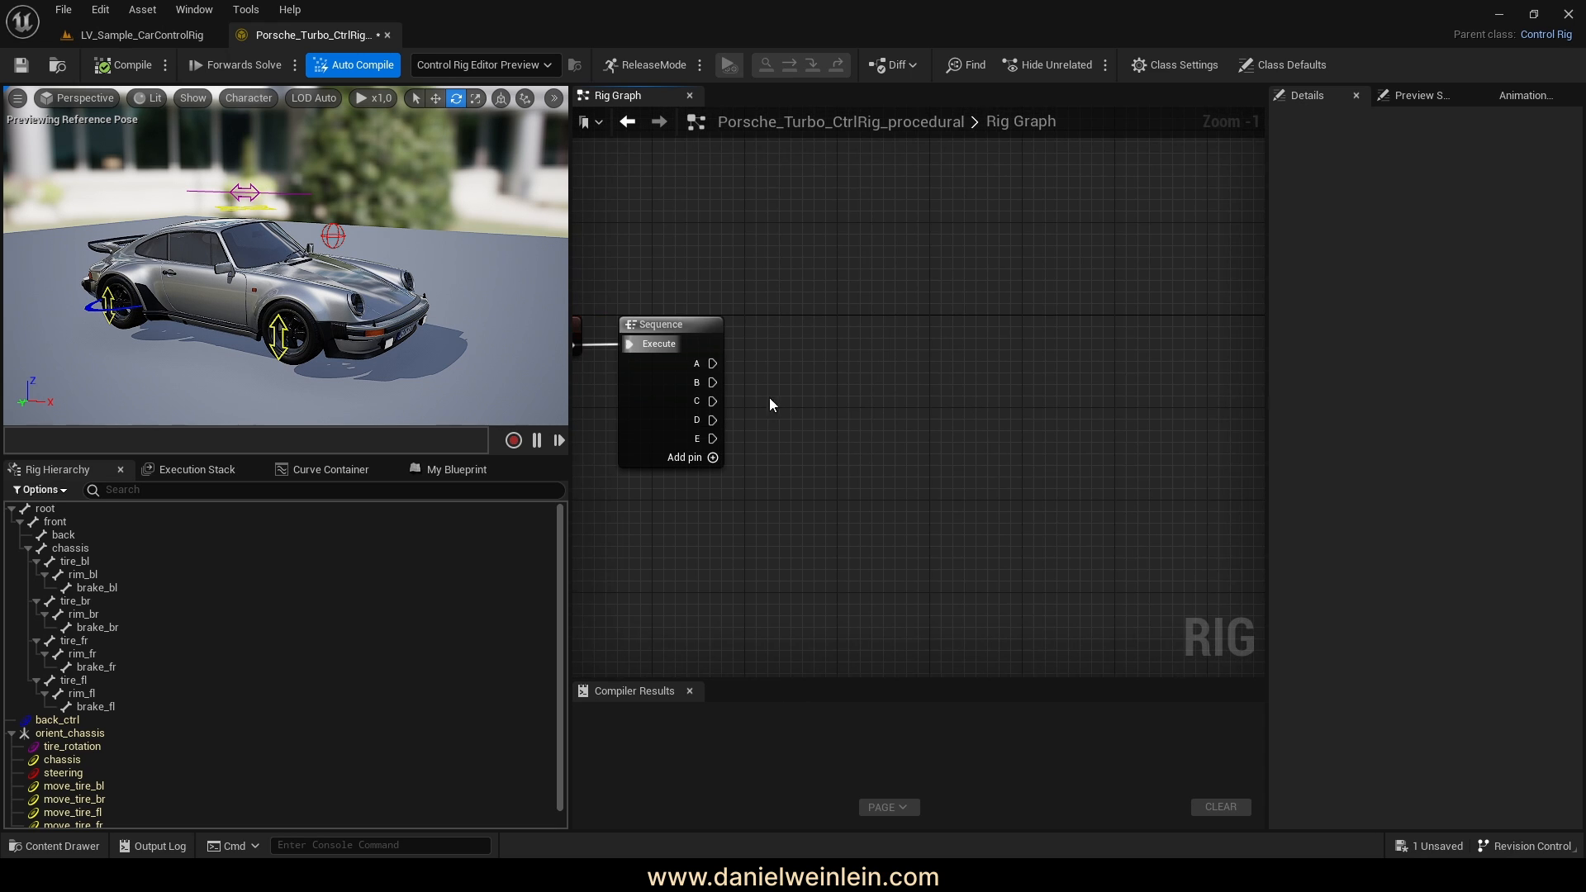
scroll(669, 365, down, 2)
scroll(727, 403, up, 1)
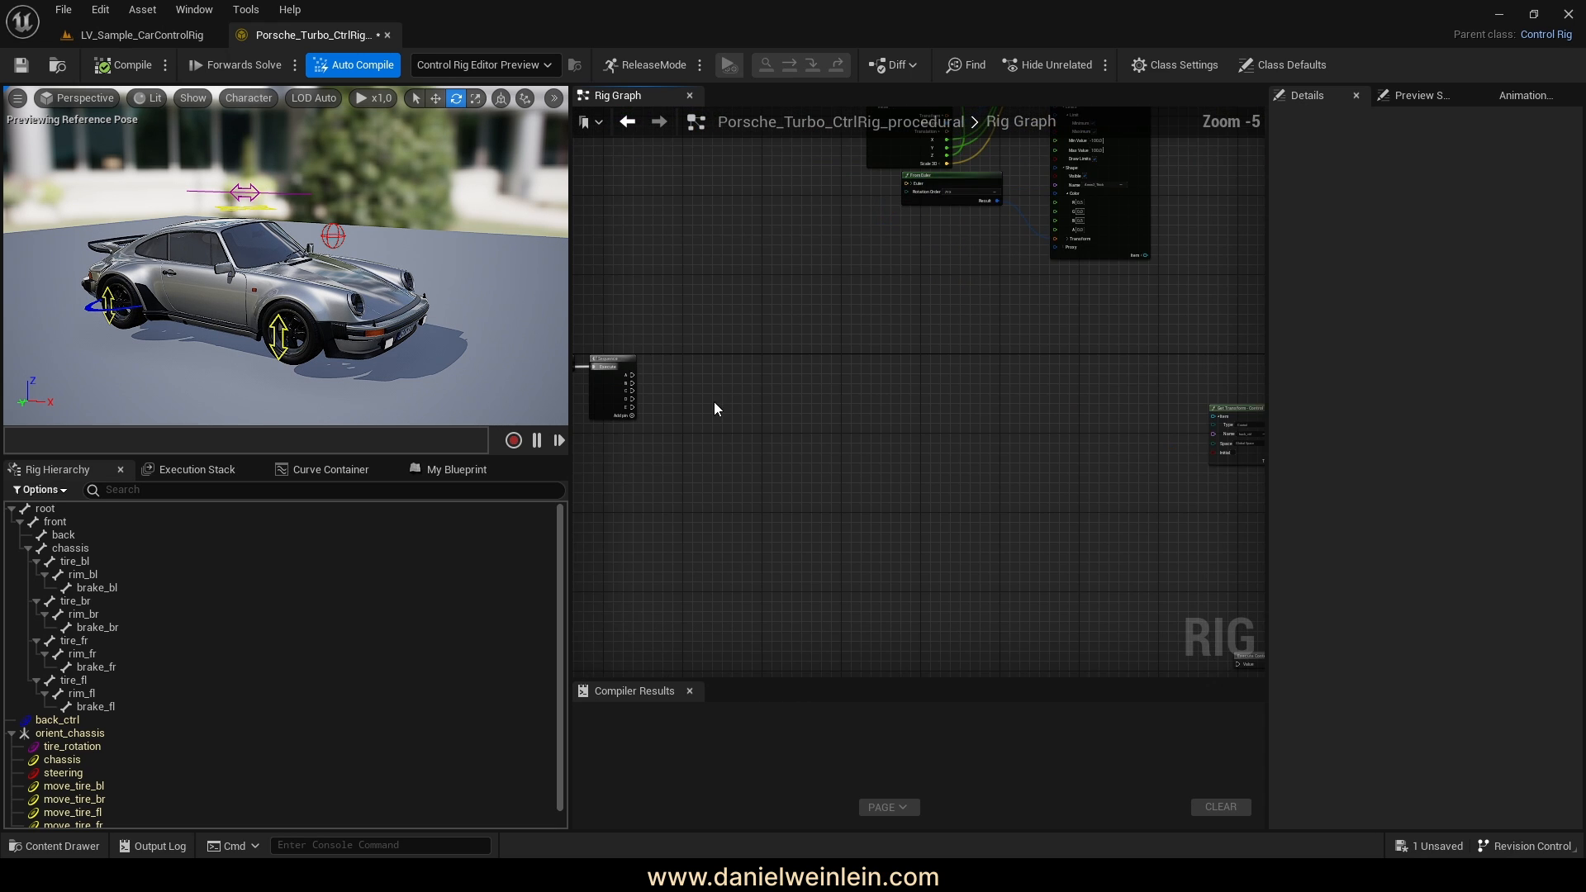
Link Sequence output A back to the Basic IK chain
drag(634, 374, 742, 482)
scroll(949, 462, up, 1)
scroll(949, 463, up, 3)
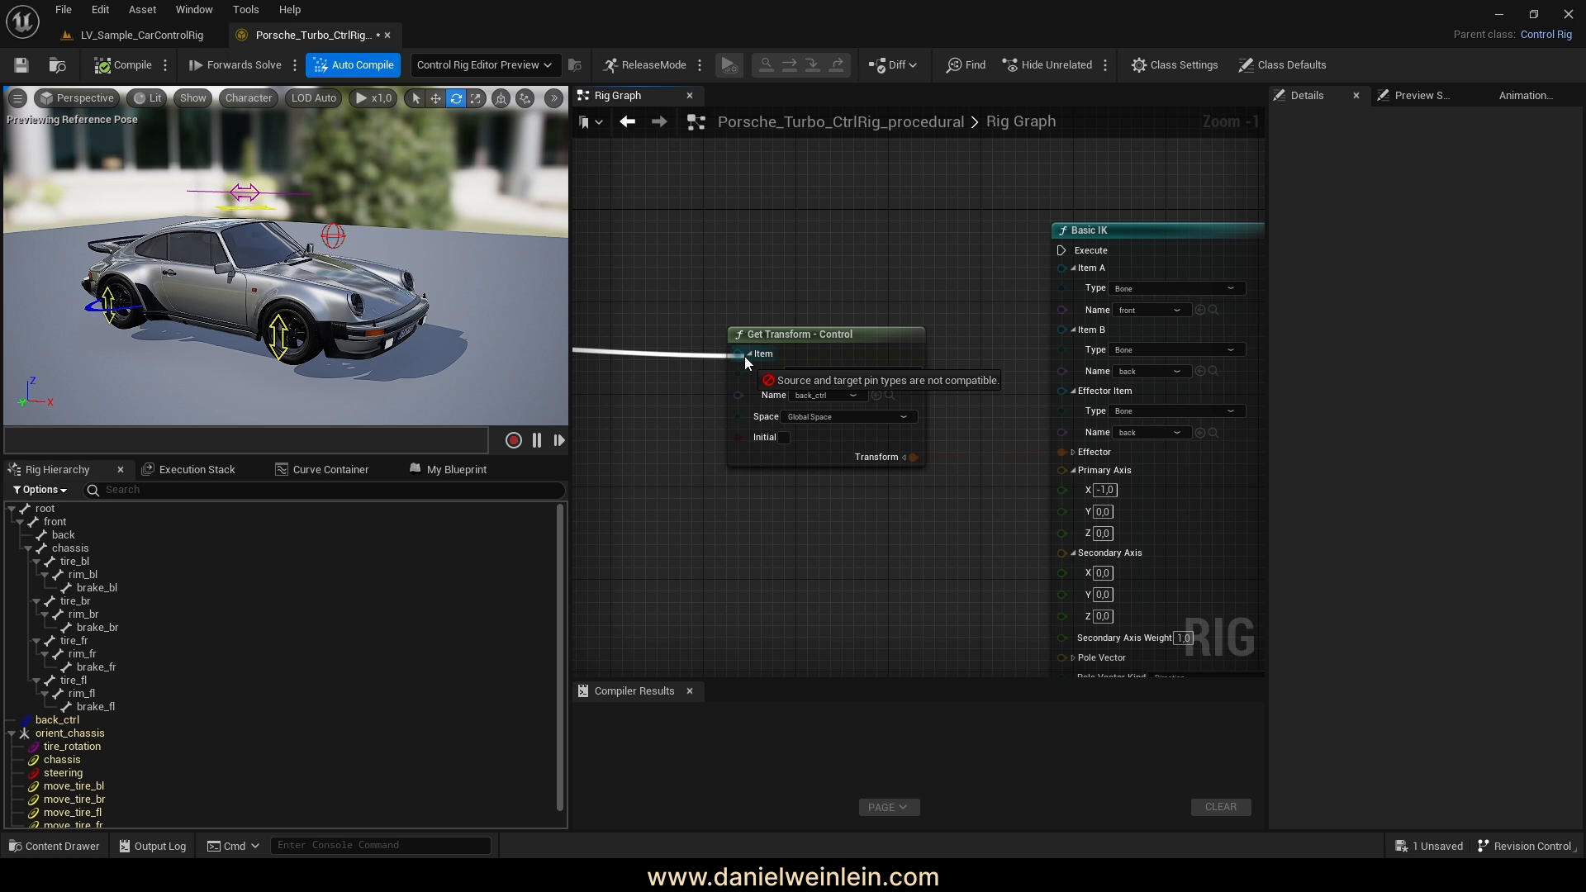
drag(745, 355, 874, 538)
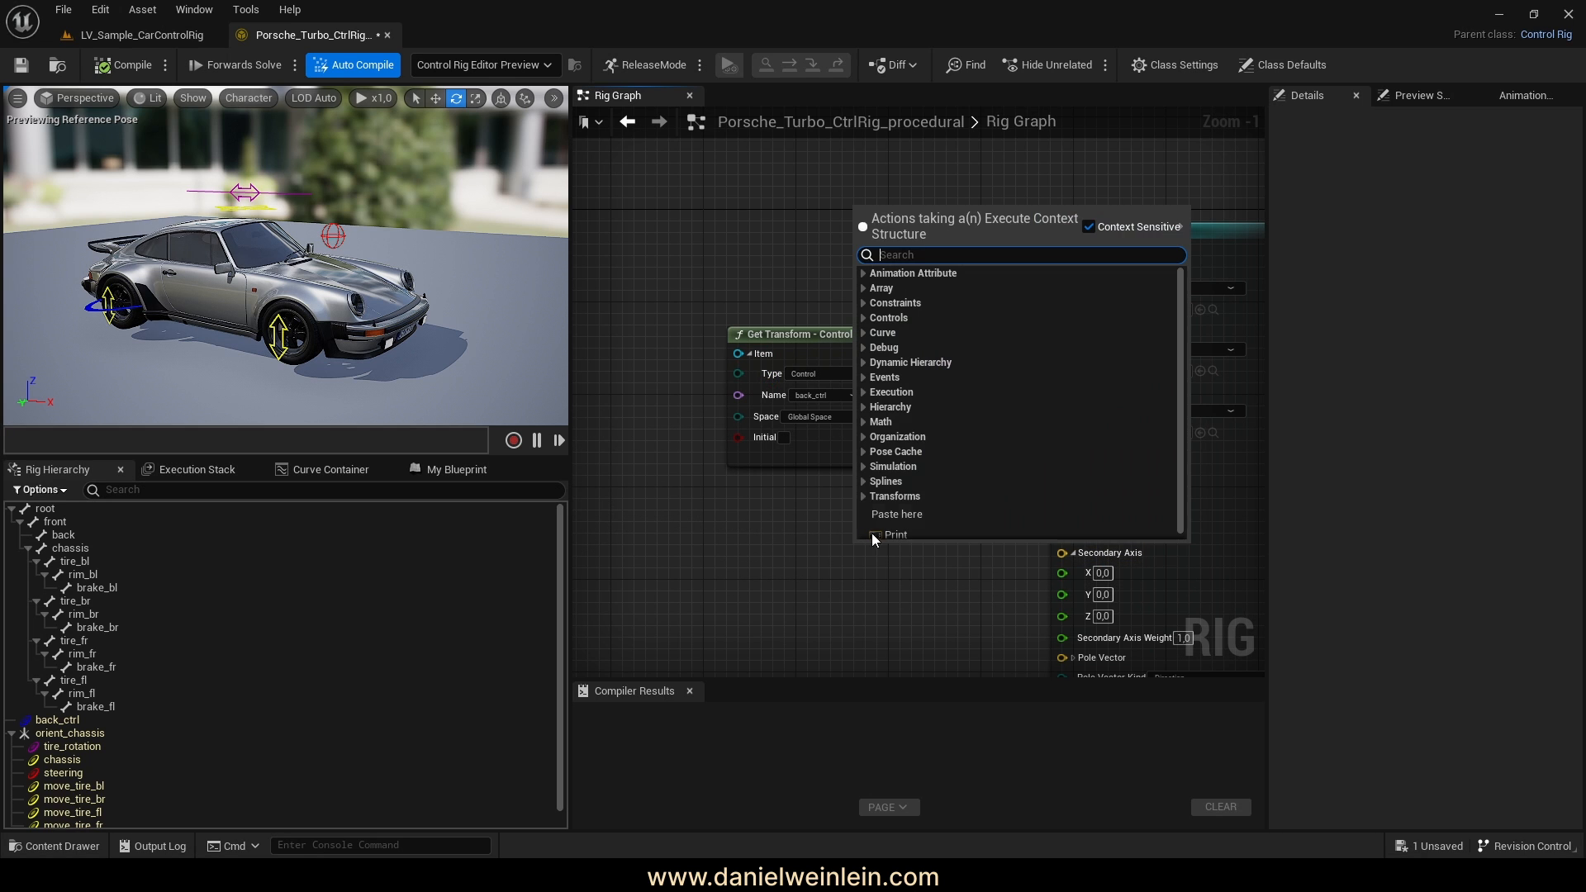
click(784, 615)
drag(912, 457, 787, 260)
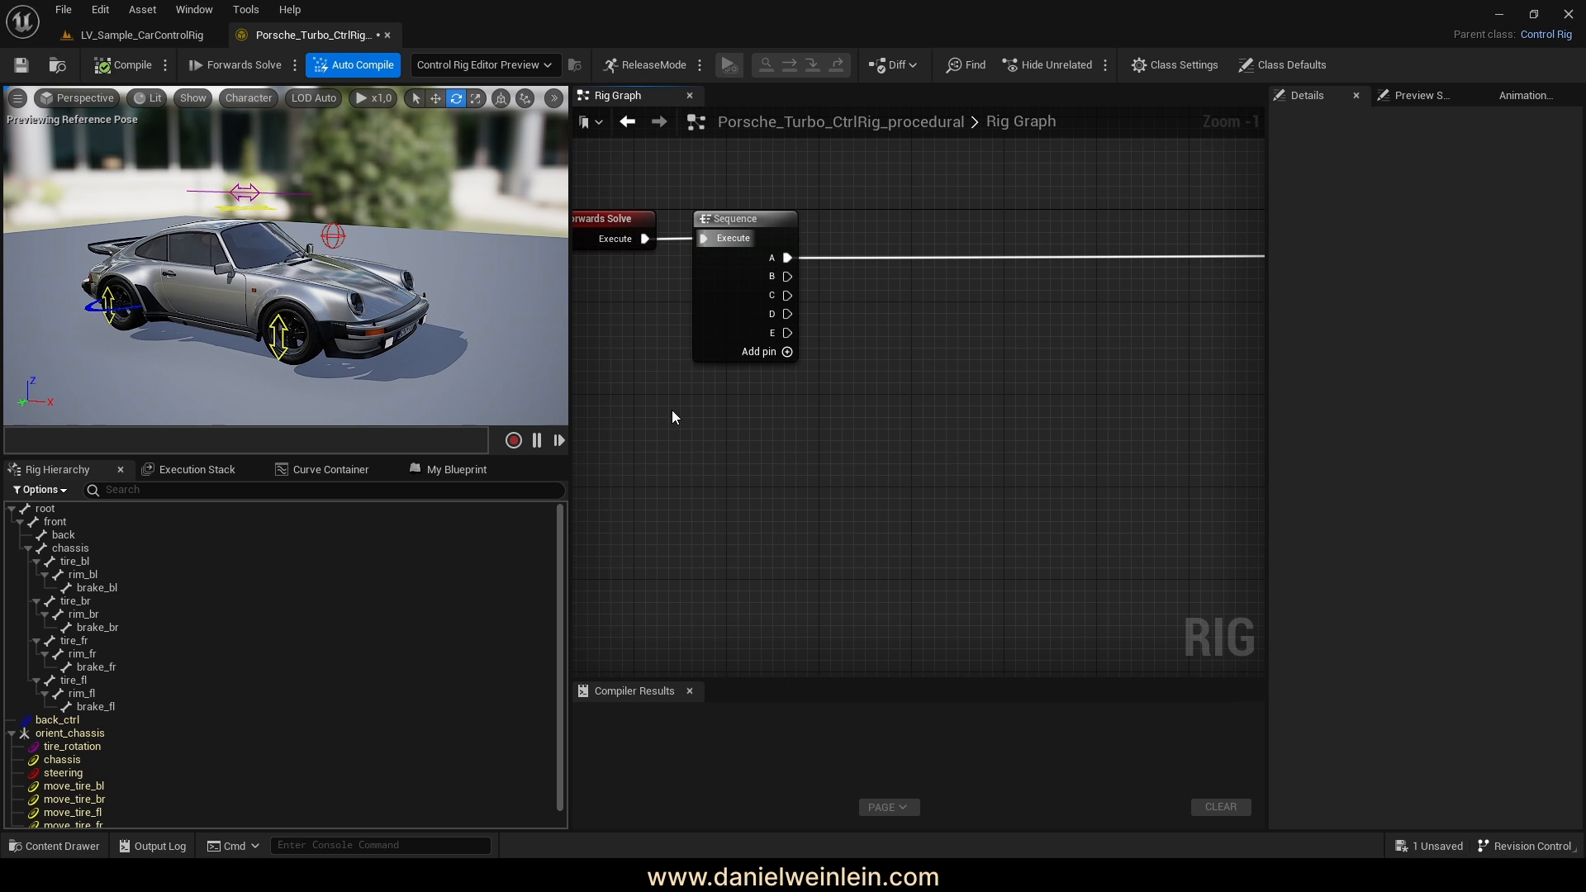
Review the rest of the rig graph and select back_ctrl for testing
scroll(668, 404, down, 7)
right_drag(662, 399, 963, 416)
scroll(760, 421, up, 1)
alt+drag(166, 310, 202, 336)
click(47, 720)
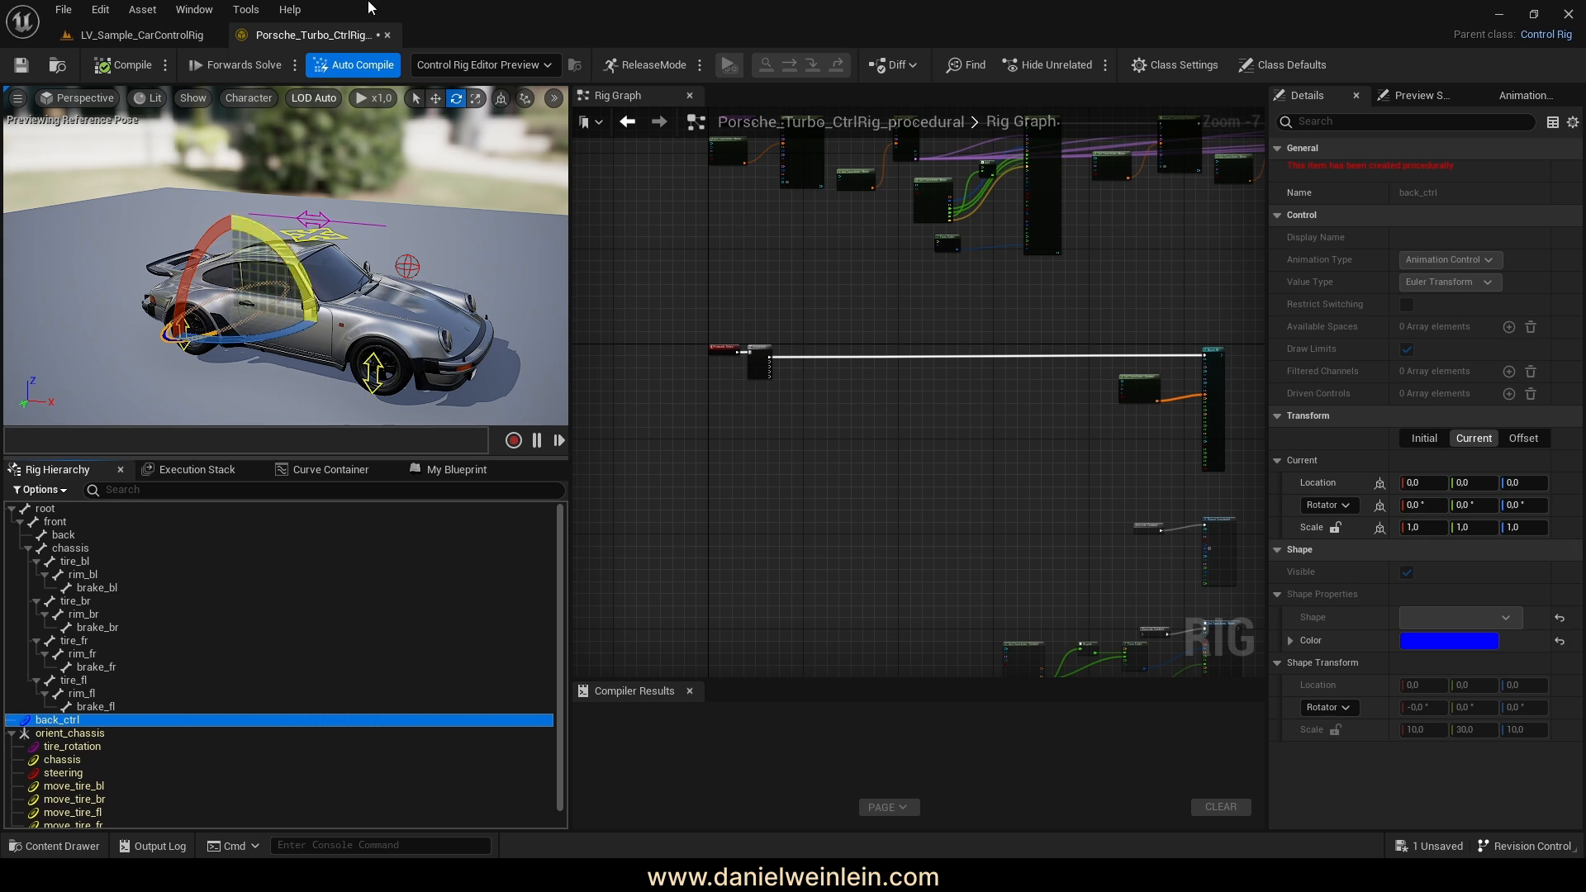
Move back_ctrl with the translate gizmo to lift the car's rear, then recompile
mouse_move(348, 217)
right_down()
mouse_move(370, 224)
mouse_move(348, 229)
right_up()
key(w)
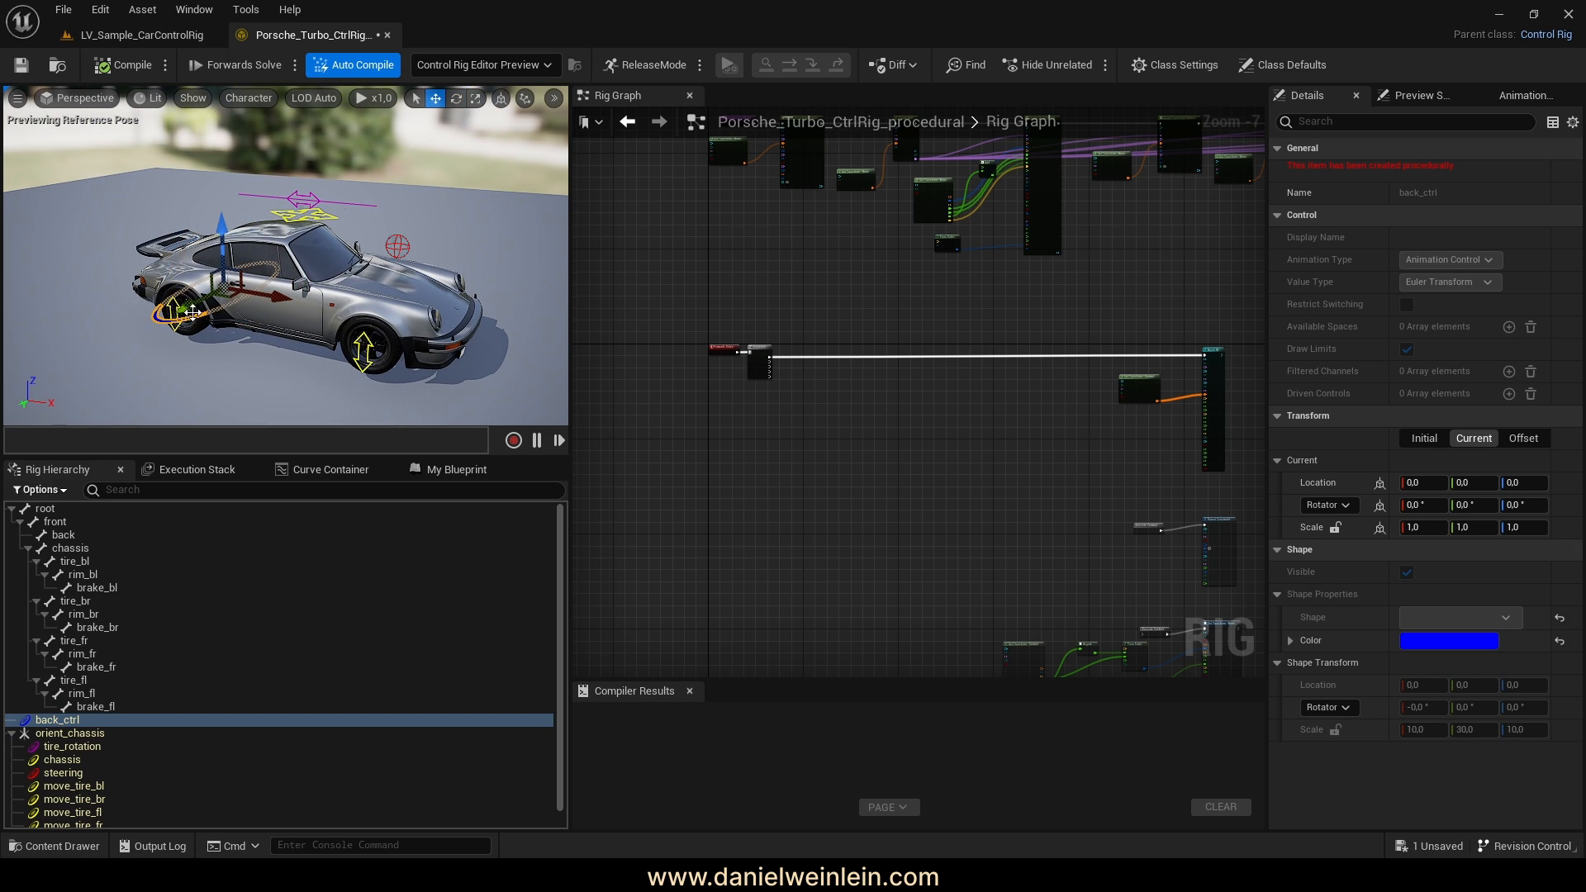
mouse_move(192, 312)
mouse_down()
mouse_move(235, 313)
mouse_move(176, 330)
mouse_up()
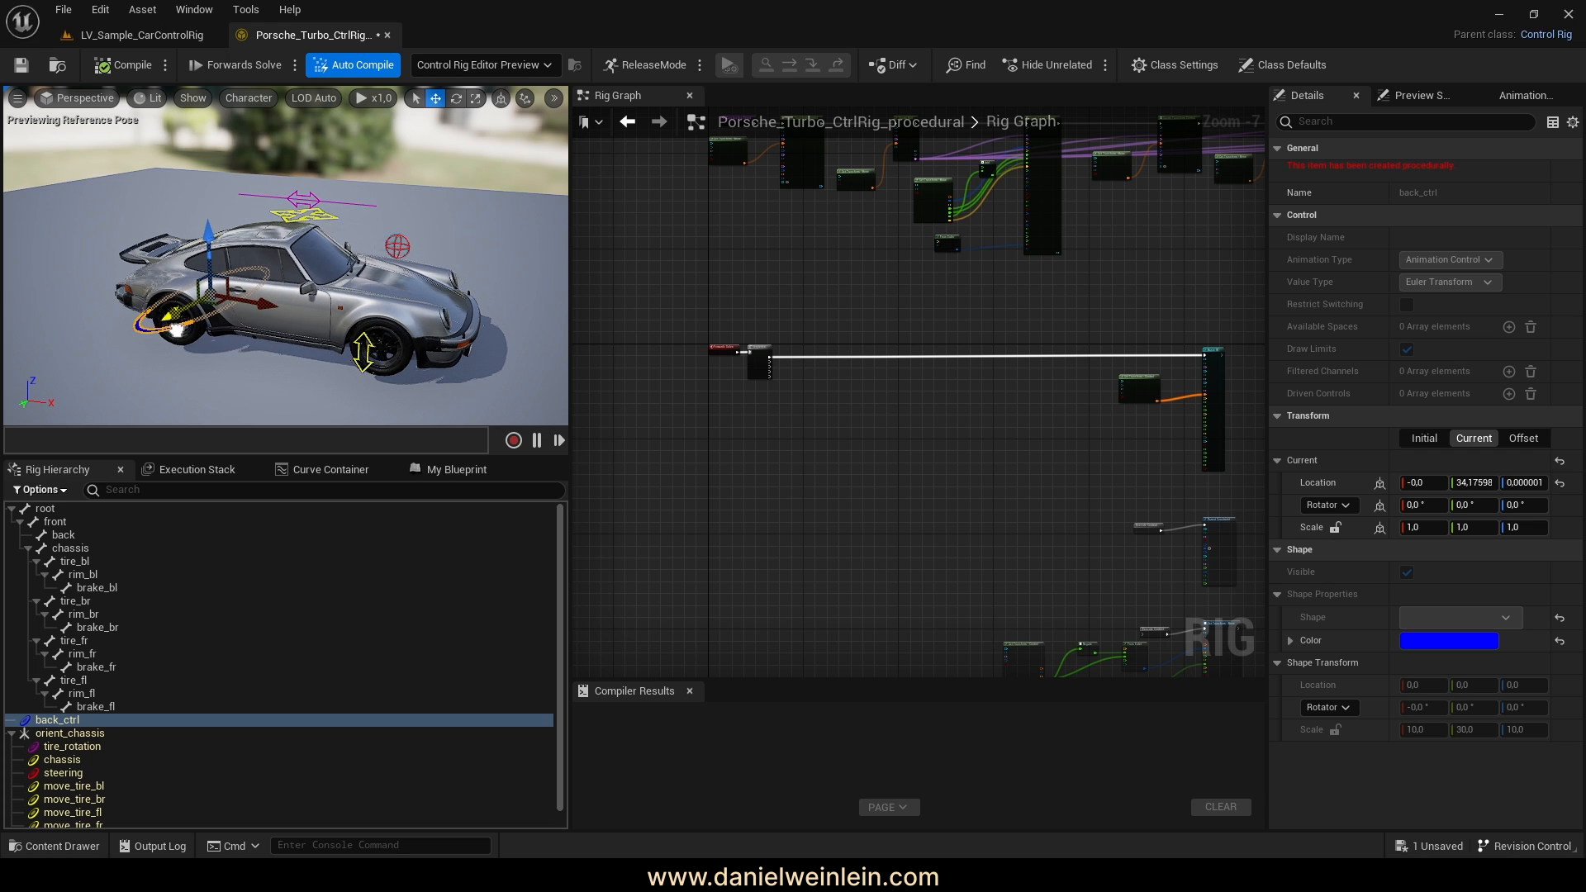
drag(210, 251, 235, 220)
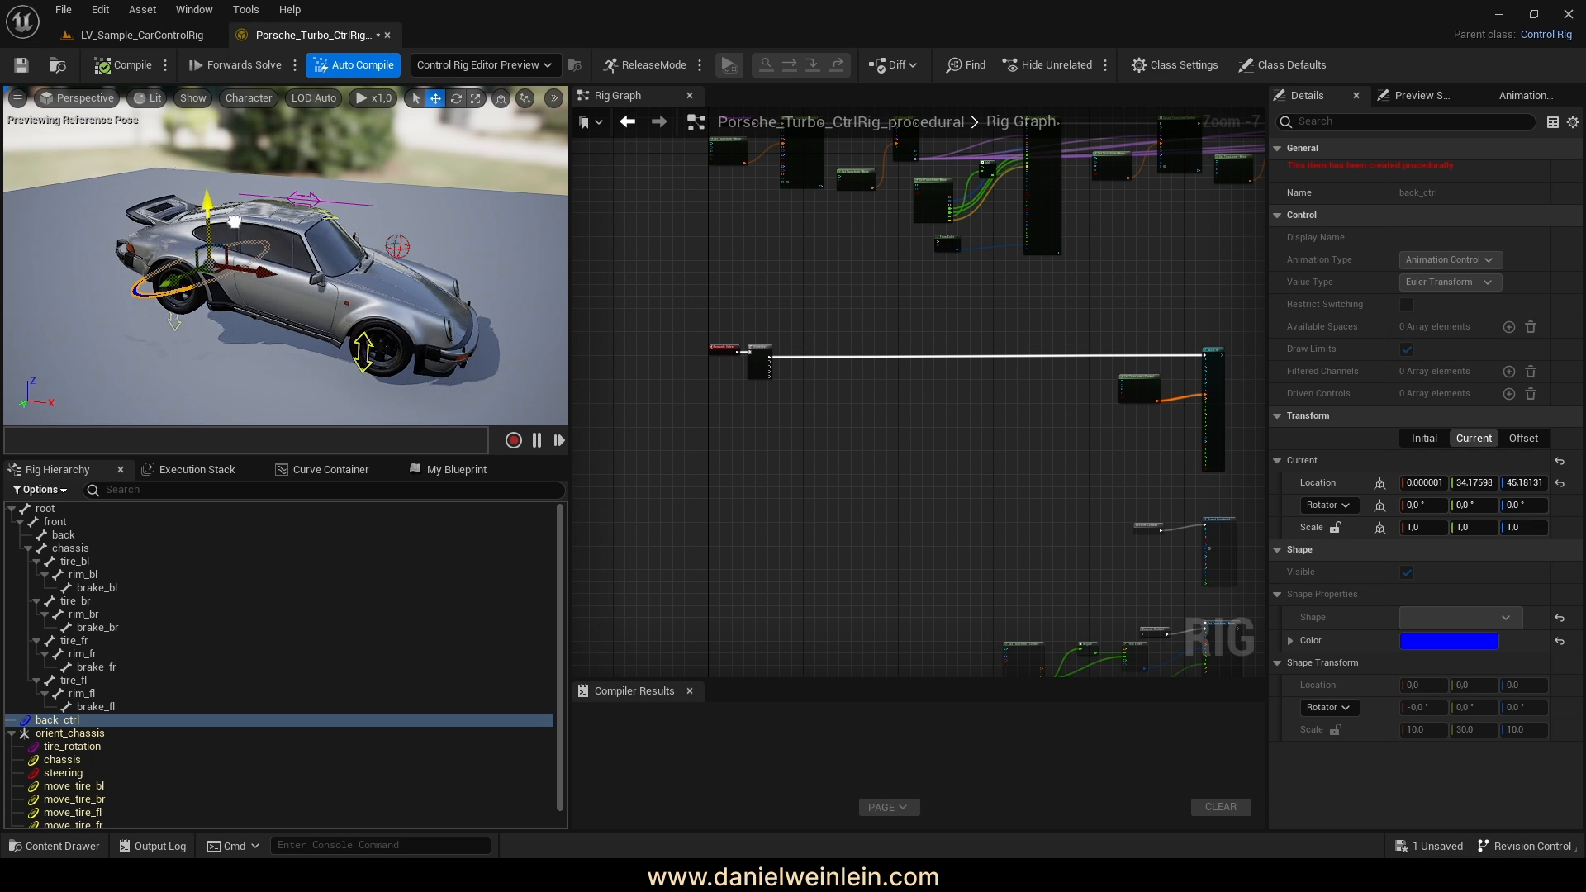
drag(174, 281, 158, 285)
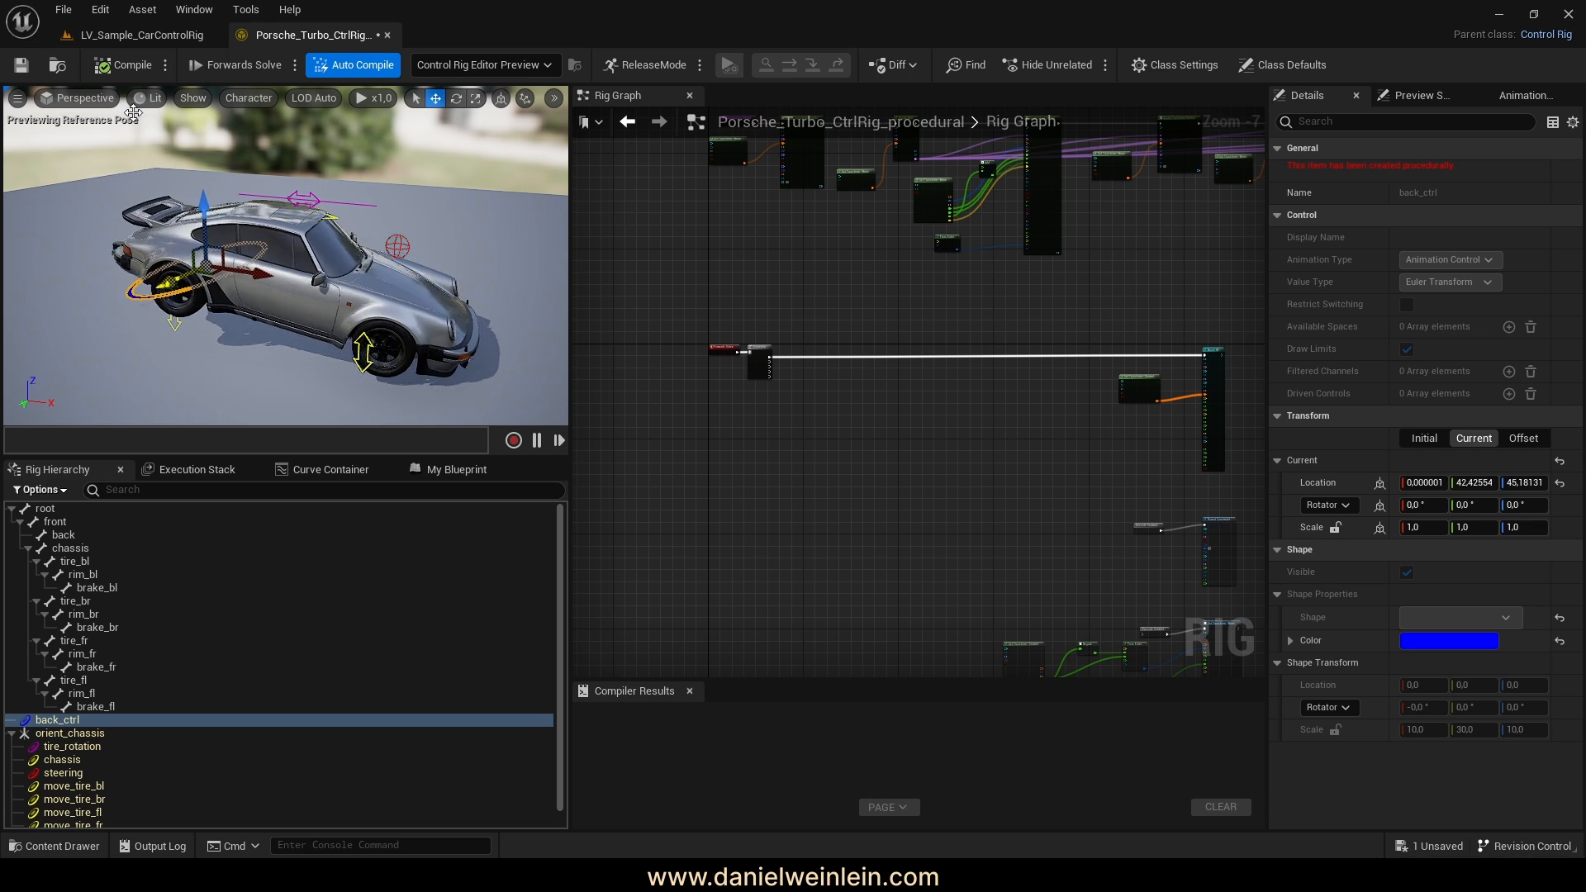
click(115, 68)
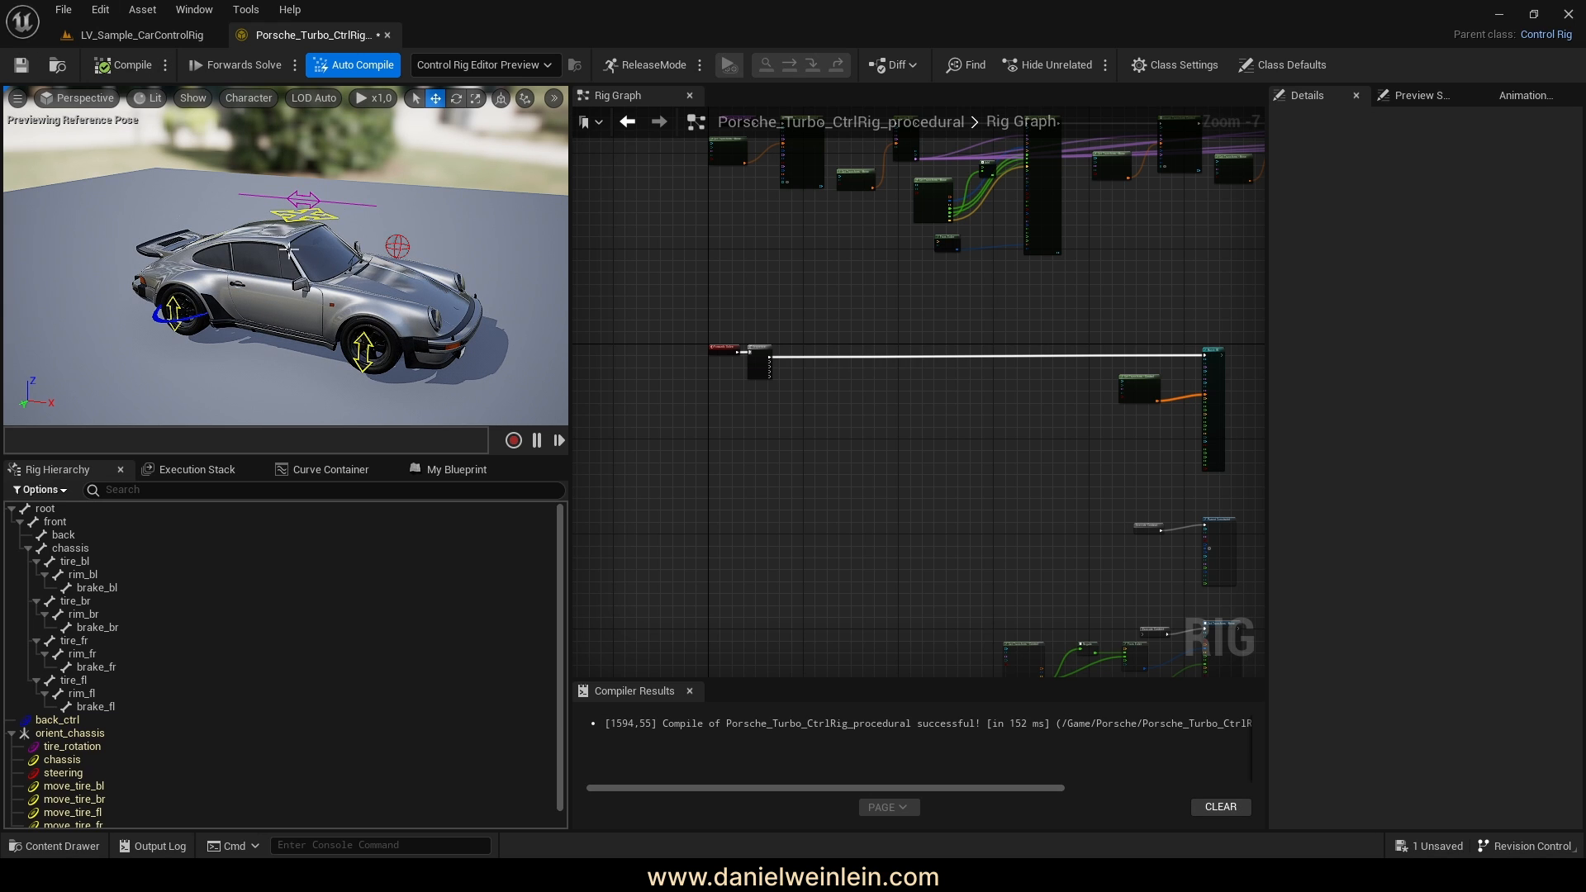
Wire Sequence output B to the Execute Context reroute of the Parent Constraint chain and recompile
middle_drag(289, 250, 157, 233)
right_drag(982, 494, 917, 421)
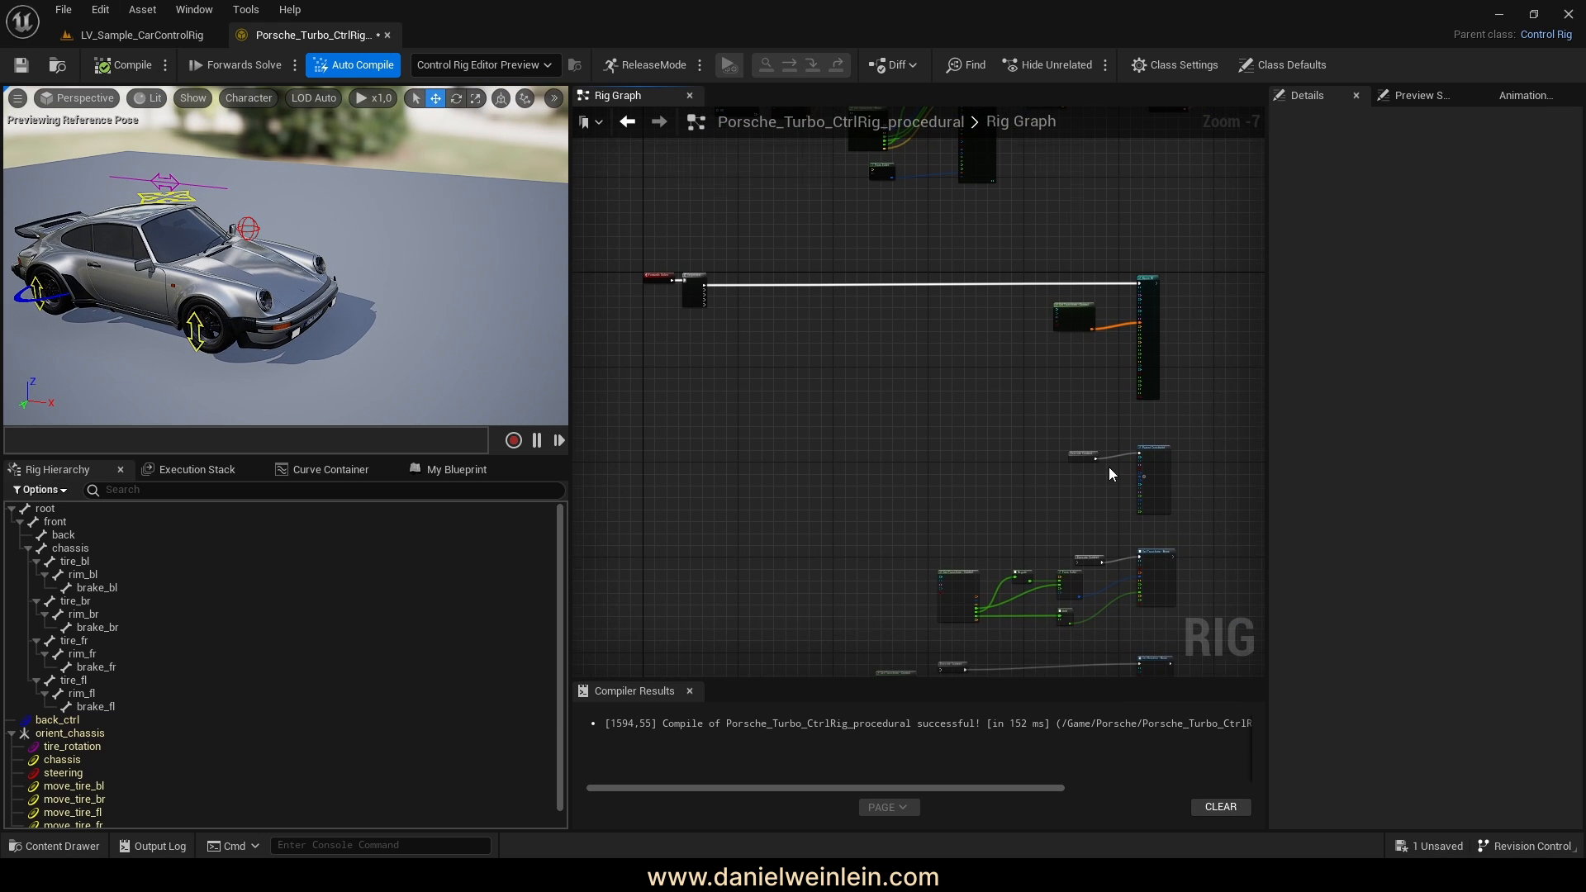
scroll(1073, 498, up, 4)
right_drag(943, 497, 982, 501)
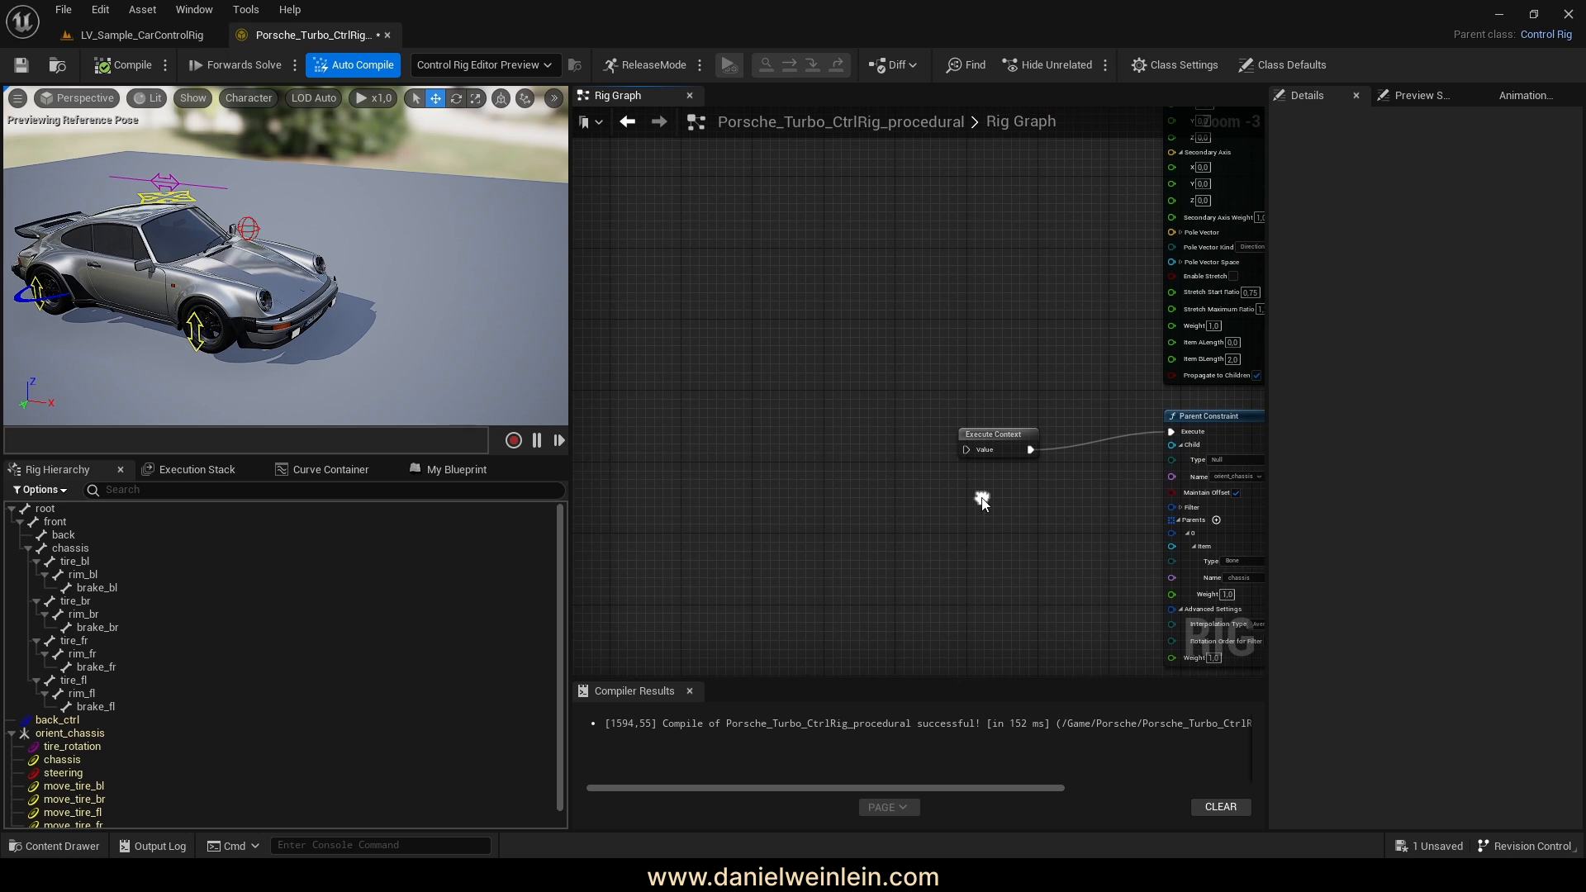
right_drag(995, 592, 1134, 542)
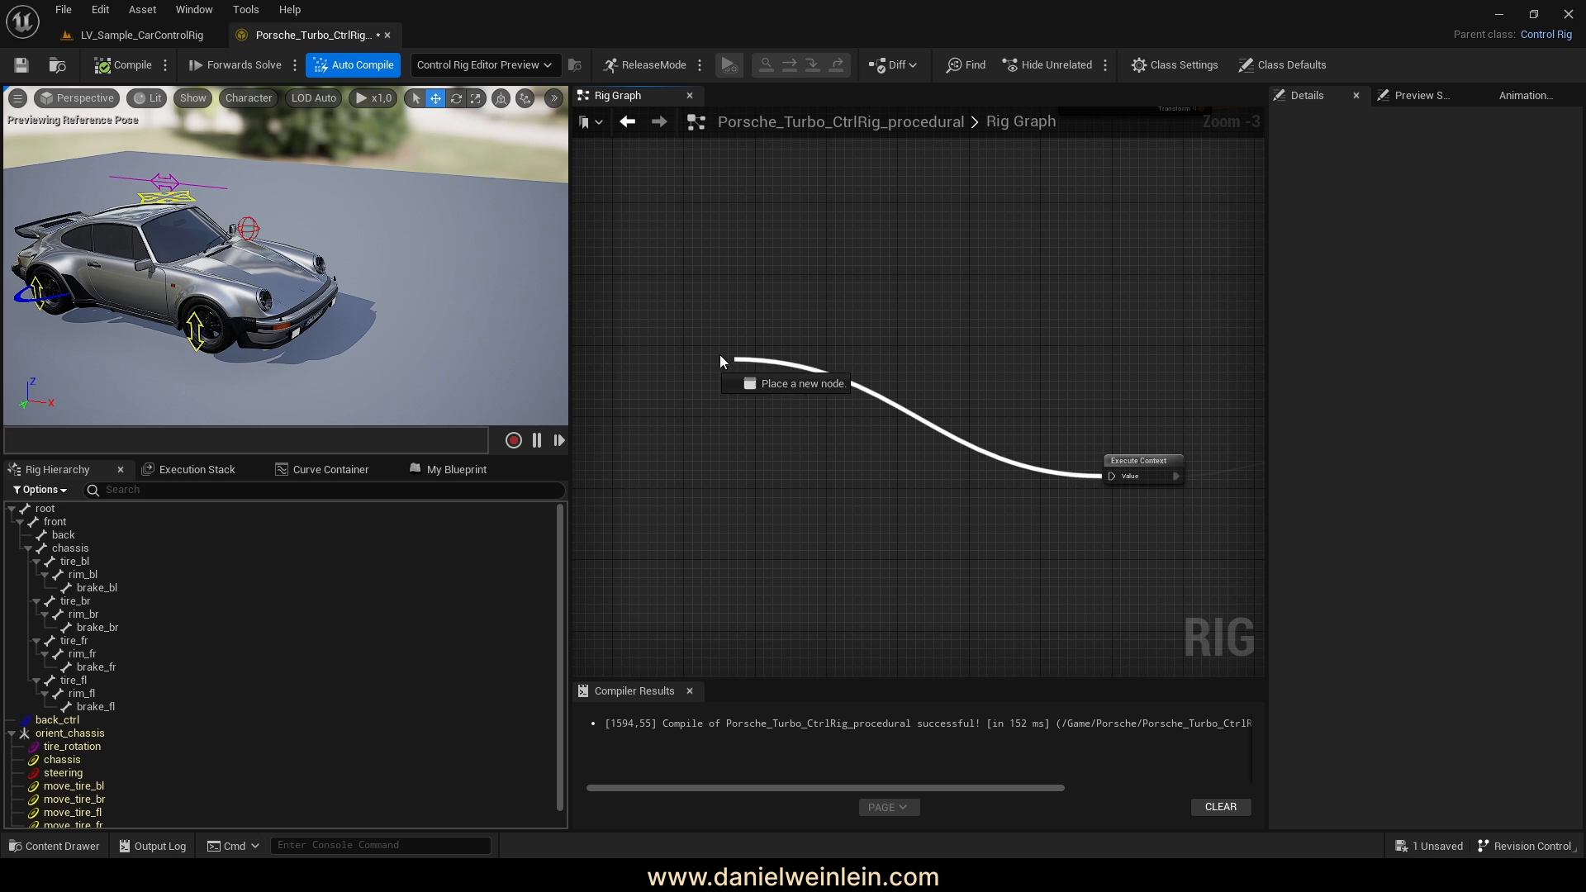
drag(621, 263, 798, 305)
click(135, 66)
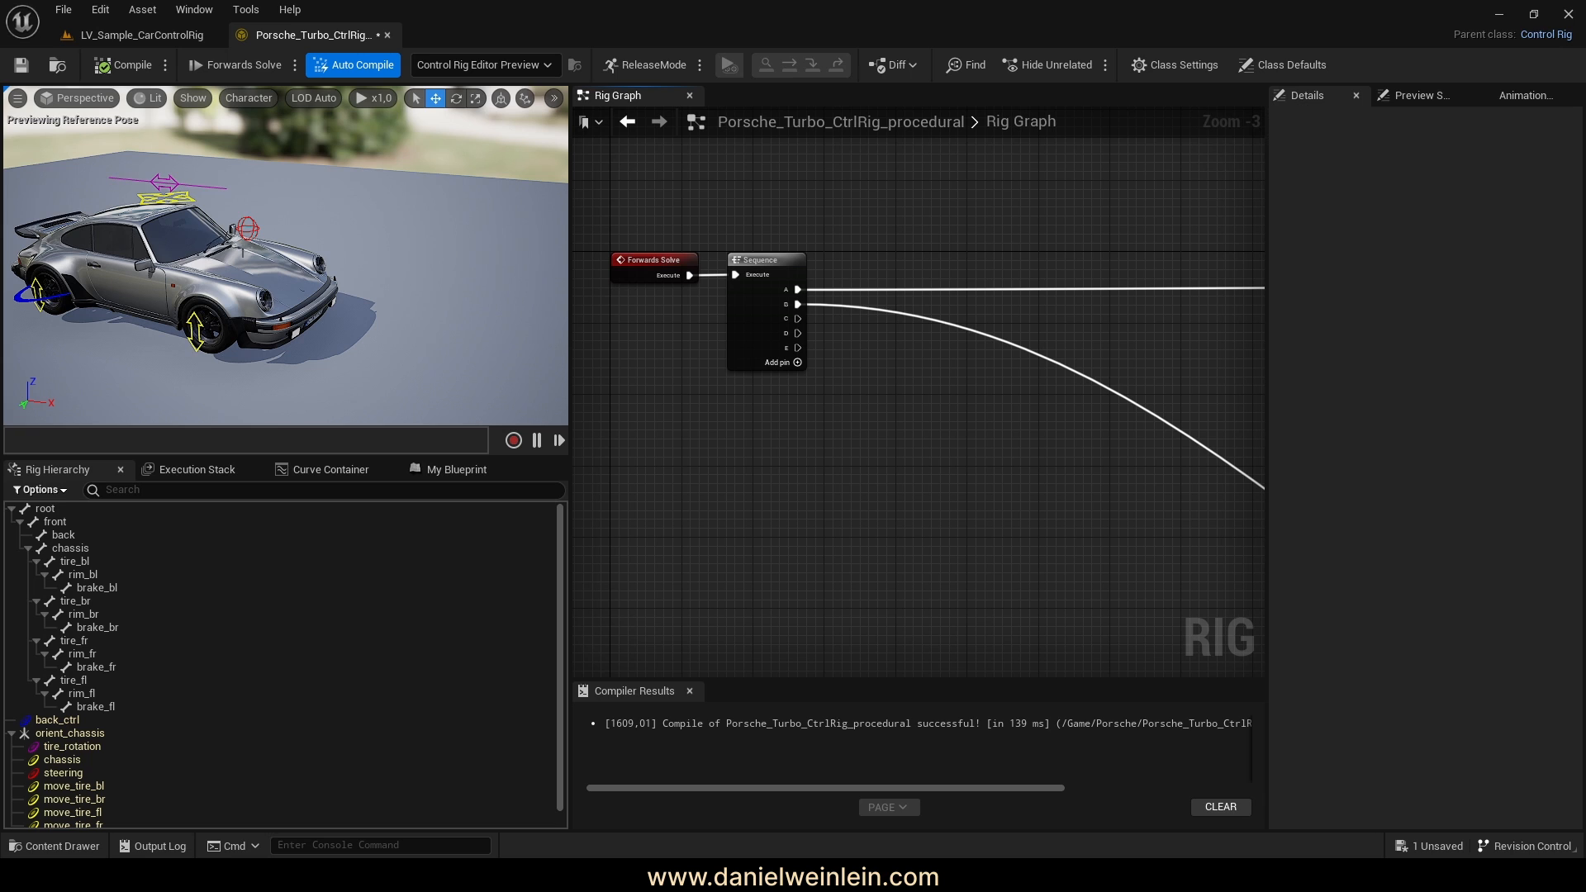
Retest back_ctrl moving the car, recompile, and drag a wire from Sequence output C
click(58, 719)
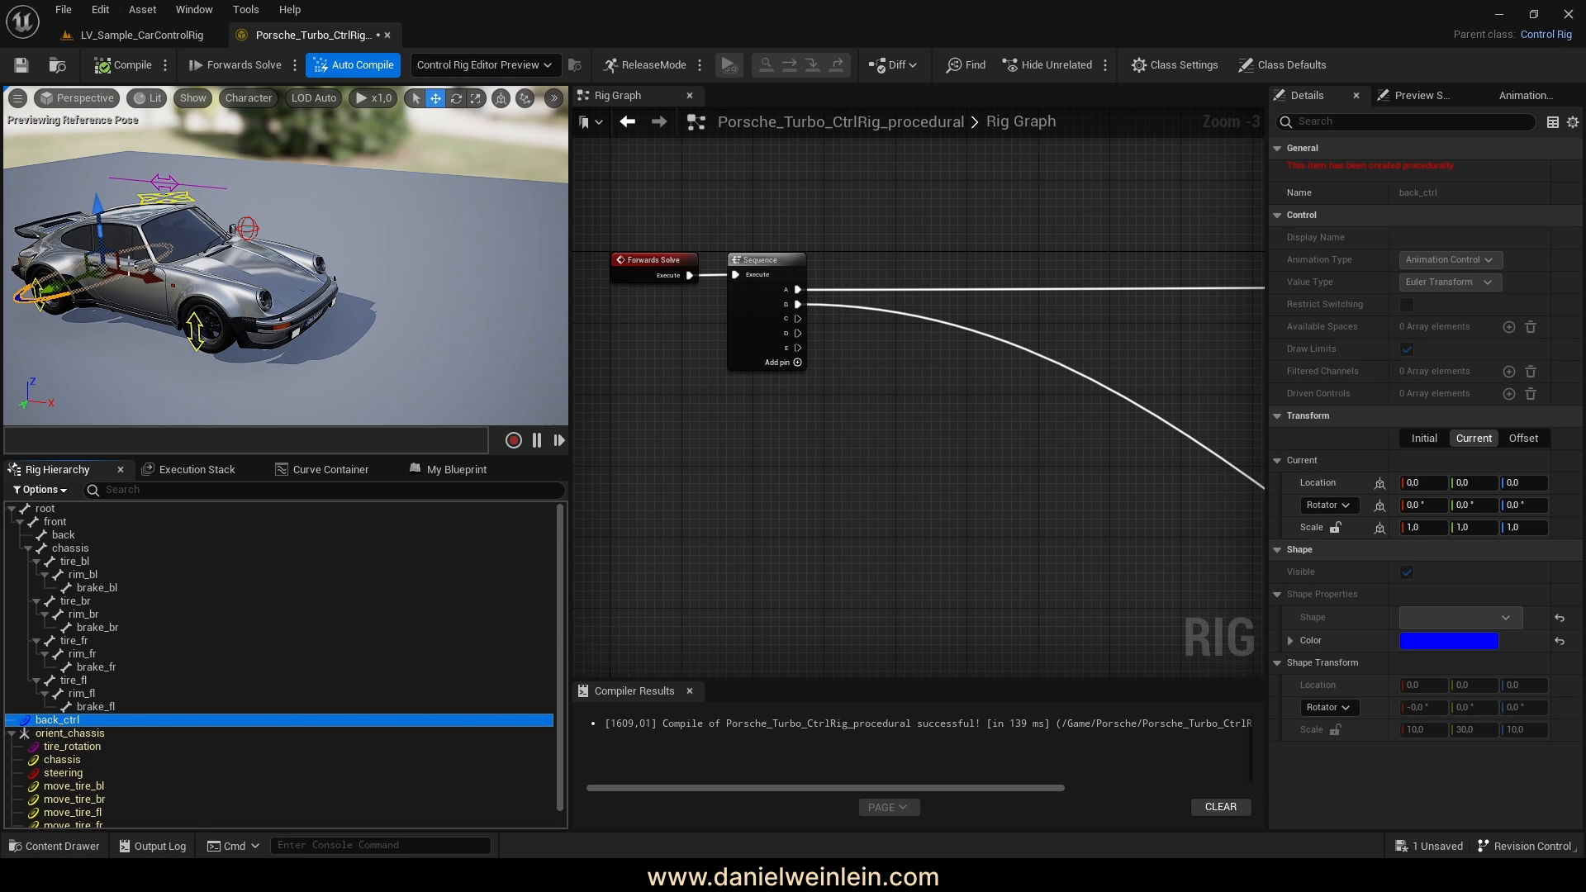
drag(66, 287, 89, 212)
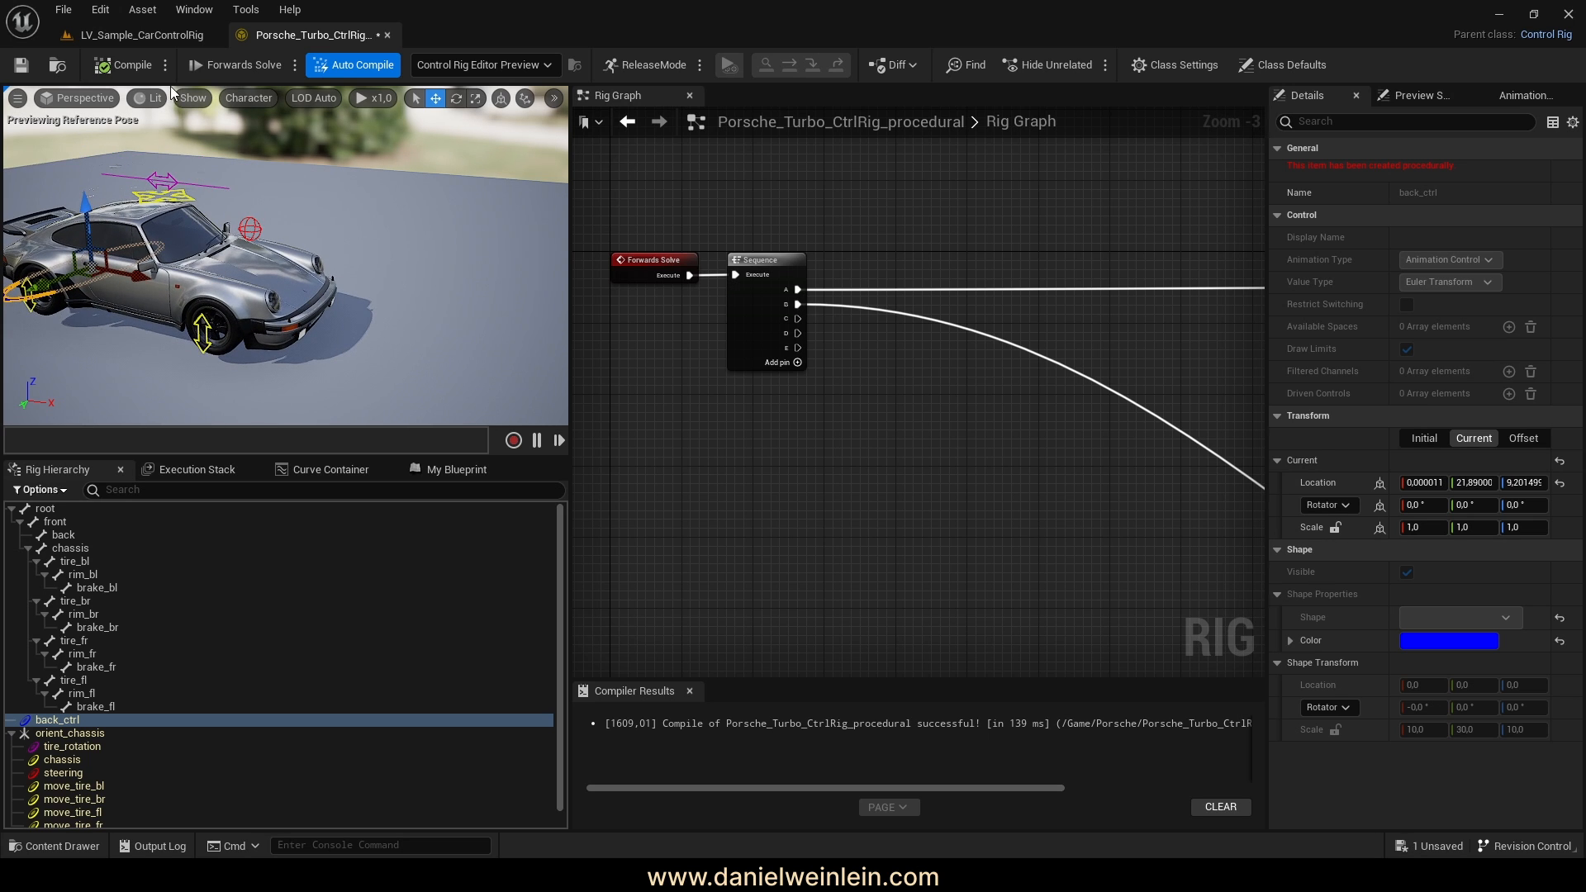
click(121, 65)
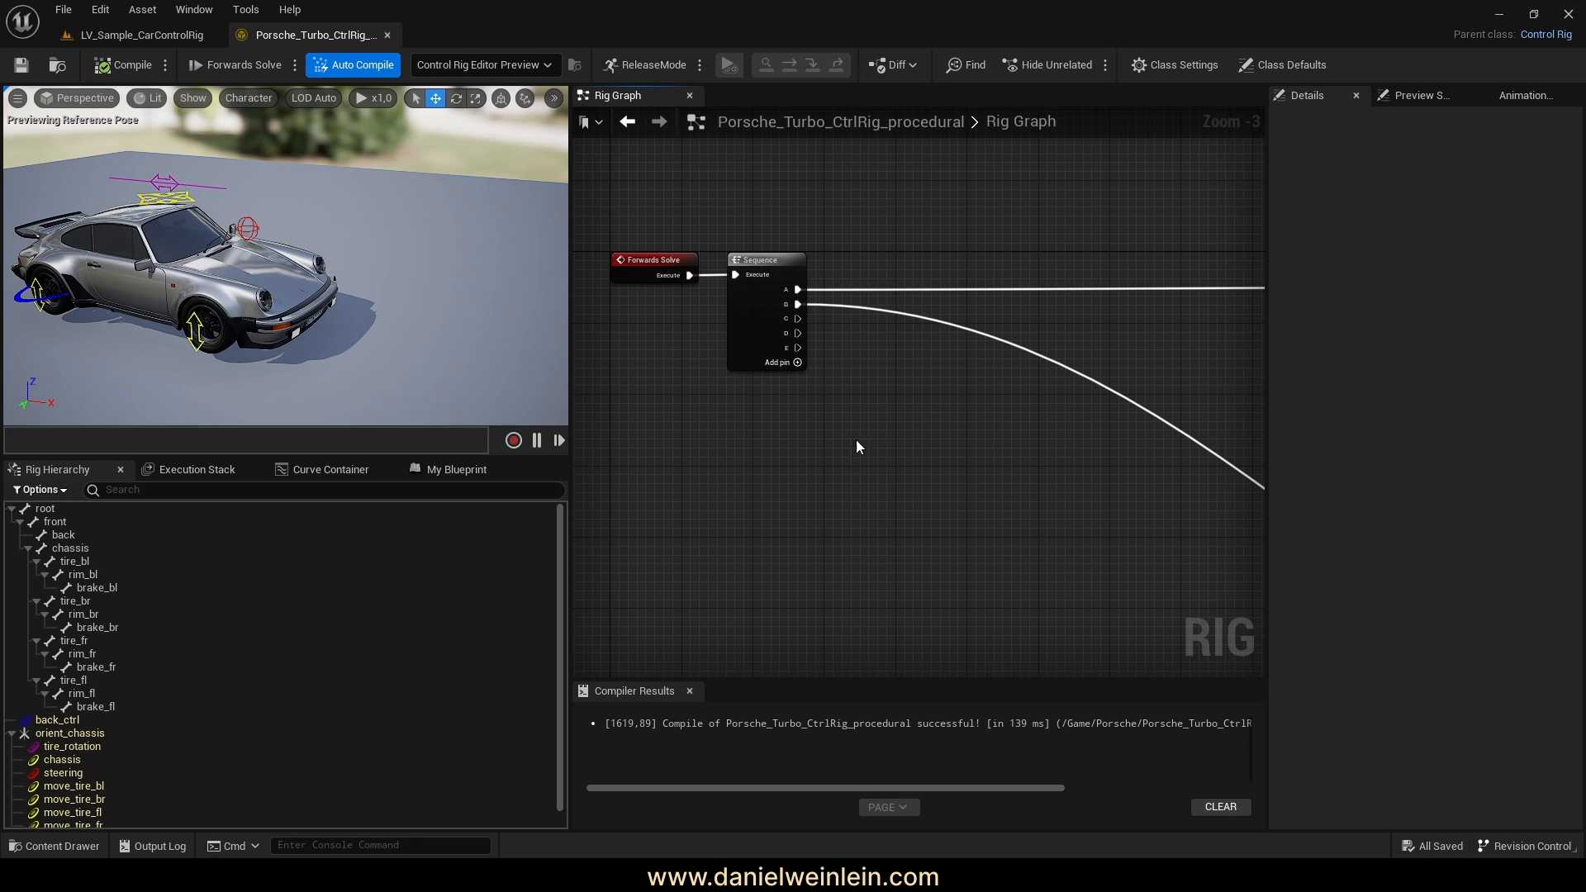
right_drag(843, 487, 700, 418)
drag(652, 248, 936, 350)
Attach Sequence output C to Execute Context, set the Get Transform - Control name to chassis, and recompile
right_drag(745, 340, 916, 321)
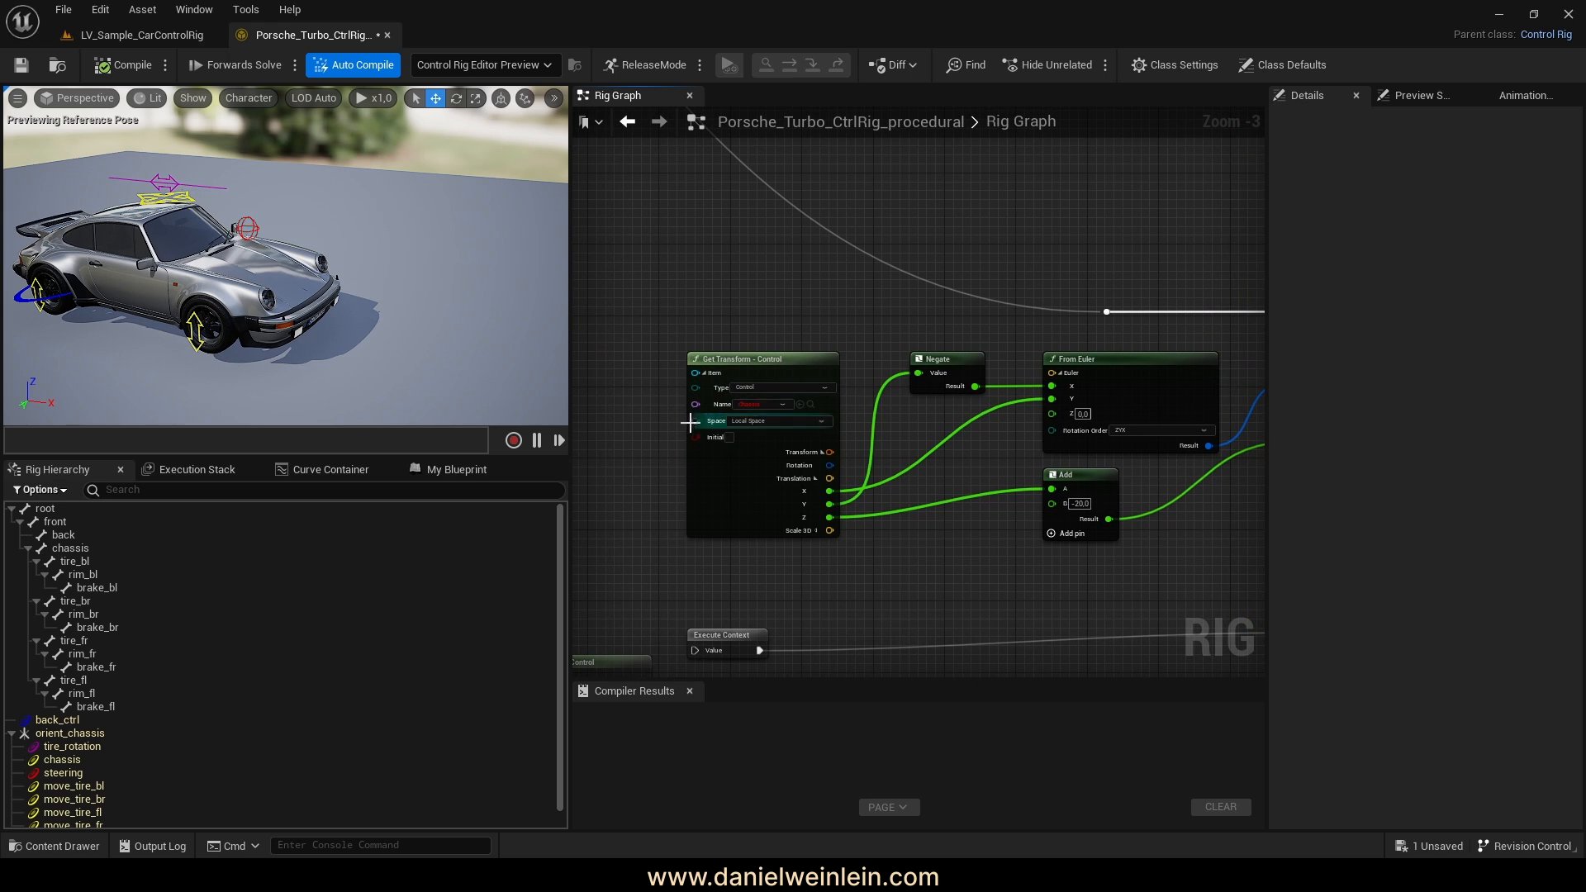
scroll(647, 421, up, 3)
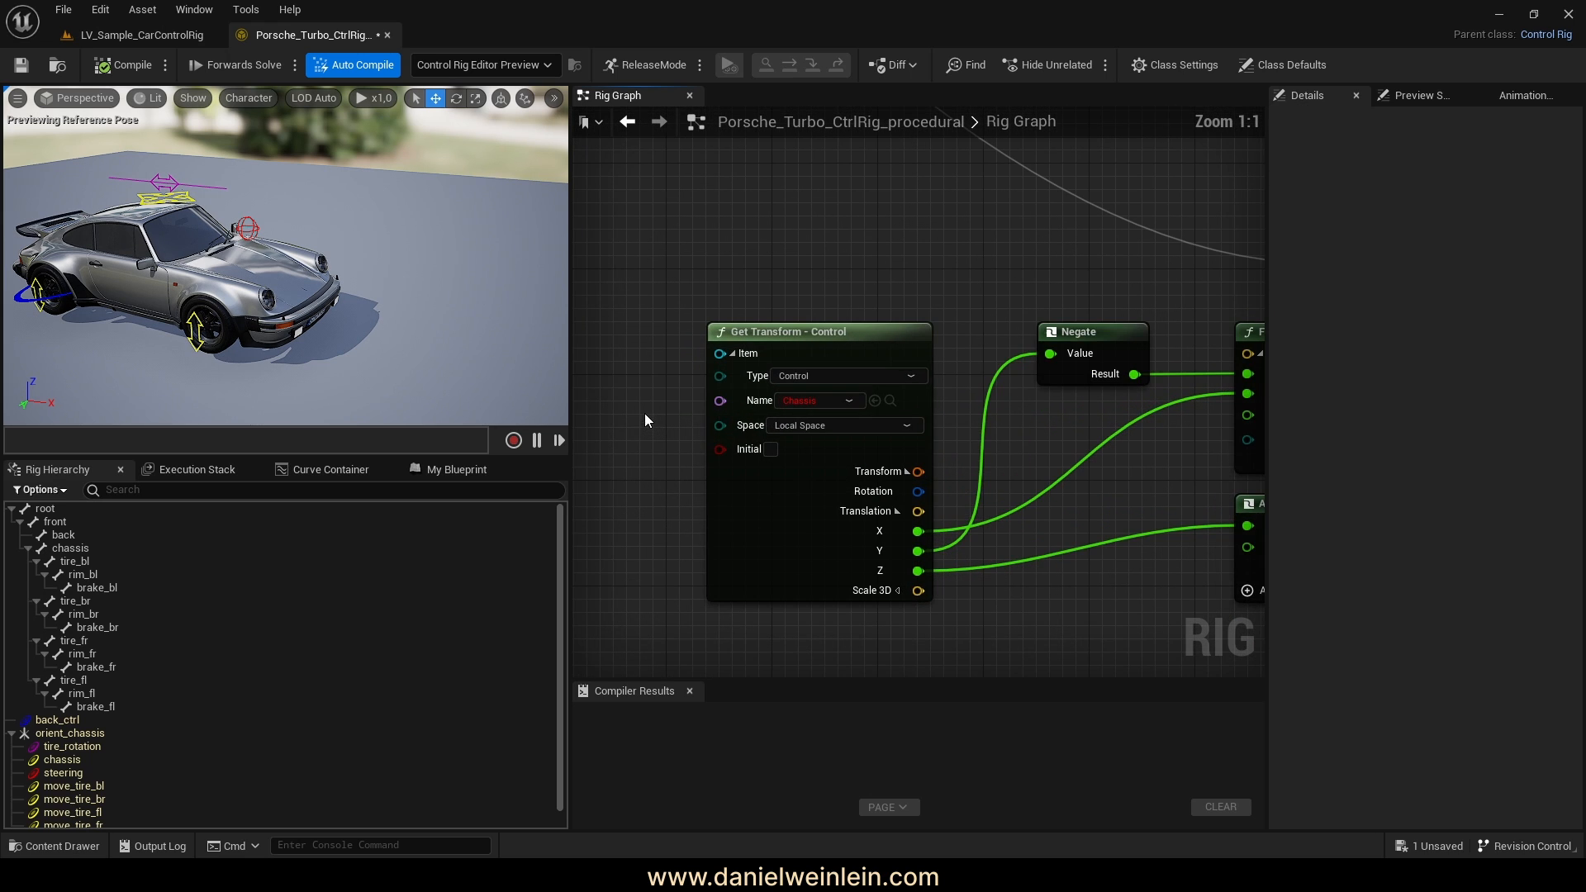
click(794, 401)
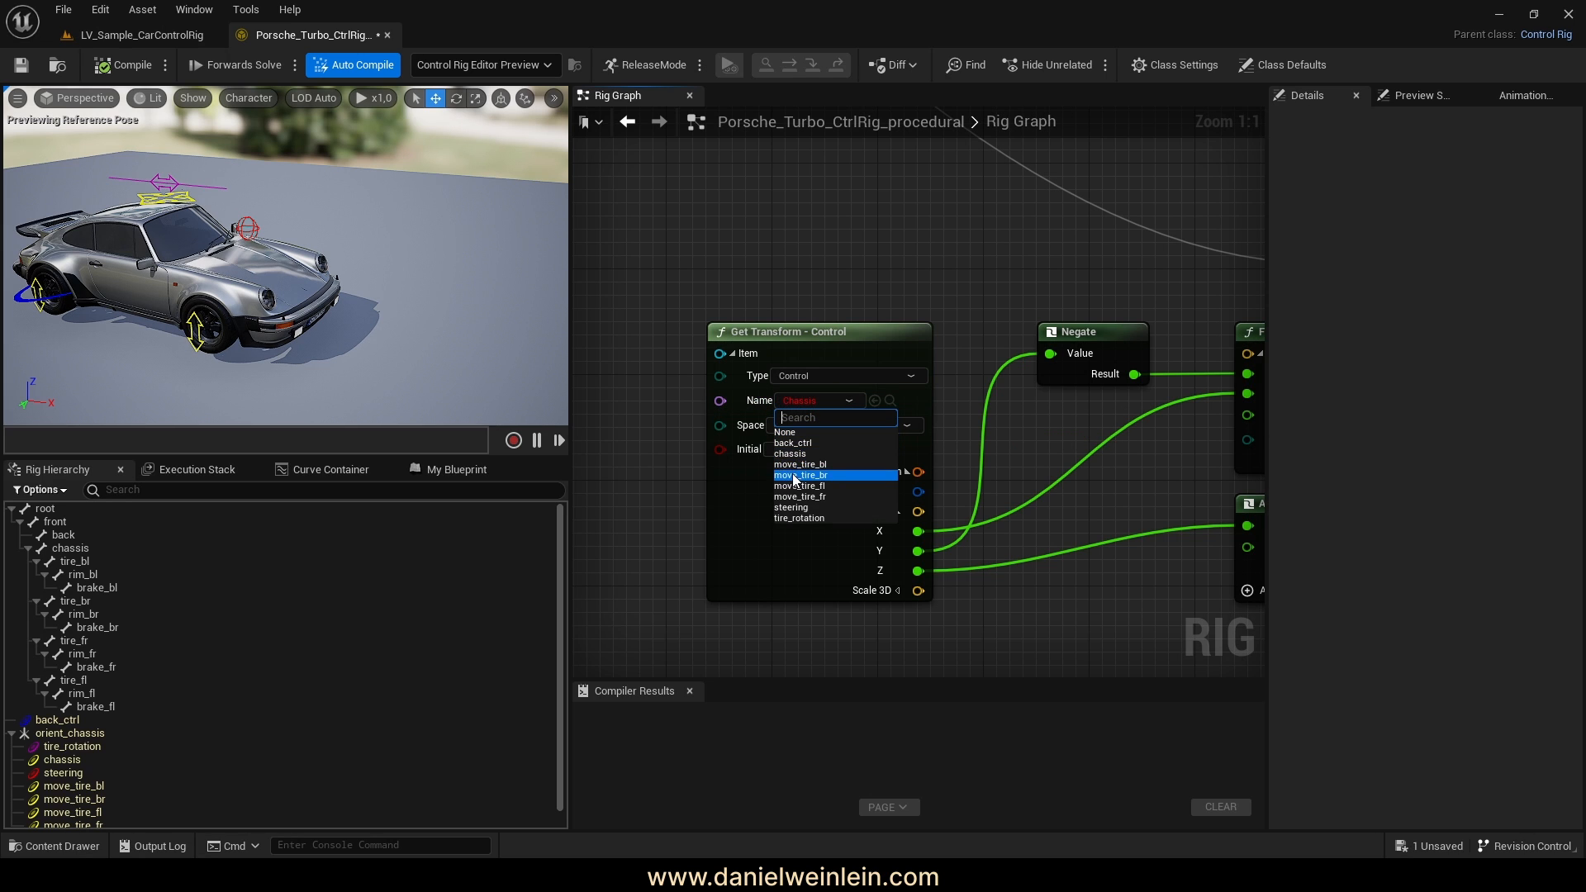
click(790, 454)
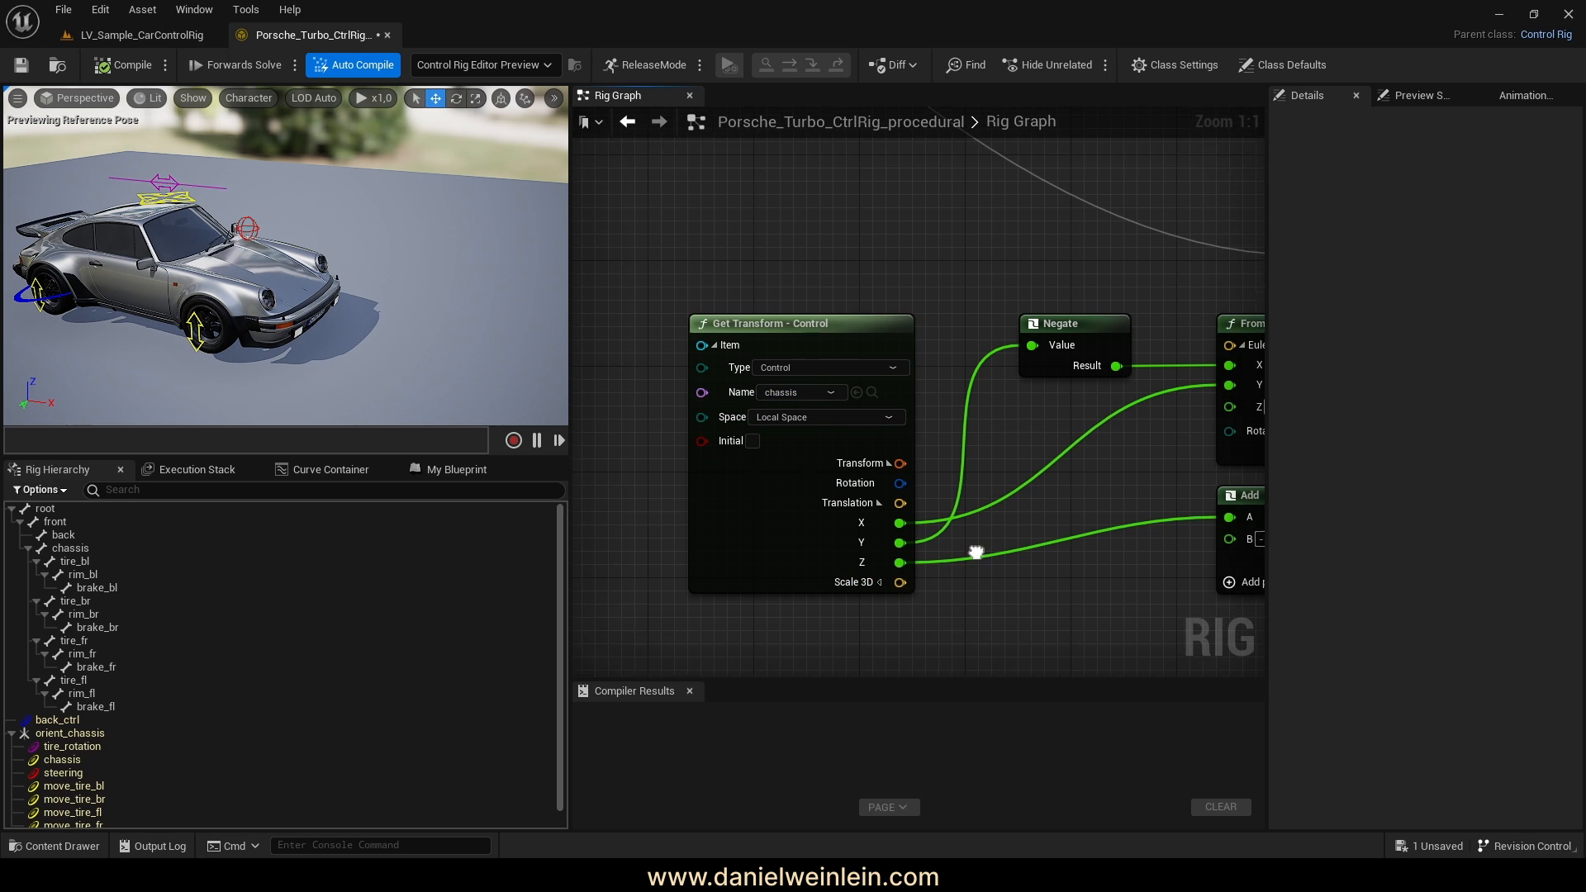
right_drag(1037, 588, 947, 560)
click(120, 66)
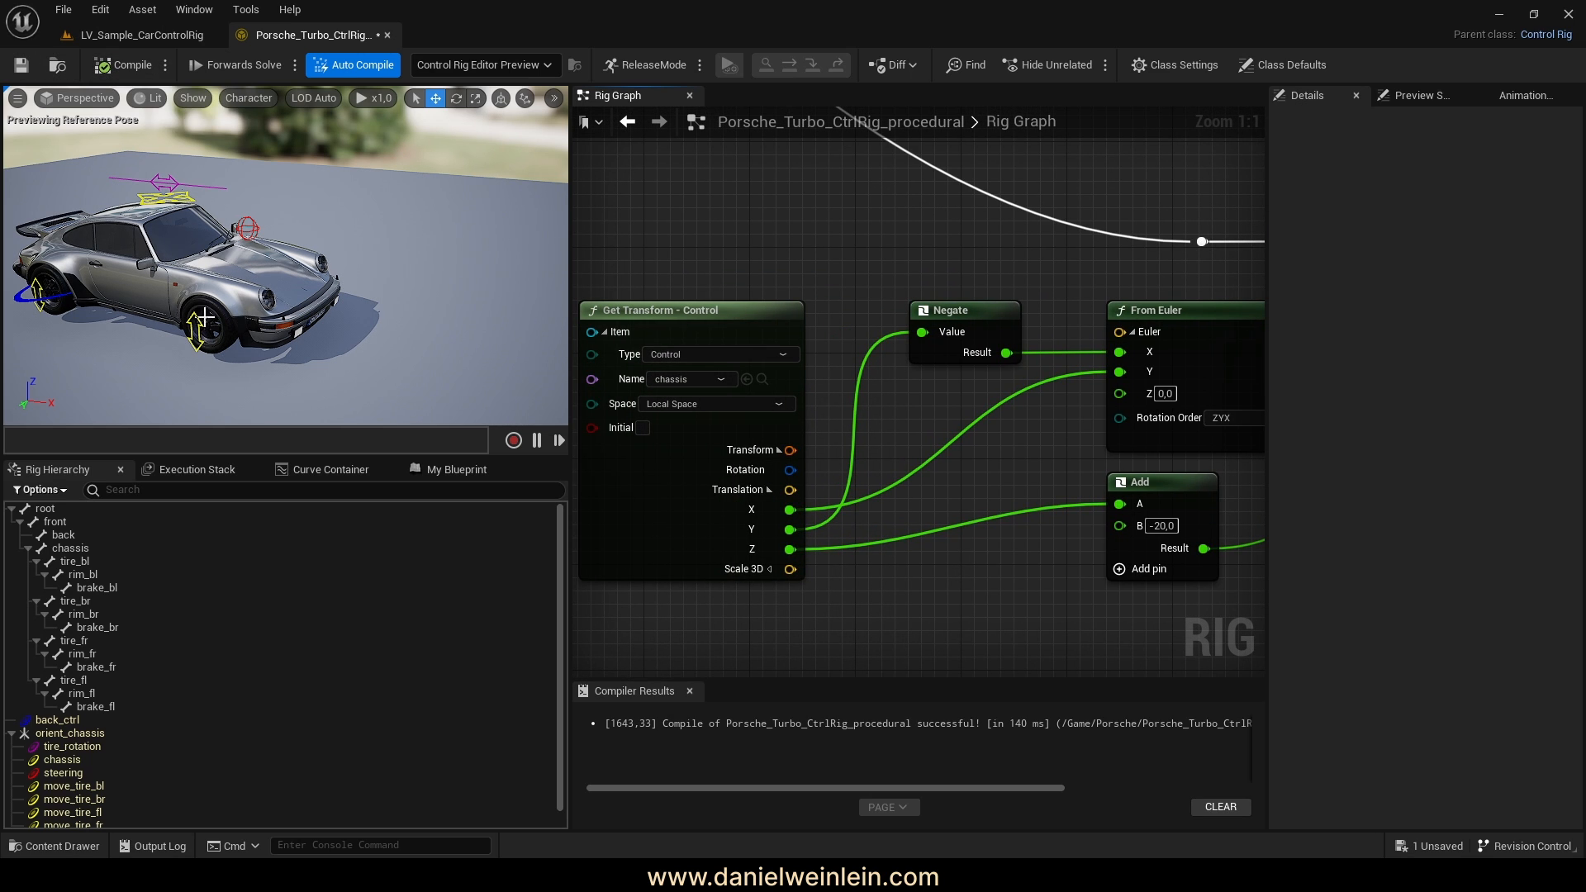
Drag the chassis bone beside the From Euler node as a Get Transform - Bone node
mouse_move(285, 256)
right_down()
mouse_move(330, 256)
mouse_move(247, 282)
mouse_move(338, 271)
mouse_move(263, 252)
right_up()
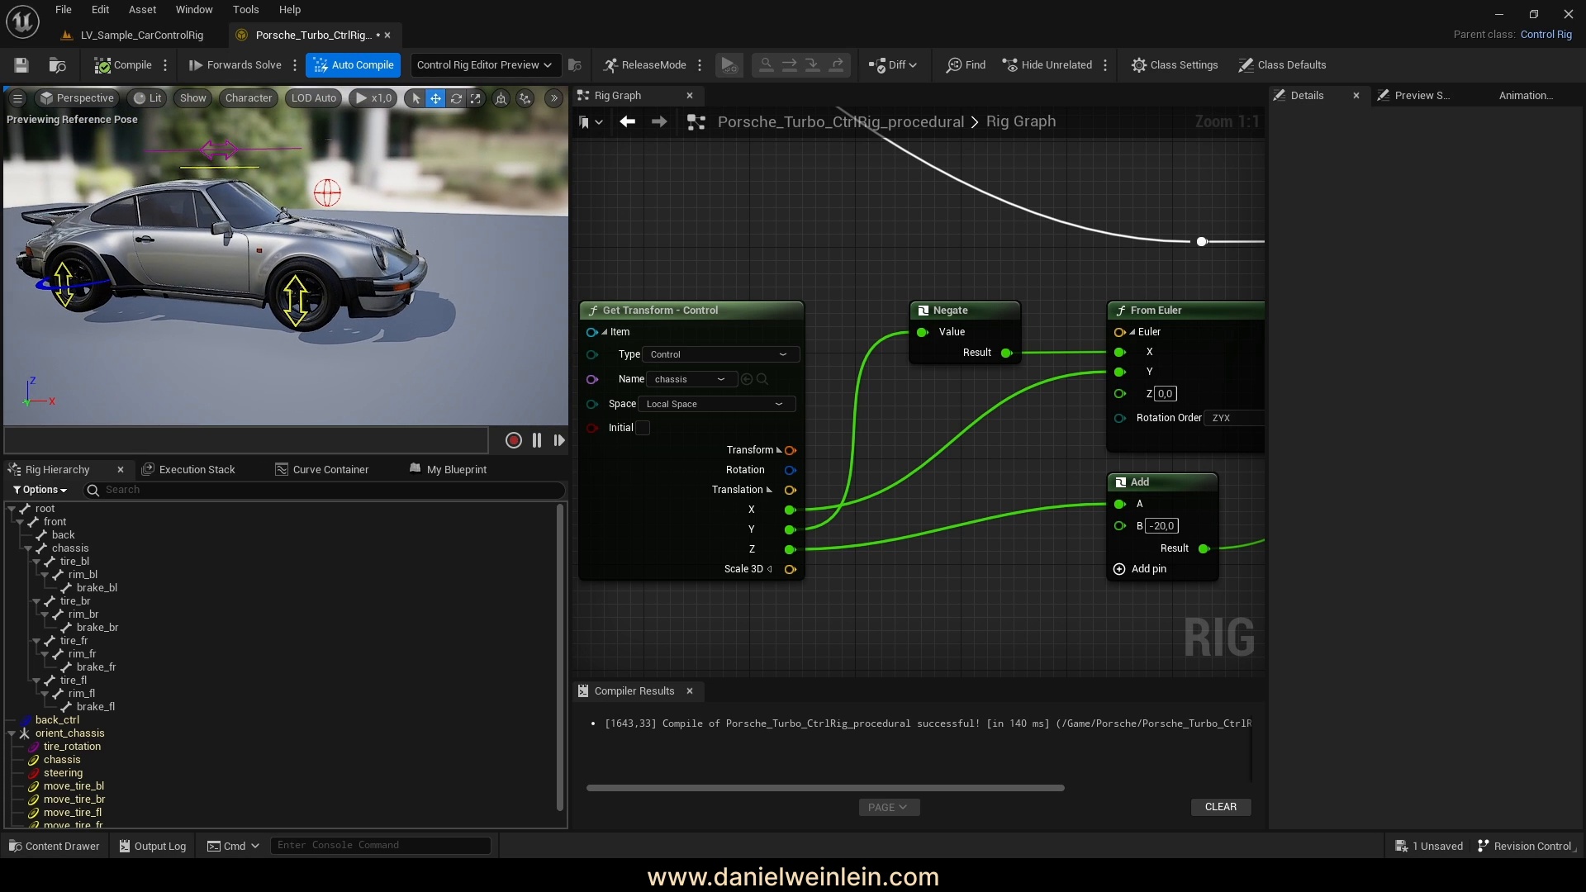
right_drag(1181, 633, 868, 594)
right_drag(1181, 553, 1004, 594)
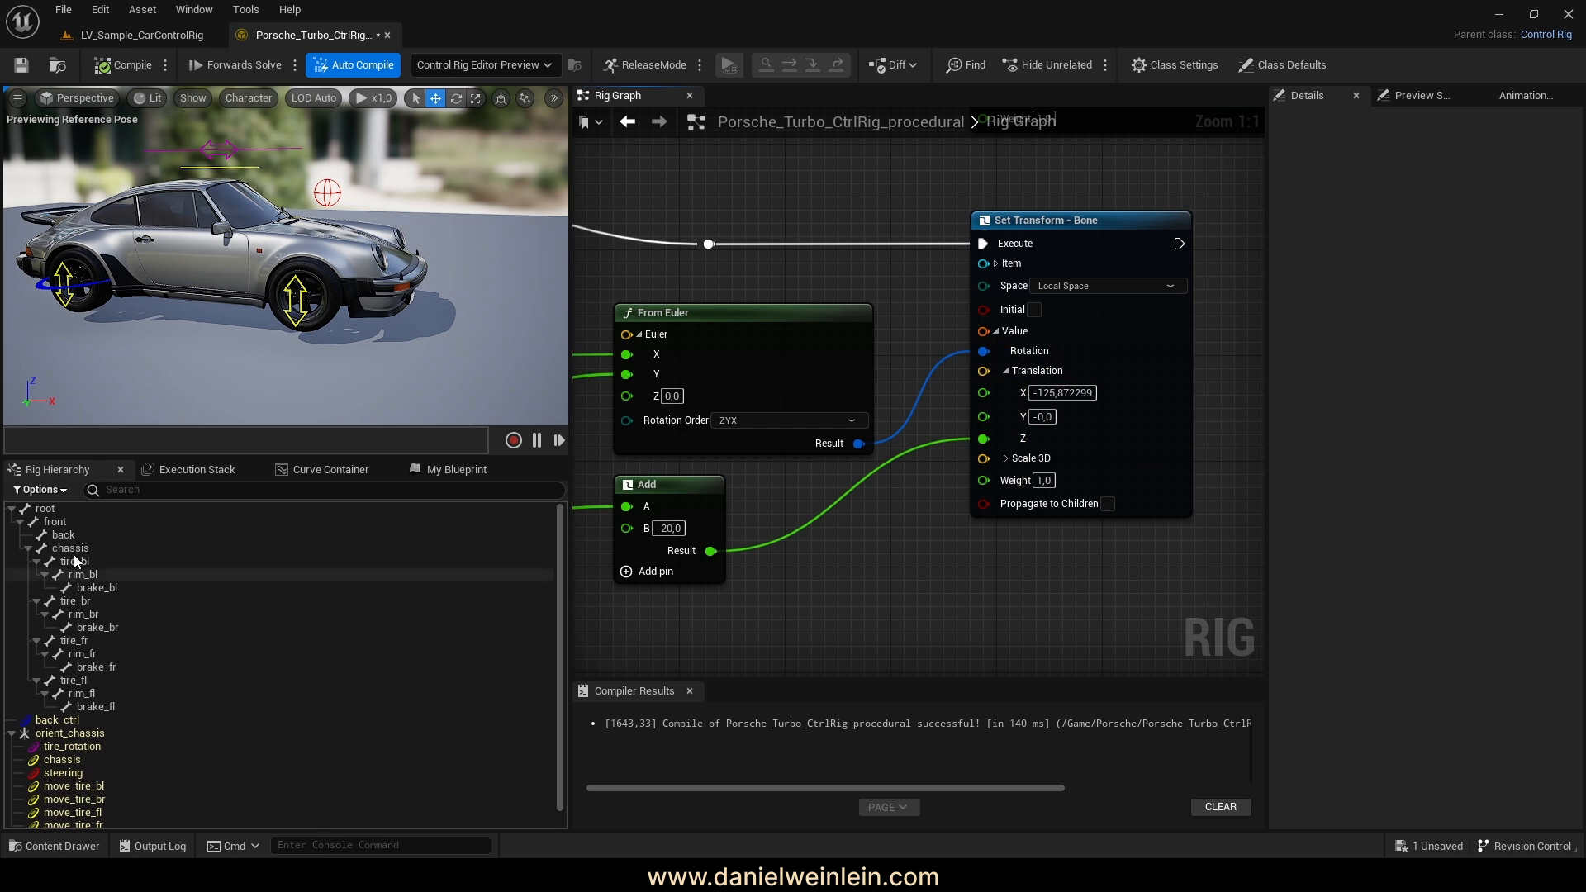
scroll(934, 550, down, 2)
right_drag(932, 541, 972, 503)
drag(872, 302, 833, 303)
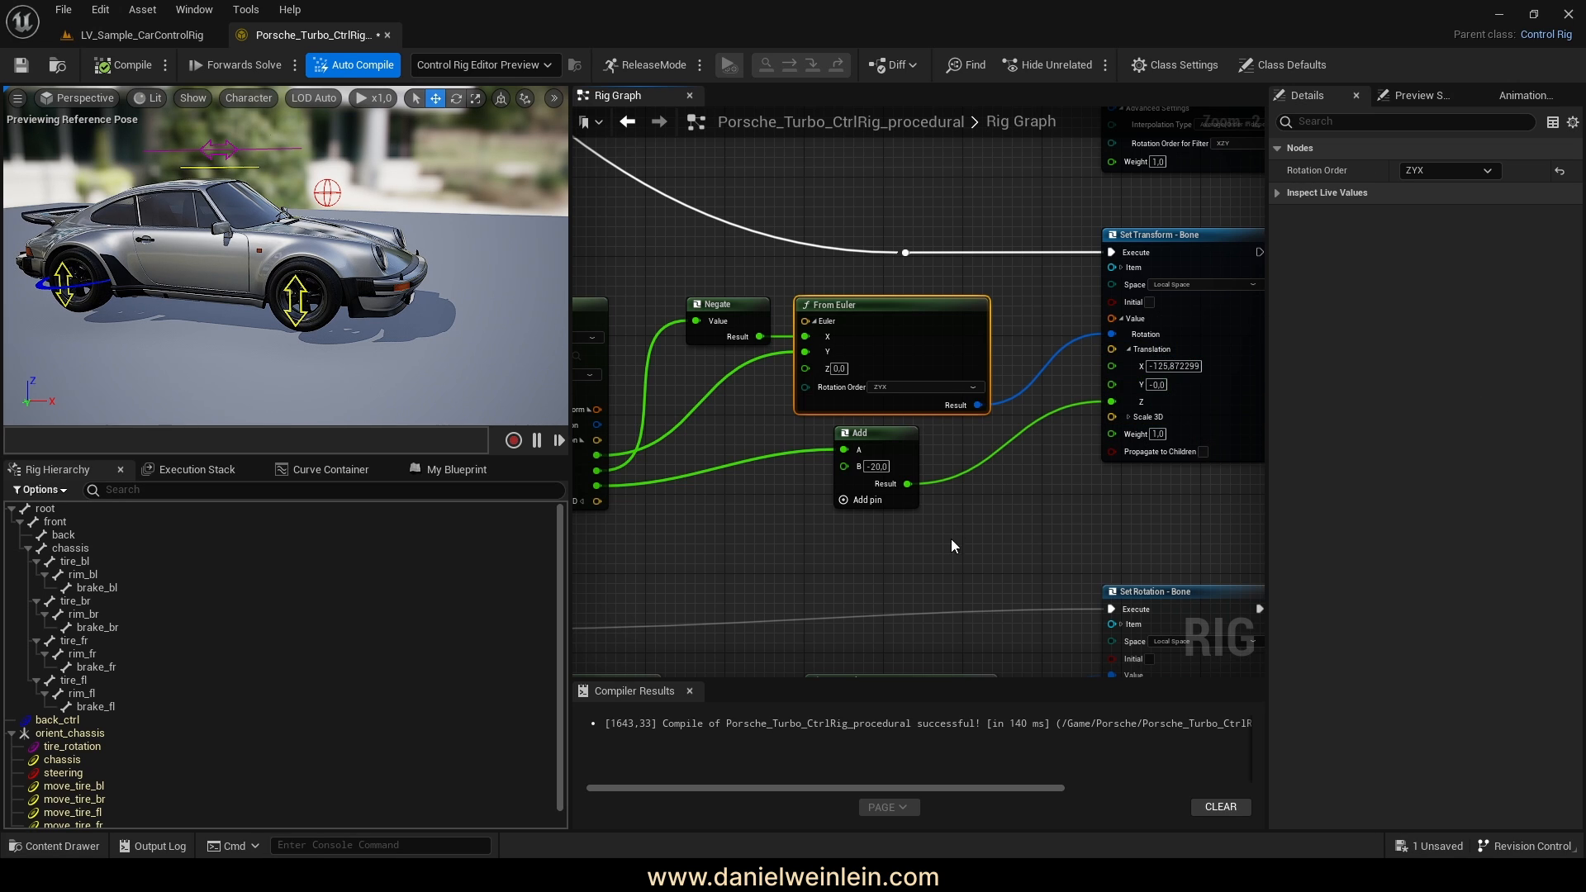
click(73, 549)
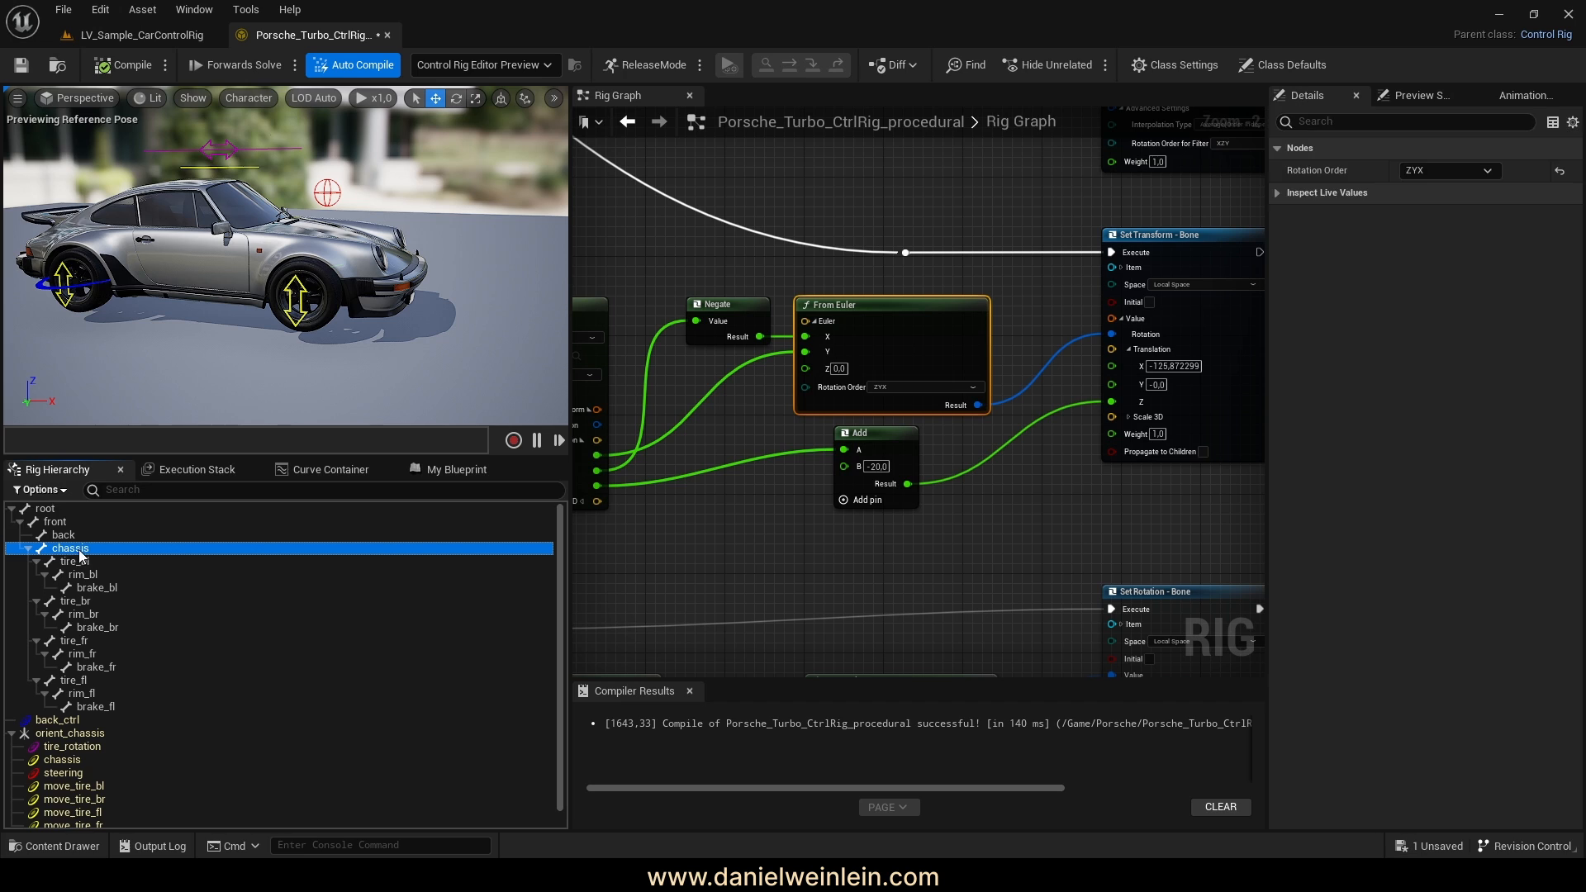
drag(831, 542, 859, 429)
click(868, 576)
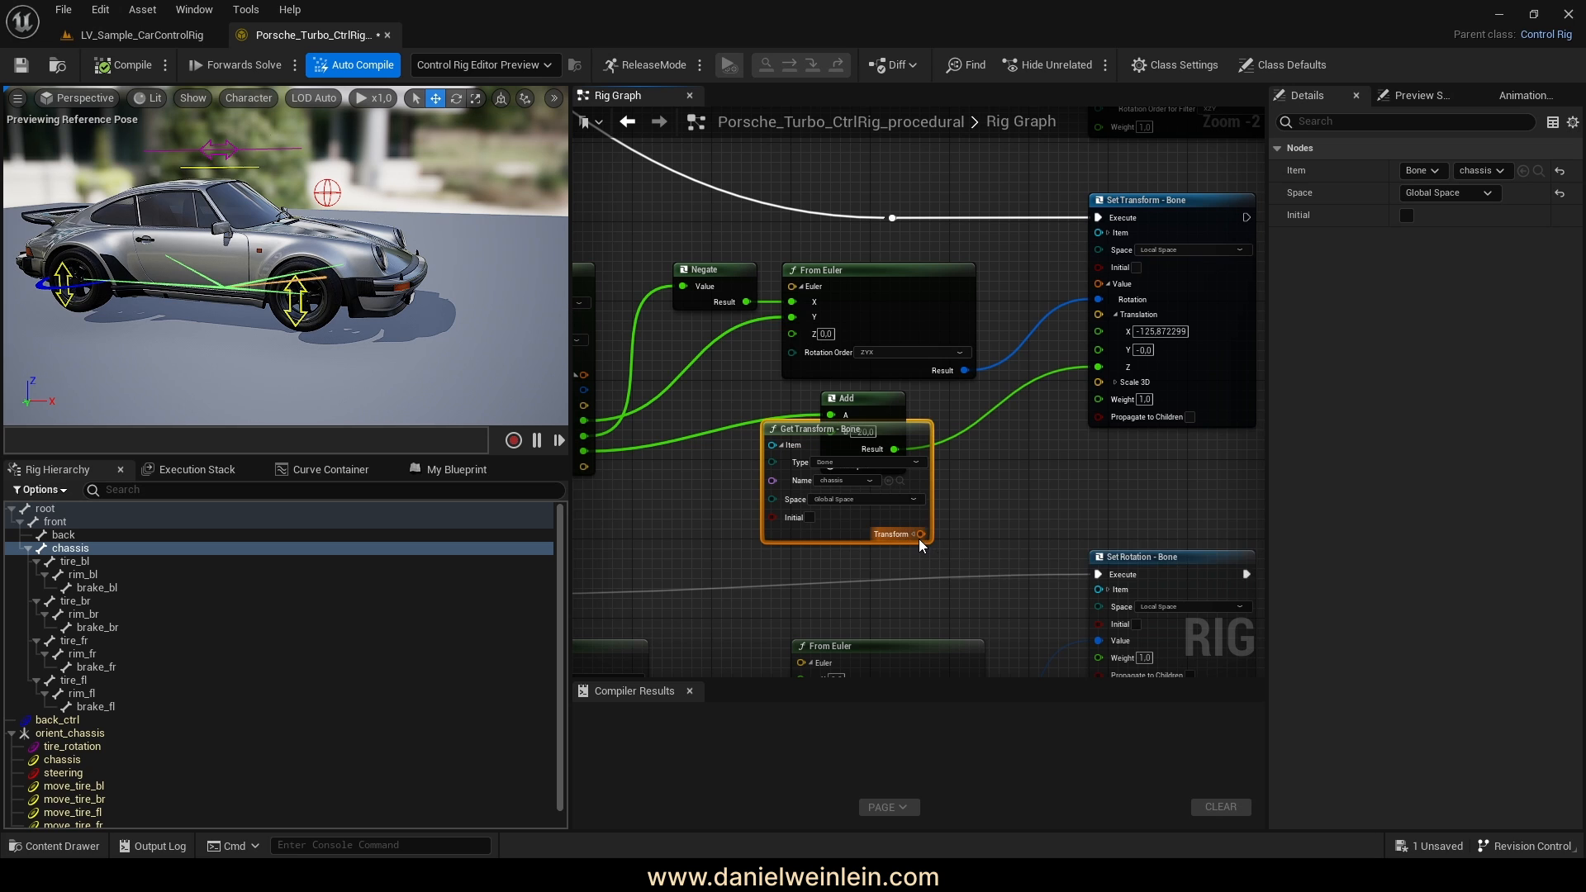
Split the chassis bone's transform and feed translation X and Y into Set Transform's Translation
click(915, 536)
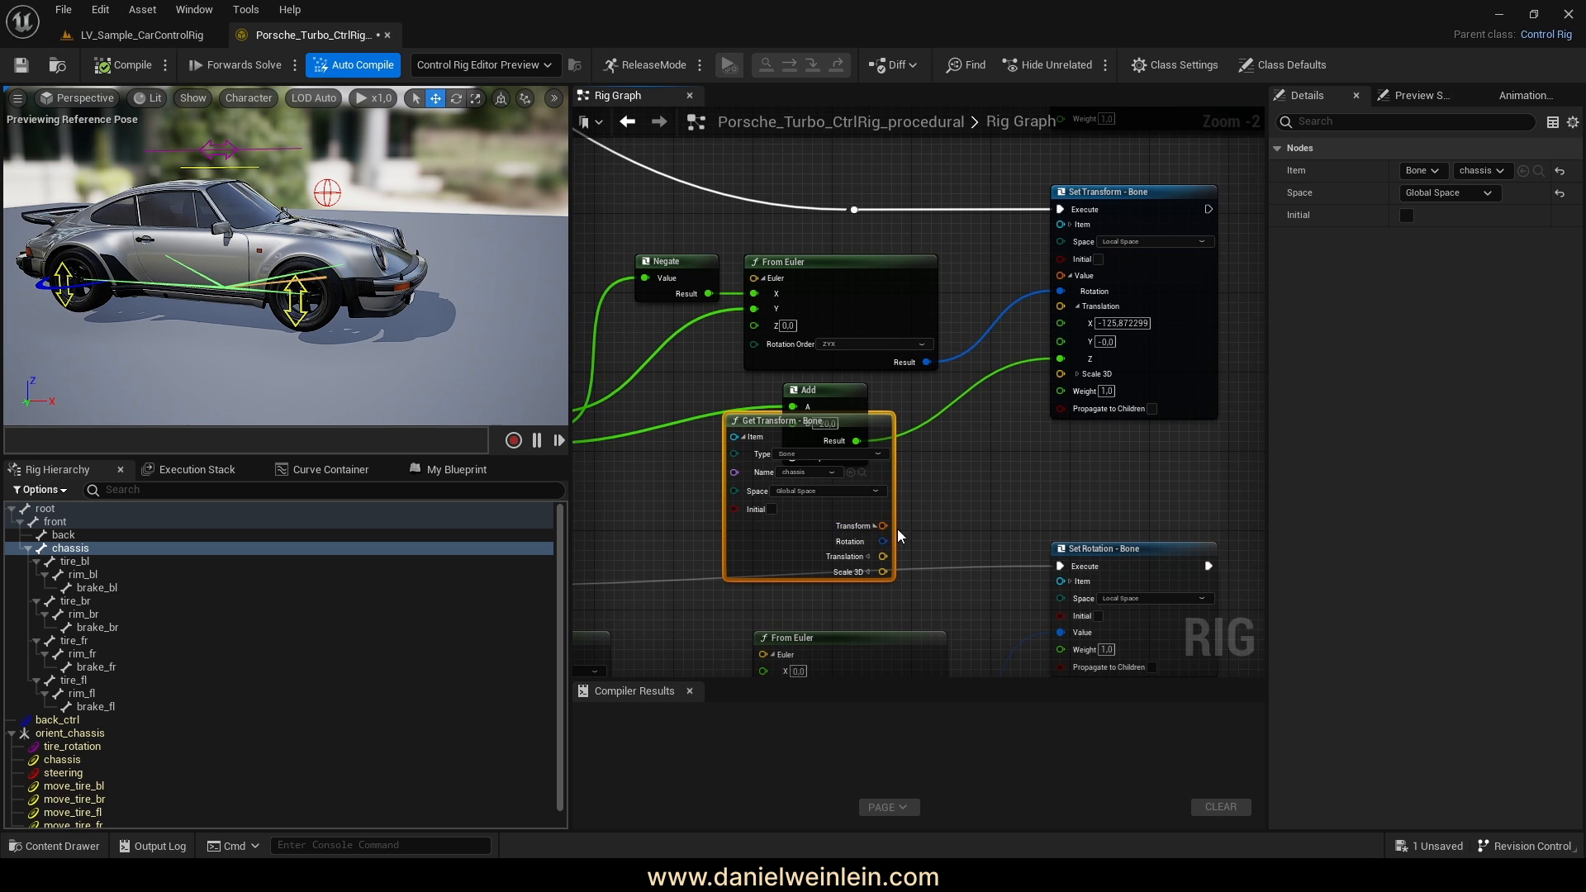
scroll(961, 533, up, 2)
click(864, 566)
right_drag(987, 488, 979, 495)
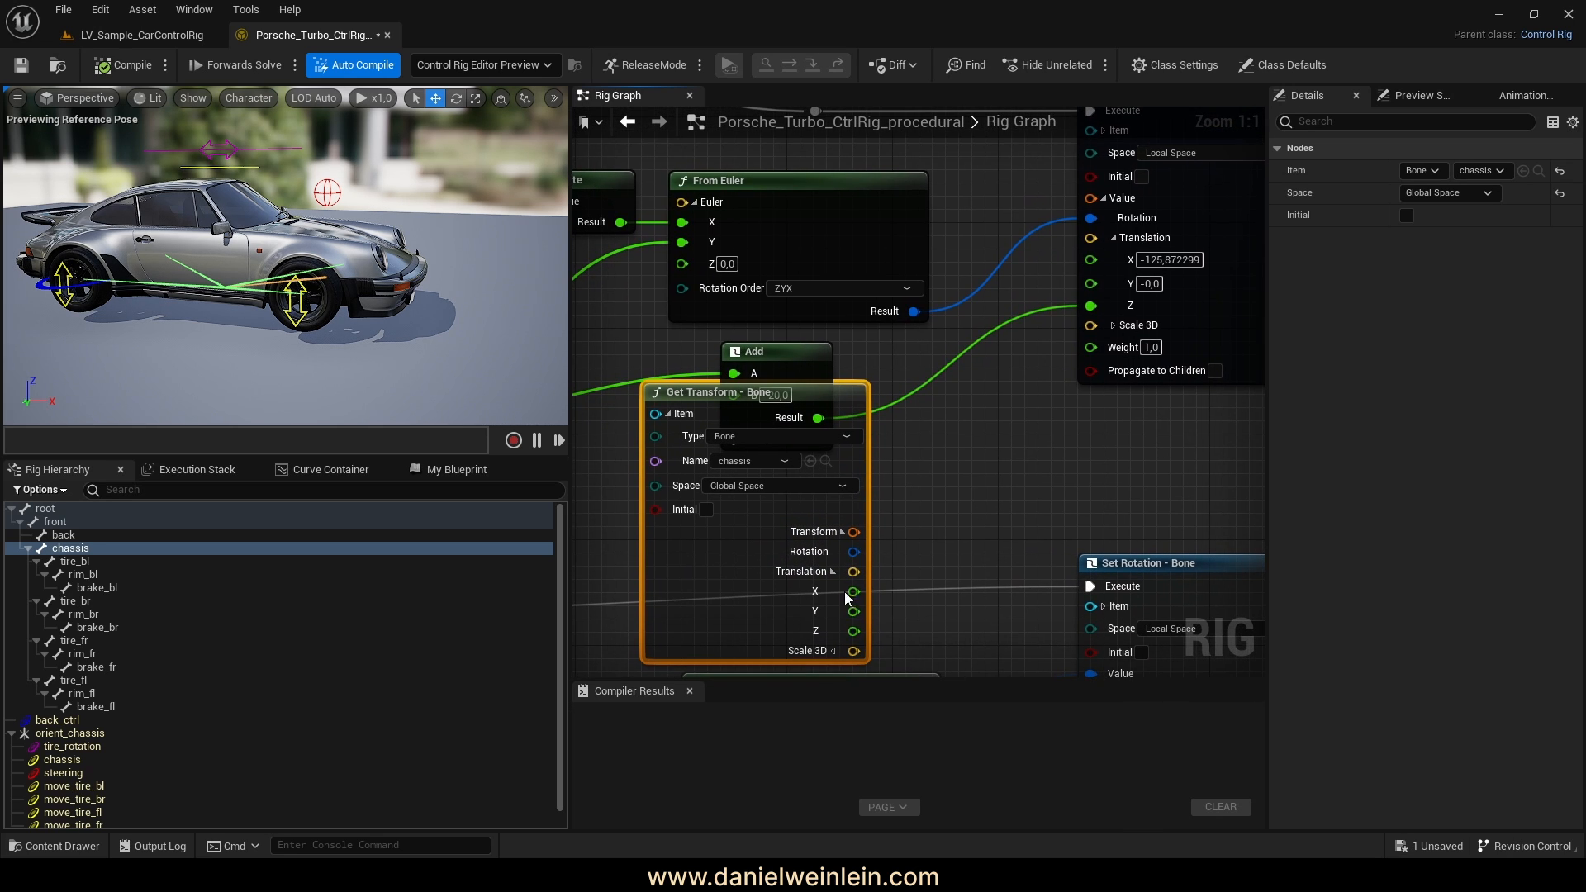
drag(855, 591, 859, 533)
right_drag(864, 539, 973, 609)
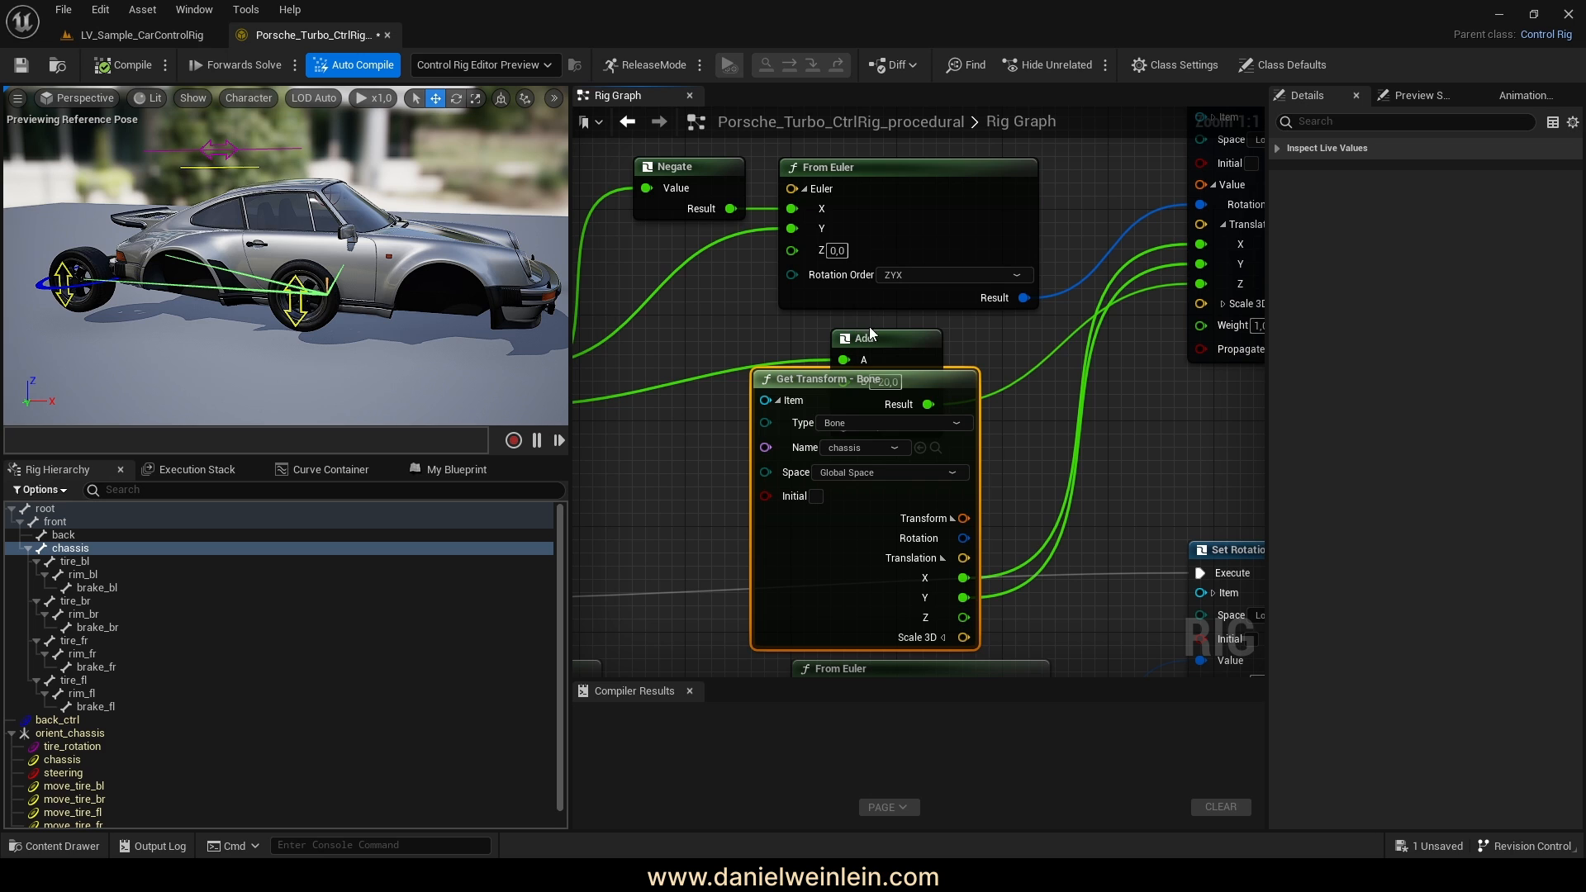
Tidy the Add and Get Transform nodes and read the chassis bone in Local Space
drag(879, 340, 616, 461)
drag(858, 389, 882, 335)
right_drag(683, 469, 735, 469)
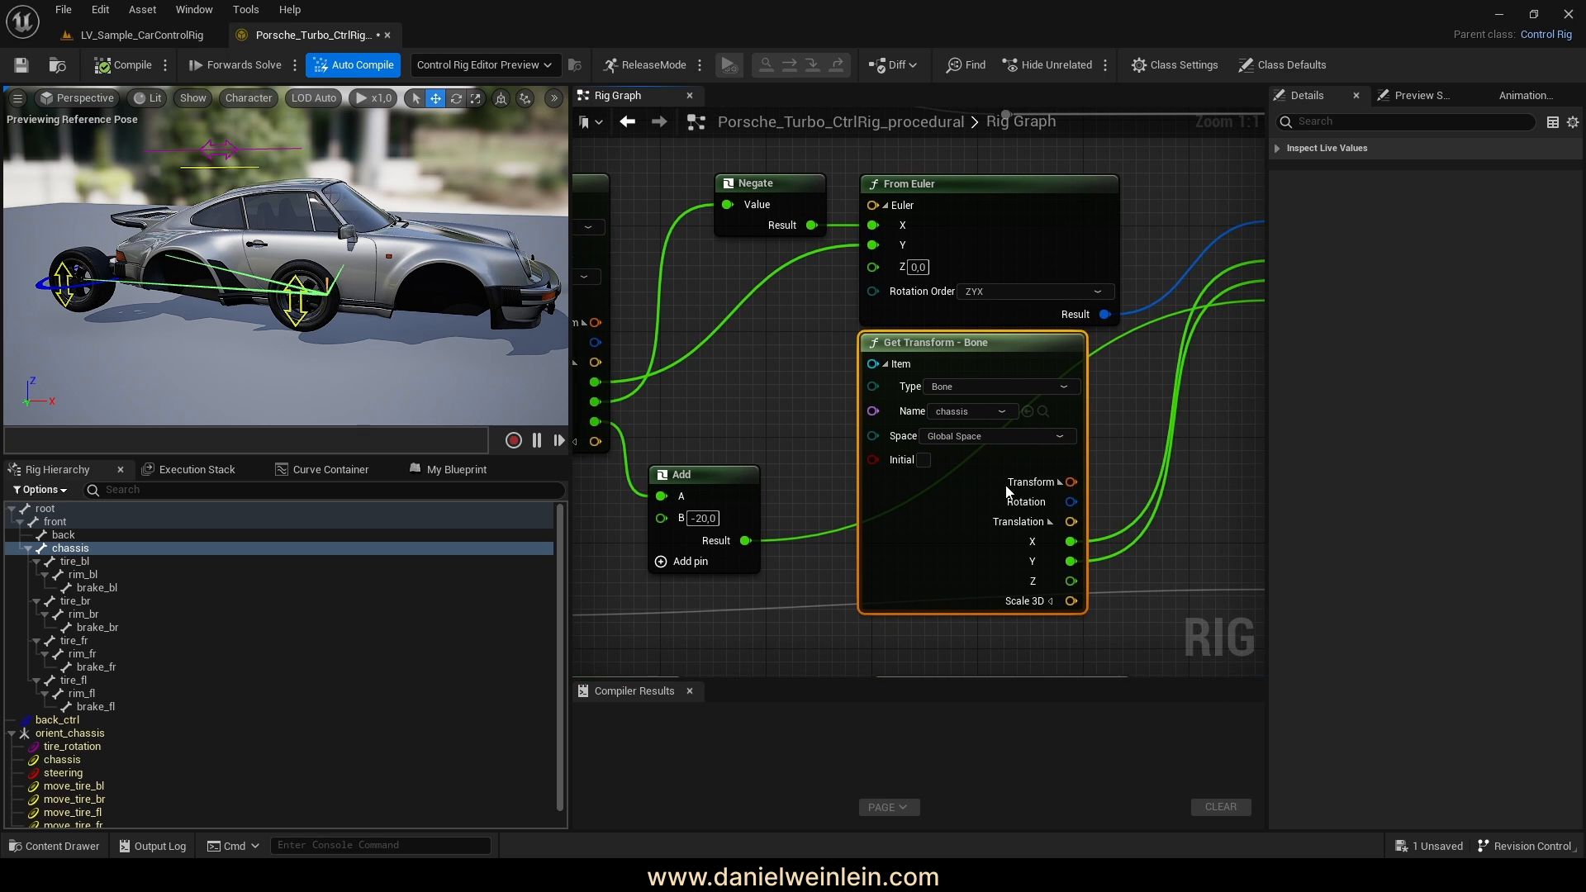
click(950, 437)
click(958, 459)
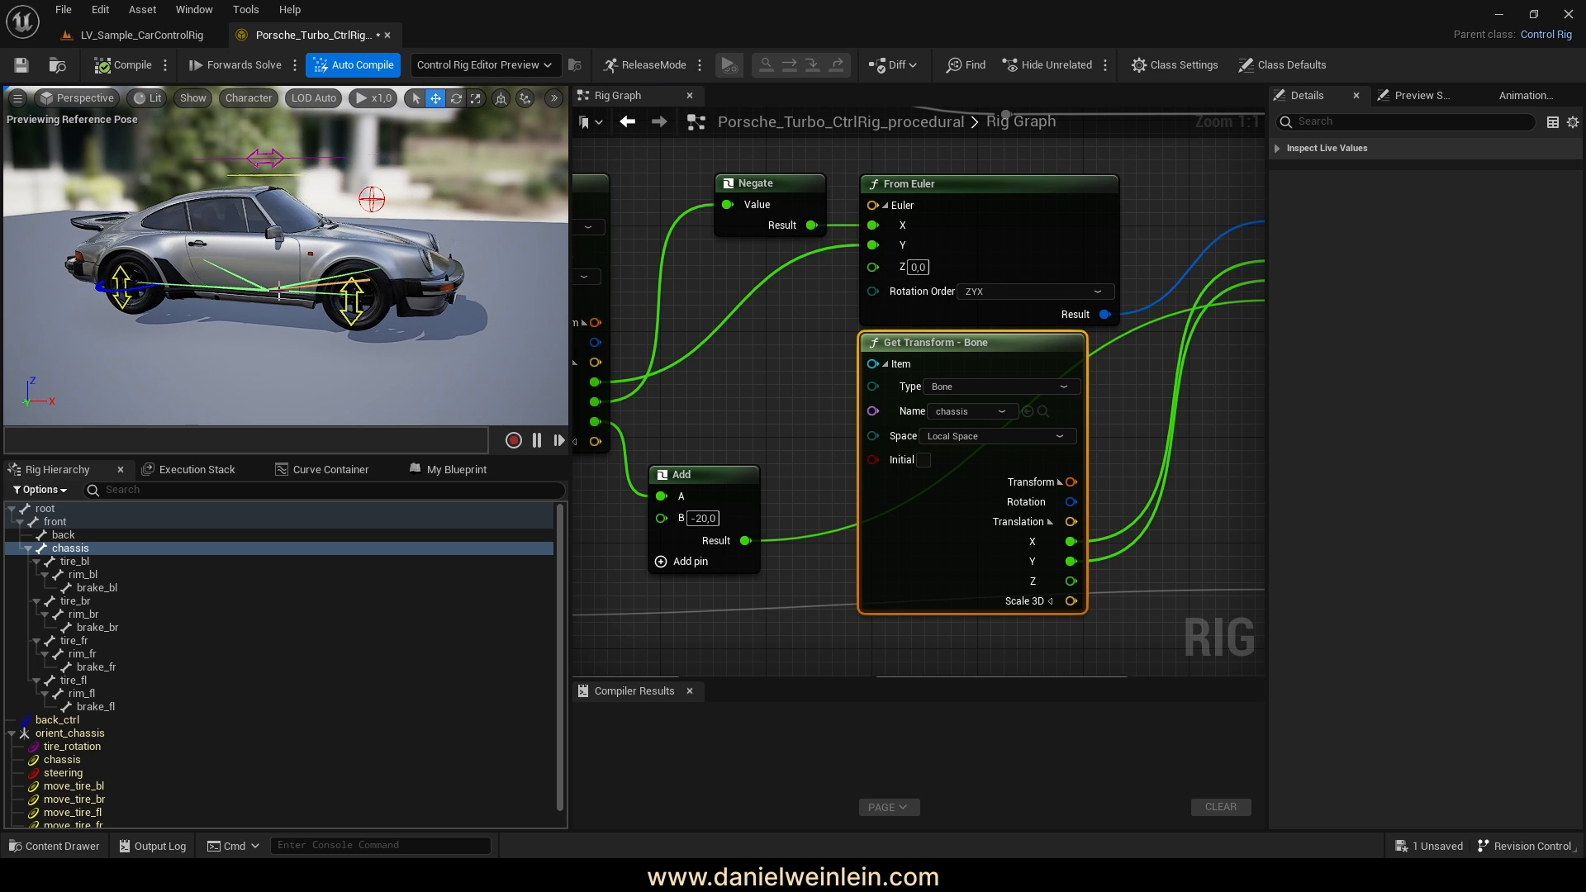
Select the chassis control and raise it to confirm the car body lifts
right_drag(203, 207, 107, 277)
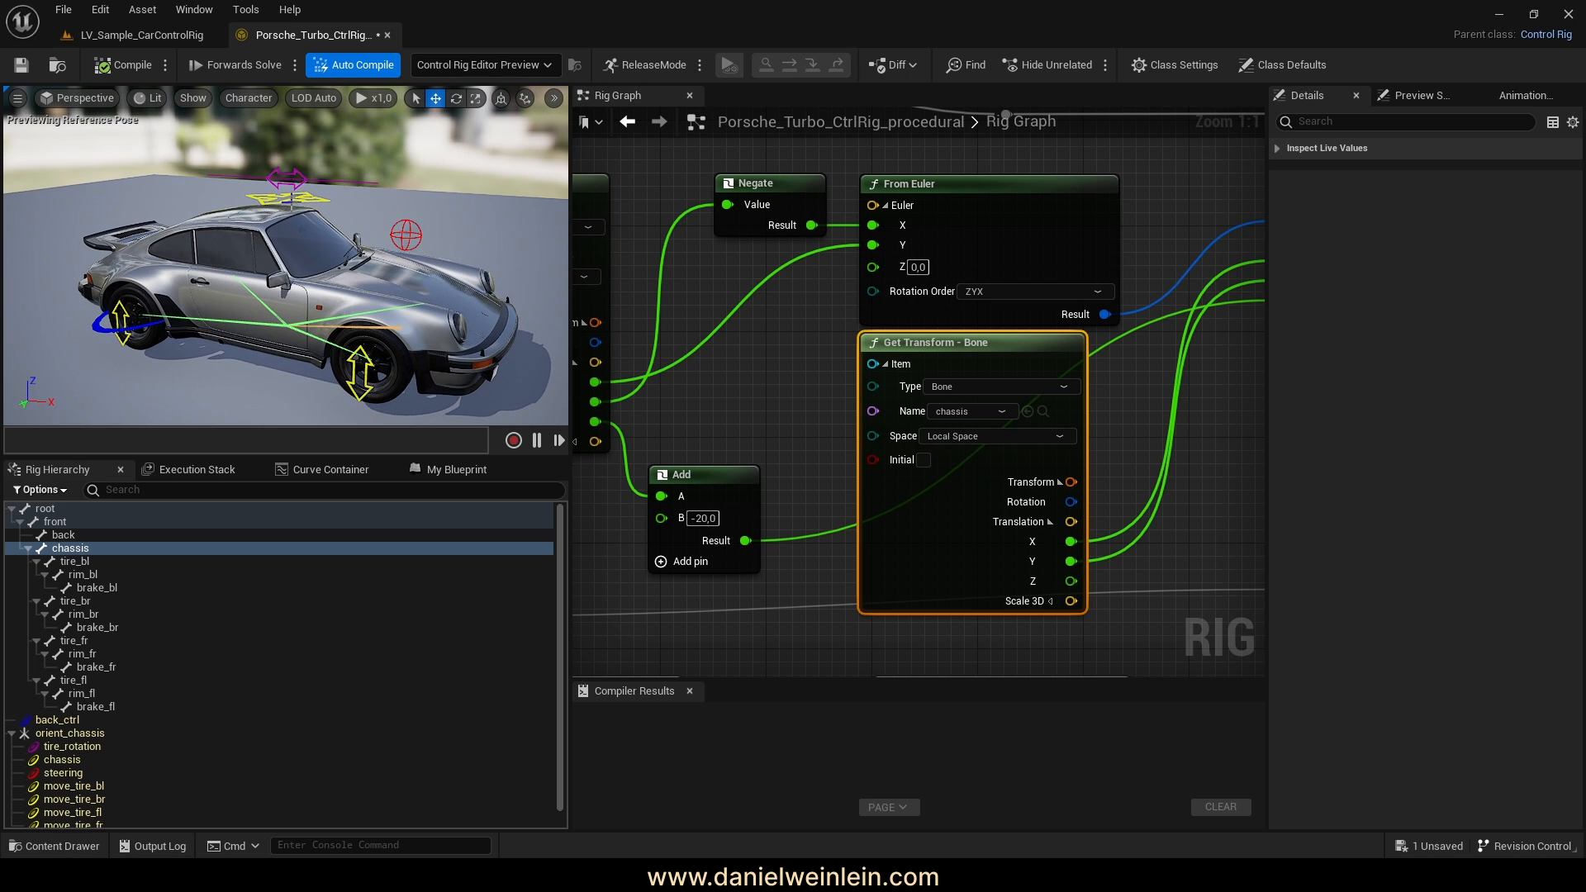
click(264, 199)
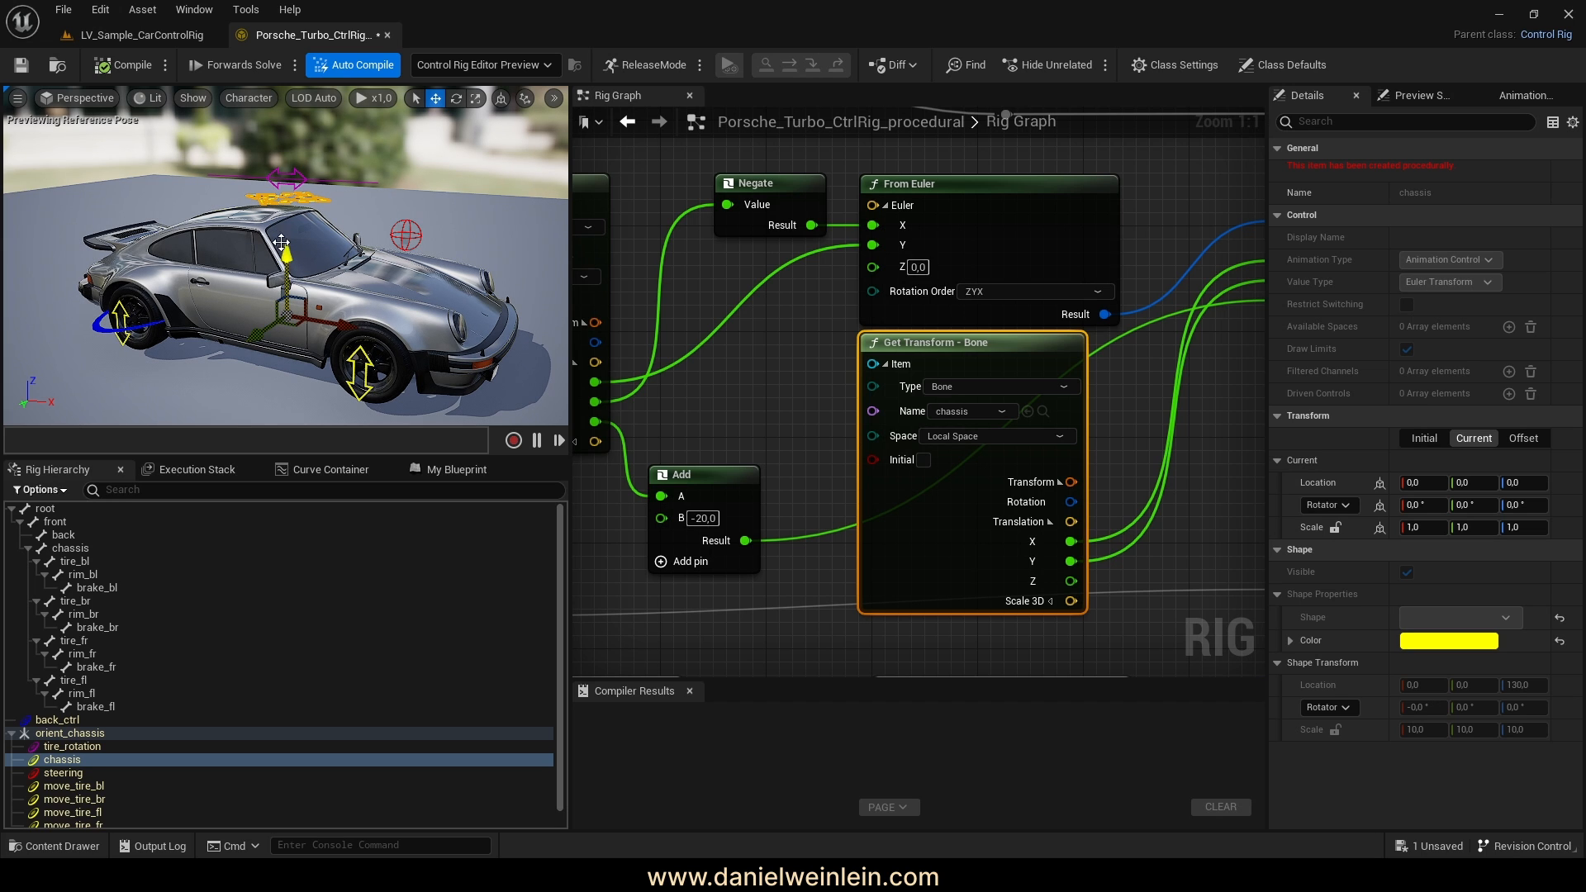
drag(284, 264, 284, 225)
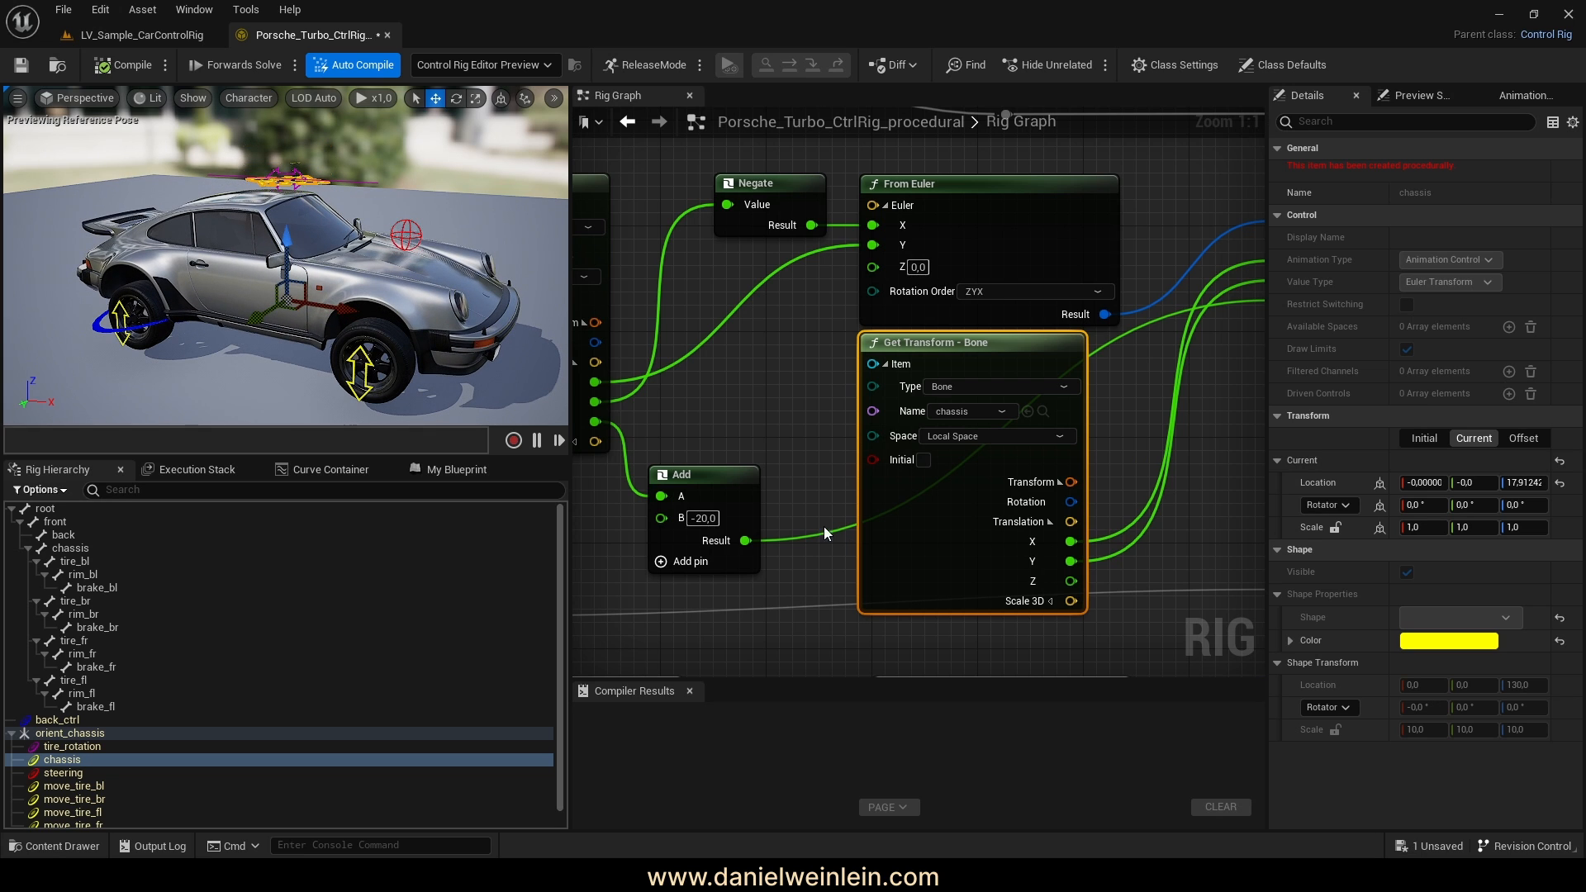
mouse_move(722, 481)
mouse_down()
mouse_move(738, 482)
mouse_move(728, 464)
mouse_up()
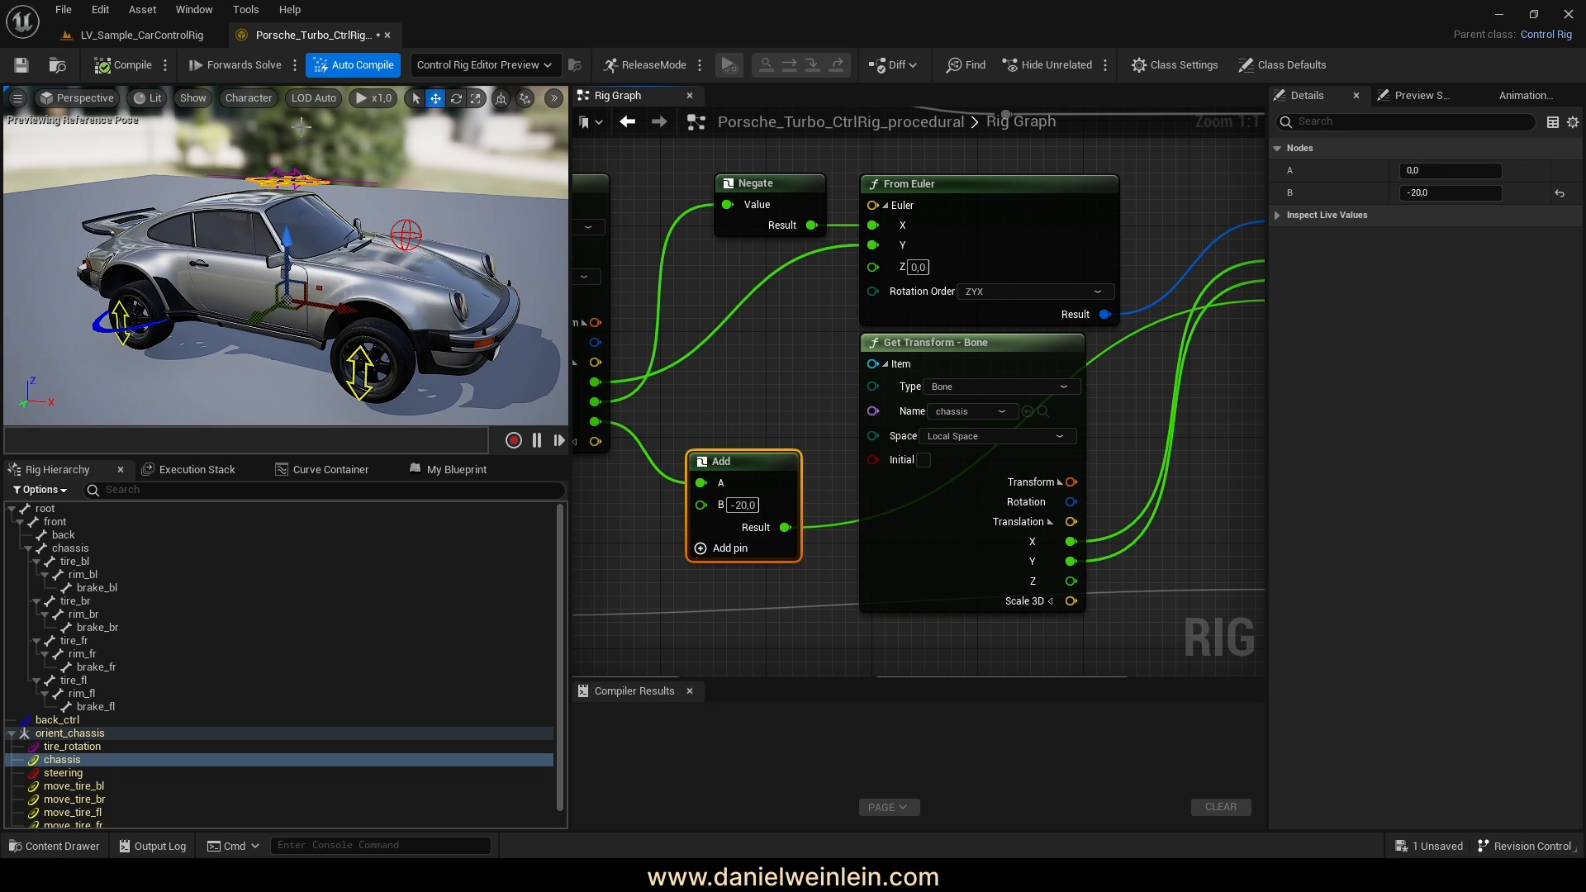
Compile the rig and move the Add node beside the Set Rotation node
click(120, 65)
right_drag(795, 429, 660, 388)
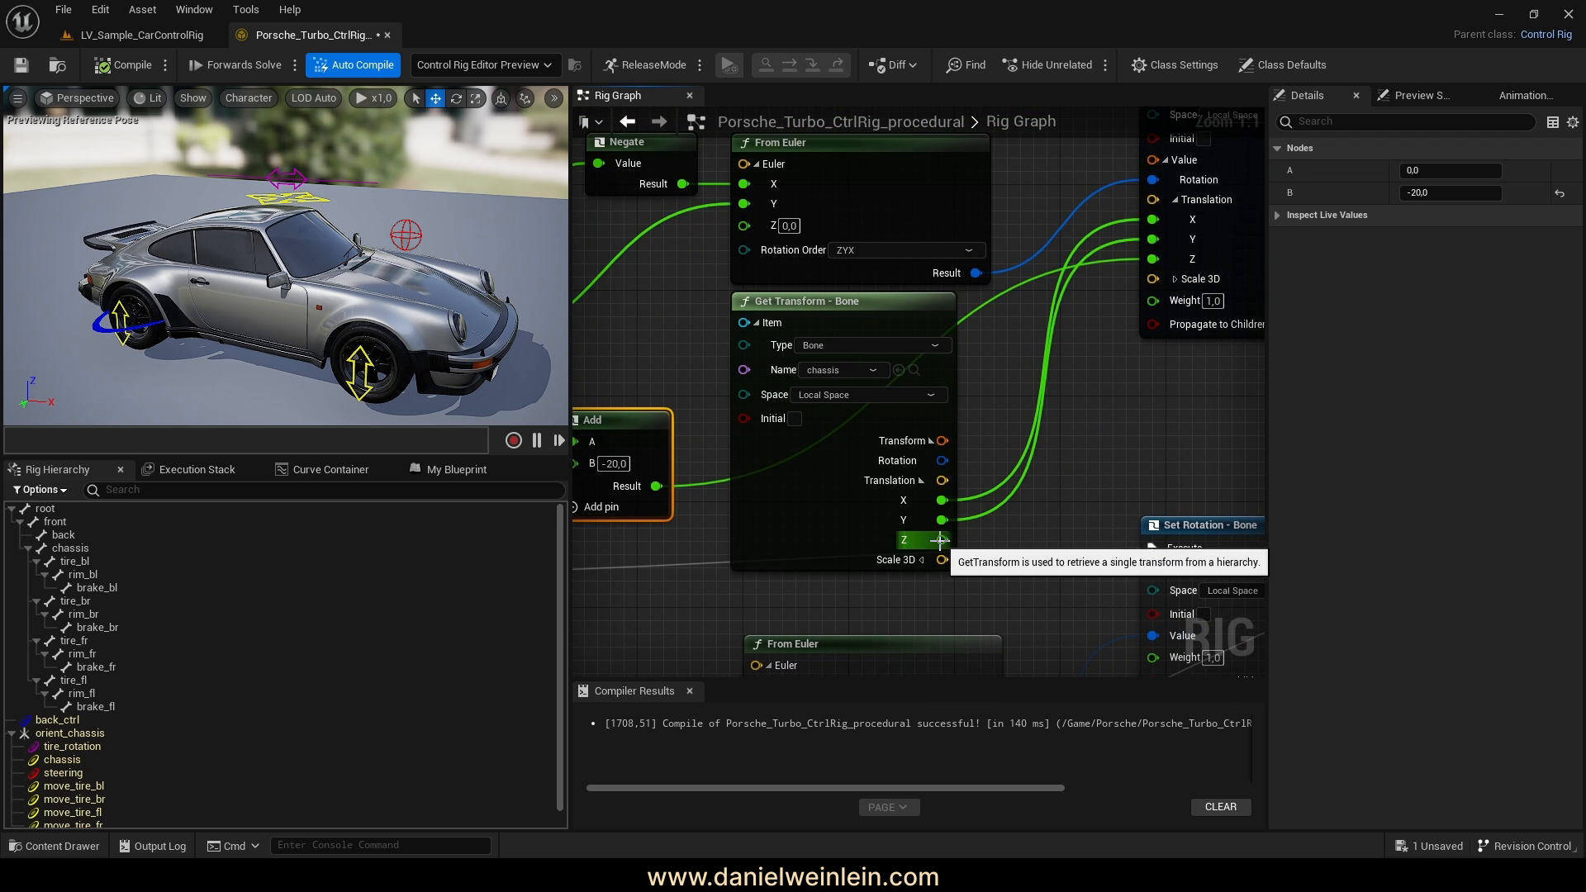
scroll(946, 512, down, 2)
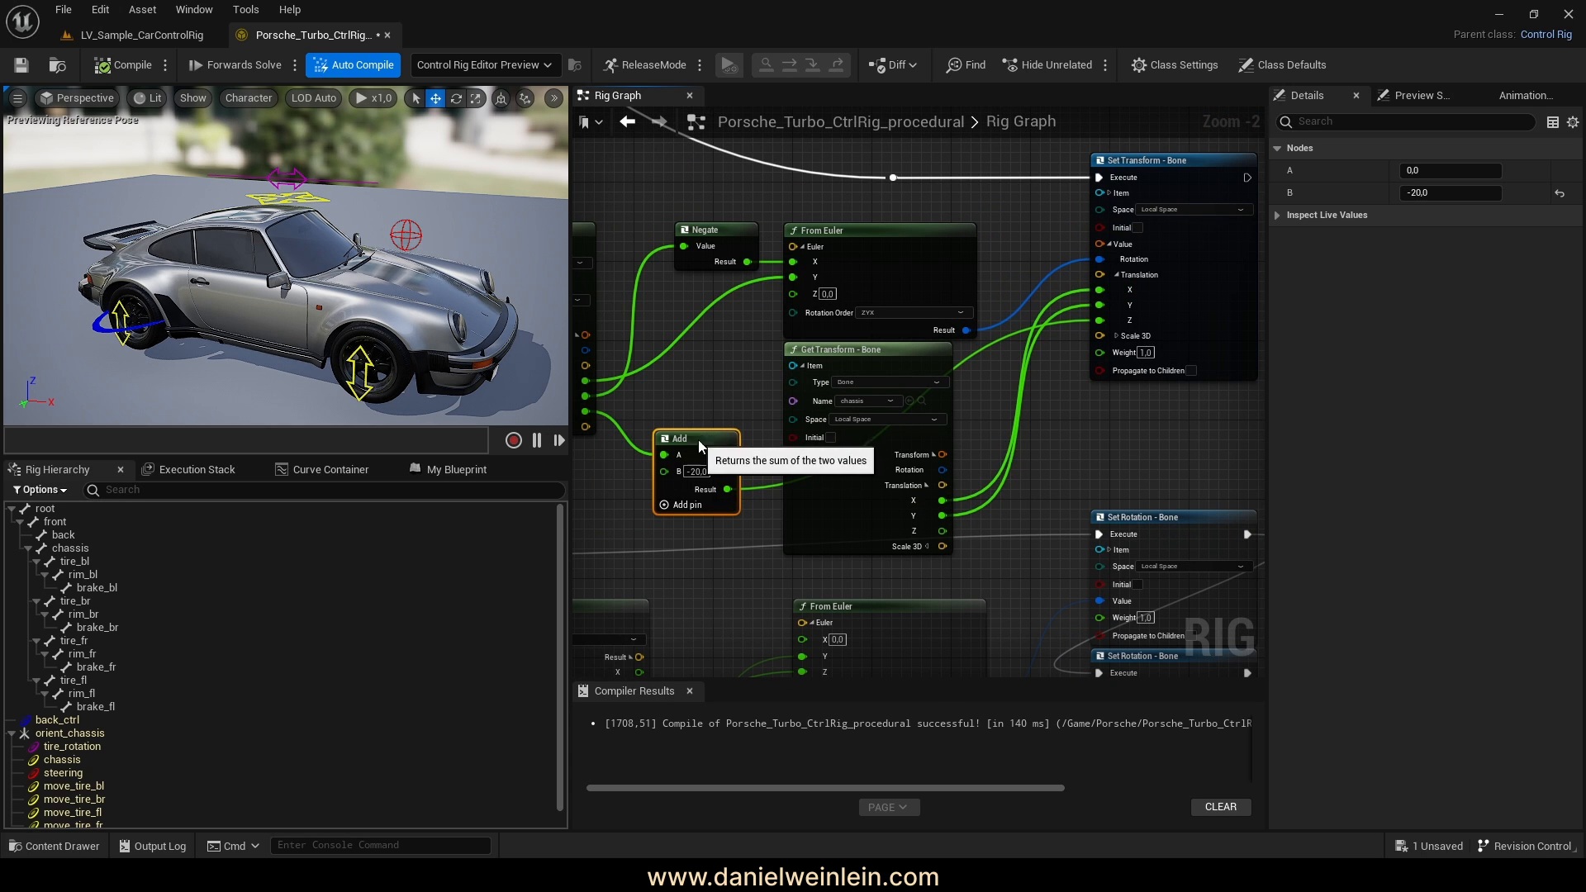
drag(701, 446, 1076, 447)
scroll(1016, 522, up, 2)
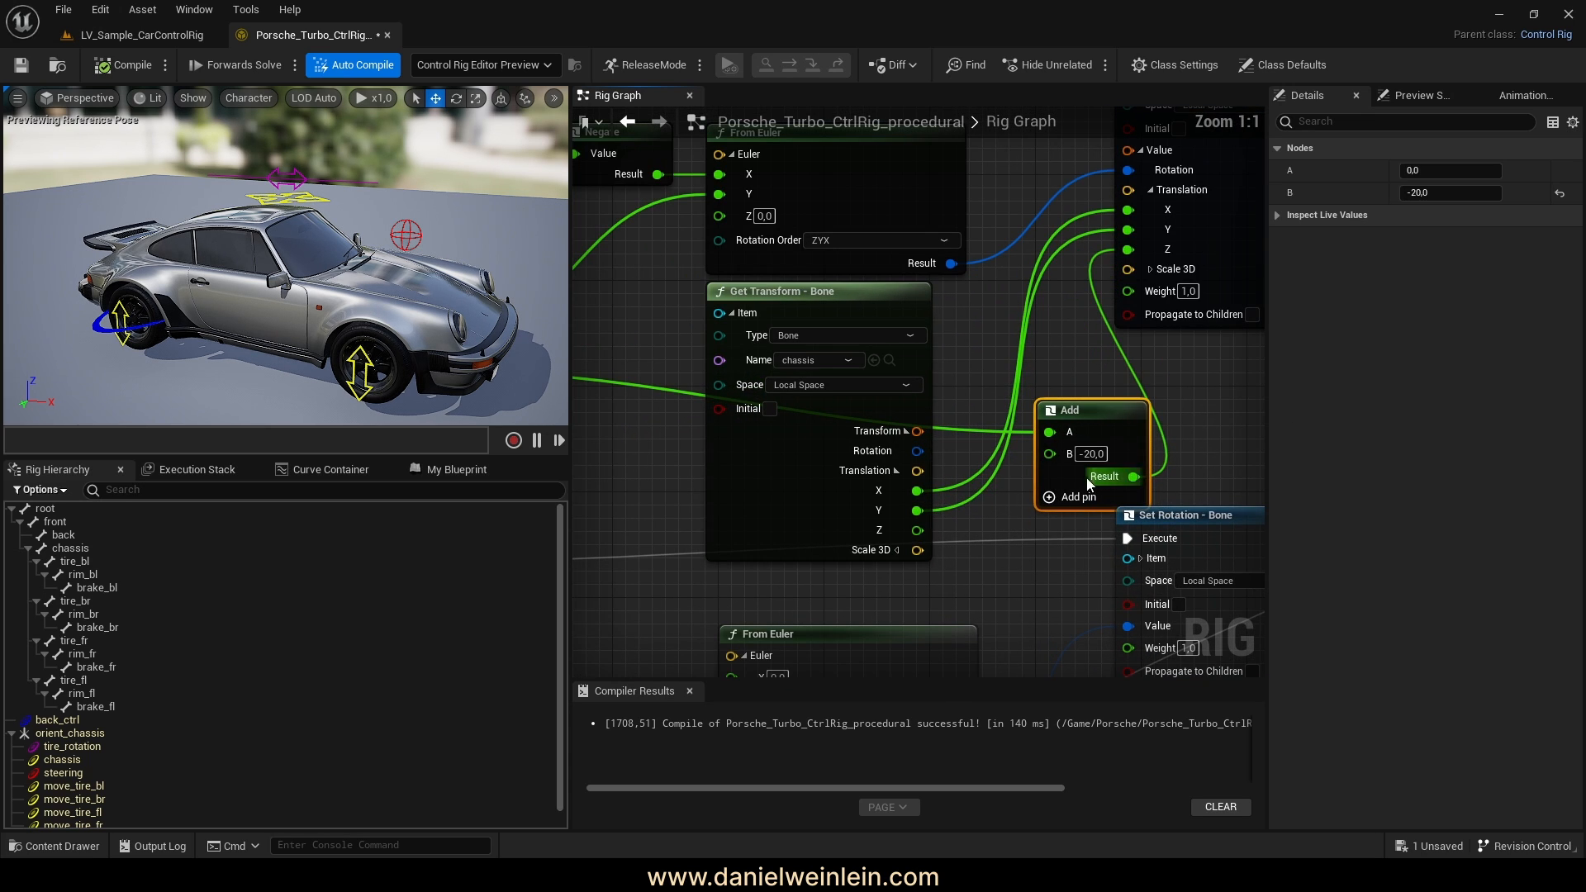
right_drag(945, 469, 1024, 470)
drag(1148, 410, 1122, 422)
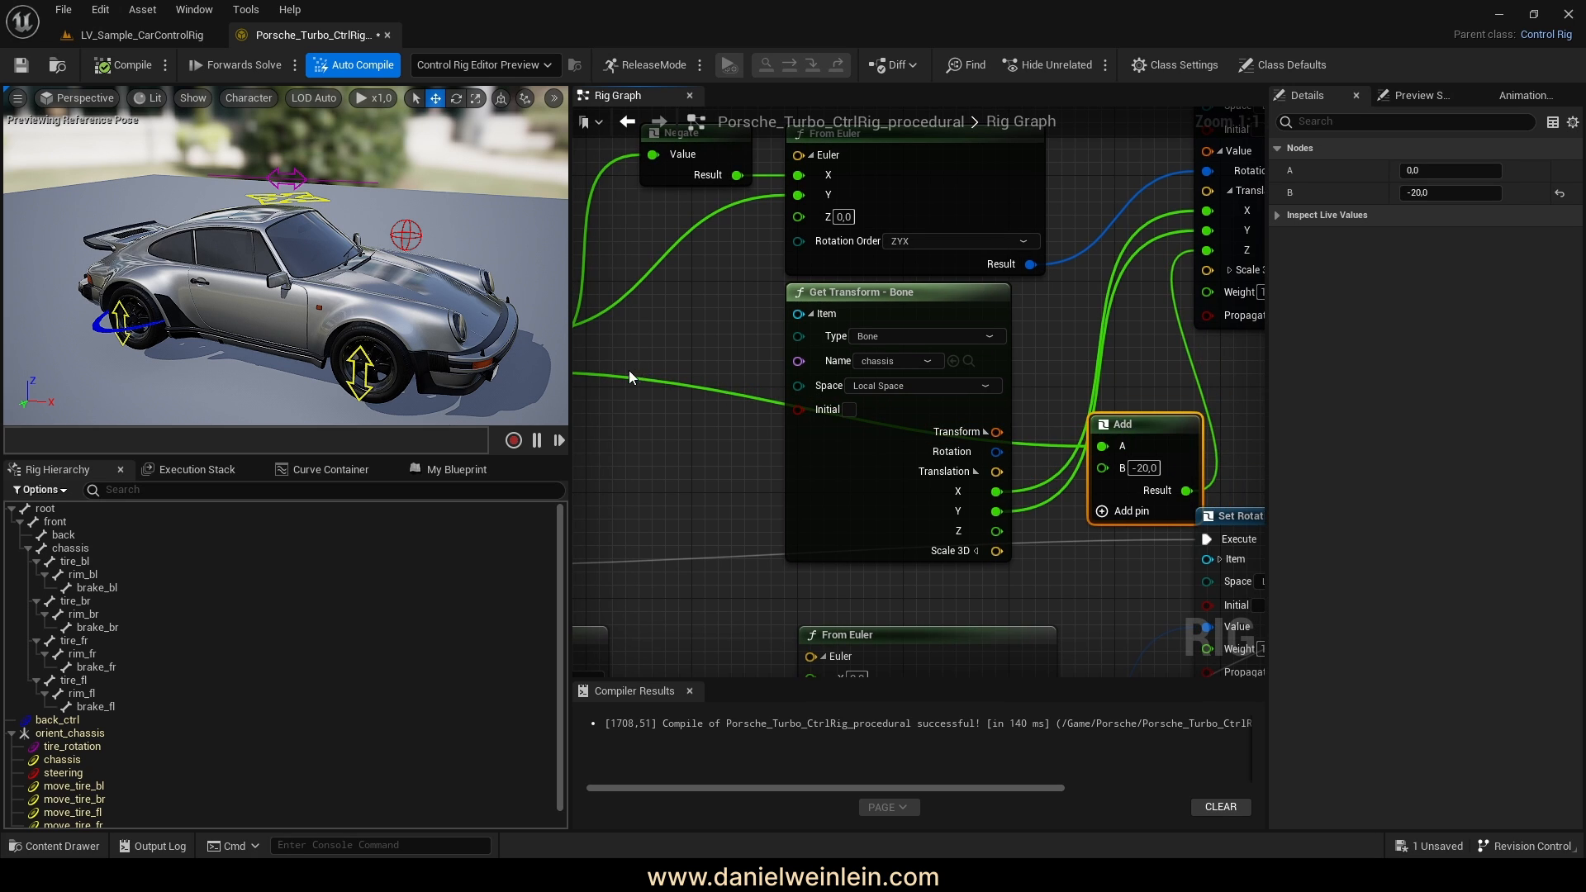
right_drag(629, 371, 855, 378)
right_drag(890, 431, 585, 414)
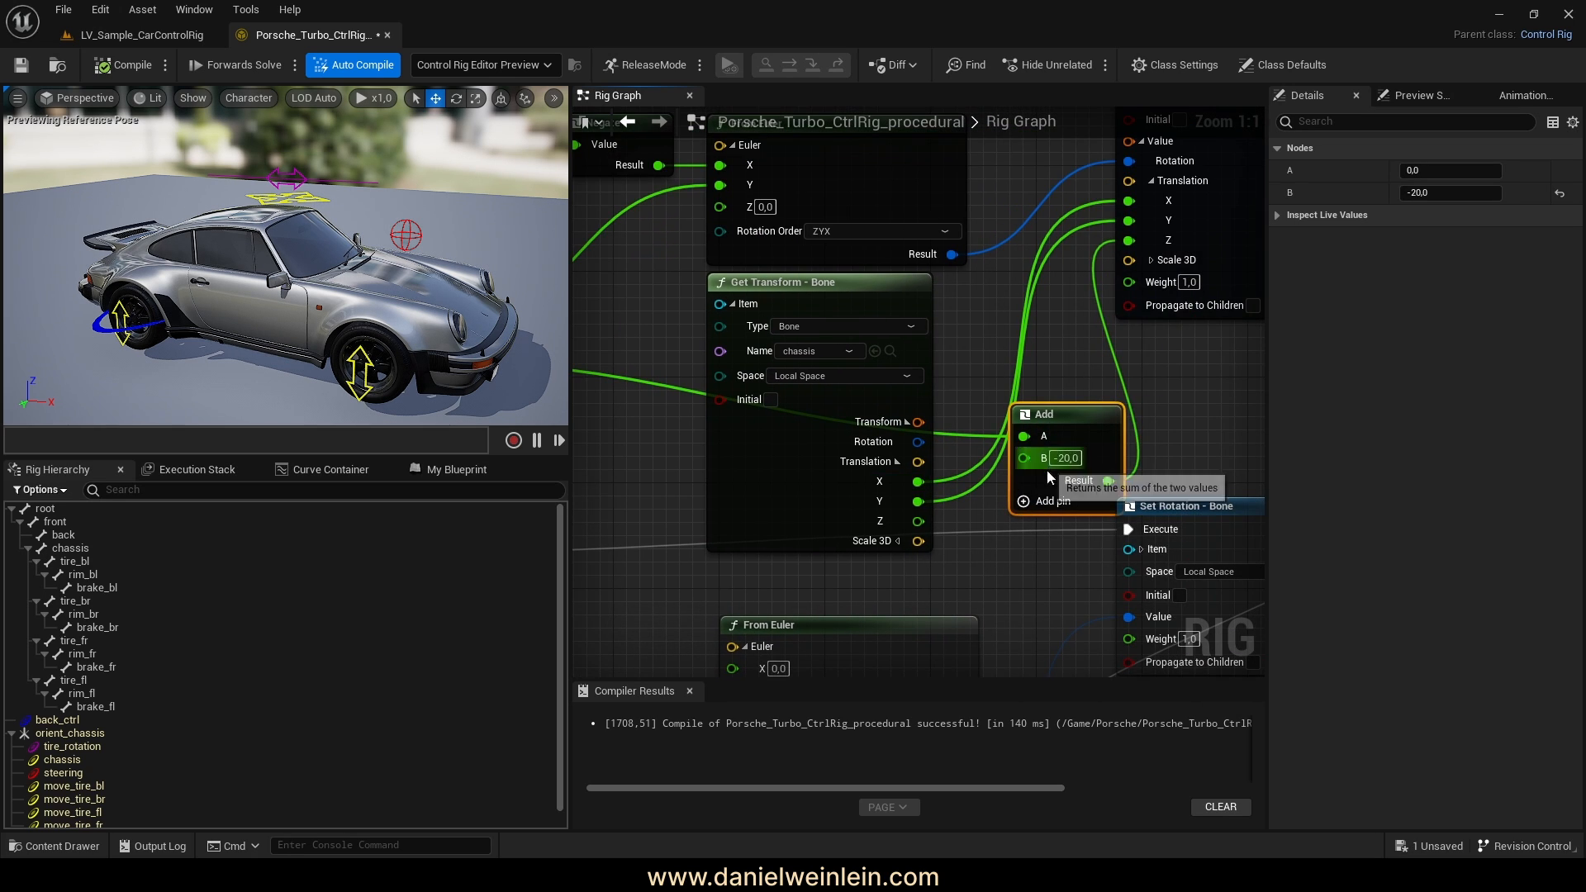
Connect the chassis Z translation to the Add node's B input and place it beside Get Transform
drag(918, 521, 1024, 458)
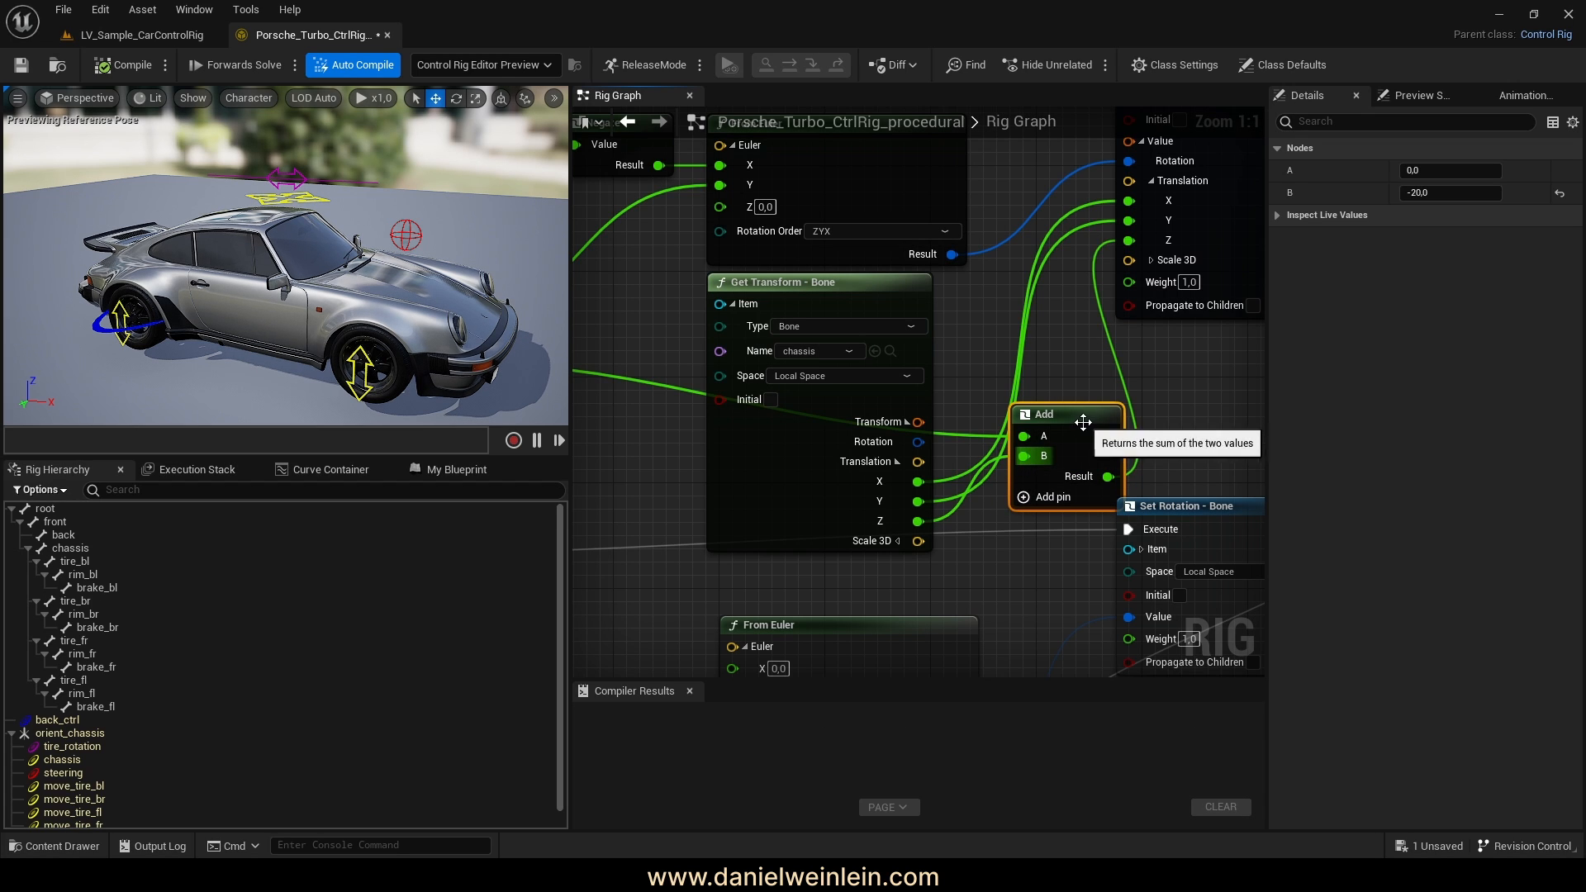
right_drag(1188, 395, 1140, 407)
drag(1008, 426, 973, 349)
right_drag(999, 416, 1118, 423)
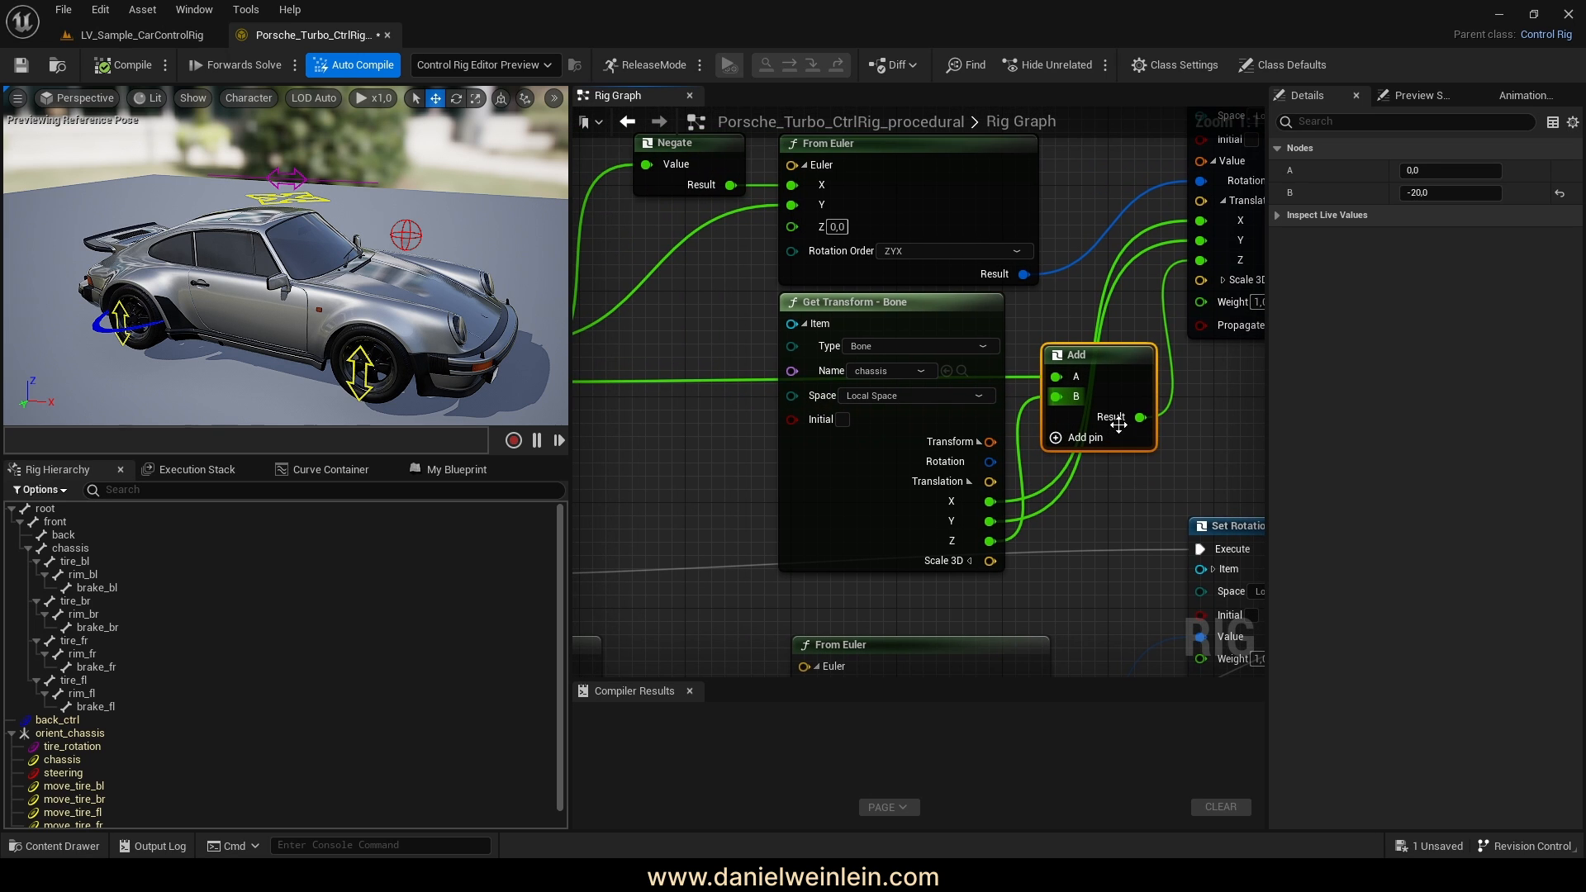
click(803, 324)
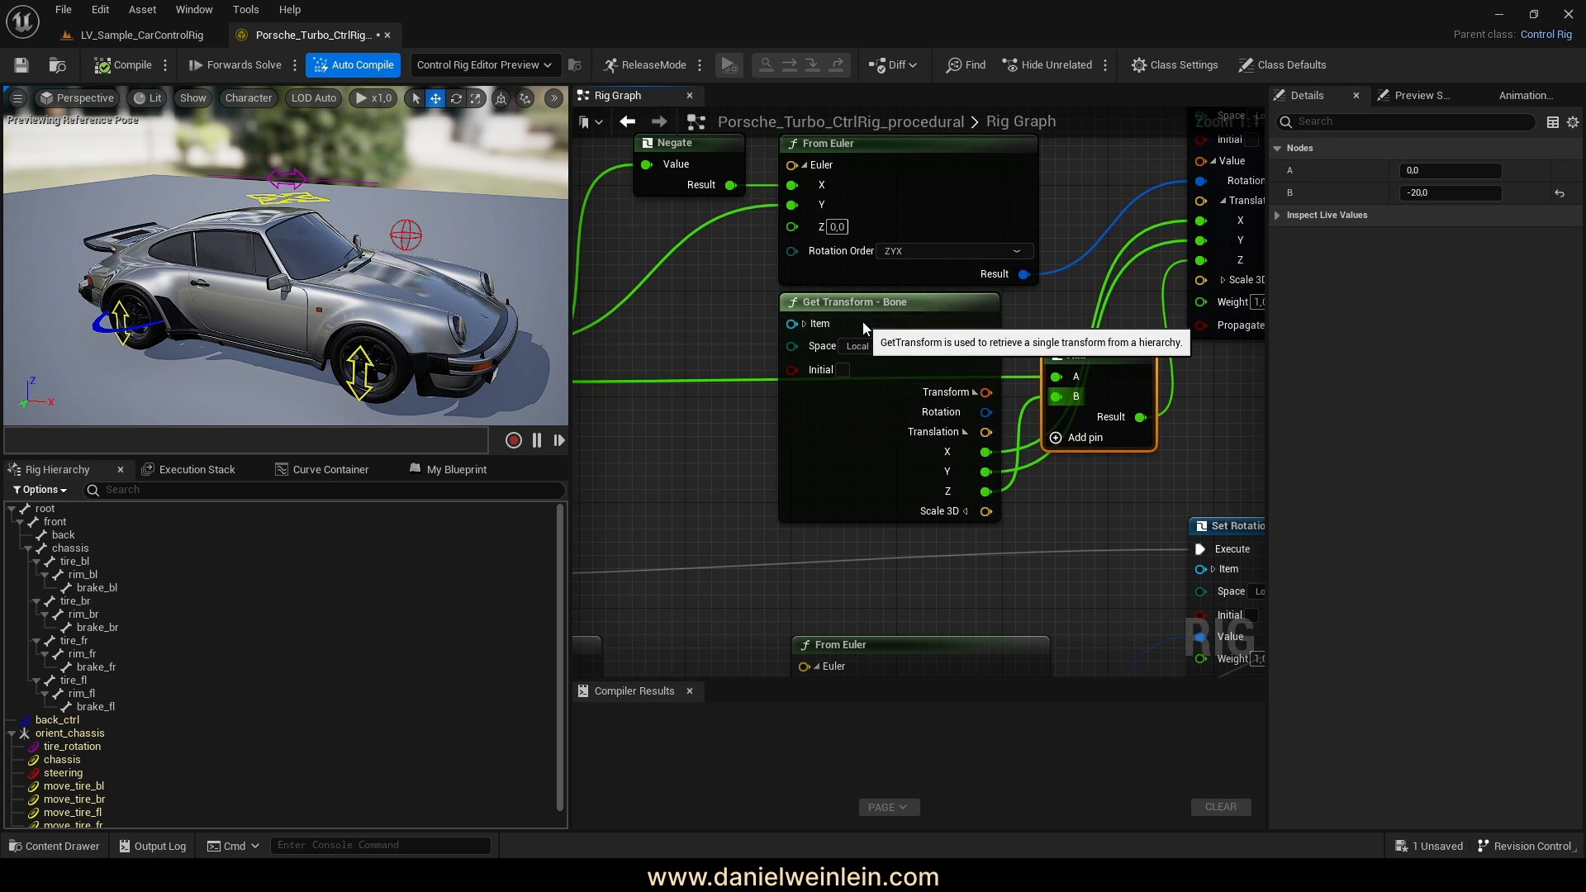
click(863, 312)
drag(1100, 356, 1130, 427)
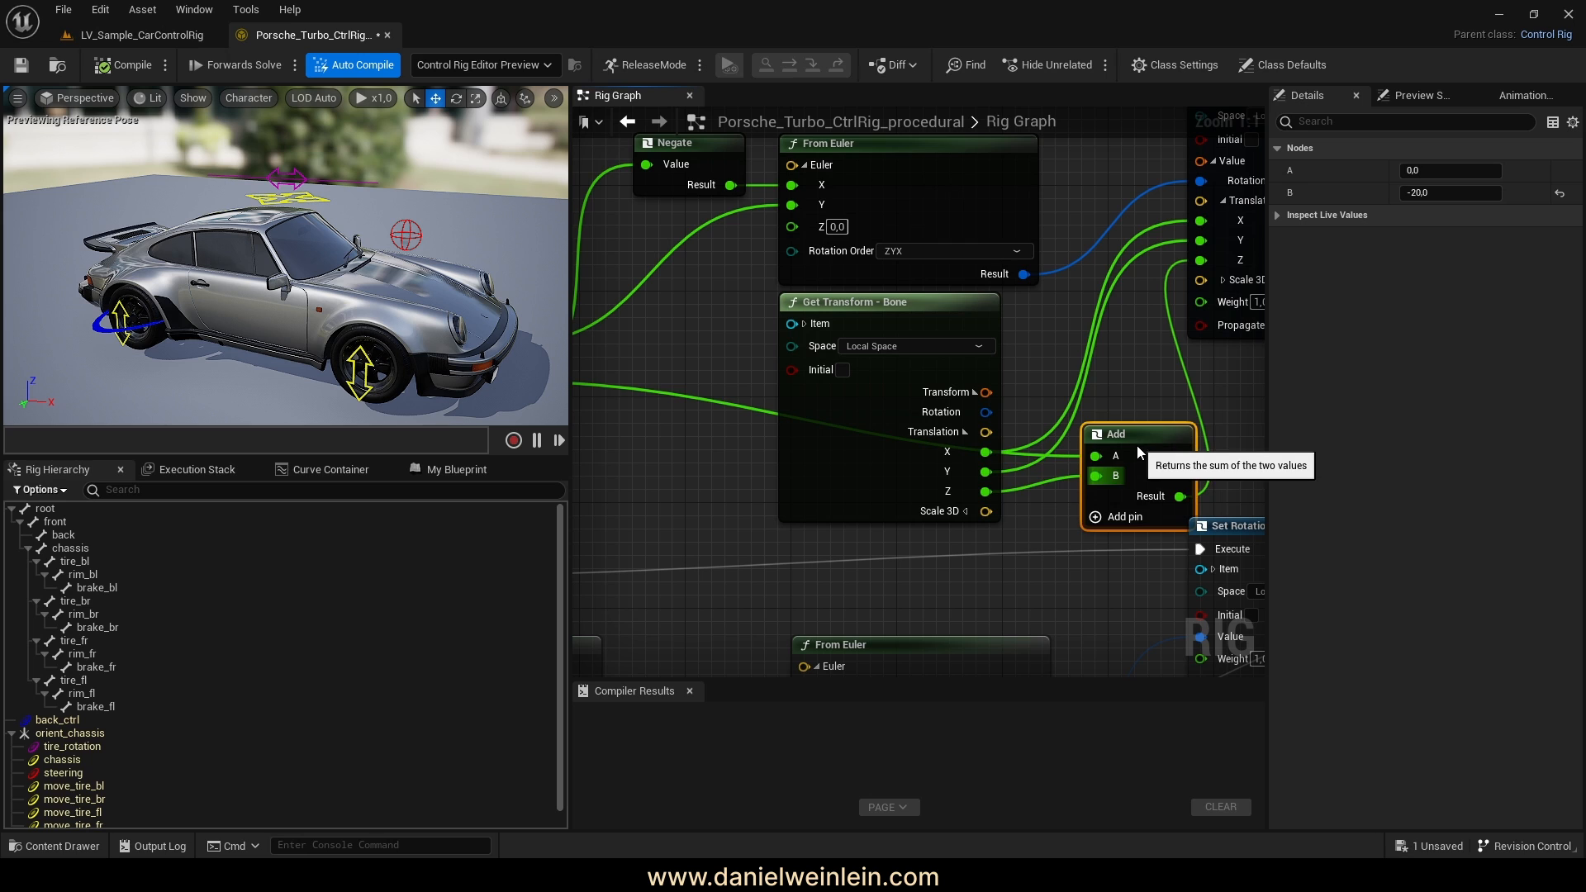
Tidy the incoming green wire with two reroute points
right_drag(1137, 451, 935, 411)
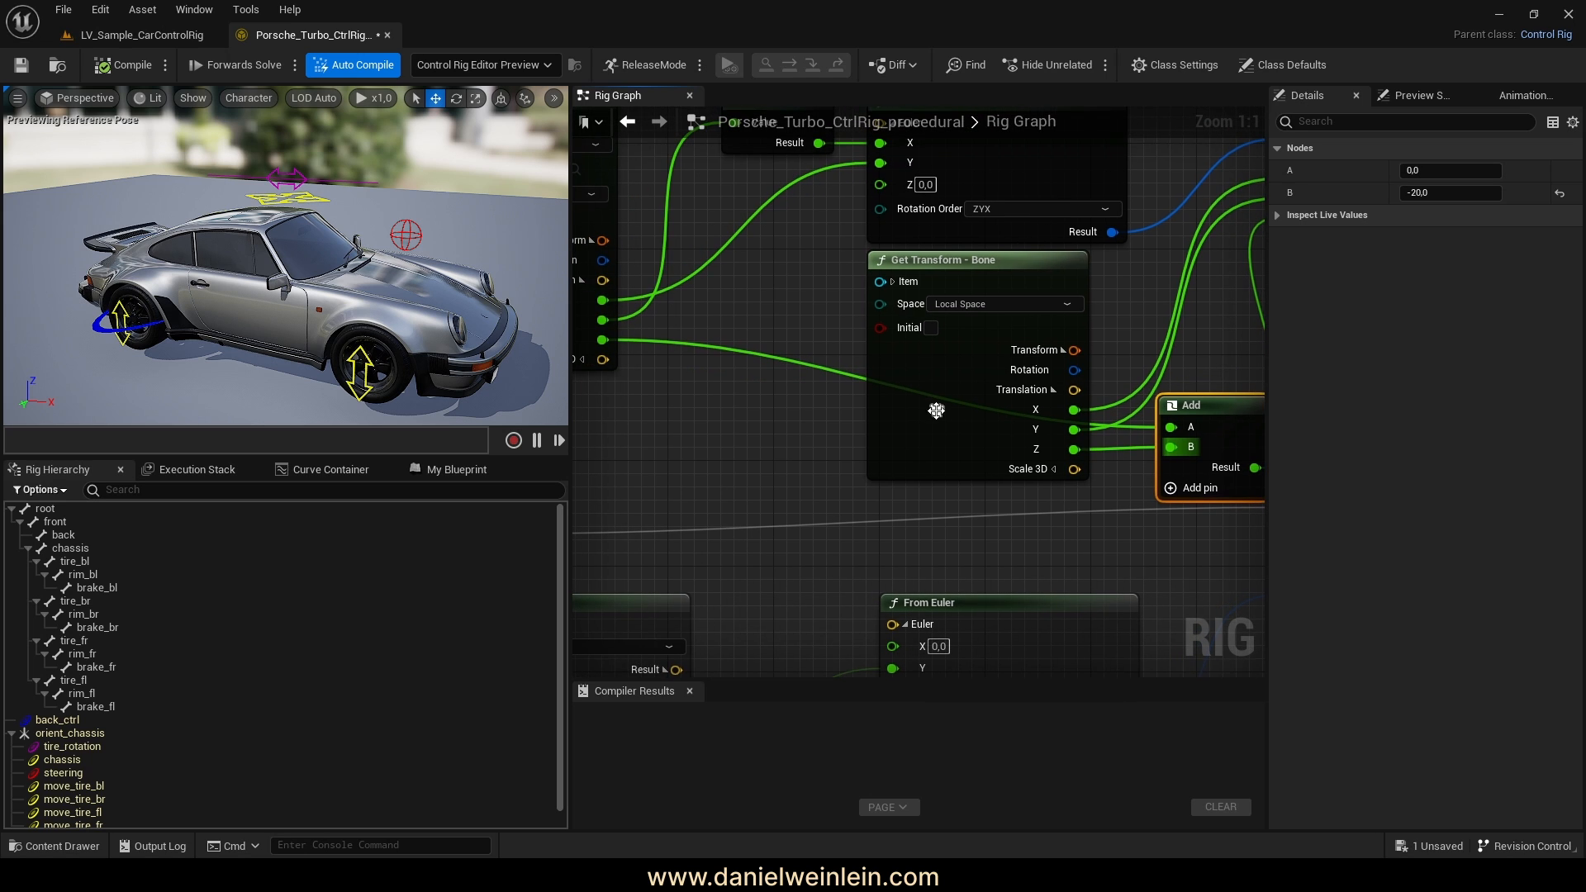
double_click(826, 373)
click(829, 374)
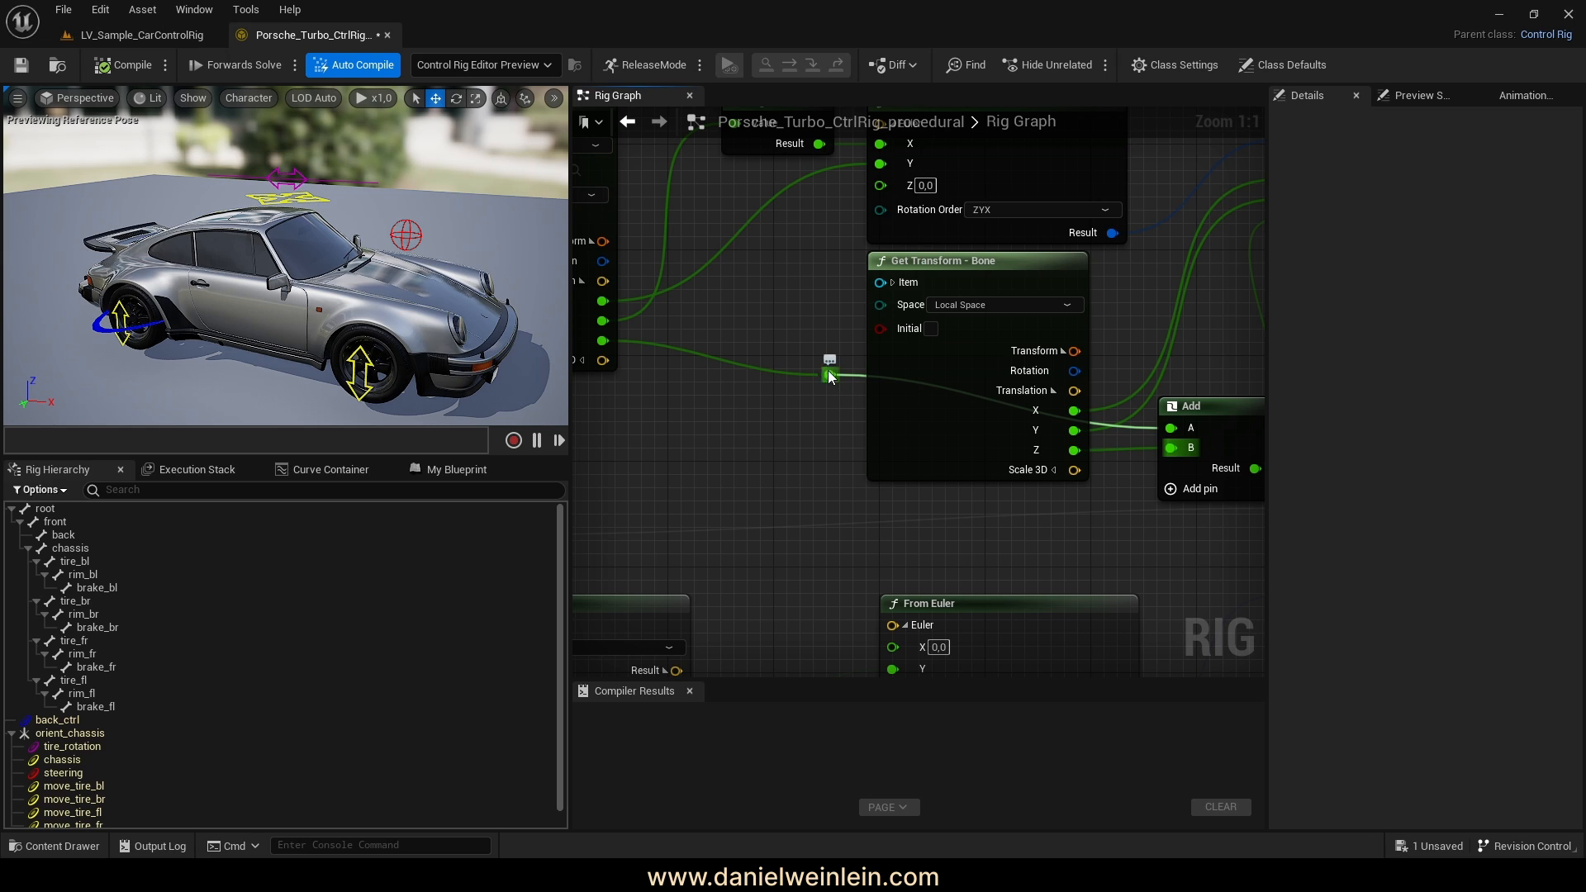
click(806, 378)
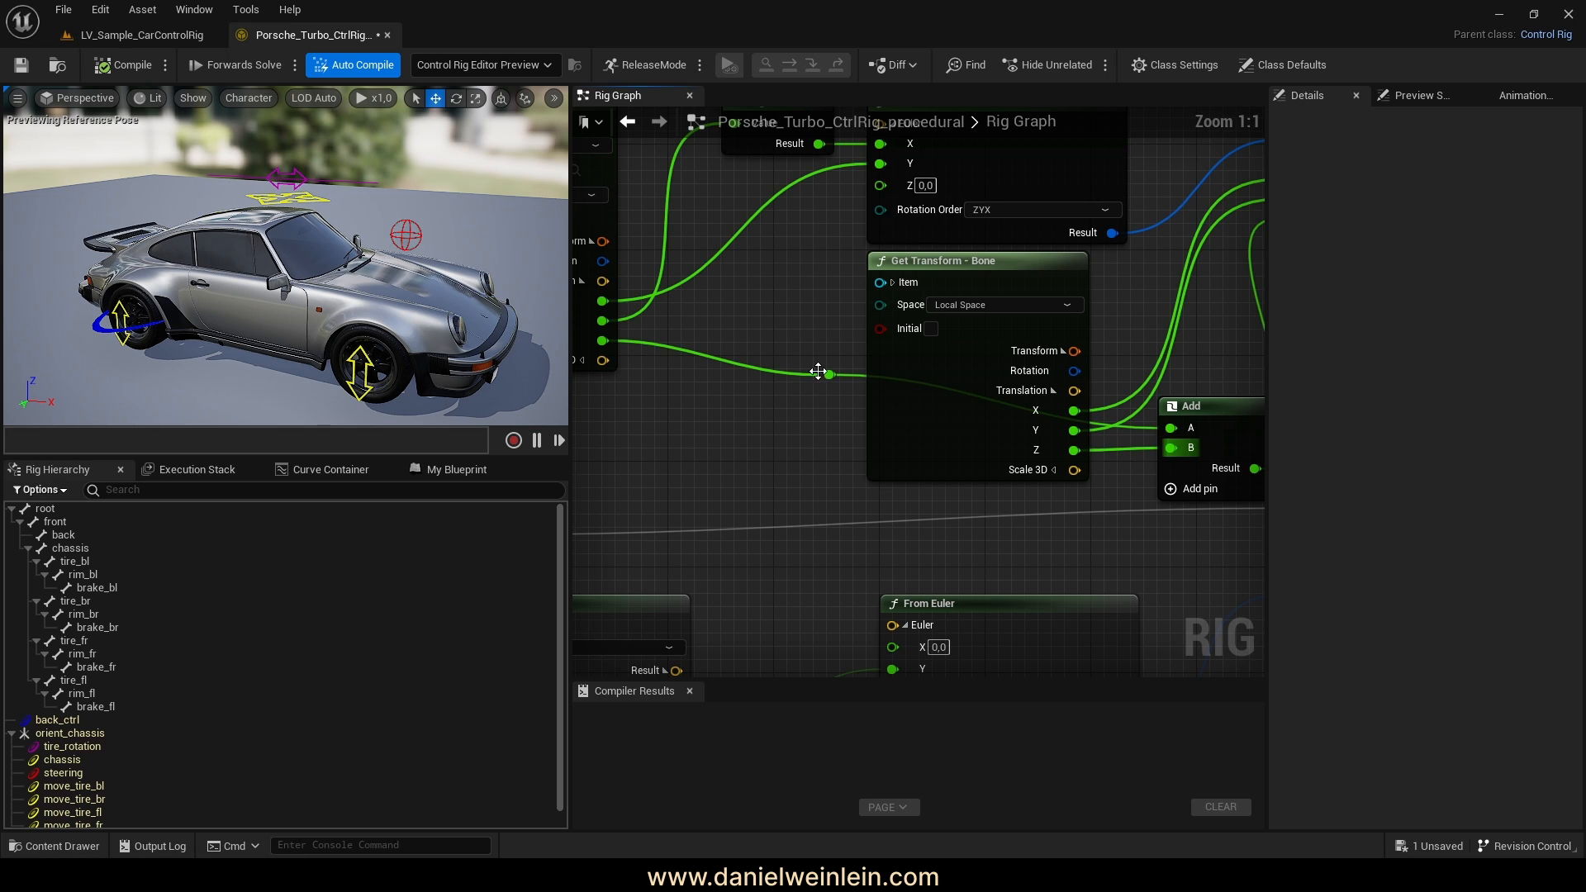
drag(819, 368, 787, 469)
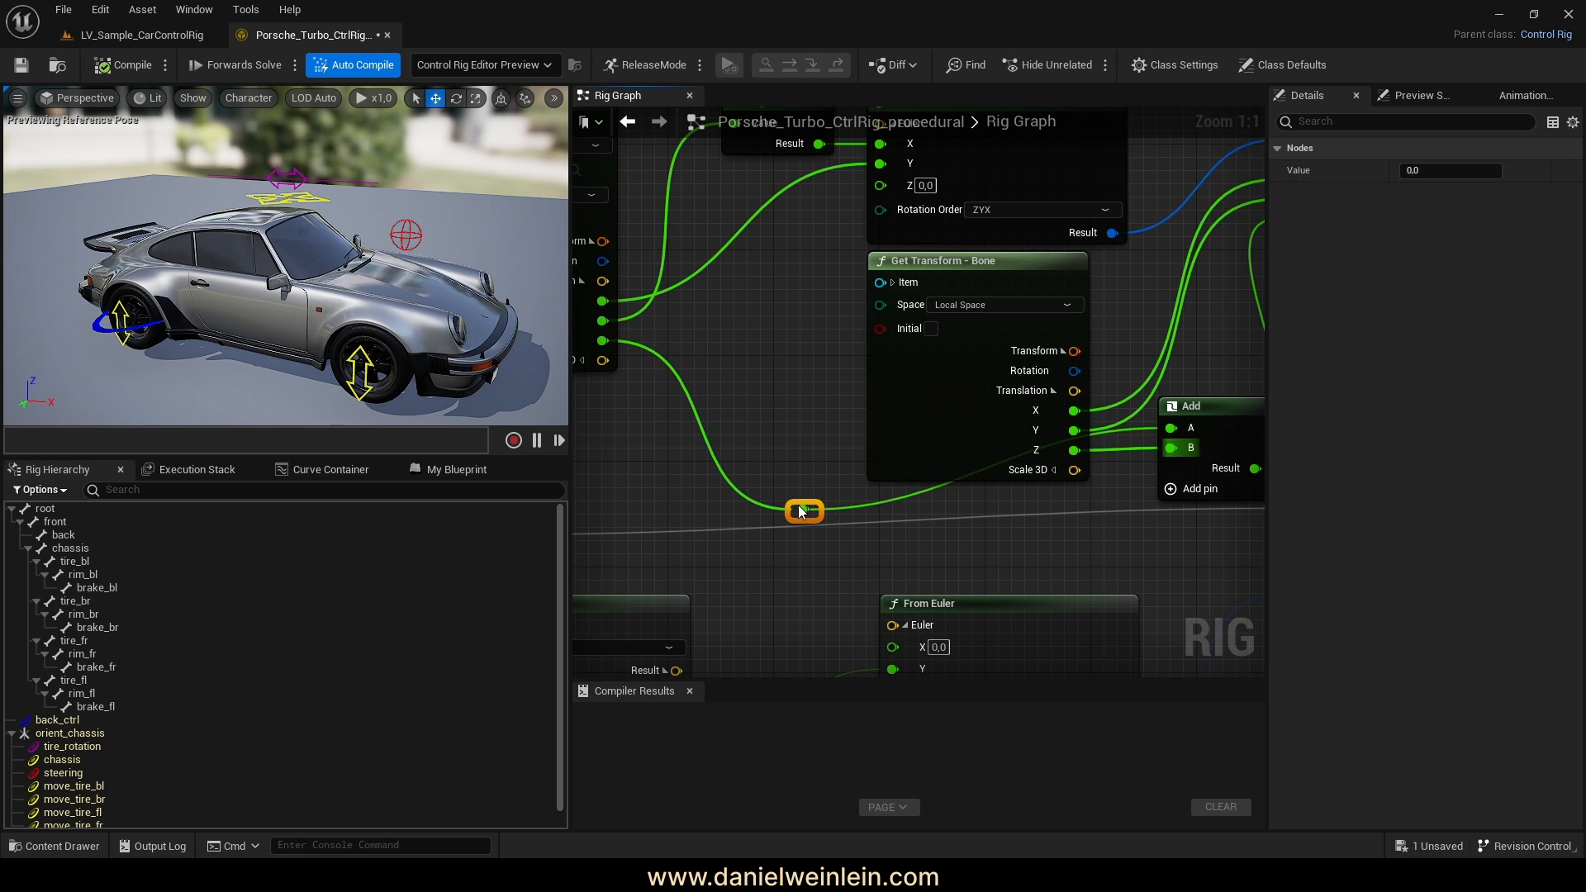
right_drag(1125, 518, 1013, 515)
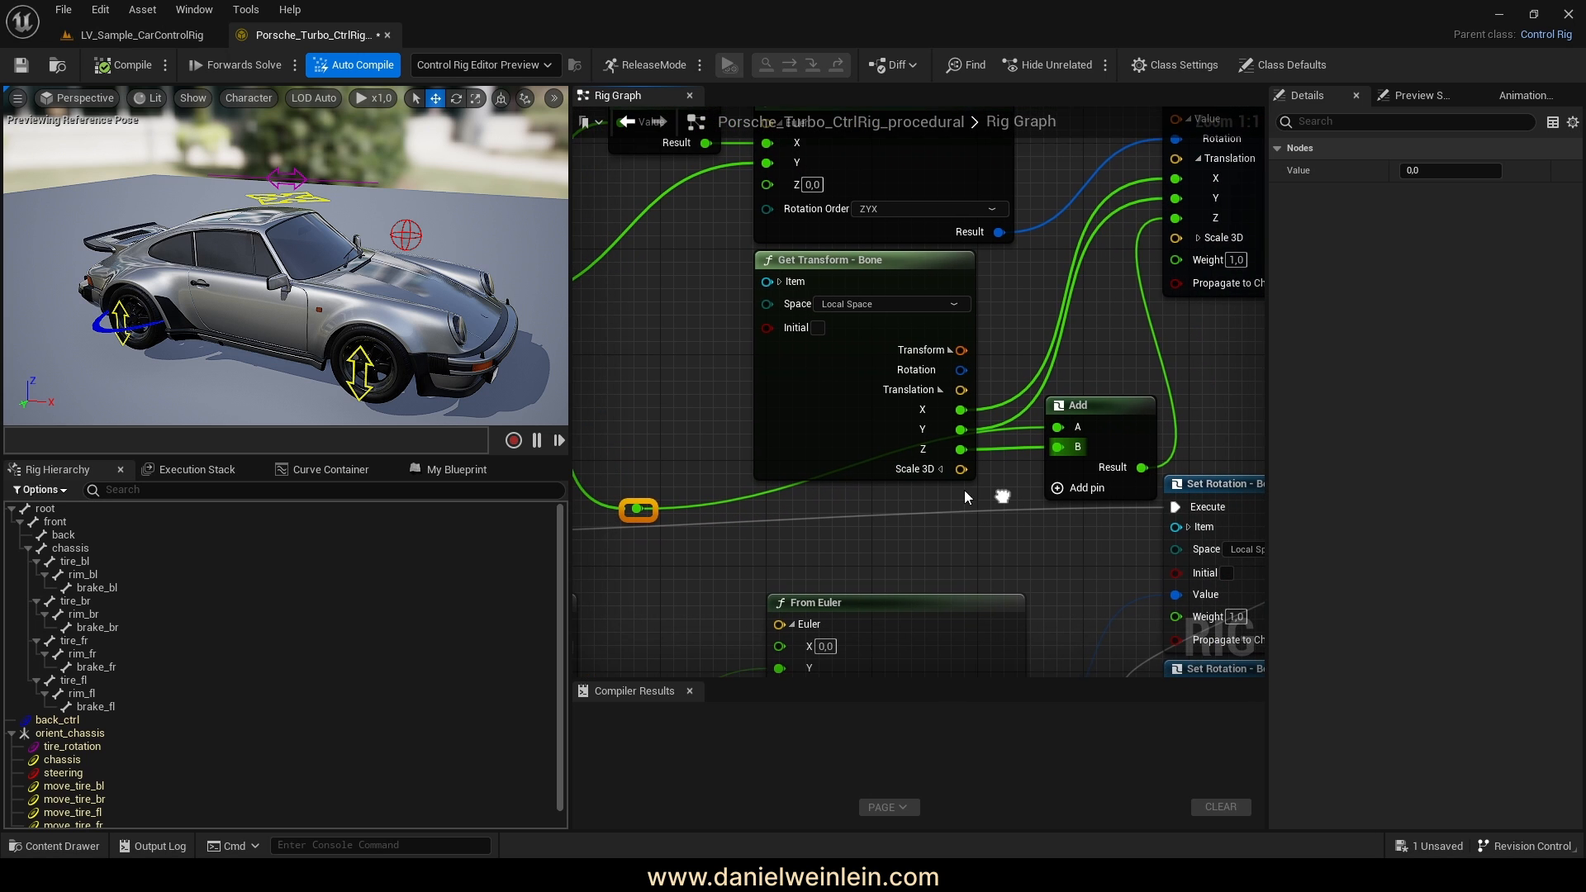
double_click(768, 490)
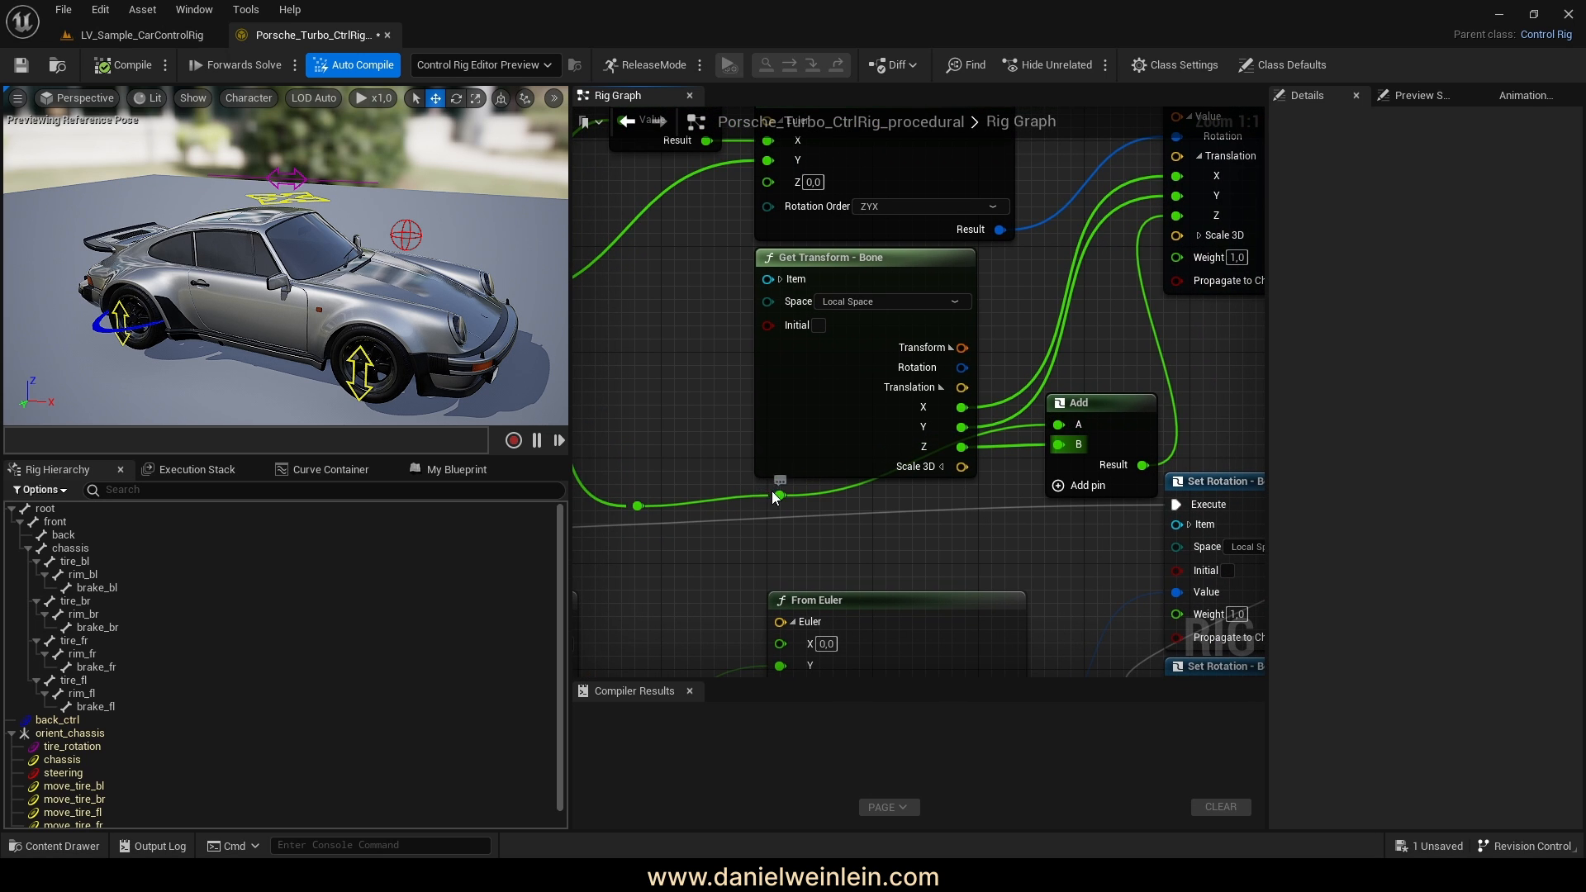
drag(776, 493, 1013, 496)
scroll(997, 509, down, 4)
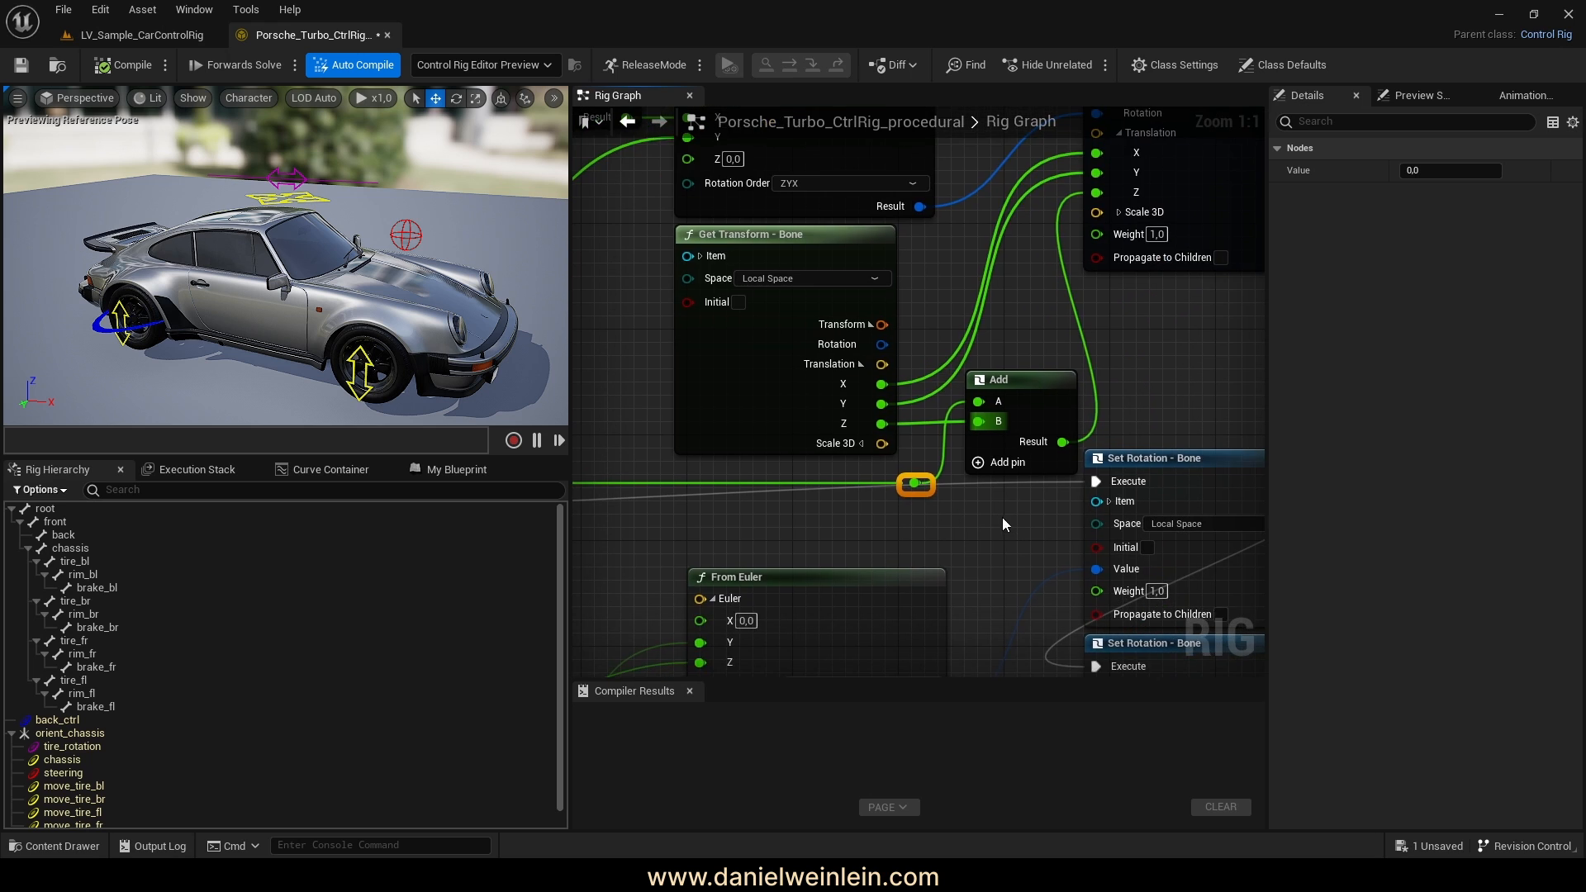
drag(1220, 537, 694, 347)
drag(1029, 589, 793, 575)
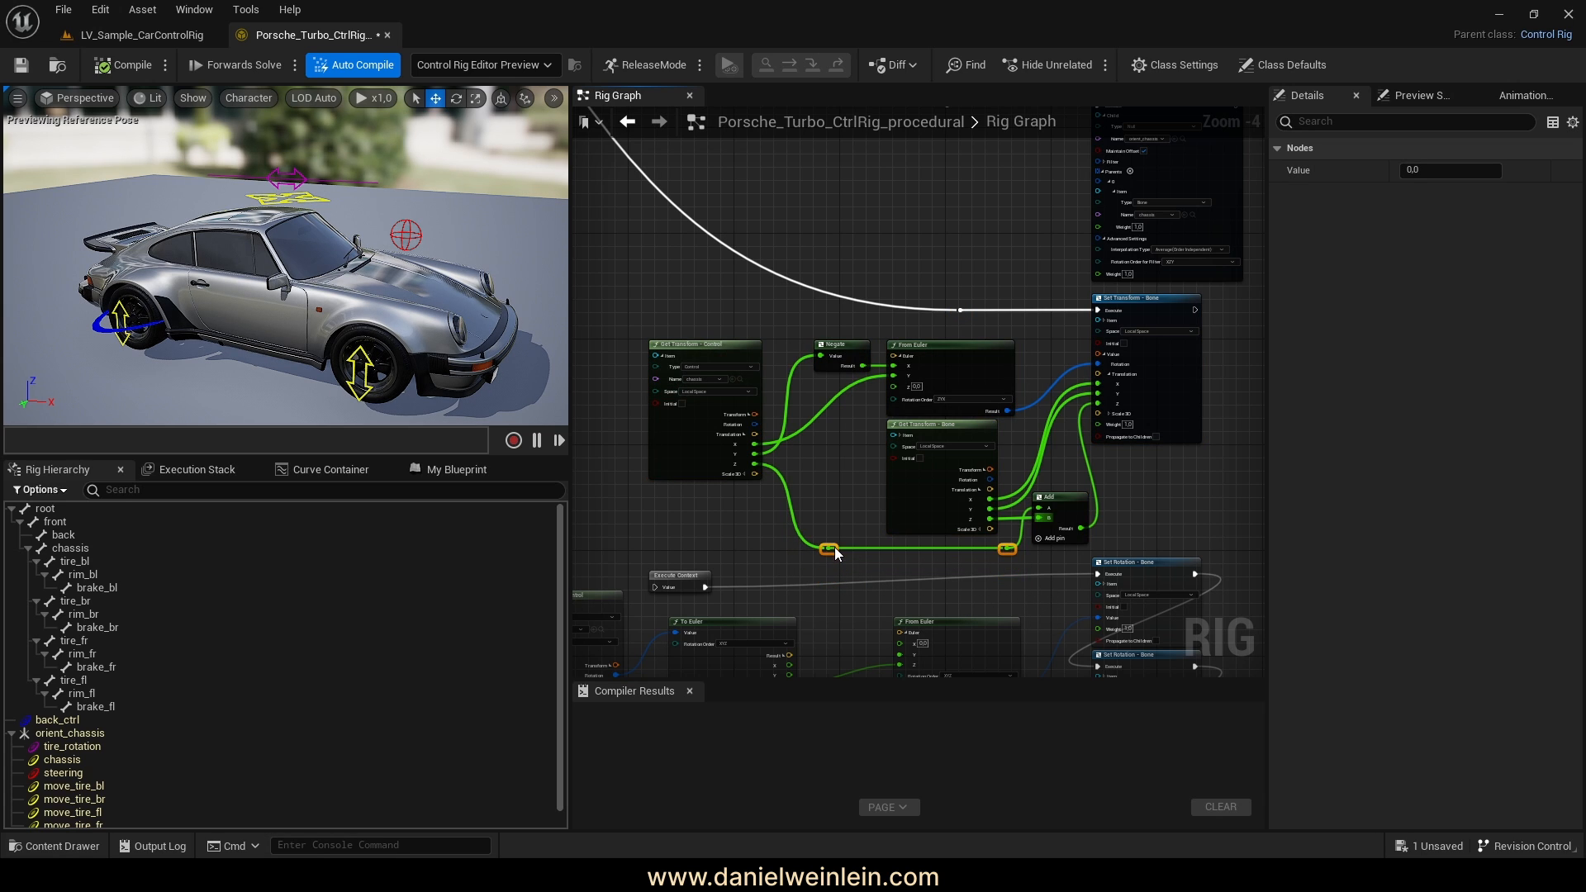
click(1189, 512)
right_drag(1189, 512, 1141, 480)
Test the rig by raising, sliding and lowering the chassis control, then recompile
mouse_move(264, 155)
right_down()
mouse_move(302, 162)
mouse_move(248, 162)
mouse_move(289, 165)
mouse_move(264, 156)
right_up()
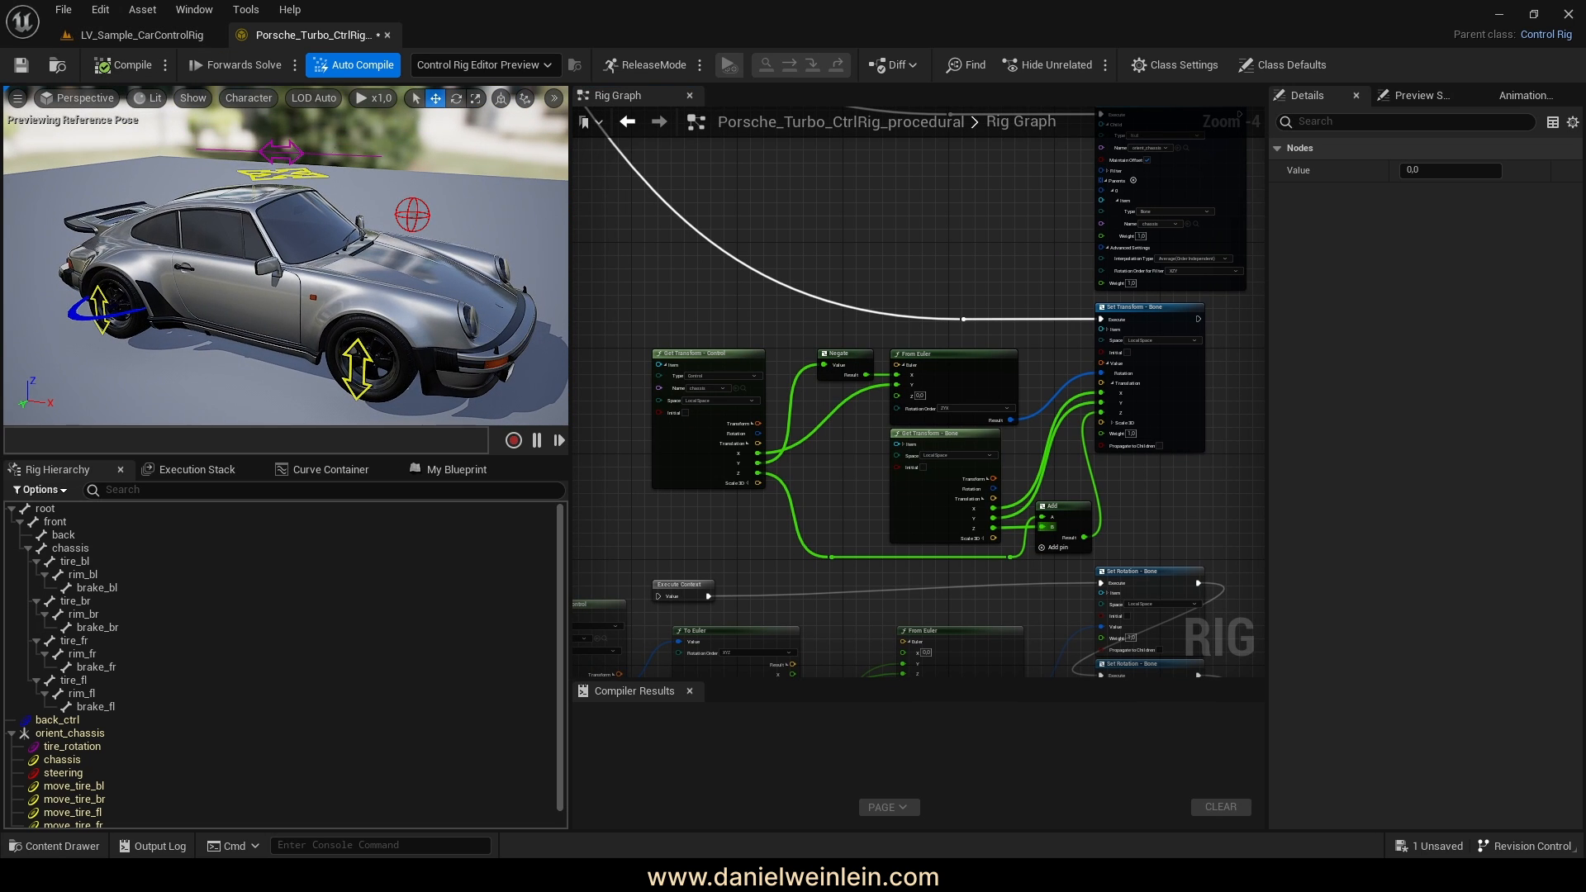
click(273, 173)
drag(284, 238, 283, 216)
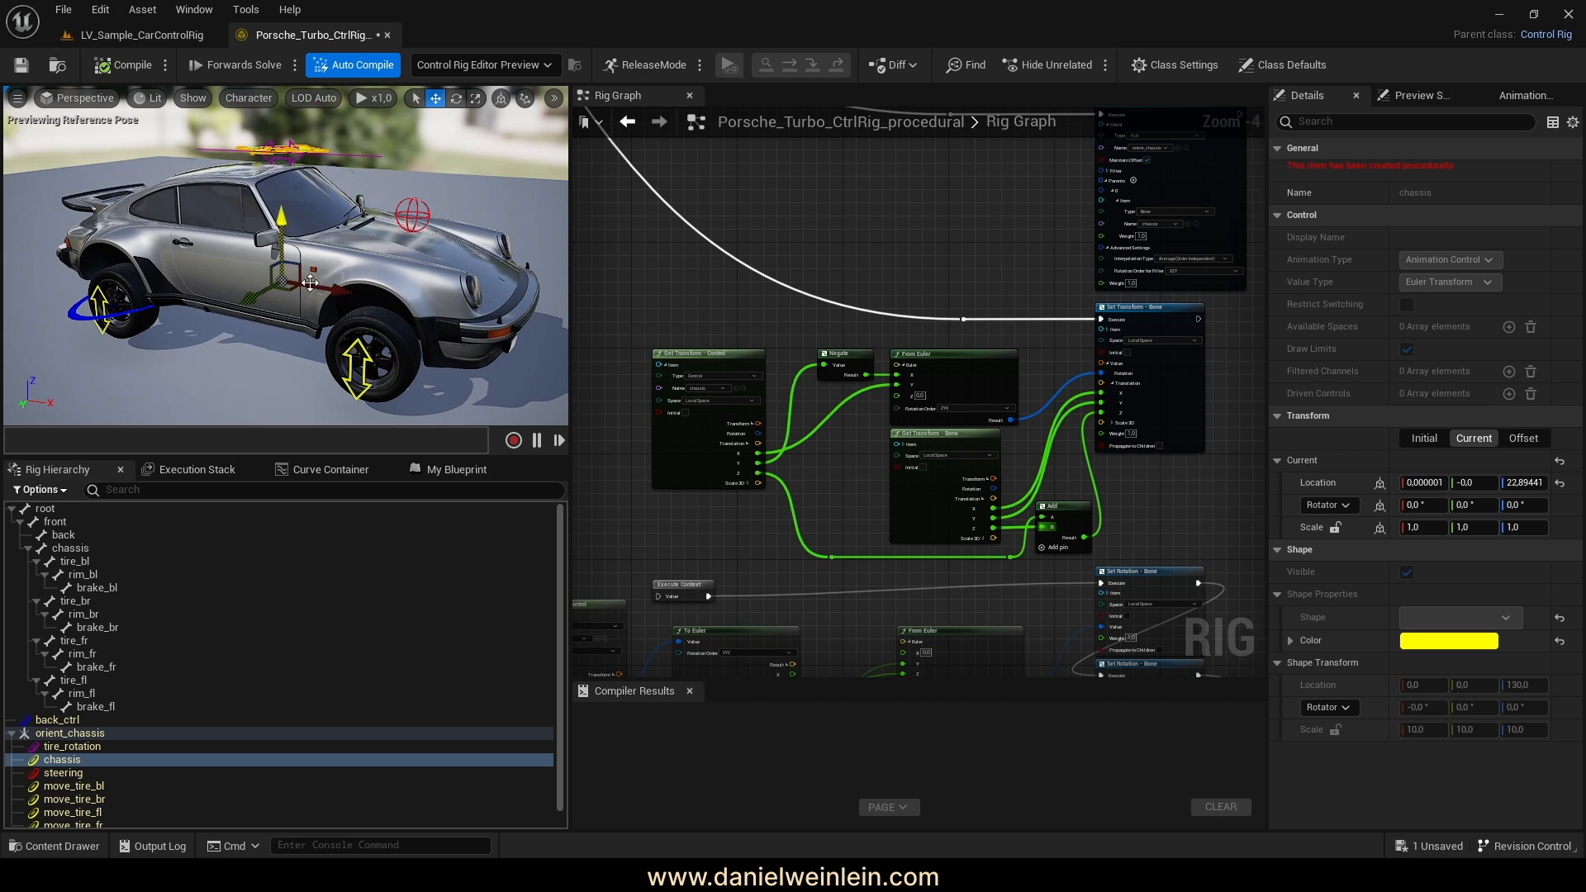
drag(323, 292, 321, 286)
drag(278, 221, 280, 217)
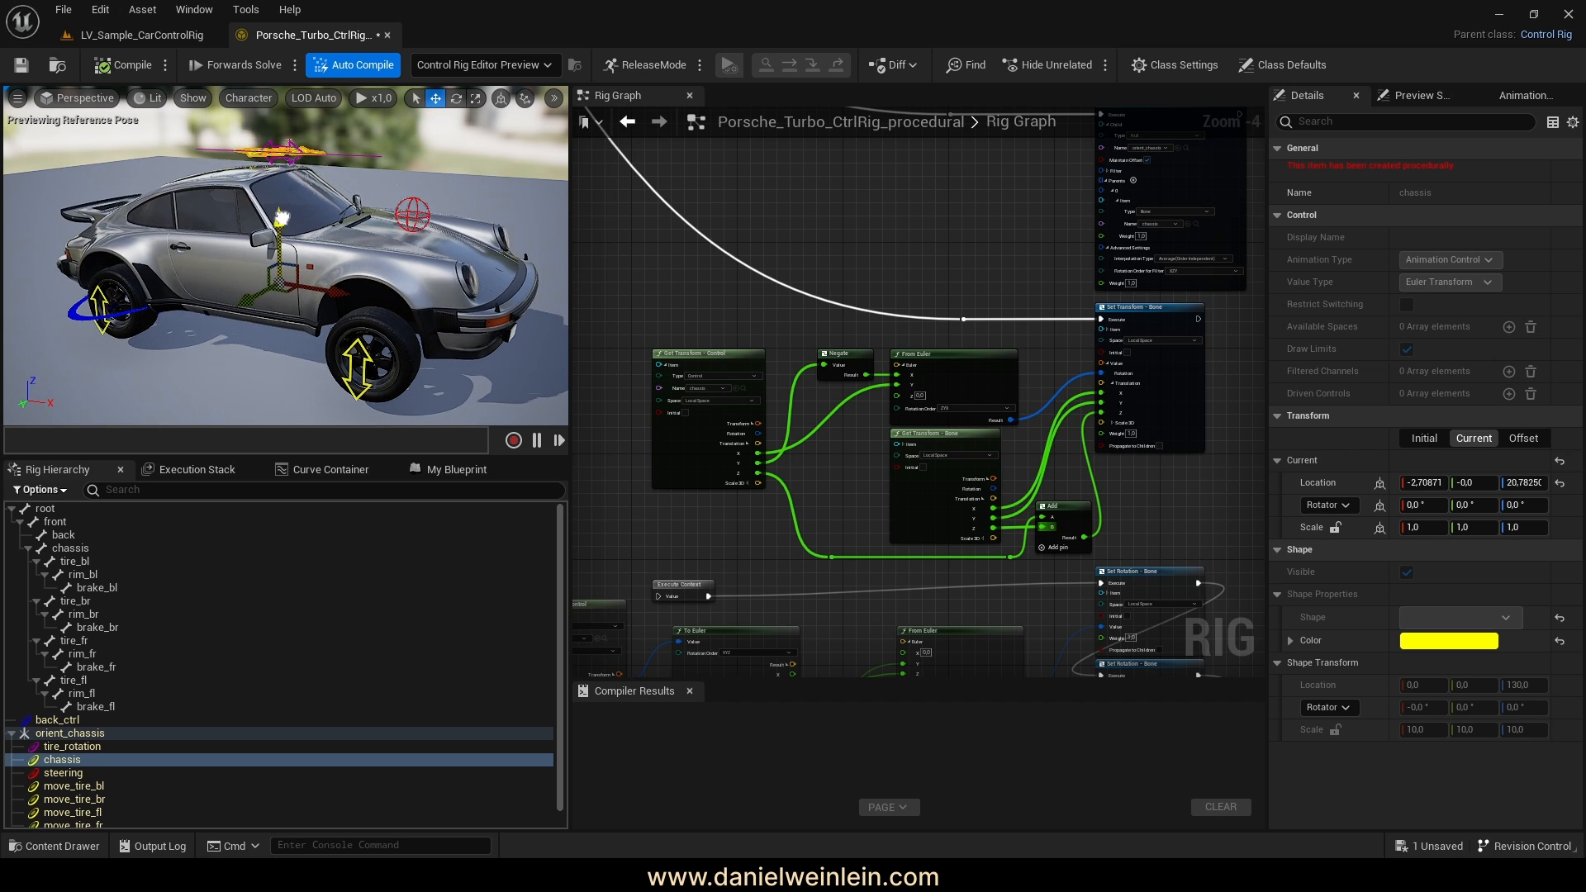
click(120, 65)
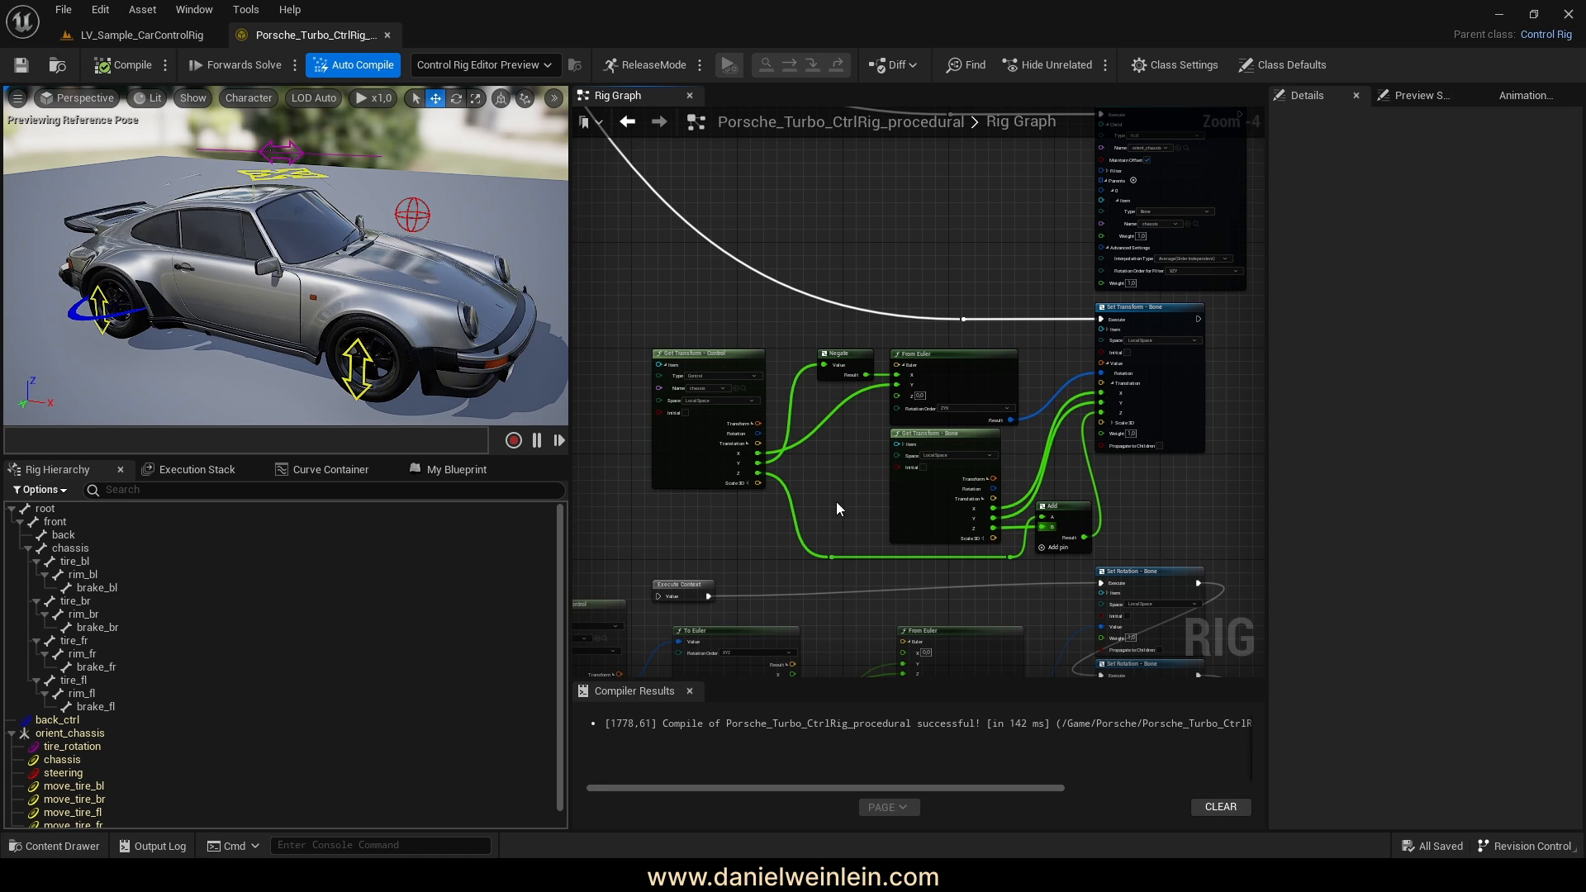
right_drag(796, 540, 881, 384)
Wire the steering Execute Context into the Sequence node's D output
scroll(849, 341, down, 2)
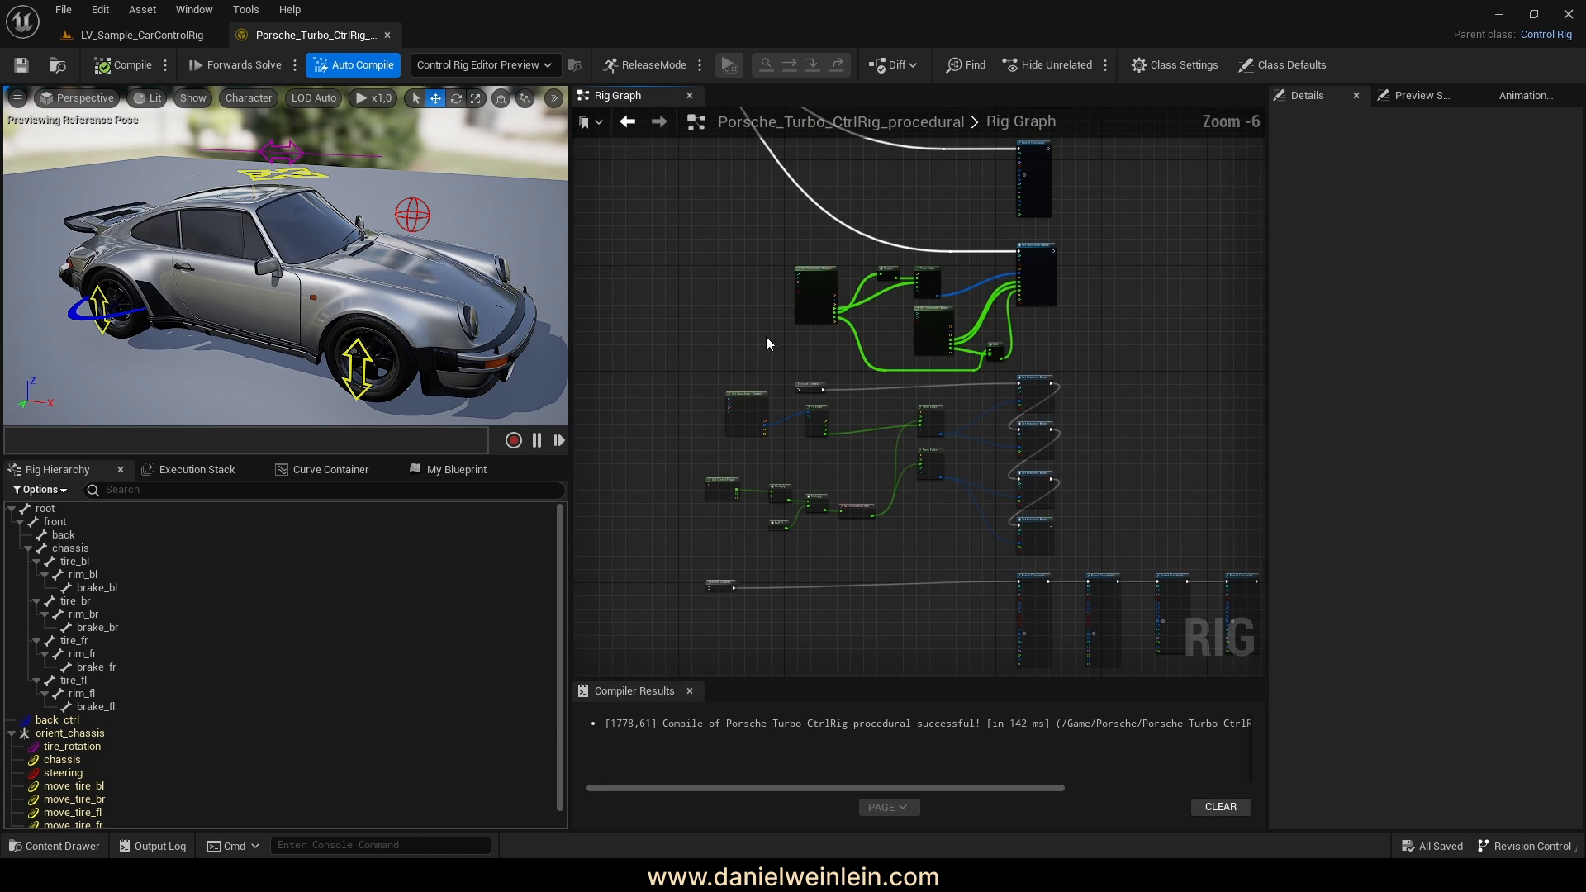
scroll(922, 463, up, 5)
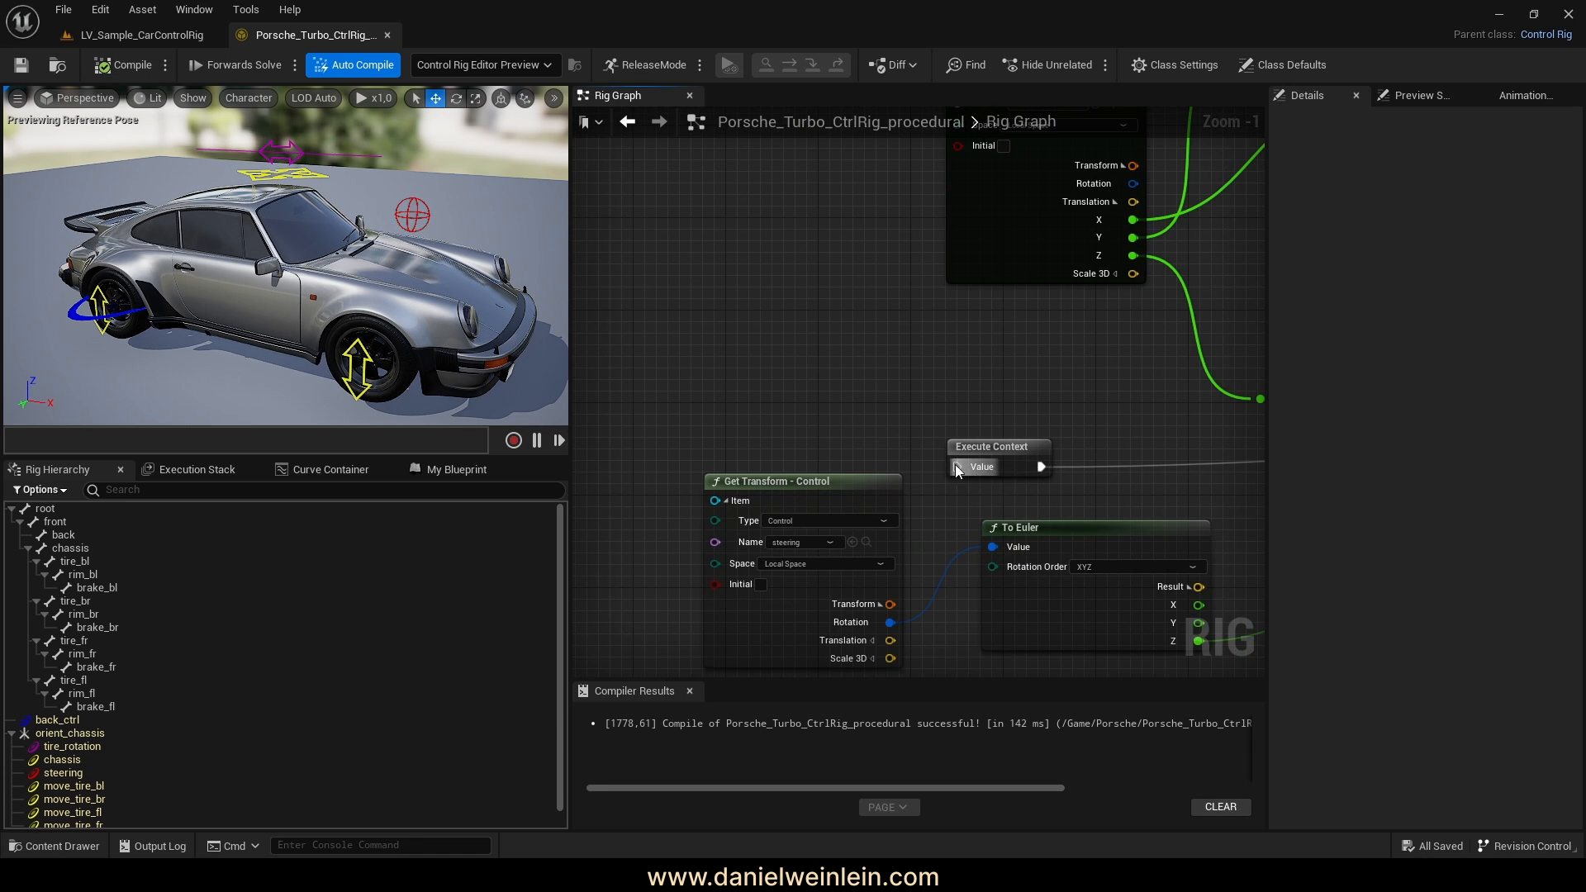
drag(955, 464, 882, 205)
scroll(884, 216, down, 9)
scroll(917, 183, up, 10)
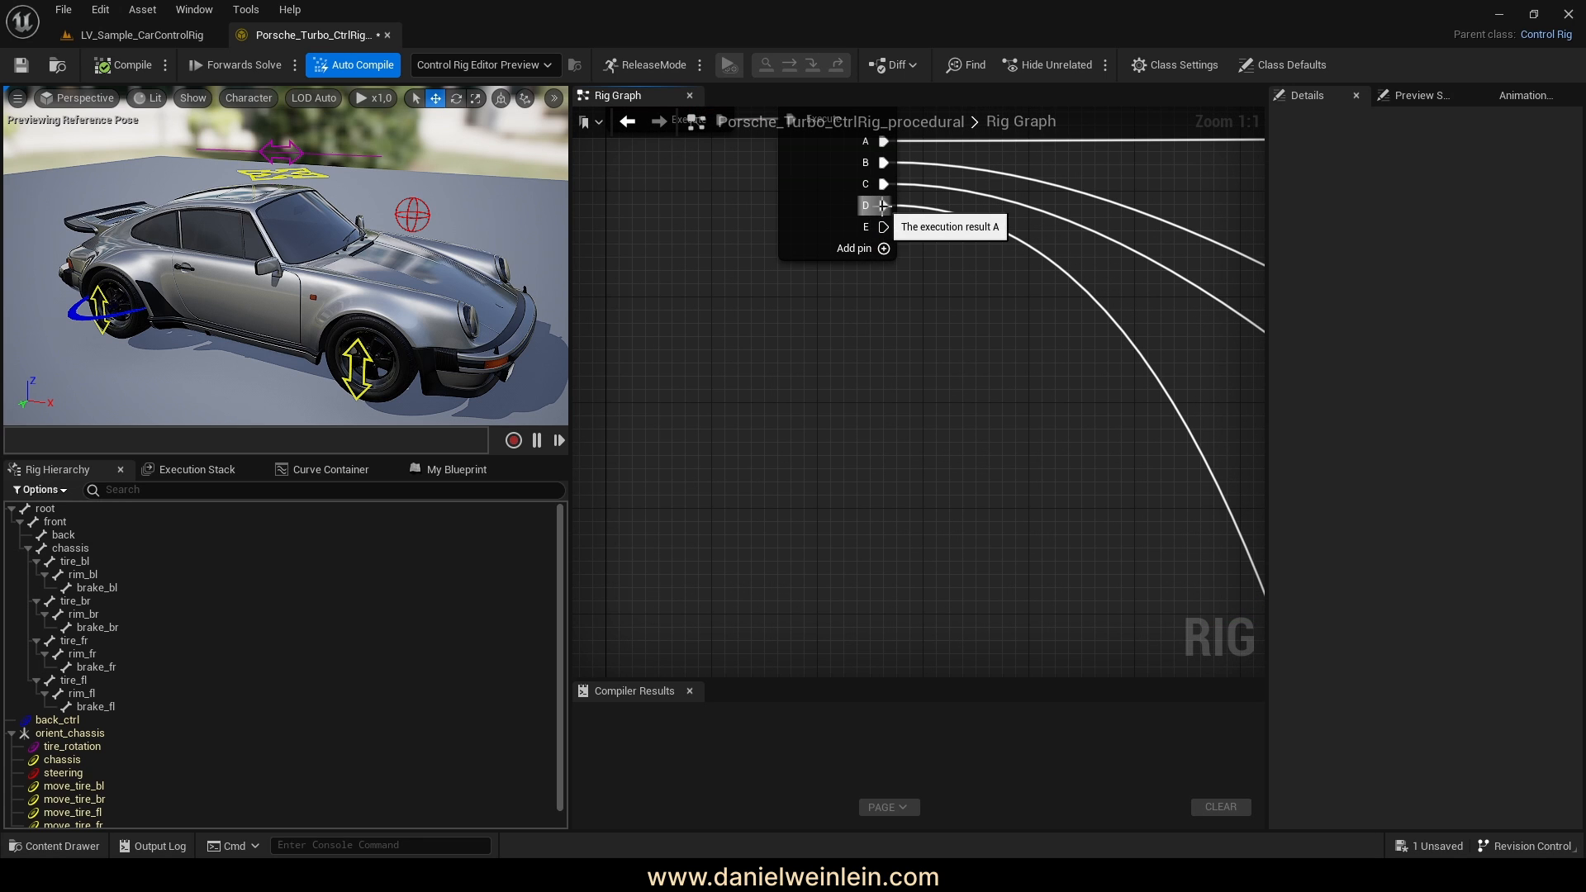
Compile and save the rig with Ctrl+S
key(ctrl+s)
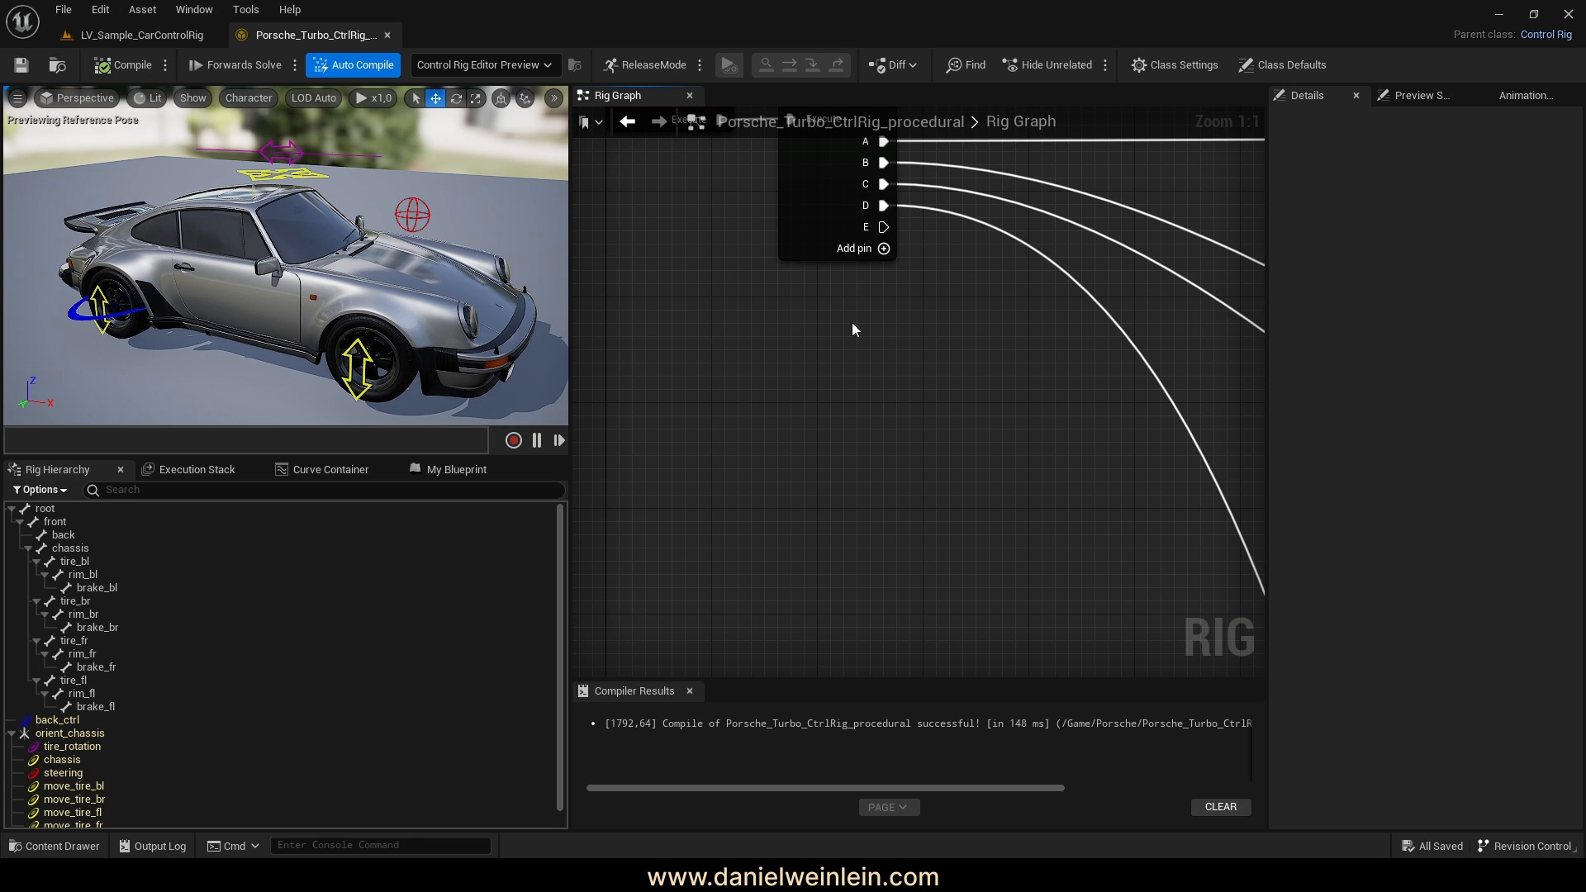
scroll(818, 329, down, 7)
scroll(958, 549, up, 3)
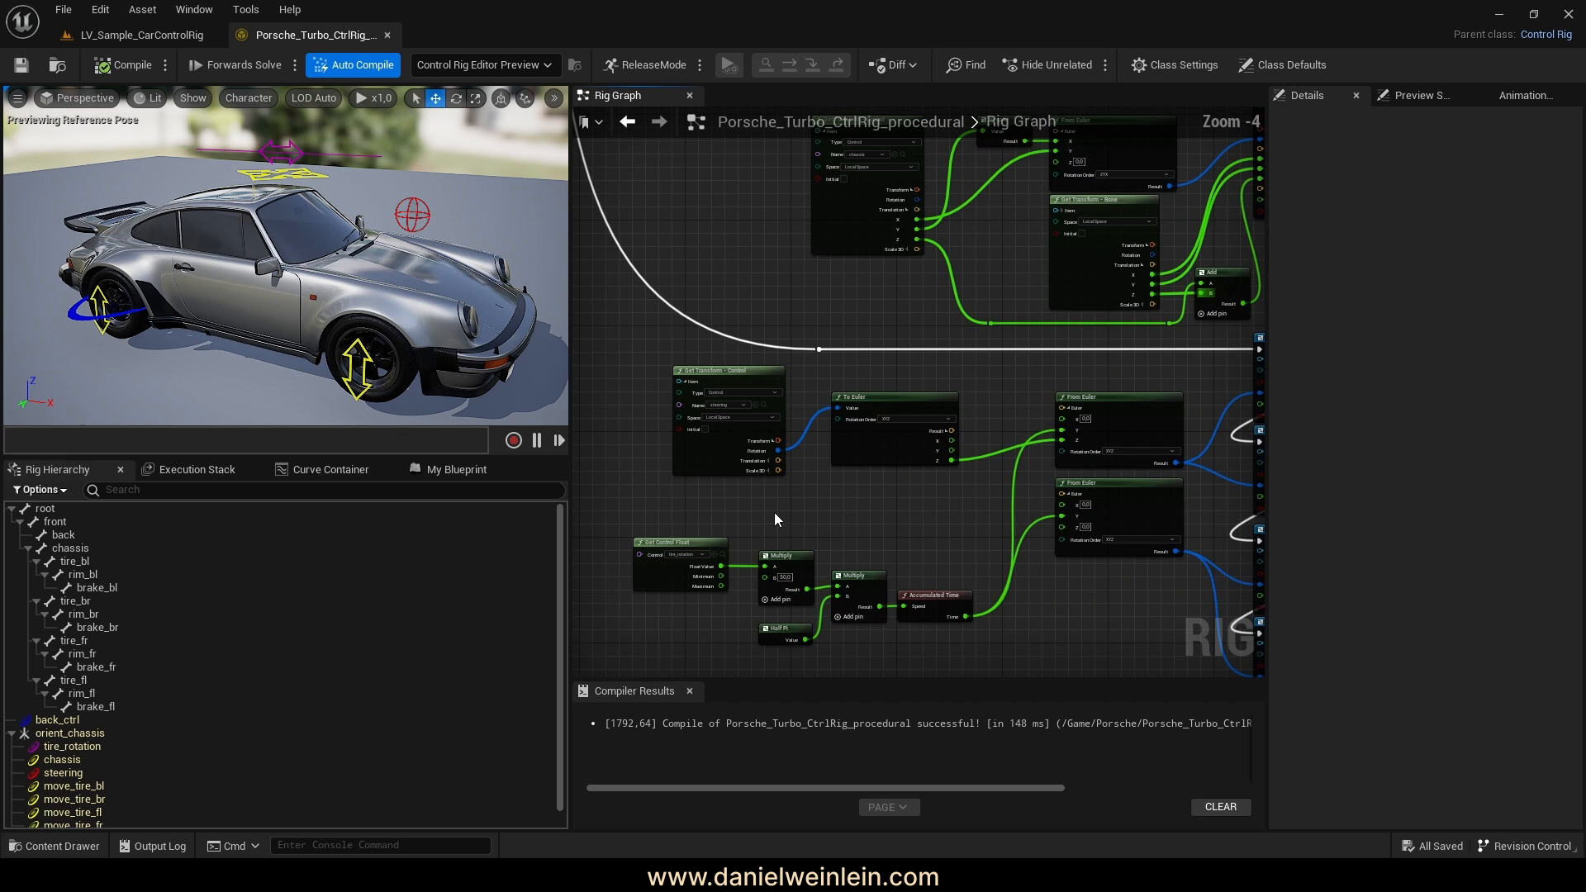
scroll(661, 428, up, 4)
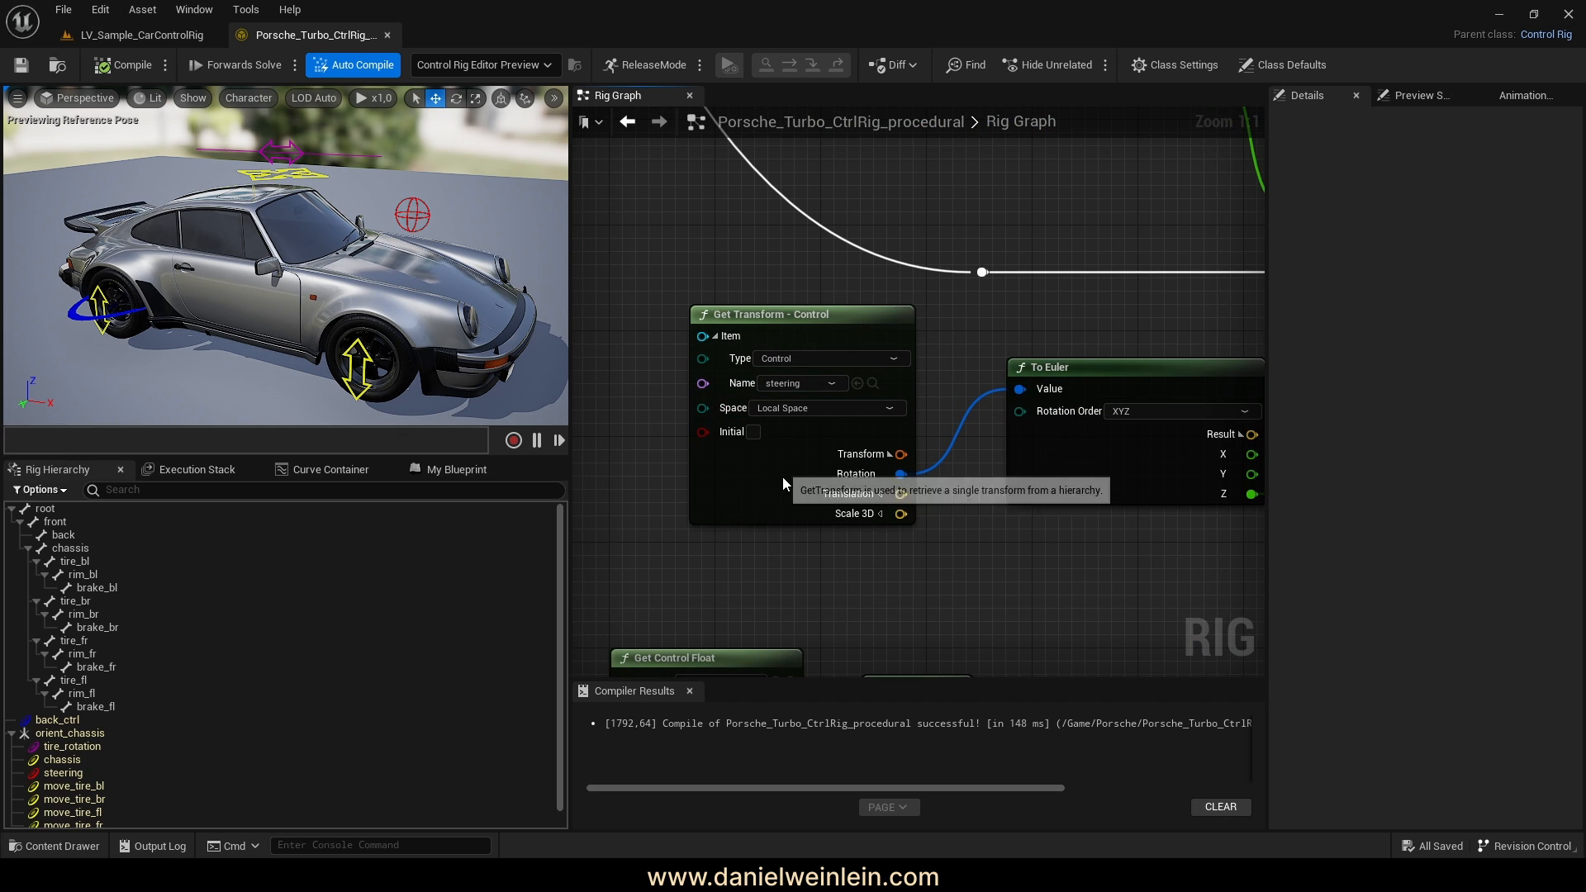
Turn the steering control to -40° and fly in close to check the front wheel turns
click(413, 215)
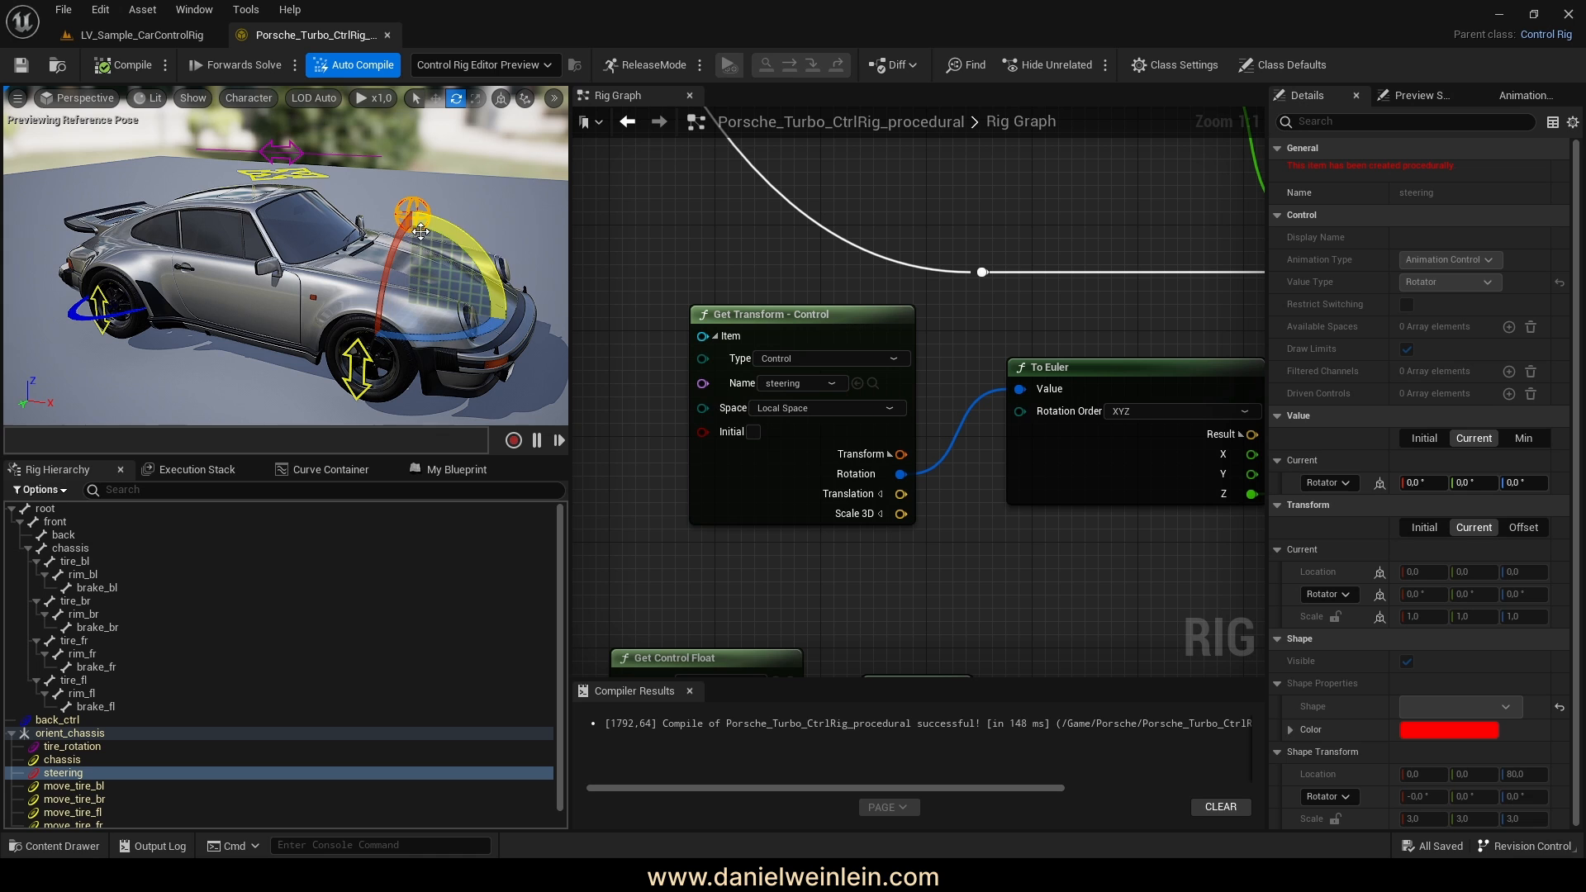
drag(412, 338, 487, 354)
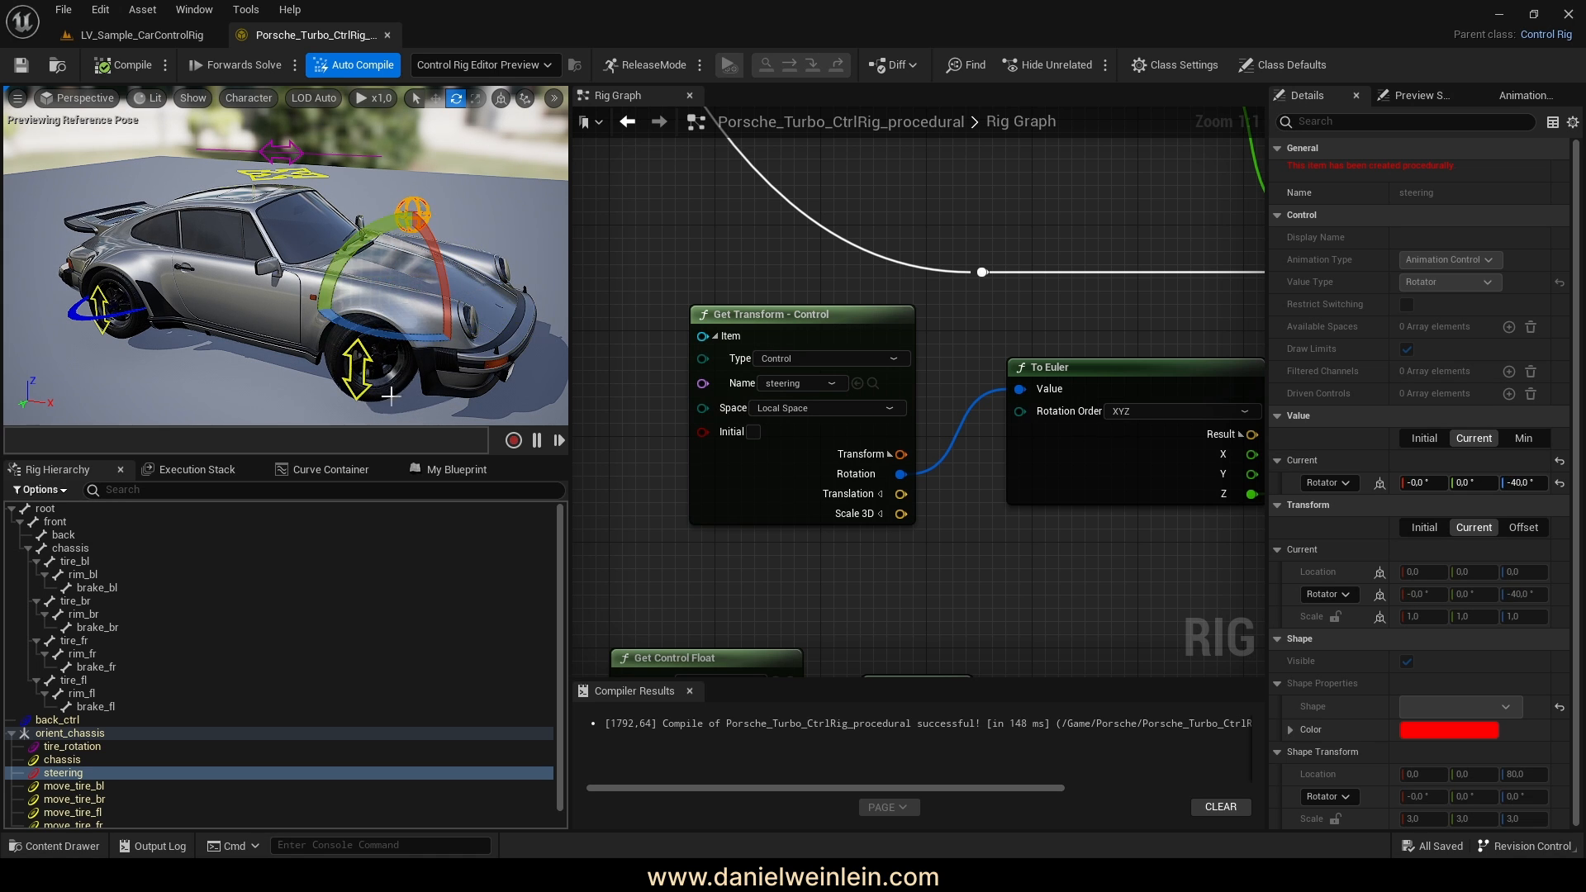
right_drag(391, 396, 495, 441)
key(w)
key(w)
key(a)
key(w)
key(w)
key(s)
Review the constraint nodes in the graph and orbit back to a wider view of the car
scroll(873, 390, down, 6)
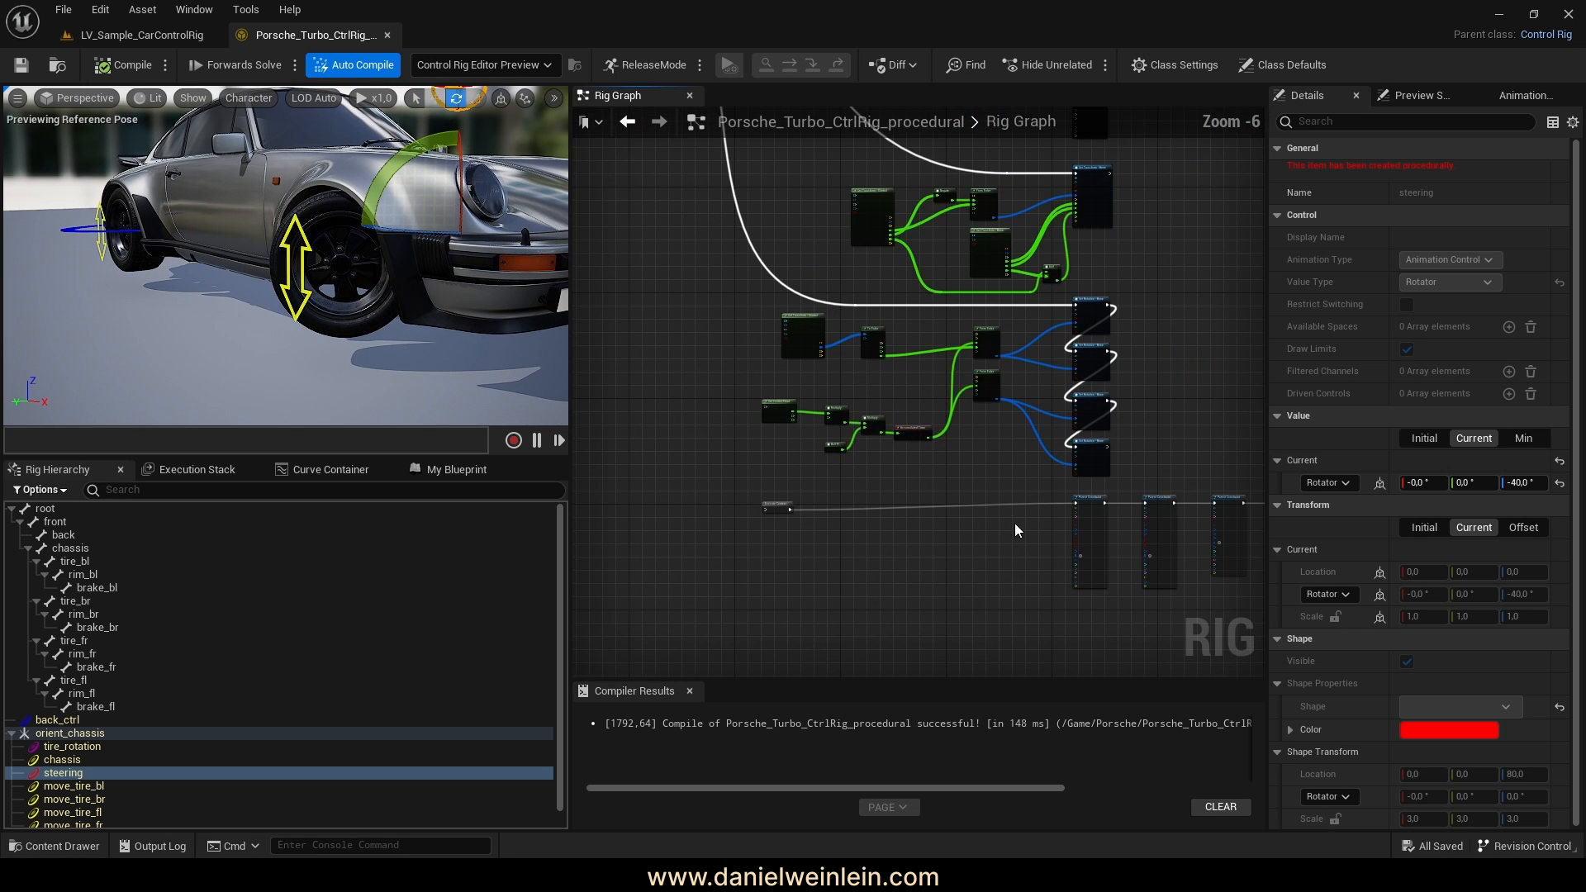
scroll(871, 410, up, 5)
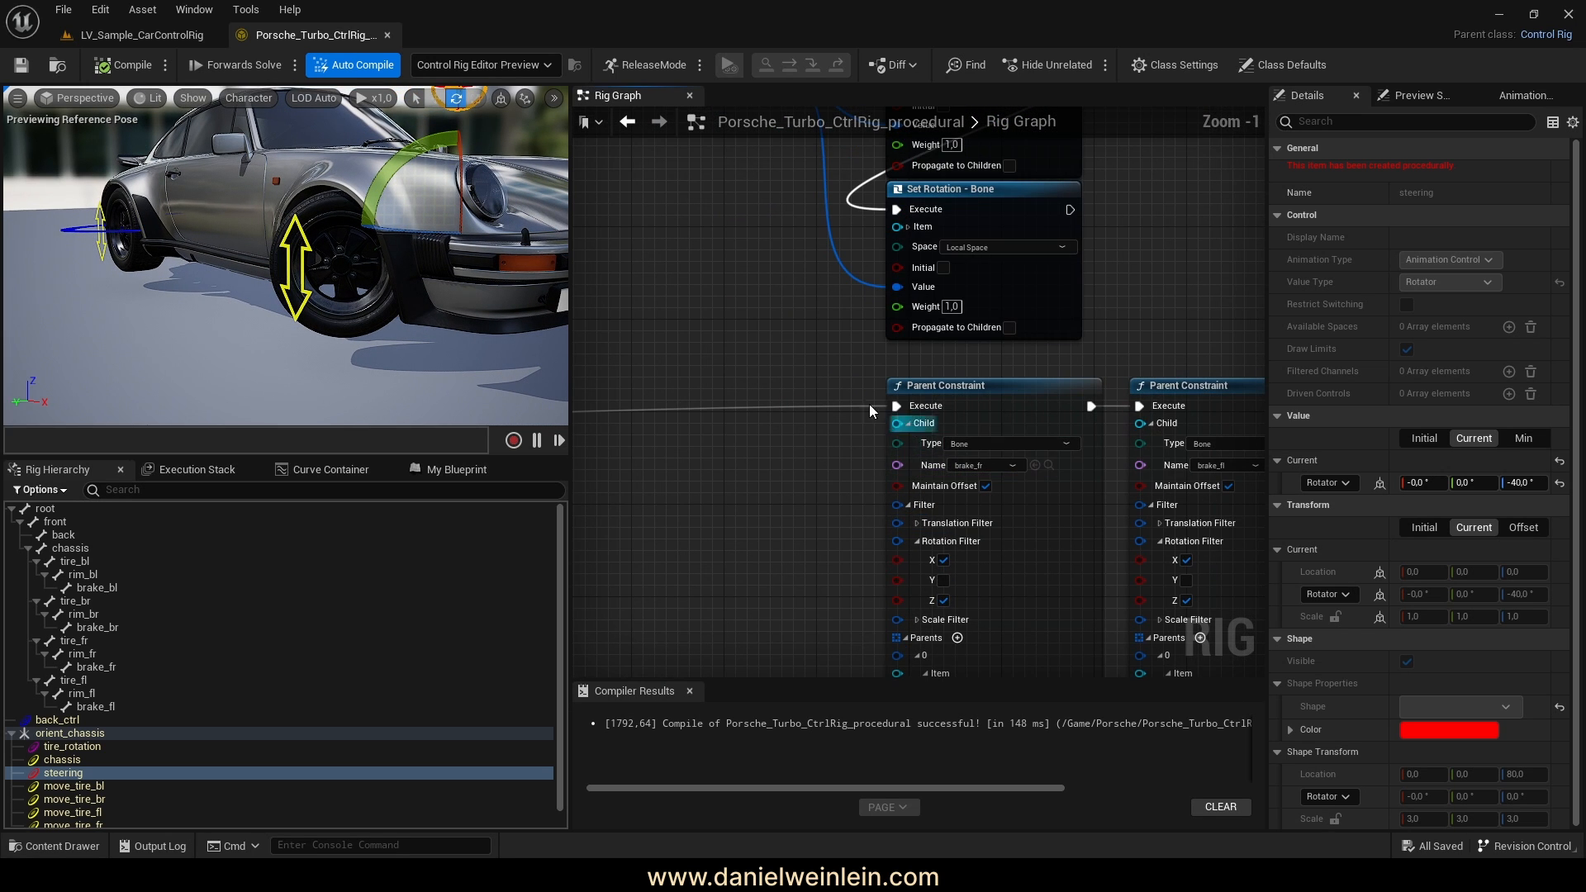
right_drag(788, 527, 939, 500)
scroll(851, 529, down, 5)
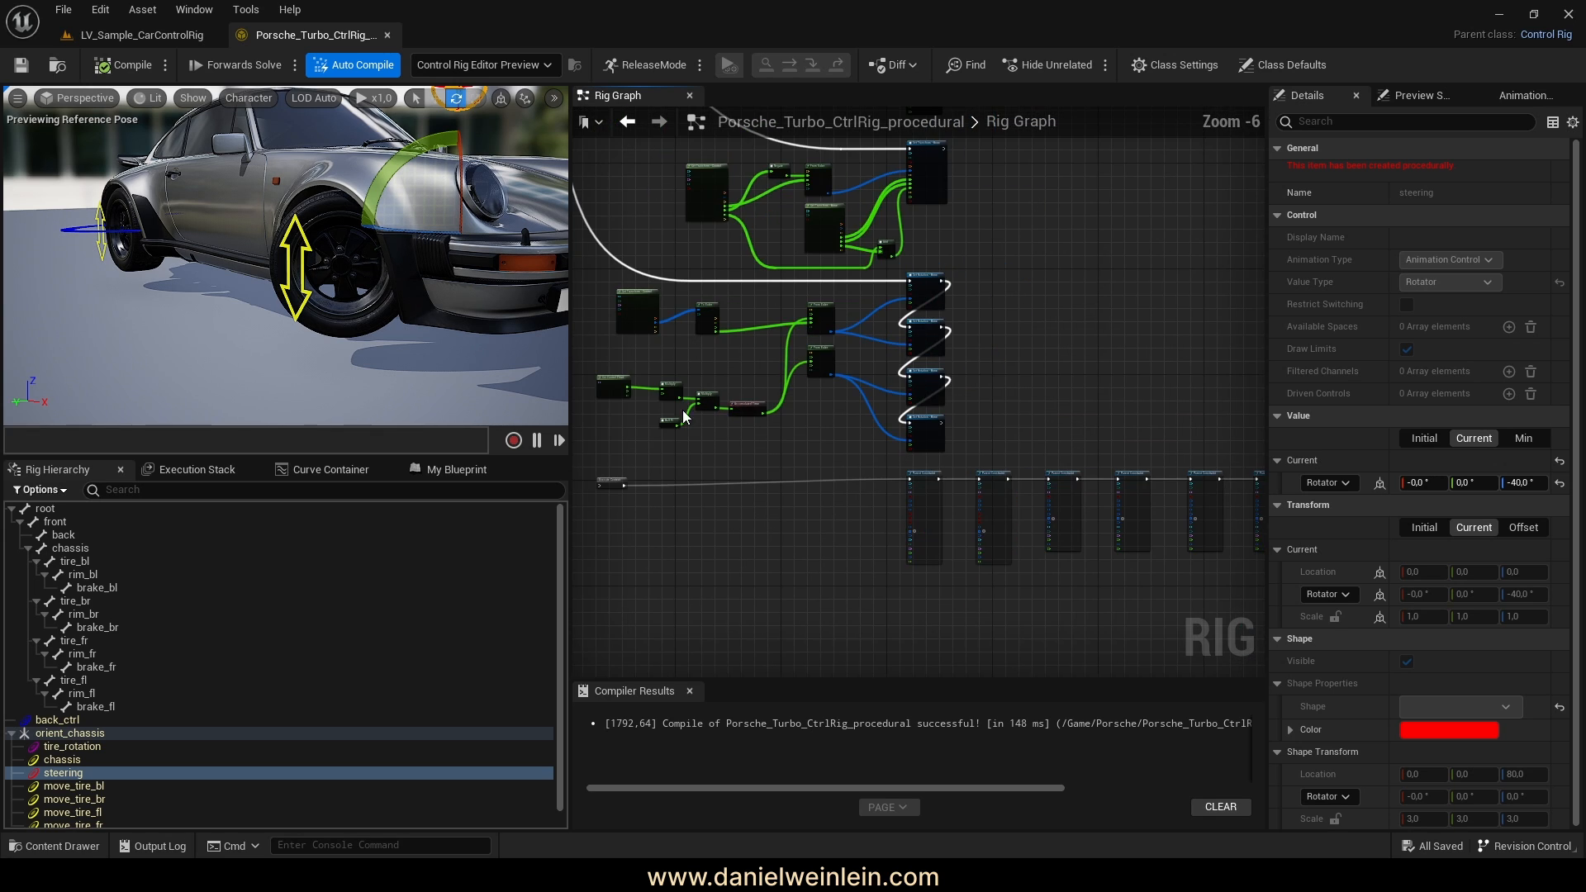
right_drag(684, 413, 968, 658)
right_drag(915, 605, 900, 590)
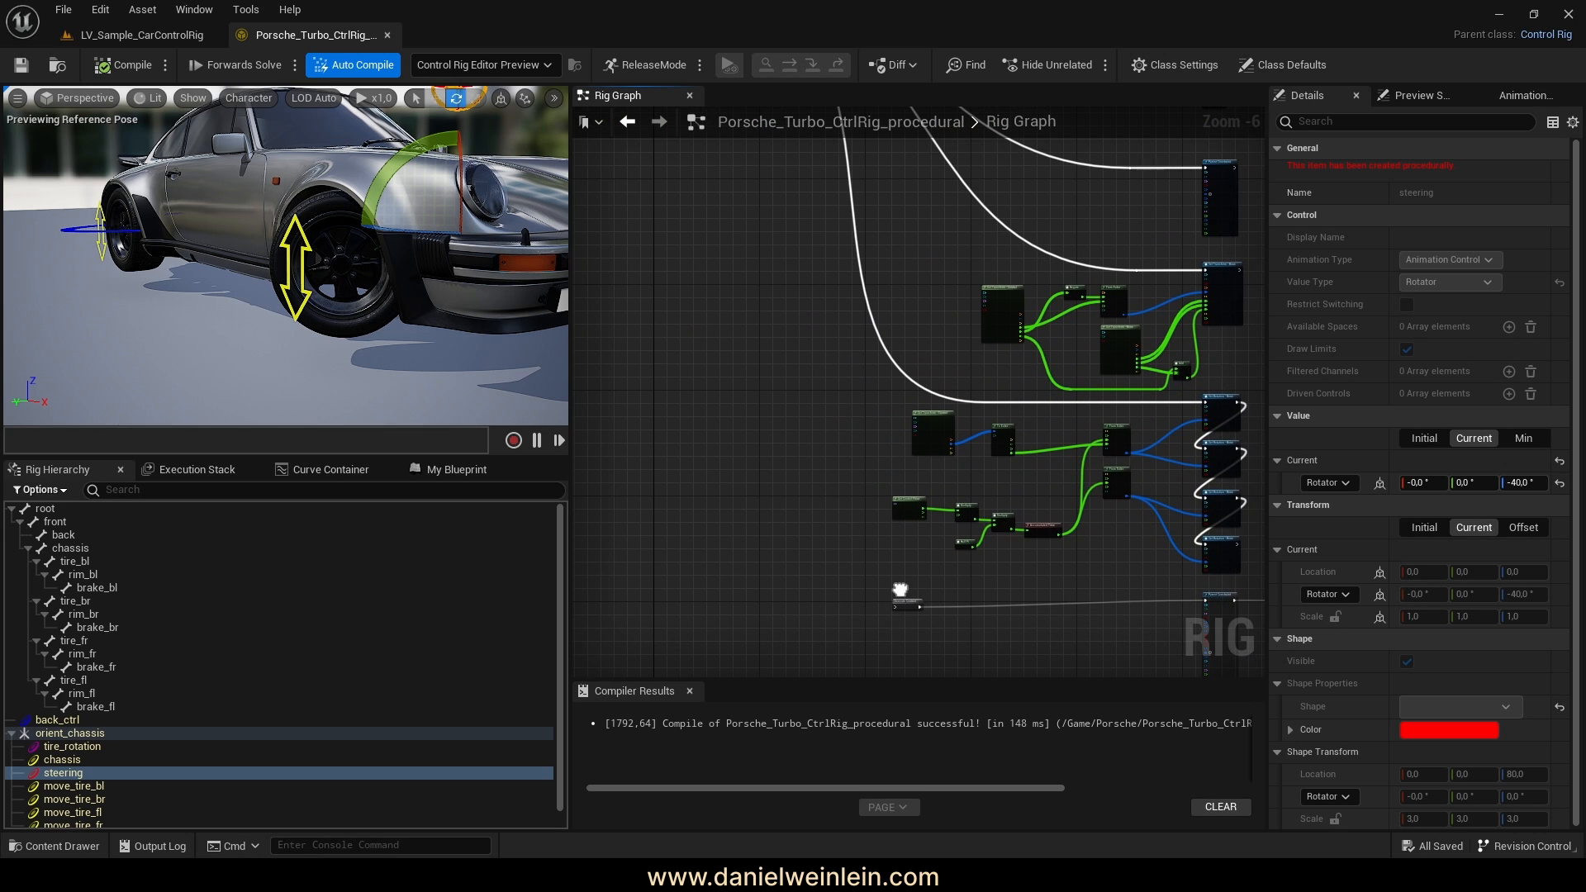
alt+drag(381, 200, 489, 309)
Compile and save the rig, checking the tire_rotation control in the preview
click(122, 68)
click(24, 65)
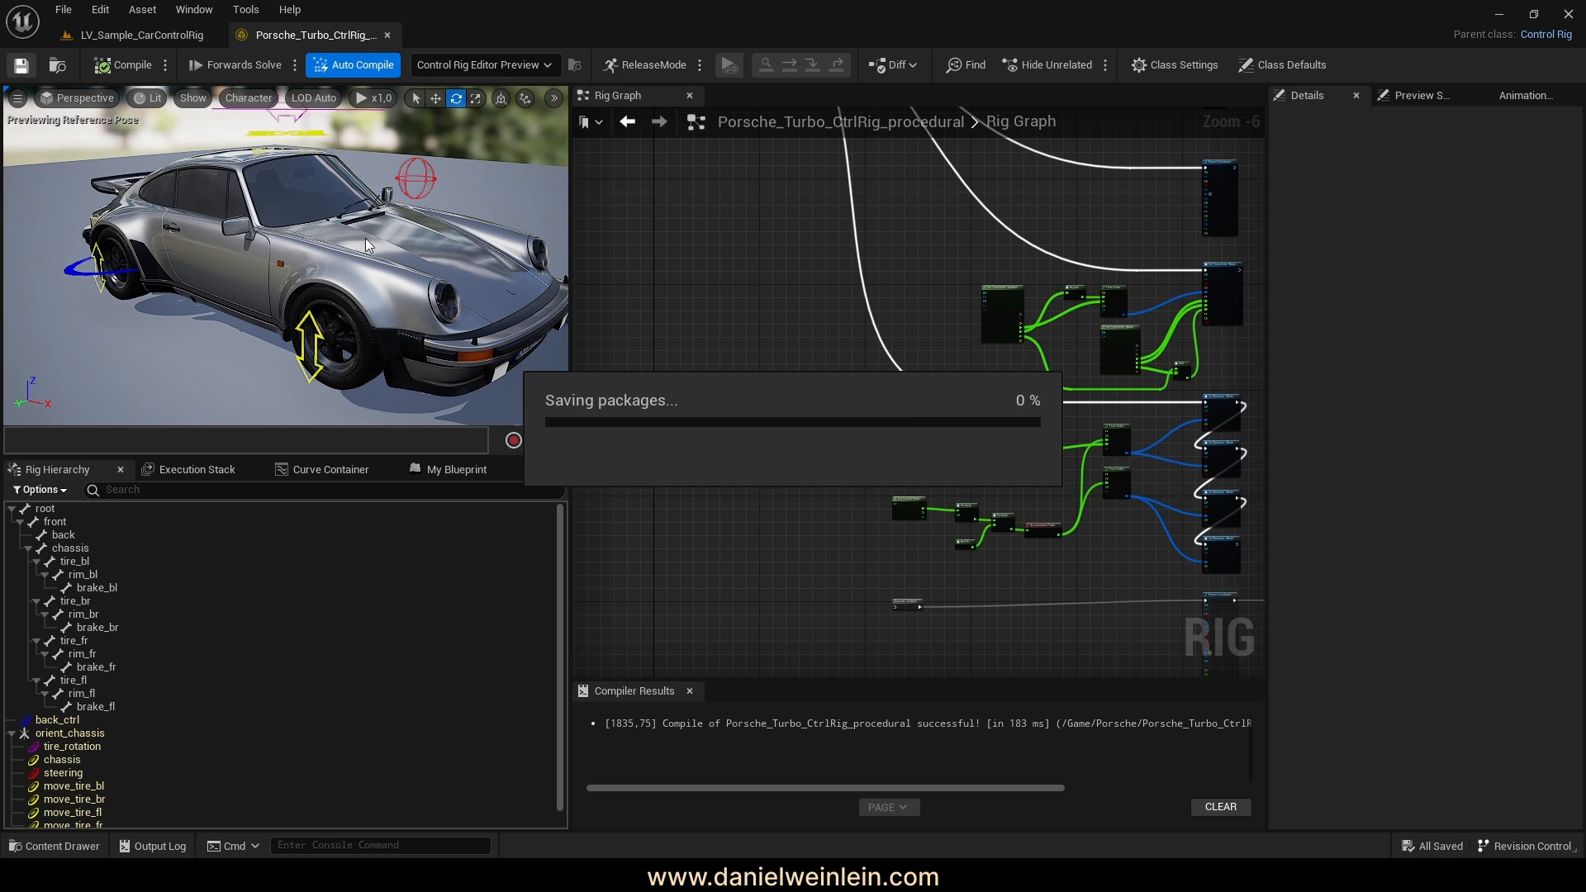
right_drag(319, 208, 328, 205)
click(292, 168)
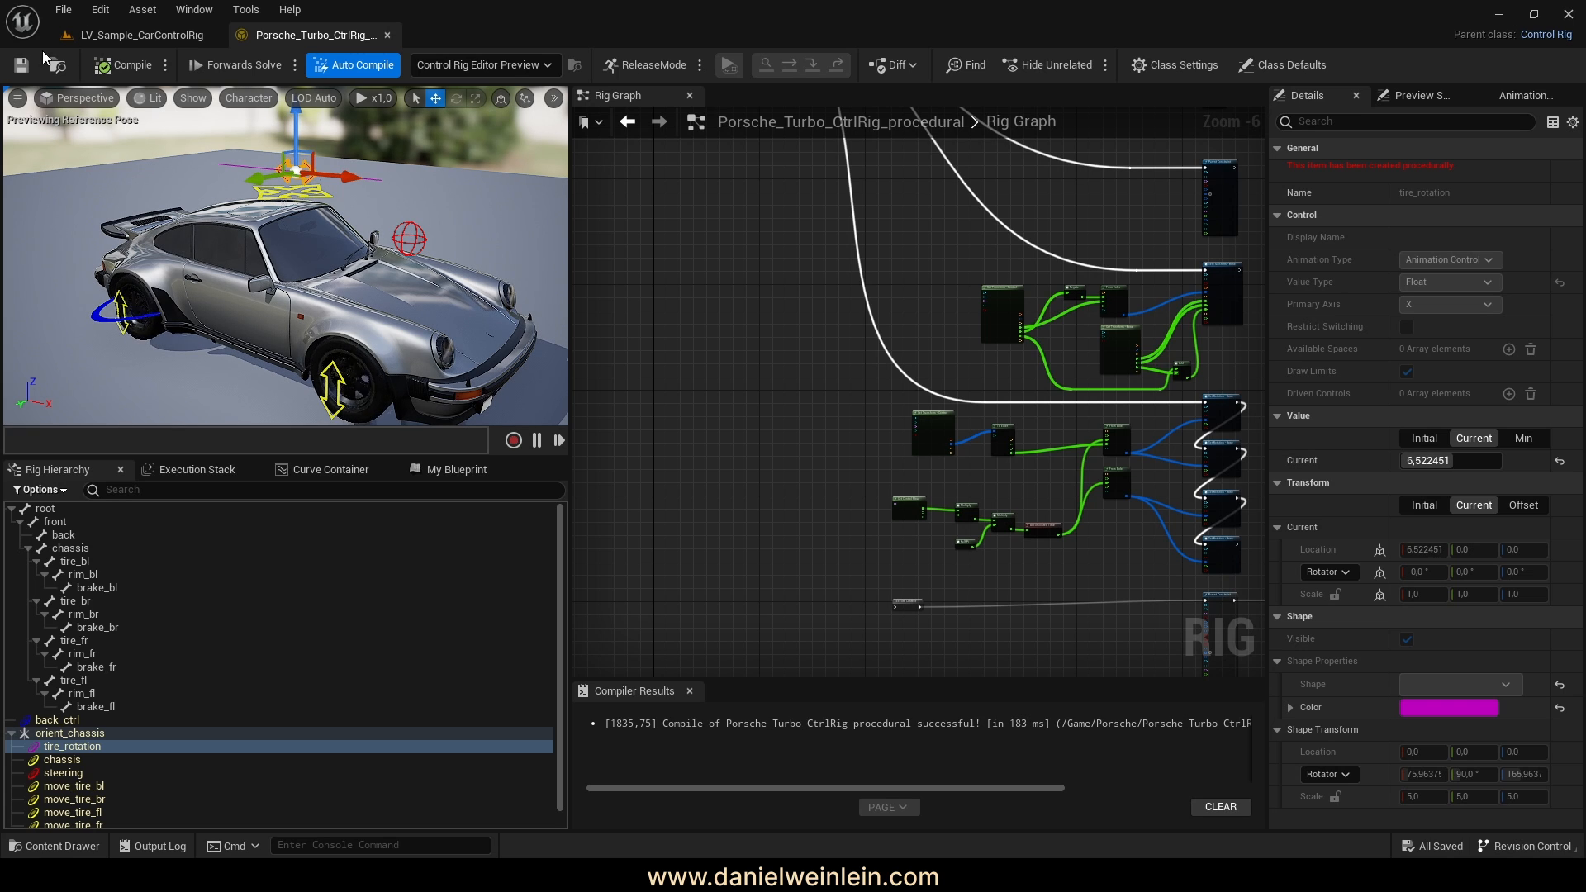
click(115, 68)
click(20, 68)
Connect the Parent Constraint chain's execution to the Sequence node's E output
right_drag(940, 545, 948, 504)
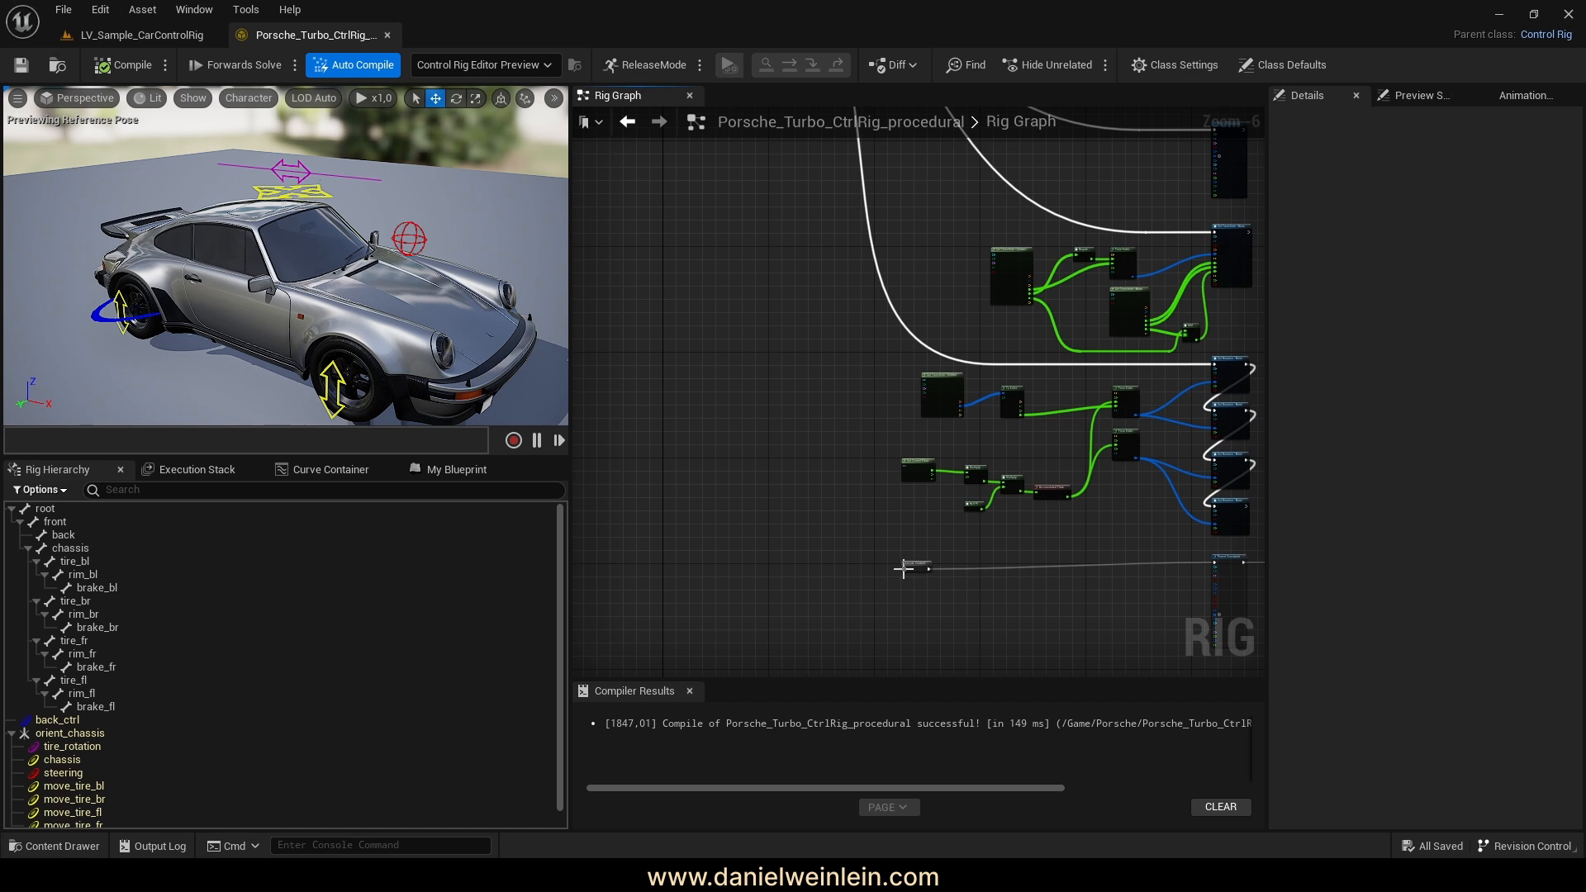
drag(904, 570, 903, 570)
drag(553, 197, 674, 425)
scroll(1049, 438, up, 5)
Compile, turn the steering control to -40°, and inspect the front wheel up close
click(122, 66)
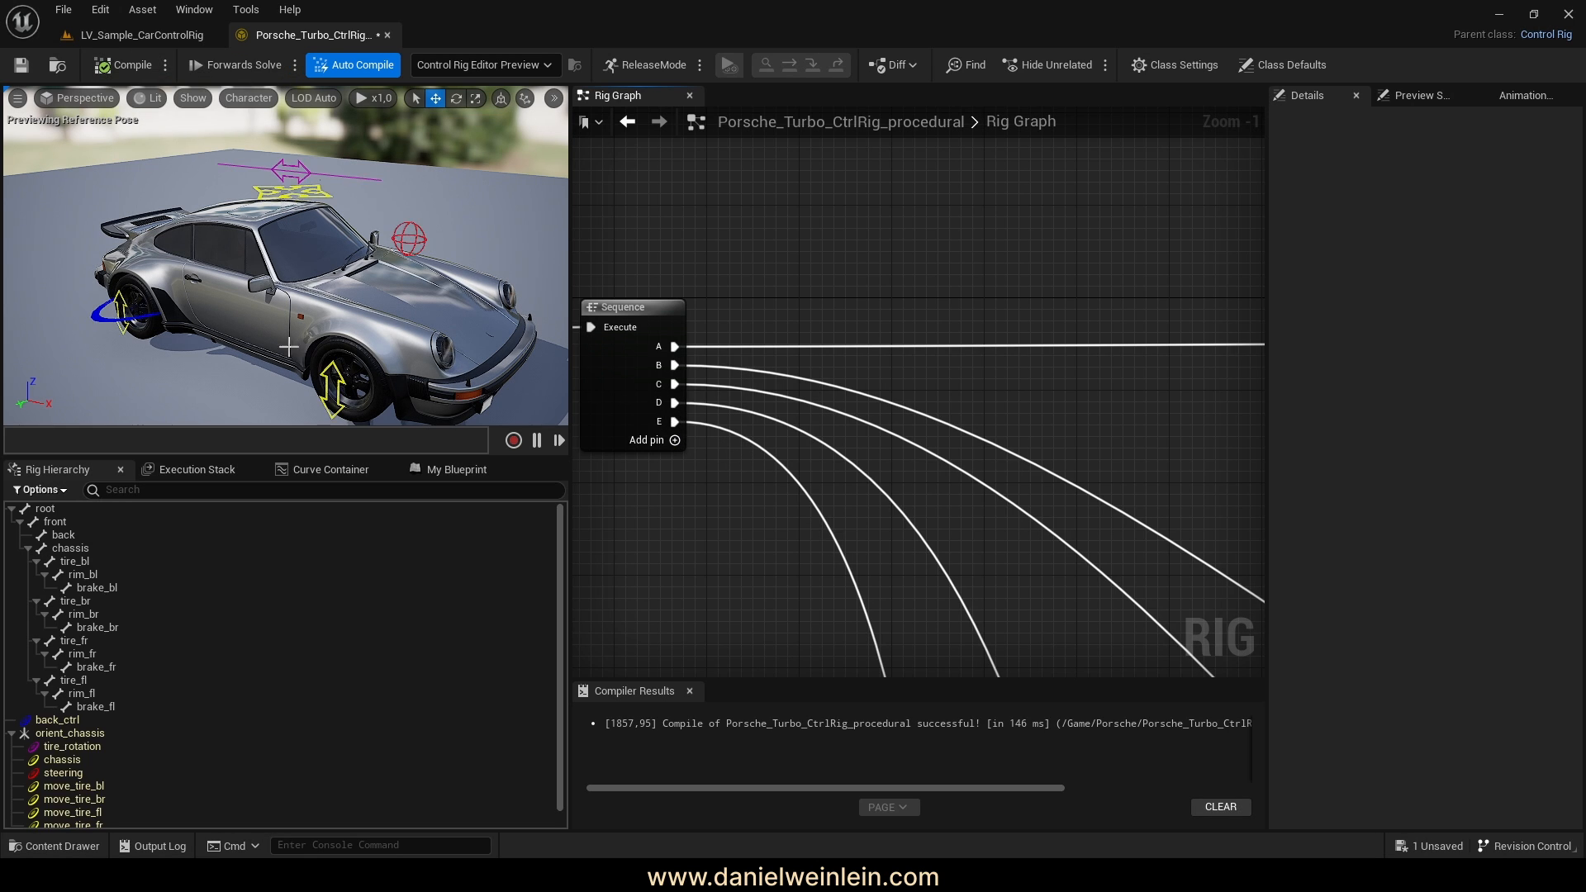
click(376, 232)
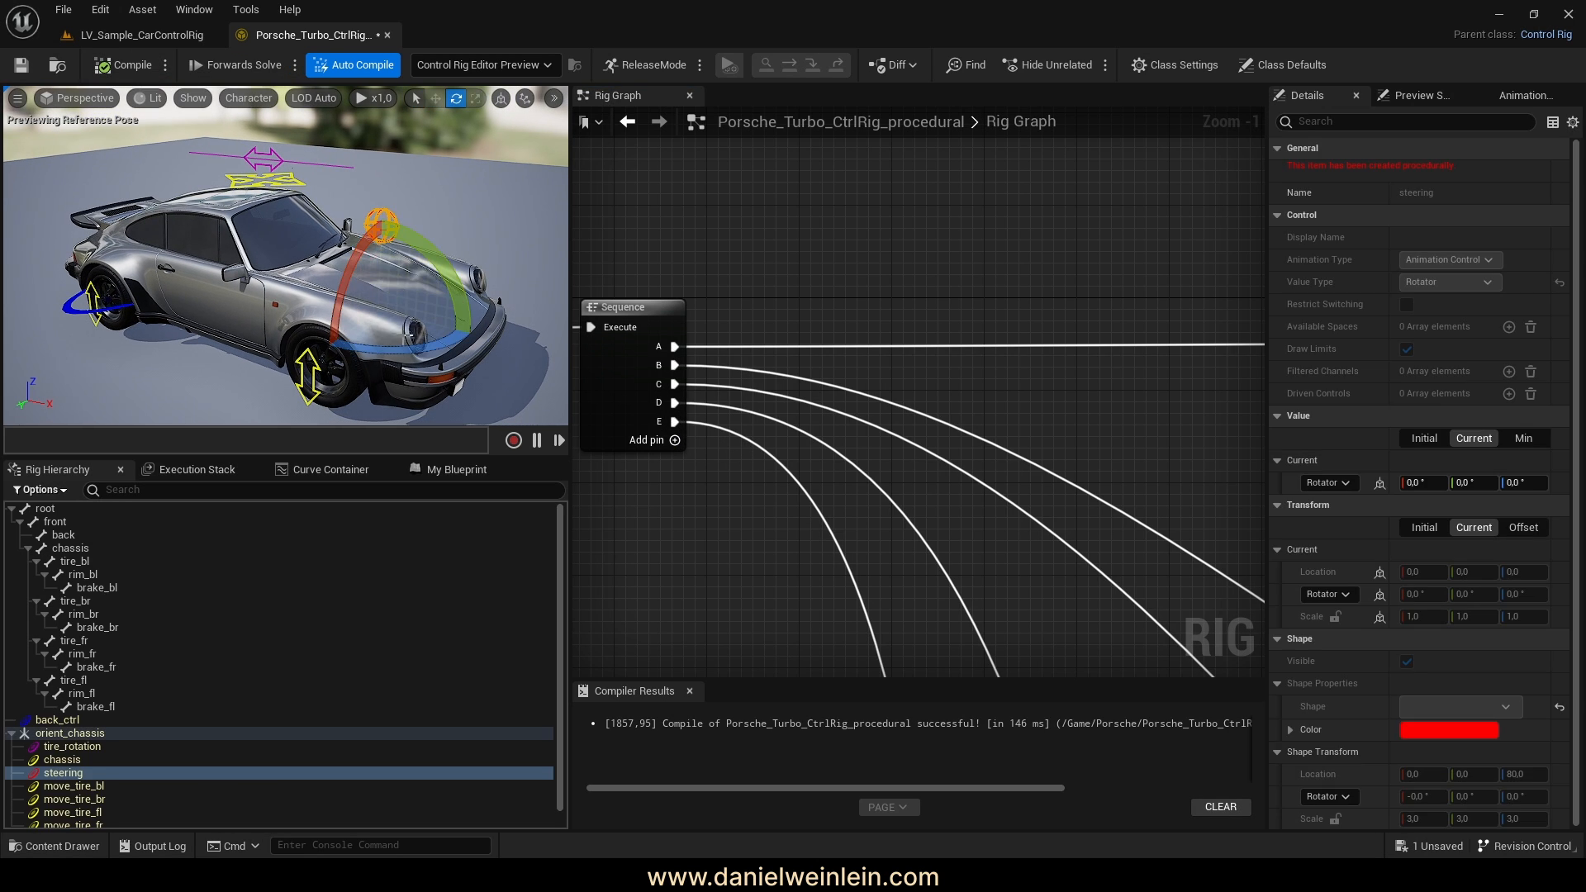
drag(410, 349, 496, 318)
right_drag(486, 323, 565, 346)
key(w)
key(a)
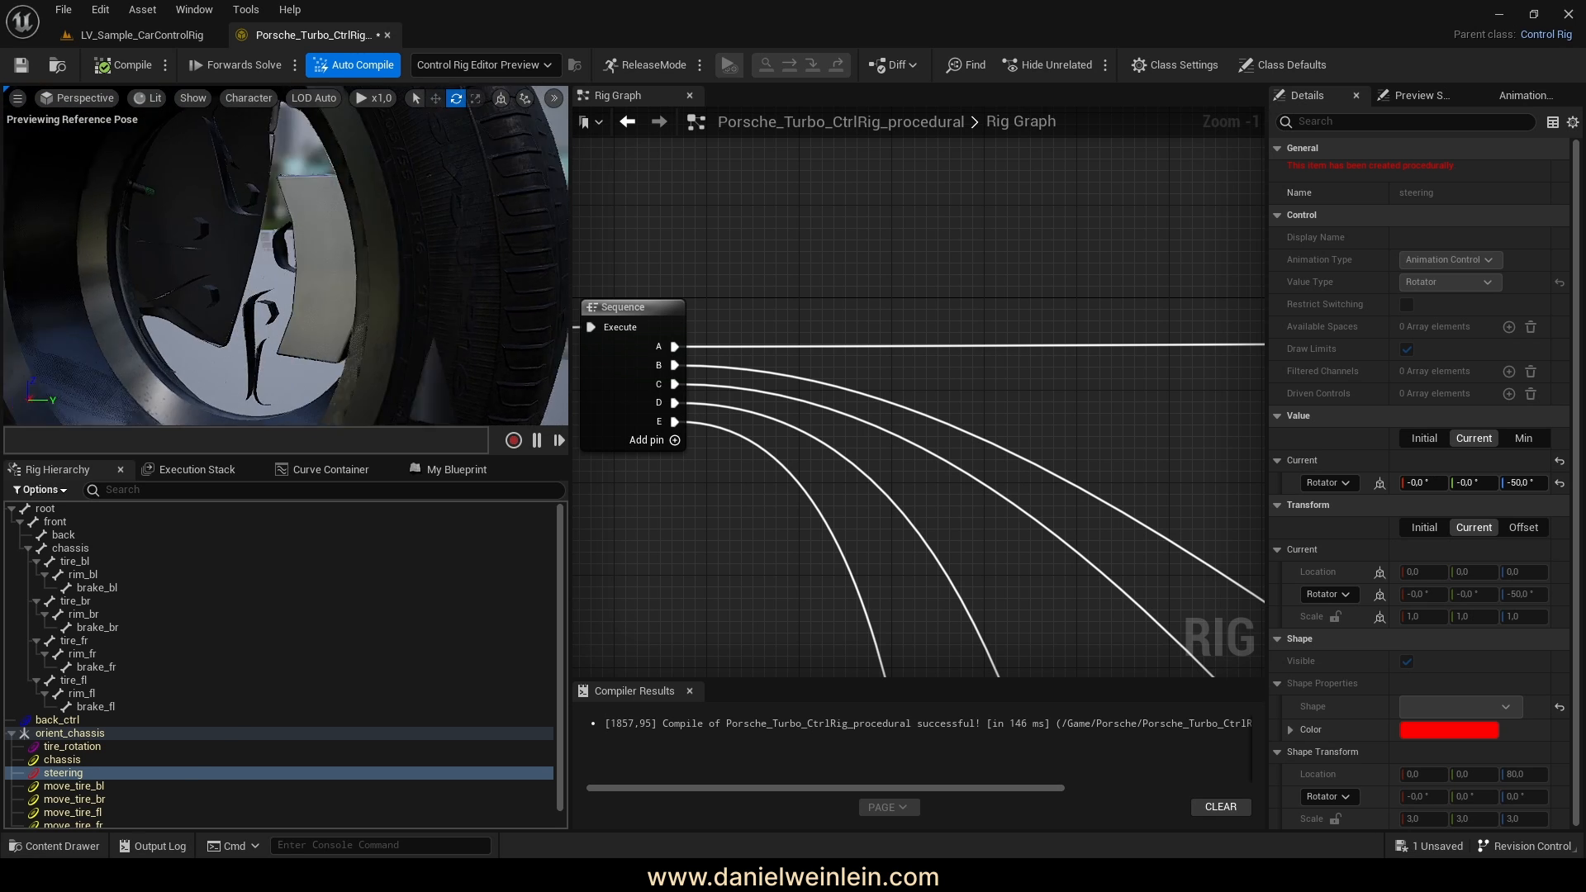
right_drag(330, 256, 194, 265)
mouse_move(322, 378)
right_down()
mouse_move(301, 364)
mouse_move(322, 378)
right_up()
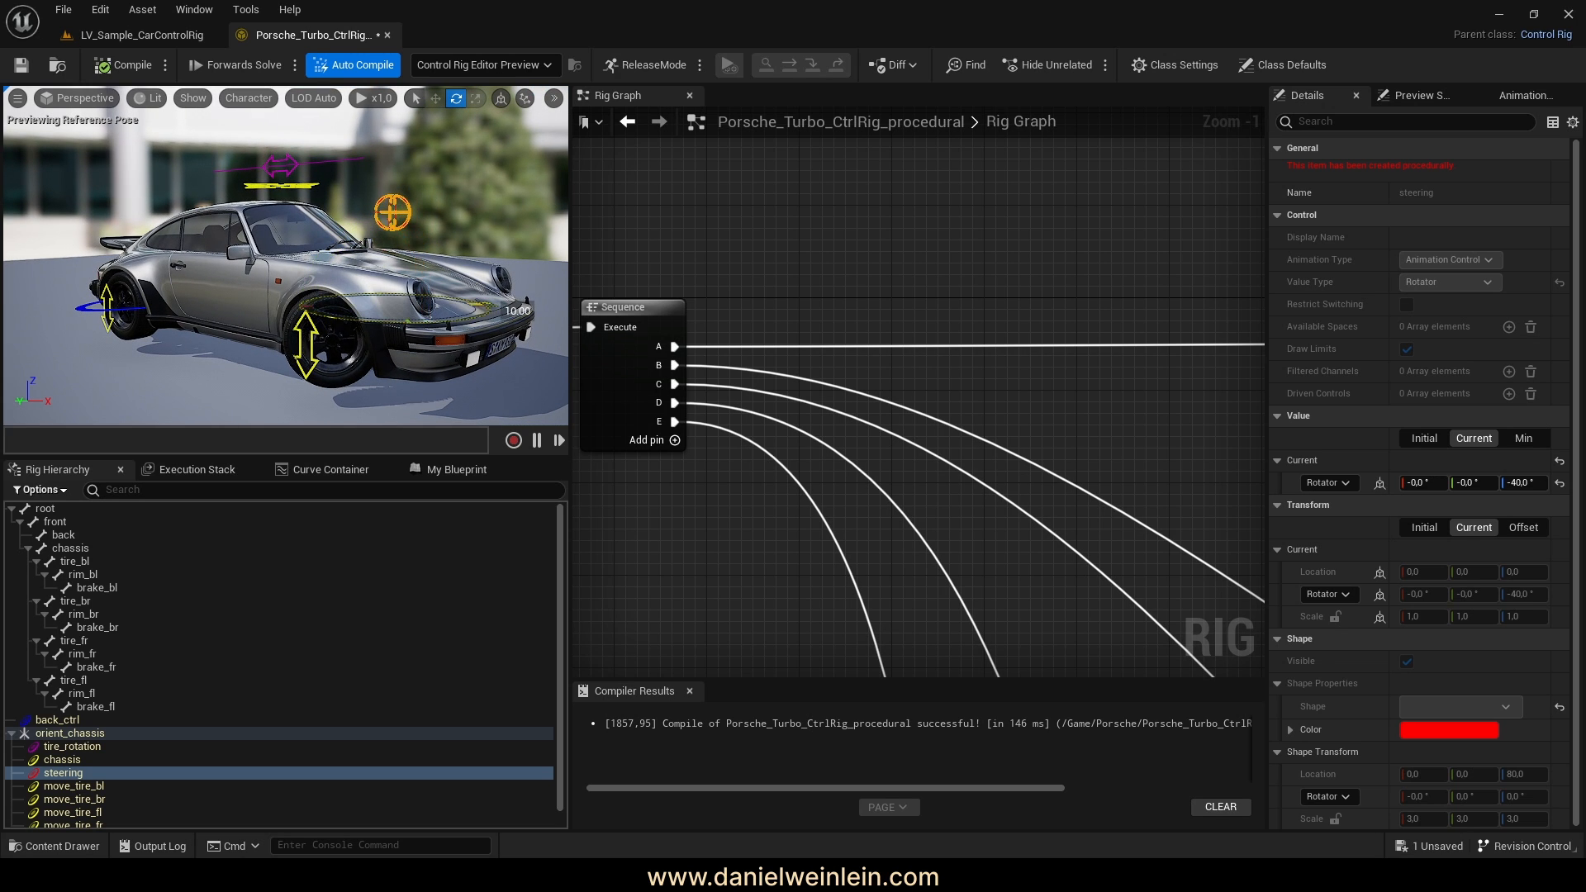
Save the rig, review the lower graph nodes, and select the chassis control
click(19, 66)
right_drag(868, 521, 781, 352)
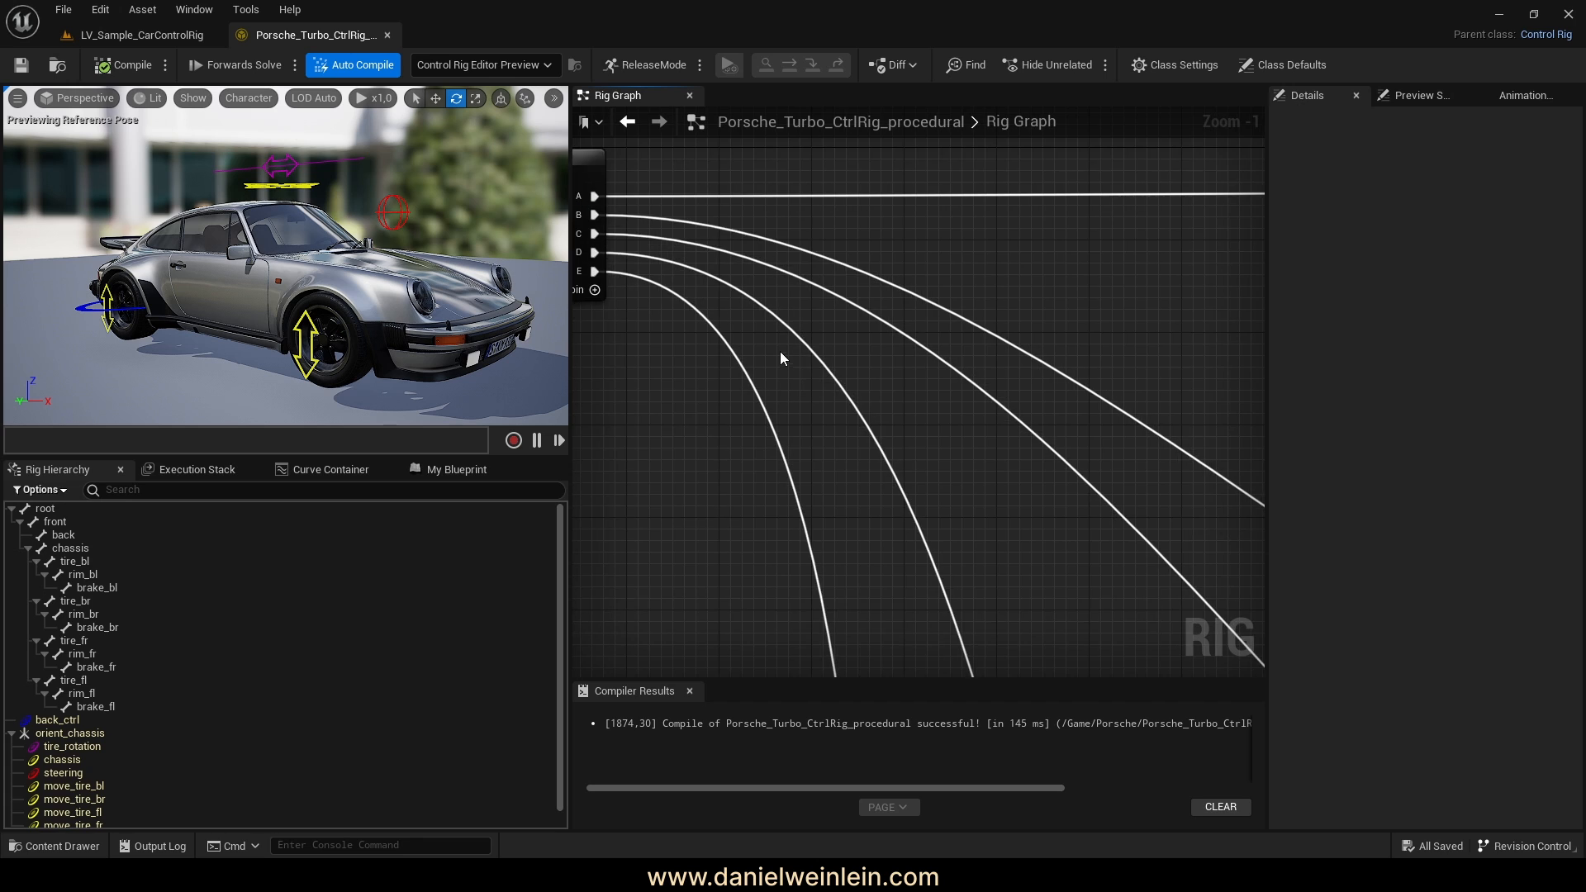
scroll(780, 351, down, 6)
right_drag(990, 525, 962, 303)
alt+drag(284, 252, 283, 196)
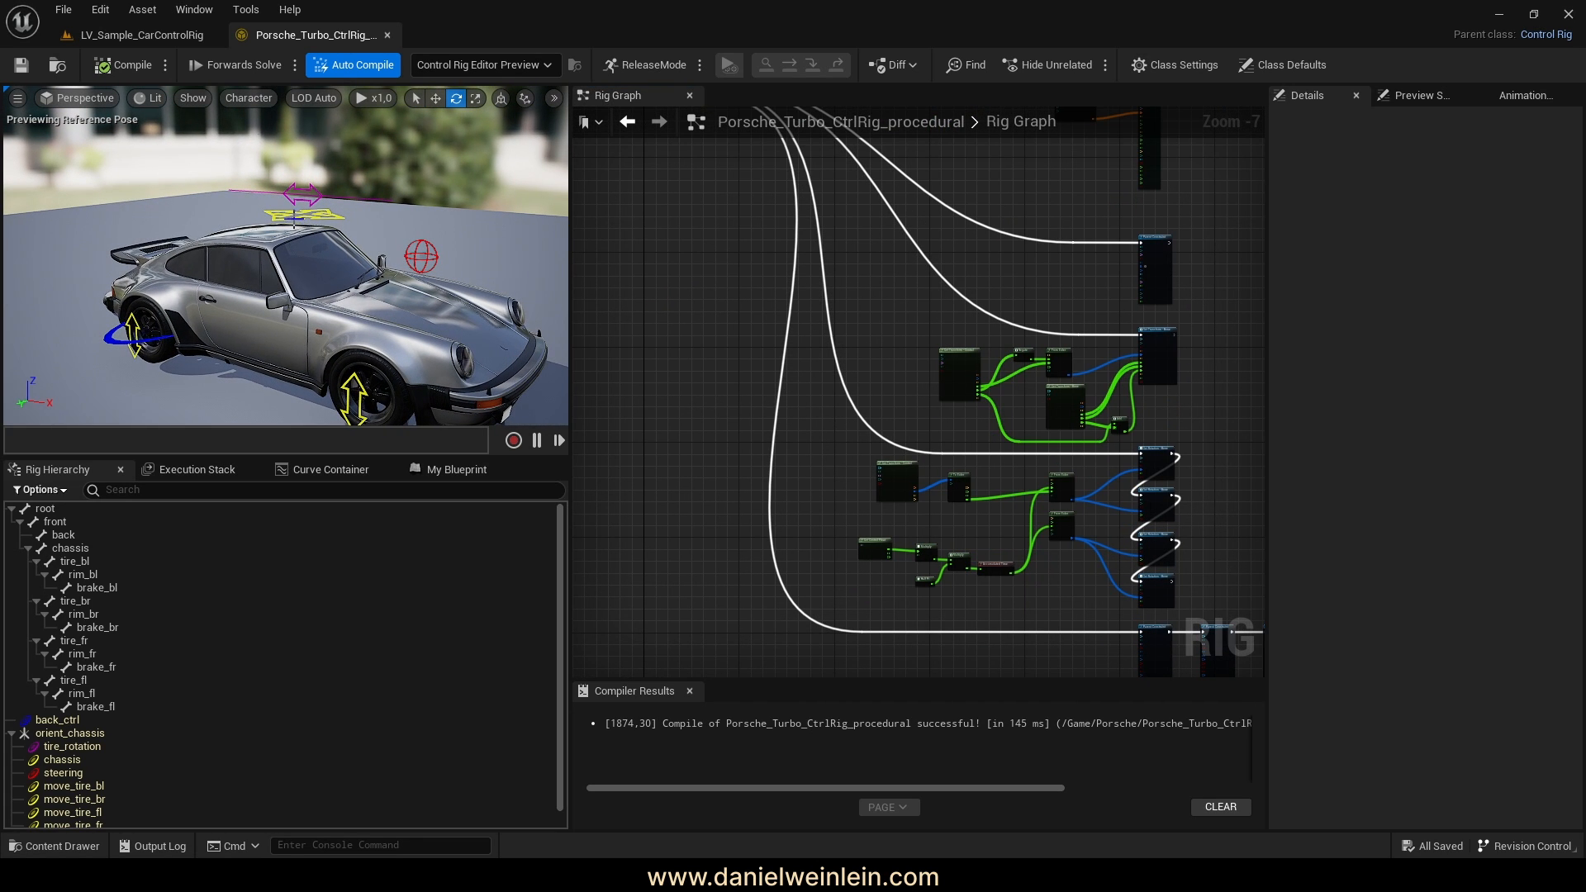
click(296, 215)
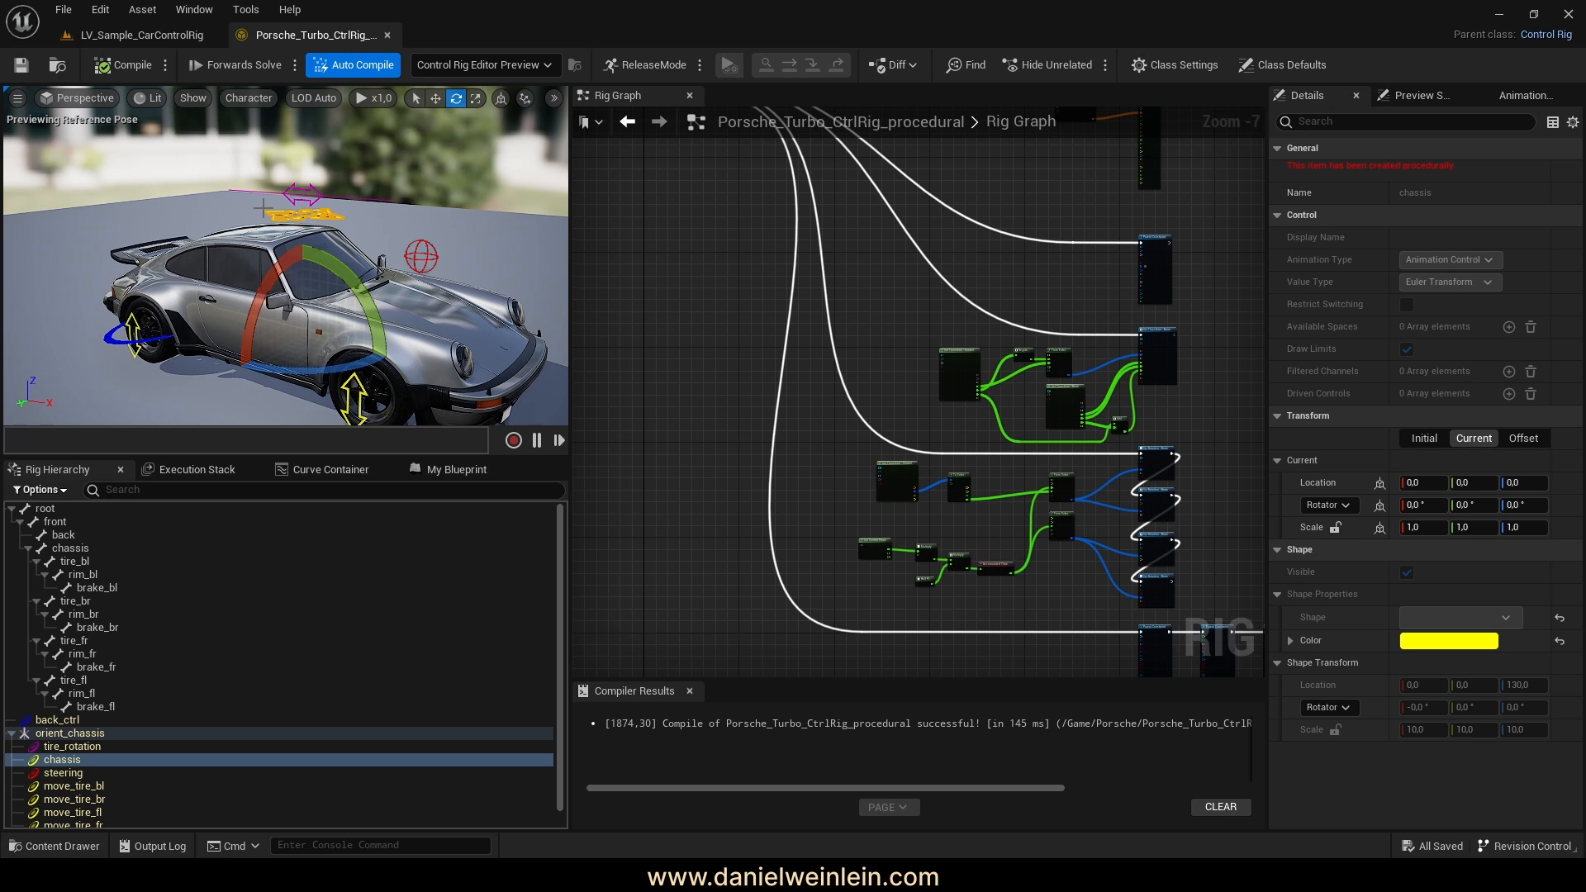
Raise the chassis to Z 35.27 and lift the move_tire_fr control
alt+drag(265, 207, 292, 218)
key(w)
drag(261, 276, 322, 216)
middle_drag(312, 346, 302, 346)
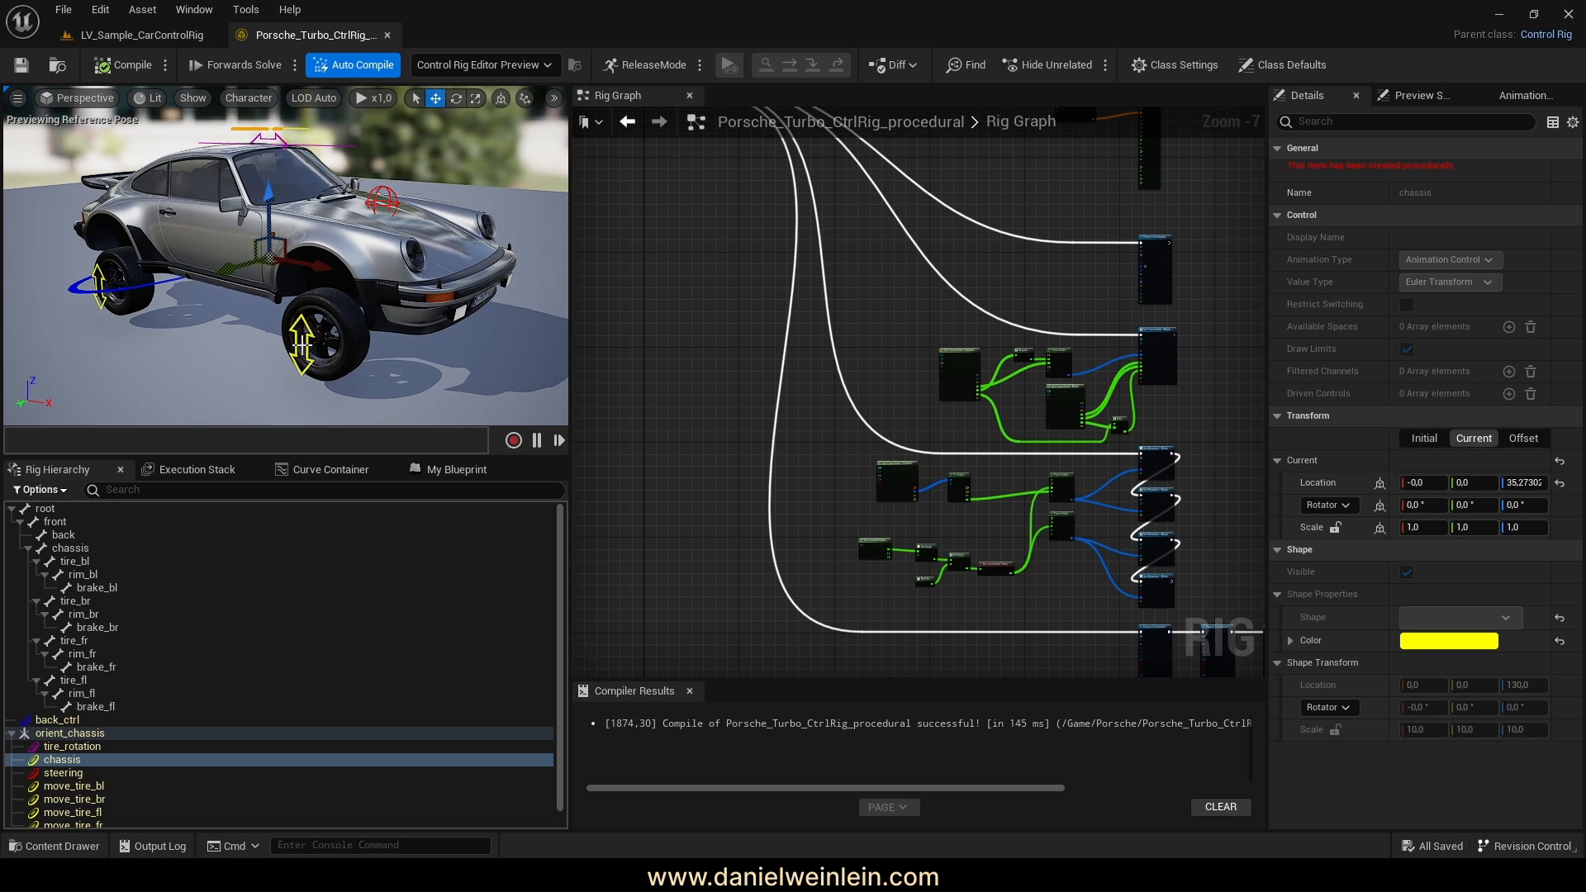
click(309, 332)
mouse_move(329, 279)
mouse_down()
mouse_move(331, 266)
mouse_move(328, 299)
mouse_up()
Slide the chassis sideways along Y and back, then find the Parent Constraint nodes
middle_drag(291, 172, 287, 142)
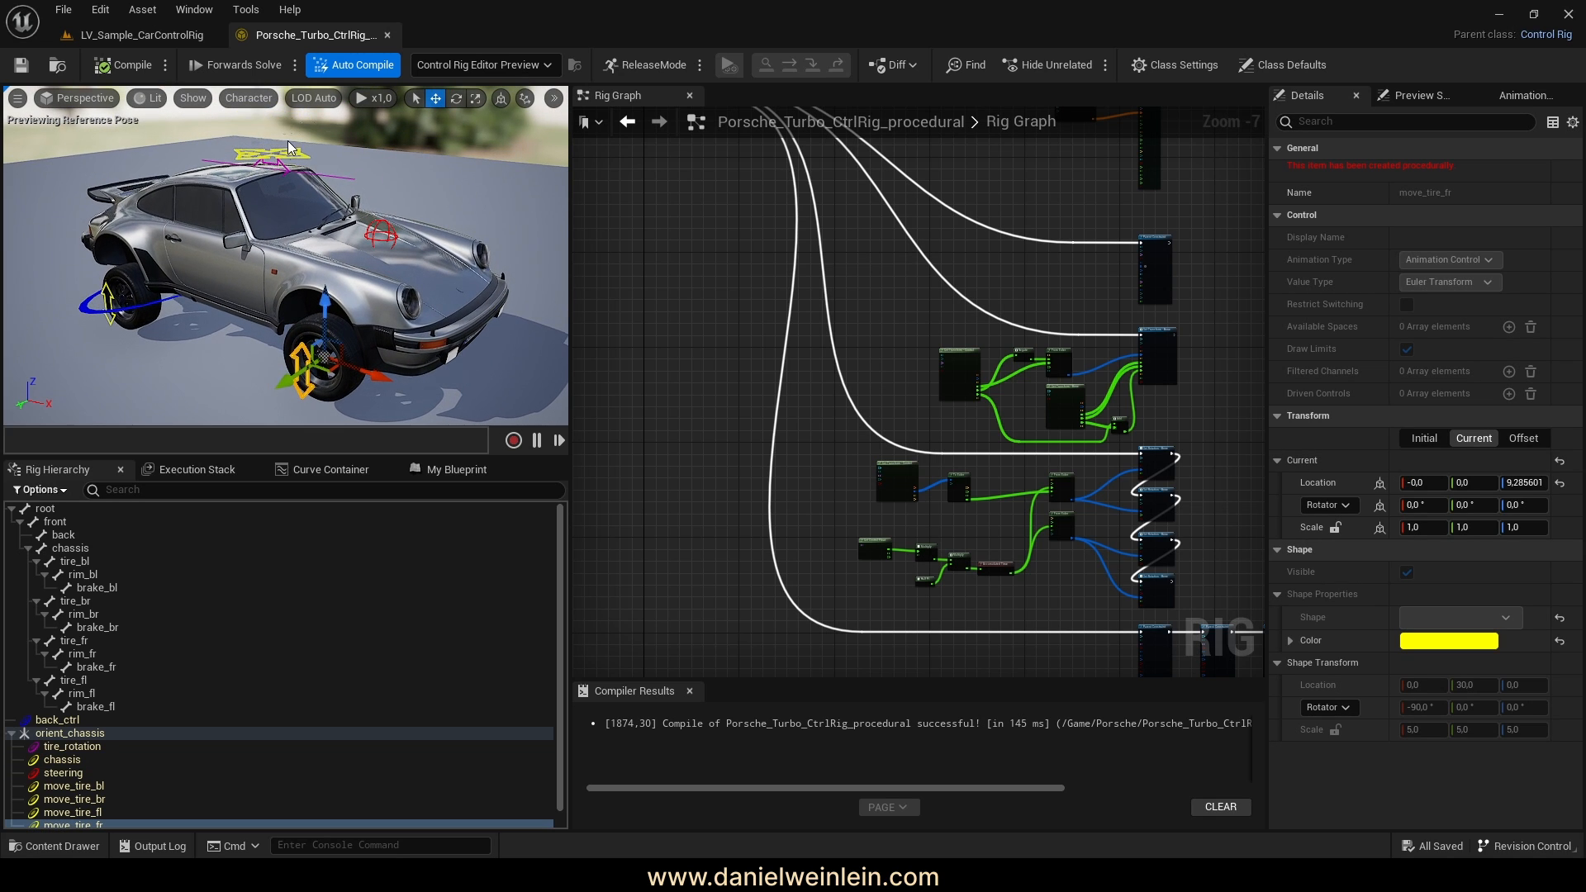
click(245, 277)
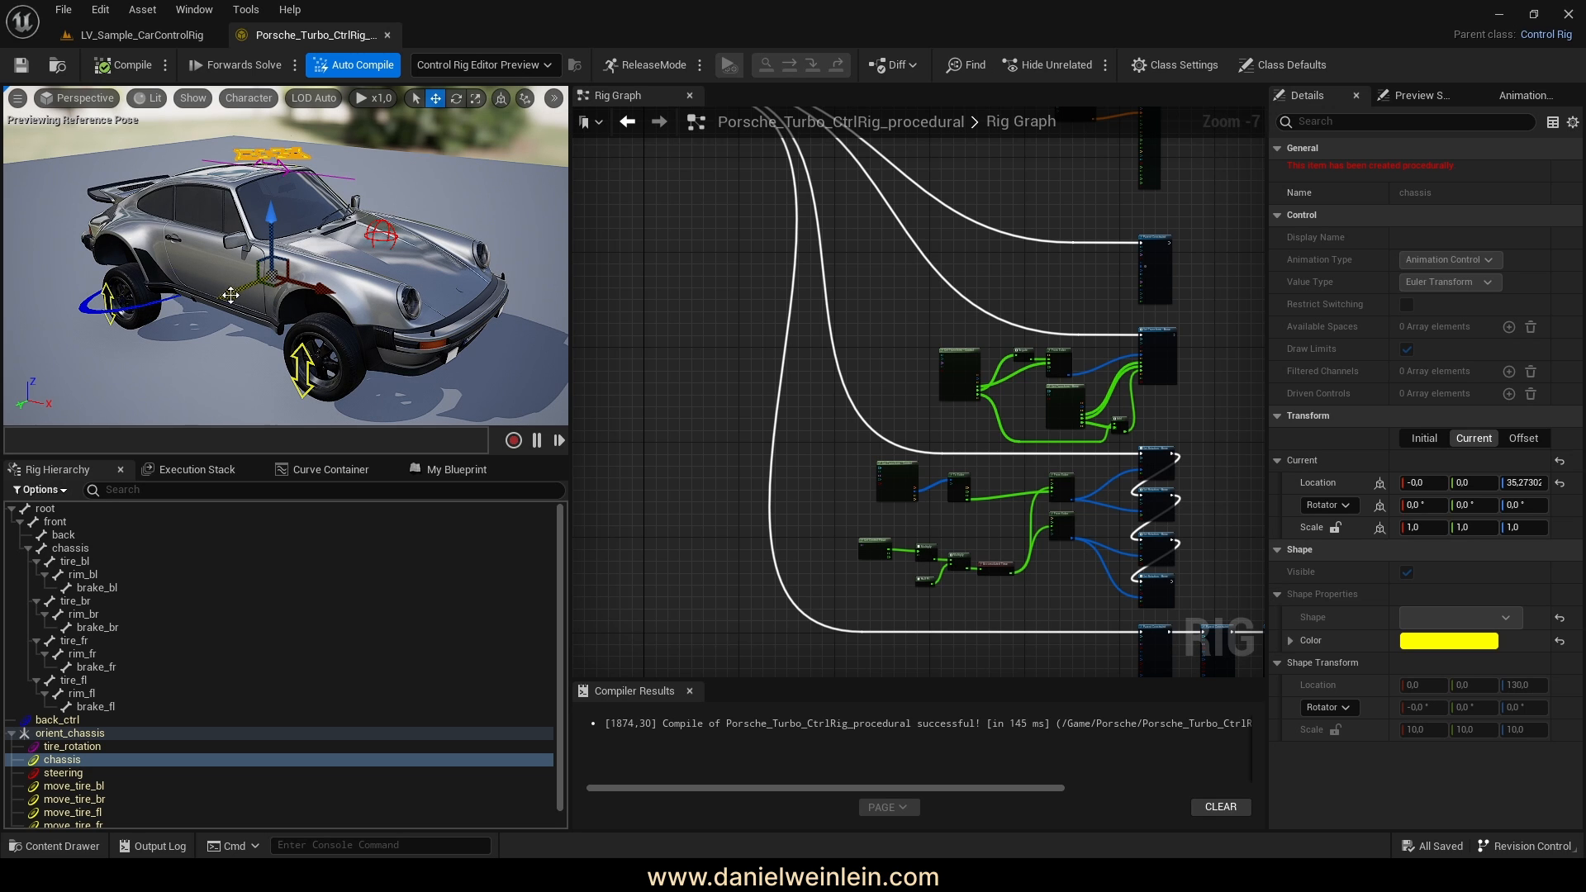
drag(231, 295, 303, 275)
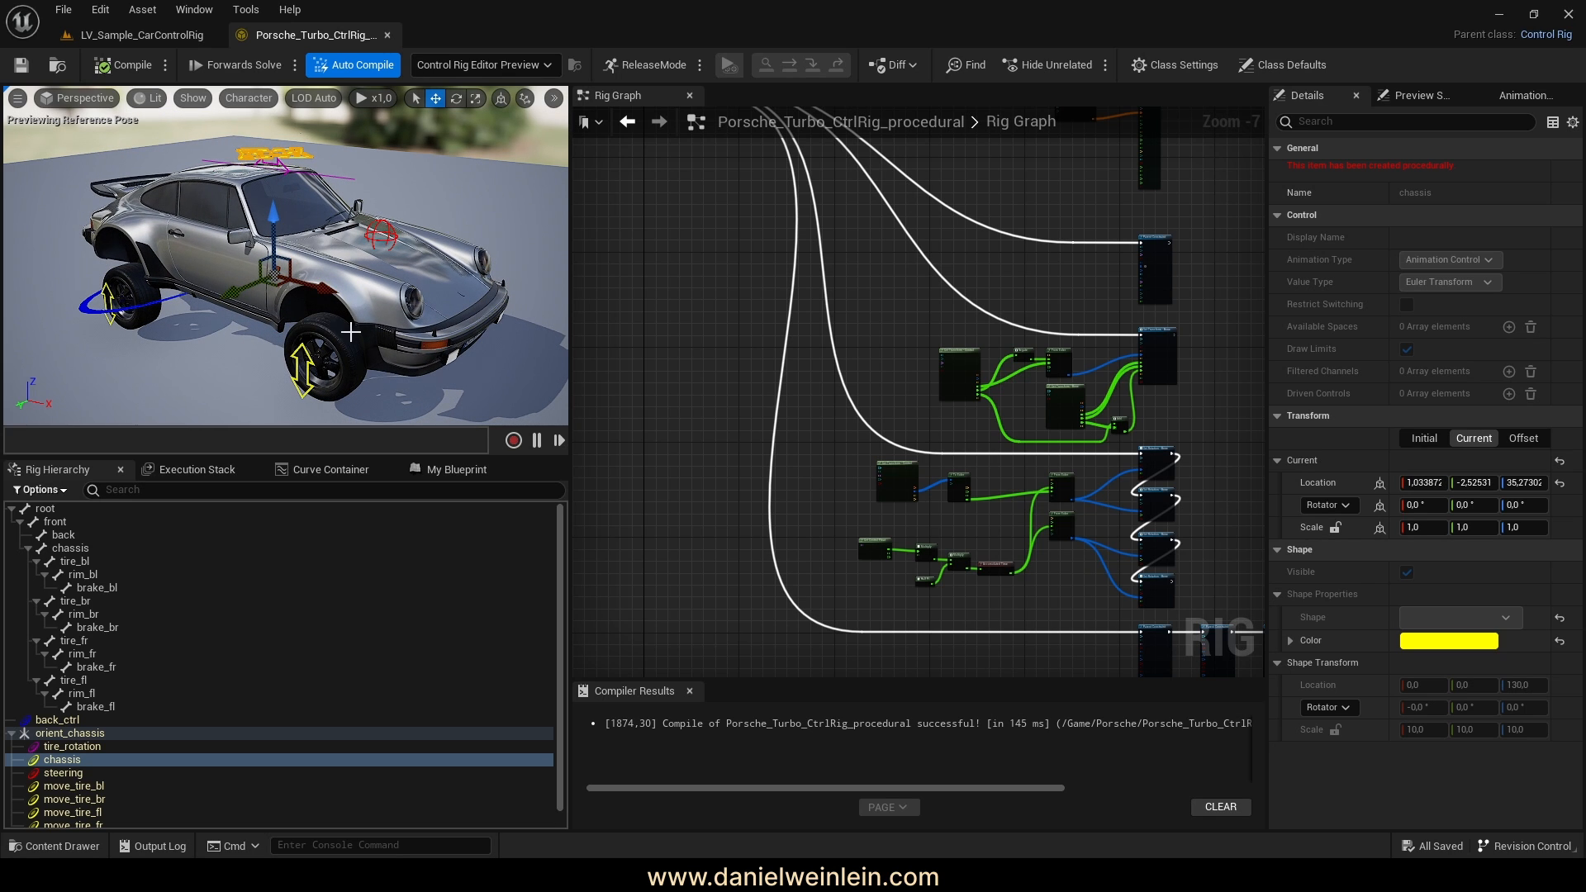
drag(231, 296, 235, 287)
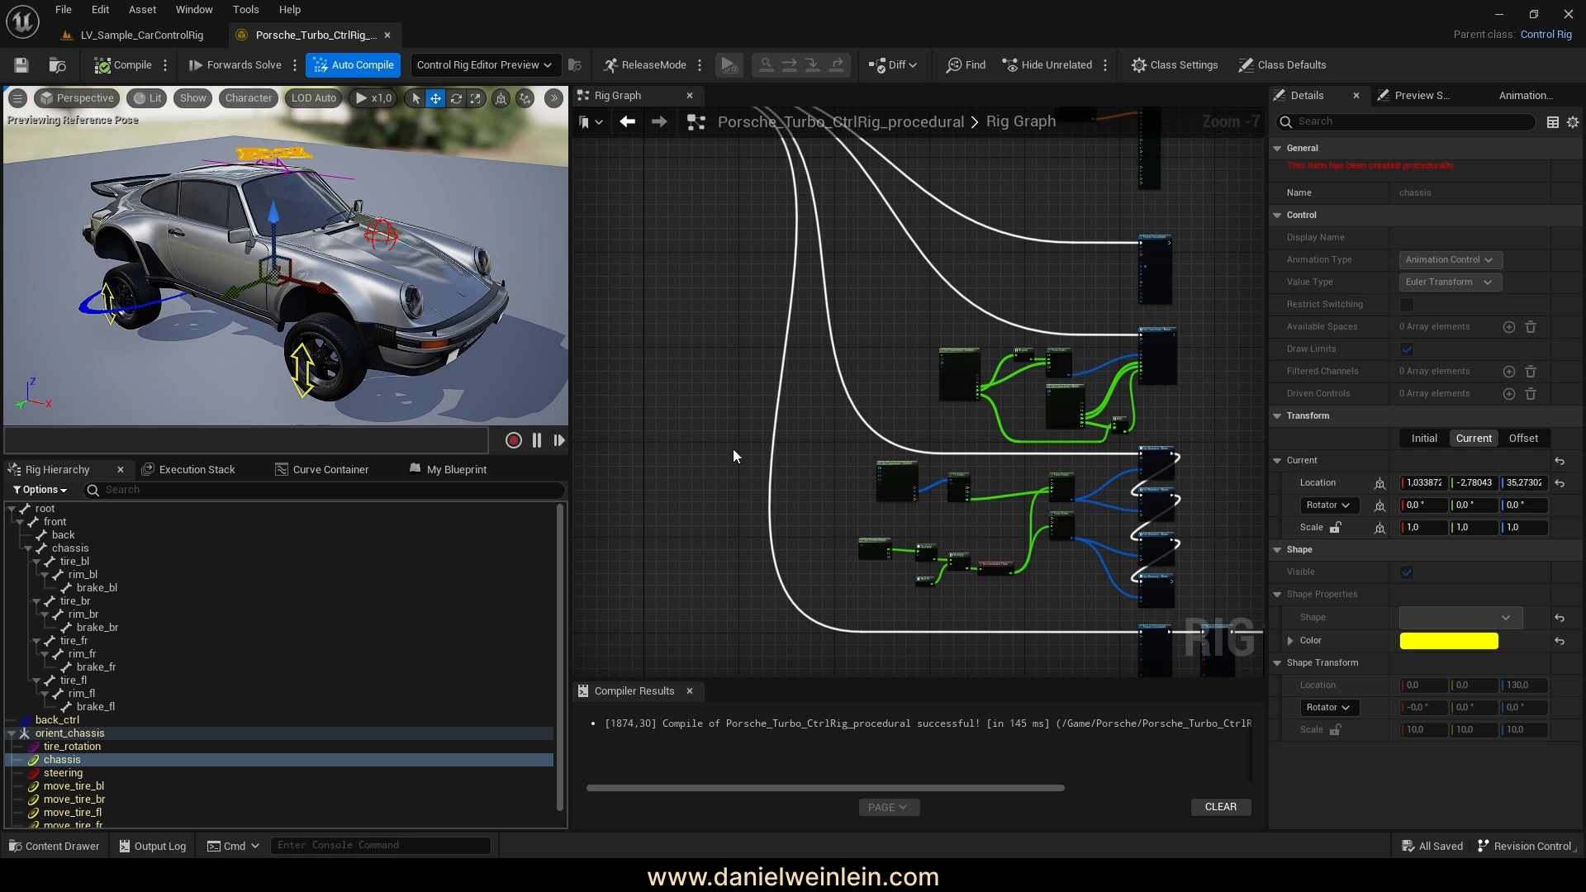
right_drag(828, 531, 687, 318)
right_drag(1055, 562, 879, 566)
scroll(1119, 472, up, 5)
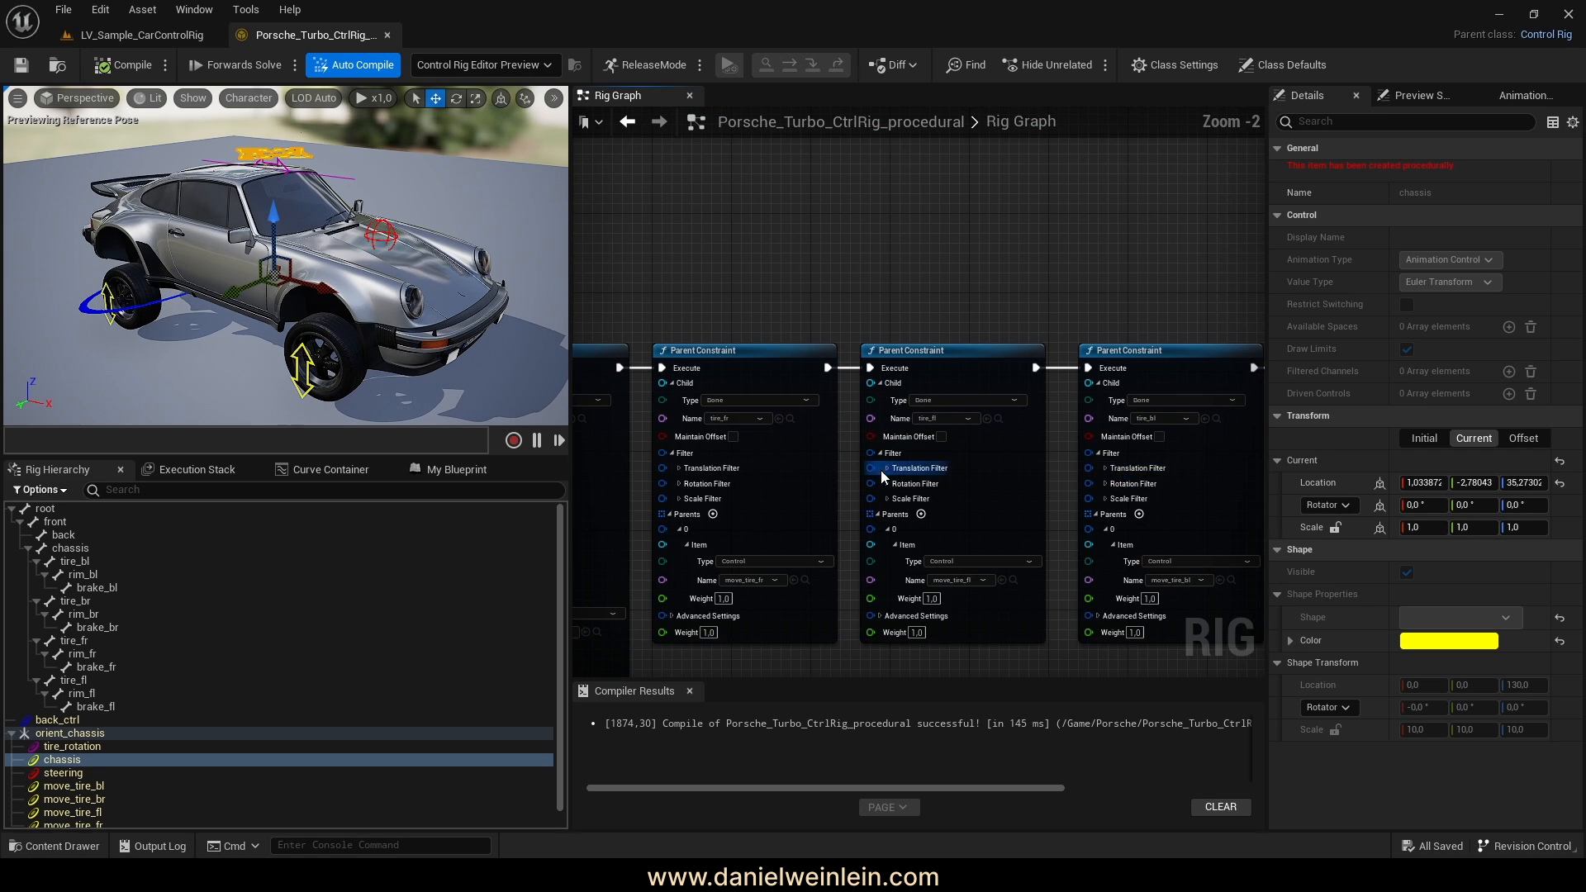
Enable X and Y in the translation filters of the first tire constraint and tire_fl
scroll(882, 477, up, 2)
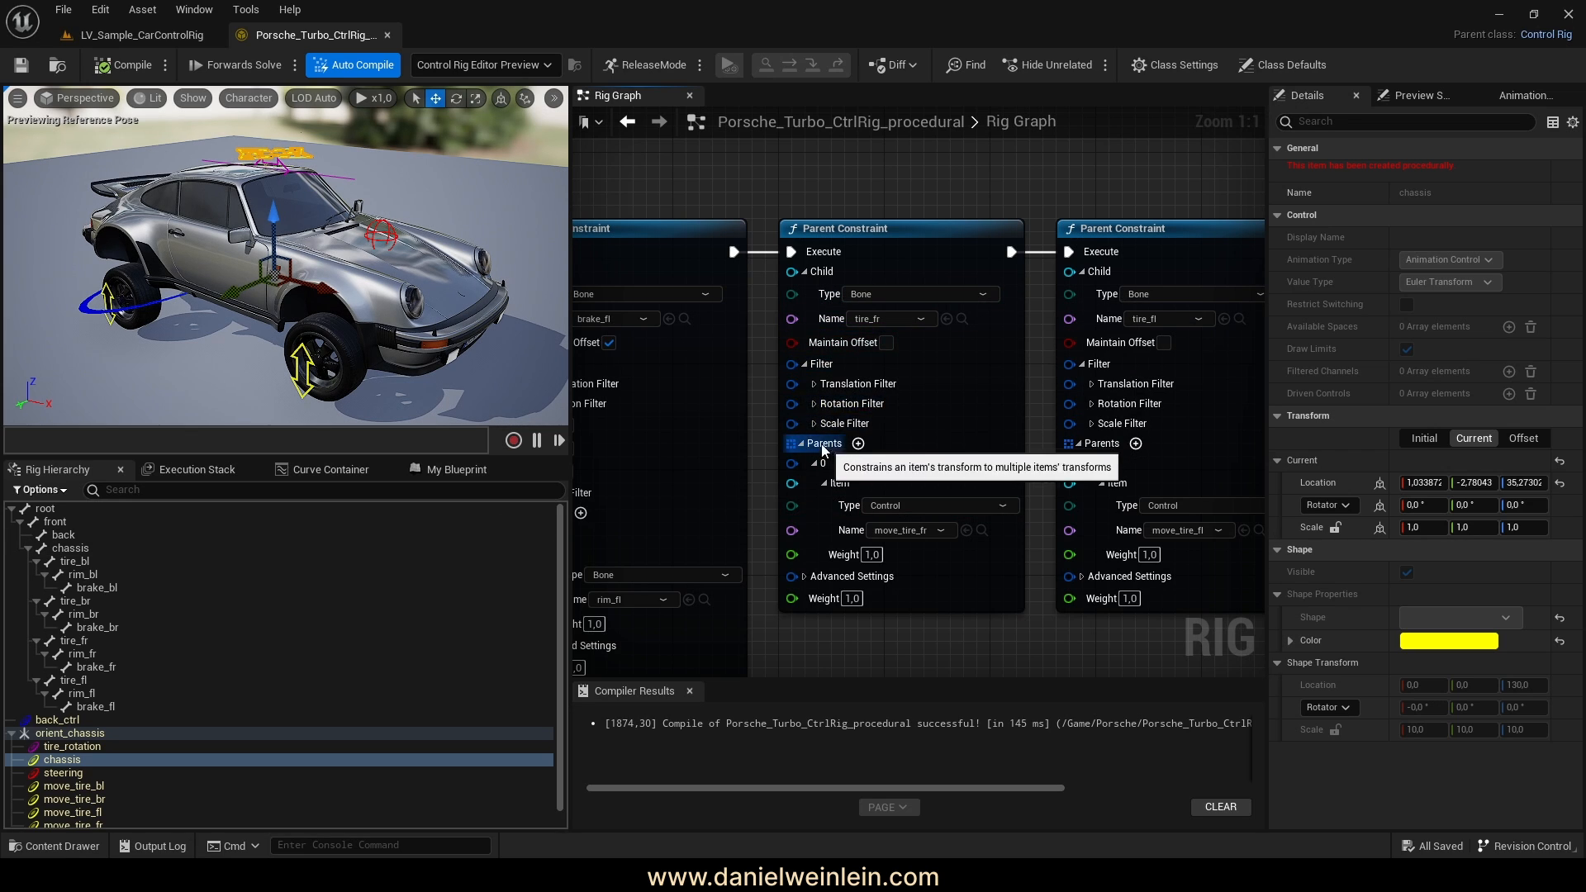
click(813, 384)
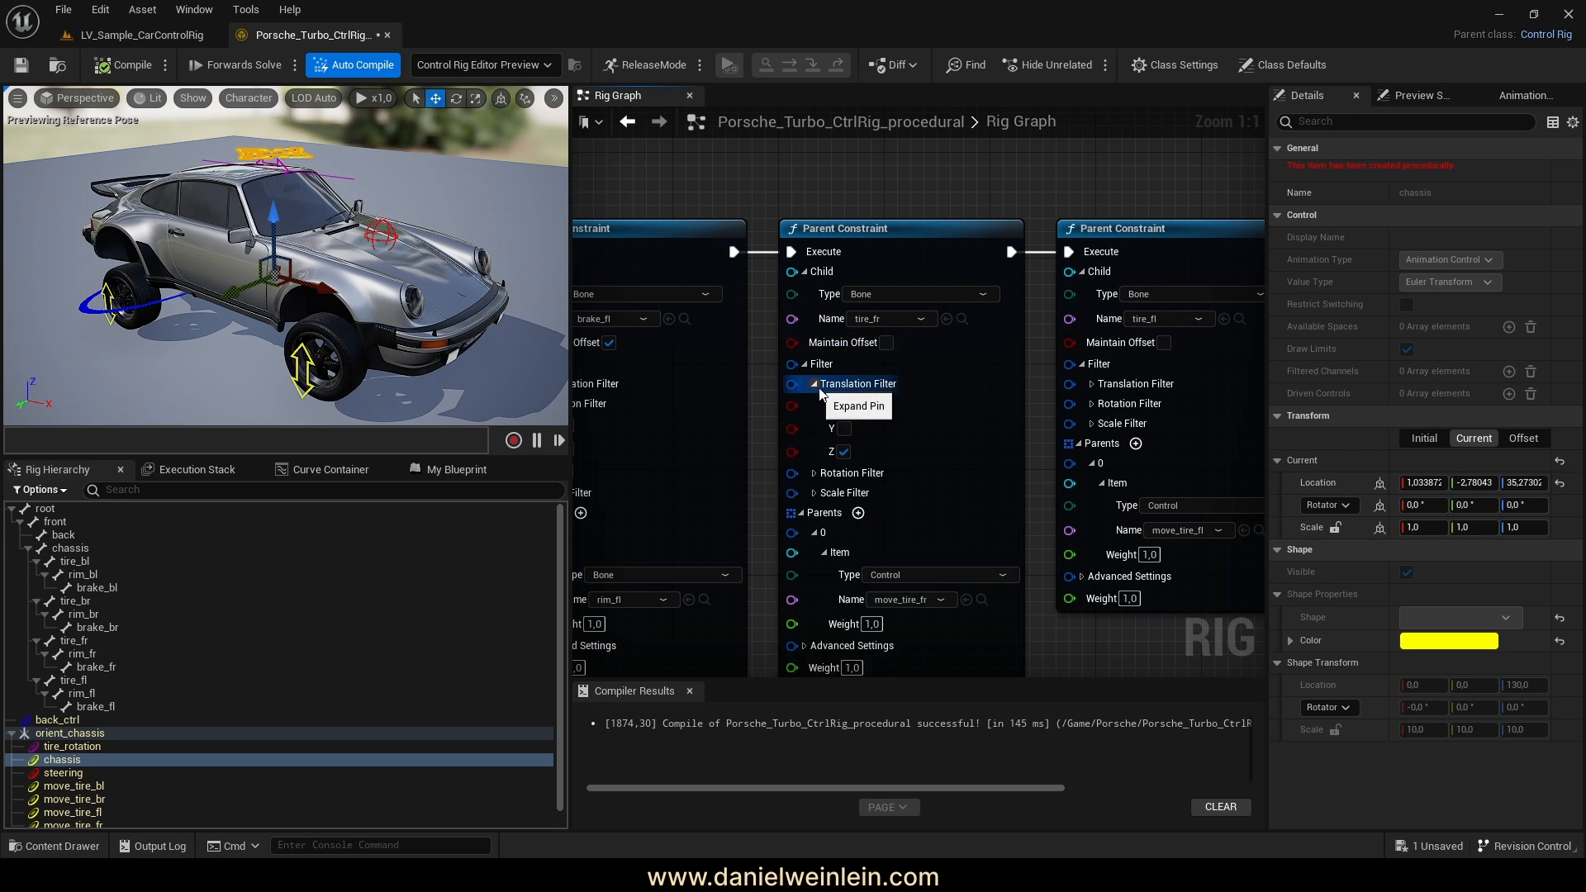
click(843, 405)
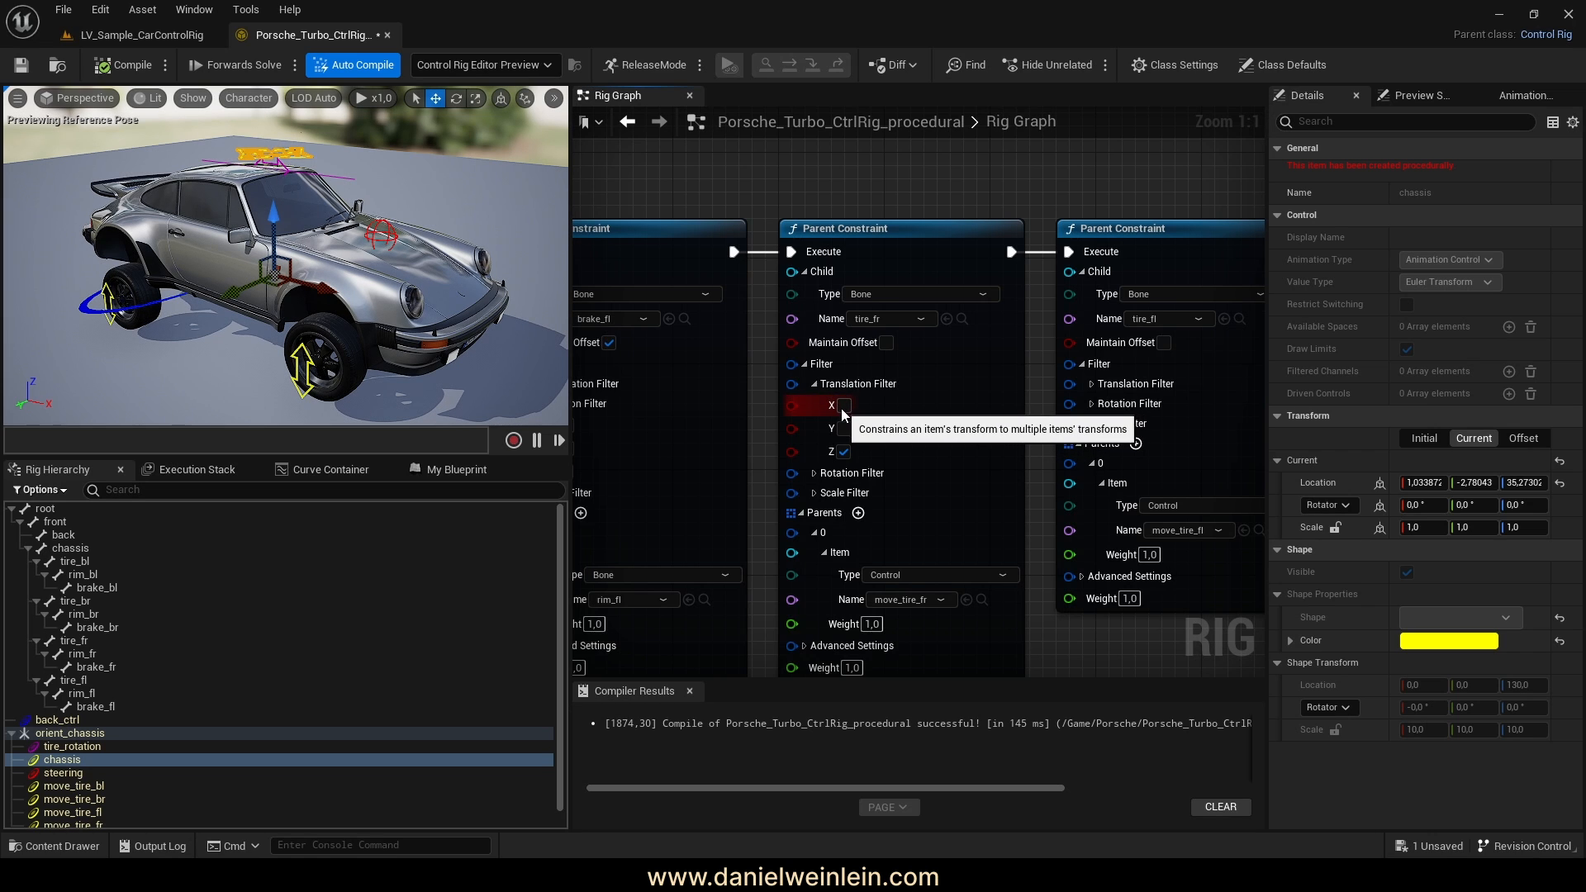
click(844, 427)
right_drag(1004, 477, 735, 463)
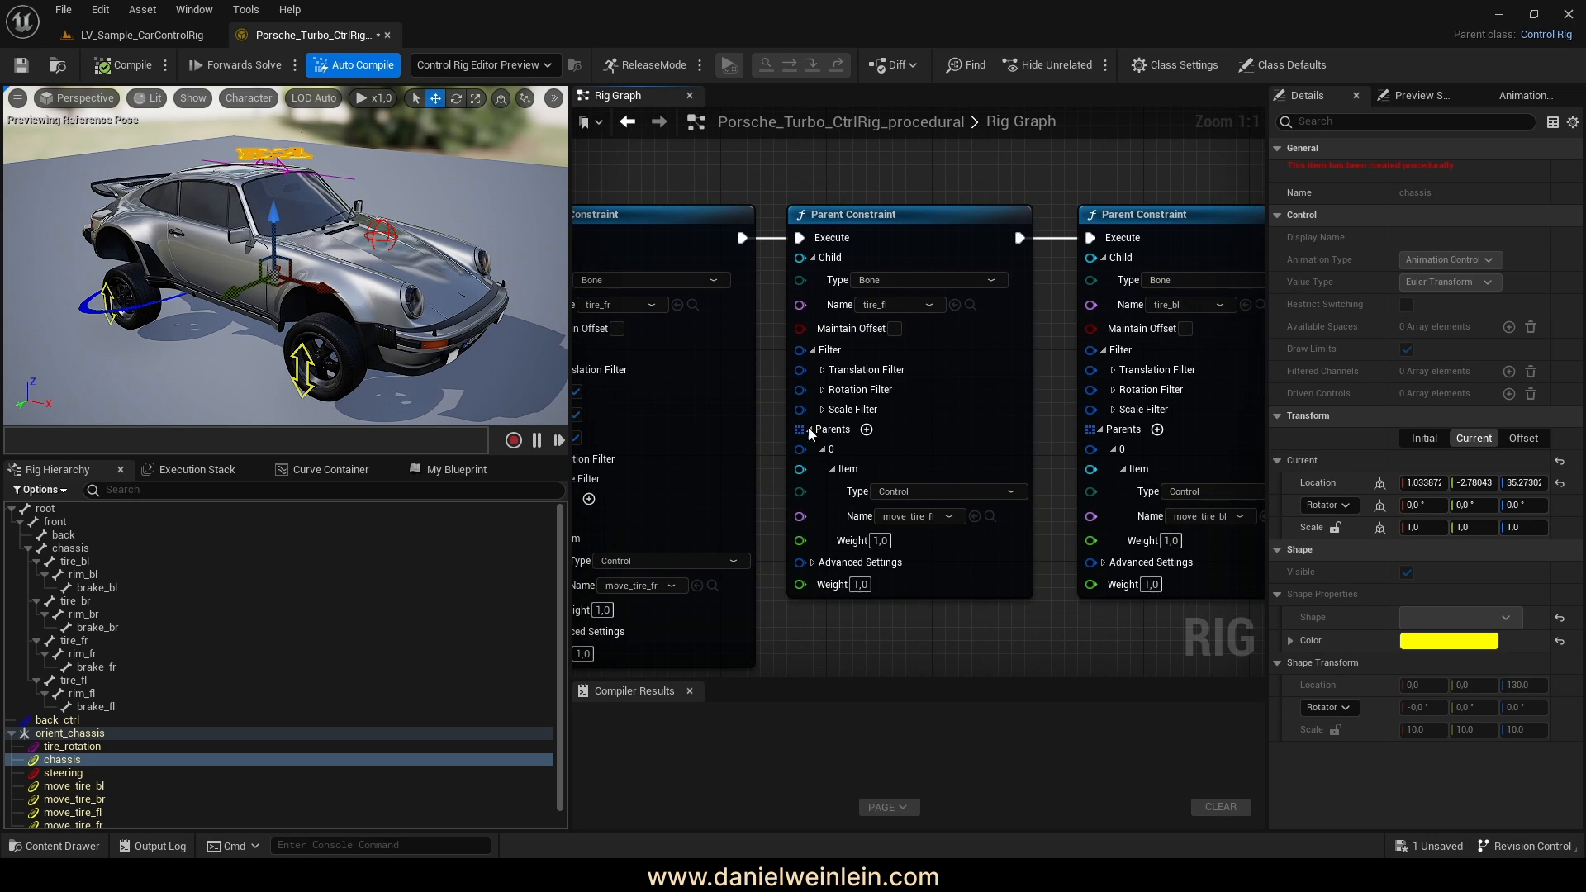
click(821, 369)
click(851, 415)
click(851, 393)
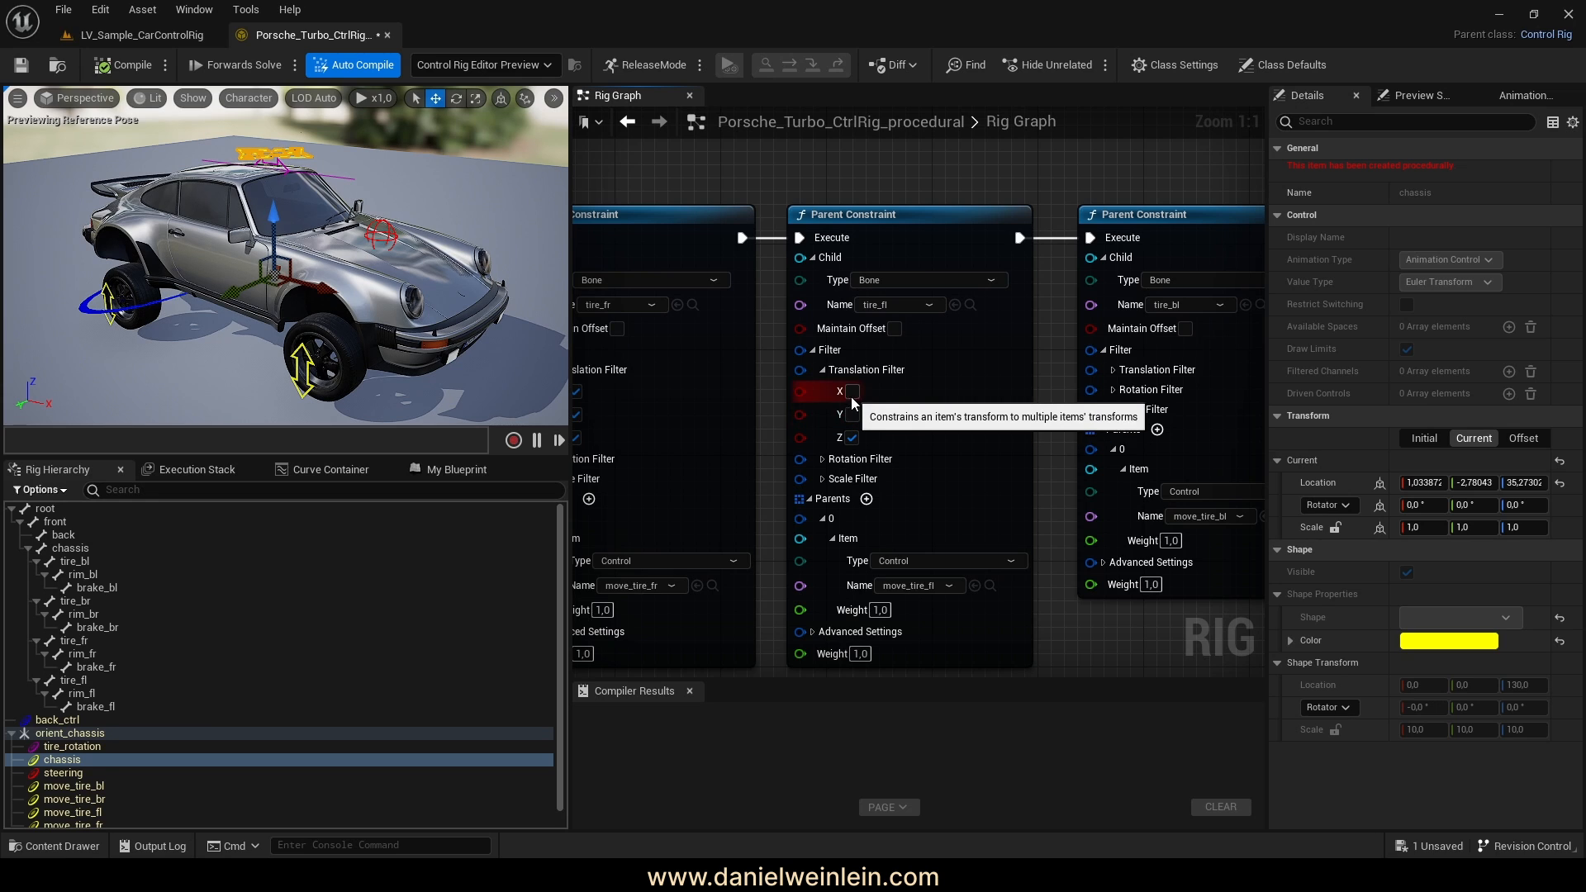
Enable X and Y in the translation filters of the tire_bl and tire_br constraints
right_drag(1025, 456, 809, 463)
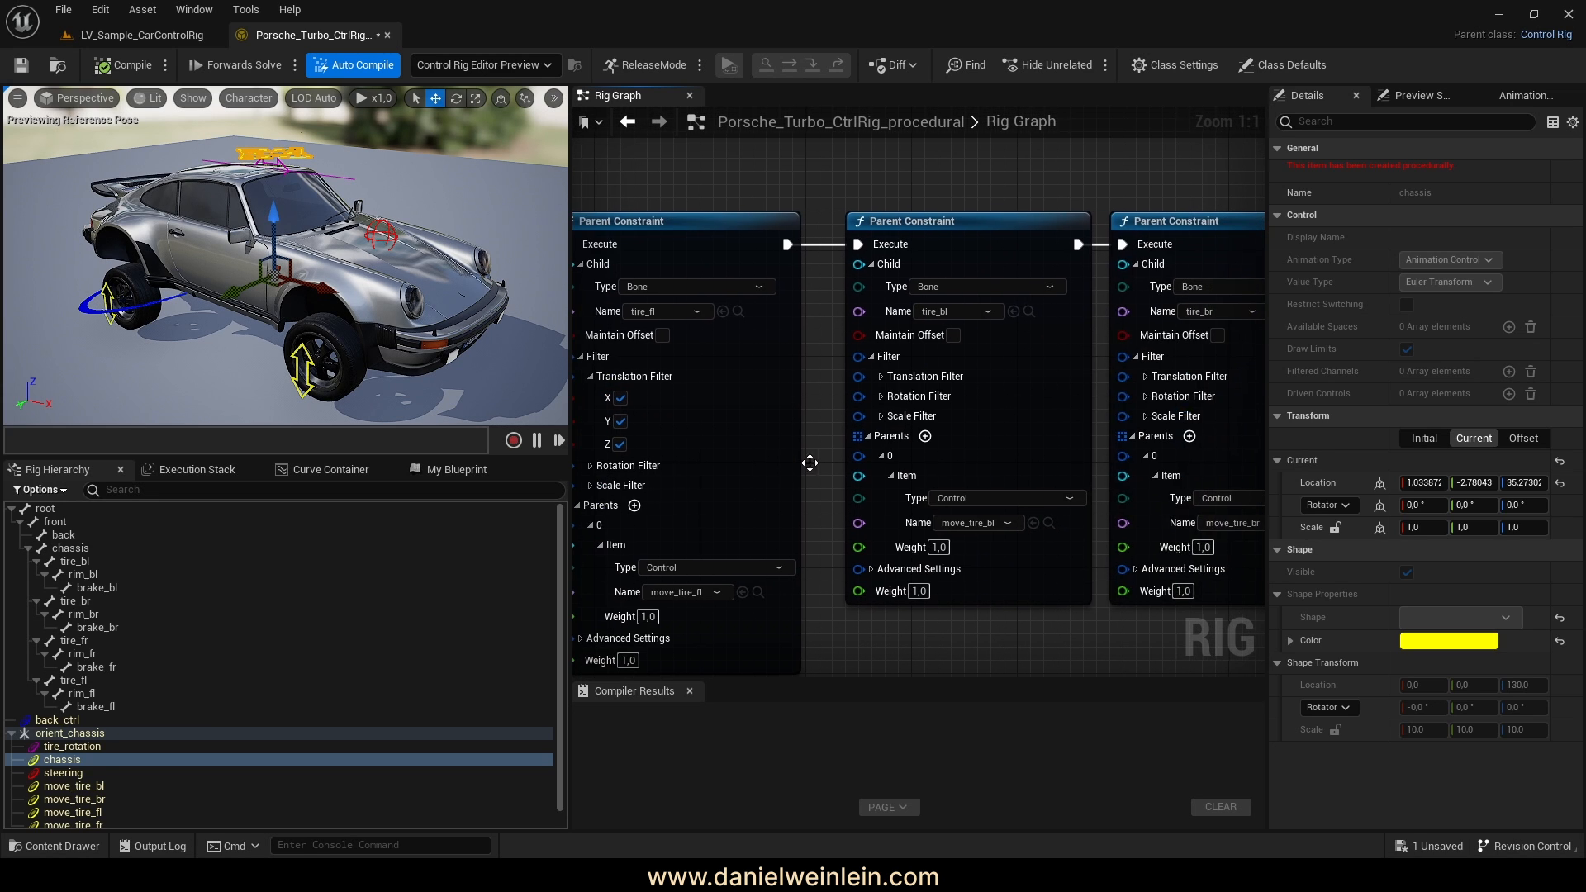
click(881, 376)
click(911, 397)
click(911, 421)
right_drag(1093, 430, 882, 425)
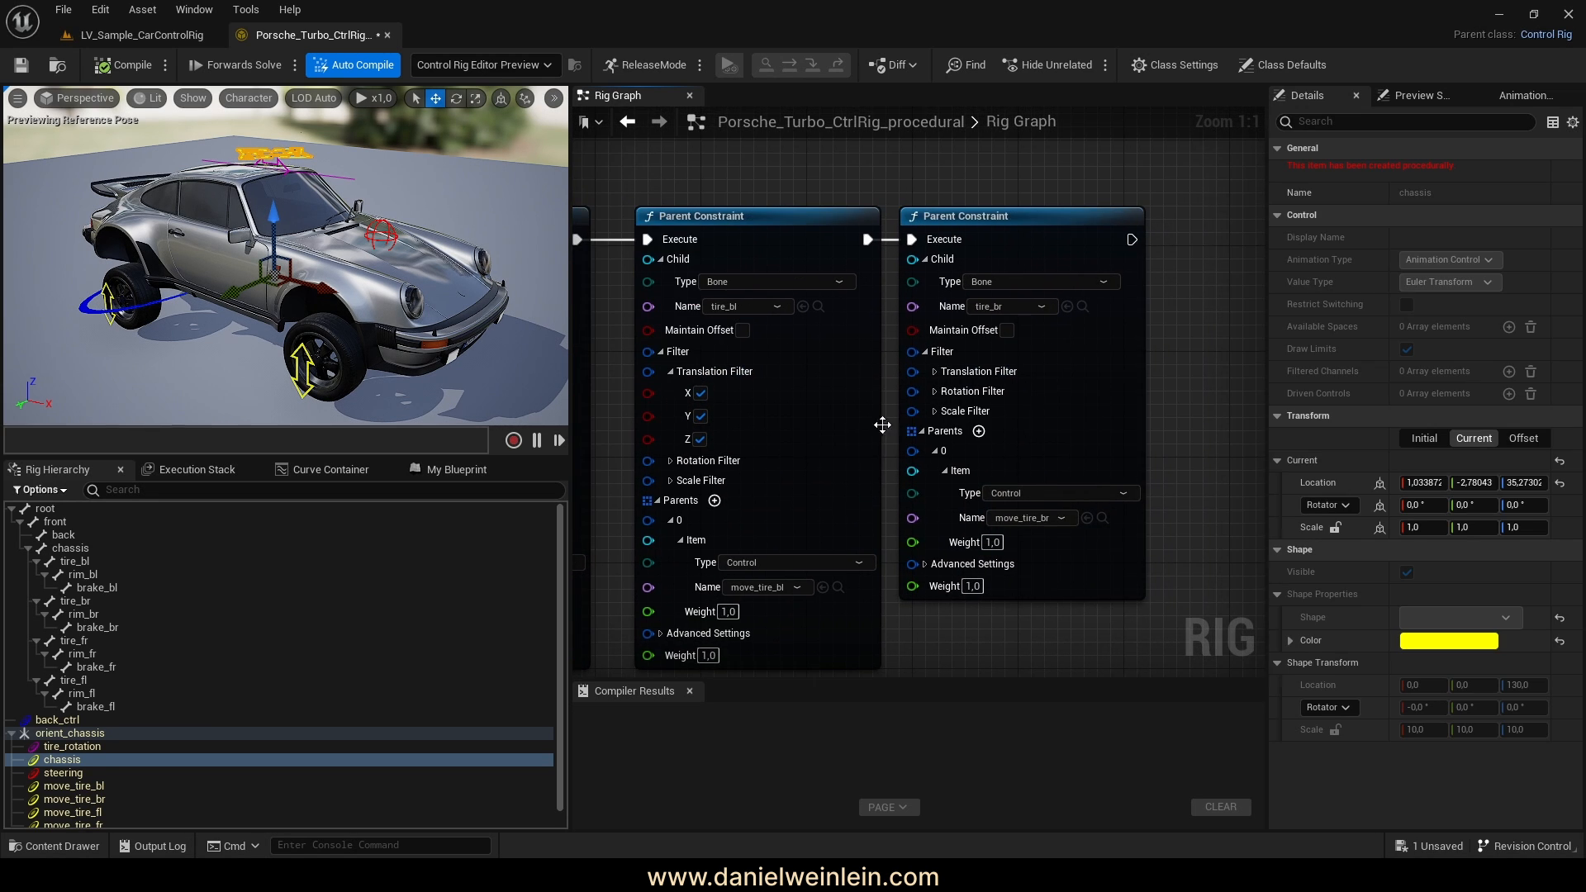
click(935, 373)
click(964, 396)
click(964, 419)
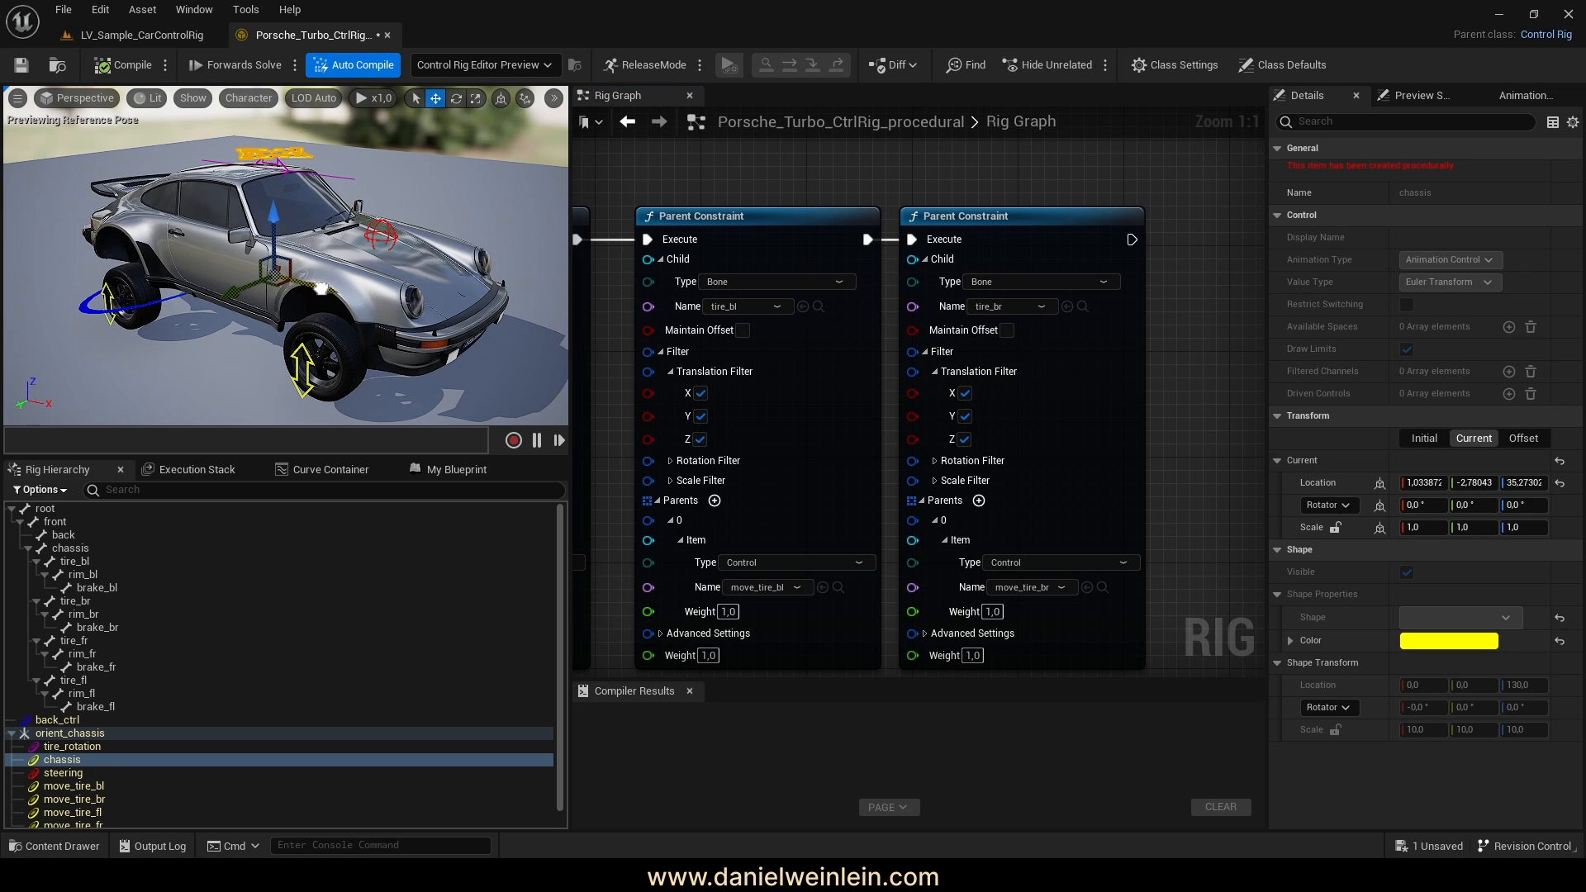
Slide the chassis to confirm the wheels stay put, then save the rig
drag(321, 287, 232, 283)
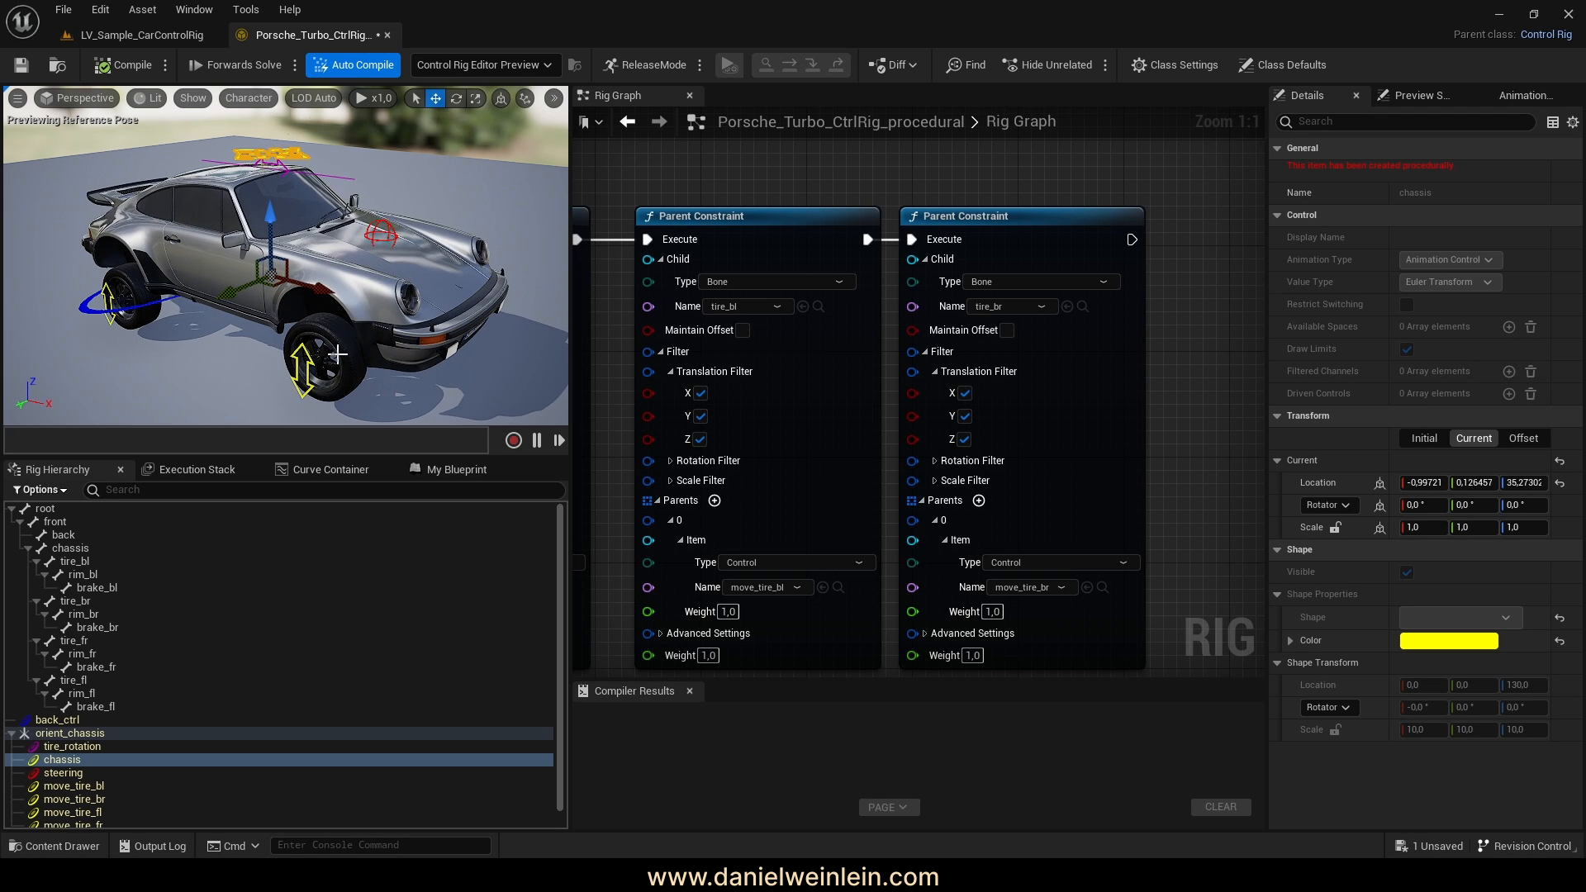
drag(313, 287, 273, 313)
click(91, 66)
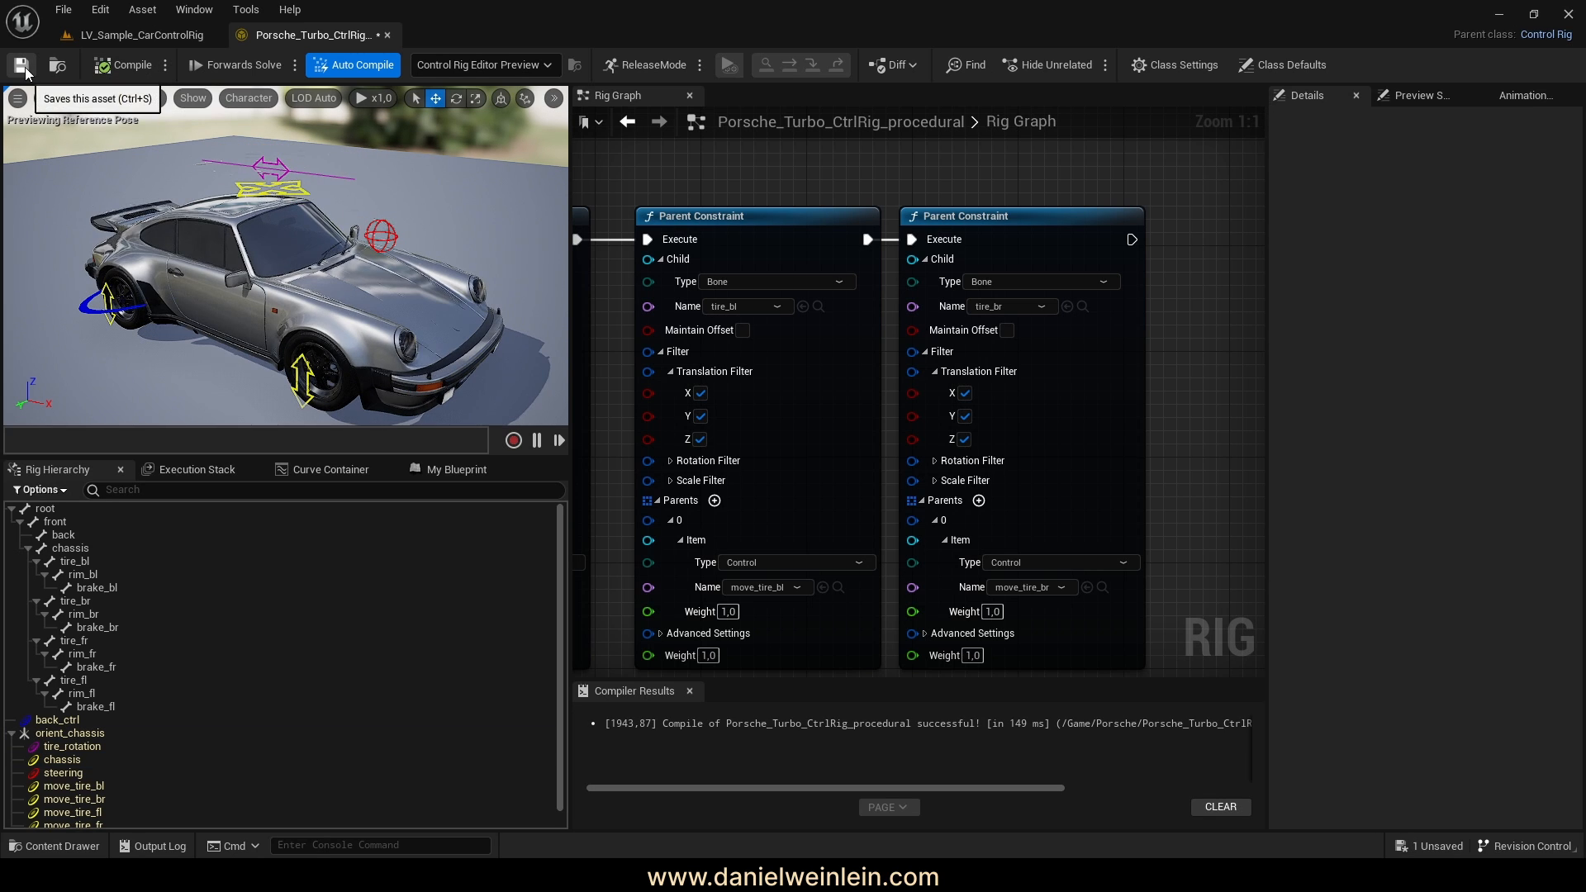
Review the rig network, from the Spawn Float Control nodes to the Forwards Solve nodes
right_drag(1140, 368, 1104, 353)
scroll(1106, 357, down, 9)
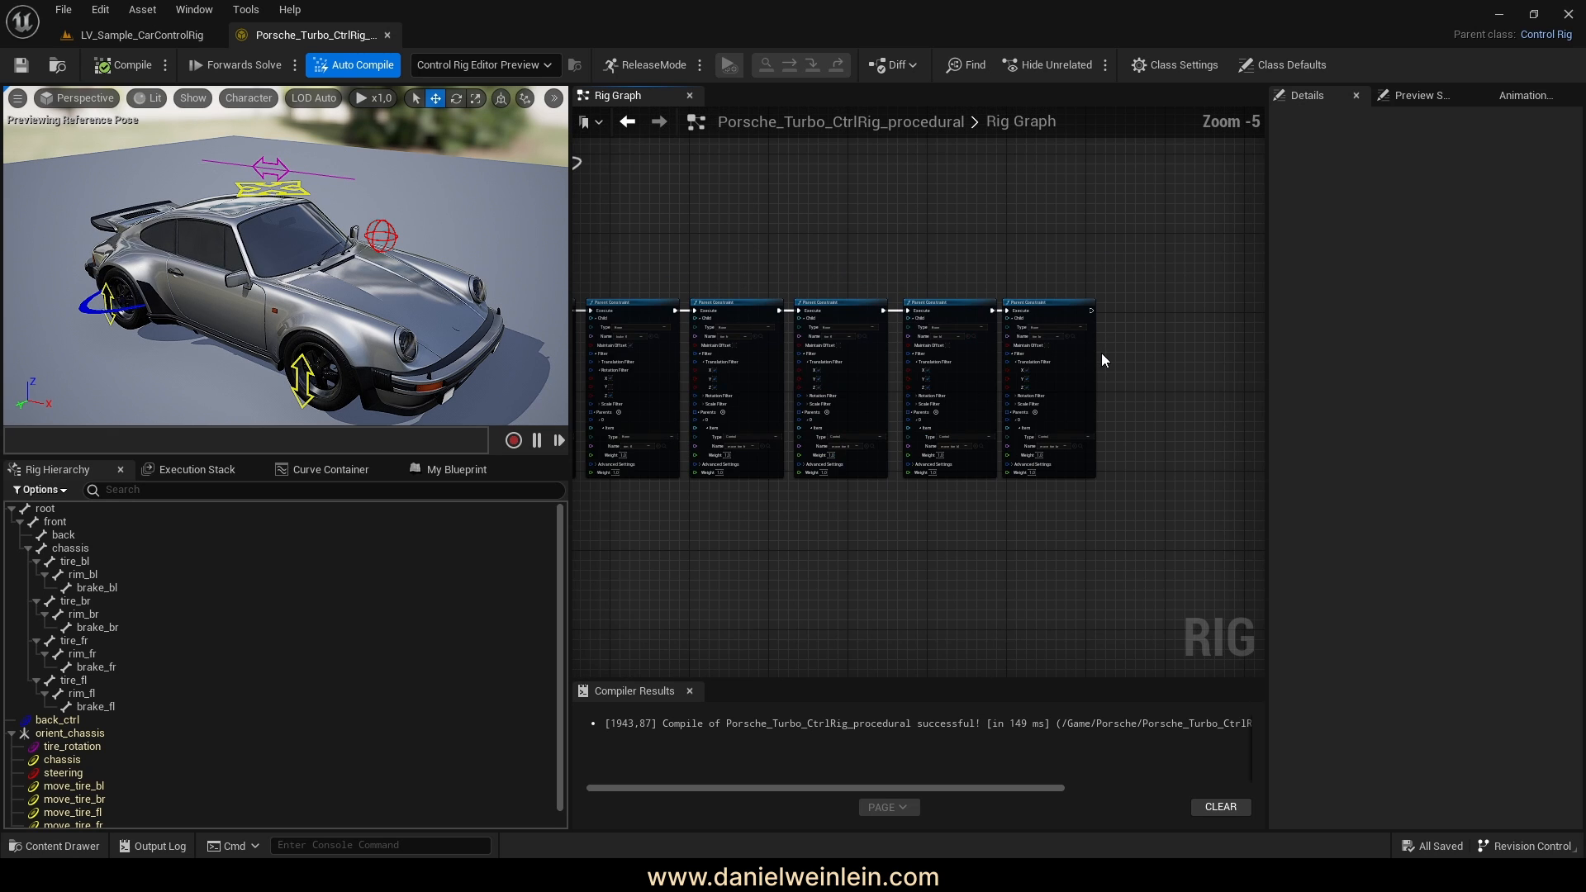
right_drag(778, 153, 1073, 558)
right_drag(890, 346, 896, 479)
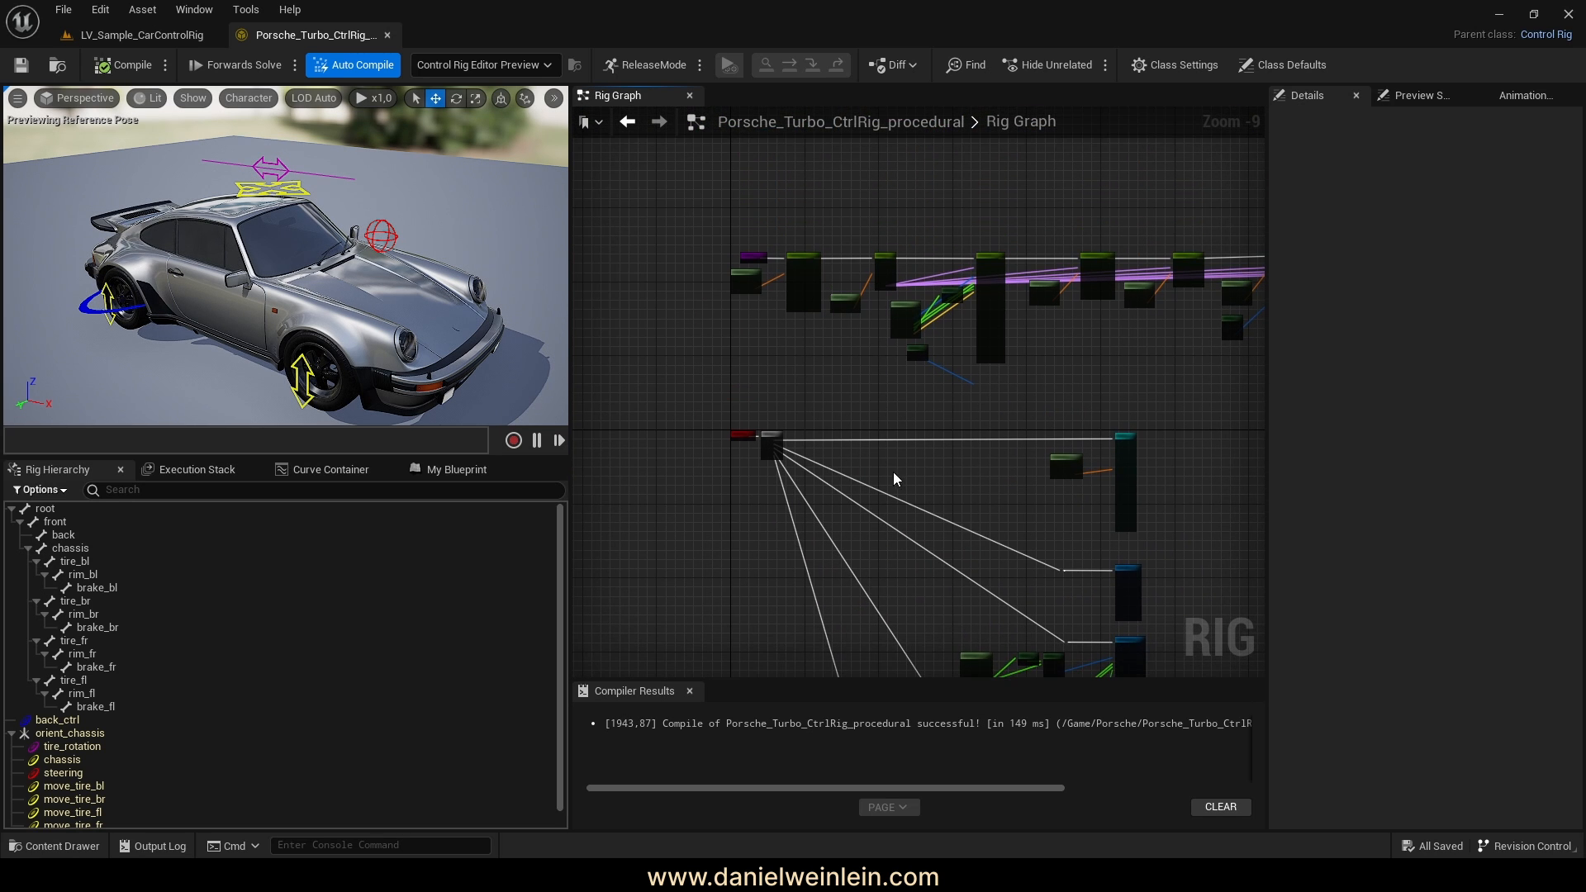
right_drag(1107, 358, 958, 353)
scroll(789, 344, up, 5)
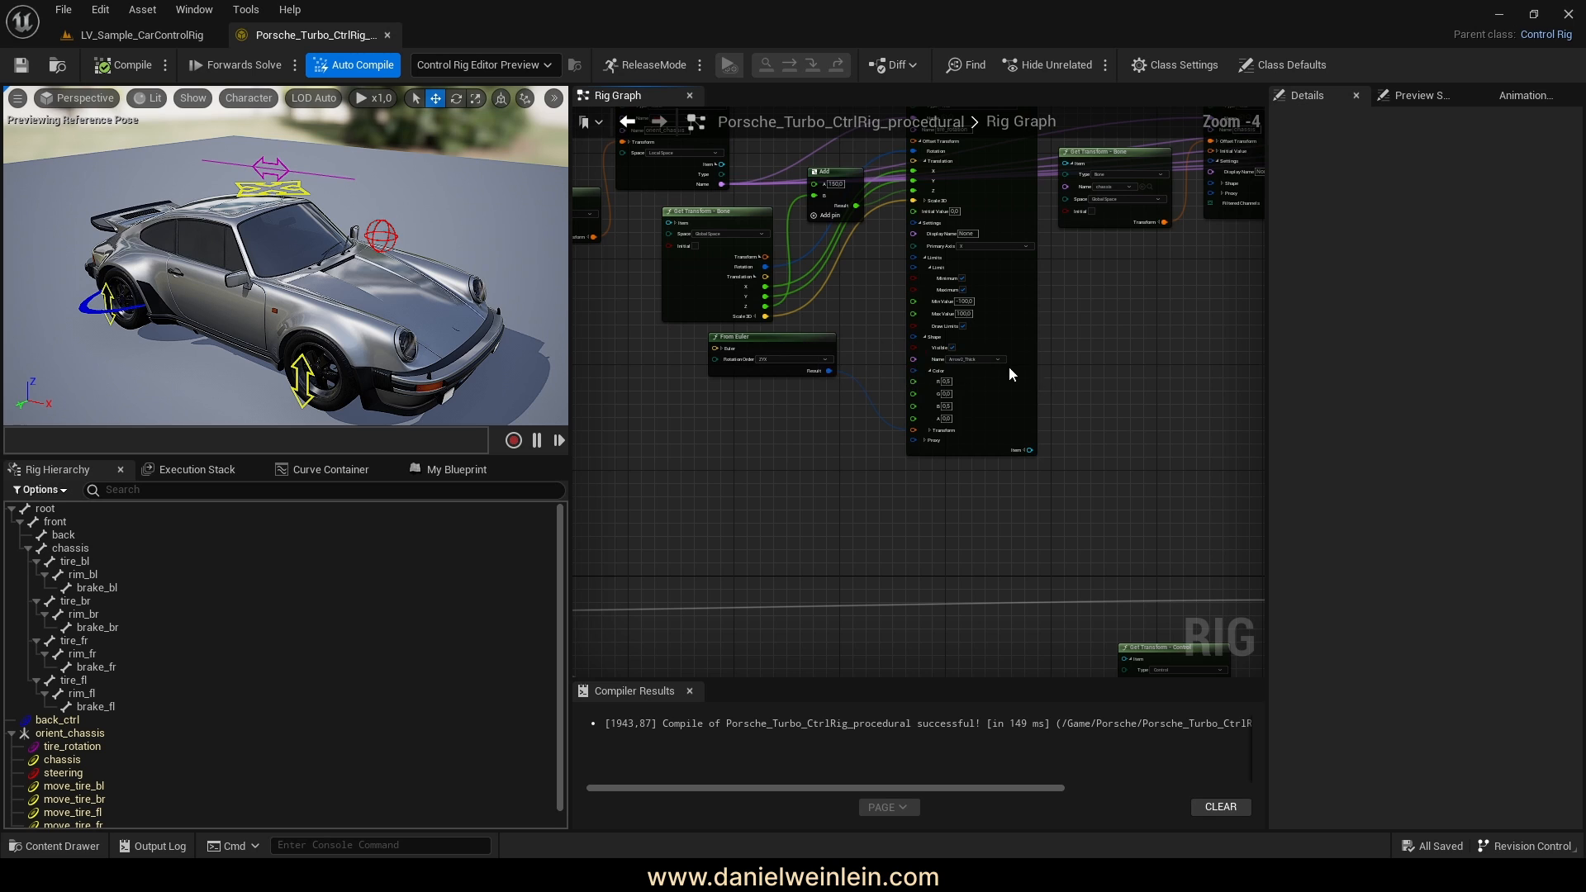
right_drag(1163, 343, 1183, 306)
scroll(1047, 434, down, 3)
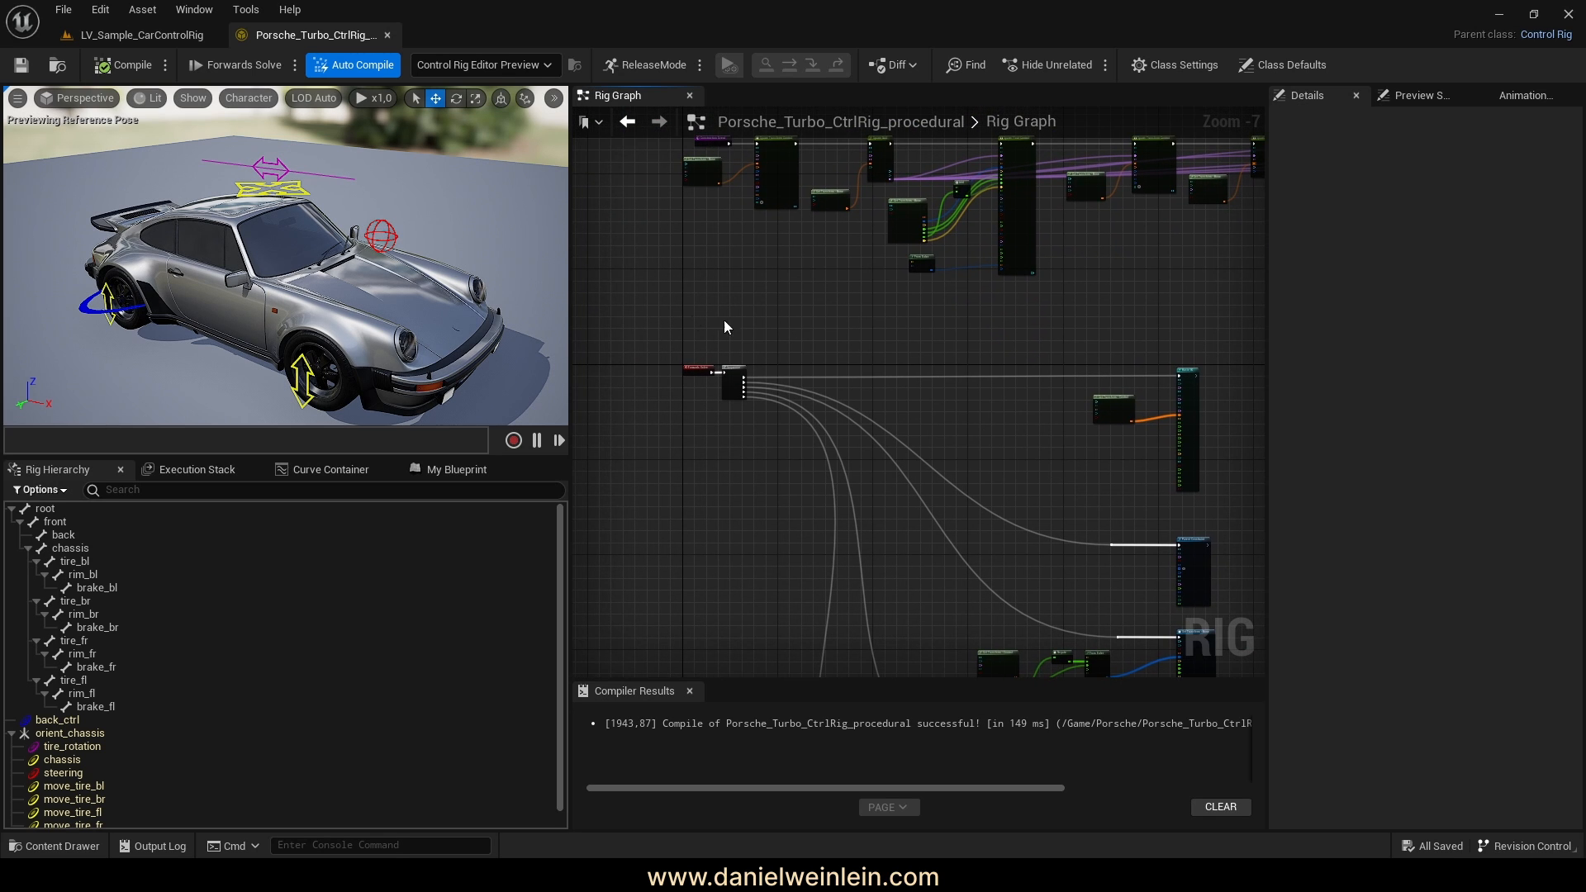
right_drag(730, 270, 780, 398)
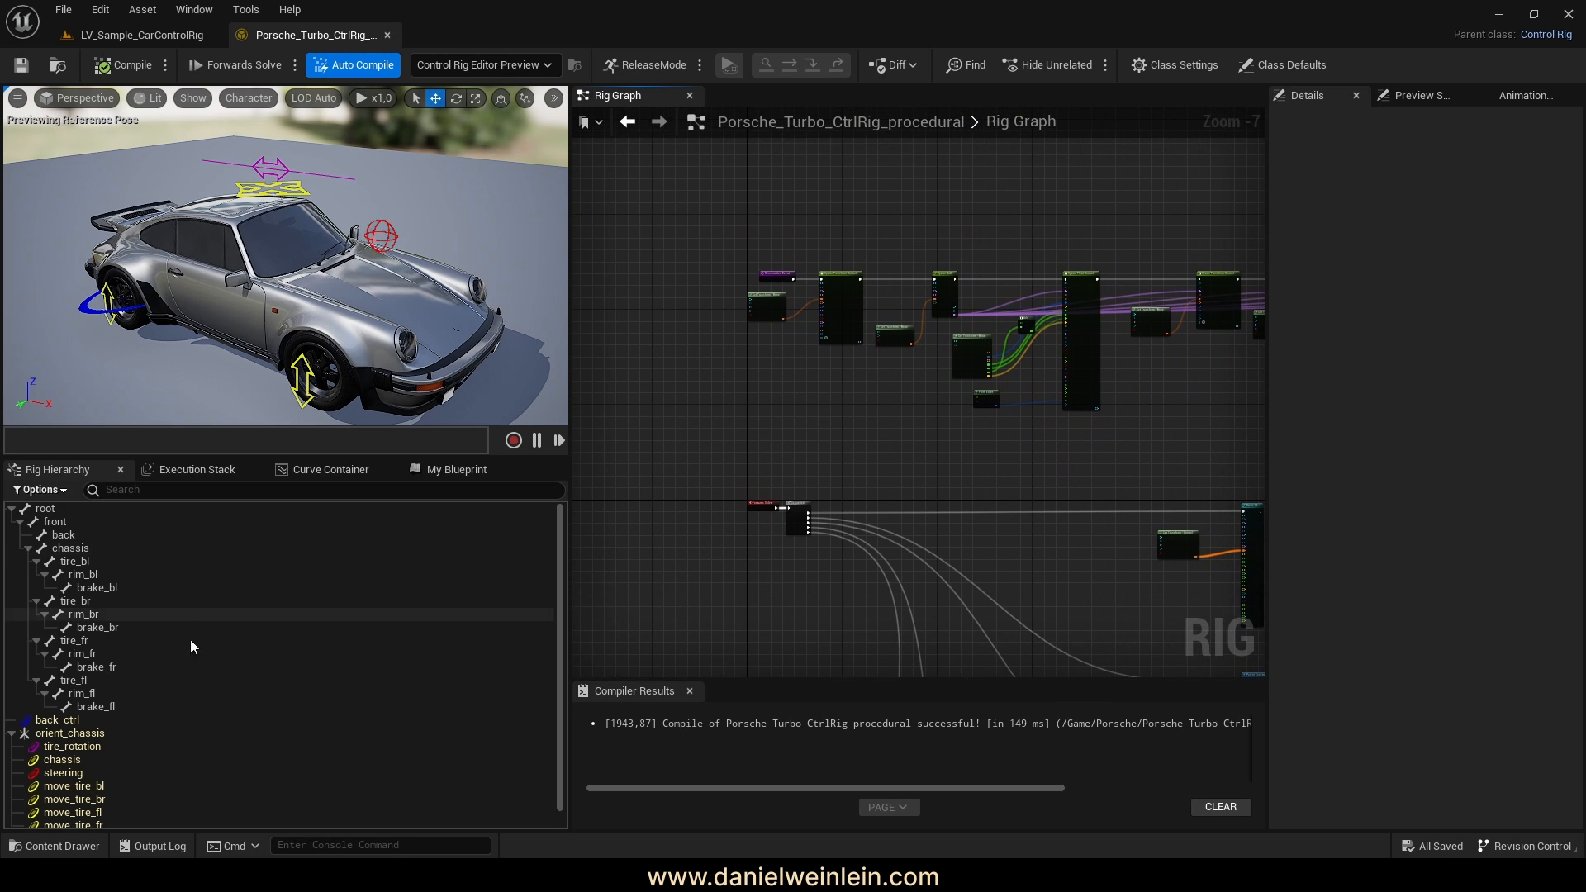
scroll(175, 656, down, 2)
scroll(178, 648, up, 2)
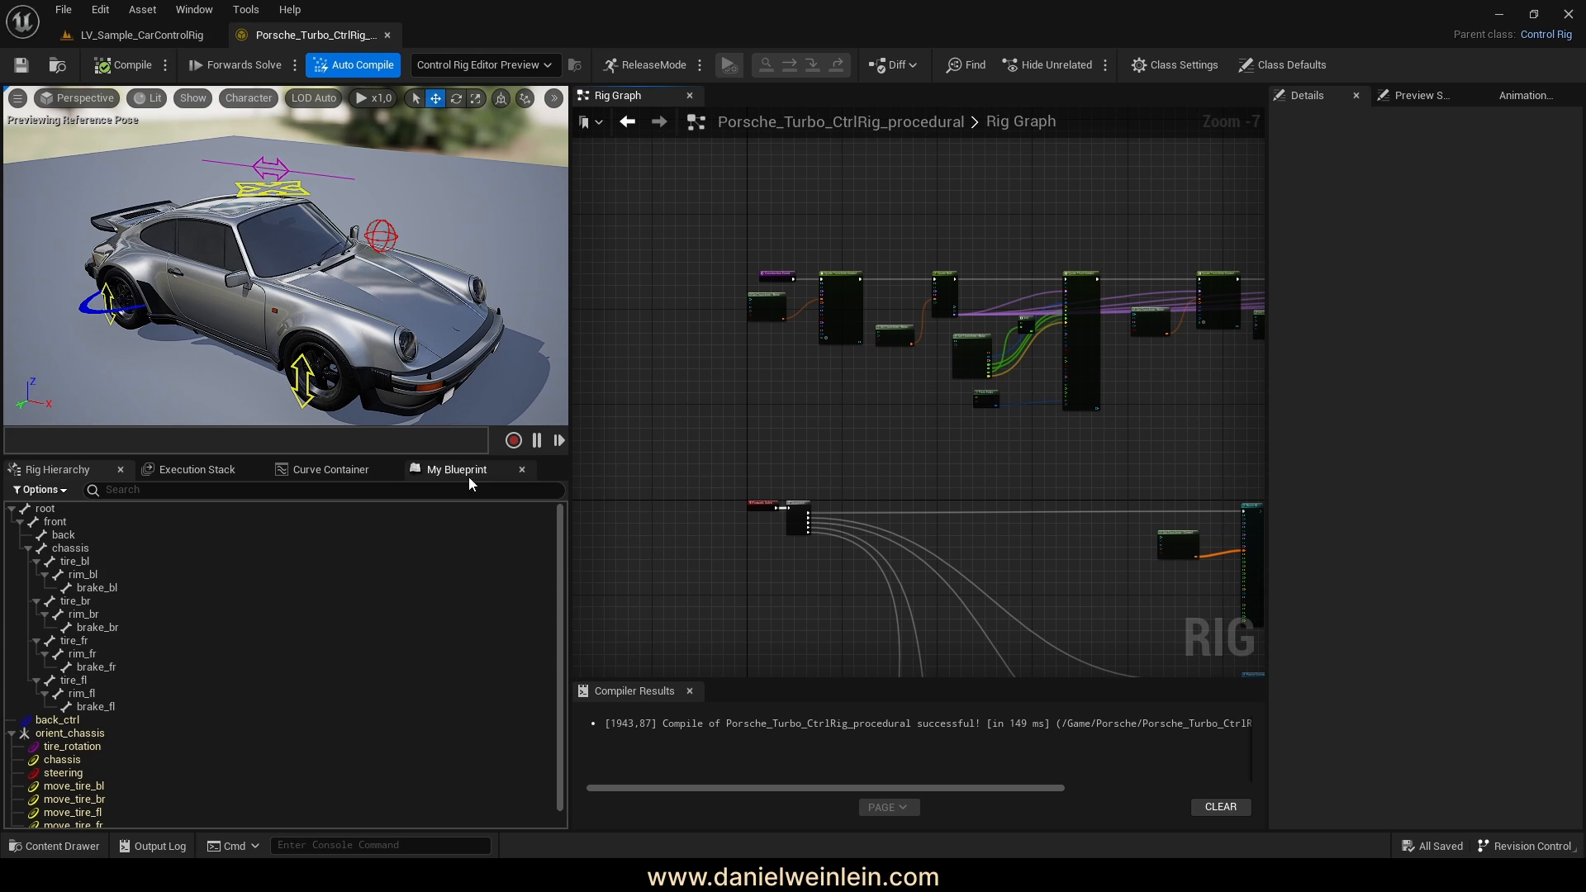
Collapse the orient_chassis hierarchy branch and return to the LV_Sample_CarControlRig level
click(12, 734)
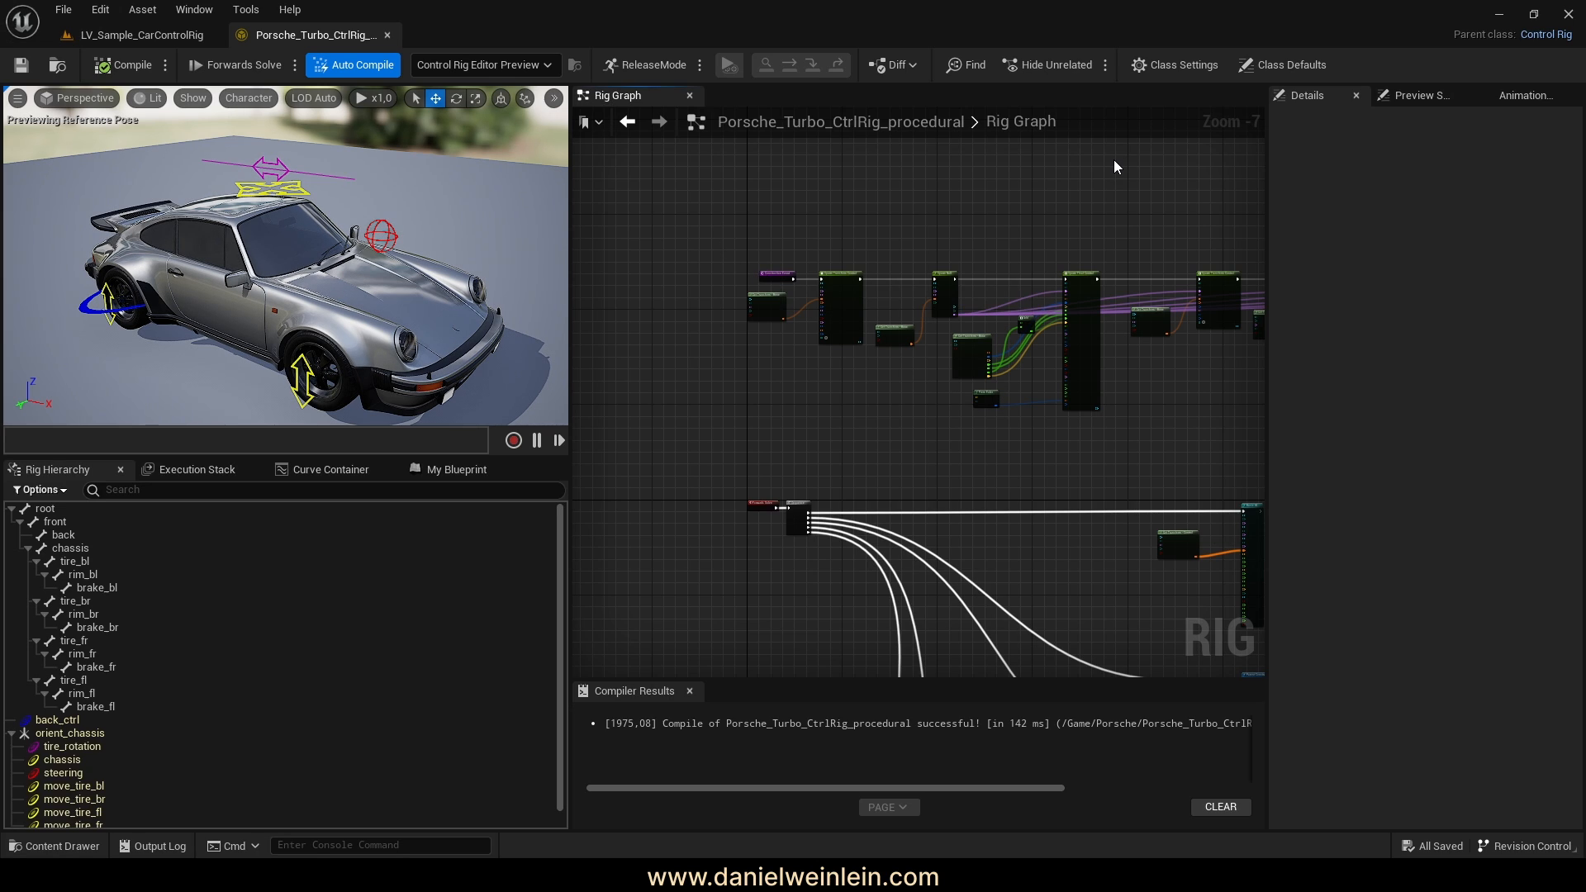
scroll(875, 325, up, 7)
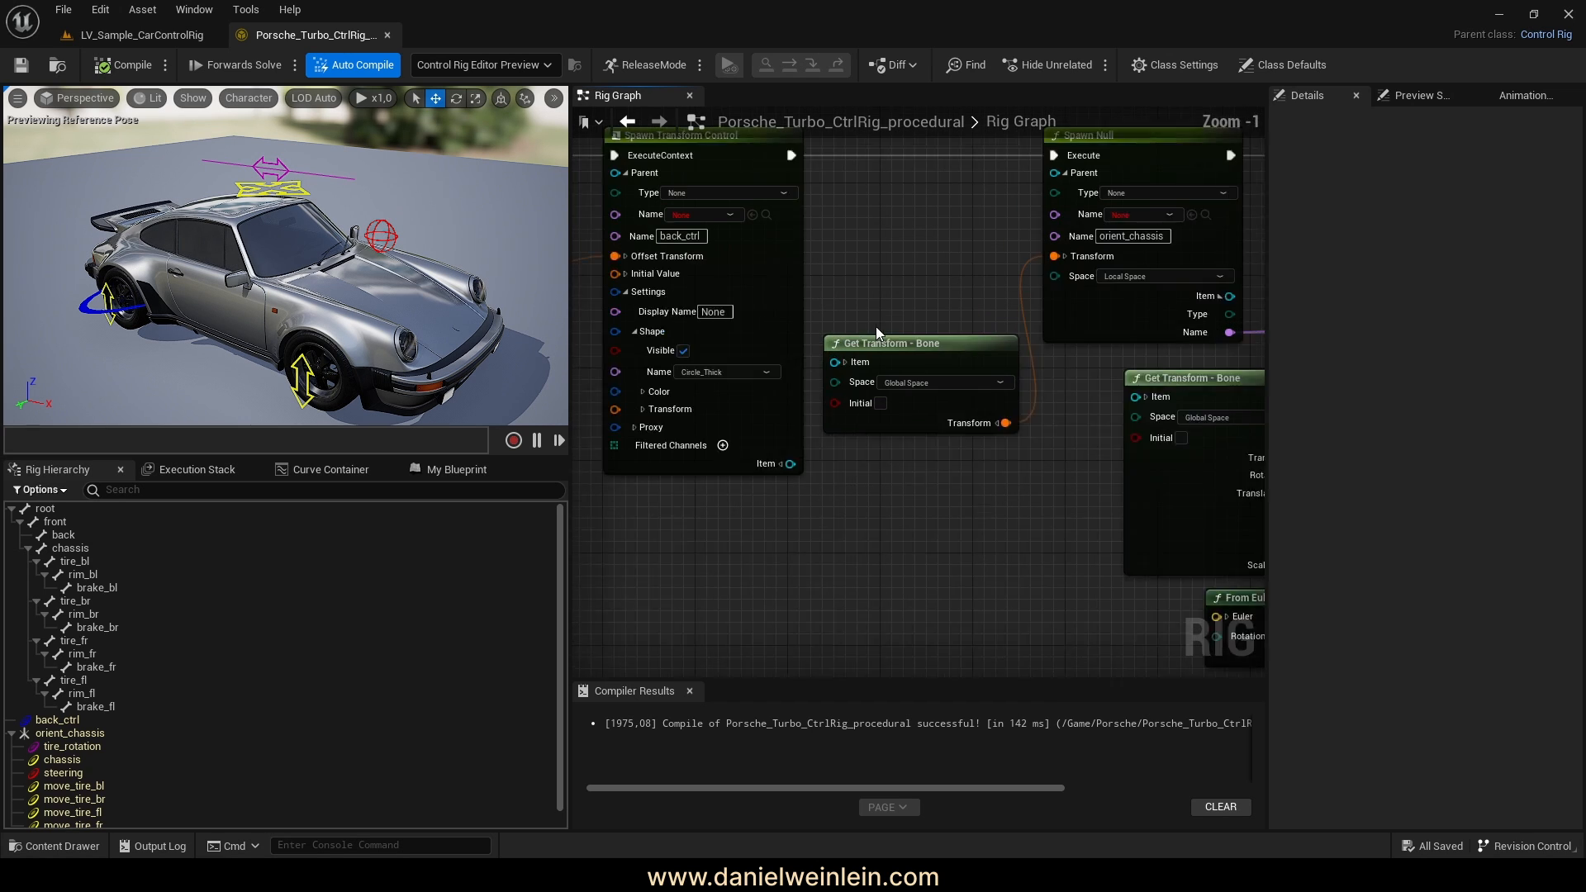
right_drag(690, 528, 882, 533)
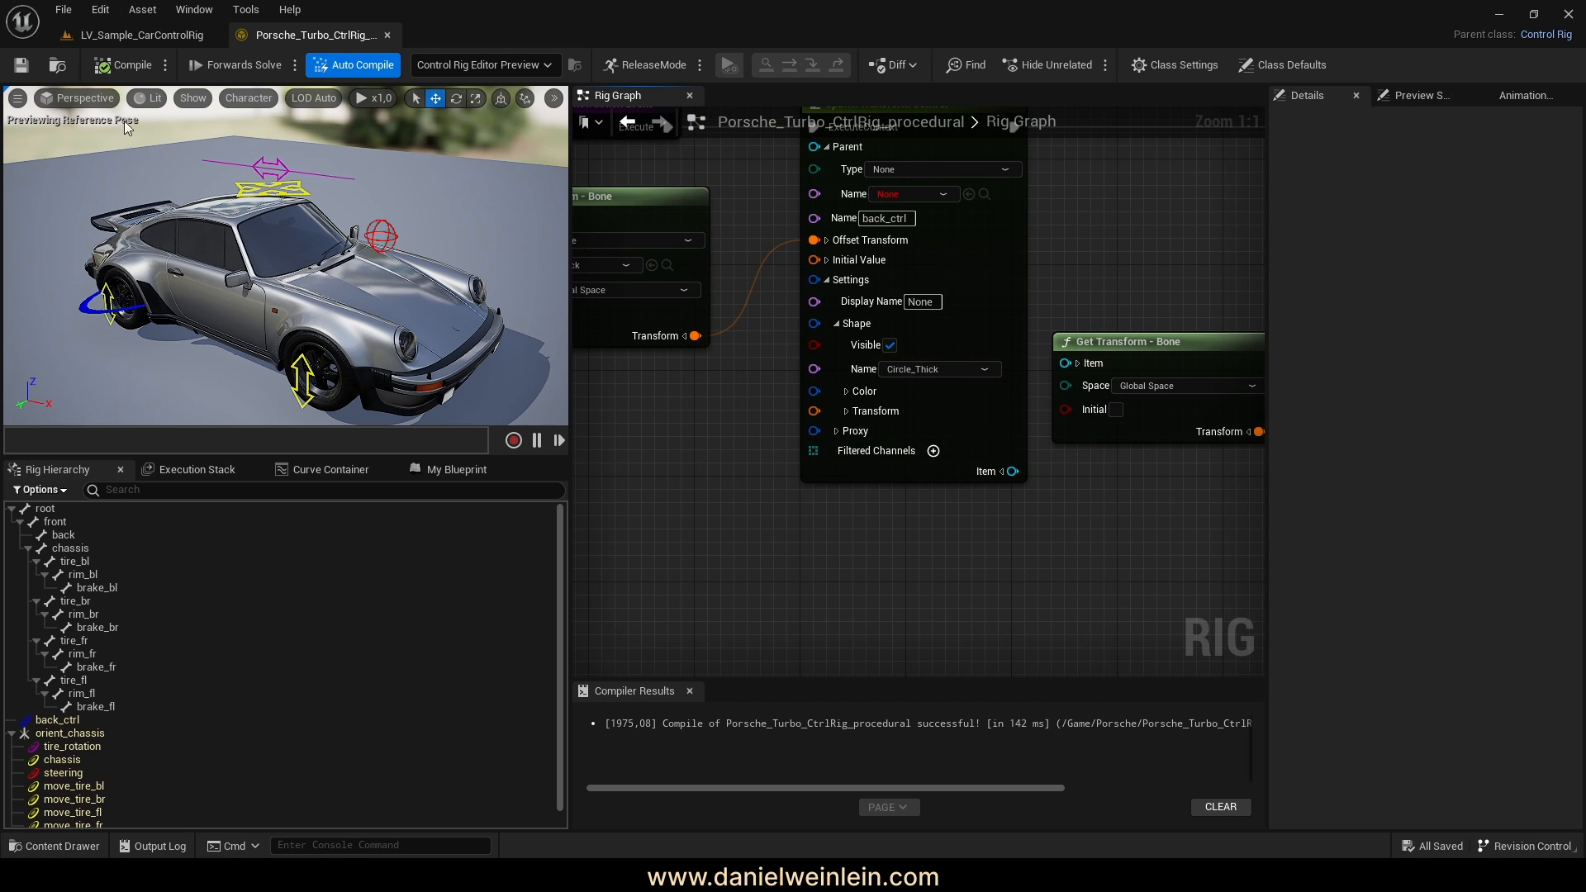
click(99, 36)
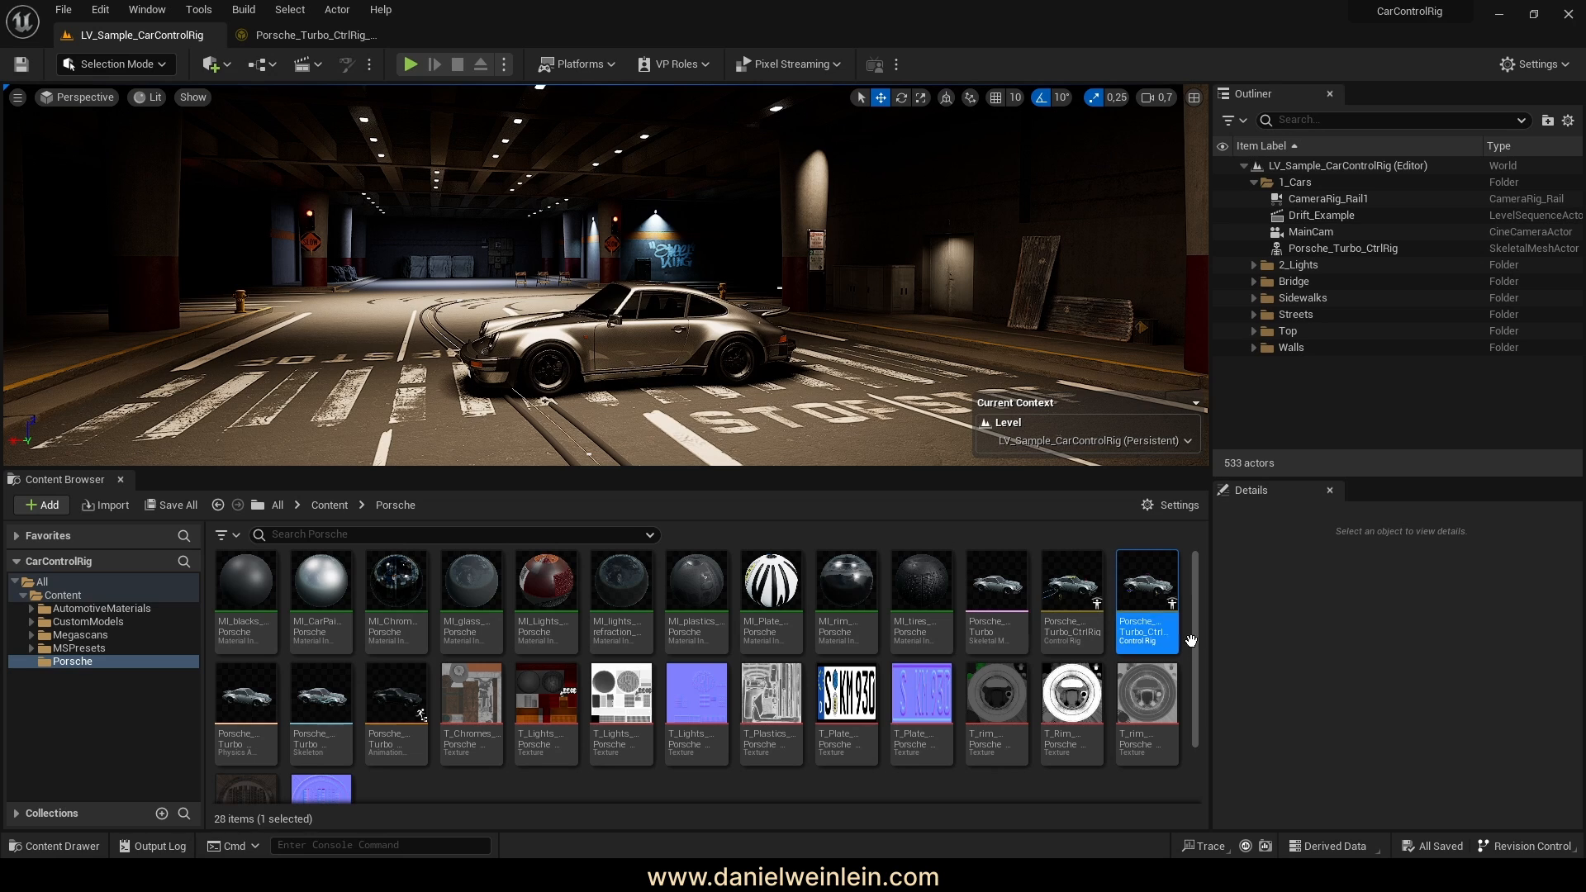
Place Porsche_Turbo_CtrlRig_procedural in the level and expand its back_ctrl channels in an enlarged Sequencer
mouse_move(1148, 590)
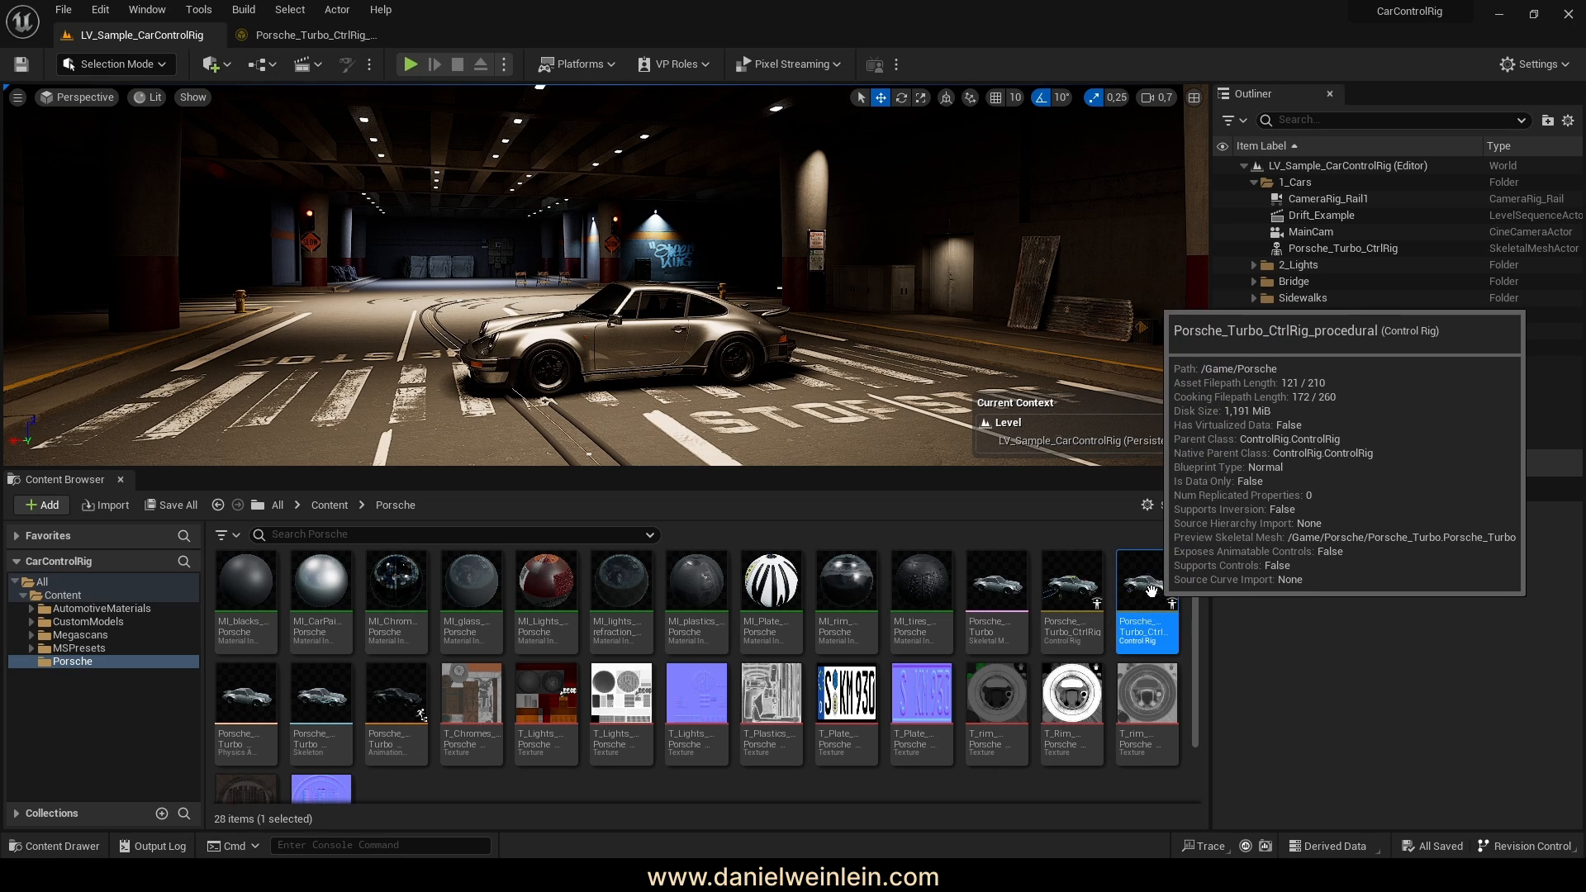
drag(1150, 597, 780, 436)
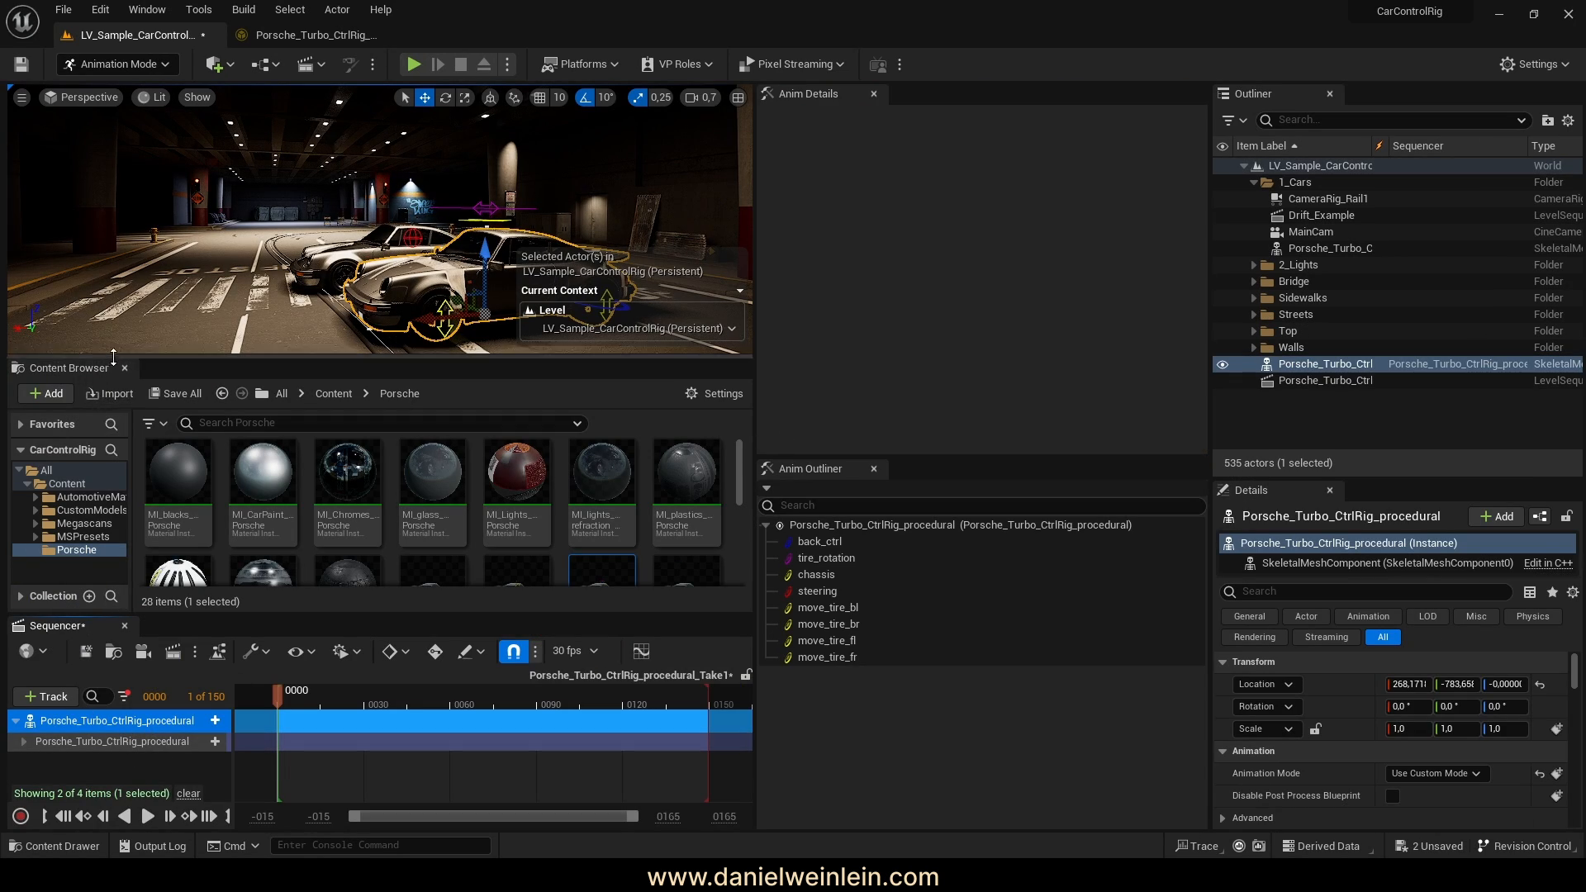
click(126, 365)
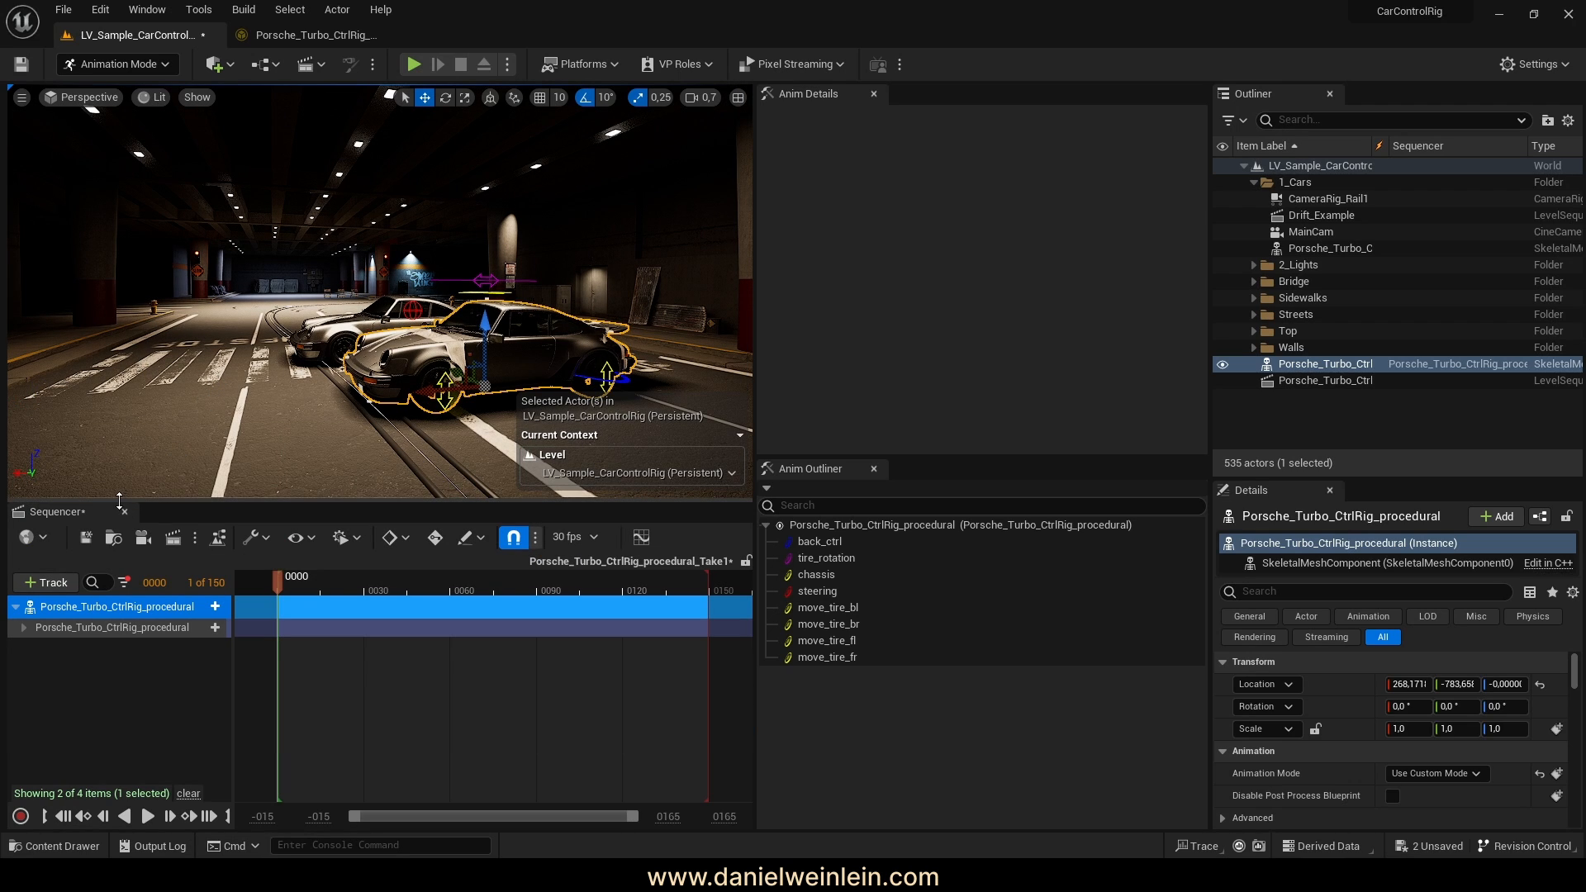
drag(122, 493, 122, 472)
click(24, 589)
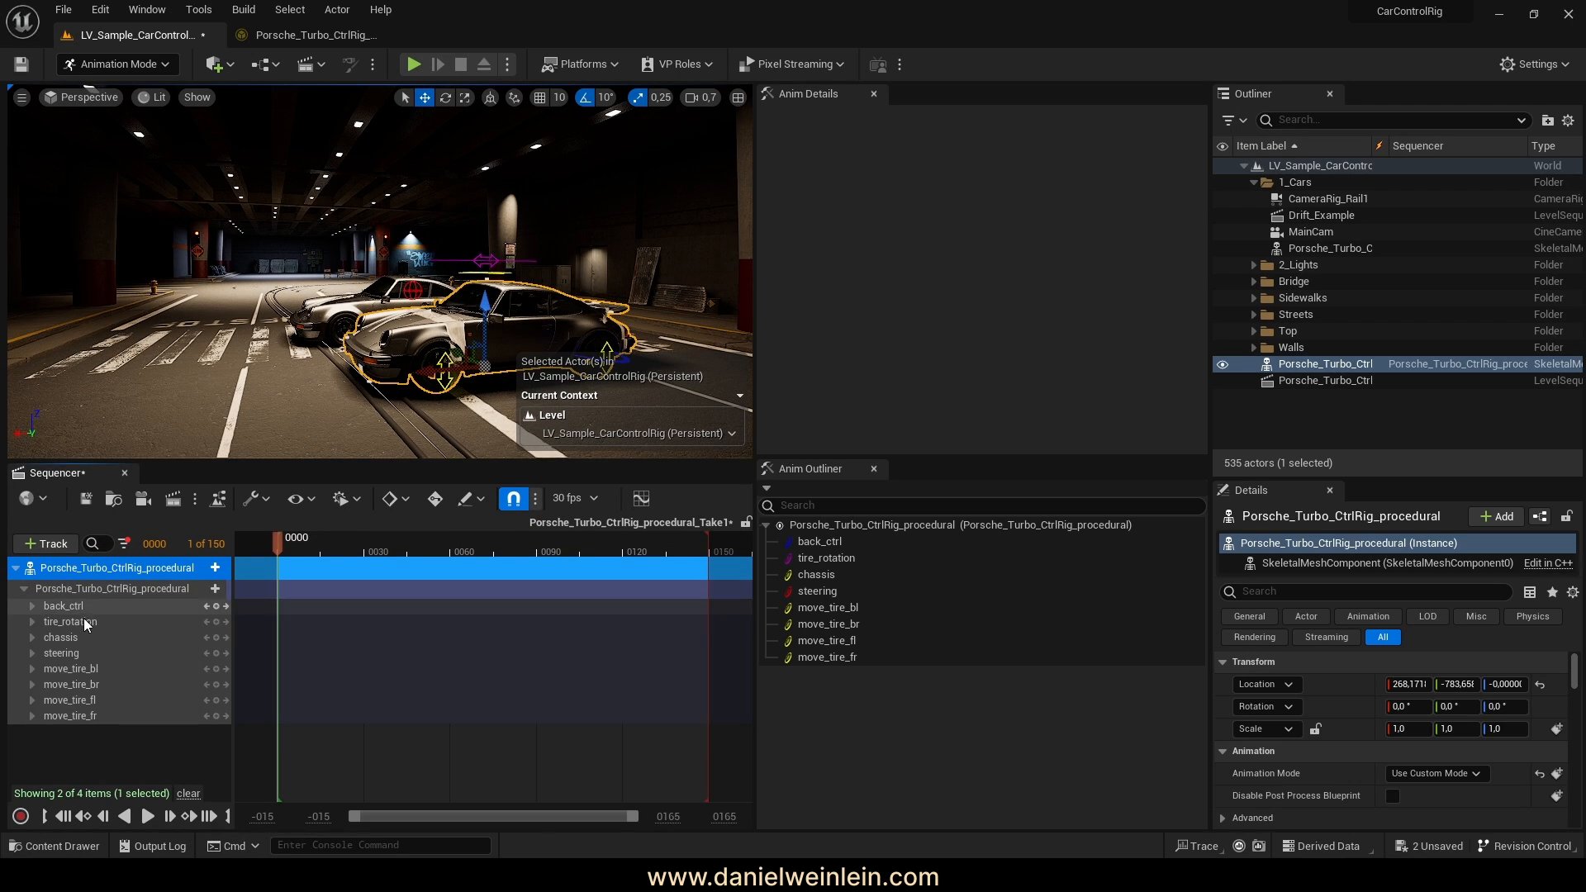
click(31, 606)
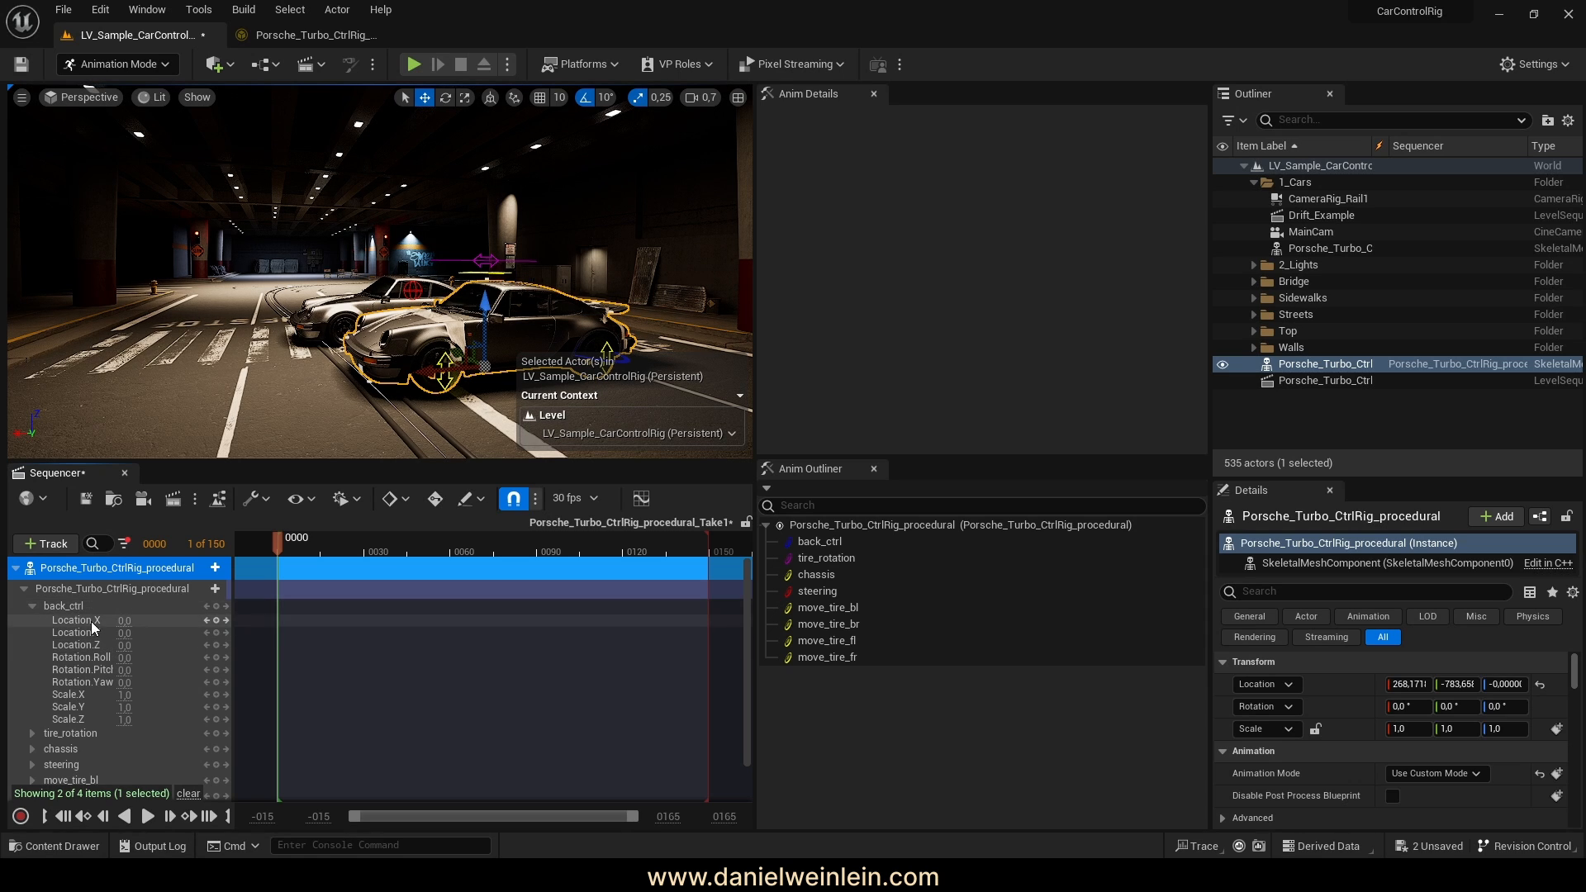
Switch to the Porsche_Turbo_CtrlRig_procedural Control Rig graph
click(293, 33)
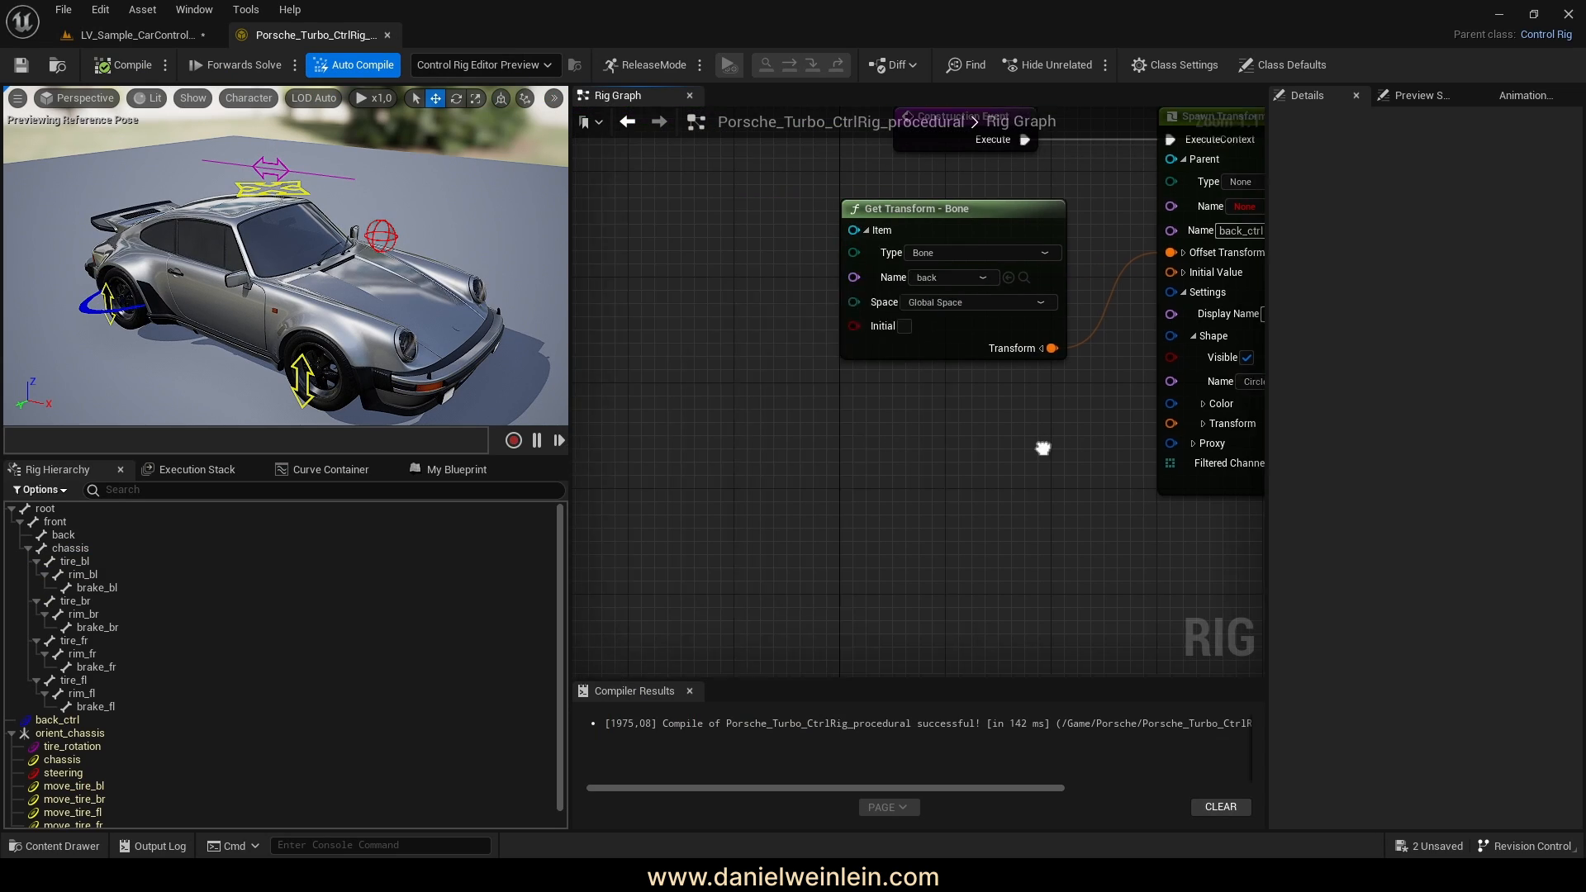
Filter back_ctrl's Spawn Transform Control to Translation X, Y and Z, compile, and return to the level
right_drag(862, 429, 596, 464)
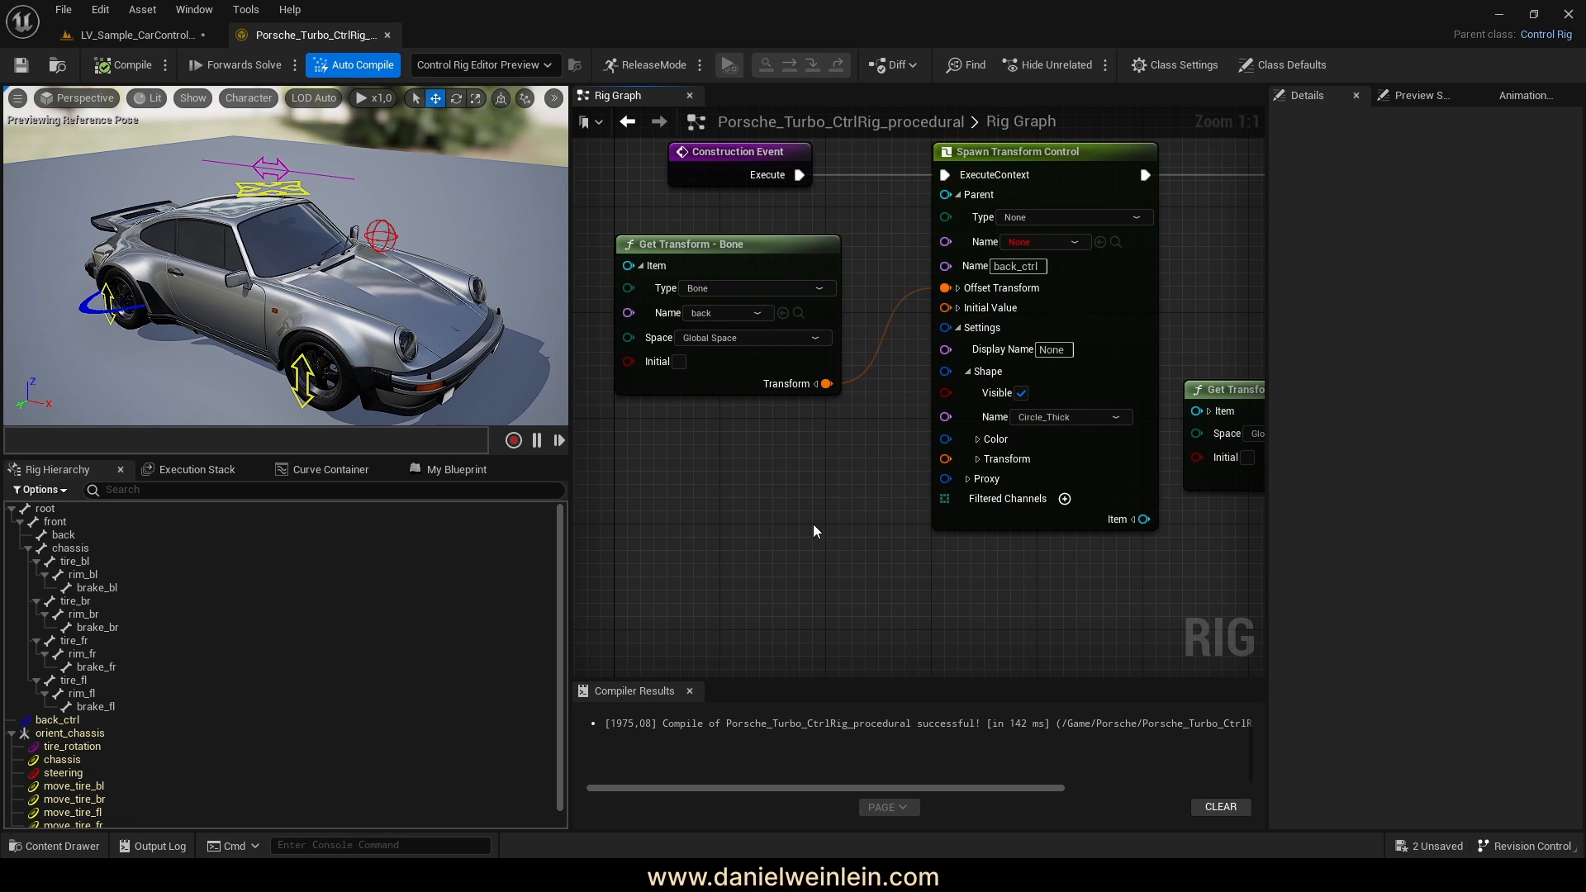
scroll(813, 524, down, 2)
scroll(1028, 378, up, 2)
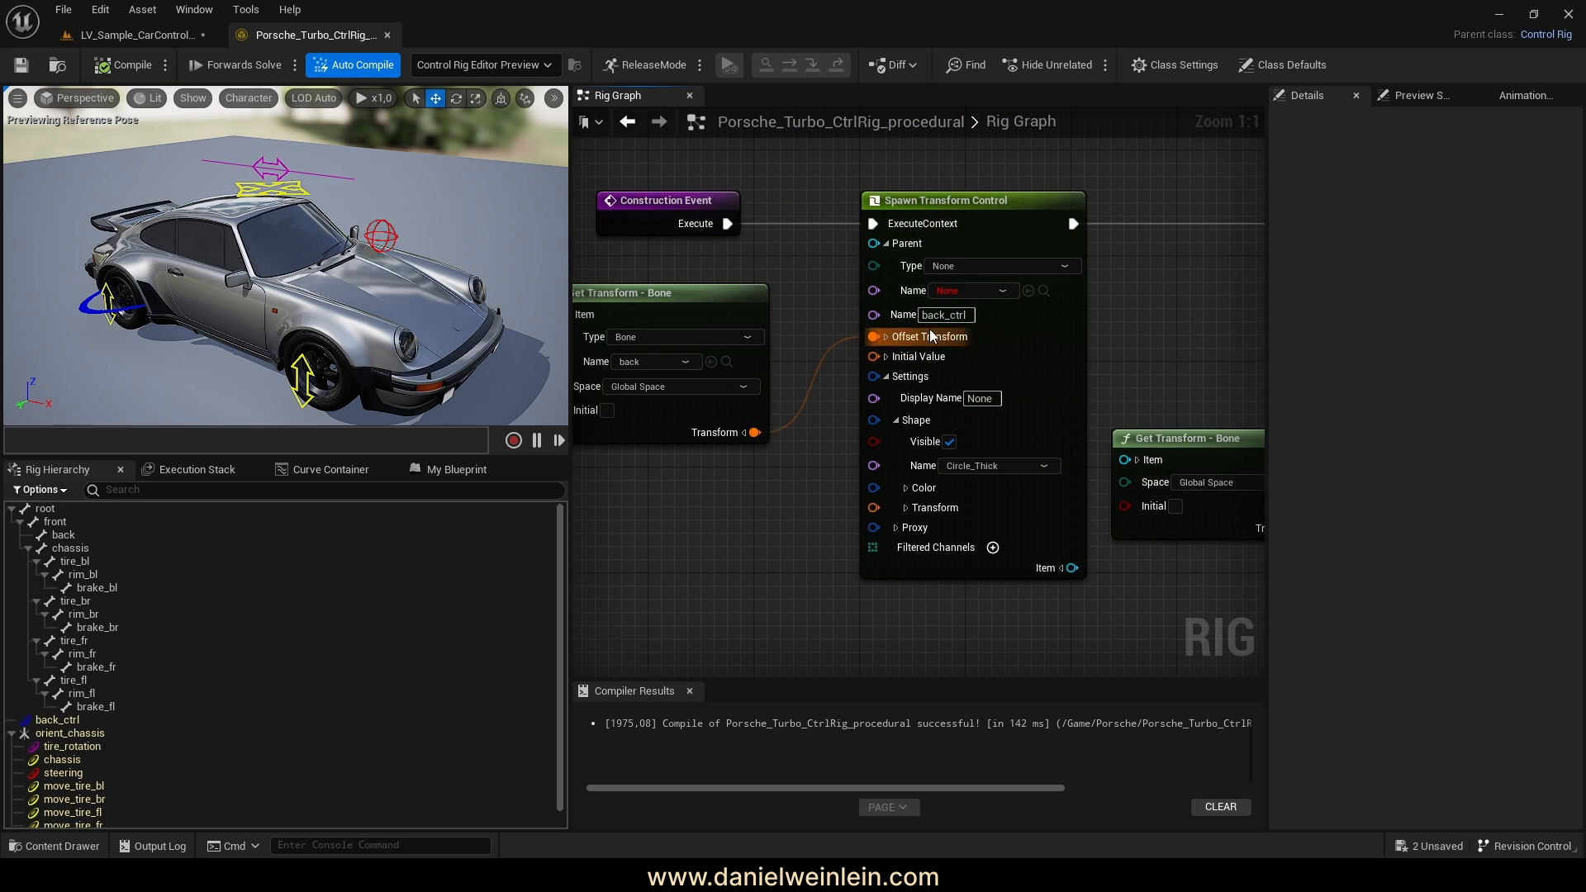
click(993, 548)
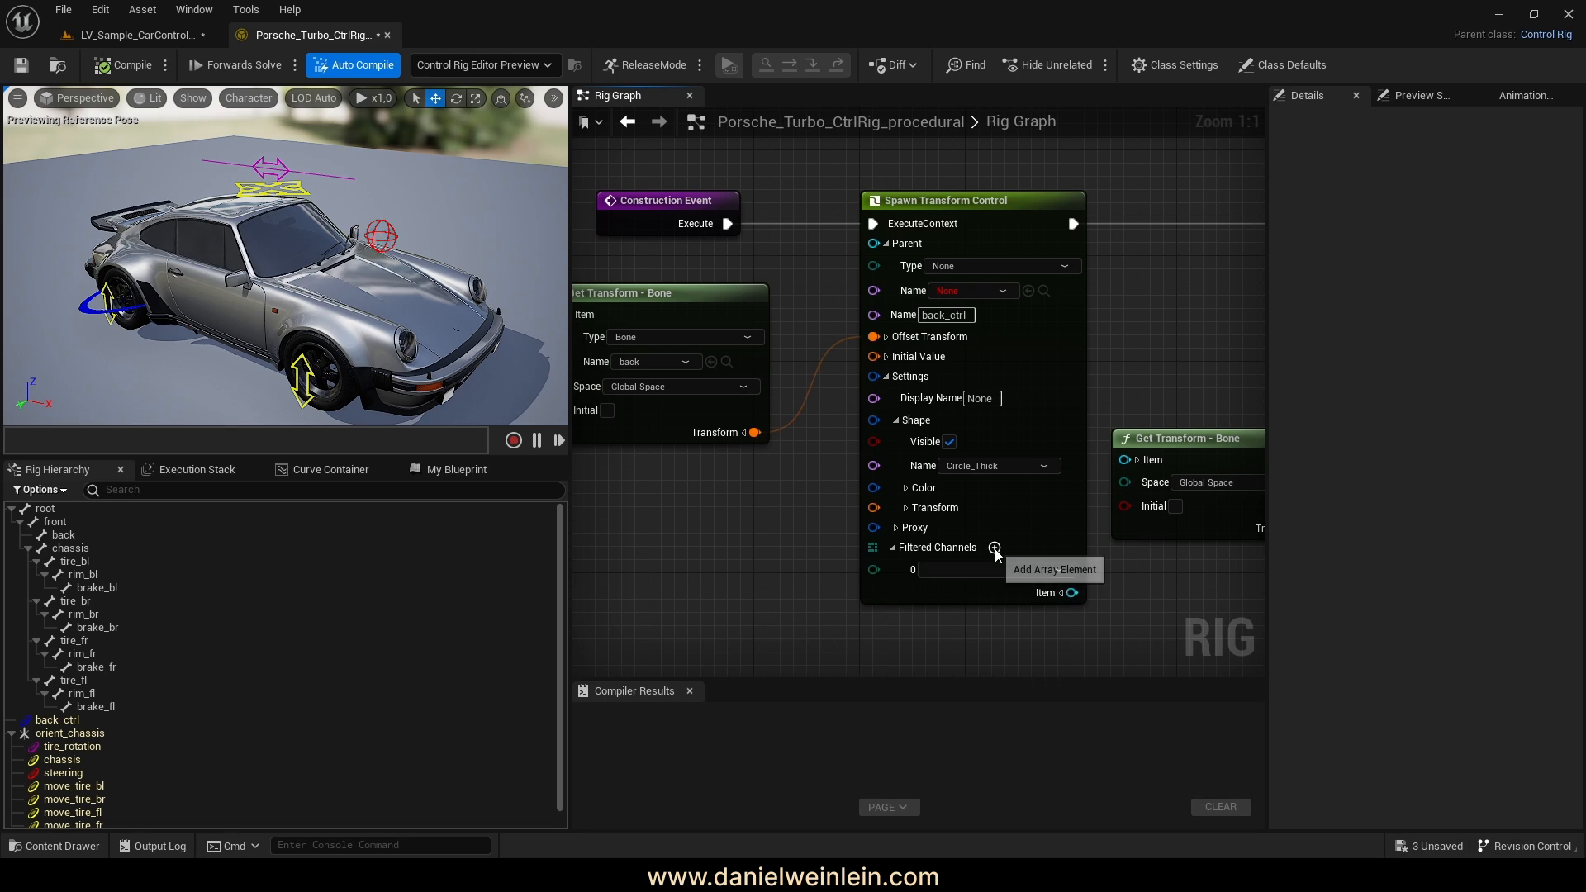
click(998, 570)
click(983, 578)
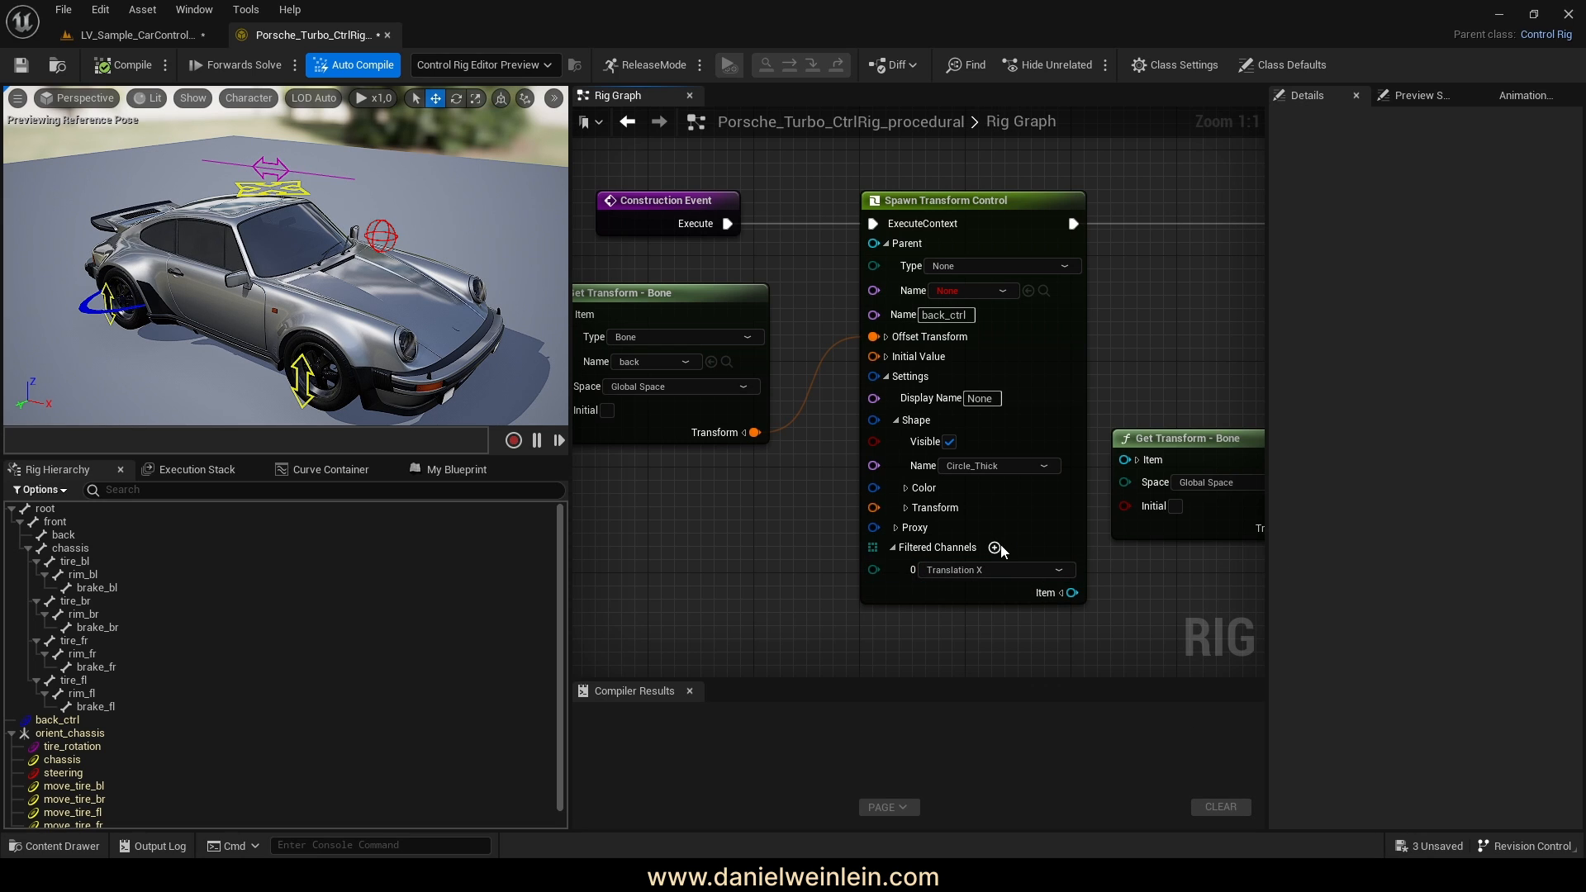
click(995, 548)
click(991, 595)
click(986, 618)
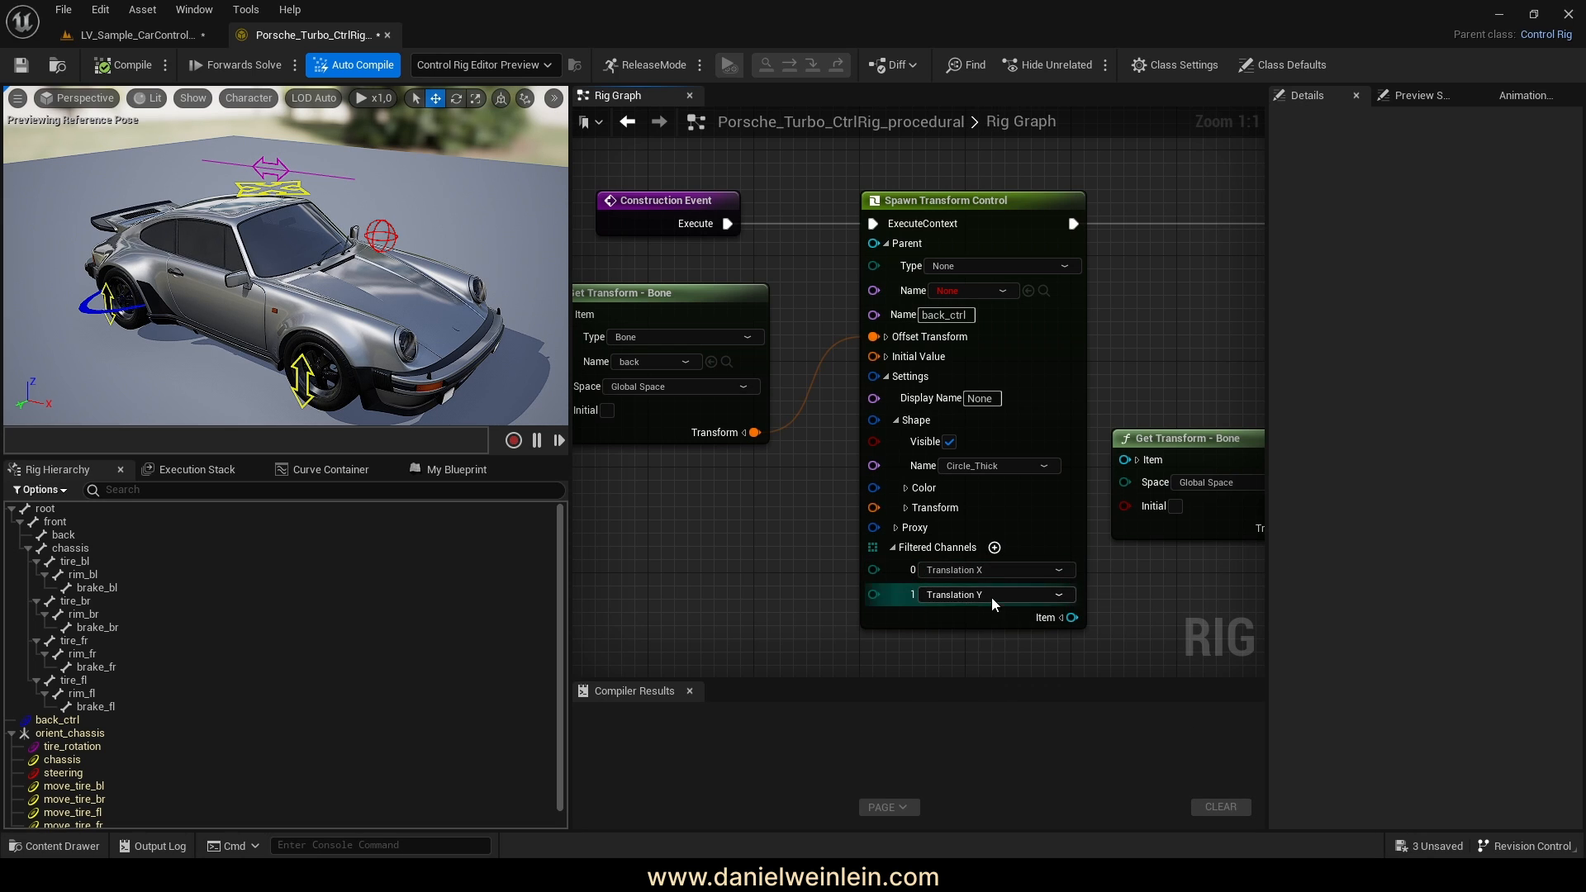
click(994, 548)
click(978, 619)
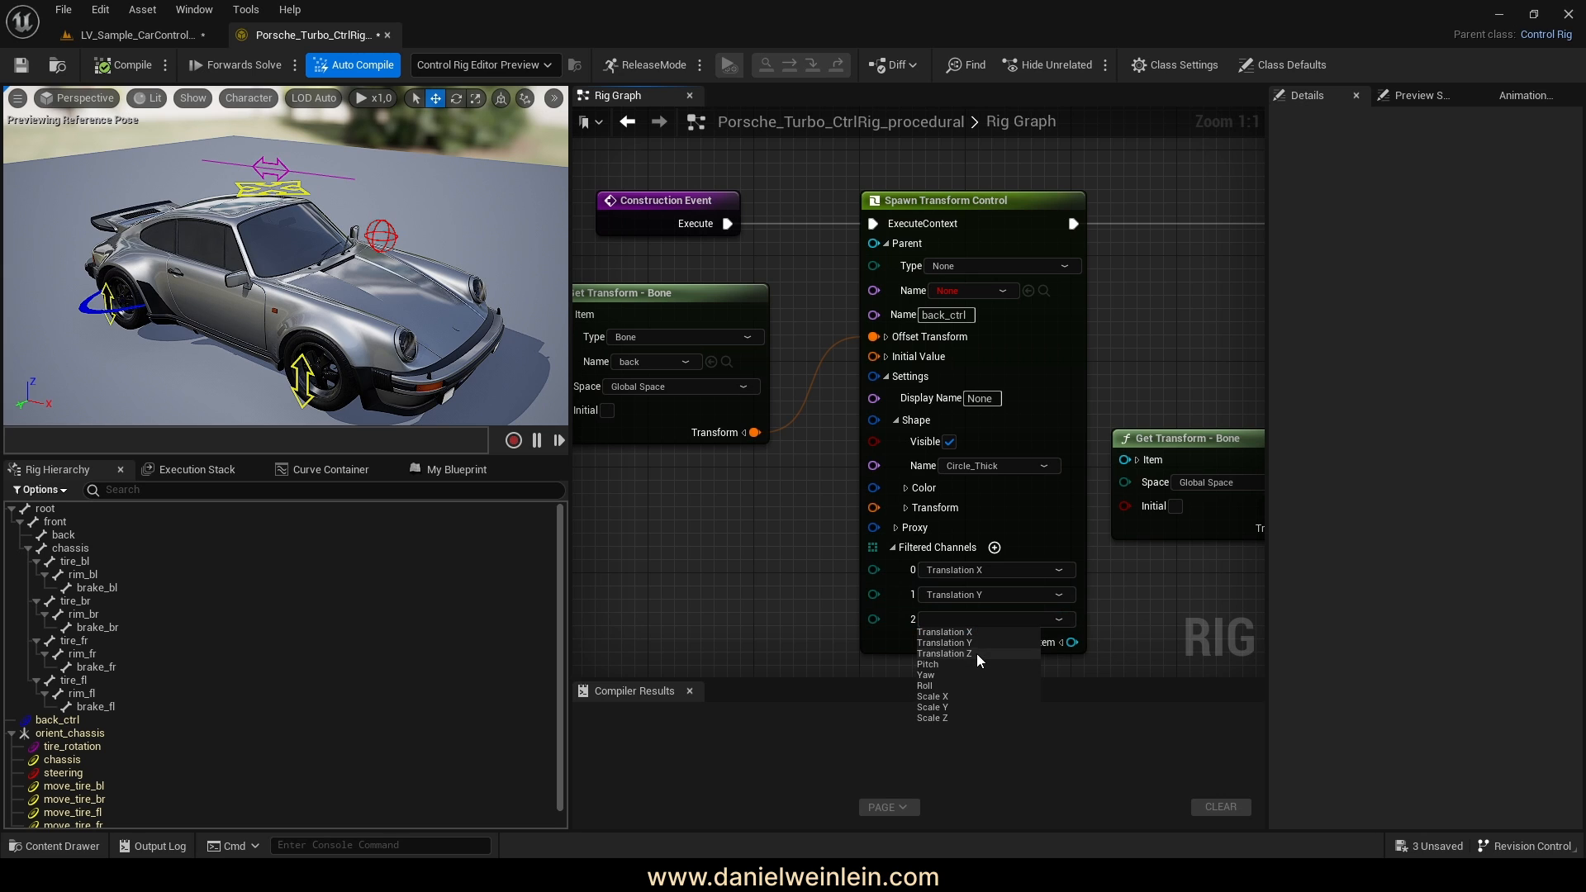
click(976, 652)
click(120, 65)
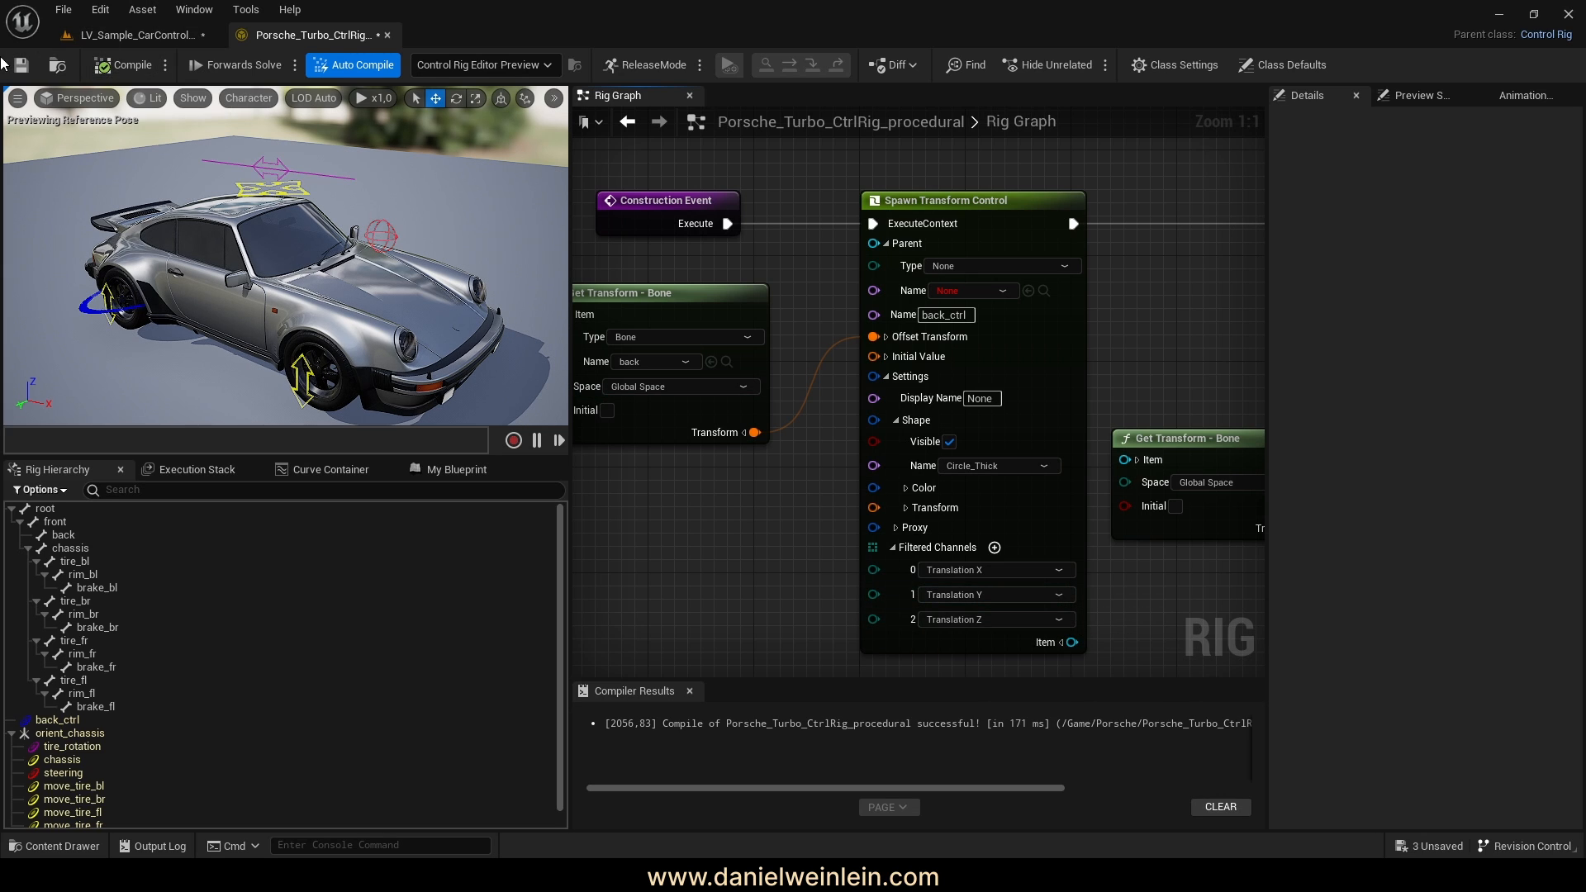
click(131, 35)
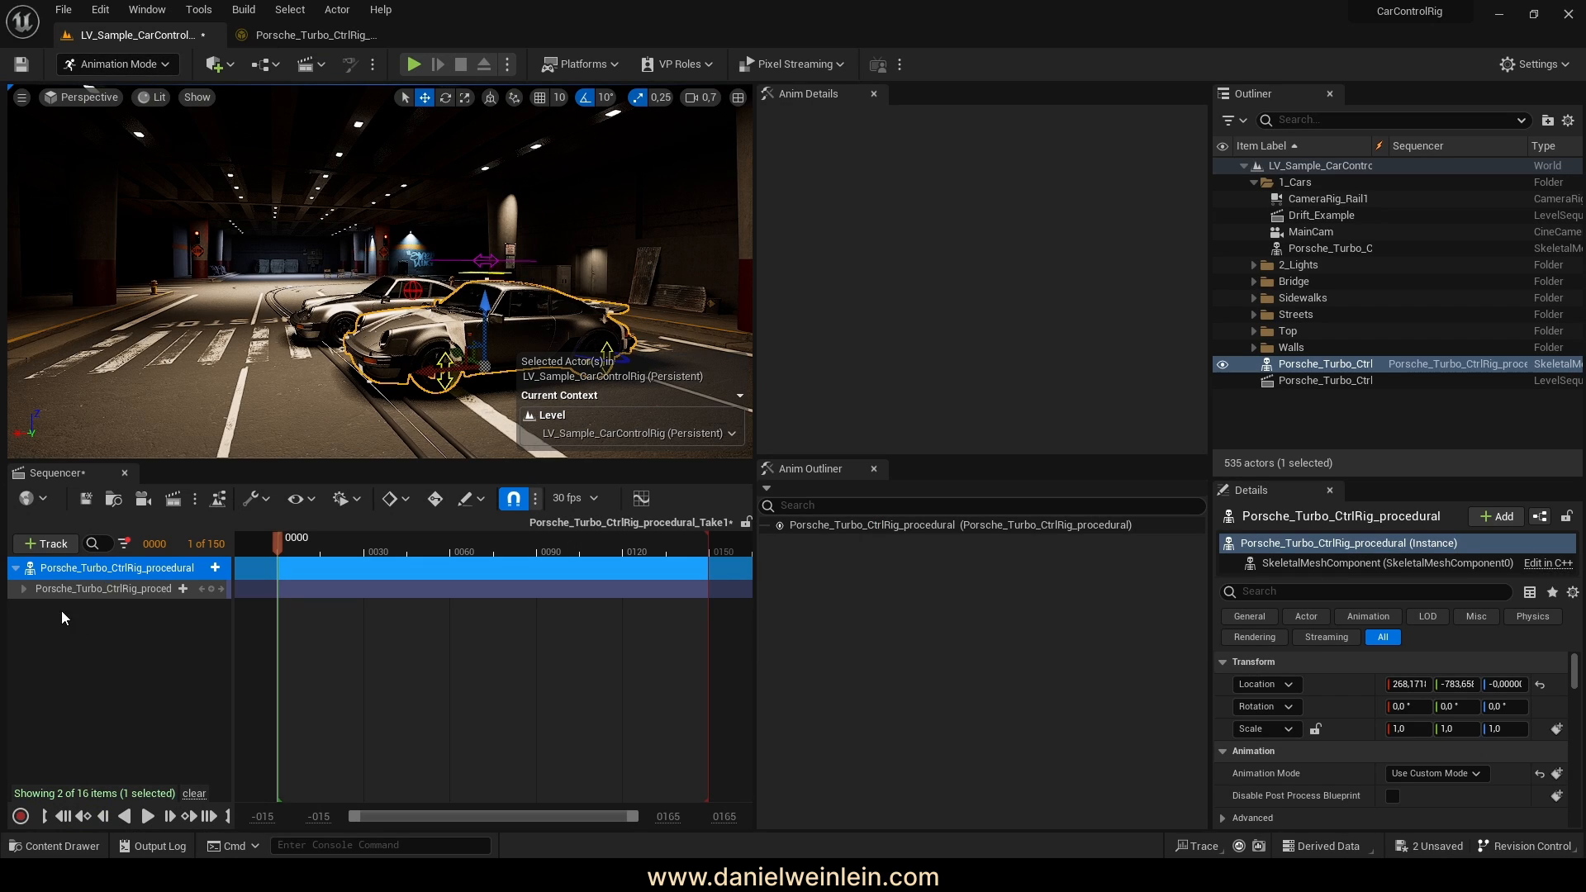
Expand the rig track in Sequencer to compare the tire_rotation and chassis channels
click(24, 589)
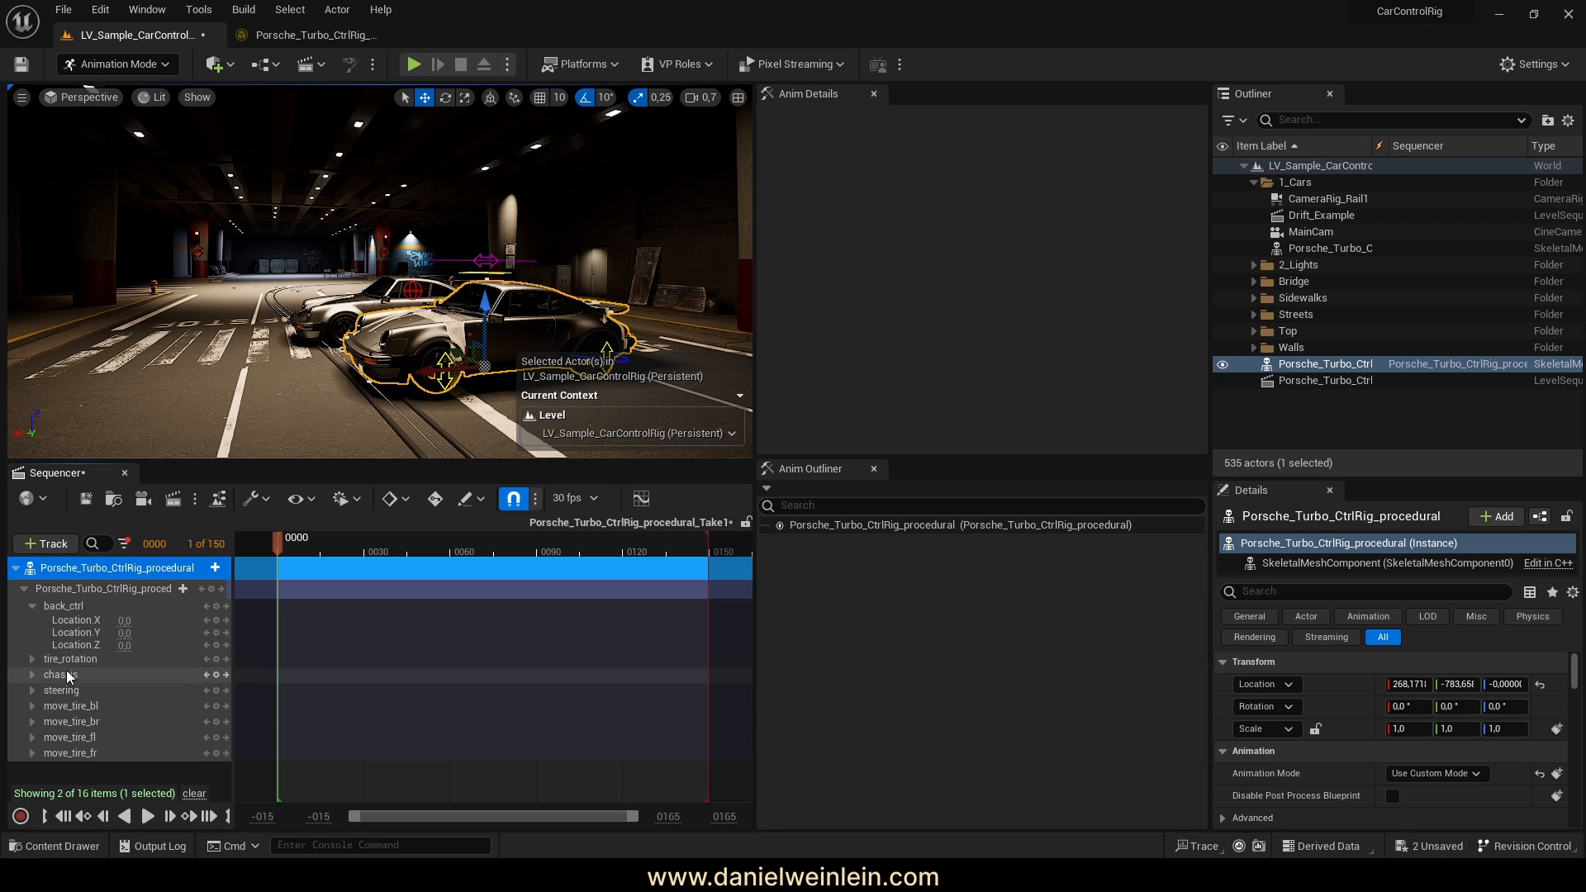
click(33, 658)
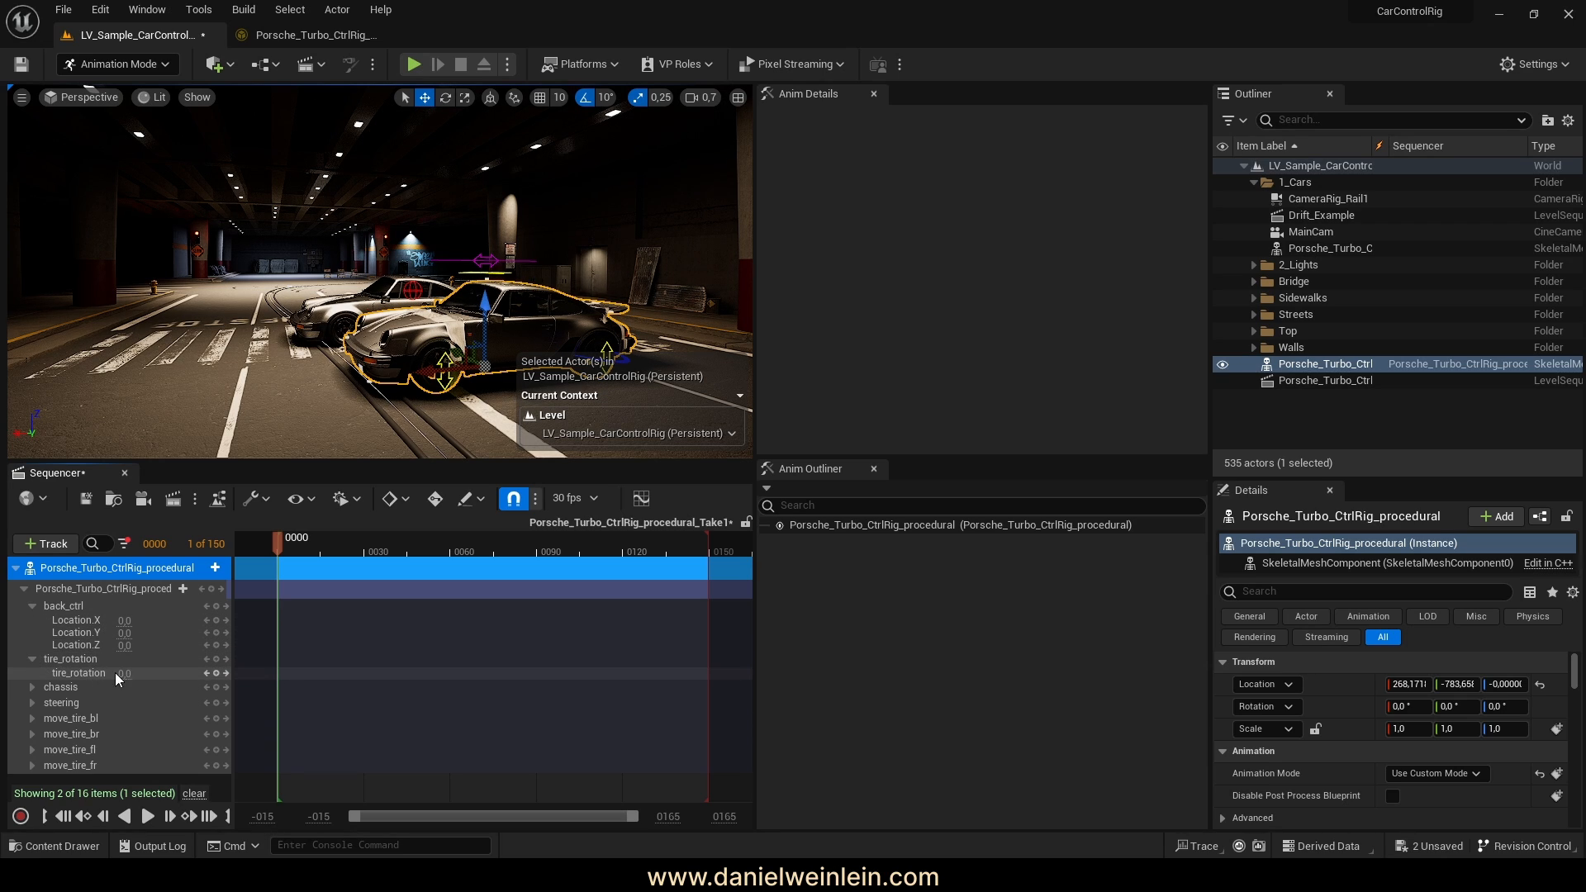
click(32, 659)
click(32, 672)
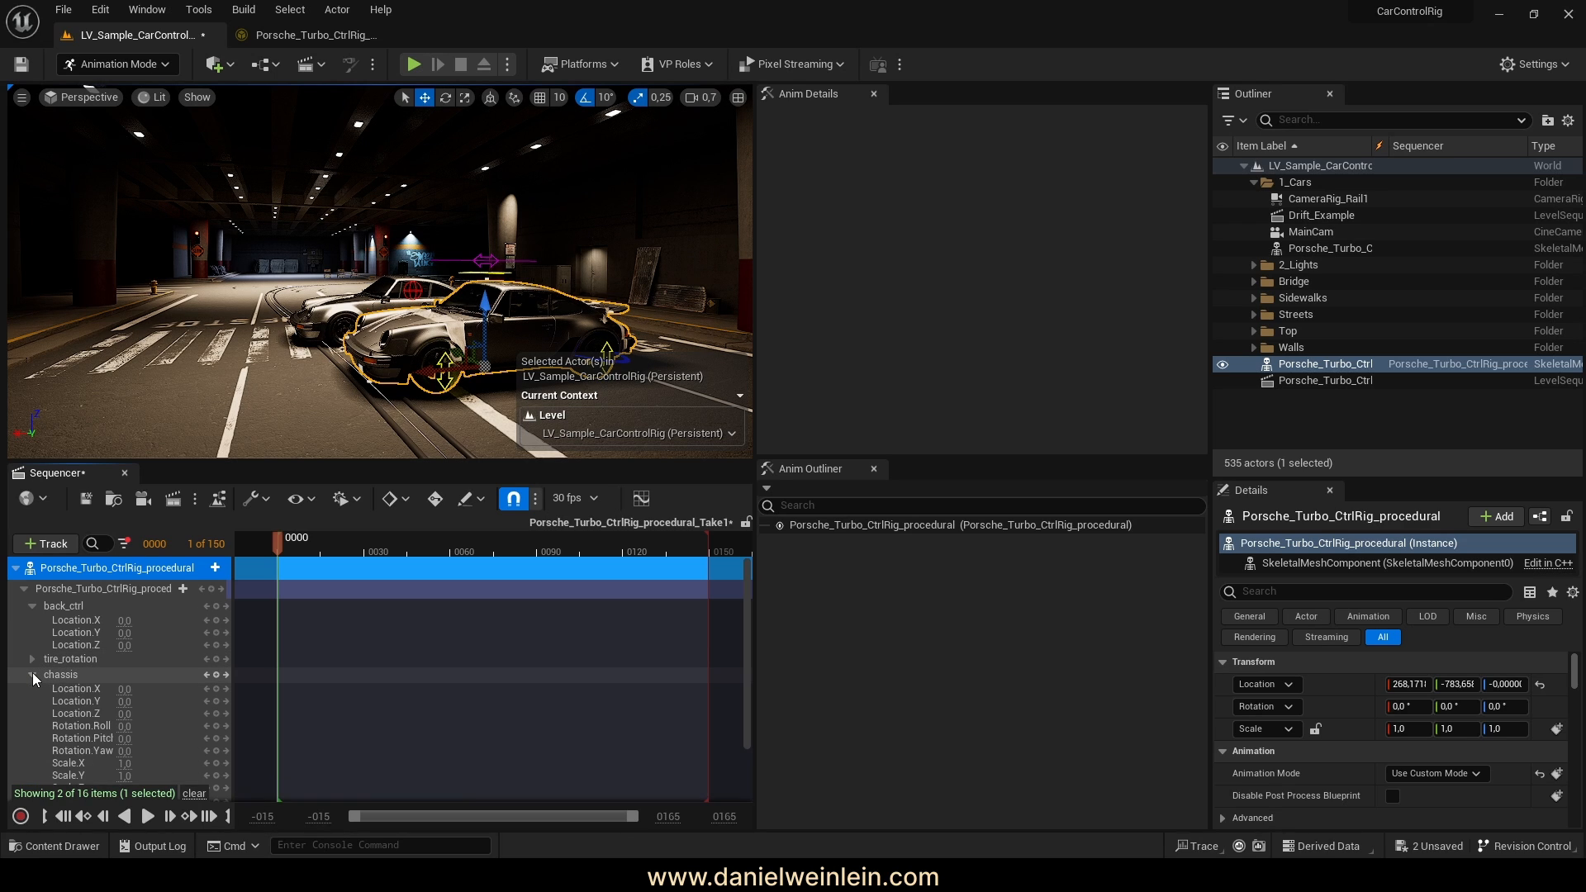
scroll(124, 679, down, 2)
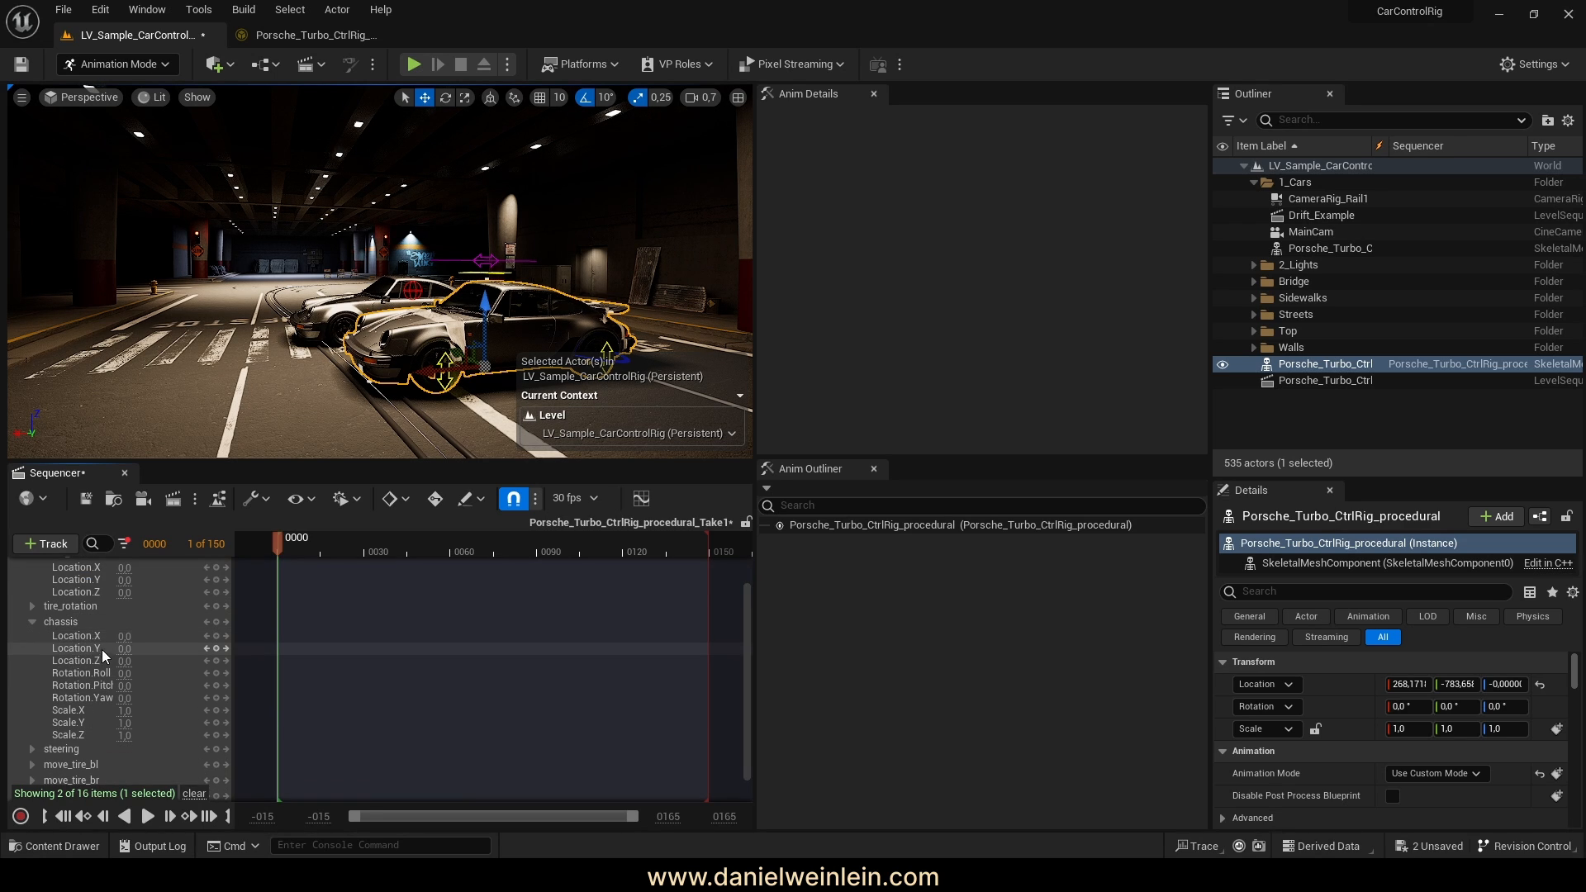
click(279, 42)
Add Translation X, Y and Z filtered channels to the chassis control
right_drag(1148, 479, 955, 468)
right_drag(1239, 505, 838, 456)
right_drag(902, 525, 827, 319)
right_drag(1045, 376, 1060, 614)
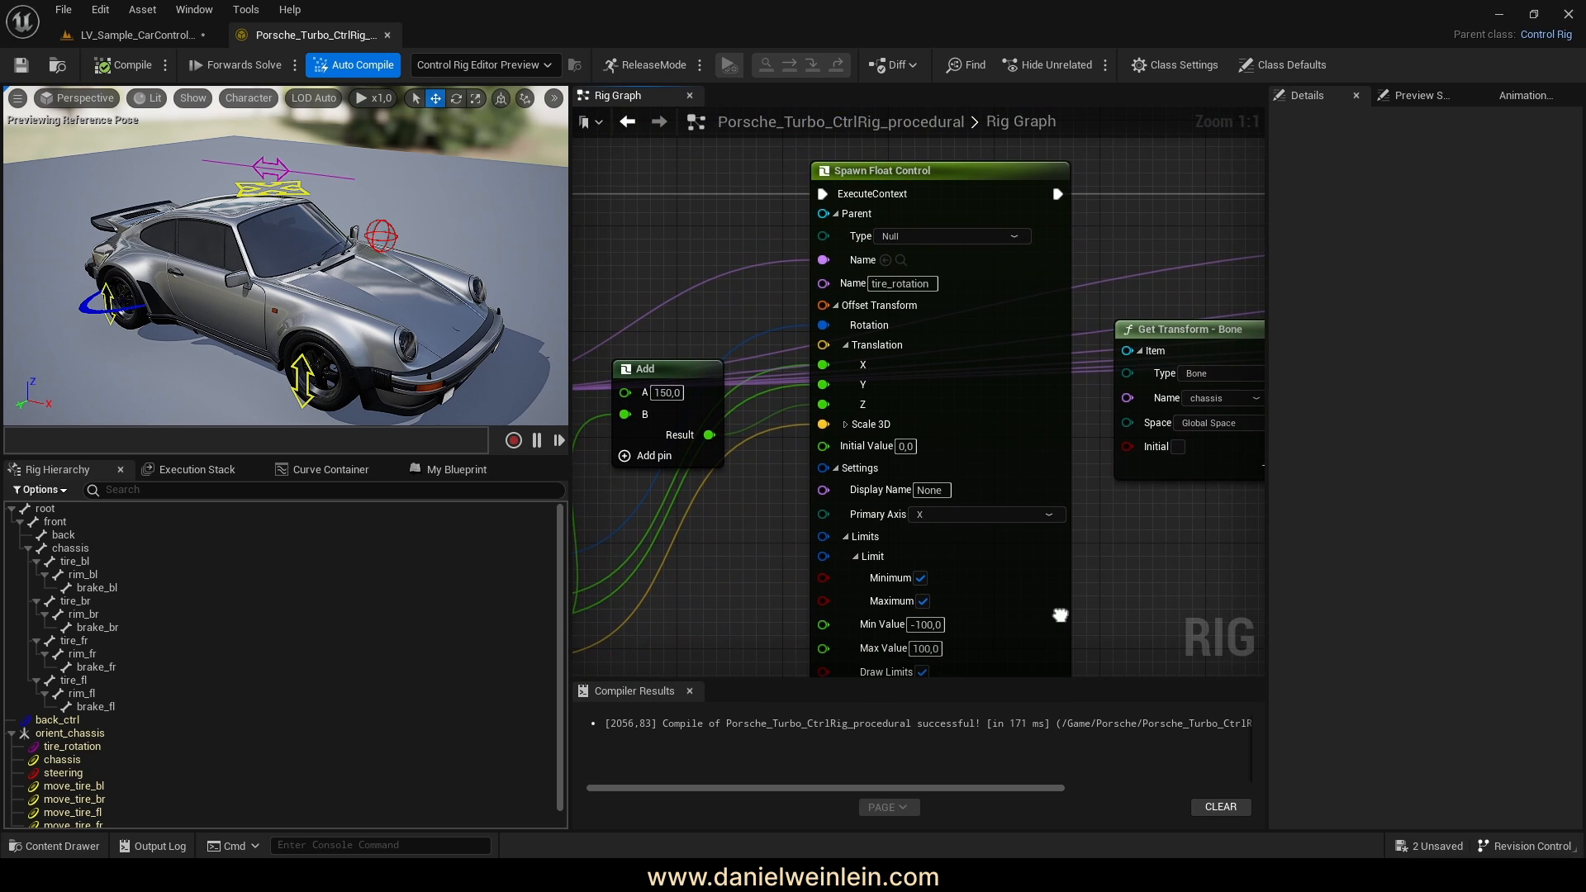
right_drag(1104, 477, 939, 579)
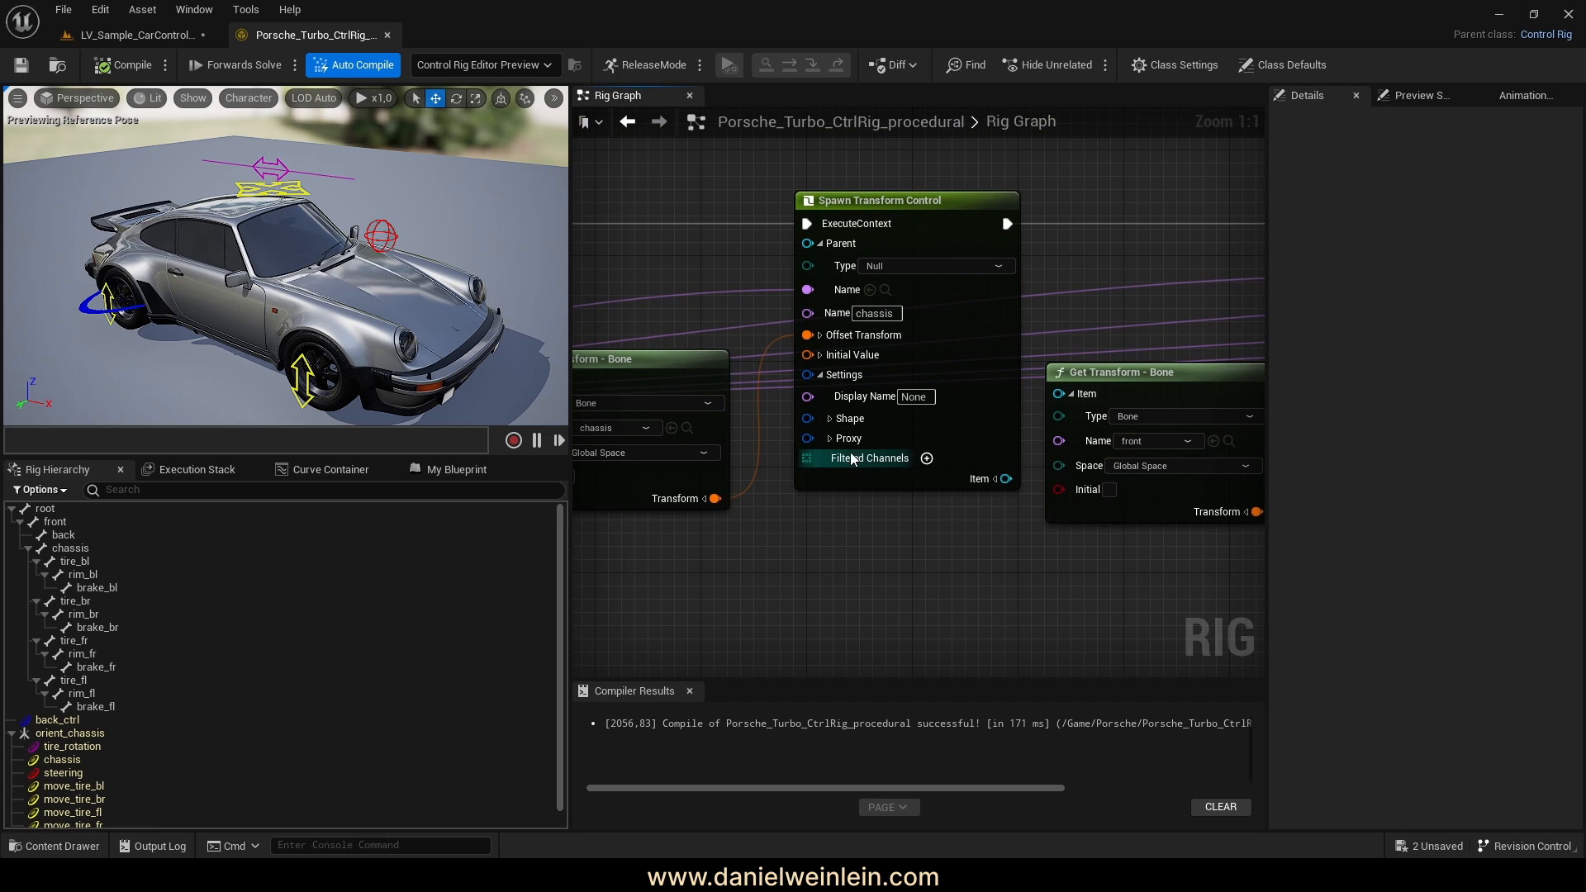
click(927, 458)
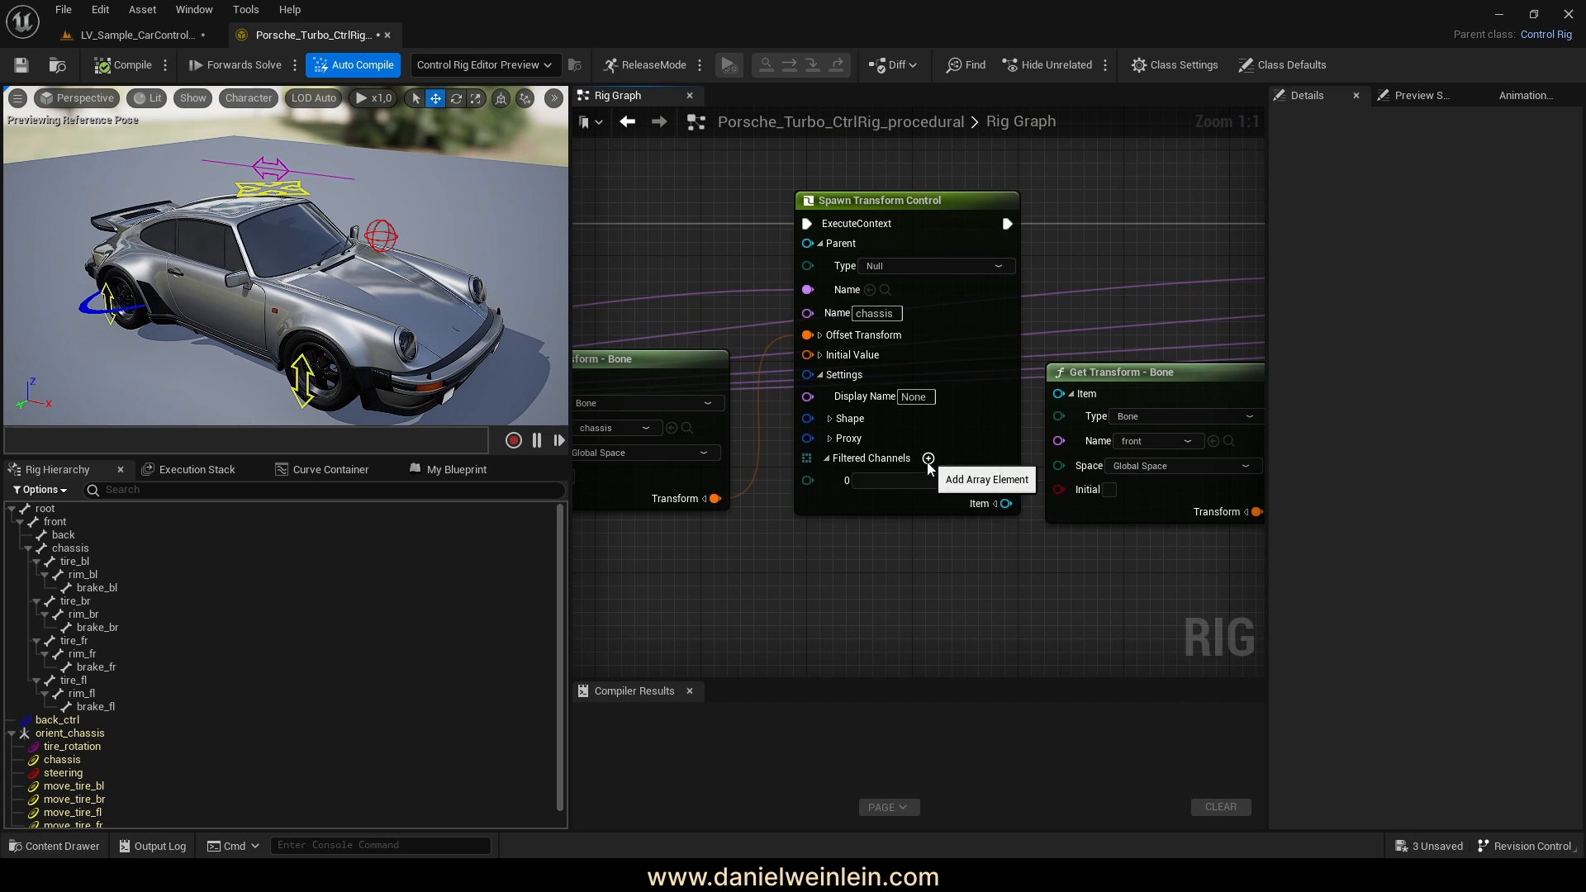
click(929, 478)
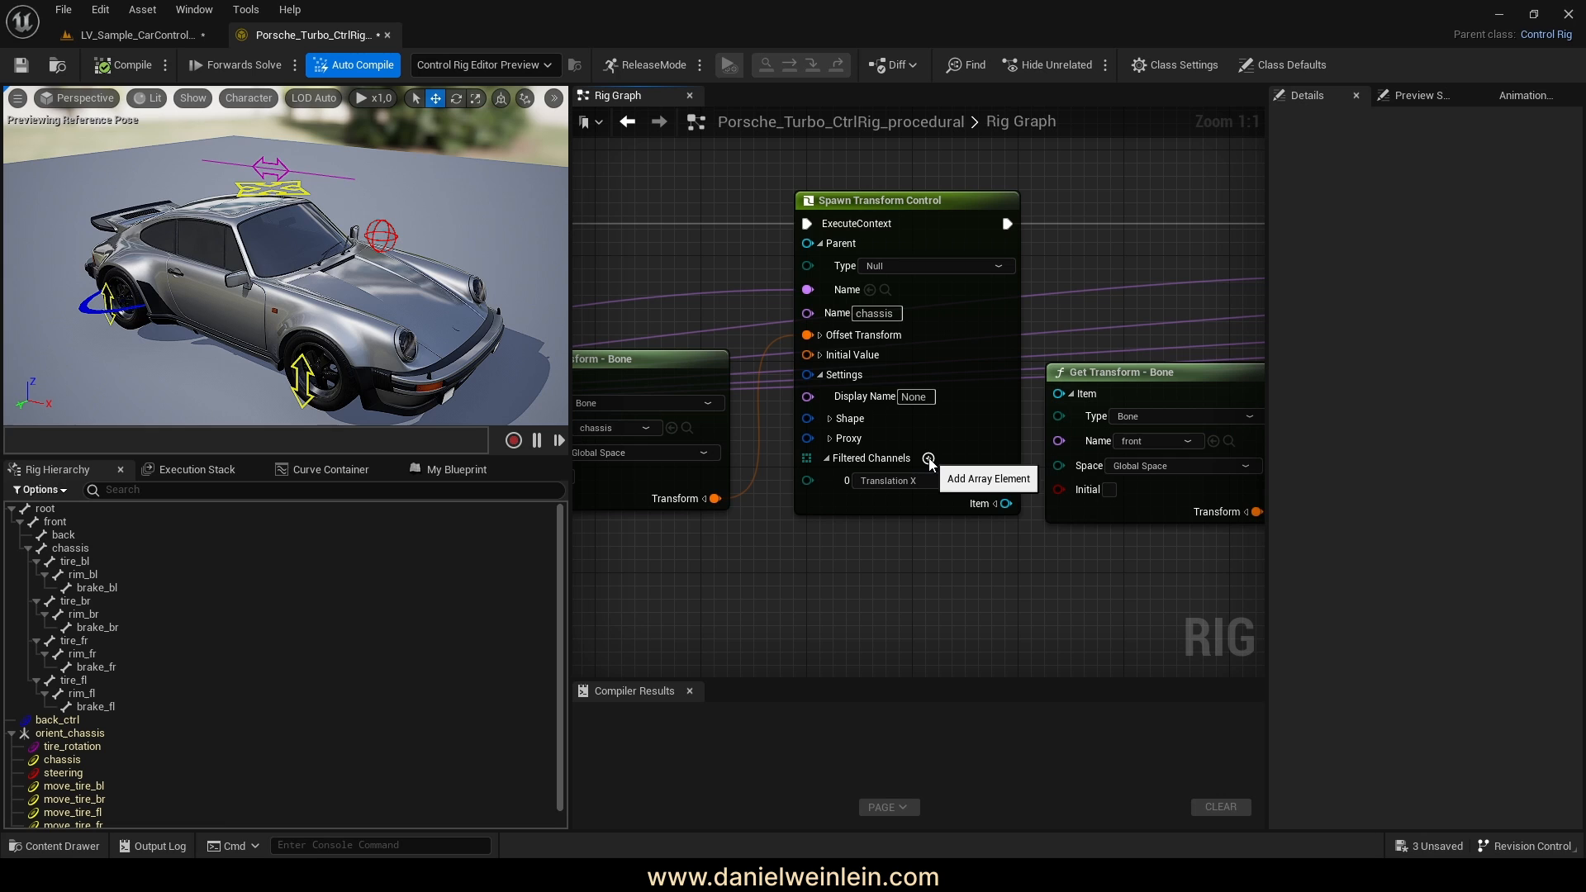
click(927, 458)
click(903, 503)
click(910, 529)
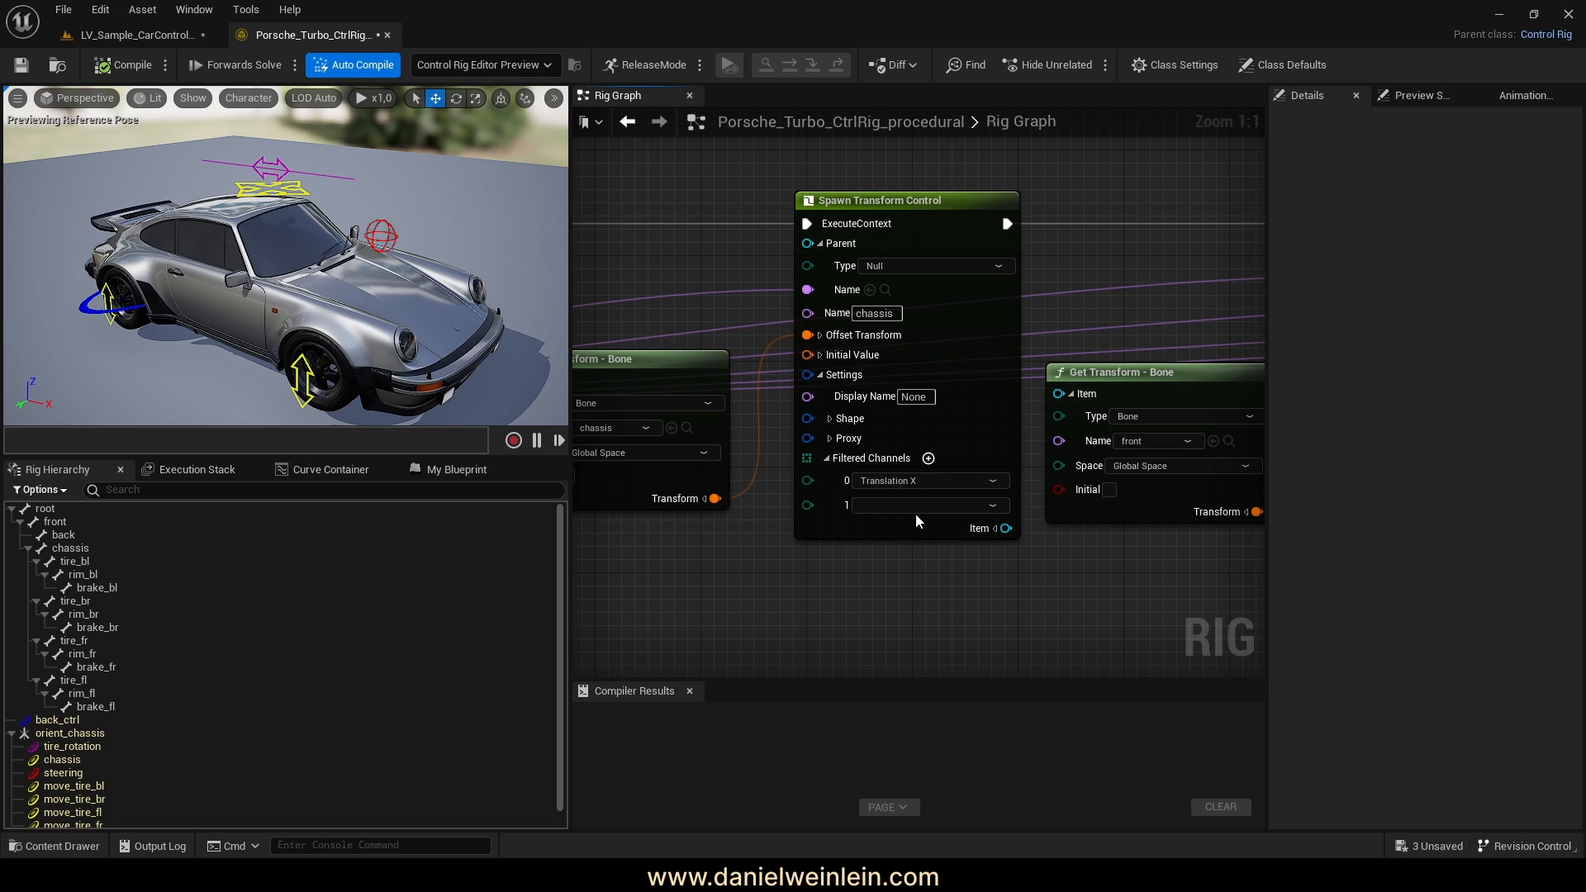
click(928, 459)
click(917, 531)
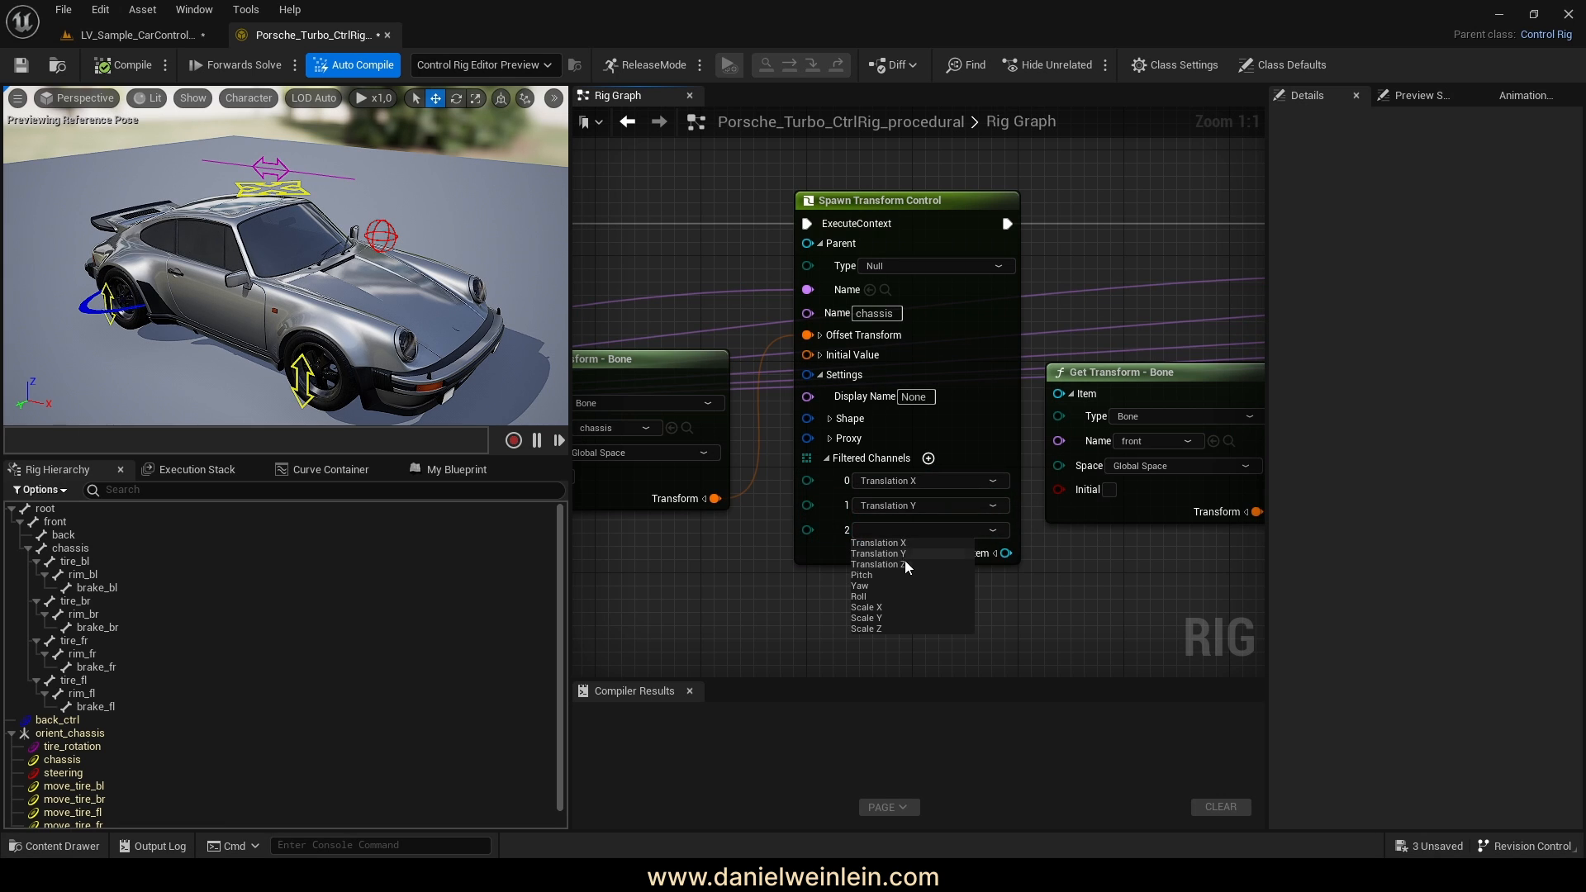
click(904, 564)
Restrict steering's Spawn Rotator Control to the Roll channel, save, and return to the level
right_drag(1144, 582, 947, 559)
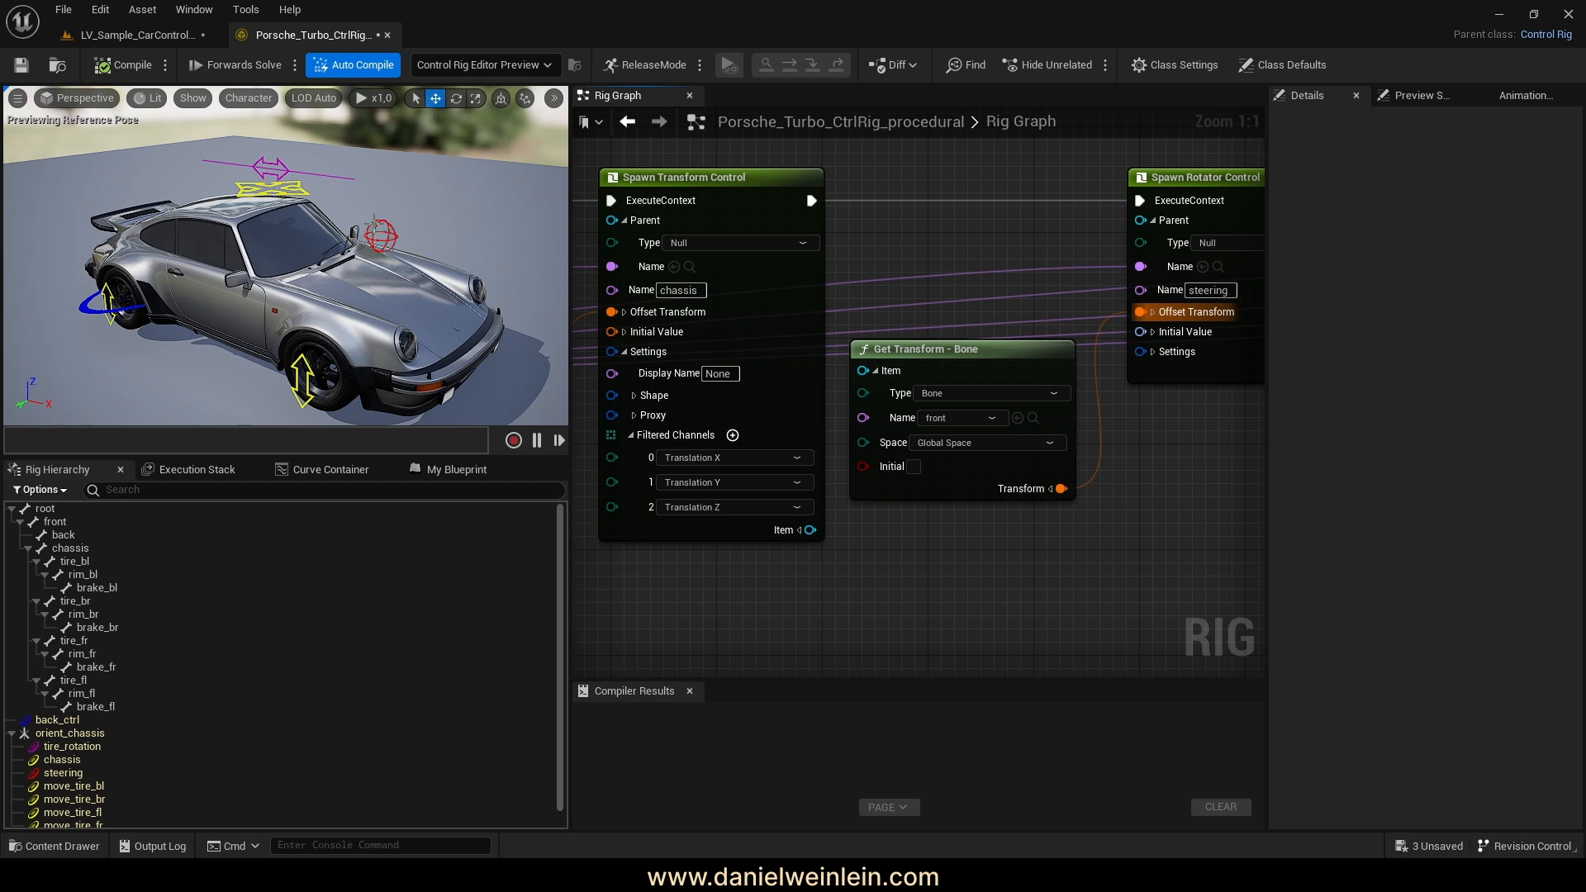
right_drag(1123, 517, 874, 535)
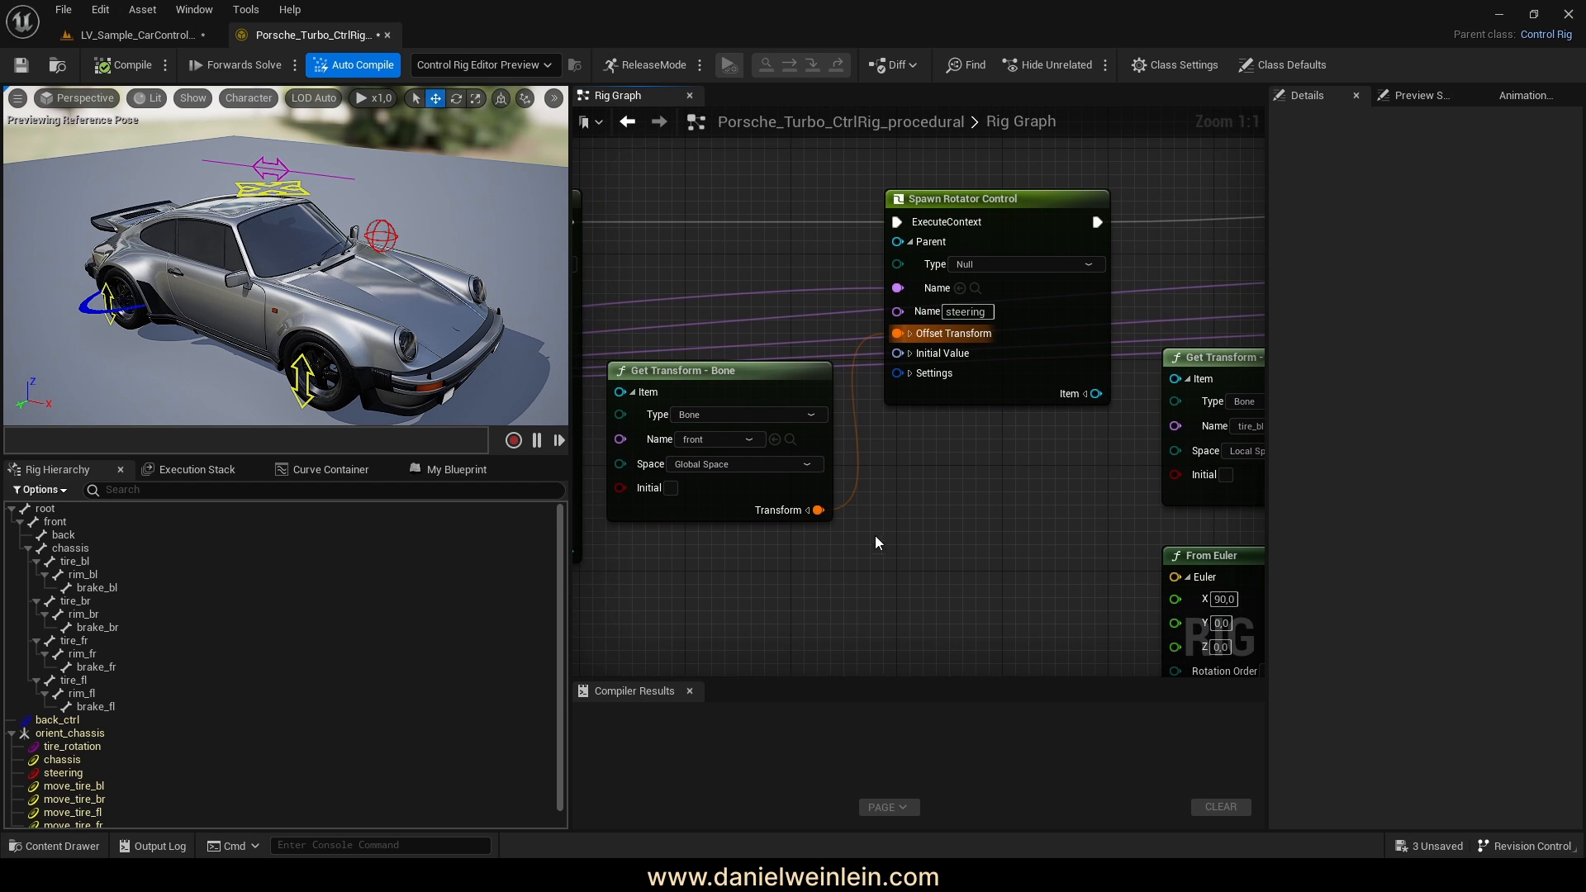
click(909, 374)
right_drag(865, 601, 895, 522)
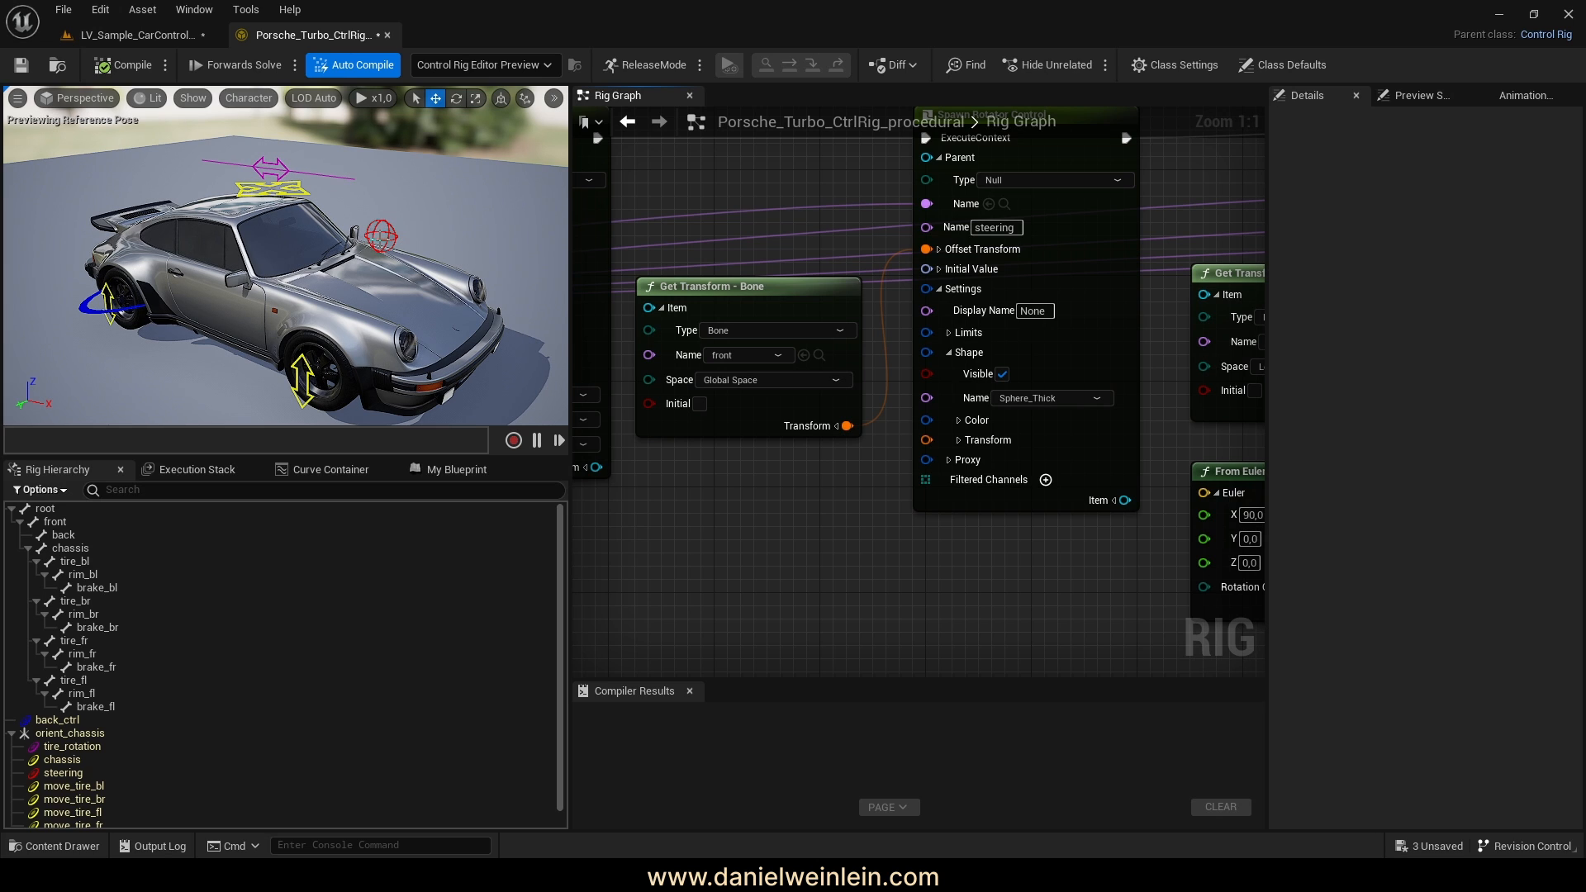
click(63, 772)
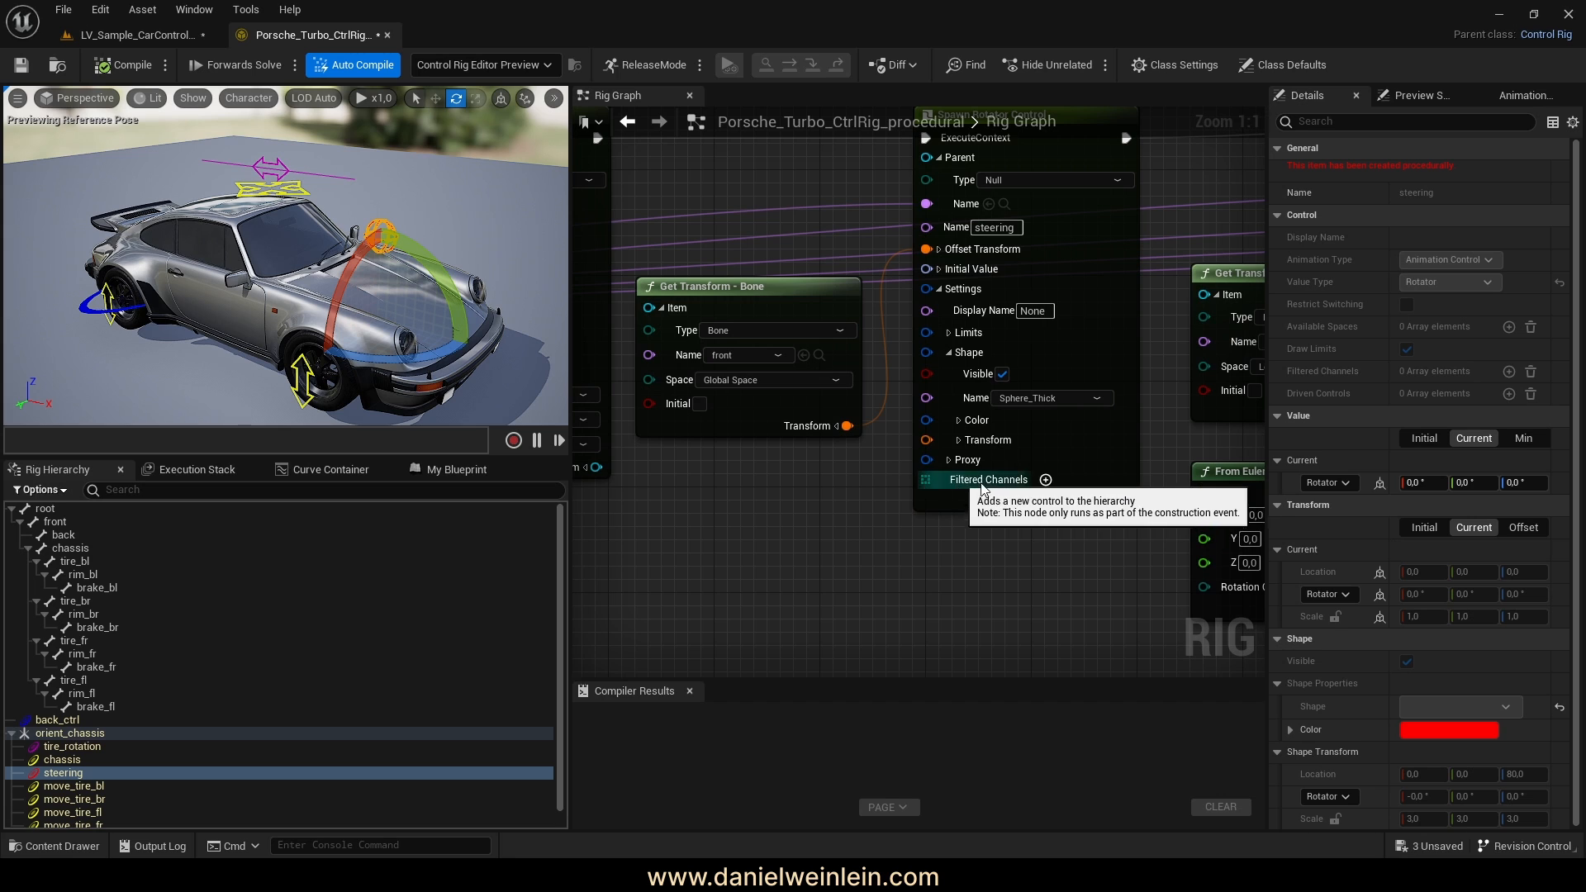
click(1046, 480)
click(1019, 501)
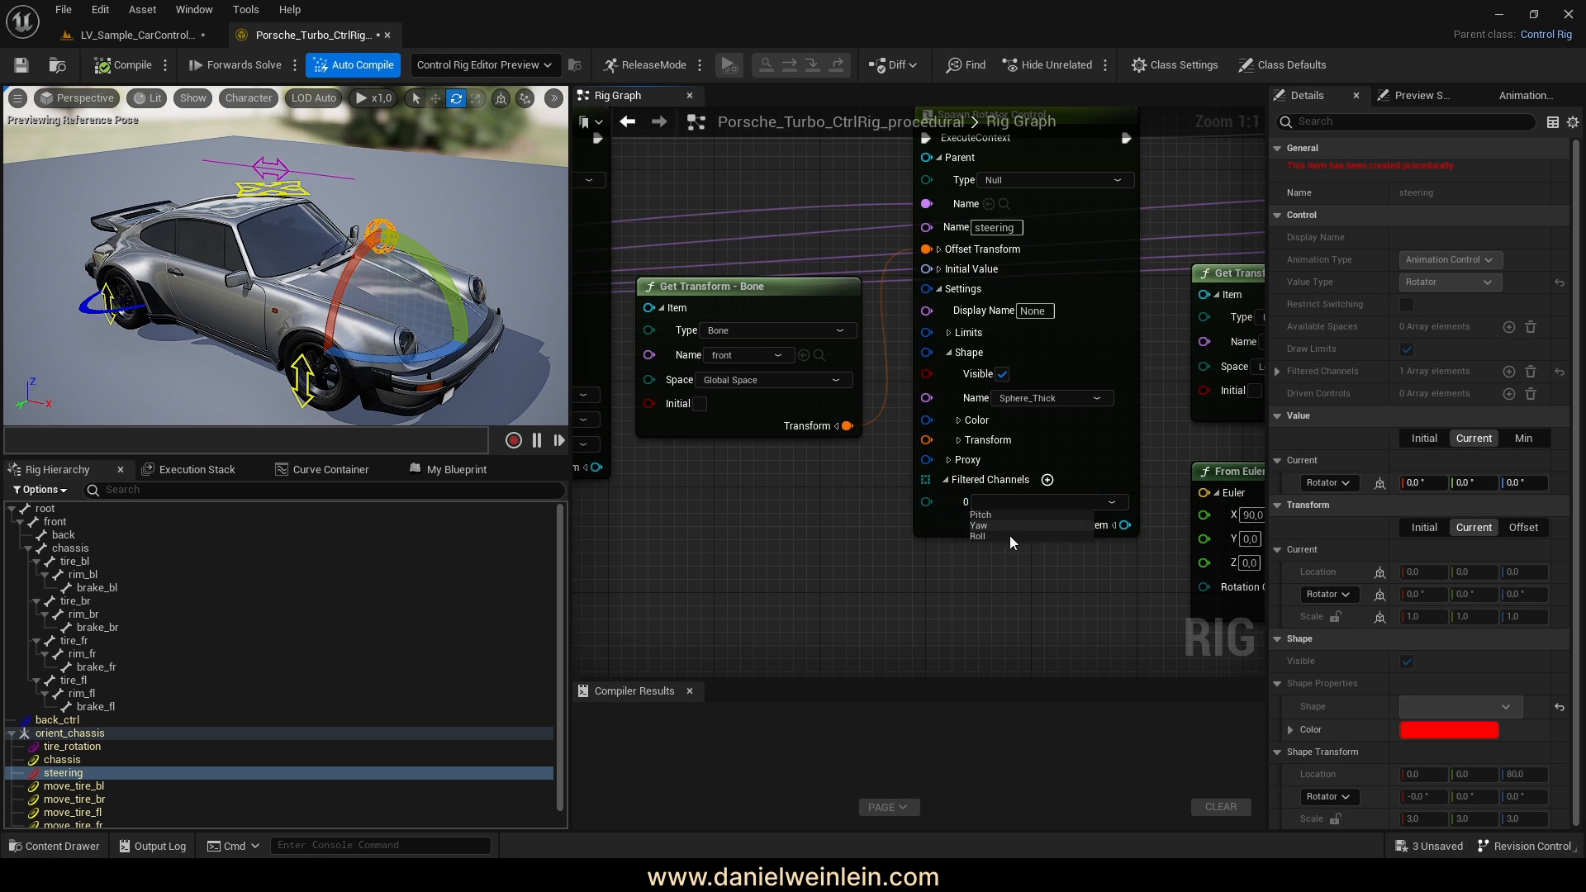
click(999, 536)
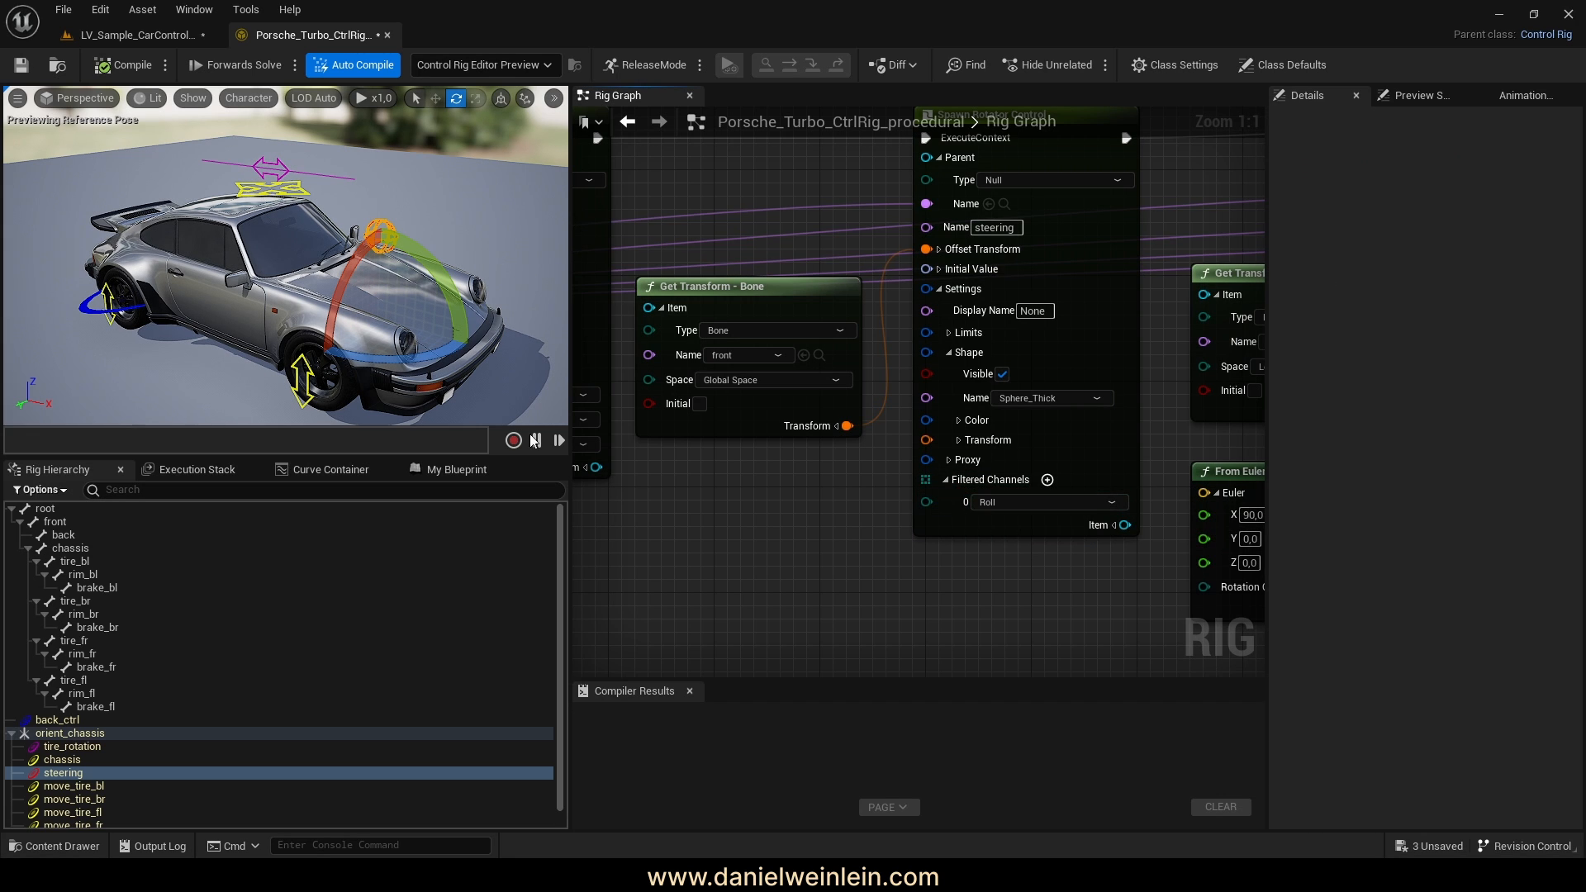
click(21, 65)
click(137, 34)
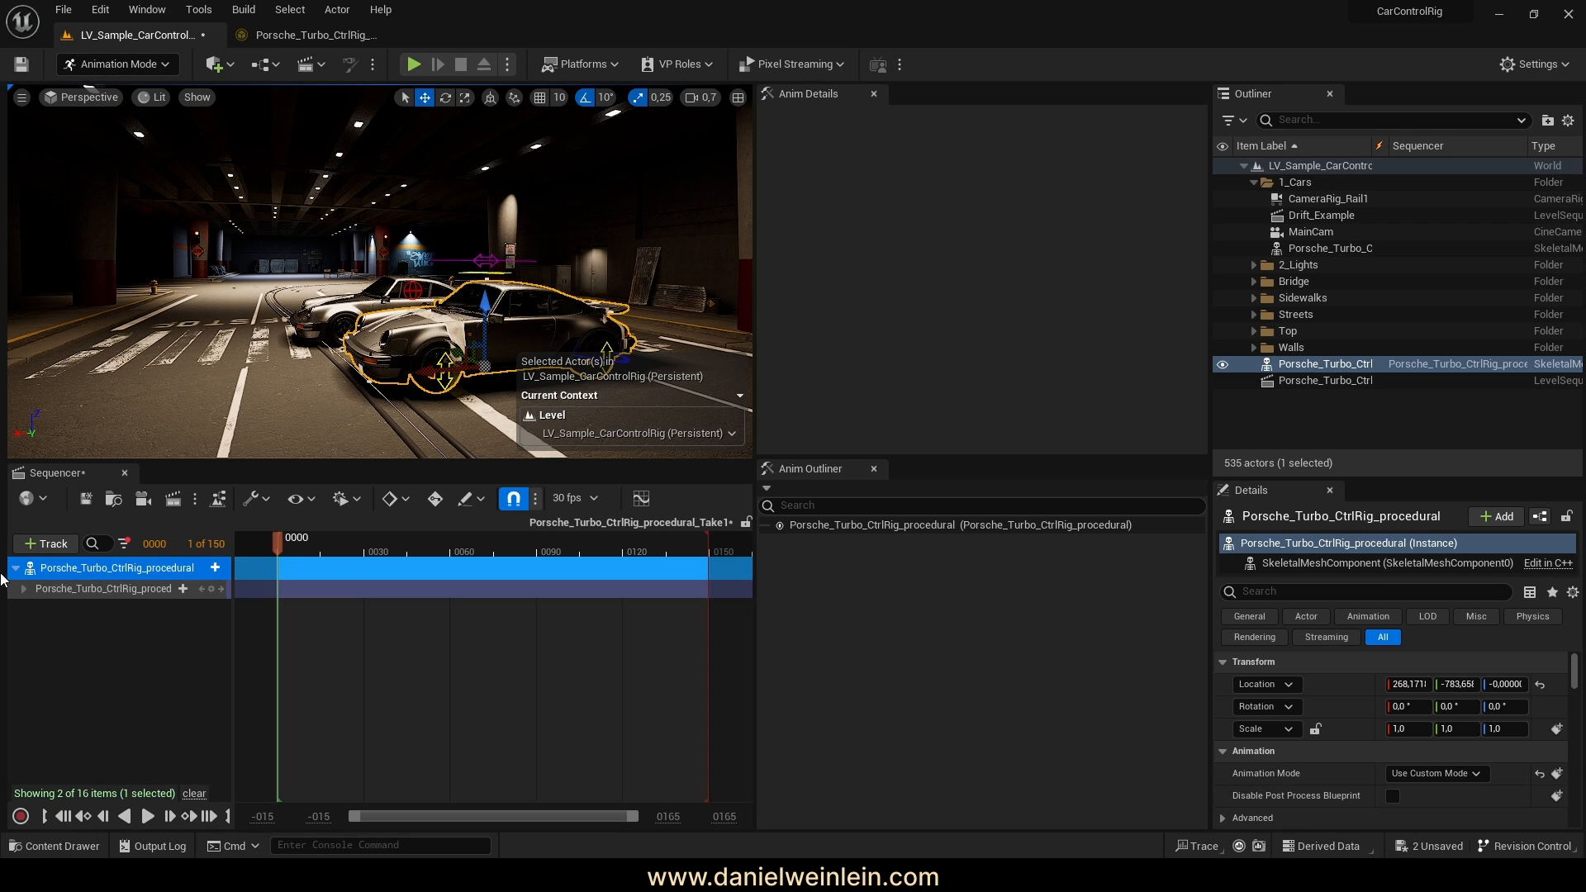
Test steering in Sequencer by turning the front wheels to about 30 on steering Z
click(24, 588)
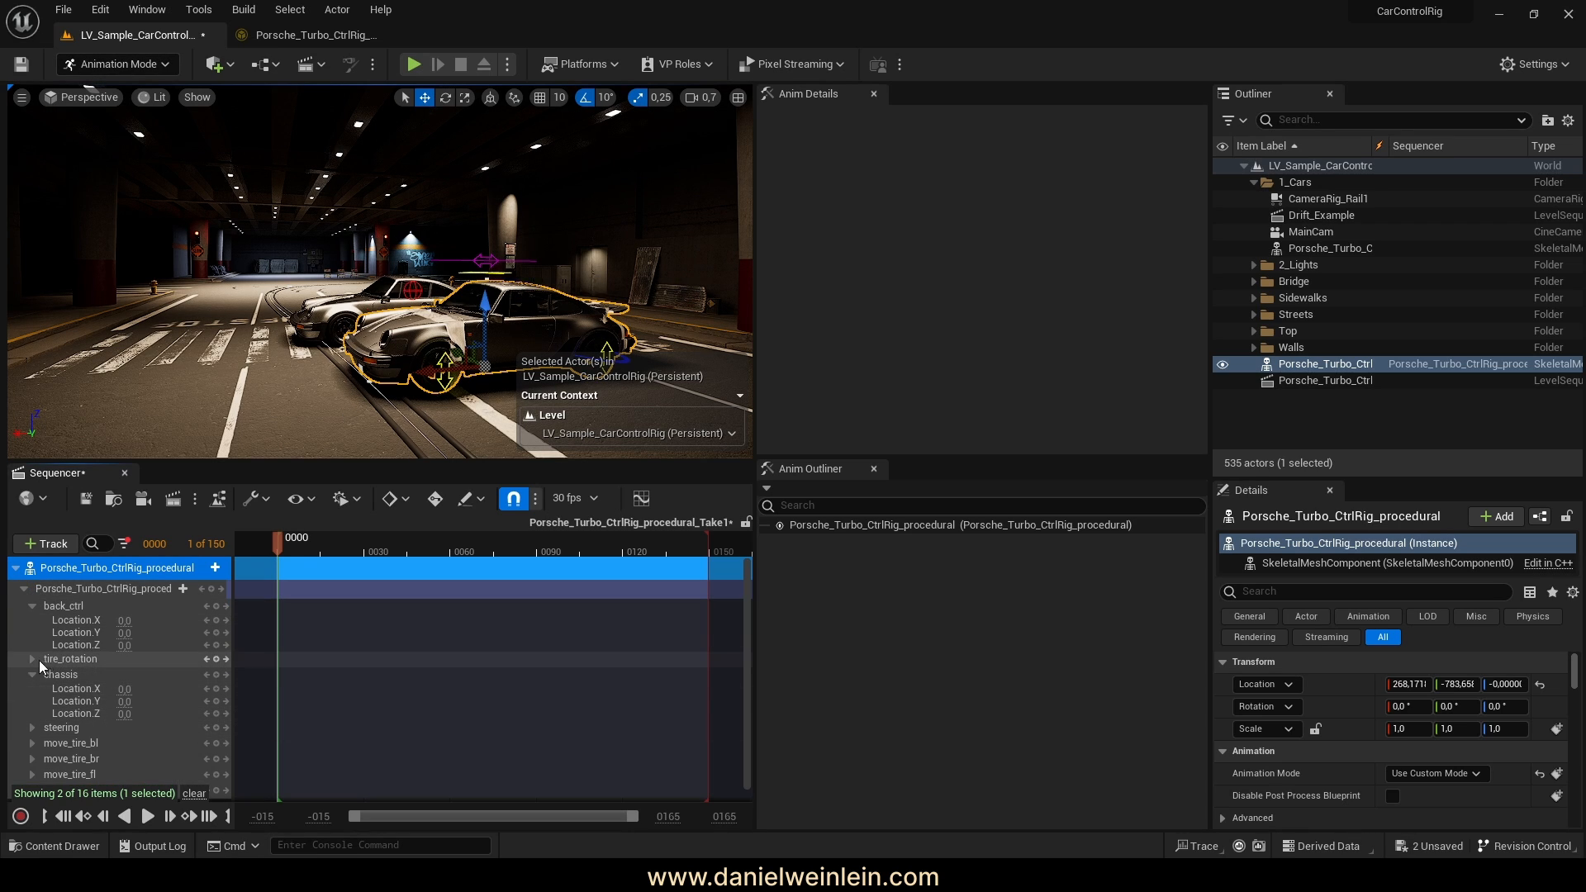
click(33, 674)
click(32, 690)
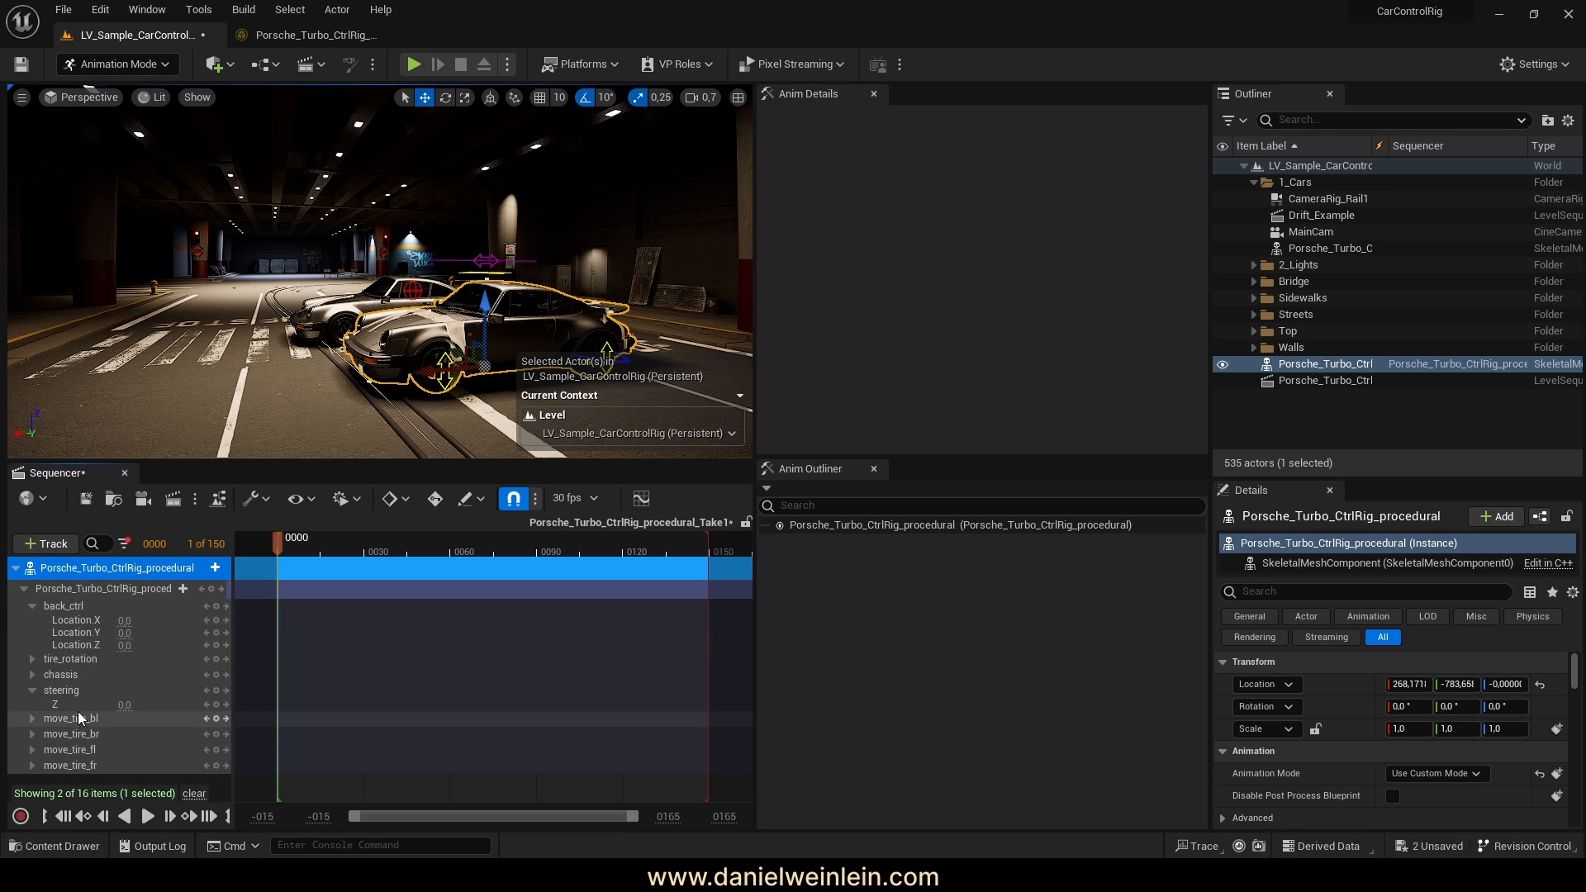
right_drag(306, 305, 335, 354)
key(w)
key(s)
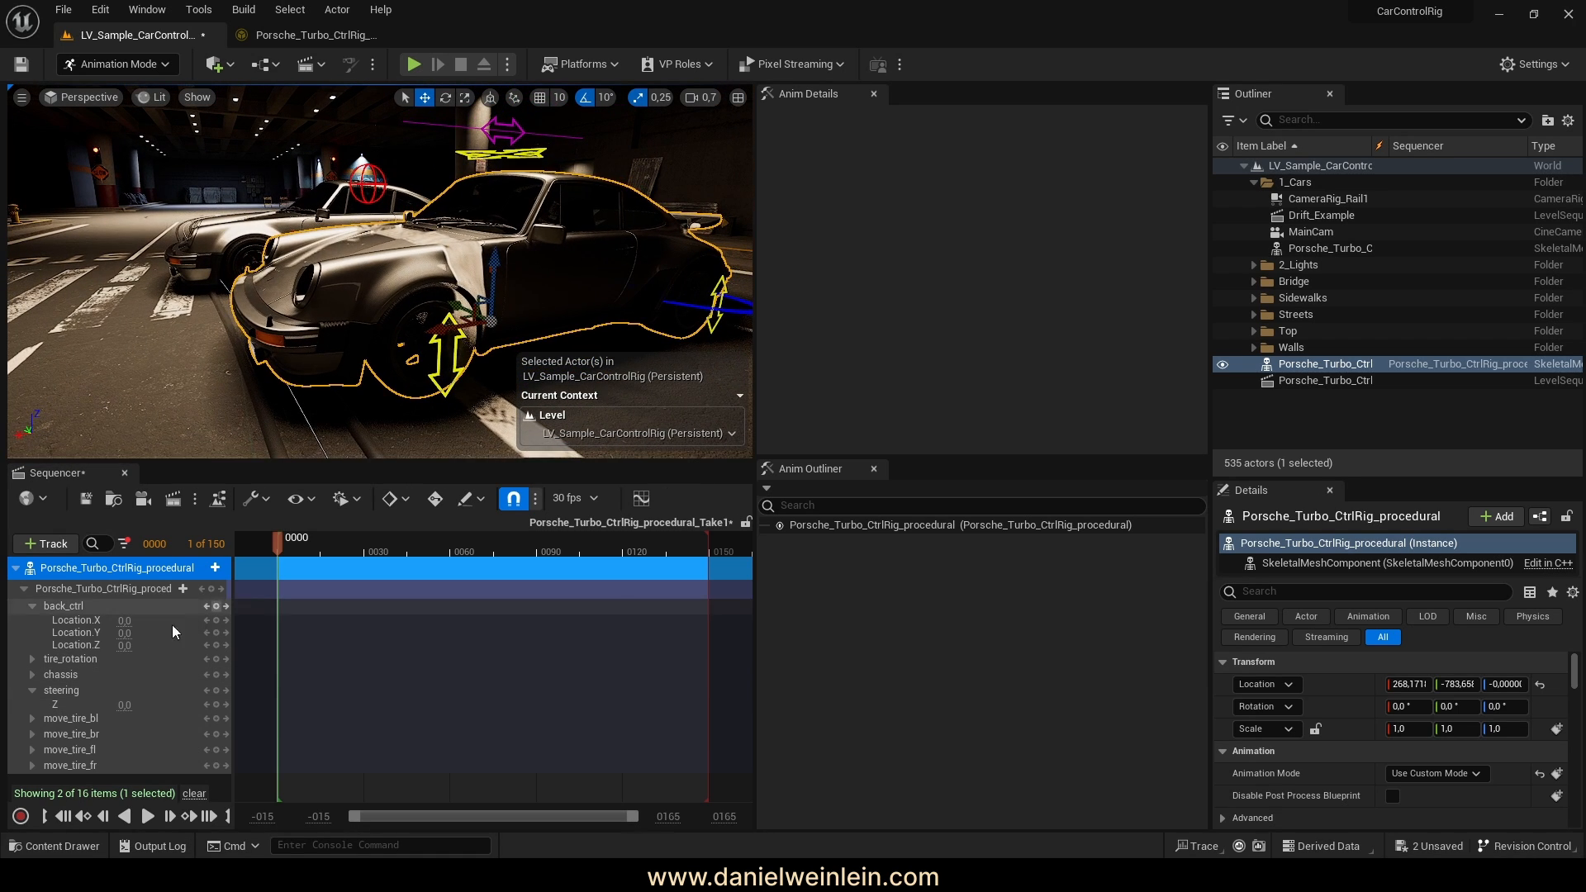
mouse_move(125, 705)
mouse_down()
mouse_move(190, 704)
mouse_move(126, 704)
mouse_up()
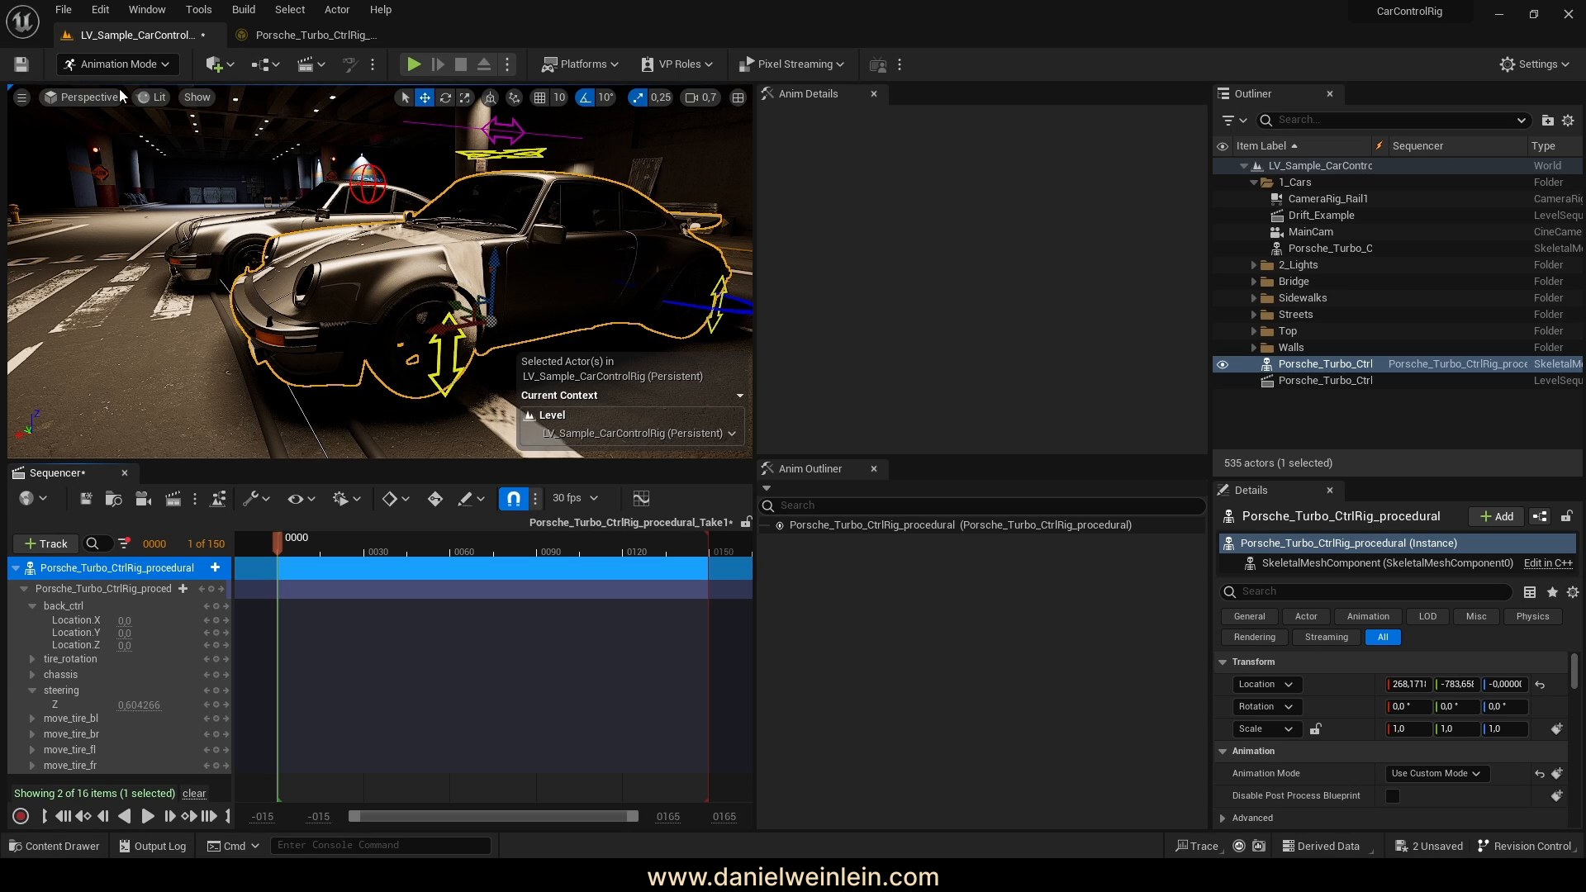
click(311, 39)
Limit move_tire_bl and move_tire_br to the Translation Z filtered channel
scroll(170, 691, down, 1)
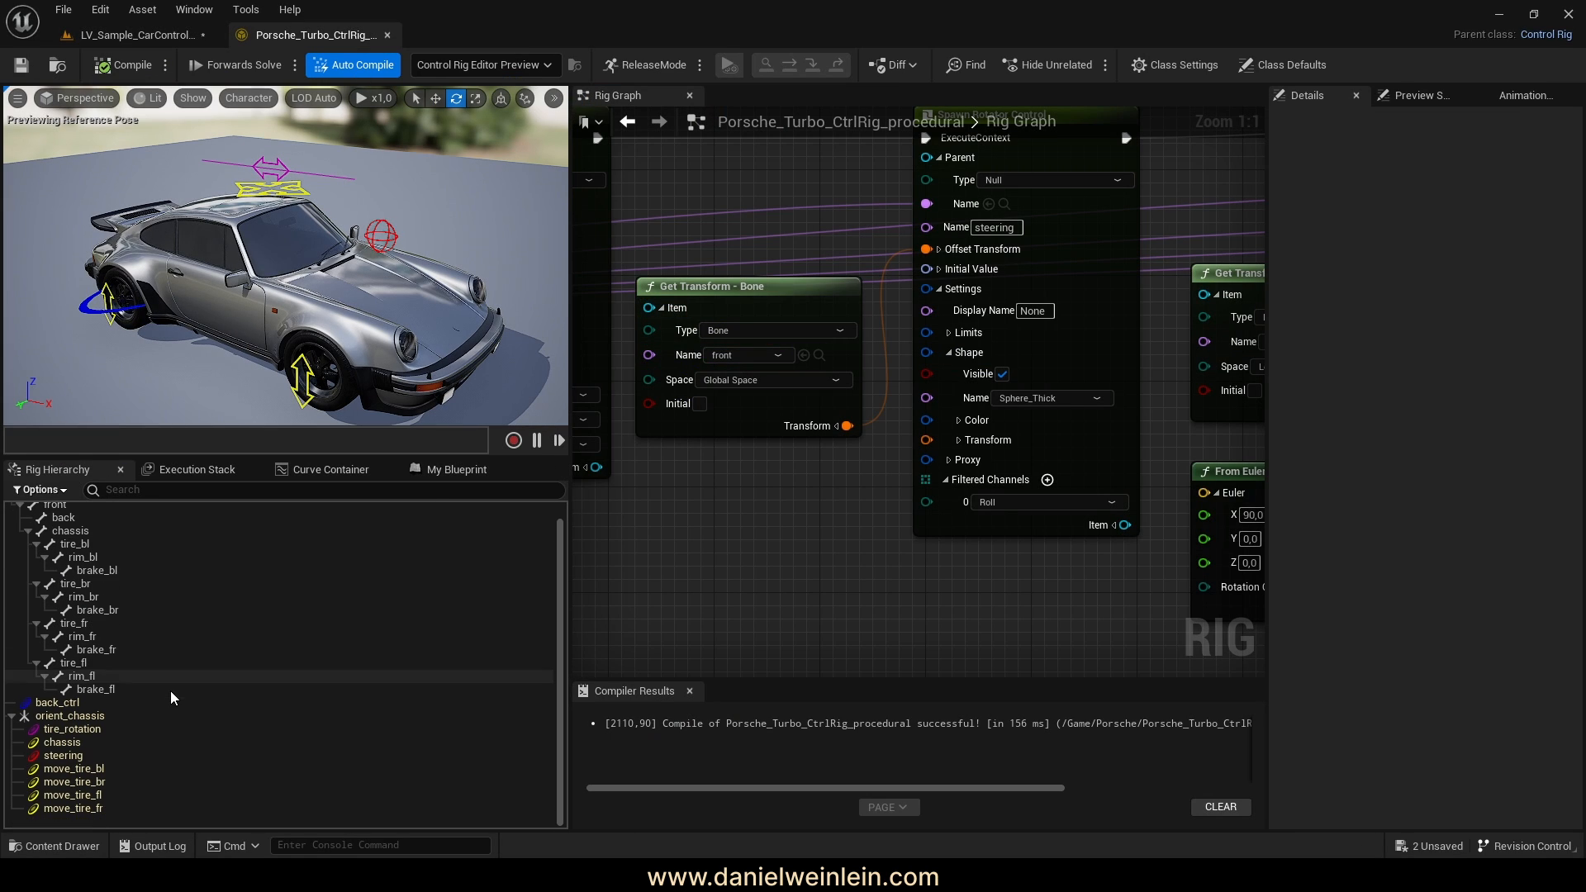
right_drag(949, 581, 731, 574)
right_drag(969, 563, 706, 564)
right_drag(1016, 527, 814, 630)
right_drag(961, 593, 942, 585)
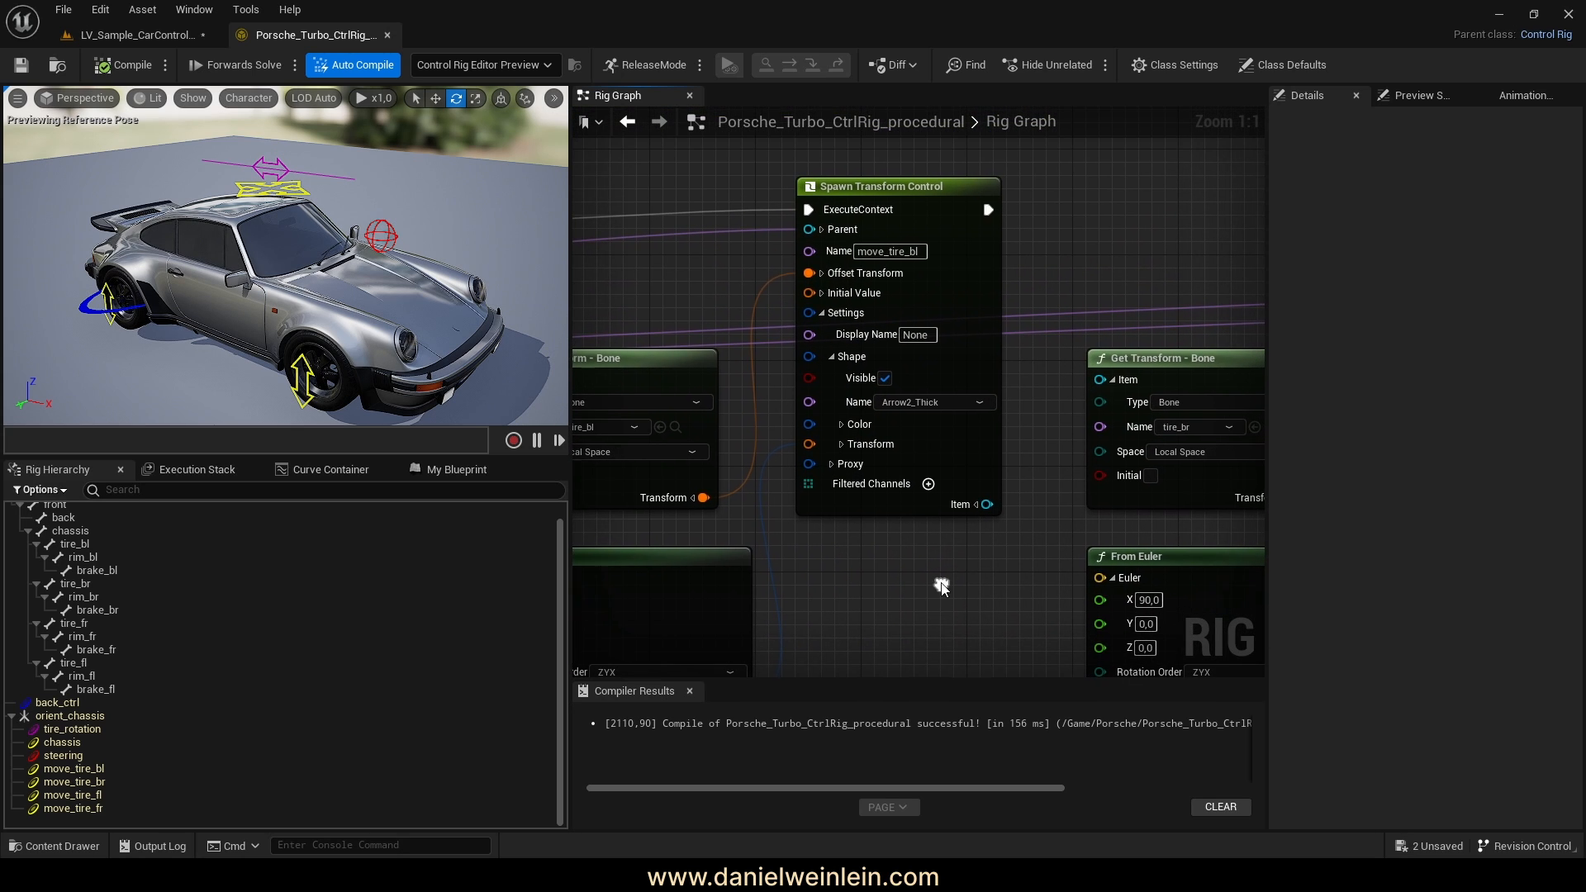
click(929, 484)
click(897, 508)
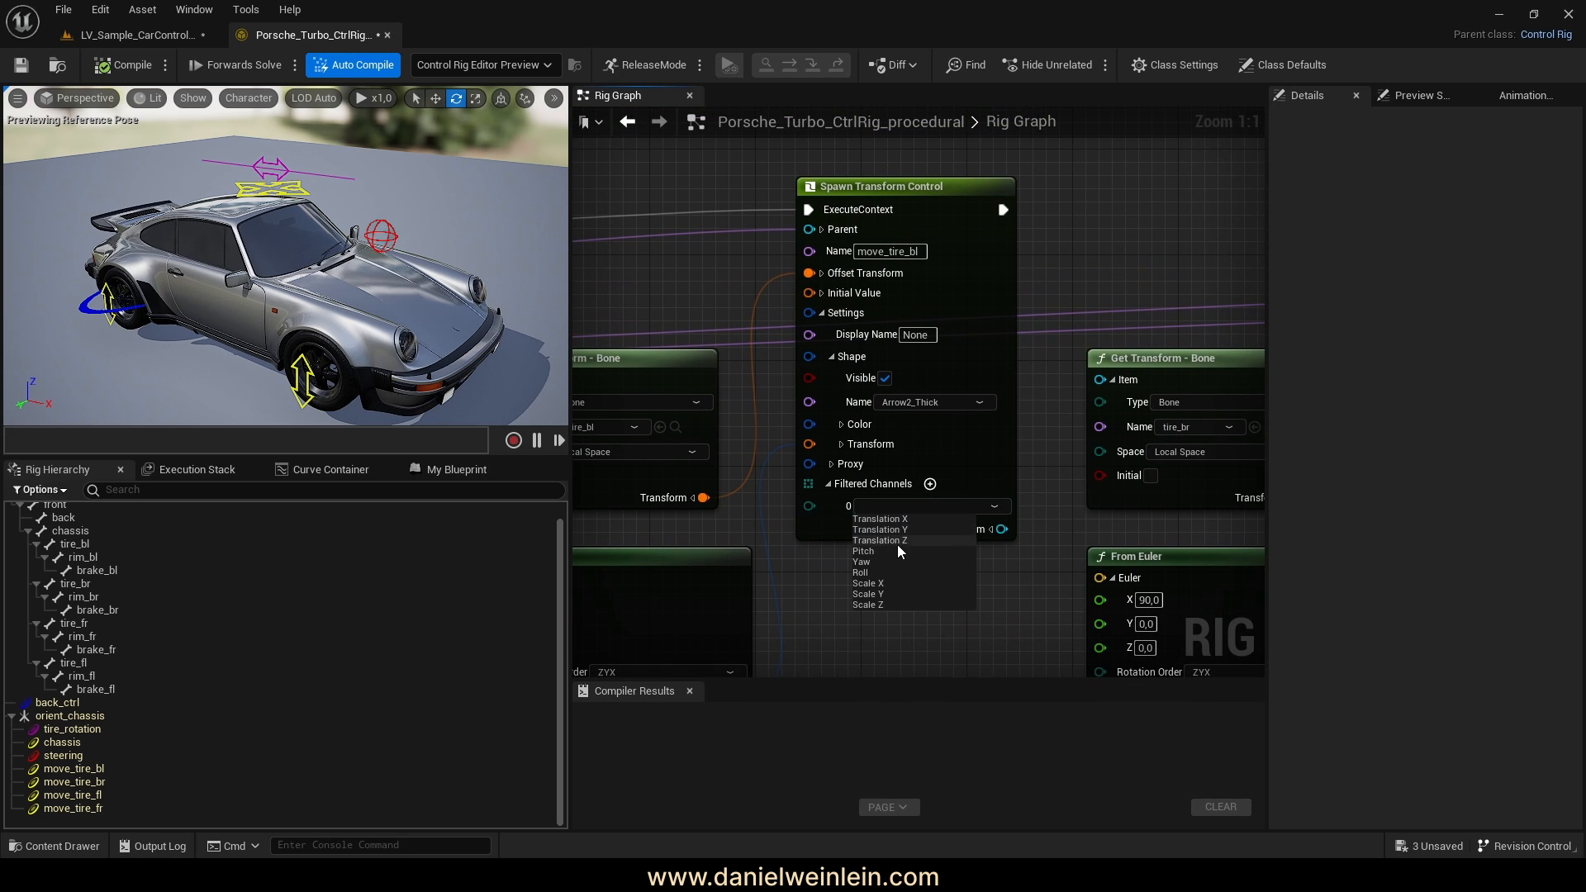
click(897, 541)
right_drag(958, 593, 831, 597)
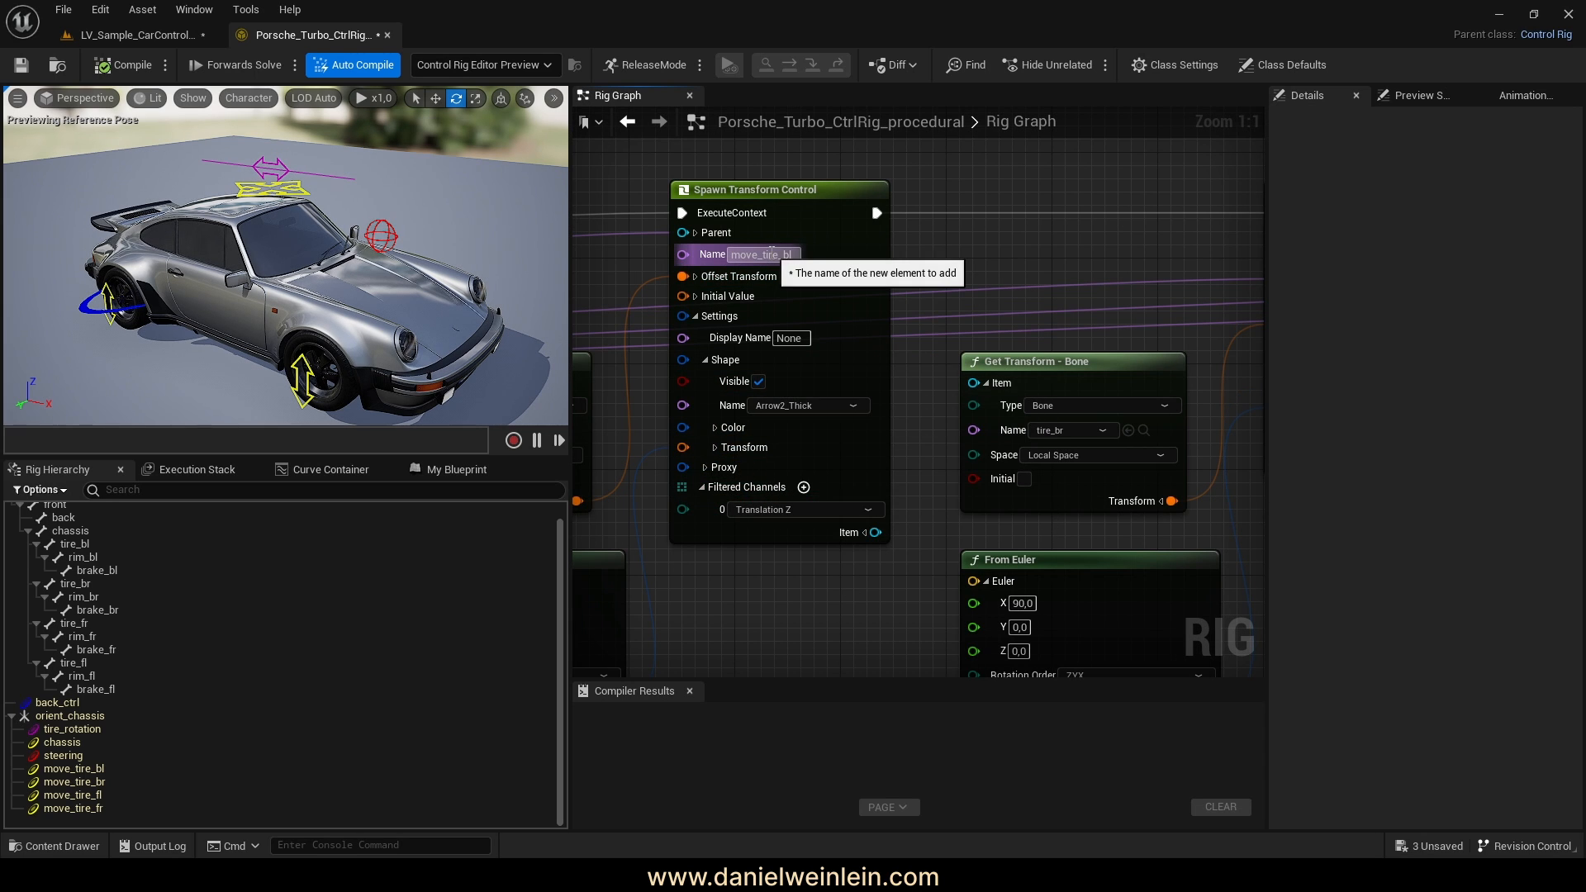
right_drag(1140, 535, 1057, 546)
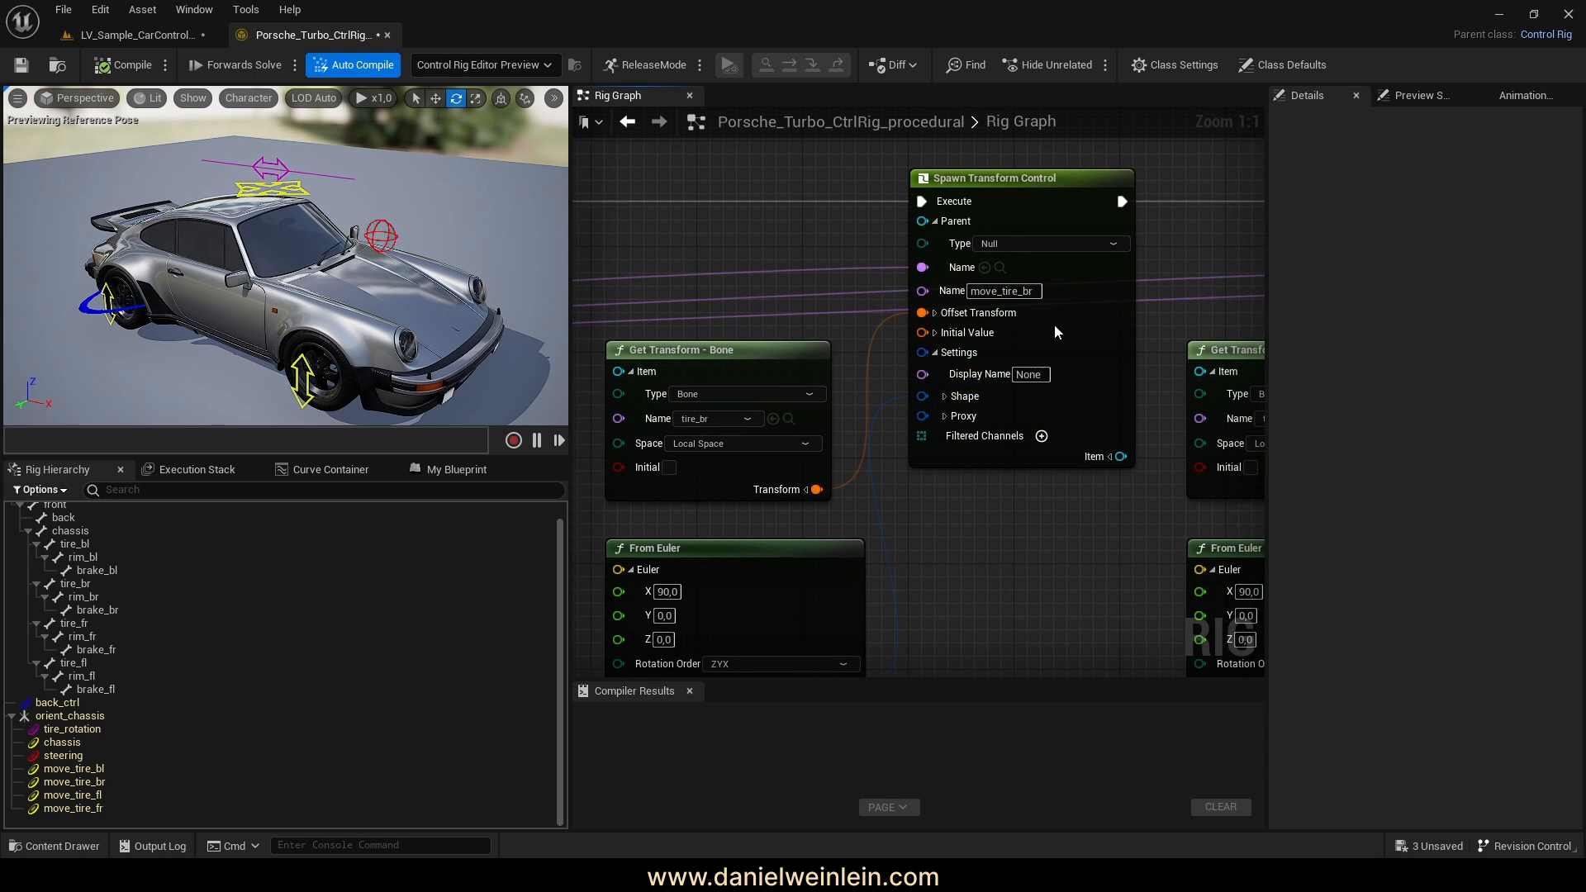
click(1042, 437)
click(1045, 457)
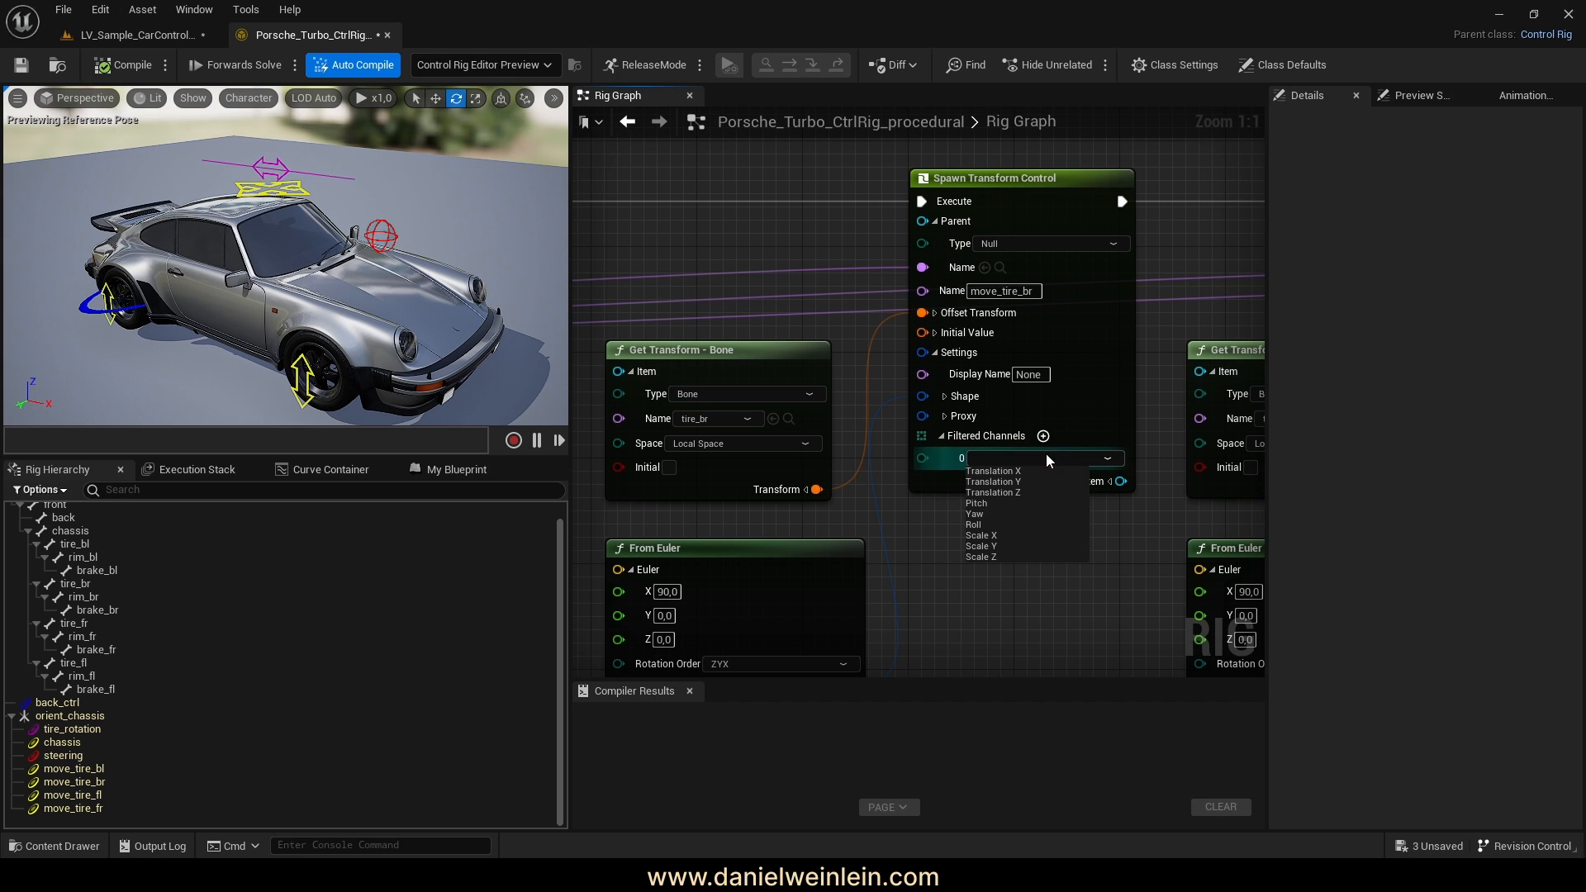
click(1028, 496)
Limit move_tire_fl and move_tire_fr to Translation Z and compile the rig
right_drag(1082, 608, 816, 573)
right_drag(1139, 570, 864, 563)
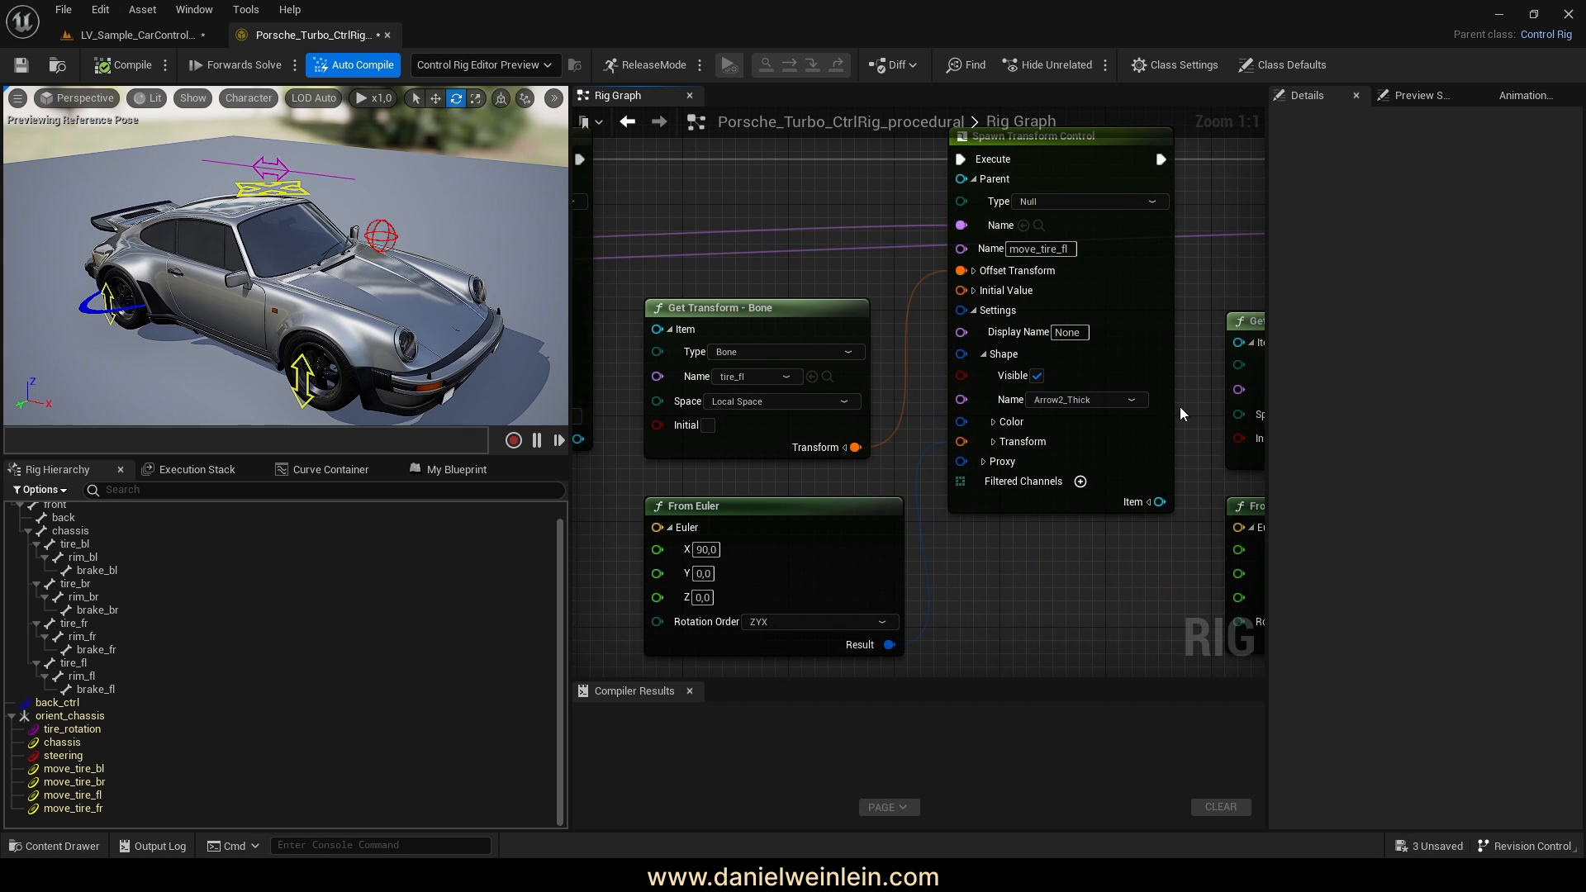
click(1078, 482)
click(1062, 504)
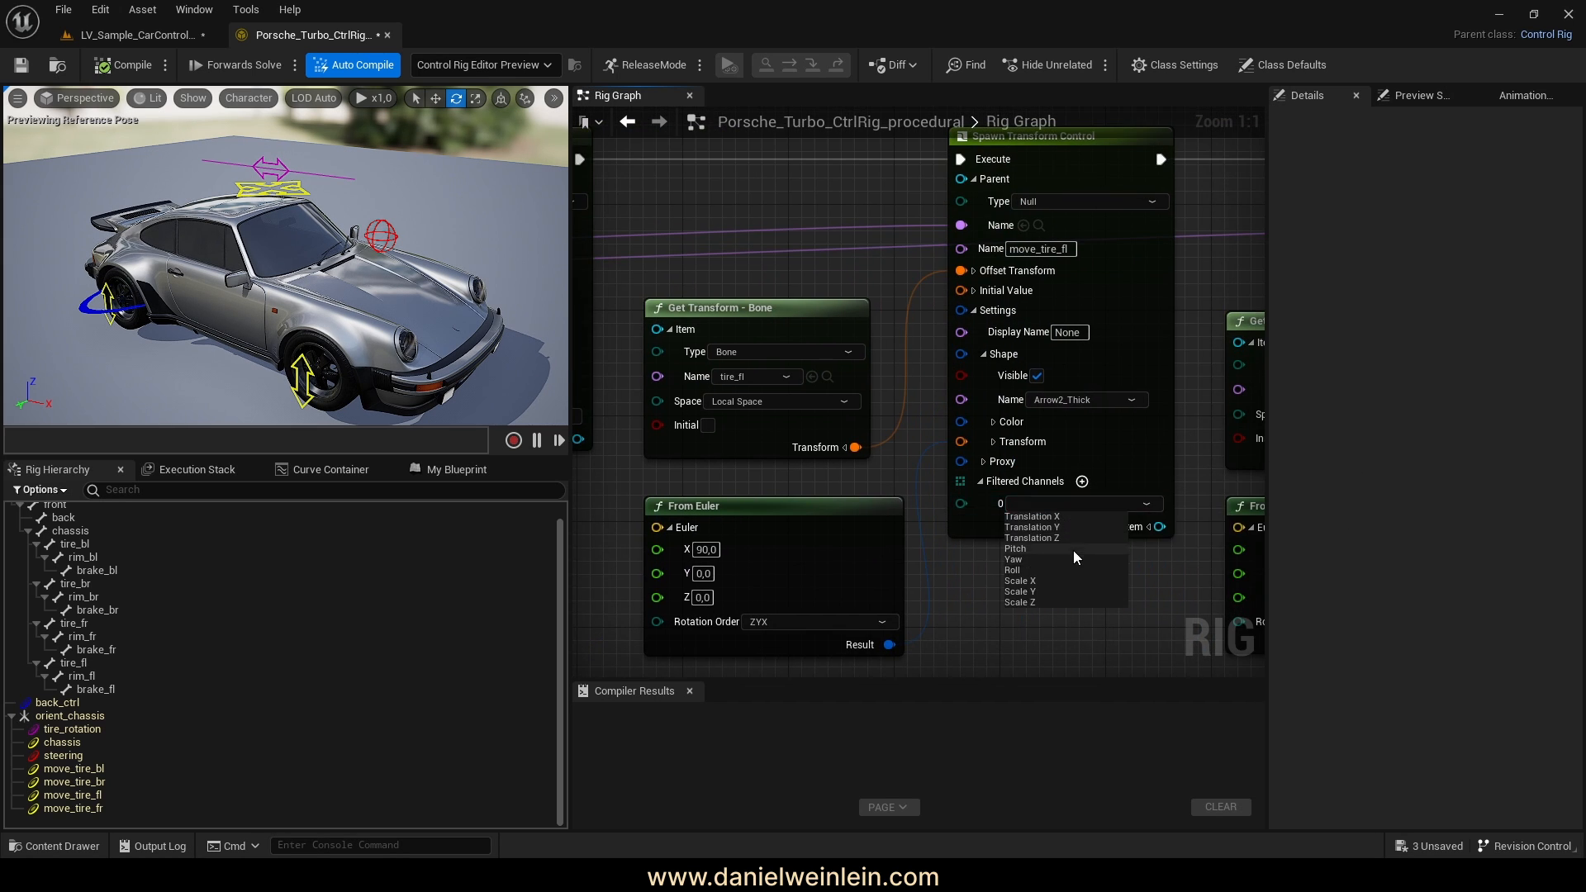
click(1068, 541)
right_drag(1146, 591, 894, 487)
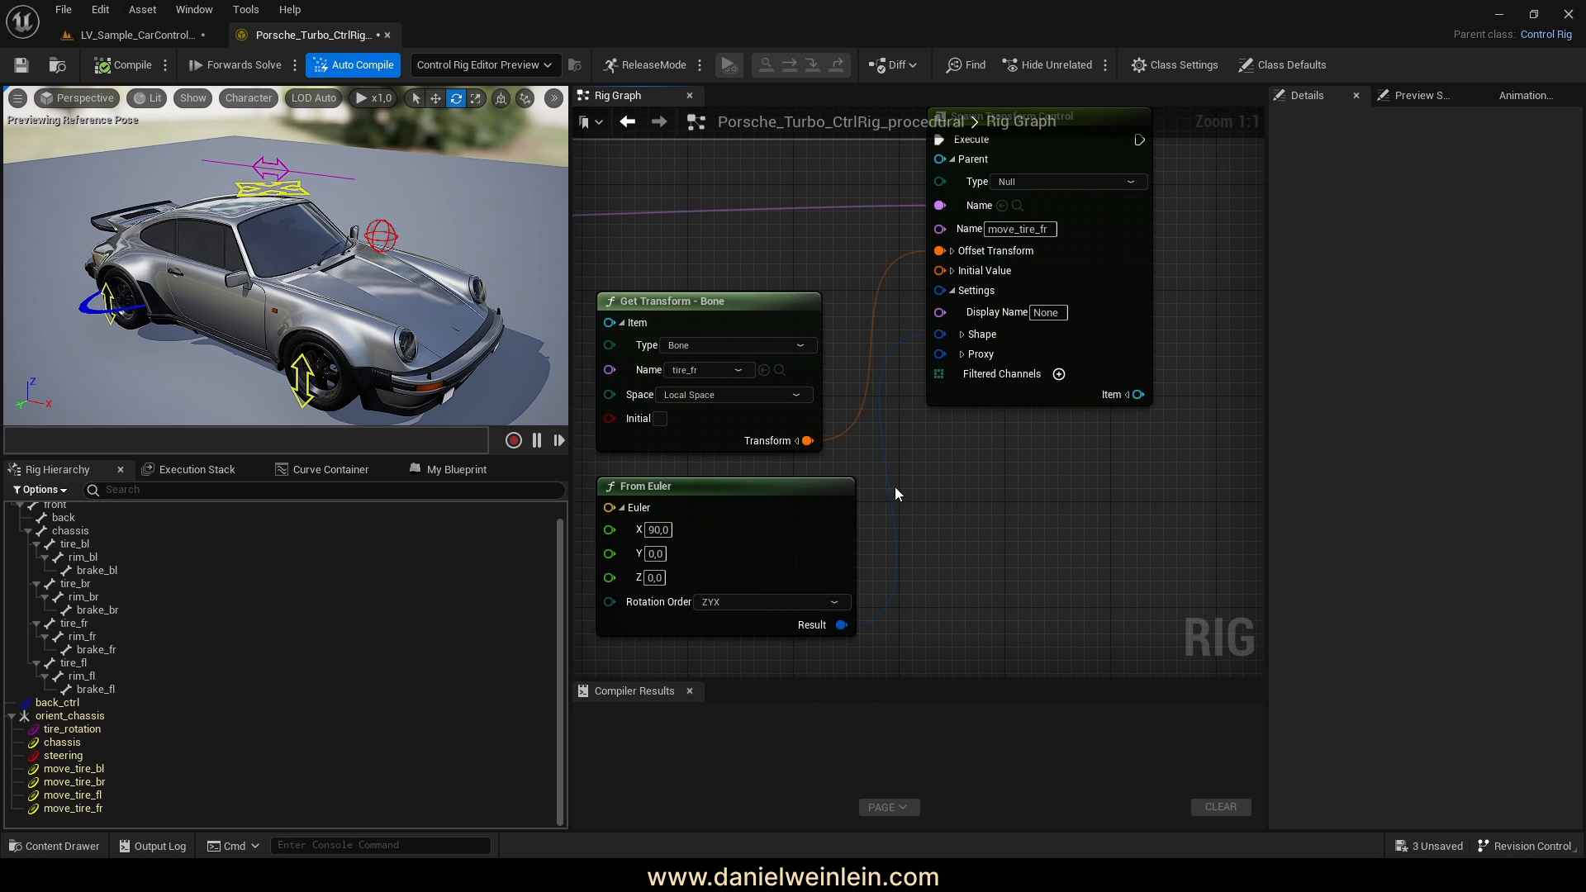
right_drag(1079, 374, 1053, 476)
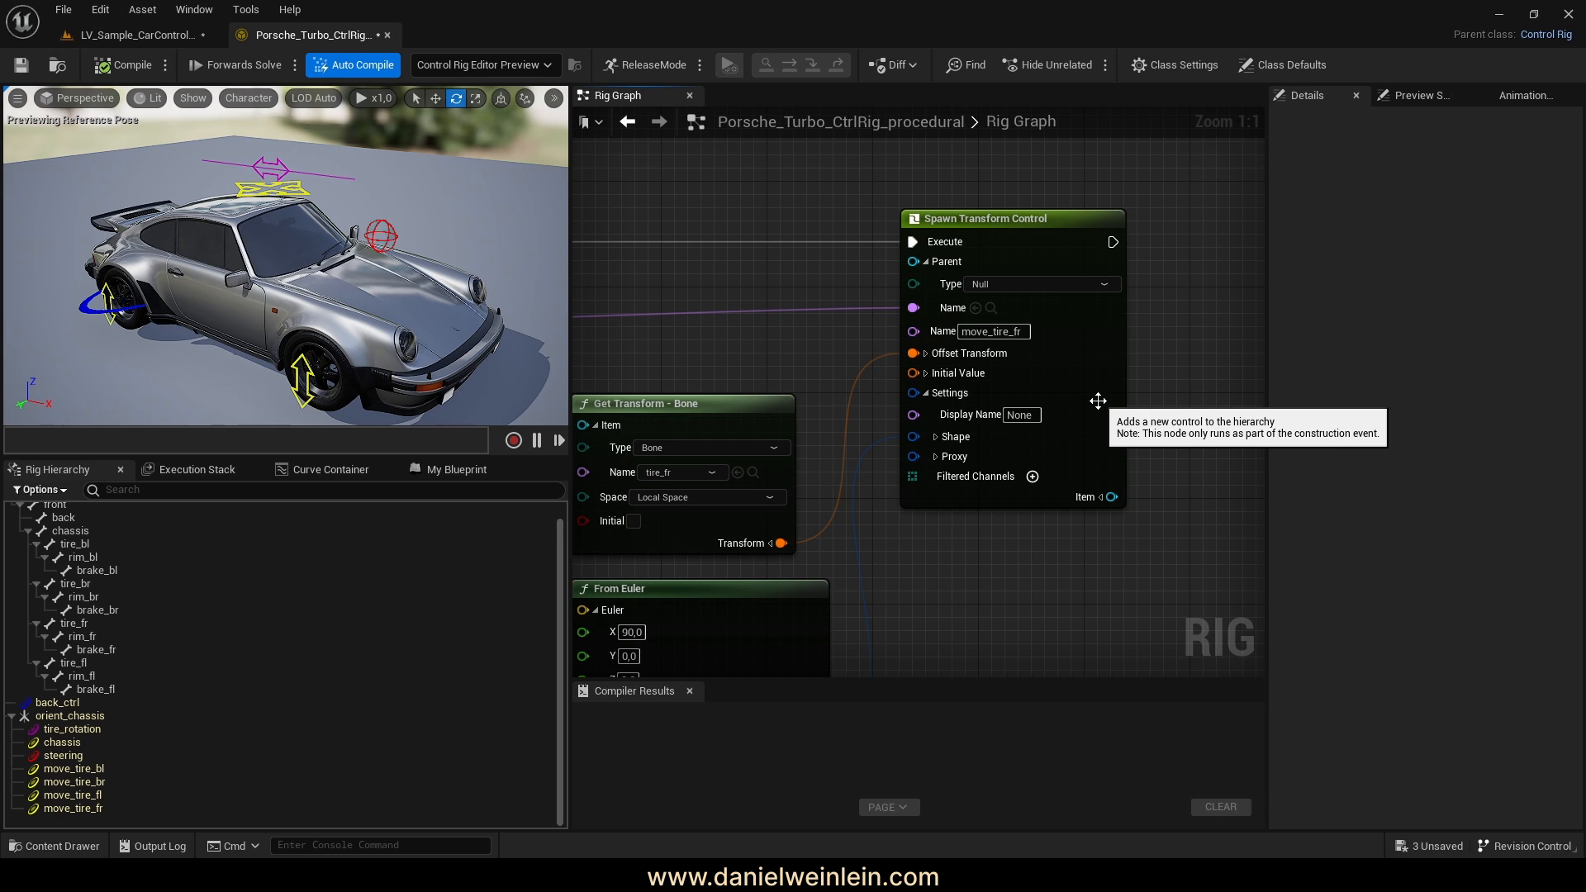
click(1032, 476)
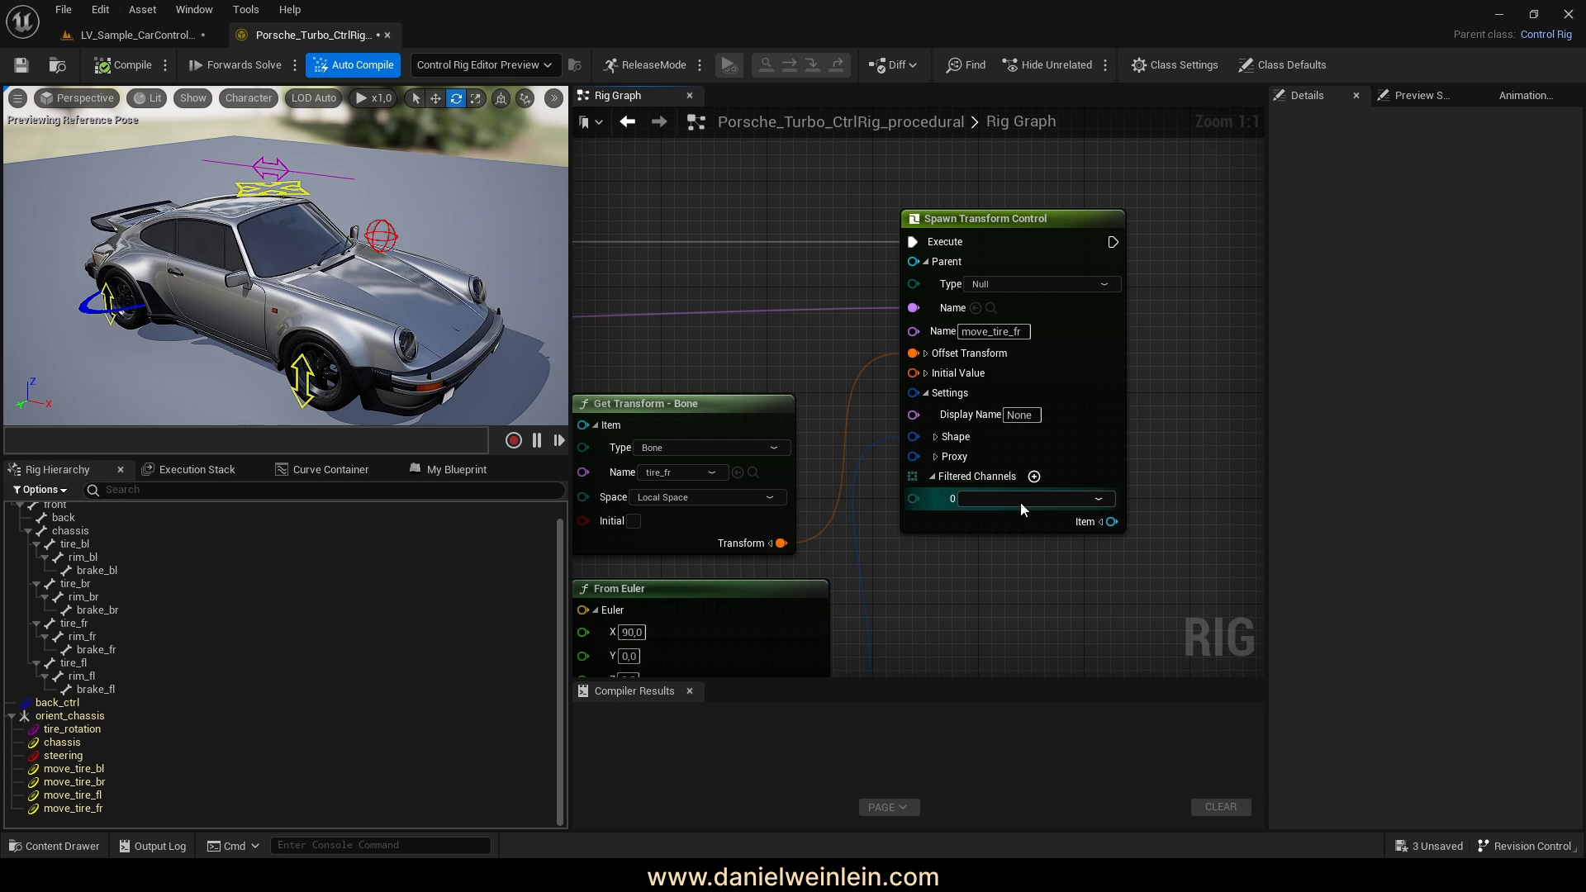
click(1021, 505)
click(1007, 531)
right_drag(1182, 498, 1145, 518)
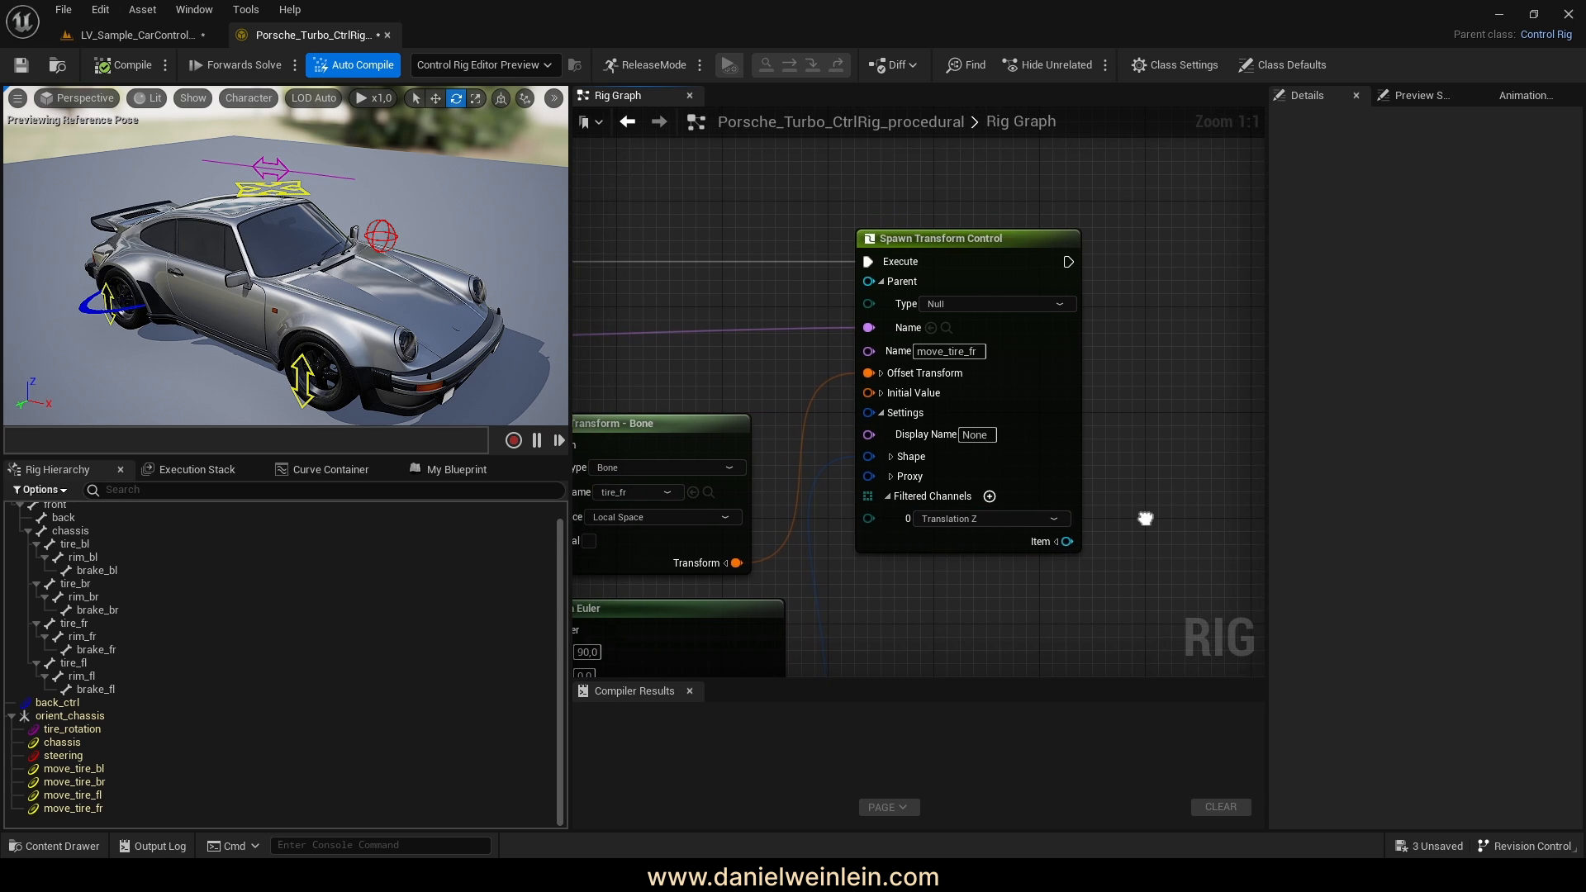
scroll(1147, 409, down, 4)
right_click(1146, 409)
click(1062, 563)
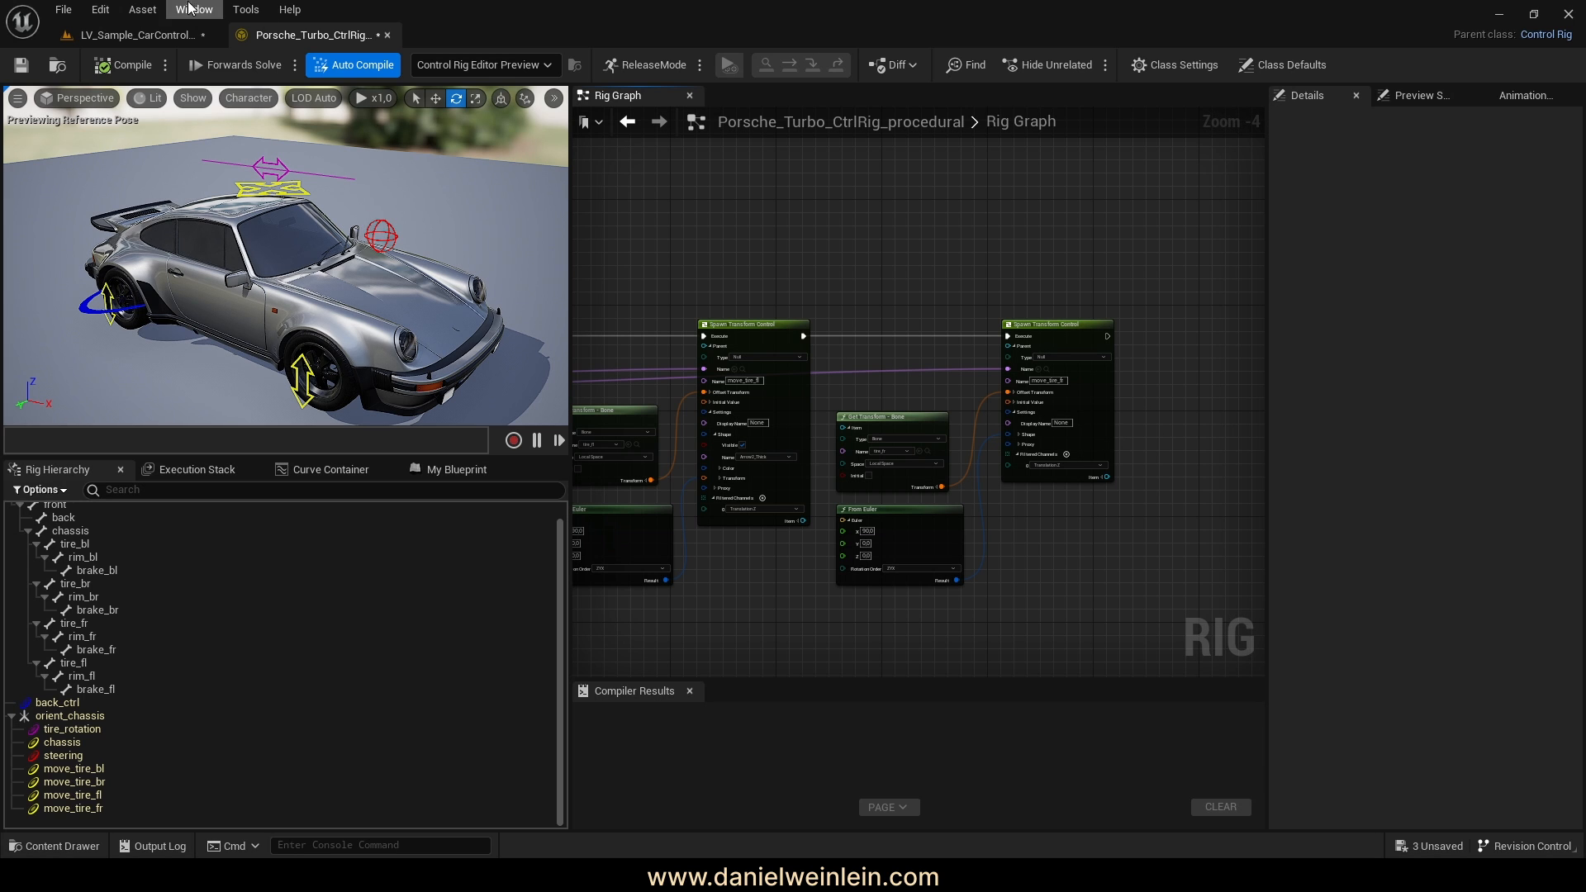
click(124, 65)
Save the rig and raise move_tire_bl's height in the level Sequencer
click(21, 64)
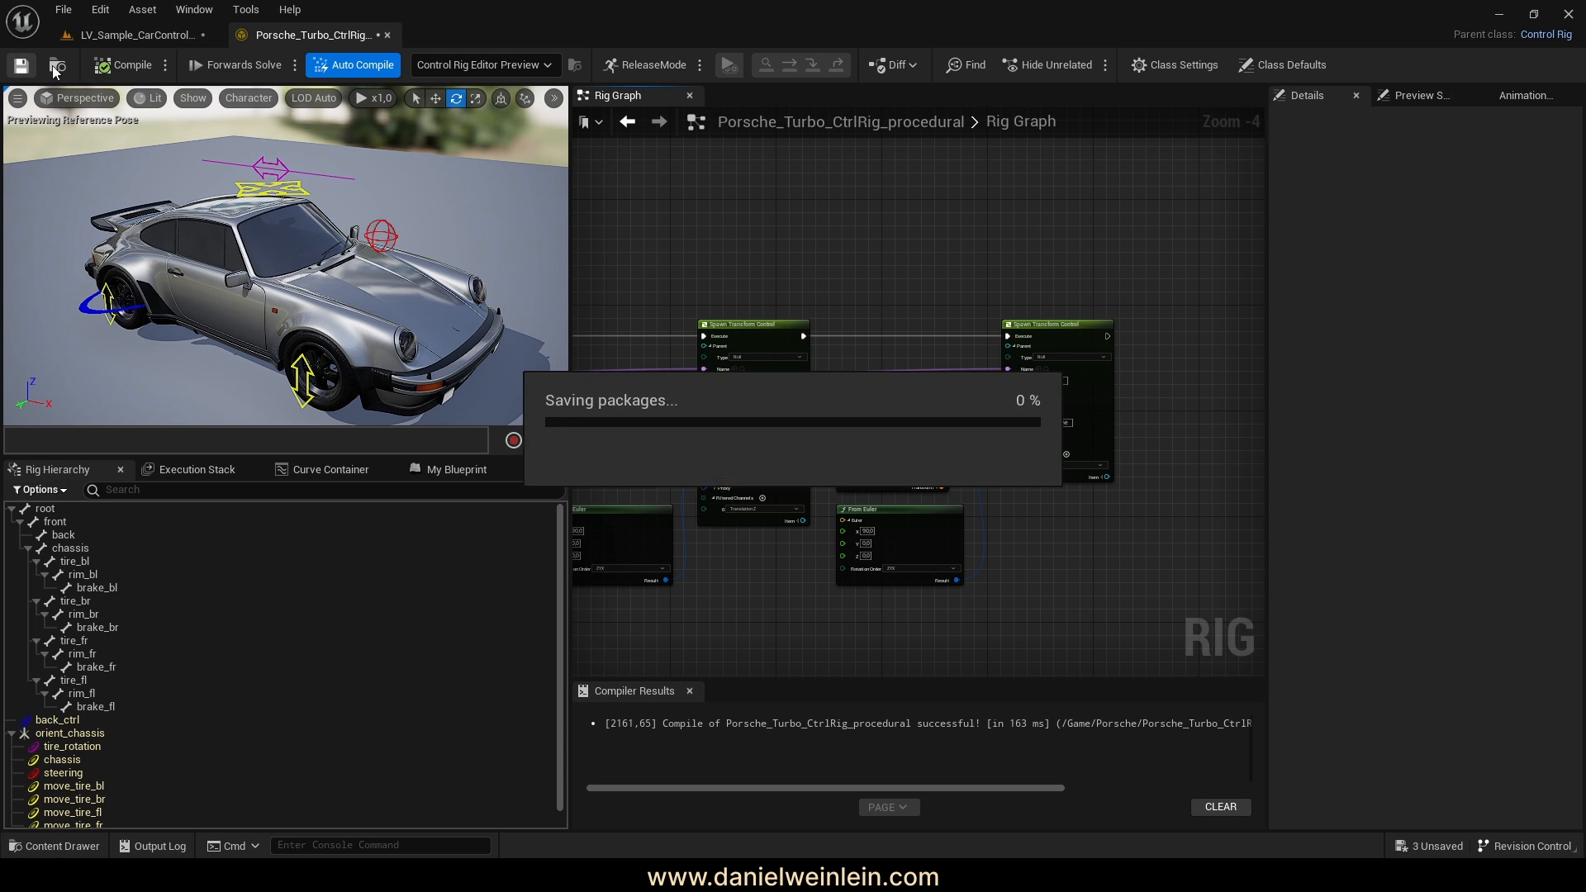
click(113, 36)
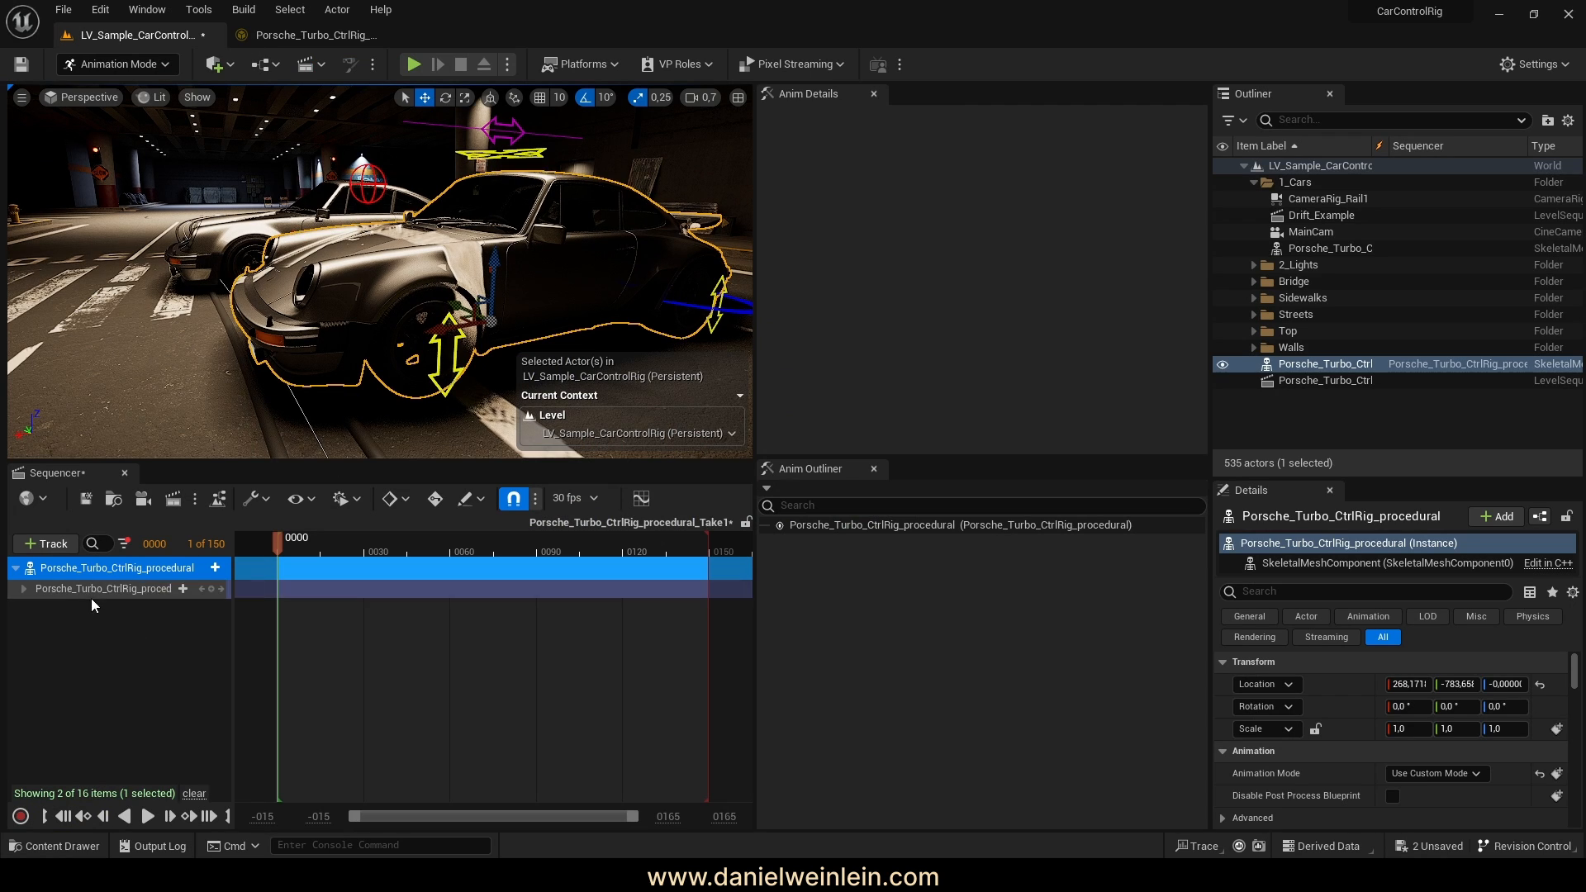
click(23, 588)
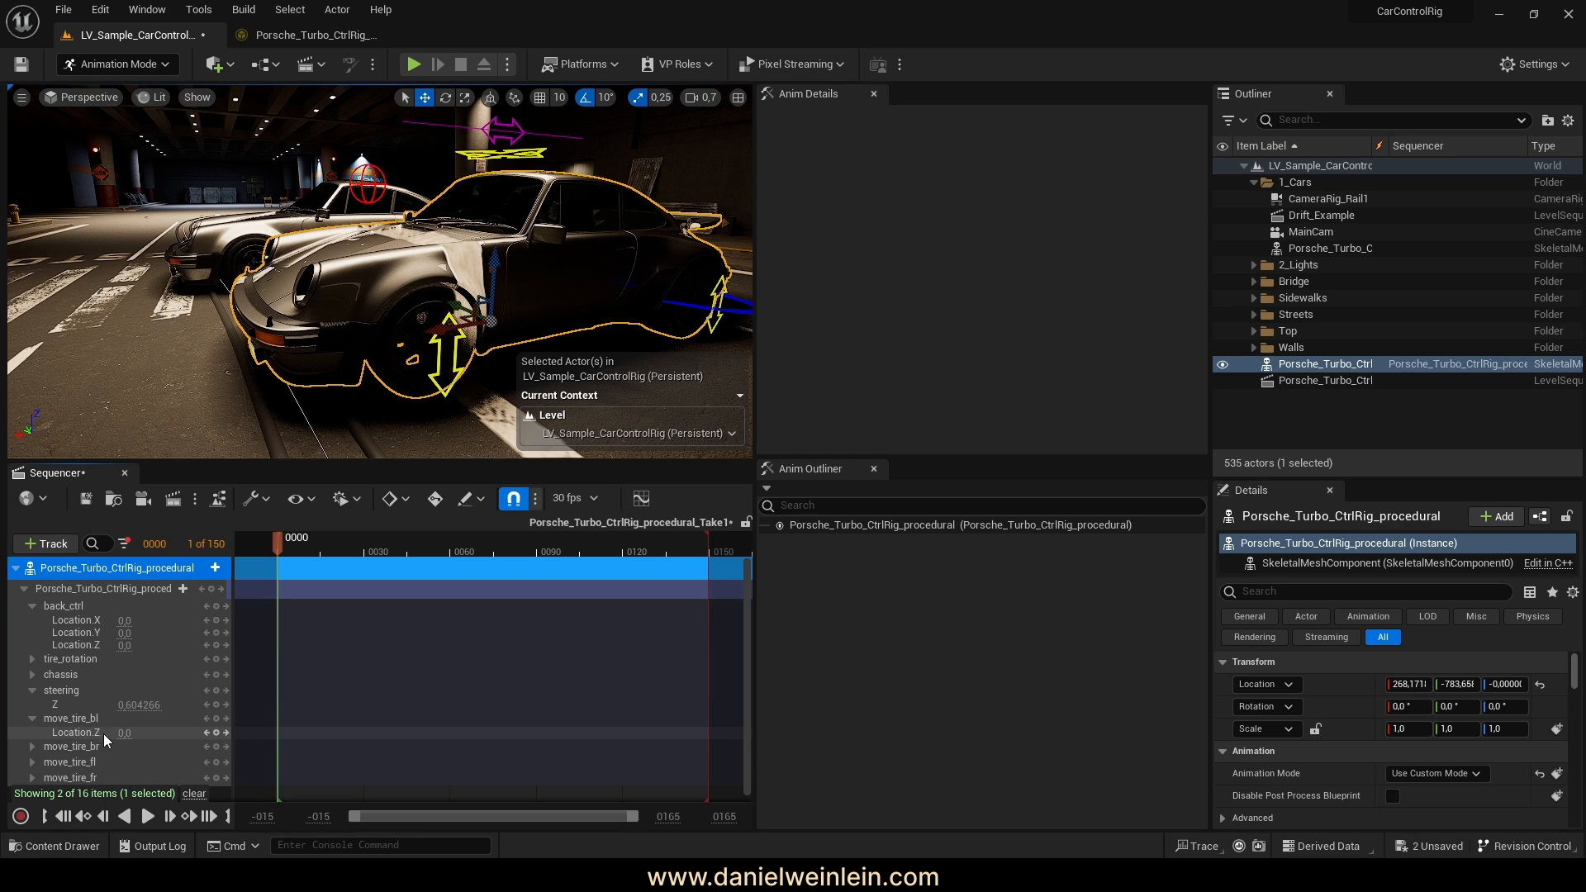
drag(121, 733, 207, 732)
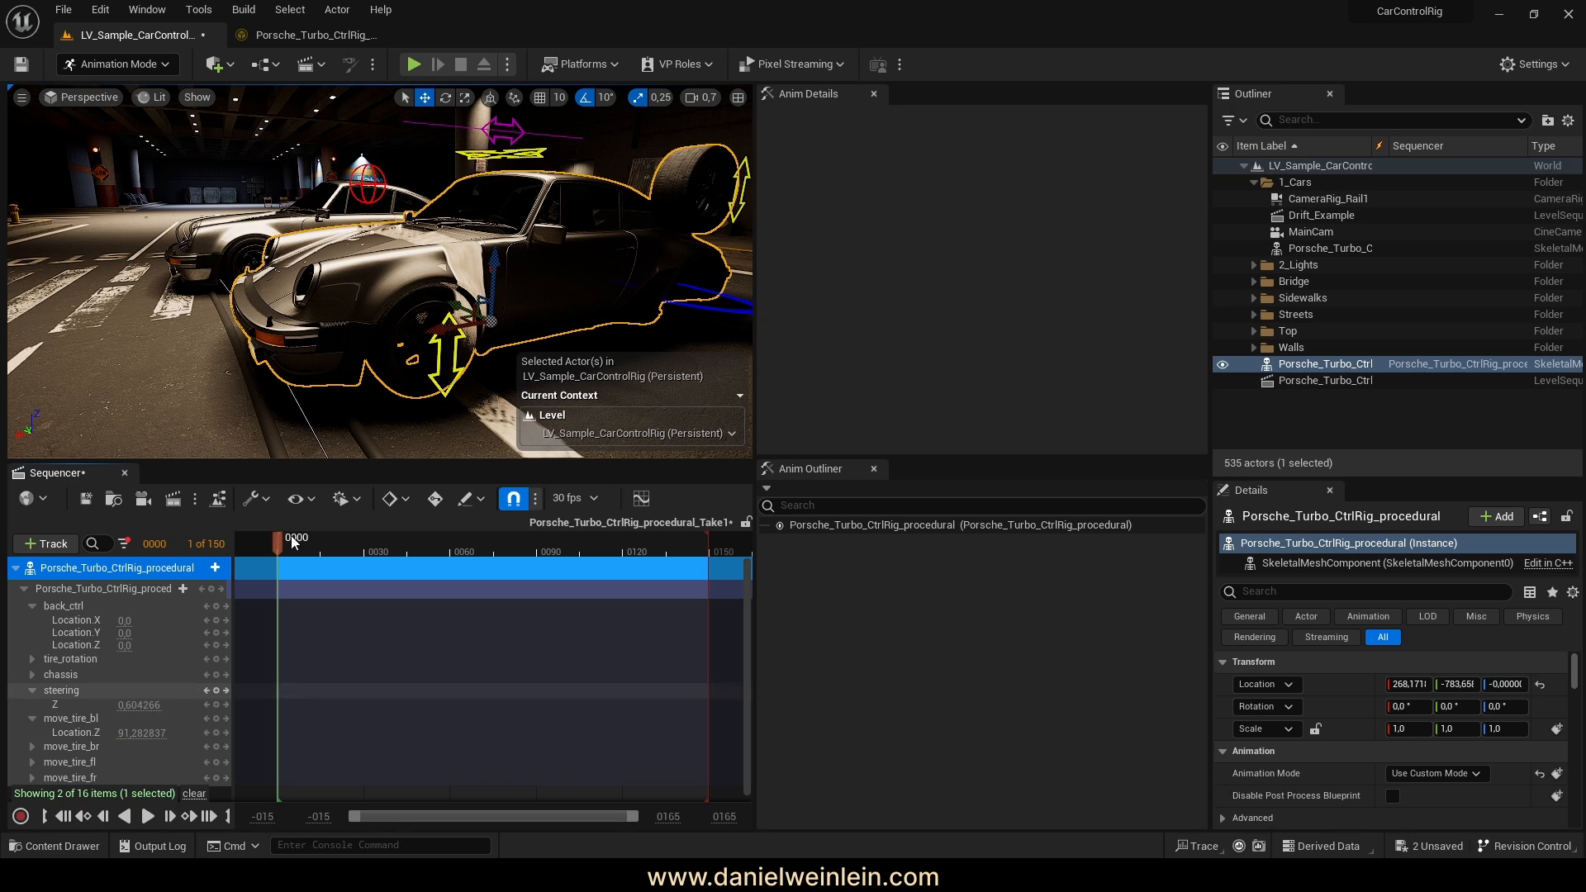
Set the viewport to Unlit and lift the car body with the chassis control
right_drag(279, 147, 206, 178)
click(150, 104)
click(190, 159)
right_drag(381, 218, 396, 223)
click(364, 220)
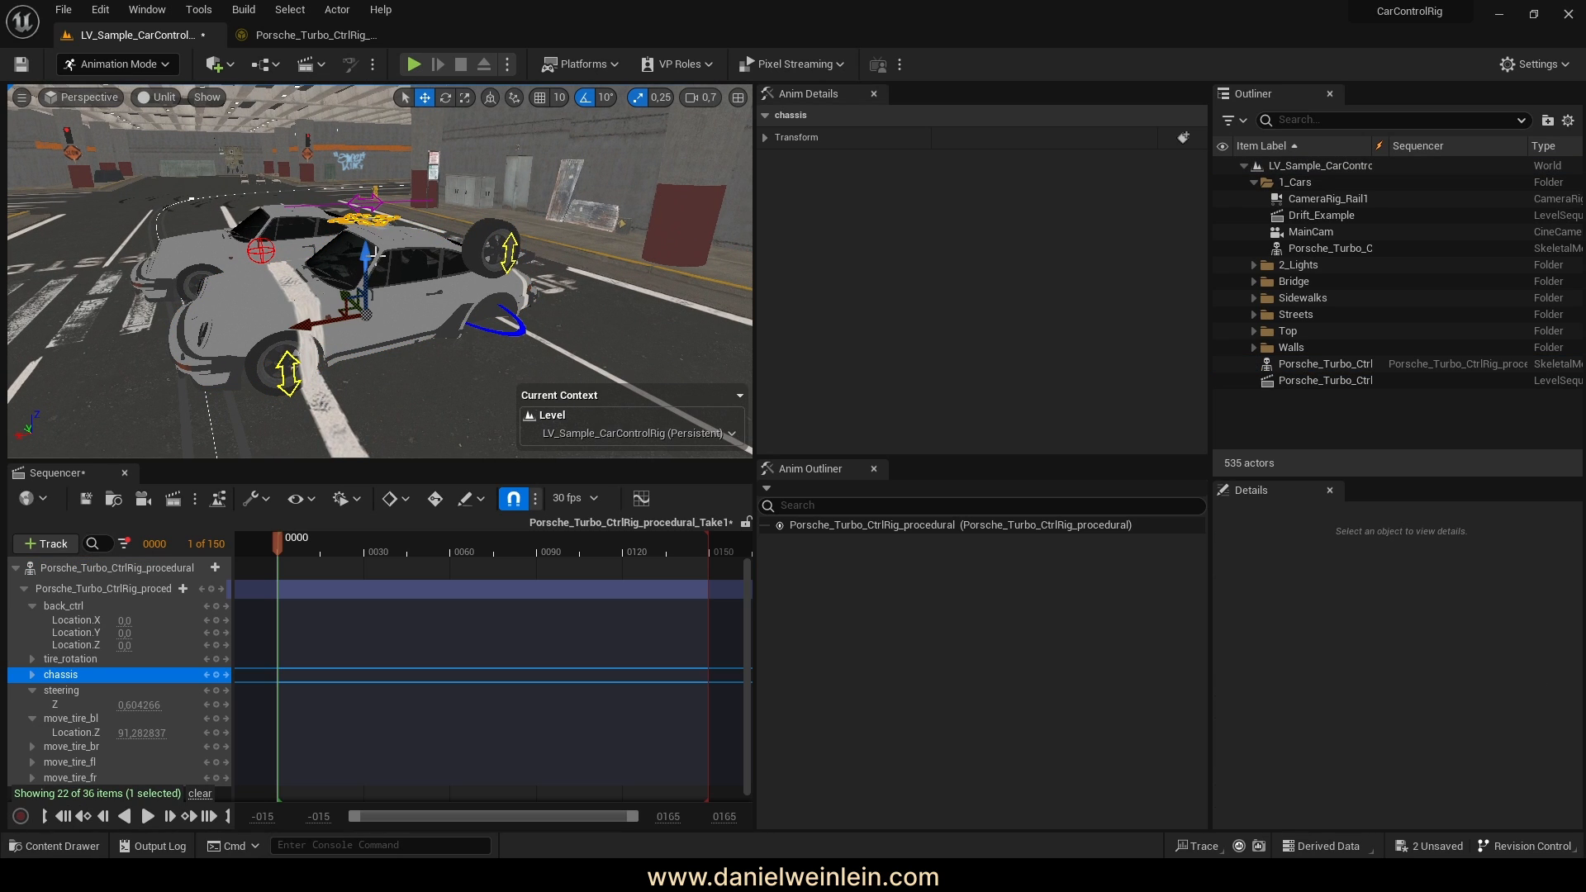
mouse_move(365, 258)
mouse_down()
mouse_move(360, 238)
mouse_move(328, 300)
mouse_move(302, 308)
mouse_move(344, 280)
mouse_up()
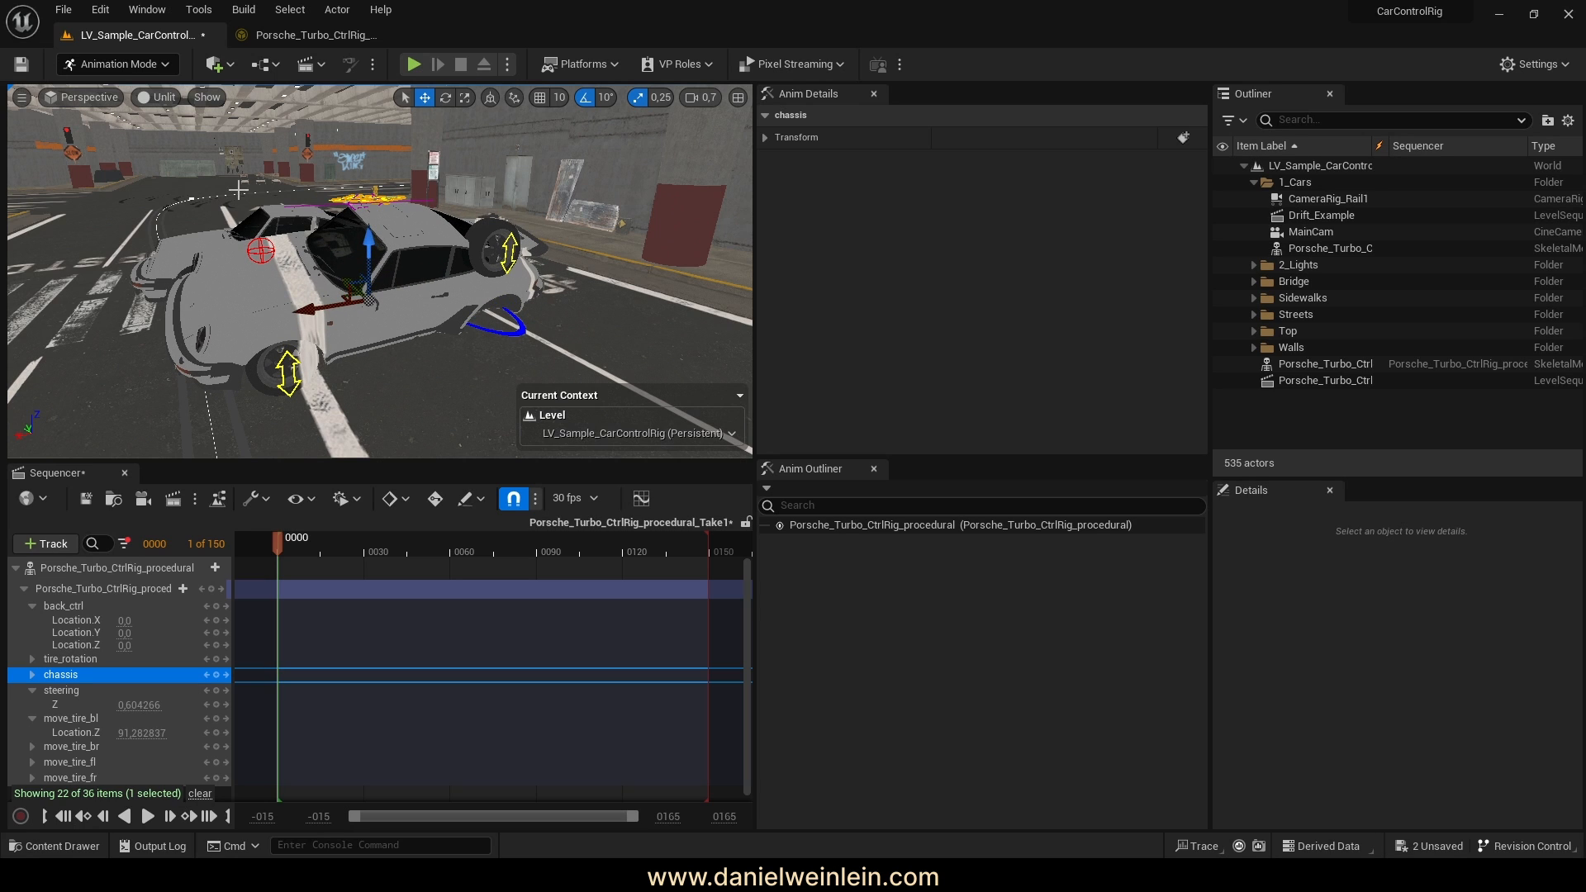
click(16, 567)
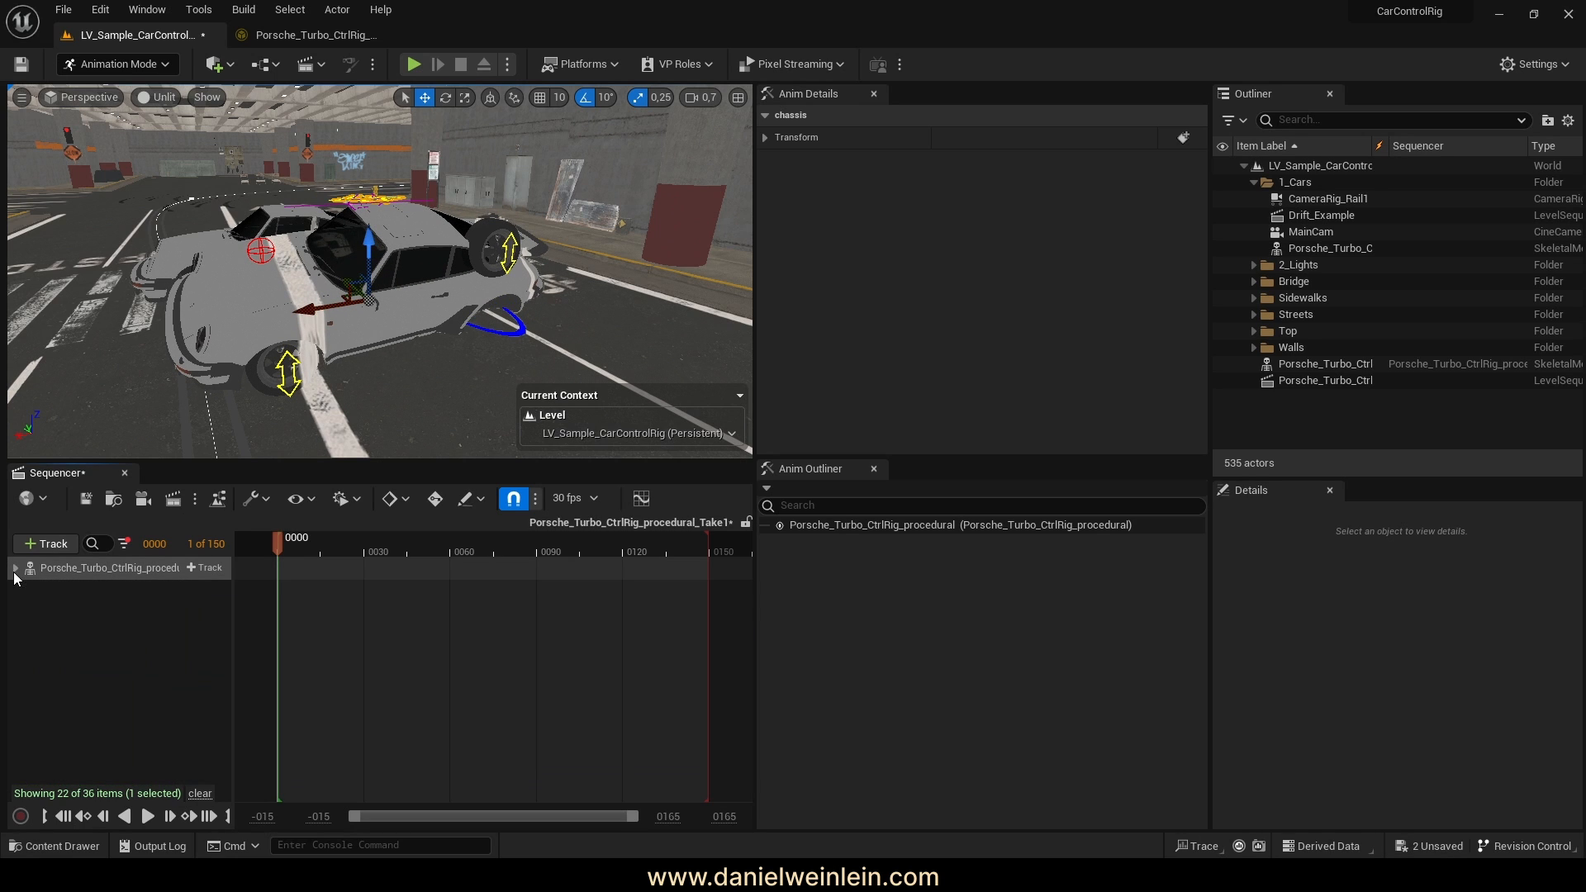
click(1332, 424)
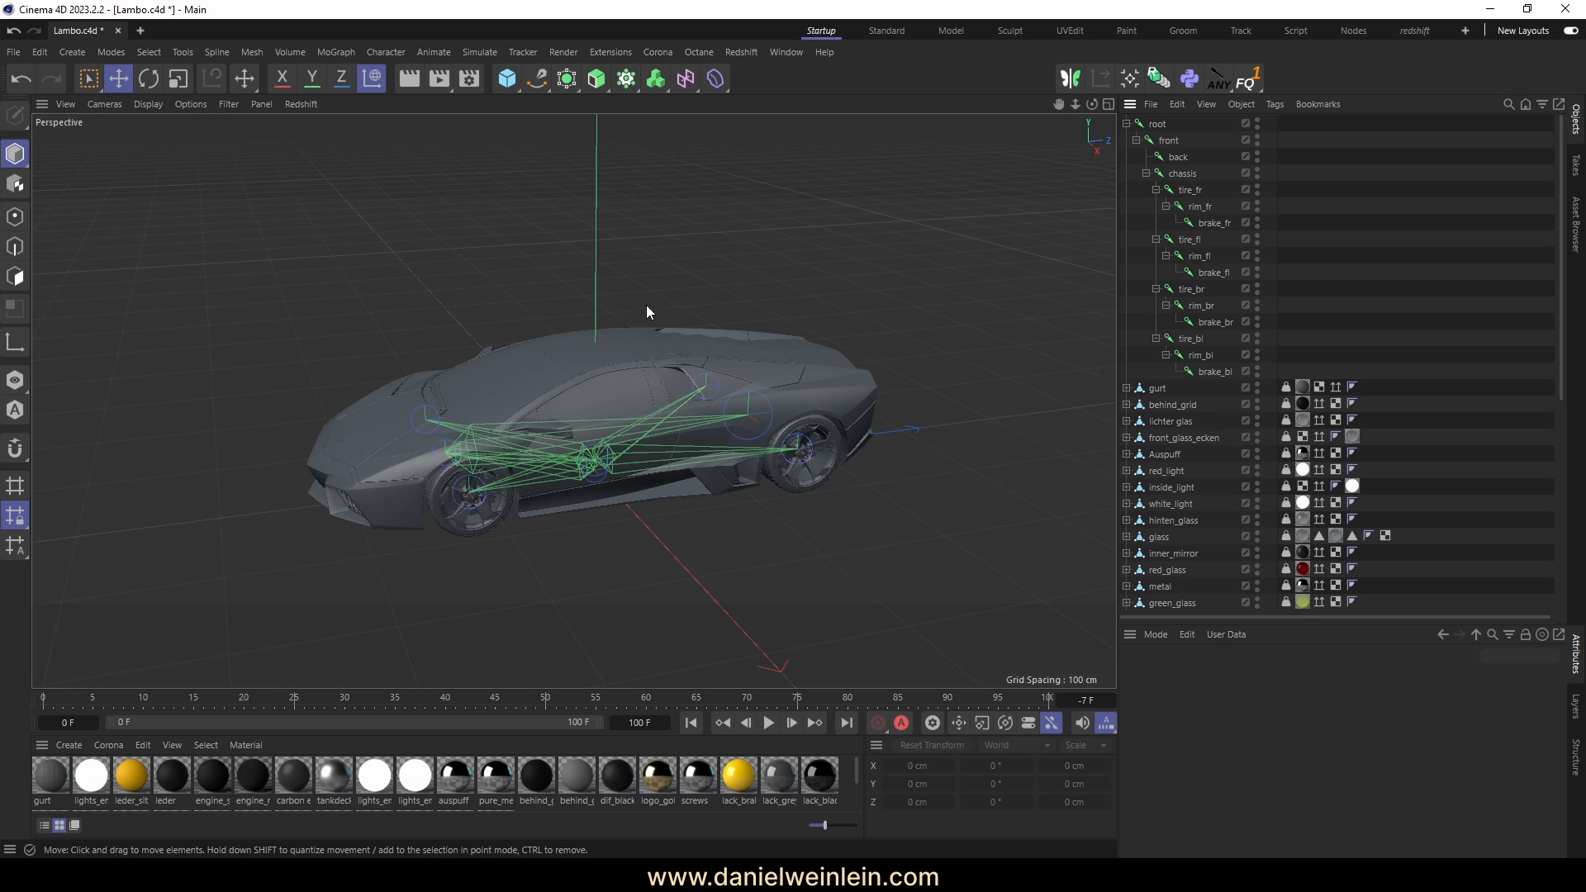
Orbit the Lambo in Cinema 4D and inspect its chassis joint
alt+drag(647, 307, 603, 304)
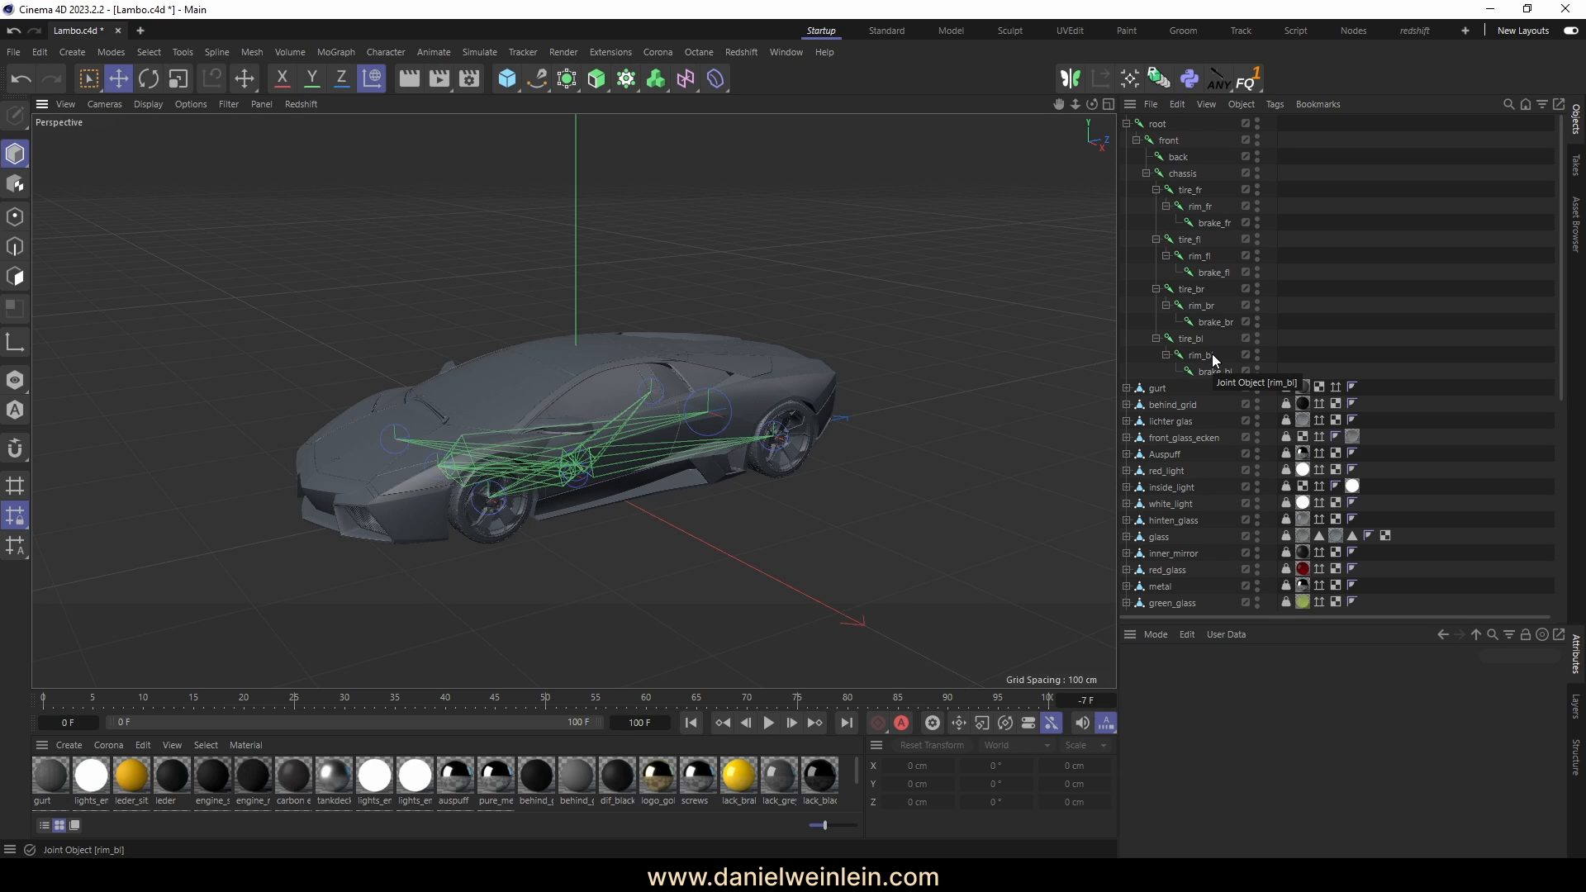
scroll(1290, 325, down, 5)
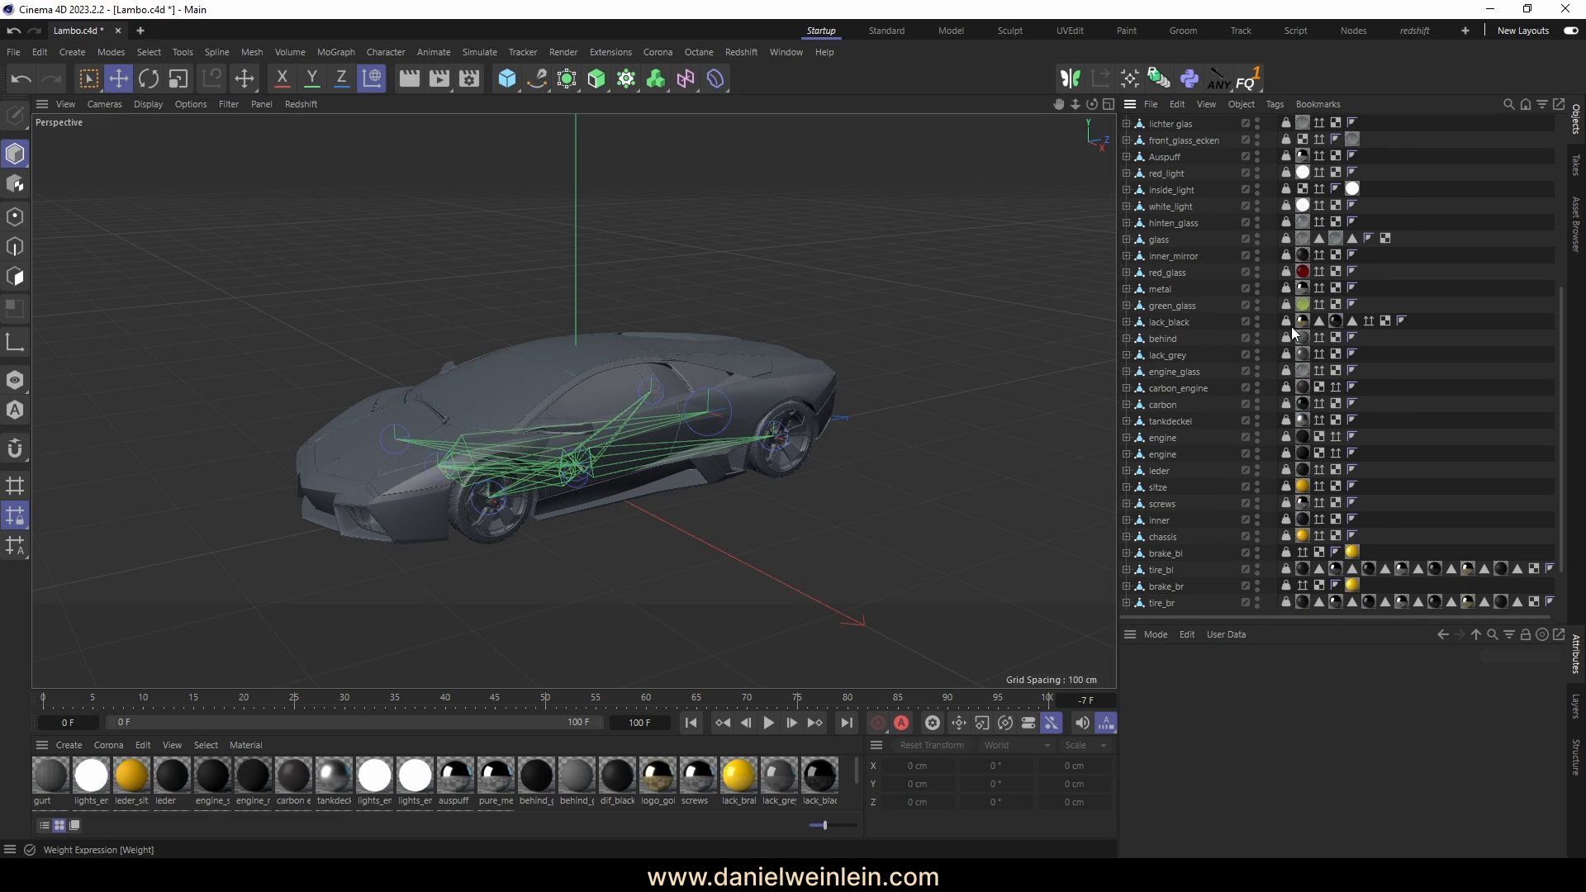
scroll(1196, 310, up, 5)
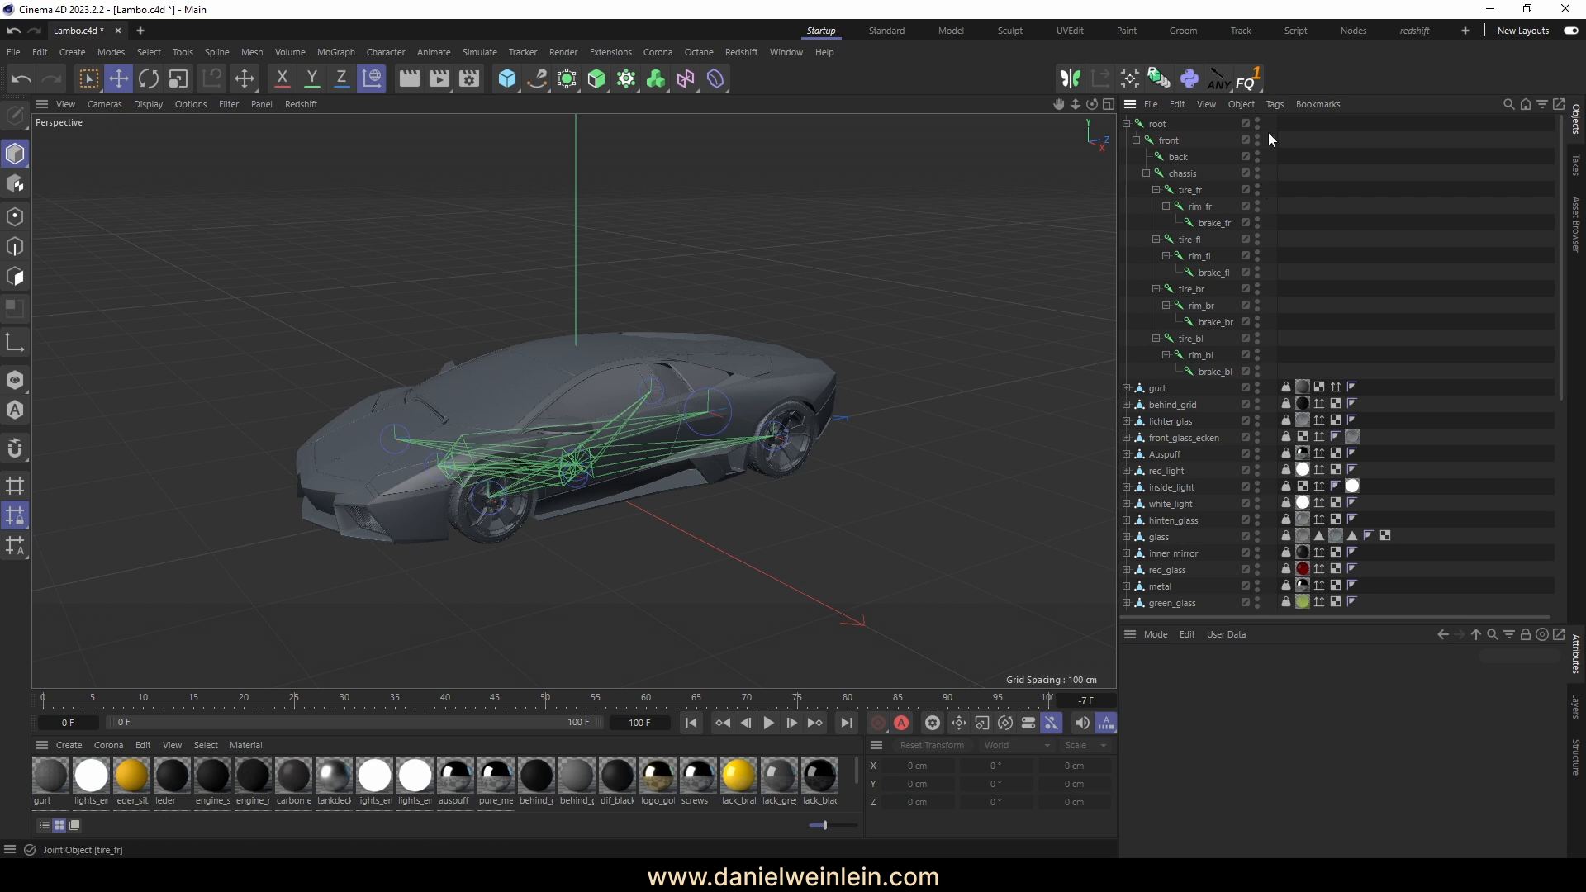
click(1182, 174)
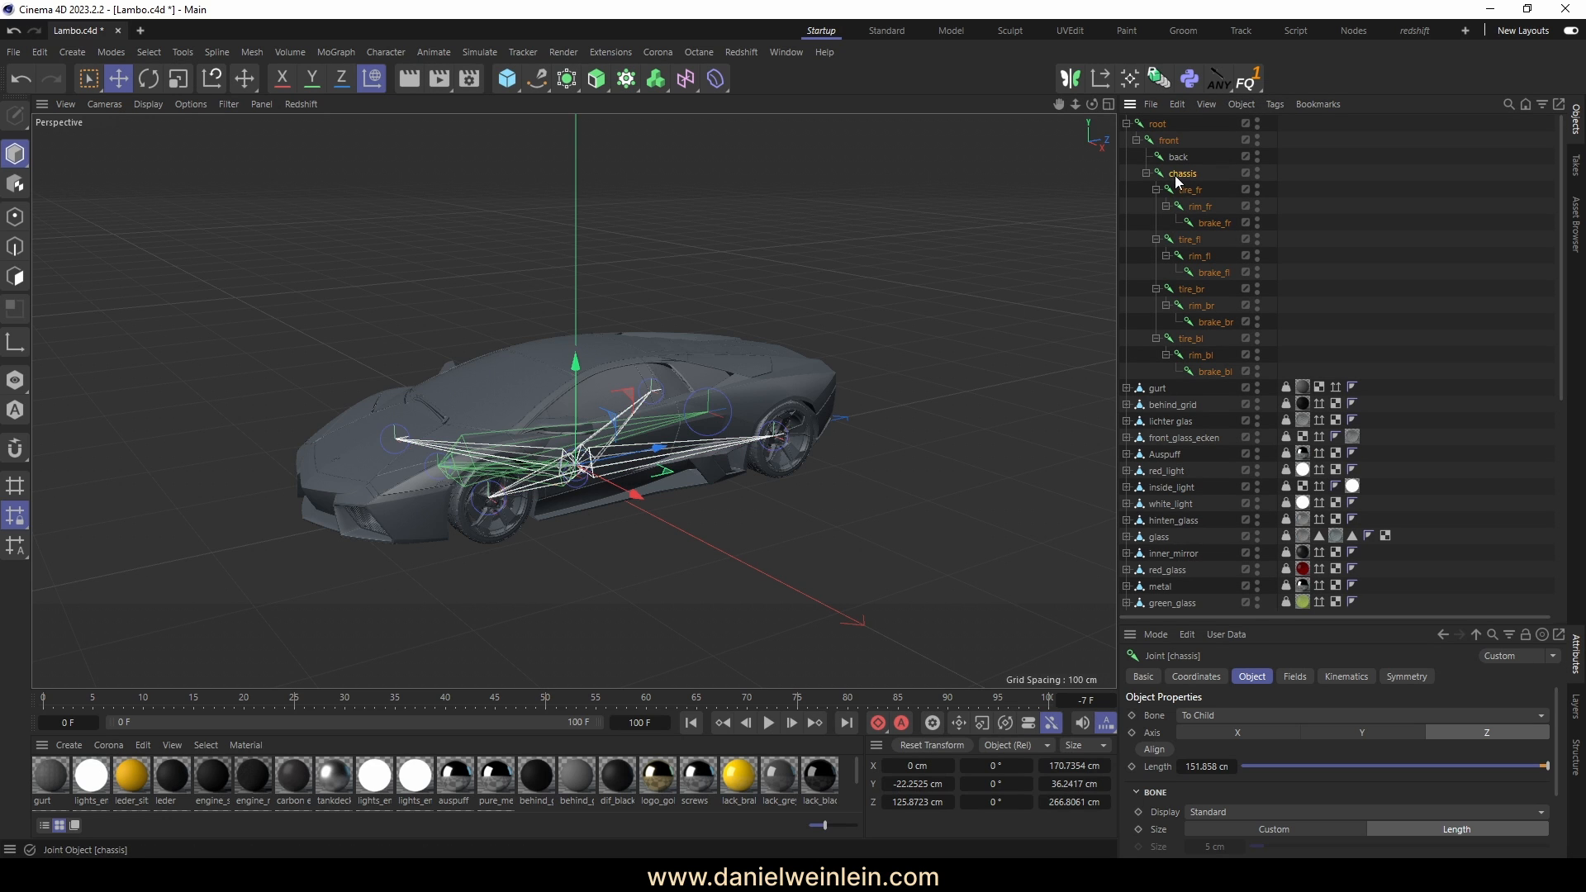
click(1303, 290)
Locate the tire_bl mesh and inspect the rim_fr and brake_fr joints
scroll(1179, 435, down, 5)
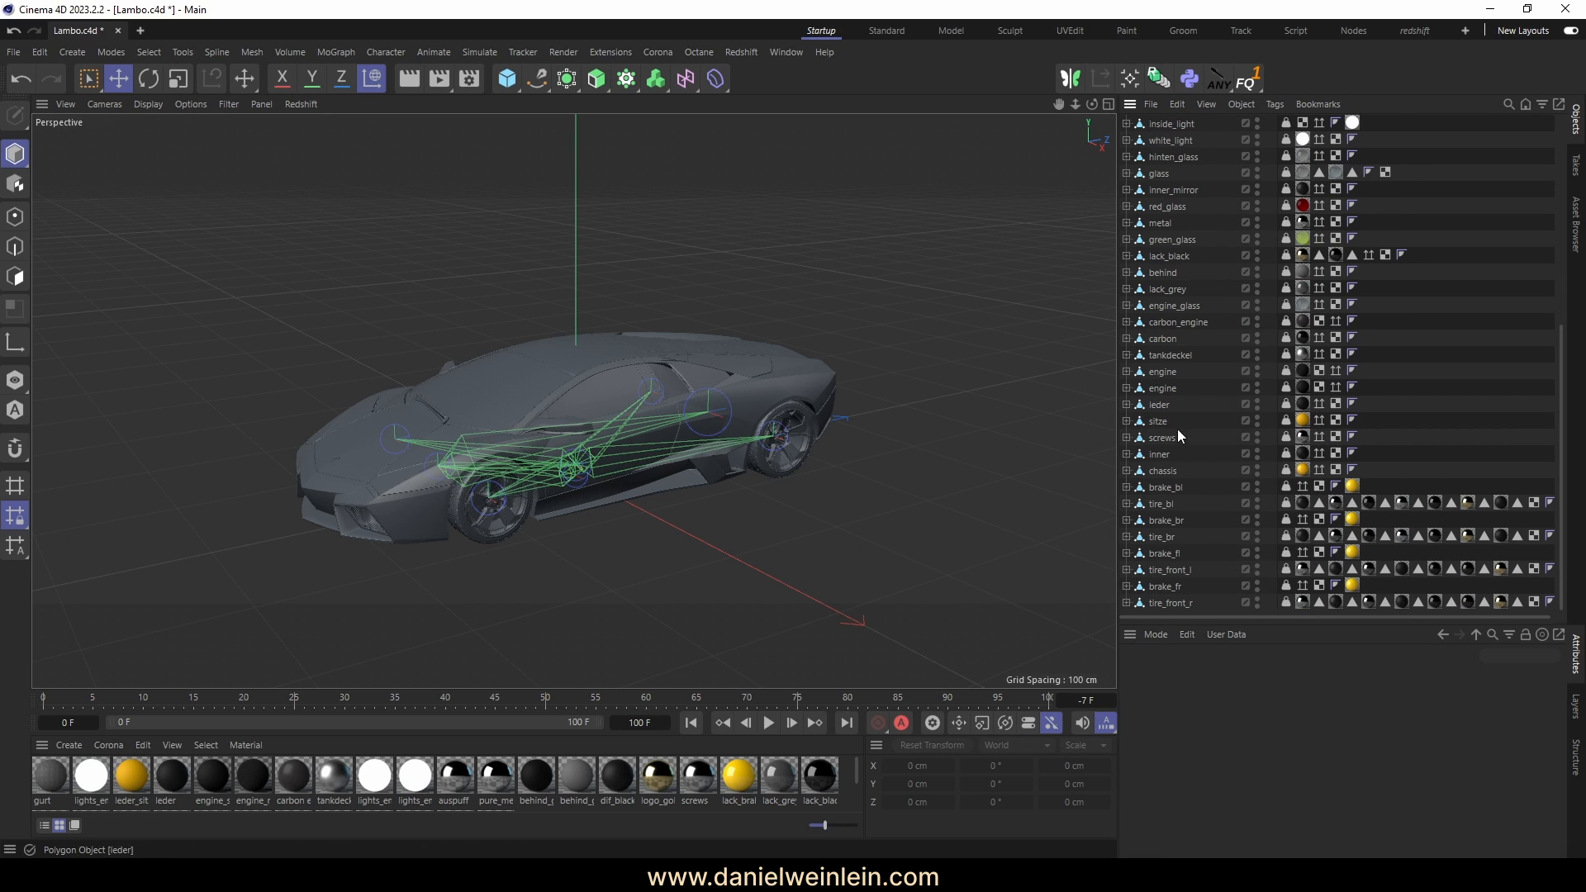
click(1161, 509)
scroll(1190, 460, up, 5)
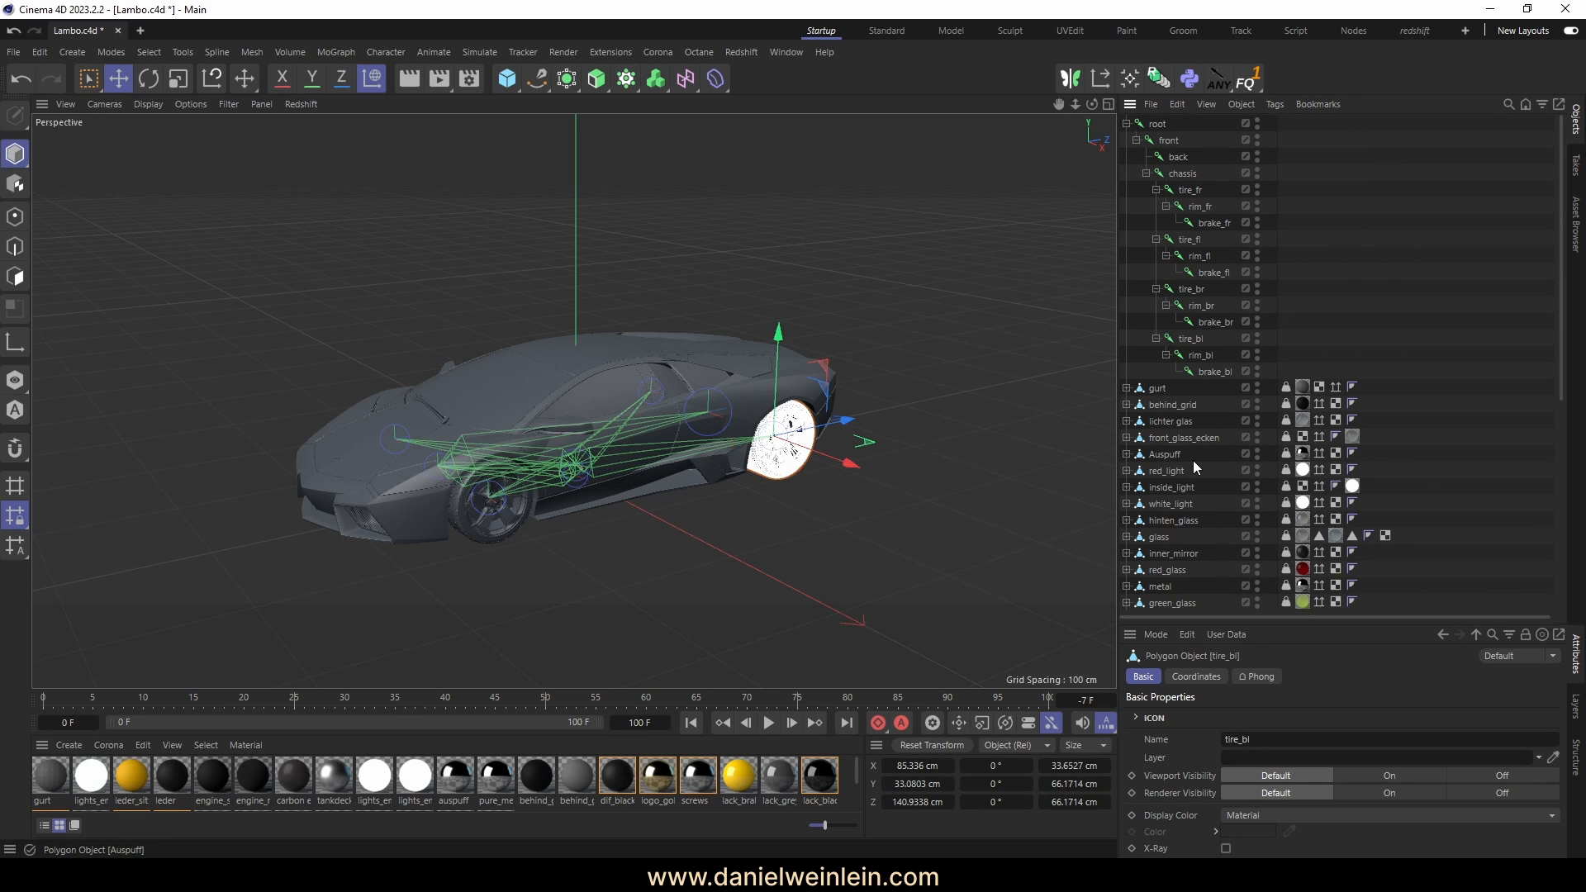
click(1202, 213)
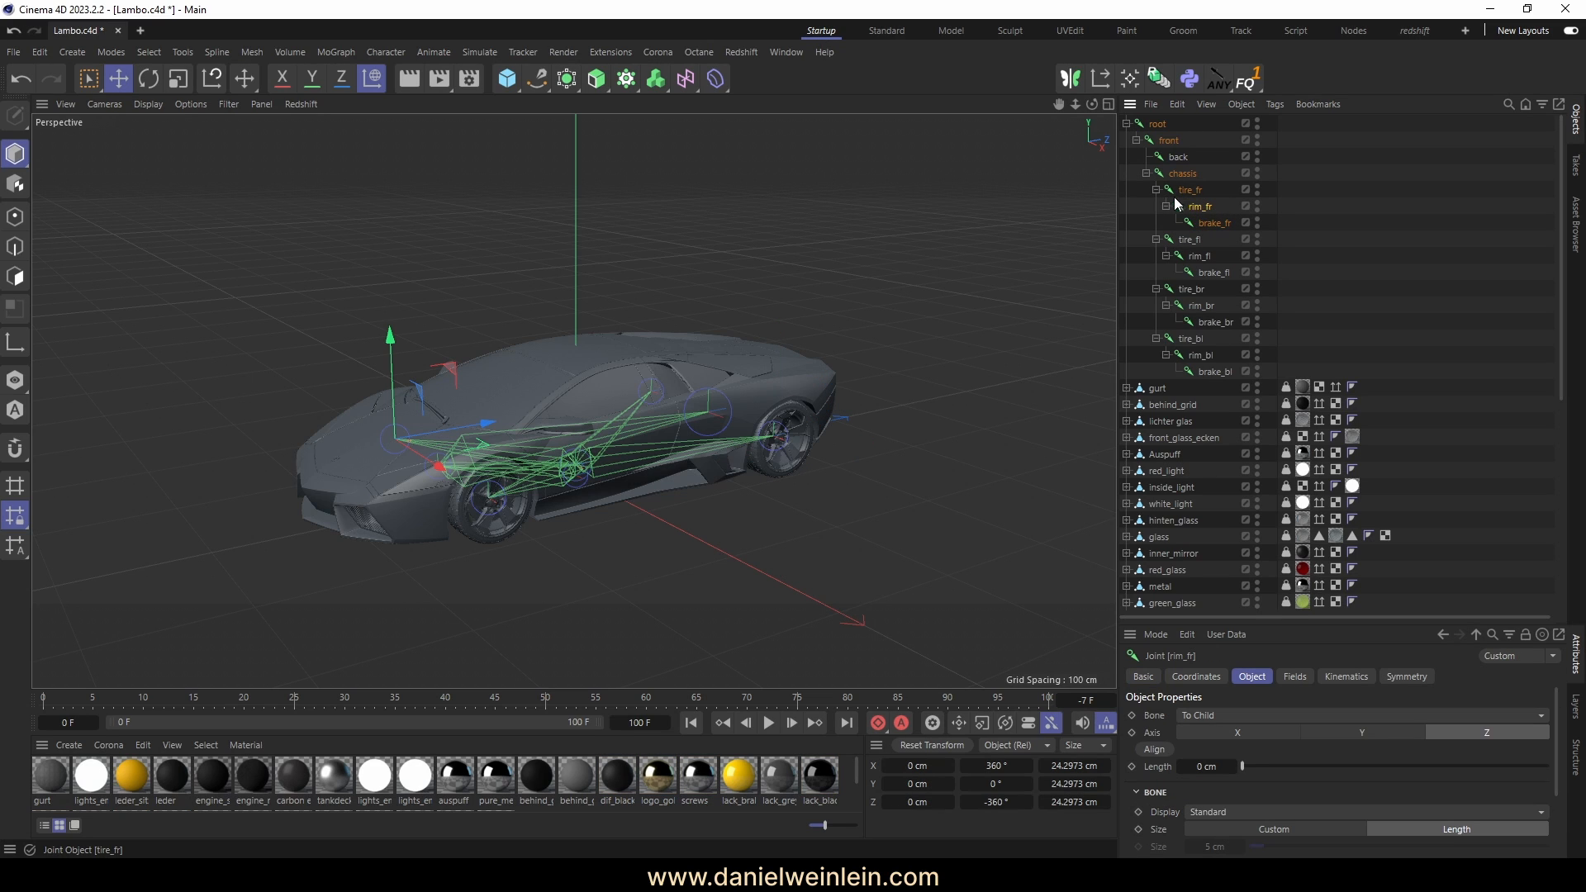
click(1330, 228)
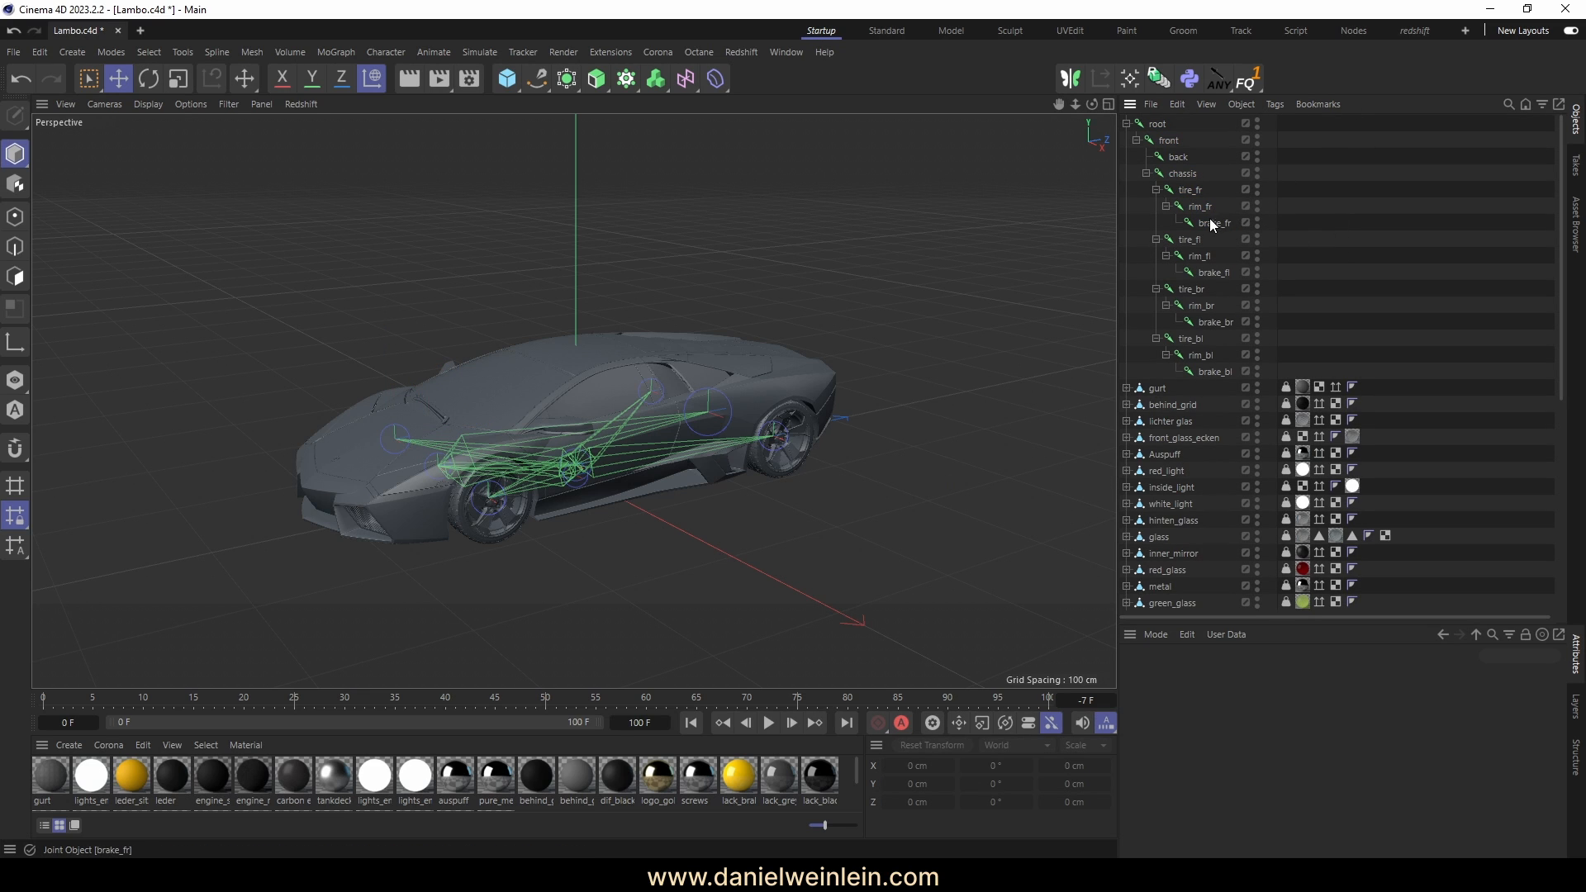
click(1214, 225)
click(1380, 226)
scroll(1354, 256, down, 5)
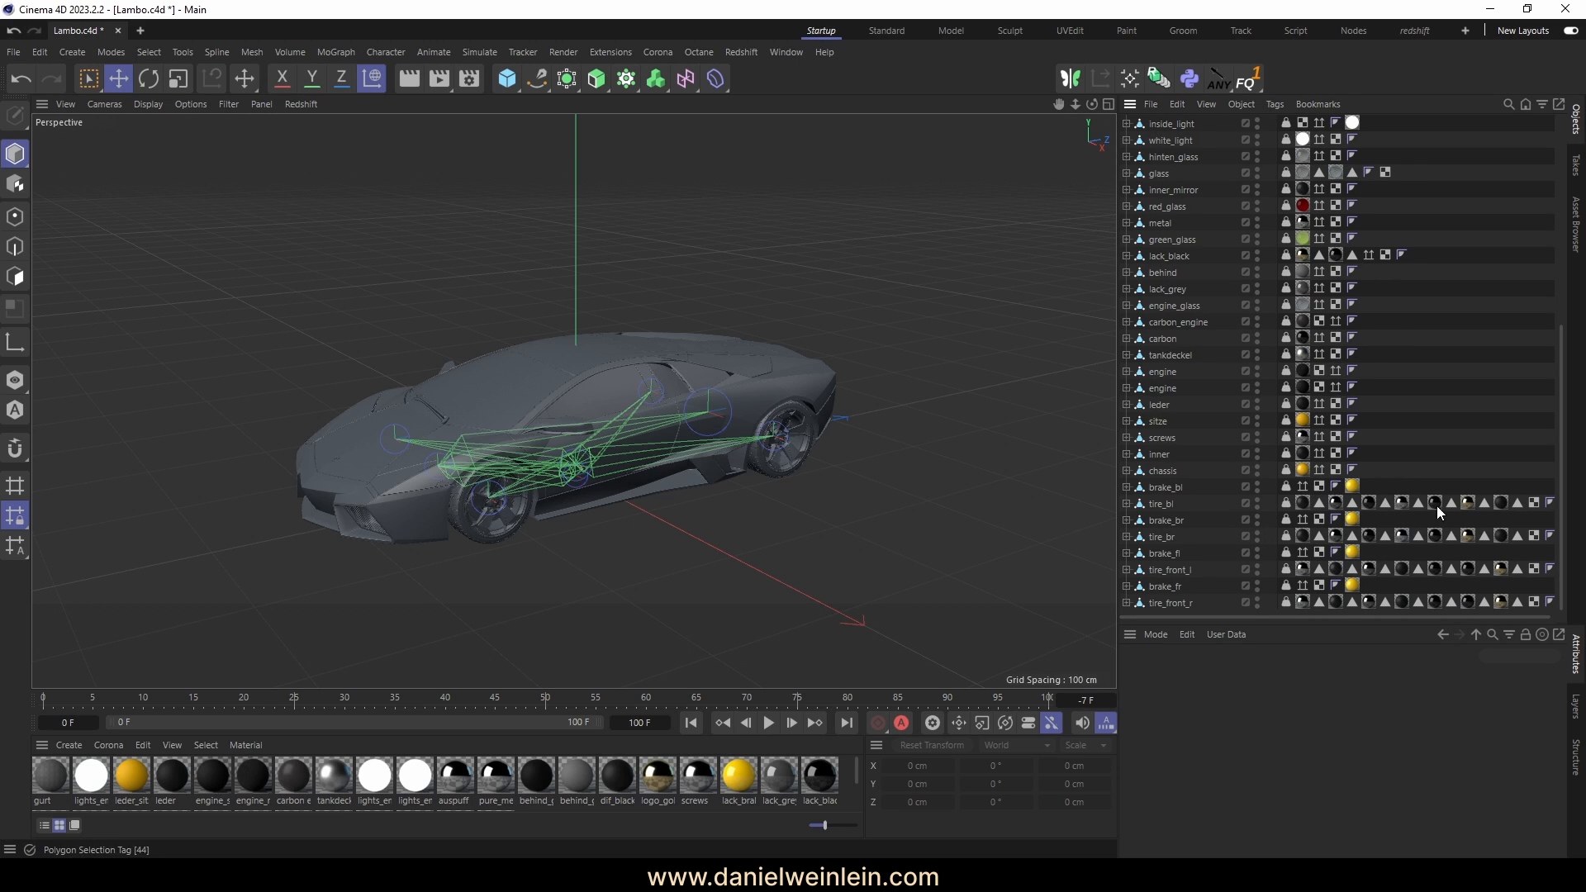
scroll(1450, 438, up, 5)
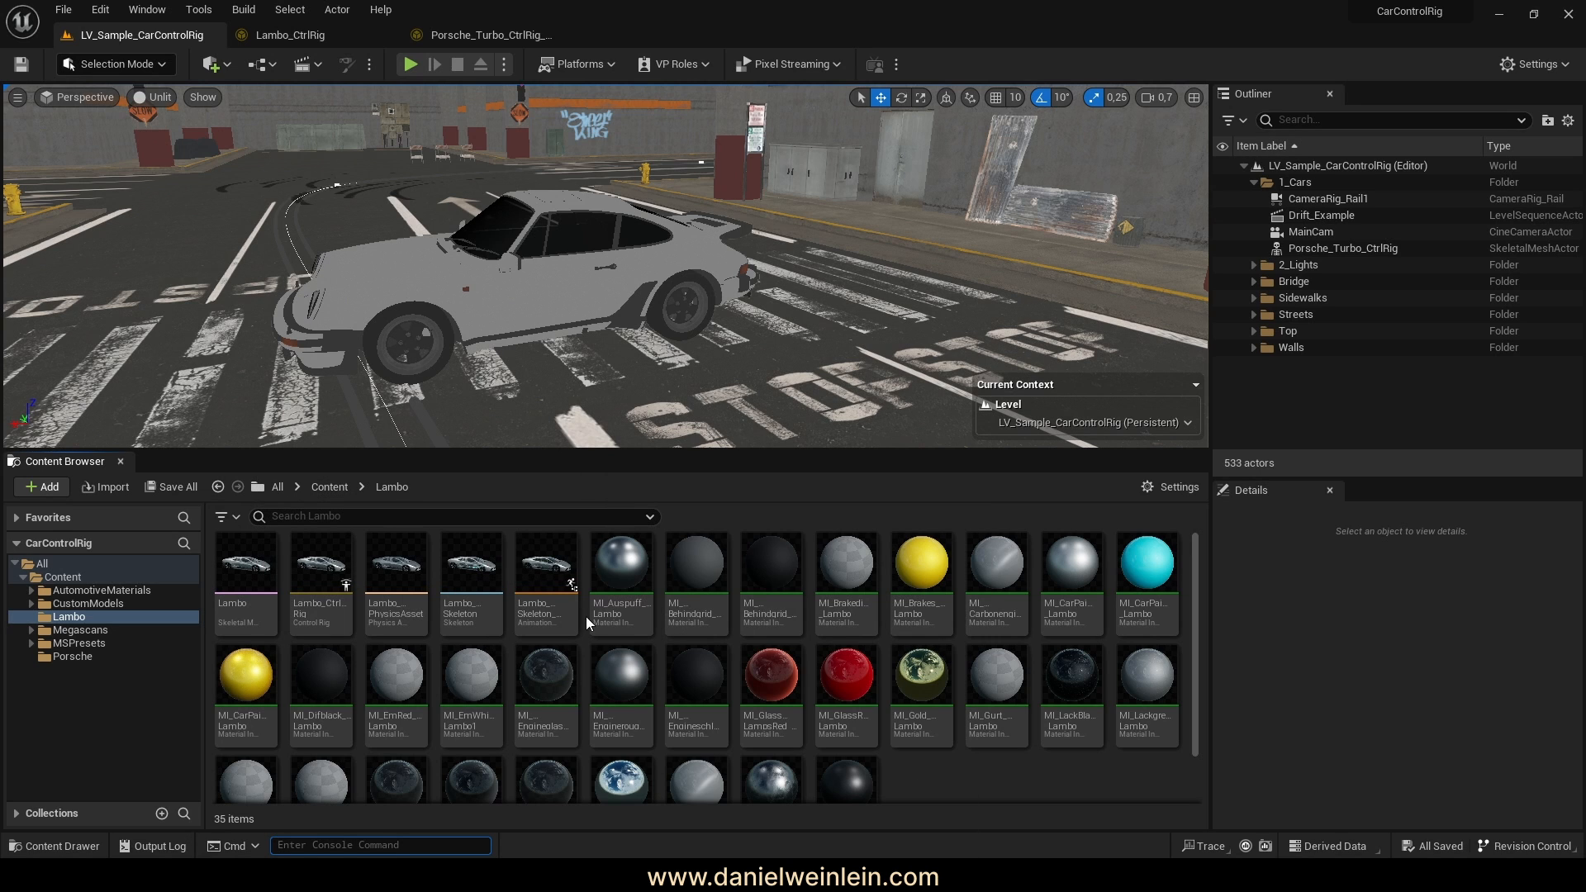
Open Lambo_CtrlRig and look over its empty Rig Graph
double_click(312, 580)
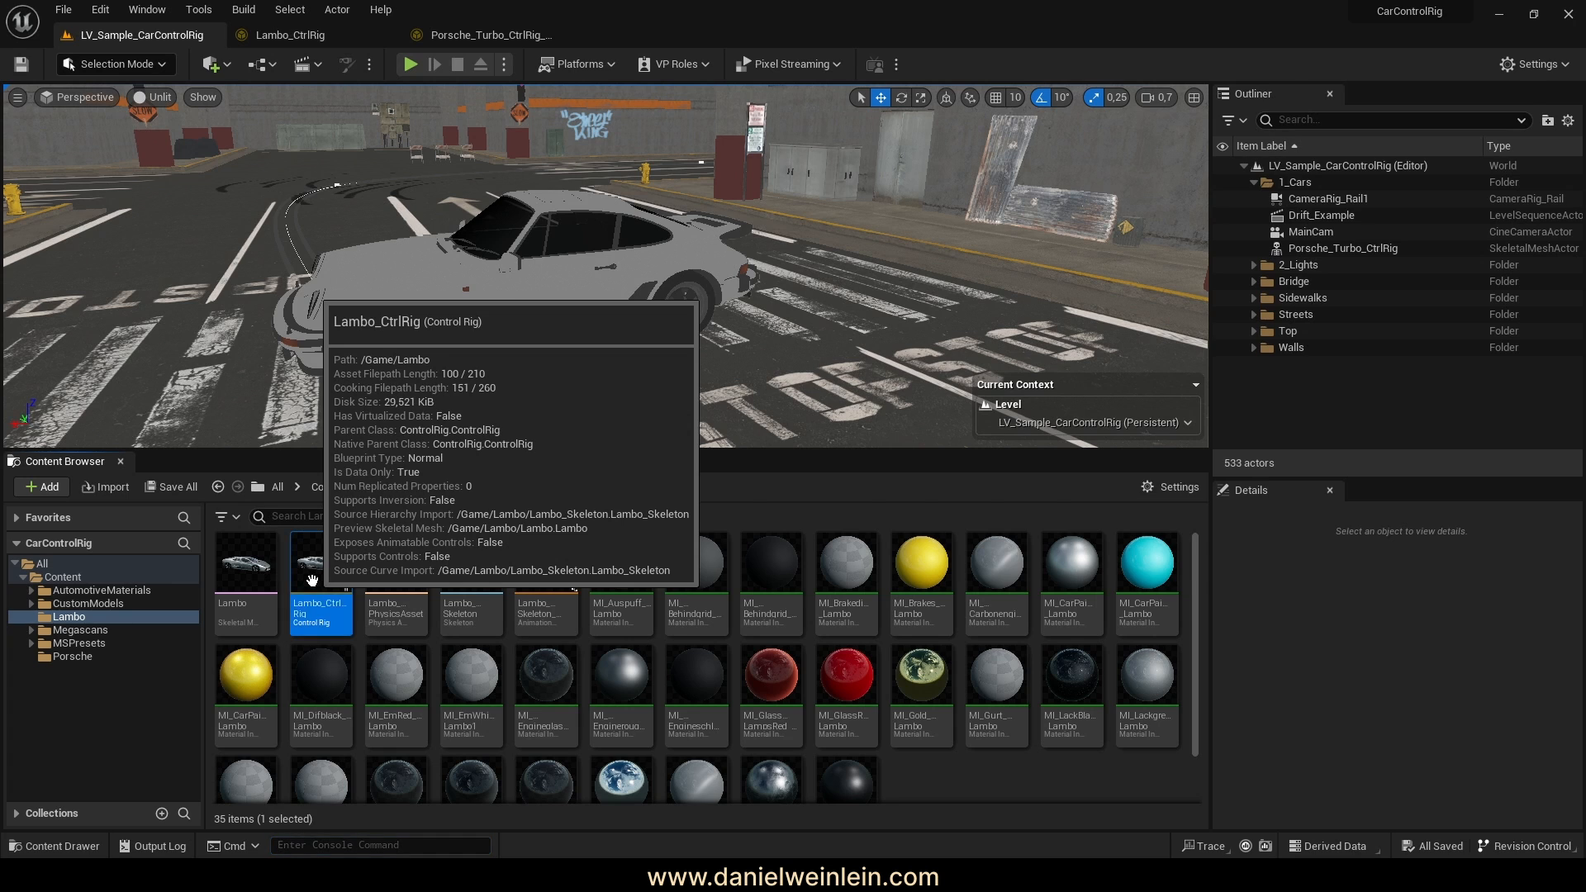
right_drag(929, 359, 1033, 388)
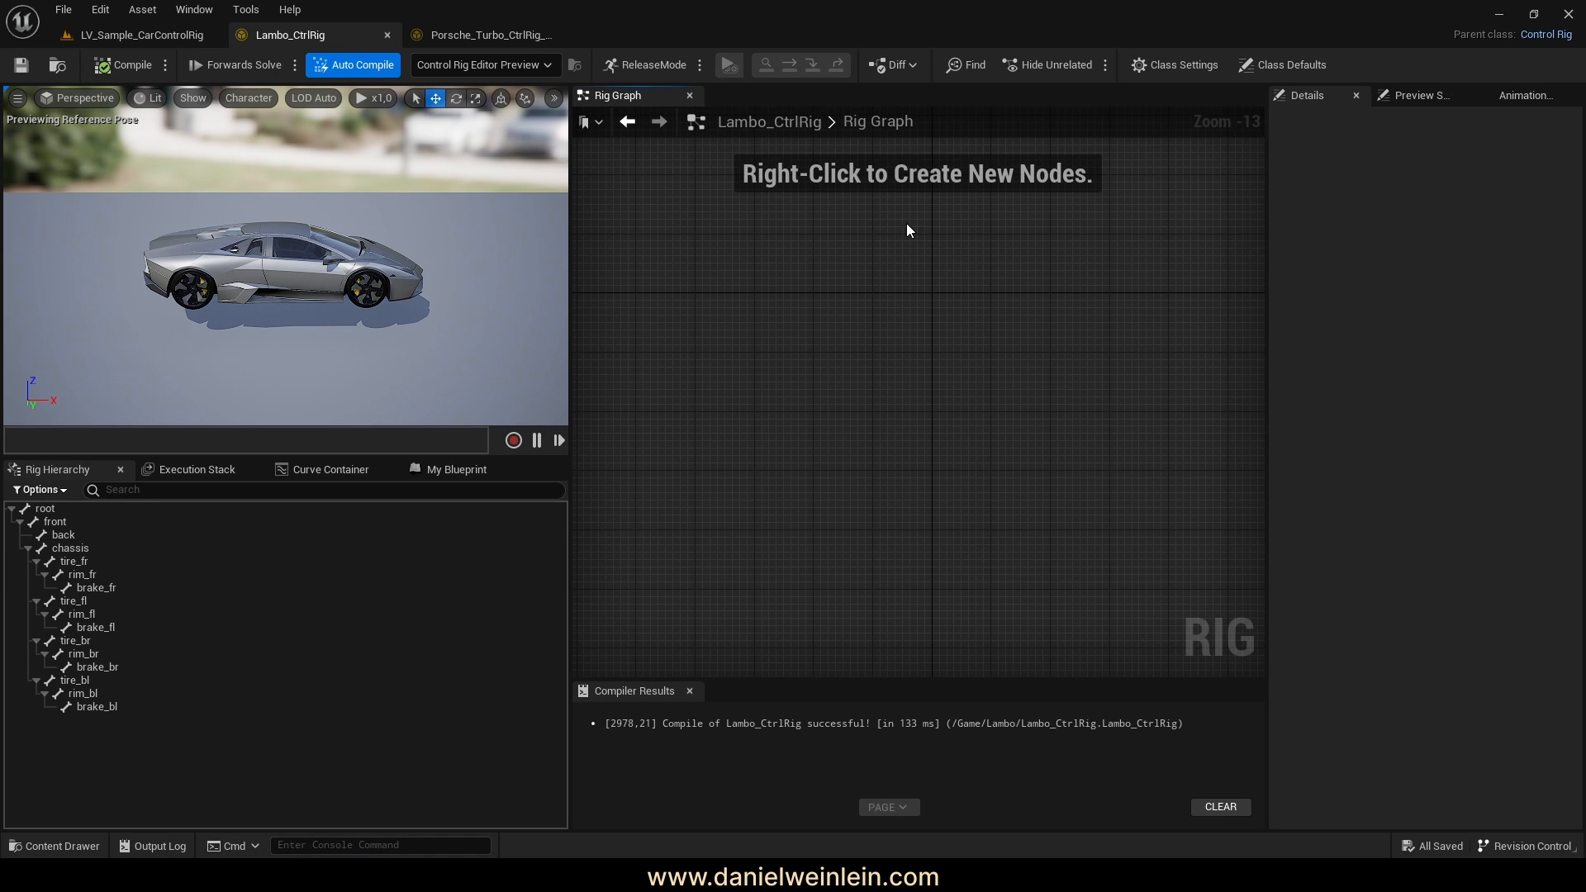
scroll(915, 385, down, 1)
scroll(896, 378, up, 1)
scroll(894, 379, up, 2)
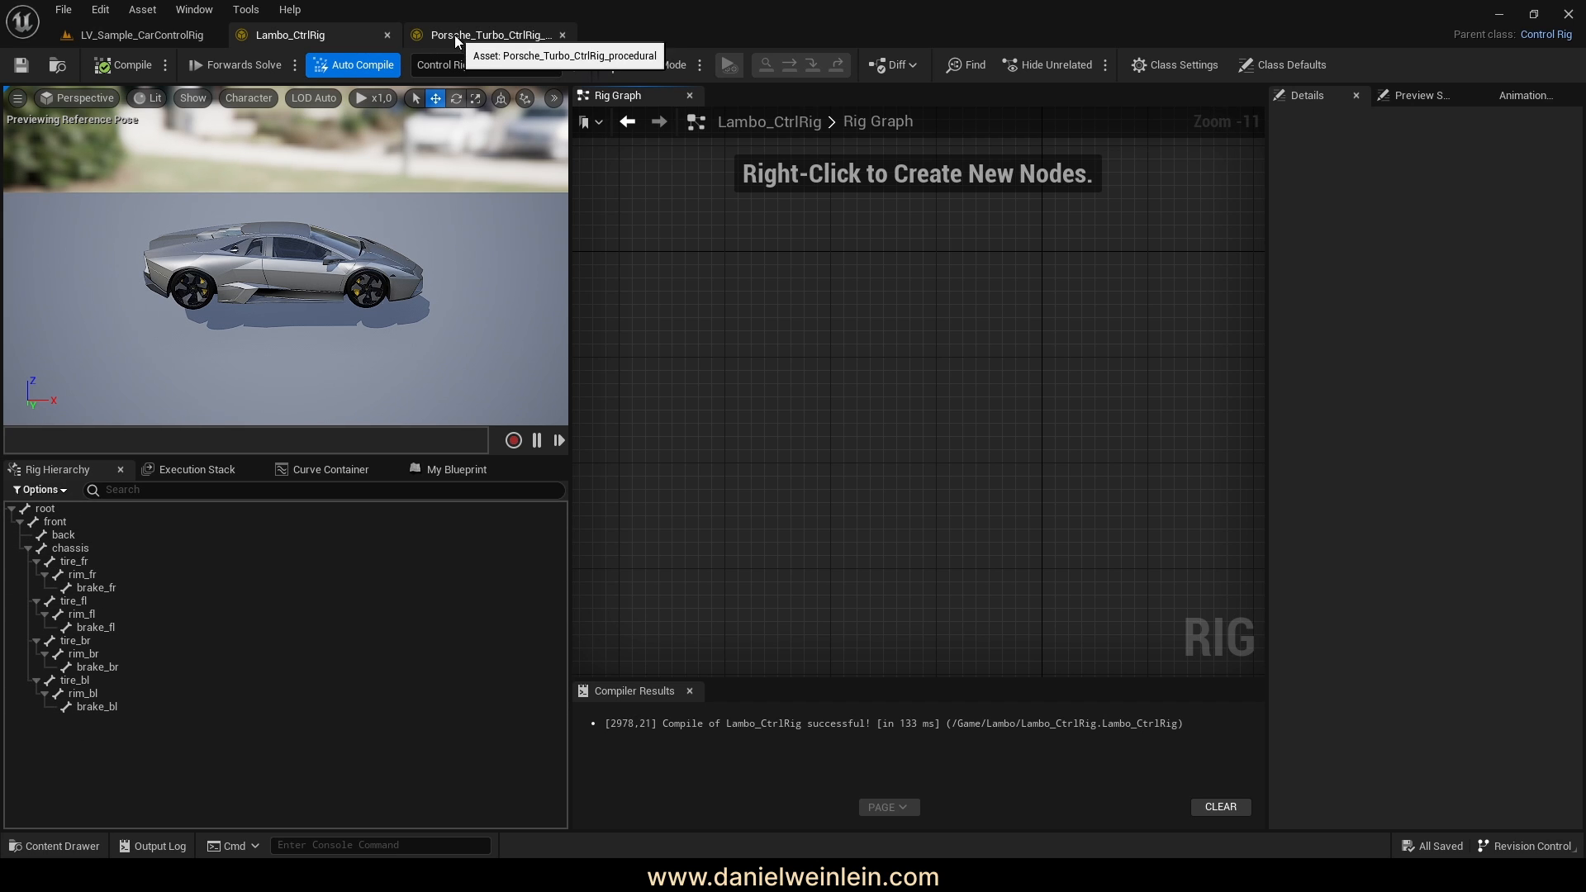
Select all nodes in the Porsche graph and paste them into the Lambo graph
click(476, 36)
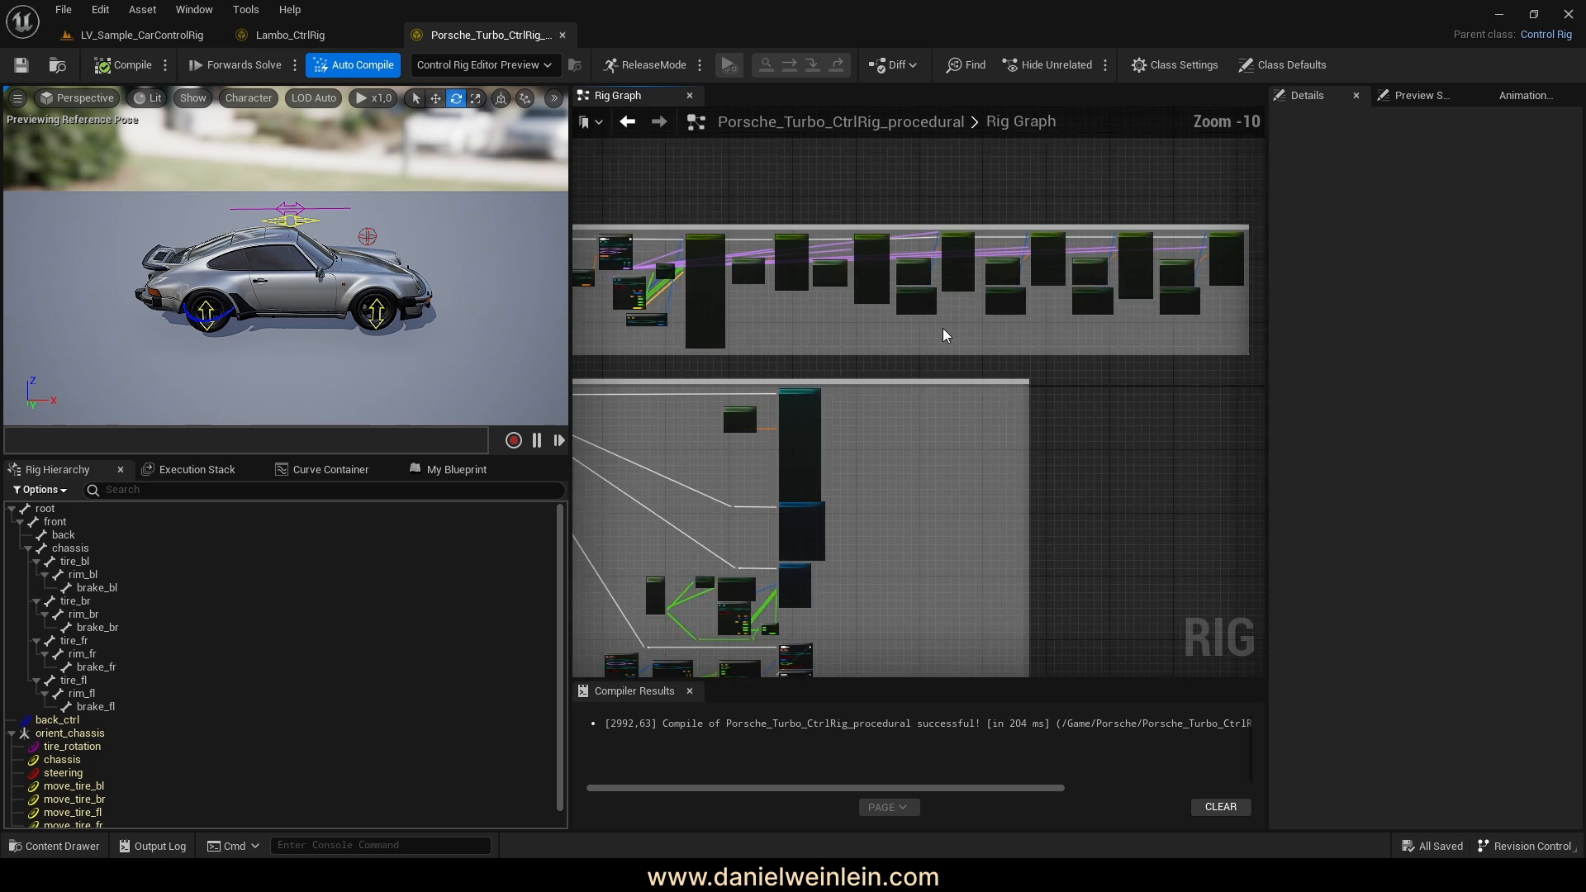
scroll(809, 354, down, 3)
drag(1039, 505, 683, 220)
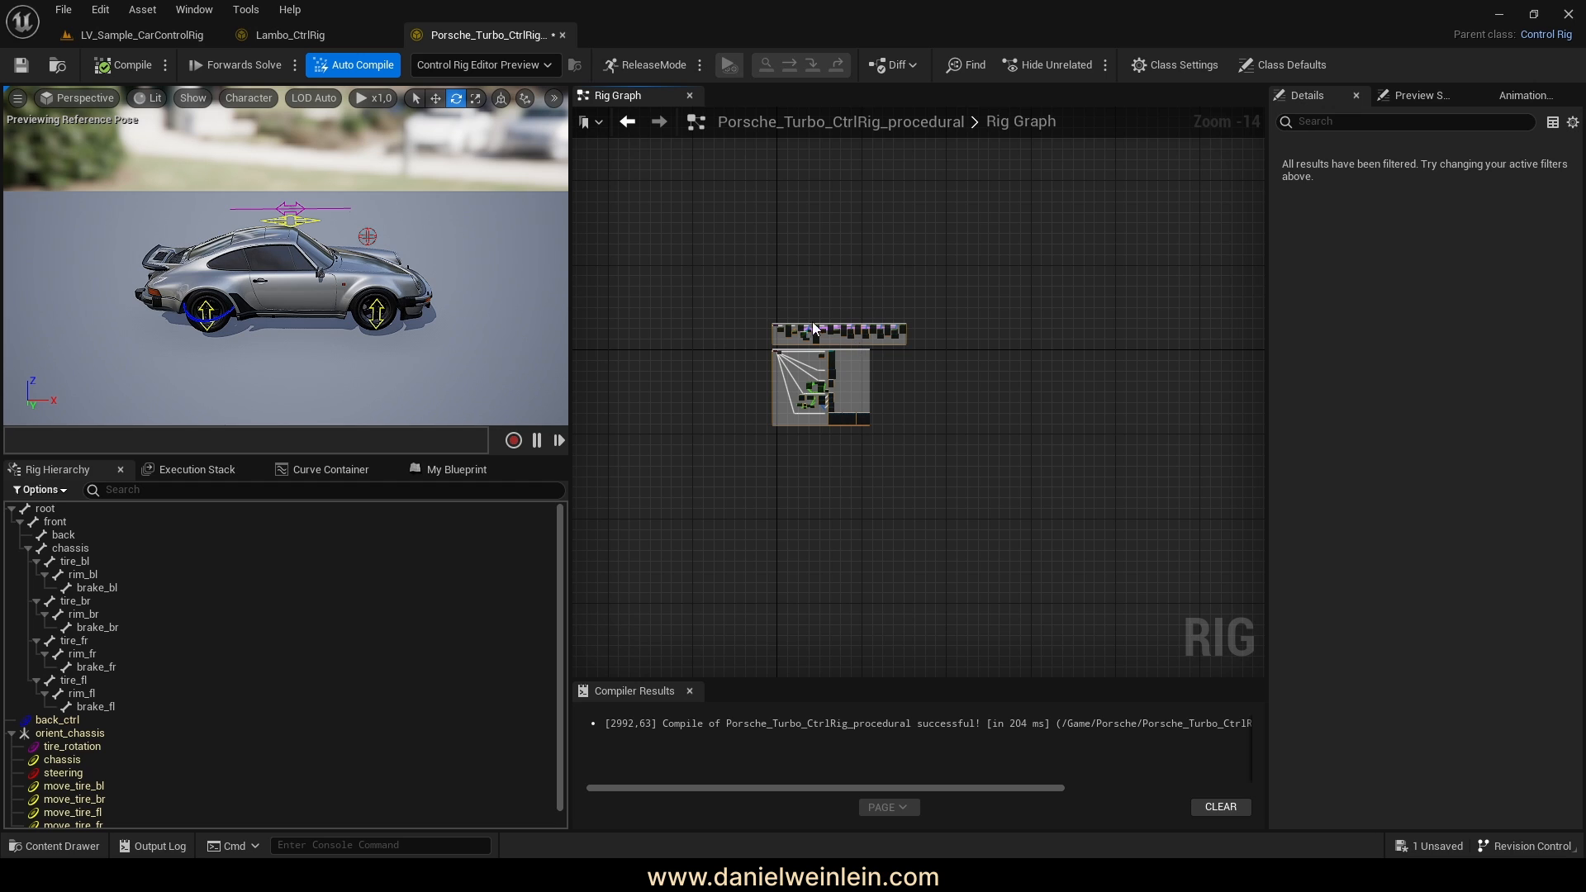
click(272, 34)
right_drag(840, 322, 865, 334)
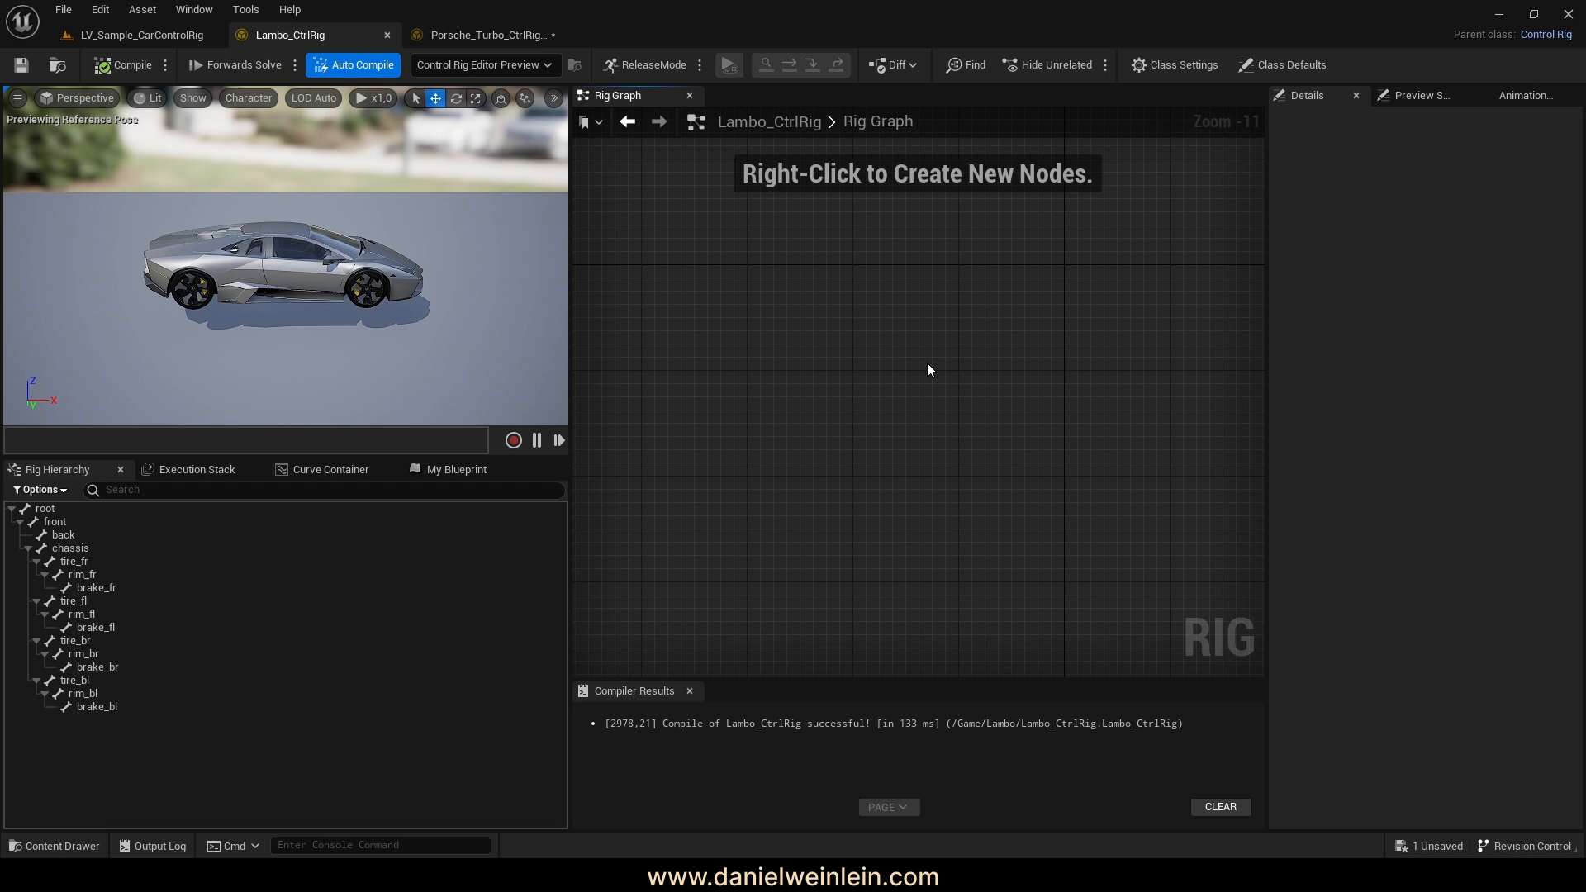
key(ctrl+v)
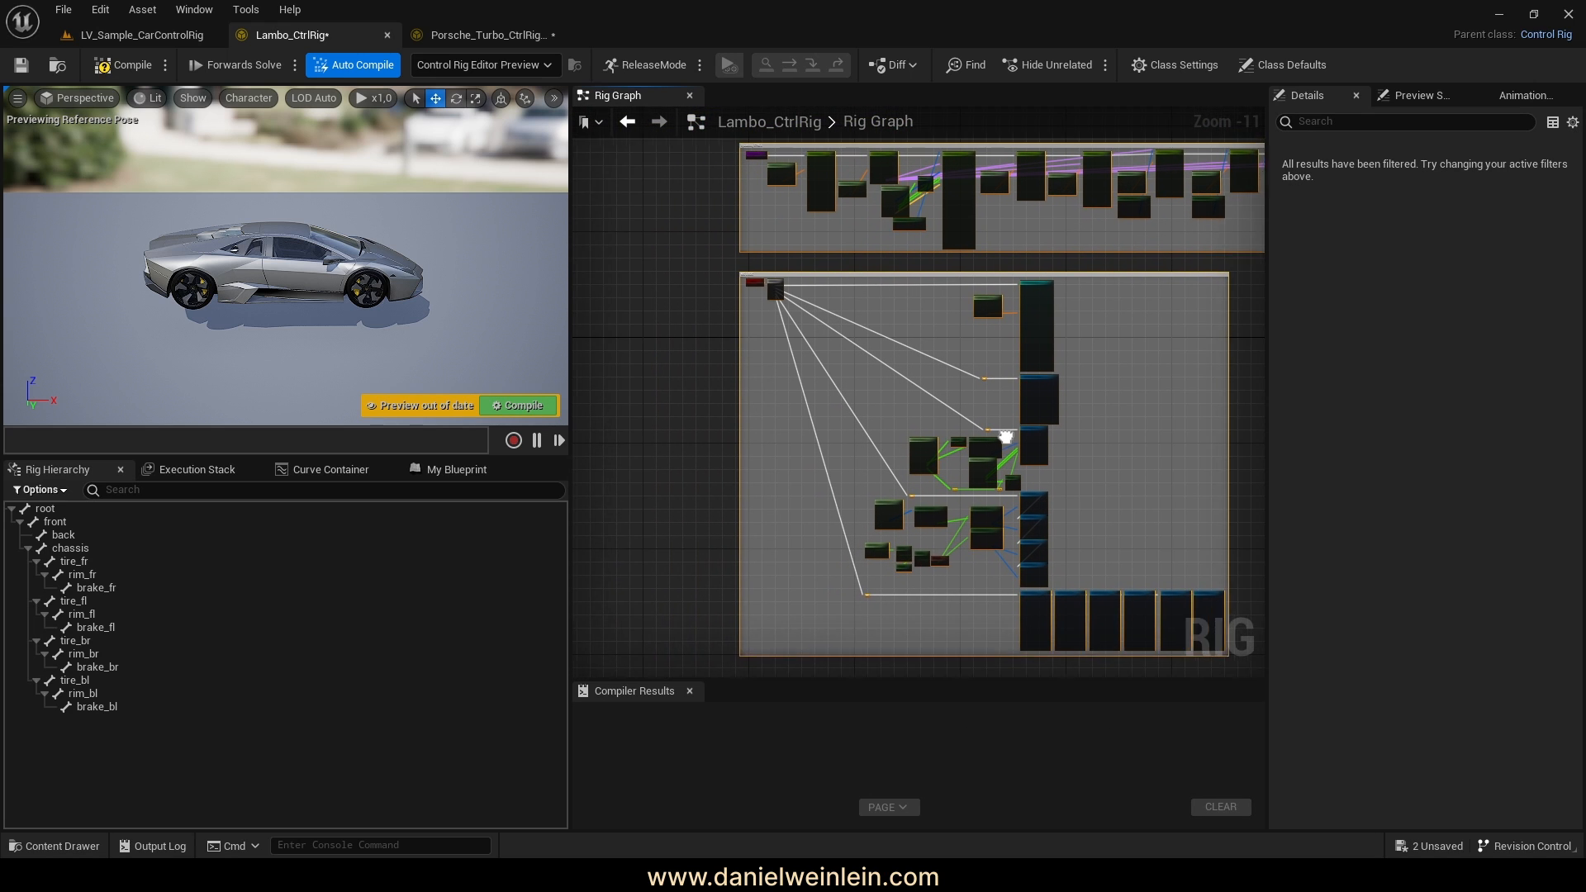
Compile Lambo_CtrlRig and move the preview camera close to the car's side
click(519, 405)
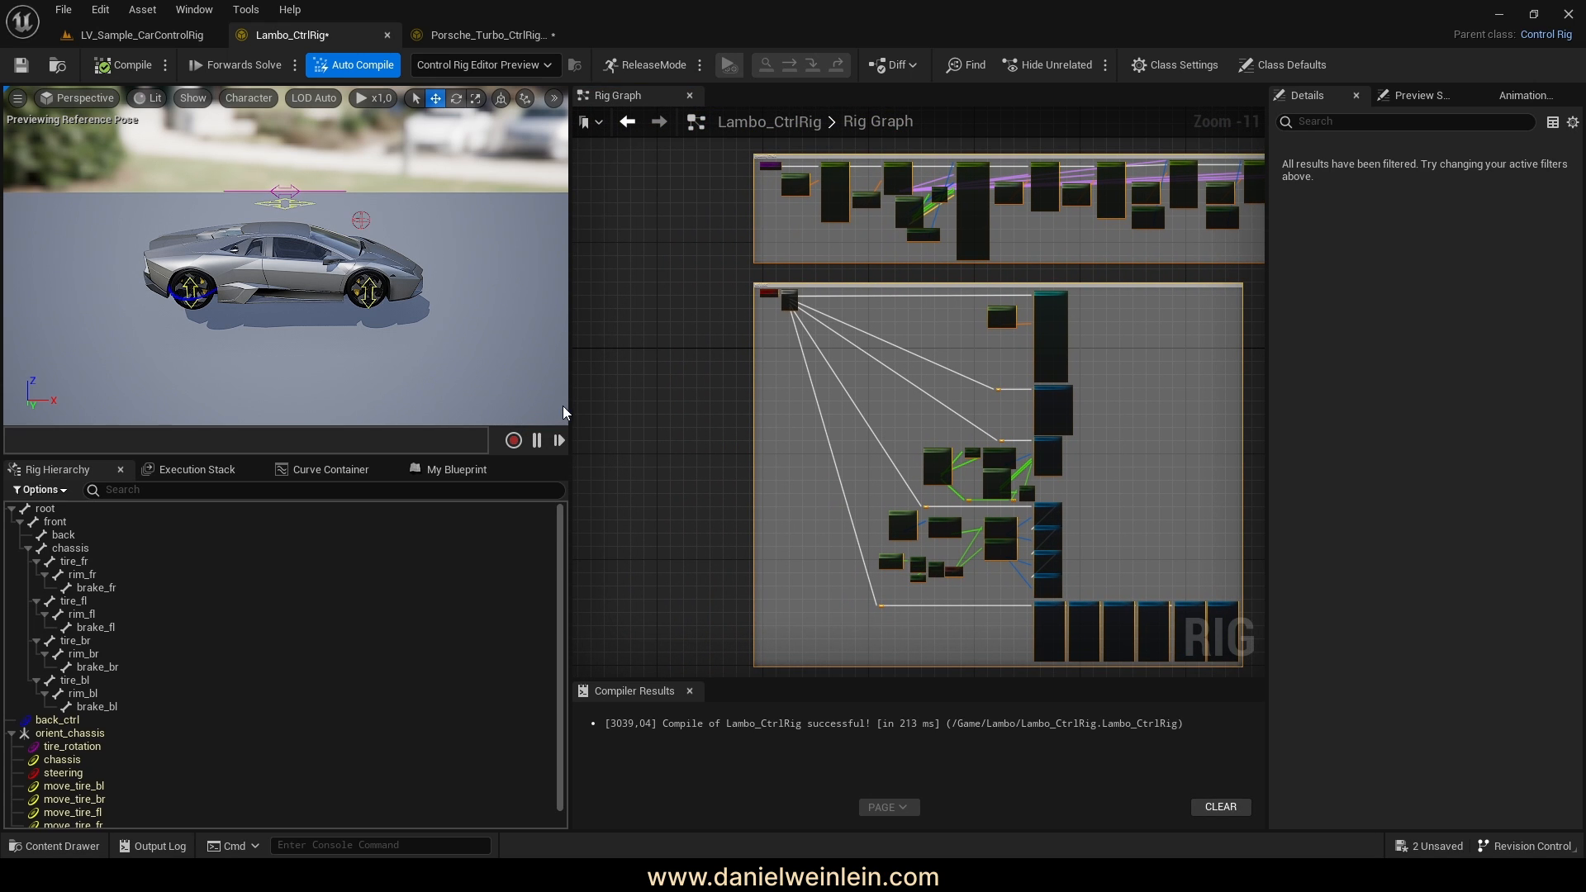
scroll(191, 649, down, 2)
scroll(193, 650, up, 2)
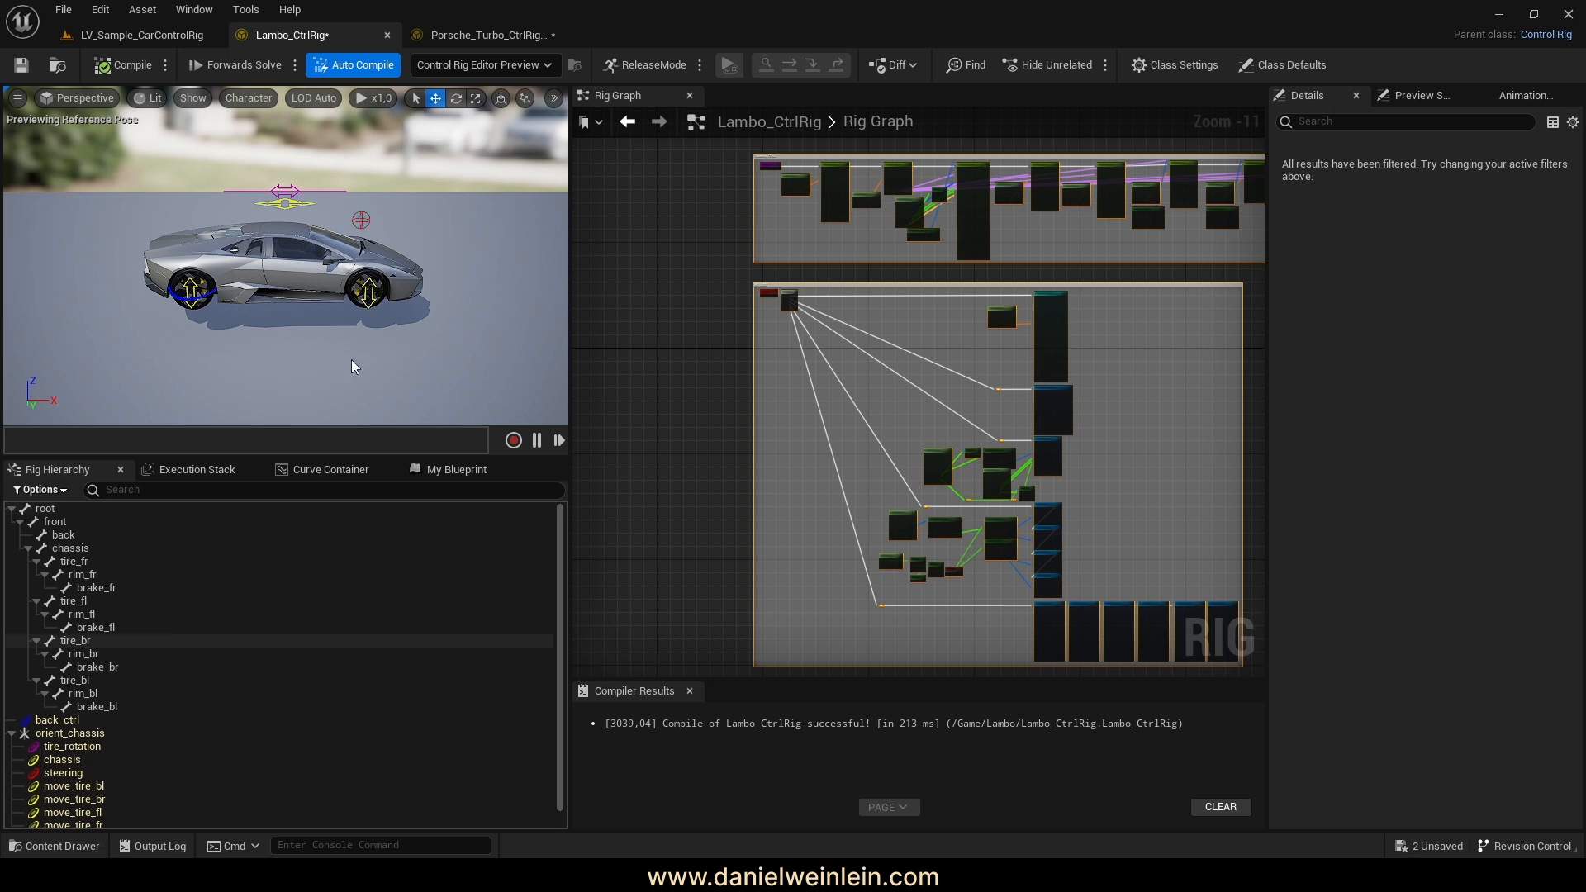
right_drag(354, 365, 483, 367)
mouse_move(223, 180)
right_down()
mouse_move(225, 165)
mouse_move(223, 180)
right_up()
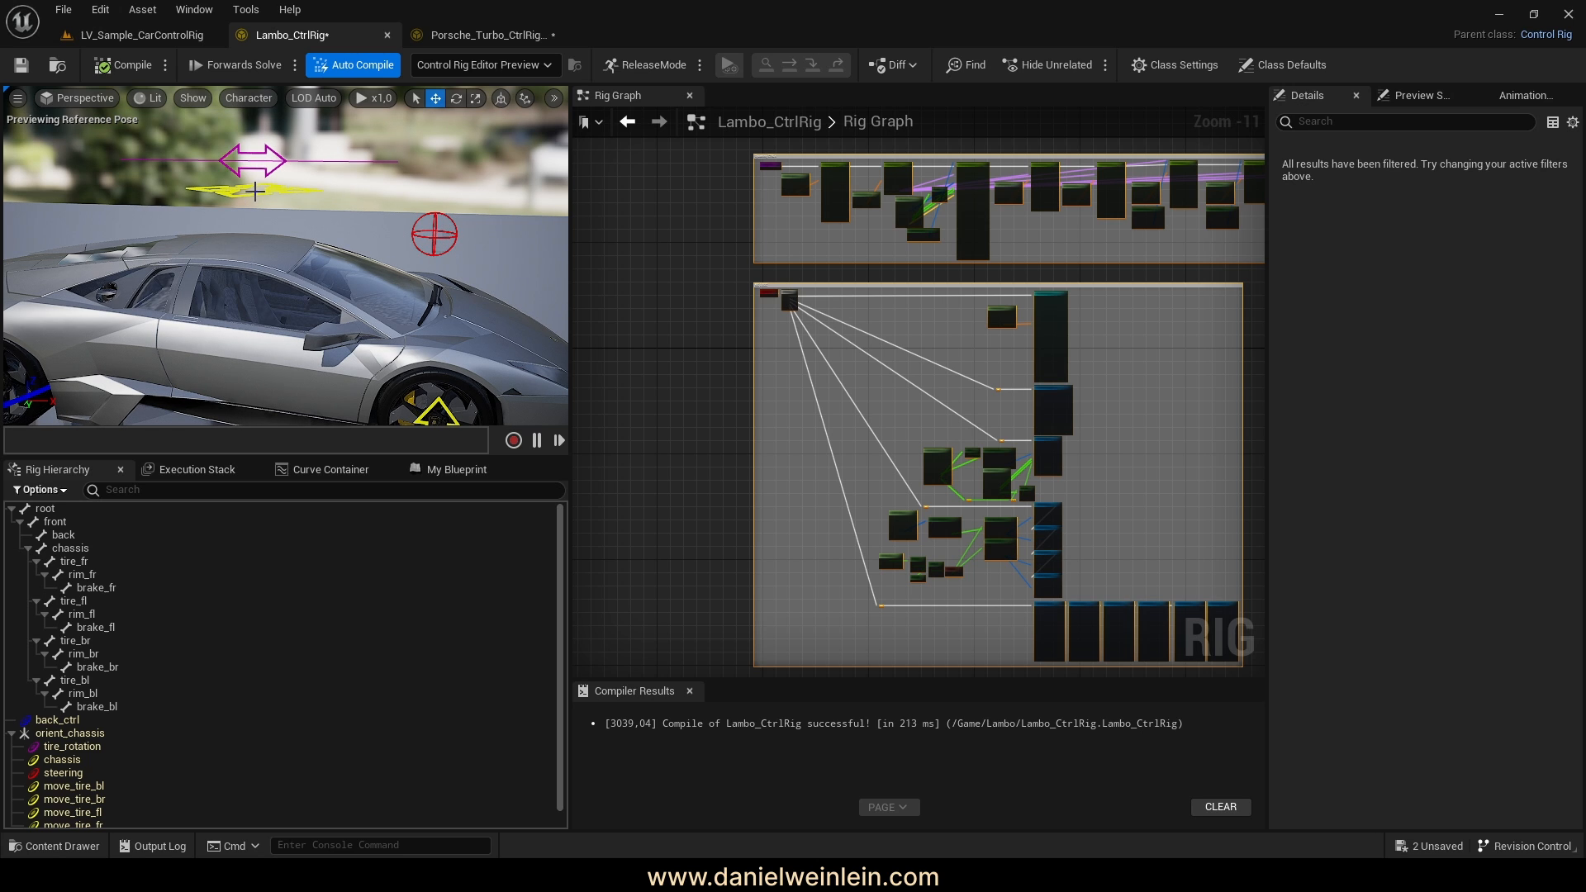
right_drag(976, 265, 848, 468)
Change the chassis Spawn Transform Control's shape translation Z from 130 to 120
scroll(908, 387, up, 1)
scroll(909, 388, up, 7)
scroll(958, 425, up, 3)
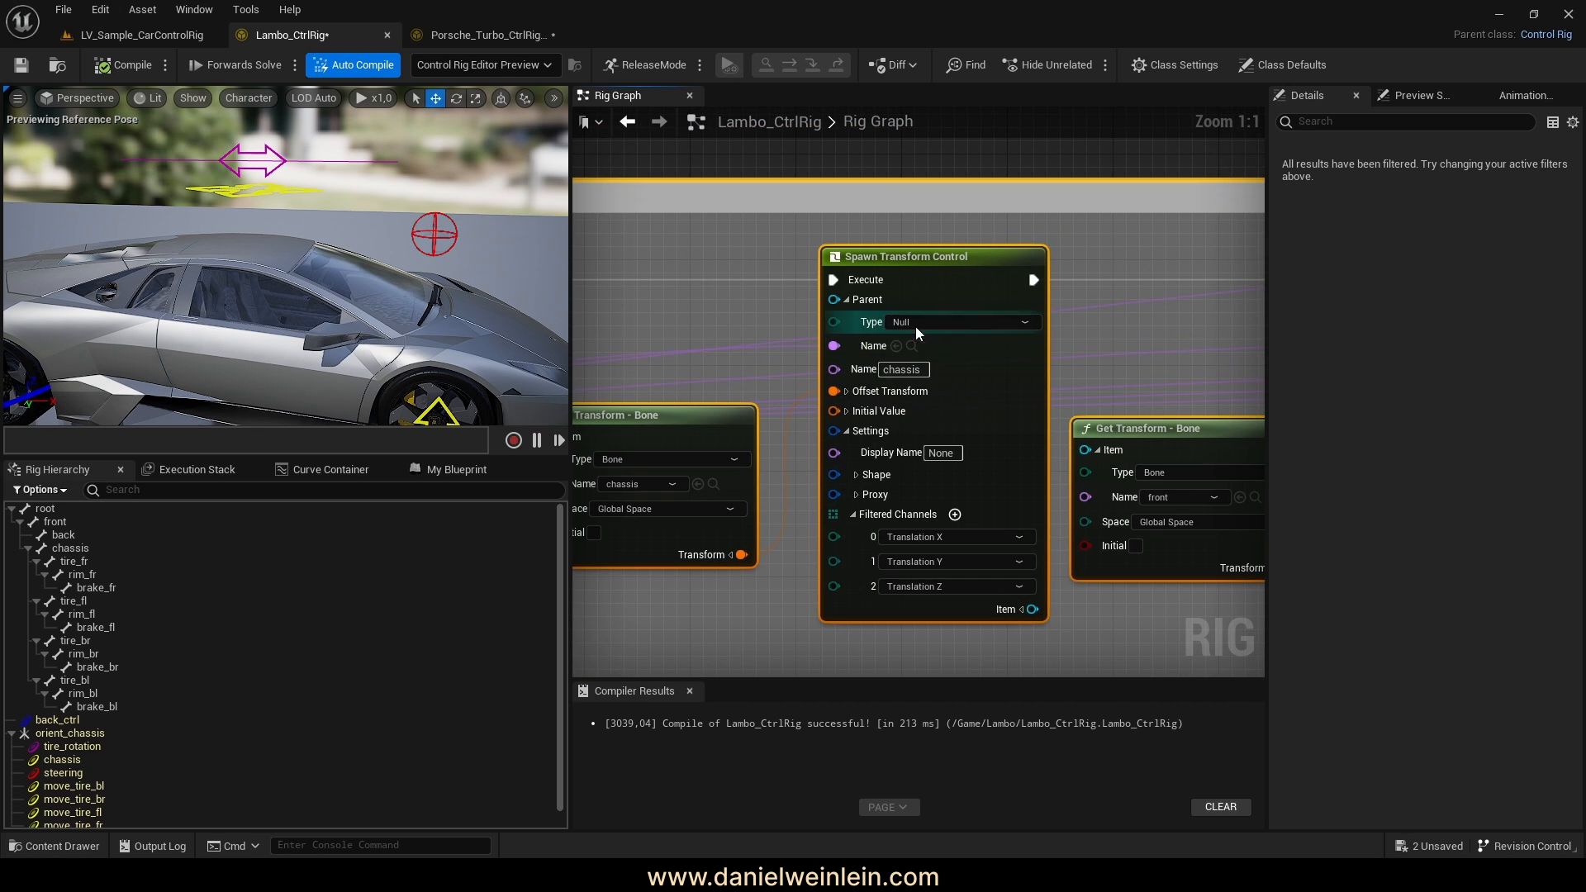
right_drag(894, 411, 965, 368)
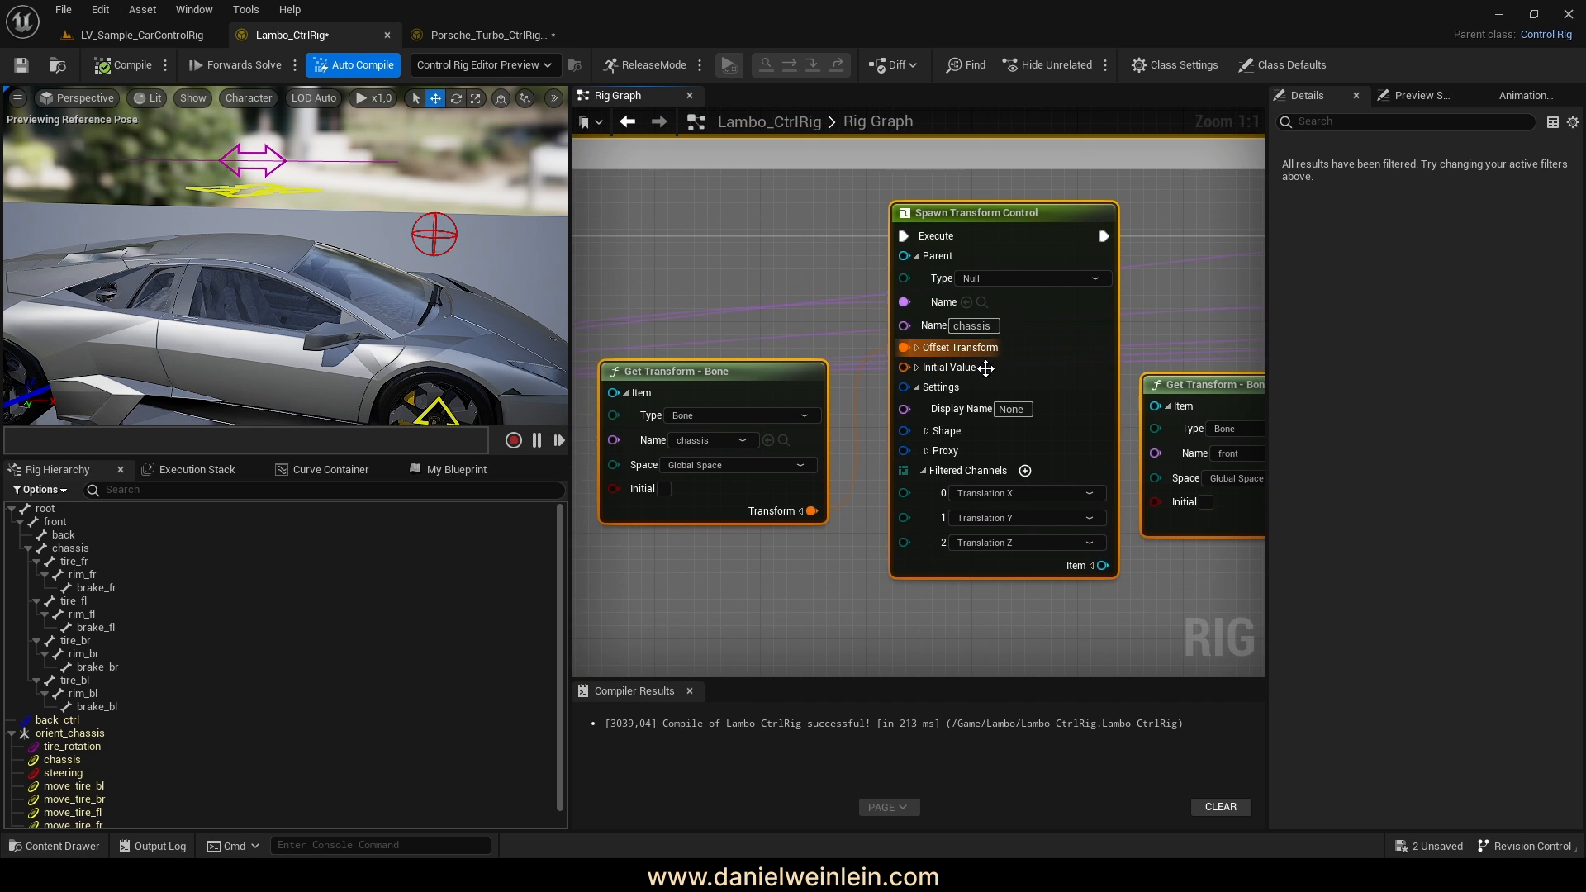
click(928, 432)
right_drag(865, 570, 884, 385)
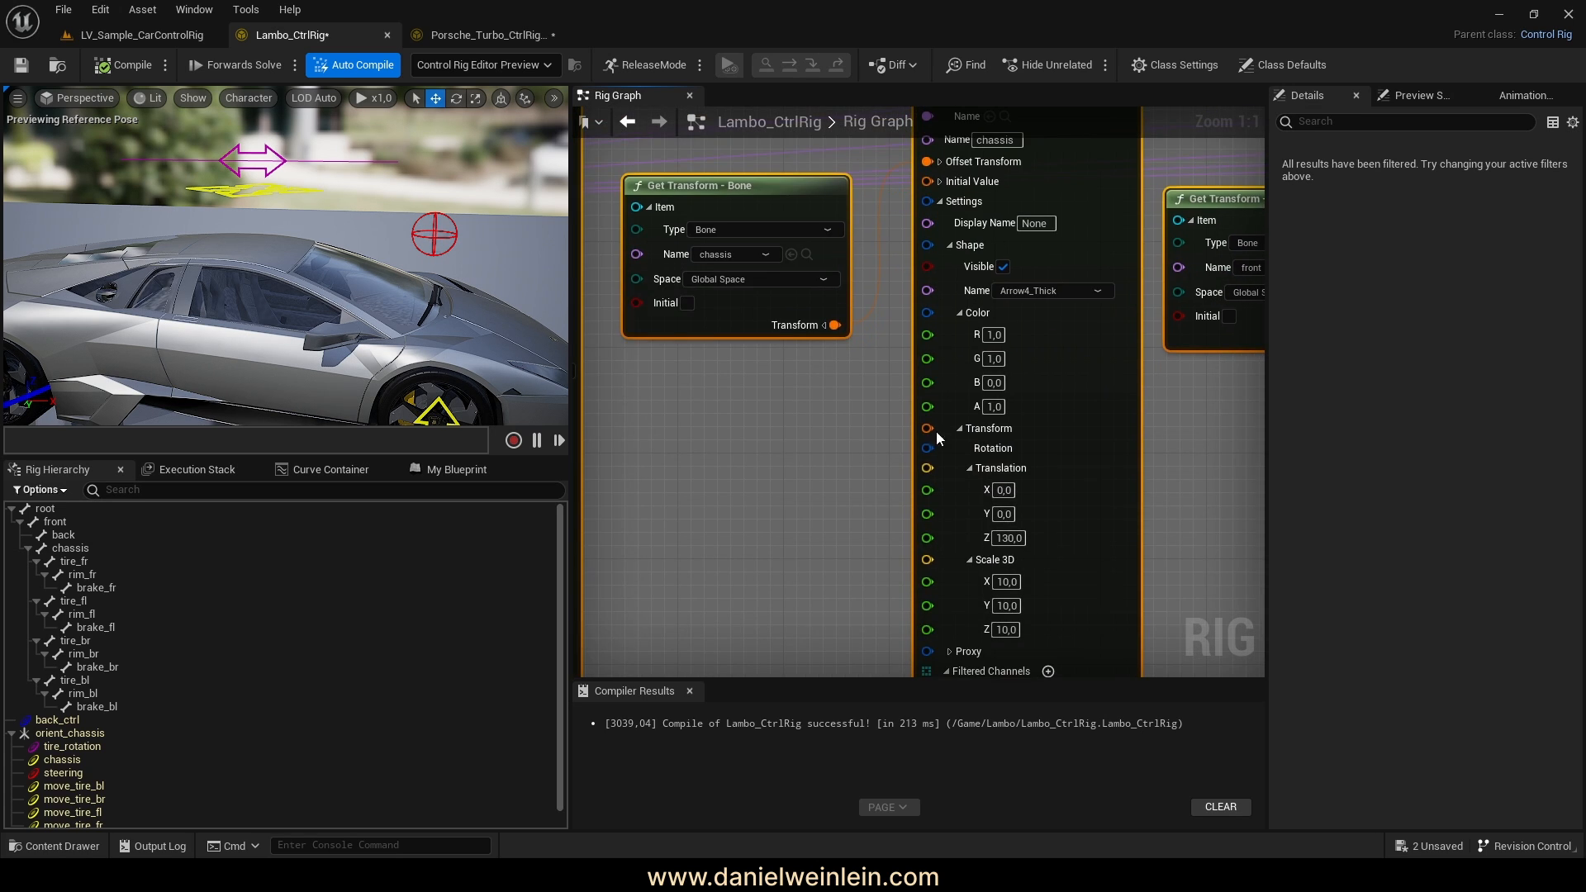
right_drag(1056, 481, 1055, 449)
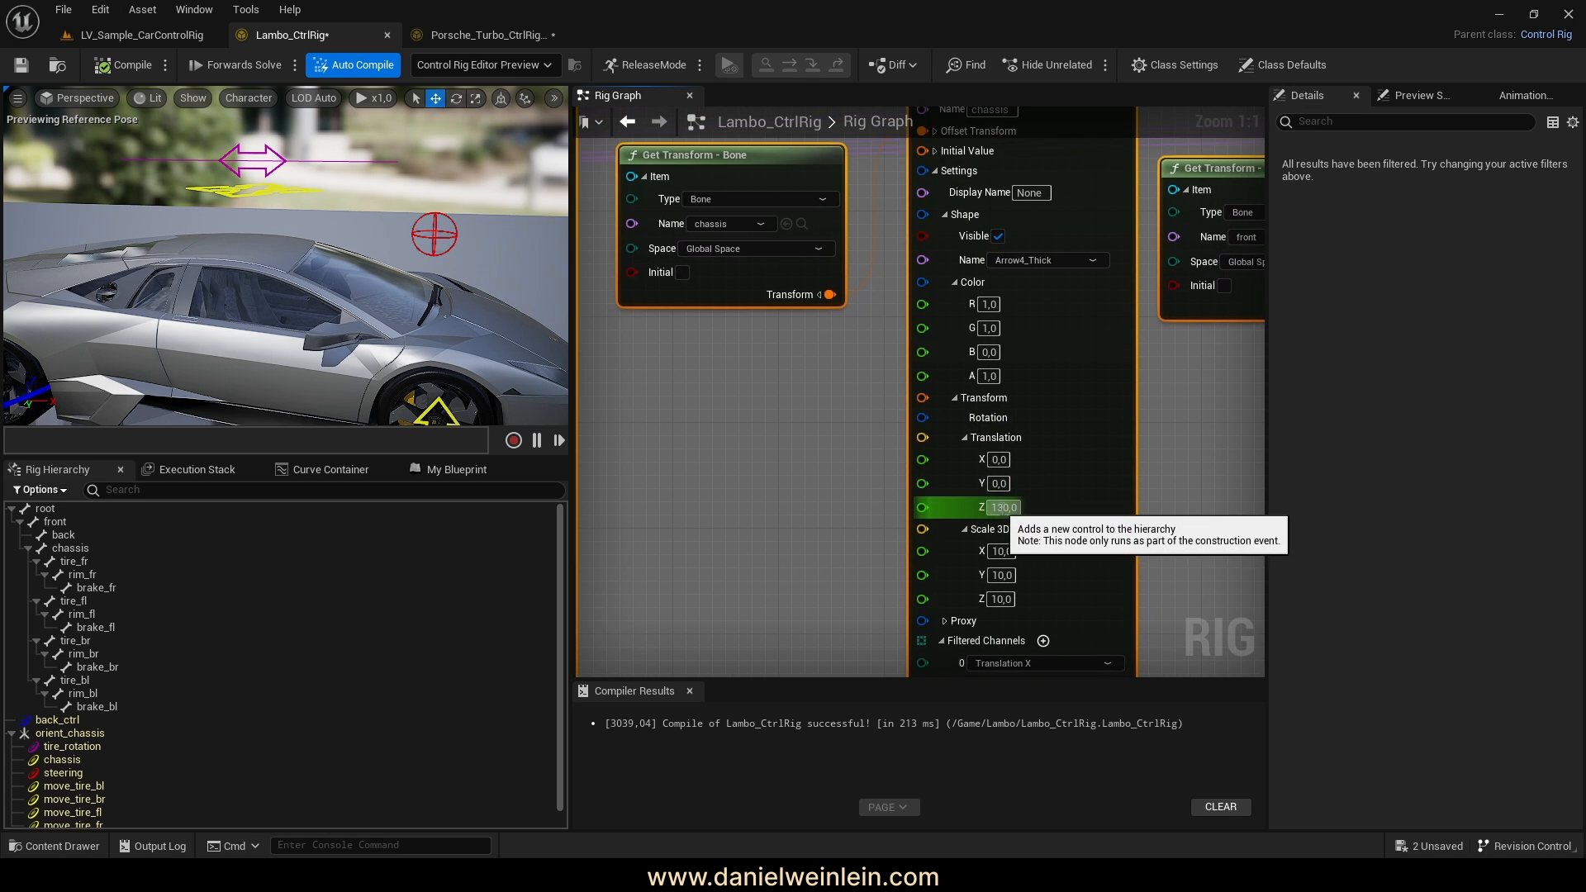
click(1009, 507)
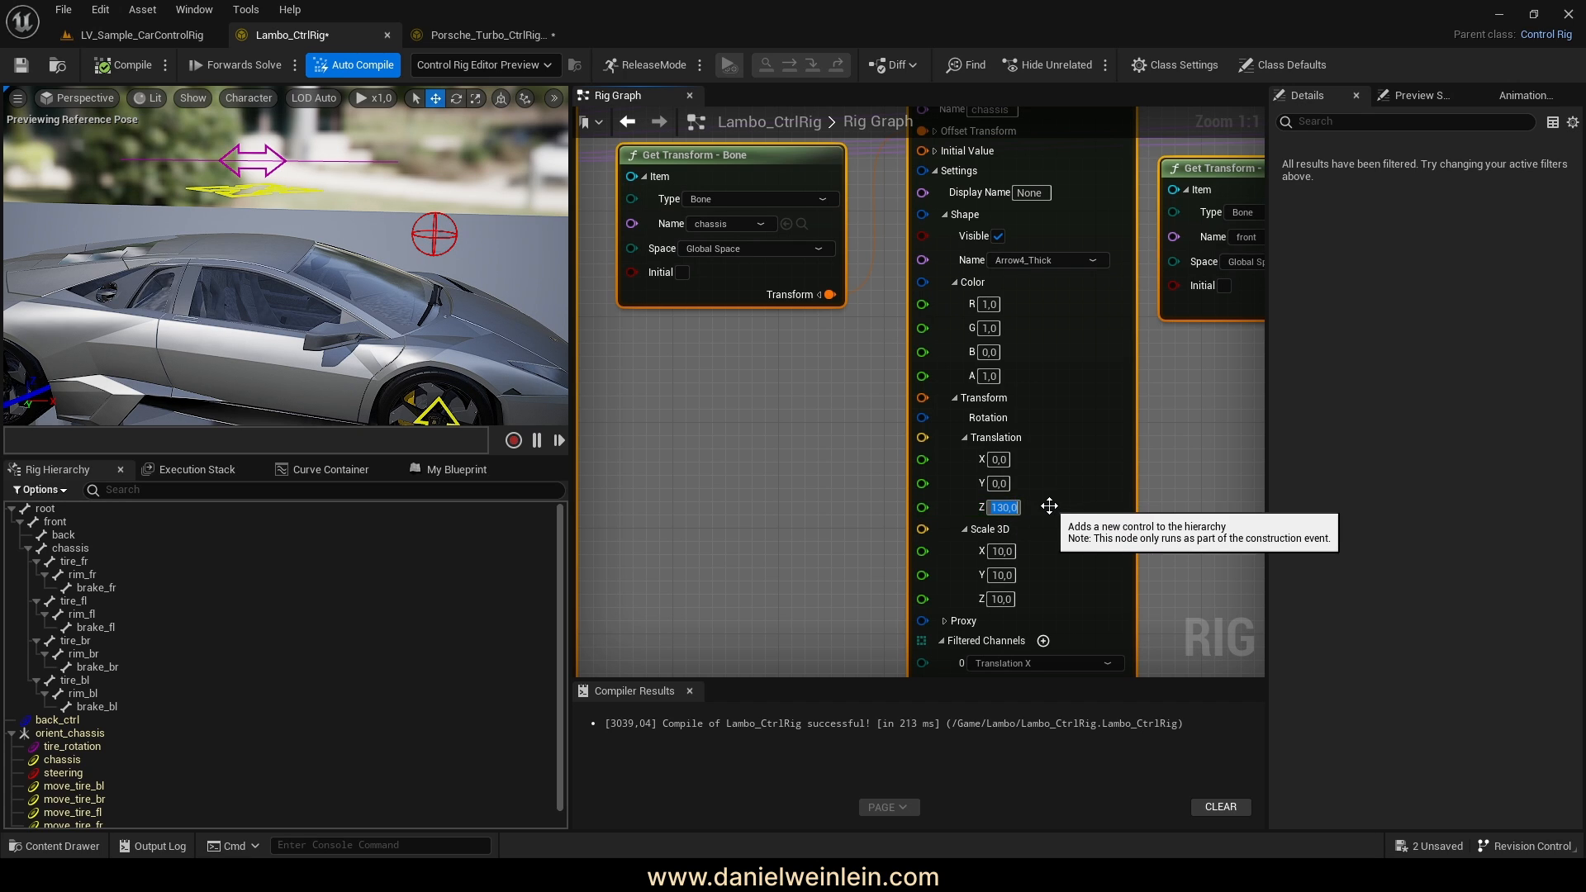
text(12)
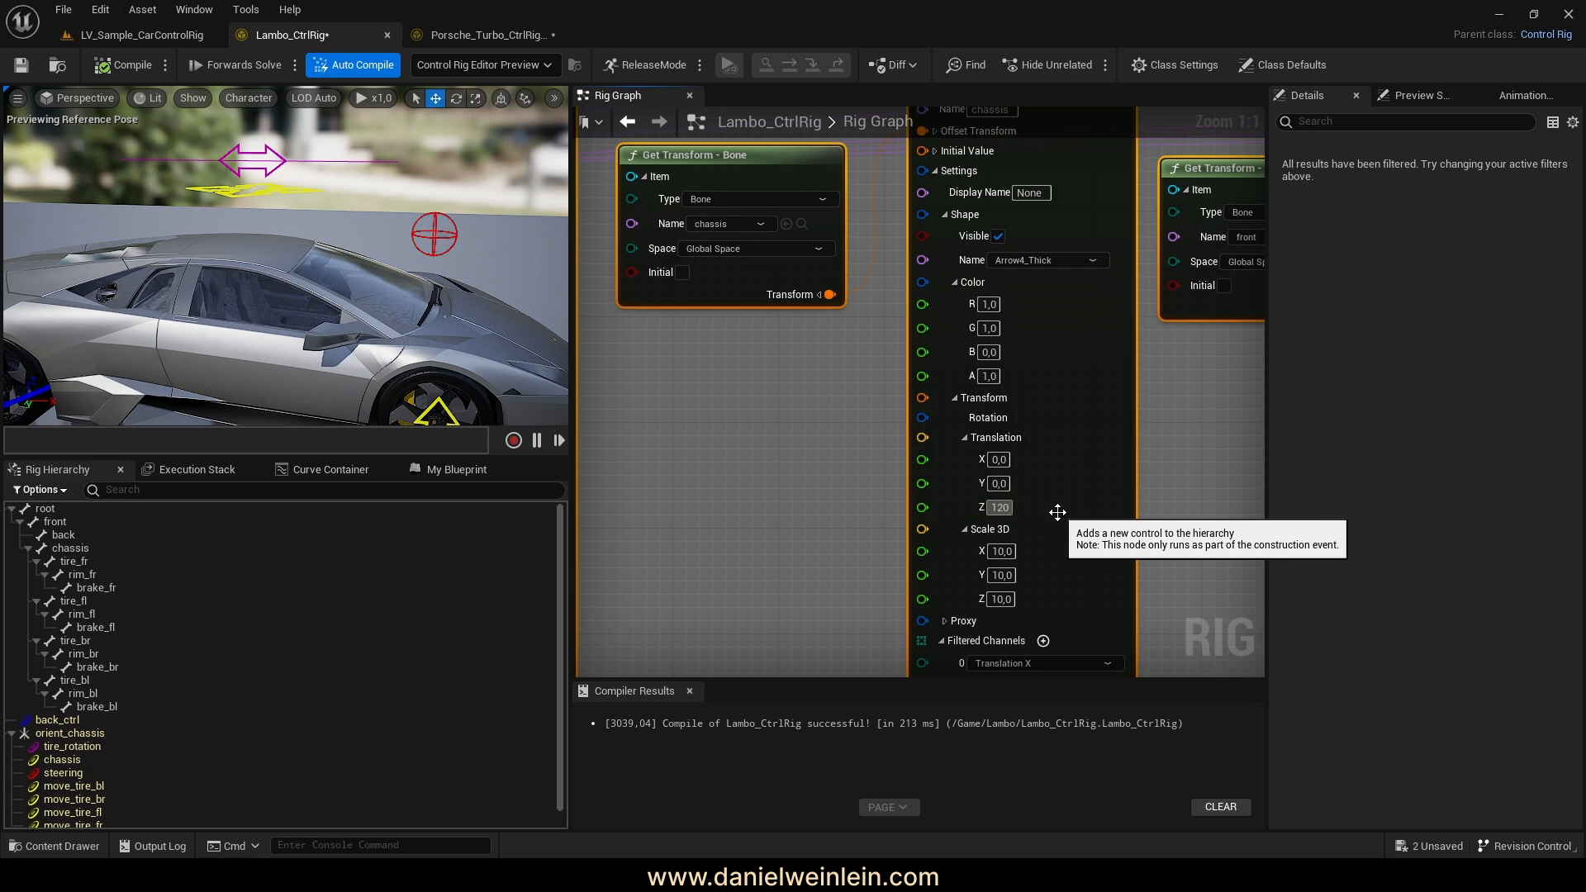
key(Return)
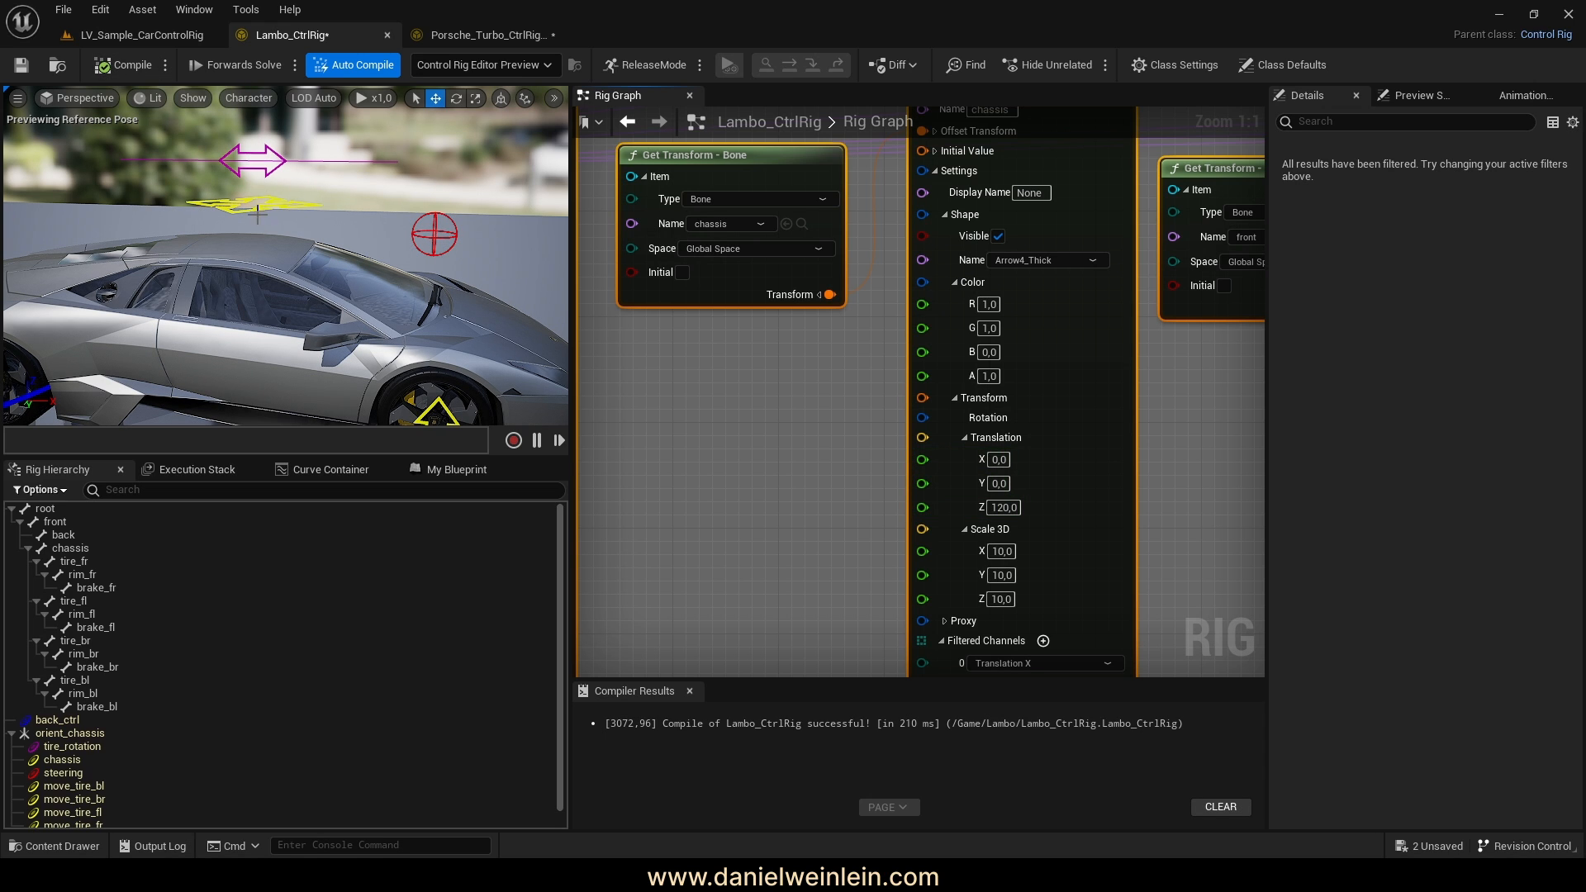
scroll(1037, 409, down, 7)
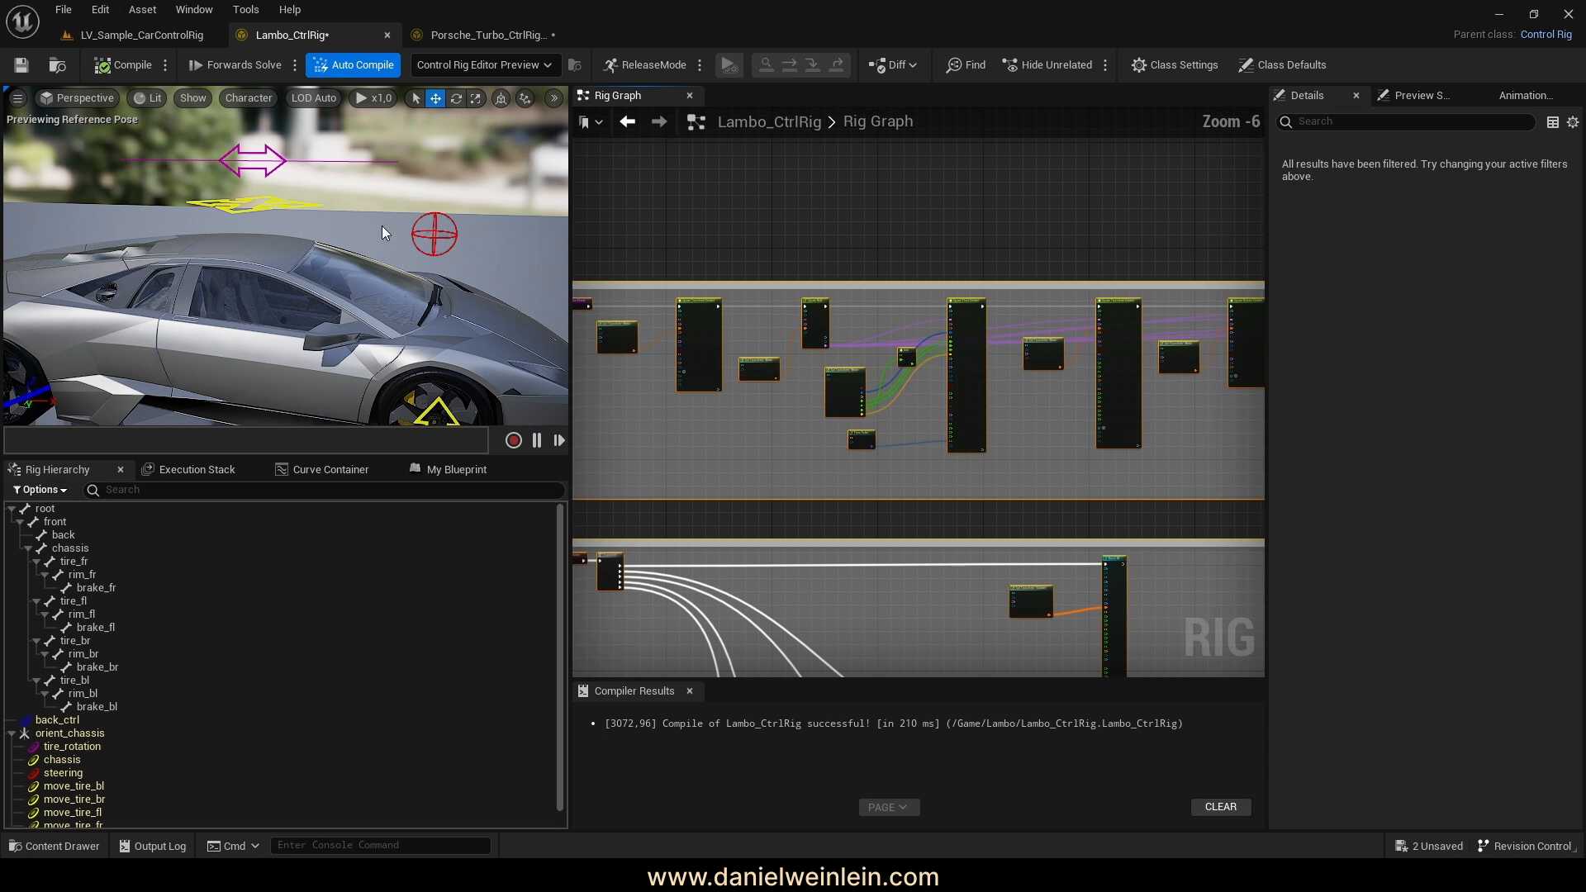
right_drag(673, 395, 836, 412)
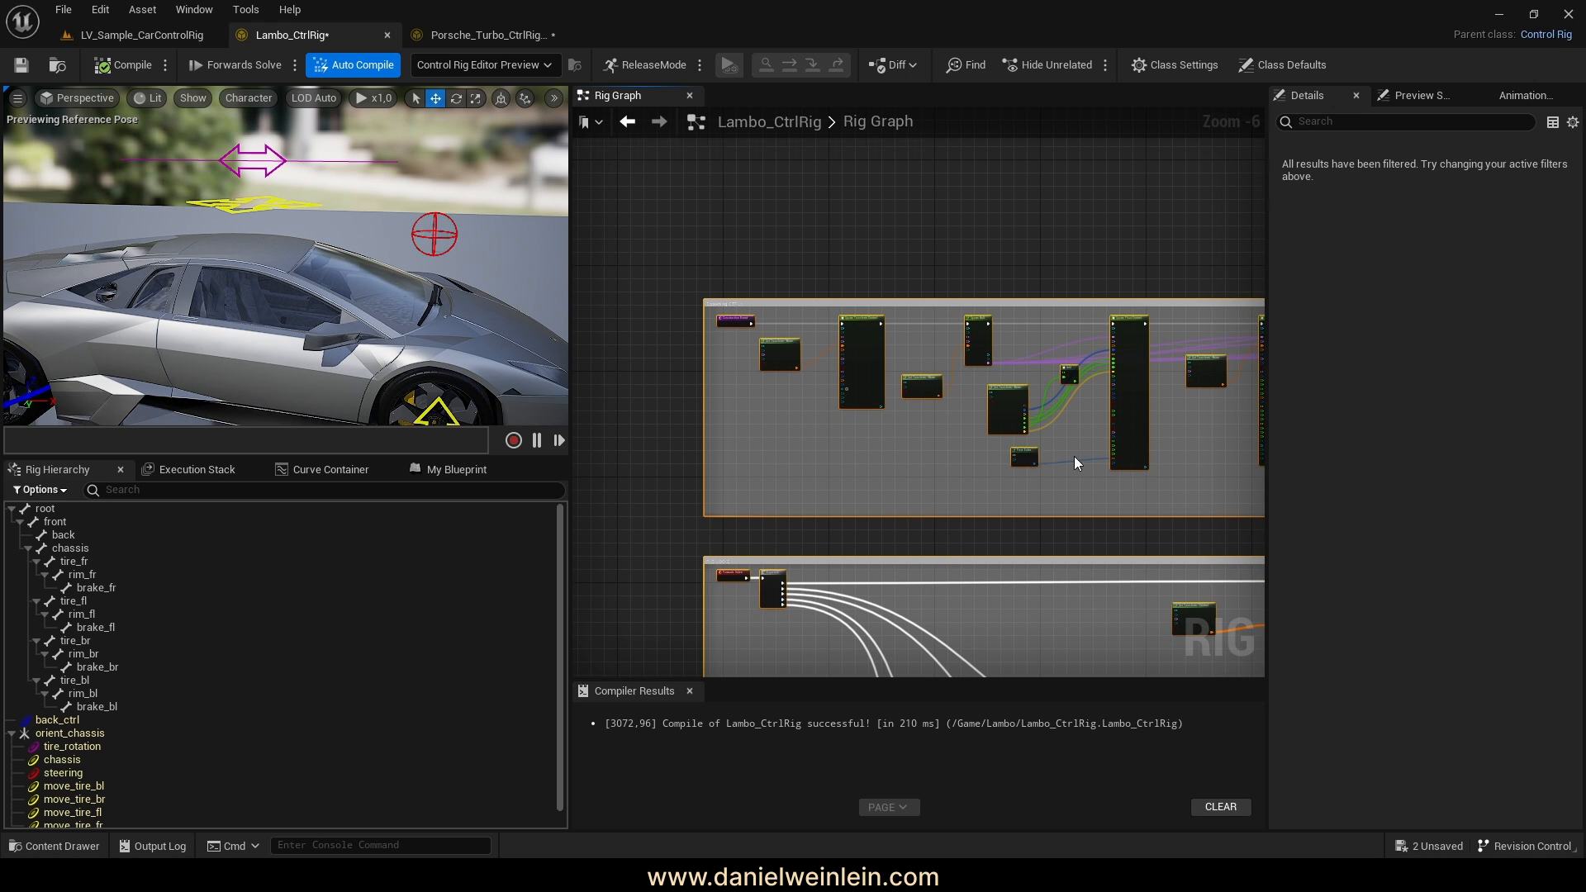
scroll(1073, 456, up, 5)
right_drag(1121, 357, 1061, 544)
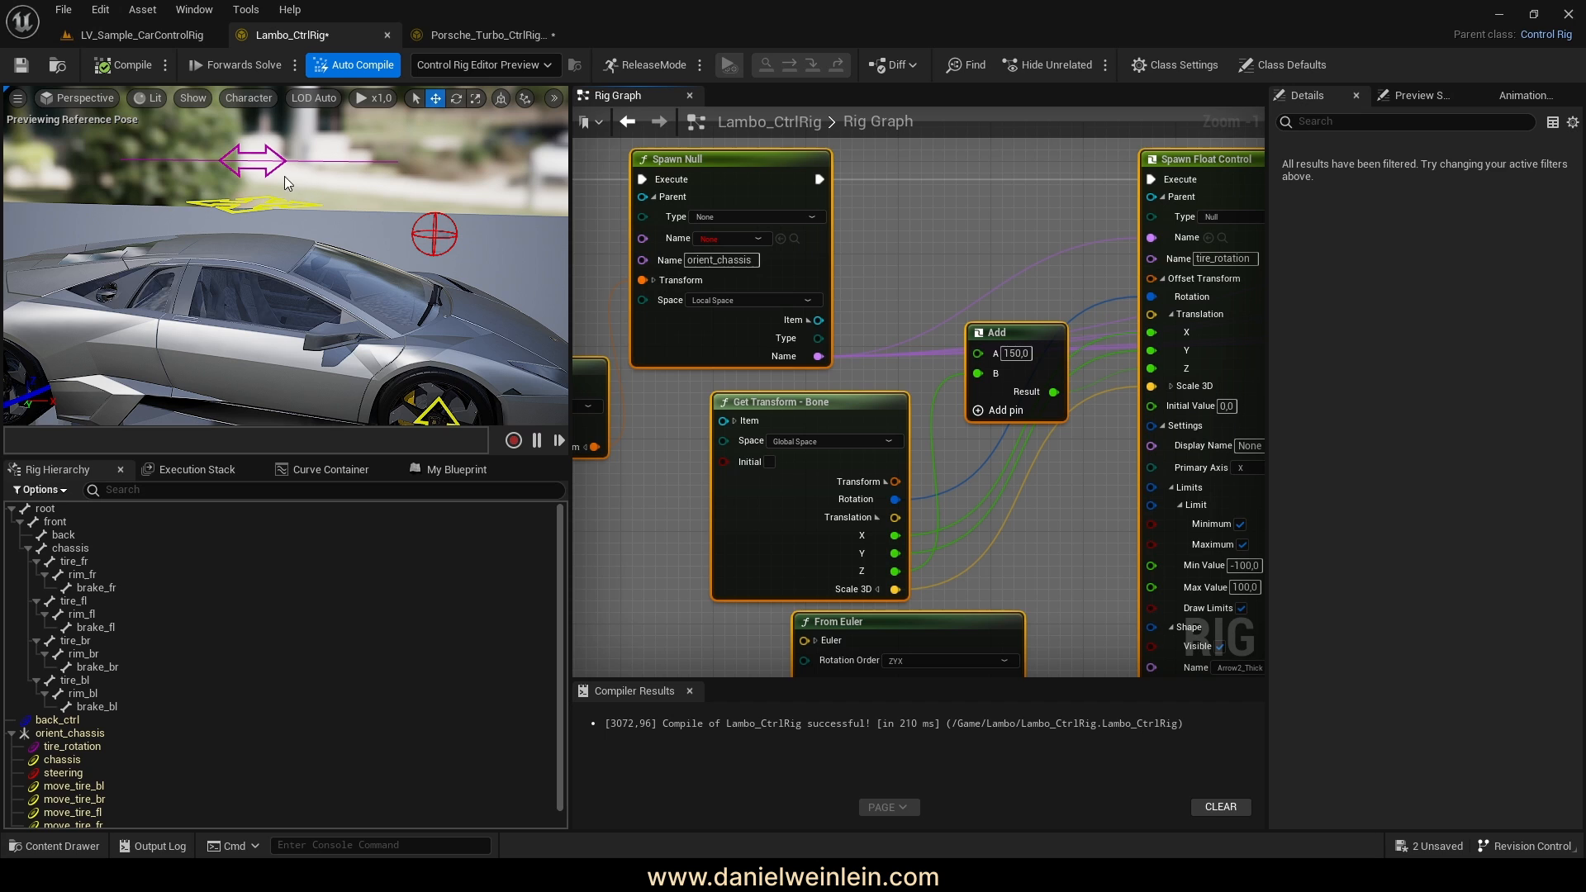
right_drag(1053, 356, 841, 394)
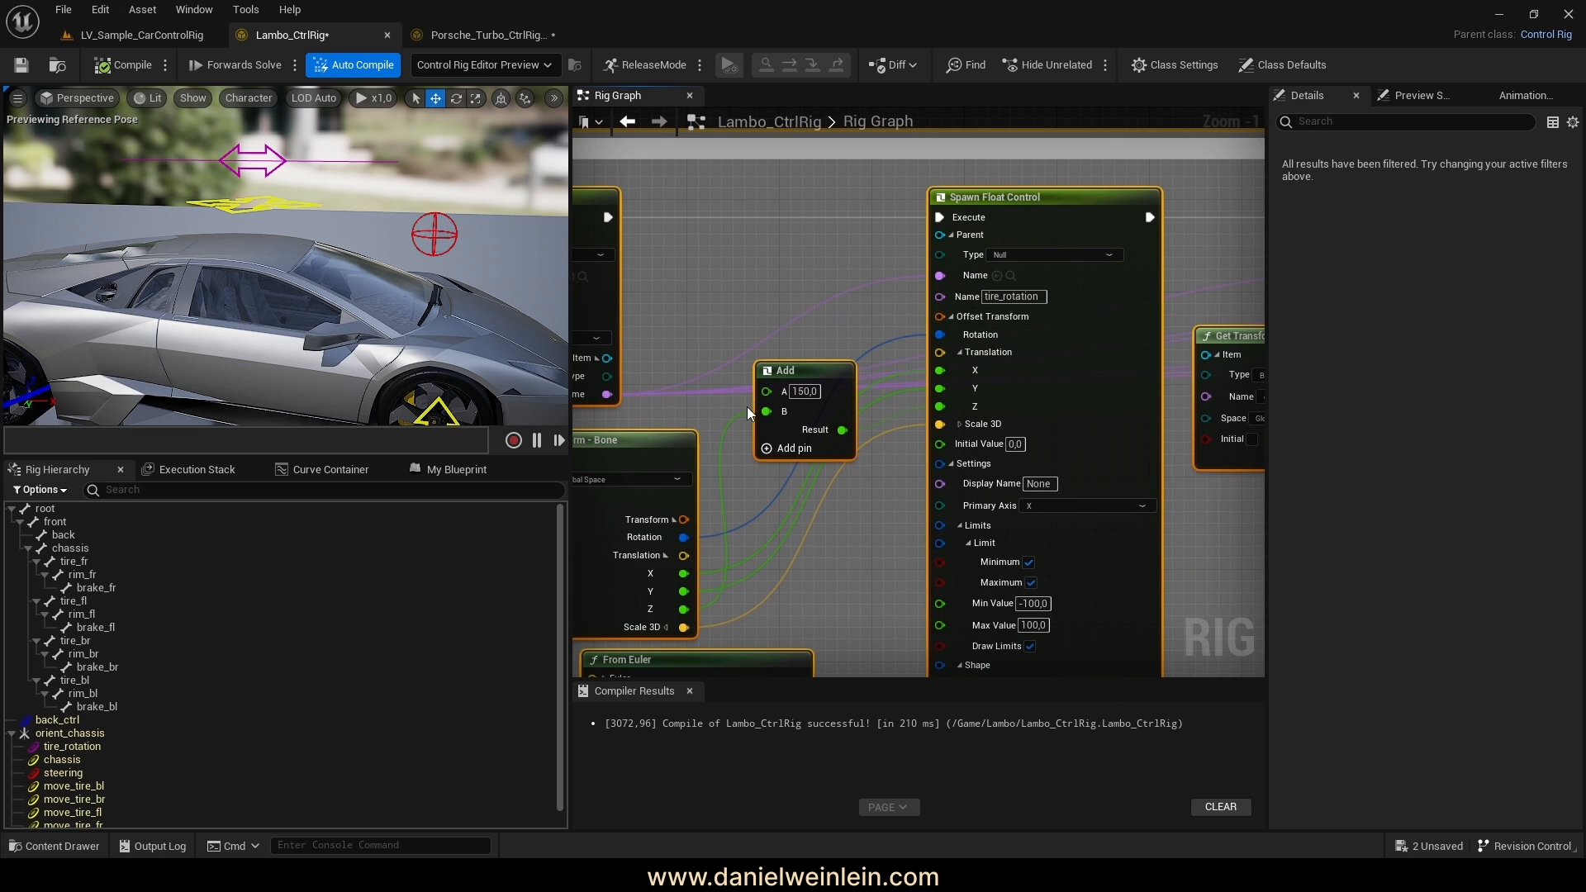
click(803, 392)
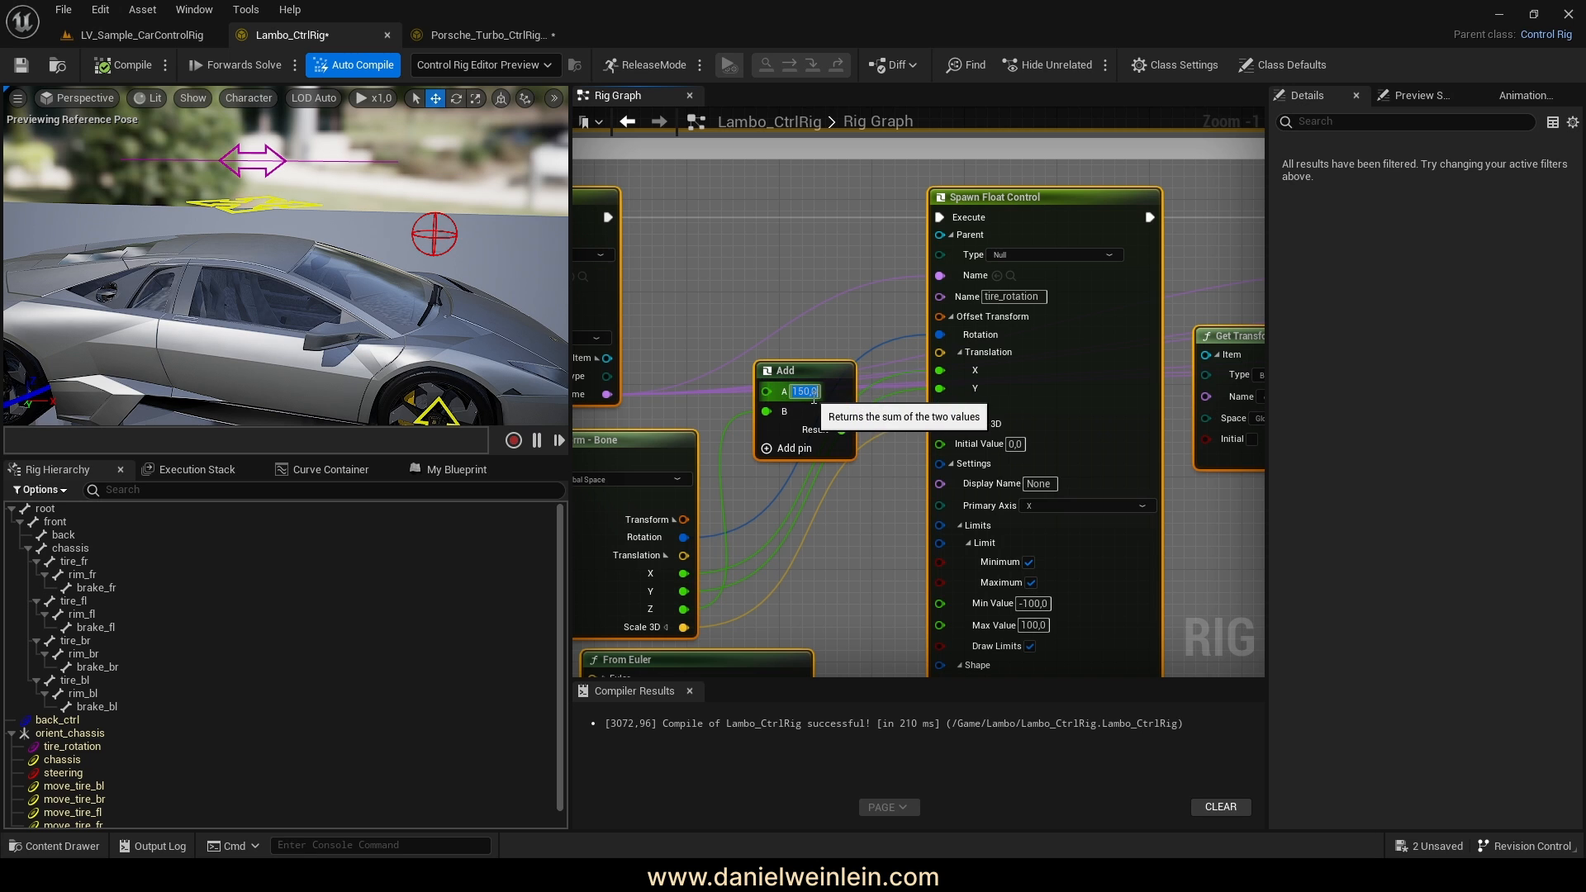
scroll(850, 483, down, 5)
right_drag(856, 490, 1083, 449)
right_drag(209, 330, 290, 301)
Test back_ctrl by sliding the Lamborghini along Y and raising and lowering it
click(317, 299)
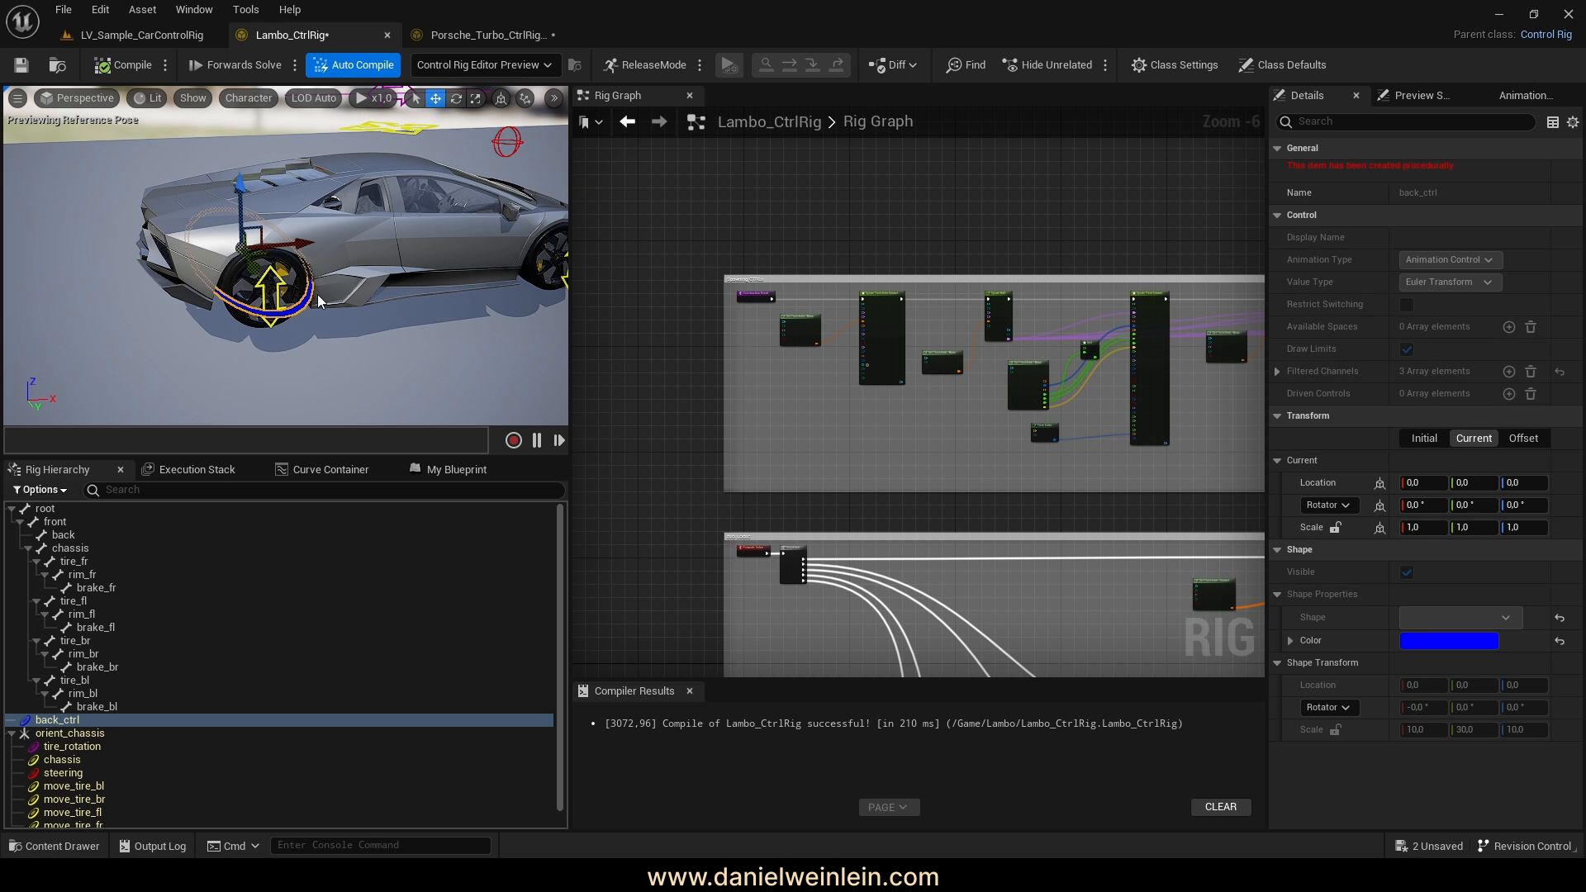
mouse_move(253, 264)
mouse_down()
mouse_move(219, 240)
mouse_move(308, 301)
mouse_move(233, 270)
mouse_up()
mouse_move(238, 206)
mouse_down()
mouse_move(228, 124)
mouse_move(230, 199)
mouse_up()
drag(251, 262, 306, 289)
right_drag(305, 289, 82, 285)
Recompile to reset the pose, save Lambo_CtrlRig, and collapse orient_chassis in Rig Hierarchy
click(124, 64)
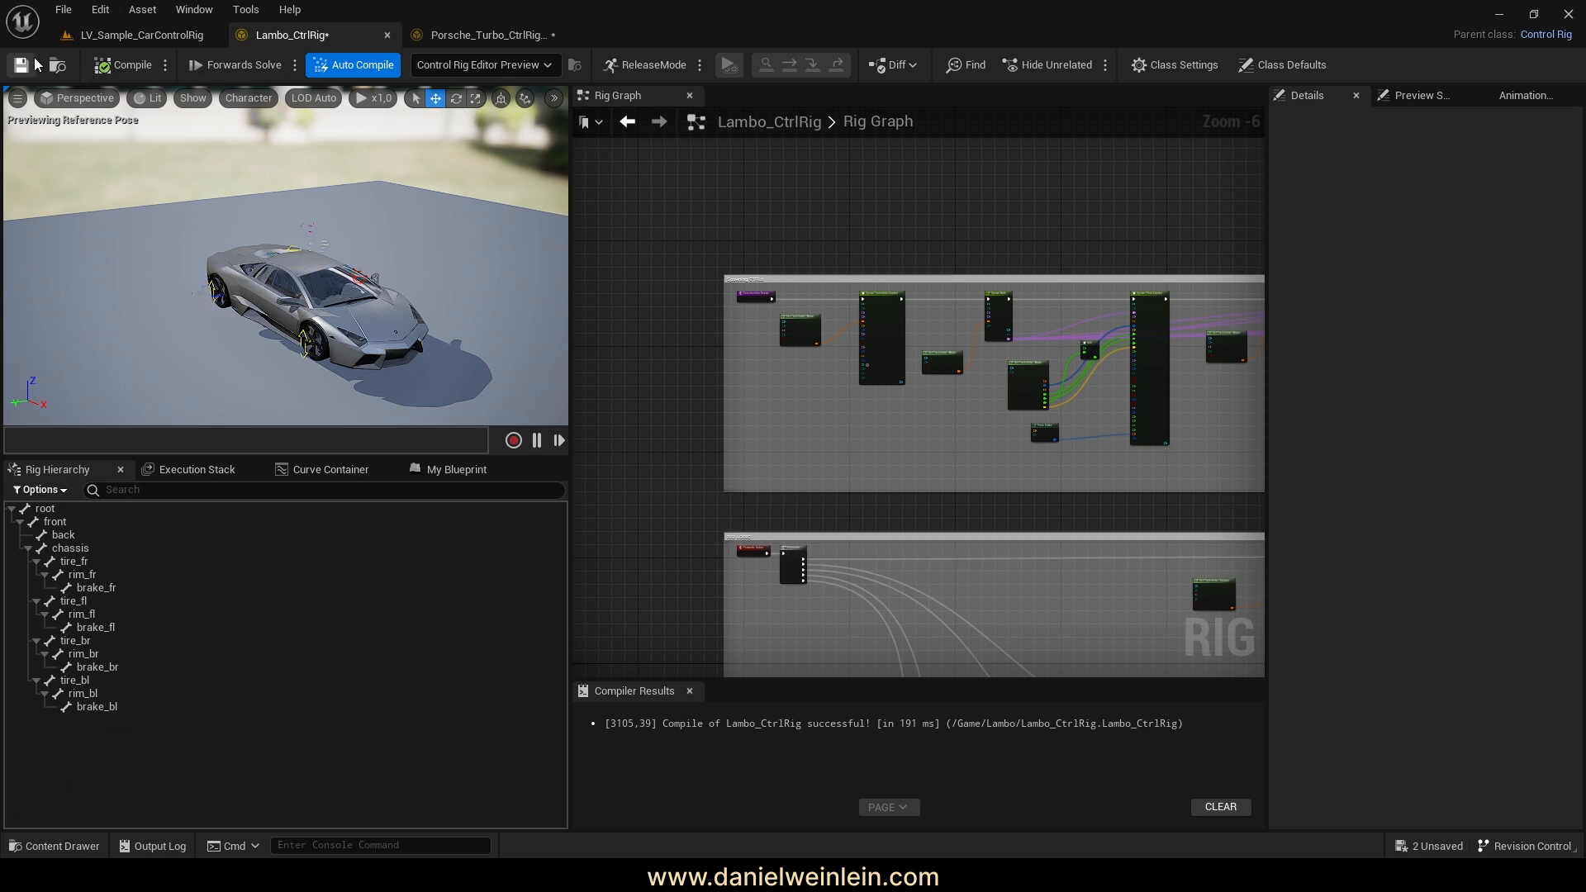
click(22, 66)
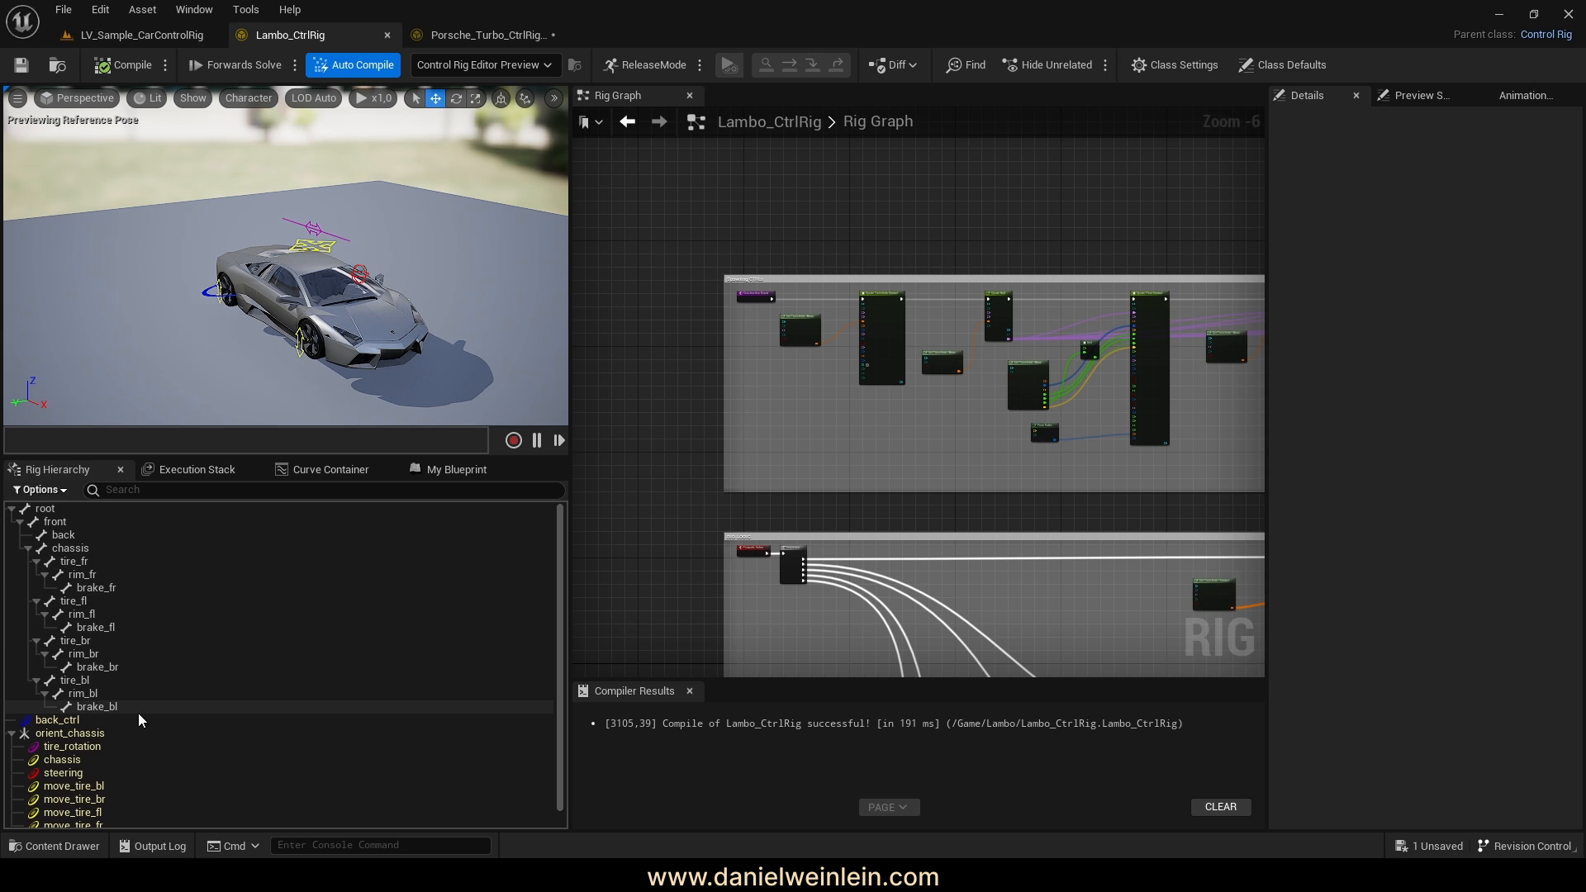
click(12, 734)
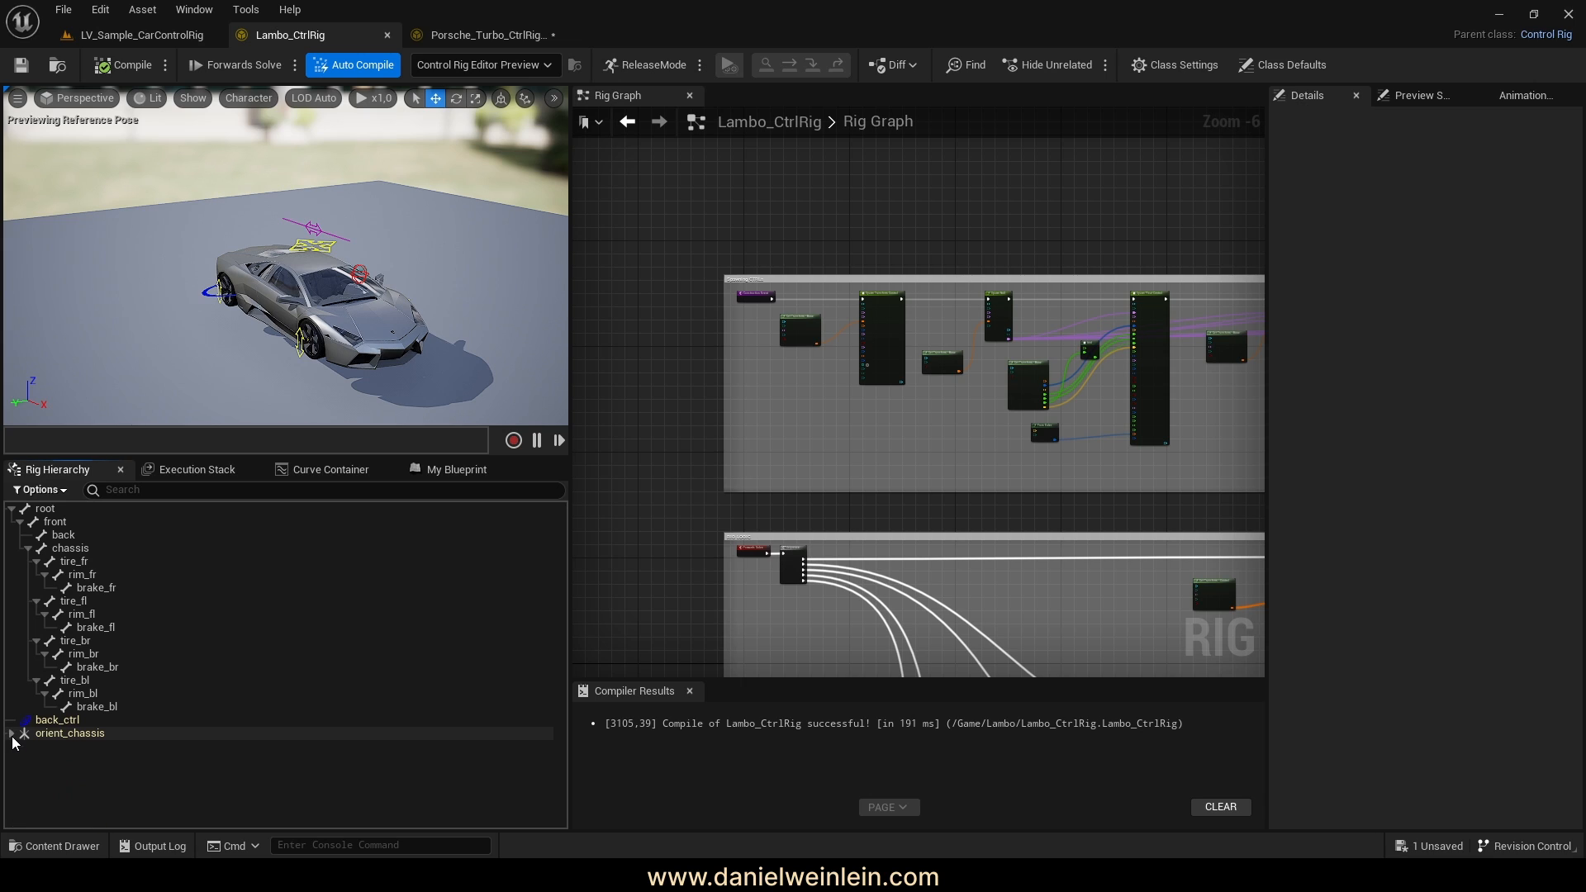